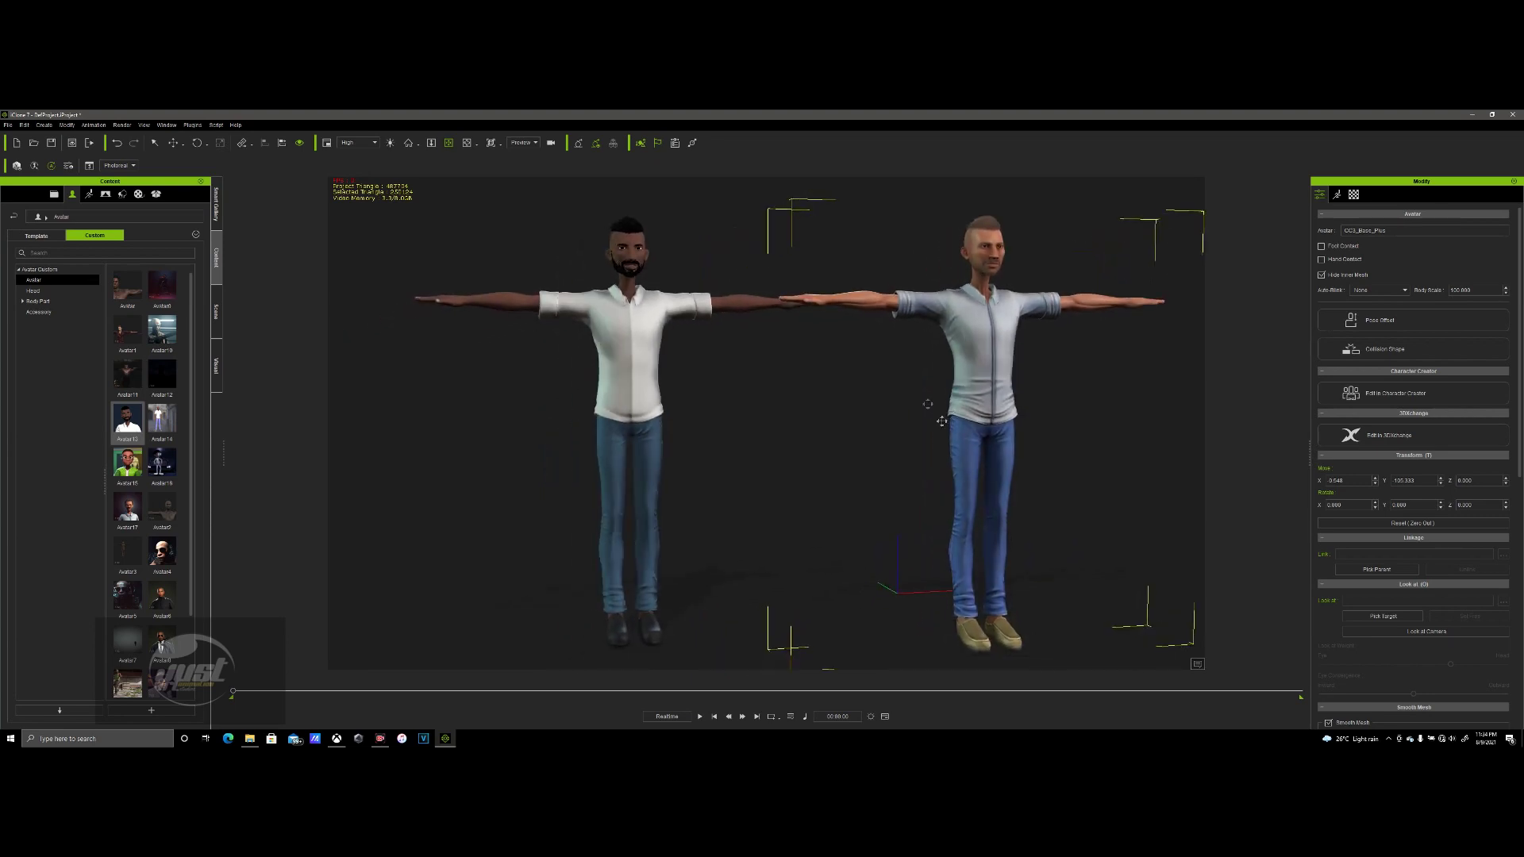
- Examine the two T-posed avatars side by side, from full body to upper body
{"action": "scroll", "coordinate": [898, 395], "scroll_direction": "down", "scroll_amount": 3}
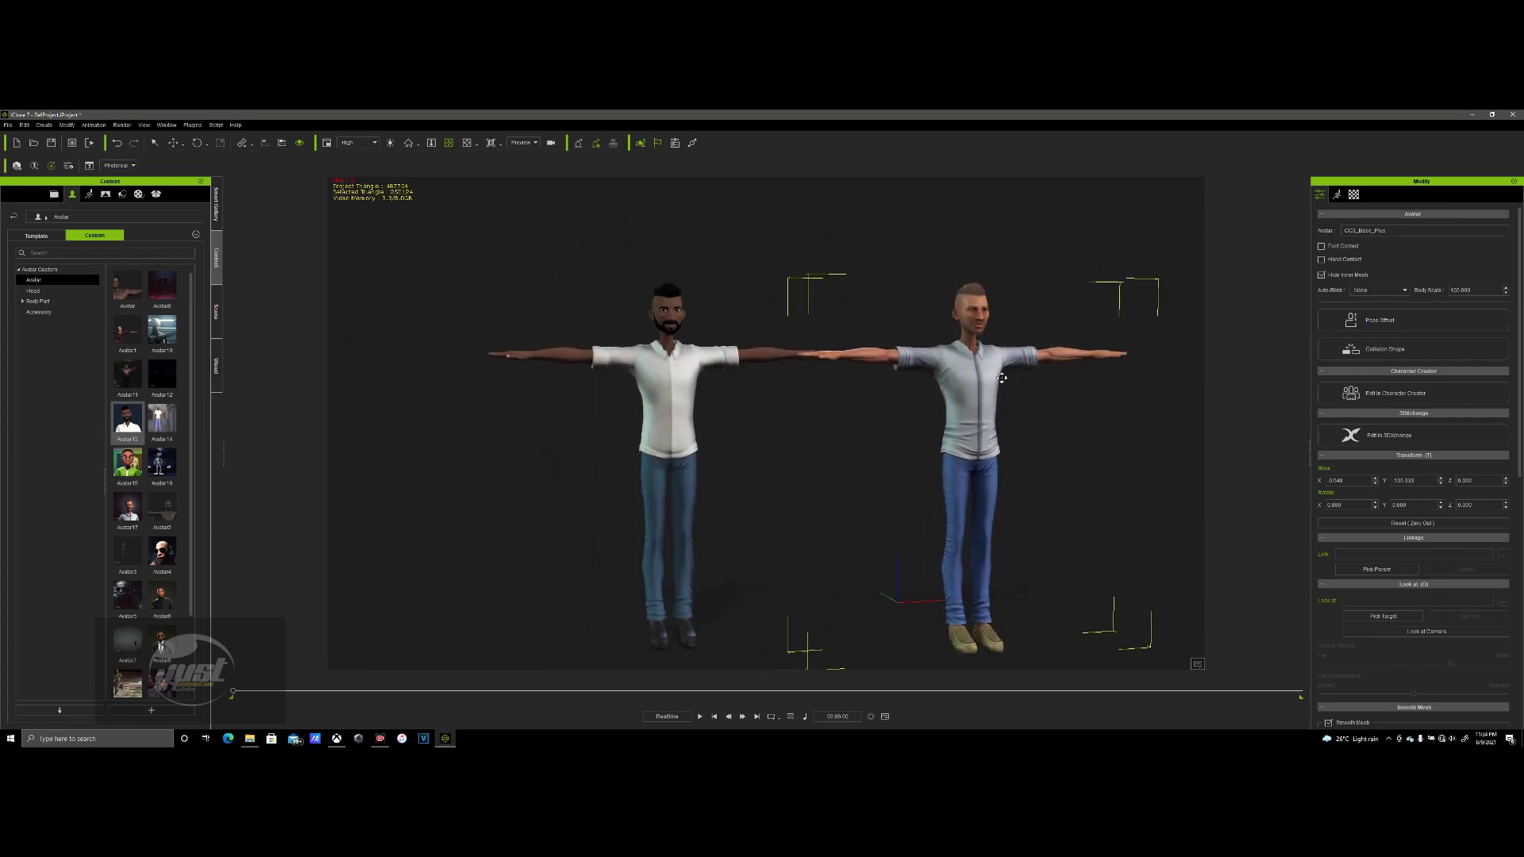
{"action": "right_click_drag", "start_coordinate": [1012, 407], "coordinate": [941, 456]}
{"action": "middle_click_drag", "start_coordinate": [941, 456], "coordinate": [939, 409]}
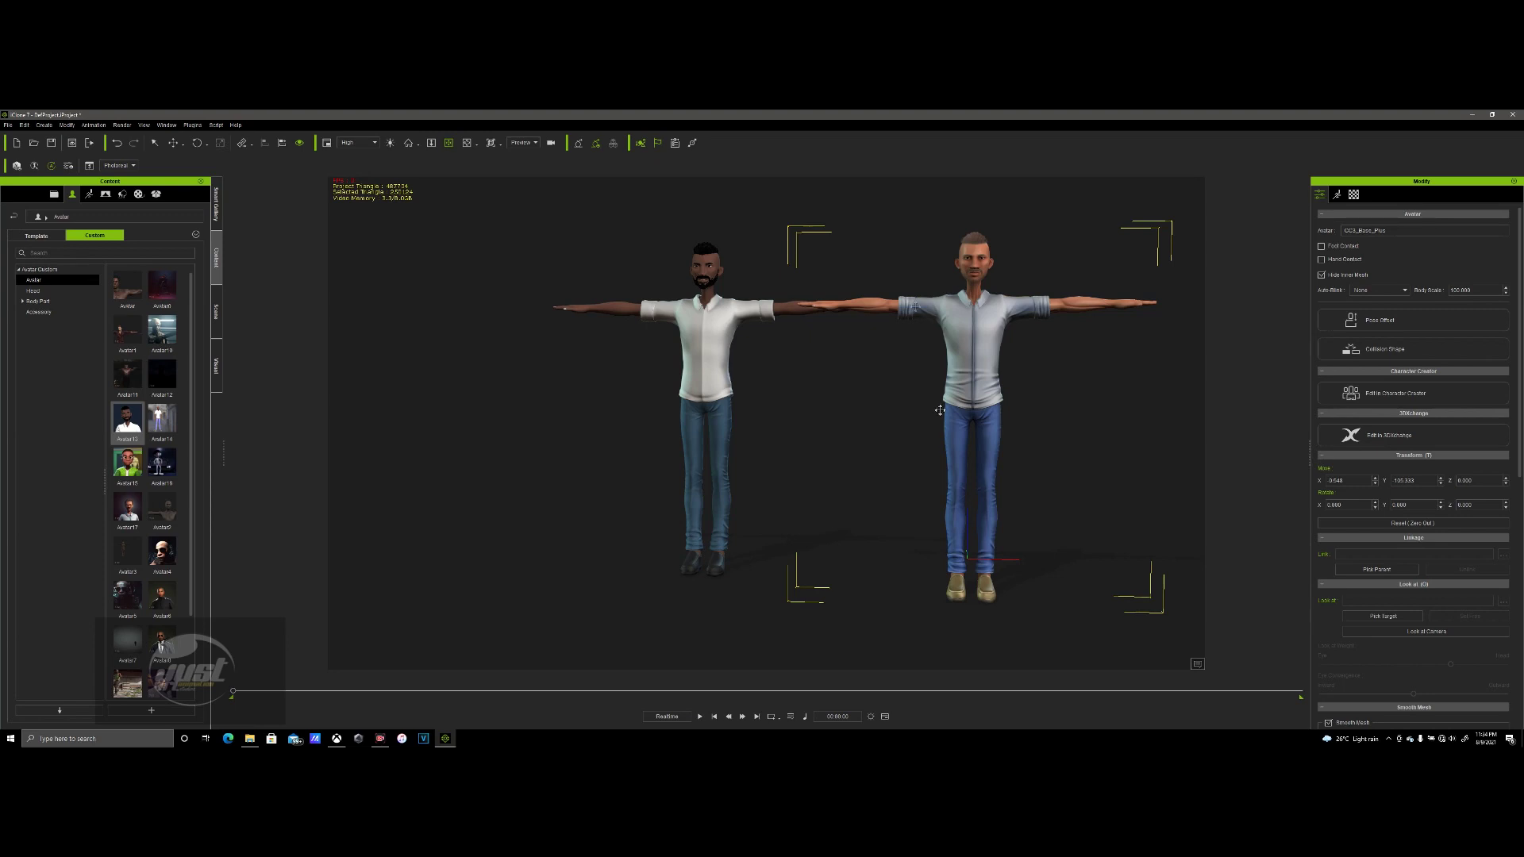
{"action": "scroll", "coordinate": [801, 289], "scroll_direction": "up", "scroll_amount": 5}
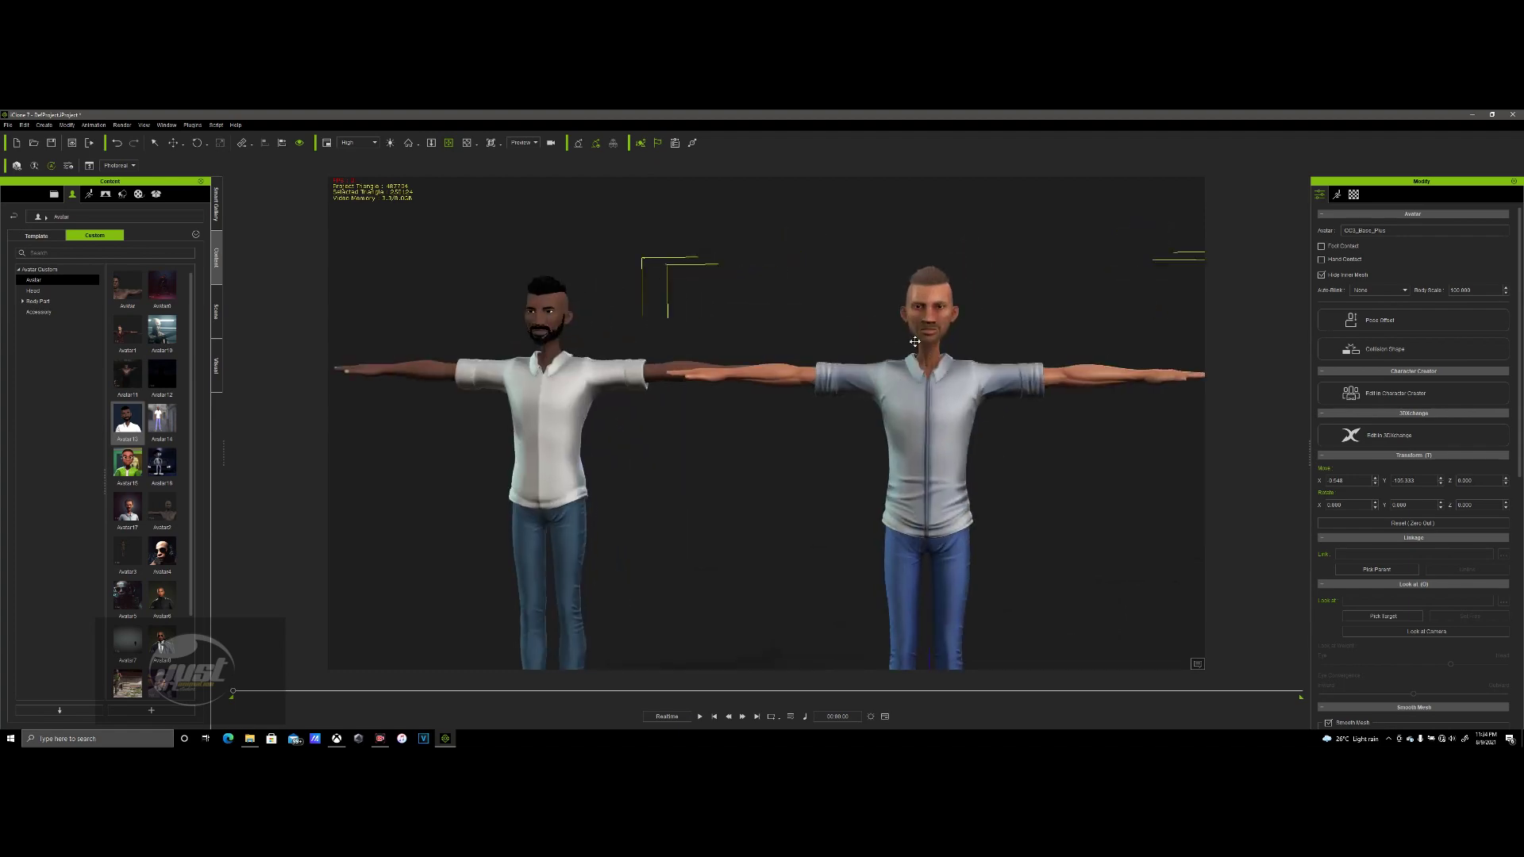
{"action": "scroll", "coordinate": [914, 341], "scroll_direction": "up", "scroll_amount": 5}
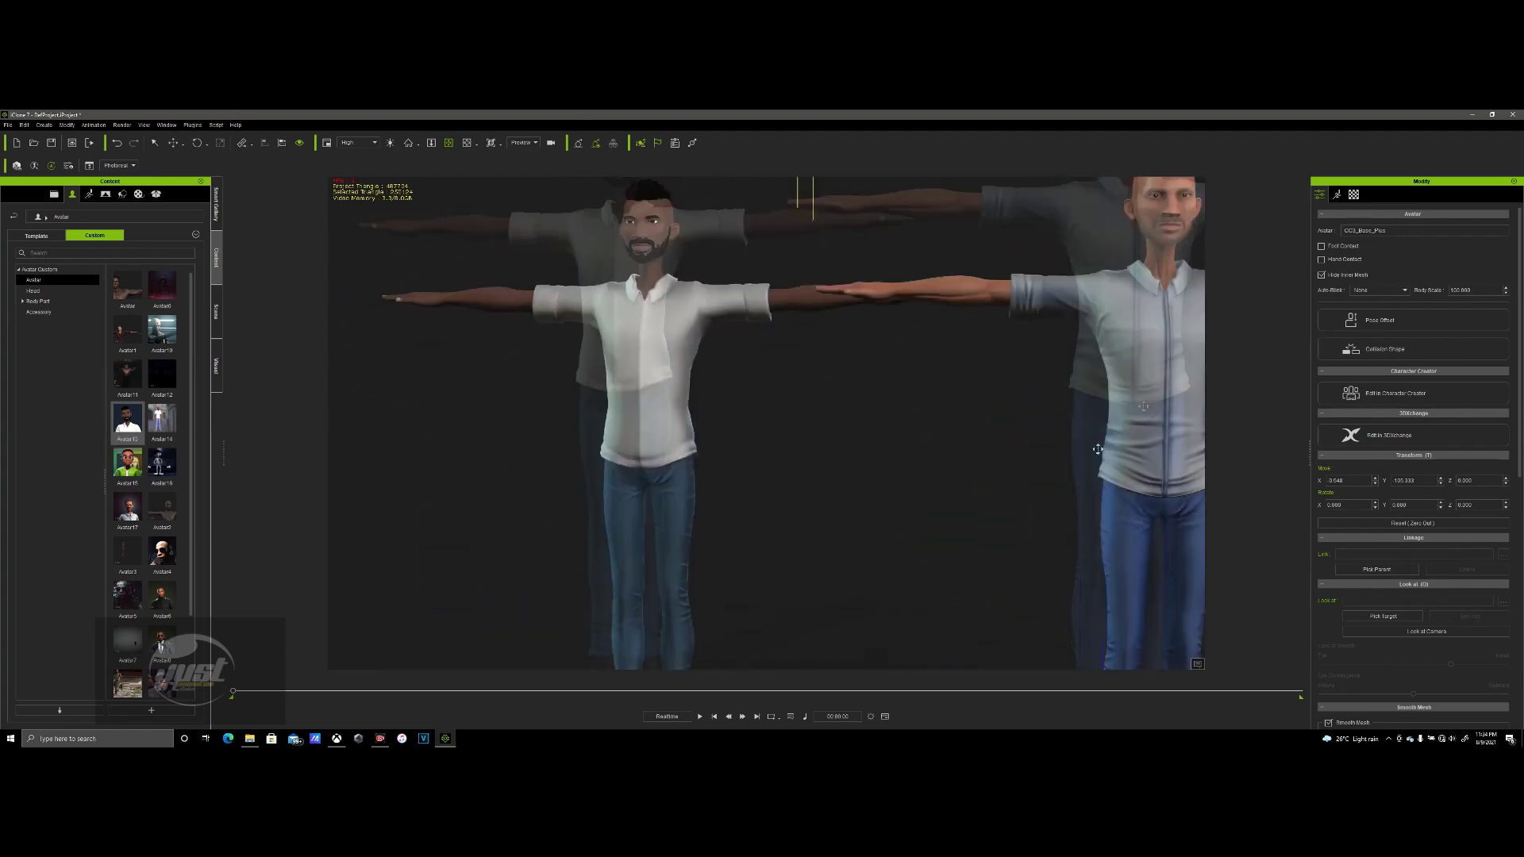
{"action": "scroll", "coordinate": [910, 431], "scroll_direction": "down", "scroll_amount": 5}
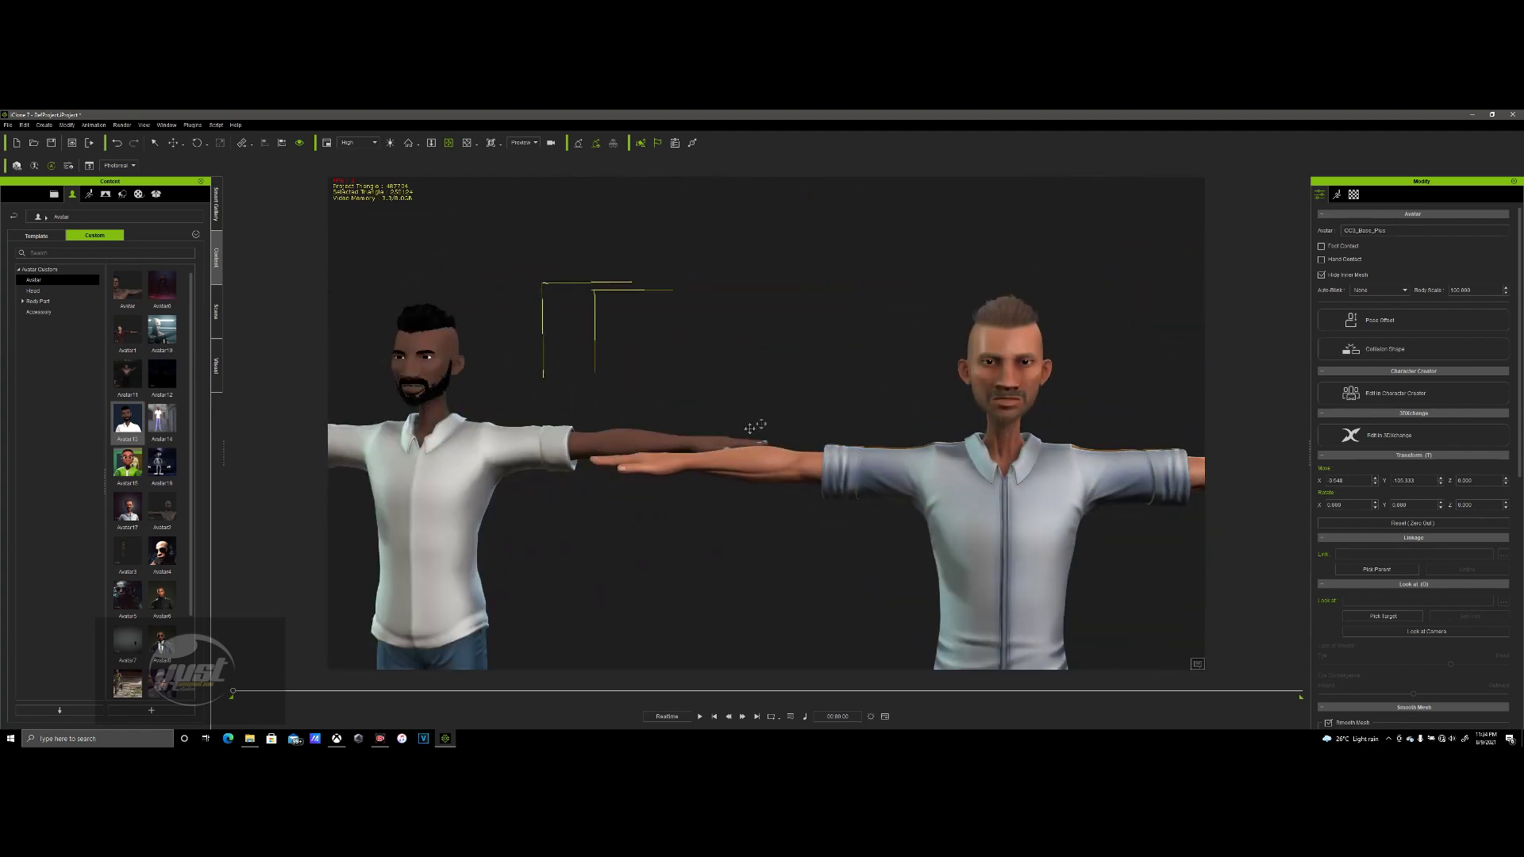
{"action": "scroll", "coordinate": [825, 421], "scroll_direction": "up", "scroll_amount": 2}
{"action": "scroll", "coordinate": [825, 421], "scroll_direction": "up", "scroll_amount": 2}
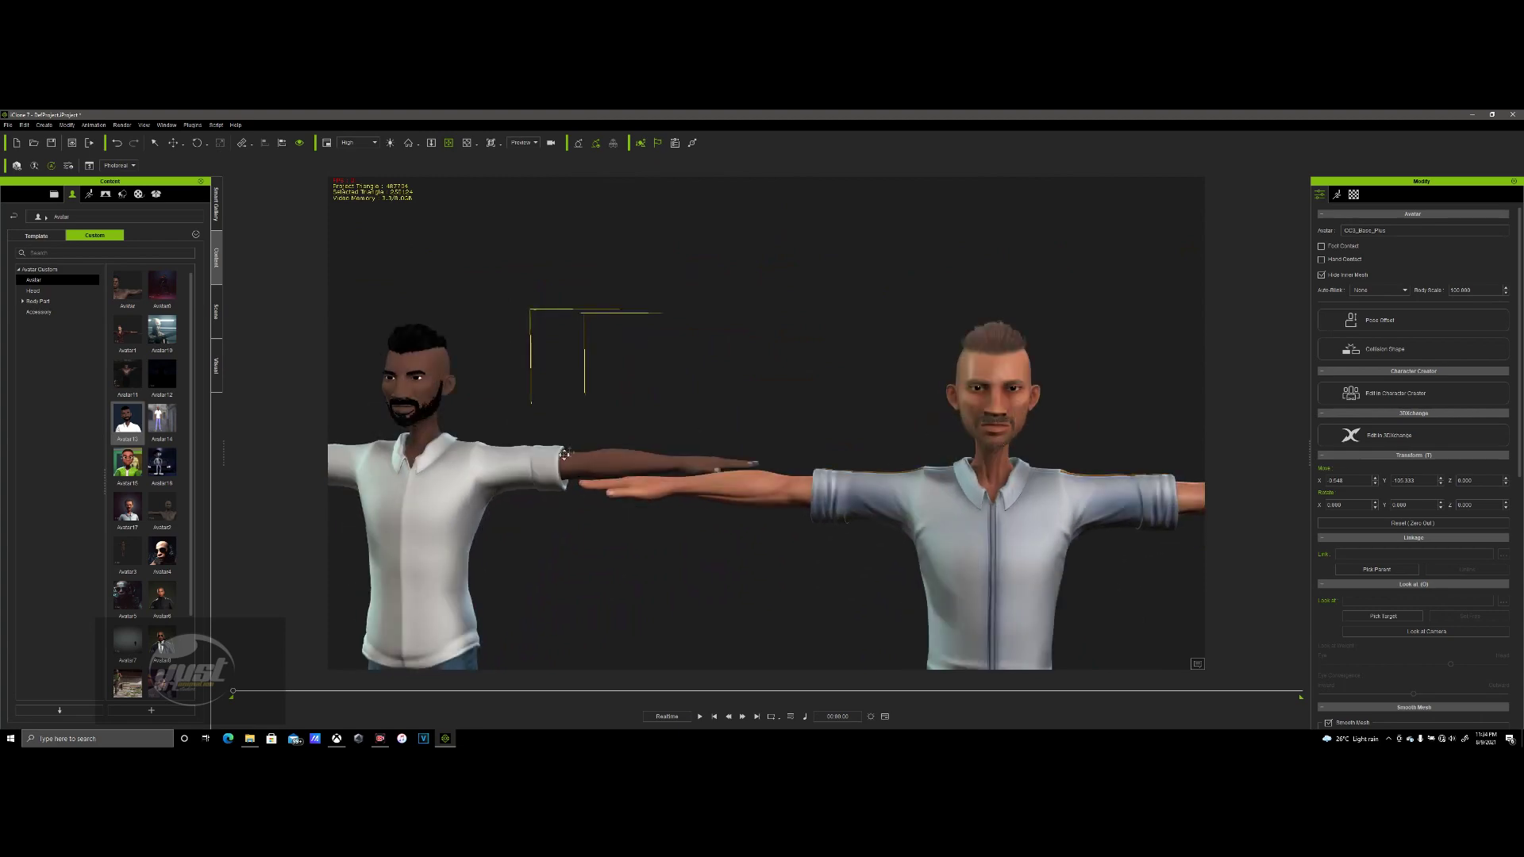
{"action": "scroll", "coordinate": [563, 454], "scroll_direction": "up", "scroll_amount": 3}
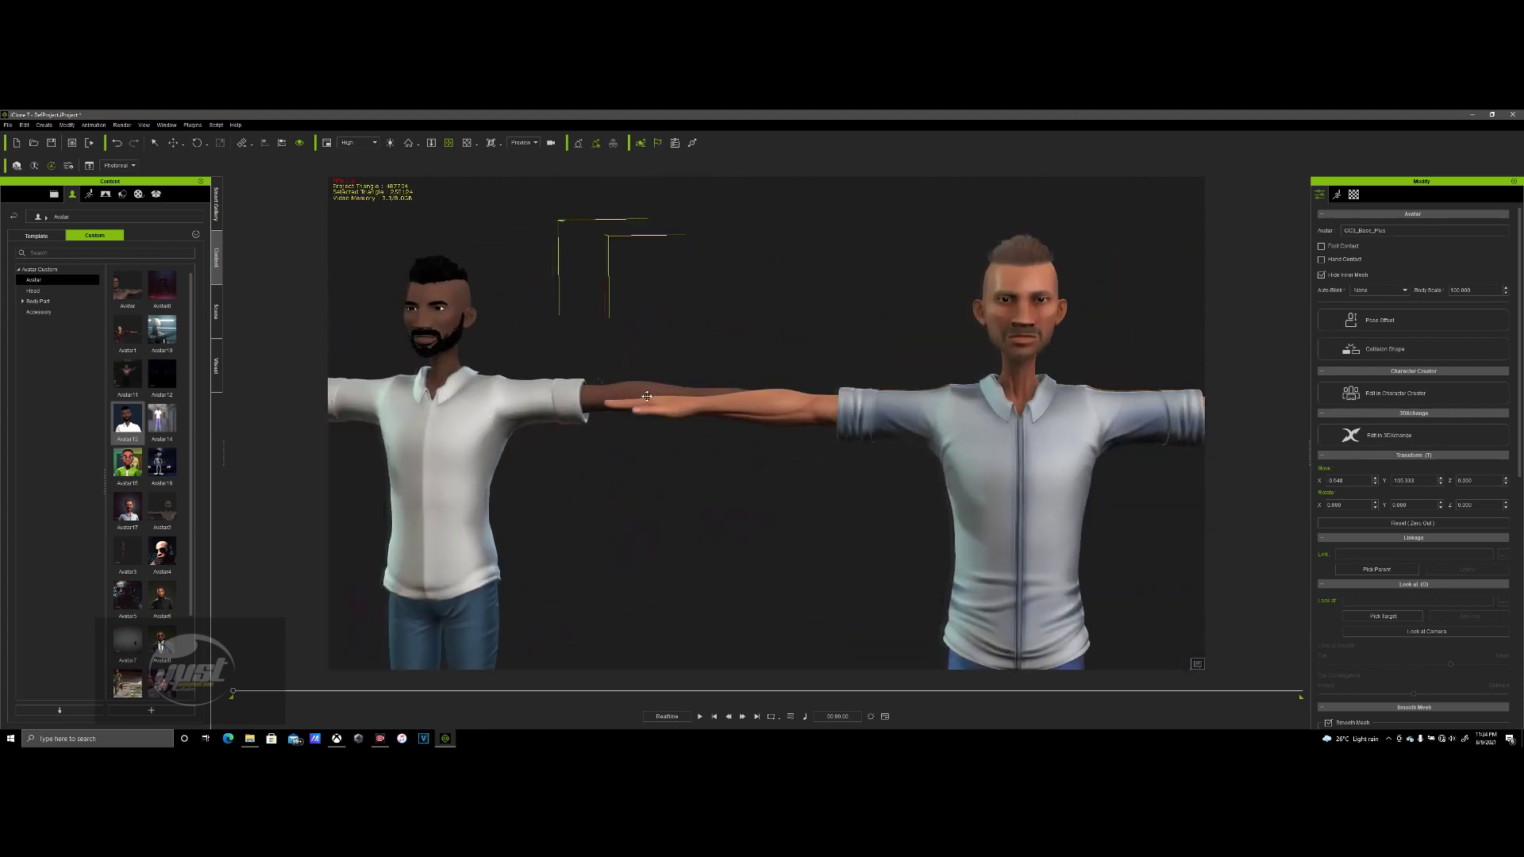
{"action": "scroll", "coordinate": [647, 397], "scroll_direction": "up", "scroll_amount": 4}
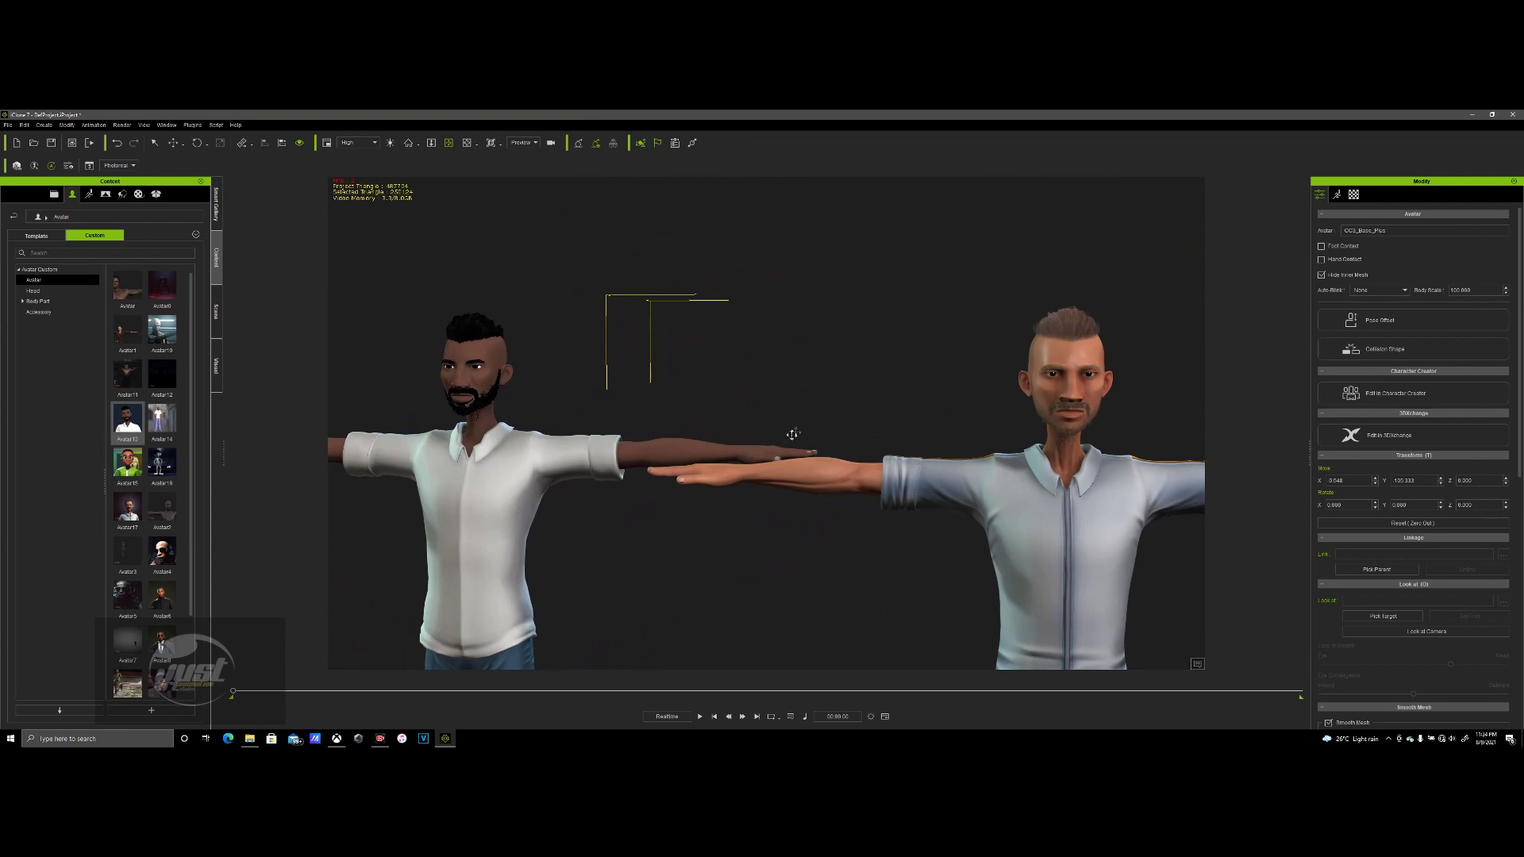
{"action": "middle_click_drag", "start_coordinate": [791, 435], "coordinate": [742, 432]}
{"action": "middle_click_drag", "start_coordinate": [947, 430], "coordinate": [773, 445]}
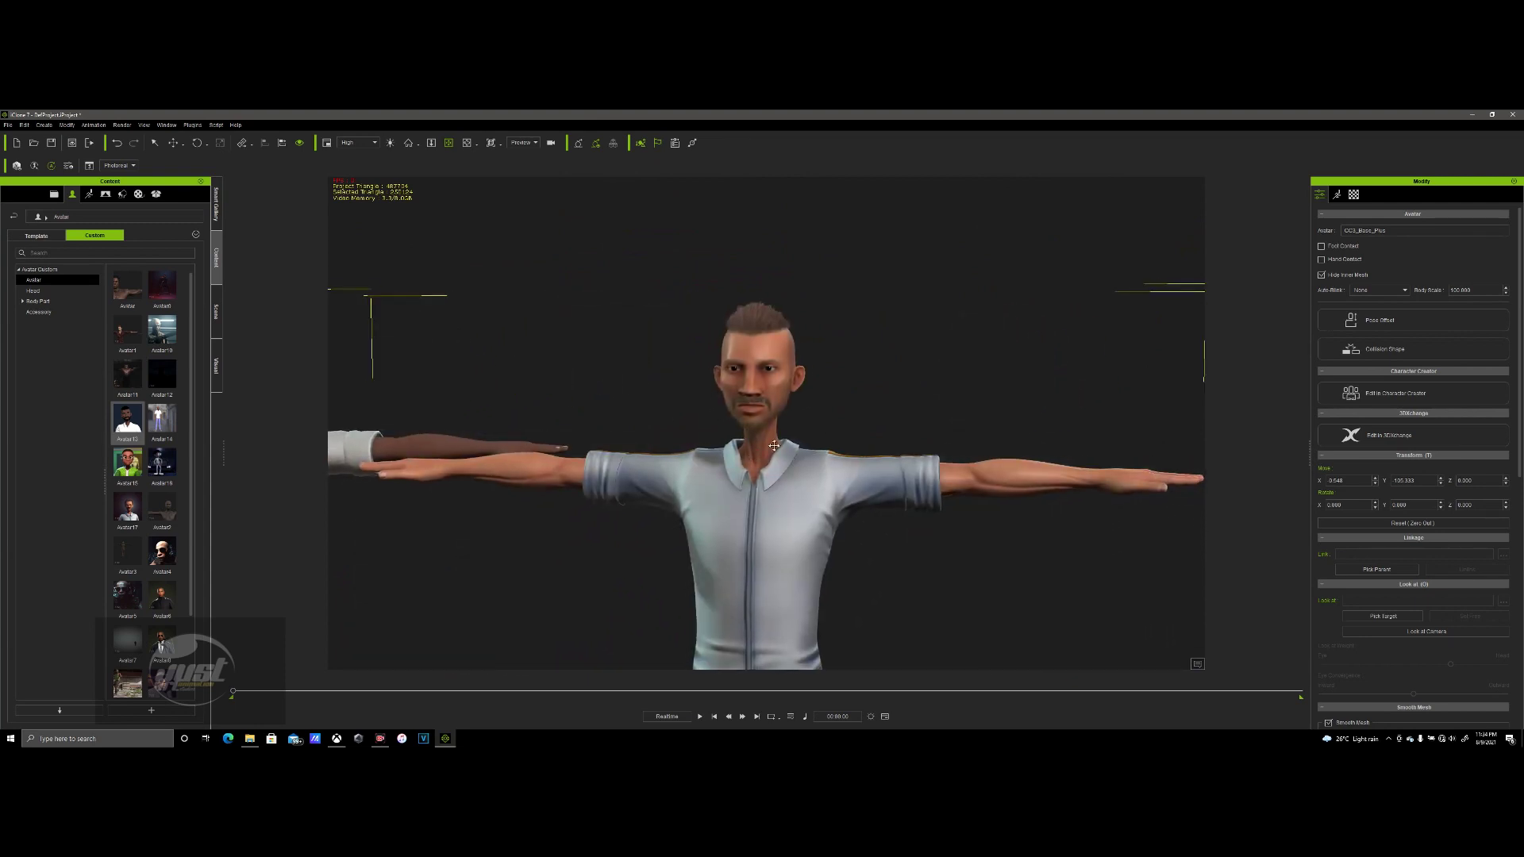
- Inspect the blue-shirted avatar's face, hair and shirt at close range from both sides
{"action": "scroll", "coordinate": [762, 388], "scroll_direction": "up", "scroll_amount": 5}
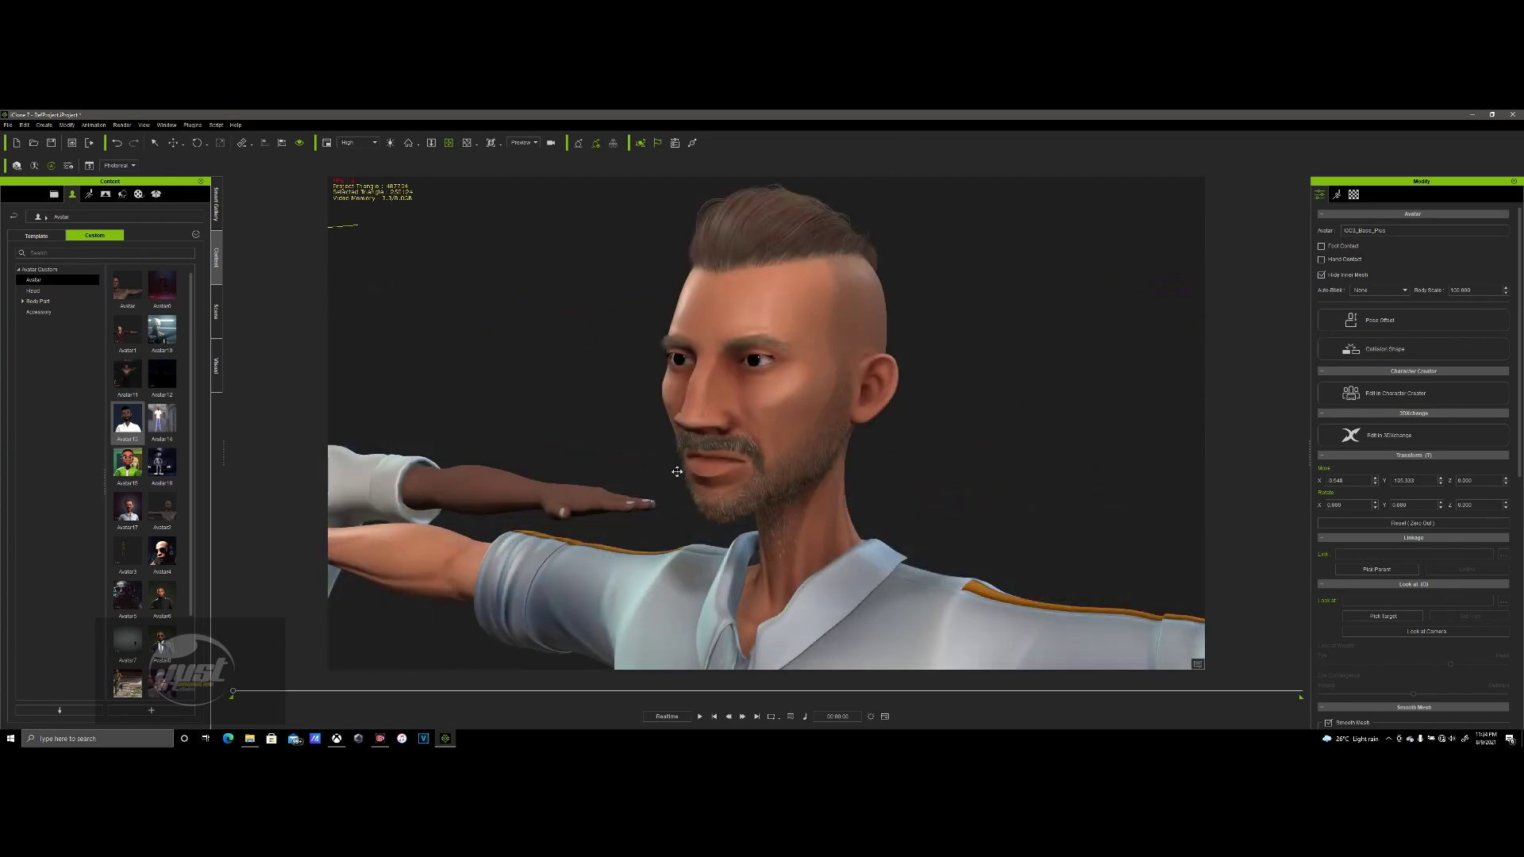
{"action": "scroll", "coordinate": [676, 472], "scroll_direction": "down", "scroll_amount": 5}
{"action": "scroll", "coordinate": [785, 420], "scroll_direction": "up", "scroll_amount": 3}
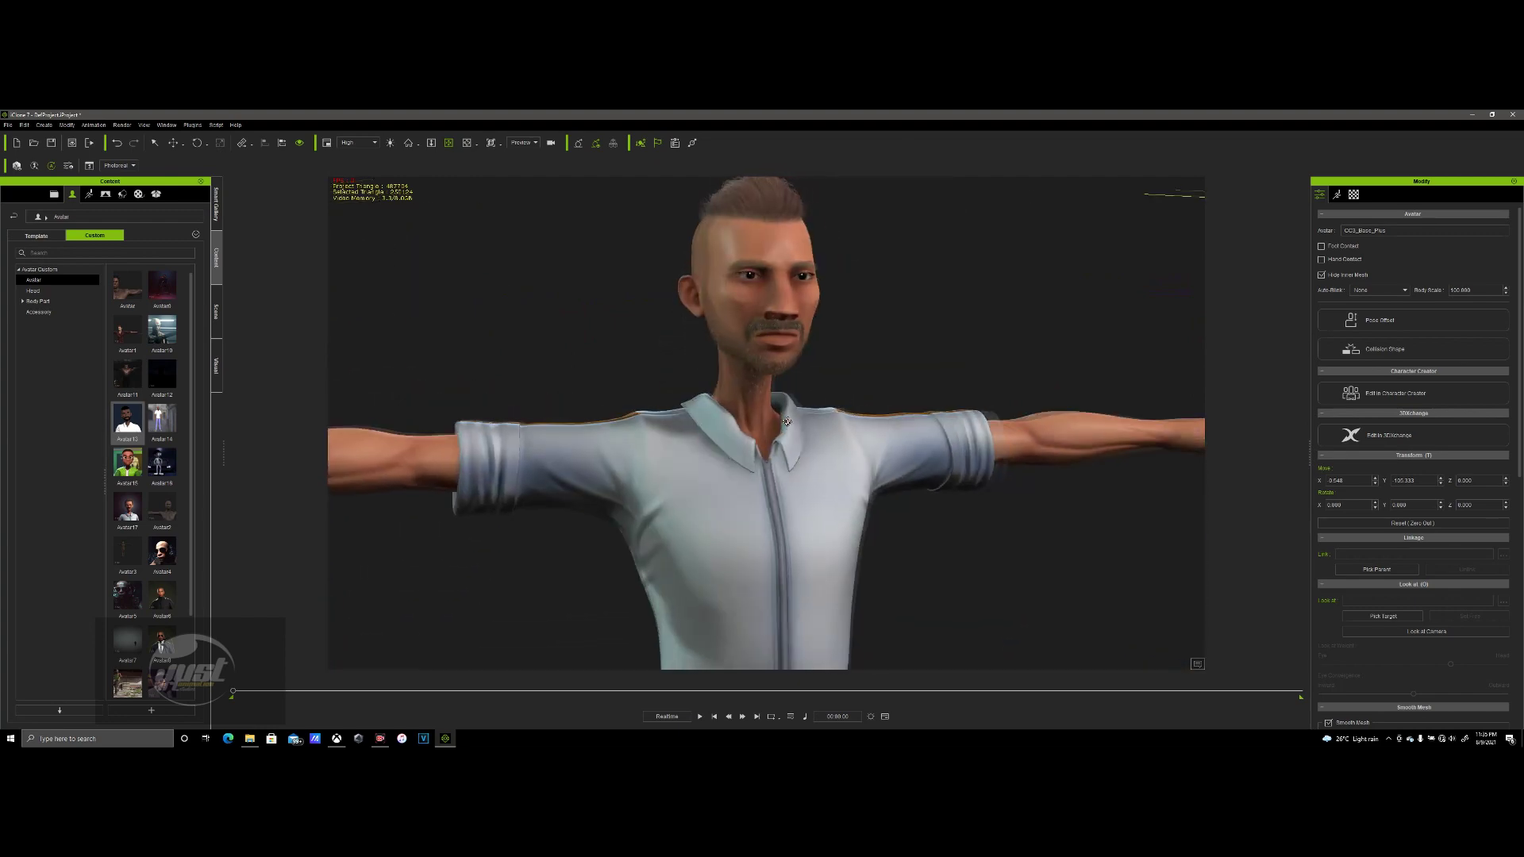
{"action": "scroll", "coordinate": [754, 373], "scroll_direction": "down", "scroll_amount": 3}
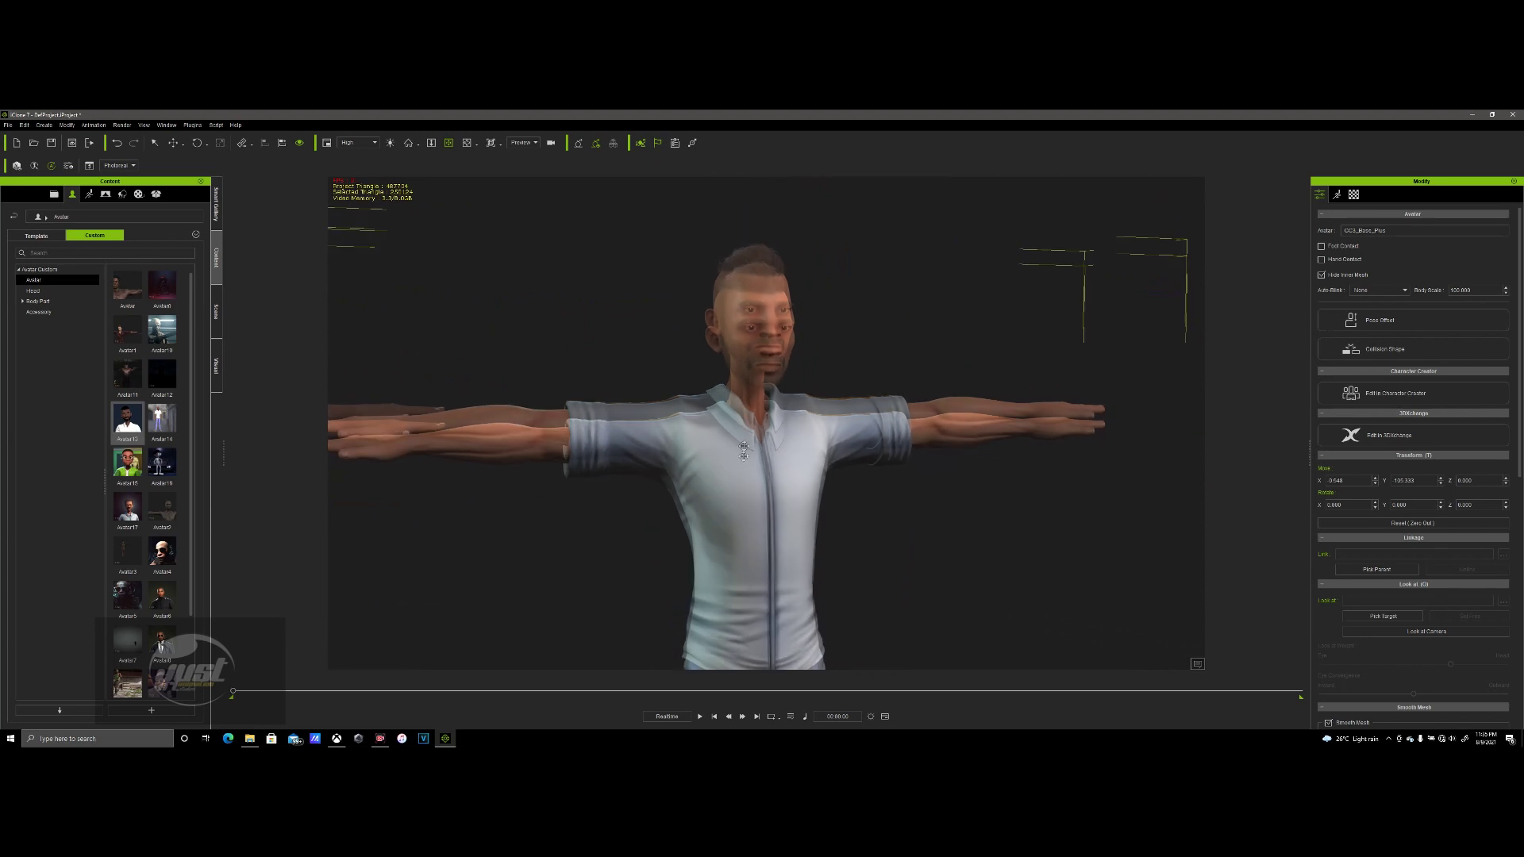
{"action": "scroll", "coordinate": [743, 449], "scroll_direction": "up", "scroll_amount": 4}
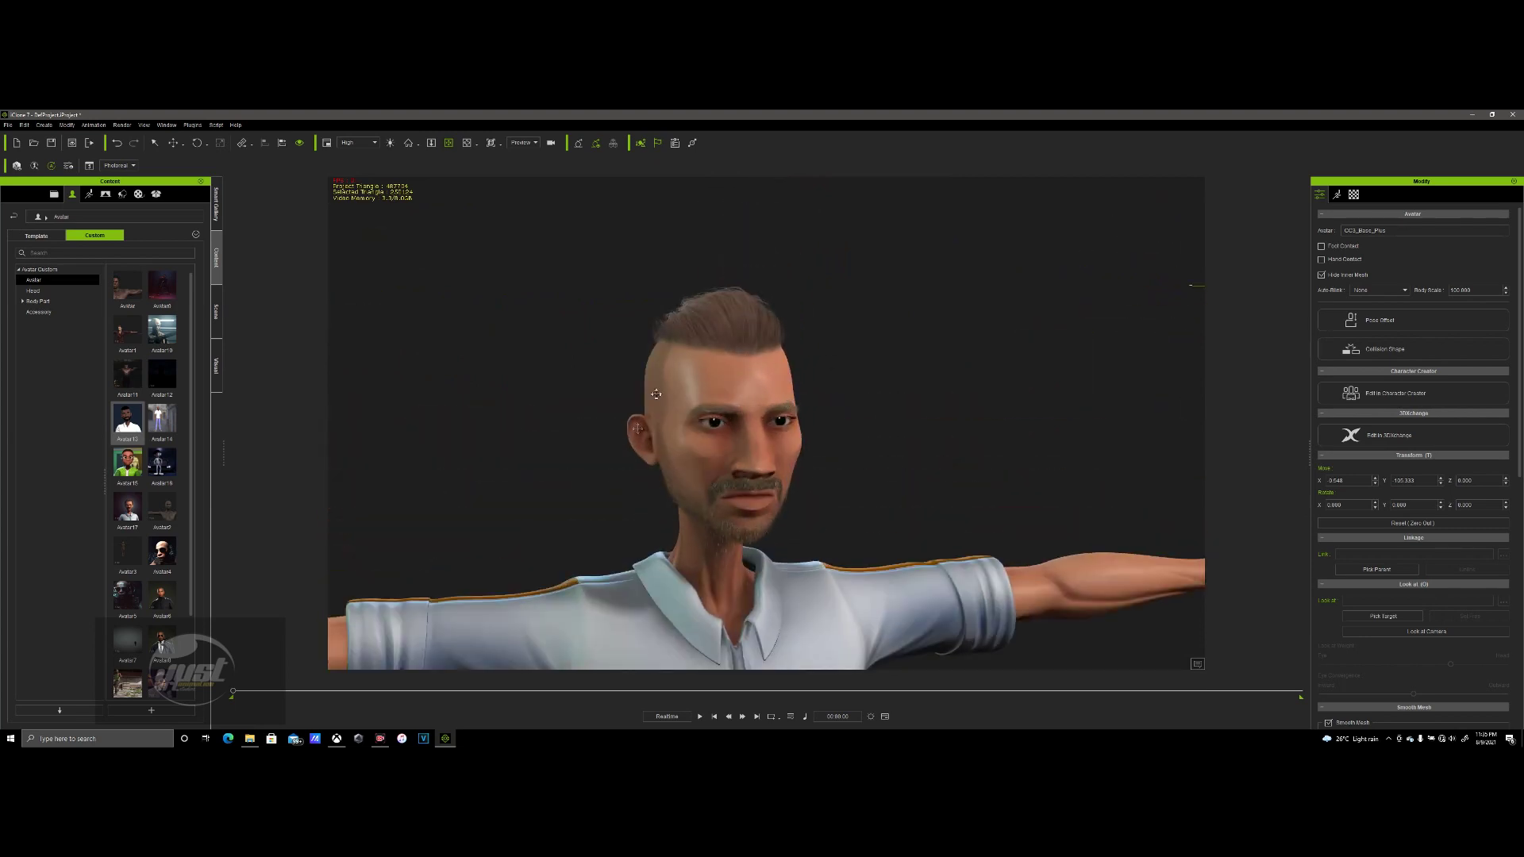
{"action": "middle_click_drag", "start_coordinate": [679, 402], "coordinate": [899, 315]}
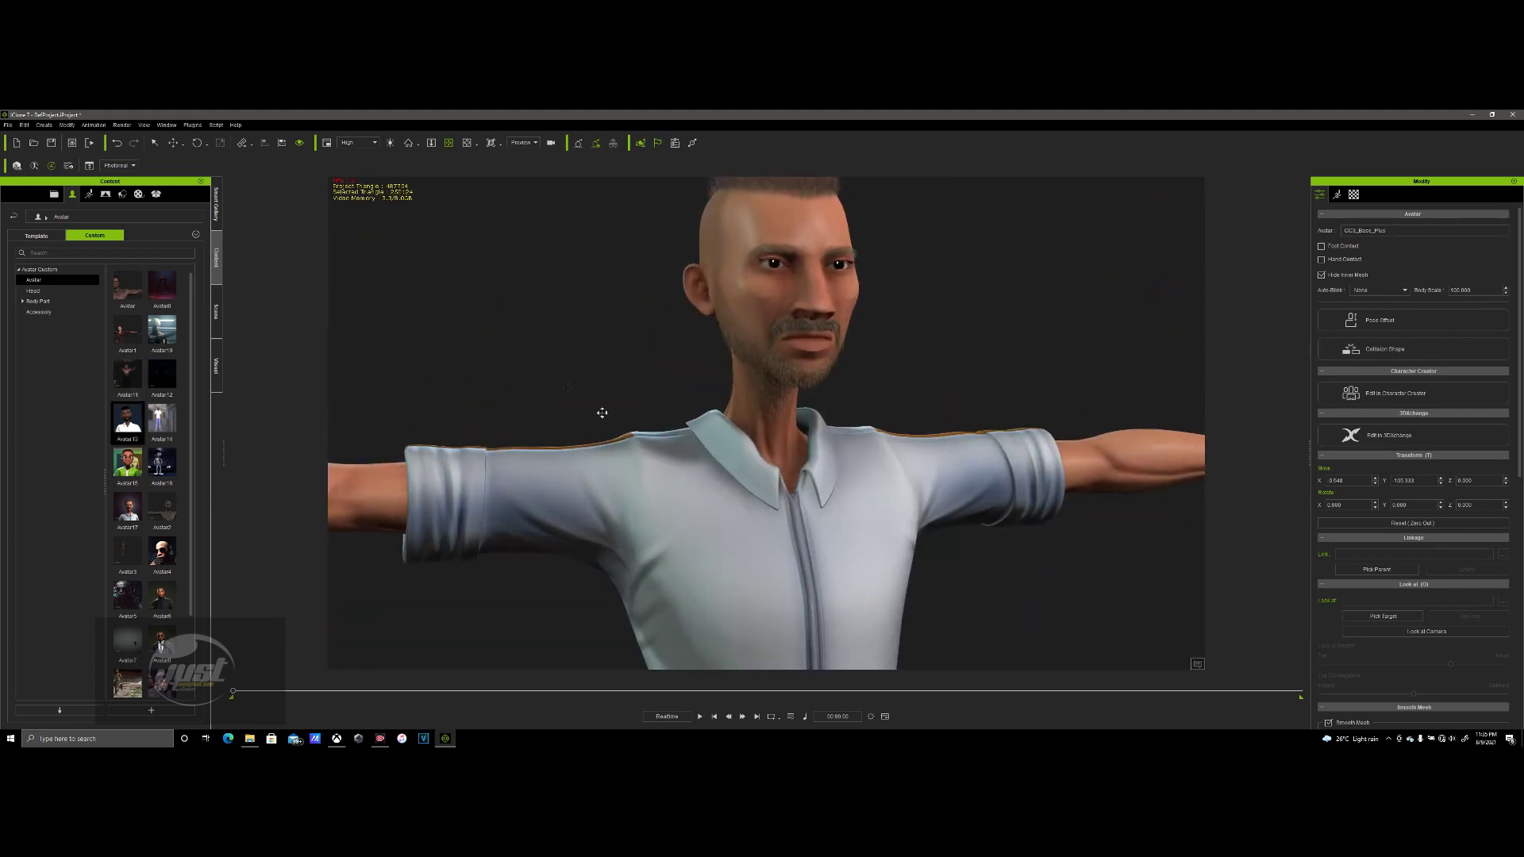
{"action": "scroll", "coordinate": [601, 415], "scroll_direction": "down", "scroll_amount": 3}
{"action": "right_click_drag", "start_coordinate": [764, 356], "coordinate": [227, 342]}
- Leave the open hair pack in the Smart Gallery and browse the Character packs, including the Character subcategory
{"action": "left_click", "coordinate": [215, 208]}
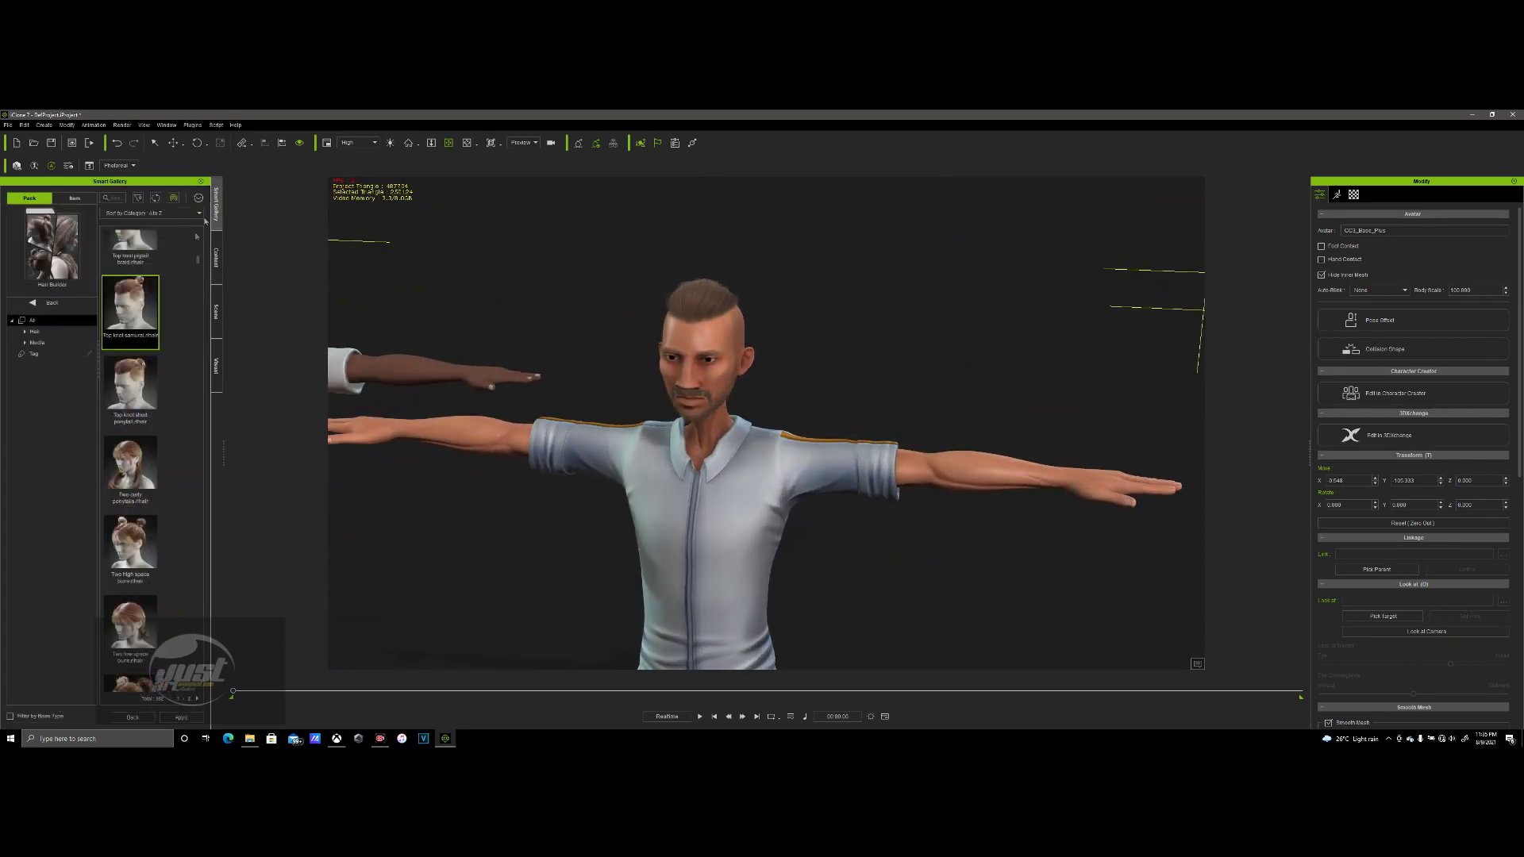
{"action": "left_click", "coordinate": [38, 303]}
{"action": "left_click", "coordinate": [40, 236]}
{"action": "left_click_drag", "start_coordinate": [193, 269], "coordinate": [181, 649]}
{"action": "scroll", "coordinate": [182, 650], "scroll_direction": "down", "scroll_amount": 5}
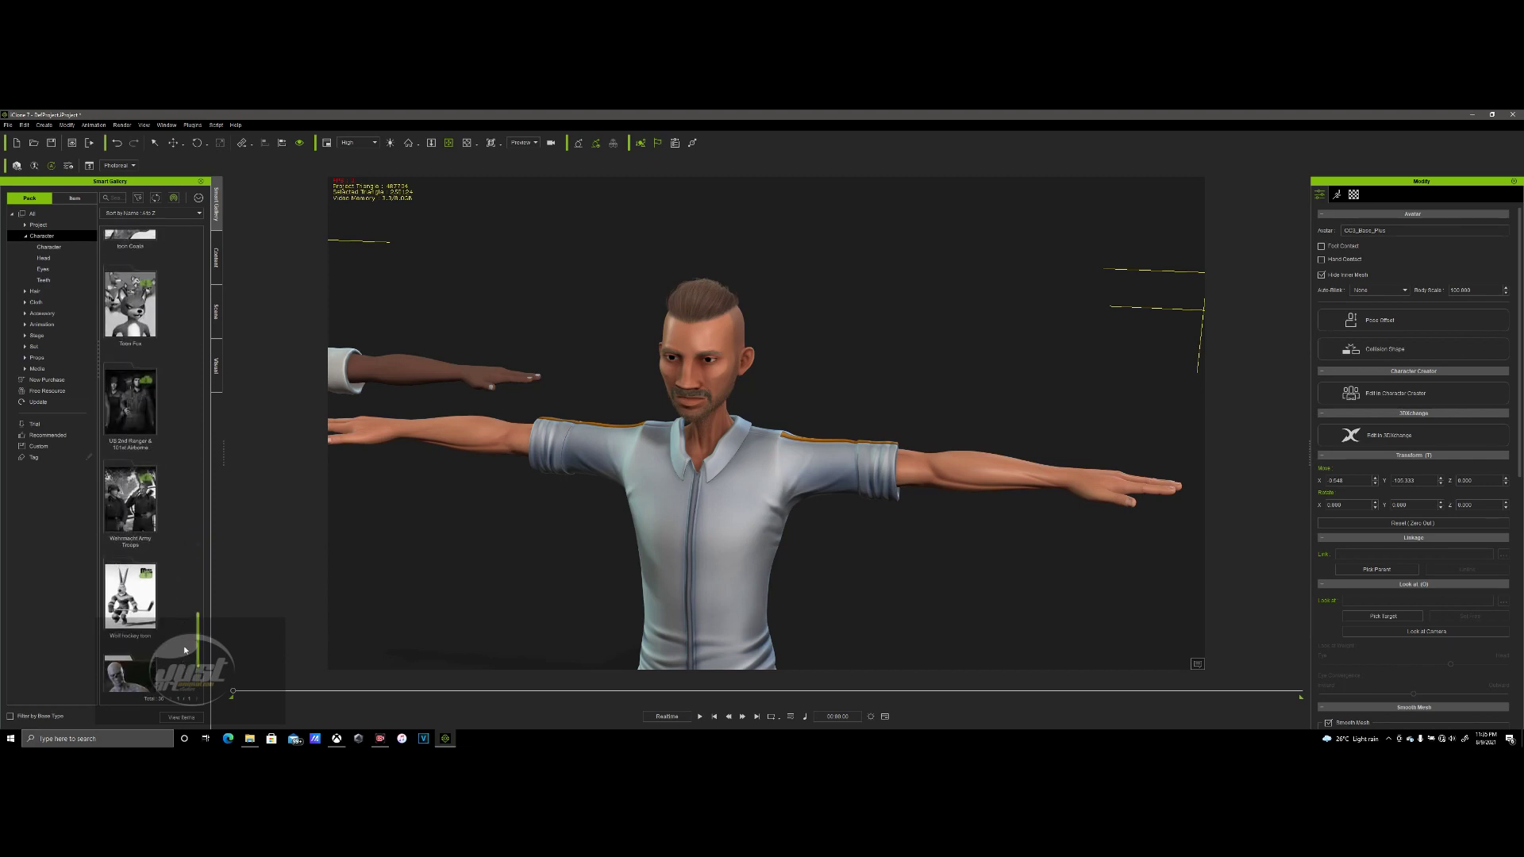
{"action": "left_click_drag", "start_coordinate": [181, 597], "coordinate": [172, 254]}
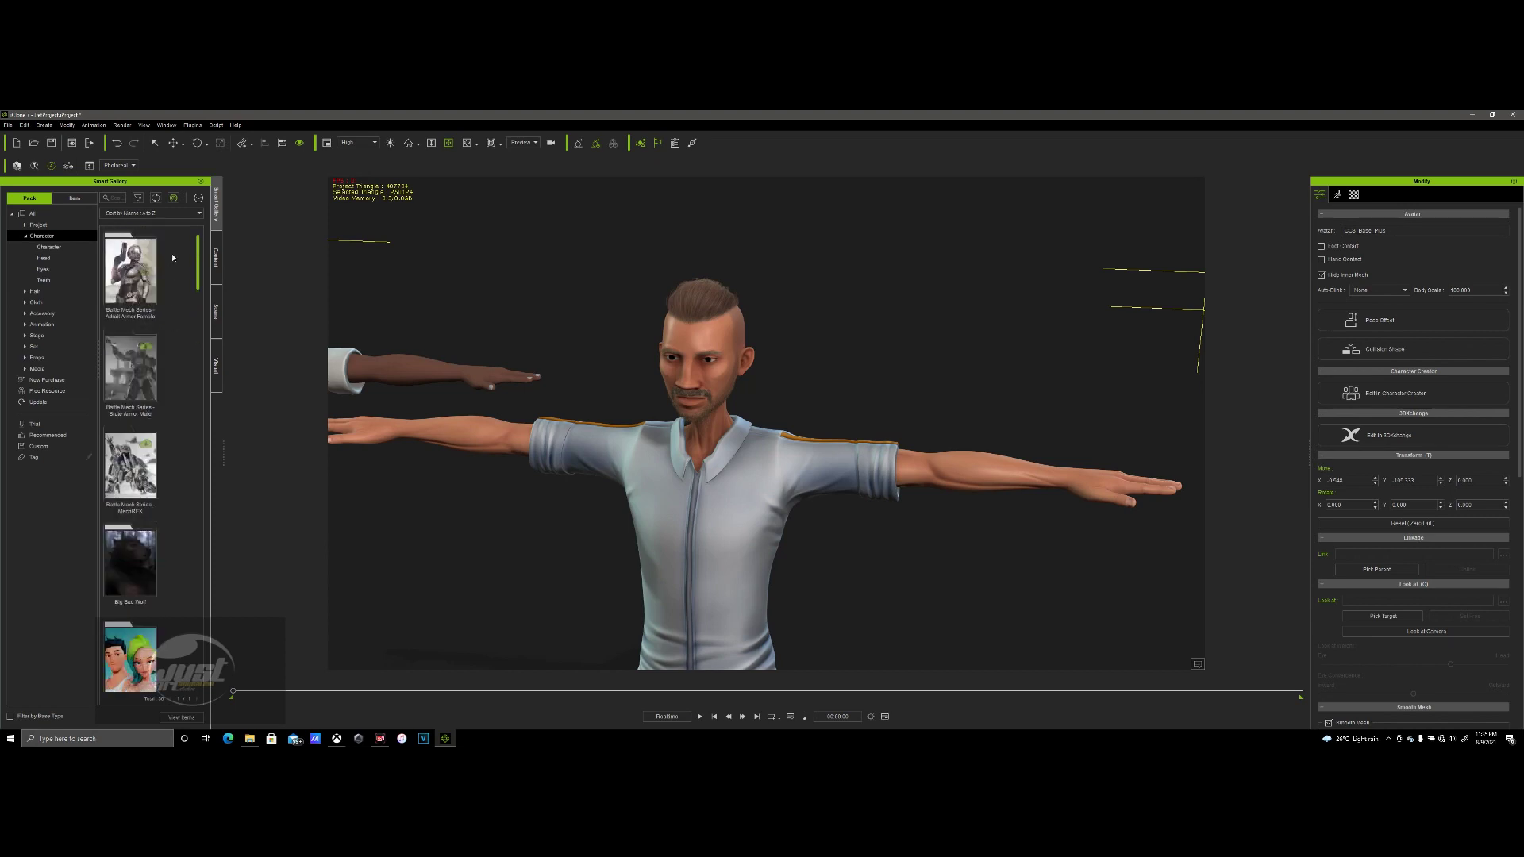
{"action": "left_click", "coordinate": [70, 247]}
{"action": "scroll", "coordinate": [193, 434], "scroll_direction": "down", "scroll_amount": 5}
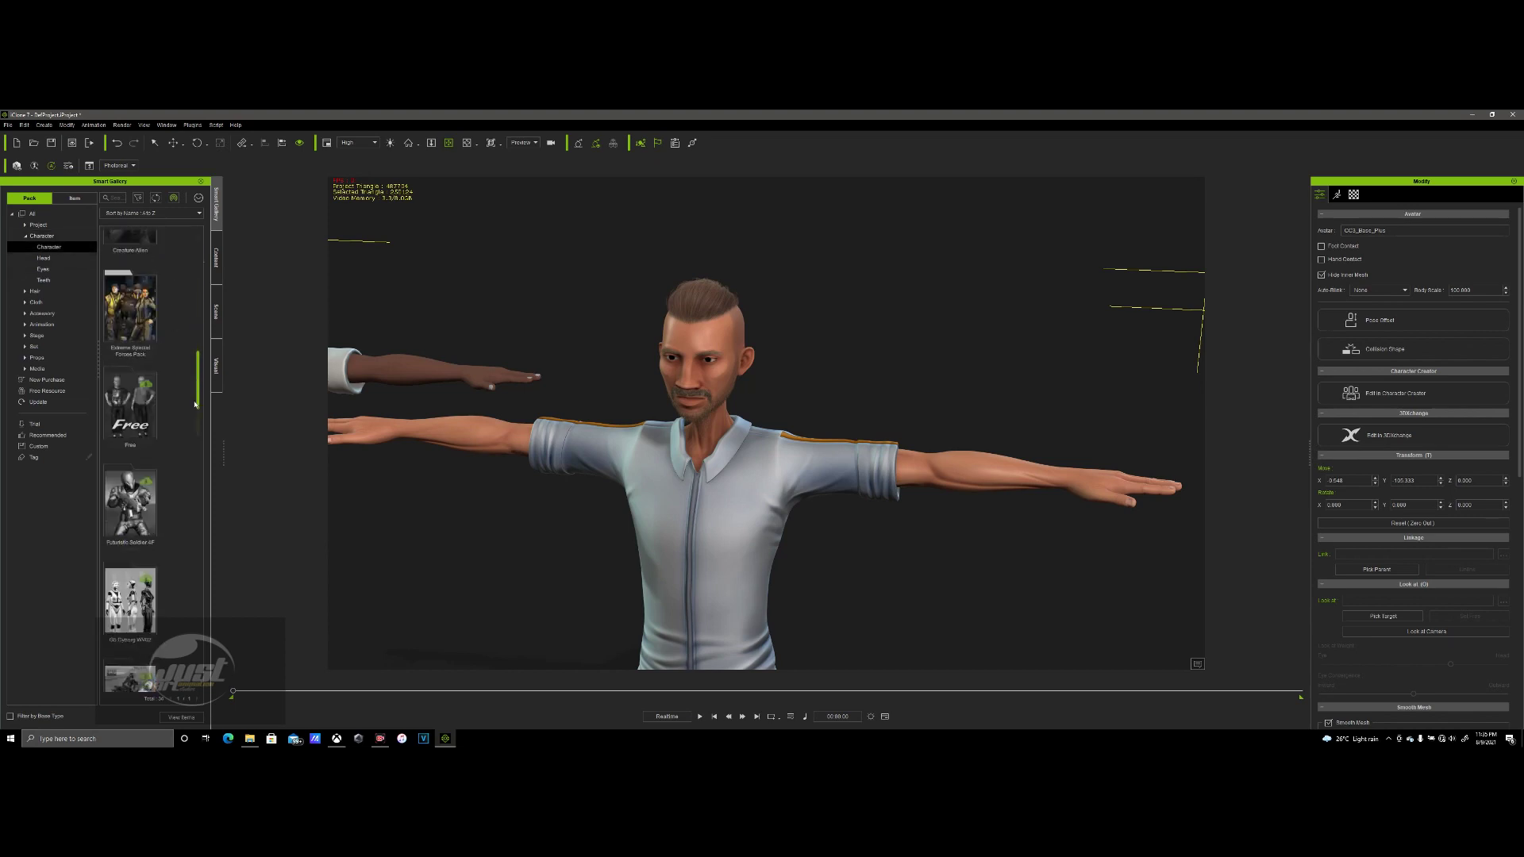
{"action": "left_click_drag", "start_coordinate": [192, 434], "coordinate": [204, 261]}
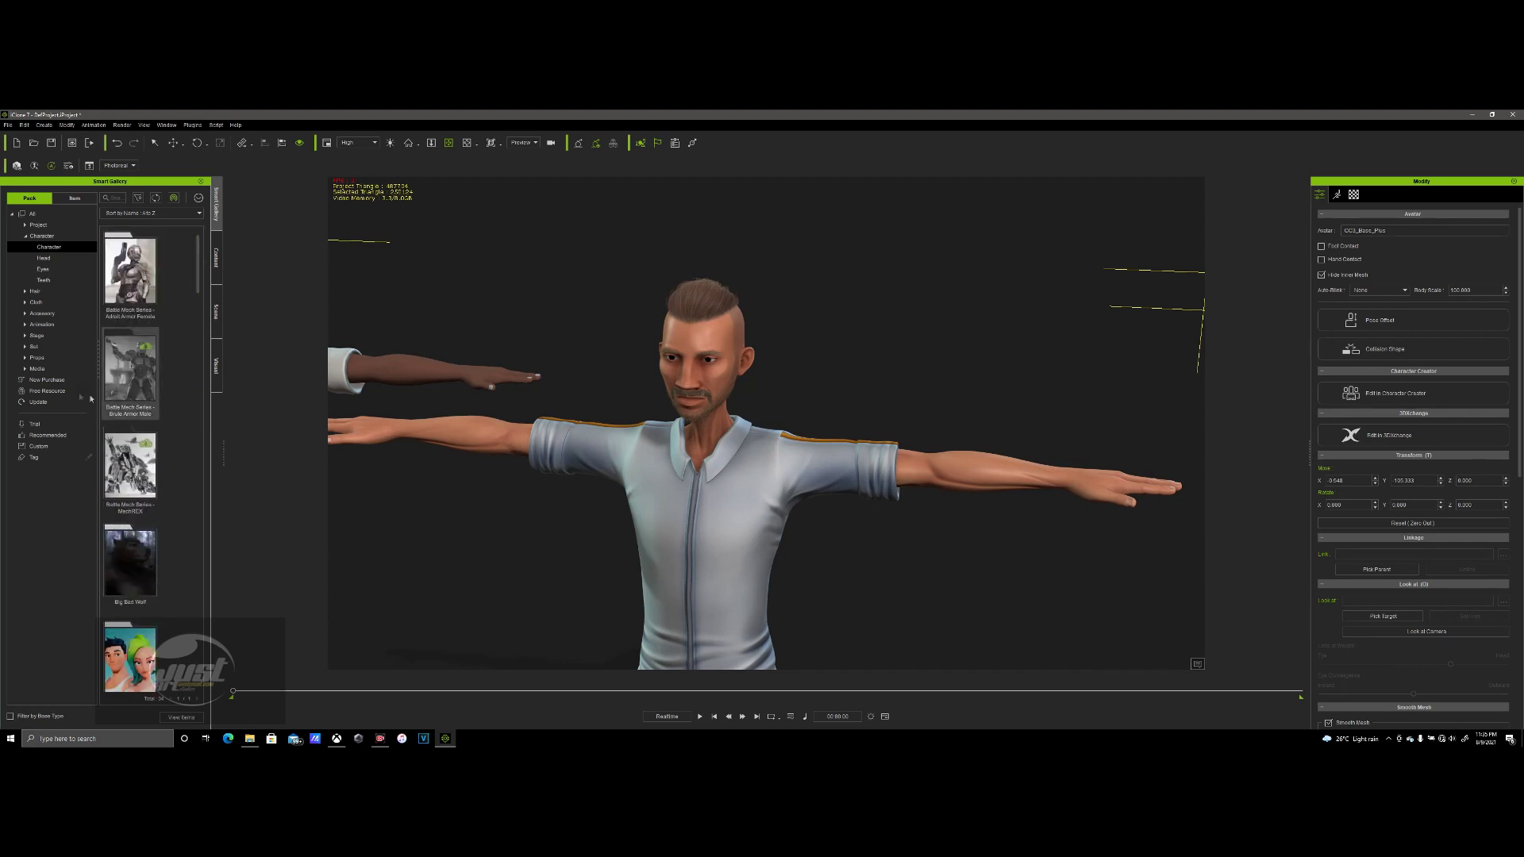
- Browse the Media and Animation packs, view the contents of the Adventure Figures Set pack, and return to the pack list
{"action": "left_click", "coordinate": [53, 374]}
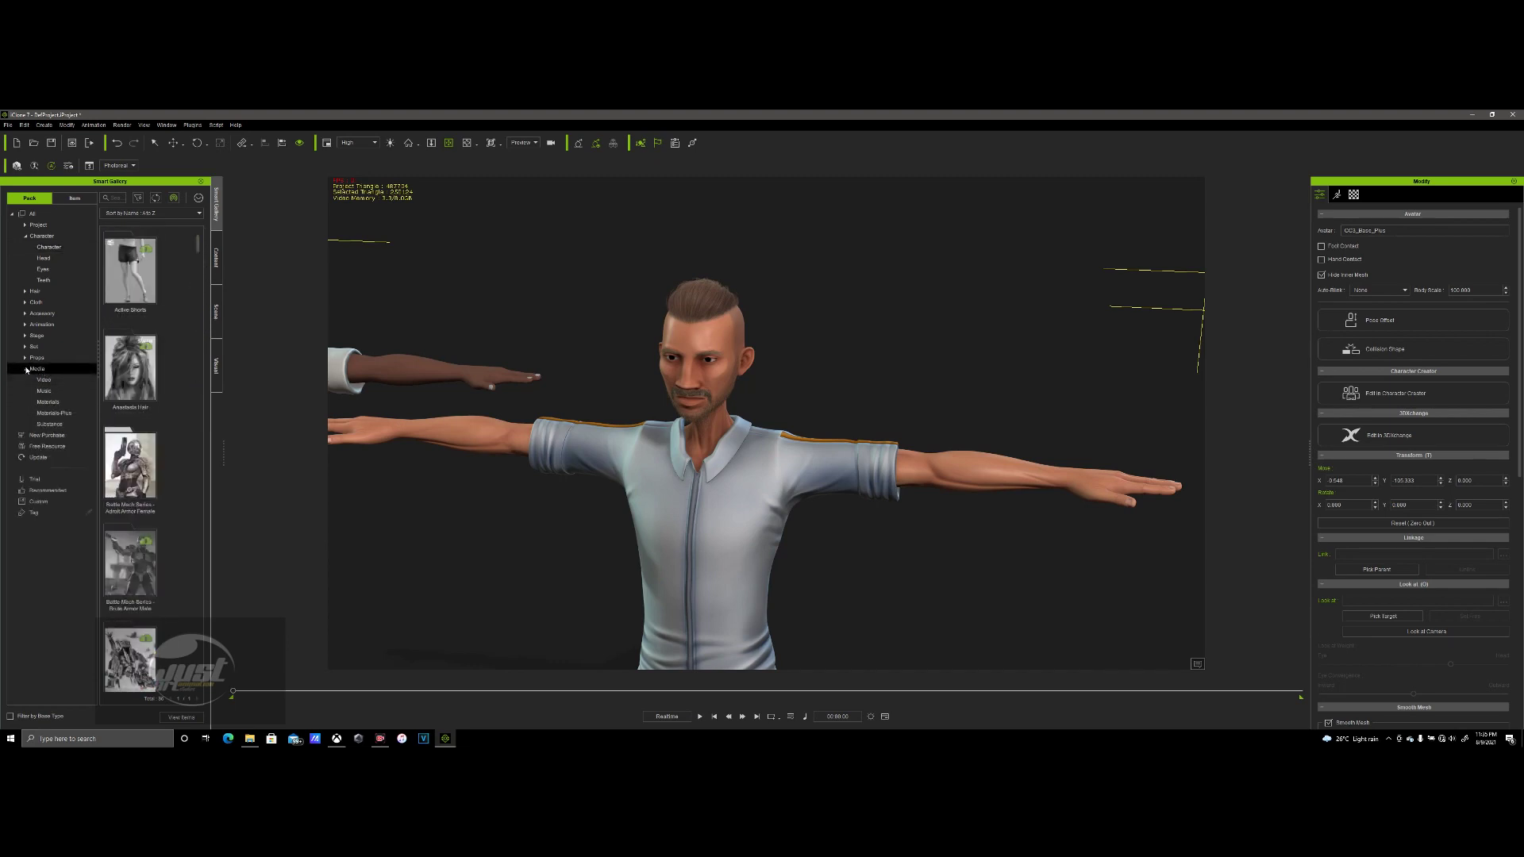
{"action": "left_click", "coordinate": [48, 323]}
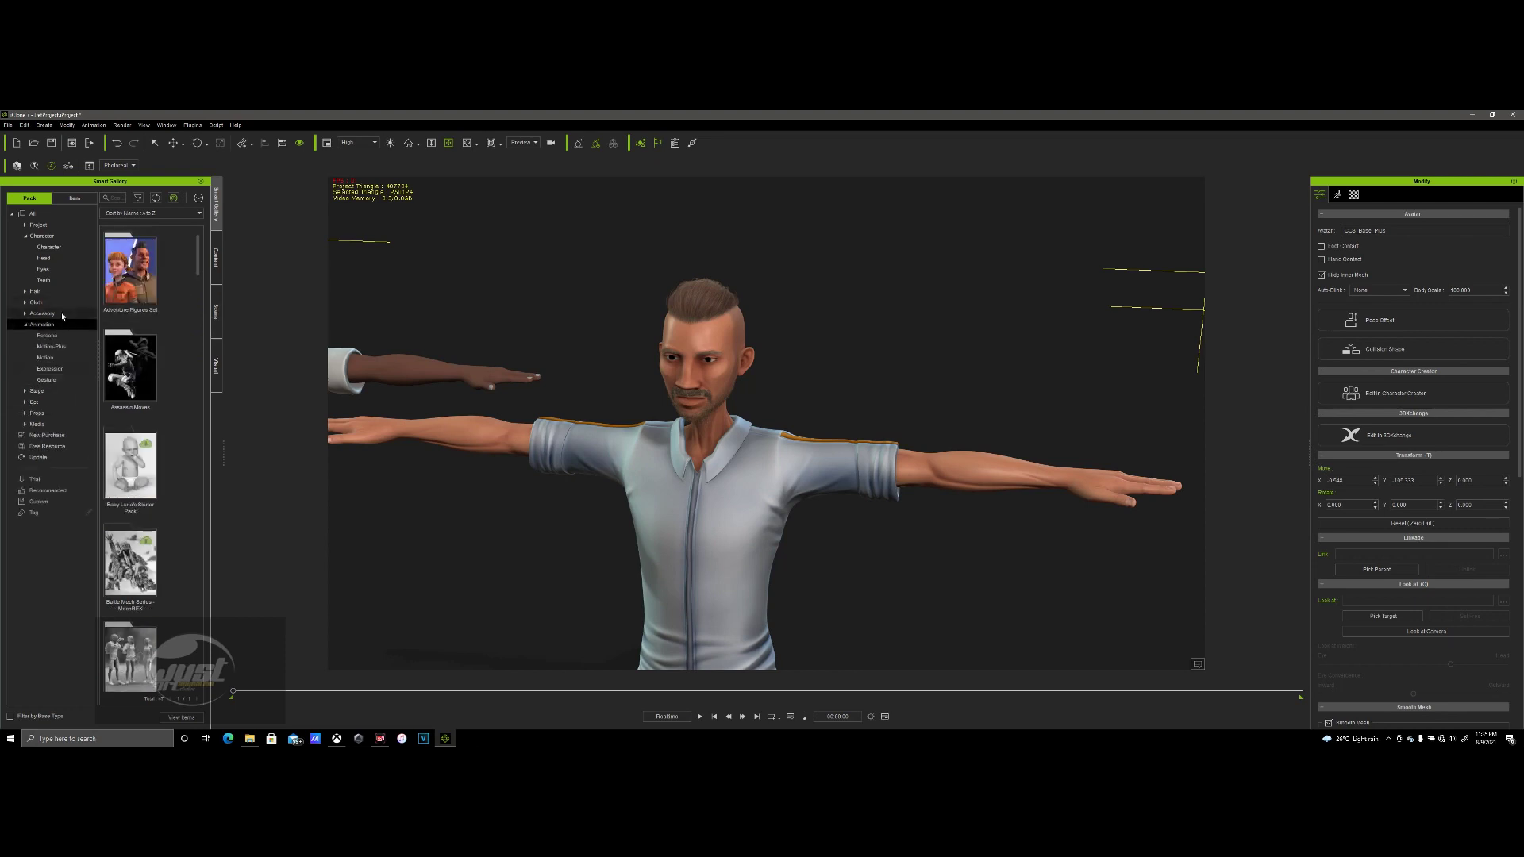
{"action": "double_click", "coordinate": [143, 259]}
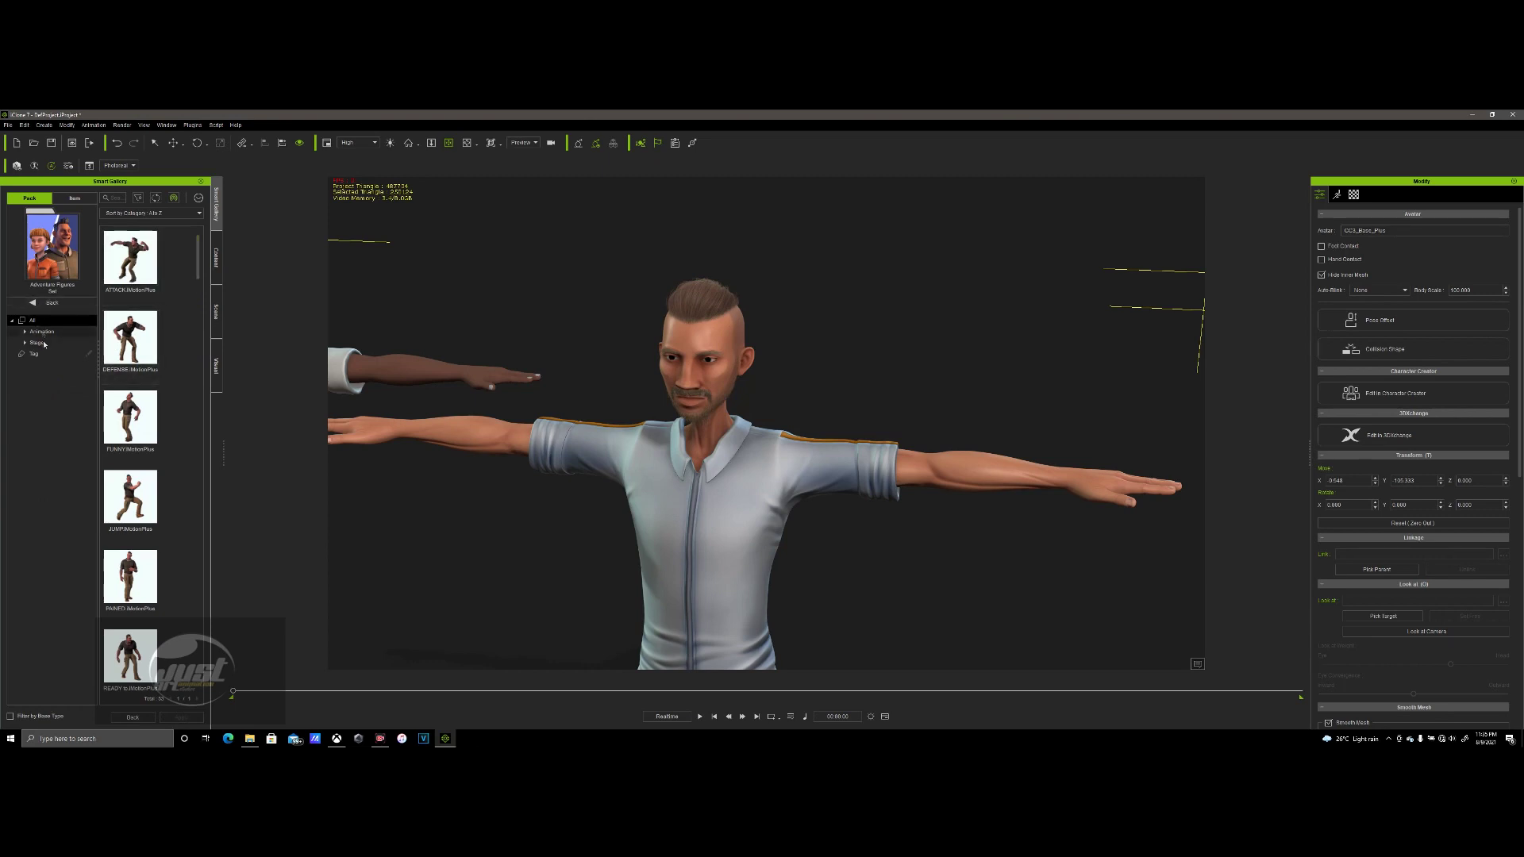
{"action": "left_click", "coordinate": [35, 303]}
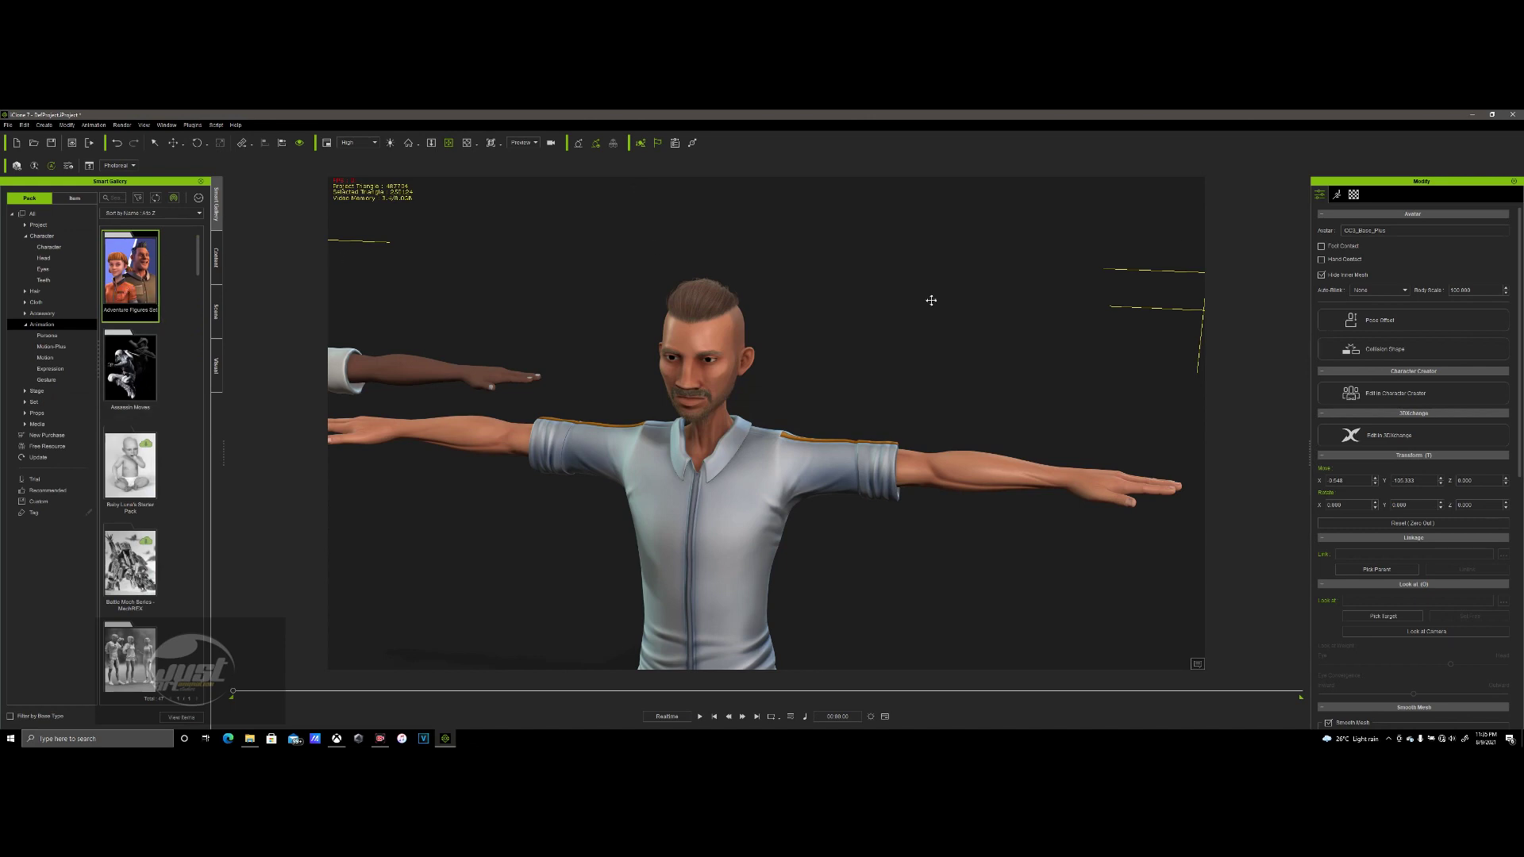
- Examine the blue-shirted avatar's head and hair in close-up, including the side profile next to the other avatar
{"action": "scroll", "coordinate": [716, 360], "scroll_direction": "up", "scroll_amount": 6}
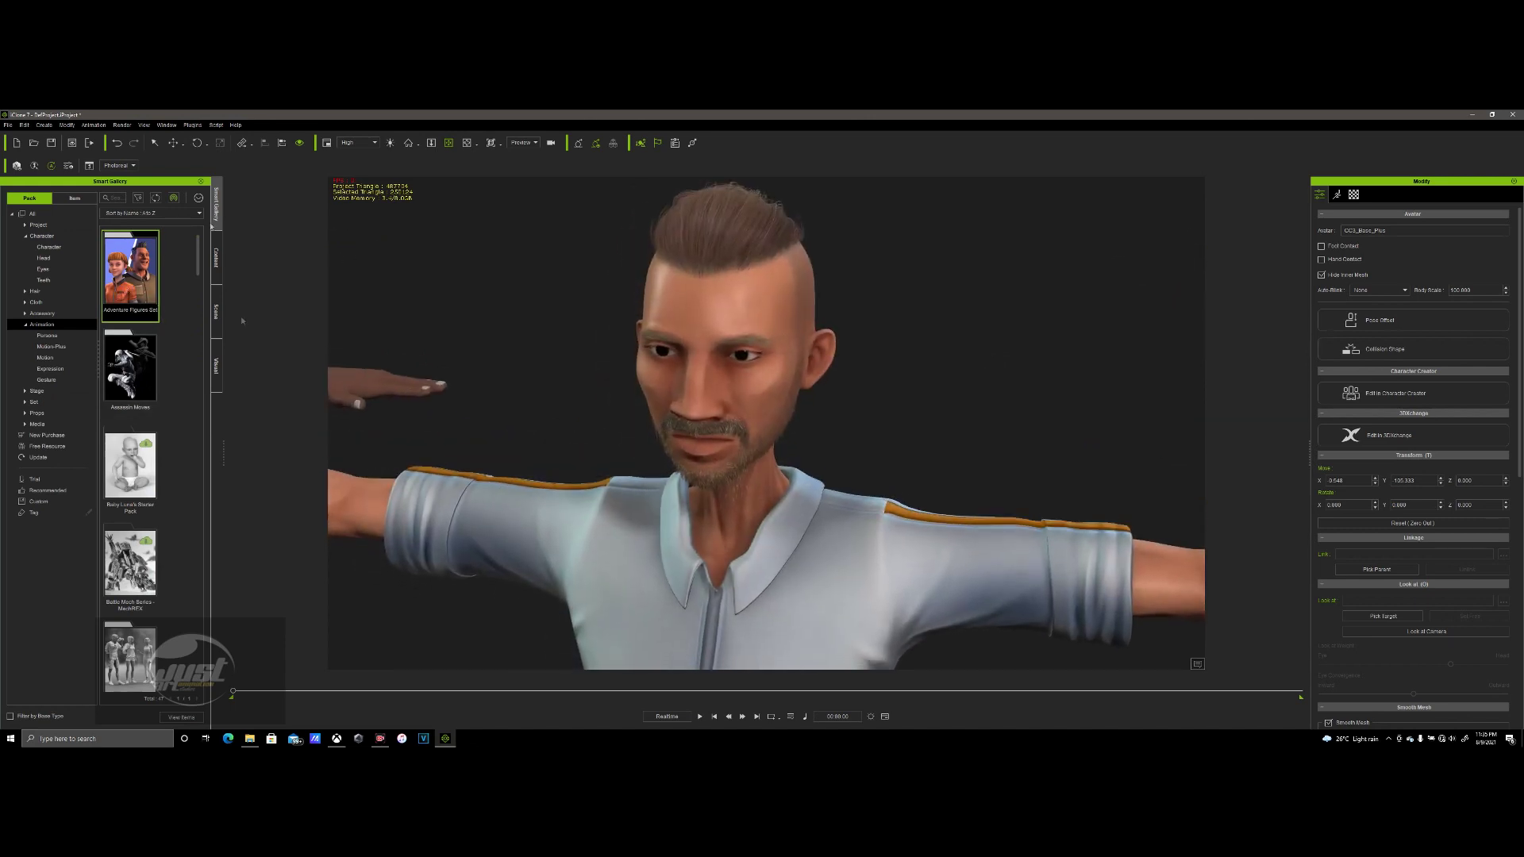
{"action": "right_click_drag", "start_coordinate": [884, 340], "coordinate": [888, 201]}
{"action": "right_click_drag", "start_coordinate": [806, 422], "coordinate": [830, 357]}
{"action": "scroll", "coordinate": [789, 403], "scroll_direction": "down", "scroll_amount": 4}
{"action": "scroll", "coordinate": [822, 373], "scroll_direction": "up", "scroll_amount": 4}
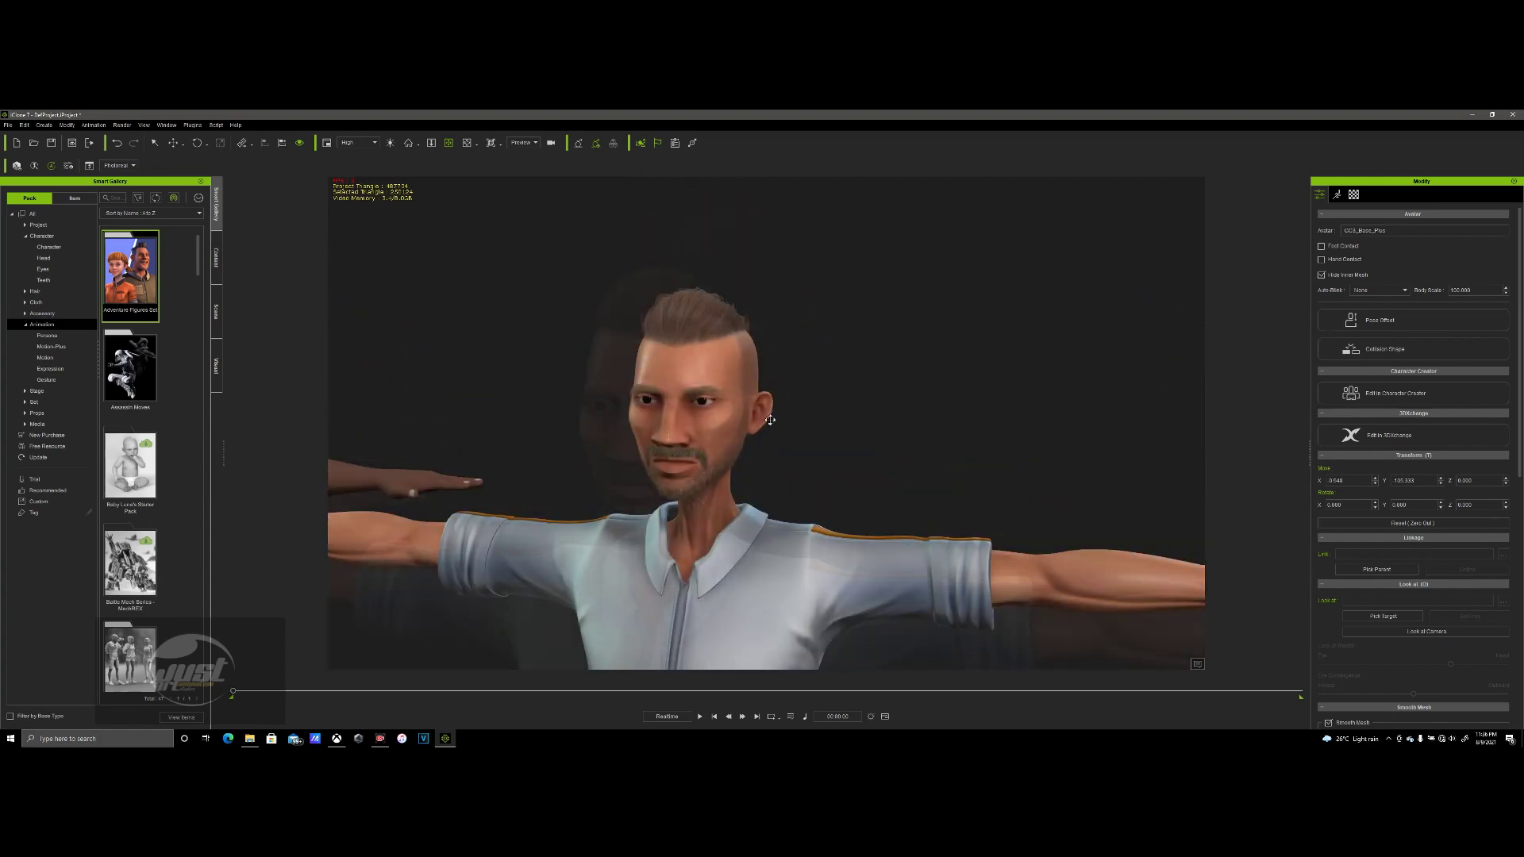
{"action": "scroll", "coordinate": [993, 339], "scroll_direction": "down", "scroll_amount": 2}
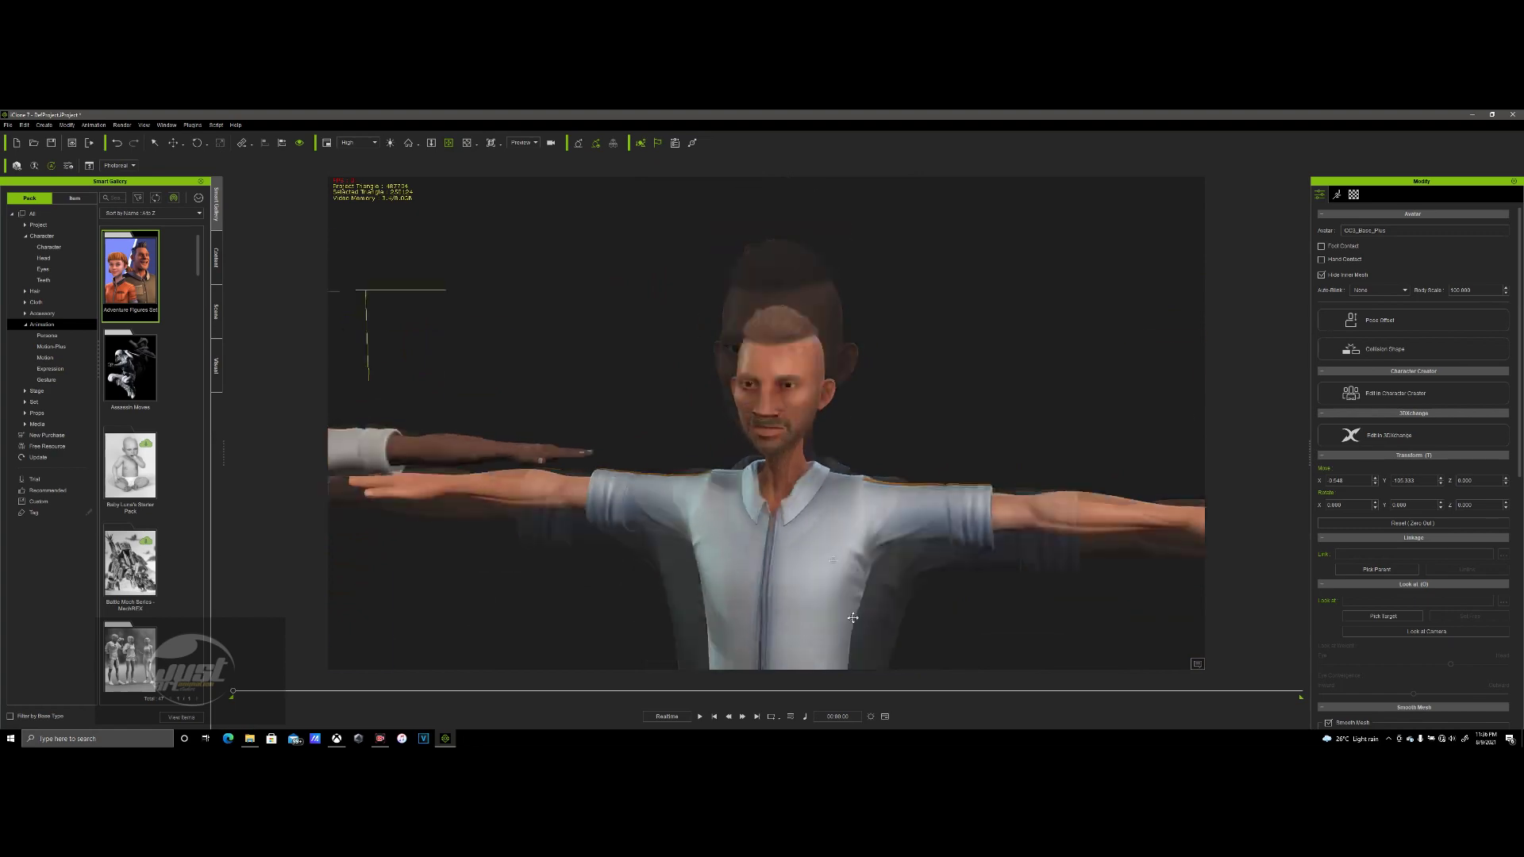
{"action": "middle_click_drag", "start_coordinate": [818, 113], "coordinate": [877, 503]}
{"action": "right_click", "coordinate": [814, 288]}
{"action": "left_click", "coordinate": [799, 294]}
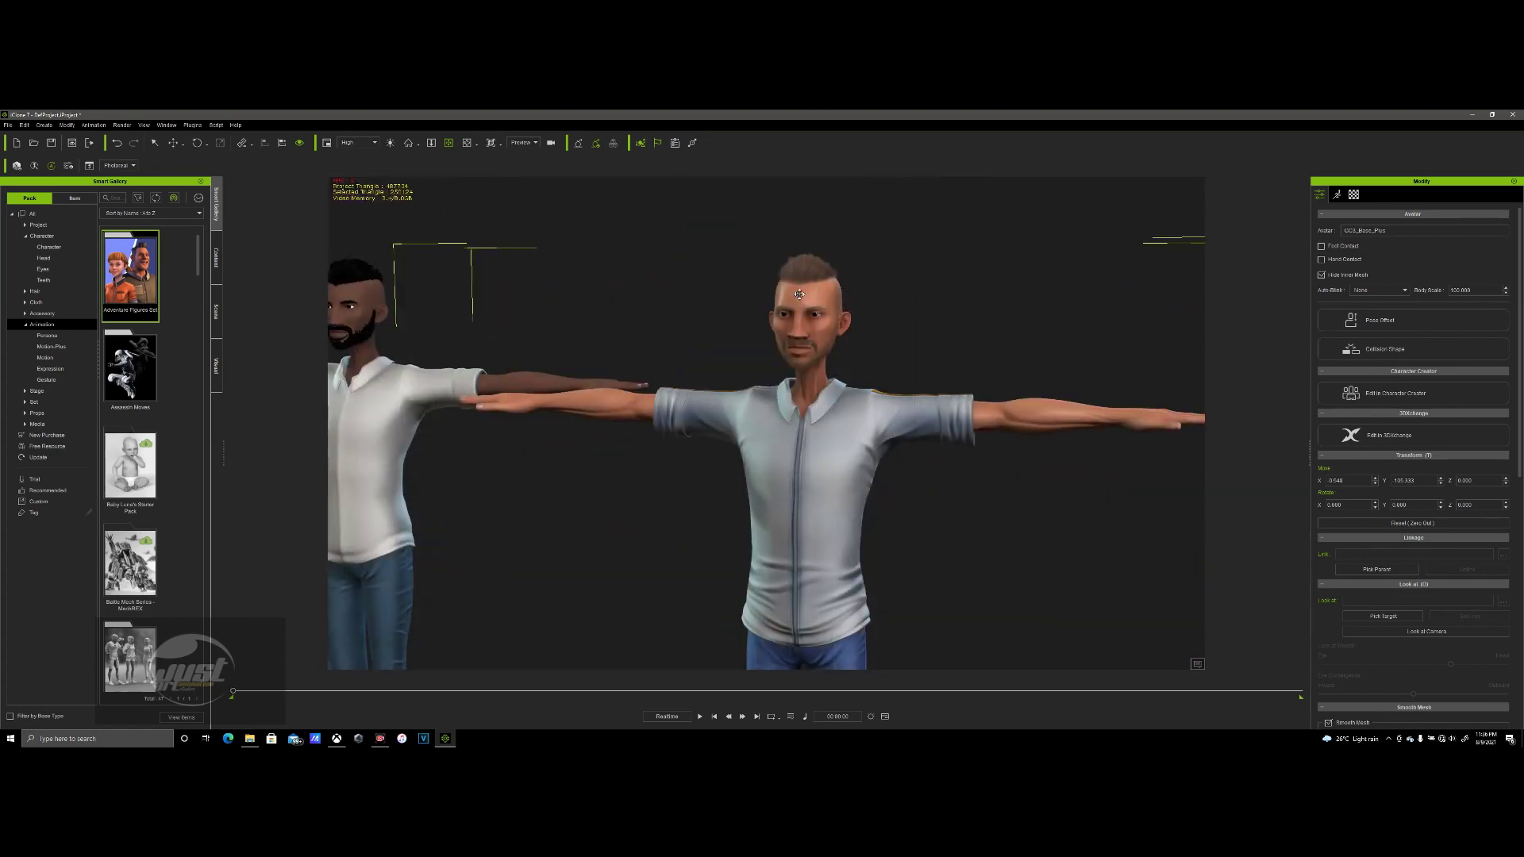
{"action": "scroll", "coordinate": [798, 380], "scroll_direction": "up", "scroll_amount": 3}
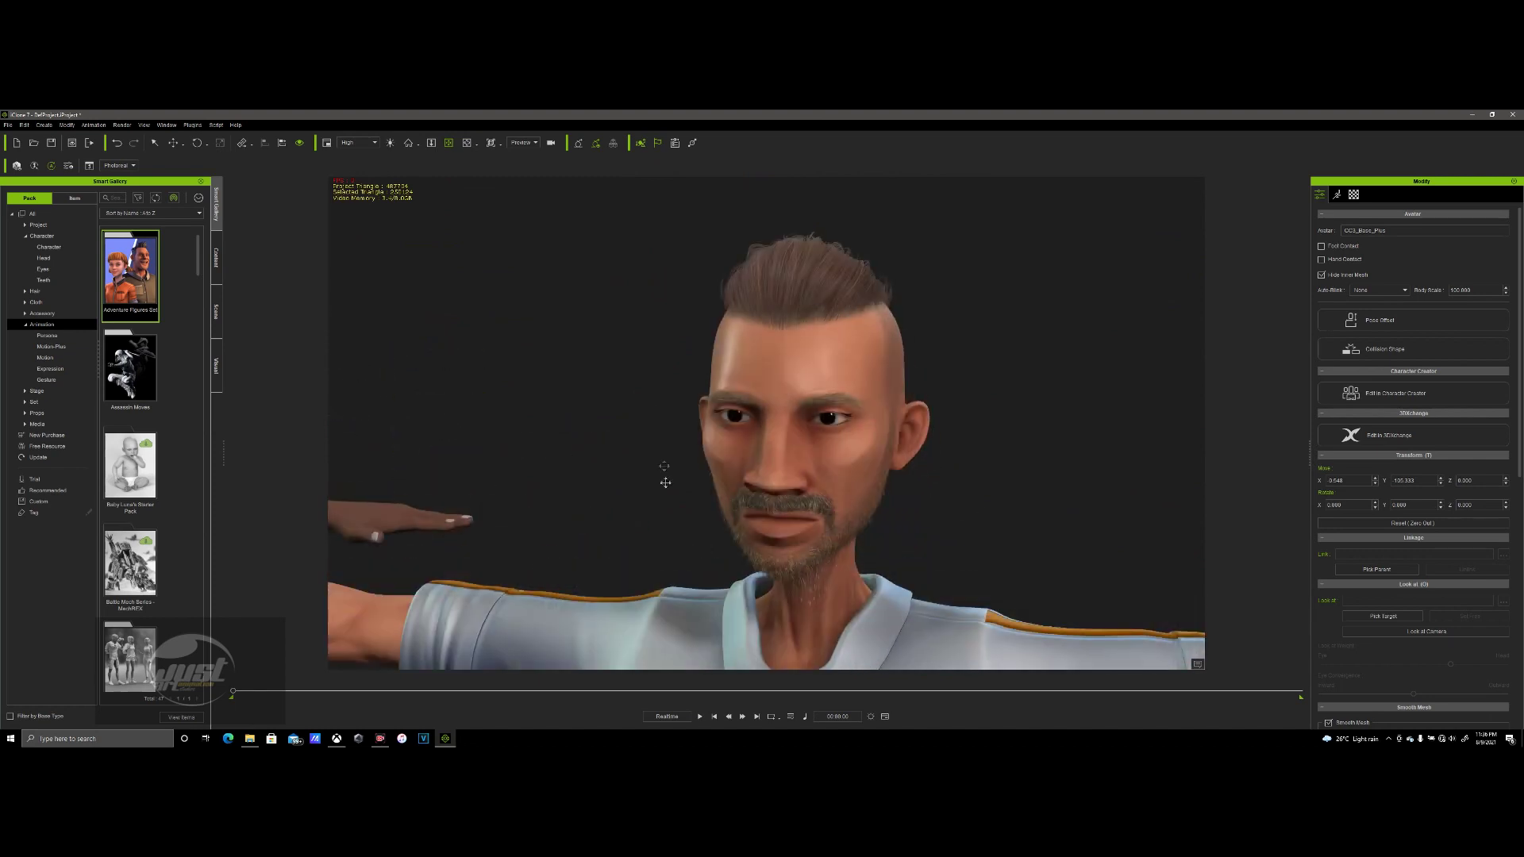
{"action": "scroll", "coordinate": [665, 482], "scroll_direction": "down", "scroll_amount": 2}
{"action": "right_click_drag", "start_coordinate": [665, 482], "coordinate": [852, 443]}
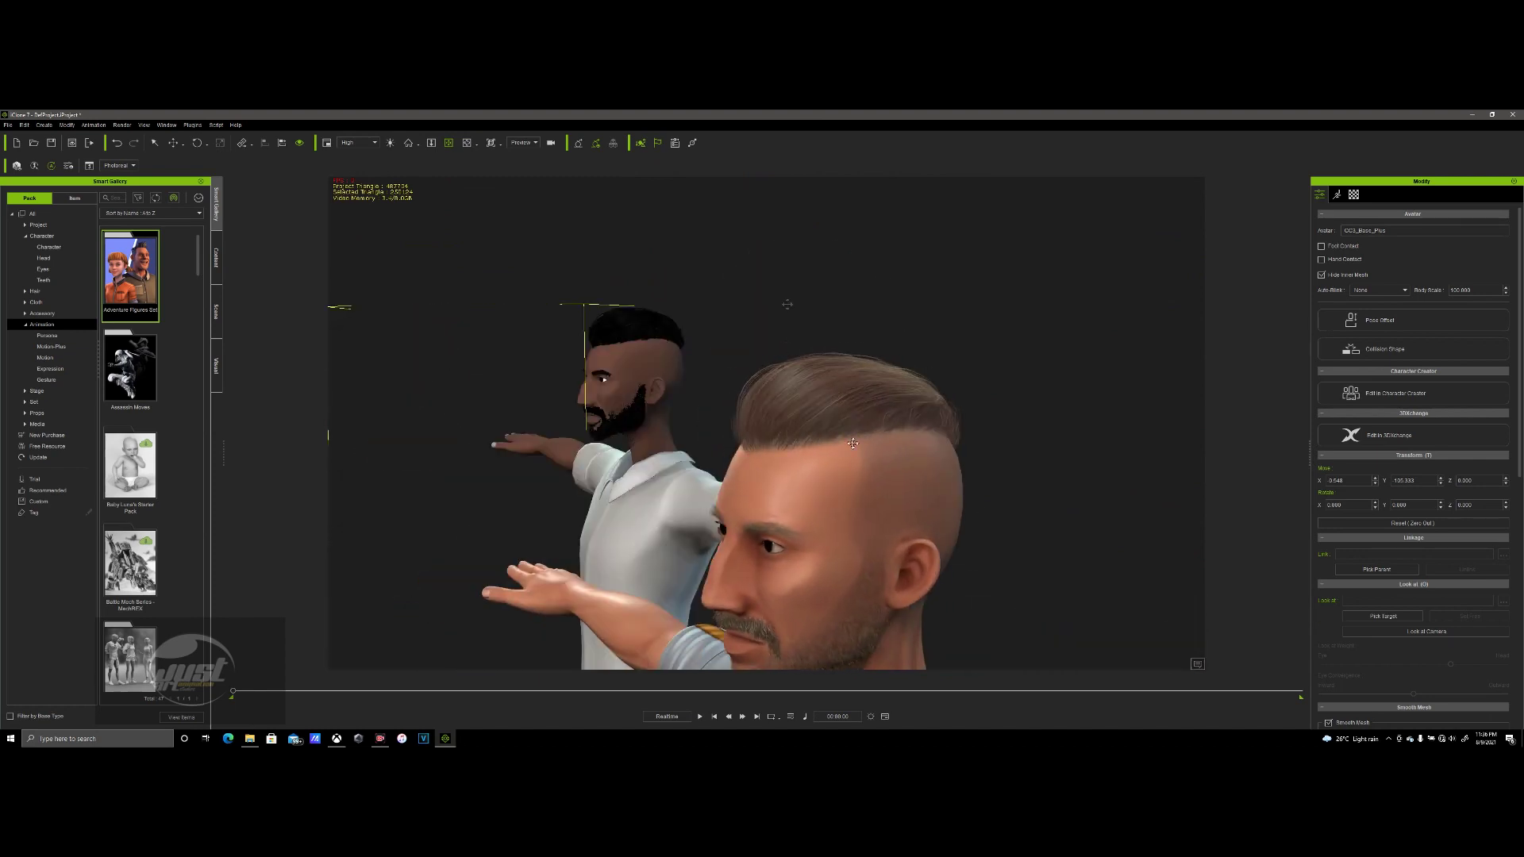
{"action": "middle_click_drag", "start_coordinate": [811, 502], "coordinate": [841, 423]}
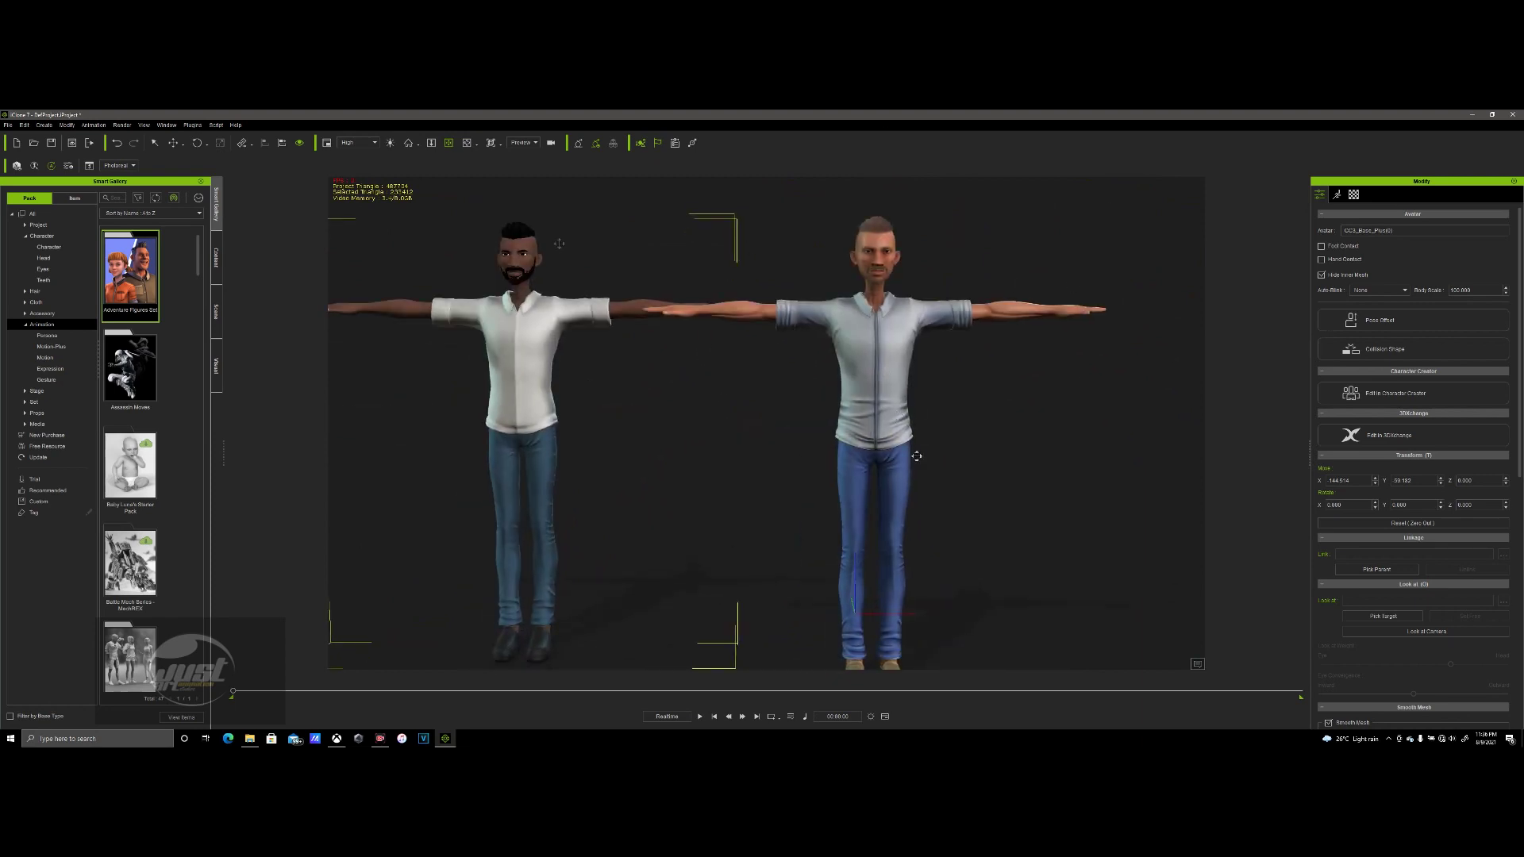
- Frame the blue-shirted avatar's head and shoulders, select that avatar and show its material list and texture settings
{"action": "scroll", "coordinate": [835, 296], "scroll_direction": "up", "scroll_amount": 3}
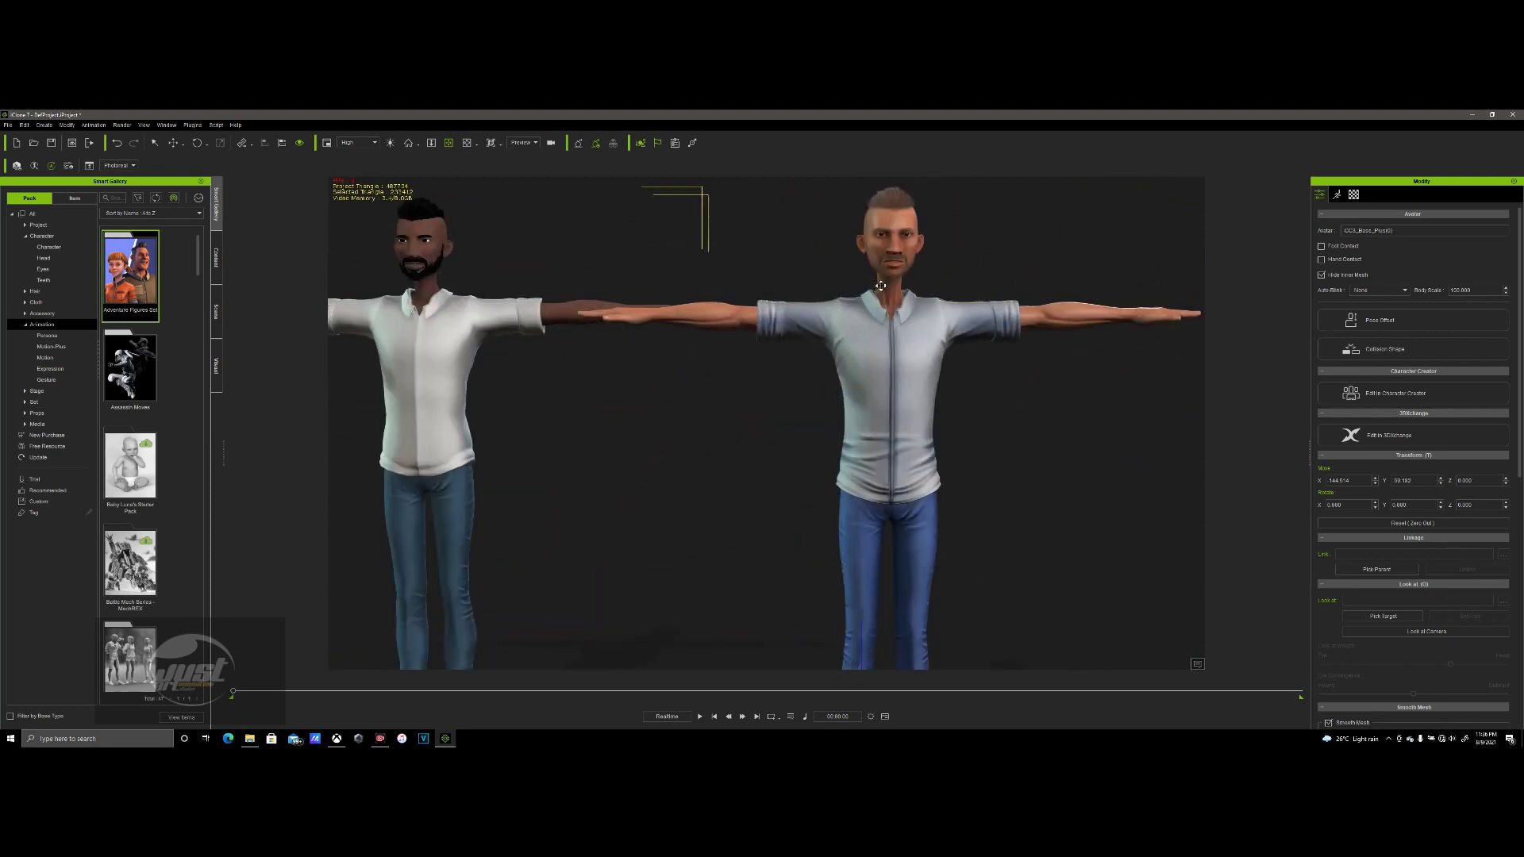
{"action": "left_click_drag", "start_coordinate": [865, 344], "coordinate": [944, 364]}
{"action": "scroll", "coordinate": [687, 420], "scroll_direction": "up", "scroll_amount": 8}
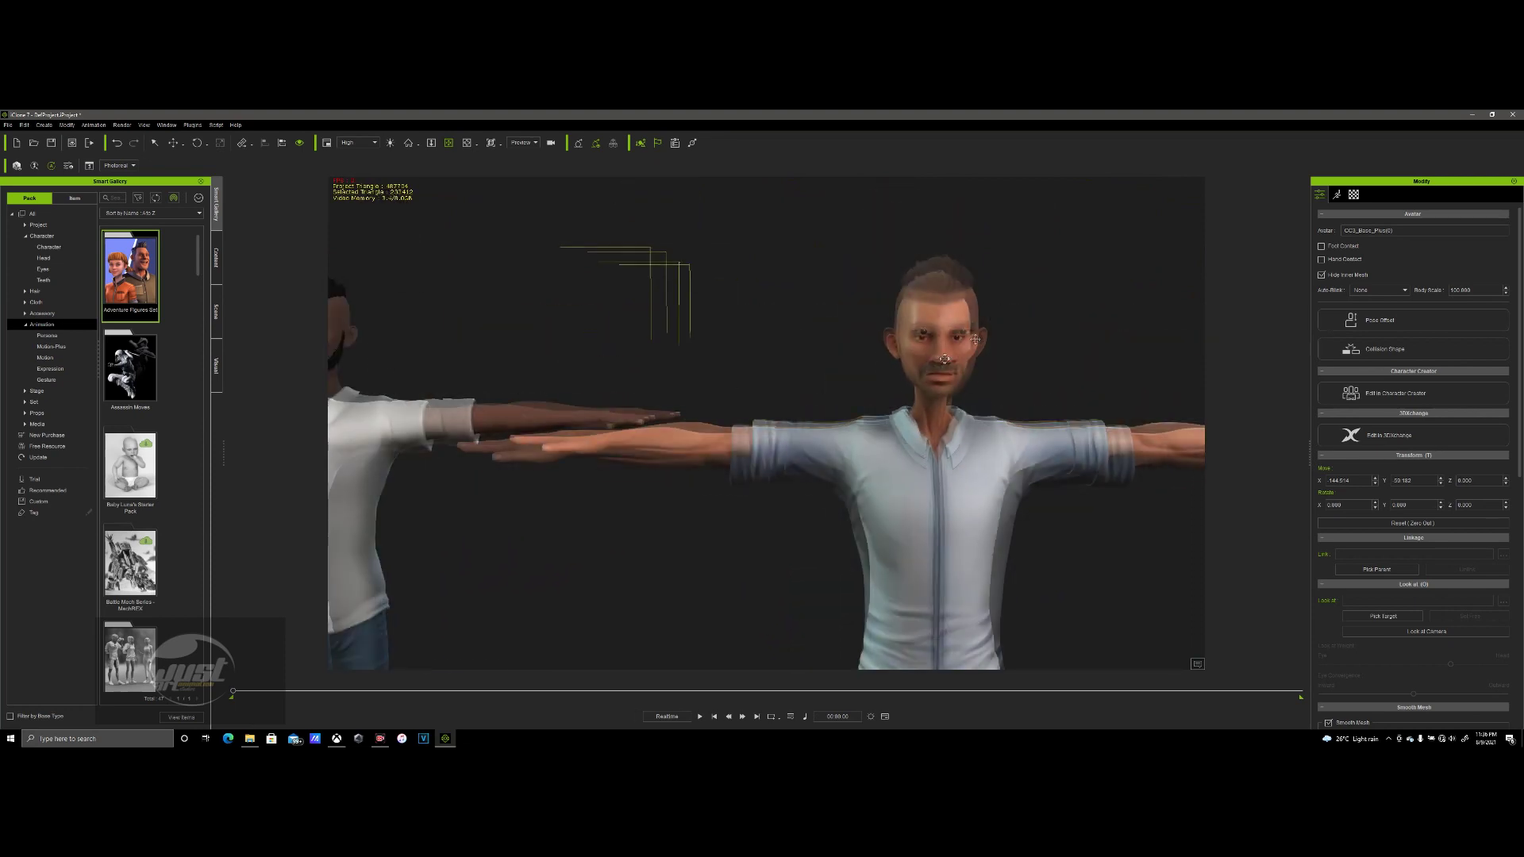
{"action": "left_click_drag", "start_coordinate": [865, 432], "coordinate": [881, 390]}
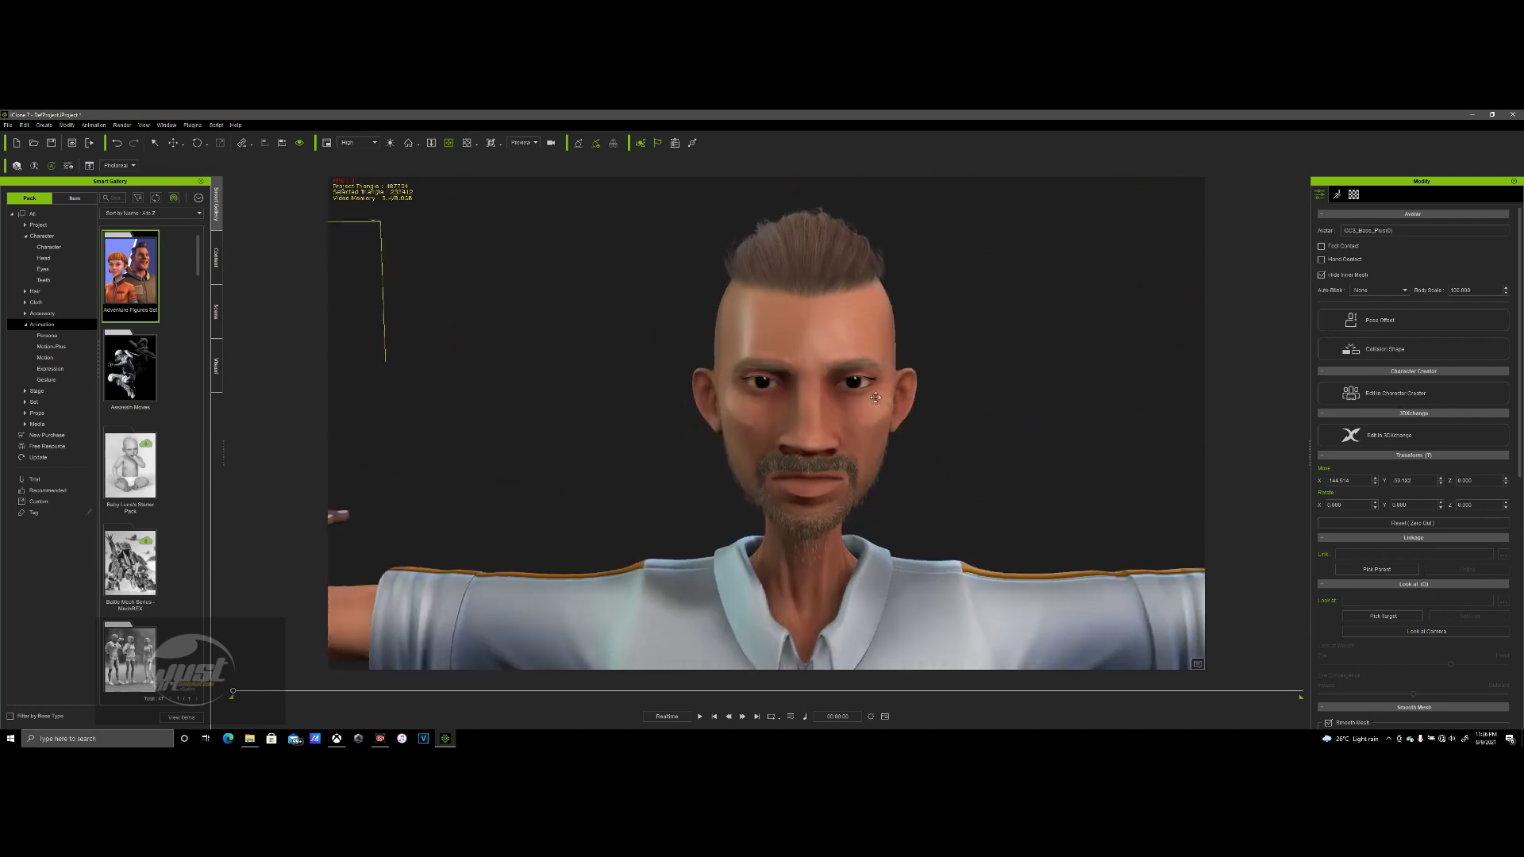
{"action": "left_click_drag", "start_coordinate": [891, 384], "coordinate": [832, 316]}
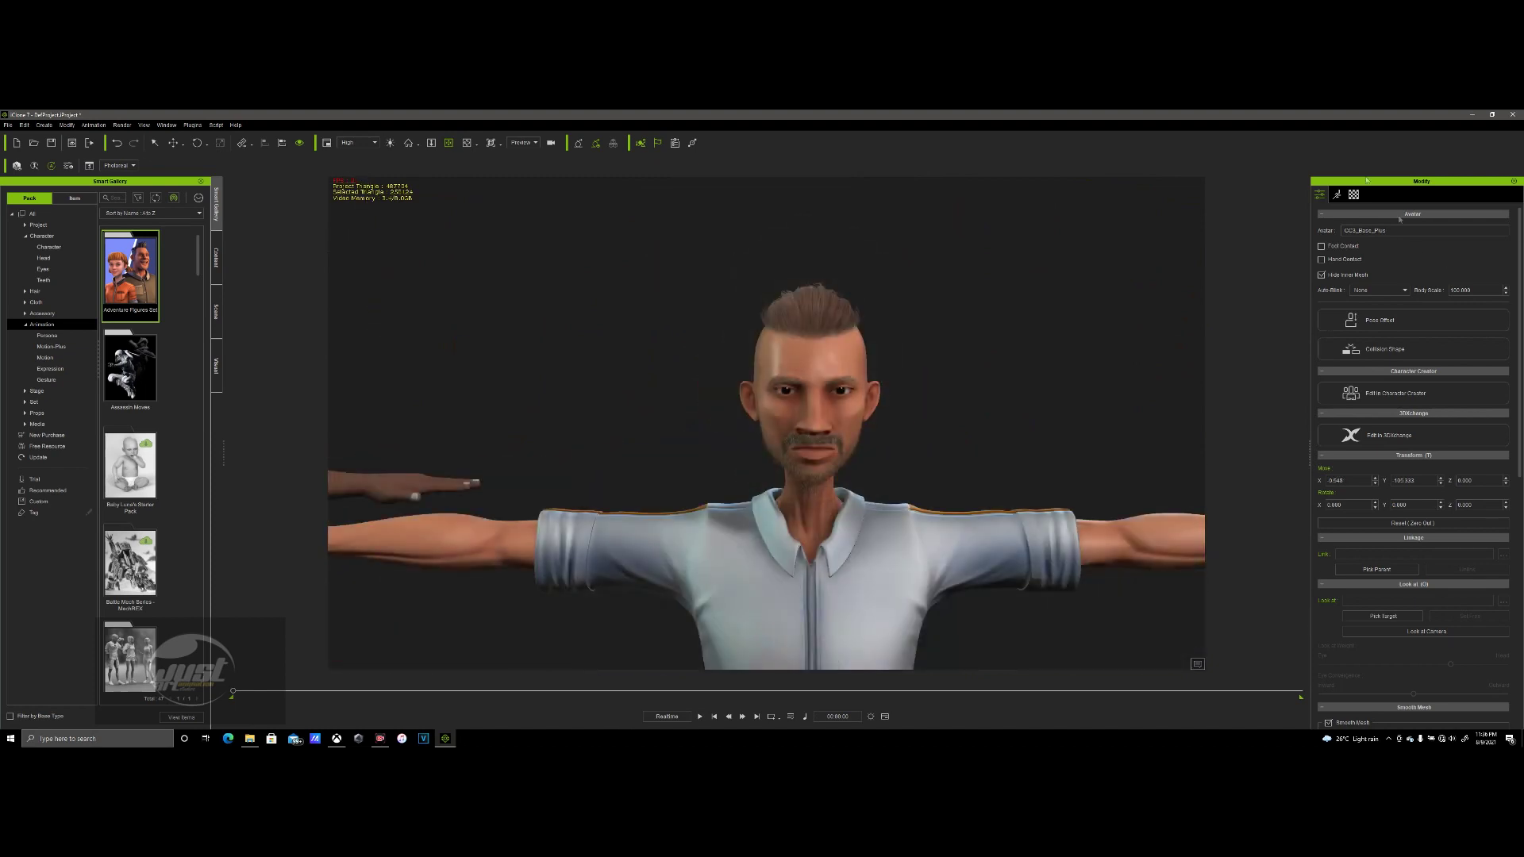
{"action": "left_click", "coordinate": [1351, 196]}
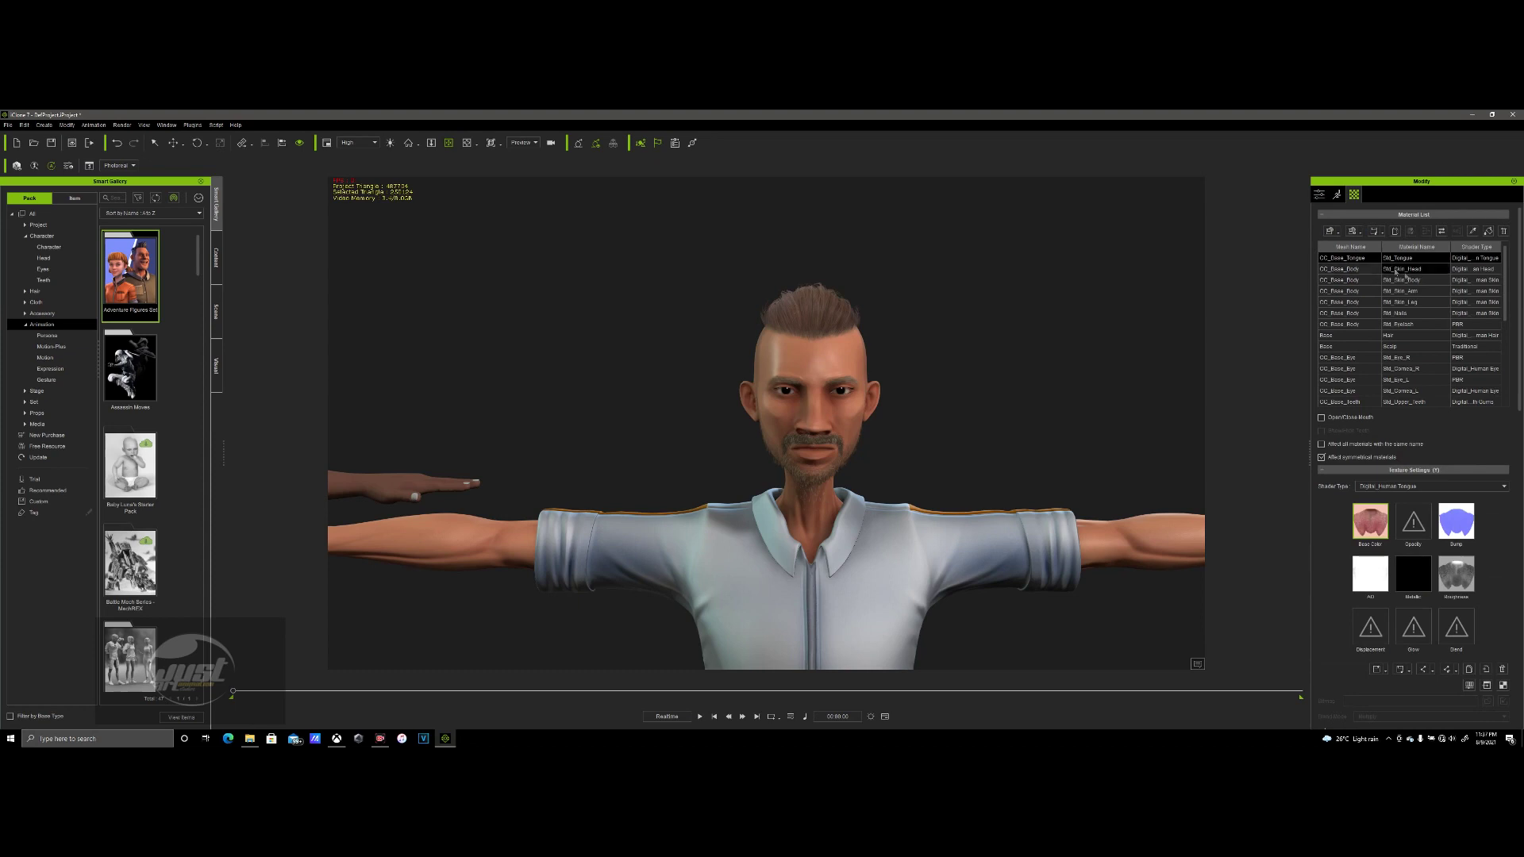
- Select the Std_Skin_Head material and, in Photoshop, paint its entire base color texture a solid dark reddish brown
{"action": "left_click", "coordinate": [1395, 270]}
{"action": "scroll", "coordinate": [1480, 661], "scroll_direction": "down", "scroll_amount": 1}
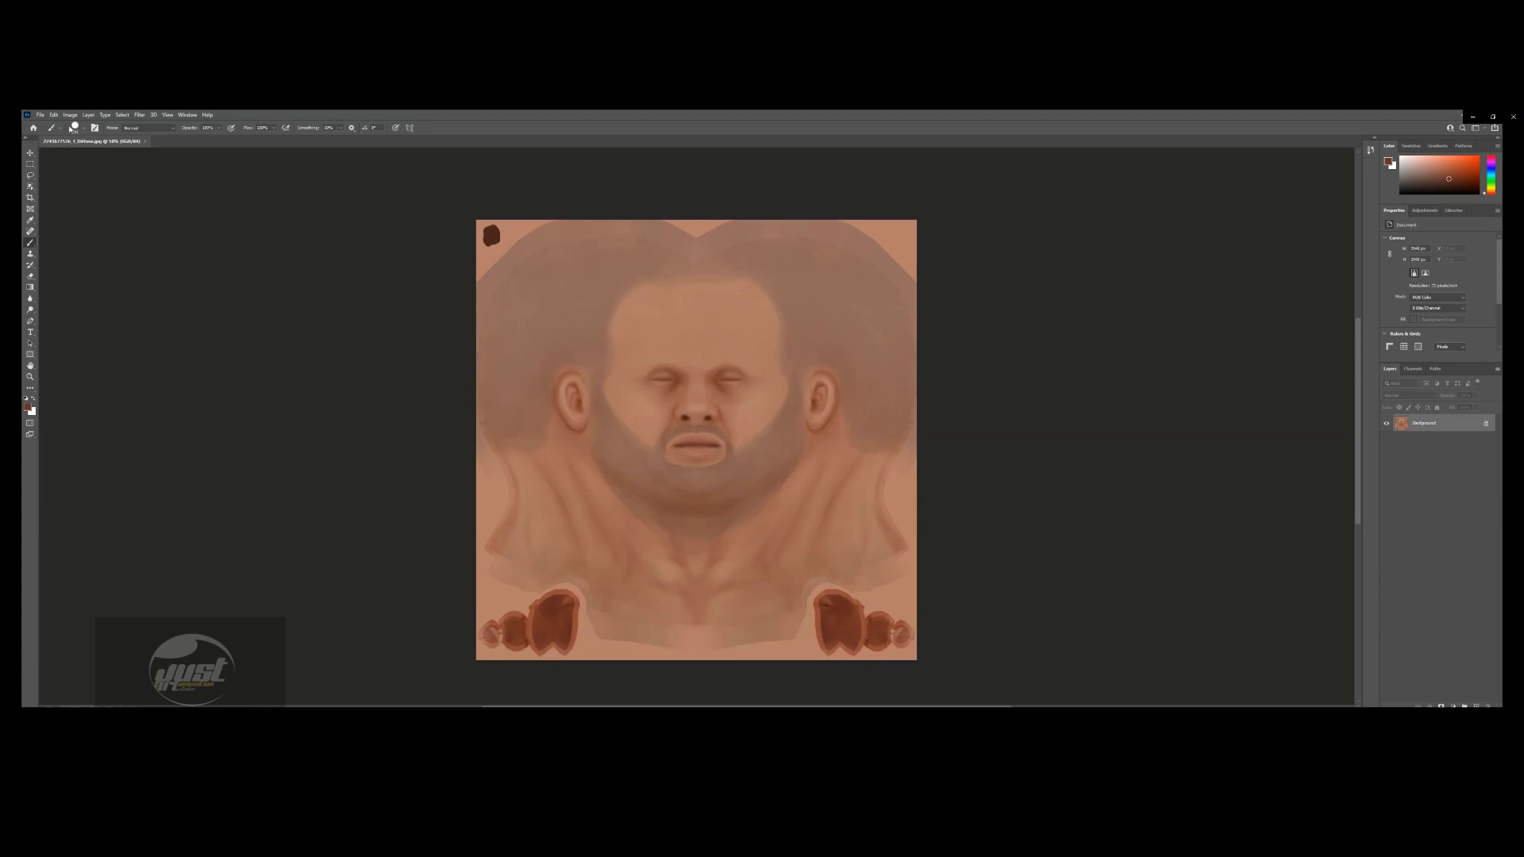
{"action": "left_click", "coordinate": [28, 408]}
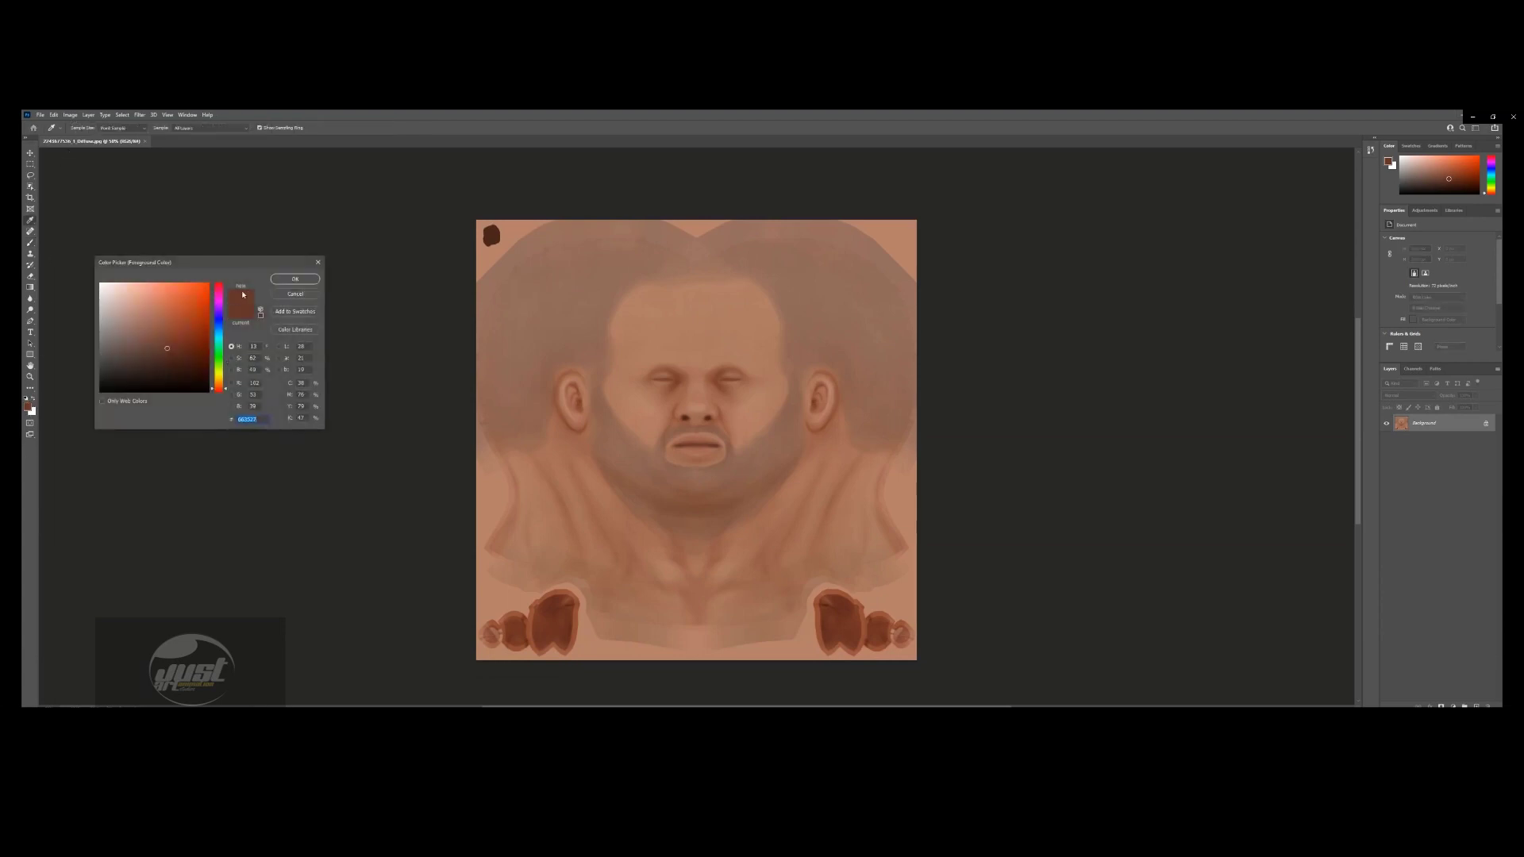
{"action": "left_click_drag", "start_coordinate": [246, 262], "coordinate": [372, 249]}
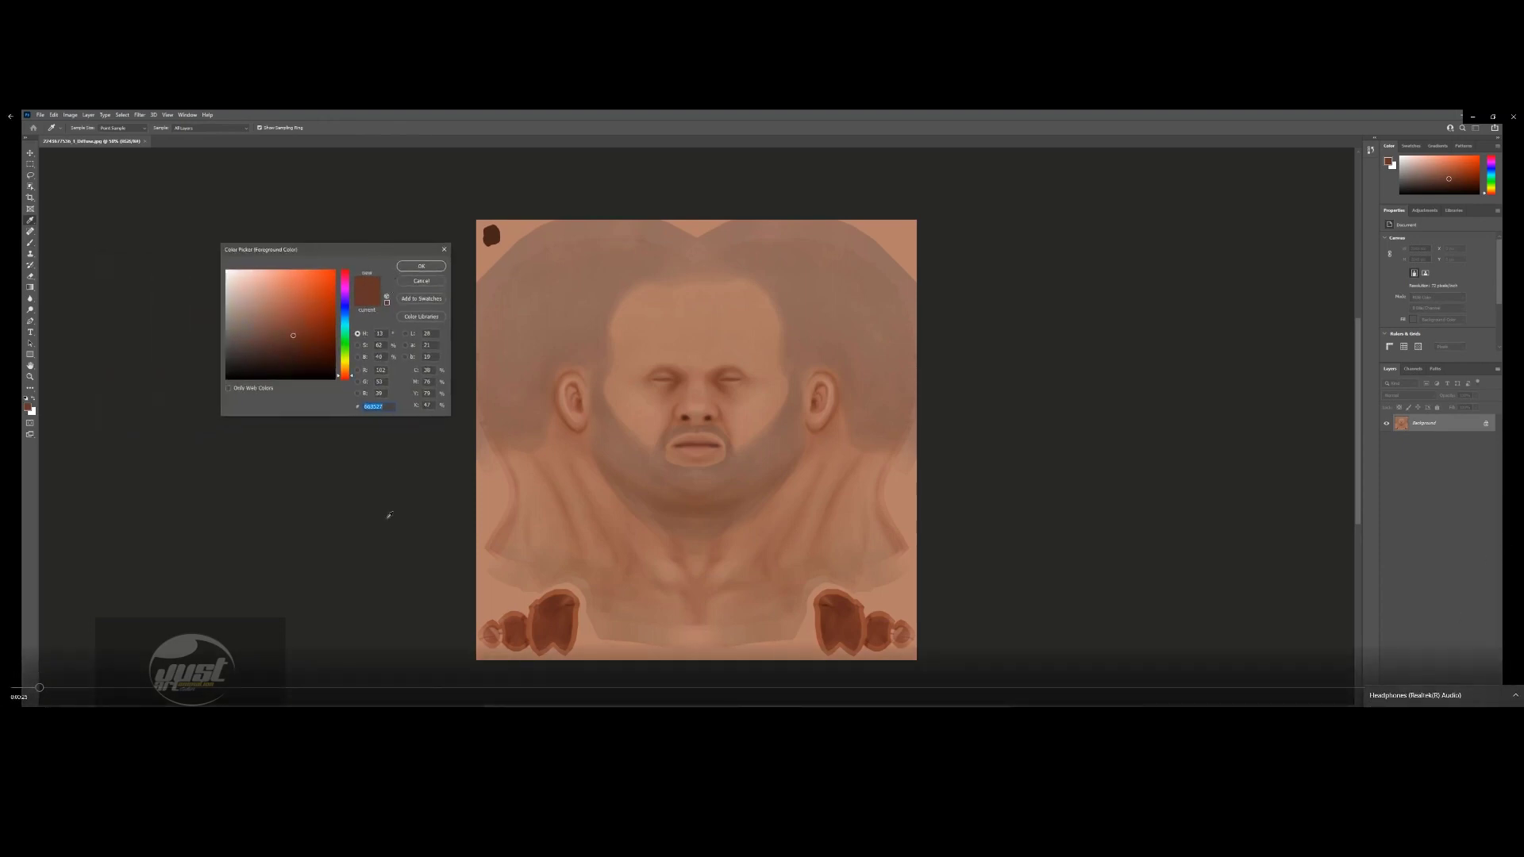
{"action": "left_click", "coordinate": [421, 268]}
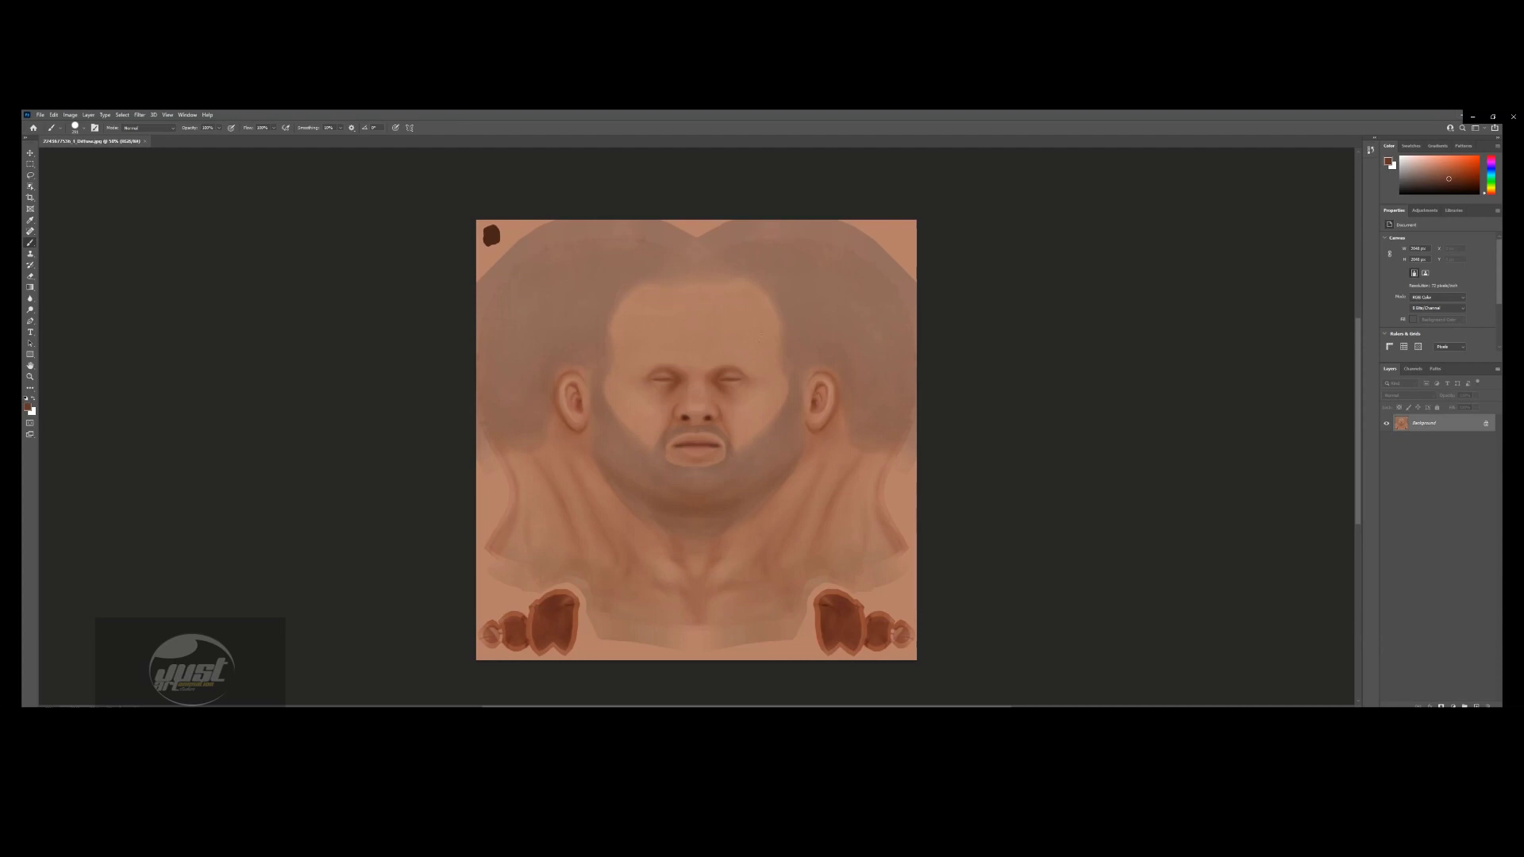
{"action": "mouse_move", "coordinate": [1238, 221]}
{"action": "left_mouse_down"}
{"action": "mouse_move", "coordinate": [936, 302]}
{"action": "mouse_move", "coordinate": [461, 333]}
{"action": "mouse_move", "coordinate": [937, 381]}
{"action": "mouse_move", "coordinate": [1035, 359]}
{"action": "mouse_move", "coordinate": [476, 421]}
{"action": "mouse_move", "coordinate": [929, 496]}
{"action": "mouse_move", "coordinate": [468, 515]}
{"action": "mouse_move", "coordinate": [924, 548]}
{"action": "mouse_move", "coordinate": [920, 571]}
{"action": "mouse_move", "coordinate": [841, 615]}
{"action": "mouse_move", "coordinate": [913, 634]}
{"action": "mouse_move", "coordinate": [464, 607]}
{"action": "left_mouse_up"}
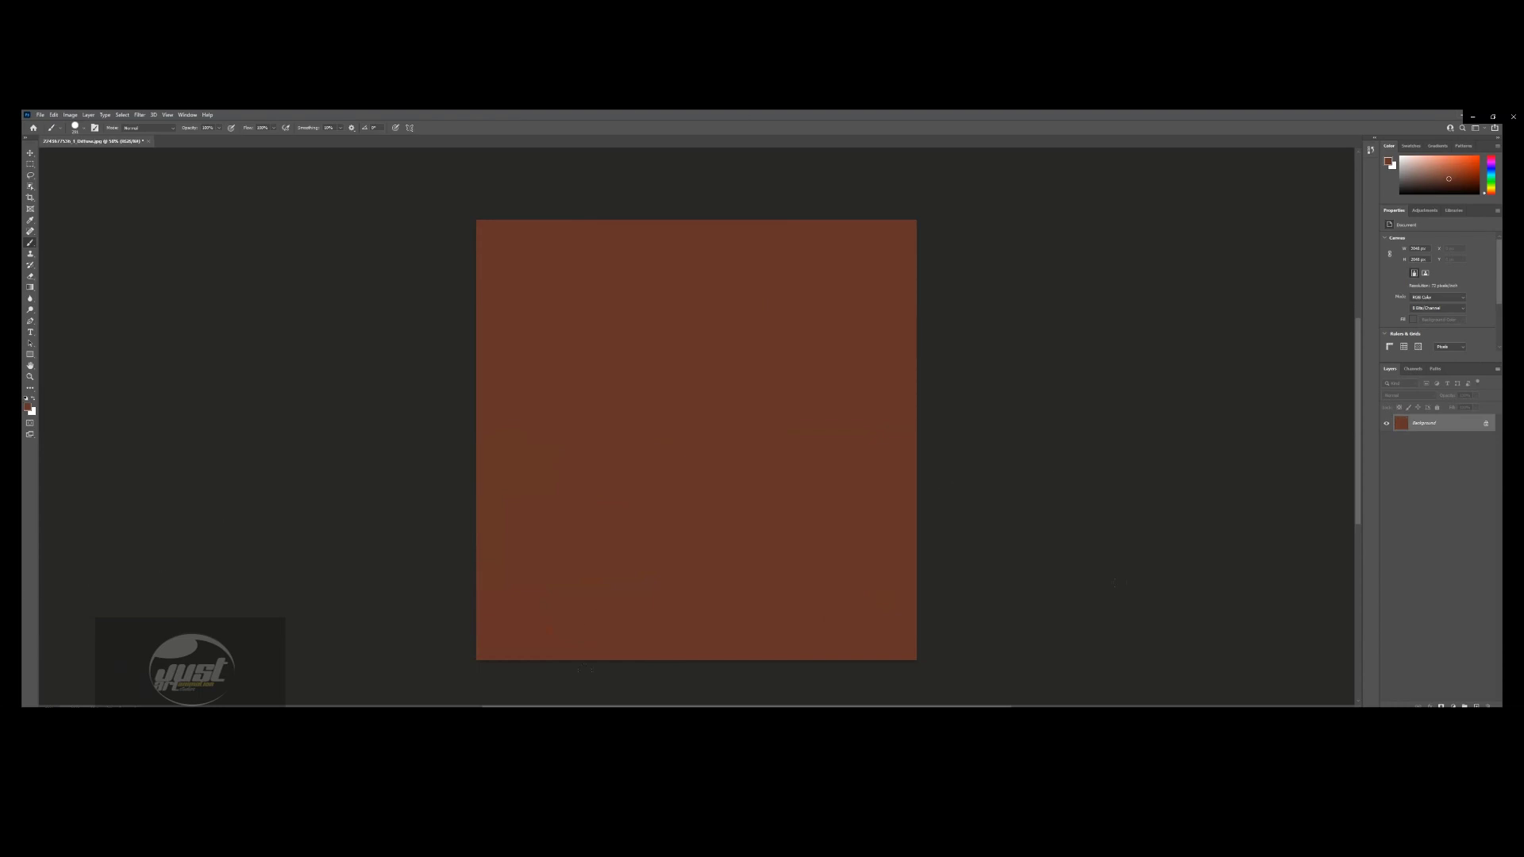
- Save the brown texture over the existing JPEG at the highest image quality and return to iClone
{"action": "left_click", "coordinate": [40, 115]}
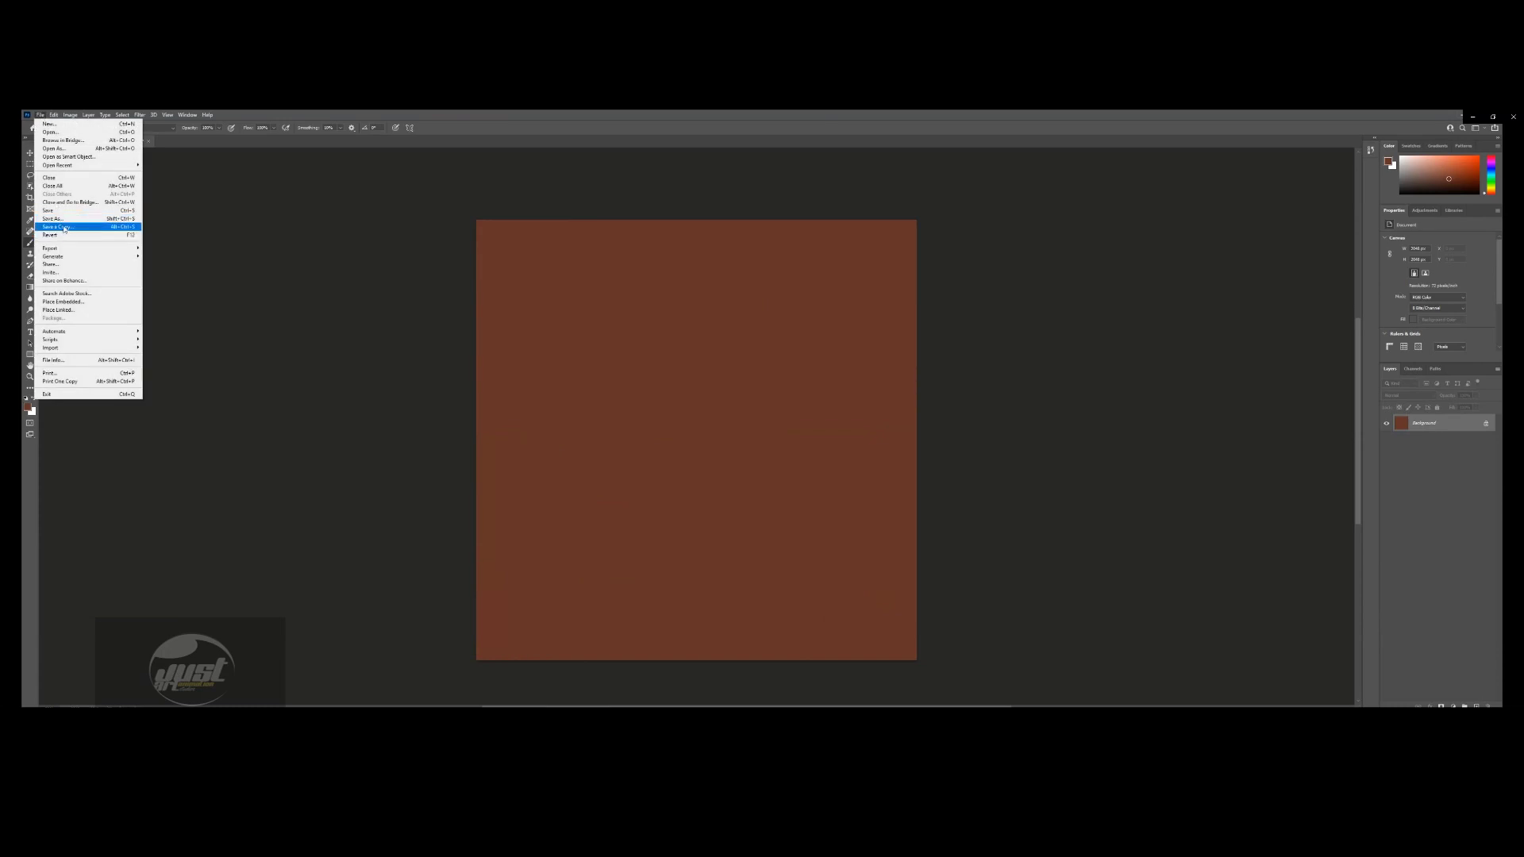
{"action": "left_click", "coordinate": [62, 227]}
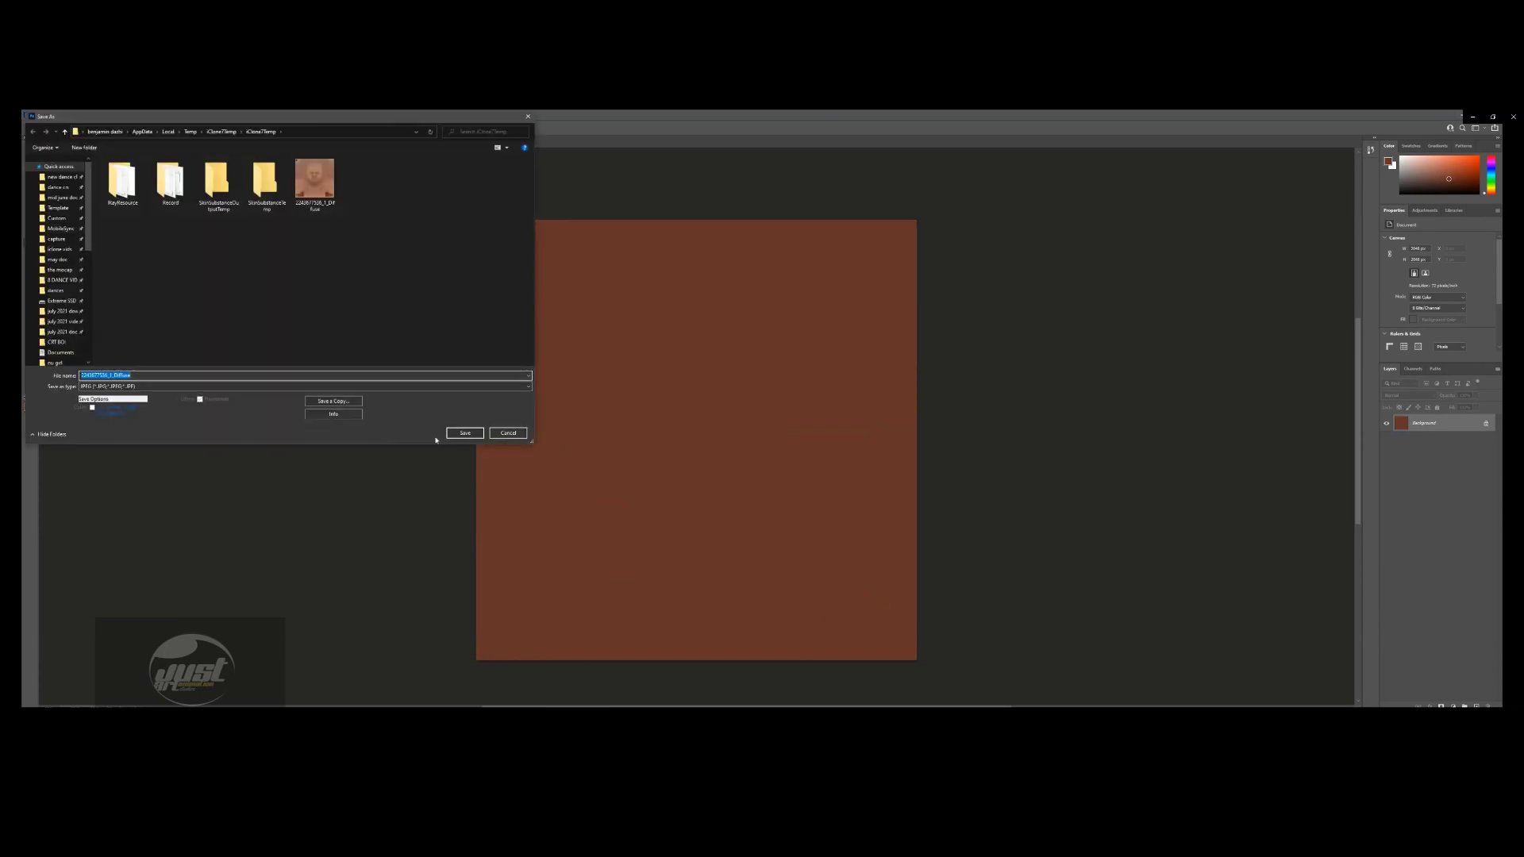
{"action": "left_click", "coordinate": [464, 433]}
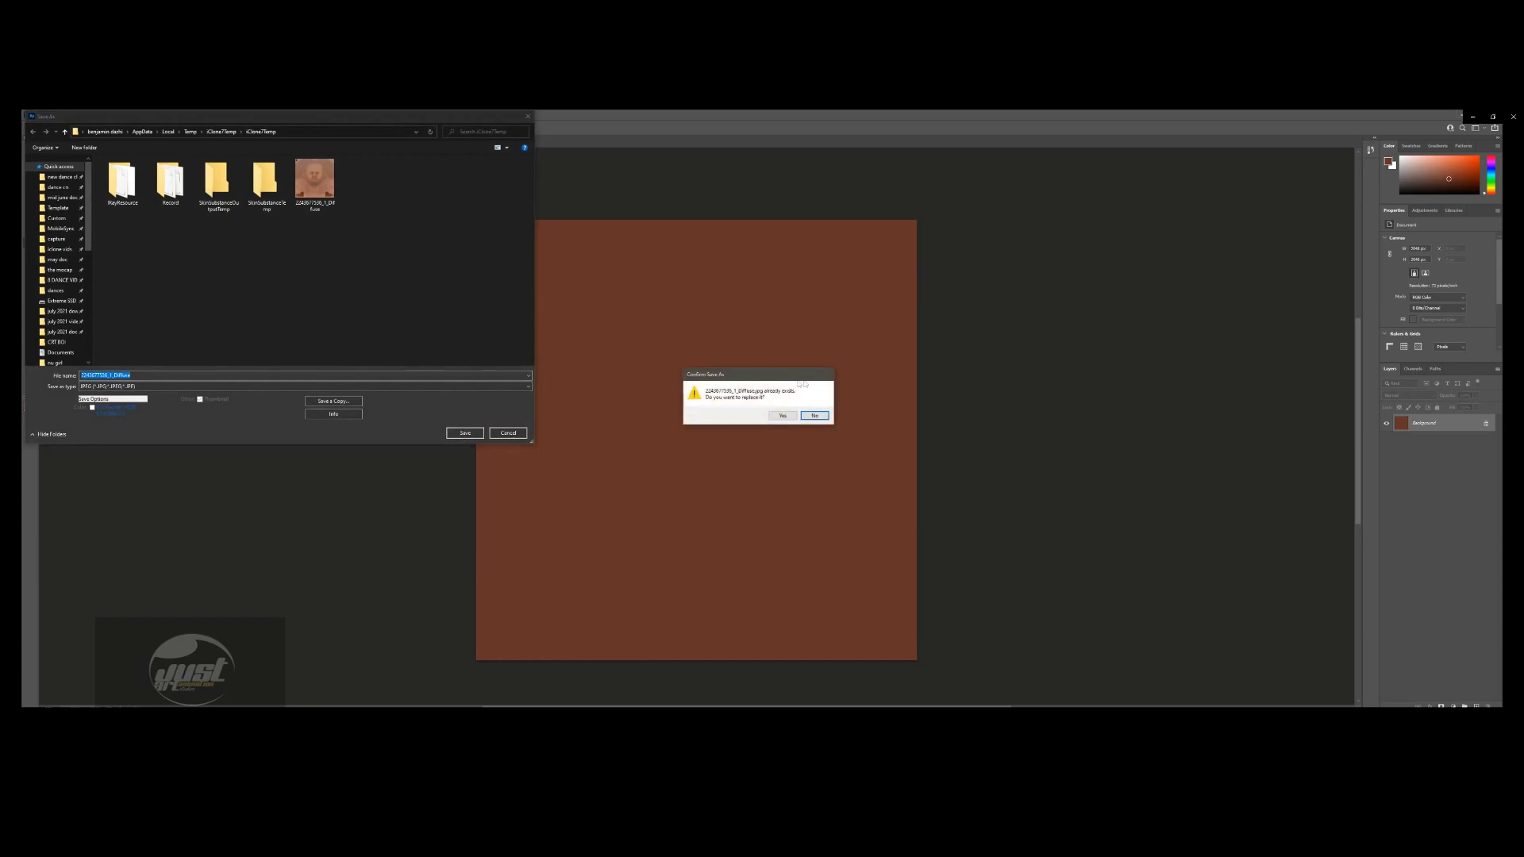
{"action": "left_click", "coordinate": [782, 415]}
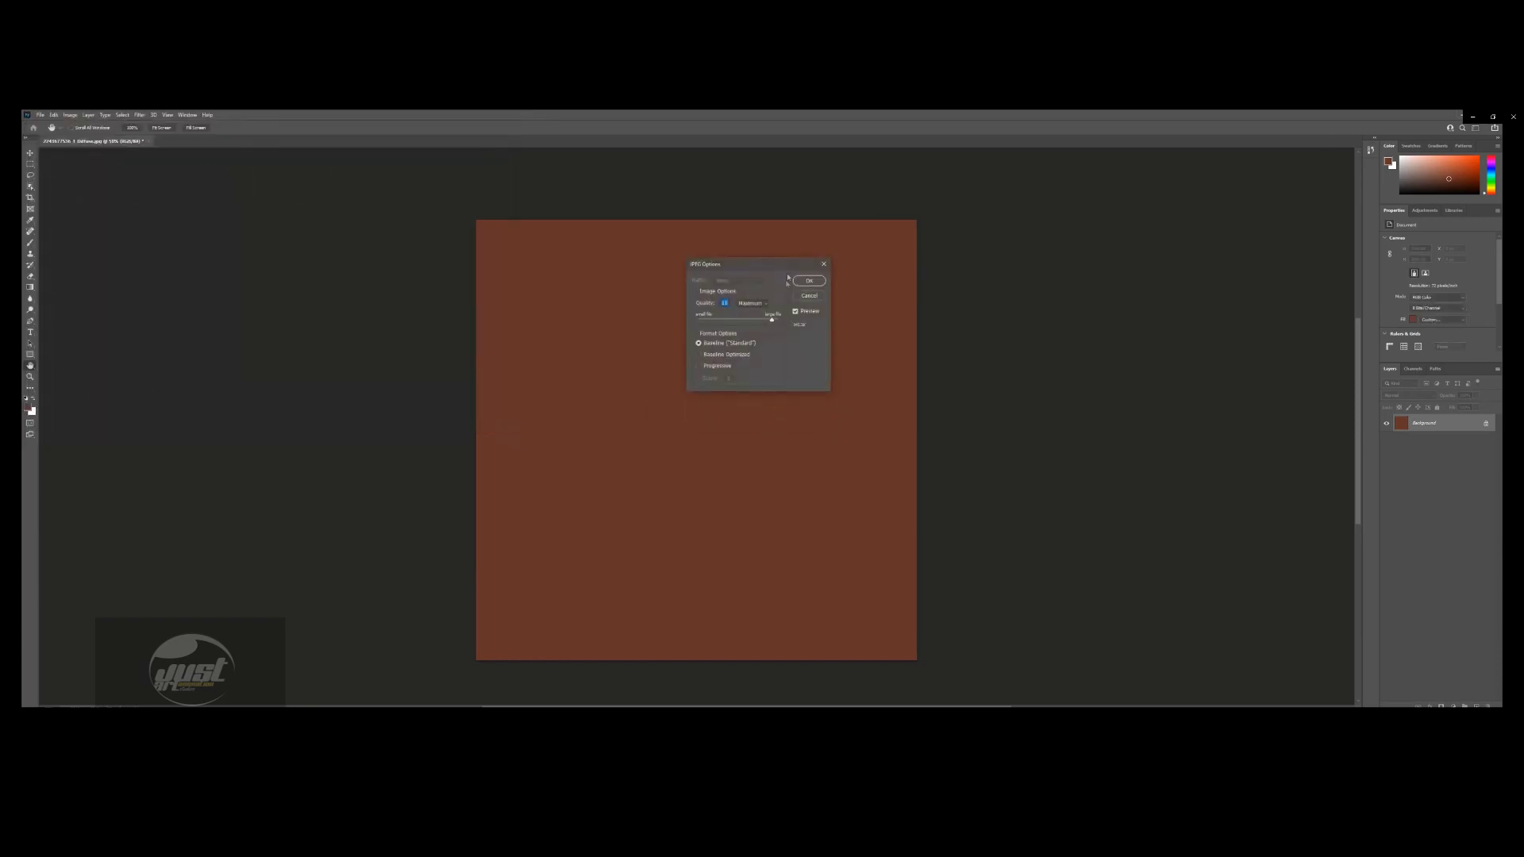
{"action": "left_click_drag", "start_coordinate": [772, 321], "coordinate": [788, 322]}
{"action": "left_click", "coordinate": [809, 281]}
{"action": "key", "text": "b"}
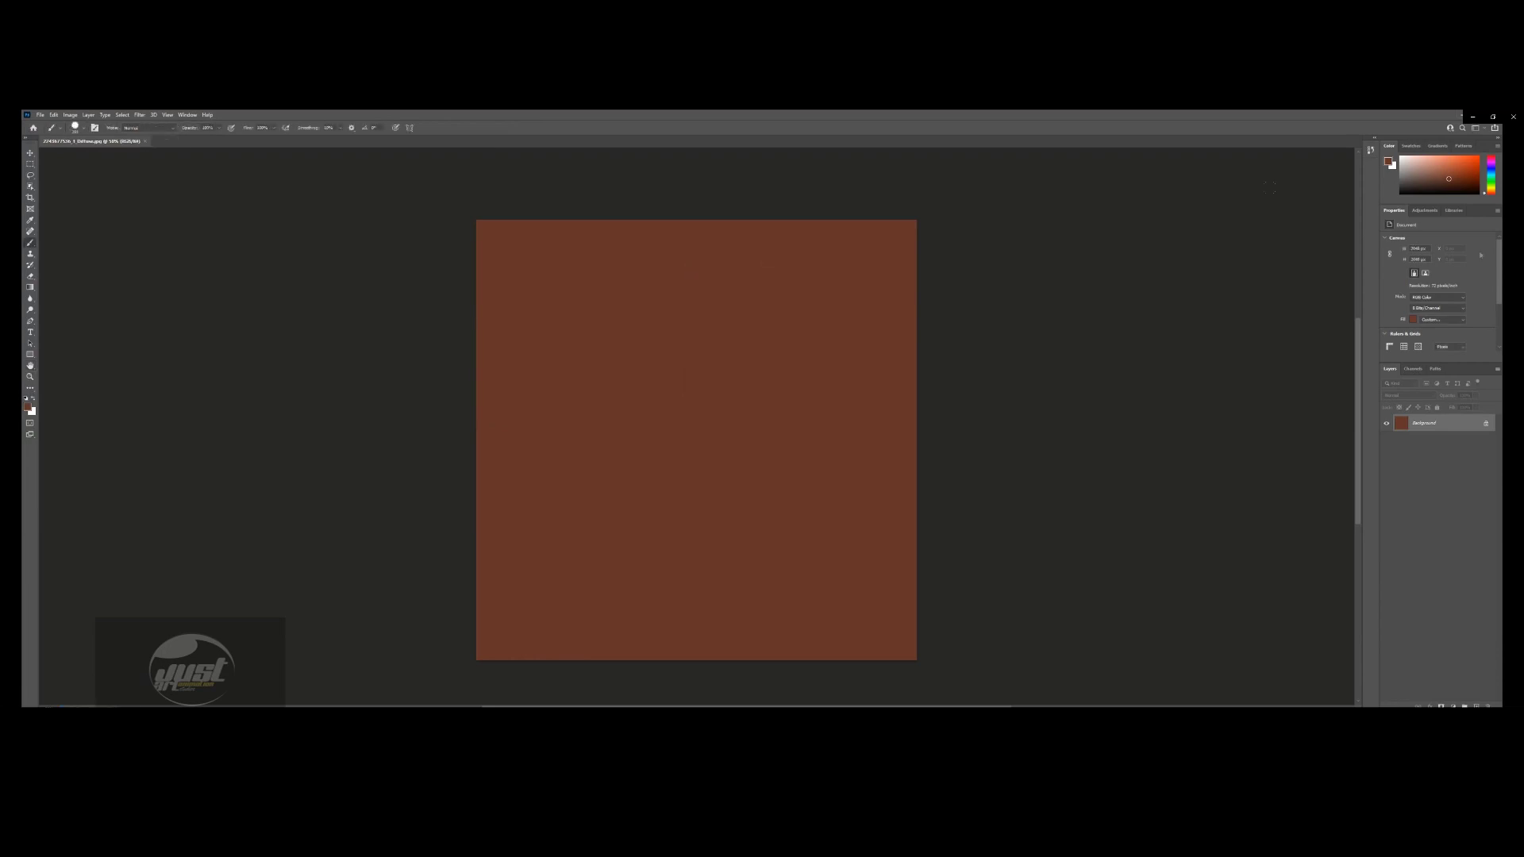
{"action": "left_click", "coordinate": [1471, 116]}
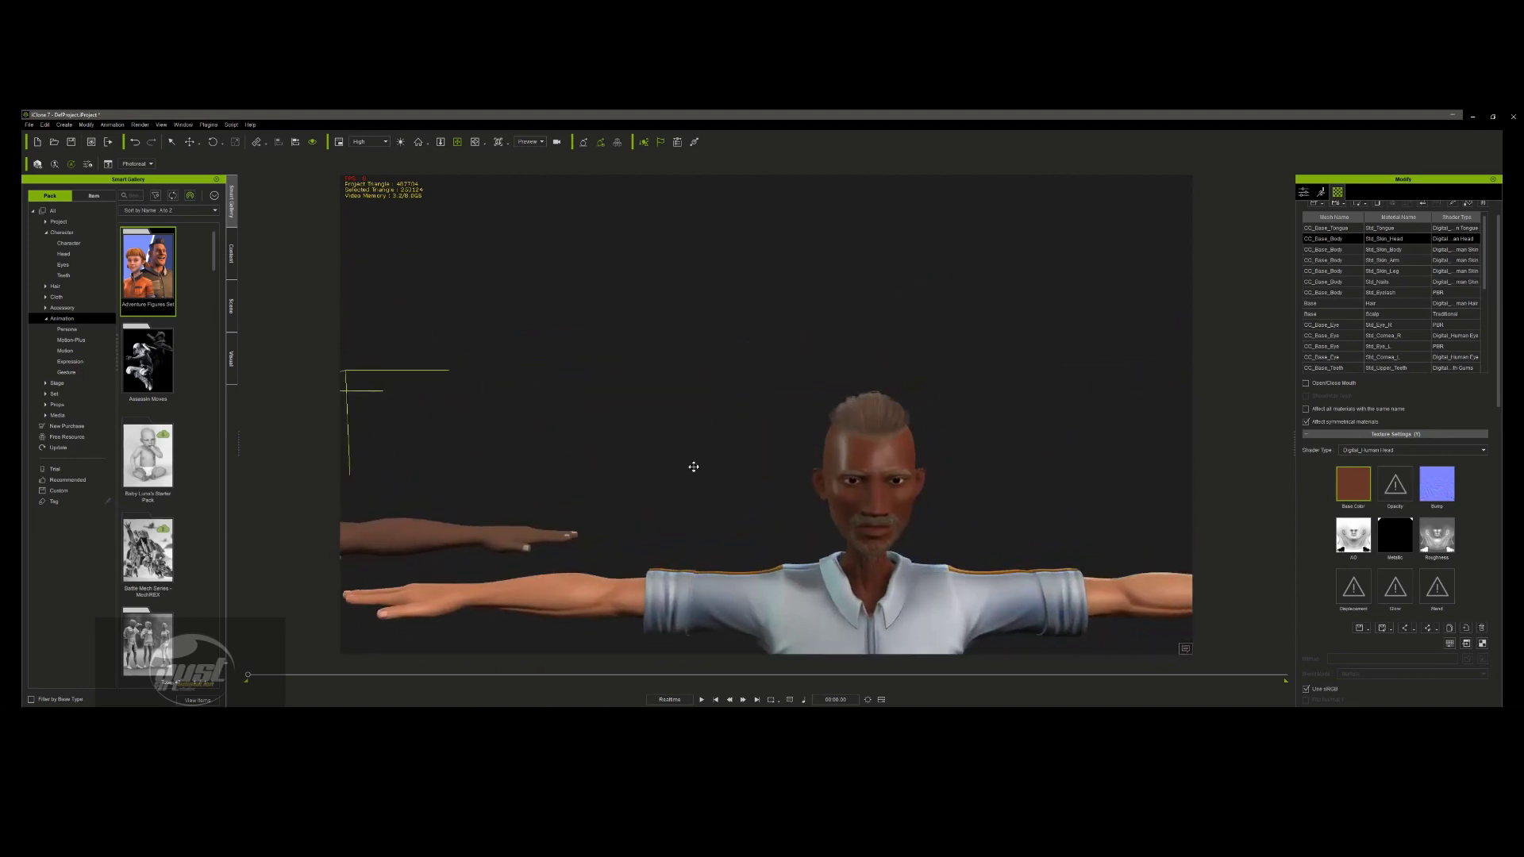
- Change the head skin material's shader type to Traditional and remove its Bump and AO textures
{"action": "left_click_drag", "start_coordinate": [714, 458], "coordinate": [773, 451]}
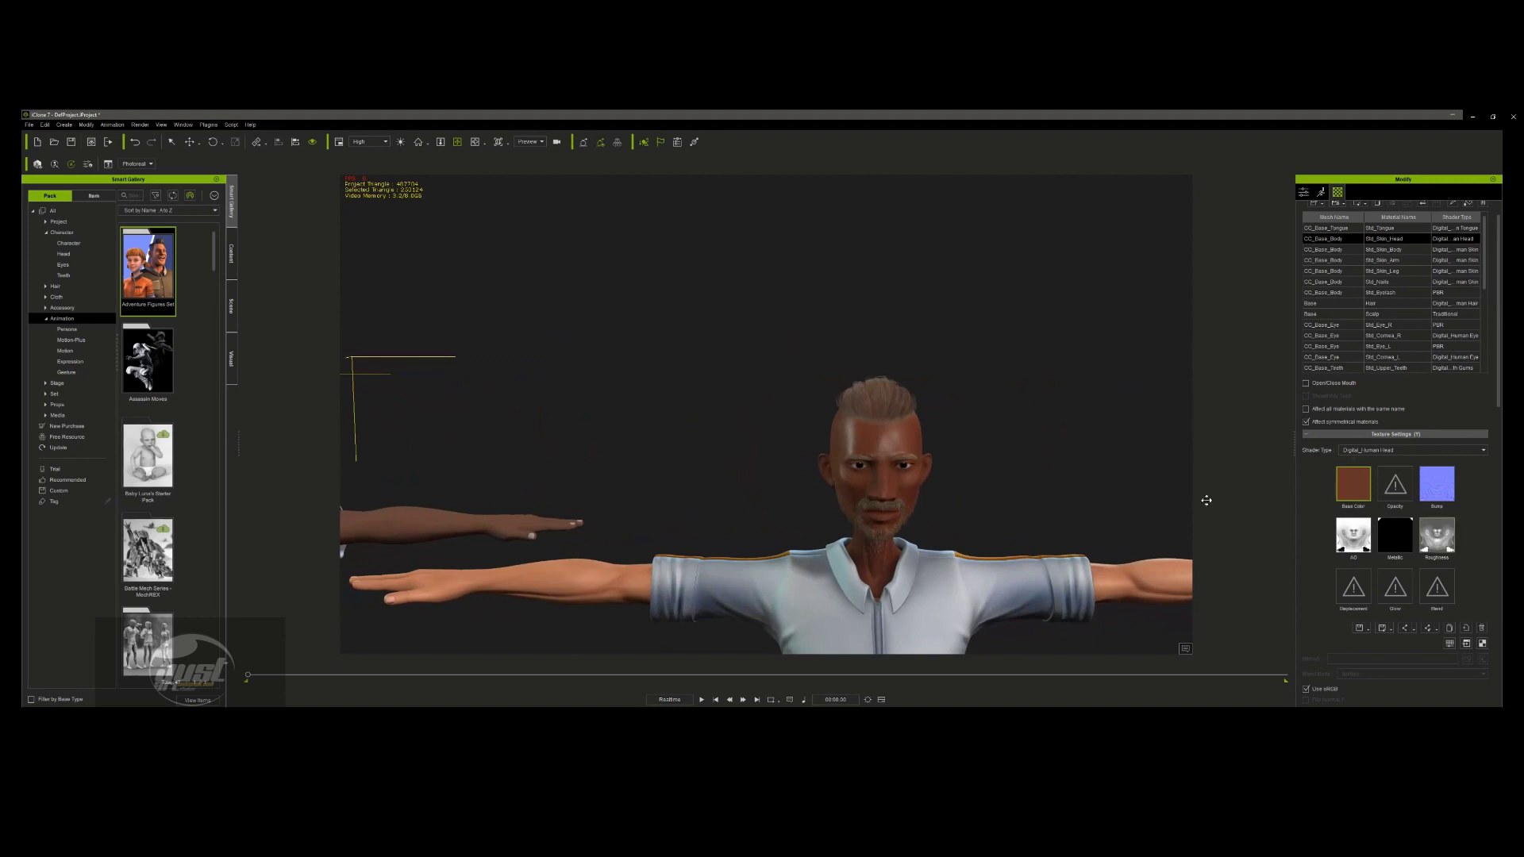
{"action": "left_click", "coordinate": [1375, 450]}
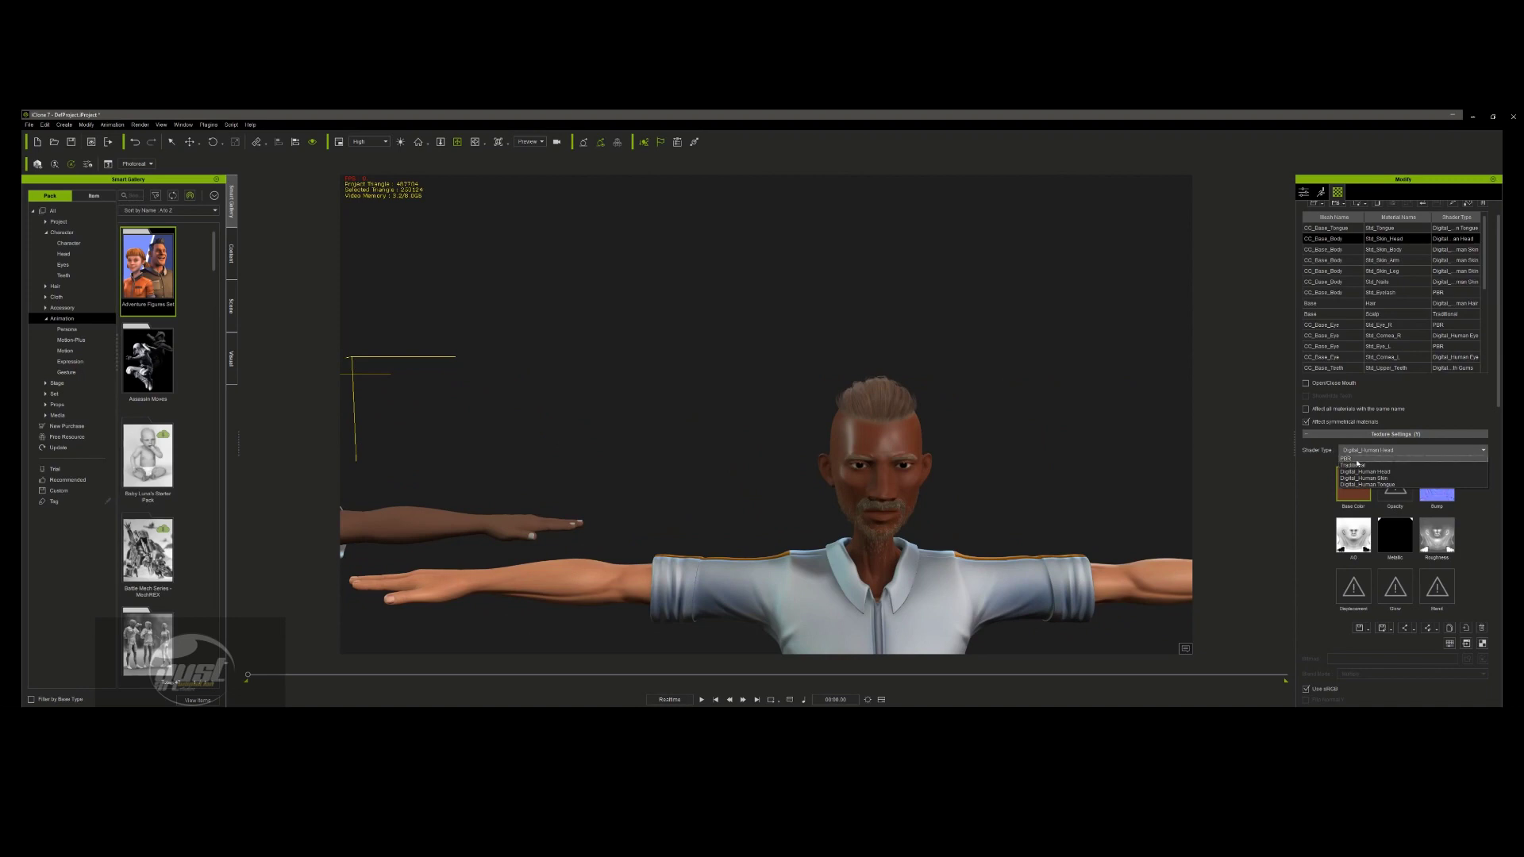
{"action": "left_click", "coordinate": [1368, 467]}
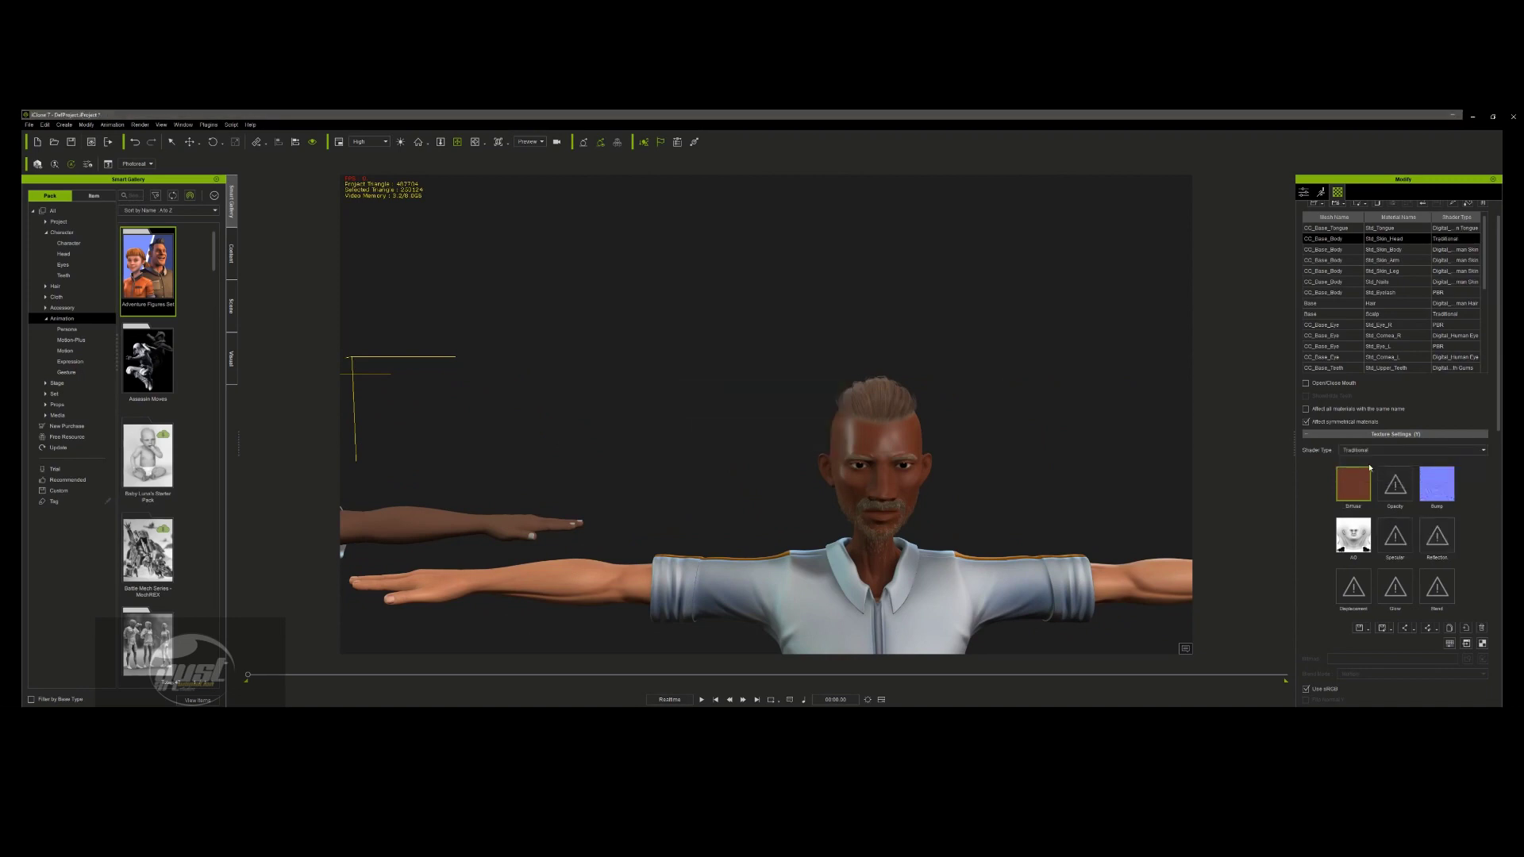
{"action": "left_click", "coordinate": [1450, 491]}
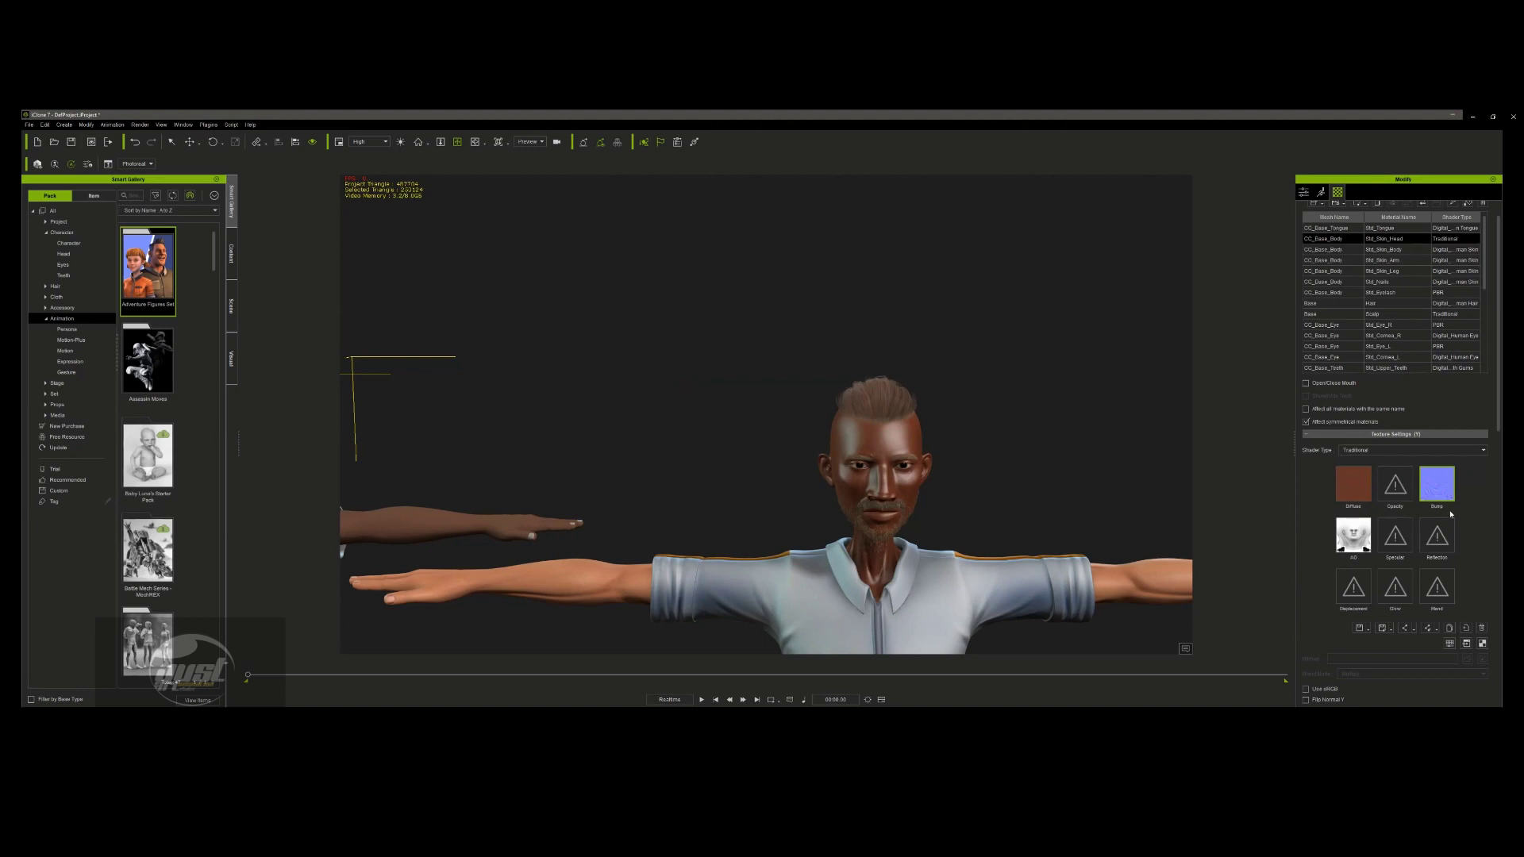
{"action": "left_click", "coordinate": [1481, 629]}
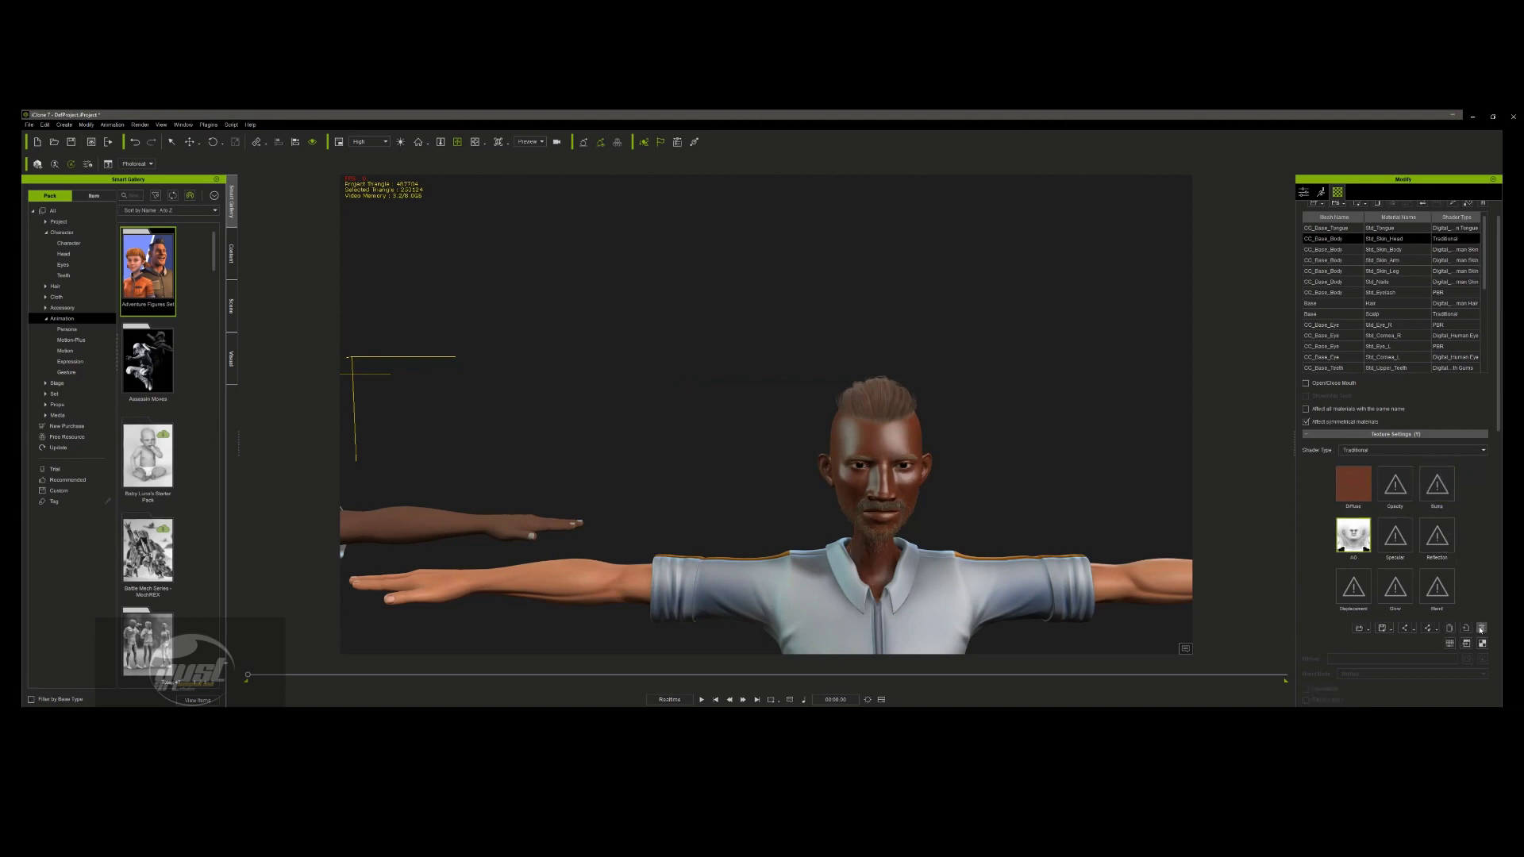
{"action": "left_click", "coordinate": [1481, 628]}
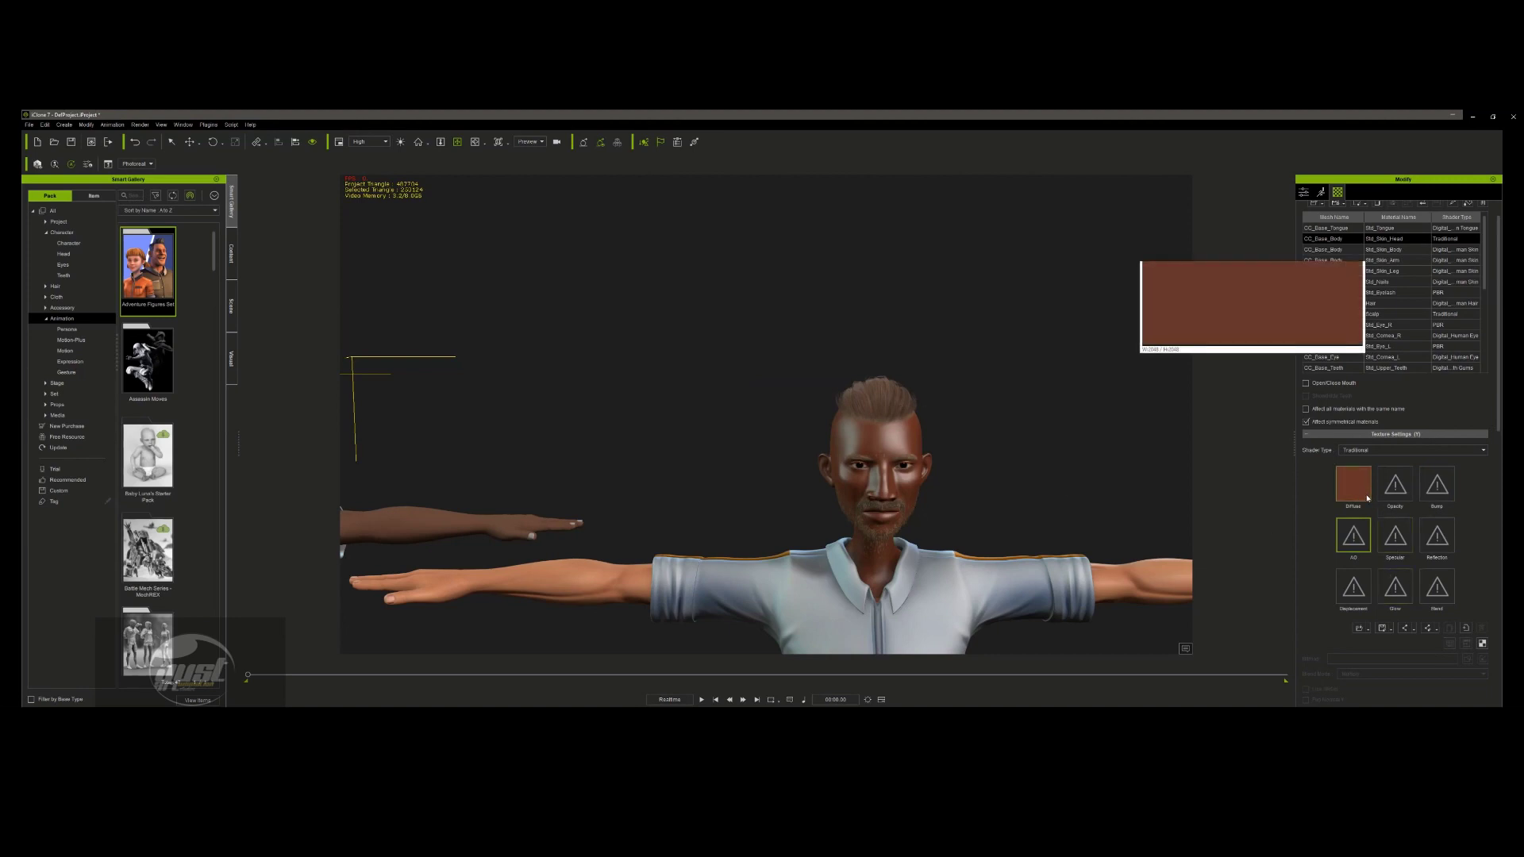
- Set the head skin material's Specular and Glossiness to 0
{"action": "scroll", "coordinate": [1365, 445], "scroll_direction": "down", "scroll_amount": 3}
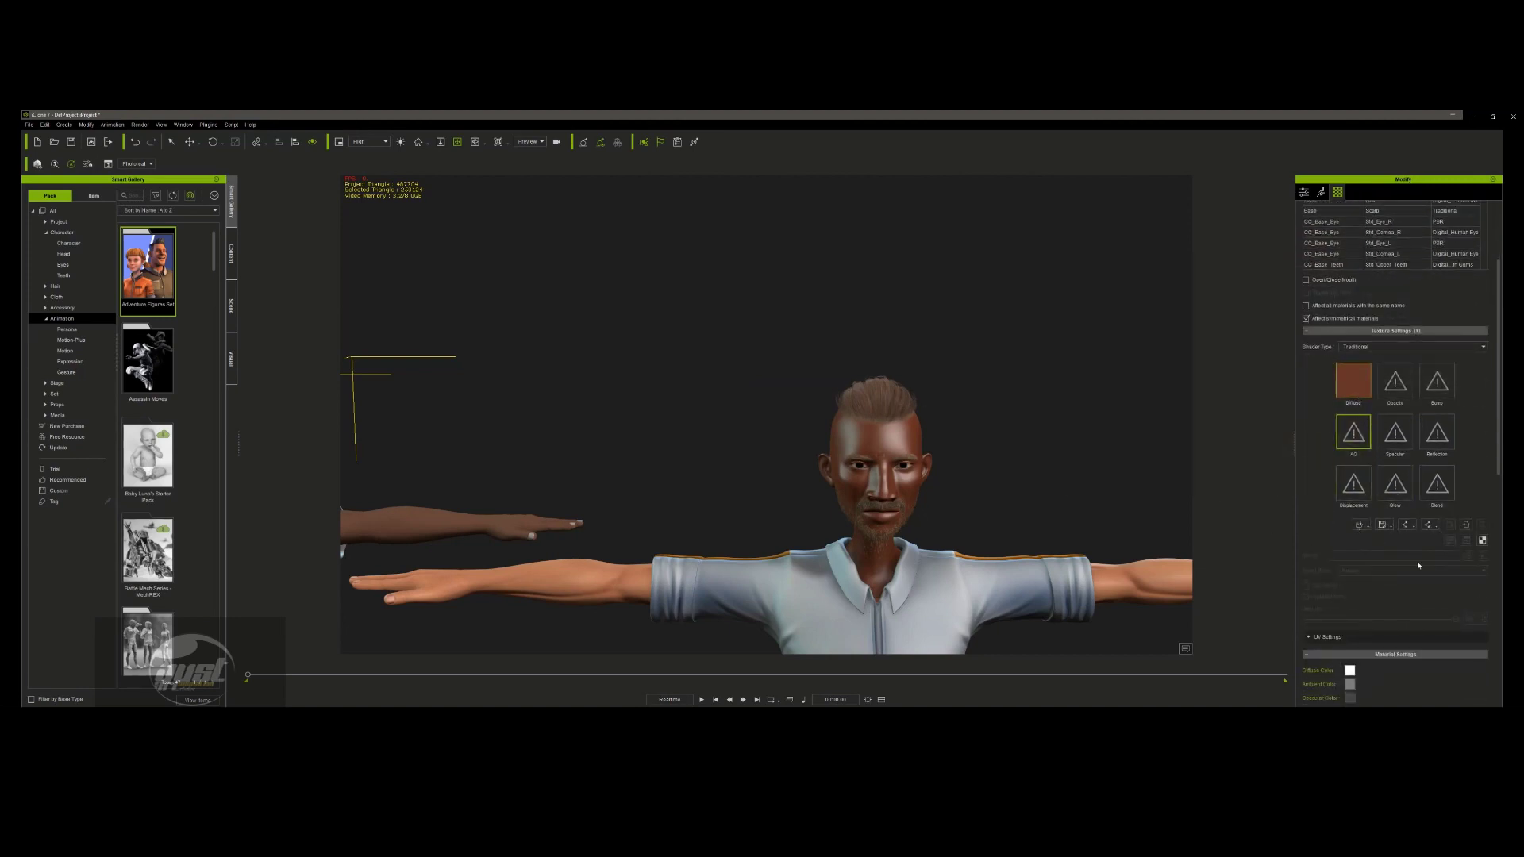
{"action": "scroll", "coordinate": [1371, 476], "scroll_direction": "down", "scroll_amount": 7}
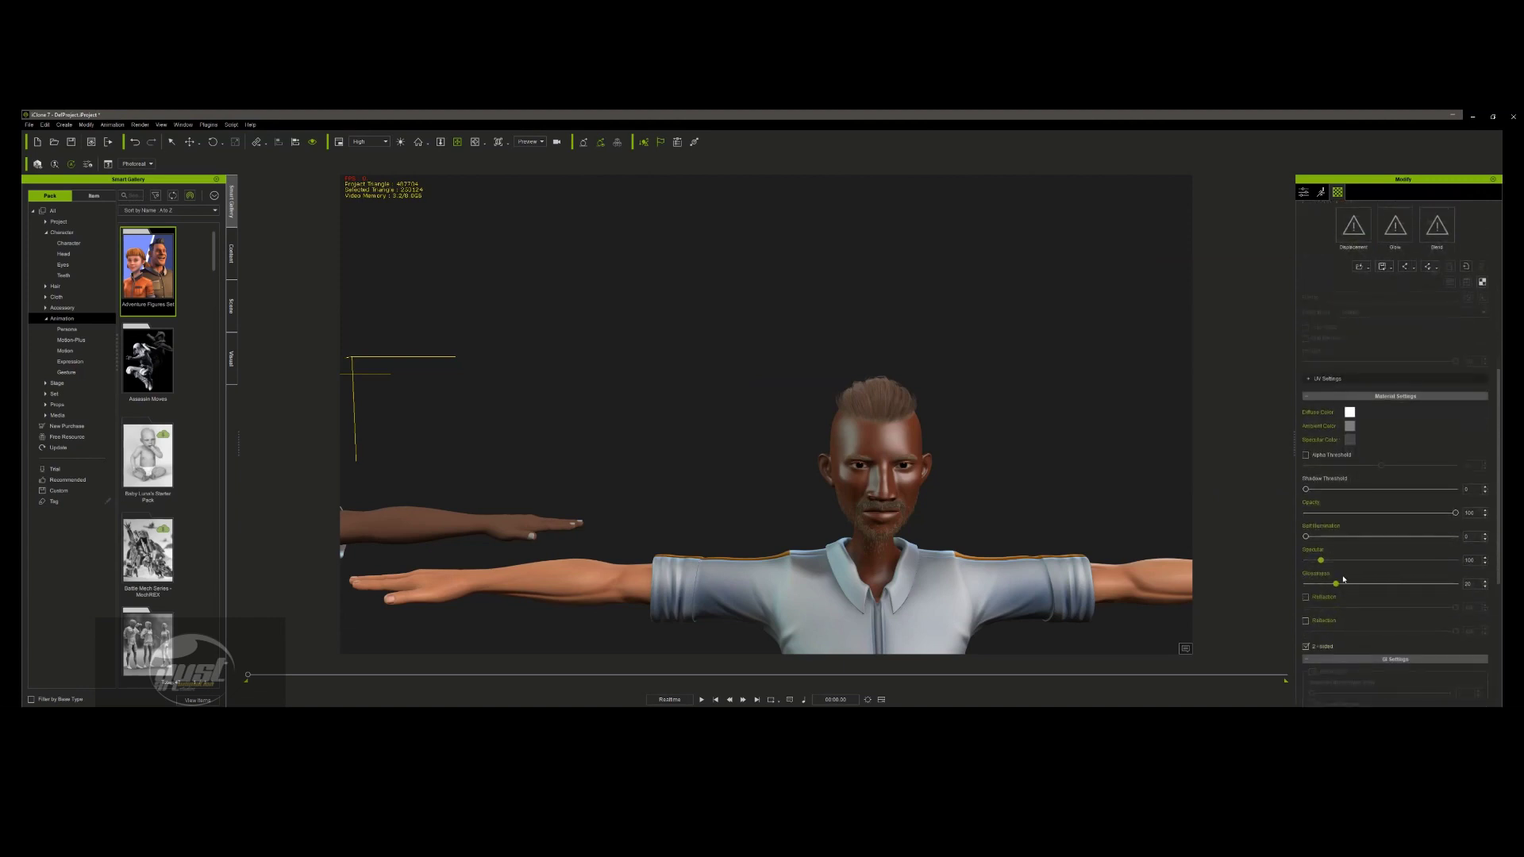
{"action": "left_click_drag", "start_coordinate": [1320, 560], "coordinate": [1192, 556]}
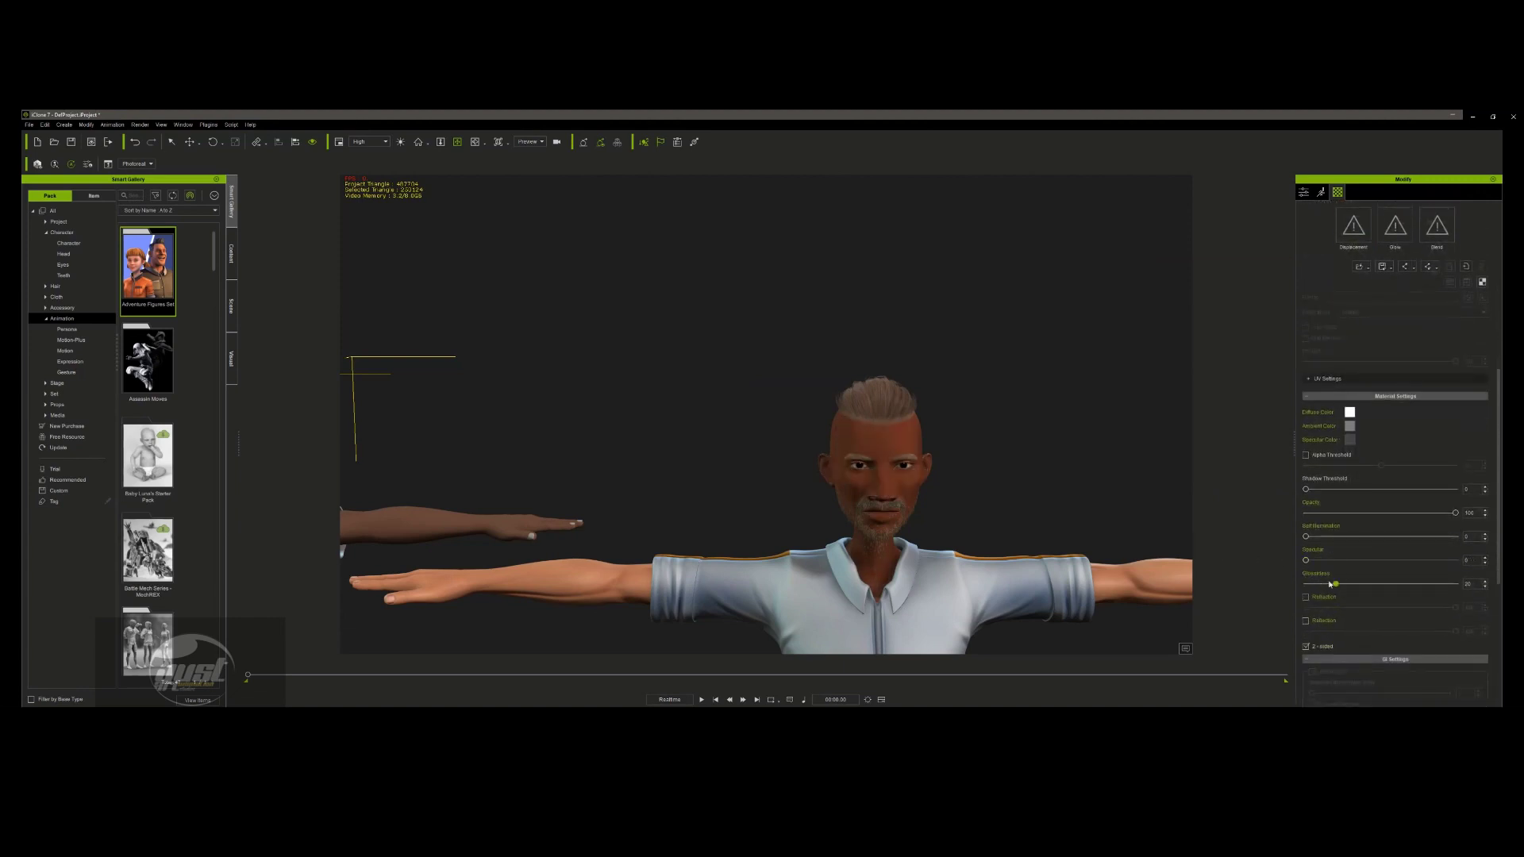
{"action": "scroll", "coordinate": [772, 367], "scroll_direction": "down", "scroll_amount": 3}
- Compare the blue-shirted avatar's recolored face with the white-shirted avatar, including a close-up of the latter's forearm and hand
{"action": "middle_click_drag", "start_coordinate": [772, 367], "coordinate": [810, 354]}
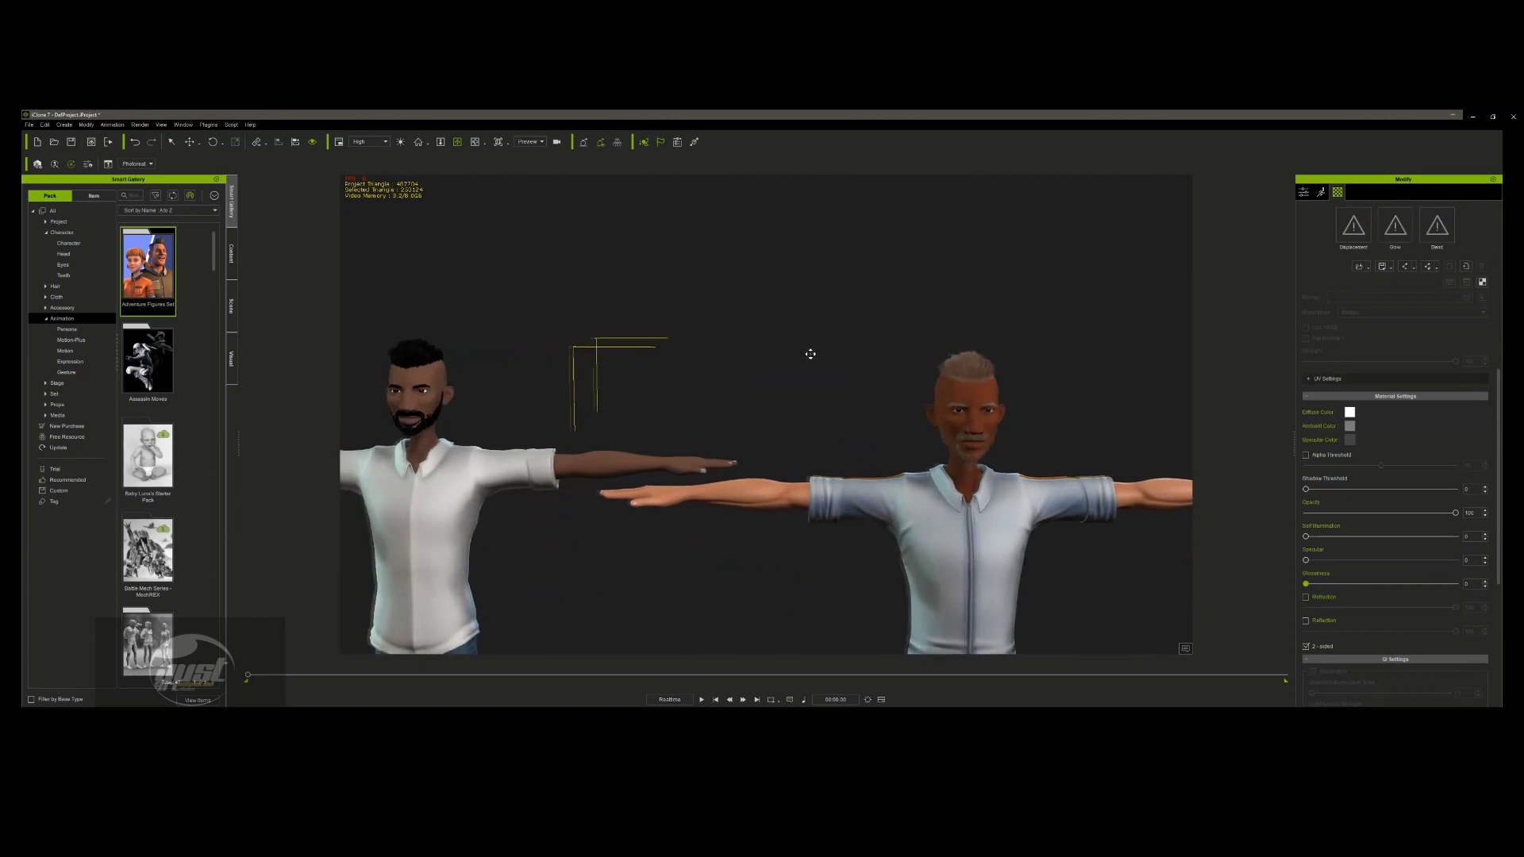
{"action": "middle_click_drag", "start_coordinate": [765, 300], "coordinate": [841, 373]}
{"action": "scroll", "coordinate": [765, 364], "scroll_direction": "up", "scroll_amount": 5}
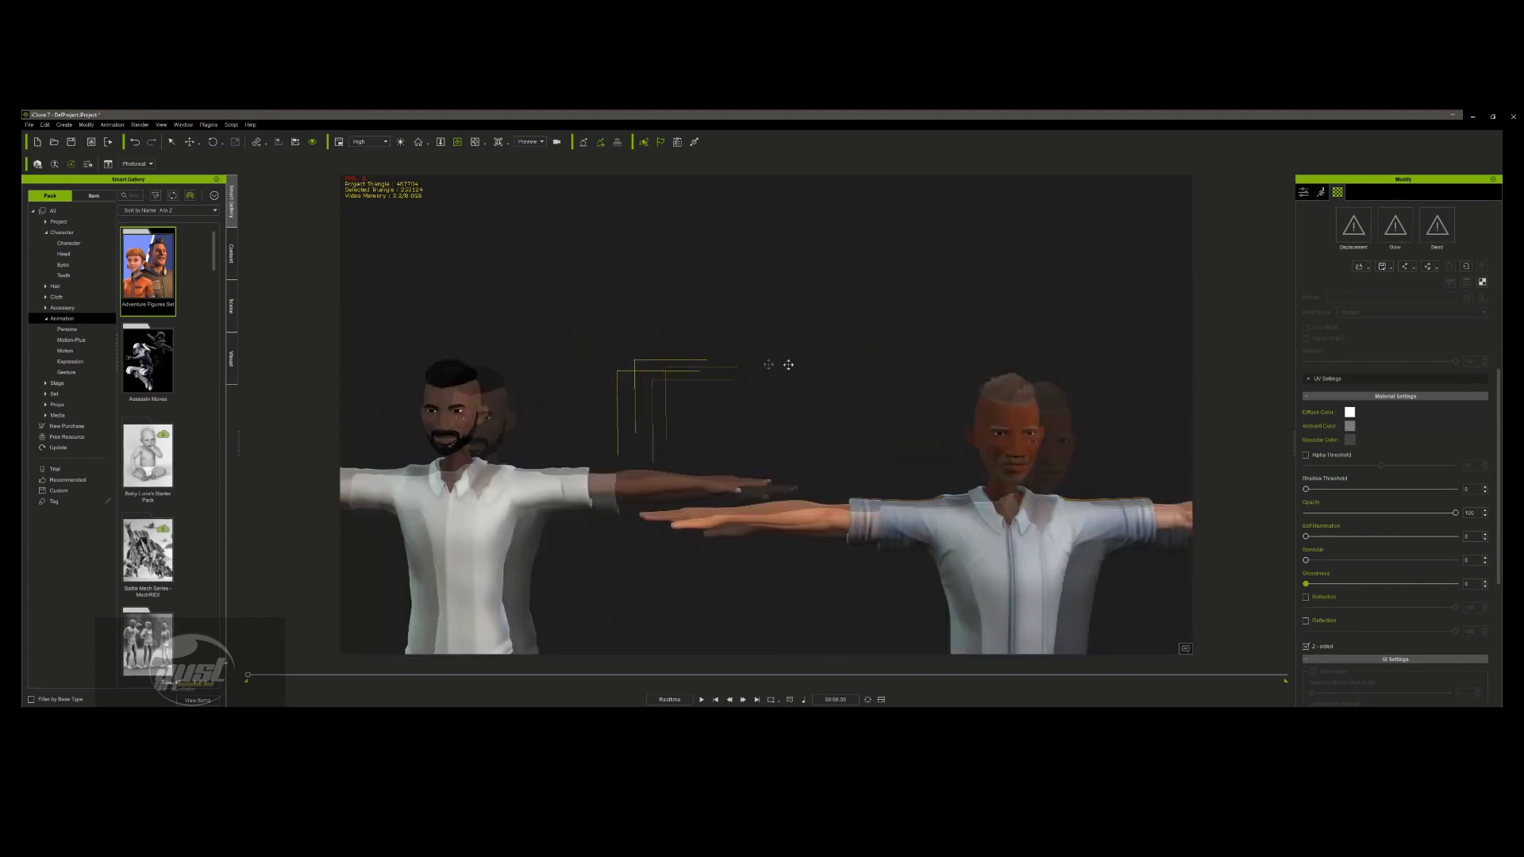
{"action": "scroll", "coordinate": [1088, 423], "scroll_direction": "up", "scroll_amount": 3}
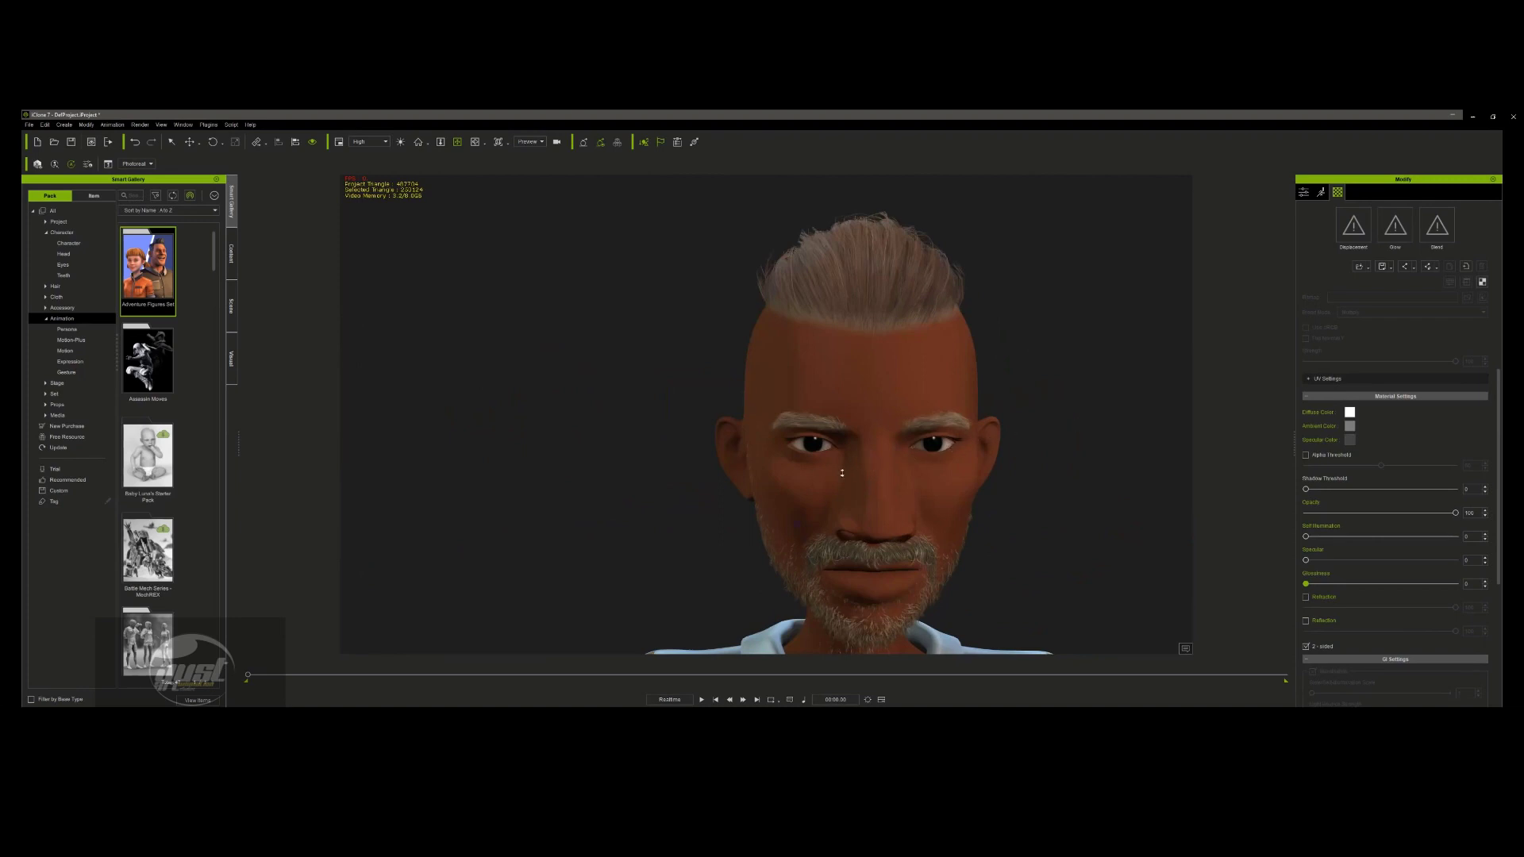
{"action": "scroll", "coordinate": [841, 473], "scroll_direction": "down", "scroll_amount": 5}
{"action": "middle_click_drag", "start_coordinate": [749, 457], "coordinate": [717, 433]}
{"action": "scroll", "coordinate": [1006, 452], "scroll_direction": "up", "scroll_amount": 2}
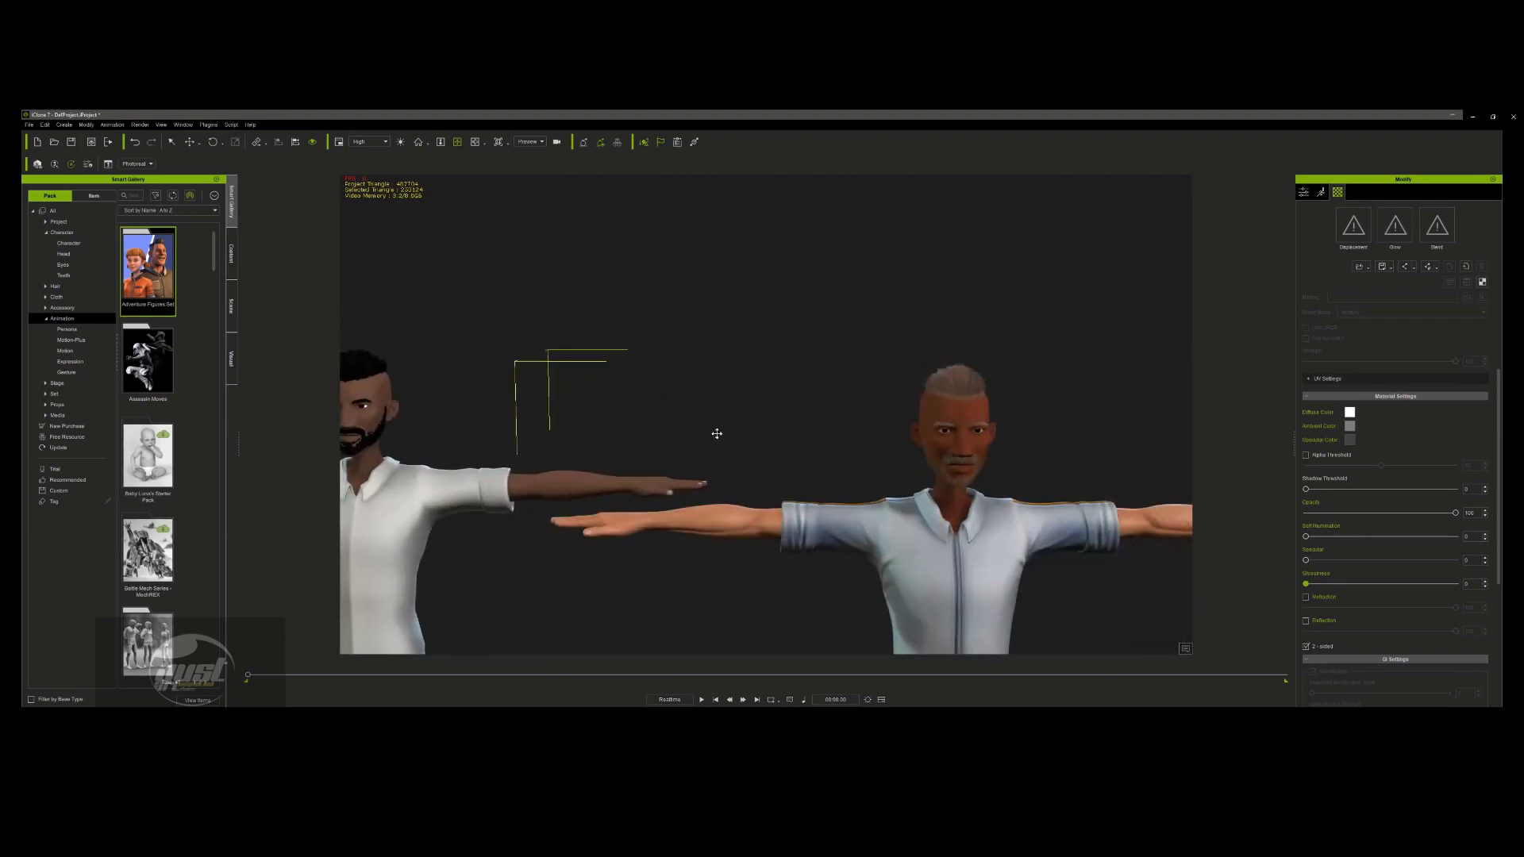
{"action": "scroll", "coordinate": [918, 432], "scroll_direction": "up", "scroll_amount": 5}
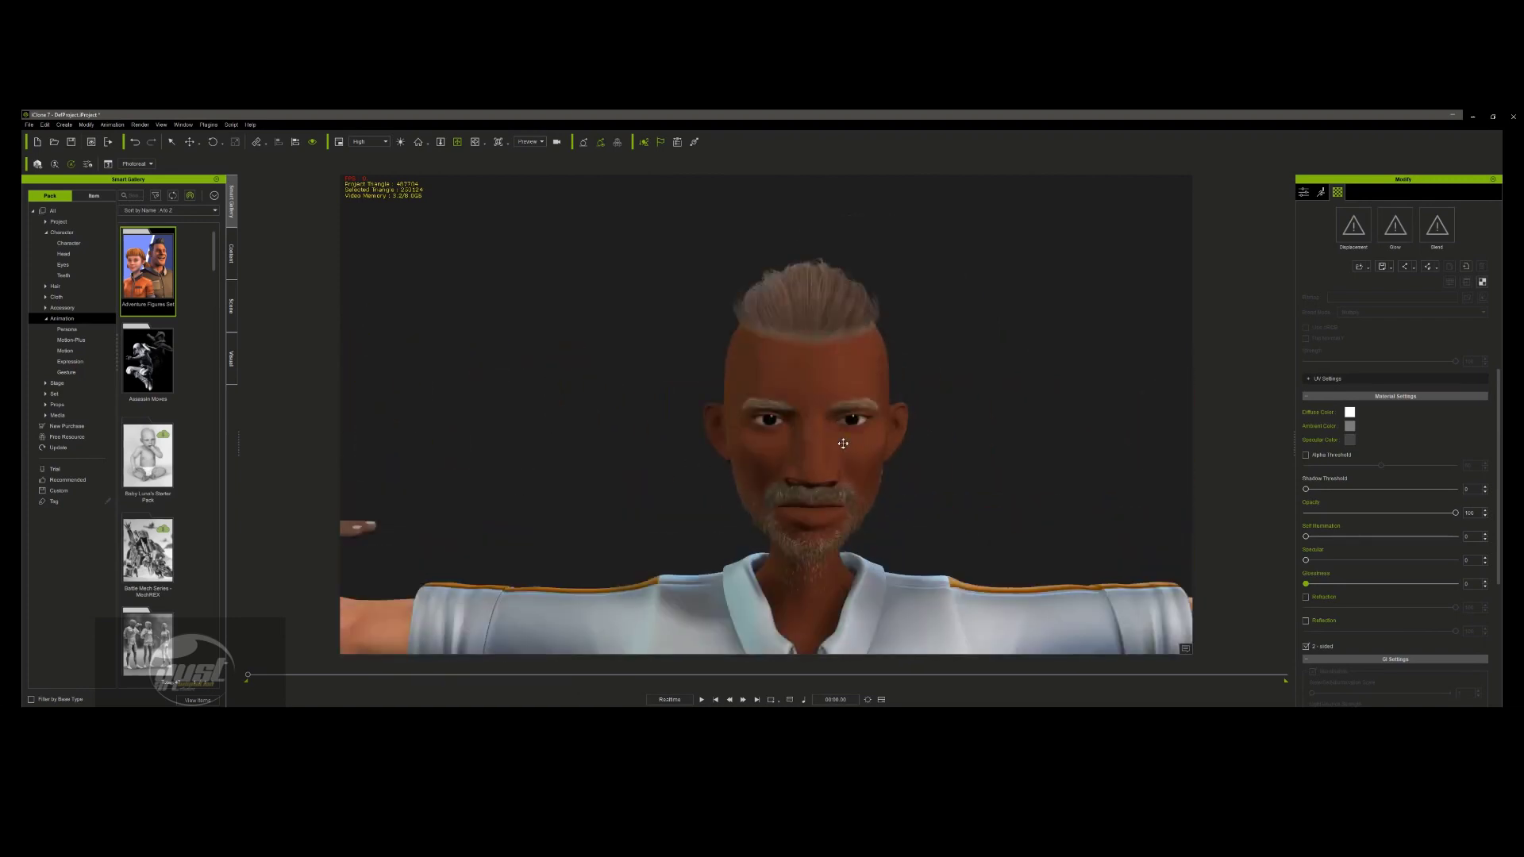
{"action": "scroll", "coordinate": [796, 463], "scroll_direction": "down", "scroll_amount": 4}
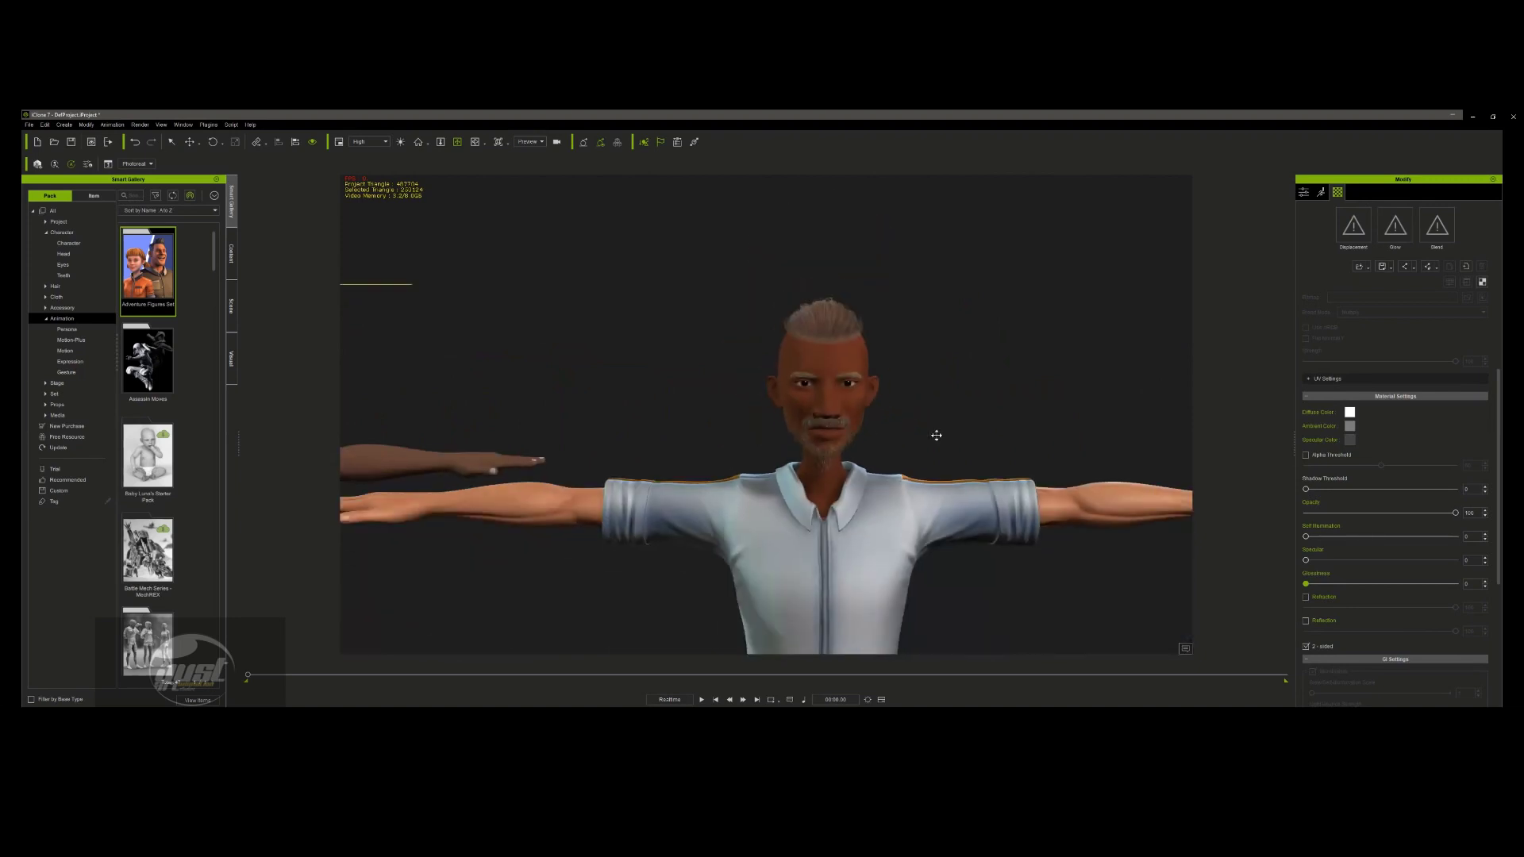
{"action": "scroll", "coordinate": [909, 462], "scroll_direction": "down", "scroll_amount": 2}
{"action": "scroll", "coordinate": [1382, 389], "scroll_direction": "up", "scroll_amount": 5}
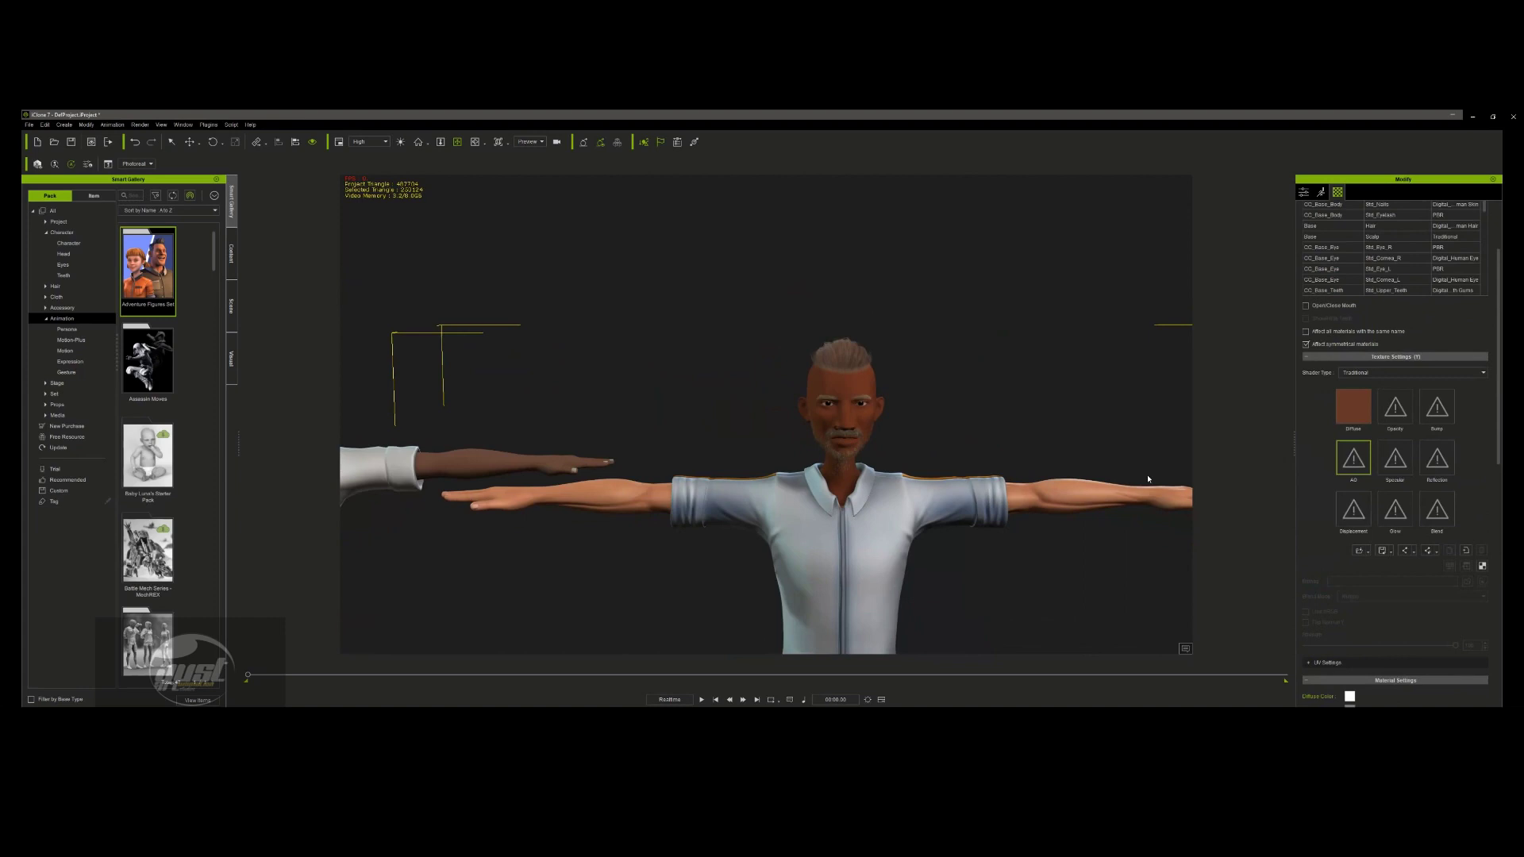
{"action": "scroll", "coordinate": [873, 491], "scroll_direction": "down", "scroll_amount": 3}
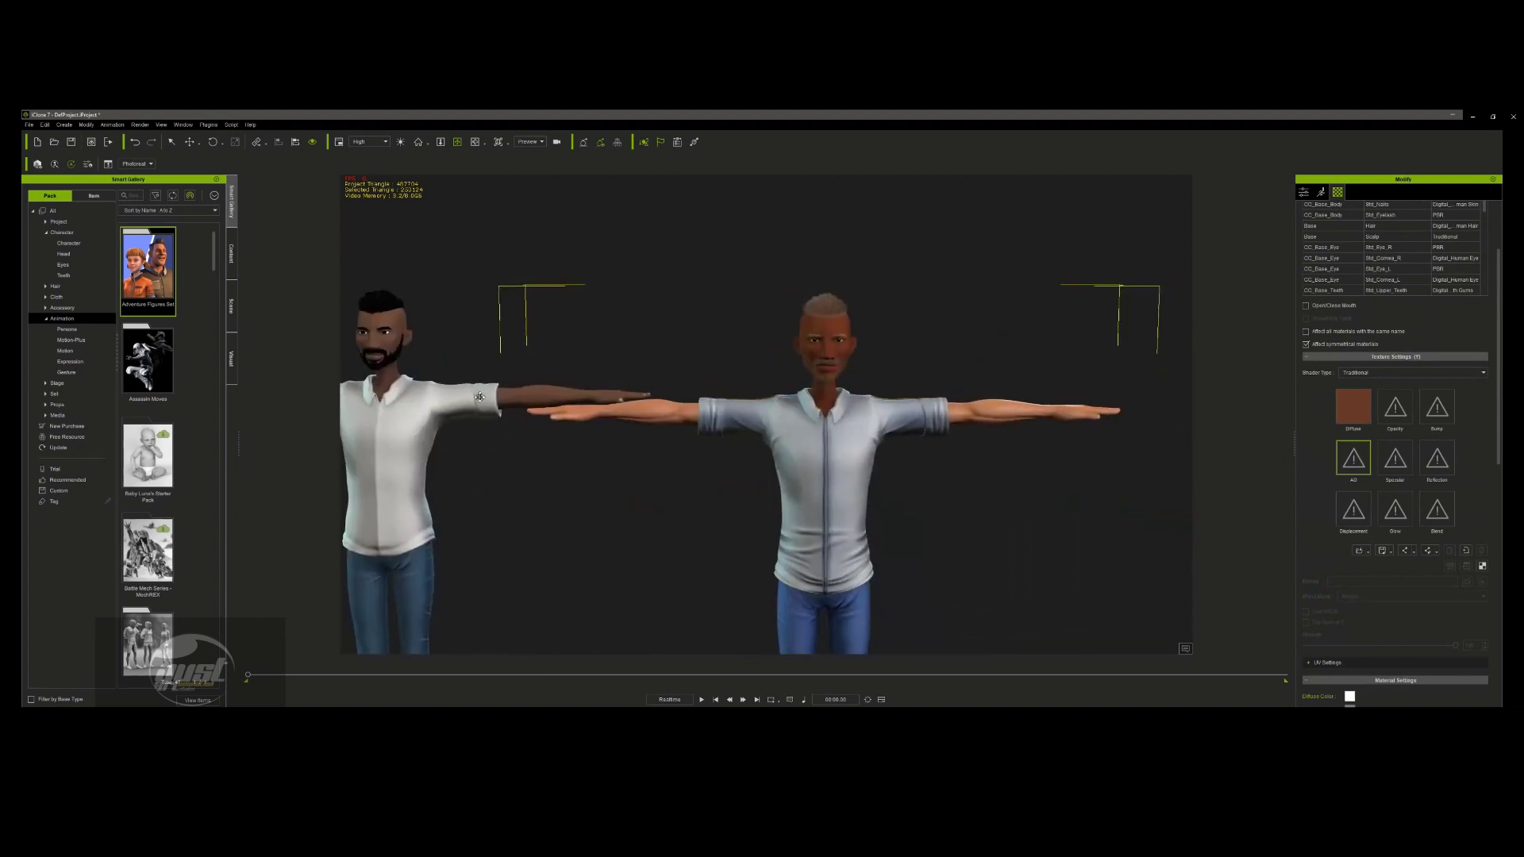
{"action": "middle_click_drag", "start_coordinate": [479, 396], "coordinate": [757, 459]}
{"action": "scroll", "coordinate": [757, 459], "scroll_direction": "up", "scroll_amount": 10}
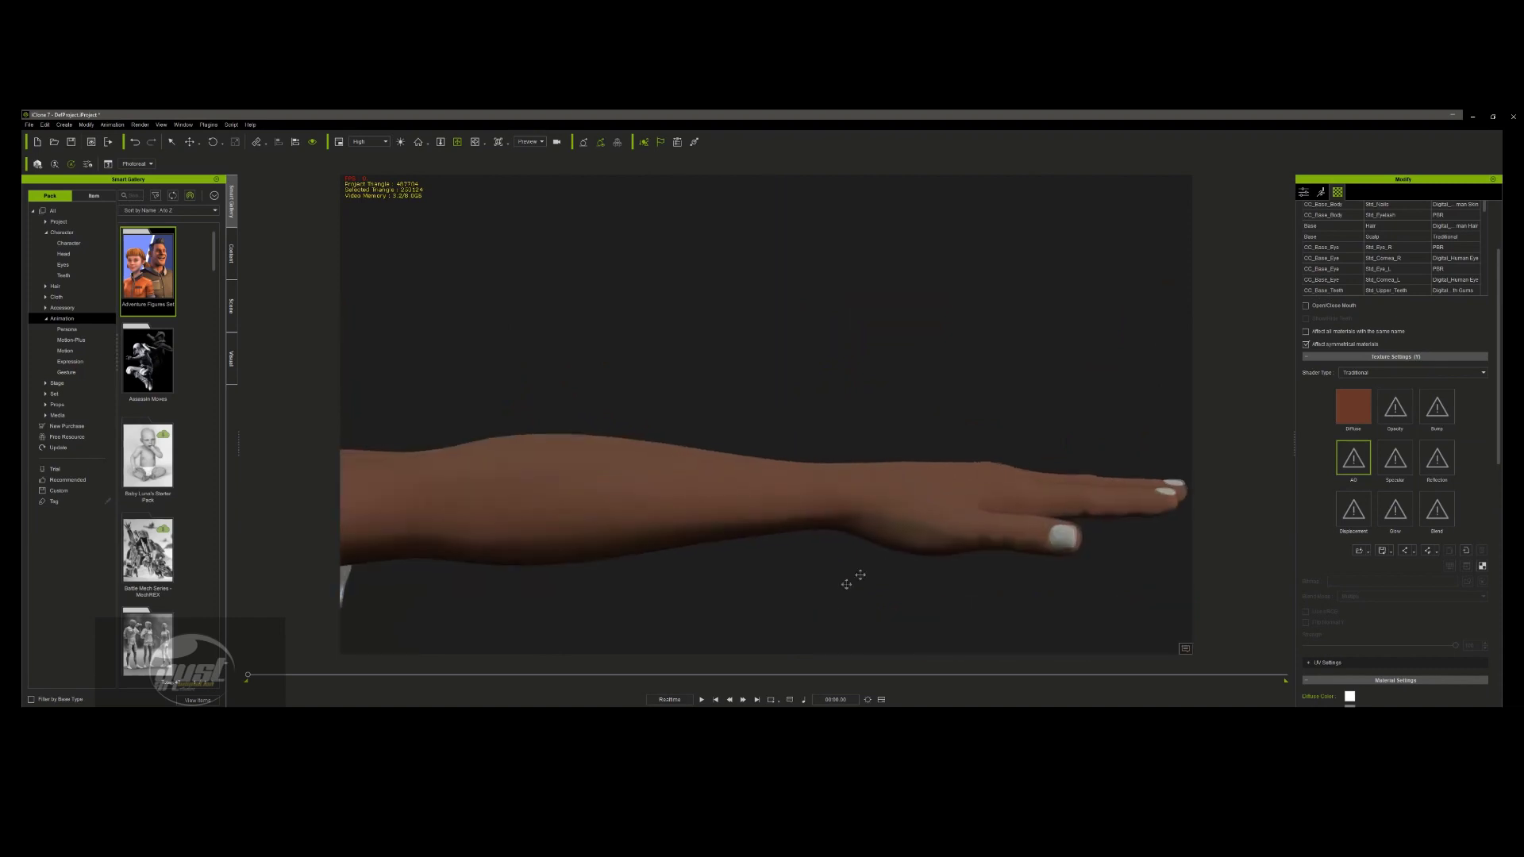
{"action": "scroll", "coordinate": [845, 585], "scroll_direction": "down", "scroll_amount": 10}
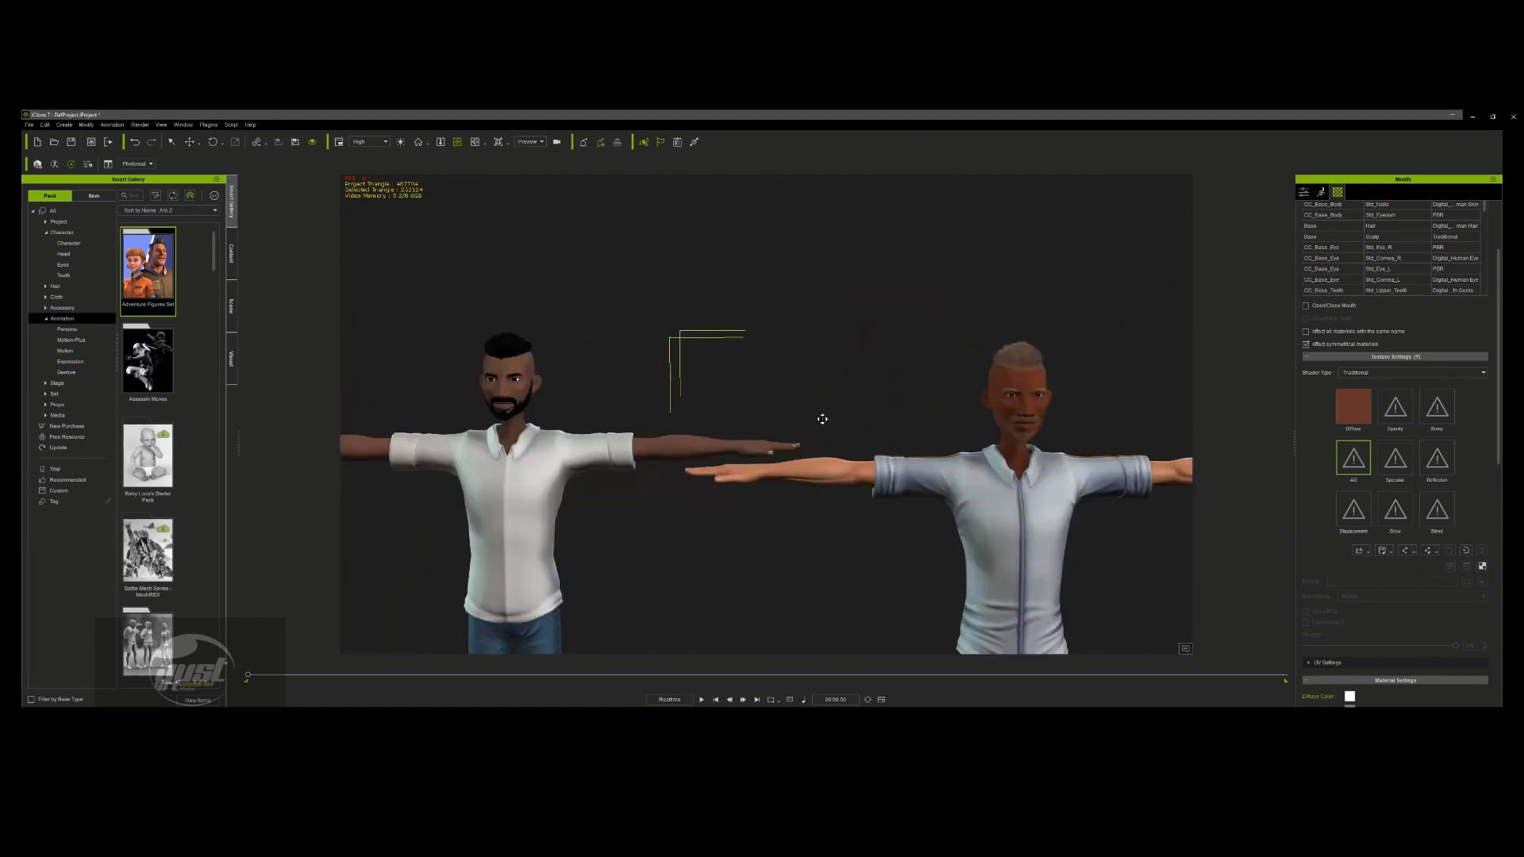
- Copy the head's skin material onto the blue-shirted avatar's arms and view both avatars together
{"action": "scroll", "coordinate": [1429, 317], "scroll_direction": "up", "scroll_amount": 3}
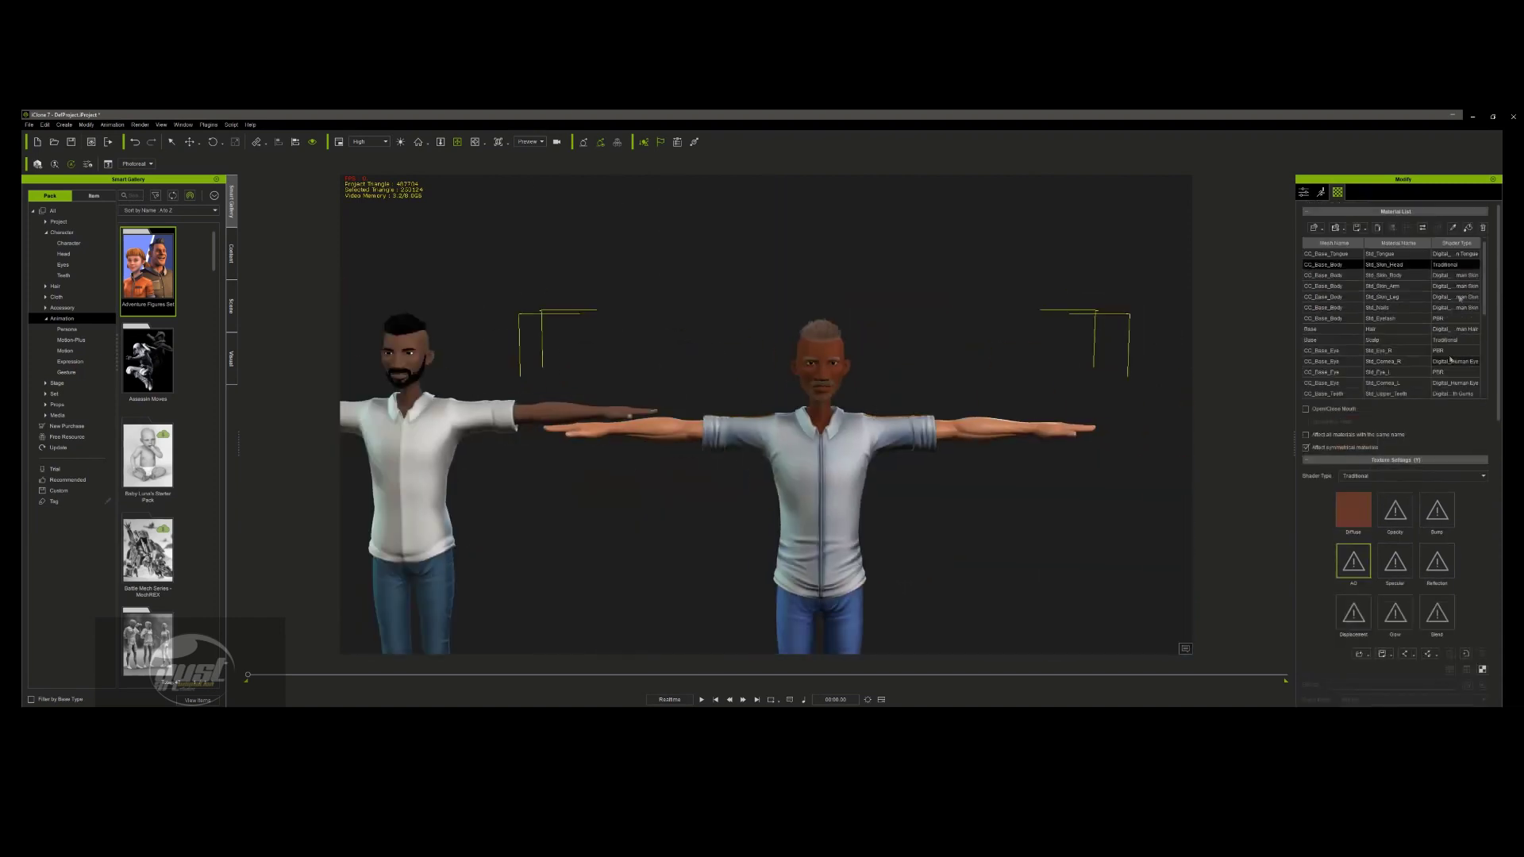
{"action": "left_click", "coordinate": [1453, 229]}
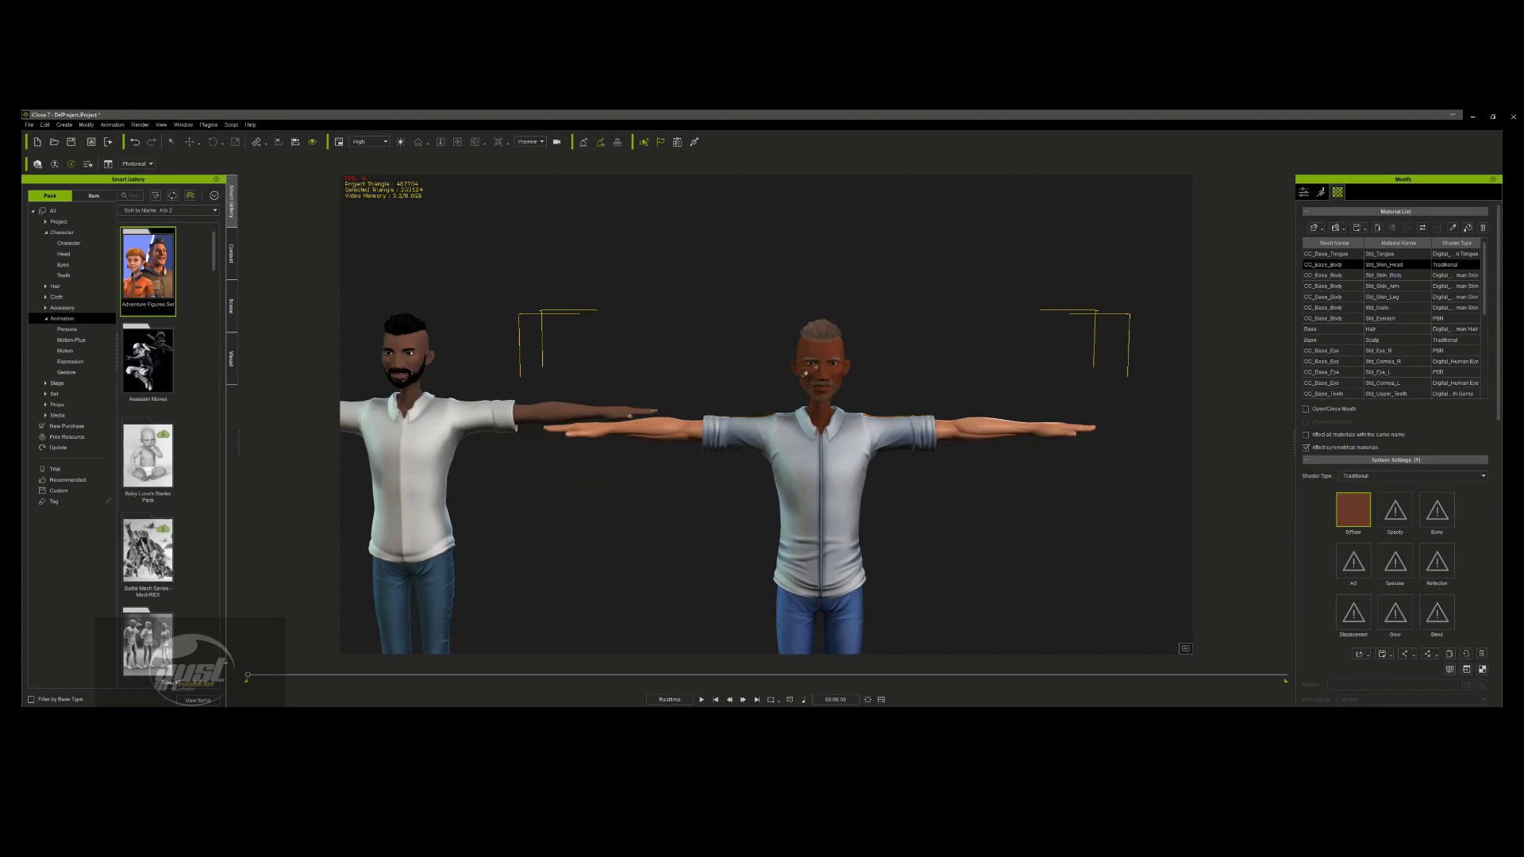
{"action": "scroll", "coordinate": [1037, 479], "scroll_direction": "down", "scroll_amount": 10}
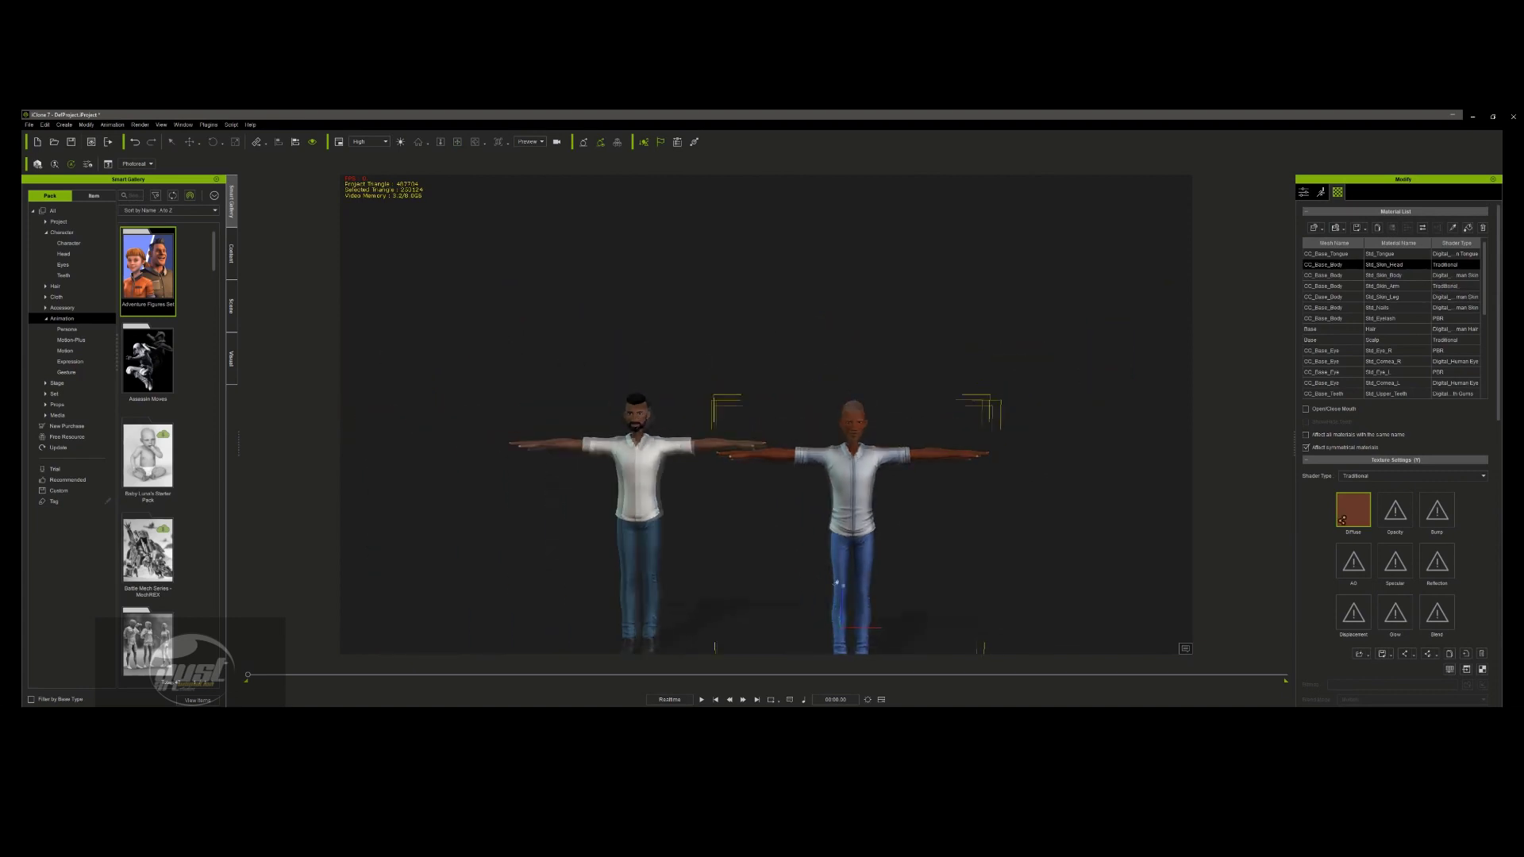
{"action": "scroll", "coordinate": [882, 597], "scroll_direction": "down", "scroll_amount": 3}
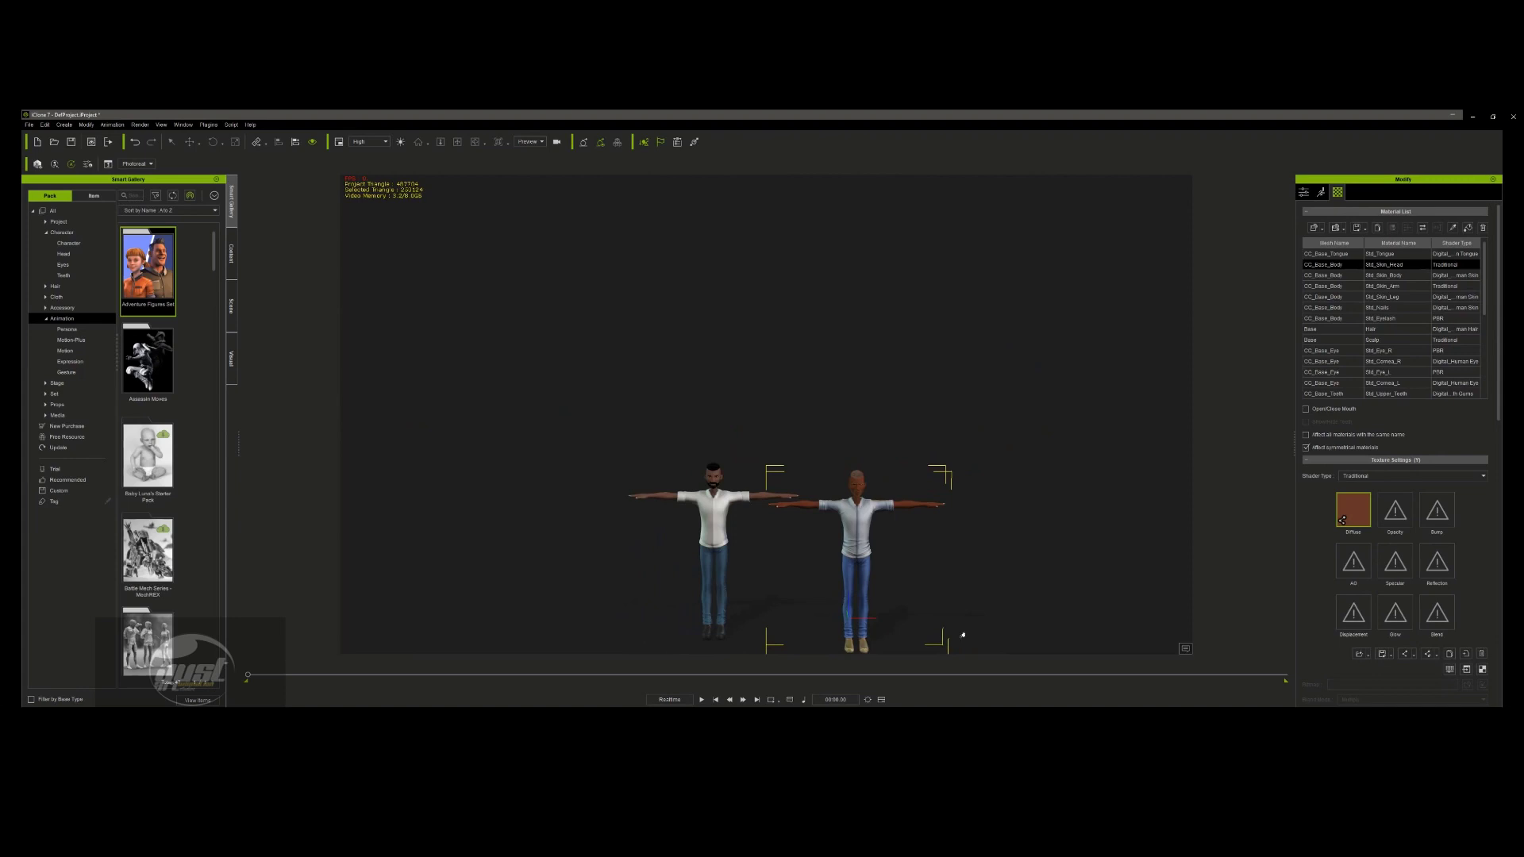
{"action": "scroll", "coordinate": [880, 593], "scroll_direction": "up", "scroll_amount": 8}
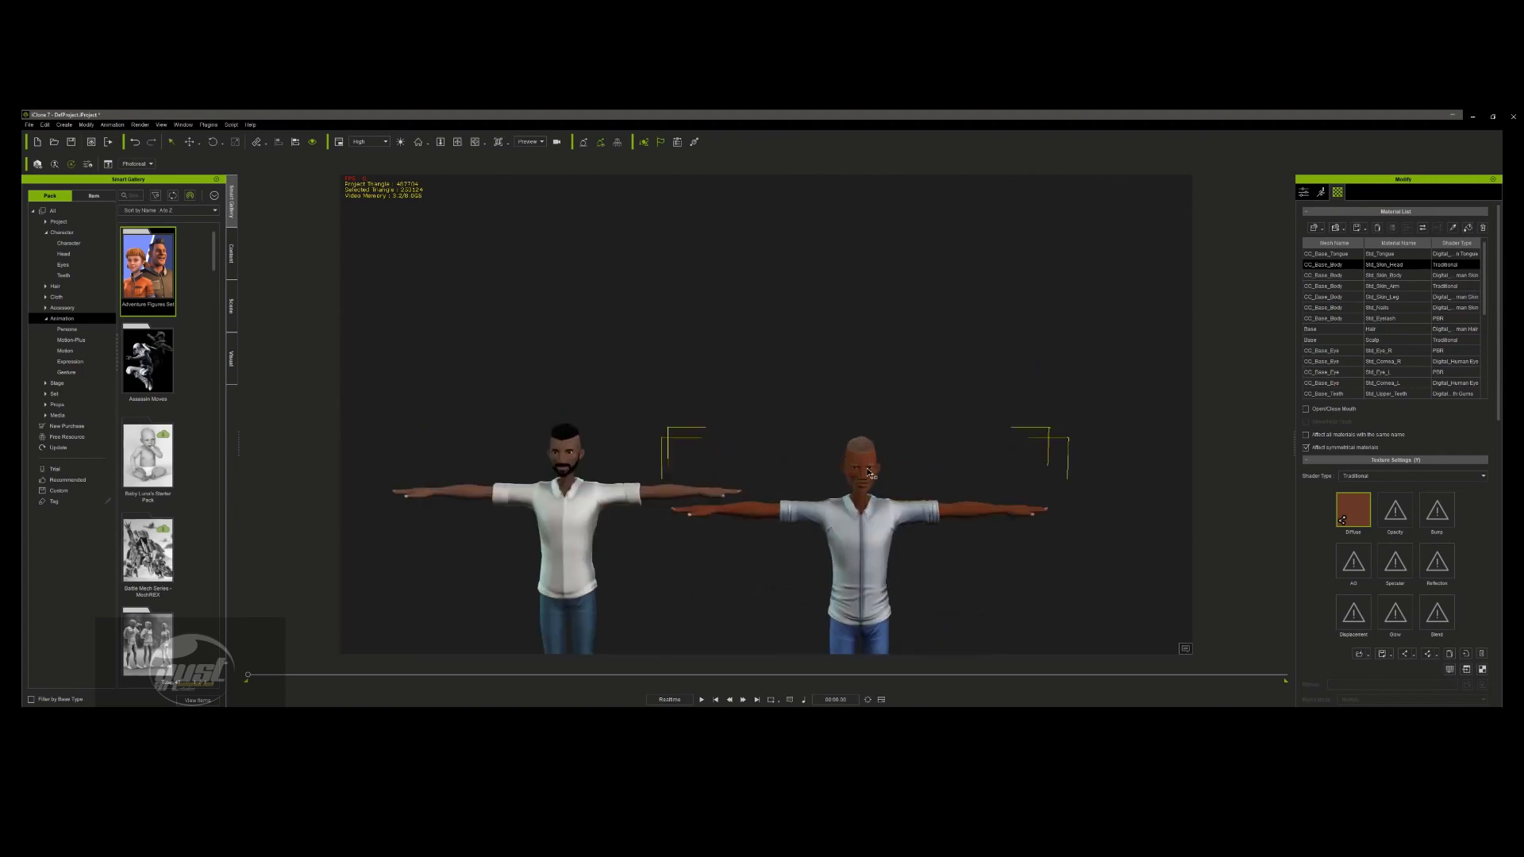
- Inspect the blue-shirted avatar's recolored skin up close at the neck, ankles and face, including an angled view
{"action": "scroll", "coordinate": [868, 472], "scroll_direction": "up", "scroll_amount": 8}
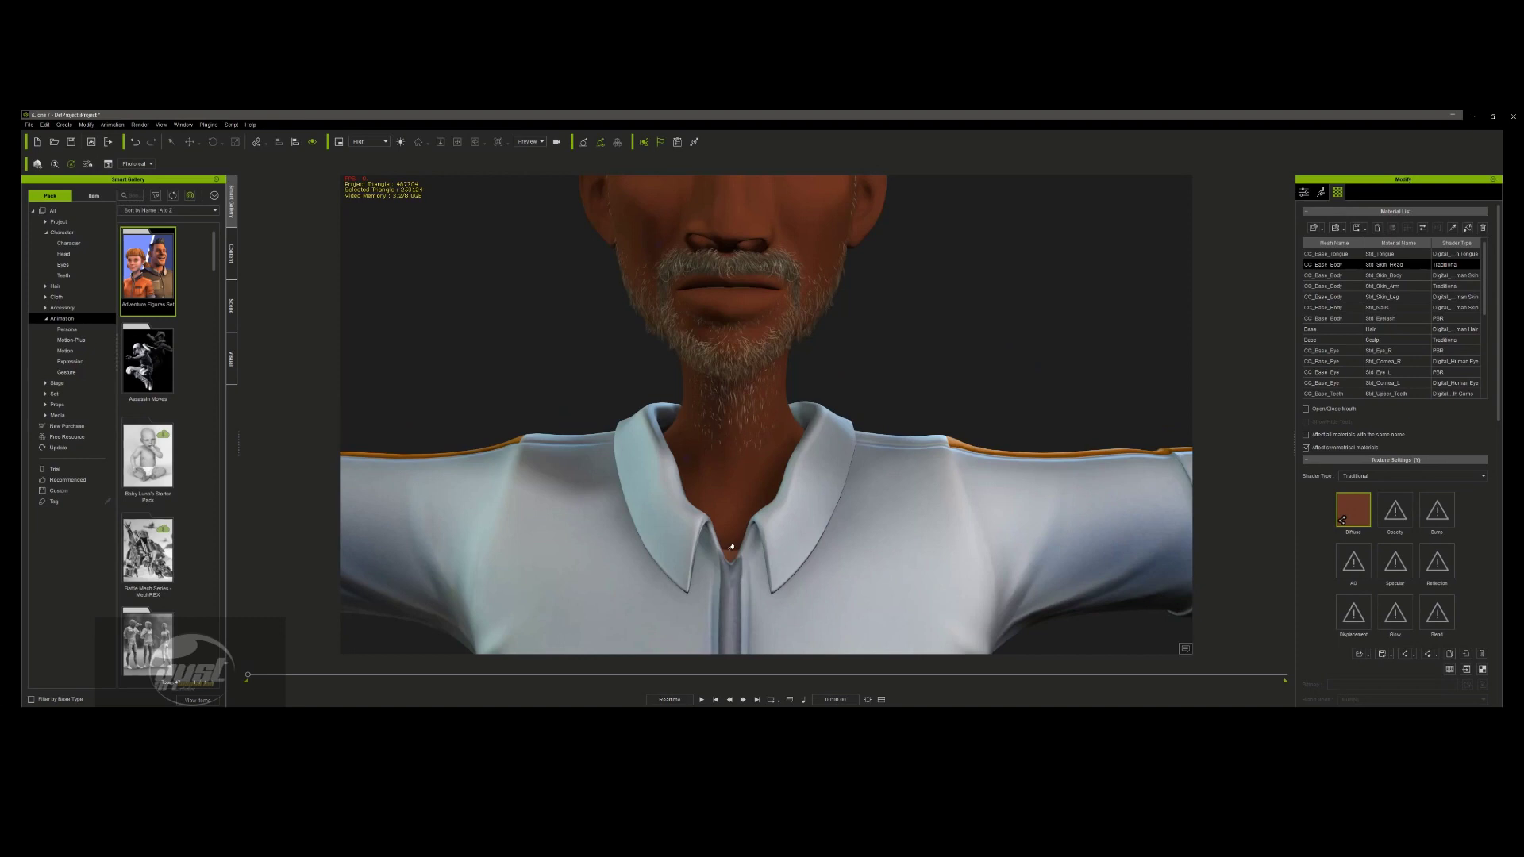
{"action": "scroll", "coordinate": [746, 480], "scroll_direction": "down", "scroll_amount": 5}
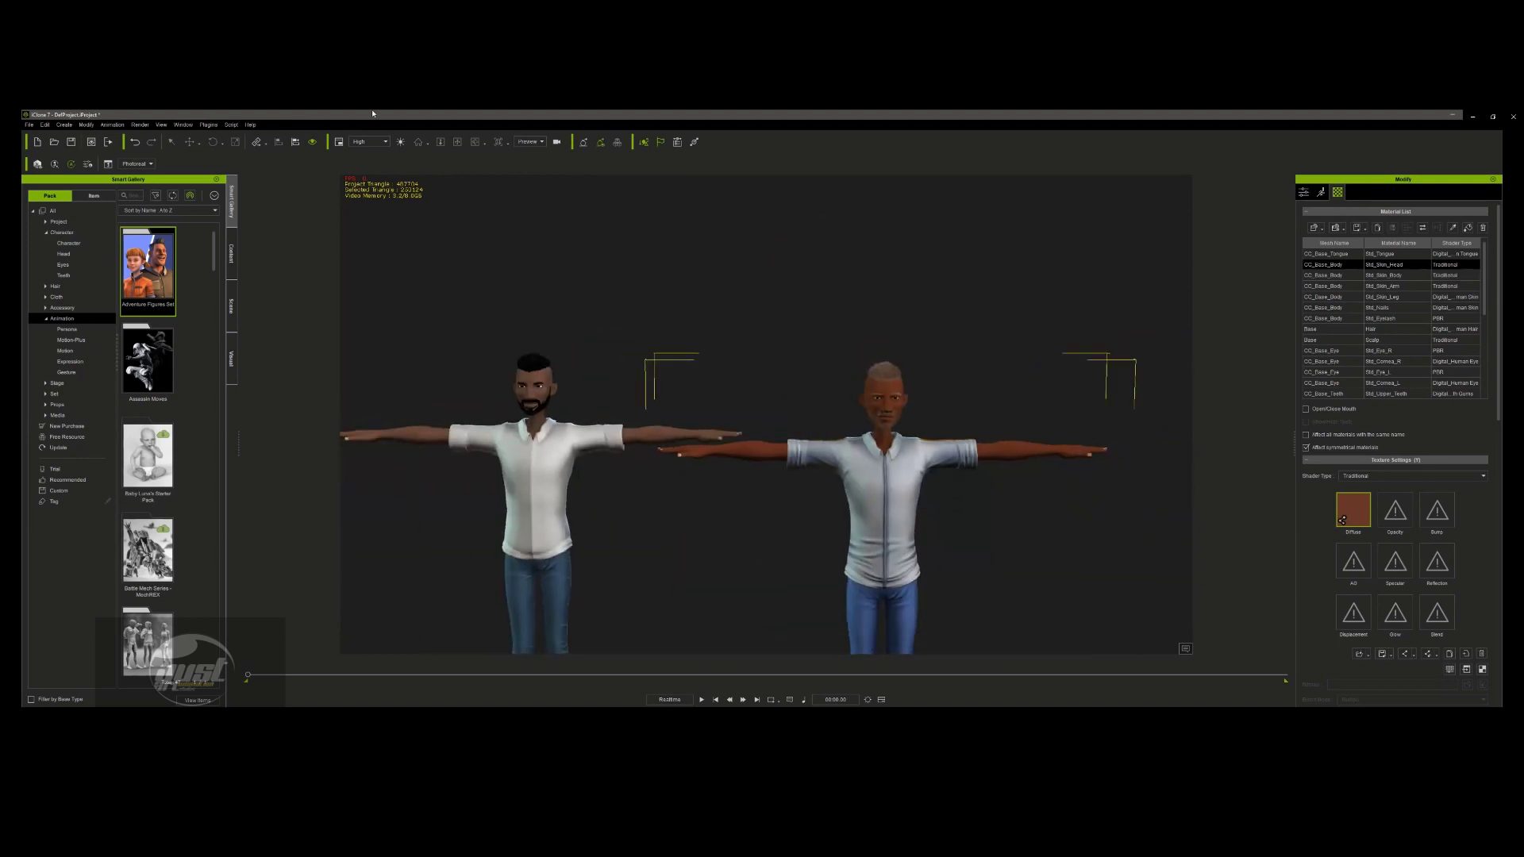
{"action": "left_click", "coordinate": [457, 141]}
{"action": "left_click_drag", "start_coordinate": [803, 449], "coordinate": [704, 235]}
{"action": "scroll", "coordinate": [843, 639], "scroll_direction": "up", "scroll_amount": 5}
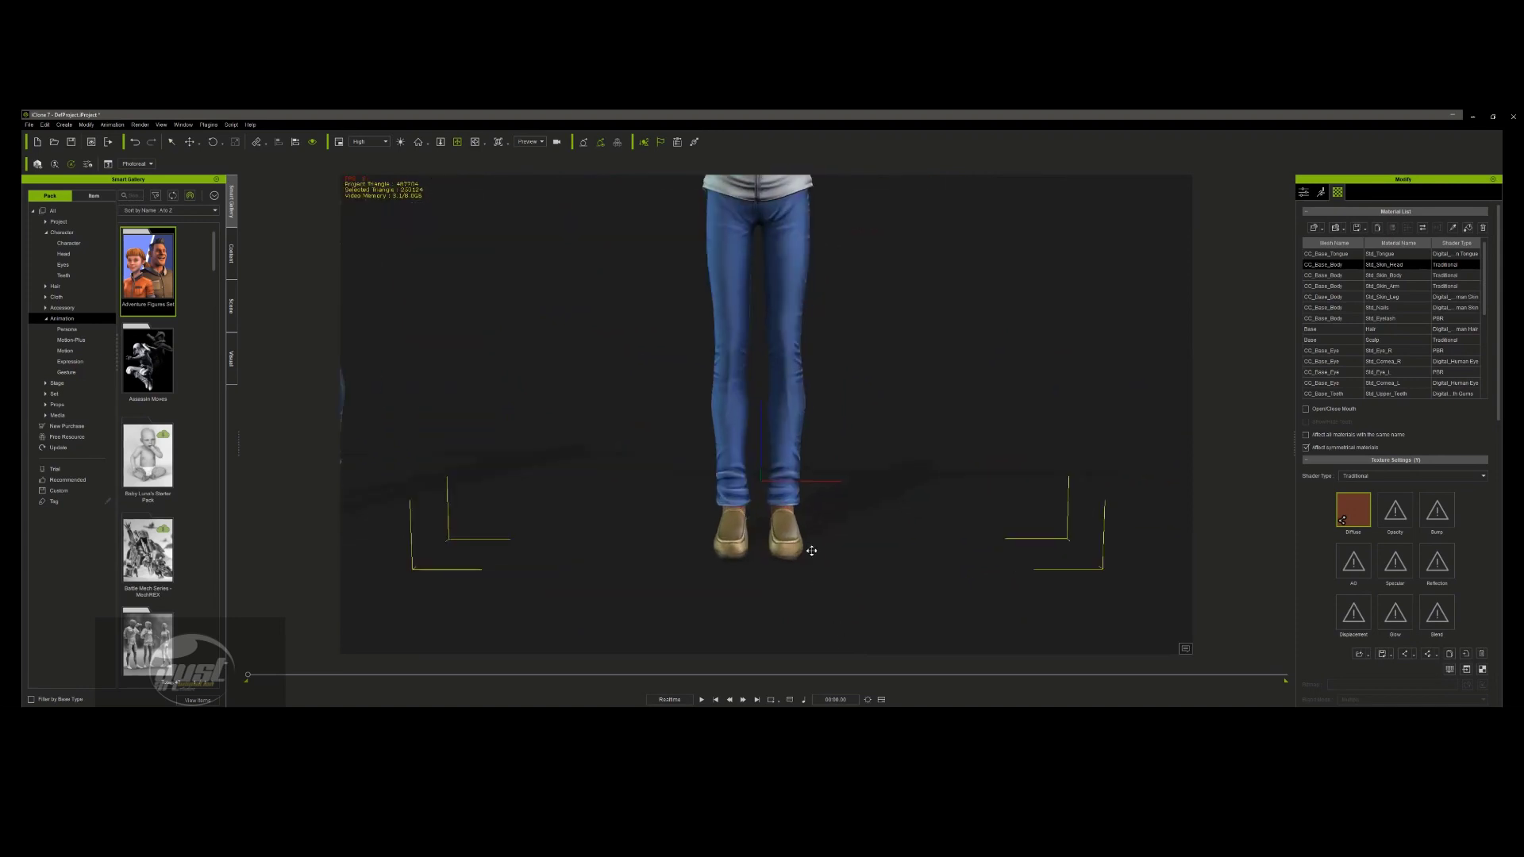
{"action": "scroll", "coordinate": [797, 484], "scroll_direction": "up", "scroll_amount": 2}
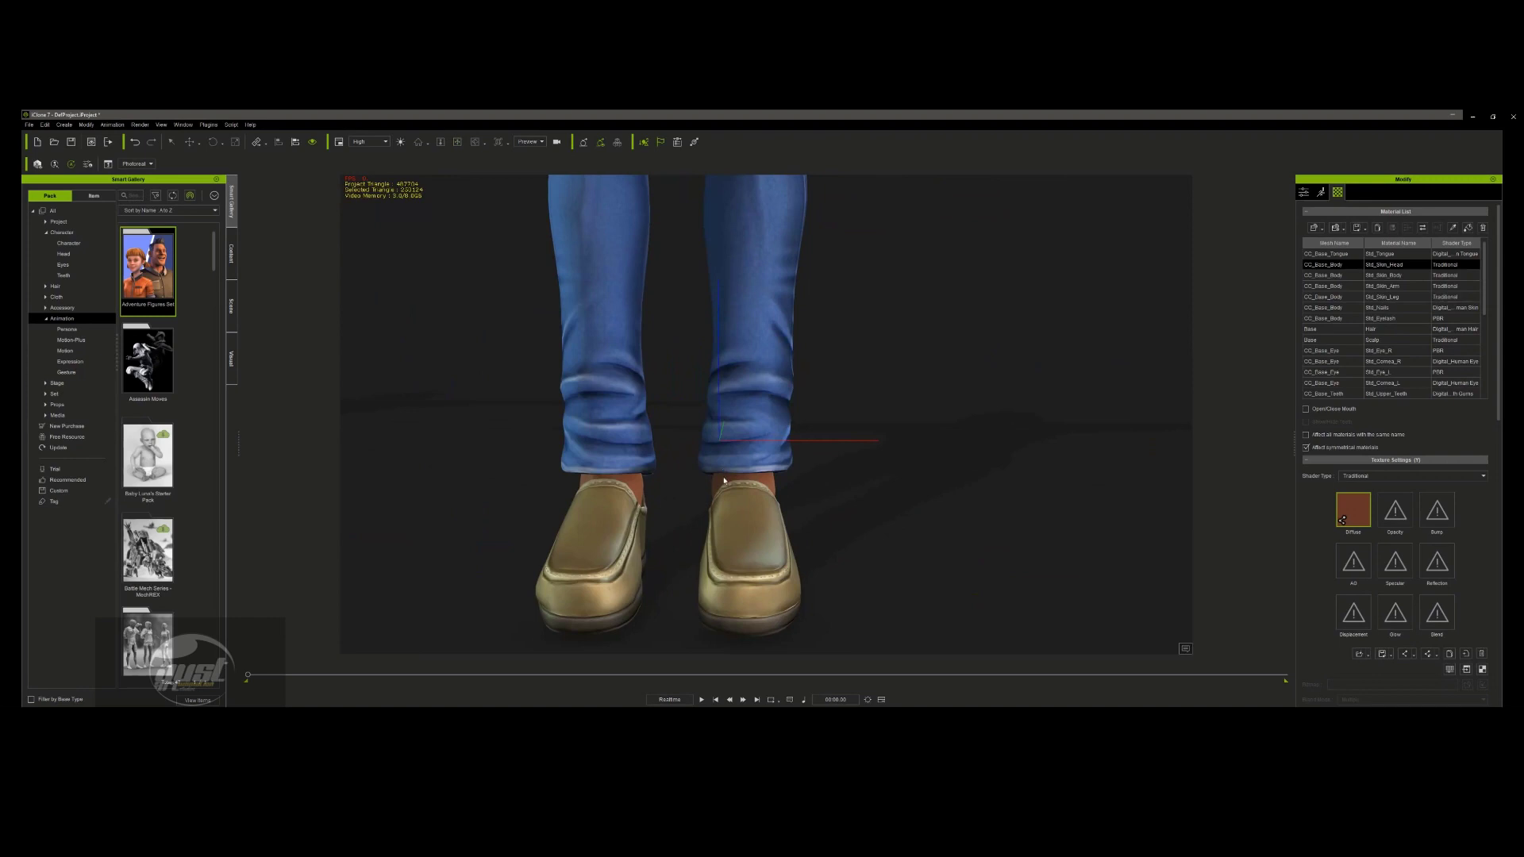
{"action": "left_click", "coordinate": [457, 141]}
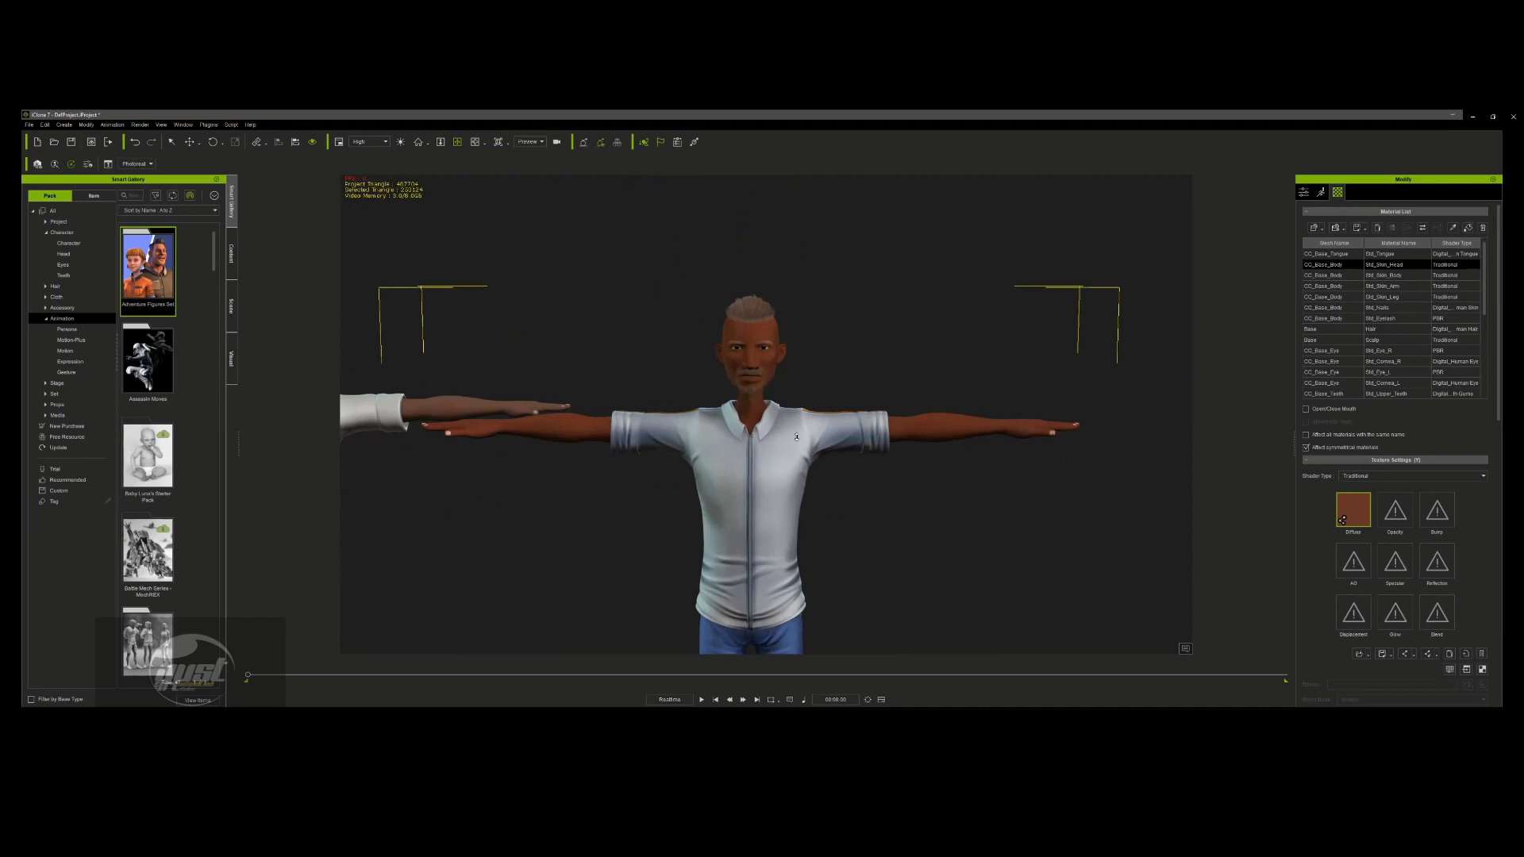
{"action": "scroll", "coordinate": [786, 461], "scroll_direction": "down", "scroll_amount": 5}
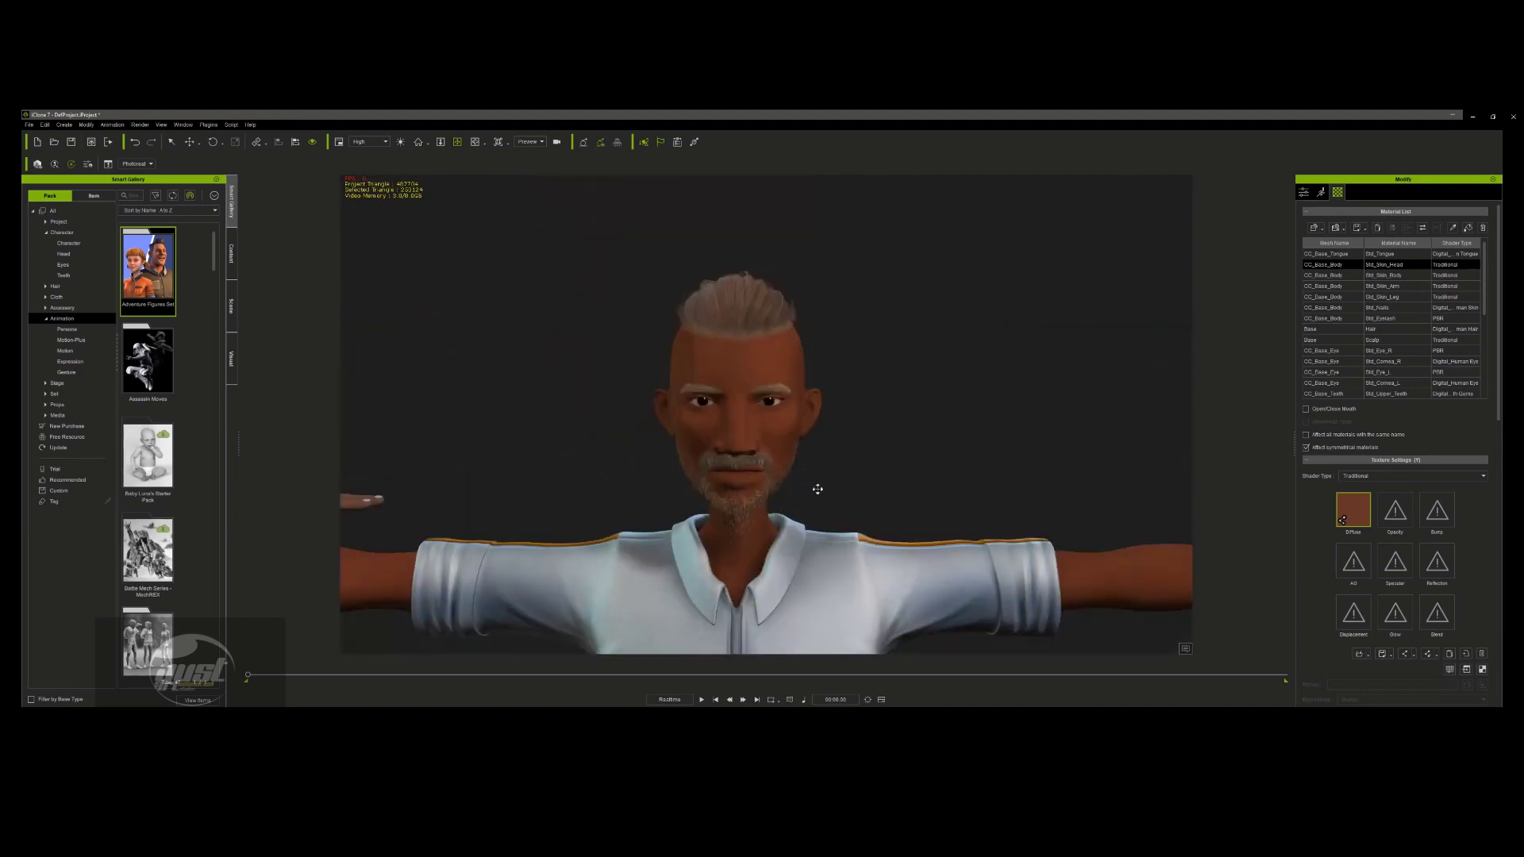
{"action": "right_click_drag", "start_coordinate": [802, 476], "coordinate": [771, 474]}
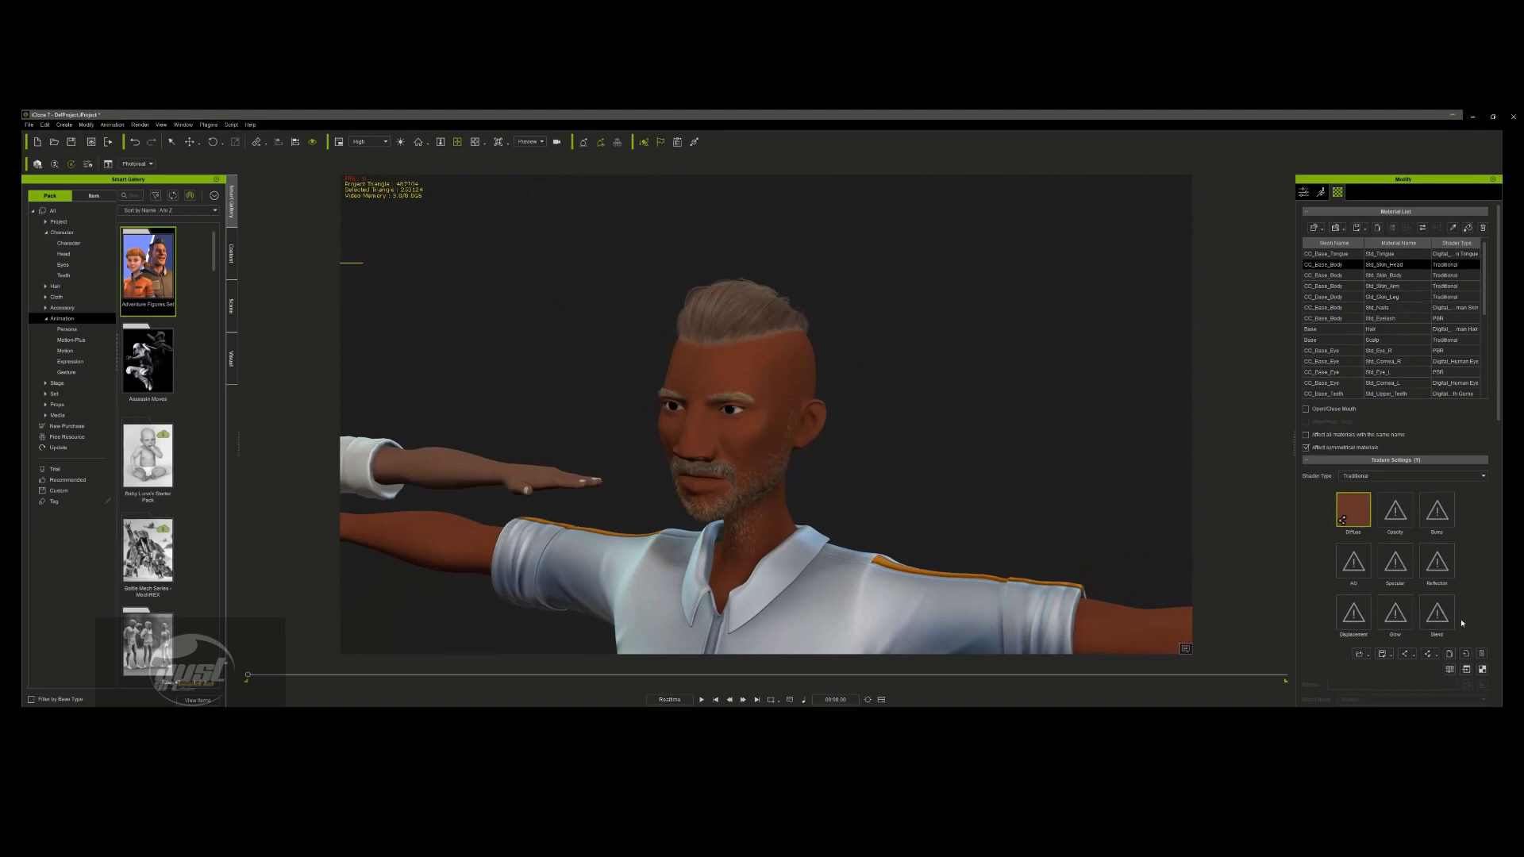
- Lower the saturation of the head skin's Diffuse texture and fine-tune its Cyan–Red balance for a more muted brown
{"action": "scroll", "coordinate": [1461, 623], "scroll_direction": "down", "scroll_amount": 2}
{"action": "left_click", "coordinate": [1449, 577]}
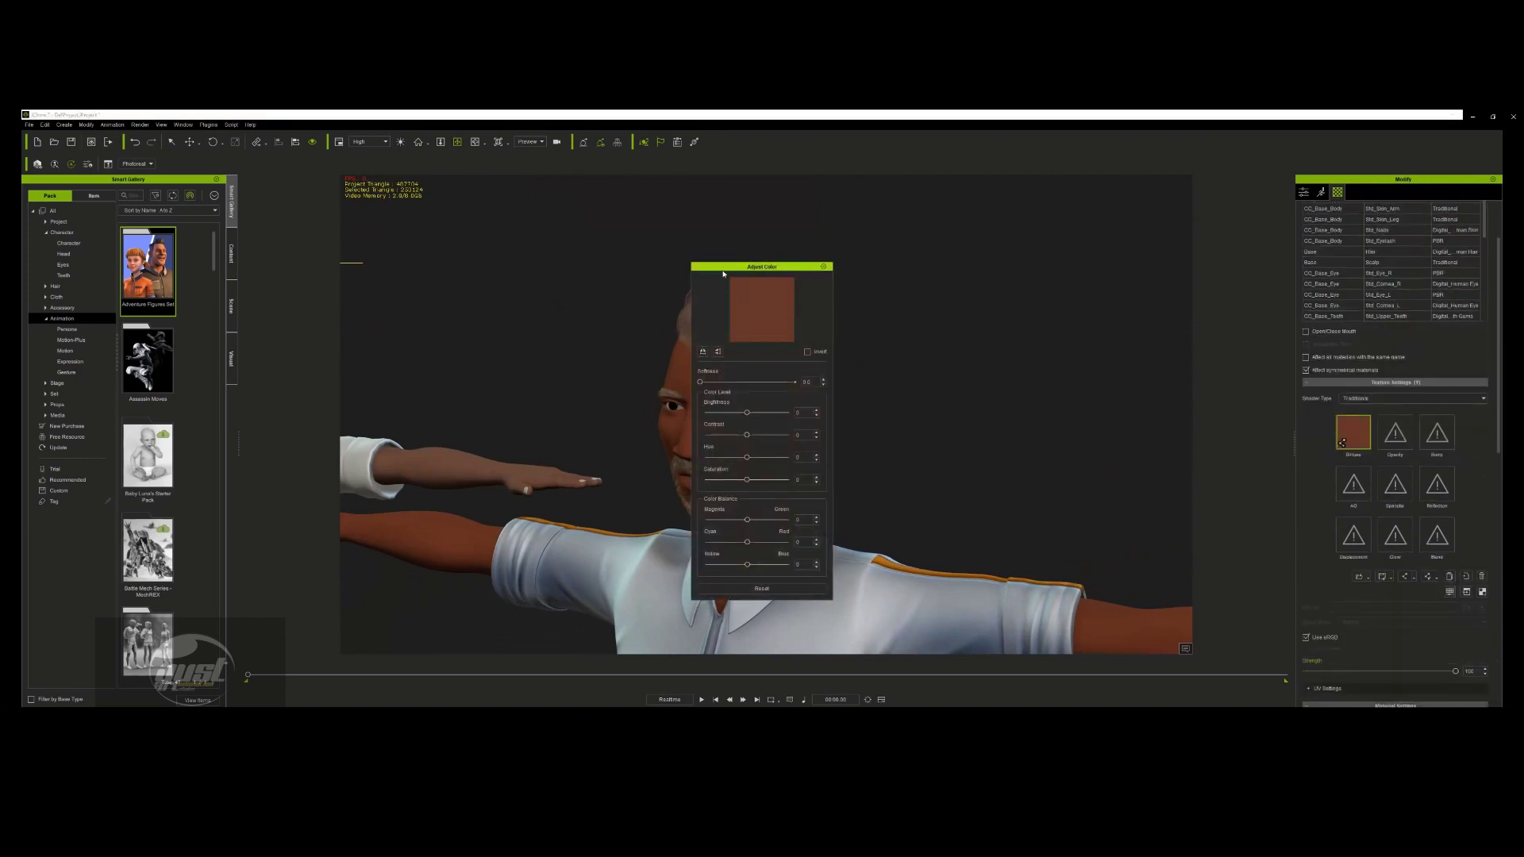
{"action": "left_click_drag", "start_coordinate": [723, 274], "coordinate": [928, 272]}
{"action": "left_click_drag", "start_coordinate": [952, 478], "coordinate": [948, 478]}
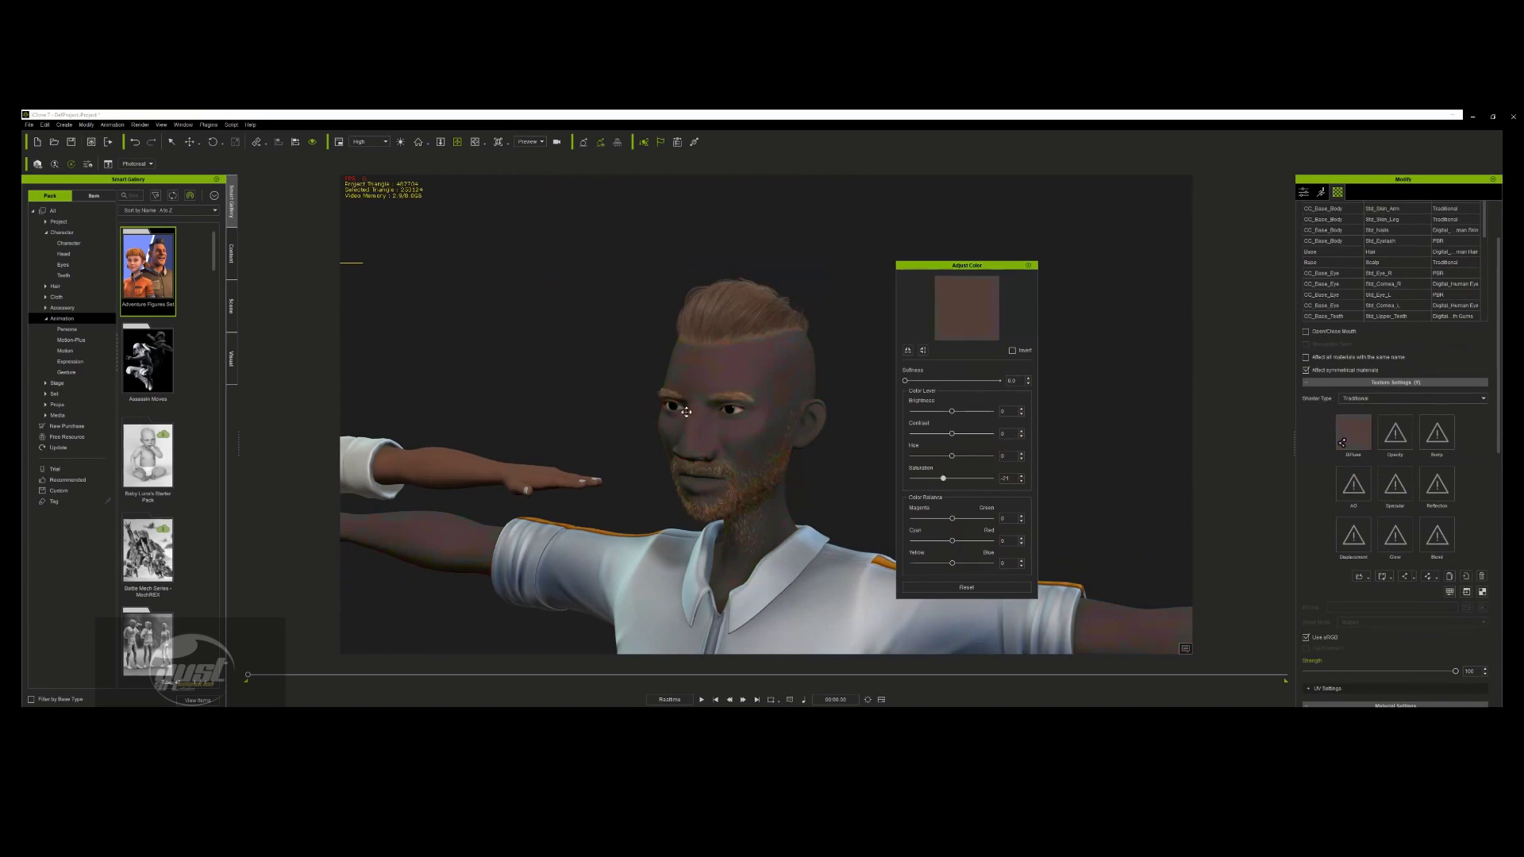
{"action": "scroll", "coordinate": [674, 406], "scroll_direction": "down", "scroll_amount": 5}
{"action": "right_click_drag", "start_coordinate": [664, 401], "coordinate": [757, 383]}
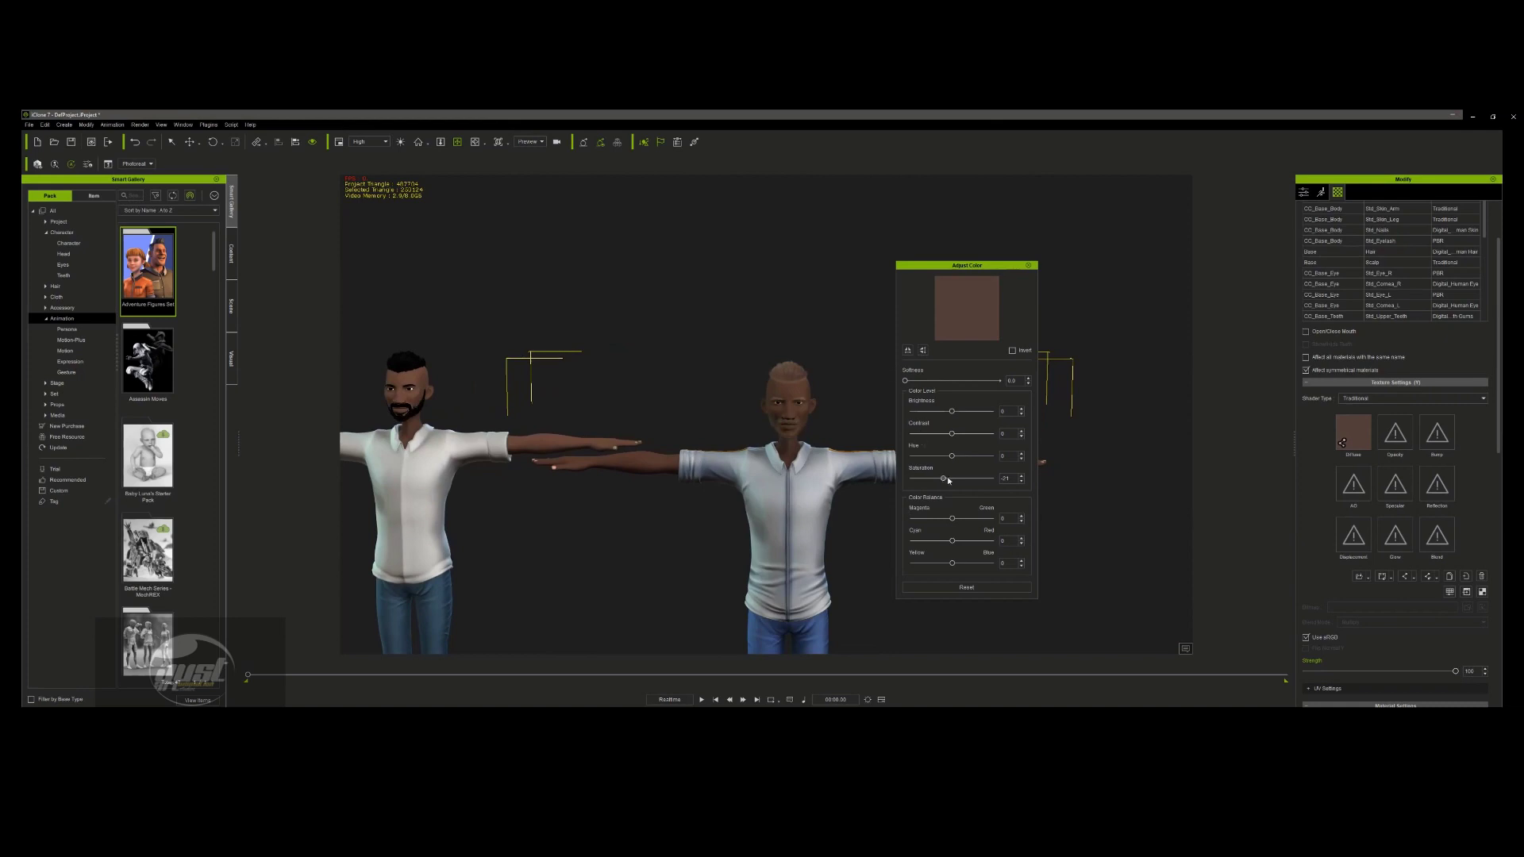
{"action": "left_click", "coordinate": [944, 478]}
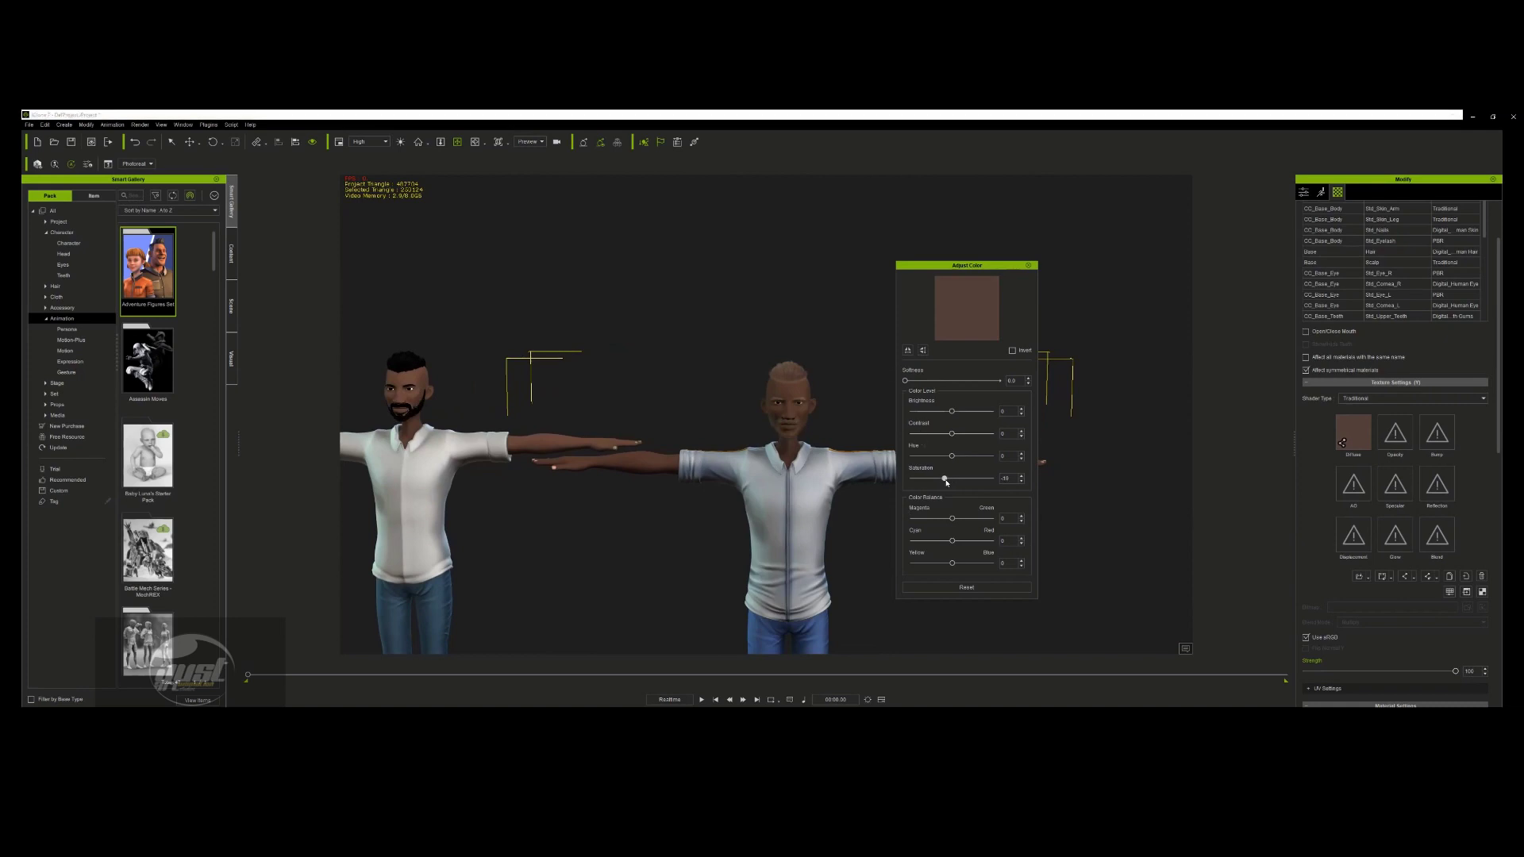
{"action": "left_click_drag", "start_coordinate": [943, 479], "coordinate": [945, 478]}
{"action": "left_click_drag", "start_coordinate": [954, 543], "coordinate": [952, 543]}
- Compare the adjusted skin tone with the white-shirted avatar from several angles and examine the blue-shirted avatar's hand up close
{"action": "scroll", "coordinate": [840, 453], "scroll_direction": "up", "scroll_amount": 5}
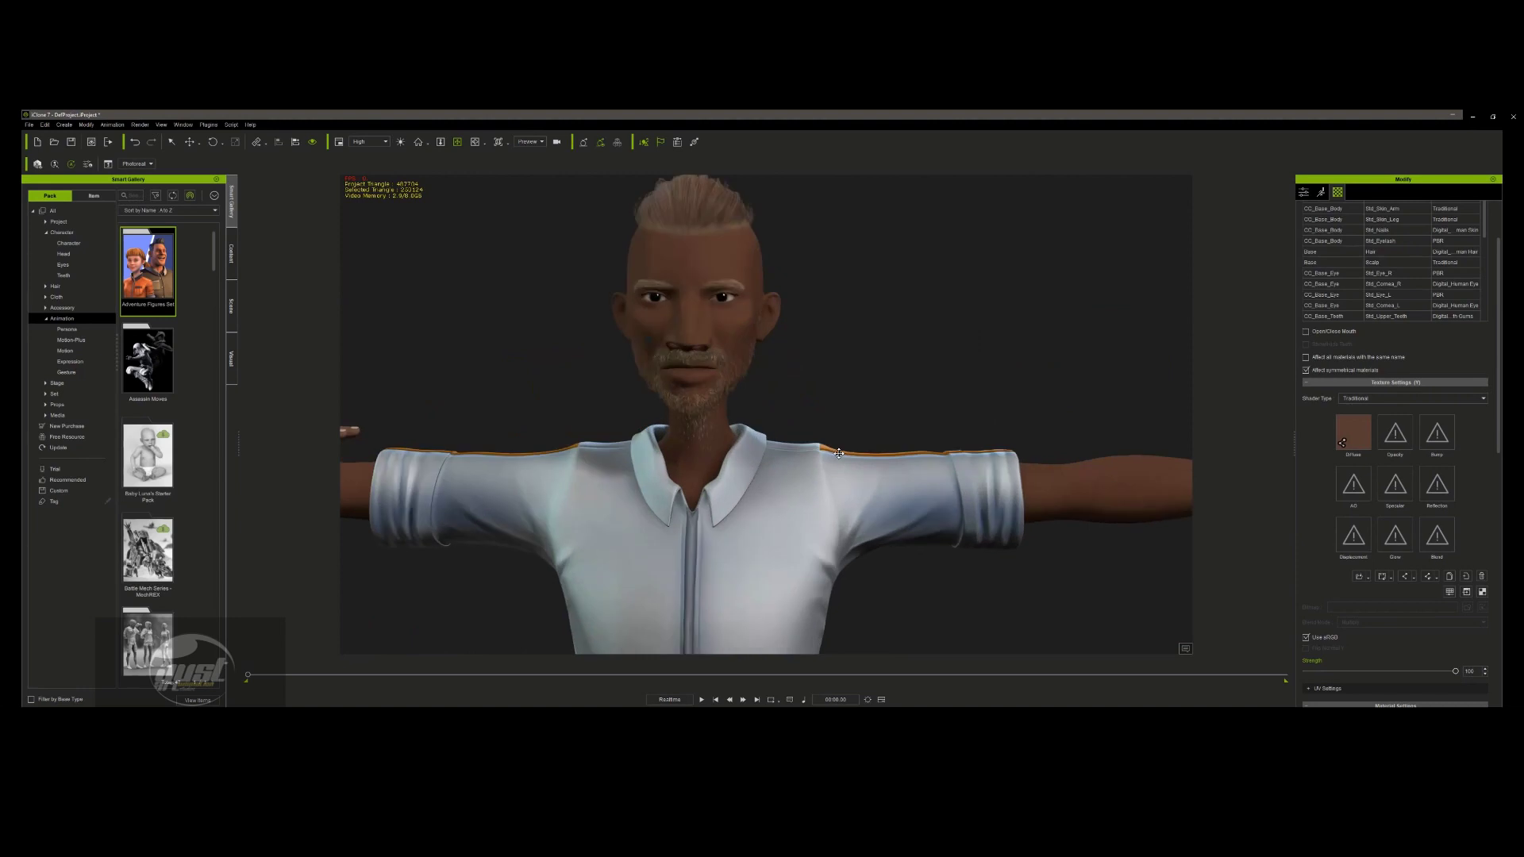
{"action": "scroll", "coordinate": [989, 503], "scroll_direction": "down", "scroll_amount": 6}
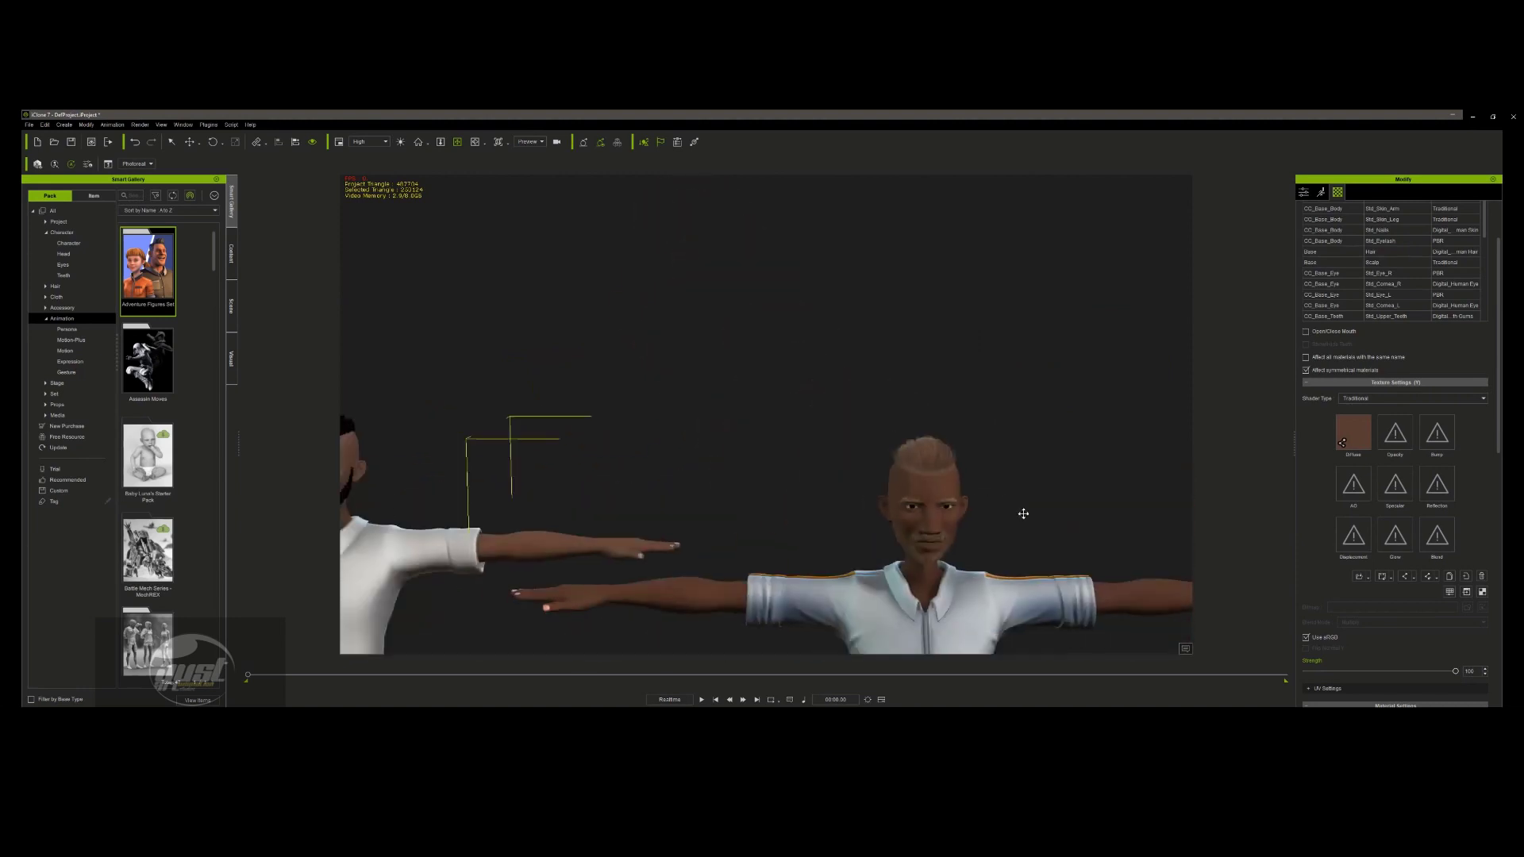
{"action": "scroll", "coordinate": [1023, 513], "scroll_direction": "down", "scroll_amount": 3}
{"action": "mouse_move", "coordinate": [840, 484]}
{"action": "right_mouse_down"}
{"action": "mouse_move", "coordinate": [880, 480]}
{"action": "mouse_move", "coordinate": [842, 492]}
{"action": "right_mouse_up"}
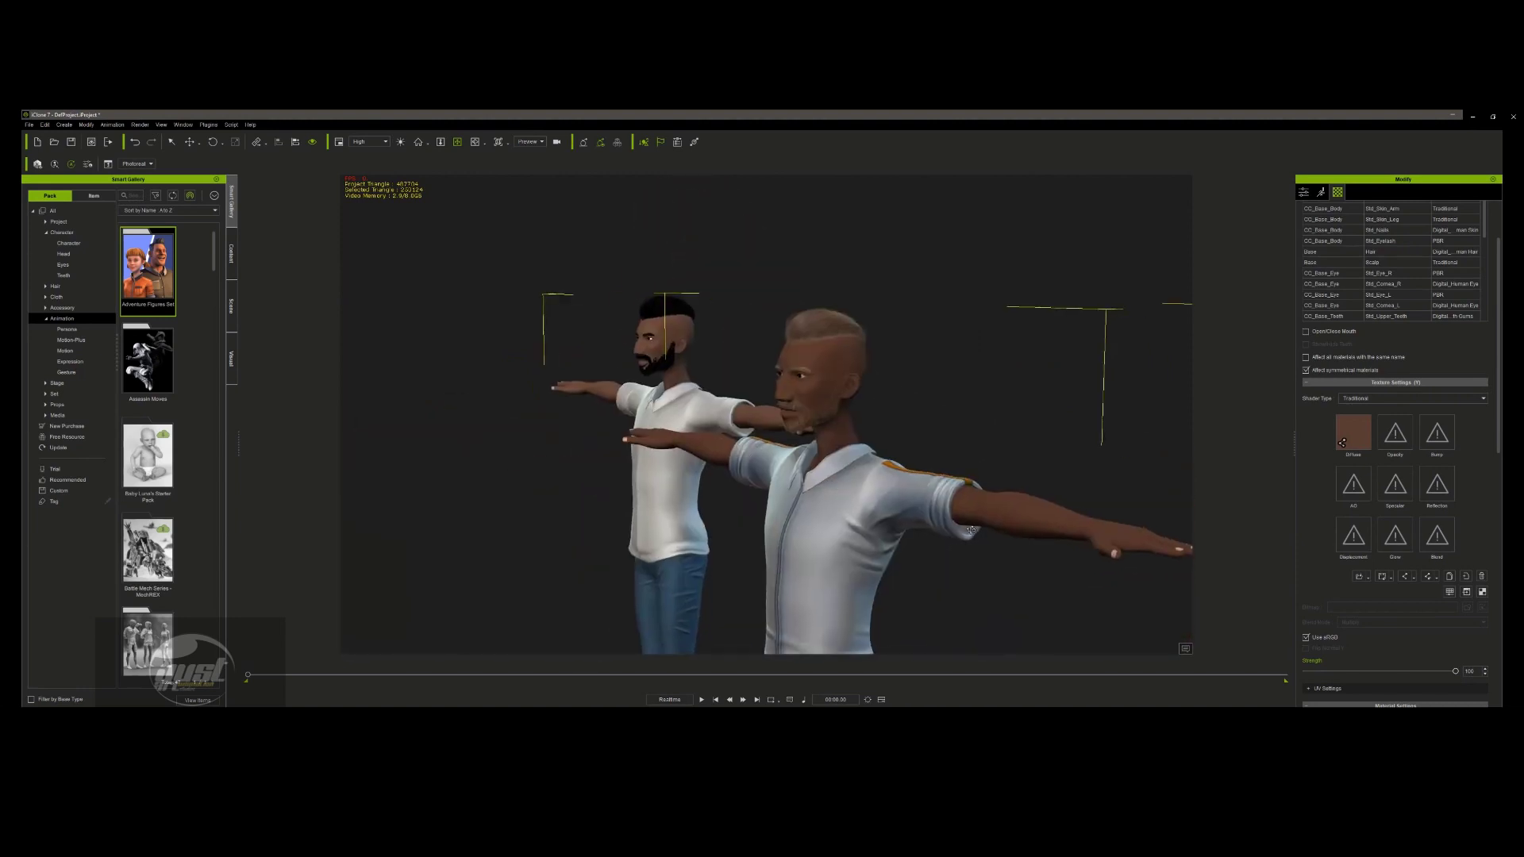
{"action": "right_click_drag", "start_coordinate": [970, 530], "coordinate": [1078, 550]}
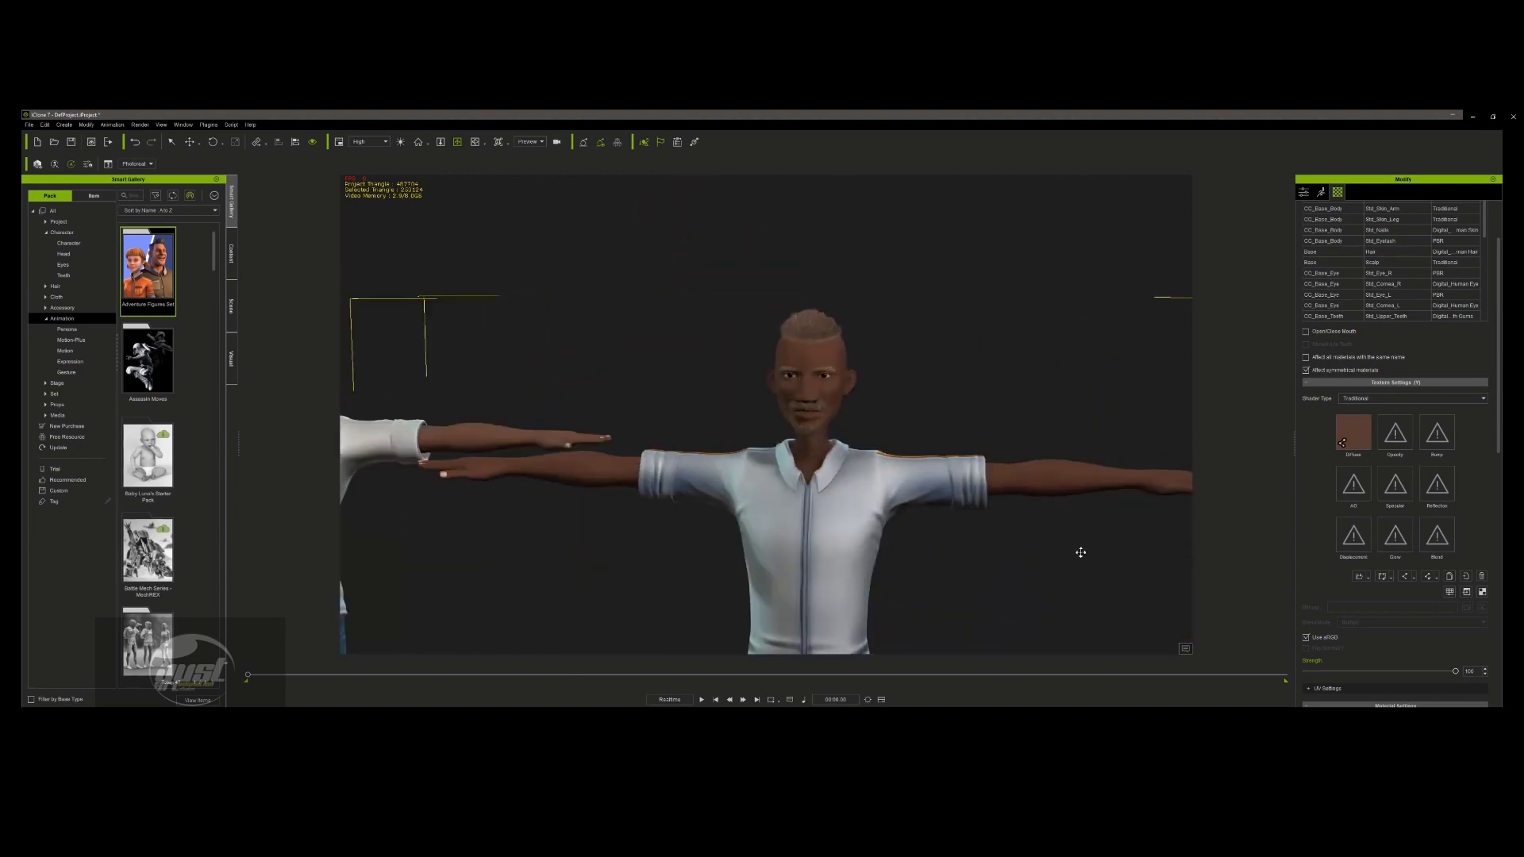
{"action": "scroll", "coordinate": [1027, 503], "scroll_direction": "up", "scroll_amount": 6}
{"action": "middle_click_drag", "start_coordinate": [1082, 646], "coordinate": [740, 630]}
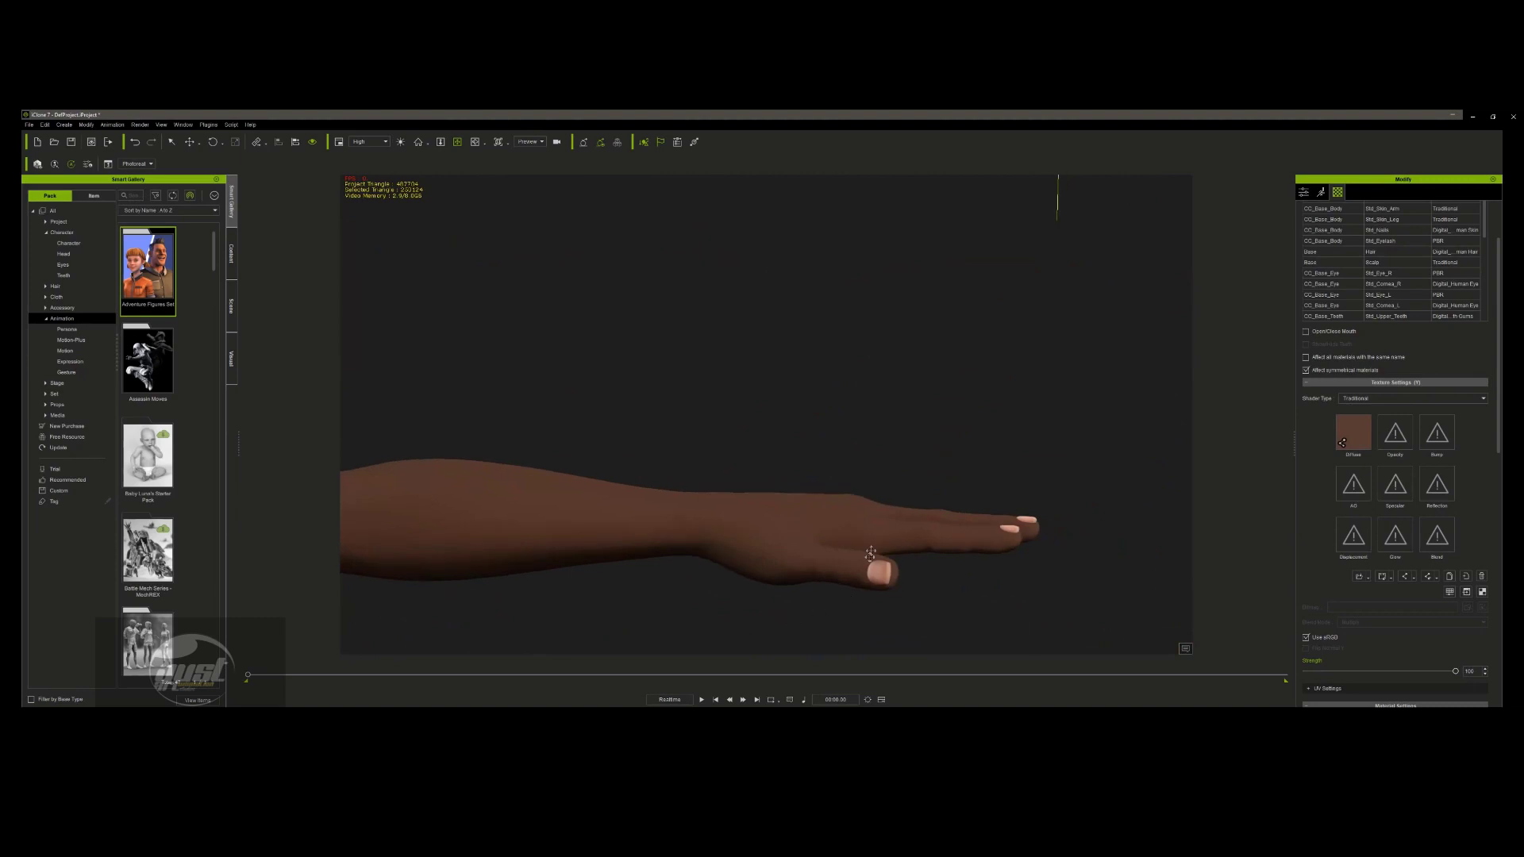
{"action": "scroll", "coordinate": [857, 544], "scroll_direction": "up", "scroll_amount": 4}
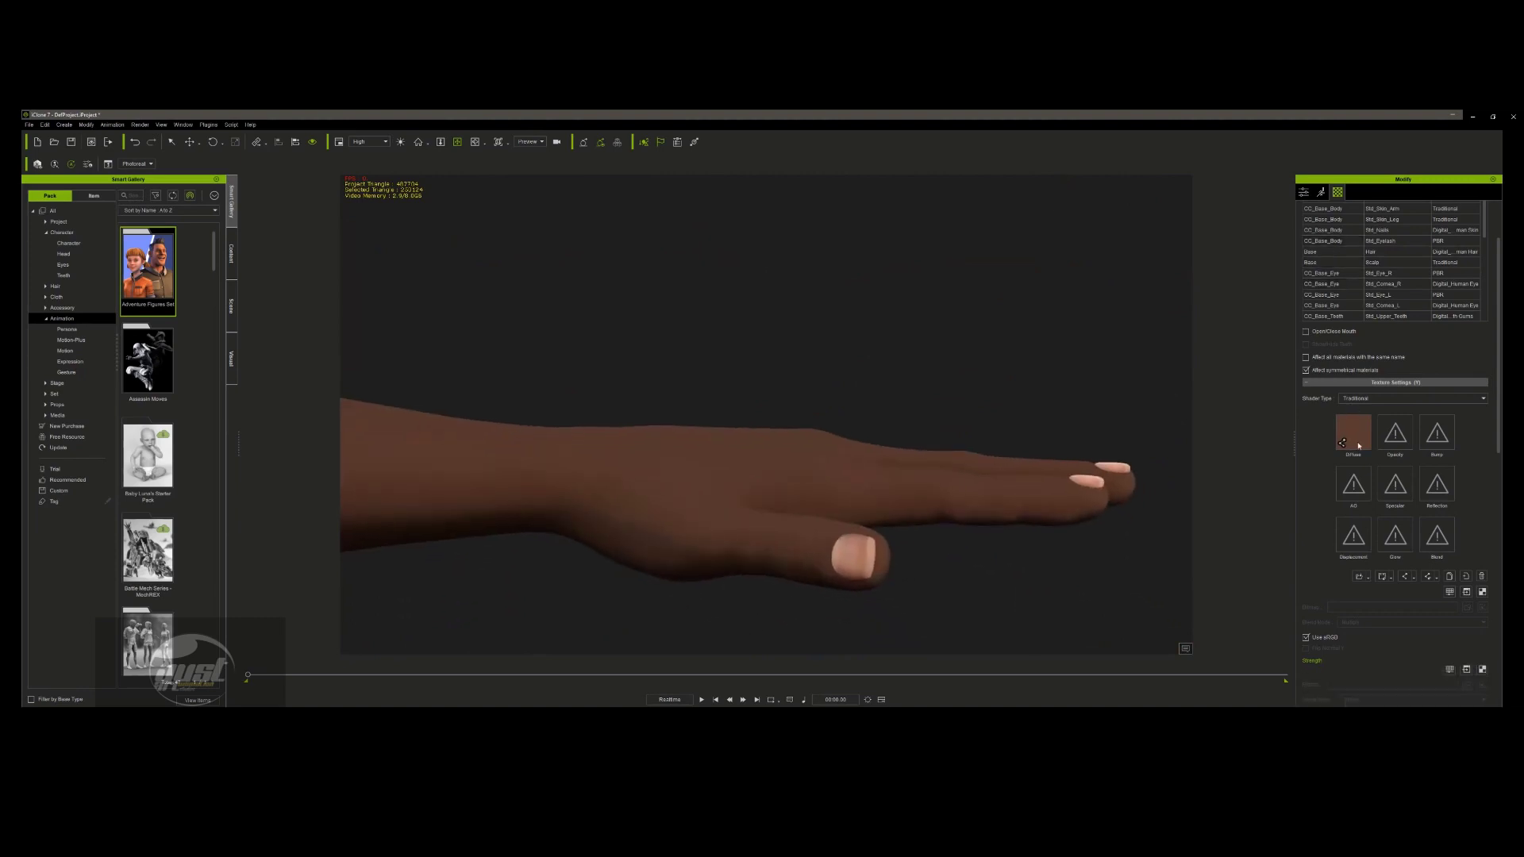
- Pick the nails material on the thumb, change its shader type to Traditional and remove its Bump and AO textures
{"action": "scroll", "coordinate": [1439, 233], "scroll_direction": "up", "scroll_amount": 2}
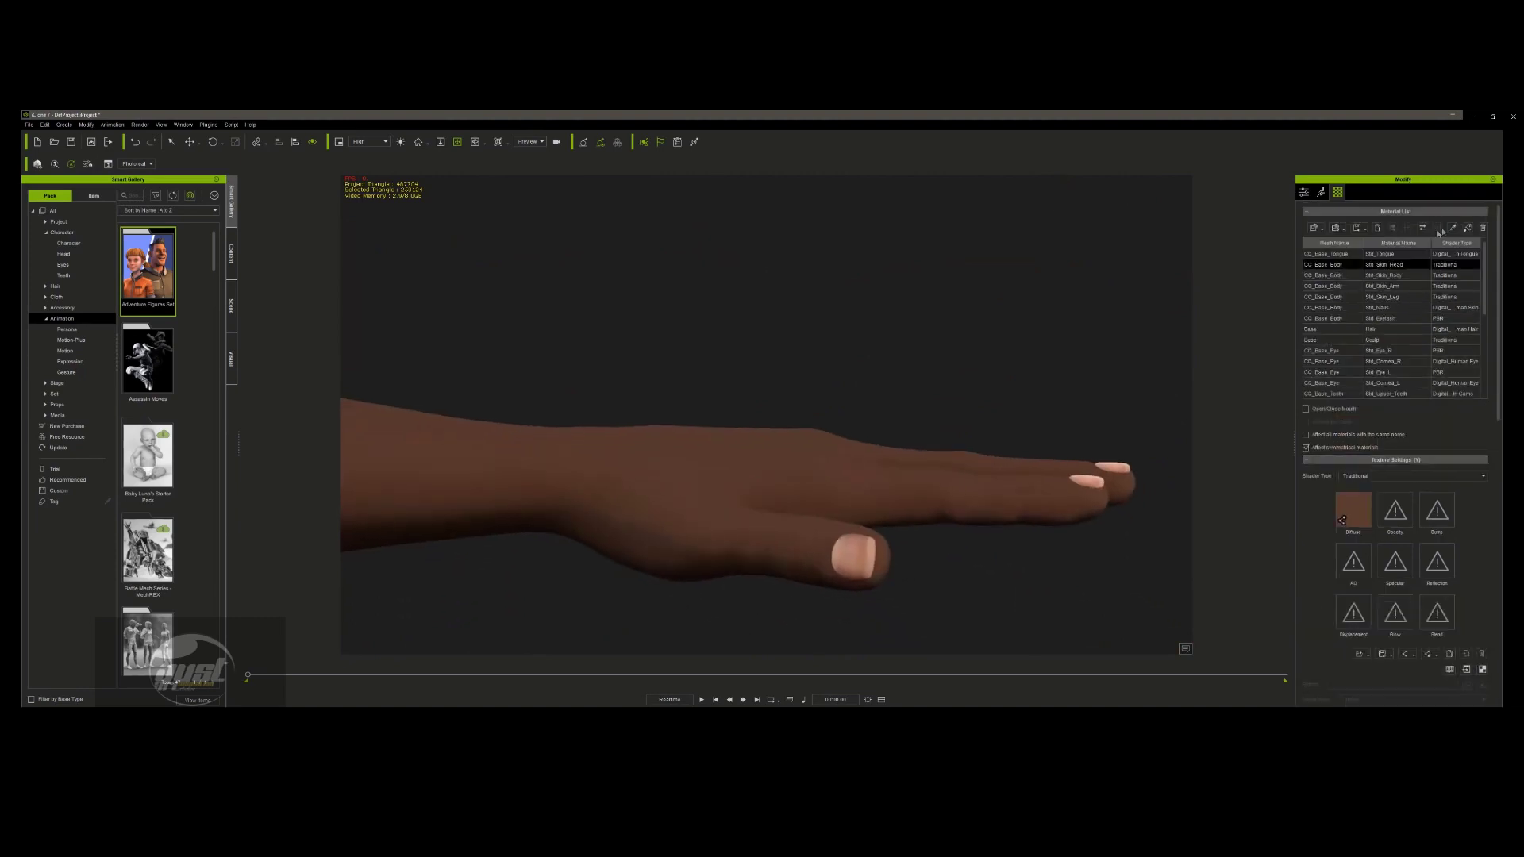
{"action": "left_click", "coordinate": [1453, 228]}
{"action": "left_click", "coordinate": [856, 543]}
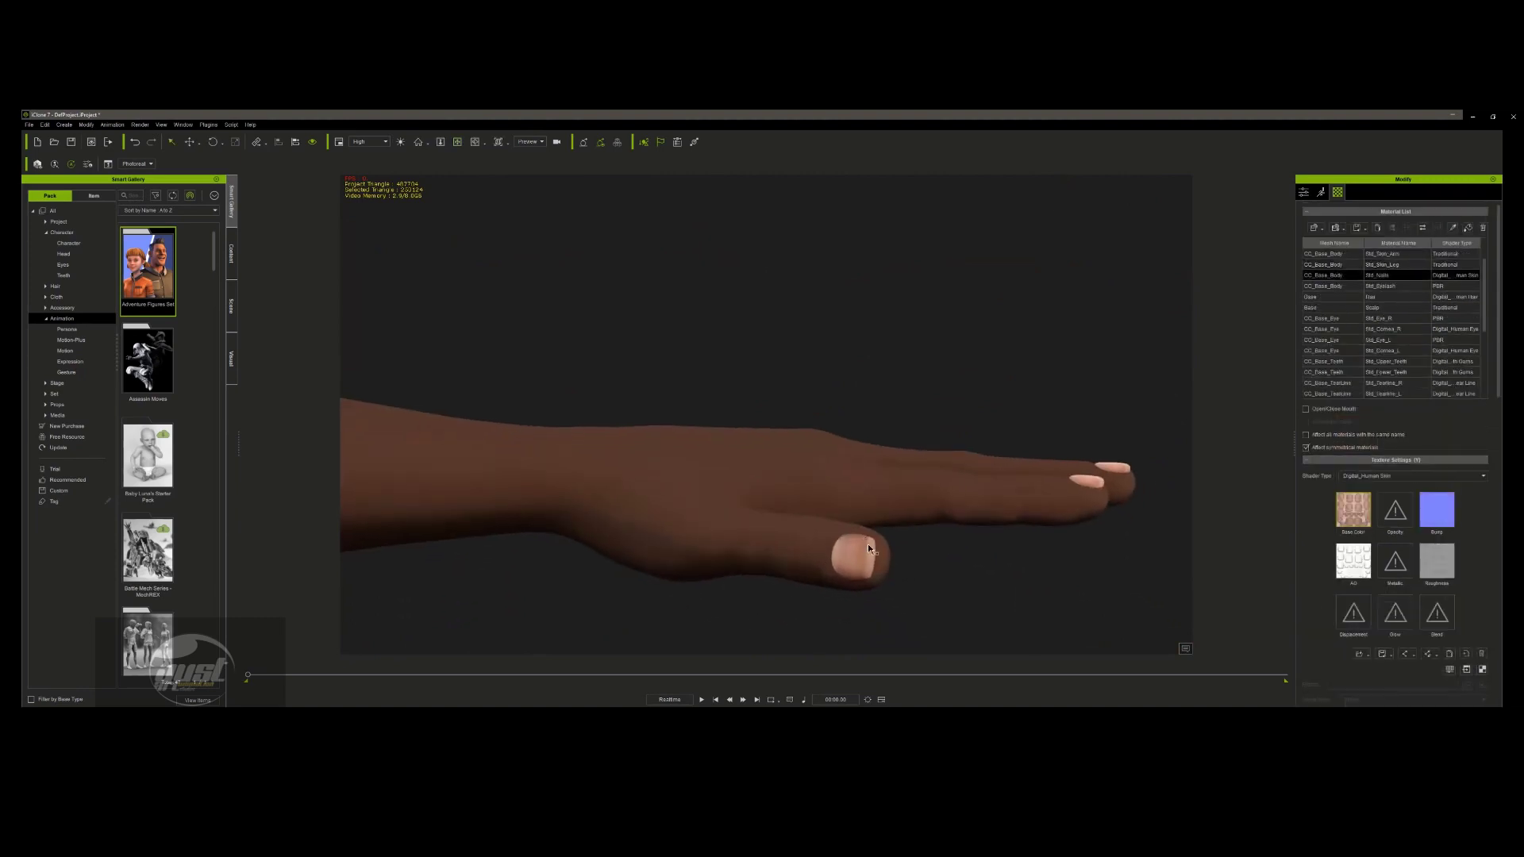
{"action": "left_click", "coordinate": [1345, 478]}
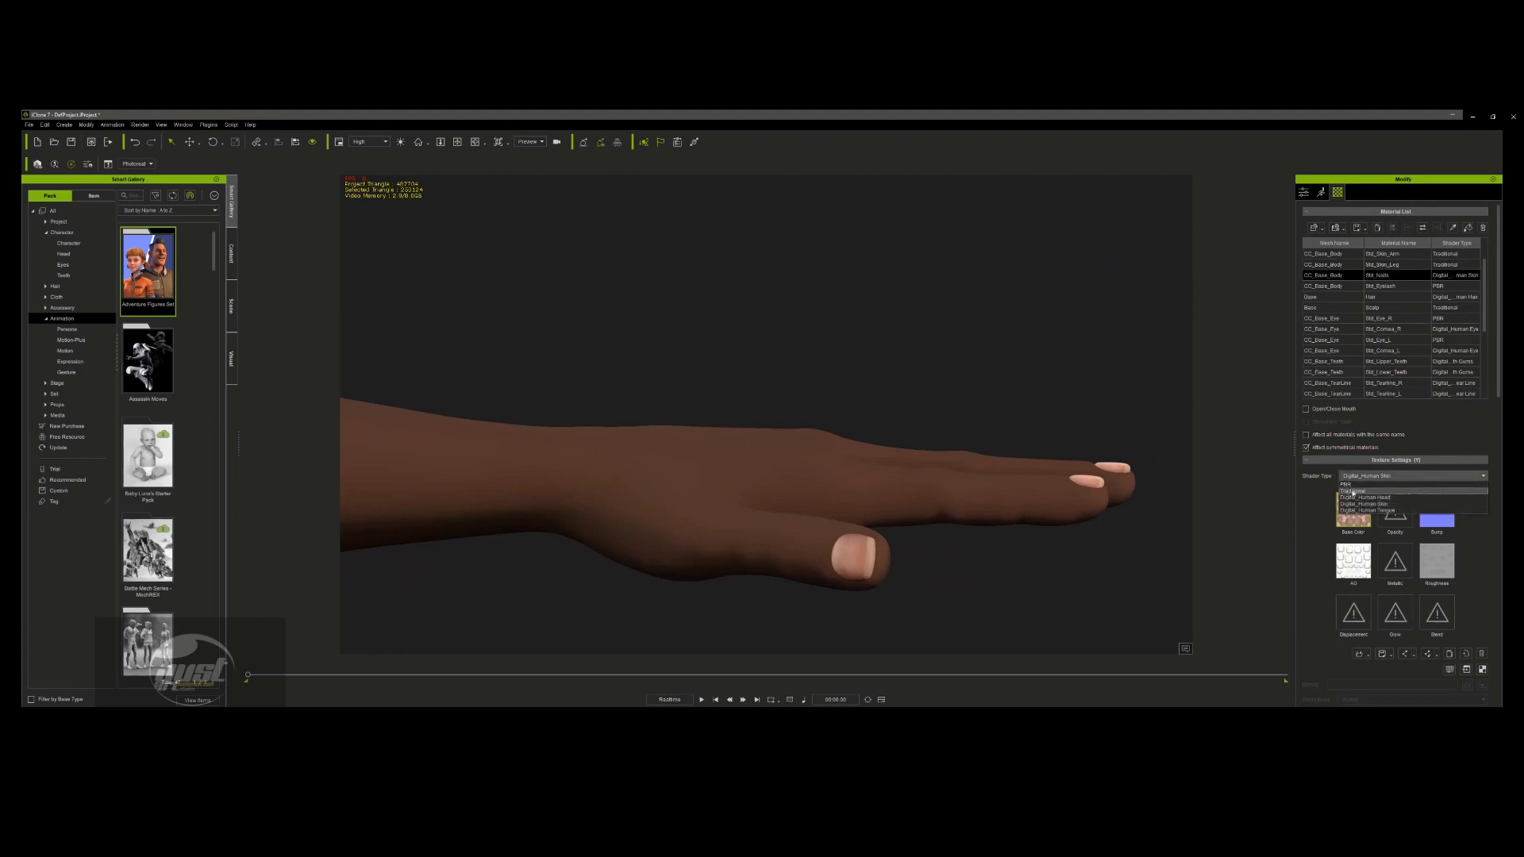
{"action": "left_click", "coordinate": [1359, 487]}
{"action": "scroll", "coordinate": [1376, 605], "scroll_direction": "down", "scroll_amount": 2}
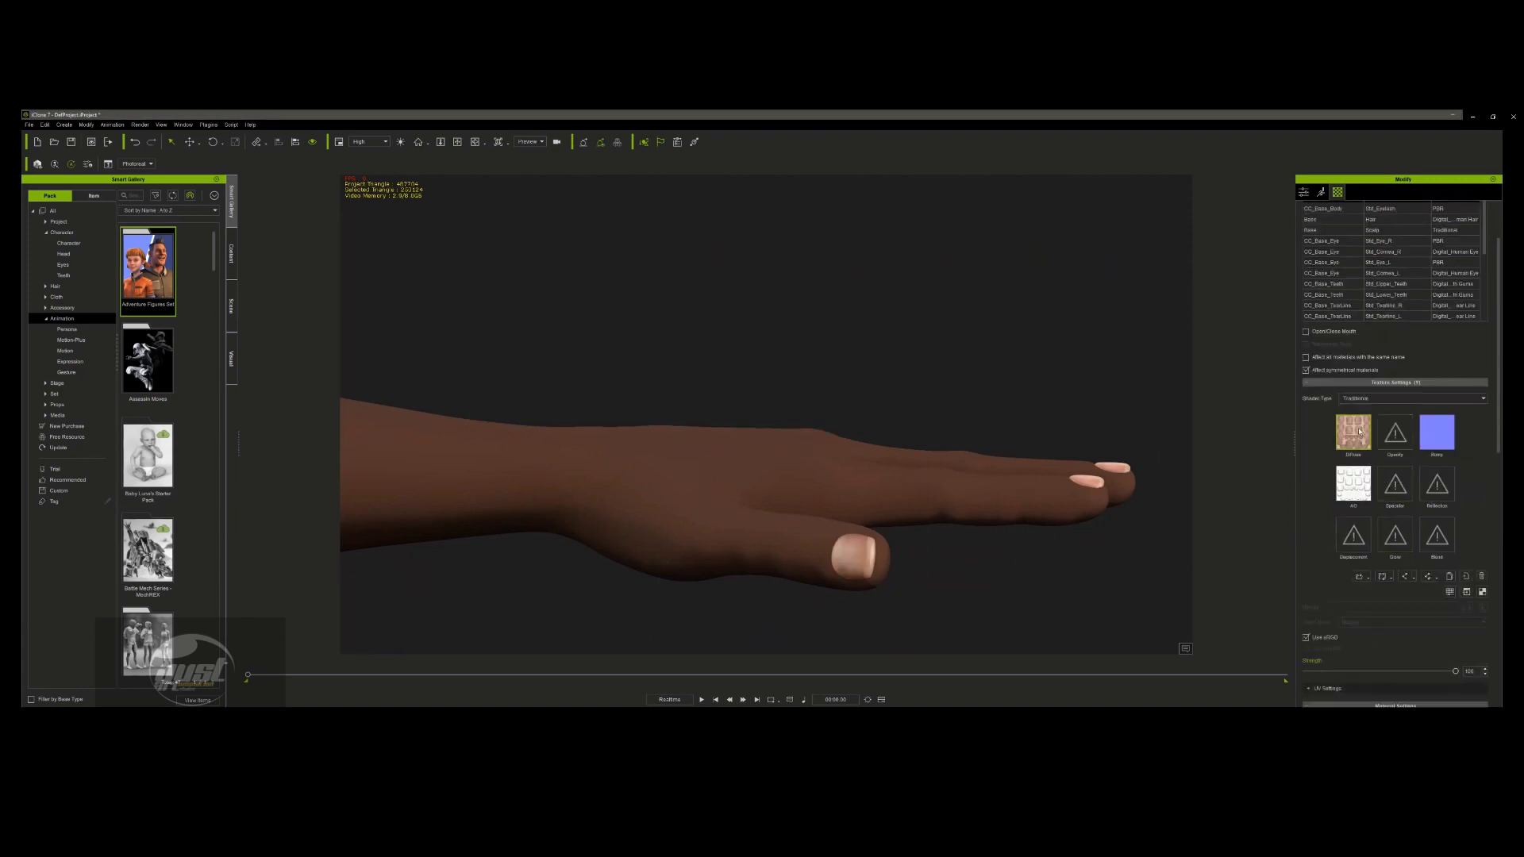
{"action": "left_click", "coordinate": [1481, 577]}
{"action": "left_click", "coordinate": [1353, 483]}
{"action": "scroll", "coordinate": [1455, 566], "scroll_direction": "down", "scroll_amount": 3}
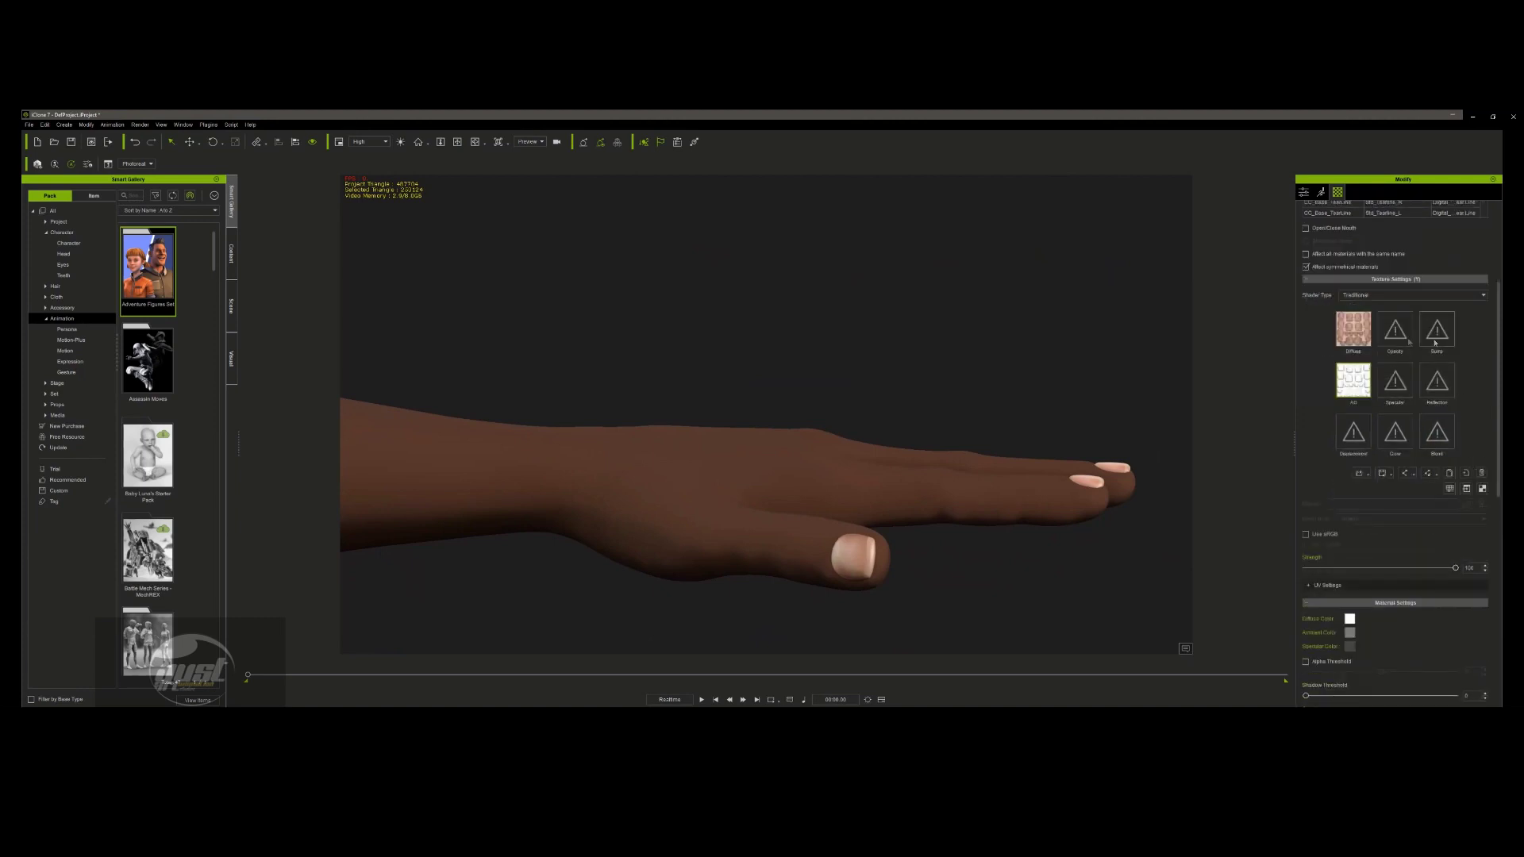
{"action": "left_click", "coordinate": [1481, 473]}
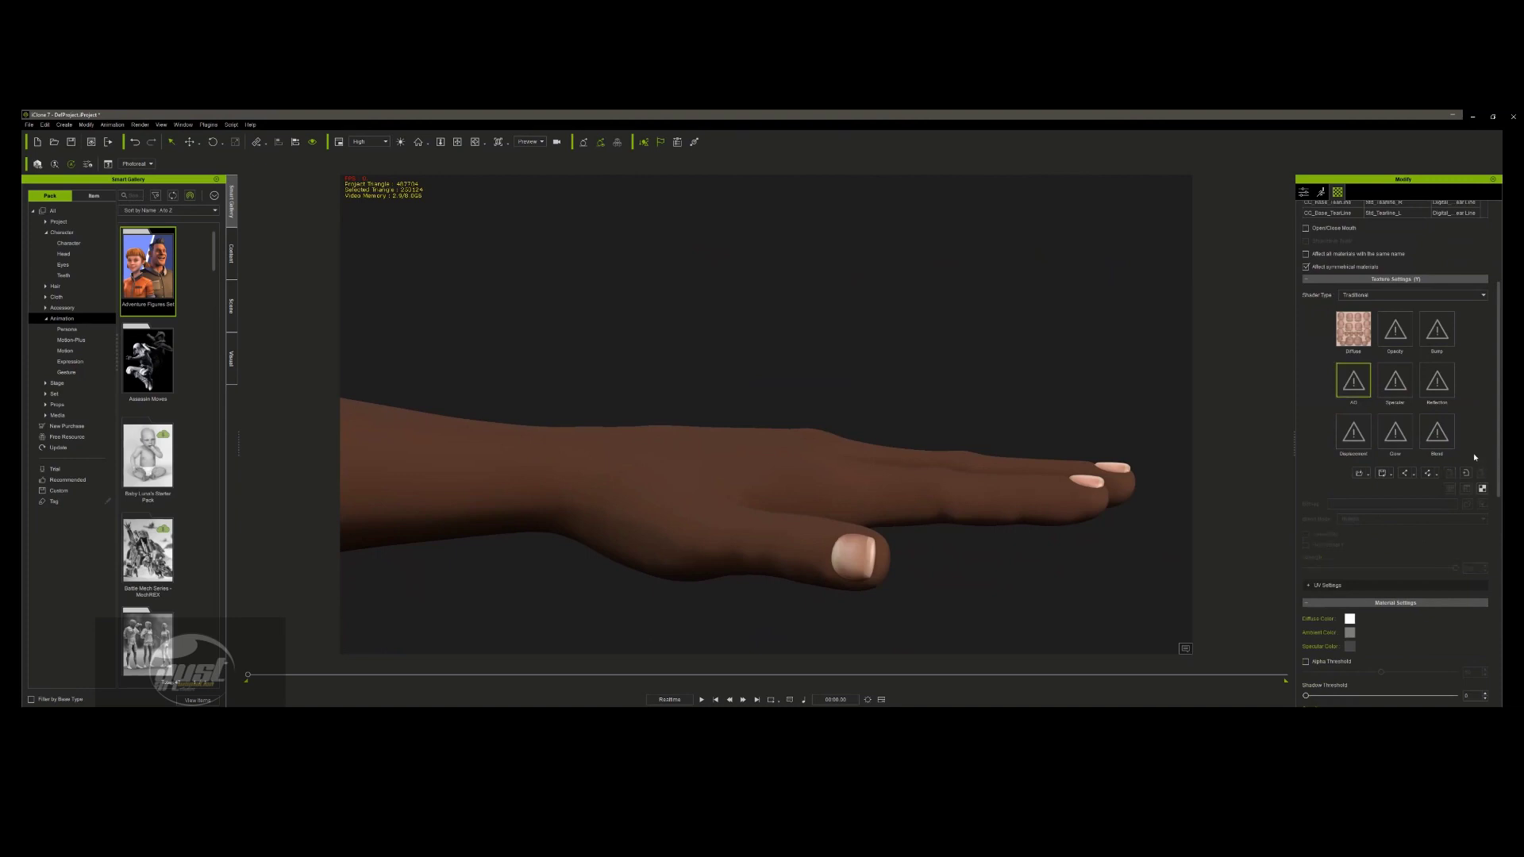
- Set the strength of the nails material's Diffuse texture to 0
{"action": "scroll", "coordinate": [1394, 577], "scroll_direction": "down", "scroll_amount": 1}
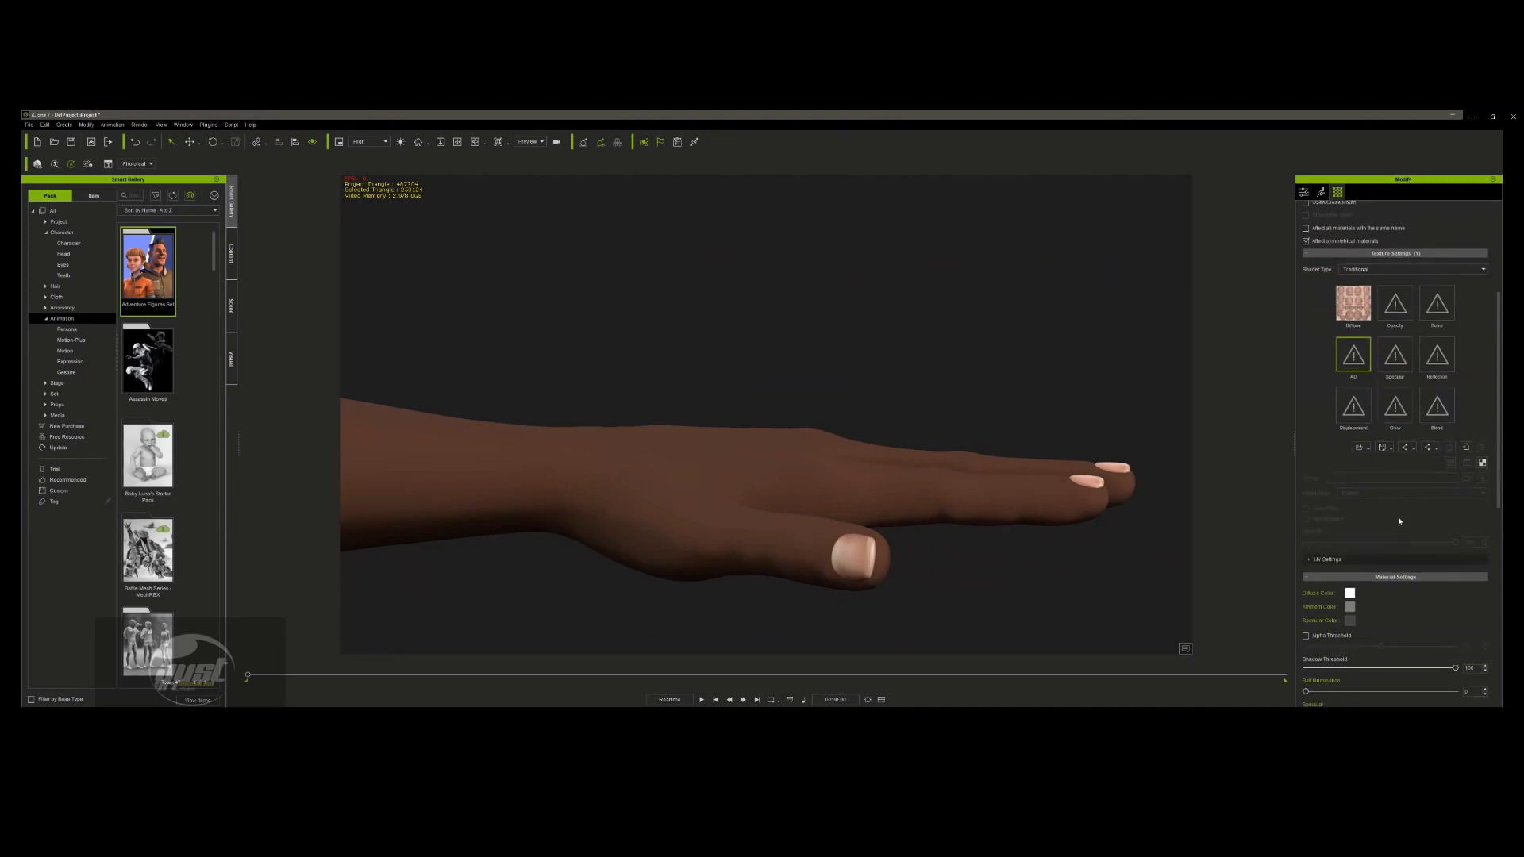
{"action": "scroll", "coordinate": [1388, 476], "scroll_direction": "down", "scroll_amount": 2}
{"action": "scroll", "coordinate": [1387, 473], "scroll_direction": "up", "scroll_amount": 1}
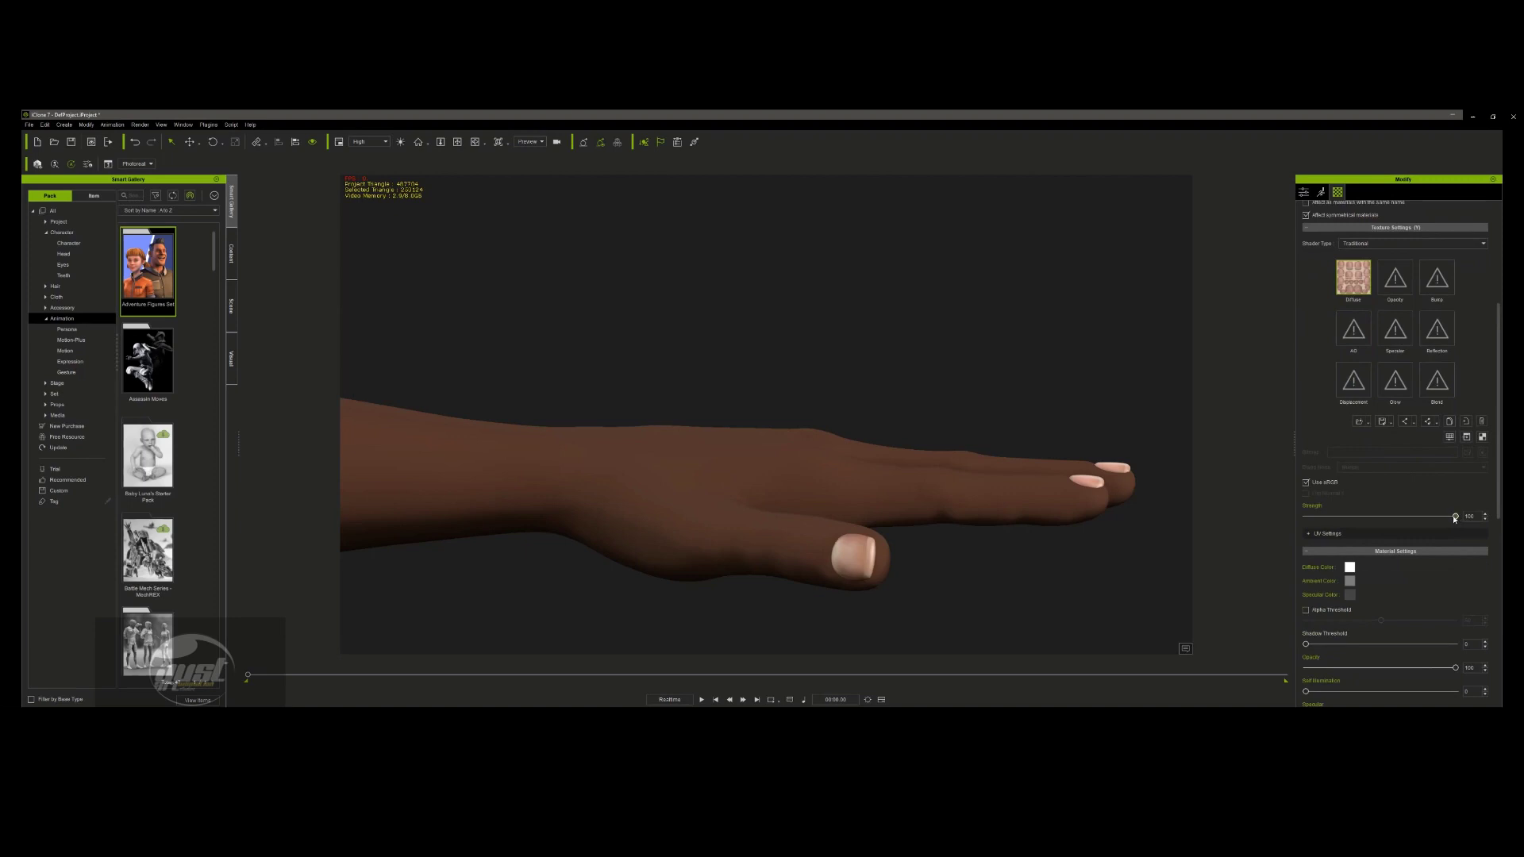
{"action": "left_click_drag", "start_coordinate": [1453, 517], "coordinate": [1248, 514]}
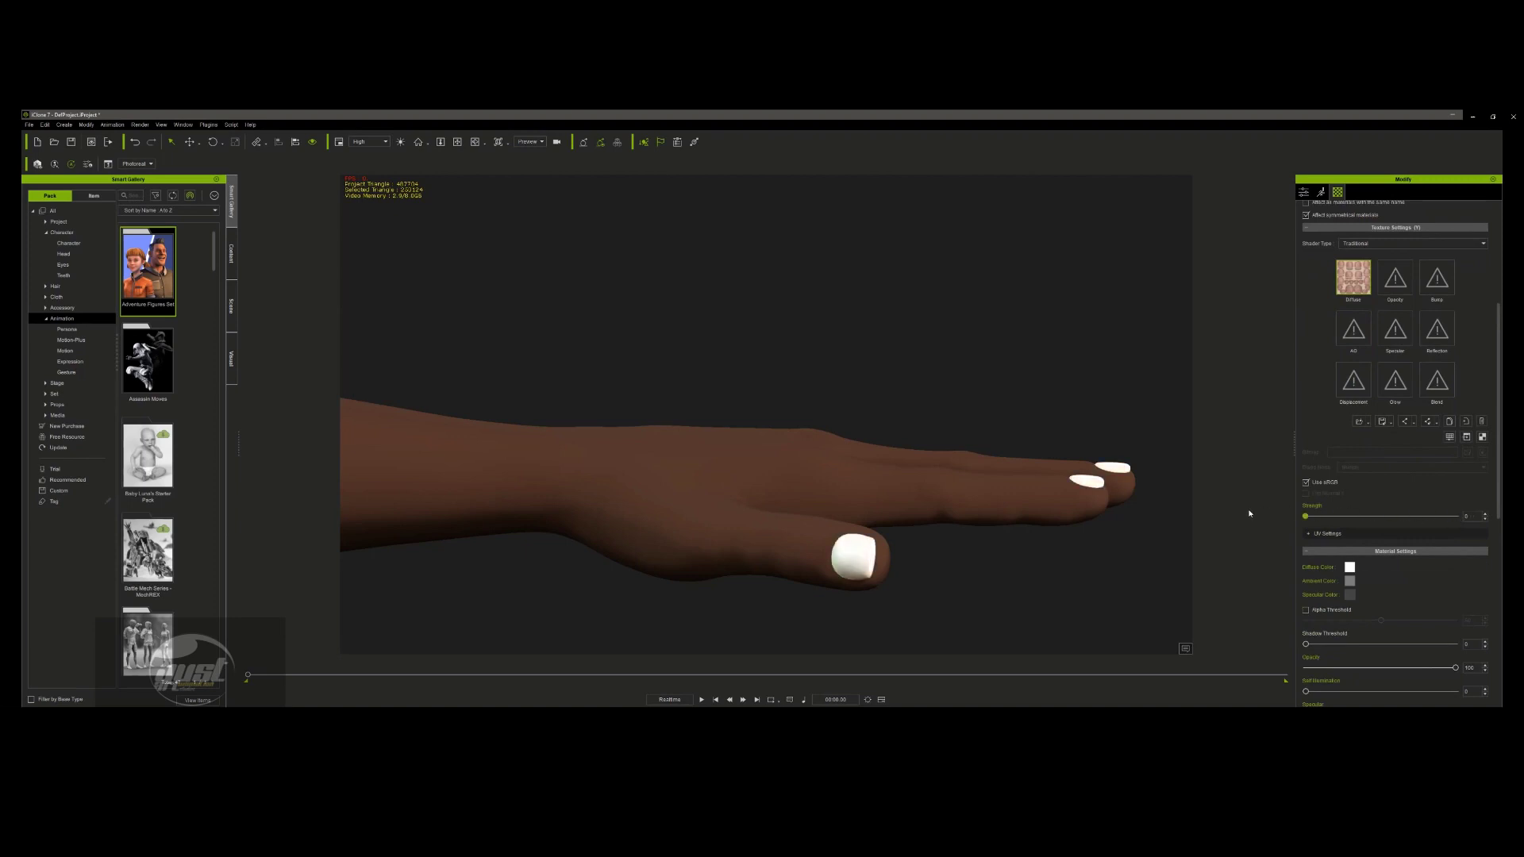
{"action": "scroll", "coordinate": [846, 273], "scroll_direction": "down", "scroll_amount": 5}
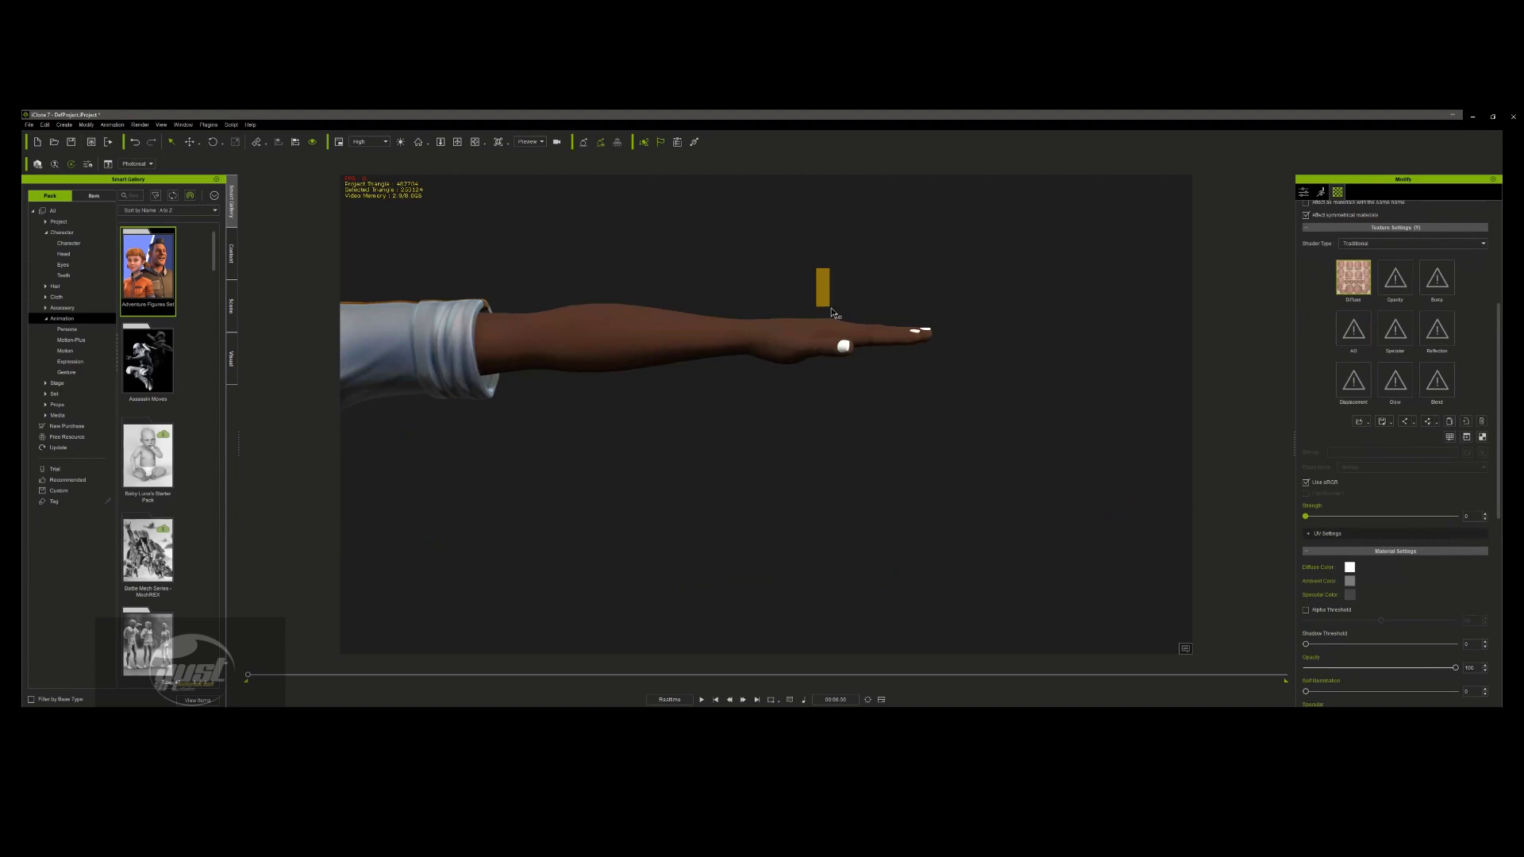
{"action": "left_click", "coordinate": [825, 290]}
{"action": "left_click", "coordinate": [457, 143]}
{"action": "left_click_drag", "start_coordinate": [945, 354], "coordinate": [826, 395]}
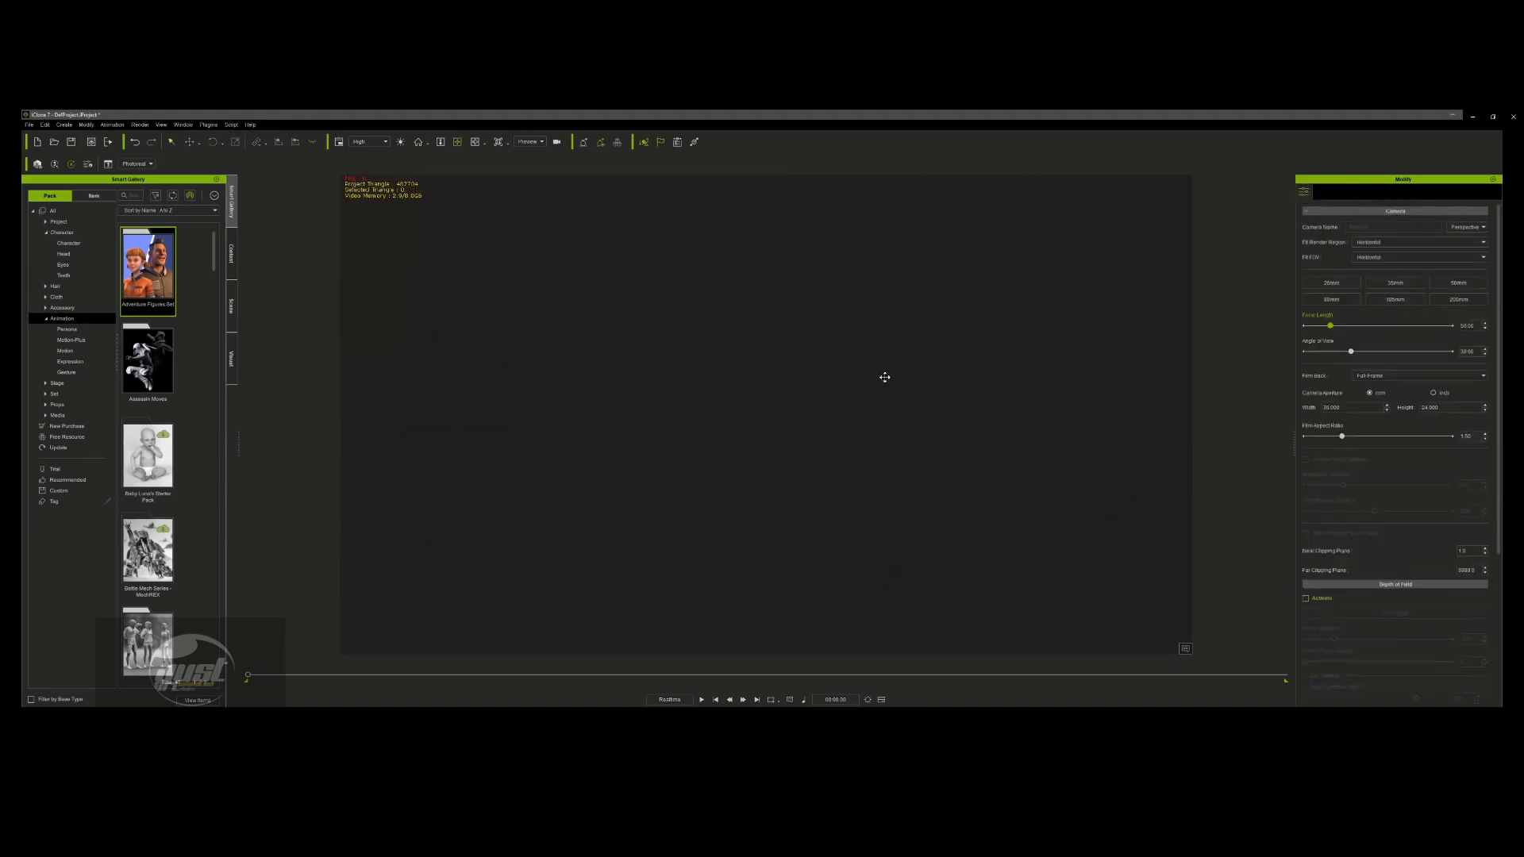
{"action": "scroll", "coordinate": [796, 394], "scroll_direction": "up", "scroll_amount": 5}
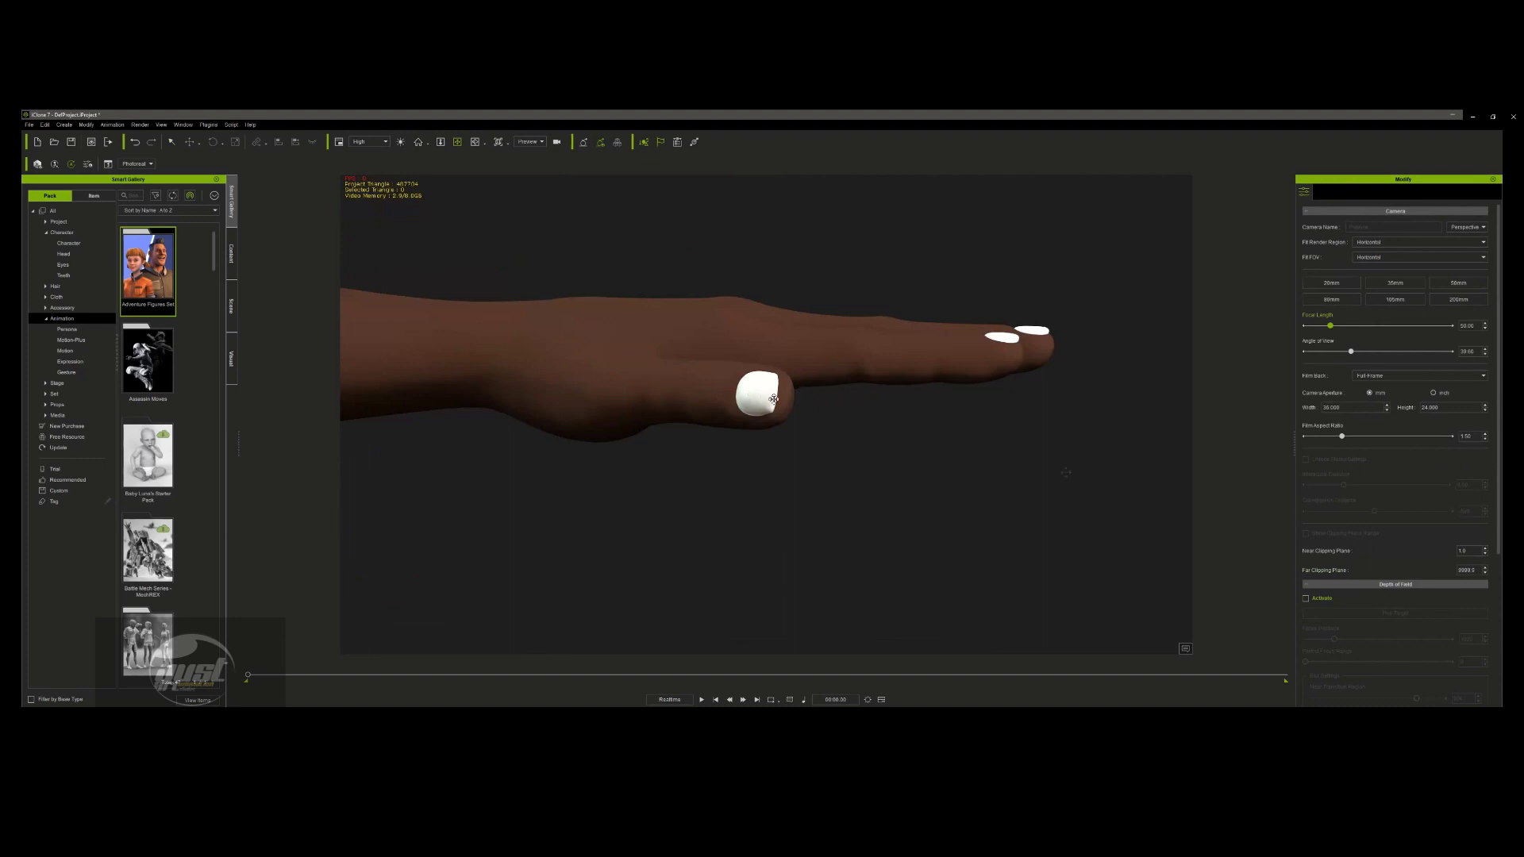
{"action": "scroll", "coordinate": [1468, 665], "scroll_direction": "down", "scroll_amount": 3}
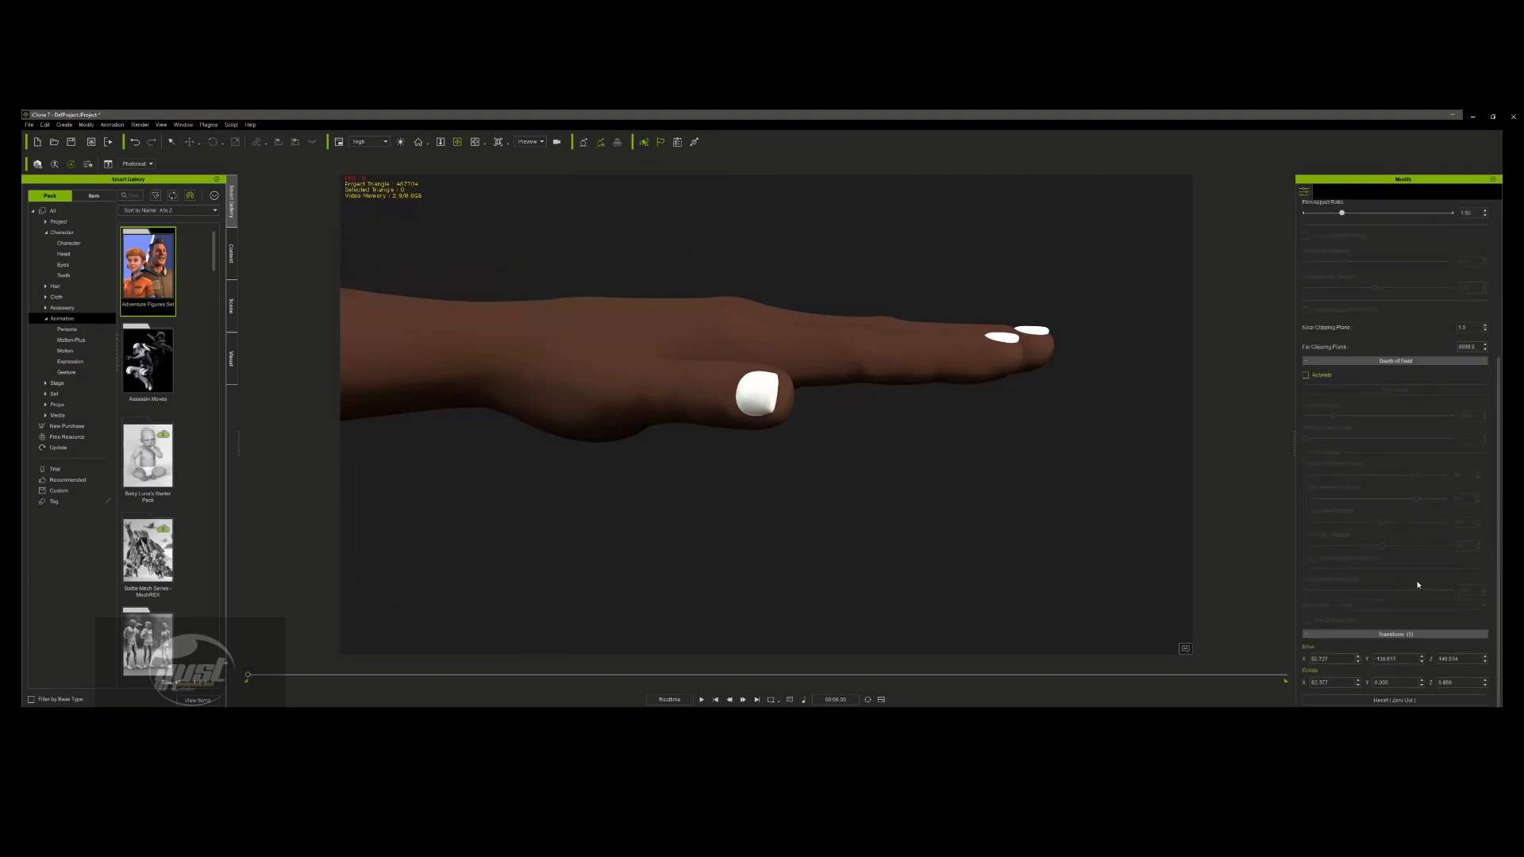
{"action": "scroll", "coordinate": [1428, 597], "scroll_direction": "down", "scroll_amount": 7}
{"action": "scroll", "coordinate": [1422, 601], "scroll_direction": "up", "scroll_amount": 10}
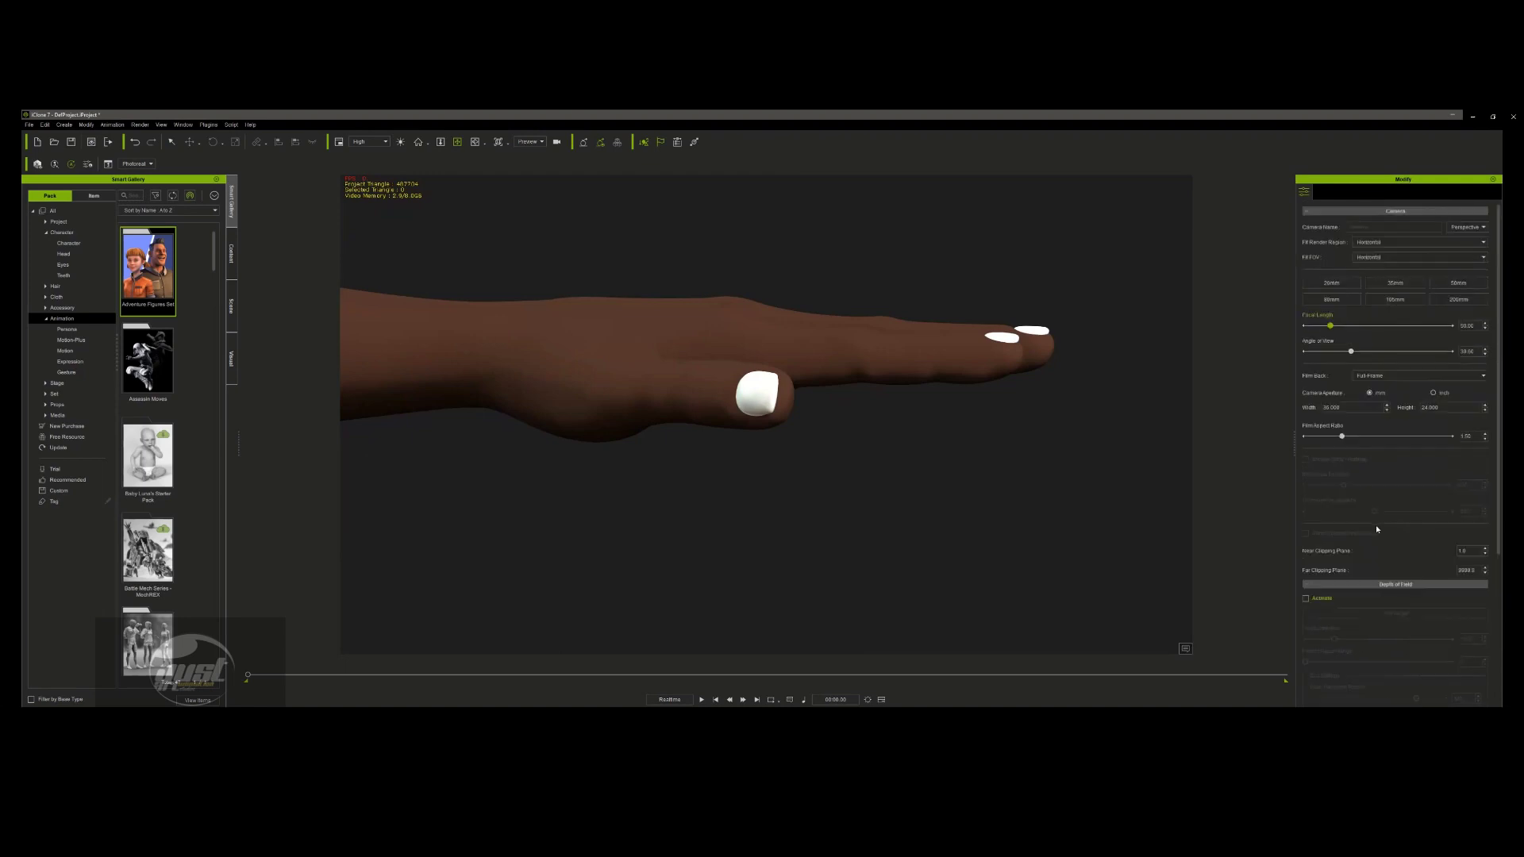
{"action": "left_click", "coordinate": [768, 338]}
{"action": "left_click", "coordinate": [1338, 192]}
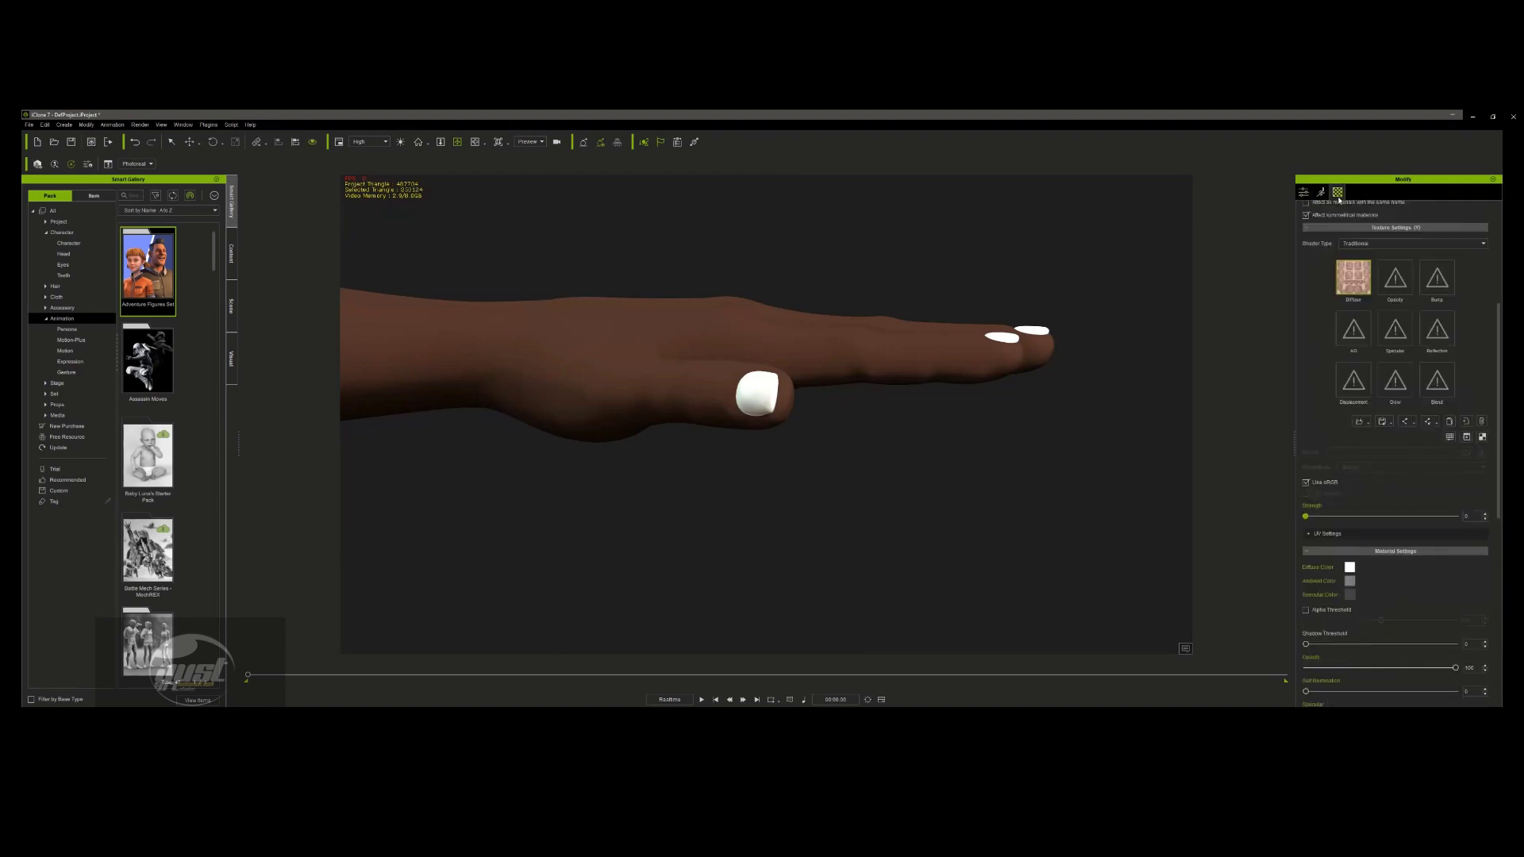
- Set the Diffuse Color of the nails material to a dark gray
{"action": "scroll", "coordinate": [1371, 378], "scroll_direction": "down", "scroll_amount": 5}
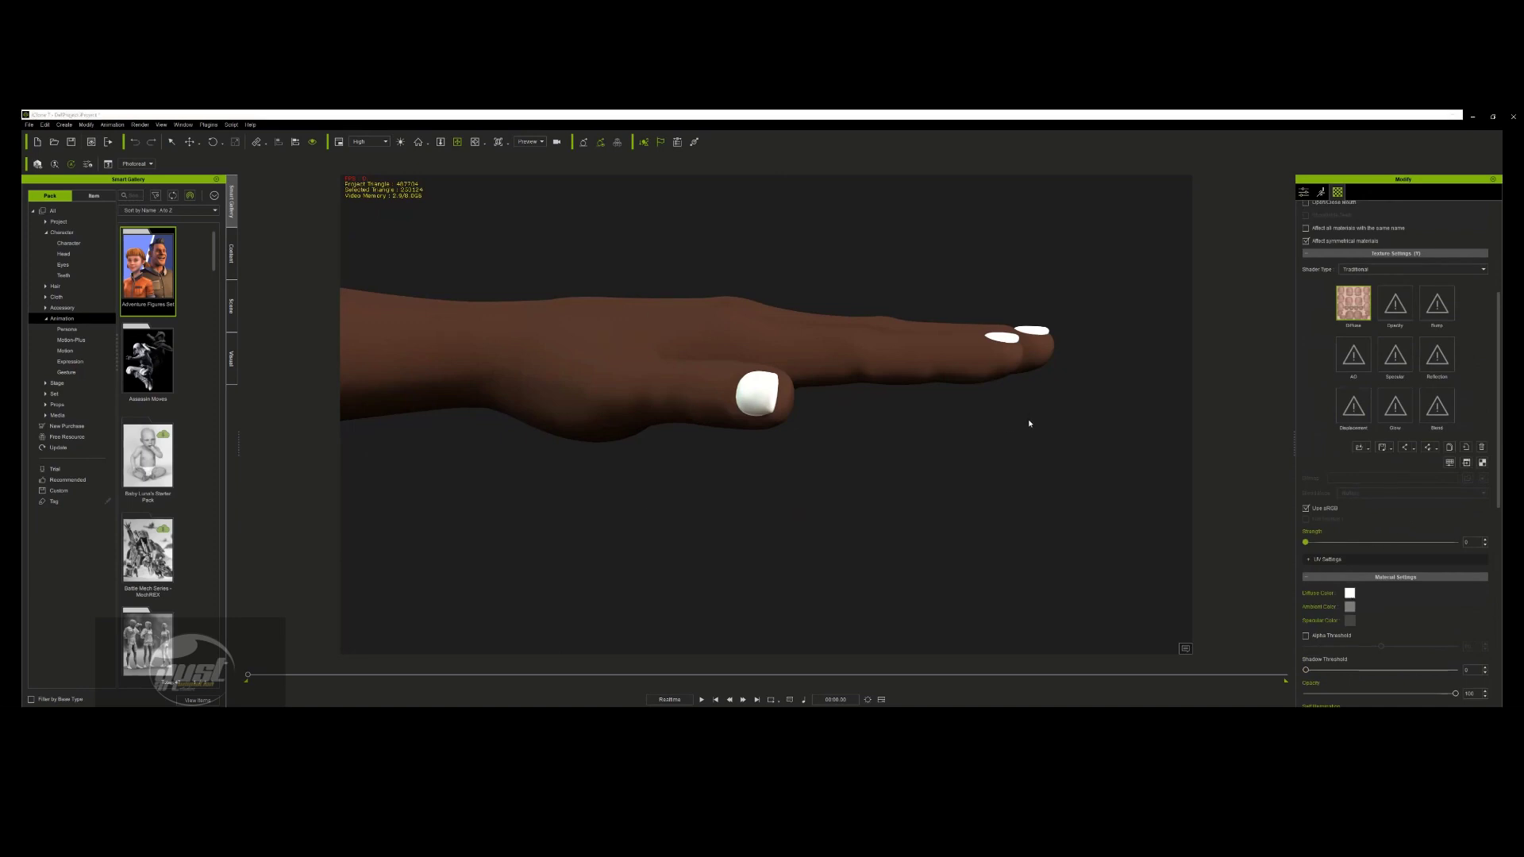
{"action": "left_click", "coordinate": [867, 382]}
{"action": "left_click_drag", "start_coordinate": [823, 321], "coordinate": [1203, 287]}
{"action": "left_click", "coordinate": [1239, 363]}
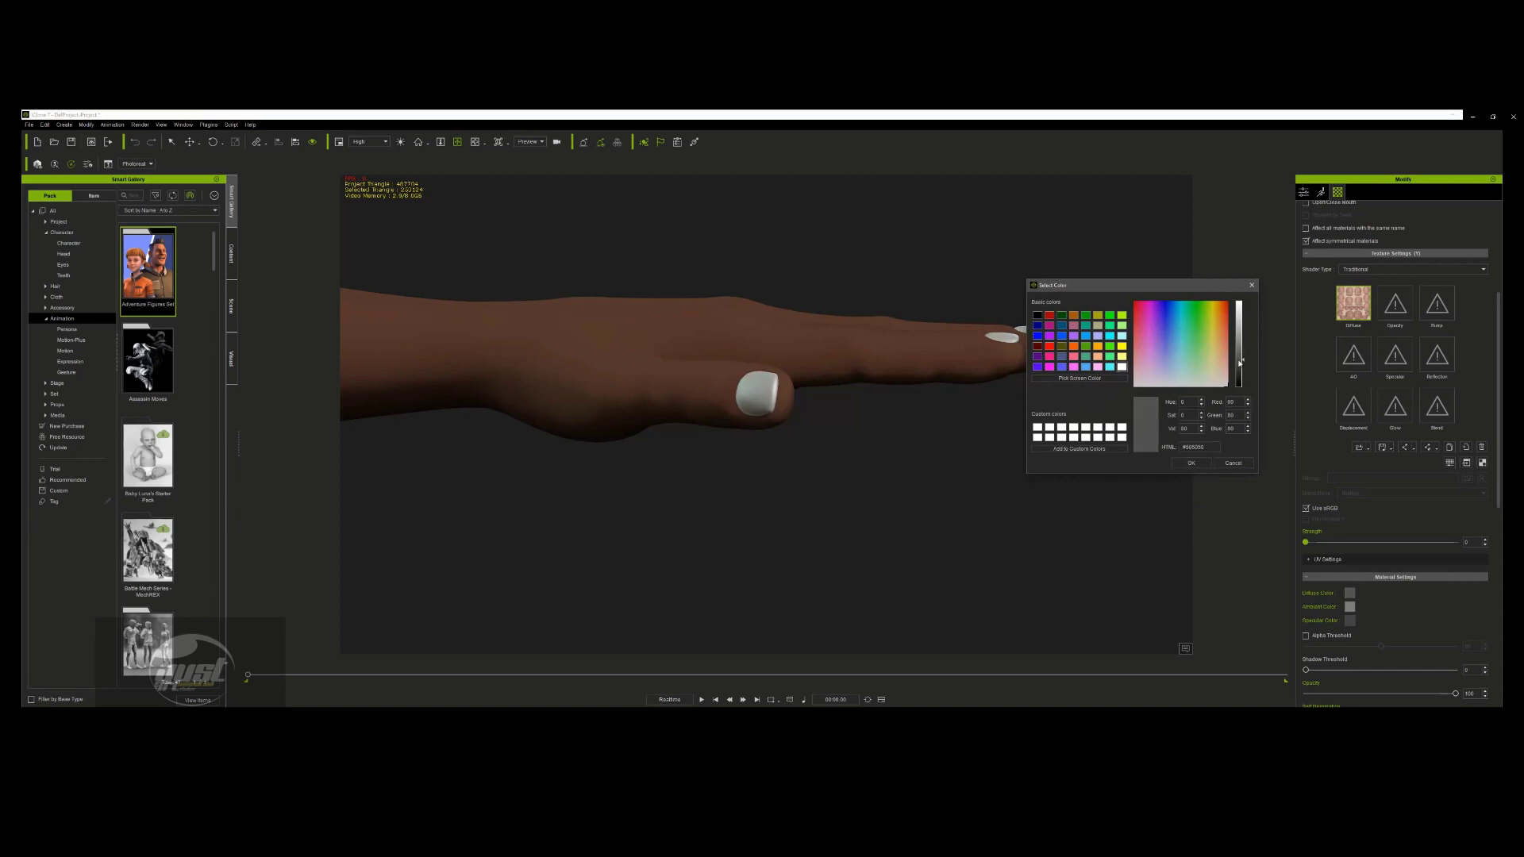
{"action": "left_click", "coordinate": [1240, 371]}
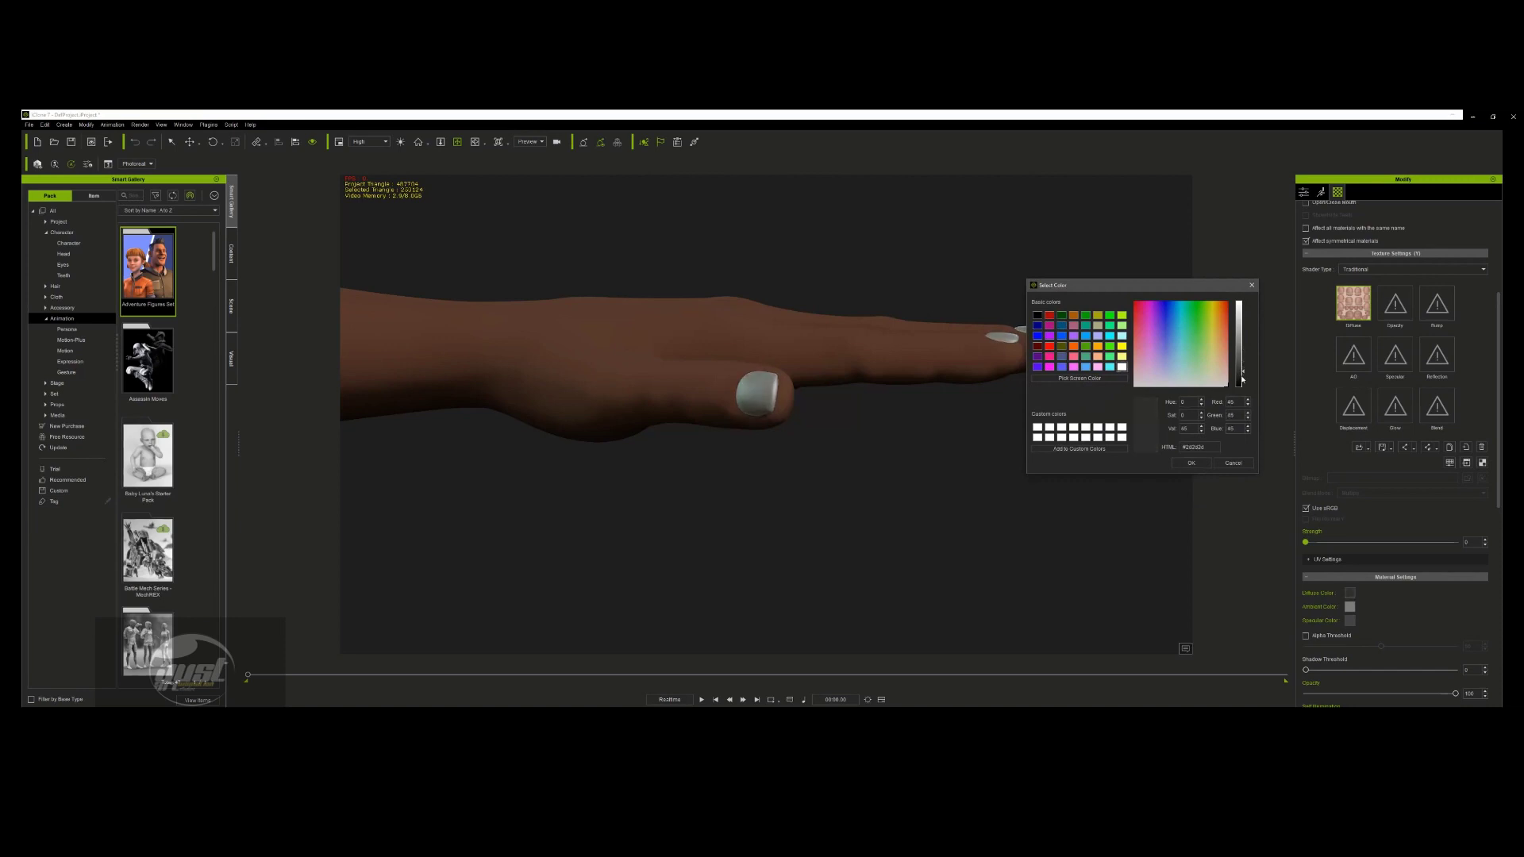
{"action": "left_click", "coordinate": [1191, 463]}
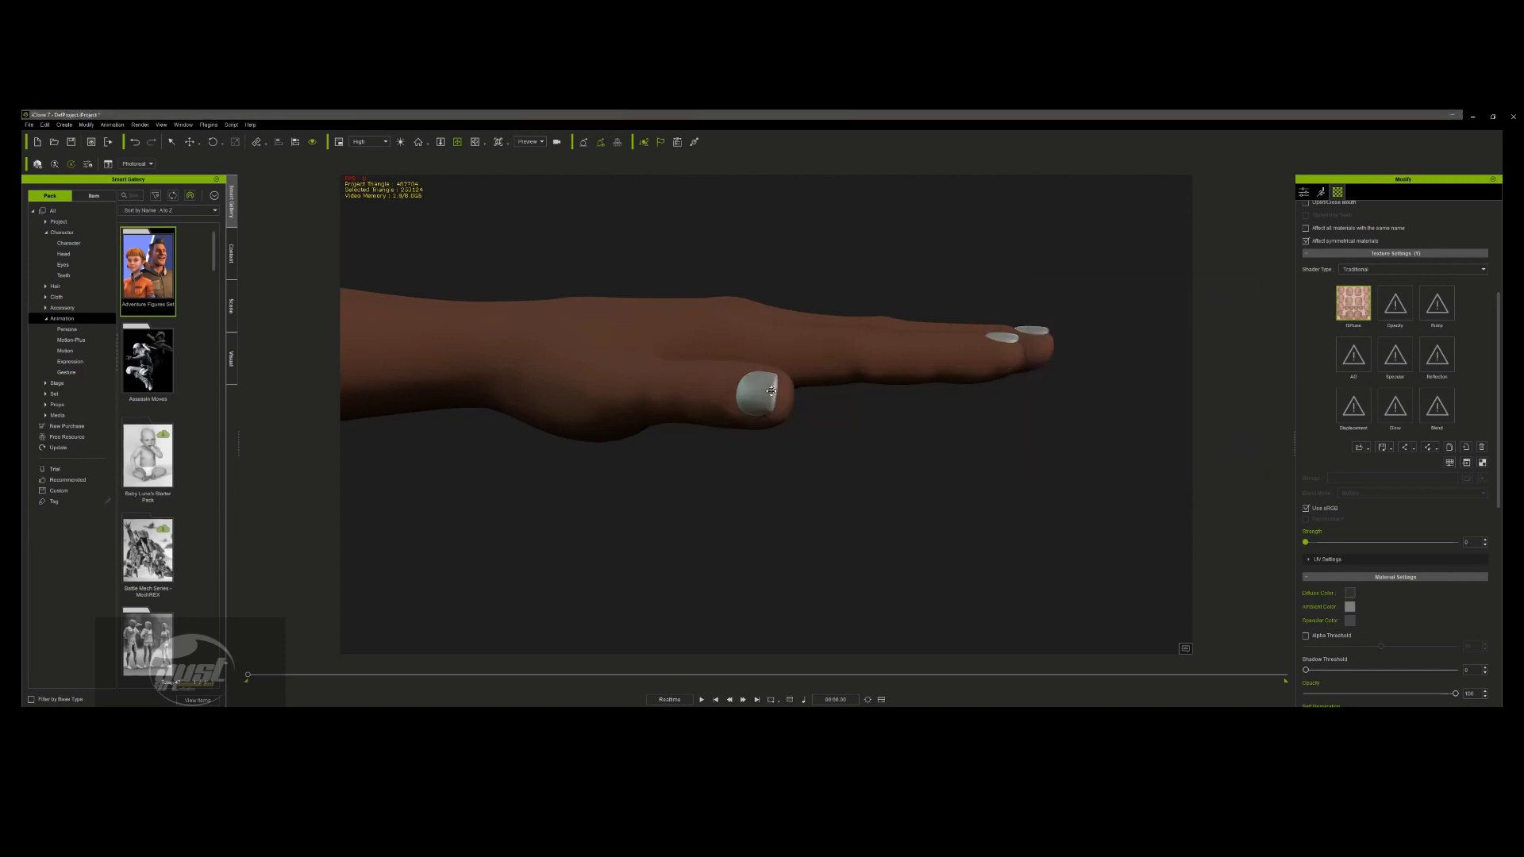
- Set the nails material's Specular and Glossiness to 0
{"action": "scroll", "coordinate": [1406, 568], "scroll_direction": "down", "scroll_amount": 3}
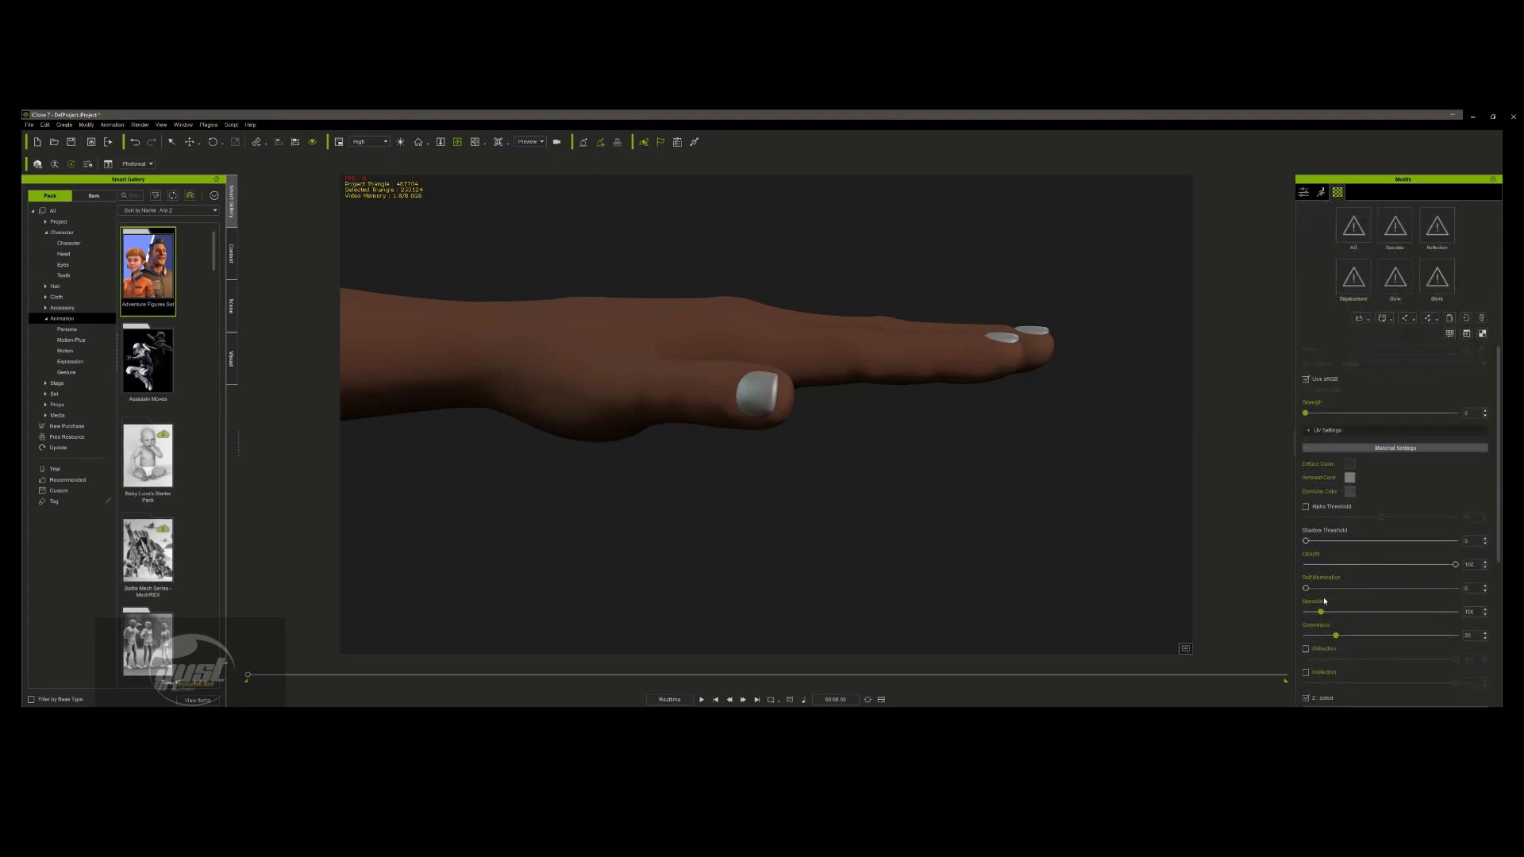
{"action": "scroll", "coordinate": [1345, 592], "scroll_direction": "down", "scroll_amount": 1}
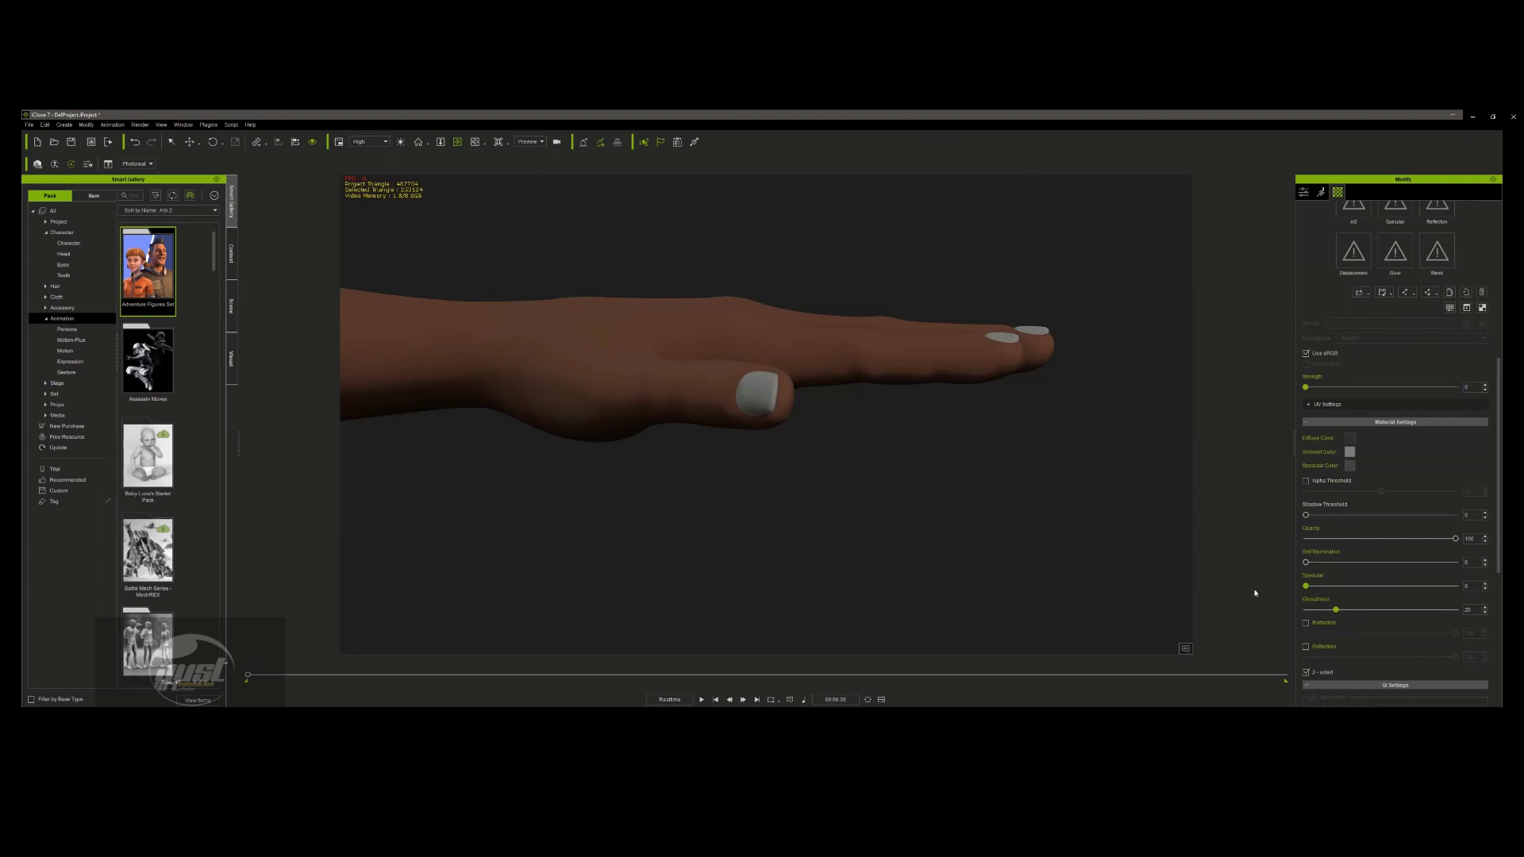
{"action": "scroll", "coordinate": [826, 290], "scroll_direction": "down", "scroll_amount": 10}
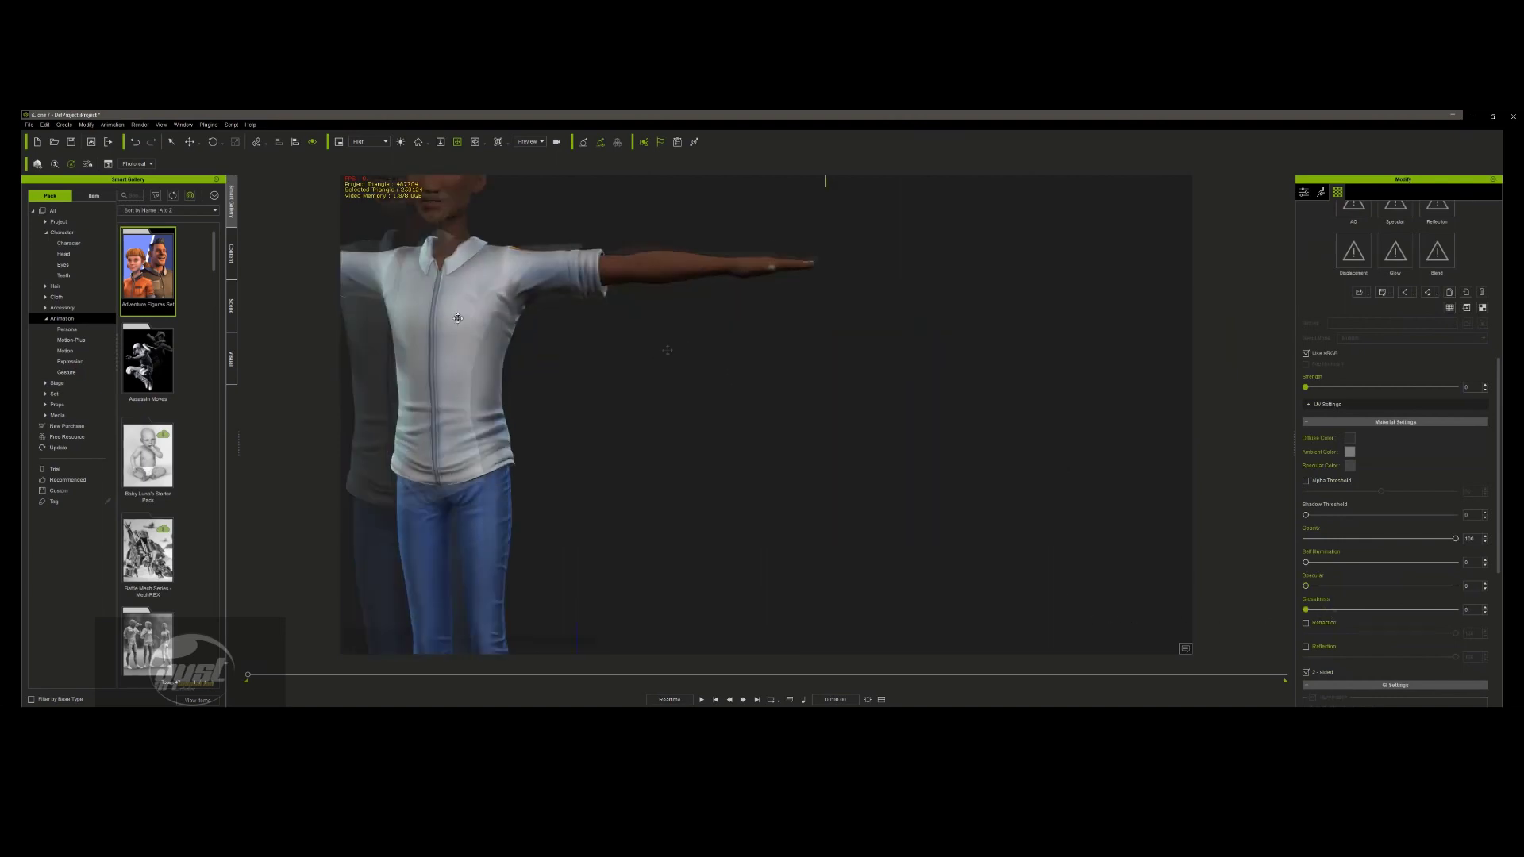
- Compare the blue-shirted avatar's skin and nails with the white-shirted avatar from the front and at an angle
{"action": "middle_click_drag", "start_coordinate": [466, 317], "coordinate": [702, 637]}
{"action": "scroll", "coordinate": [827, 426], "scroll_direction": "up", "scroll_amount": 5}
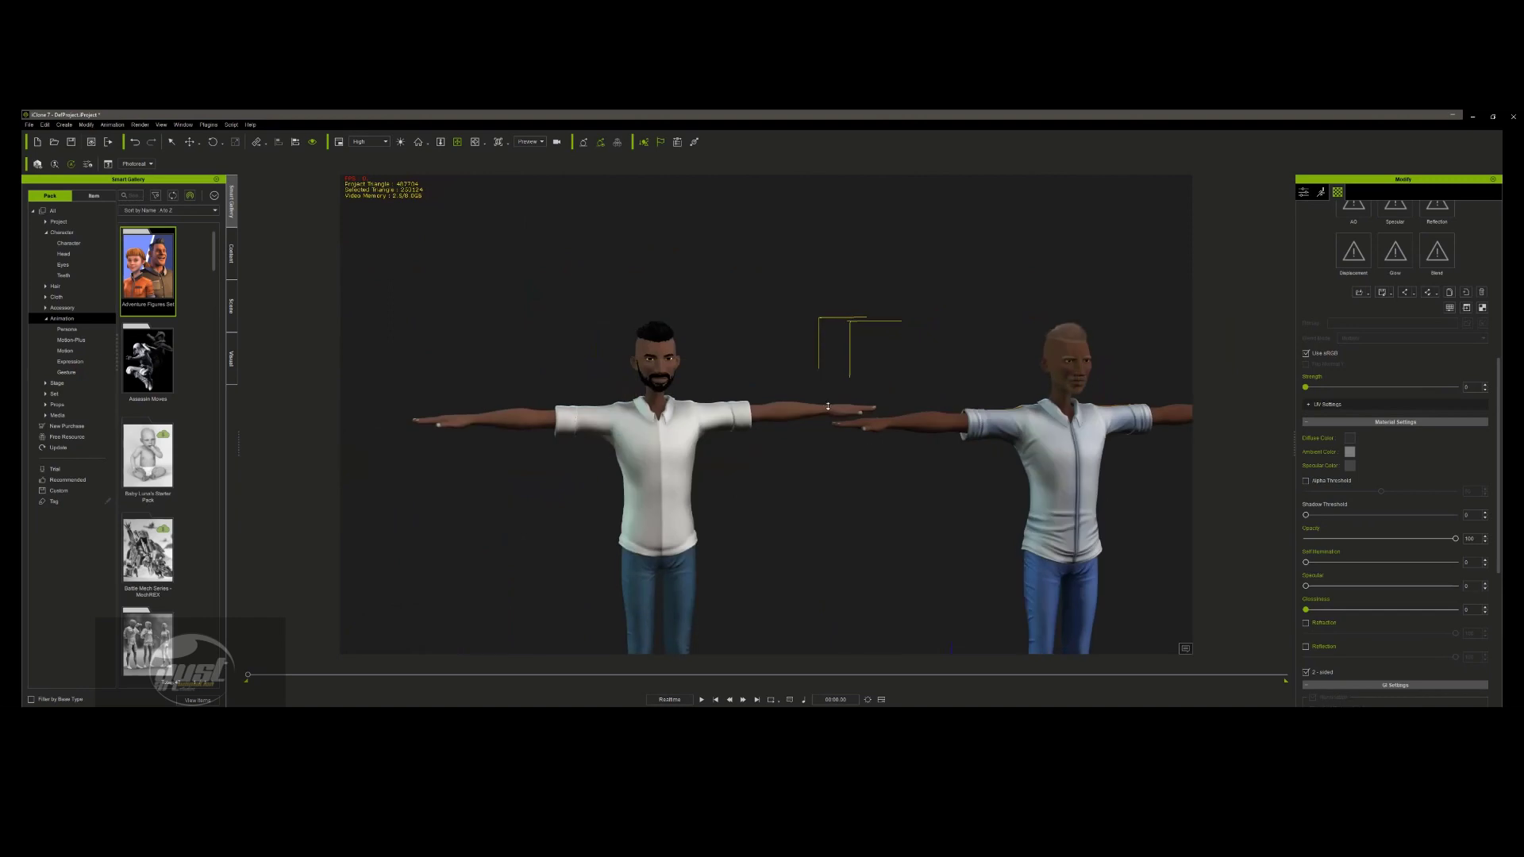
{"action": "middle_click_drag", "start_coordinate": [828, 406], "coordinate": [866, 427]}
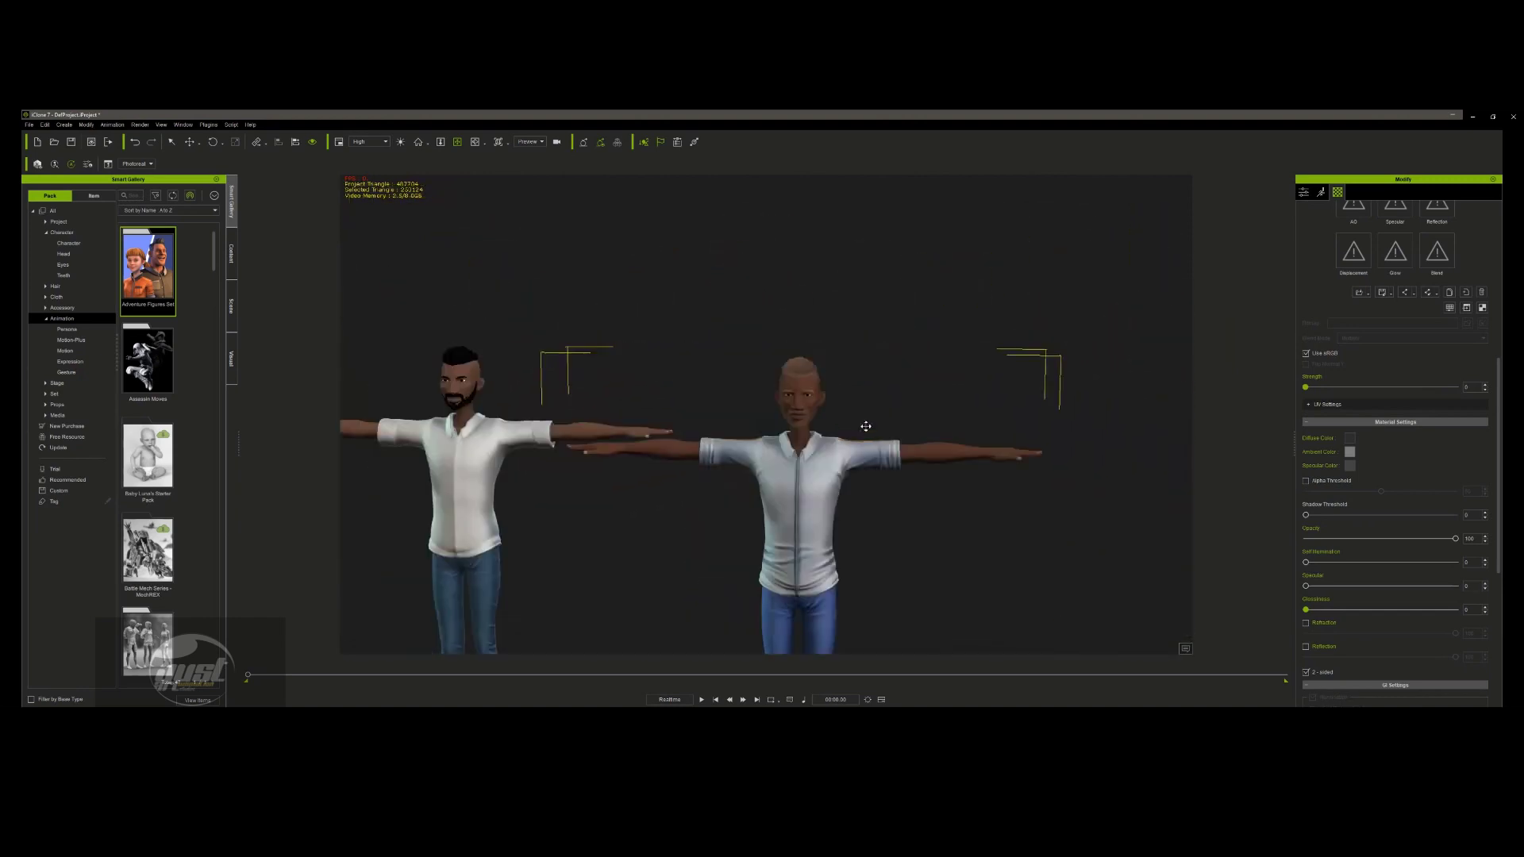
{"action": "scroll", "coordinate": [803, 571], "scroll_direction": "up", "scroll_amount": 3}
{"action": "middle_click_drag", "start_coordinate": [802, 571], "coordinate": [875, 439]}
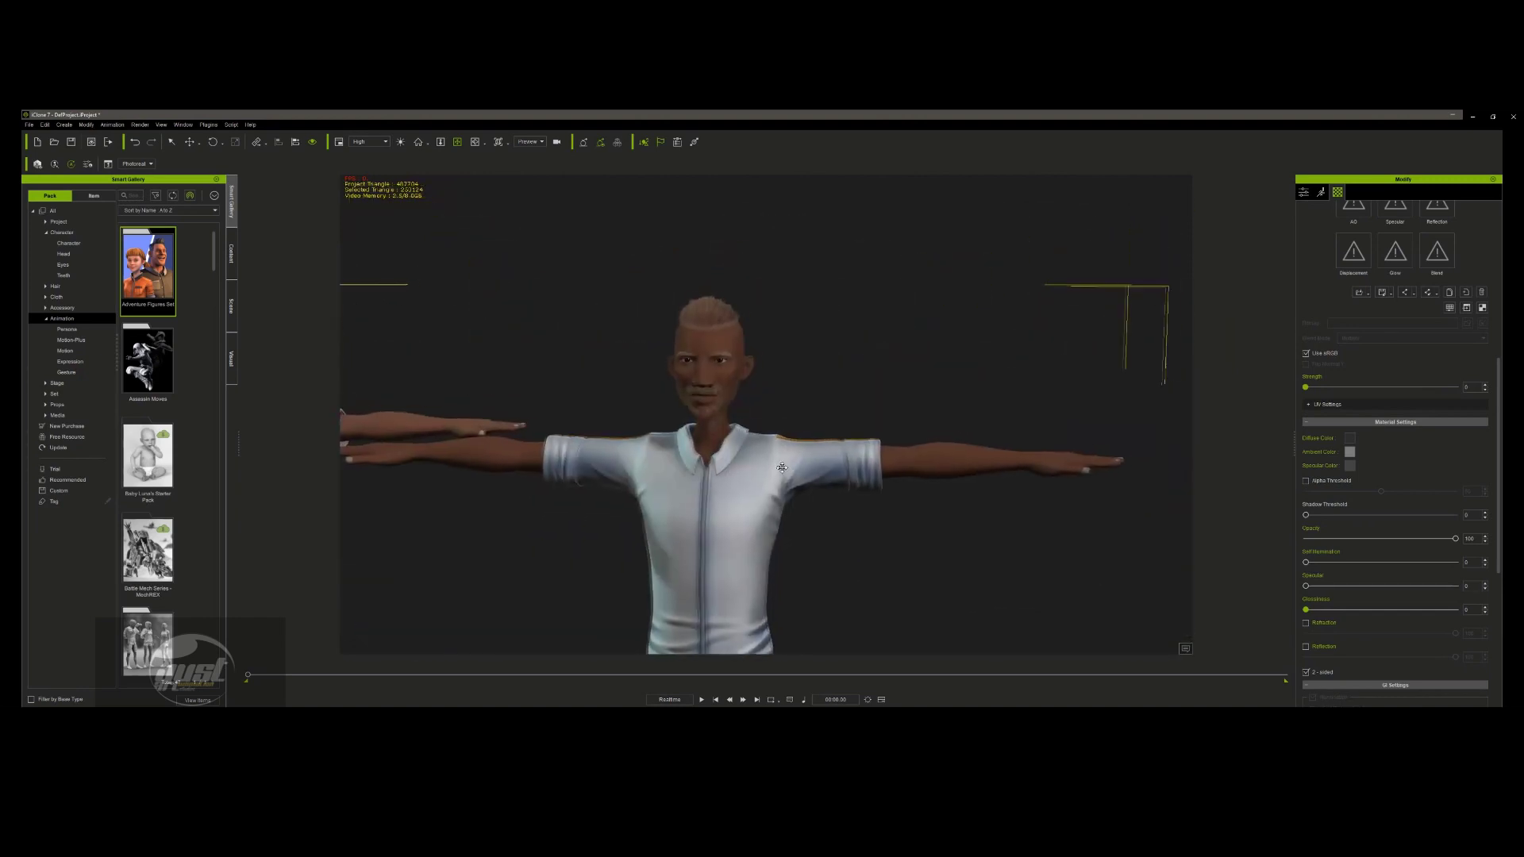
{"action": "scroll", "coordinate": [877, 442], "scroll_direction": "up", "scroll_amount": 4}
{"action": "scroll", "coordinate": [878, 436], "scroll_direction": "down", "scroll_amount": 5}
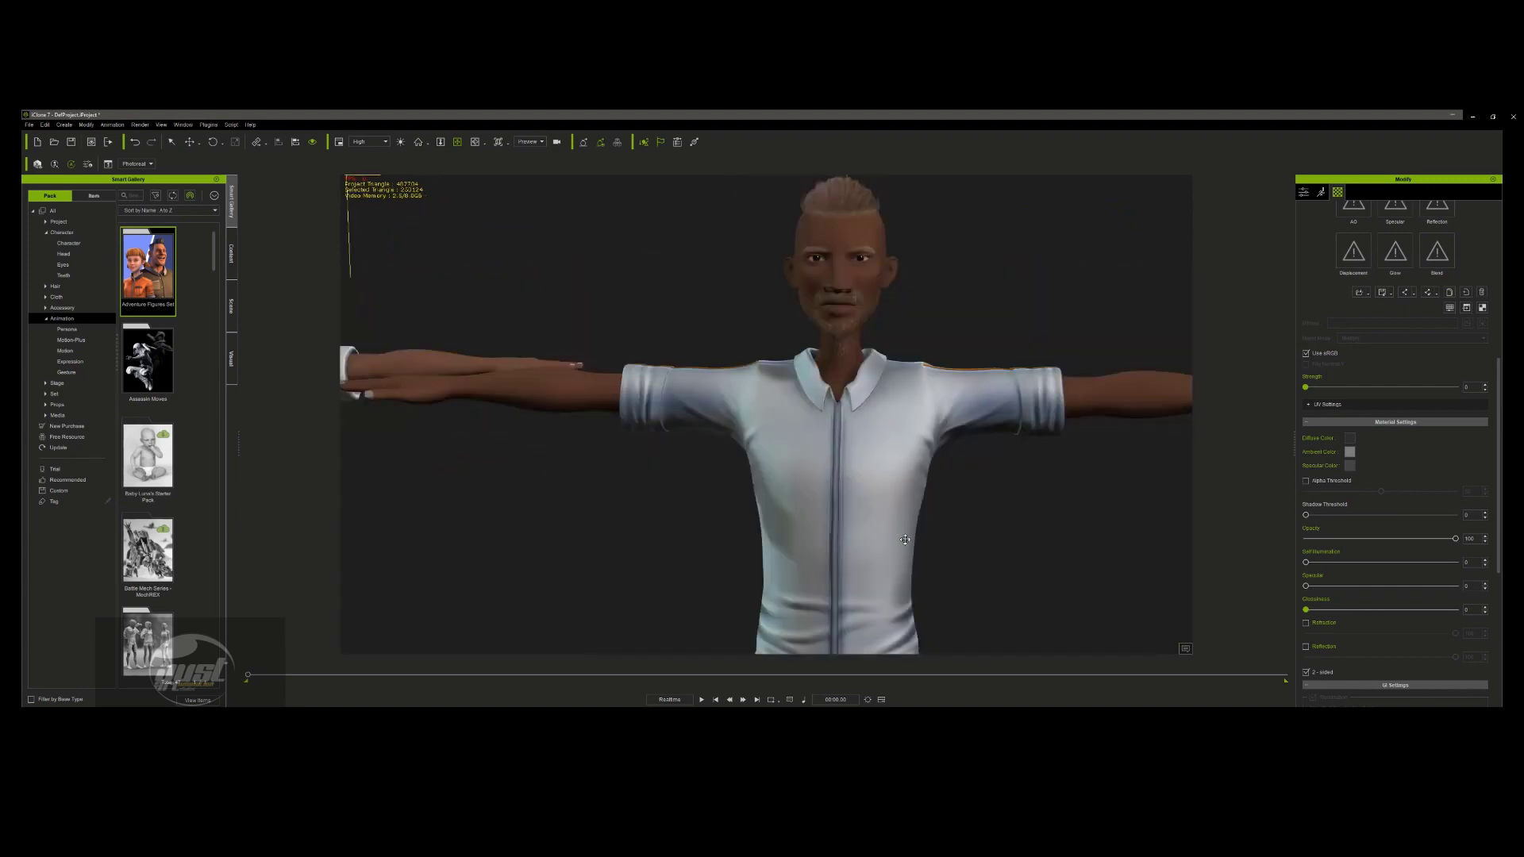
{"action": "scroll", "coordinate": [917, 470], "scroll_direction": "down", "scroll_amount": 1}
{"action": "right_click_drag", "start_coordinate": [917, 470], "coordinate": [944, 494]}
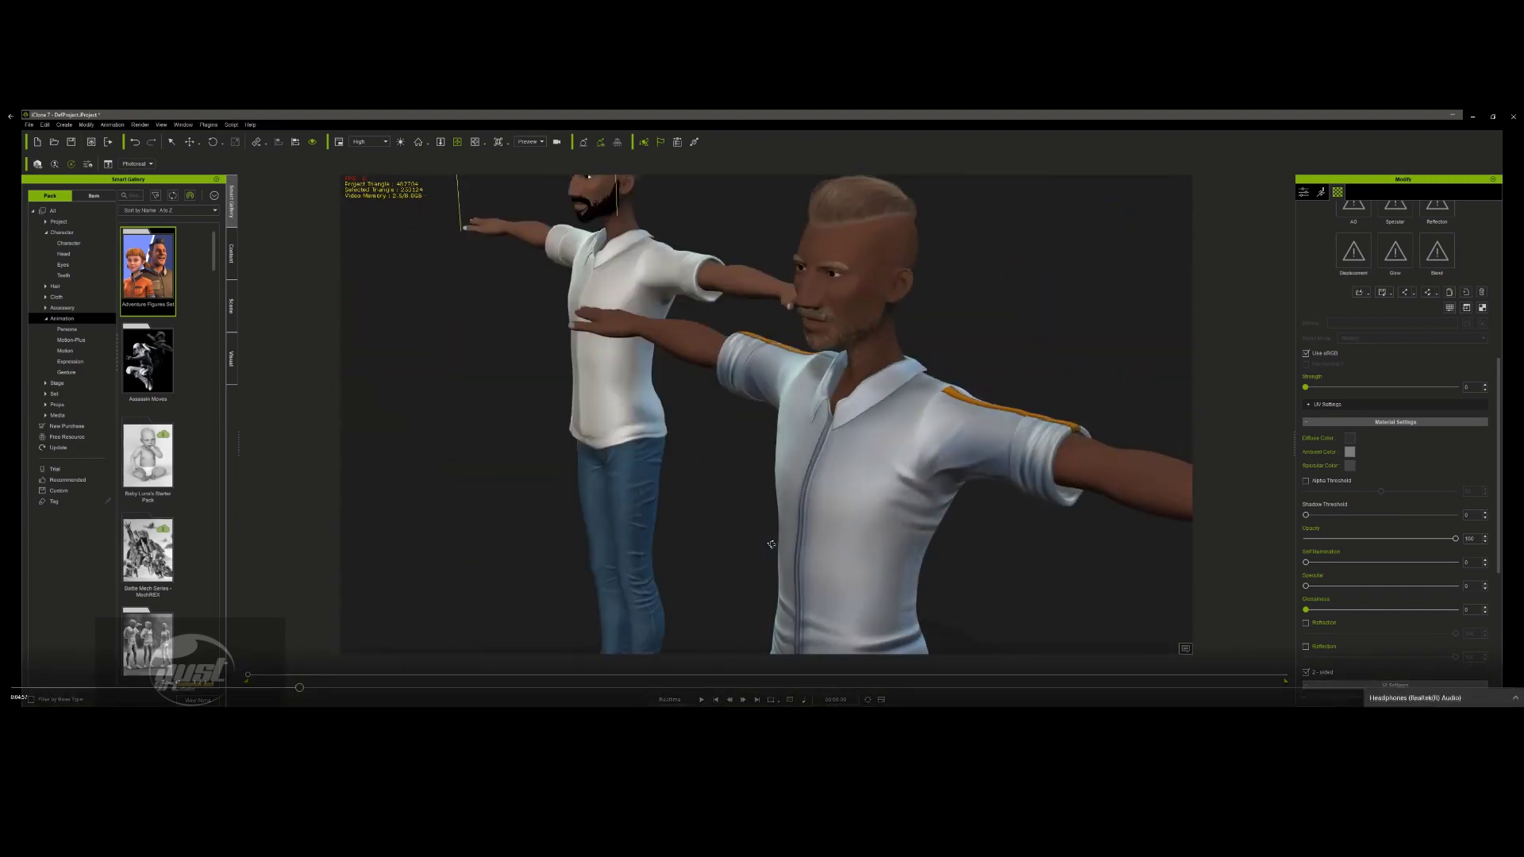
{"action": "middle_click_drag", "start_coordinate": [944, 494], "coordinate": [950, 498]}
{"action": "scroll", "coordinate": [950, 498], "scroll_direction": "down", "scroll_amount": 2}
{"action": "right_click_drag", "start_coordinate": [950, 499], "coordinate": [646, 380]}
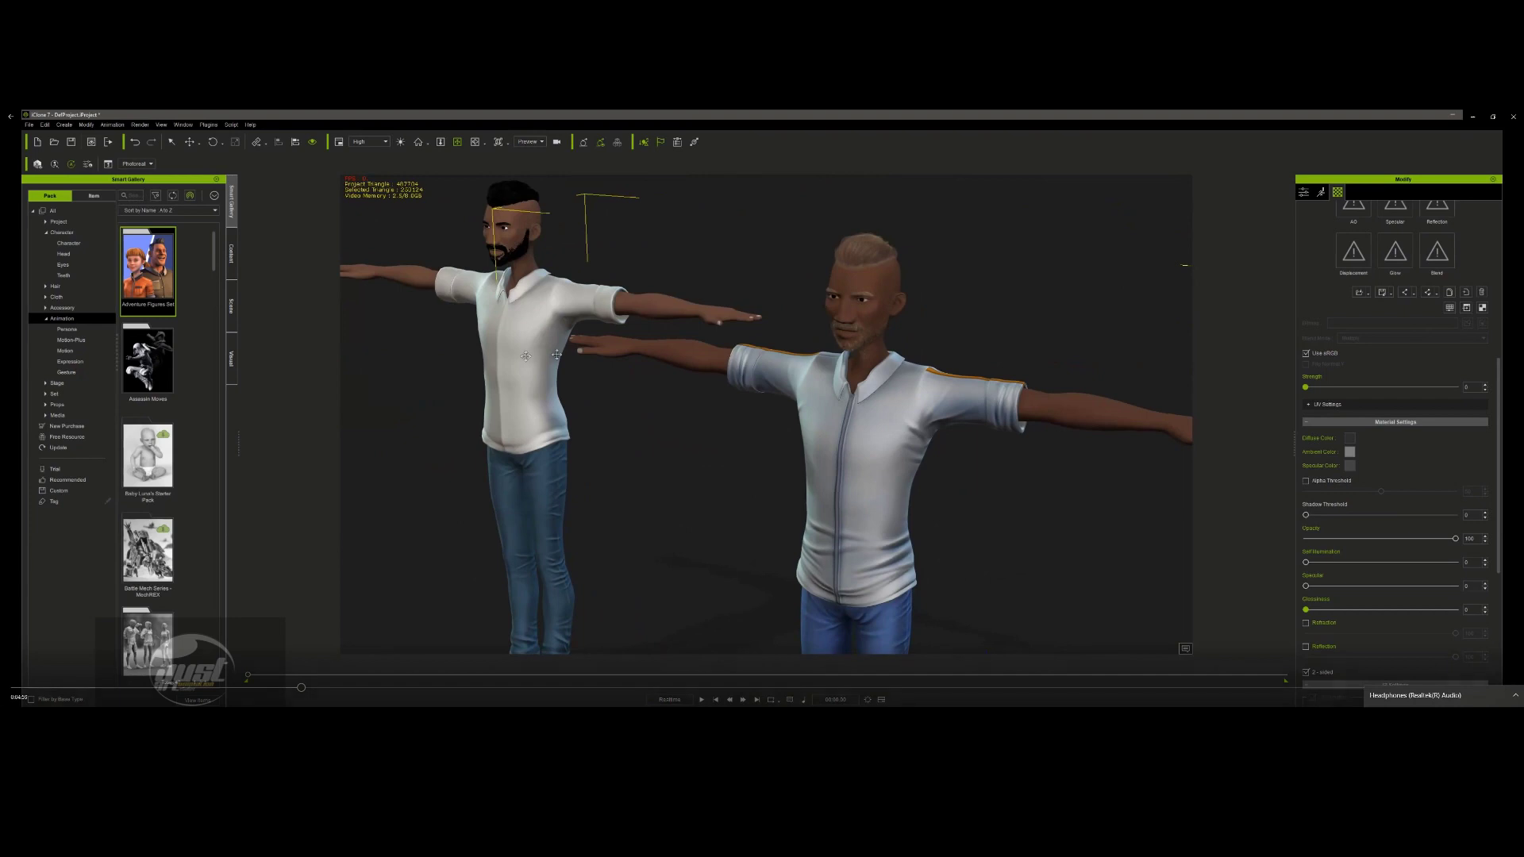
- Examine the white-shirted avatar's plain shirt up close and compare it with the other avatar's blue shirt
{"action": "scroll", "coordinate": [646, 380], "scroll_direction": "up", "scroll_amount": 8}
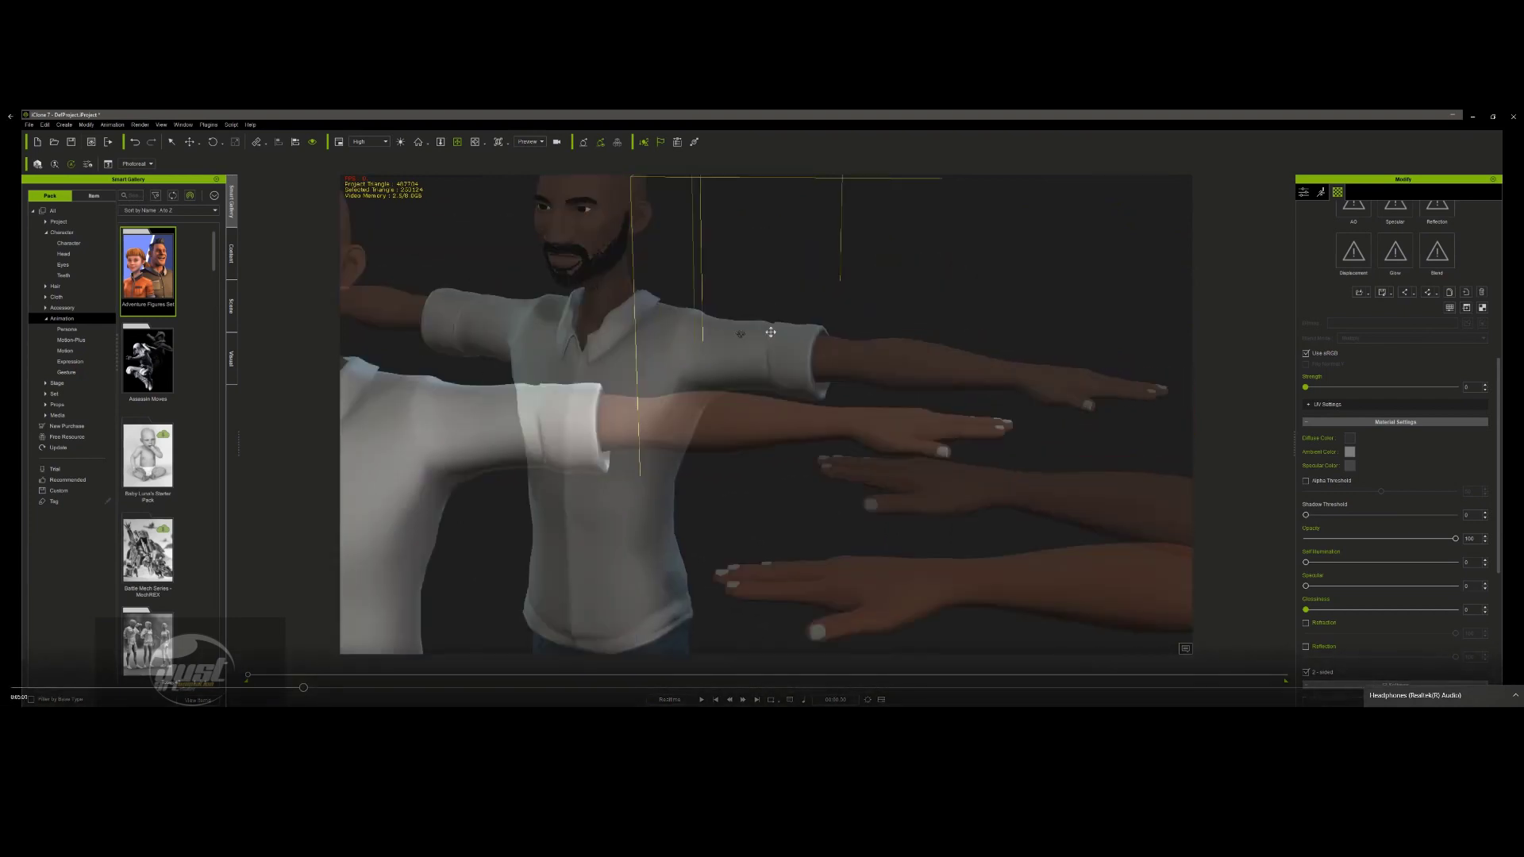
{"action": "right_click_drag", "start_coordinate": [727, 353], "coordinate": [649, 479]}
{"action": "middle_click_drag", "start_coordinate": [649, 479], "coordinate": [688, 452]}
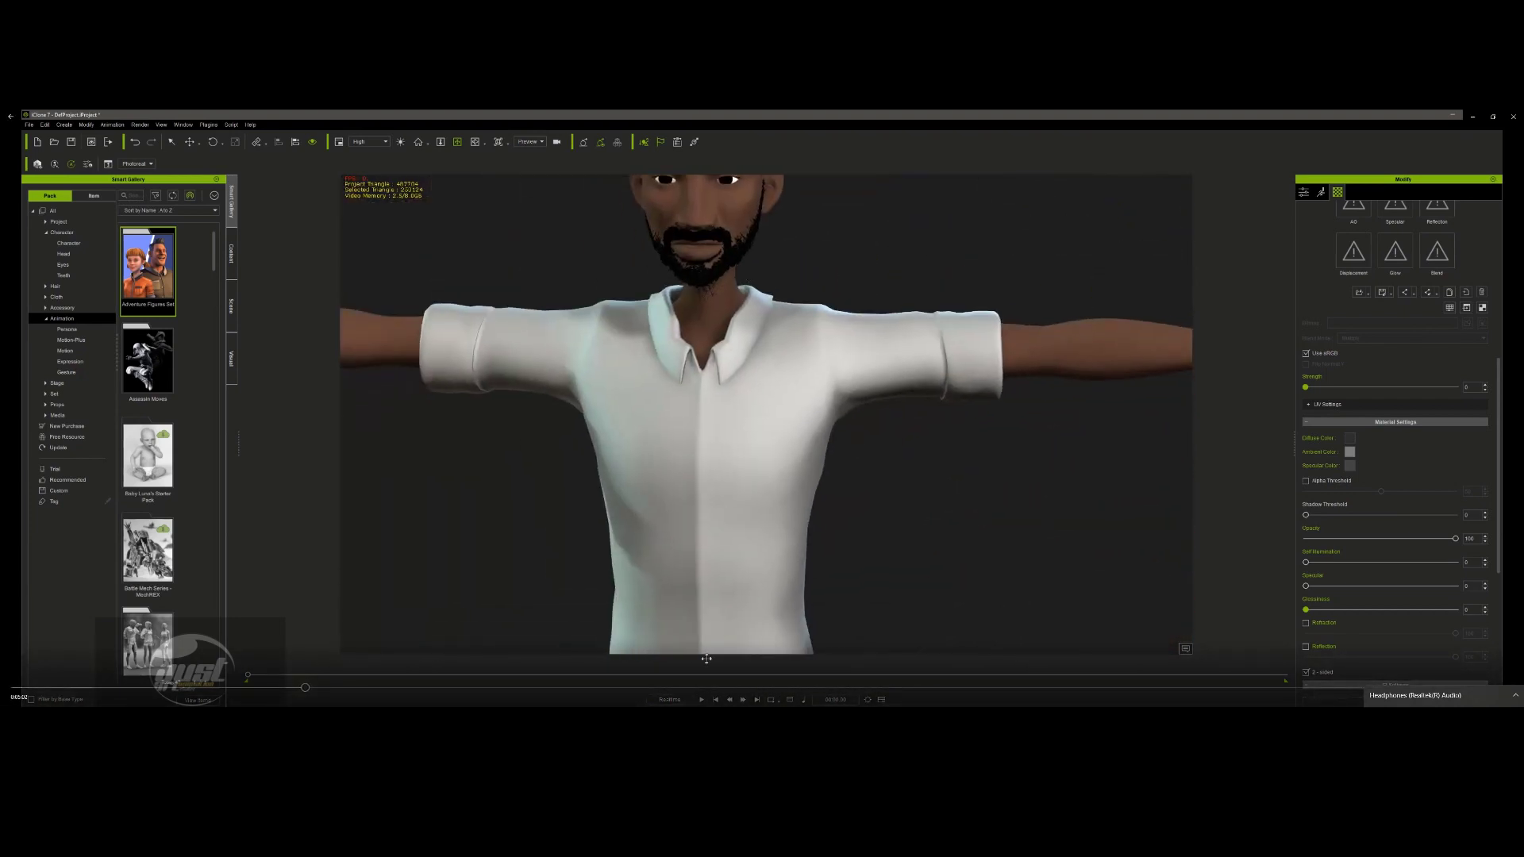
{"action": "scroll", "coordinate": [775, 470], "scroll_direction": "down", "scroll_amount": 2}
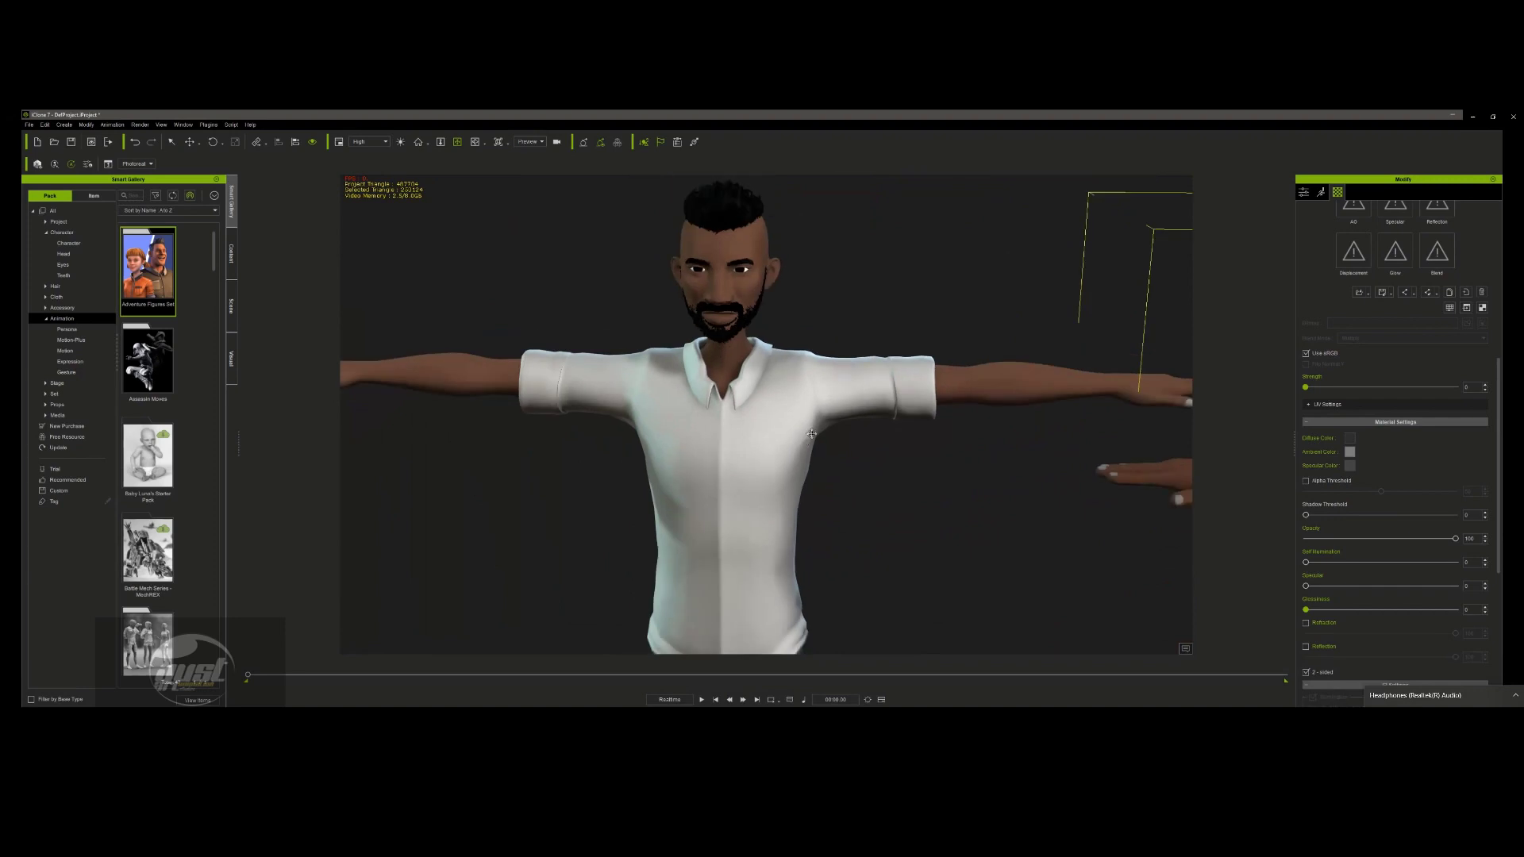
{"action": "scroll", "coordinate": [811, 434], "scroll_direction": "up", "scroll_amount": 3}
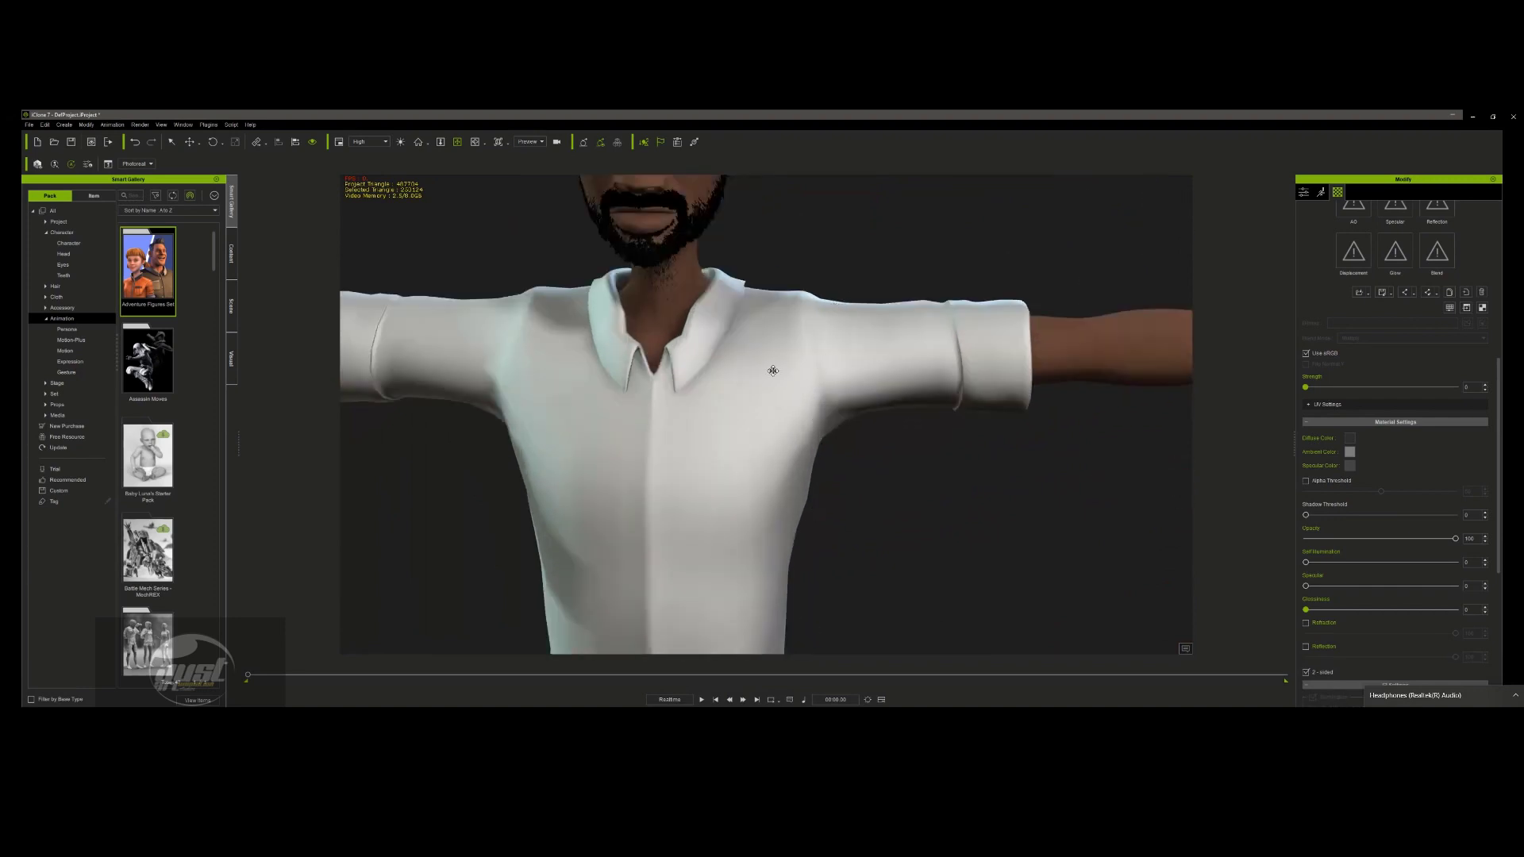
{"action": "scroll", "coordinate": [716, 483], "scroll_direction": "down", "scroll_amount": 4}
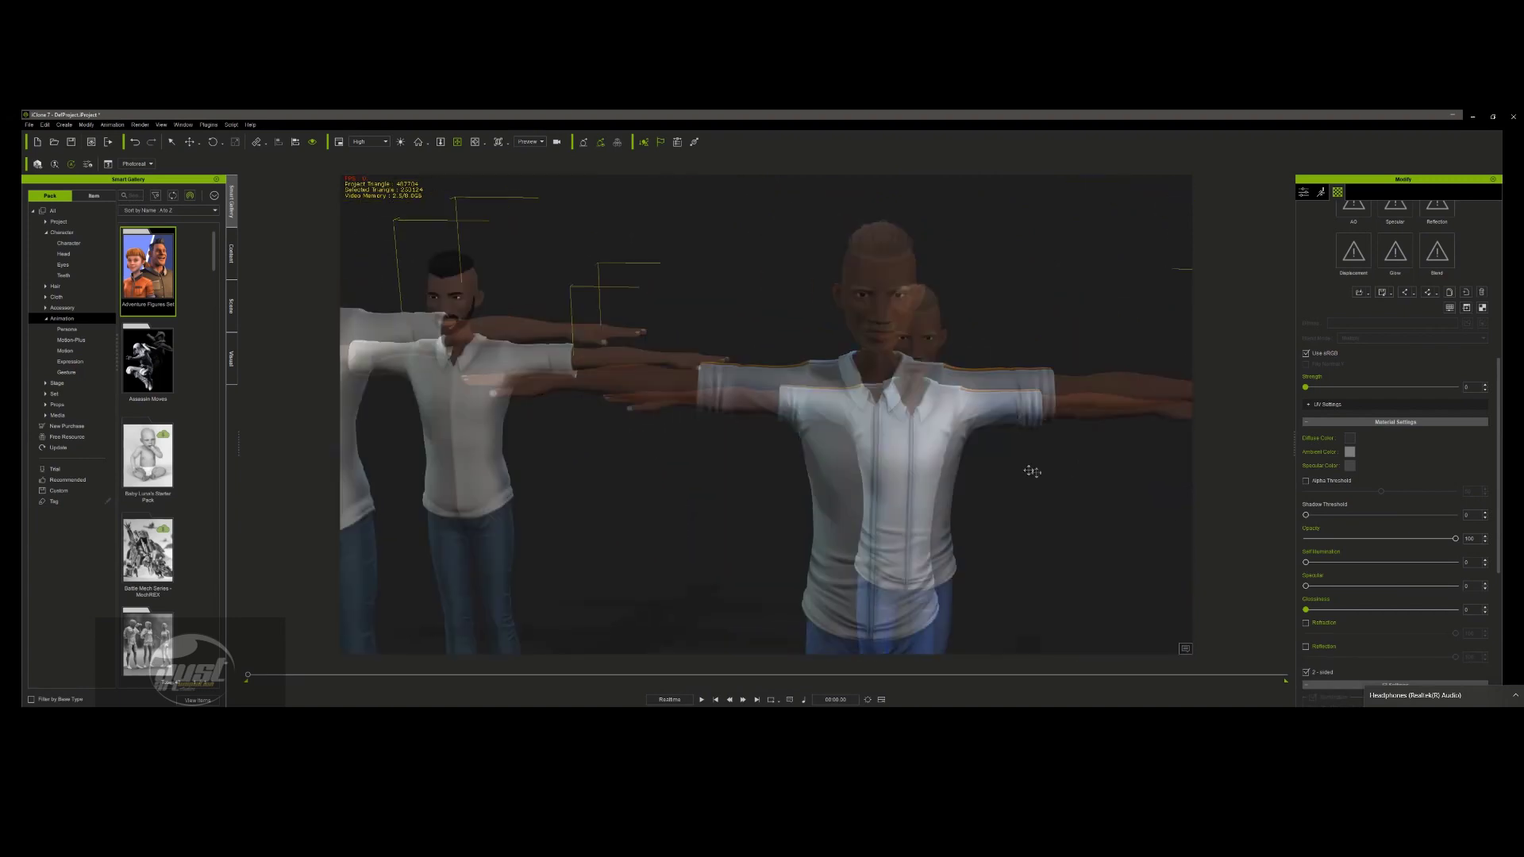
{"action": "right_click_drag", "start_coordinate": [1011, 345], "coordinate": [988, 341]}
{"action": "middle_click_drag", "start_coordinate": [976, 476], "coordinate": [884, 462]}
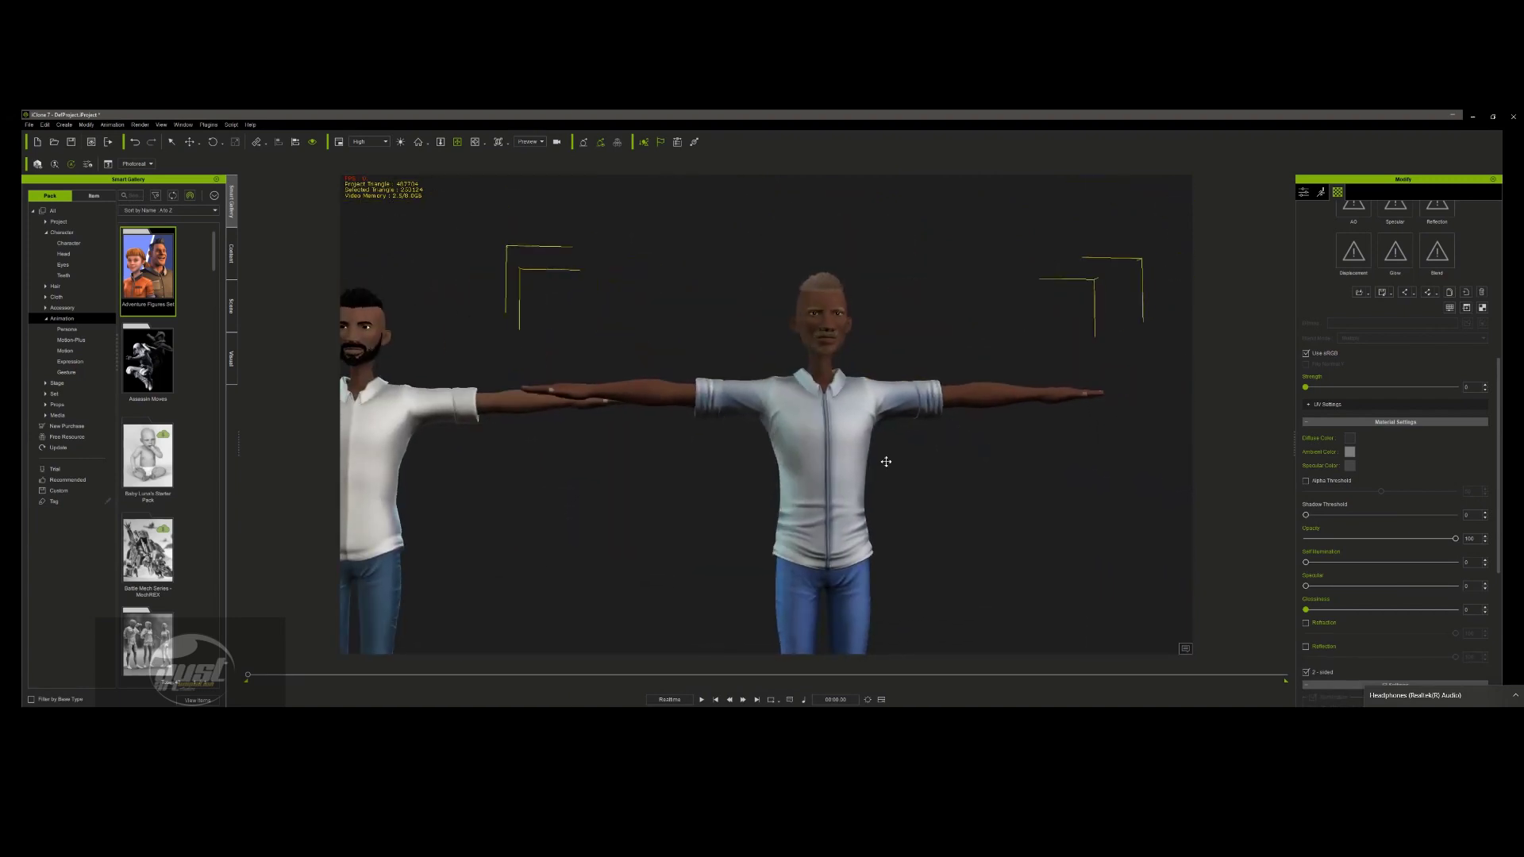
- Pick the blue shirt's material, remove its Bump texture and change its shader type to Traditional
{"action": "scroll", "coordinate": [1318, 215], "scroll_direction": "up", "scroll_amount": 5}
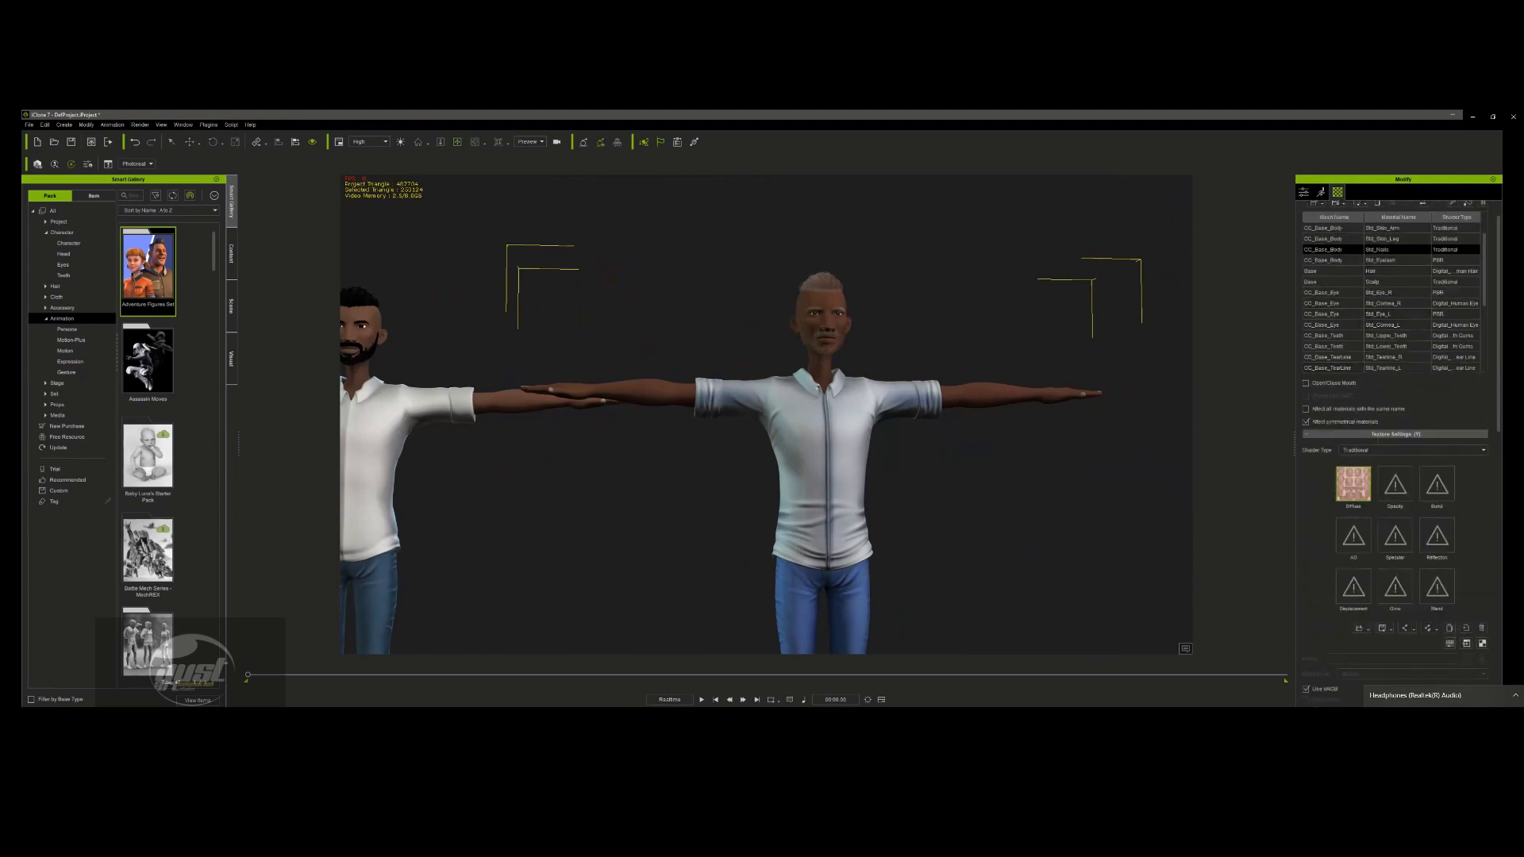
{"action": "left_click", "coordinate": [812, 415]}
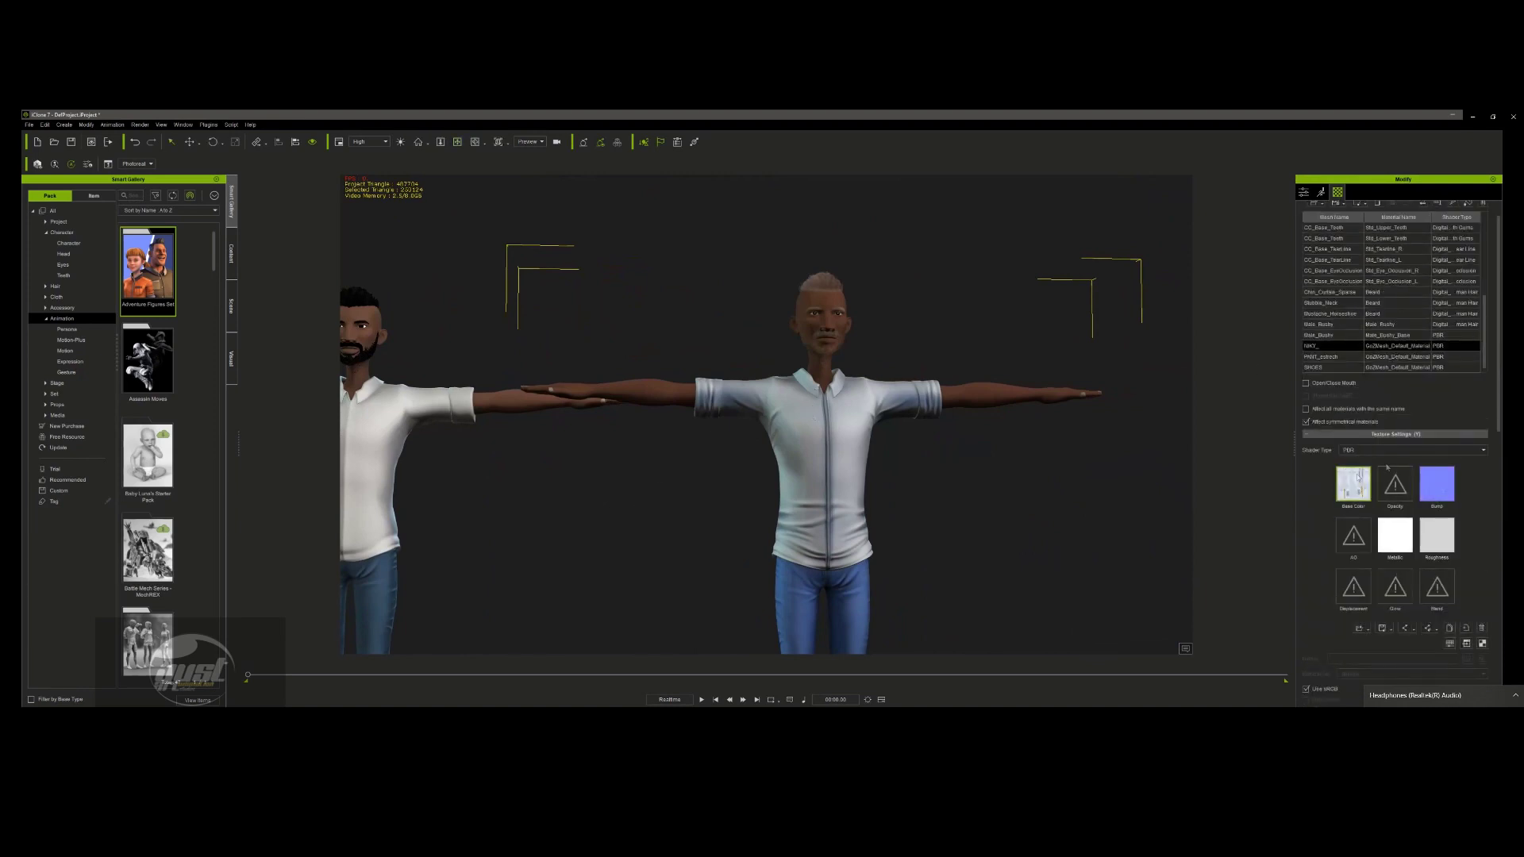
{"action": "left_click", "coordinate": [1436, 484]}
{"action": "left_click", "coordinate": [1481, 627]}
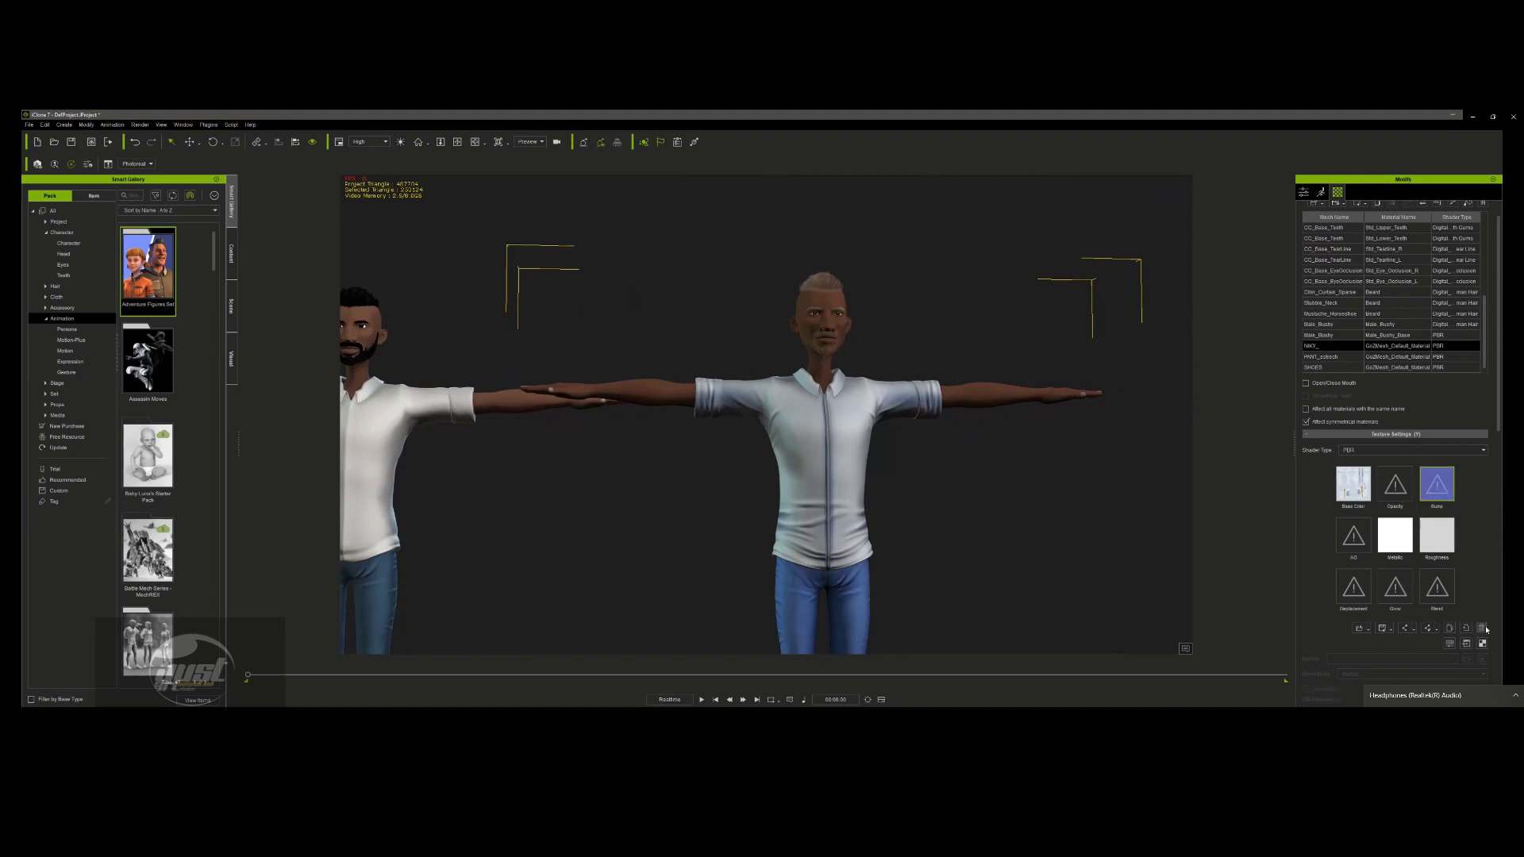
{"action": "left_click", "coordinate": [1364, 451]}
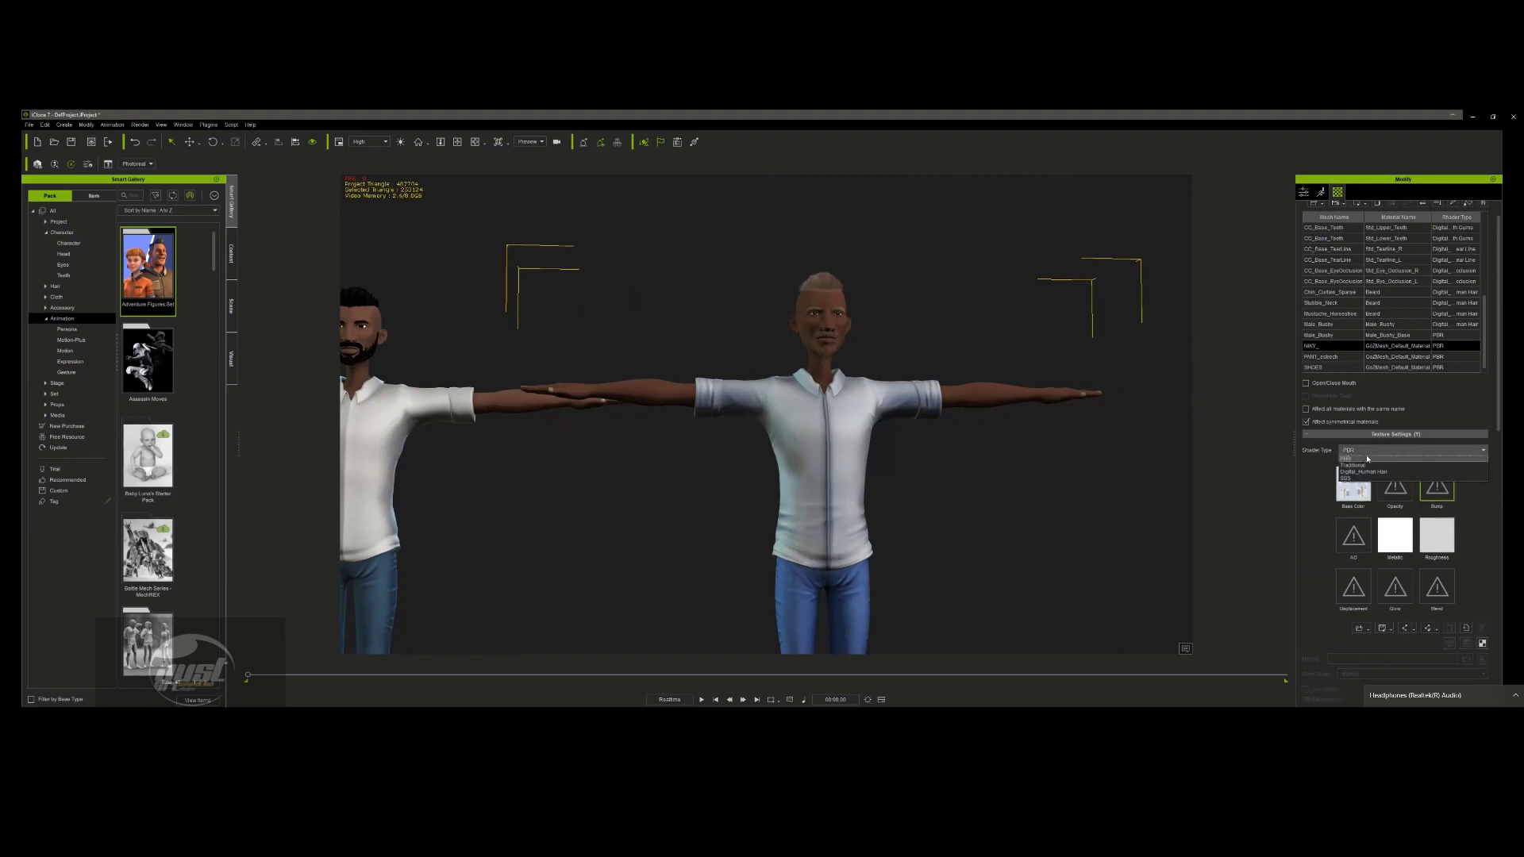
{"action": "left_click", "coordinate": [1363, 465]}
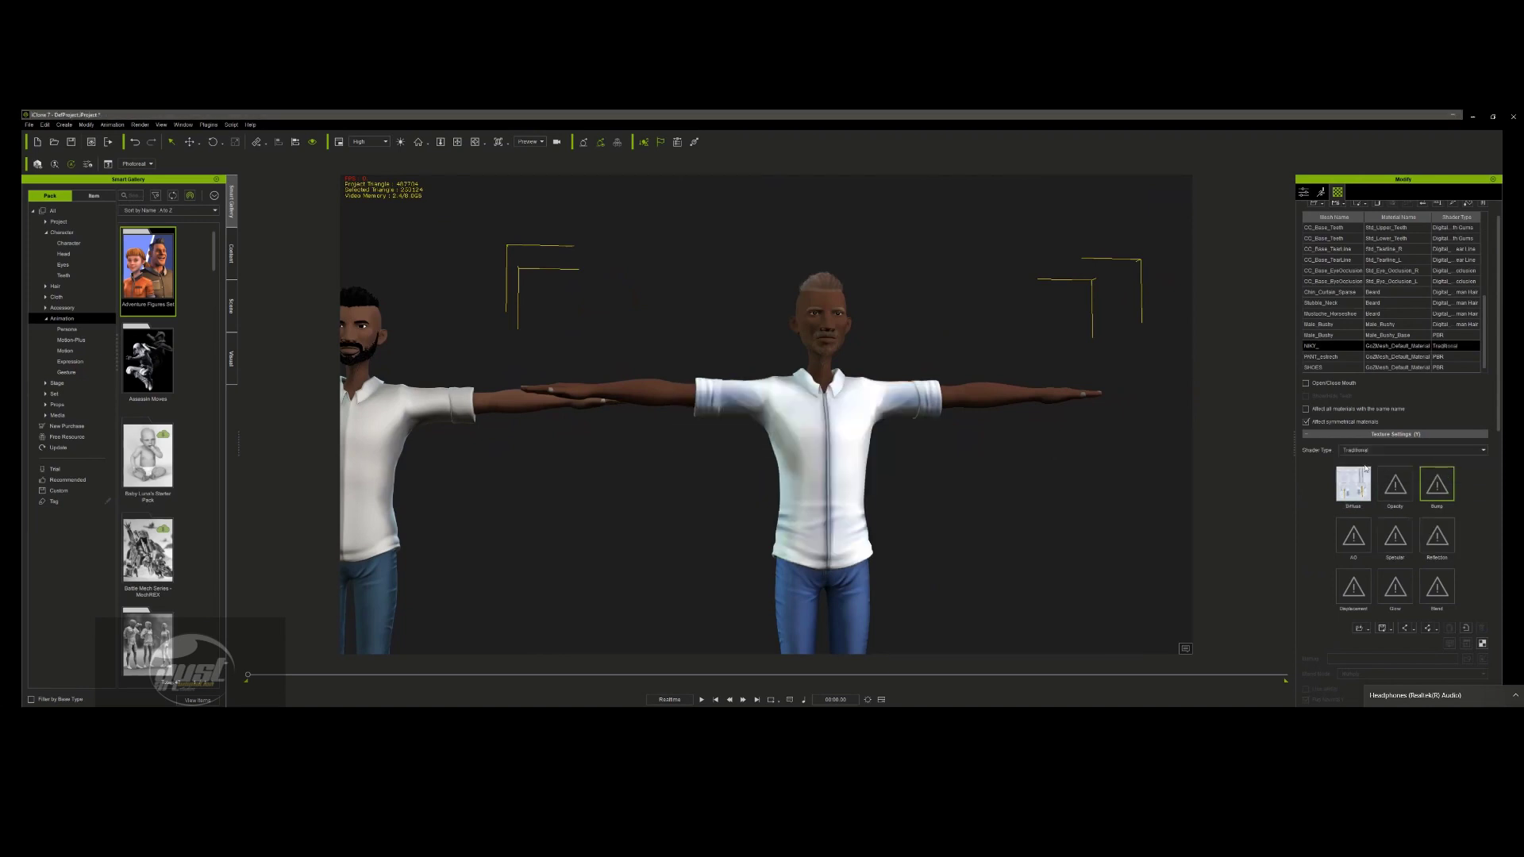
- Set the strength of the shirt material's Diffuse texture to 0
{"action": "scroll", "coordinate": [1387, 569], "scroll_direction": "down", "scroll_amount": 5}
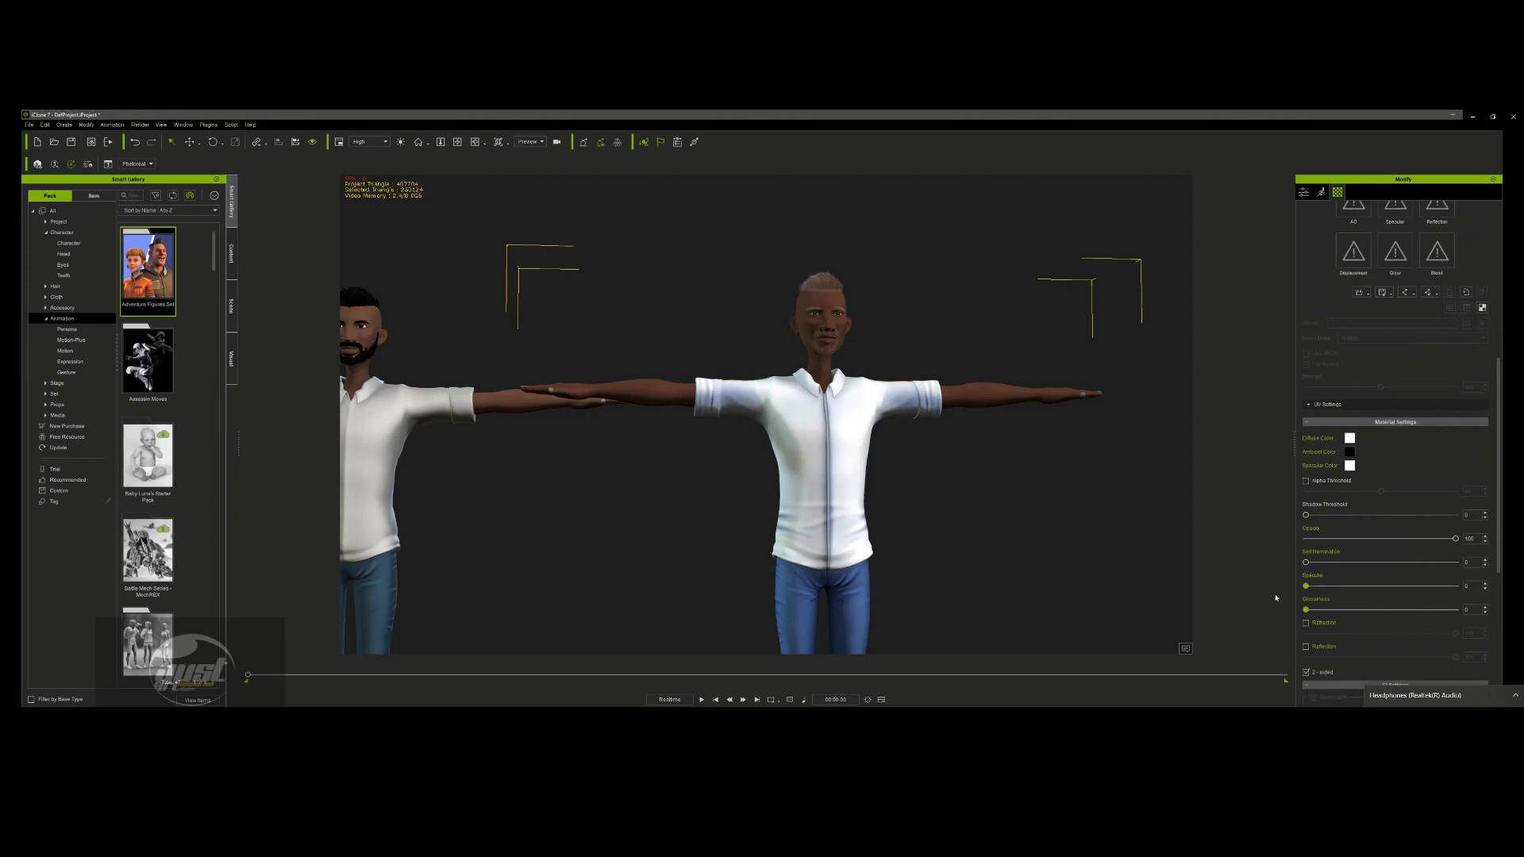
{"action": "scroll", "coordinate": [1368, 445], "scroll_direction": "up", "scroll_amount": 5}
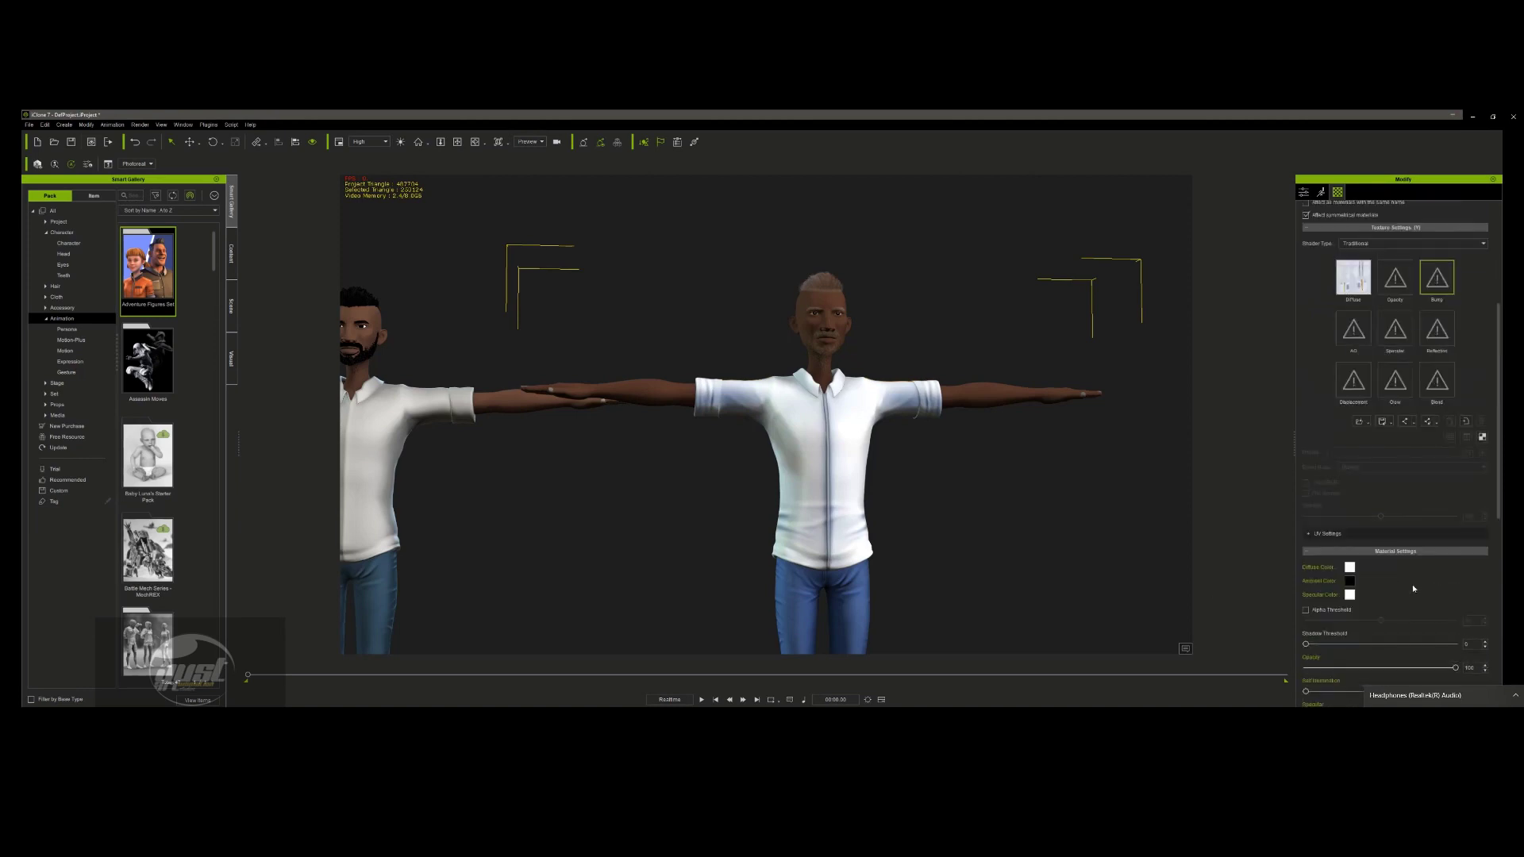
{"action": "scroll", "coordinate": [1453, 577], "scroll_direction": "down", "scroll_amount": 2}
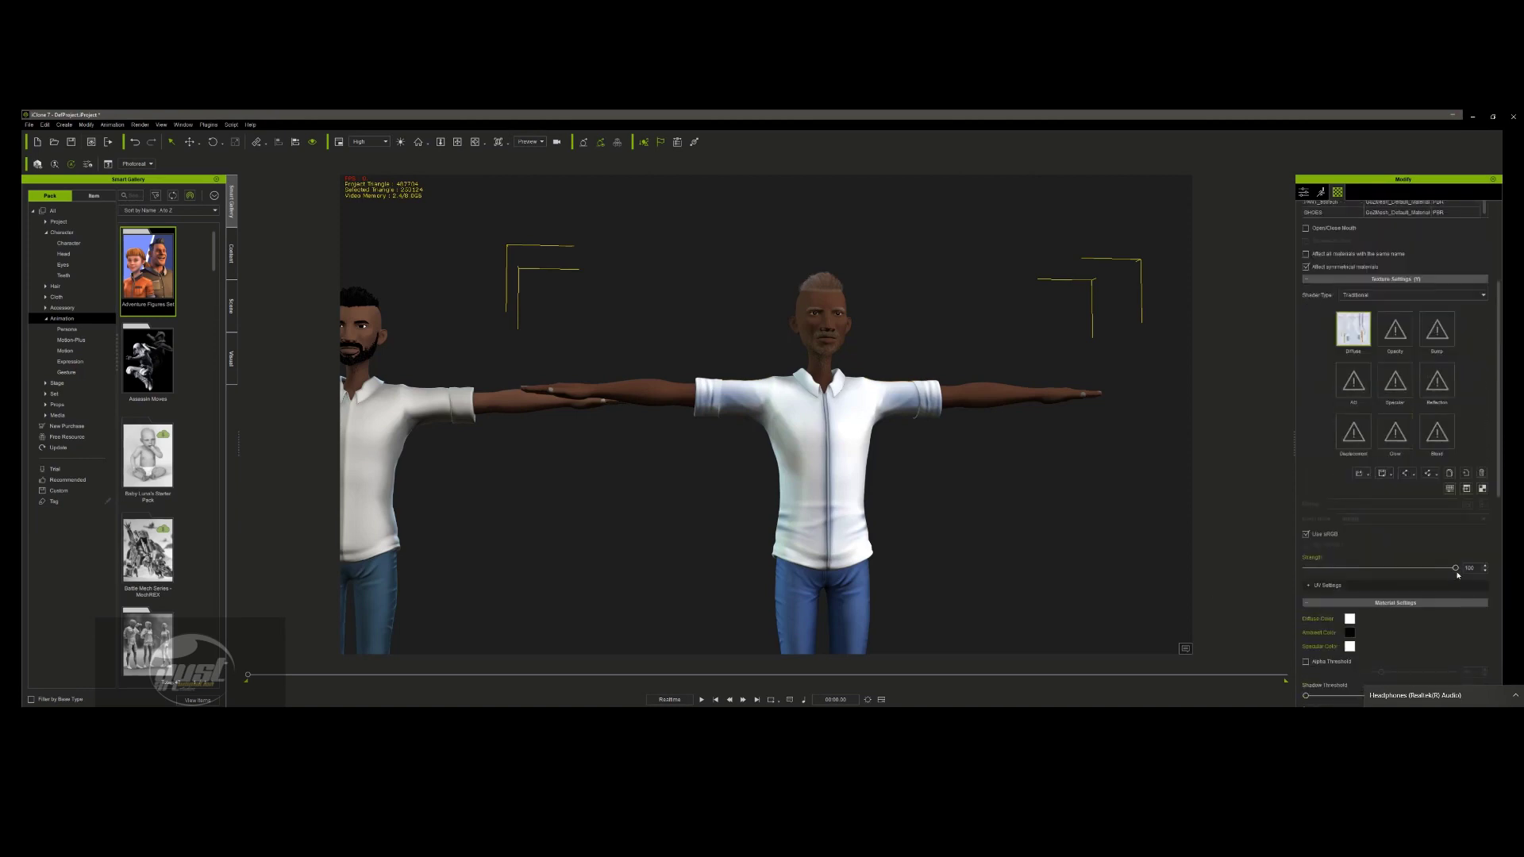
{"action": "left_click_drag", "start_coordinate": [1454, 568], "coordinate": [1304, 569]}
- Compare the flattened shirt with the other avatar's white shirt at several distances
{"action": "scroll", "coordinate": [883, 516], "scroll_direction": "down", "scroll_amount": 3}
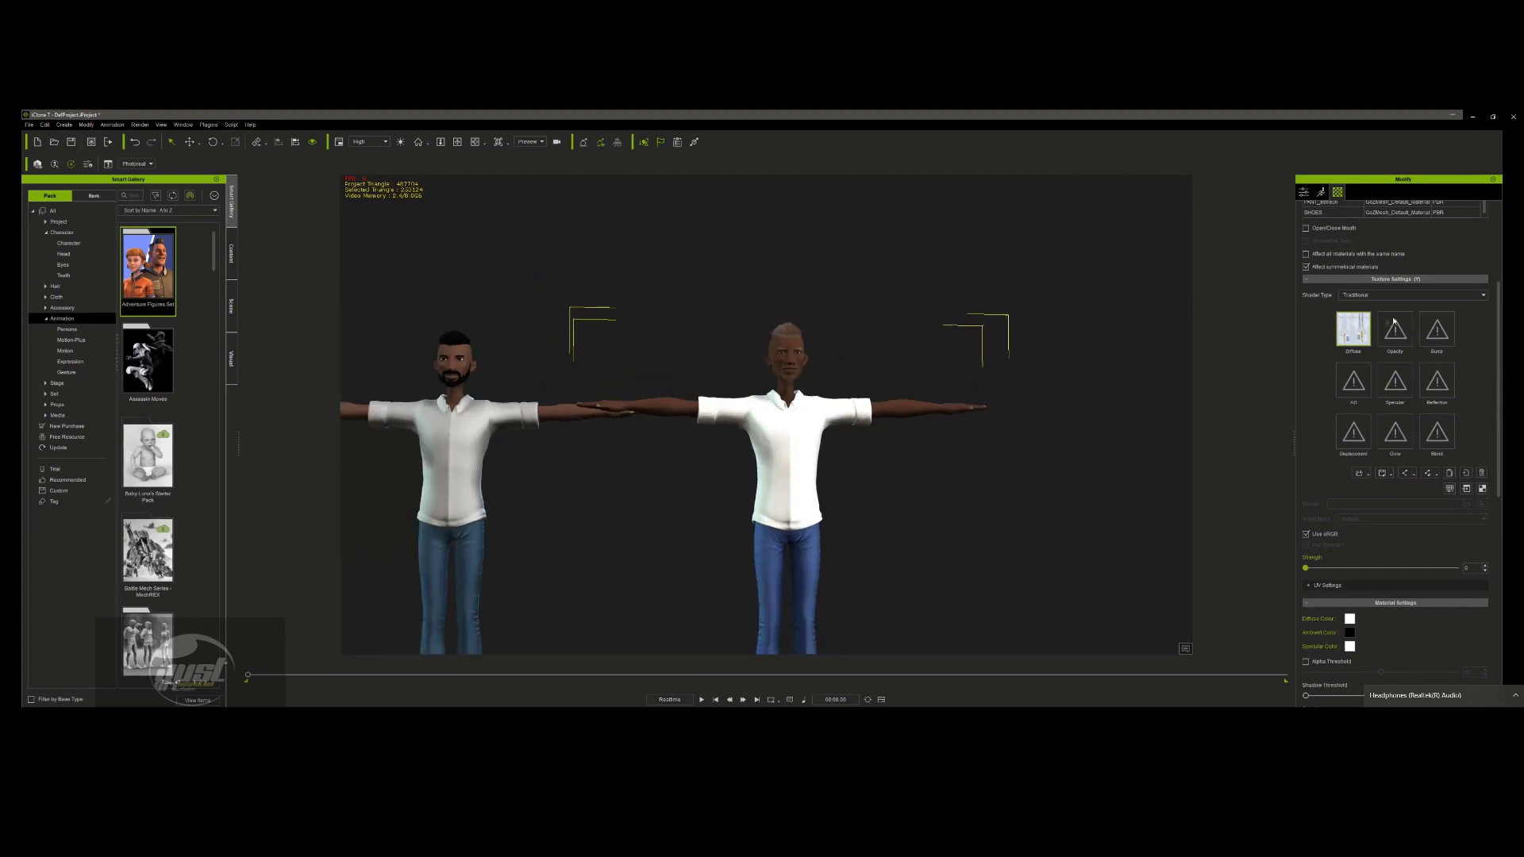
{"action": "scroll", "coordinate": [687, 410], "scroll_direction": "down", "scroll_amount": 2}
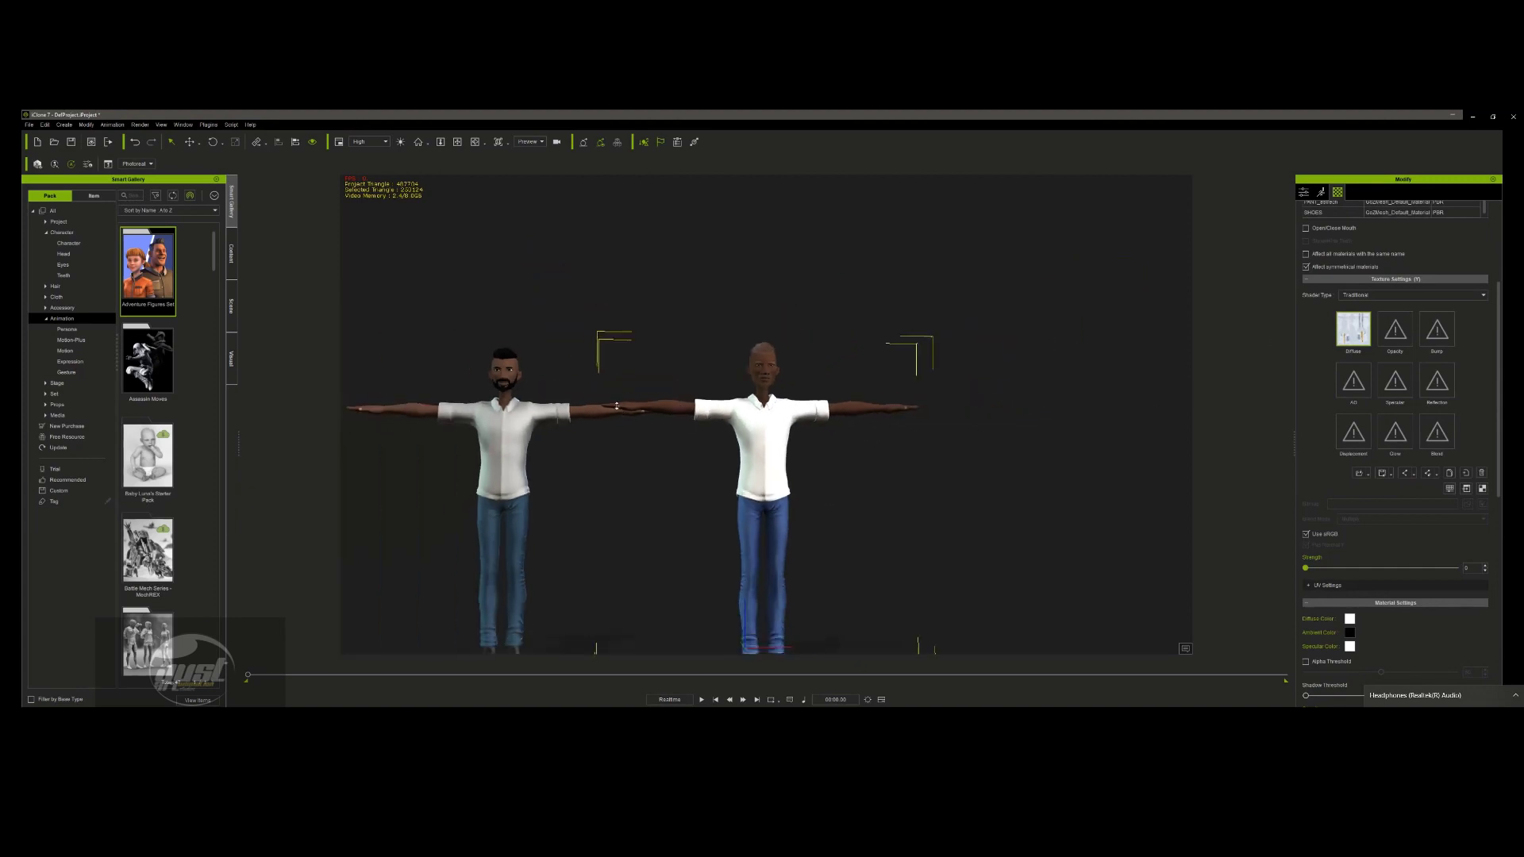
{"action": "scroll", "coordinate": [617, 406], "scroll_direction": "up", "scroll_amount": 2}
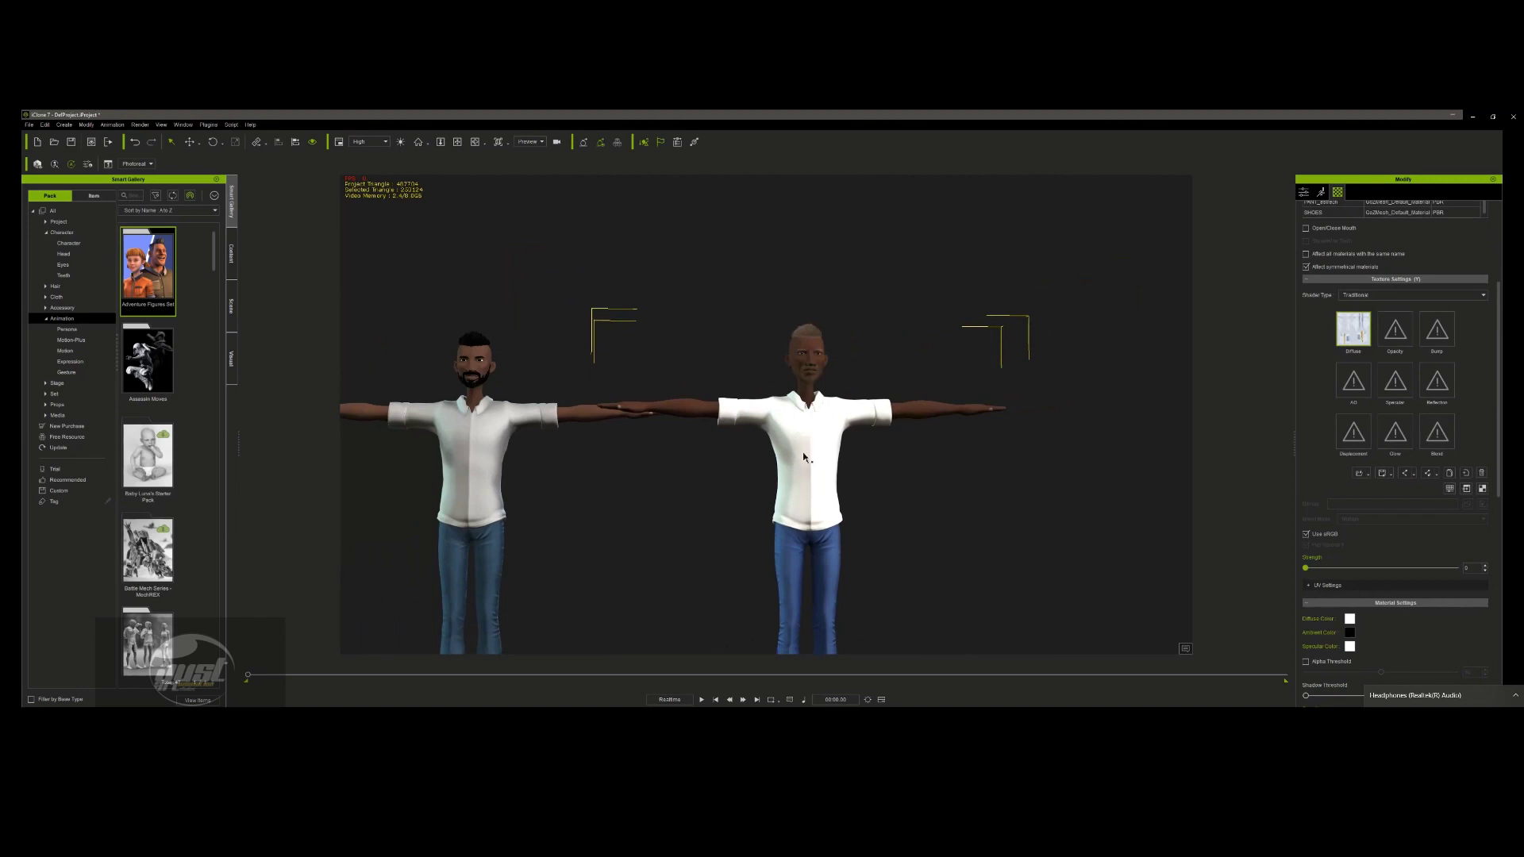
{"action": "scroll", "coordinate": [803, 458], "scroll_direction": "down", "scroll_amount": 1}
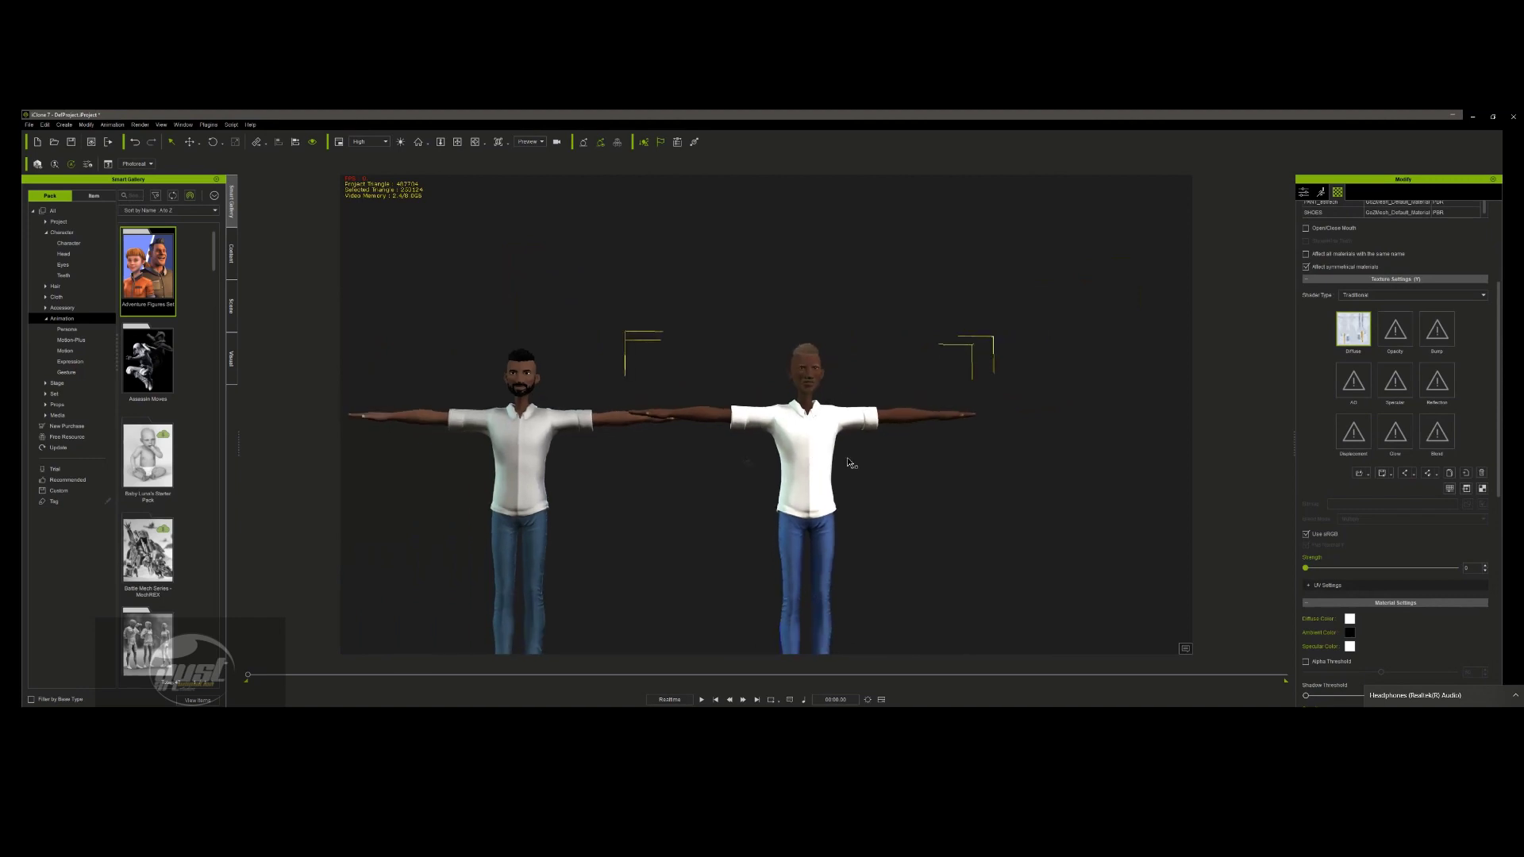
{"action": "scroll", "coordinate": [730, 453], "scroll_direction": "down", "scroll_amount": 1}
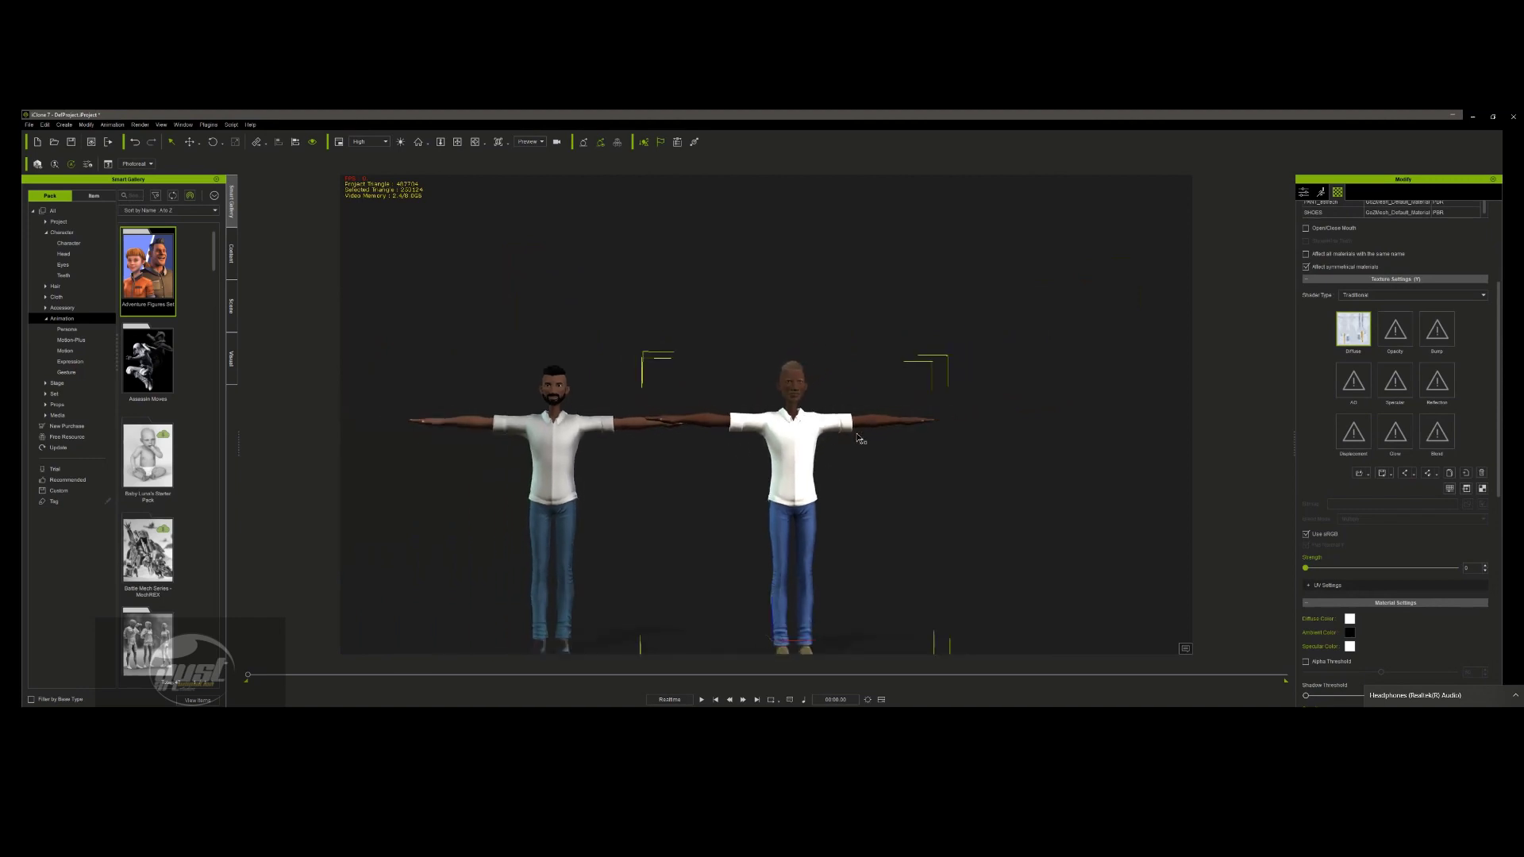
{"action": "scroll", "coordinate": [795, 525], "scroll_direction": "up", "scroll_amount": 1}
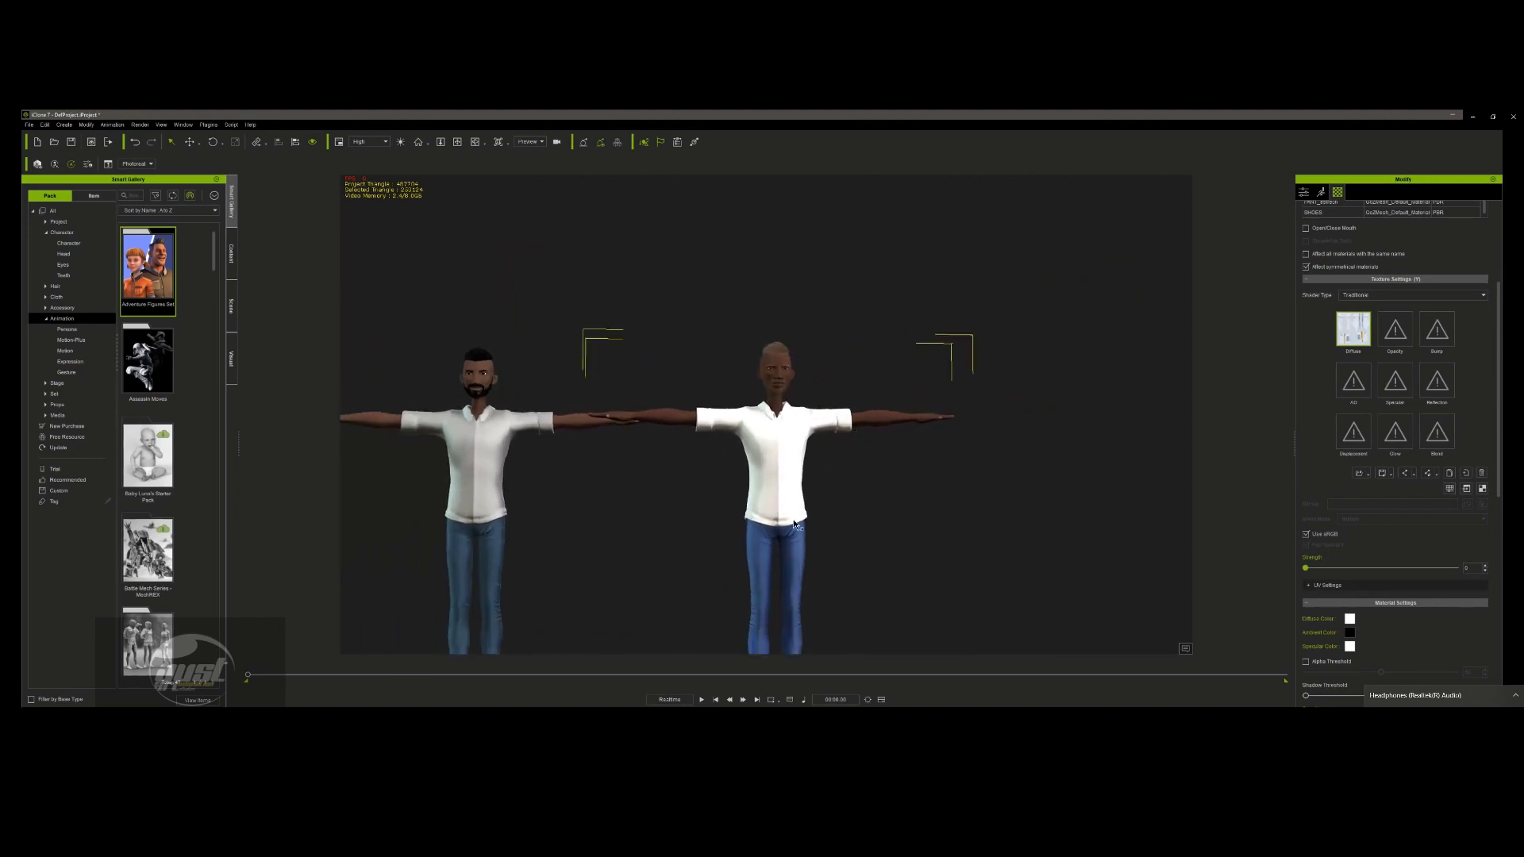
{"action": "scroll", "coordinate": [784, 533], "scroll_direction": "up", "scroll_amount": 3}
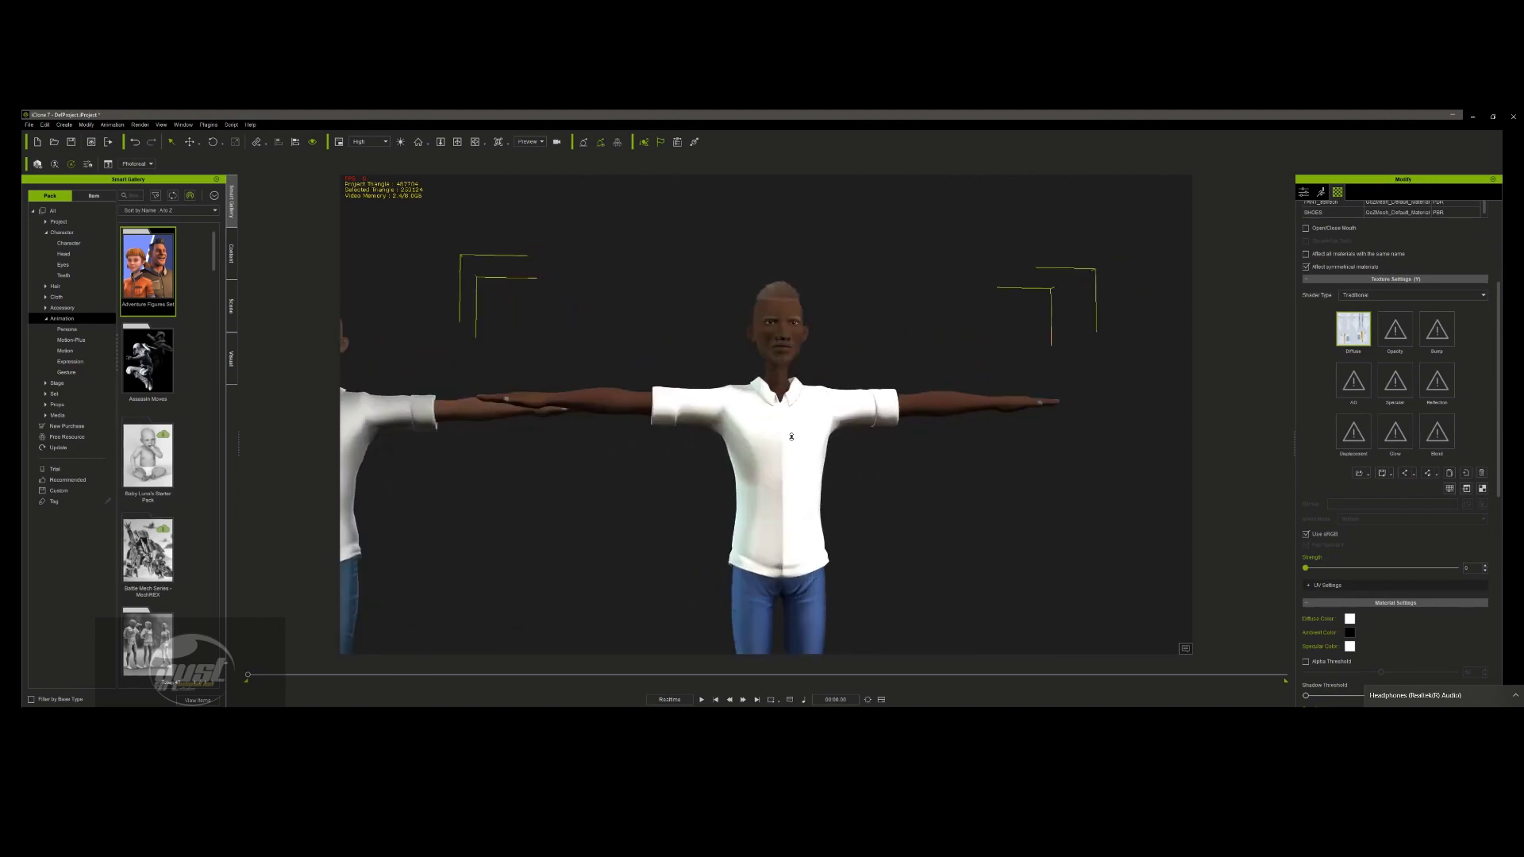
{"action": "scroll", "coordinate": [922, 286], "scroll_direction": "down", "scroll_amount": 4}
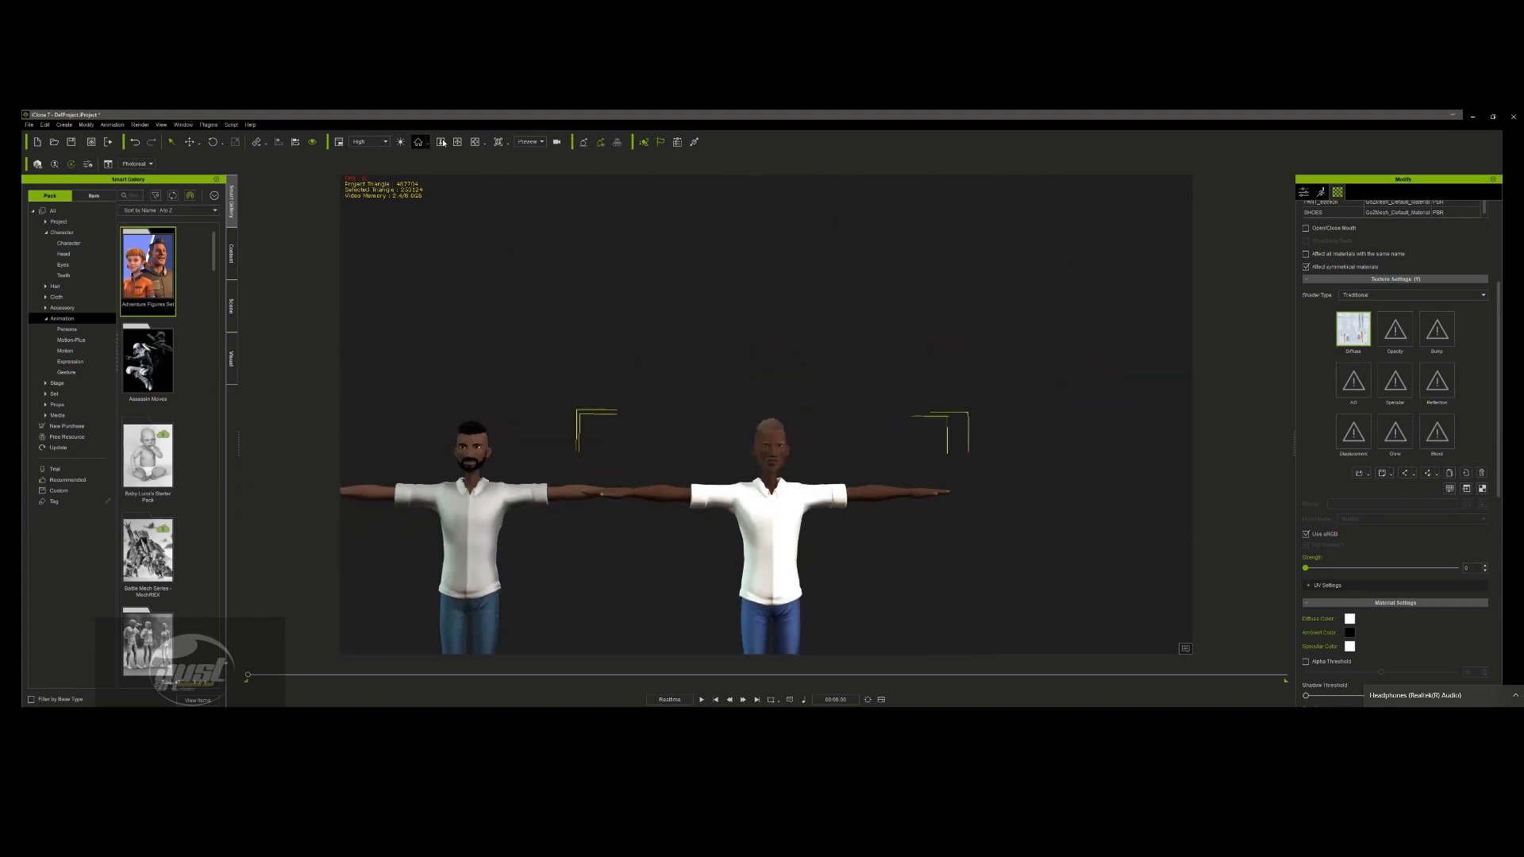
- Select the second avatar's tan shoes and remove their Base Color, AO and Bump textures
{"action": "middle_click_drag", "start_coordinate": [723, 553], "coordinate": [778, 423]}
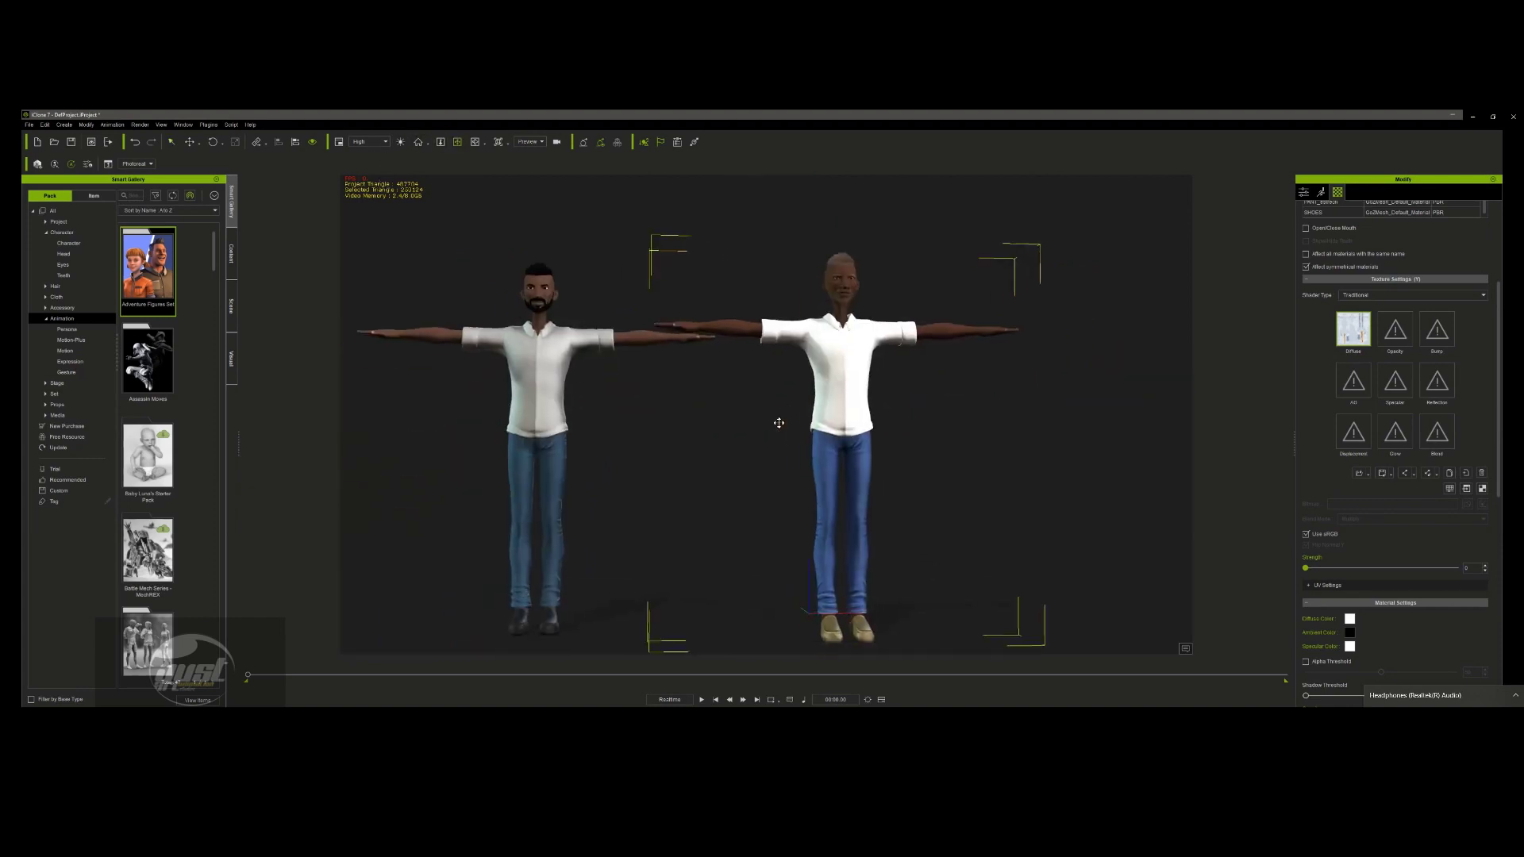
{"action": "scroll", "coordinate": [779, 423], "scroll_direction": "down", "scroll_amount": 2}
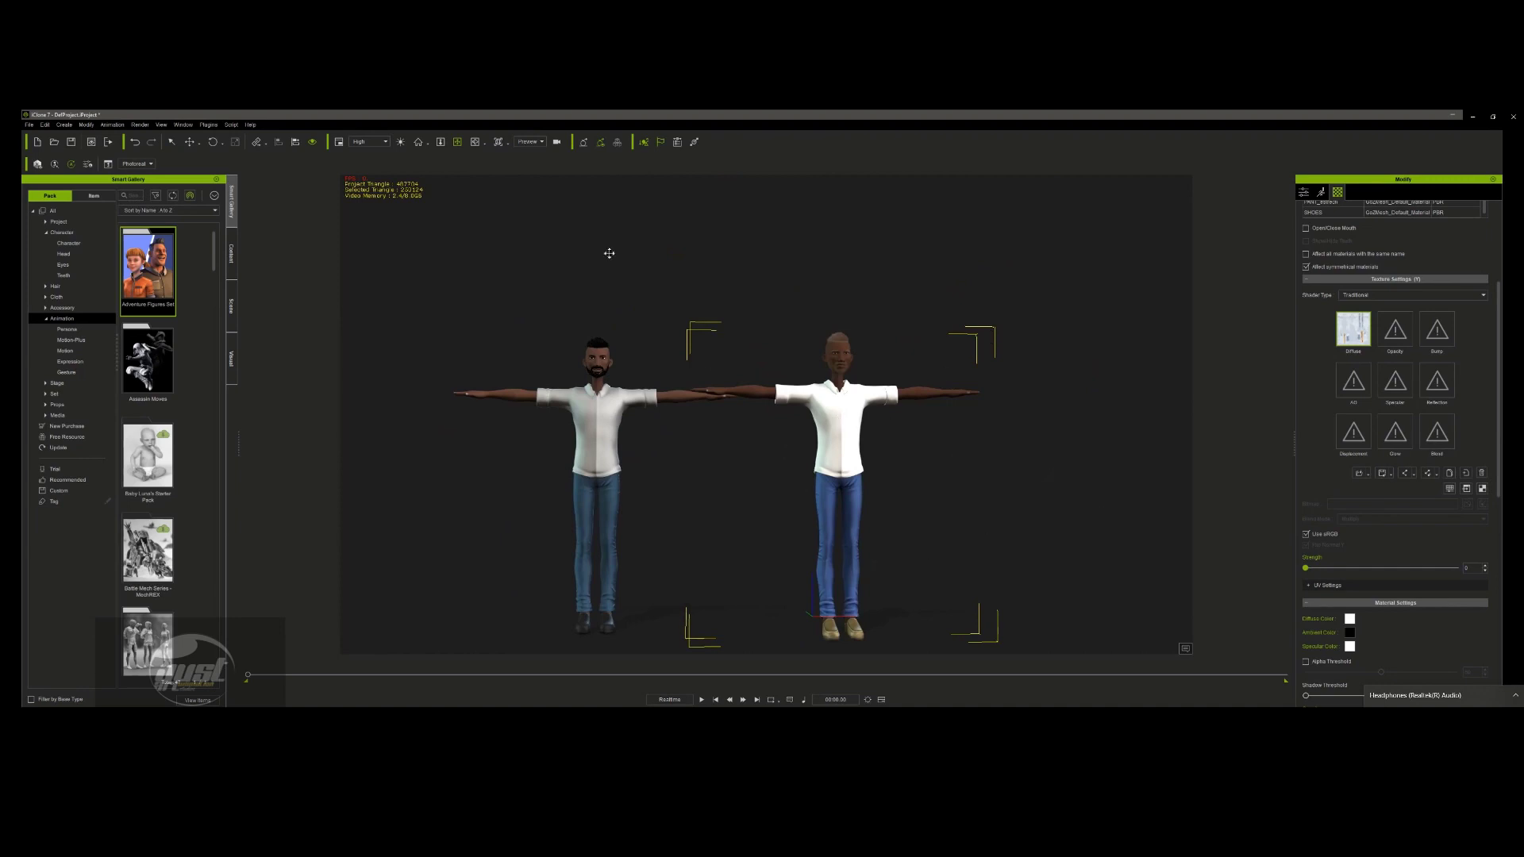
{"action": "middle_click_drag", "start_coordinate": [908, 559], "coordinate": [883, 538]}
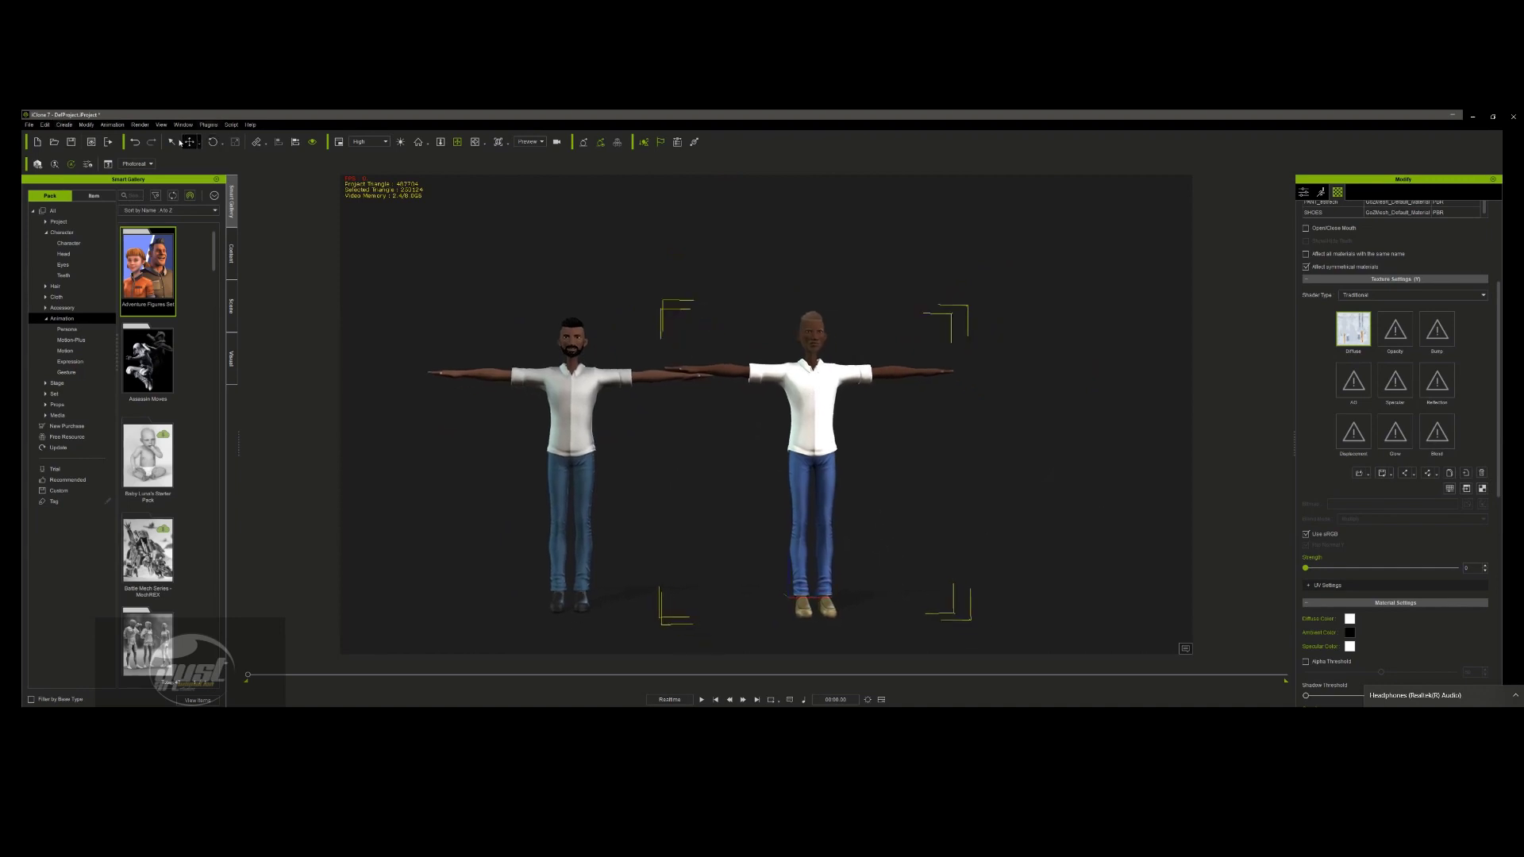
{"action": "left_click", "coordinate": [811, 619]}
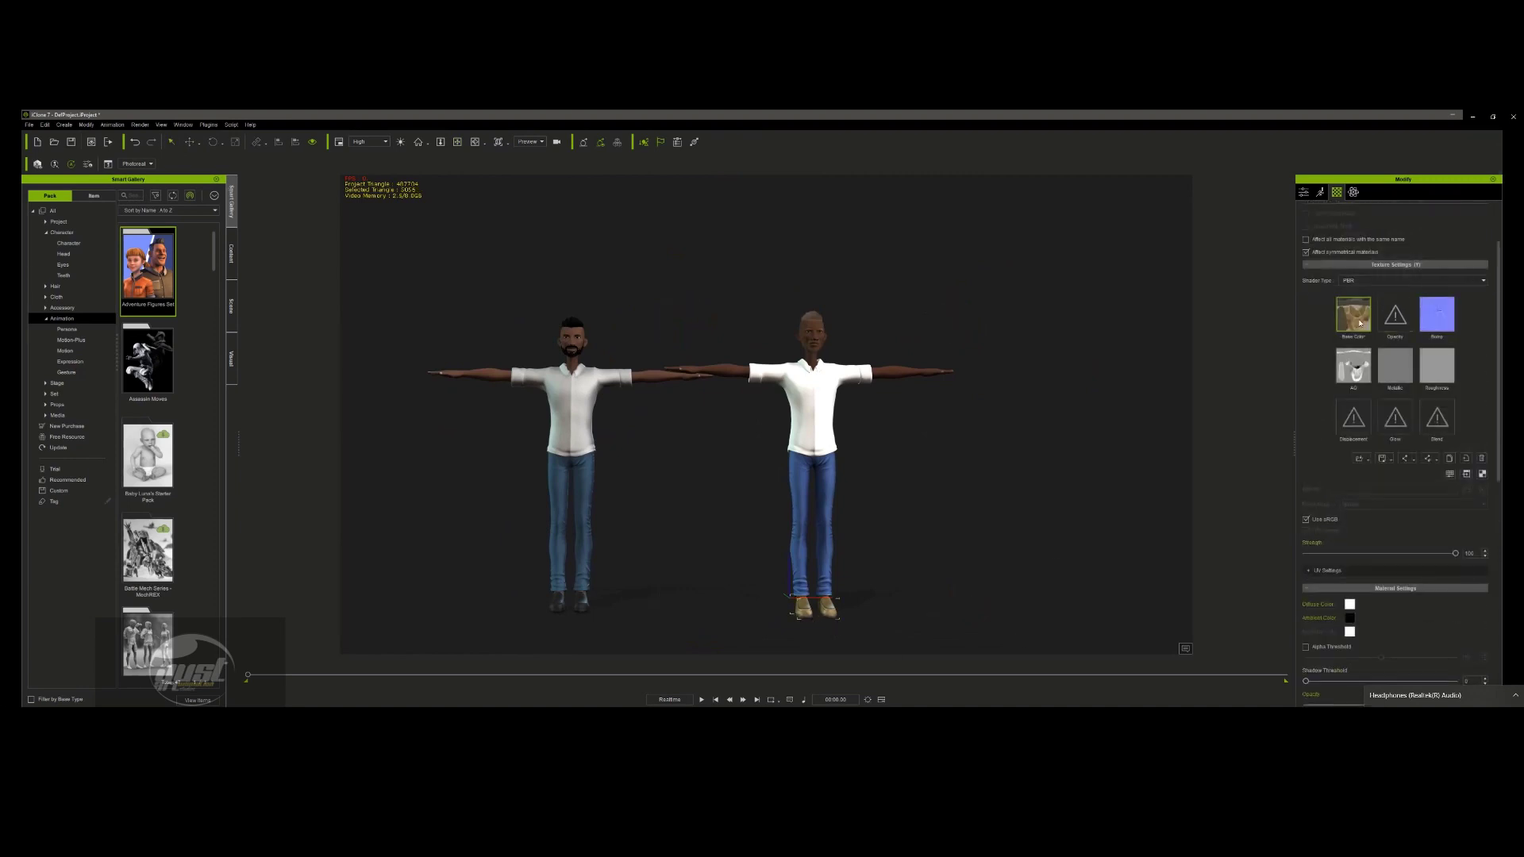
{"action": "left_click", "coordinate": [1480, 459]}
{"action": "left_click", "coordinate": [1349, 367]}
{"action": "left_click", "coordinate": [1481, 459]}
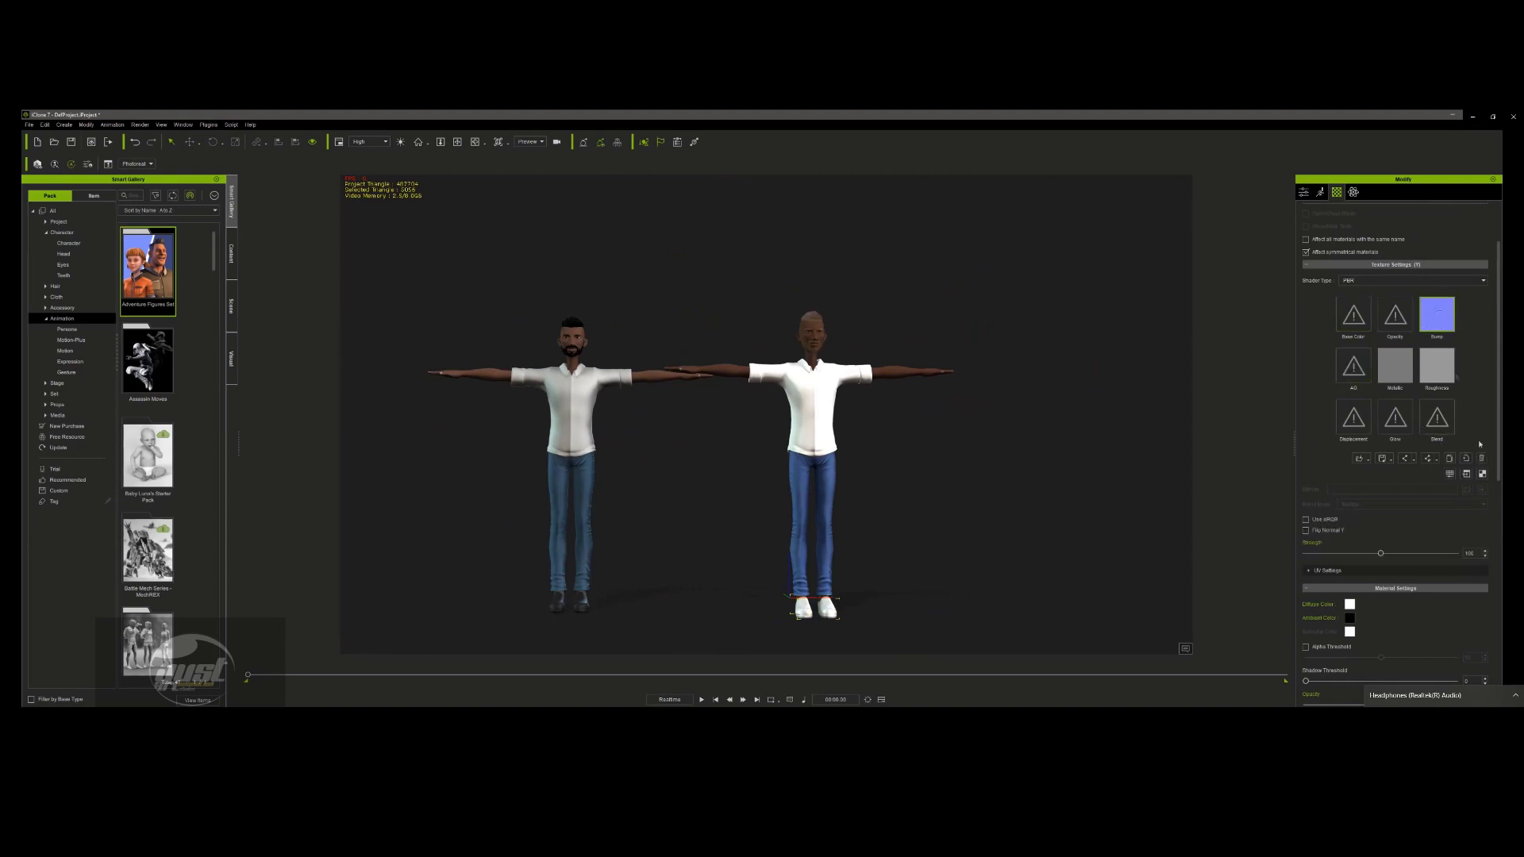
{"action": "left_click", "coordinate": [1481, 459]}
- Change the shoes' shader type to Traditional and set their diffuse color to near-black
{"action": "left_click", "coordinate": [1365, 280]}
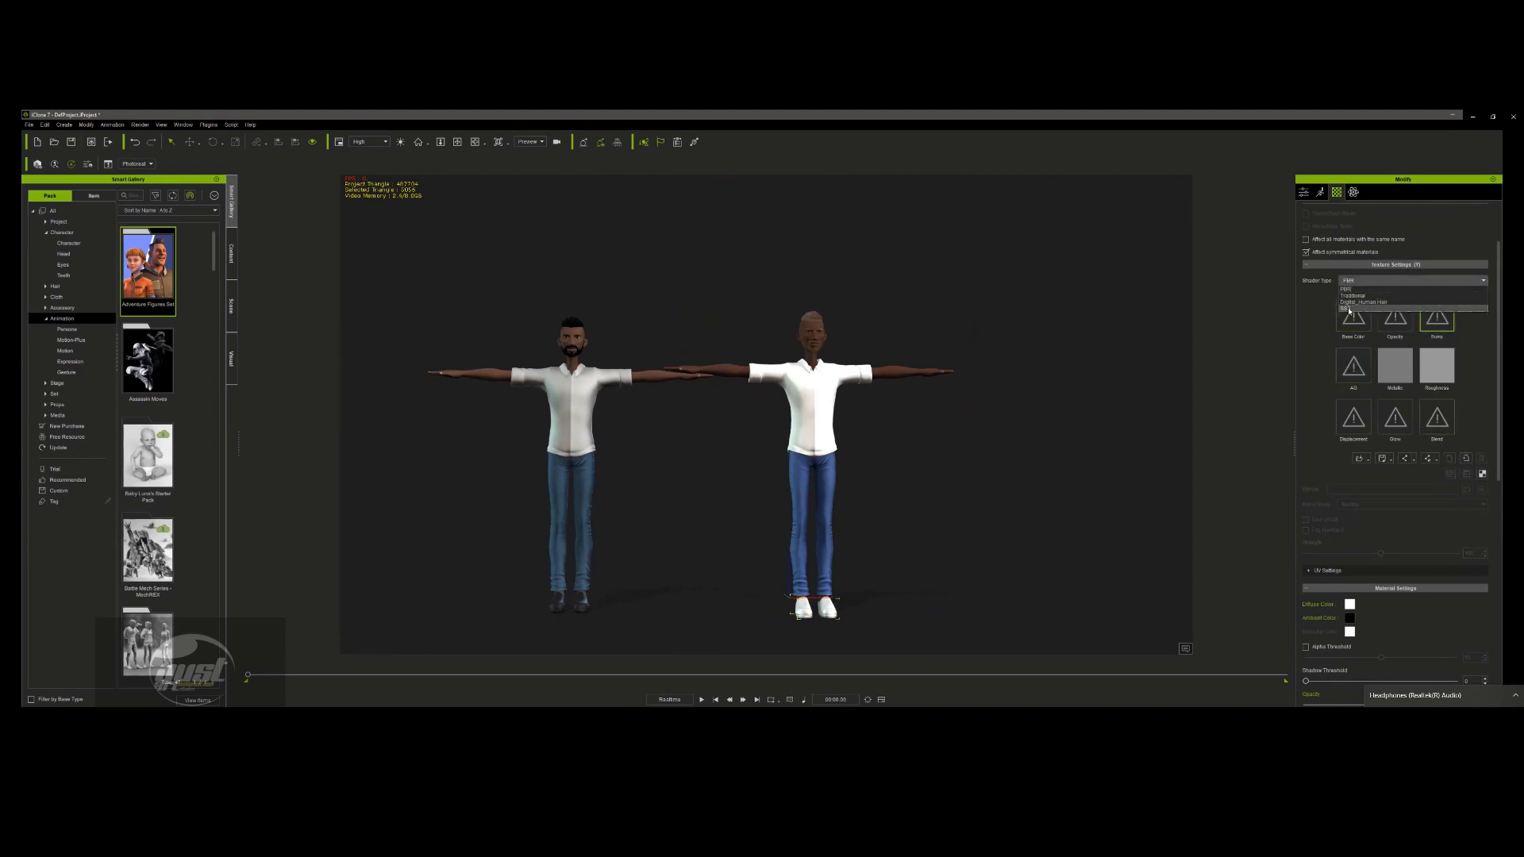
{"action": "left_click", "coordinate": [1354, 295]}
{"action": "scroll", "coordinate": [1410, 626], "scroll_direction": "down", "scroll_amount": 3}
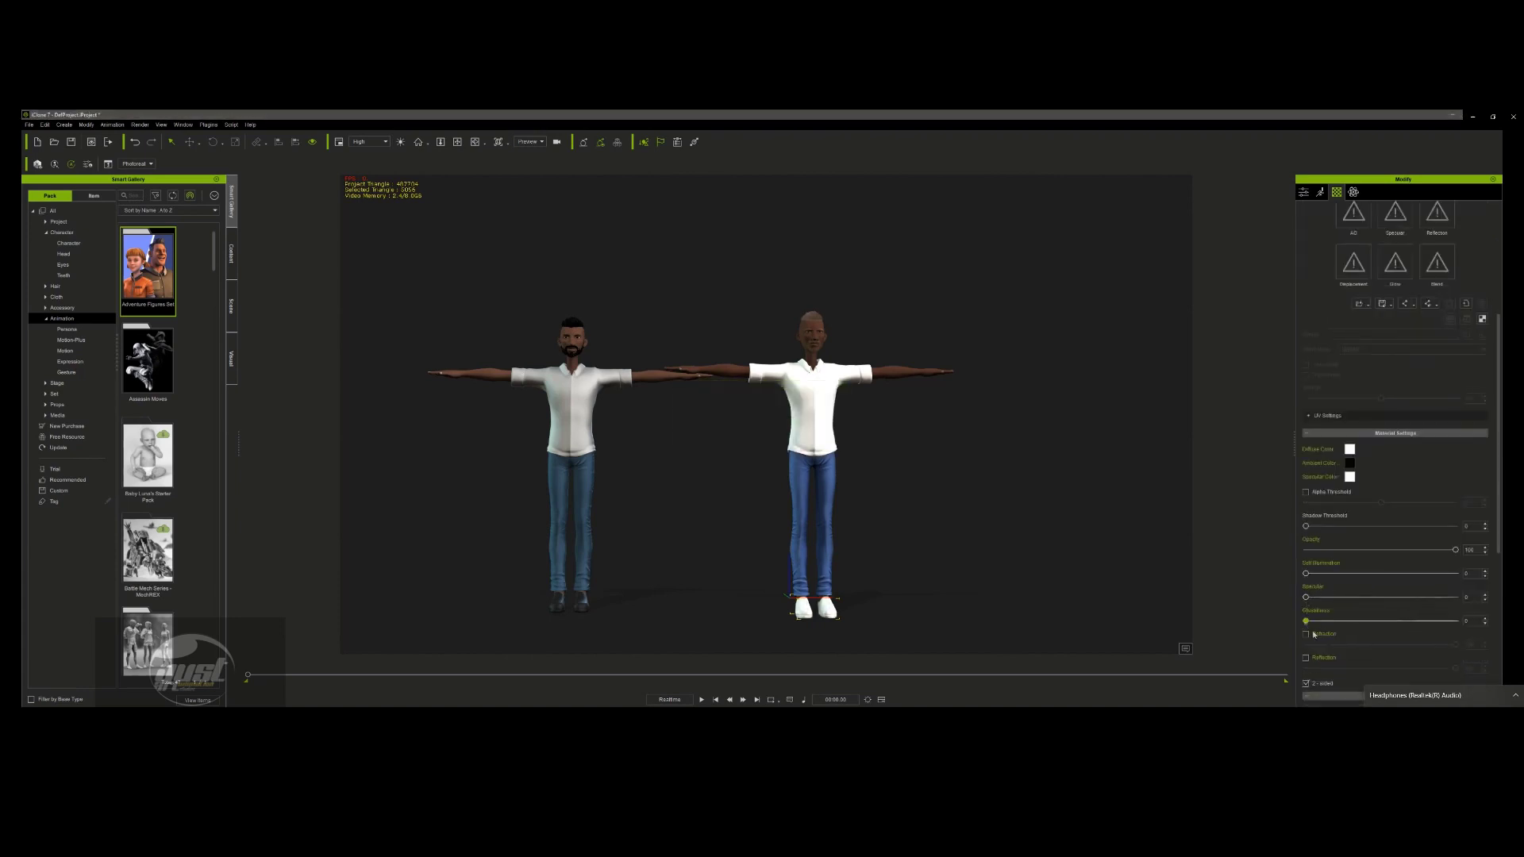
{"action": "scroll", "coordinate": [1401, 299], "scroll_direction": "up", "scroll_amount": 2}
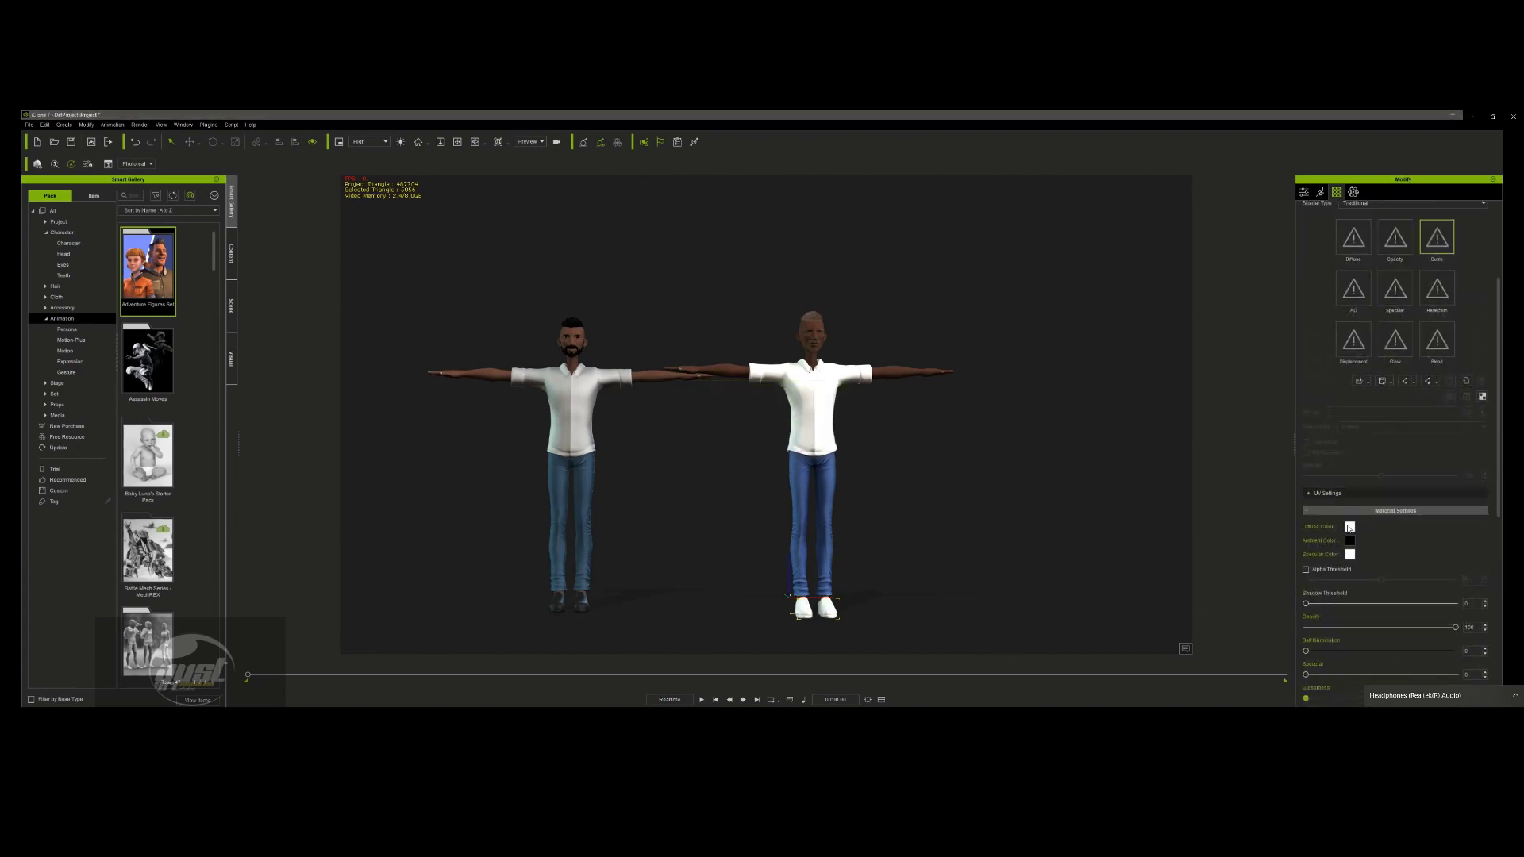
{"action": "left_click_drag", "start_coordinate": [856, 421], "coordinate": [867, 420]}
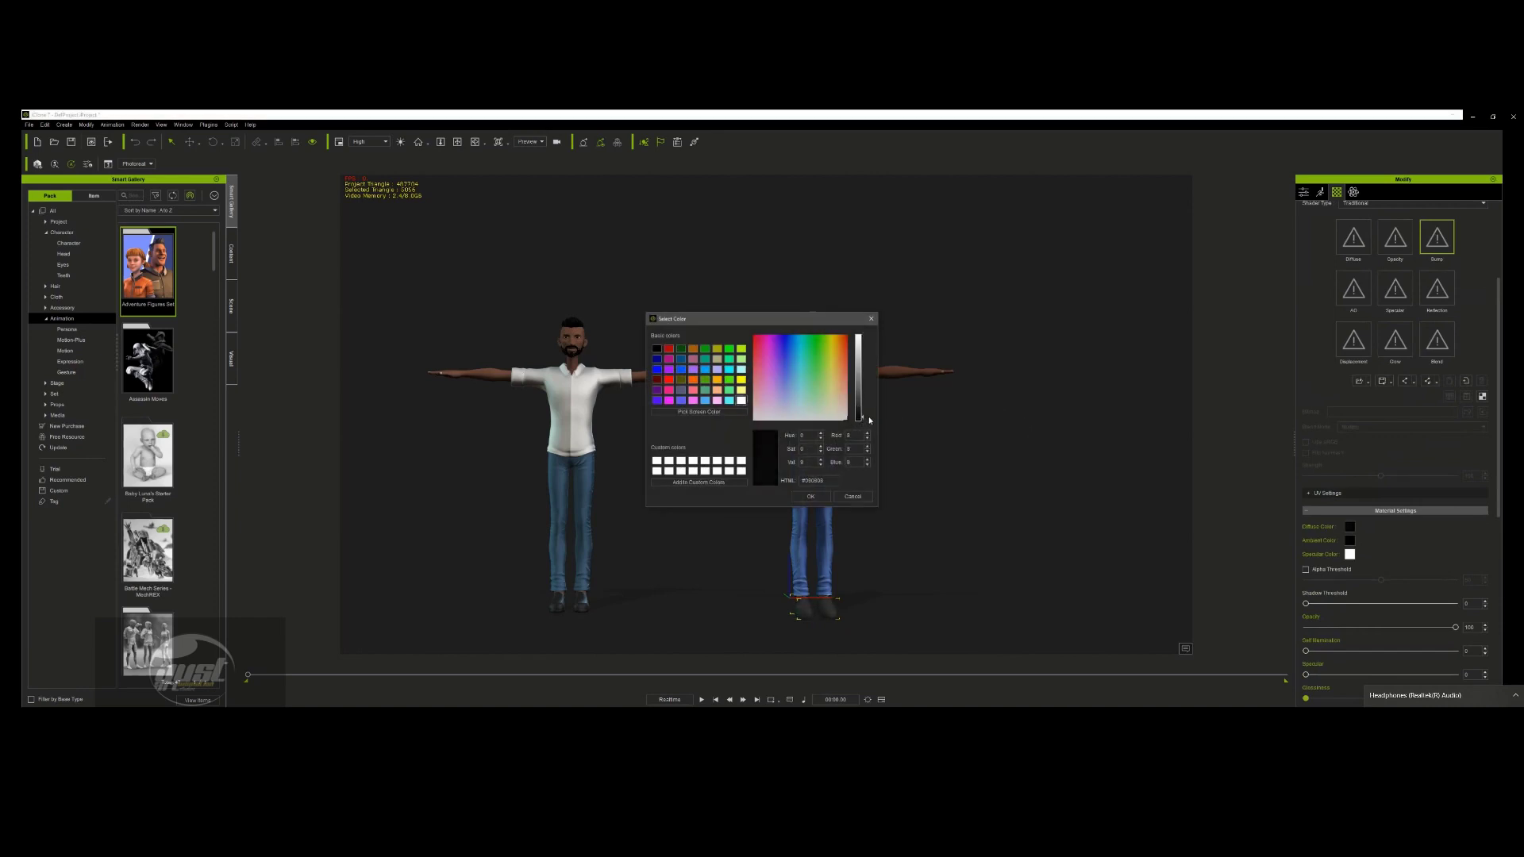
{"action": "left_click", "coordinate": [810, 496]}
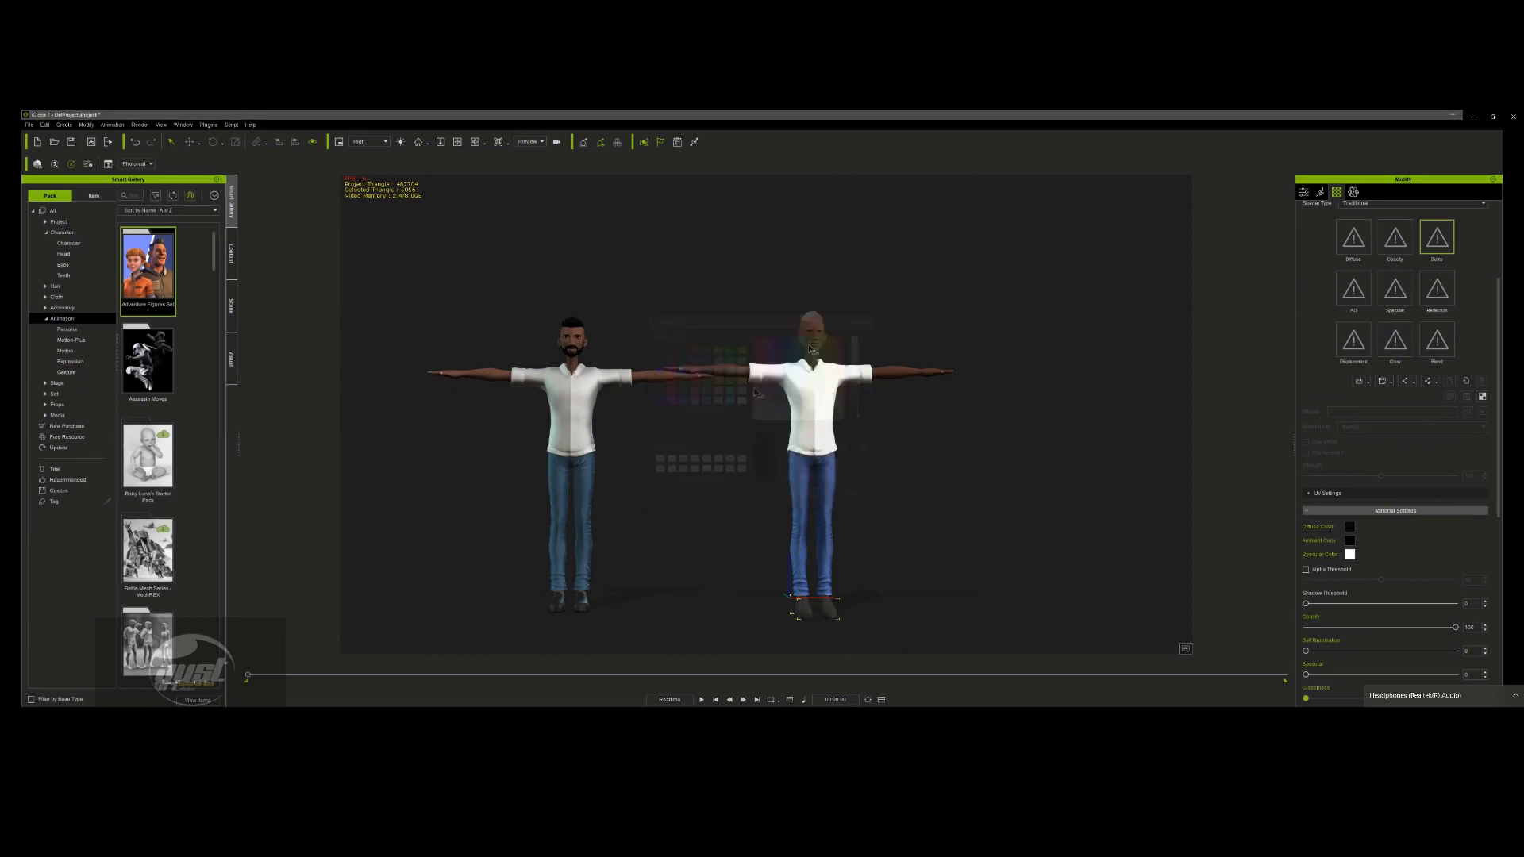
- Compare the two avatars' overall look from the front and from the side
{"action": "scroll", "coordinate": [882, 350], "scroll_direction": "up", "scroll_amount": 5}
{"action": "scroll", "coordinate": [786, 357], "scroll_direction": "down", "scroll_amount": 4}
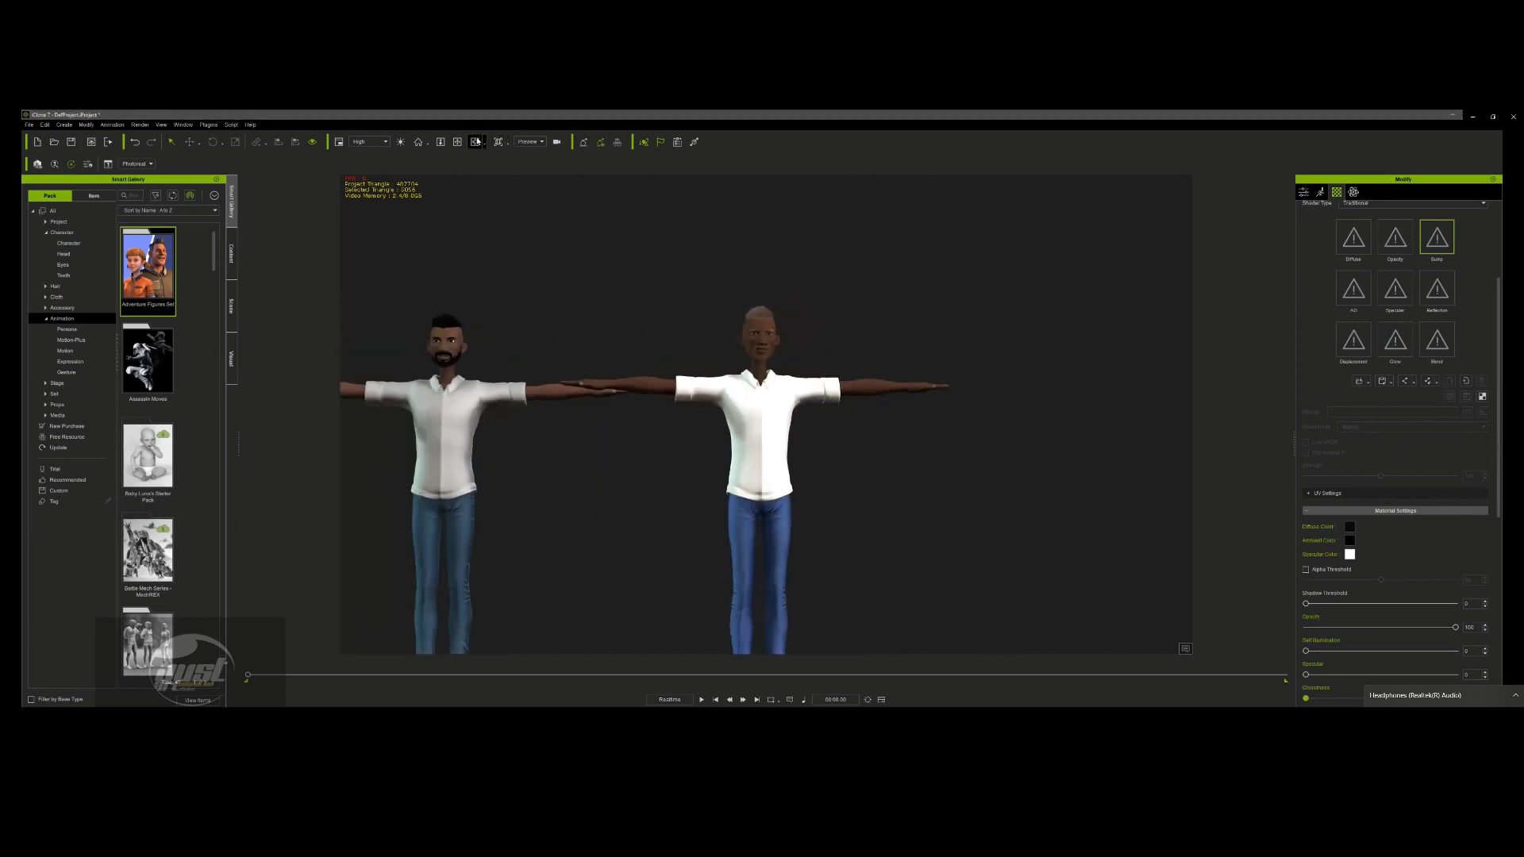
{"action": "left_click", "coordinate": [477, 141]}
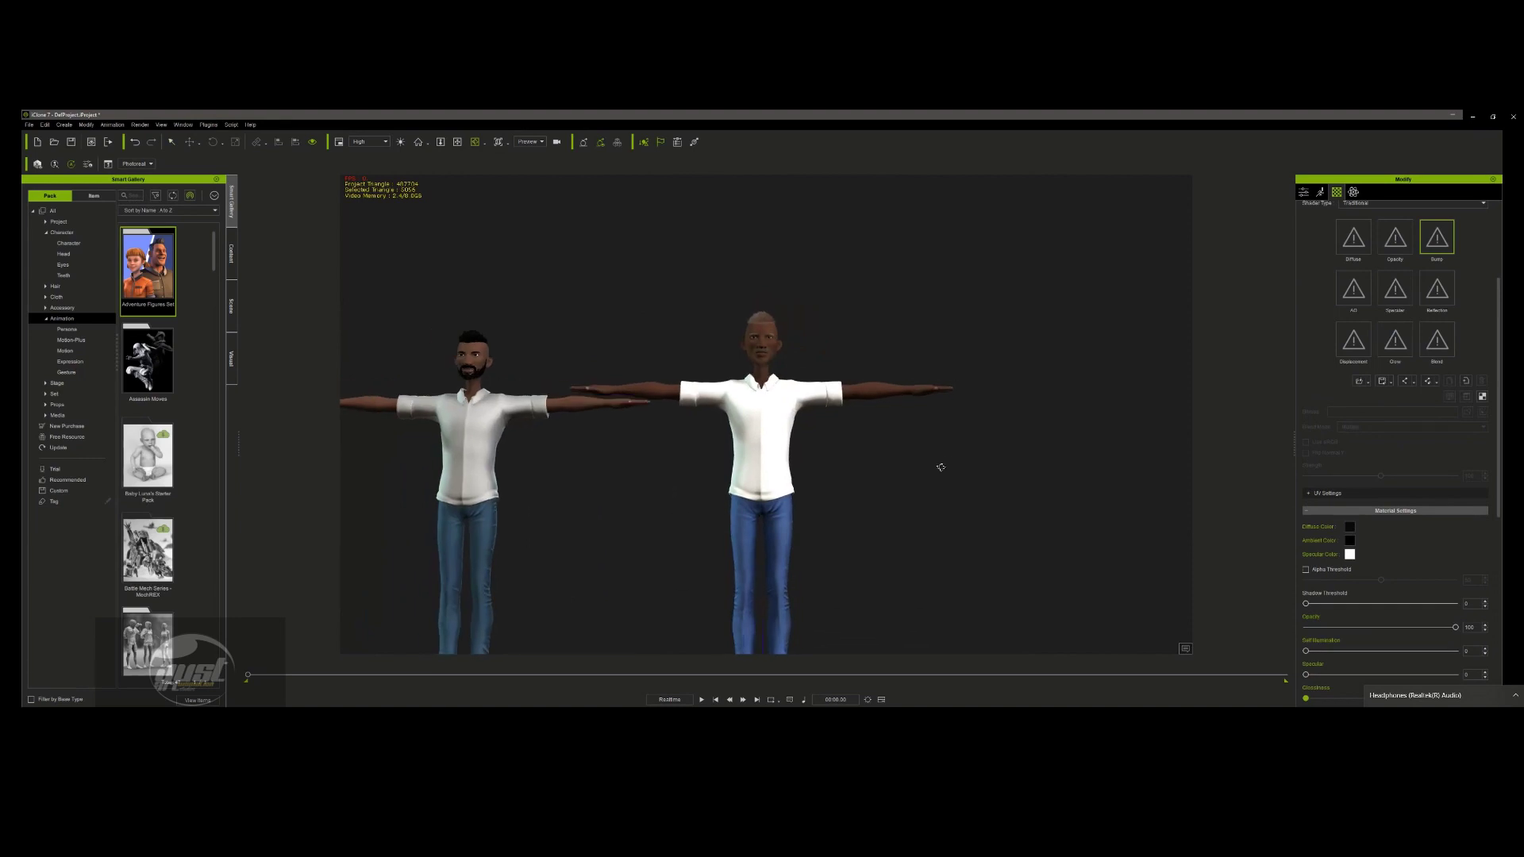
{"action": "left_click", "coordinate": [758, 436]}
{"action": "left_click_drag", "start_coordinate": [758, 435], "coordinate": [591, 224]}
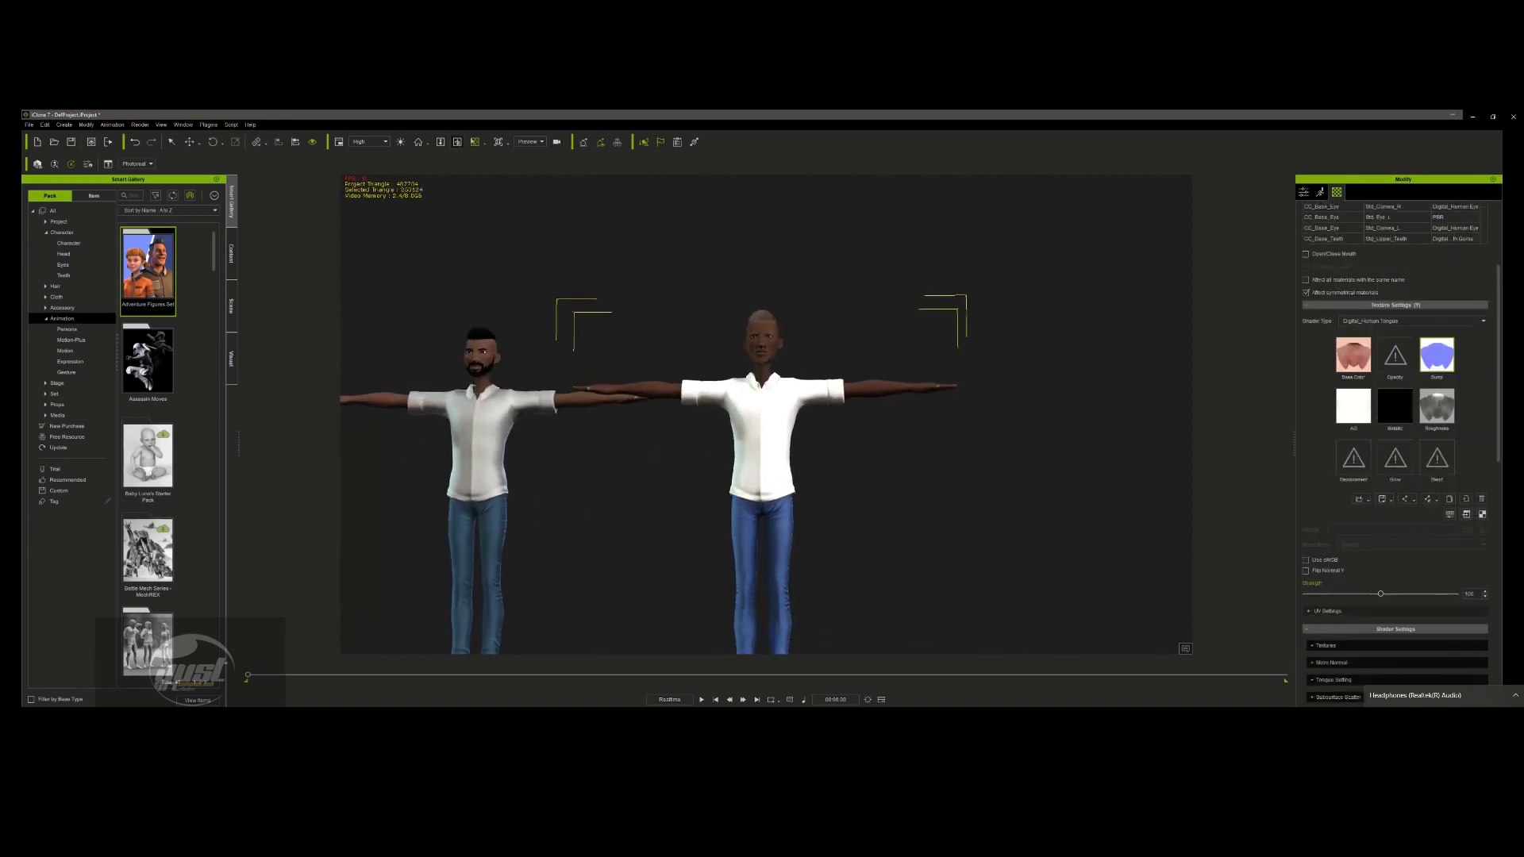
{"action": "left_click", "coordinate": [458, 141]}
{"action": "mouse_move", "coordinate": [689, 458]}
{"action": "left_mouse_down"}
{"action": "mouse_move", "coordinate": [648, 384]}
{"action": "mouse_move", "coordinate": [804, 365]}
{"action": "mouse_move", "coordinate": [687, 462]}
{"action": "left_mouse_up"}
{"action": "left_click_drag", "start_coordinate": [724, 510], "coordinate": [919, 369]}
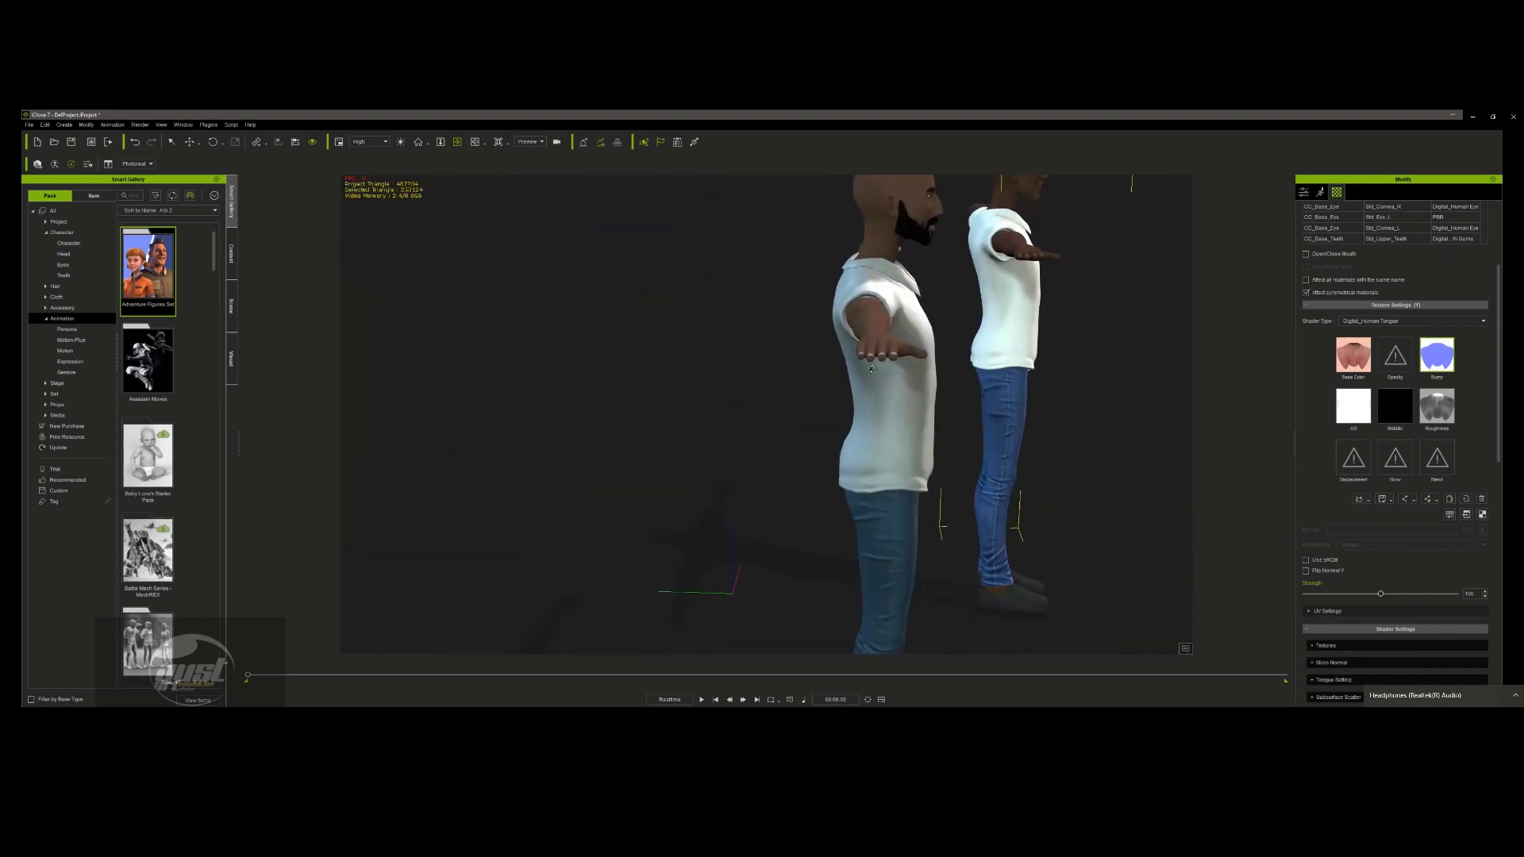
{"action": "right_click_drag", "start_coordinate": [920, 370], "coordinate": [777, 381]}
{"action": "scroll", "coordinate": [1017, 405], "scroll_direction": "up", "scroll_amount": 4}
{"action": "scroll", "coordinate": [997, 402], "scroll_direction": "down", "scroll_amount": 4}
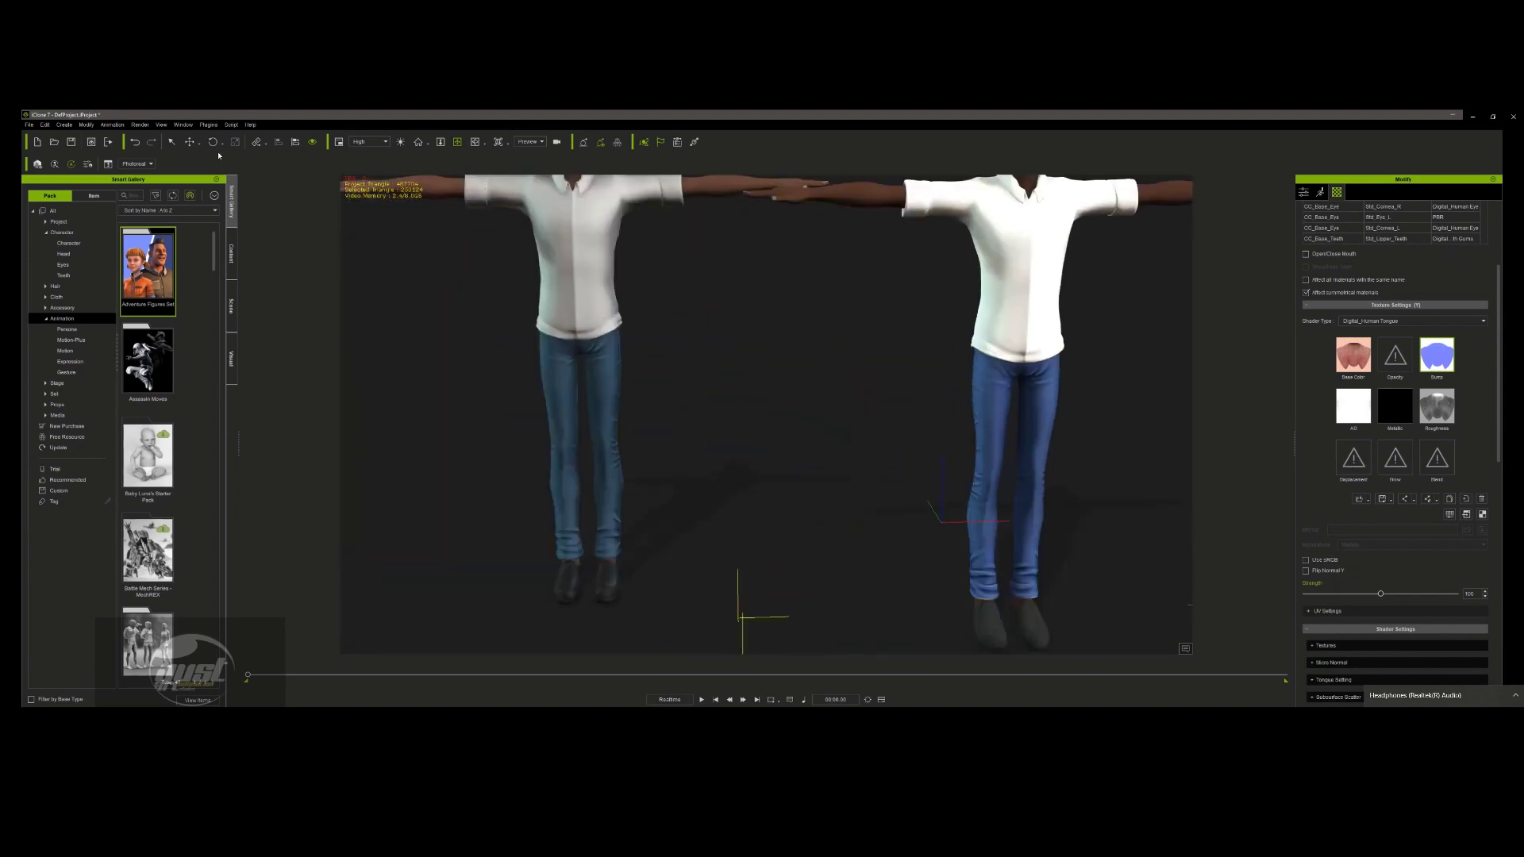
- Pick each avatar's jeans in turn and compare their material textures and diffuse colors
{"action": "left_click", "coordinate": [170, 141]}
{"action": "left_click", "coordinate": [598, 397]}
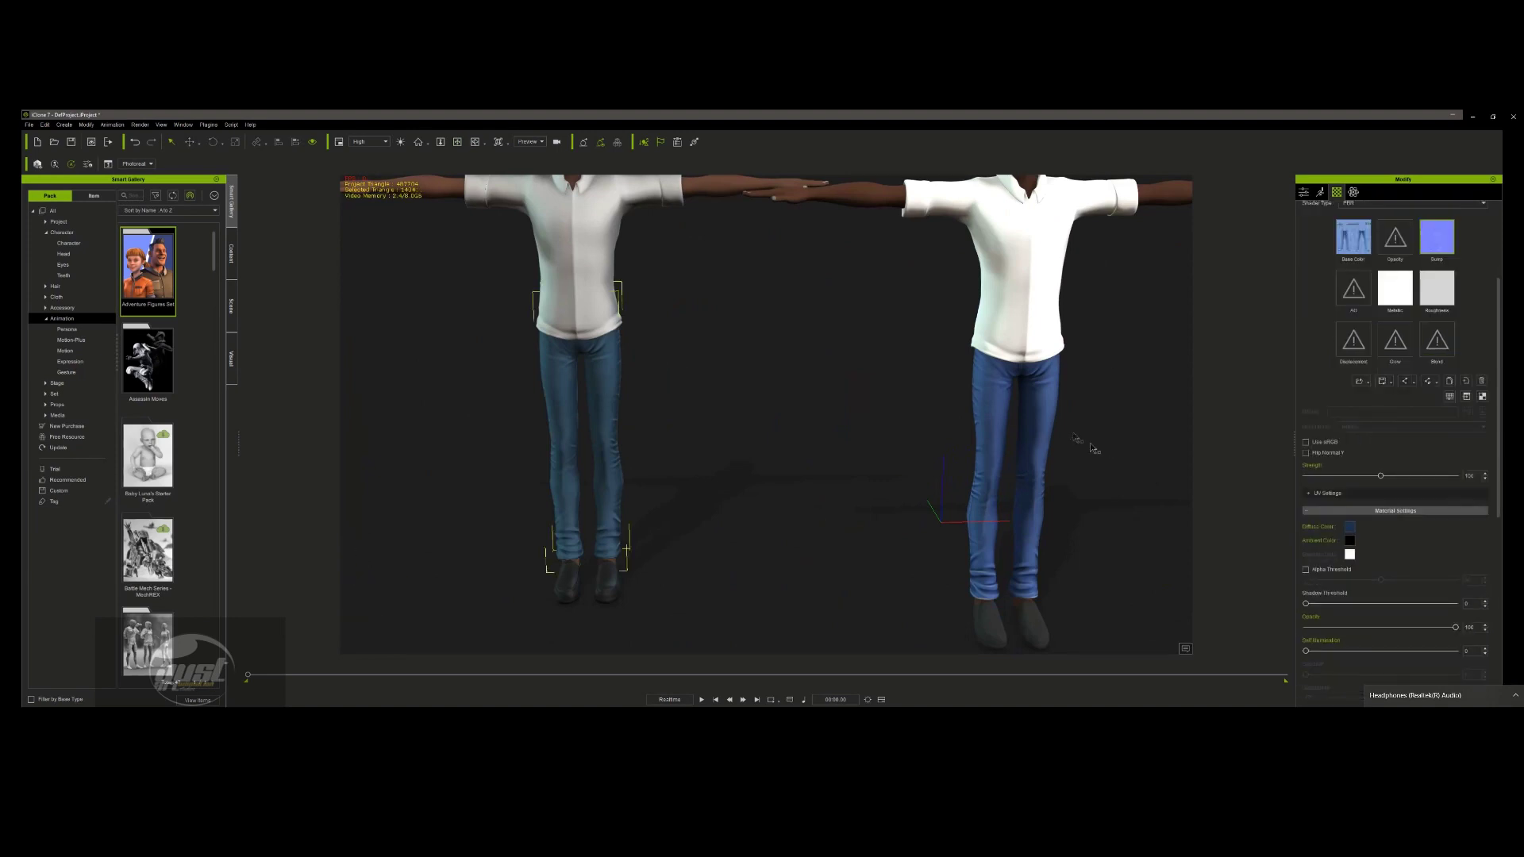
{"action": "left_click", "coordinate": [1046, 428]}
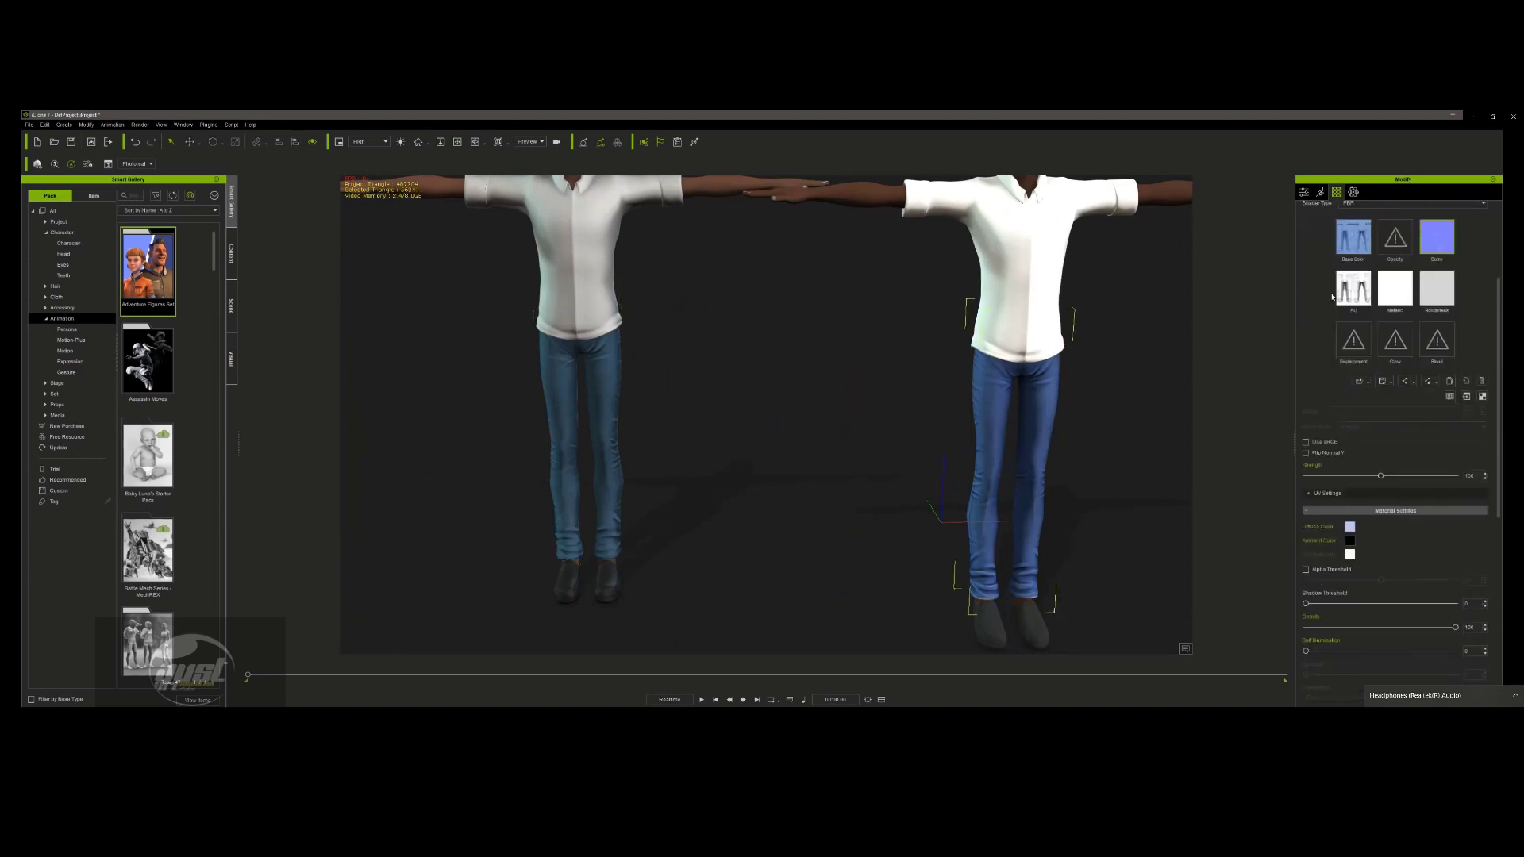
{"action": "scroll", "coordinate": [1040, 413], "scroll_direction": "up", "scroll_amount": 3}
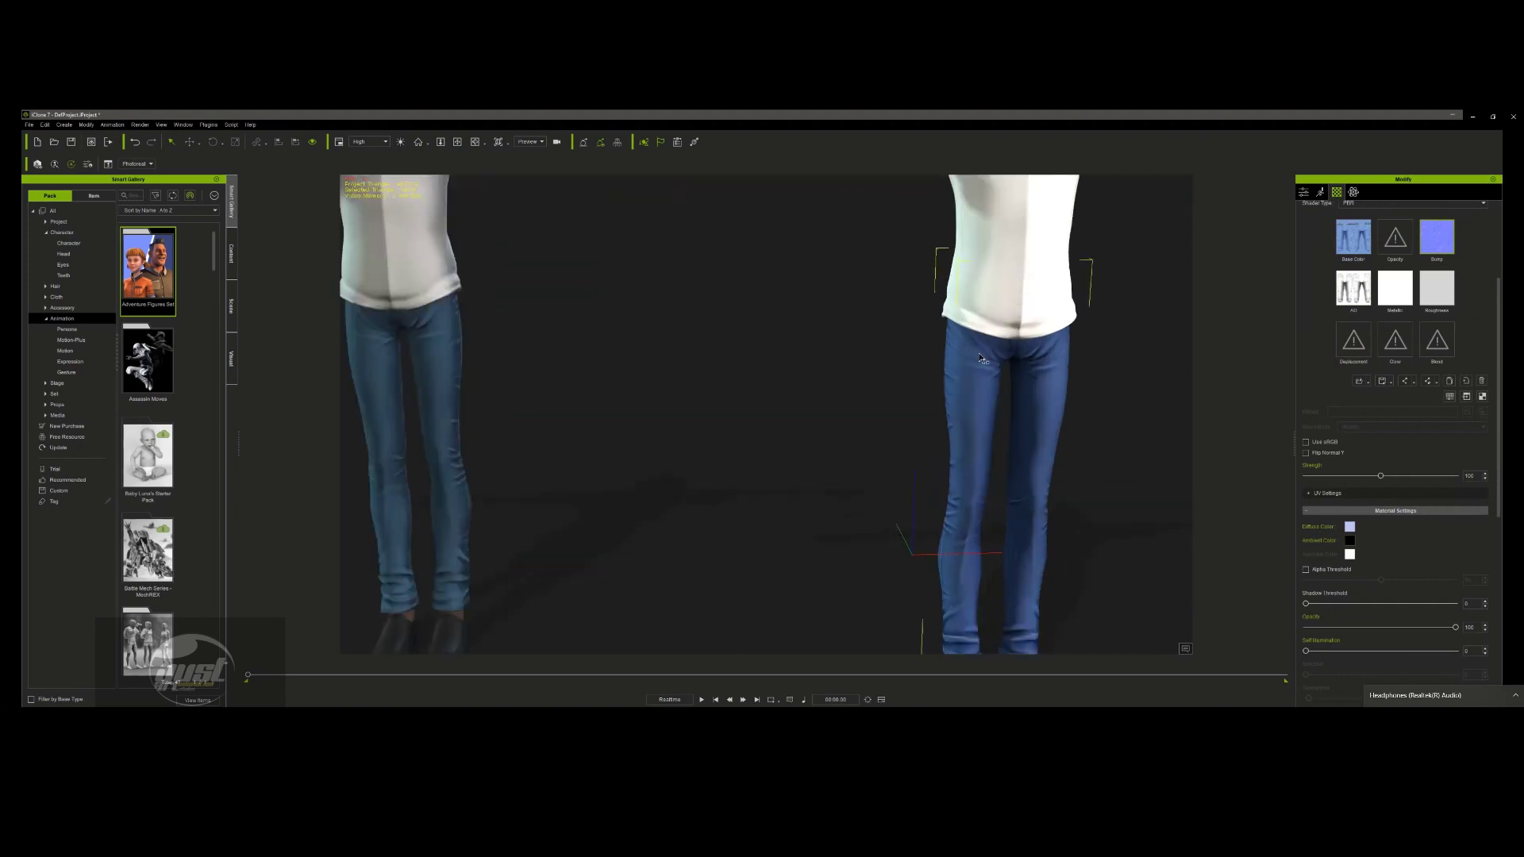
- Select the second avatar's hair and set the strength of its Opacity texture to 0
{"action": "left_click", "coordinate": [458, 143]}
{"action": "scroll", "coordinate": [829, 420], "scroll_direction": "down", "scroll_amount": 3}
{"action": "left_click_drag", "start_coordinate": [952, 347], "coordinate": [925, 520]}
{"action": "mouse_move", "coordinate": [849, 403]}
{"action": "right_mouse_down"}
{"action": "mouse_move", "coordinate": [692, 431]}
{"action": "mouse_move", "coordinate": [968, 442]}
{"action": "mouse_move", "coordinate": [976, 397]}
{"action": "mouse_move", "coordinate": [991, 491]}
{"action": "mouse_move", "coordinate": [849, 381]}
{"action": "right_mouse_up"}
{"action": "scroll", "coordinate": [991, 491], "scroll_direction": "up", "scroll_amount": 3}
{"action": "scroll", "coordinate": [991, 491], "scroll_direction": "up", "scroll_amount": 3}
{"action": "left_click_drag", "start_coordinate": [849, 381], "coordinate": [921, 534]}
{"action": "right_click_drag", "start_coordinate": [921, 534], "coordinate": [996, 546]}
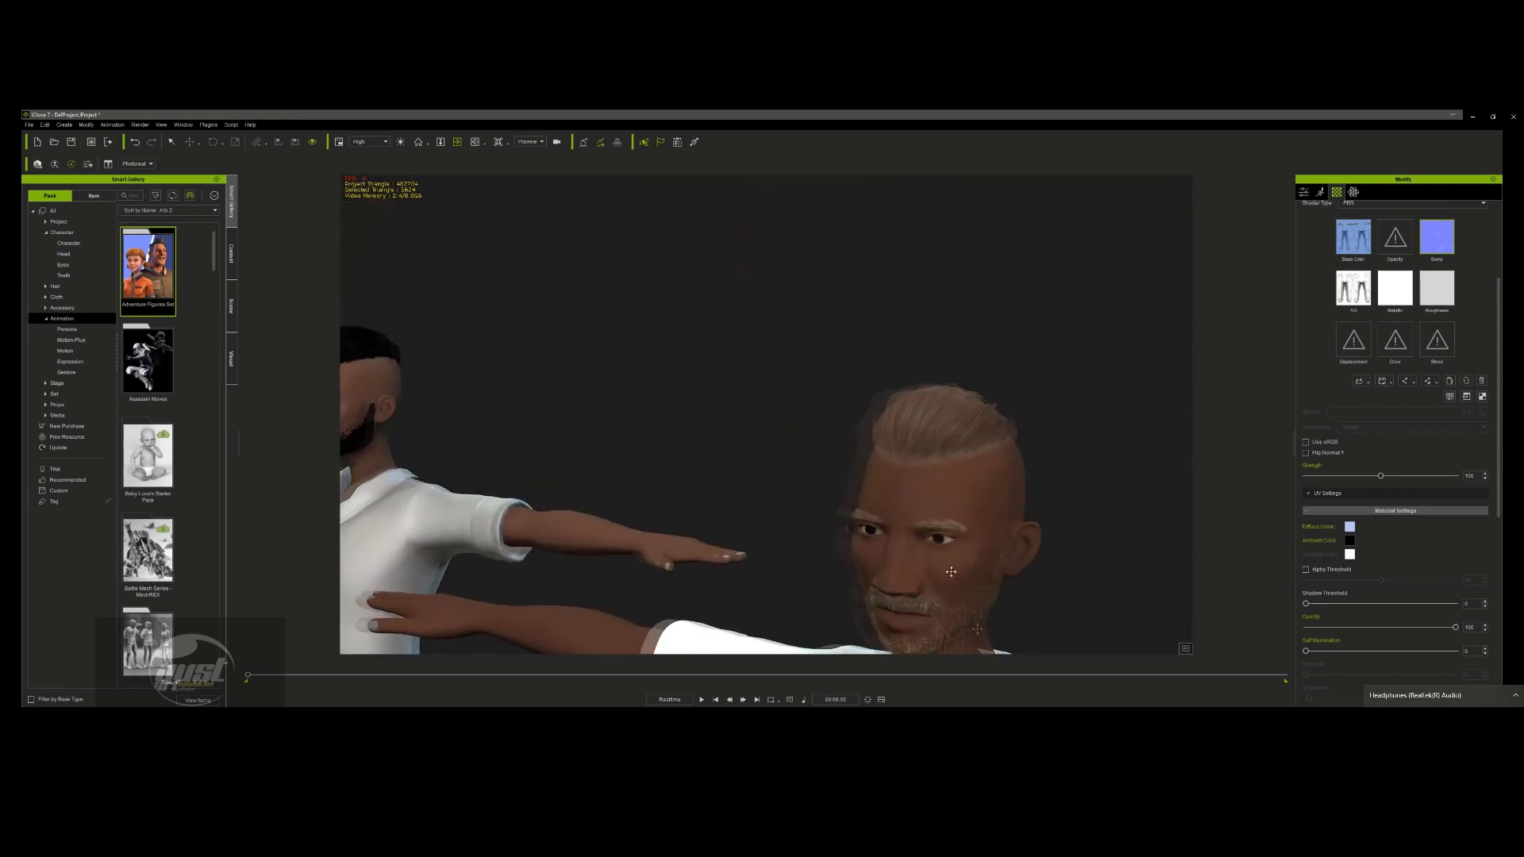
{"action": "left_click_drag", "start_coordinate": [995, 545], "coordinate": [993, 503]}
{"action": "scroll", "coordinate": [910, 504], "scroll_direction": "up", "scroll_amount": 1}
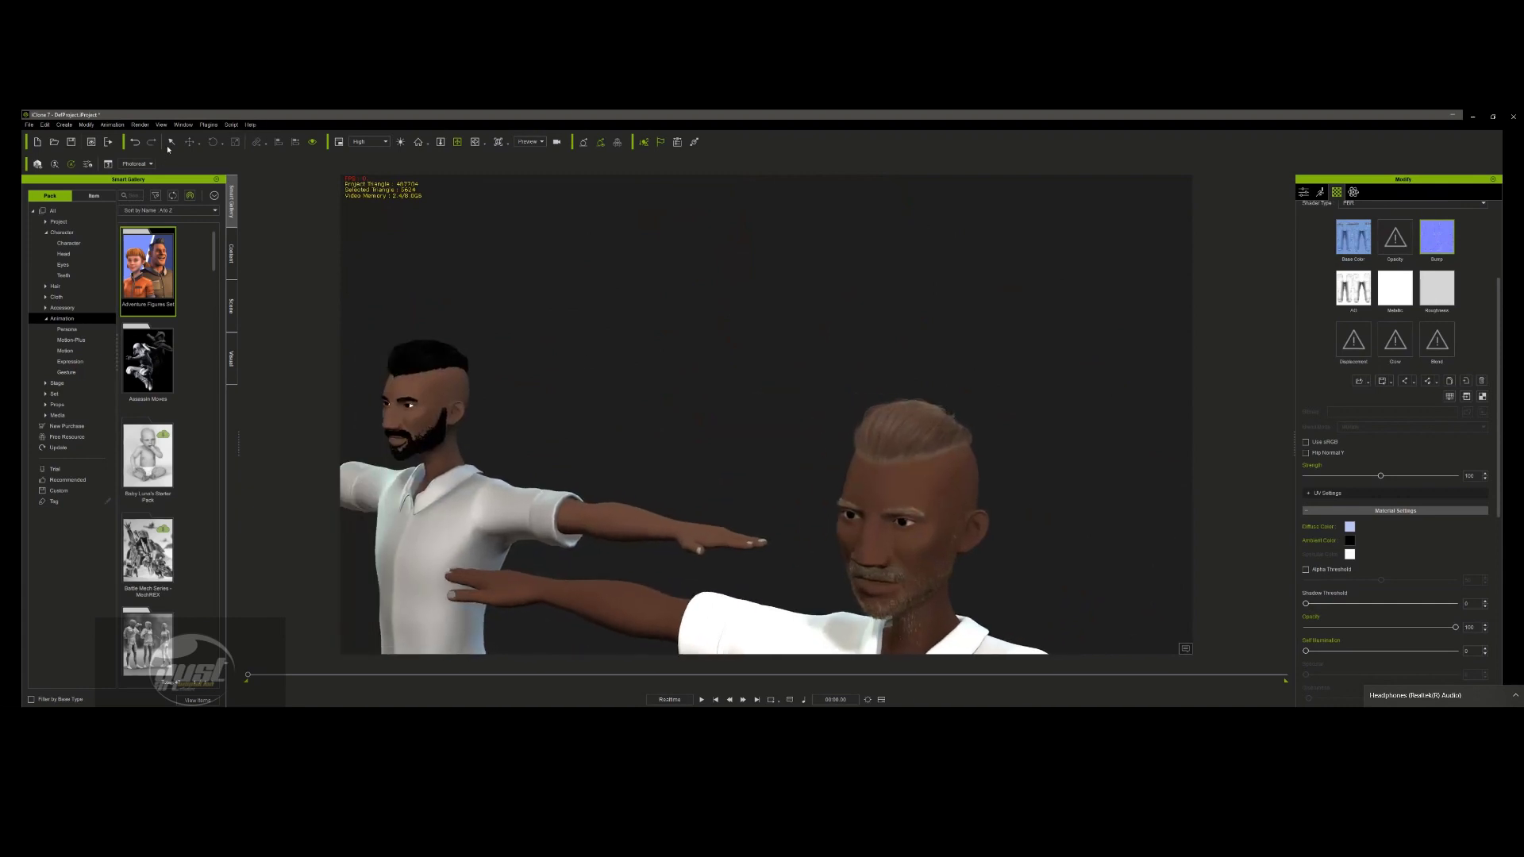
{"action": "left_click", "coordinate": [942, 426]}
{"action": "left_click", "coordinate": [943, 426]}
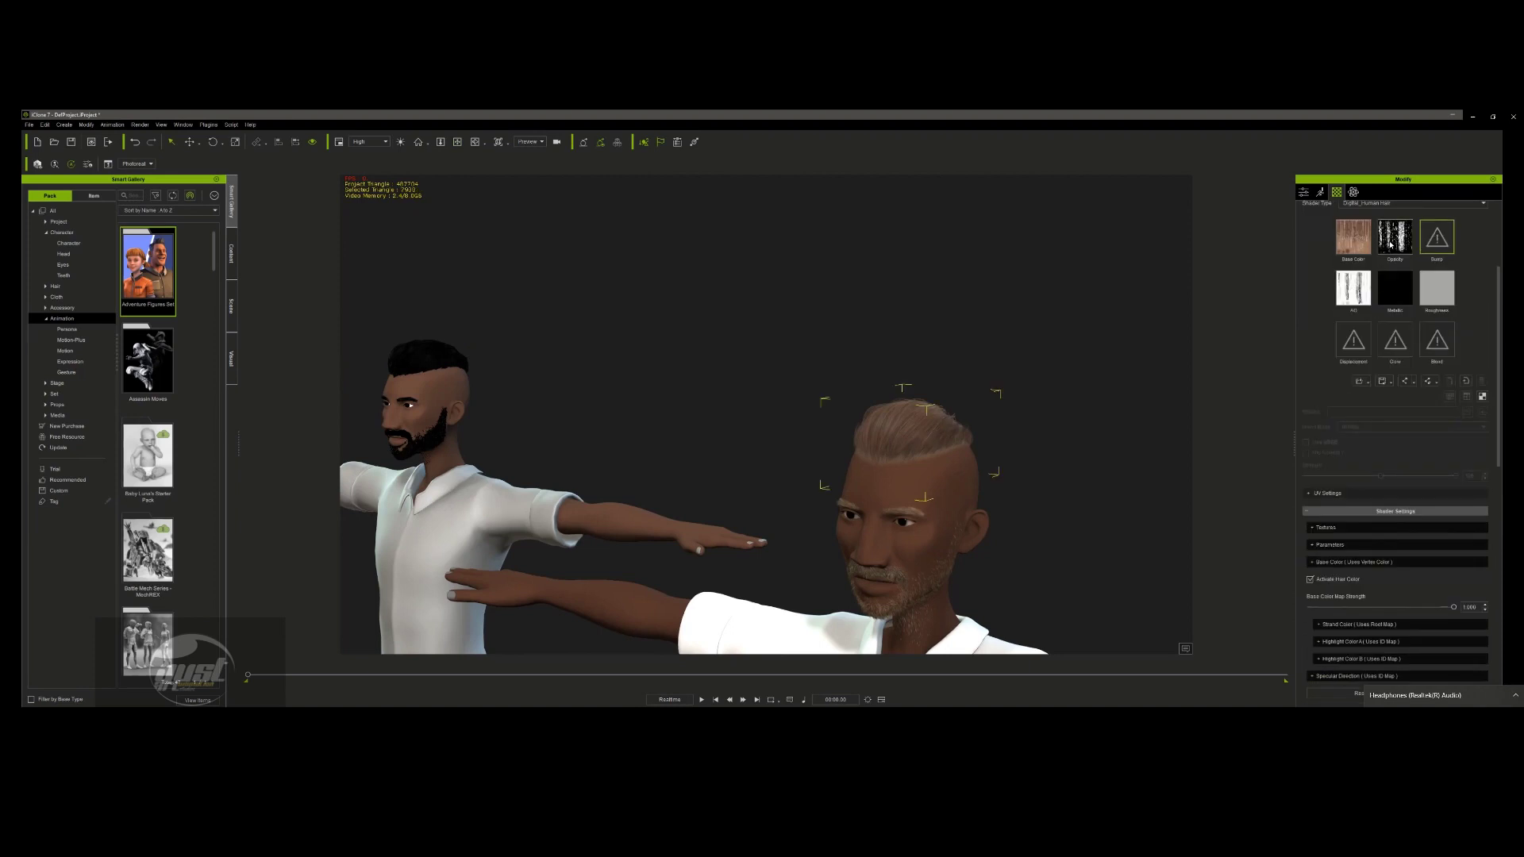
{"action": "scroll", "coordinate": [1360, 357], "scroll_direction": "up", "scroll_amount": 3}
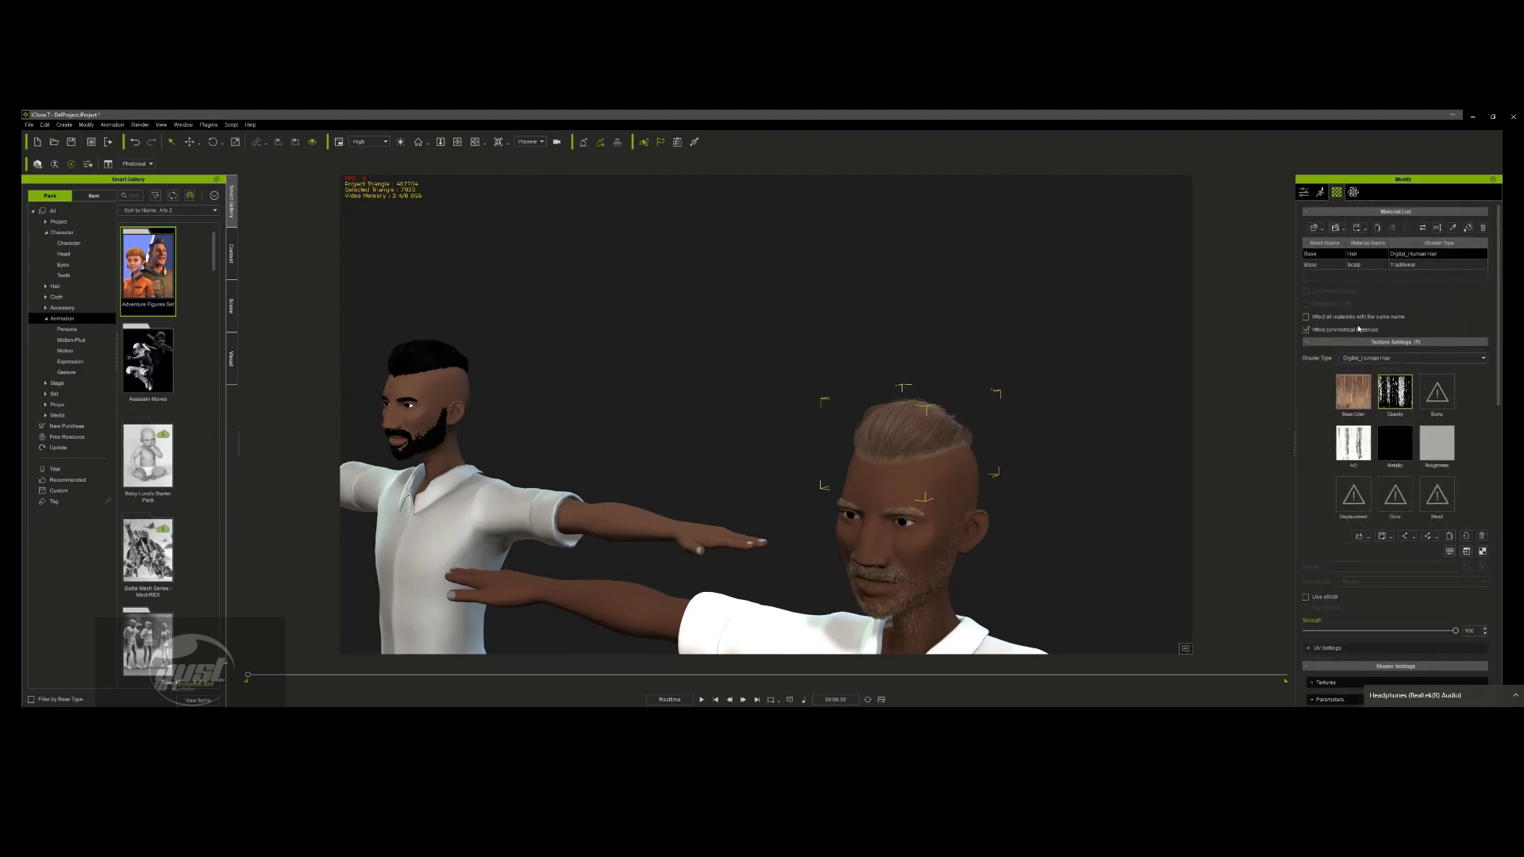
{"action": "scroll", "coordinate": [1413, 487], "scroll_direction": "down", "scroll_amount": 1}
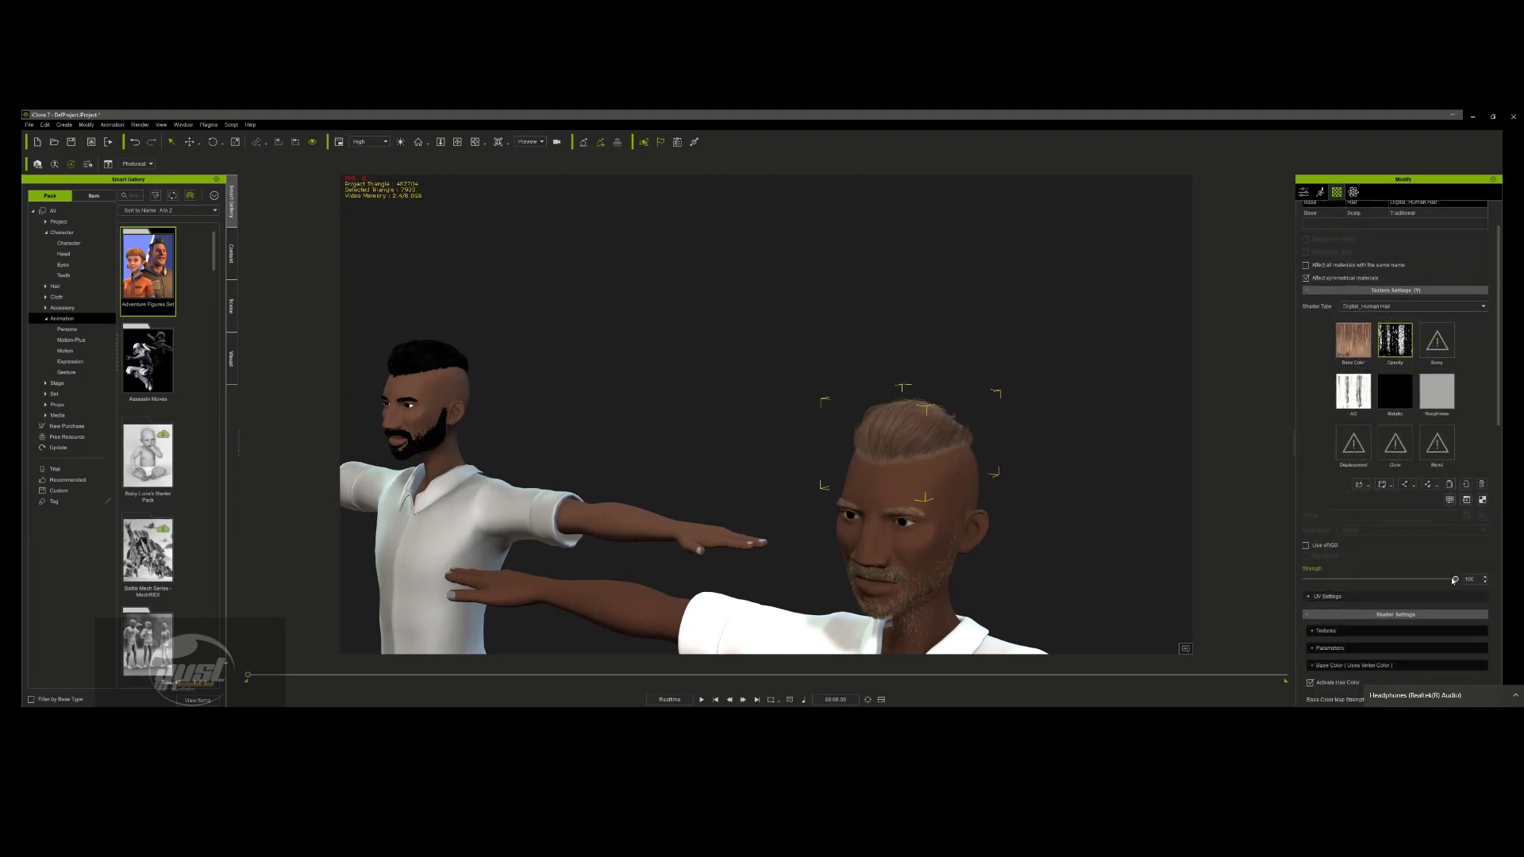
{"action": "left_click_drag", "start_coordinate": [1452, 579], "coordinate": [1338, 579]}
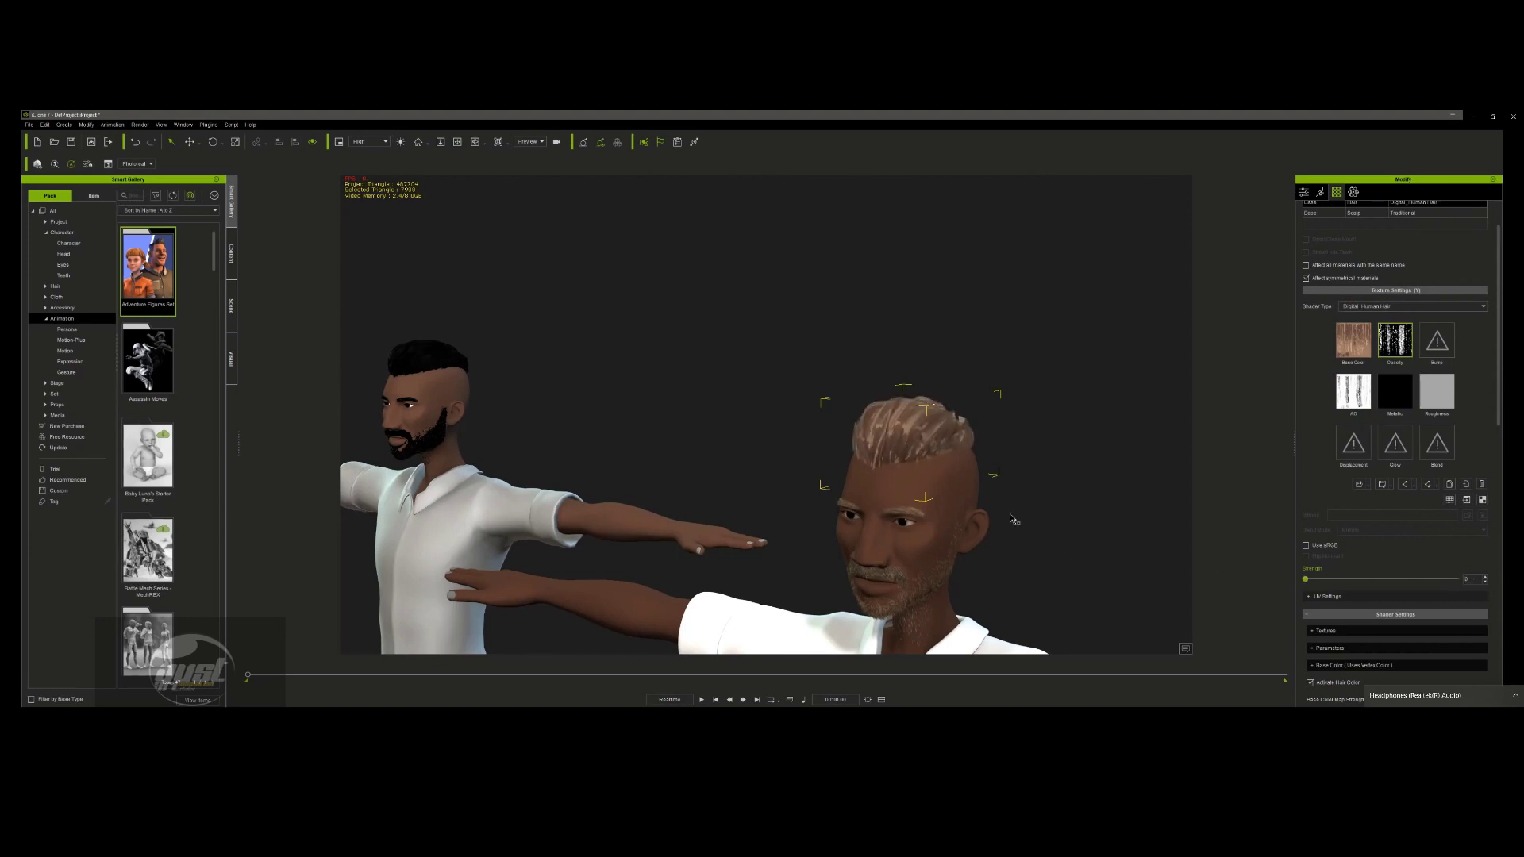
- Set the diffuse color of the second avatar's hair material to black (#000000)
{"action": "left_click", "coordinate": [457, 141]}
{"action": "left_click_drag", "start_coordinate": [598, 432], "coordinate": [557, 347]}
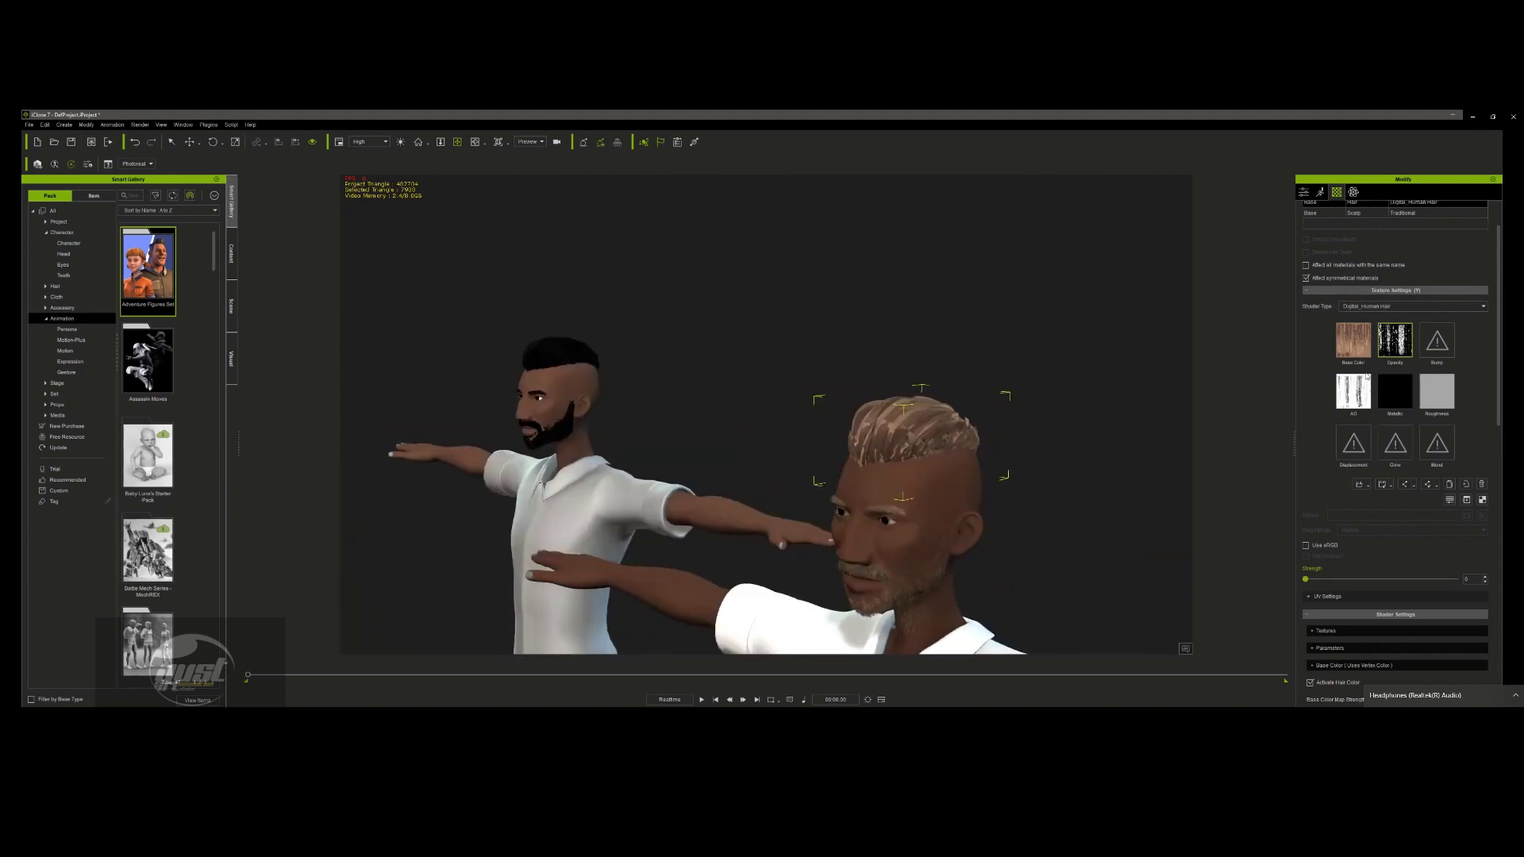
{"action": "scroll", "coordinate": [1364, 375], "scroll_direction": "down", "scroll_amount": 2}
{"action": "left_click", "coordinate": [1357, 273]}
{"action": "scroll", "coordinate": [1367, 658], "scroll_direction": "down", "scroll_amount": 3}
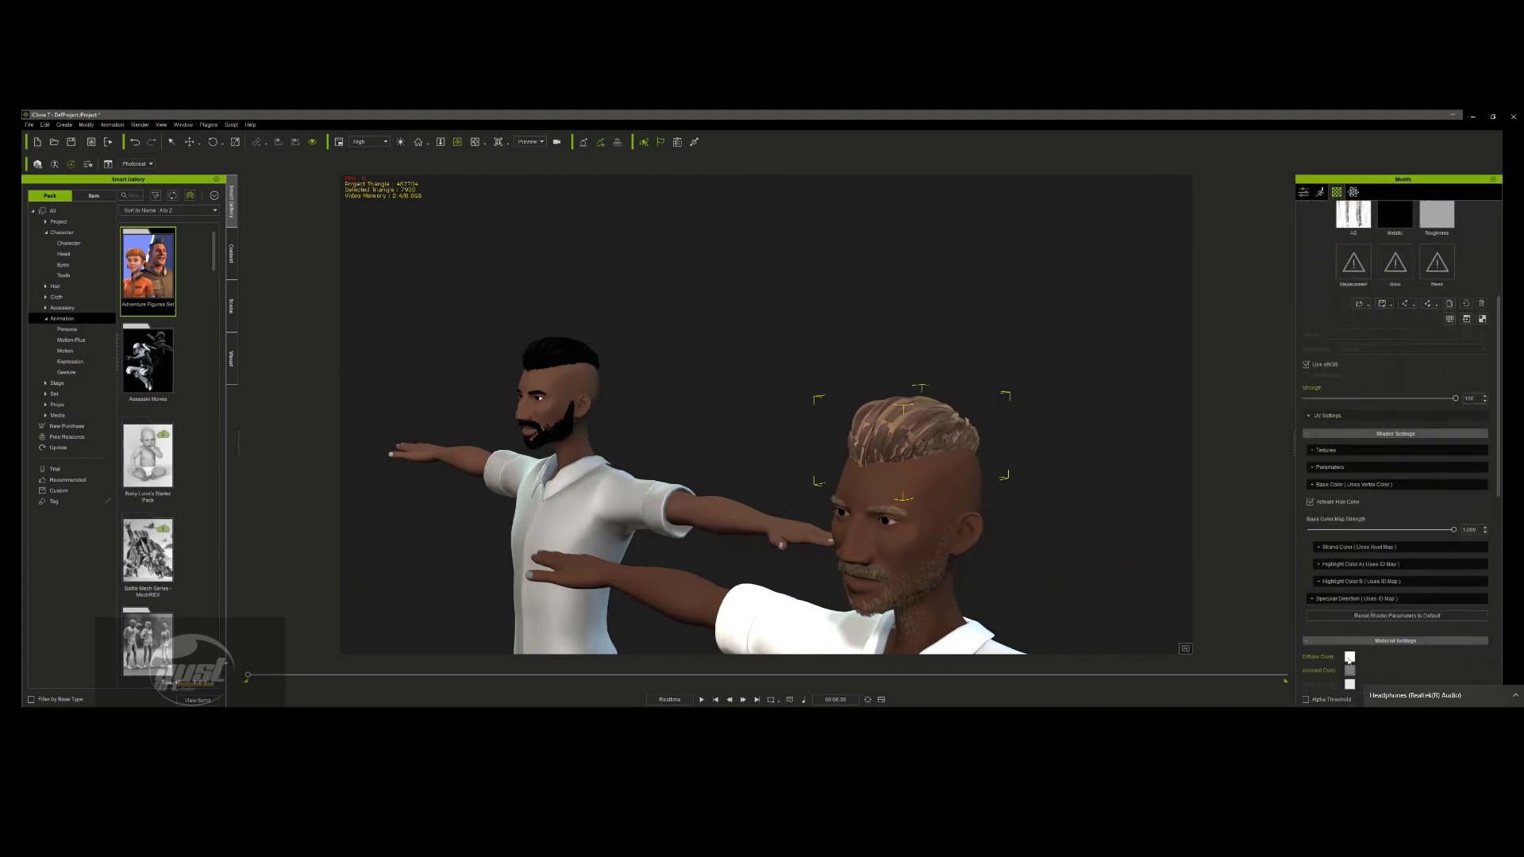
{"action": "left_click", "coordinate": [1351, 658]}
{"action": "left_click", "coordinate": [860, 419]}
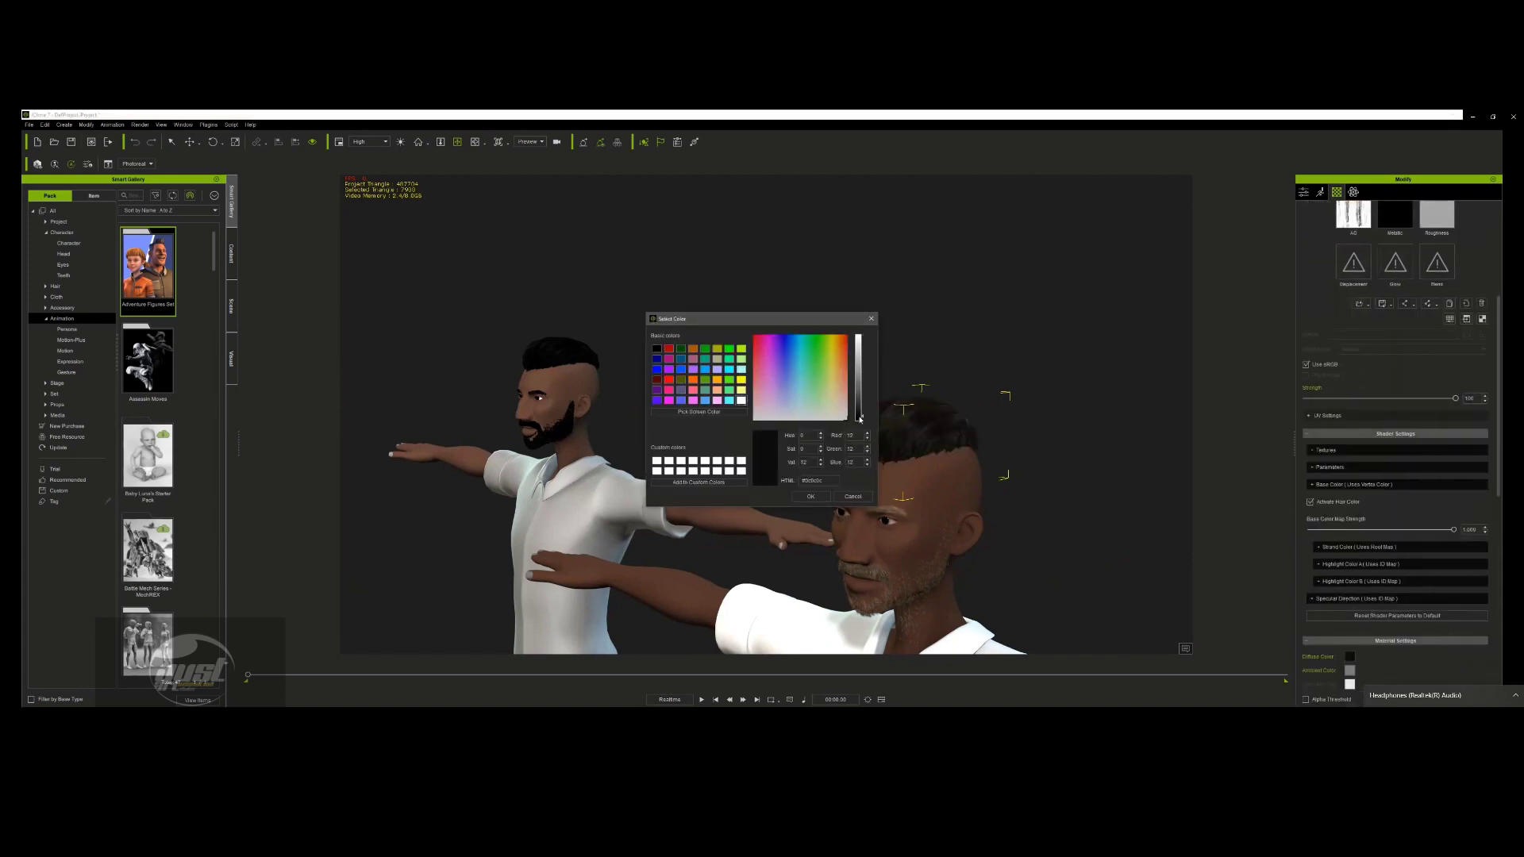
{"action": "left_click_drag", "start_coordinate": [860, 419], "coordinate": [854, 450]}
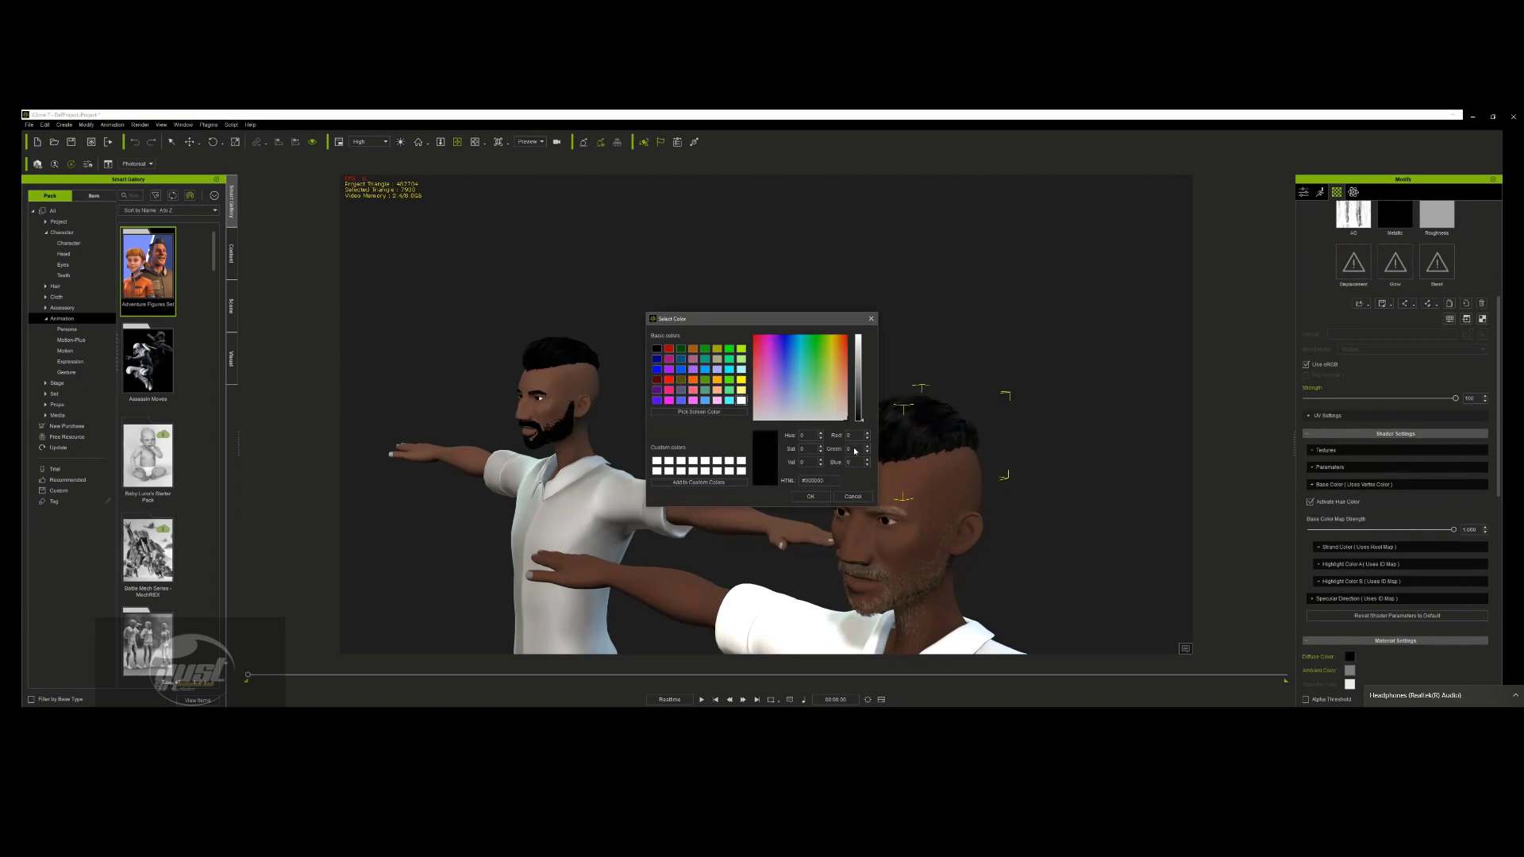
{"action": "left_click", "coordinate": [811, 496]}
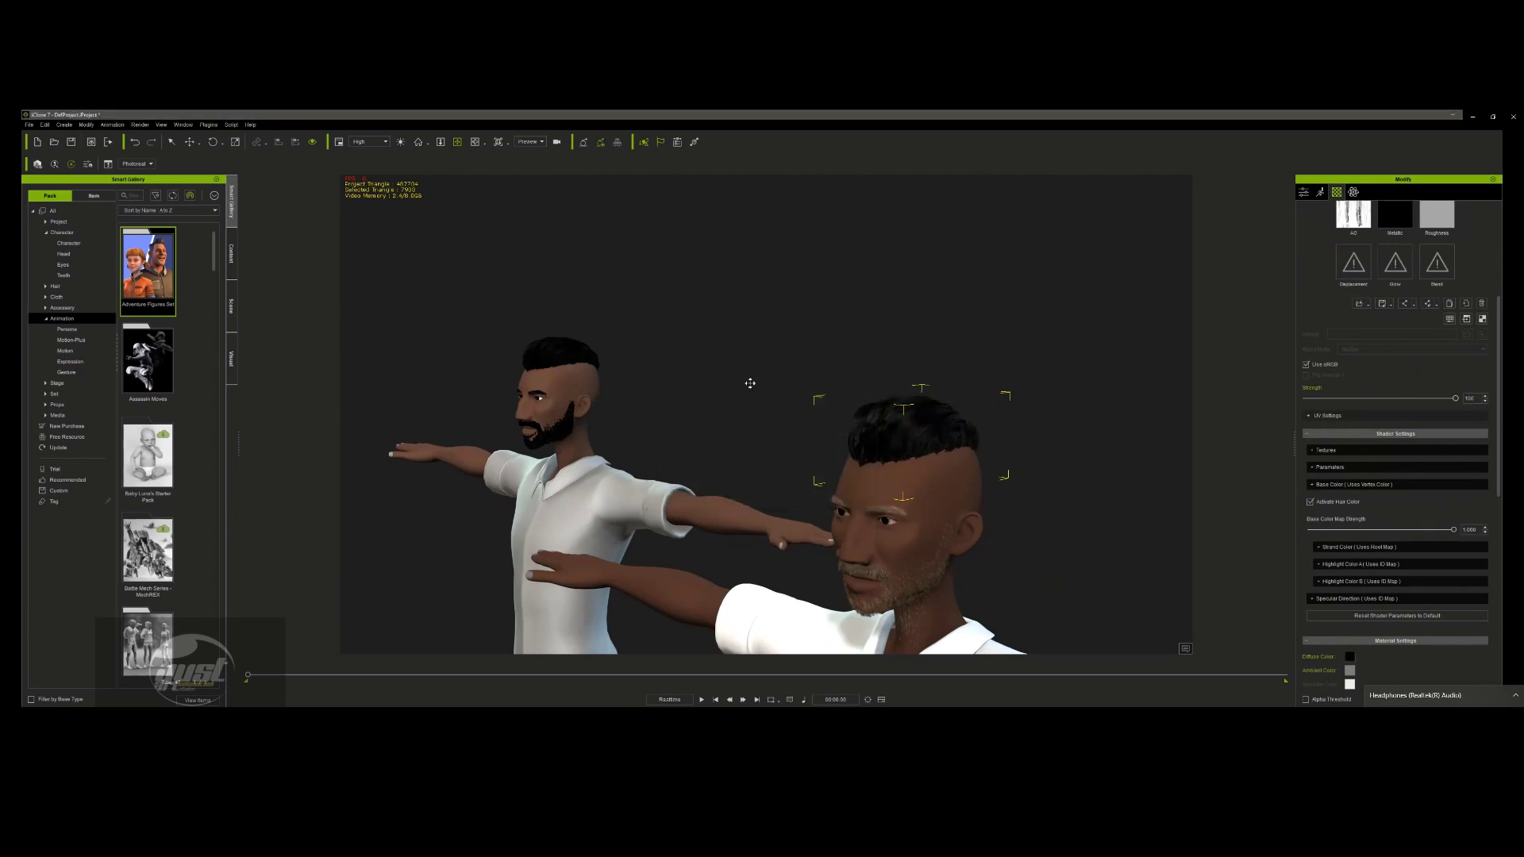
- Select the second avatar's beard and set the strength of its Opacity texture to 0
{"action": "left_click", "coordinate": [170, 141]}
{"action": "left_click", "coordinate": [928, 590]}
{"action": "left_click", "coordinate": [915, 590]}
{"action": "left_click", "coordinate": [1408, 373]}
{"action": "left_click_drag", "start_coordinate": [1454, 605], "coordinate": [1101, 615]}
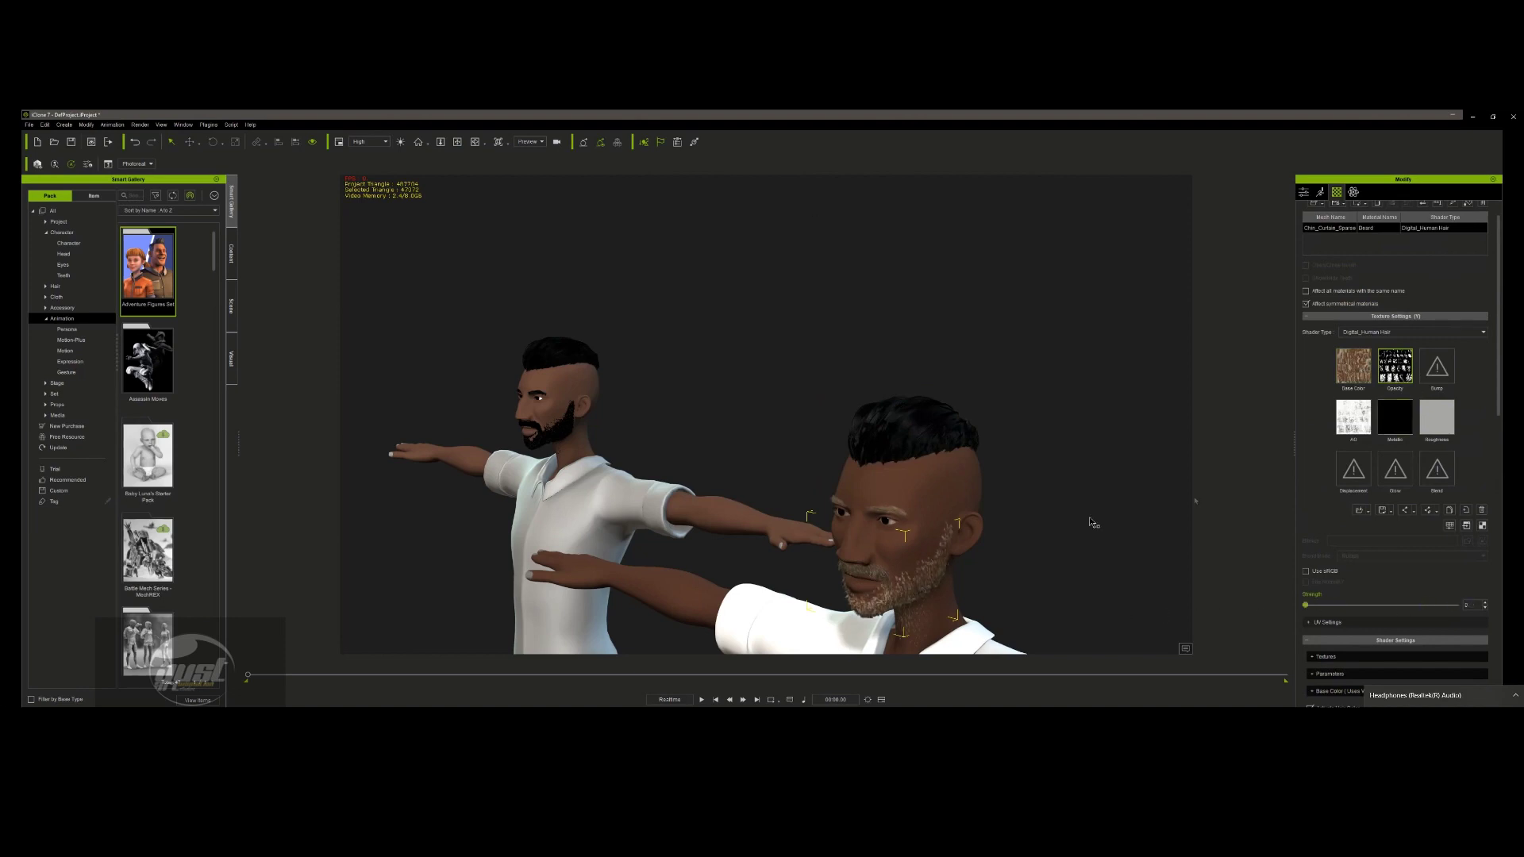
- Set the beard material's diffuse color to black (#000000)
{"action": "right_click_drag", "start_coordinate": [698, 312], "coordinate": [892, 326]}
{"action": "scroll", "coordinate": [893, 326], "scroll_direction": "up", "scroll_amount": 8}
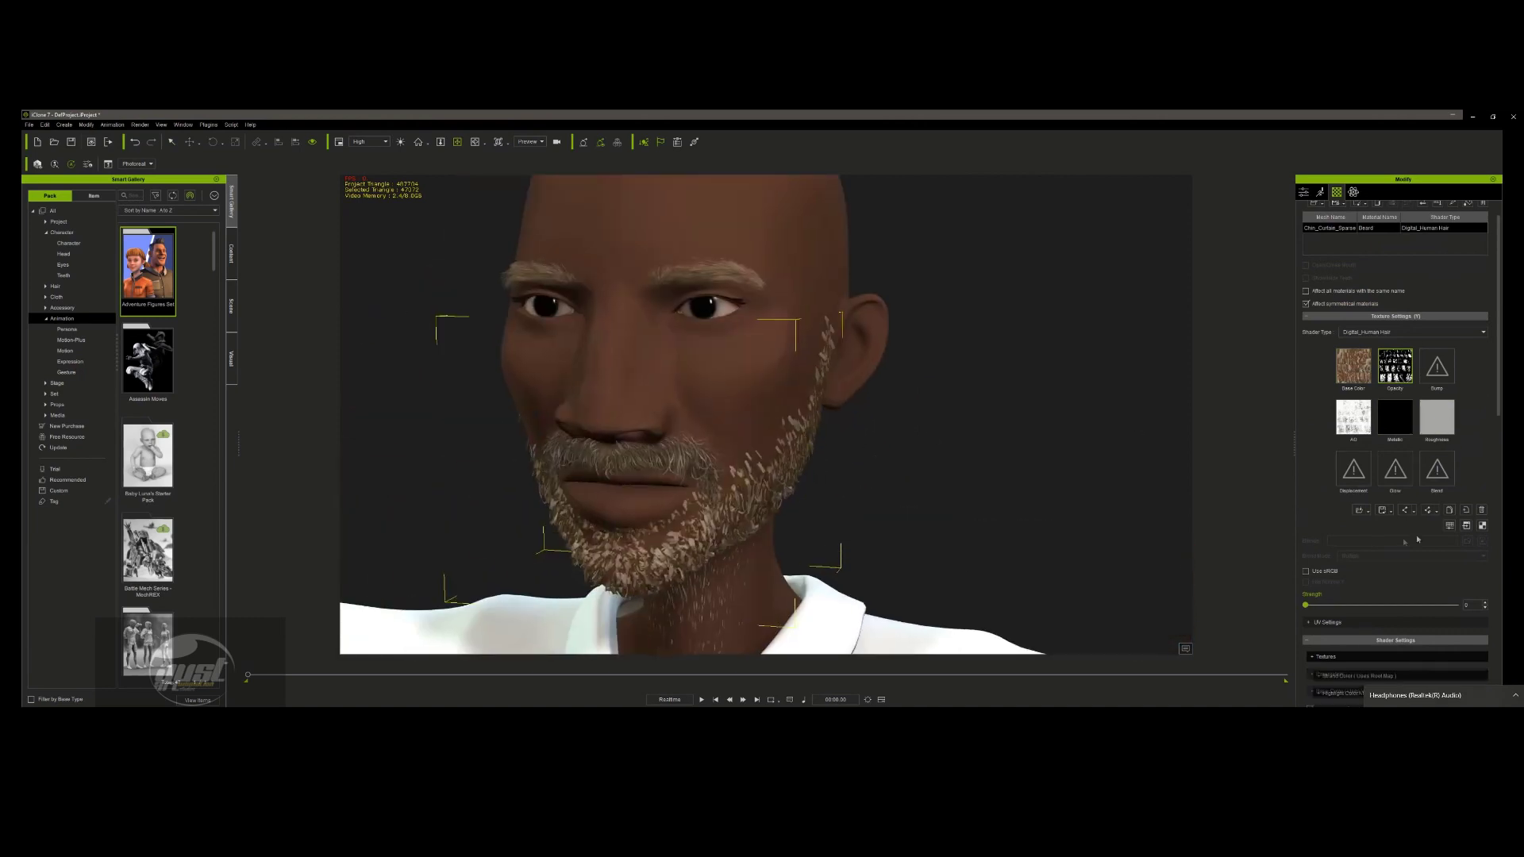
{"action": "scroll", "coordinate": [1403, 542], "scroll_direction": "down", "scroll_amount": 10}
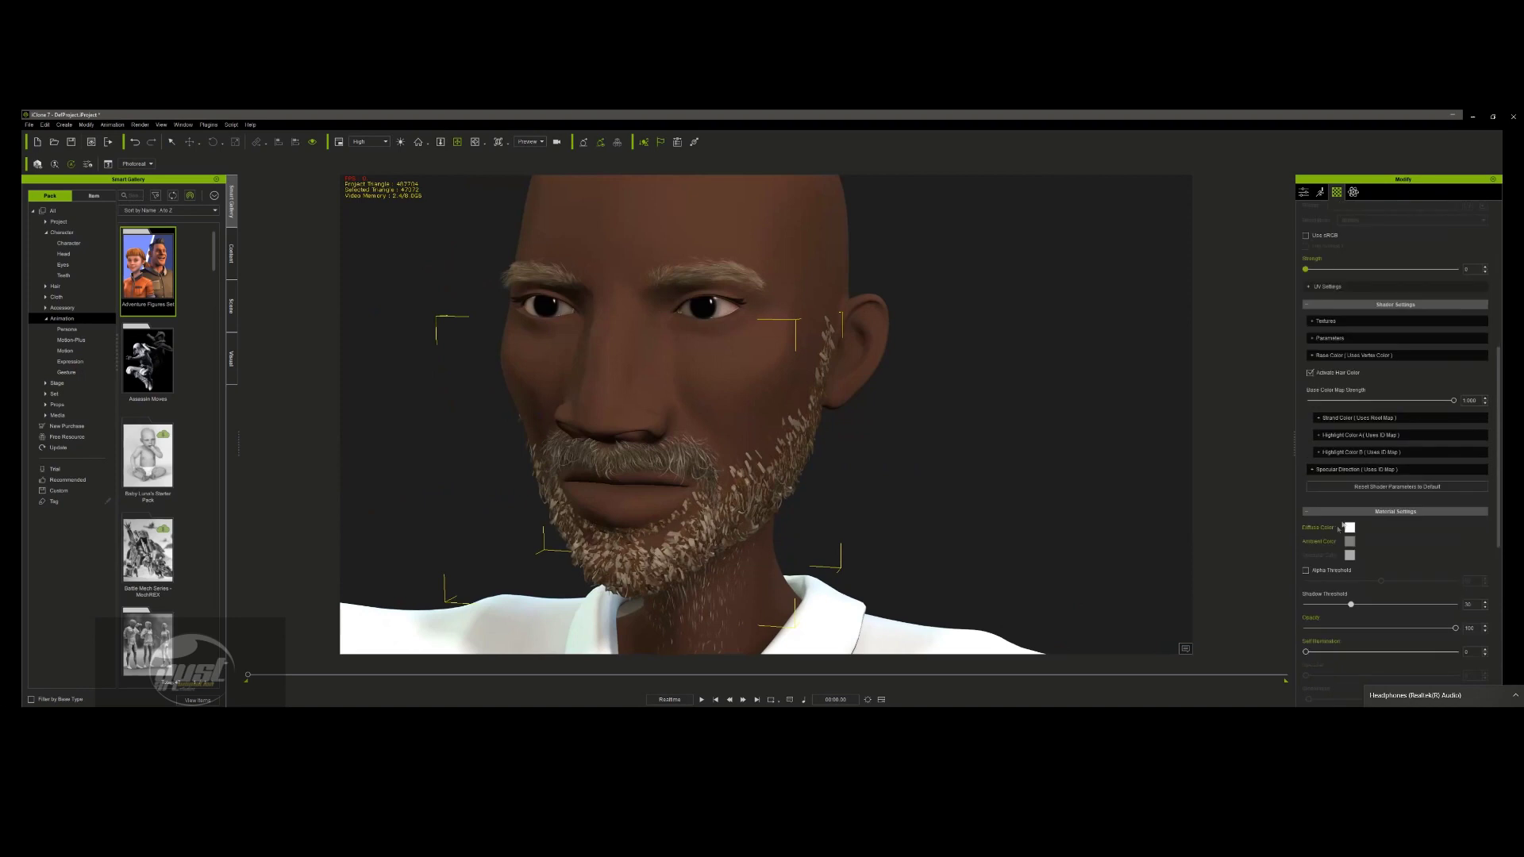
{"action": "left_click", "coordinate": [1349, 529]}
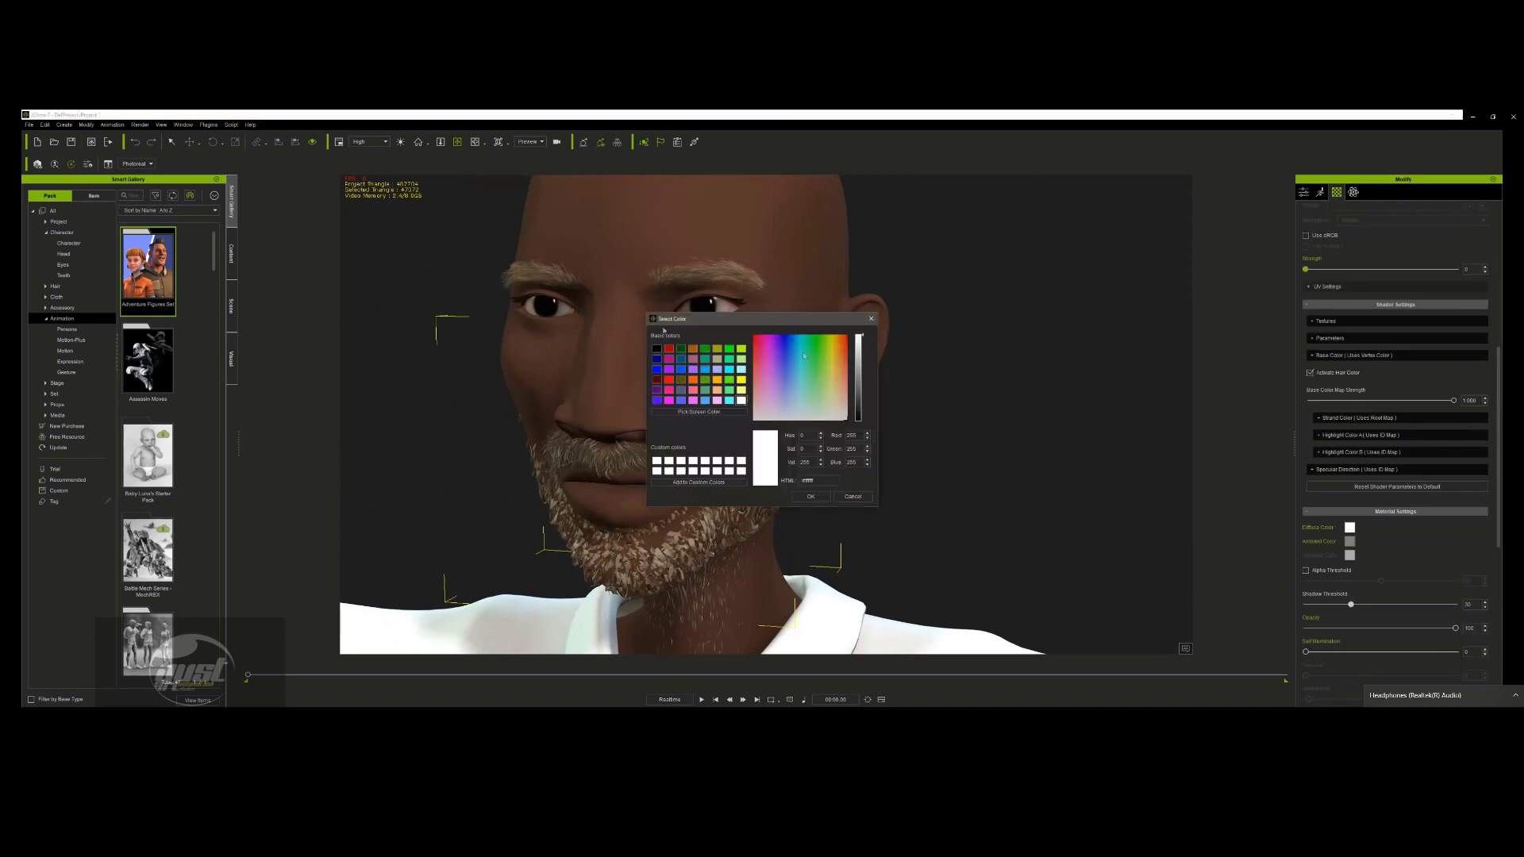
{"action": "left_click", "coordinate": [658, 350]}
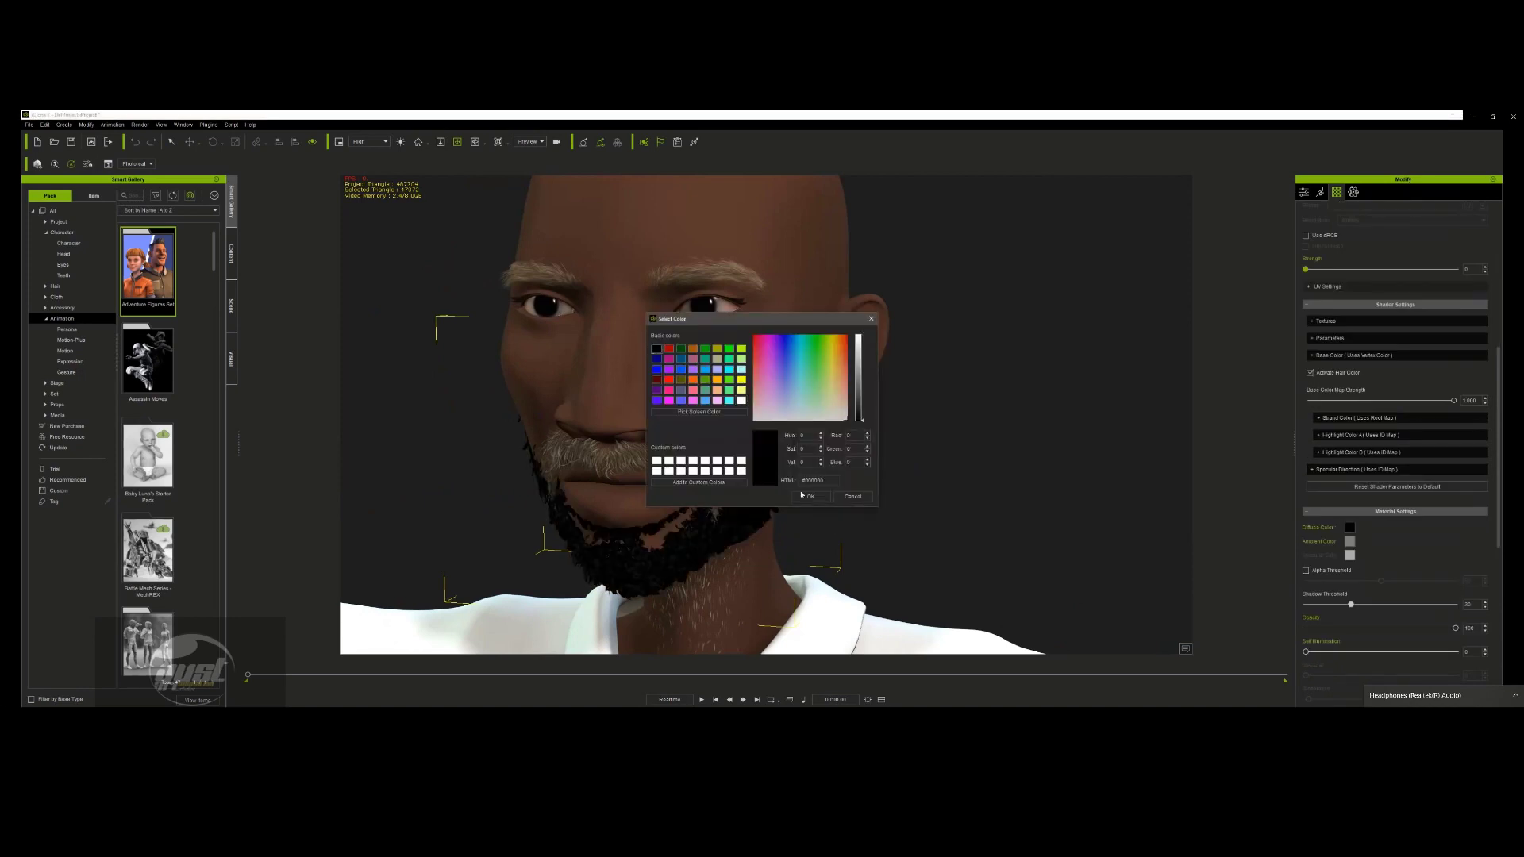
{"action": "left_click", "coordinate": [807, 496]}
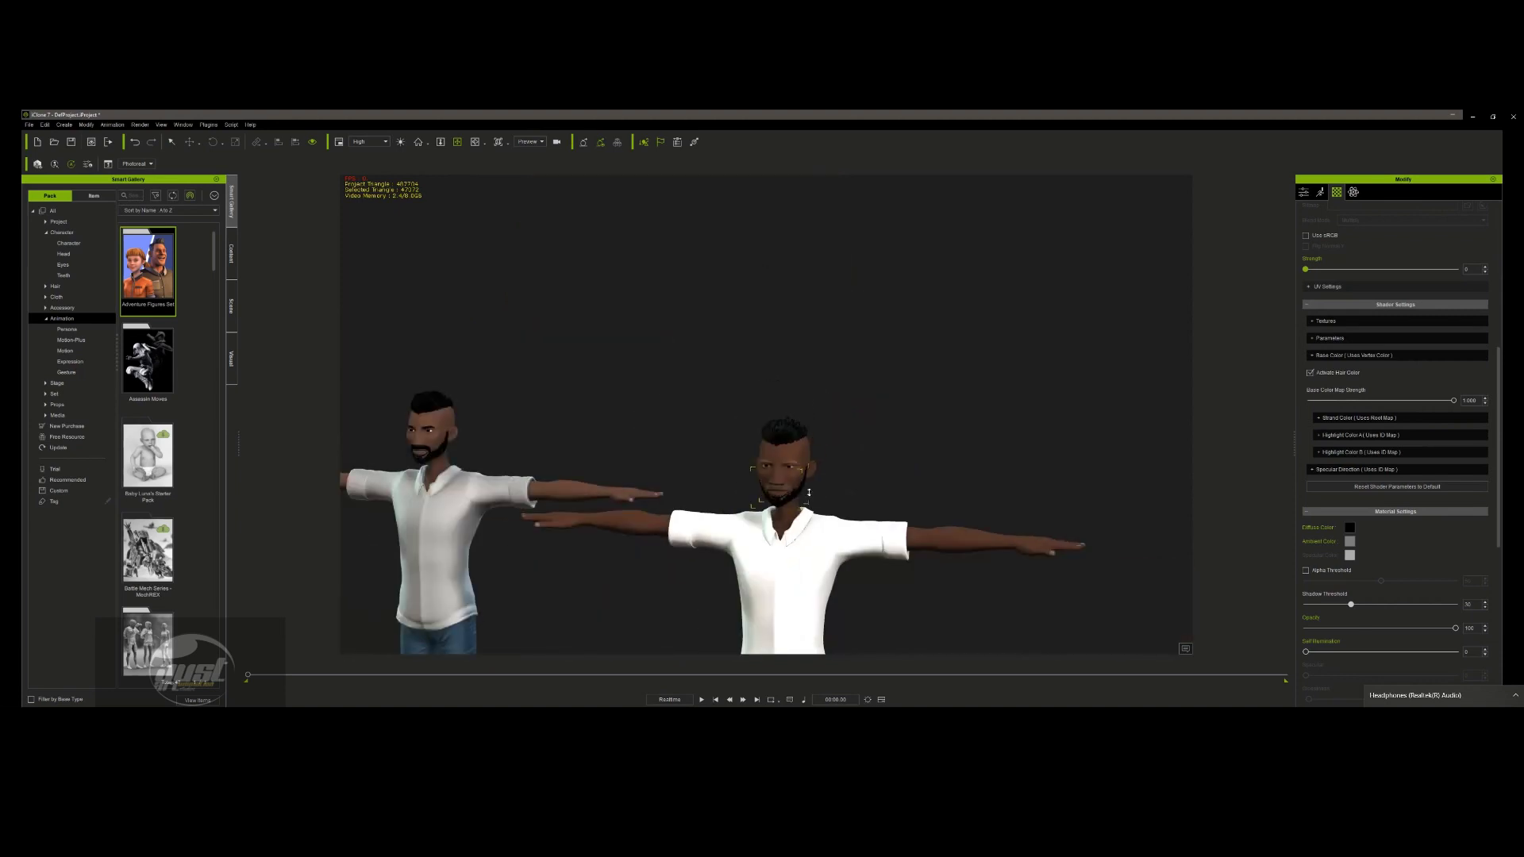
- Select the second avatar's mustache and show its material settings
{"action": "scroll", "coordinate": [809, 493], "scroll_direction": "up", "scroll_amount": 3}
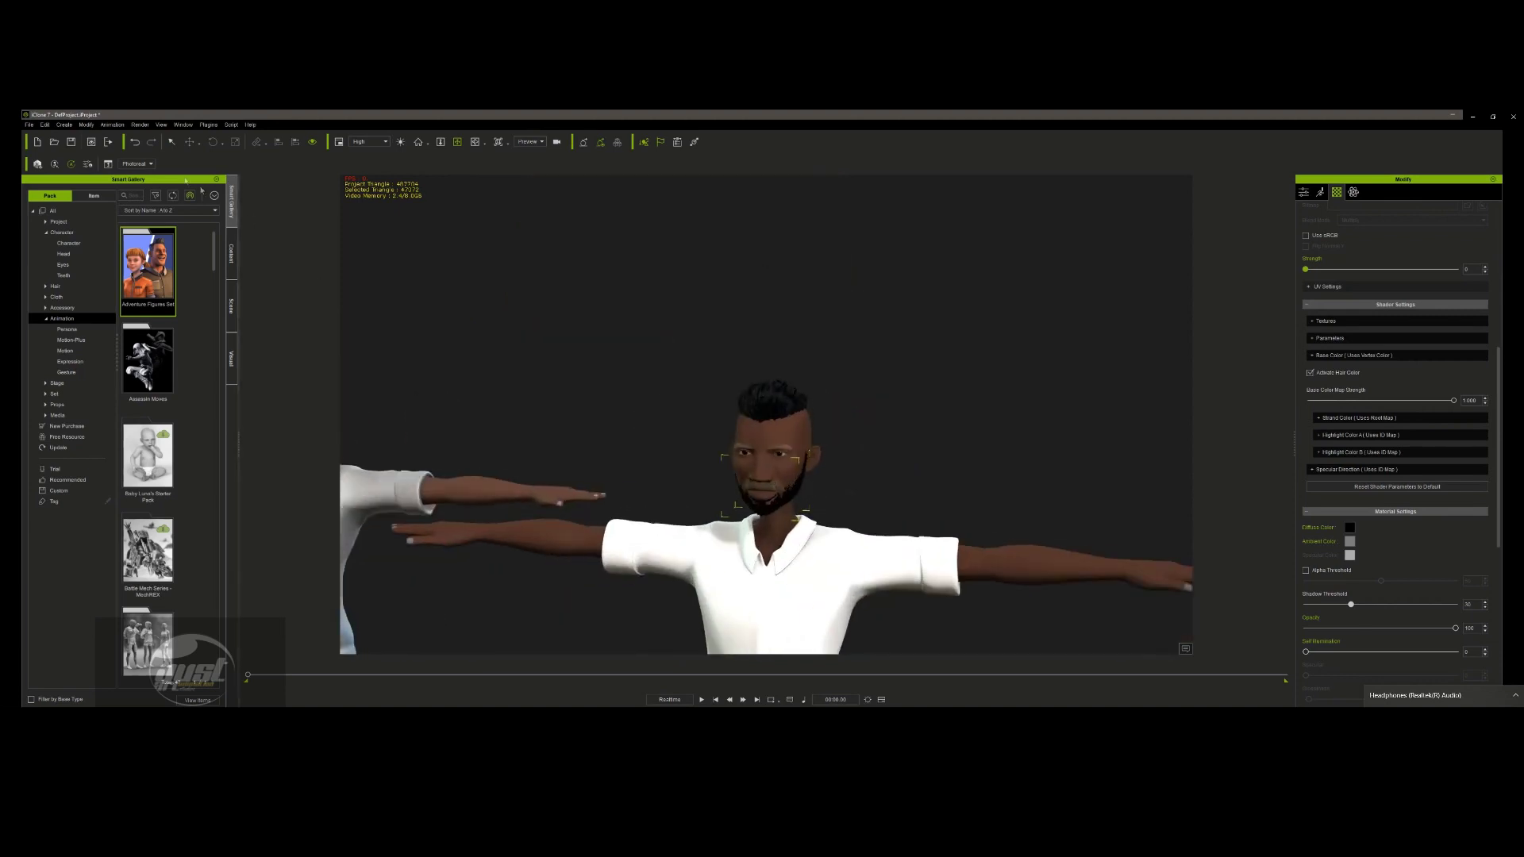
{"action": "scroll", "coordinate": [1339, 396], "scroll_direction": "up", "scroll_amount": 10}
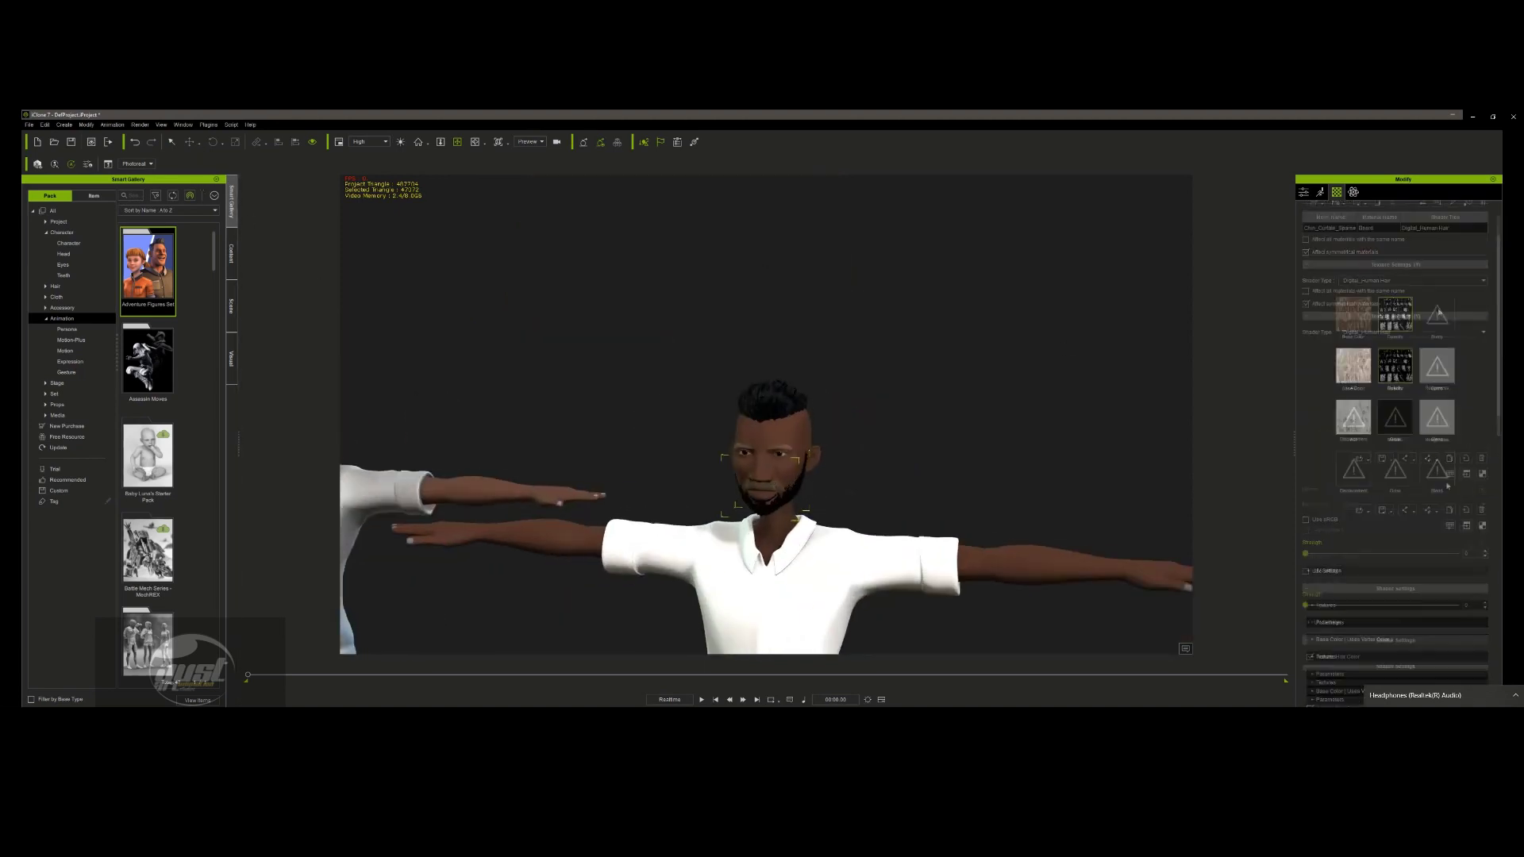
{"action": "left_click", "coordinate": [172, 142]}
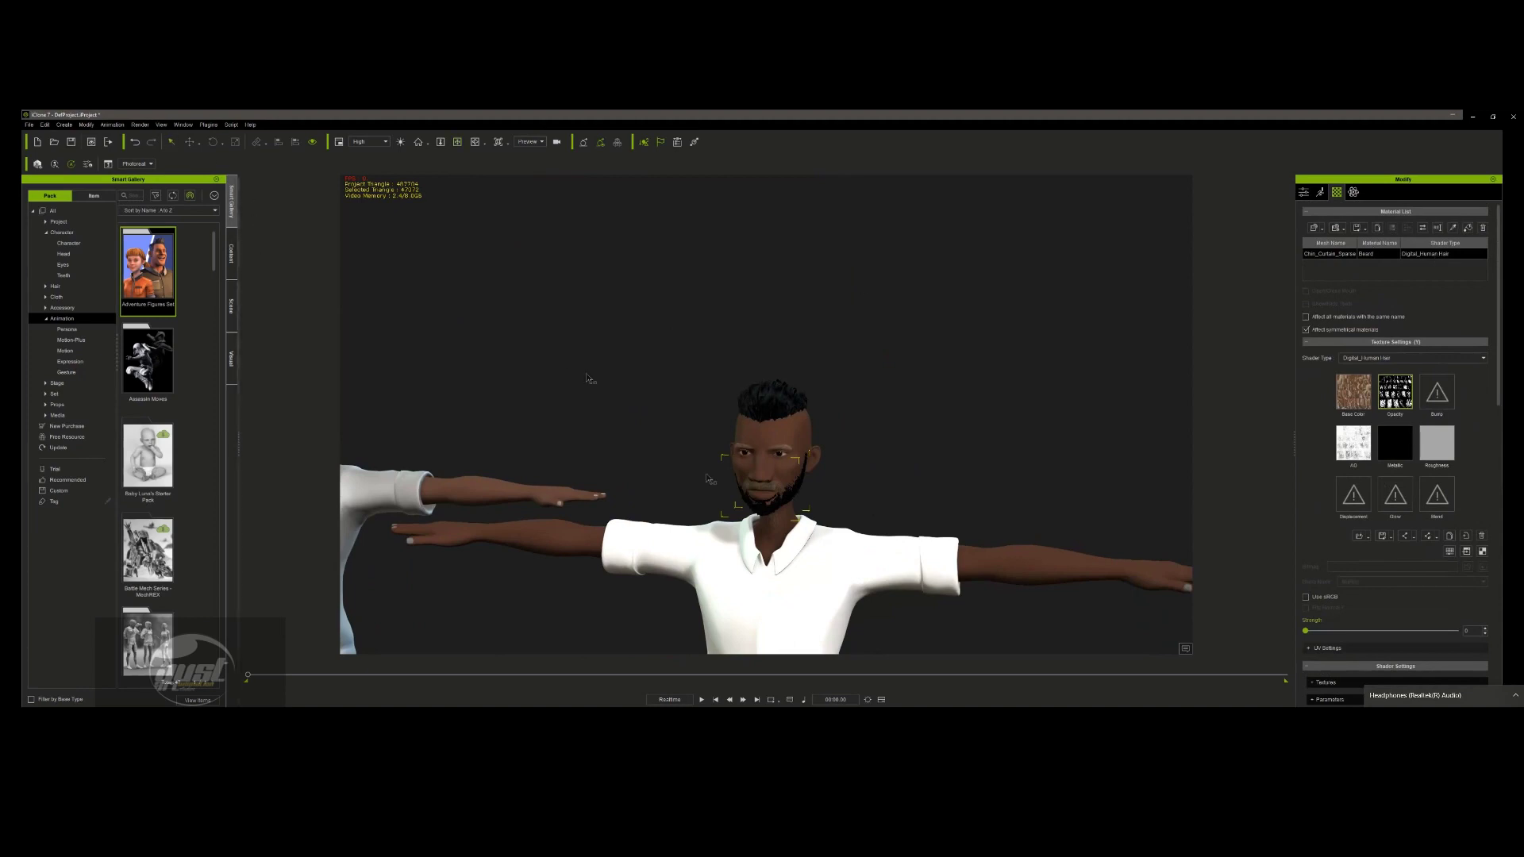
{"action": "left_click", "coordinate": [752, 488]}
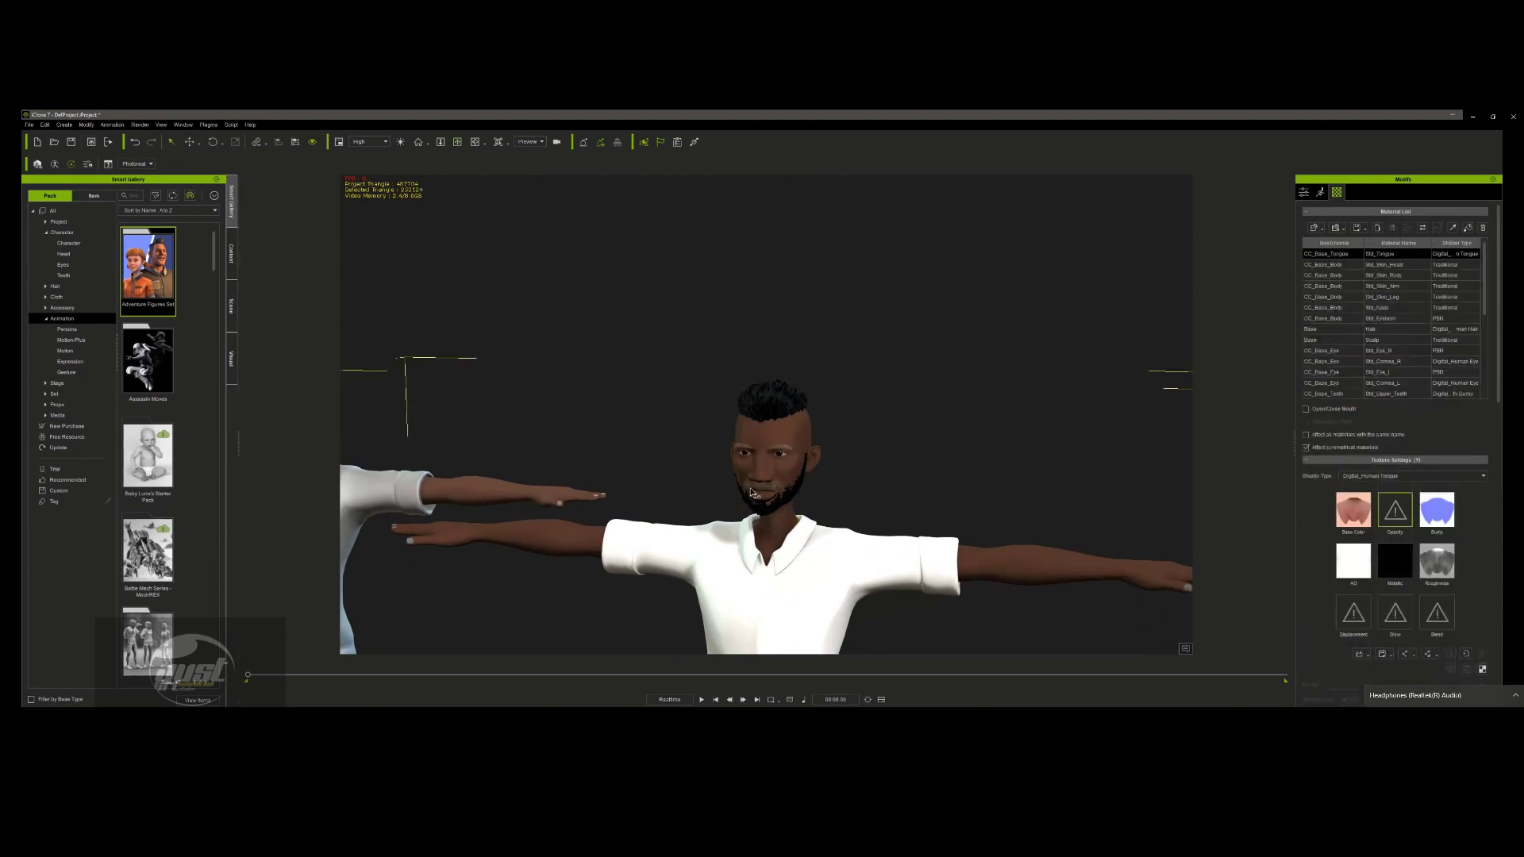
{"action": "left_click", "coordinate": [752, 493]}
{"action": "left_click", "coordinate": [758, 493]}
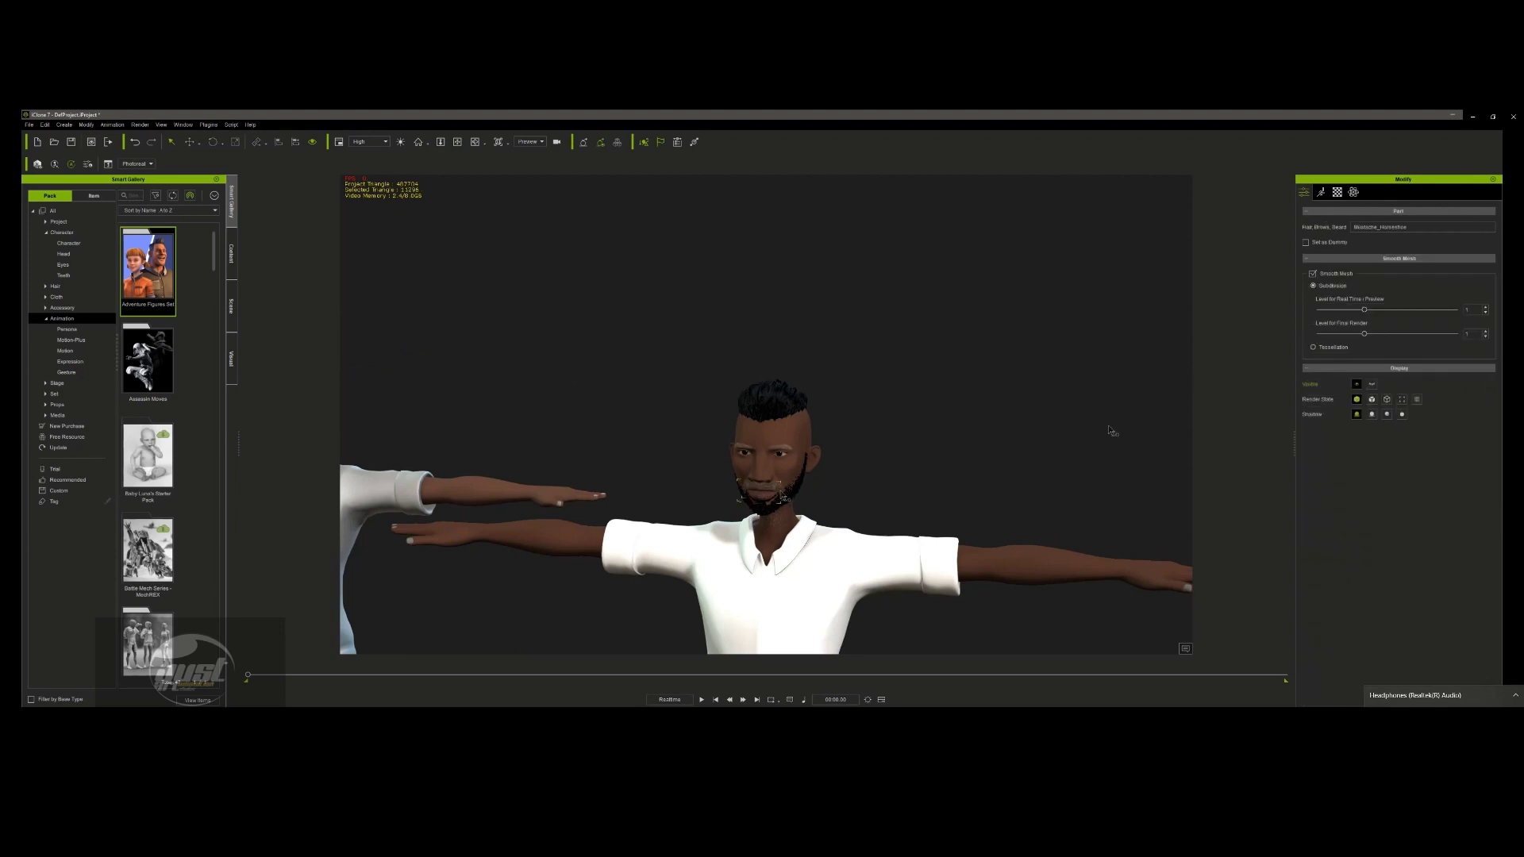
{"action": "left_click", "coordinate": [1336, 194]}
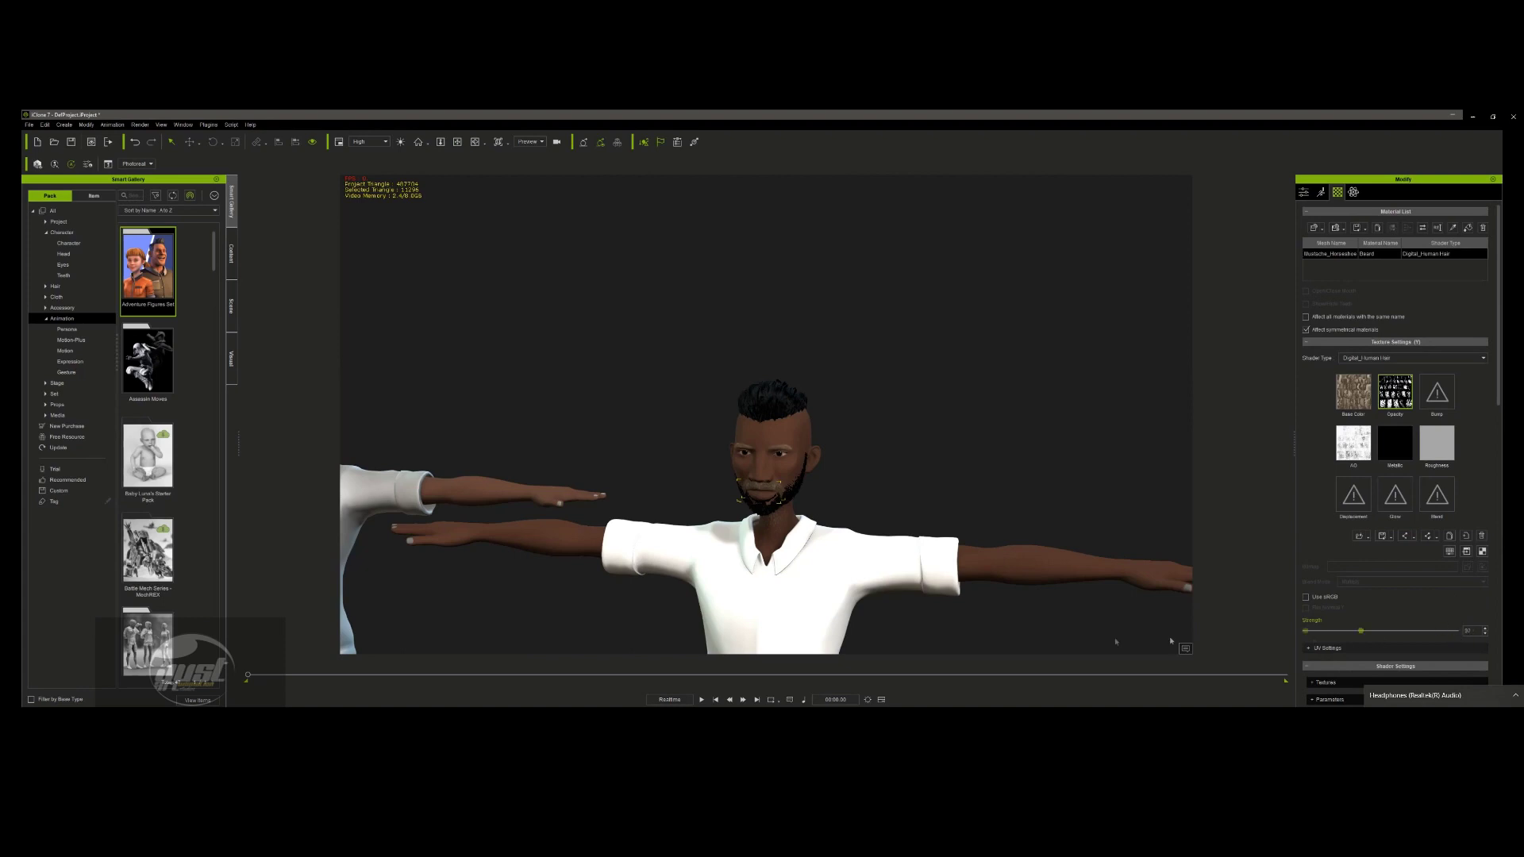
- Set the diffuse color of the second avatar's mustache material to black (#000000)
{"action": "left_click", "coordinate": [1342, 405]}
{"action": "scroll", "coordinate": [1341, 616], "scroll_direction": "down", "scroll_amount": 5}
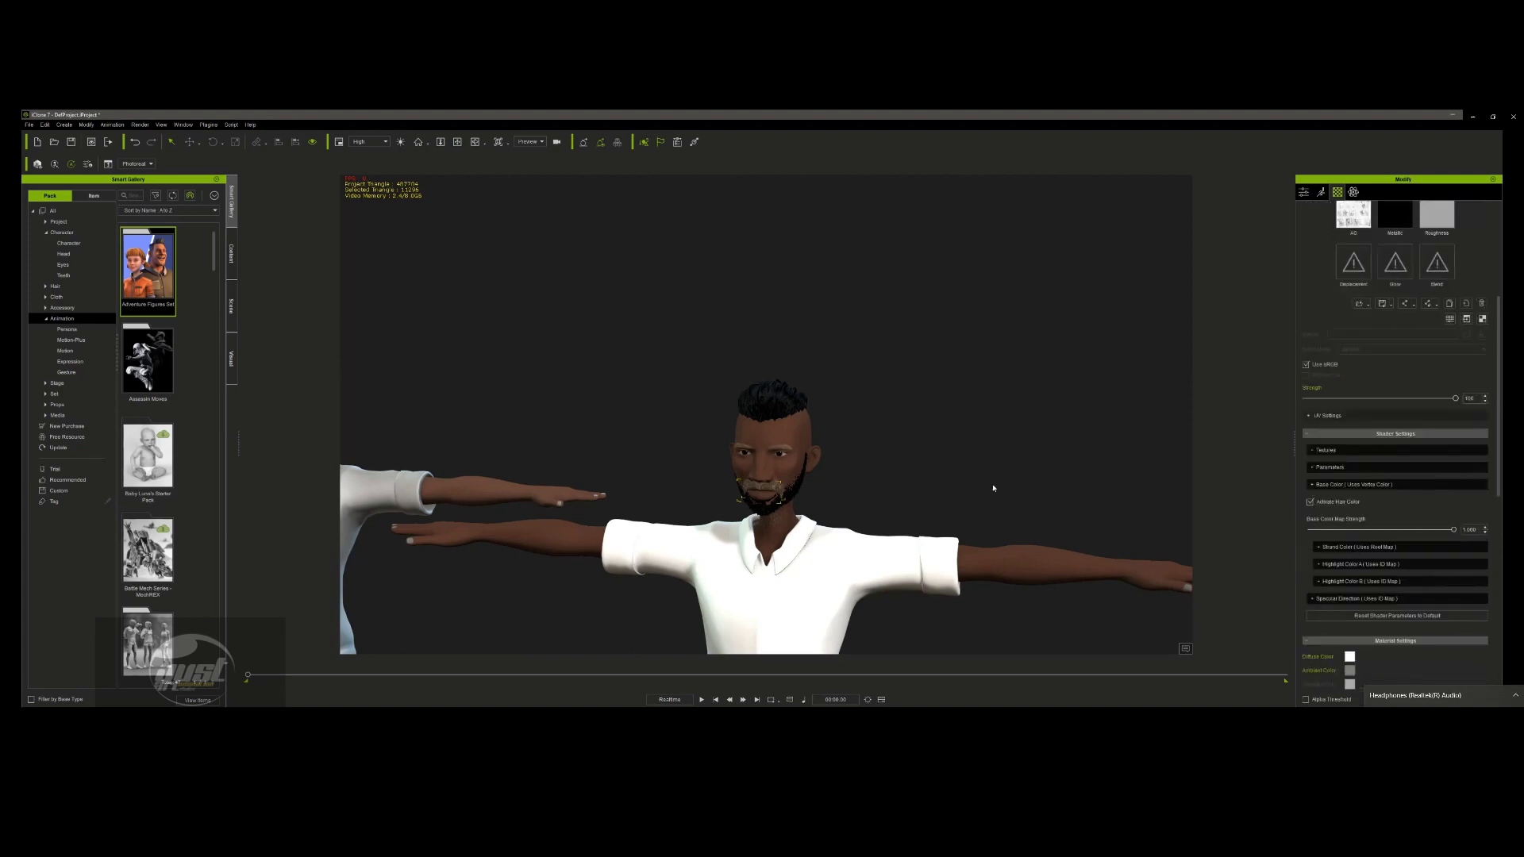
{"action": "left_click", "coordinate": [656, 349]}
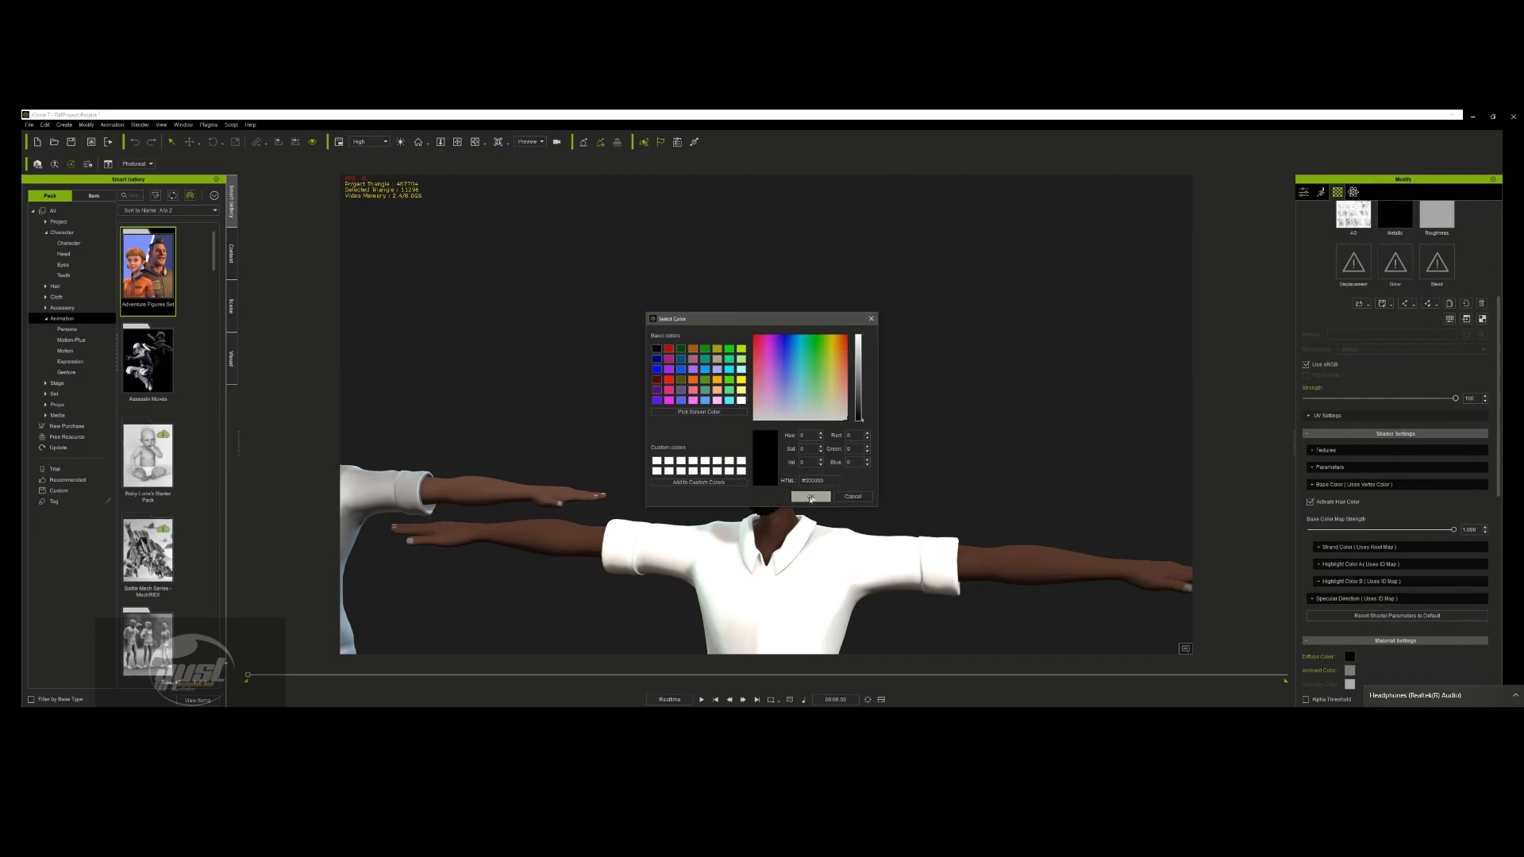
{"action": "left_click", "coordinate": [809, 497]}
{"action": "scroll", "coordinate": [789, 454], "scroll_direction": "down", "scroll_amount": 2}
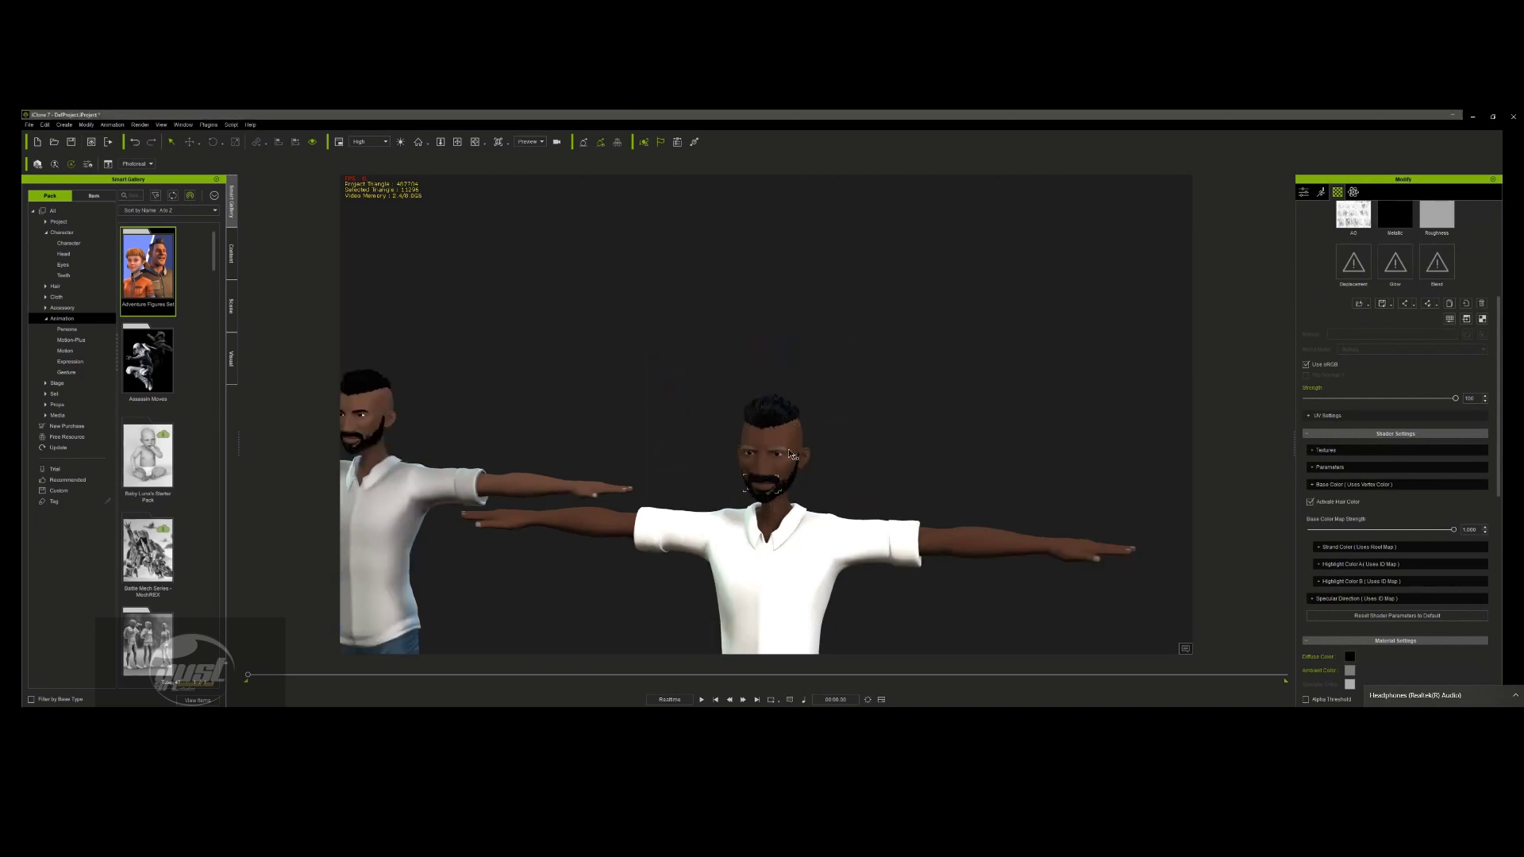
- Select the second avatar's eyebrows and set the strength of their Opacity texture to 0
{"action": "scroll", "coordinate": [809, 442], "scroll_direction": "up", "scroll_amount": 4}
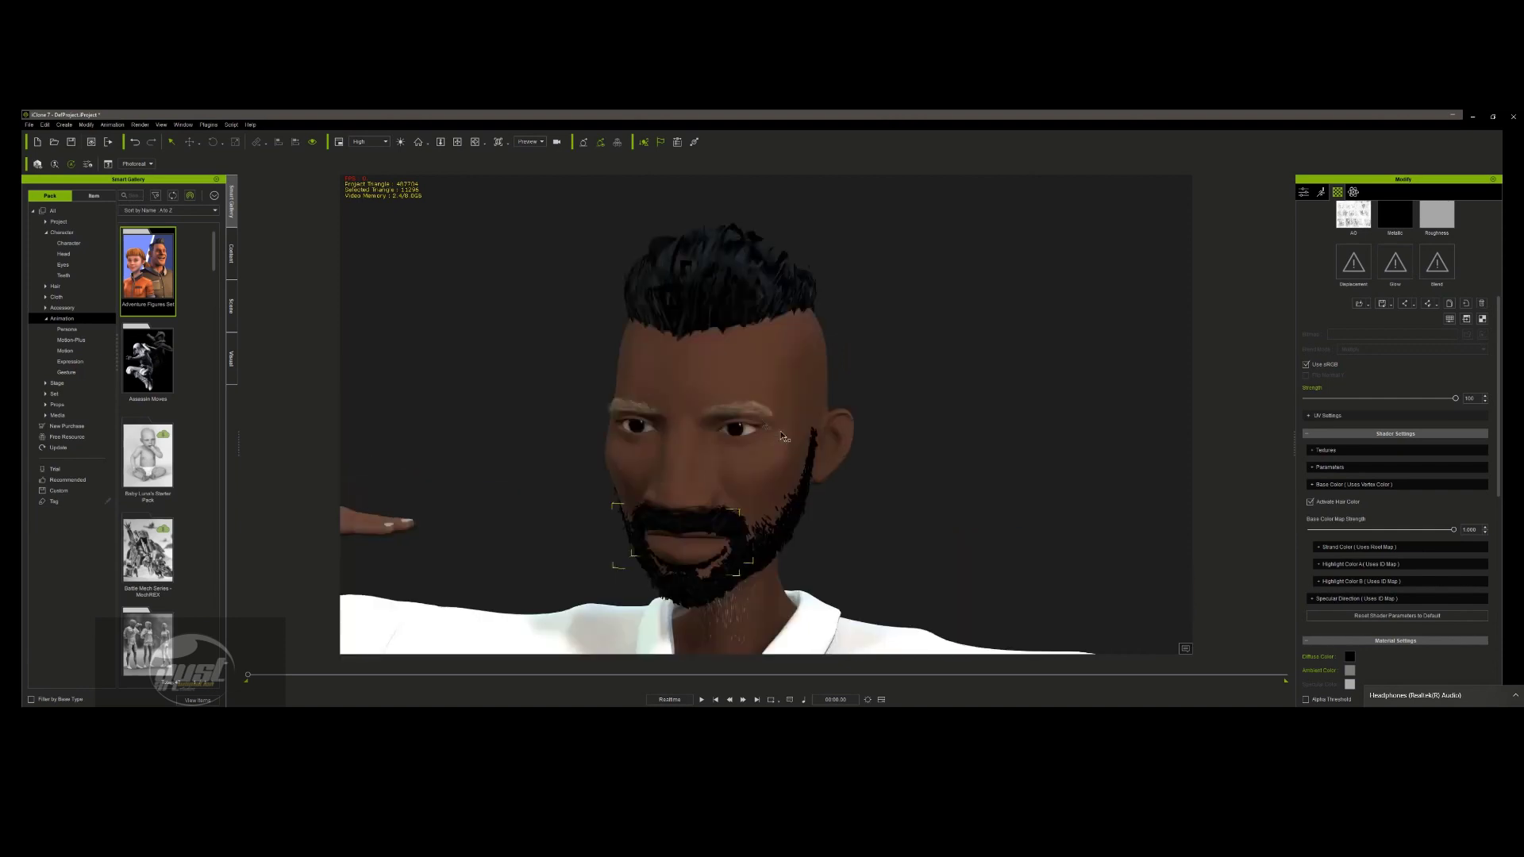
{"action": "left_click", "coordinate": [752, 414]}
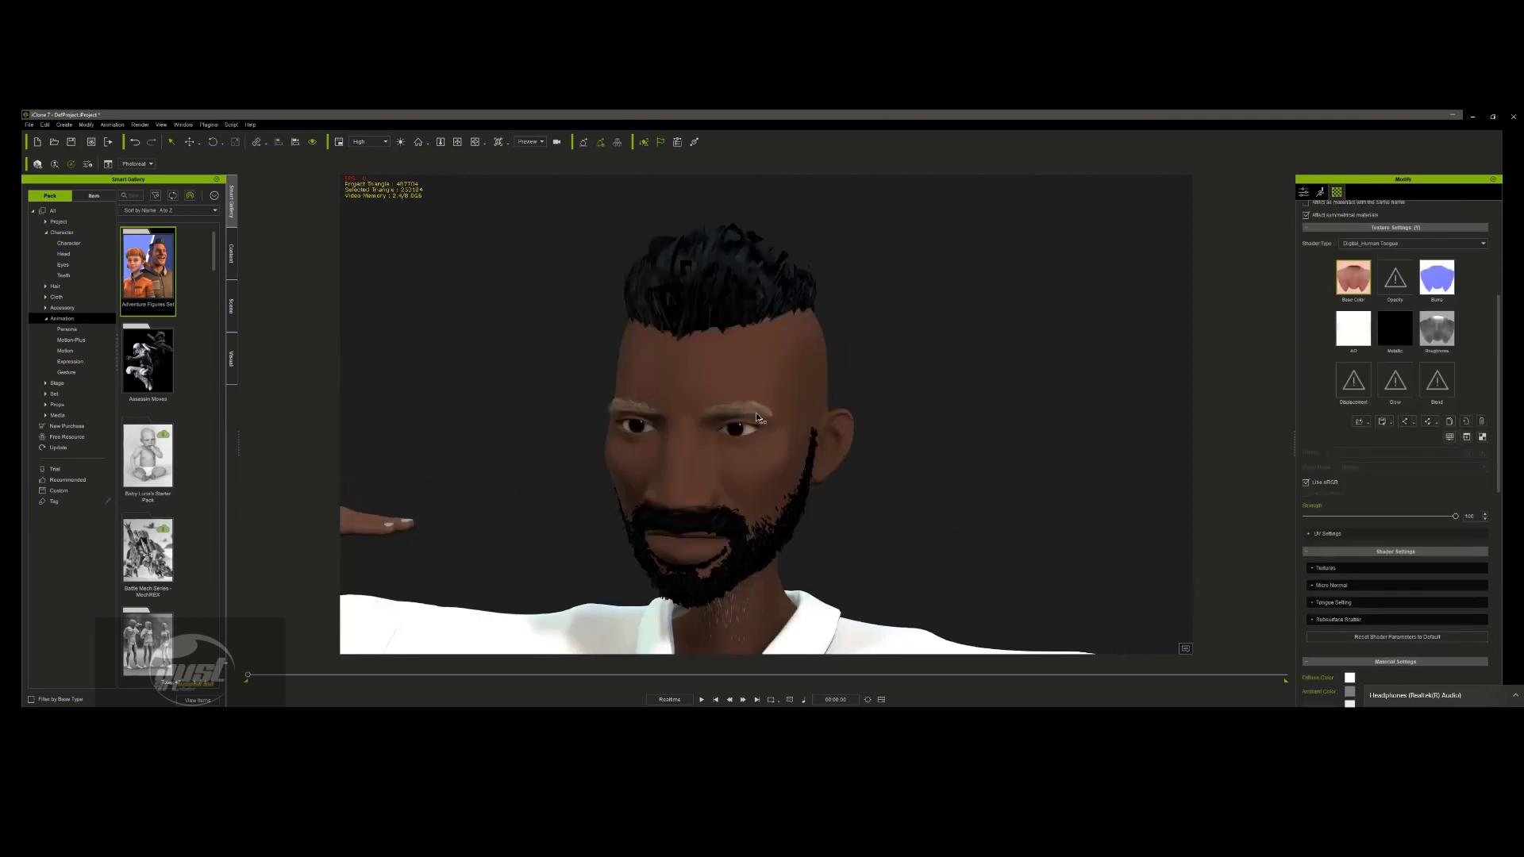
{"action": "left_click", "coordinate": [756, 417]}
{"action": "scroll", "coordinate": [762, 421], "scroll_direction": "down", "scroll_amount": 5}
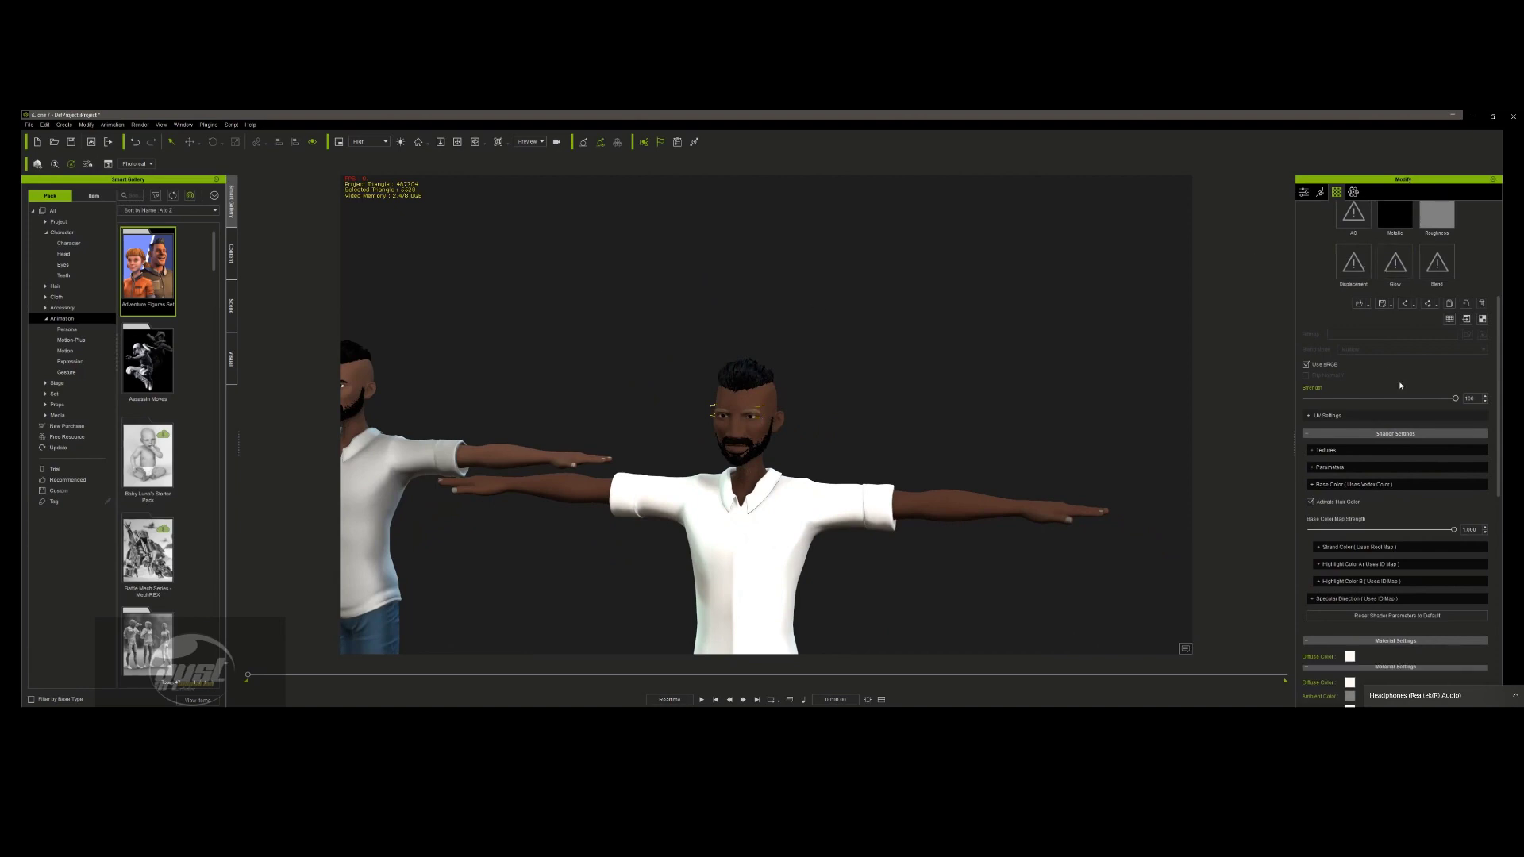
{"action": "scroll", "coordinate": [1397, 397], "scroll_direction": "up", "scroll_amount": 3}
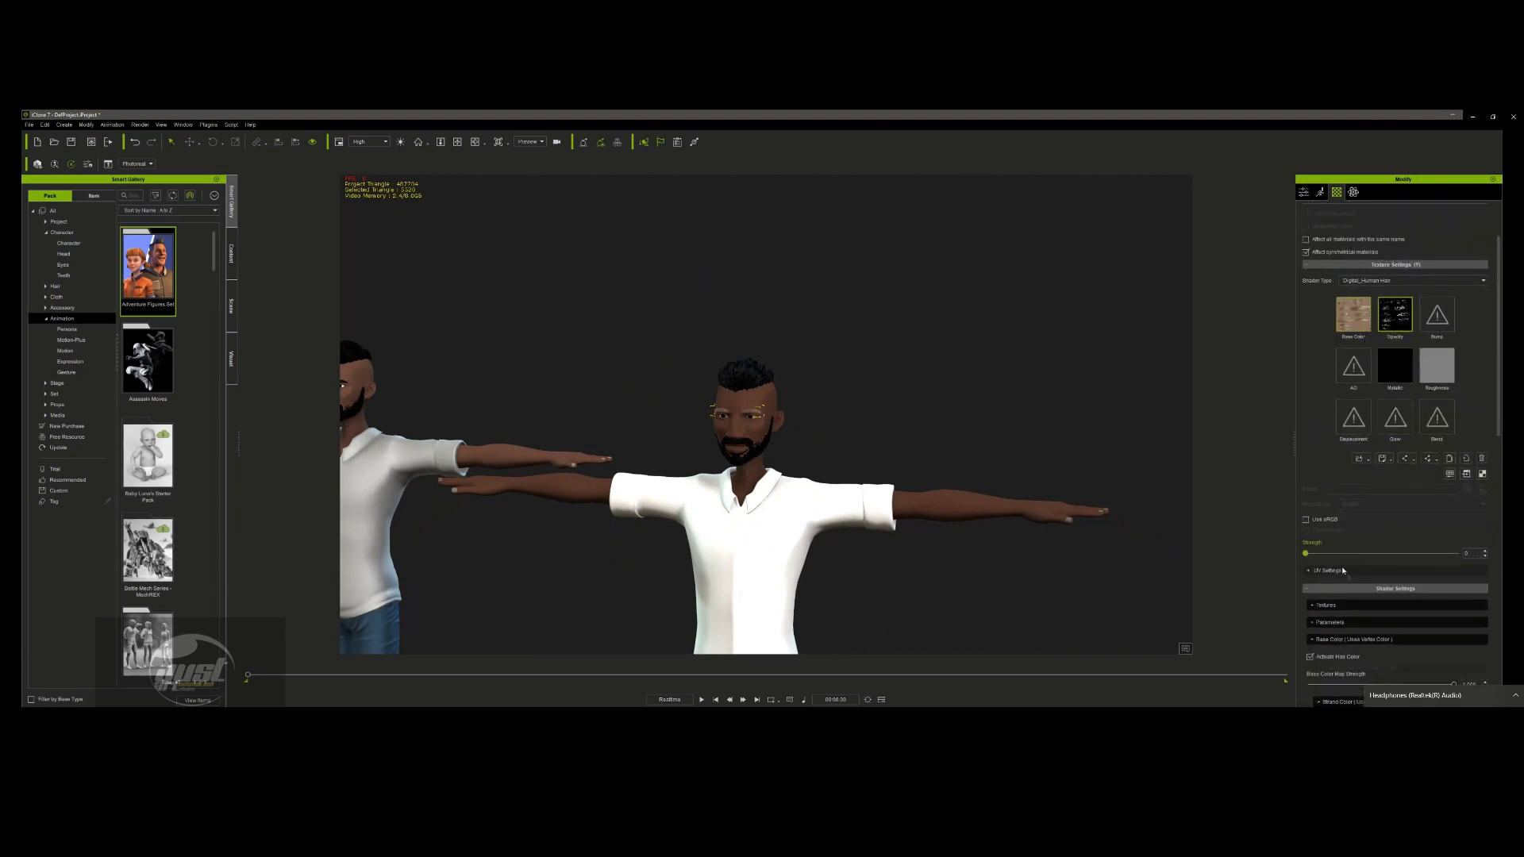
- Set the eyebrow material's diffuse color to black (#000000)
{"action": "scroll", "coordinate": [1342, 570], "scroll_direction": "down", "scroll_amount": 3}
{"action": "left_click", "coordinate": [1349, 657]}
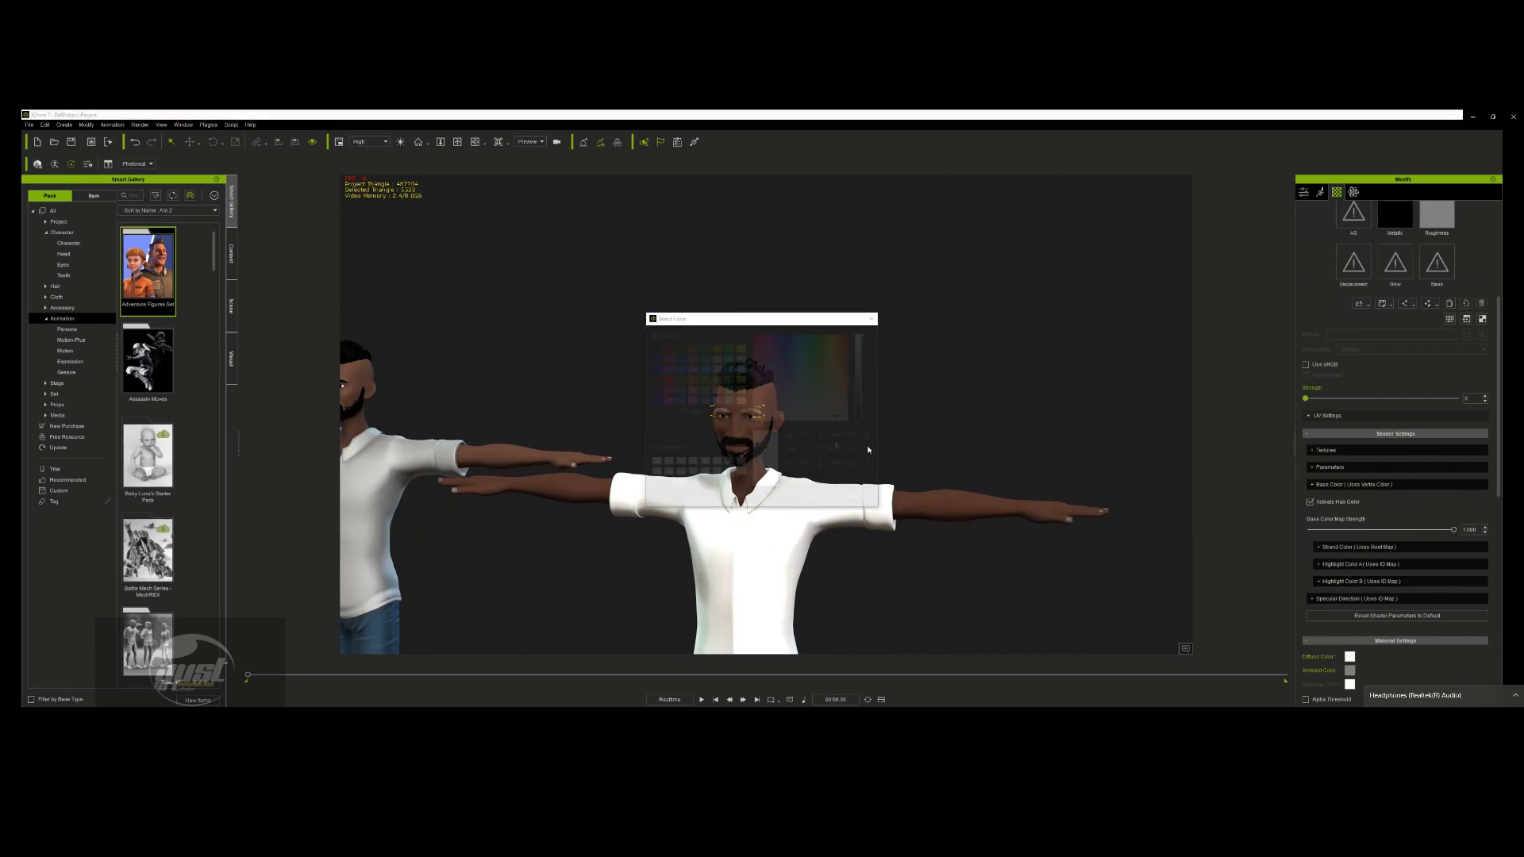
{"action": "left_click", "coordinate": [656, 349]}
{"action": "left_click", "coordinate": [810, 496]}
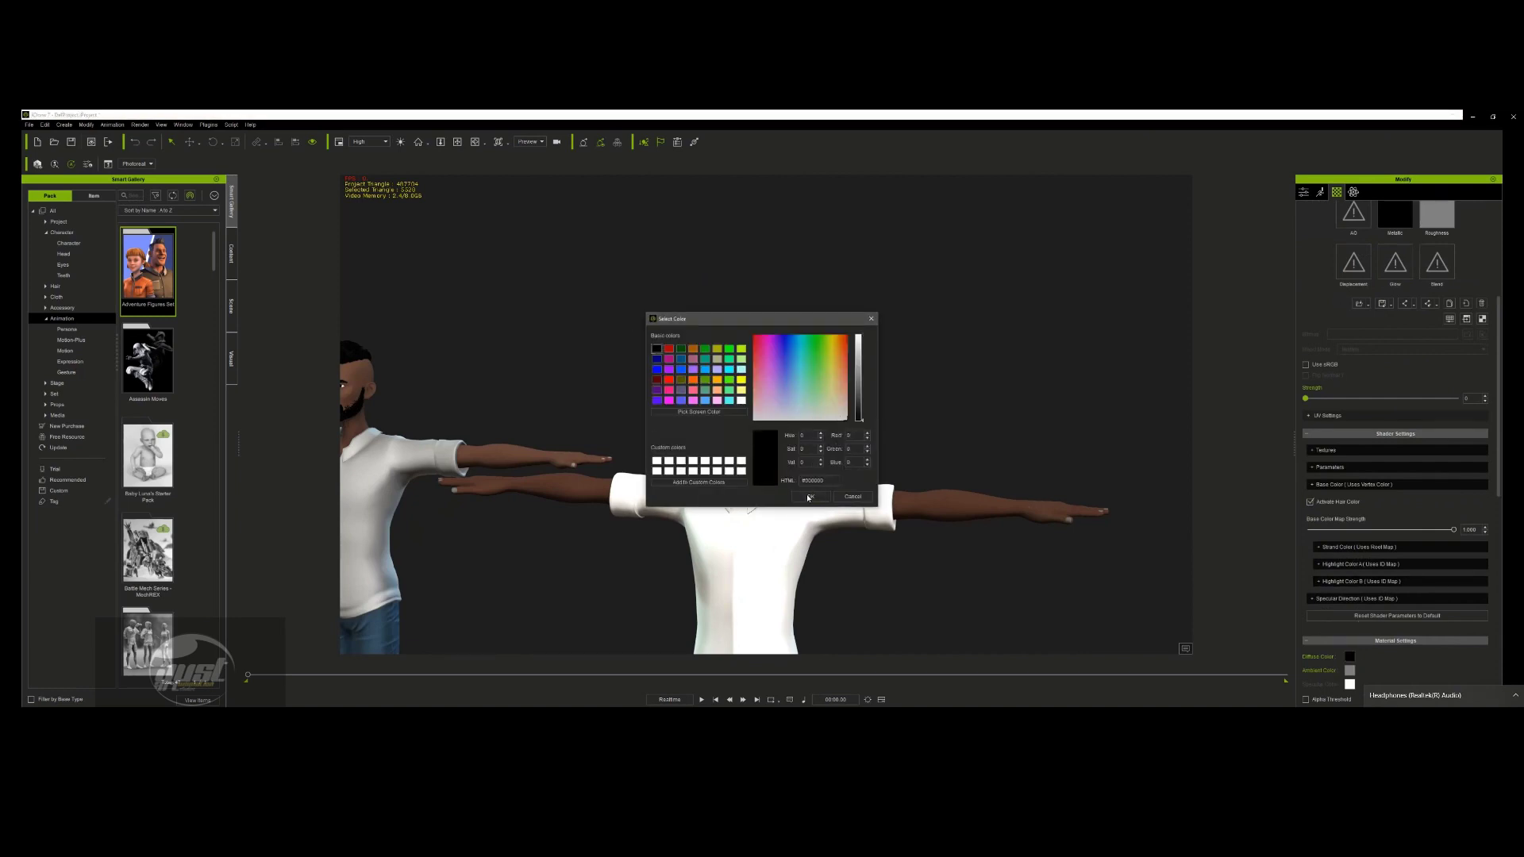
- Compare the second avatar's hair, eyebrows and beard with the other avatar's from several angles
{"action": "scroll", "coordinate": [789, 393], "scroll_direction": "down", "scroll_amount": 3}
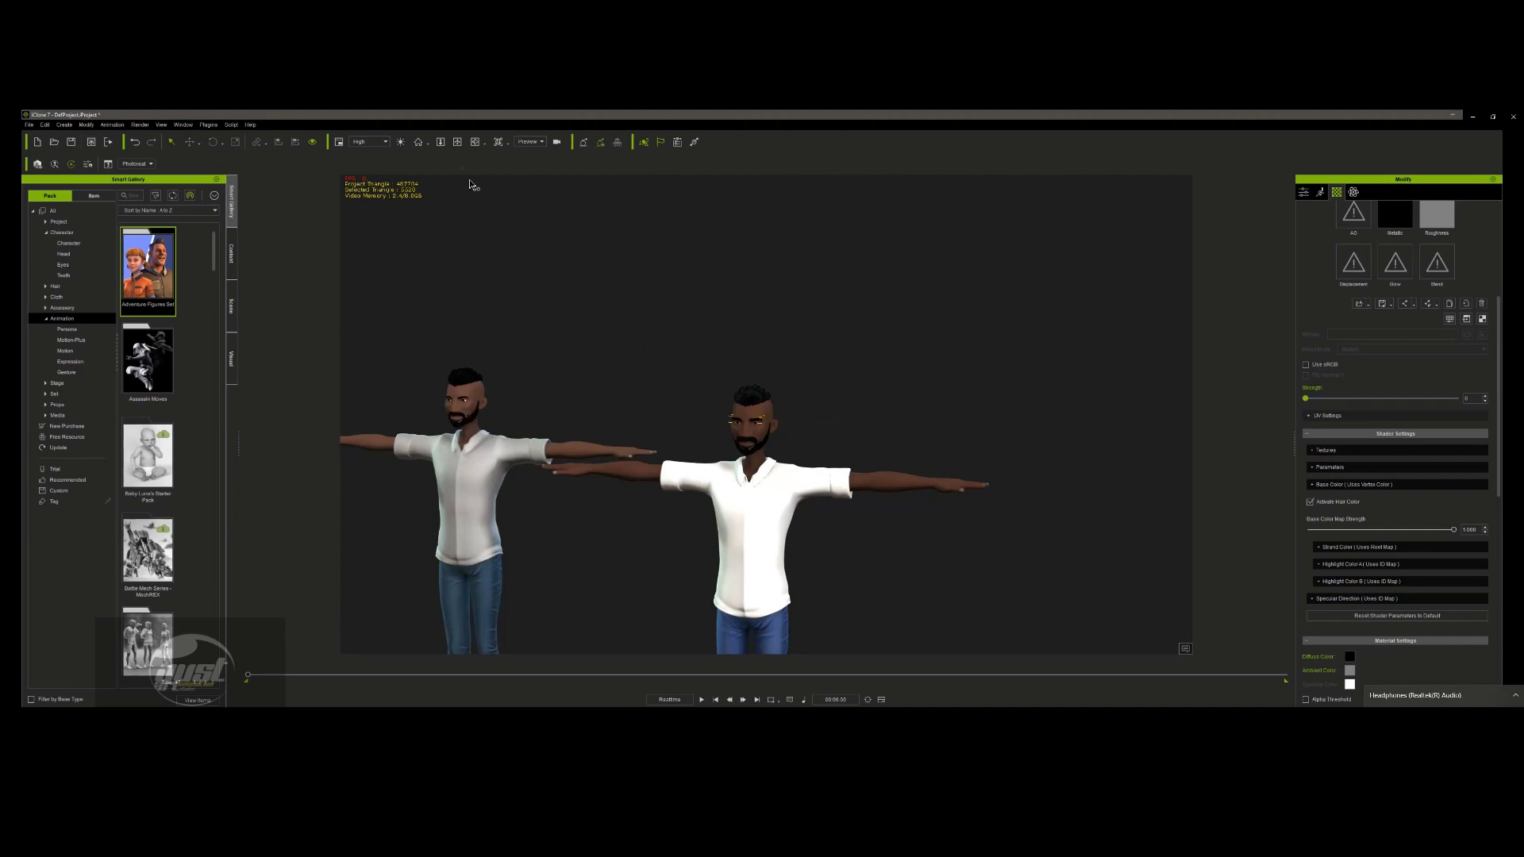
{"action": "left_click", "coordinate": [457, 143]}
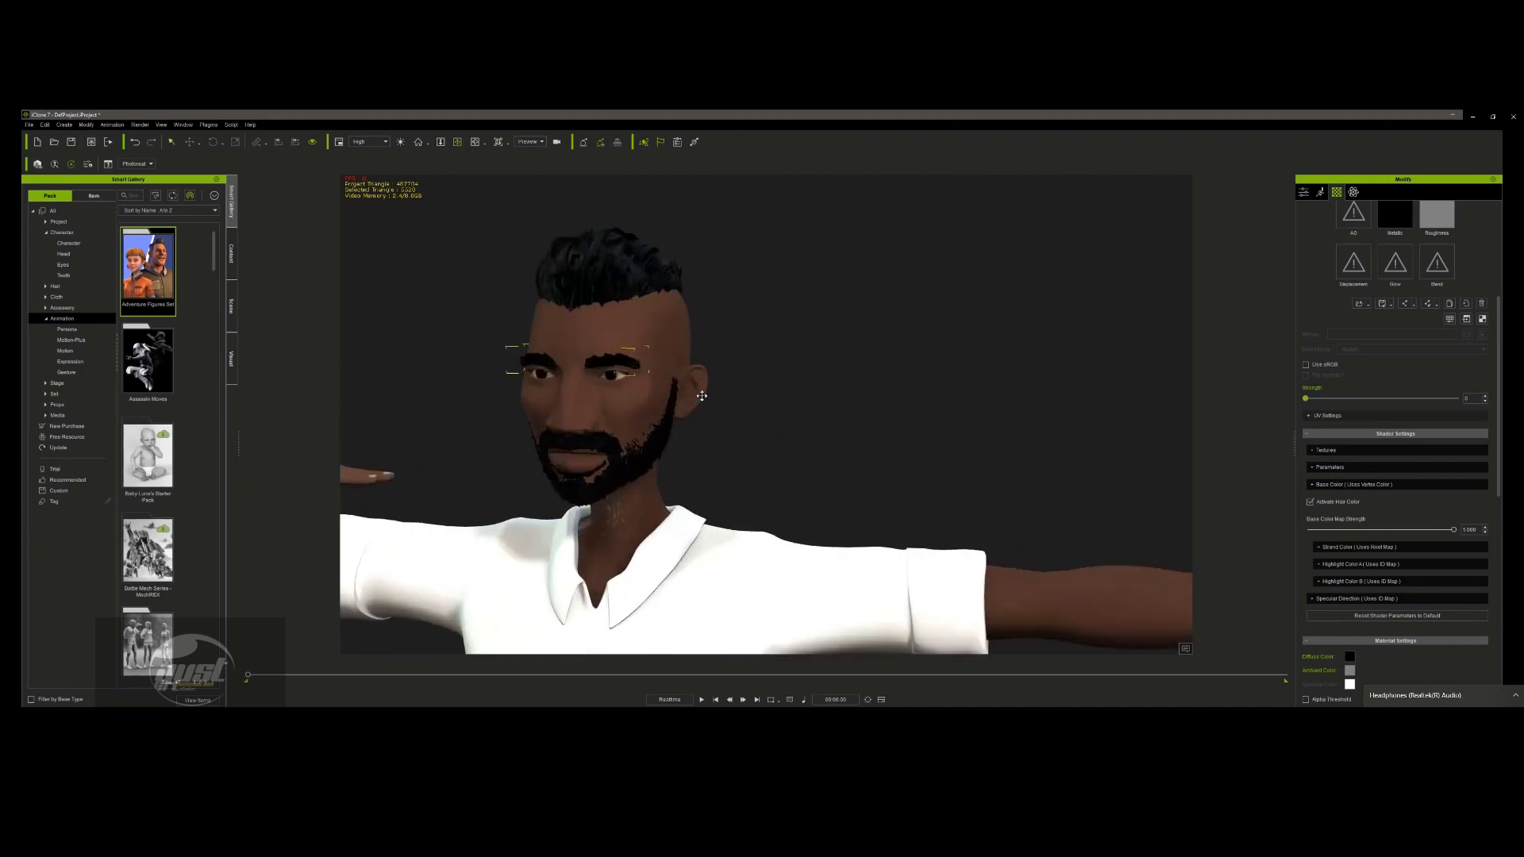
{"action": "left_click_drag", "start_coordinate": [769, 426], "coordinate": [868, 507]}
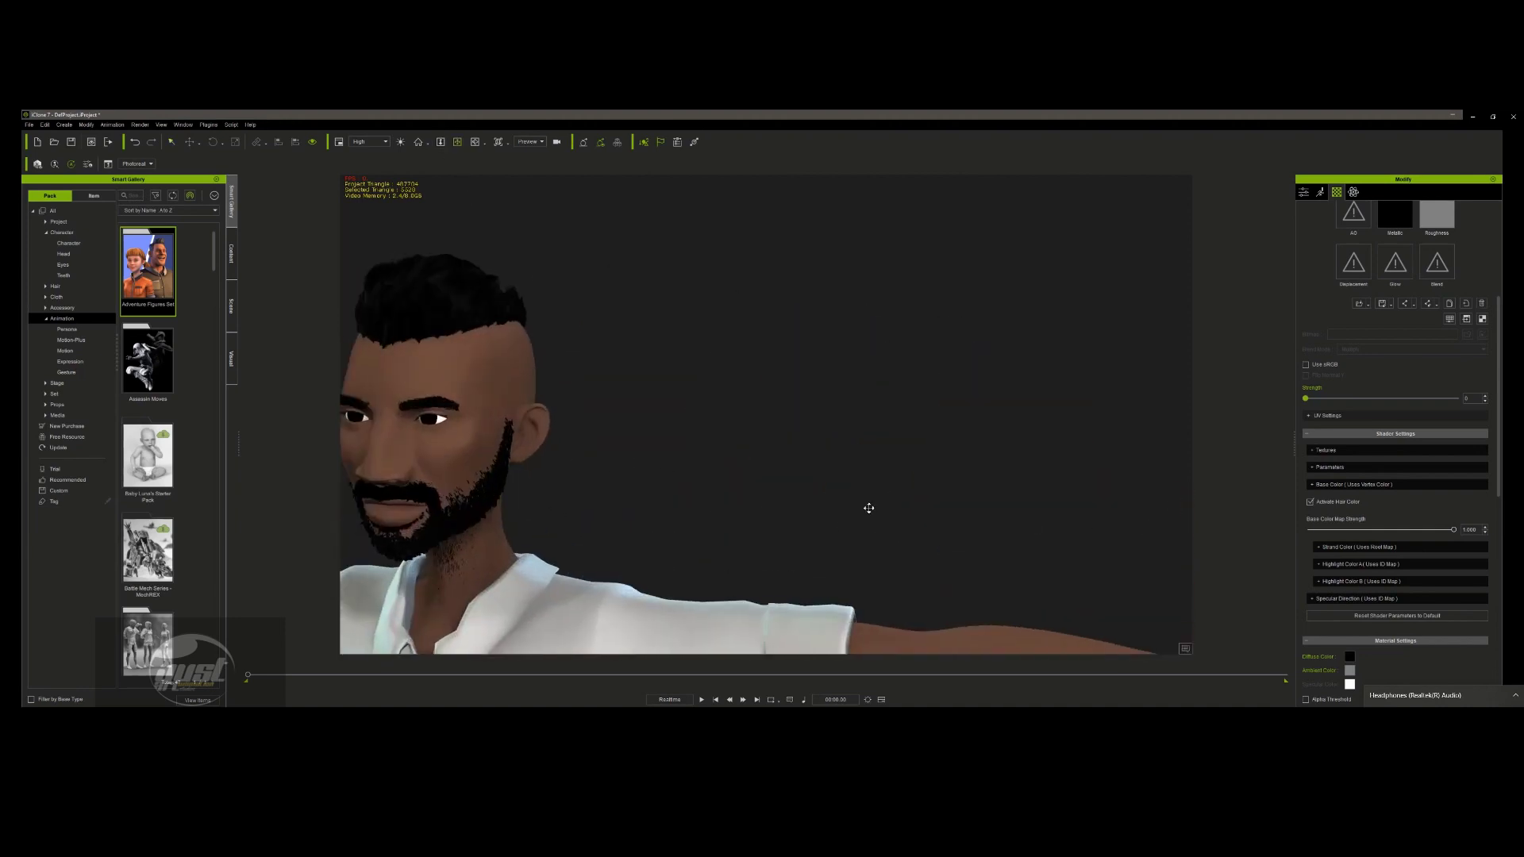
{"action": "left_click_drag", "start_coordinate": [616, 381], "coordinate": [712, 465]}
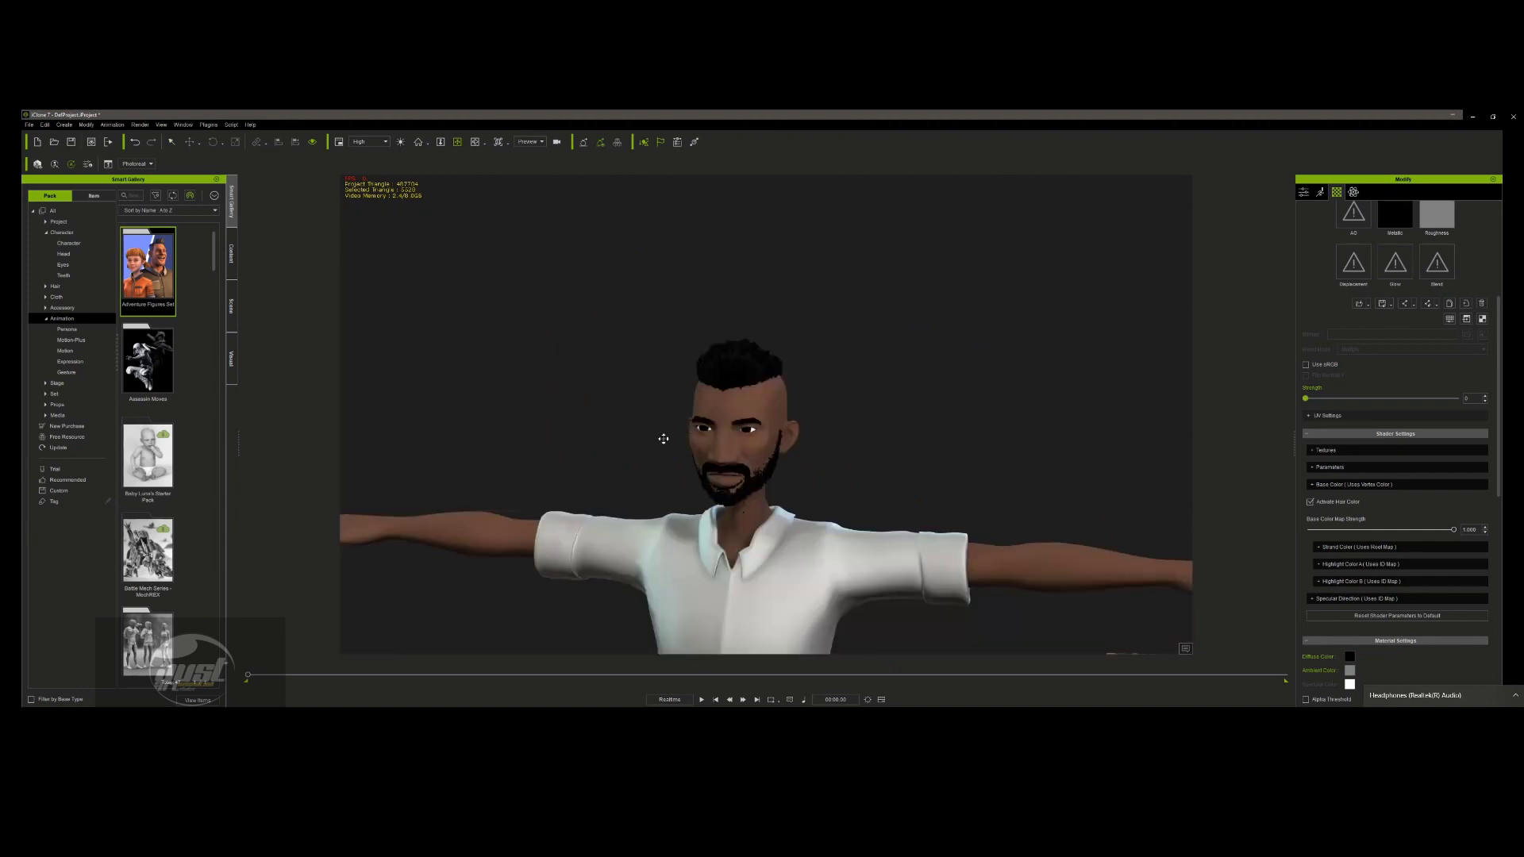
{"action": "middle_click_drag", "start_coordinate": [664, 439], "coordinate": [849, 454]}
{"action": "middle_click_drag", "start_coordinate": [622, 405], "coordinate": [889, 467]}
{"action": "scroll", "coordinate": [817, 449], "scroll_direction": "up", "scroll_amount": 2}
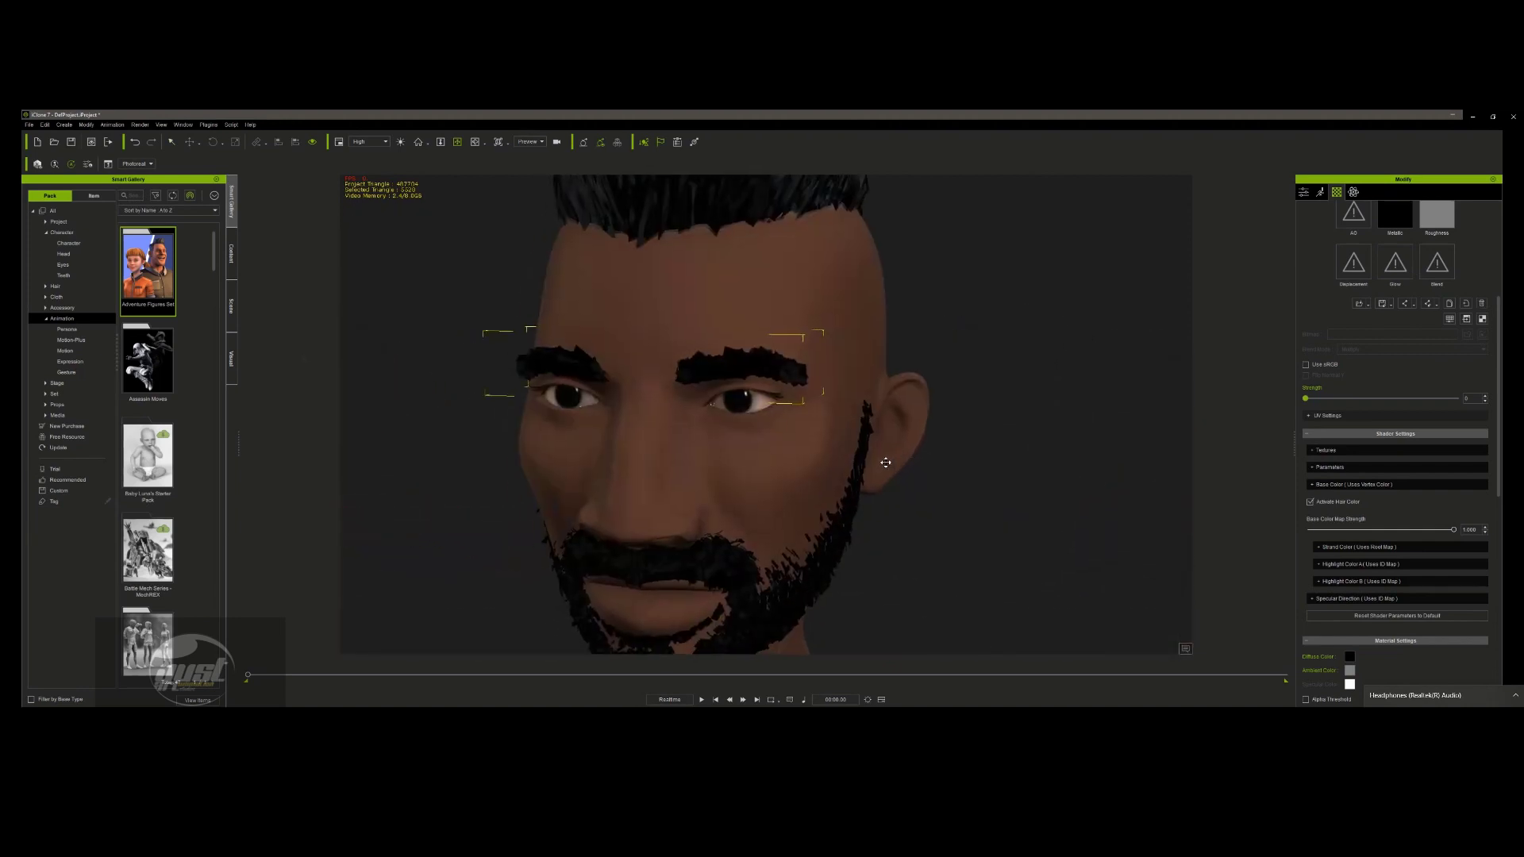
{"action": "scroll", "coordinate": [888, 466], "scroll_direction": "down", "scroll_amount": 4}
{"action": "right_click_drag", "start_coordinate": [889, 466], "coordinate": [1045, 325]}
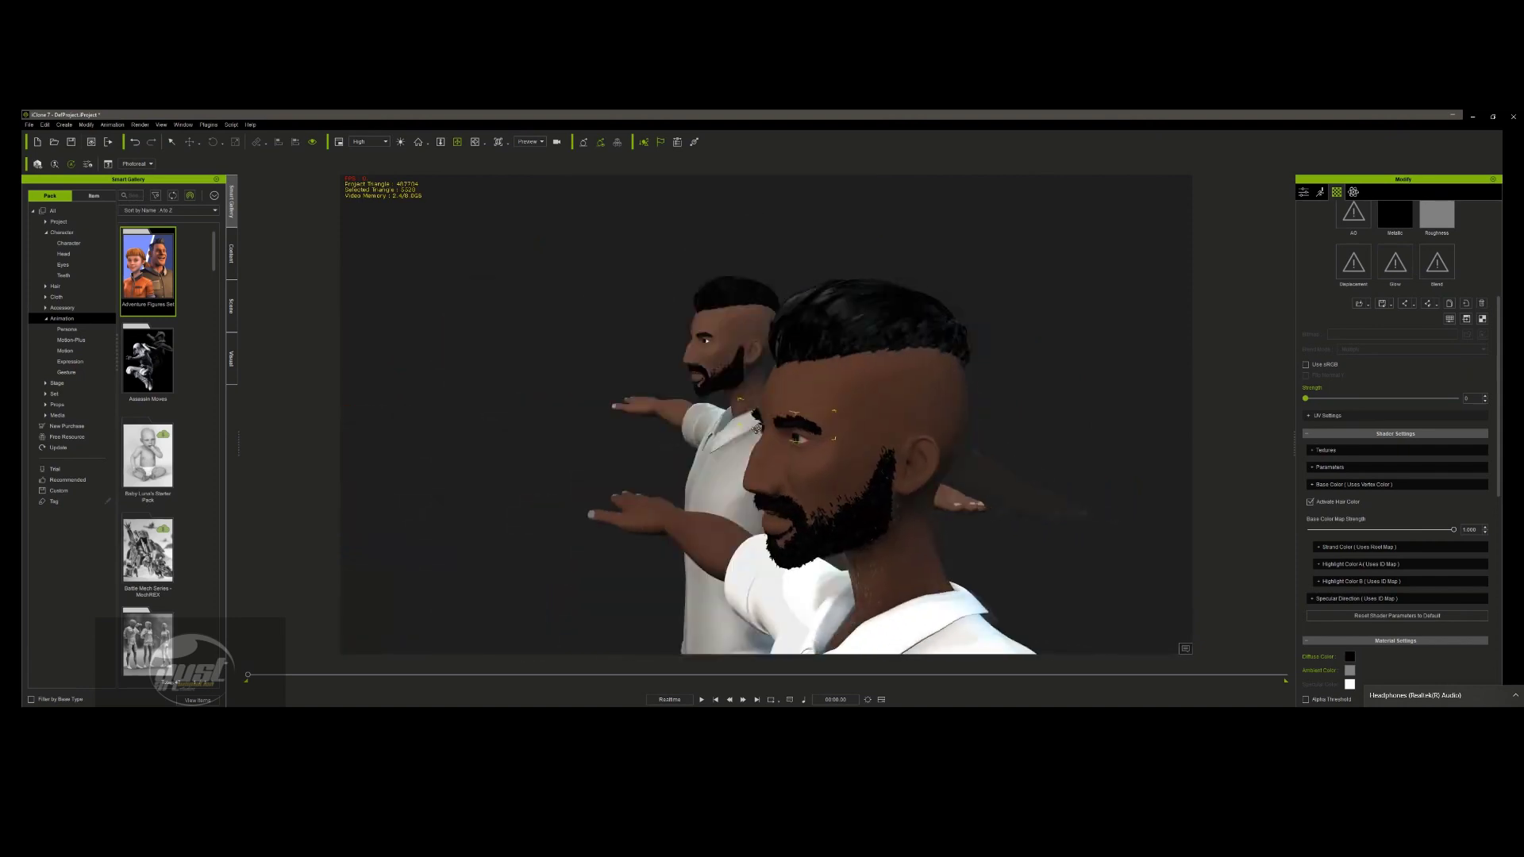
- Raise the strength of the eyebrows' Opacity texture to its maximum and reapply black (#000000) as the diffuse color
{"action": "scroll", "coordinate": [1327, 435], "scroll_direction": "up", "scroll_amount": 3}
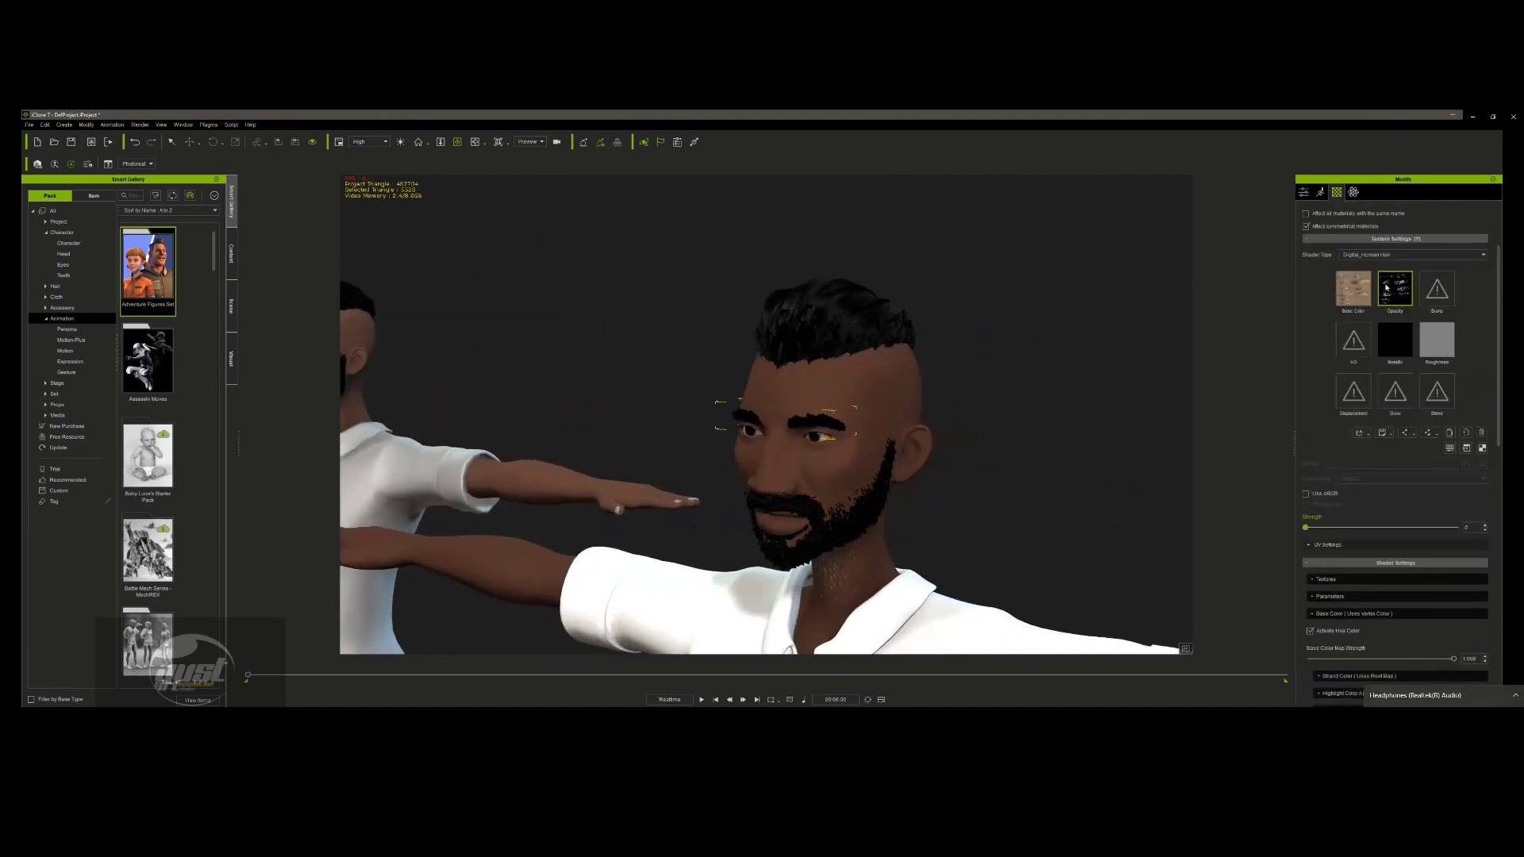
{"action": "left_click", "coordinate": [1455, 527]}
{"action": "left_click", "coordinate": [1351, 299]}
{"action": "scroll", "coordinate": [1347, 614], "scroll_direction": "down", "scroll_amount": 3}
{"action": "scroll", "coordinate": [1347, 614], "scroll_direction": "down", "scroll_amount": 3}
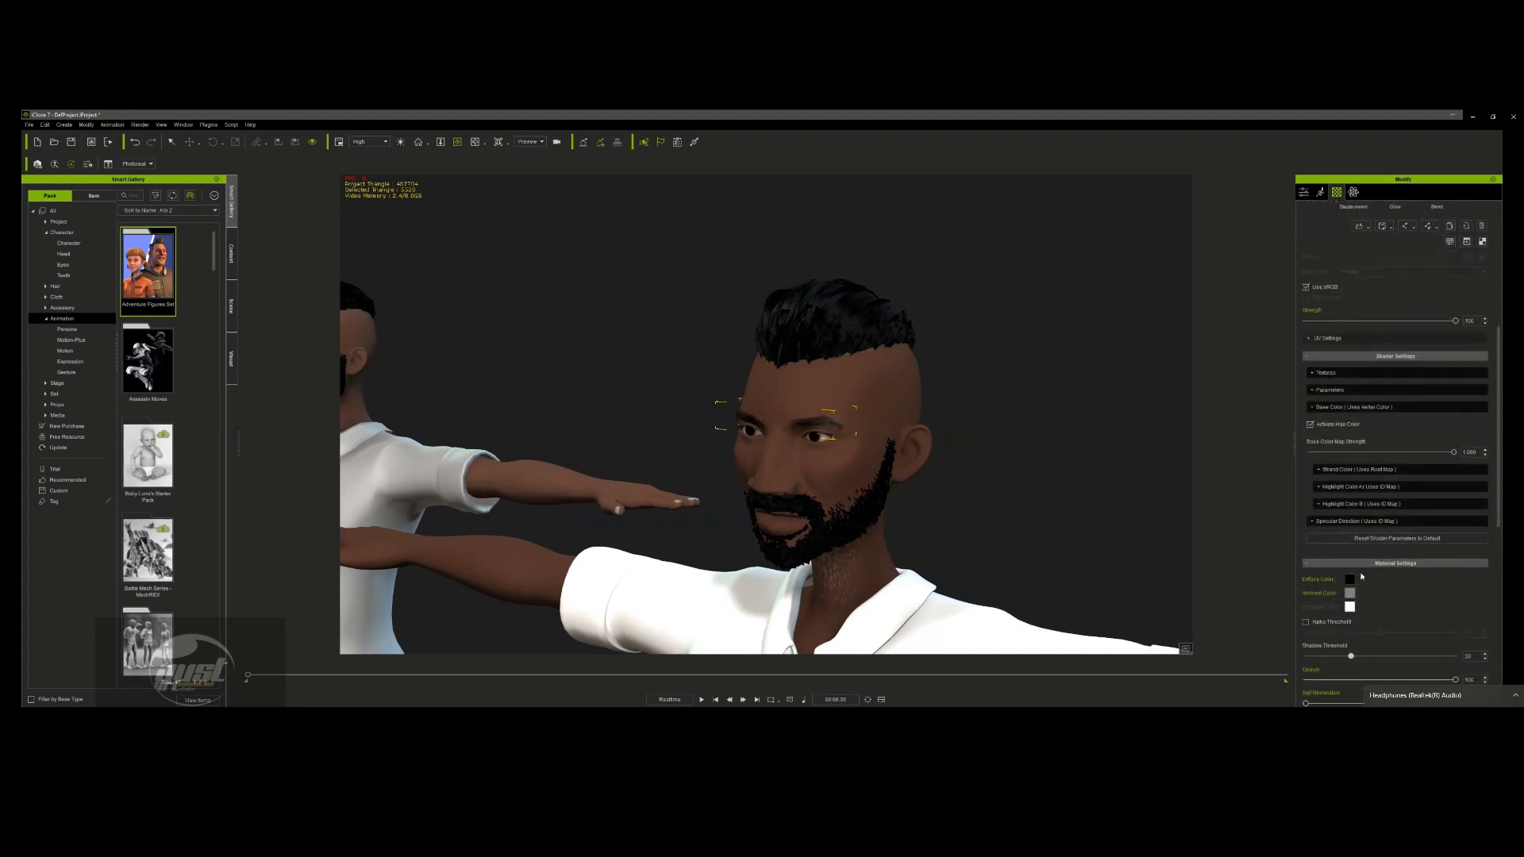
{"action": "left_click", "coordinate": [1350, 579]}
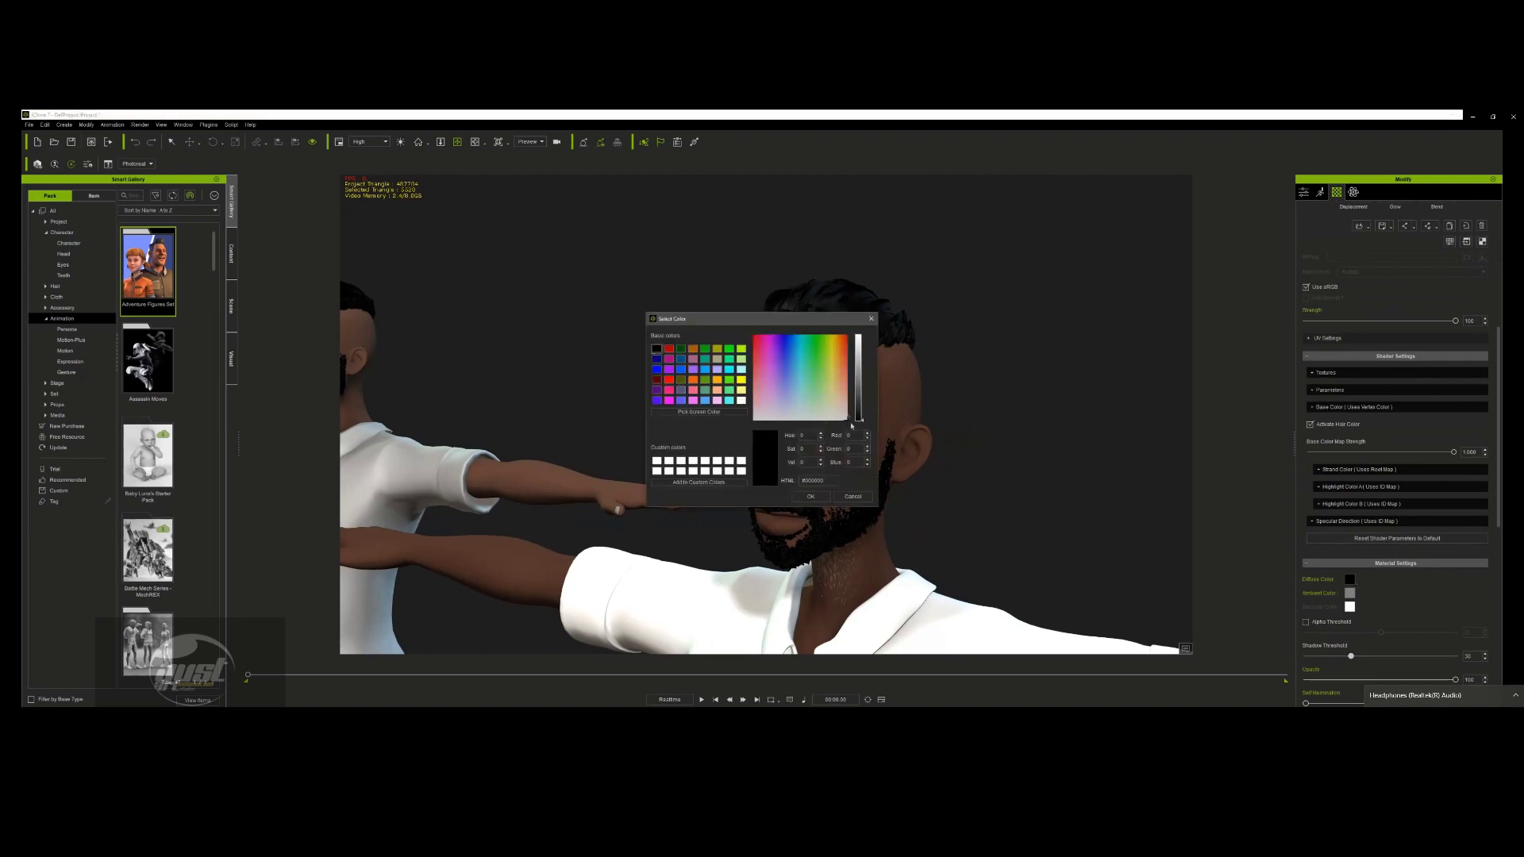
{"action": "left_click", "coordinate": [810, 496]}
- Select the second eyebrow material, which uses the PBR shader, and set its diffuse color to black (#000000)
{"action": "scroll", "coordinate": [1365, 301], "scroll_direction": "up", "scroll_amount": 9}
{"action": "left_click", "coordinate": [1368, 264]}
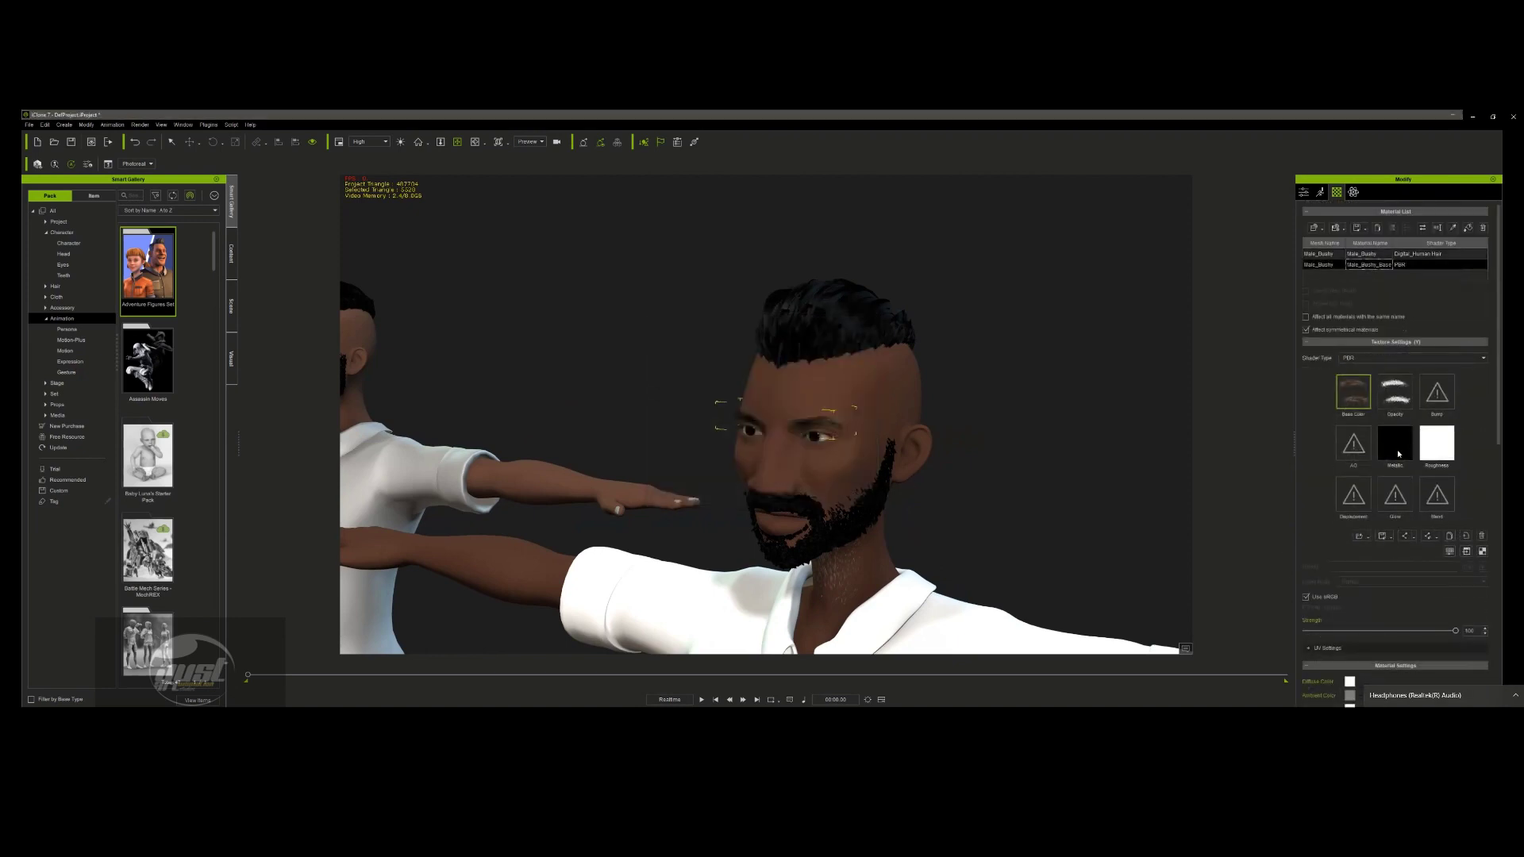
{"action": "scroll", "coordinate": [1398, 453], "scroll_direction": "down", "scroll_amount": 6}
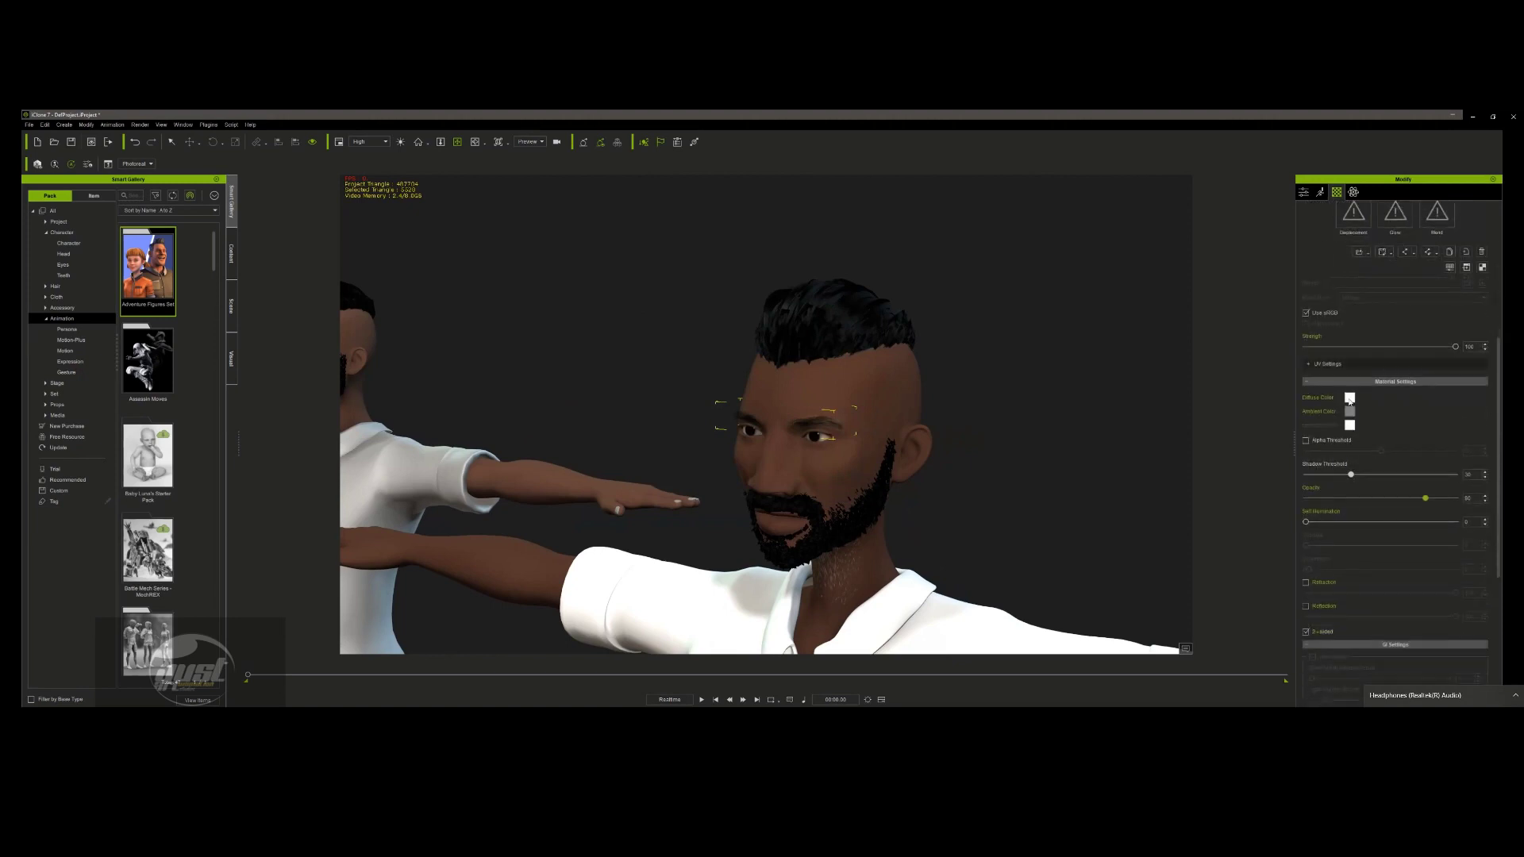
{"action": "left_click", "coordinate": [1348, 398]}
{"action": "left_click", "coordinate": [656, 349]}
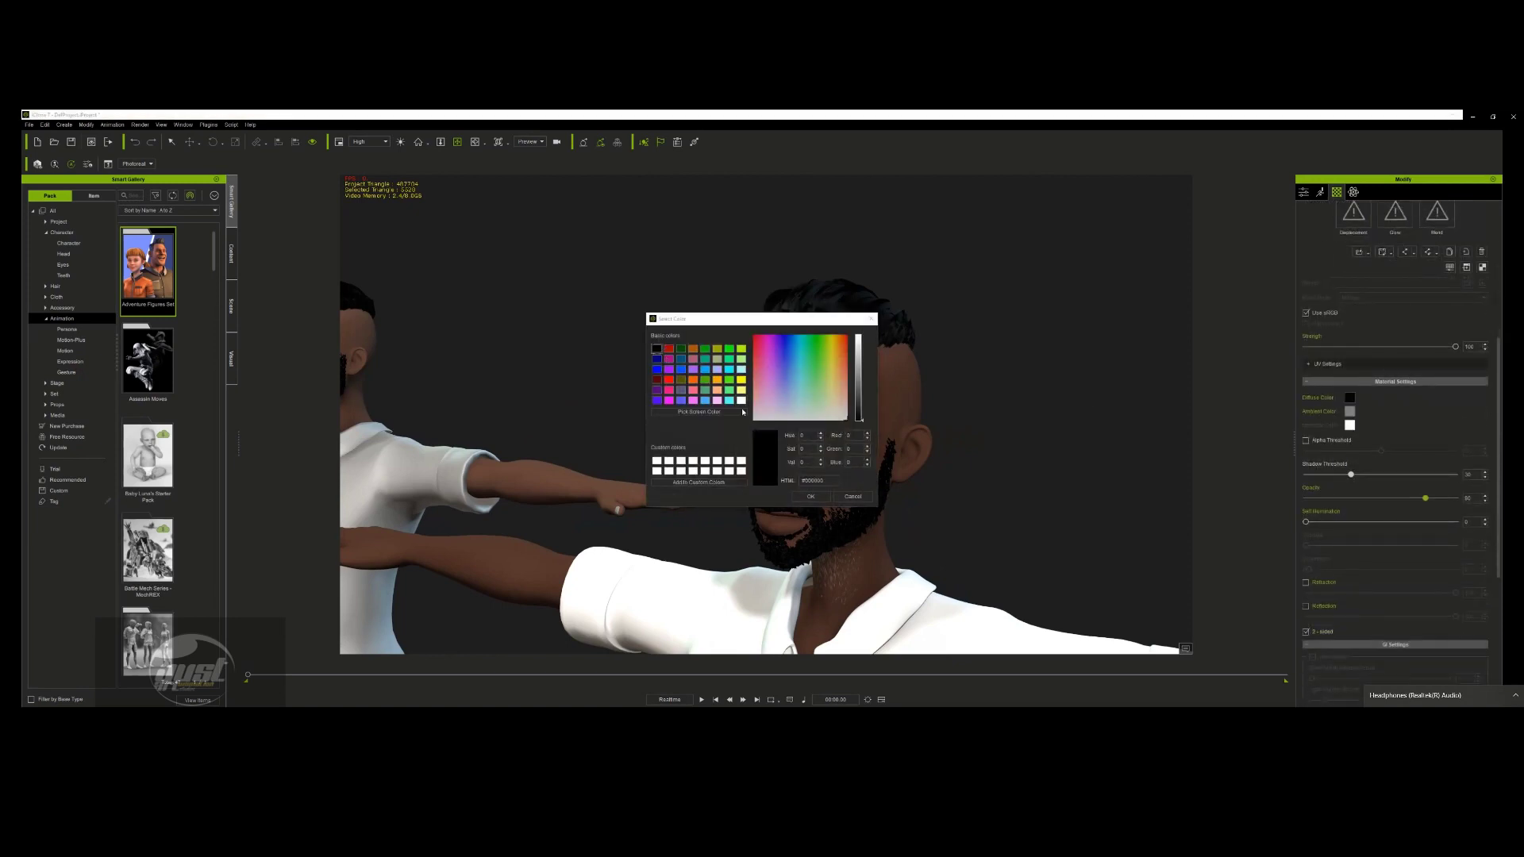
{"action": "left_click", "coordinate": [822, 499]}
- Raise the opacity of the second eyebrow material to 100 in its material settings
{"action": "scroll", "coordinate": [817, 429], "scroll_direction": "down", "scroll_amount": 4}
{"action": "right_click_drag", "start_coordinate": [877, 392], "coordinate": [957, 470]}
{"action": "scroll", "coordinate": [956, 469], "scroll_direction": "up", "scroll_amount": 5}
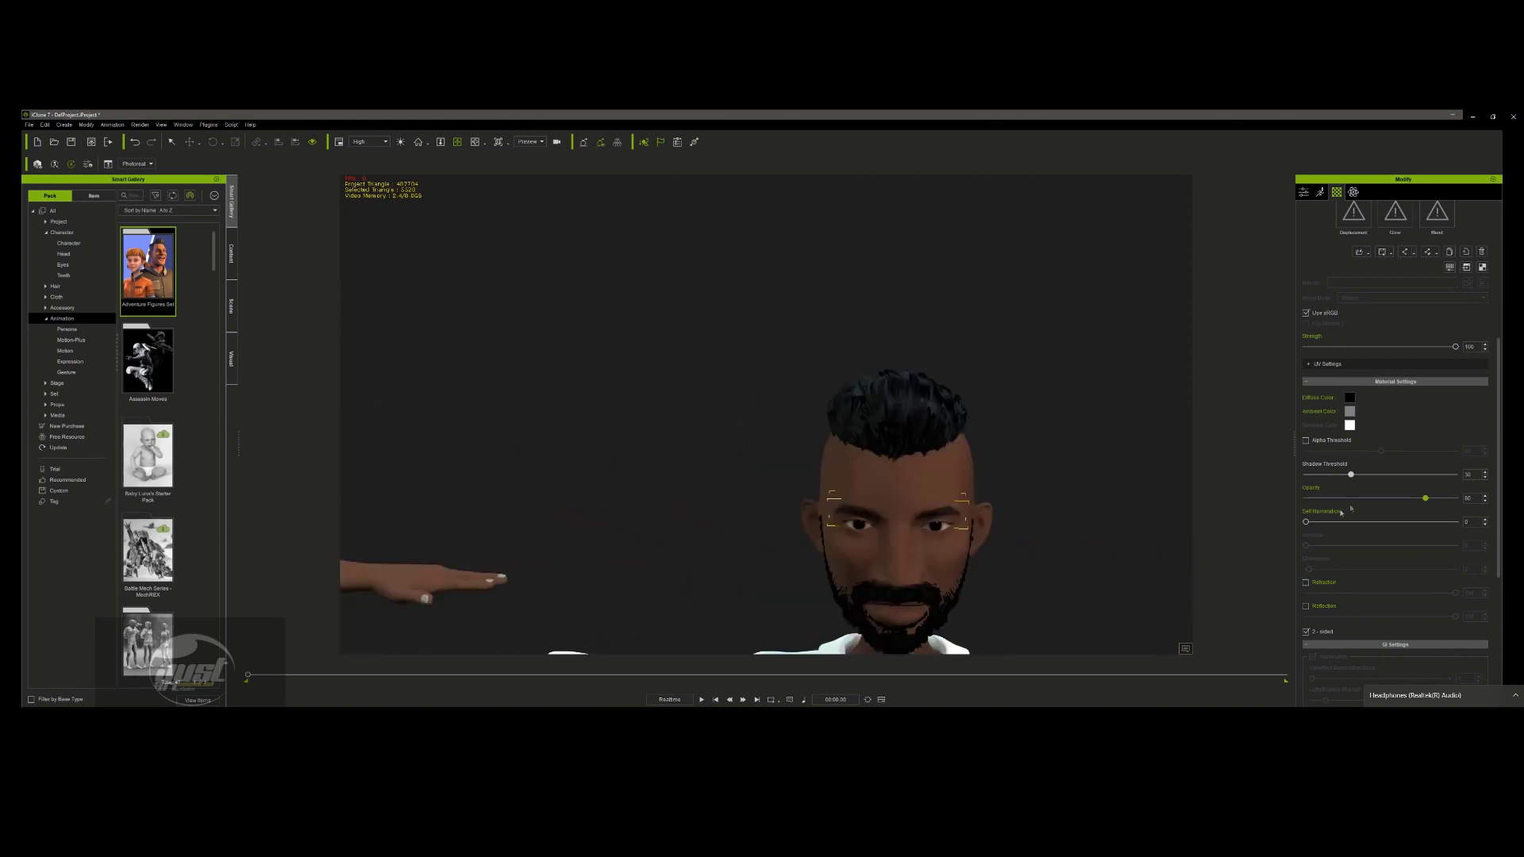
{"action": "scroll", "coordinate": [1350, 507], "scroll_direction": "down", "scroll_amount": 1}
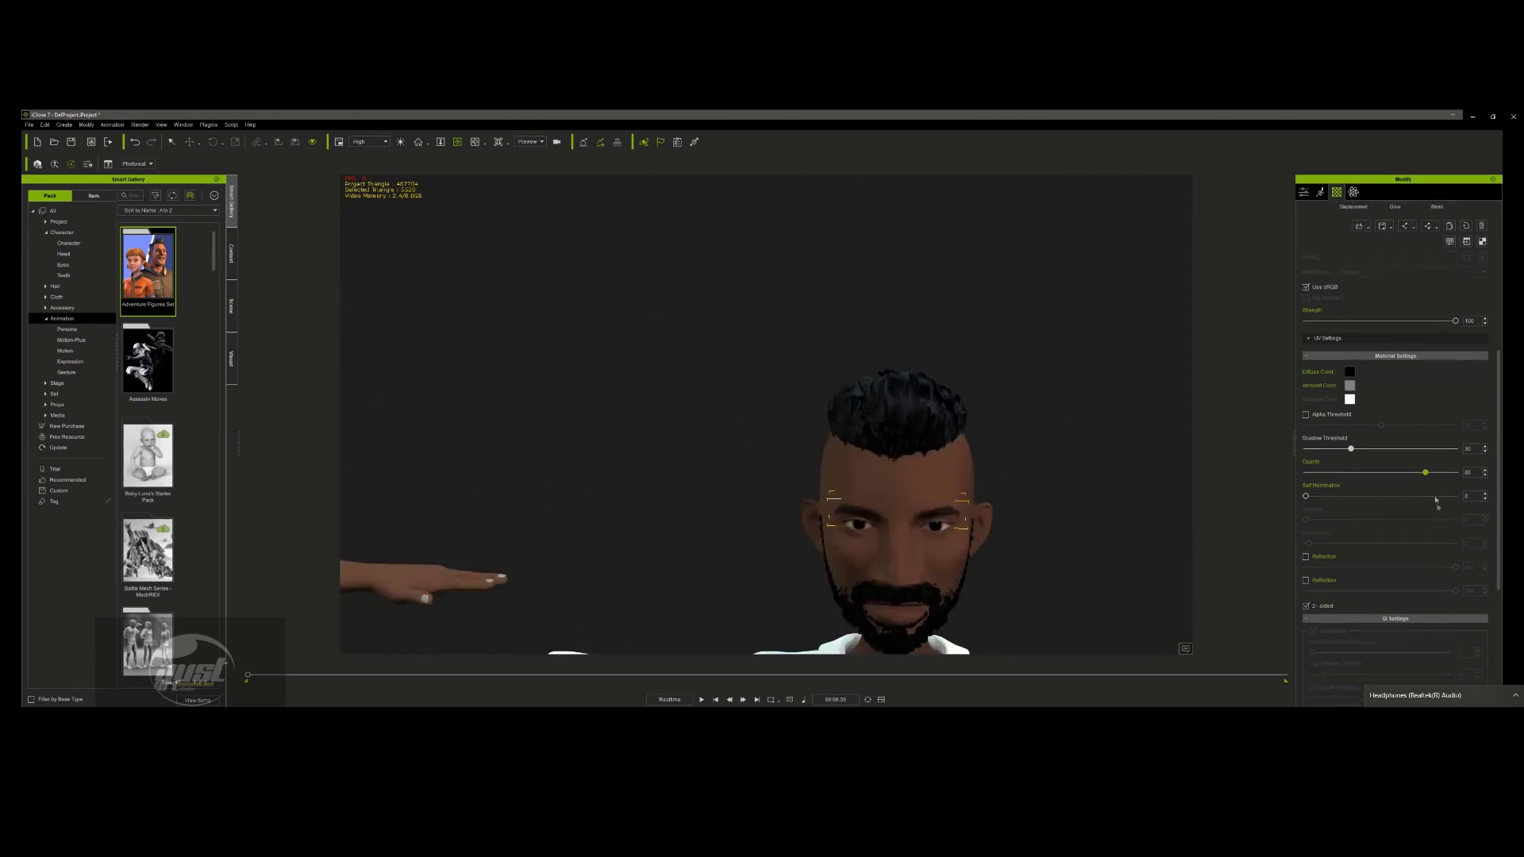
{"action": "scroll", "coordinate": [1428, 516], "scroll_direction": "up", "scroll_amount": 3}
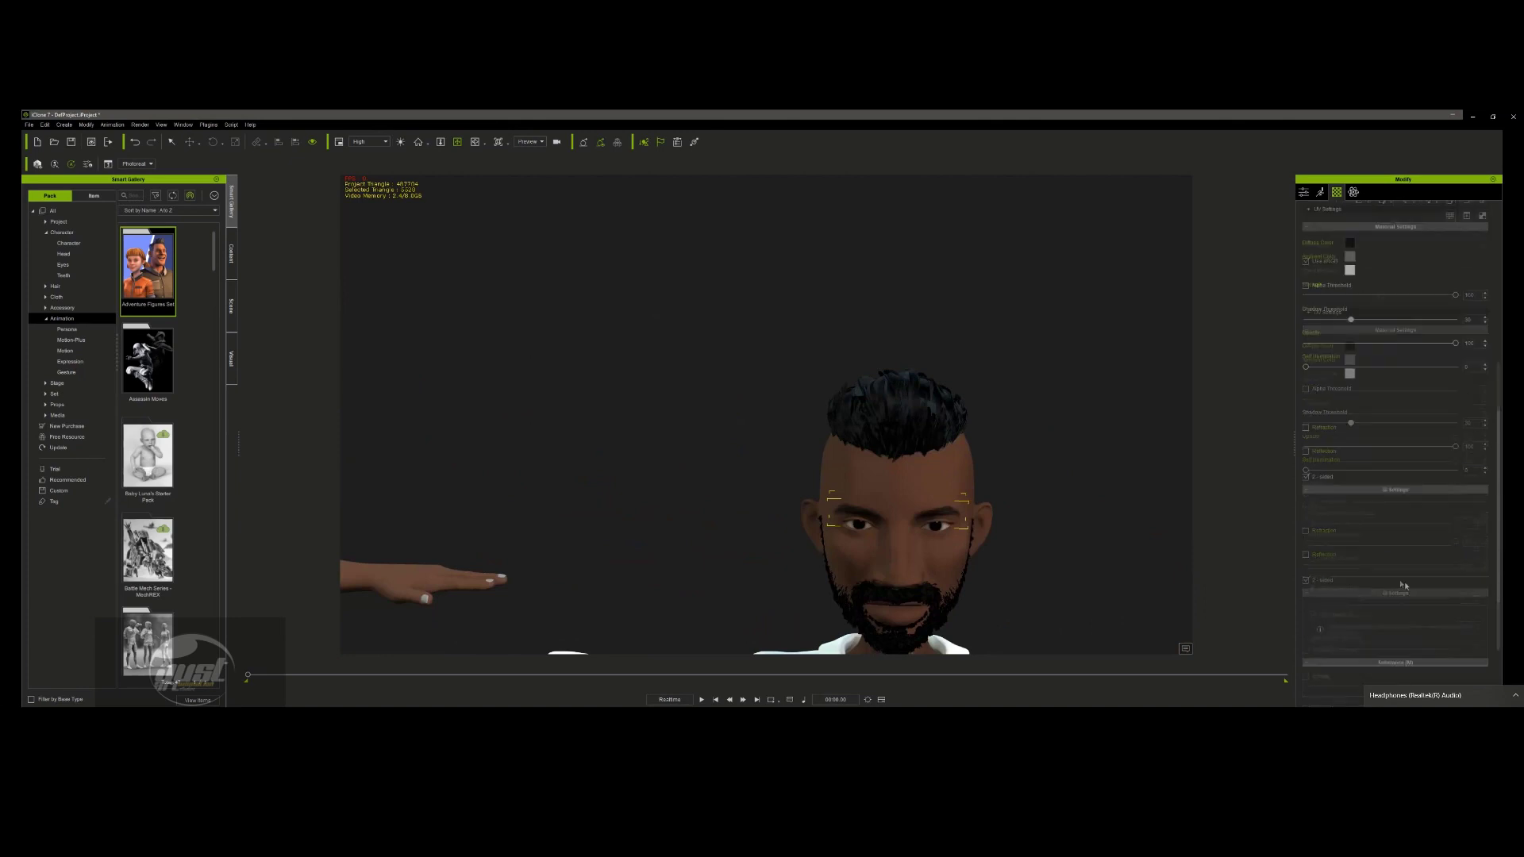
{"action": "scroll", "coordinate": [1409, 555], "scroll_direction": "up", "scroll_amount": 8}
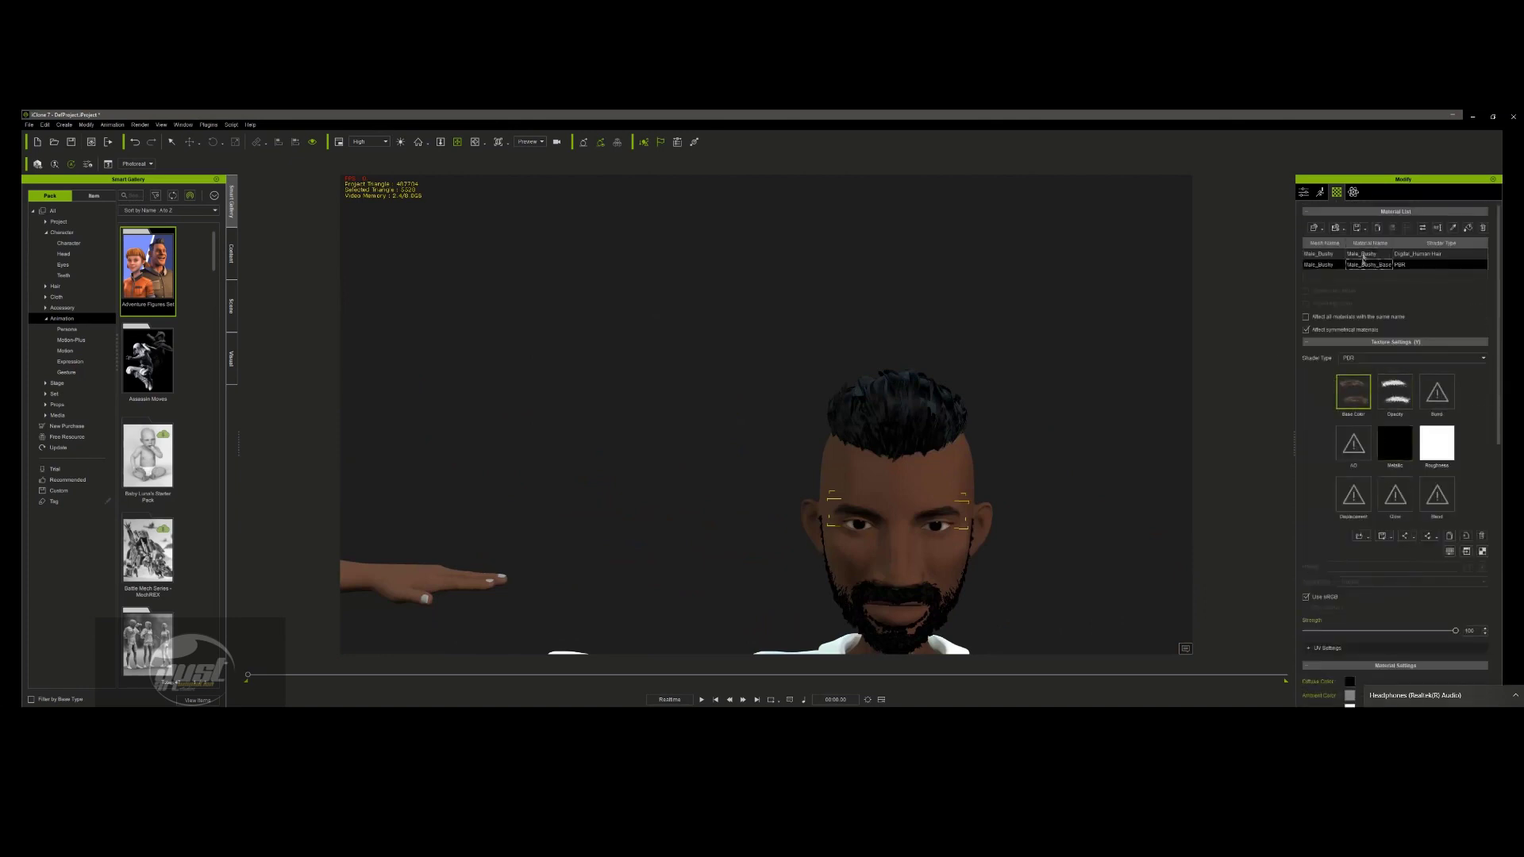
- Select both eyebrow materials and change their shader type to Traditional
{"action": "left_click", "coordinate": [1368, 254]}
{"action": "left_click", "coordinate": [1378, 358]}
{"action": "left_click", "coordinate": [1372, 377]}
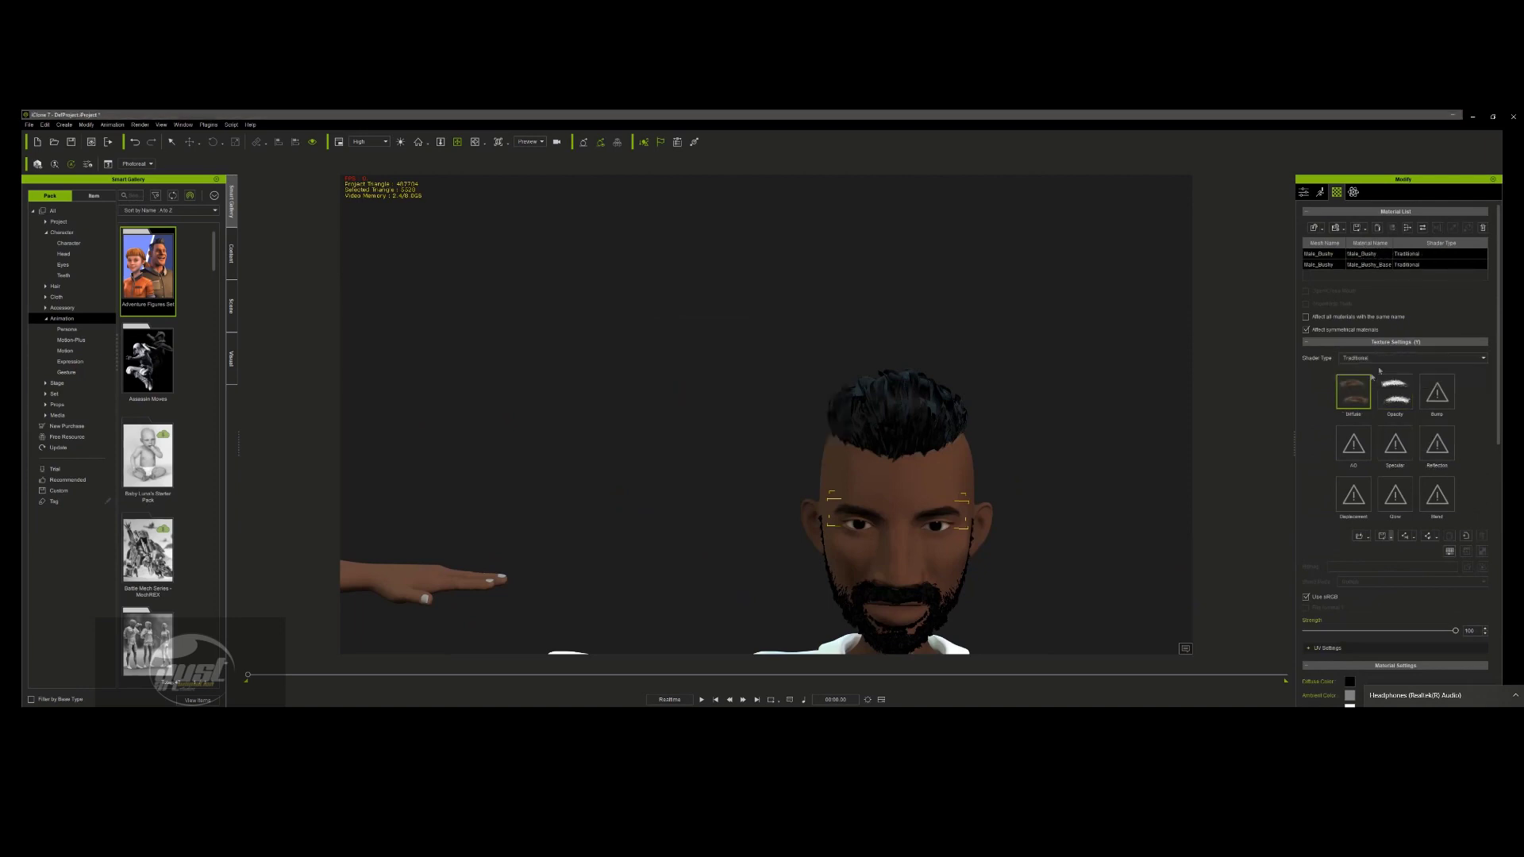
- Set the strength of the first eyebrow material's Opacity texture to 0 under the Traditional shader
{"action": "scroll", "coordinate": [1391, 238], "scroll_direction": "down", "scroll_amount": 3}
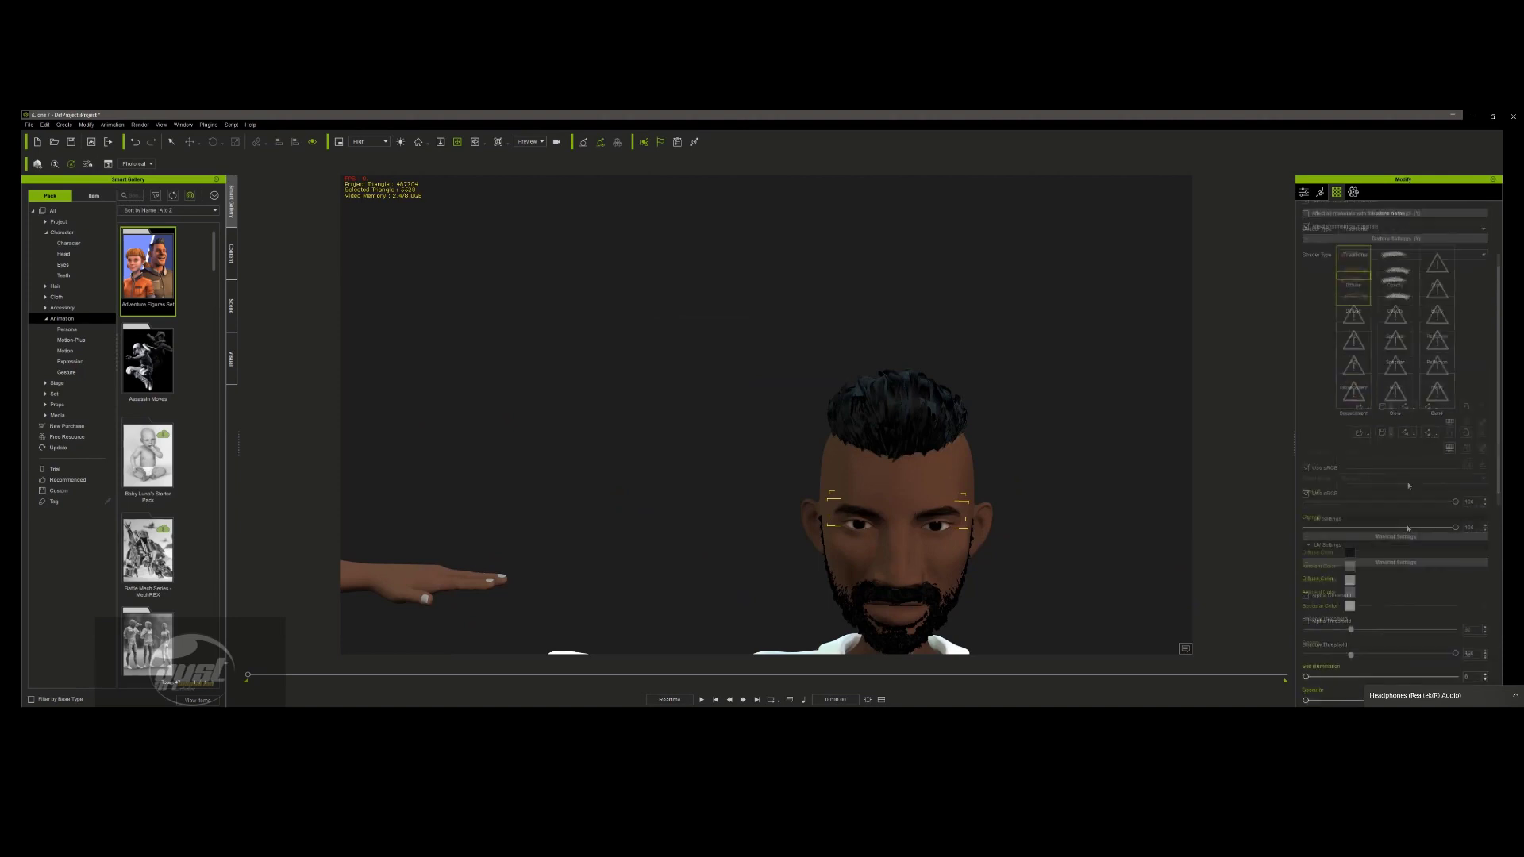
{"action": "left_click", "coordinate": [1395, 263]}
{"action": "mouse_move", "coordinate": [1456, 503]}
{"action": "left_mouse_down"}
{"action": "mouse_move", "coordinate": [1286, 498]}
{"action": "mouse_move", "coordinate": [1401, 516]}
{"action": "mouse_move", "coordinate": [1457, 502]}
{"action": "left_mouse_up"}
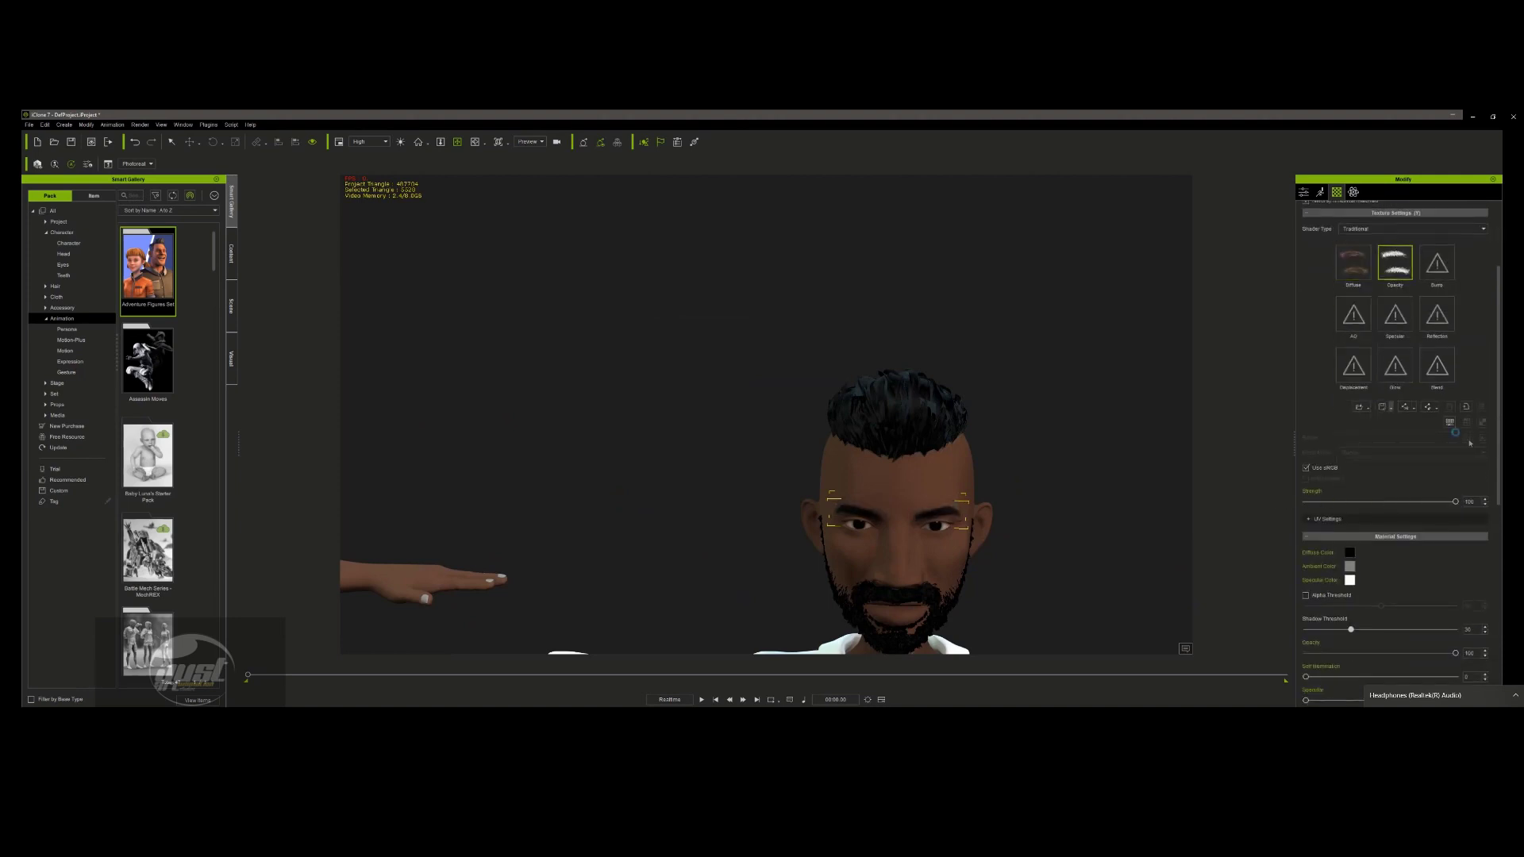
{"action": "scroll", "coordinate": [1469, 443], "scroll_direction": "up", "scroll_amount": 1}
{"action": "scroll", "coordinate": [1461, 532], "scroll_direction": "down", "scroll_amount": 1}
{"action": "left_click_drag", "start_coordinate": [1454, 528], "coordinate": [1242, 528]}
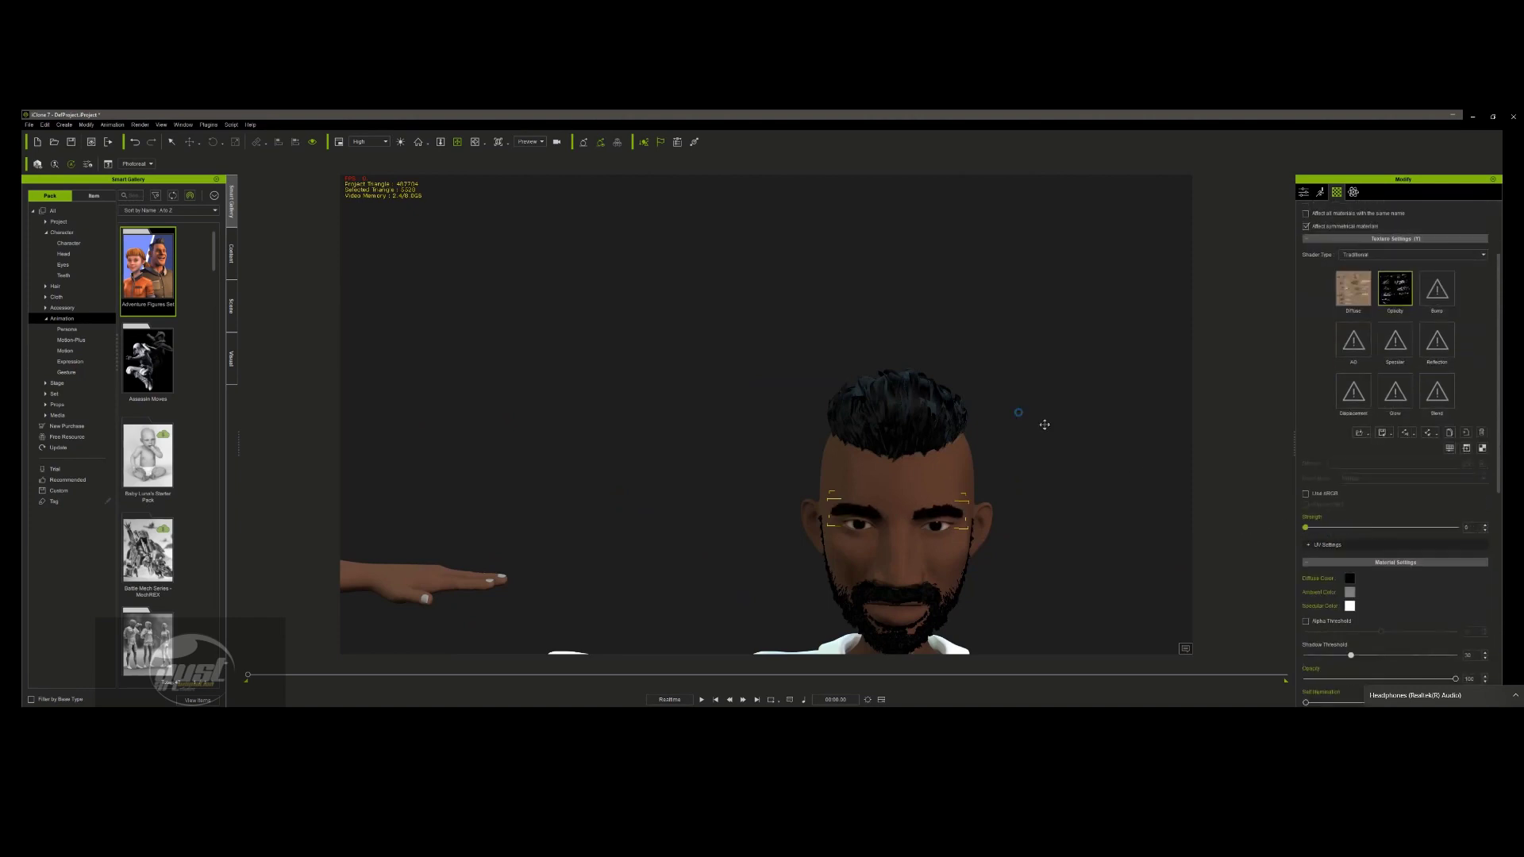
- Compare the eyebrows of the two avatars, examining both eyebrow materials of the first avatar and their shader types and textures
{"action": "scroll", "coordinate": [1045, 425], "scroll_direction": "down", "scroll_amount": 5}
{"action": "right_click_drag", "start_coordinate": [1064, 418], "coordinate": [901, 486]}
{"action": "scroll", "coordinate": [1042, 420], "scroll_direction": "up", "scroll_amount": 8}
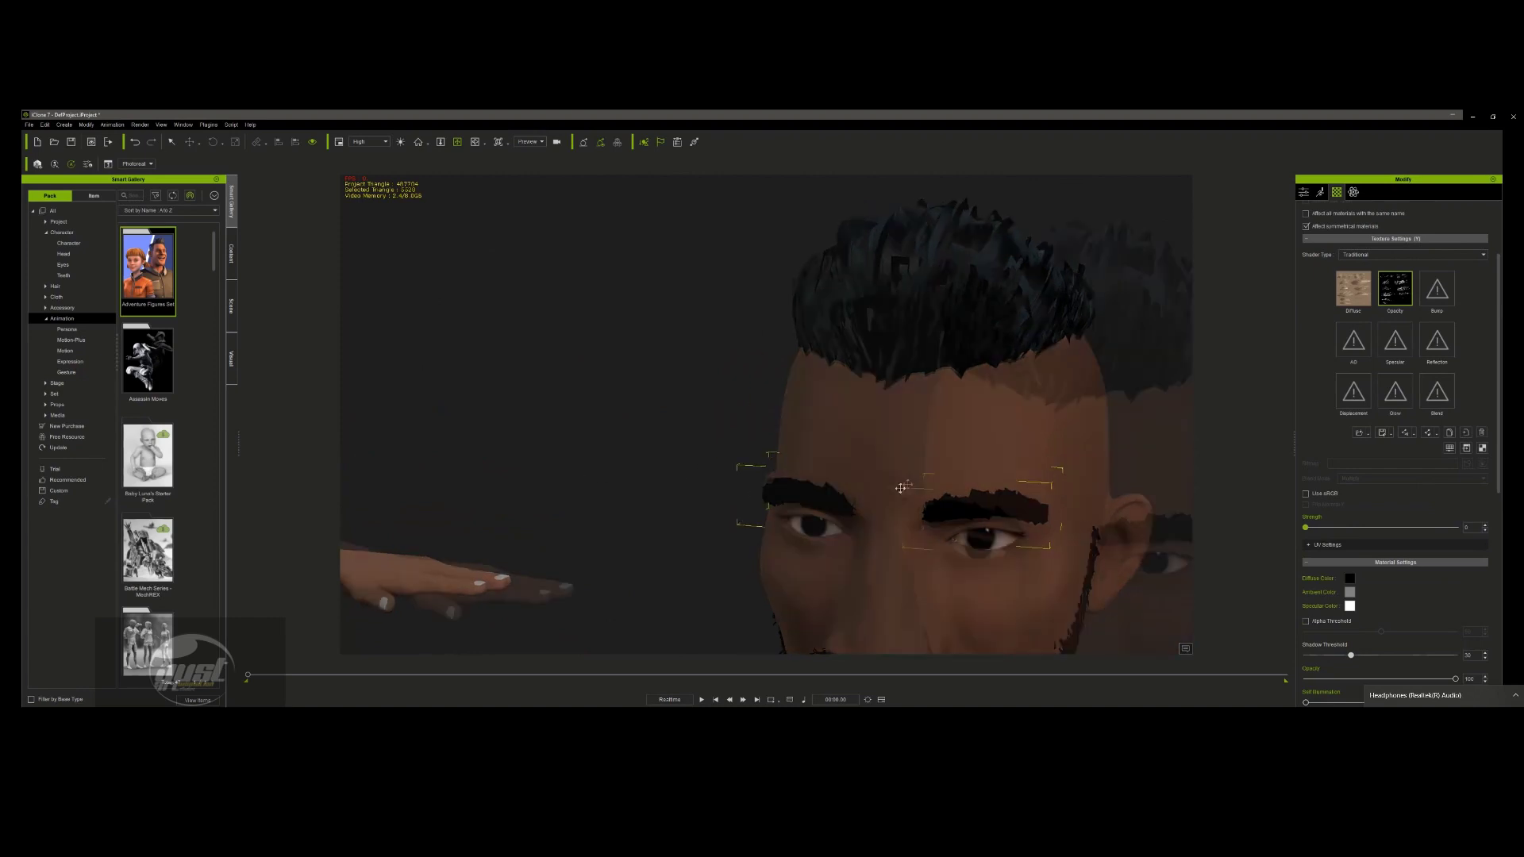
{"action": "scroll", "coordinate": [901, 487], "scroll_direction": "down", "scroll_amount": 5}
{"action": "right_click_drag", "start_coordinate": [466, 466], "coordinate": [939, 520]}
{"action": "scroll", "coordinate": [939, 520], "scroll_direction": "down", "scroll_amount": 2}
{"action": "scroll", "coordinate": [940, 520], "scroll_direction": "up", "scroll_amount": 4}
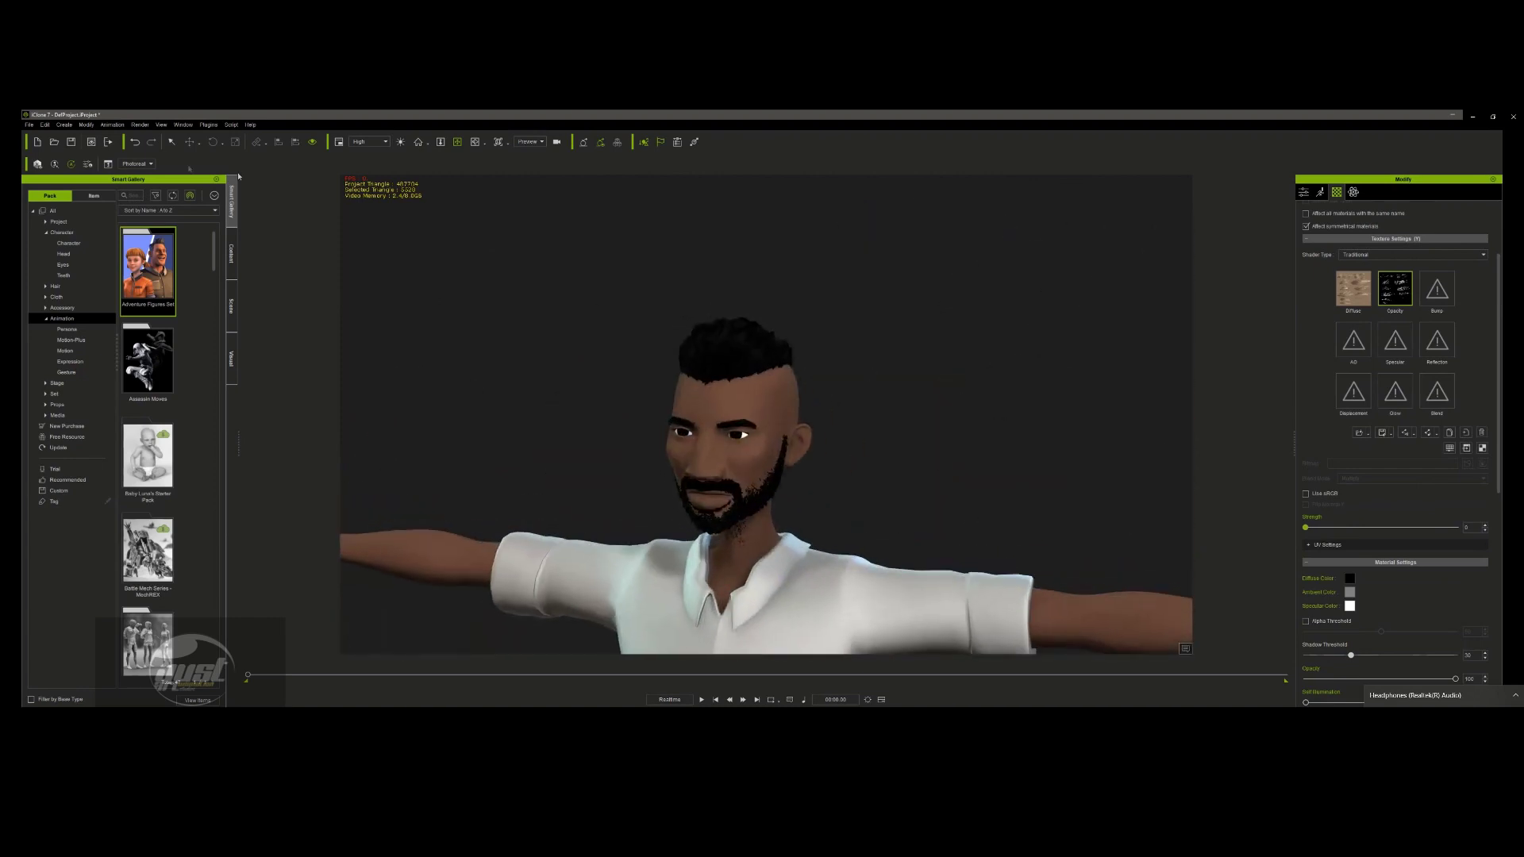
{"action": "left_click", "coordinate": [172, 142]}
{"action": "left_click", "coordinate": [744, 430]}
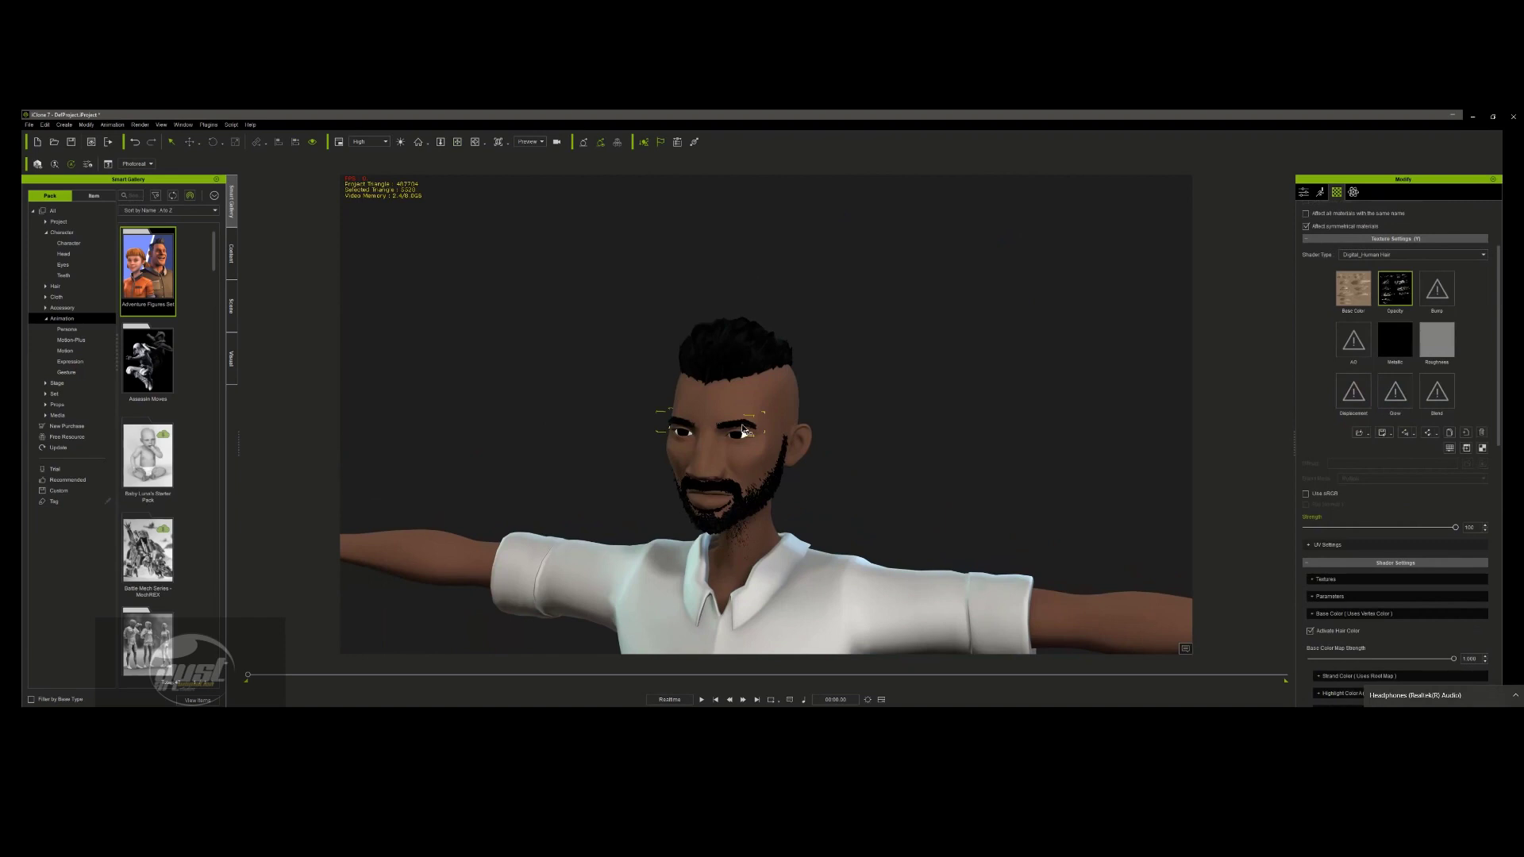
{"action": "scroll", "coordinate": [1423, 379], "scroll_direction": "up", "scroll_amount": 3}
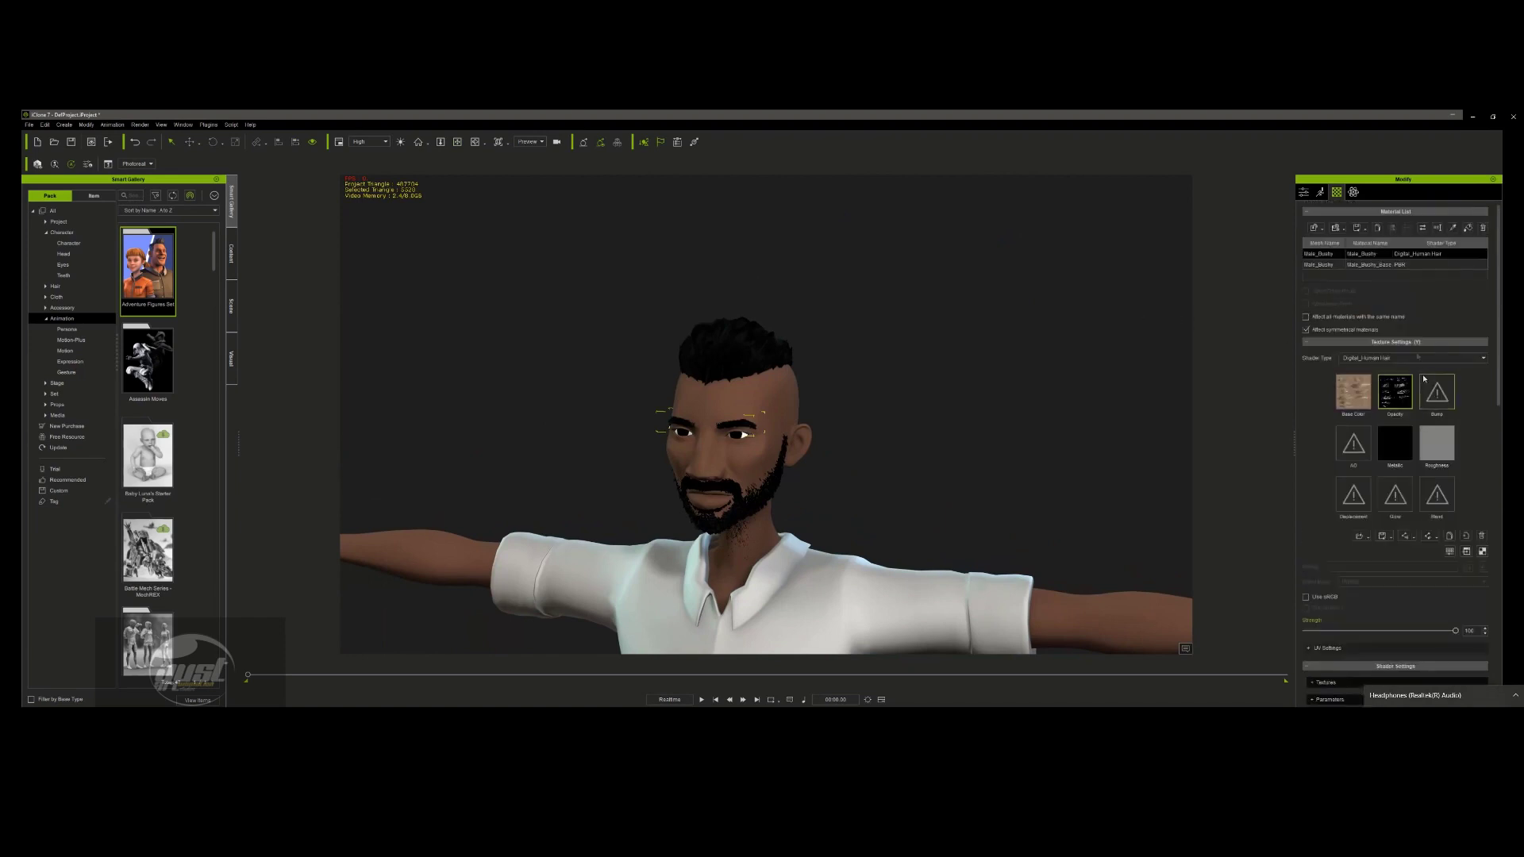
{"action": "left_click", "coordinate": [1371, 265]}
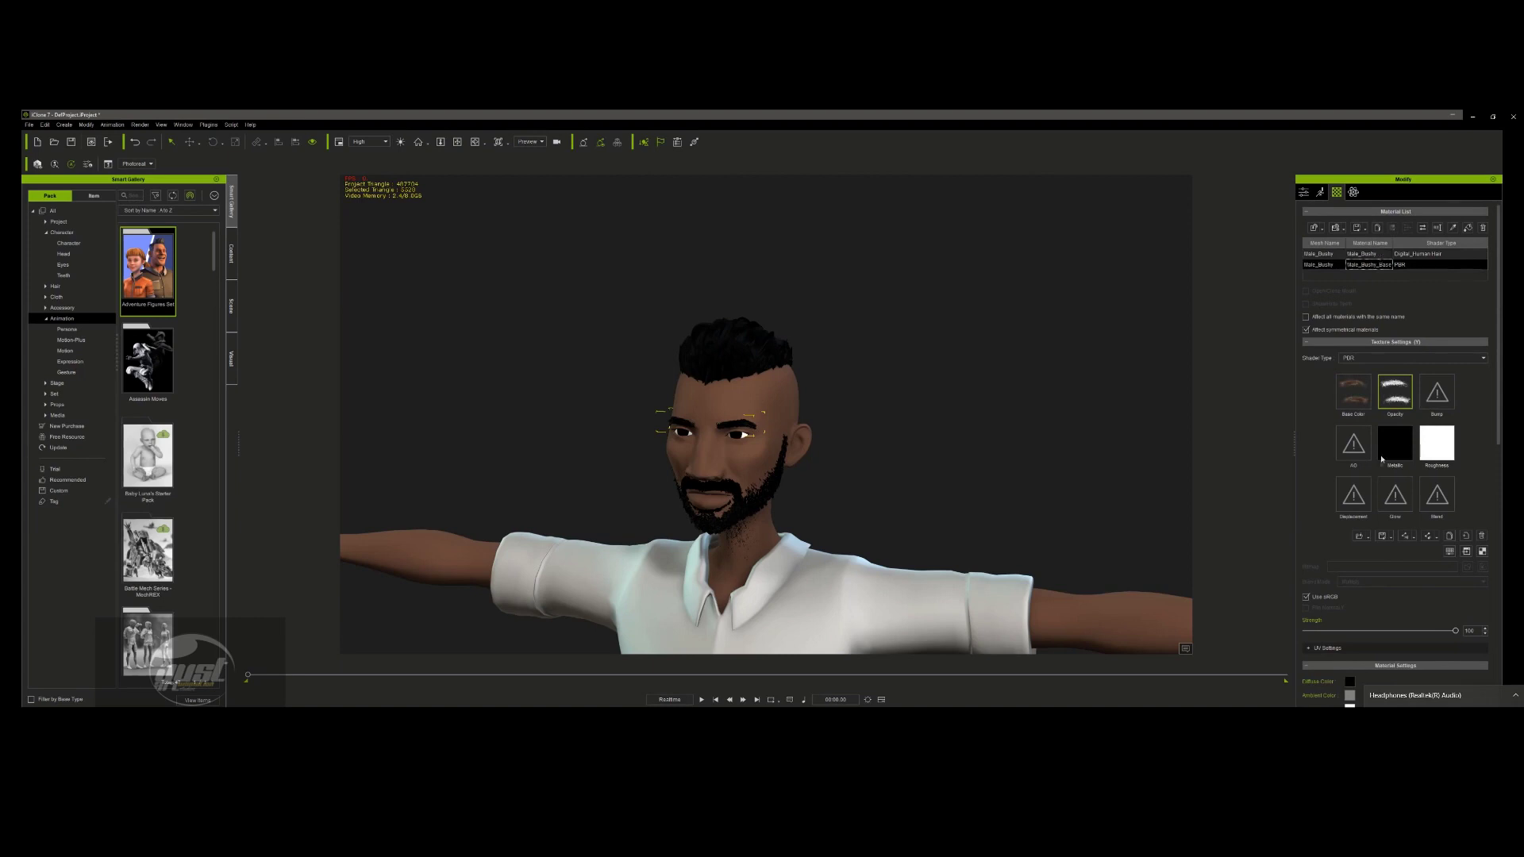
{"action": "left_click", "coordinate": [1353, 254]}
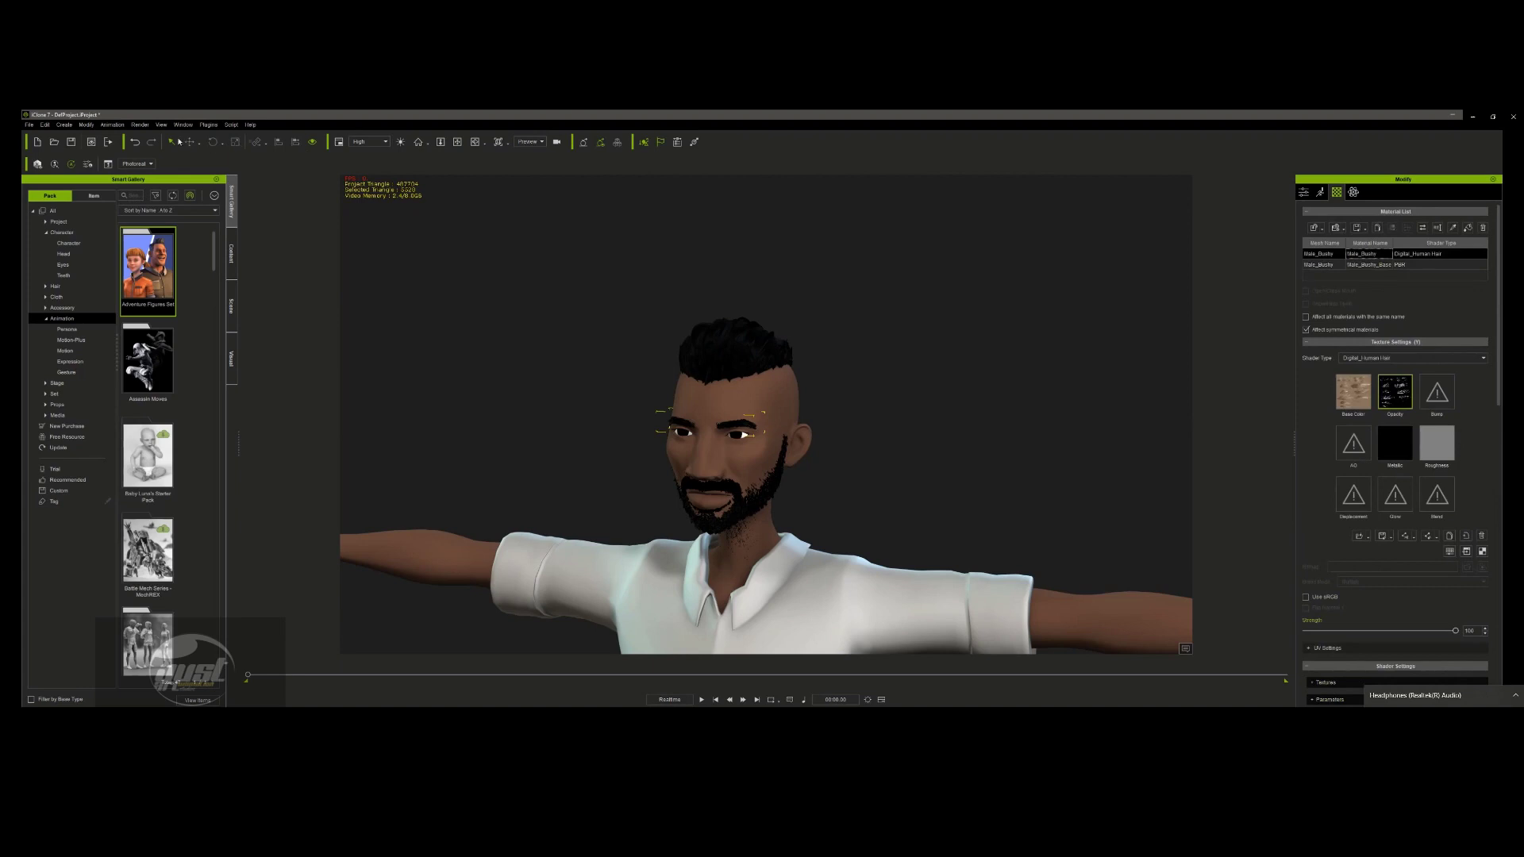
- Select the second avatar's eyebrows and set the Opacity texture strength of their first material back to 100
{"action": "left_click", "coordinate": [457, 142]}
{"action": "left_click_drag", "start_coordinate": [1013, 403], "coordinate": [764, 456]}
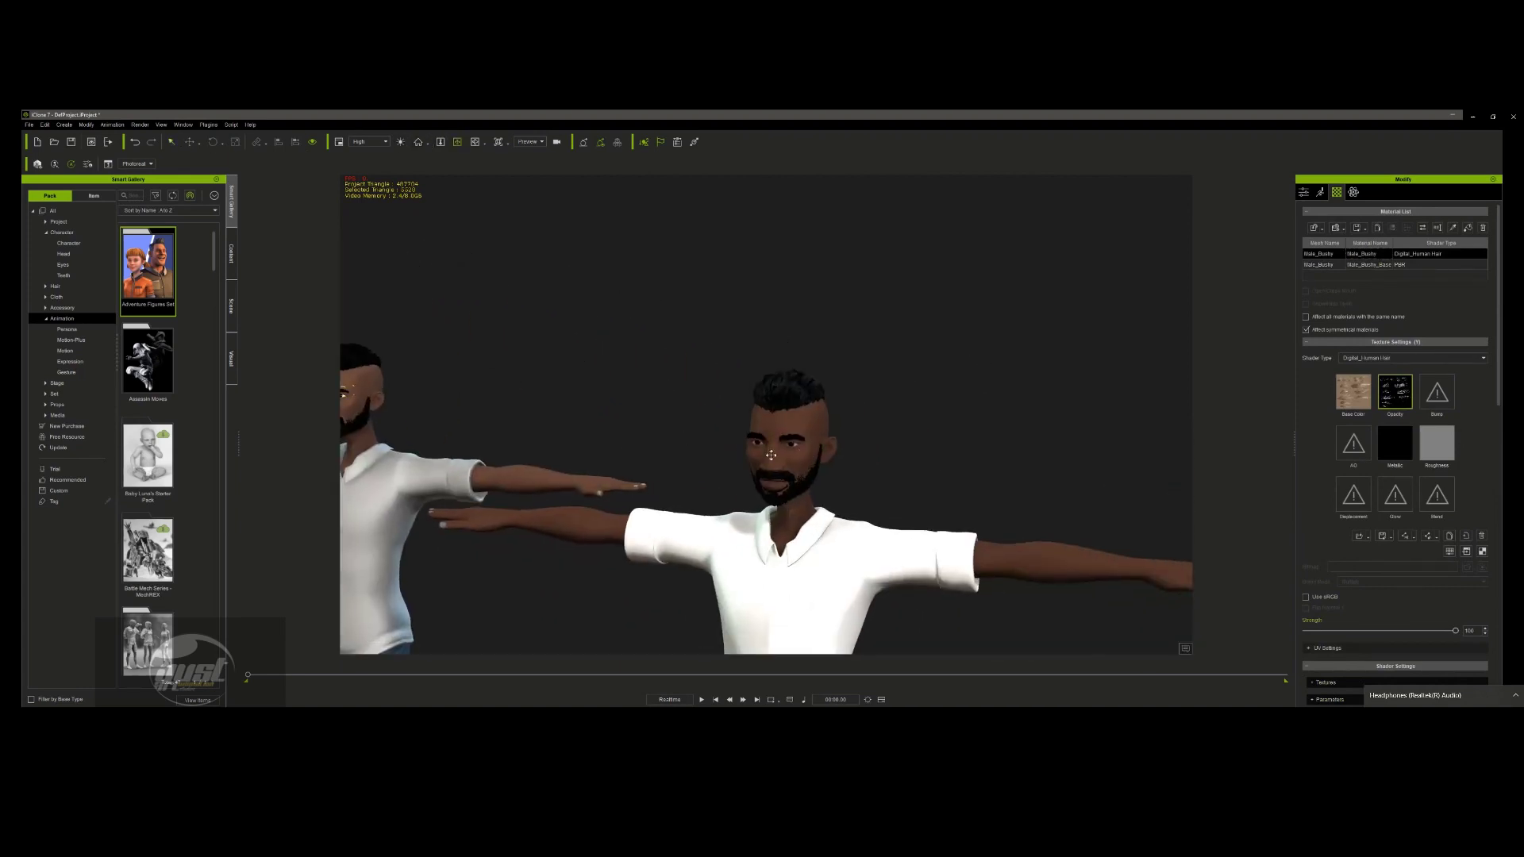
{"action": "scroll", "coordinate": [765, 457], "scroll_direction": "up", "scroll_amount": 4}
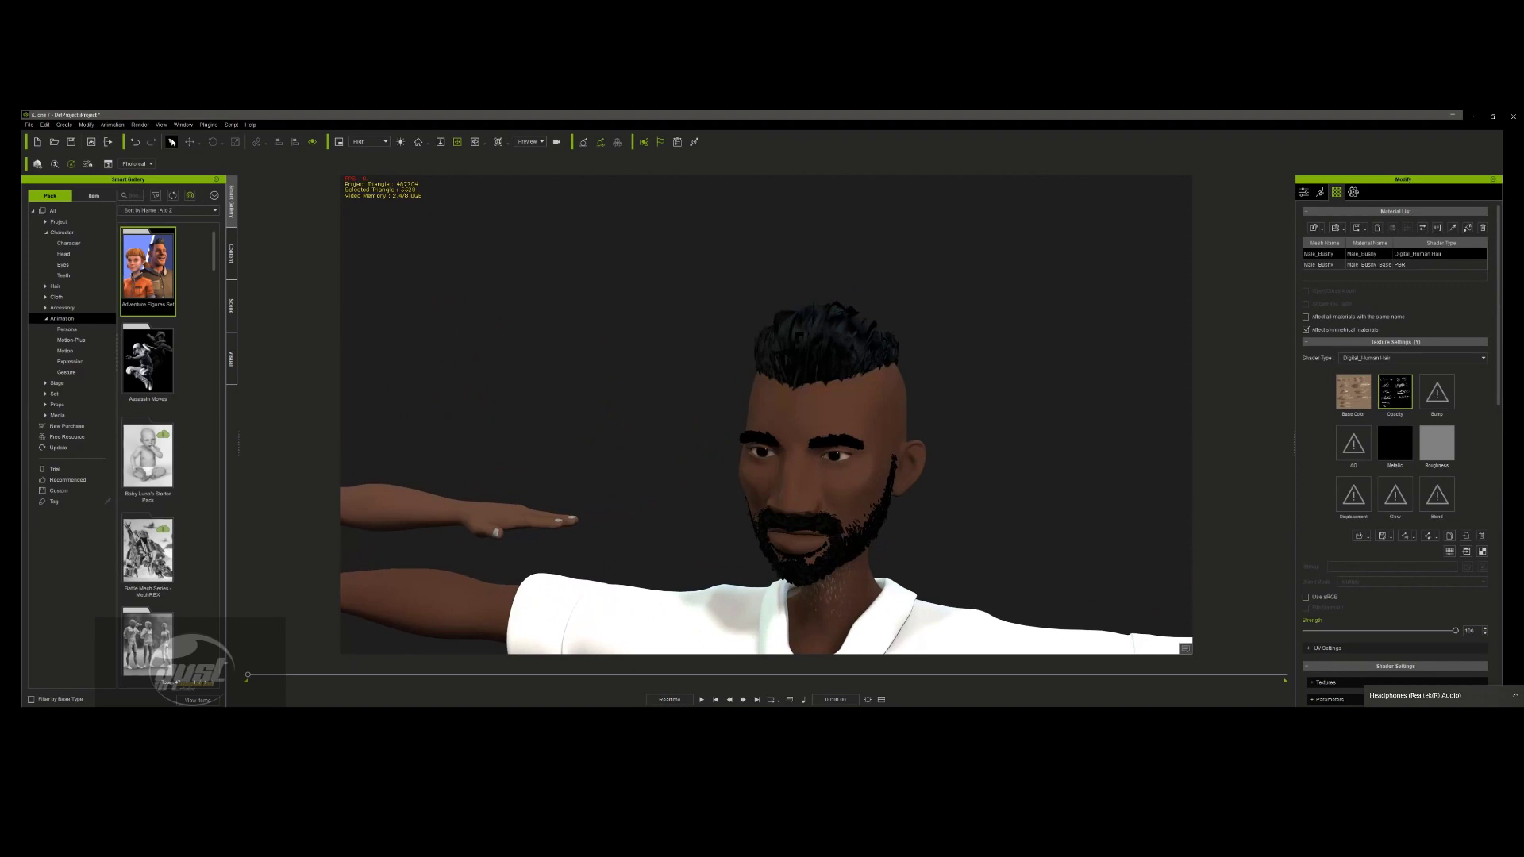
{"action": "left_click", "coordinate": [172, 142]}
{"action": "left_click", "coordinate": [832, 450]}
{"action": "left_click", "coordinate": [831, 450]}
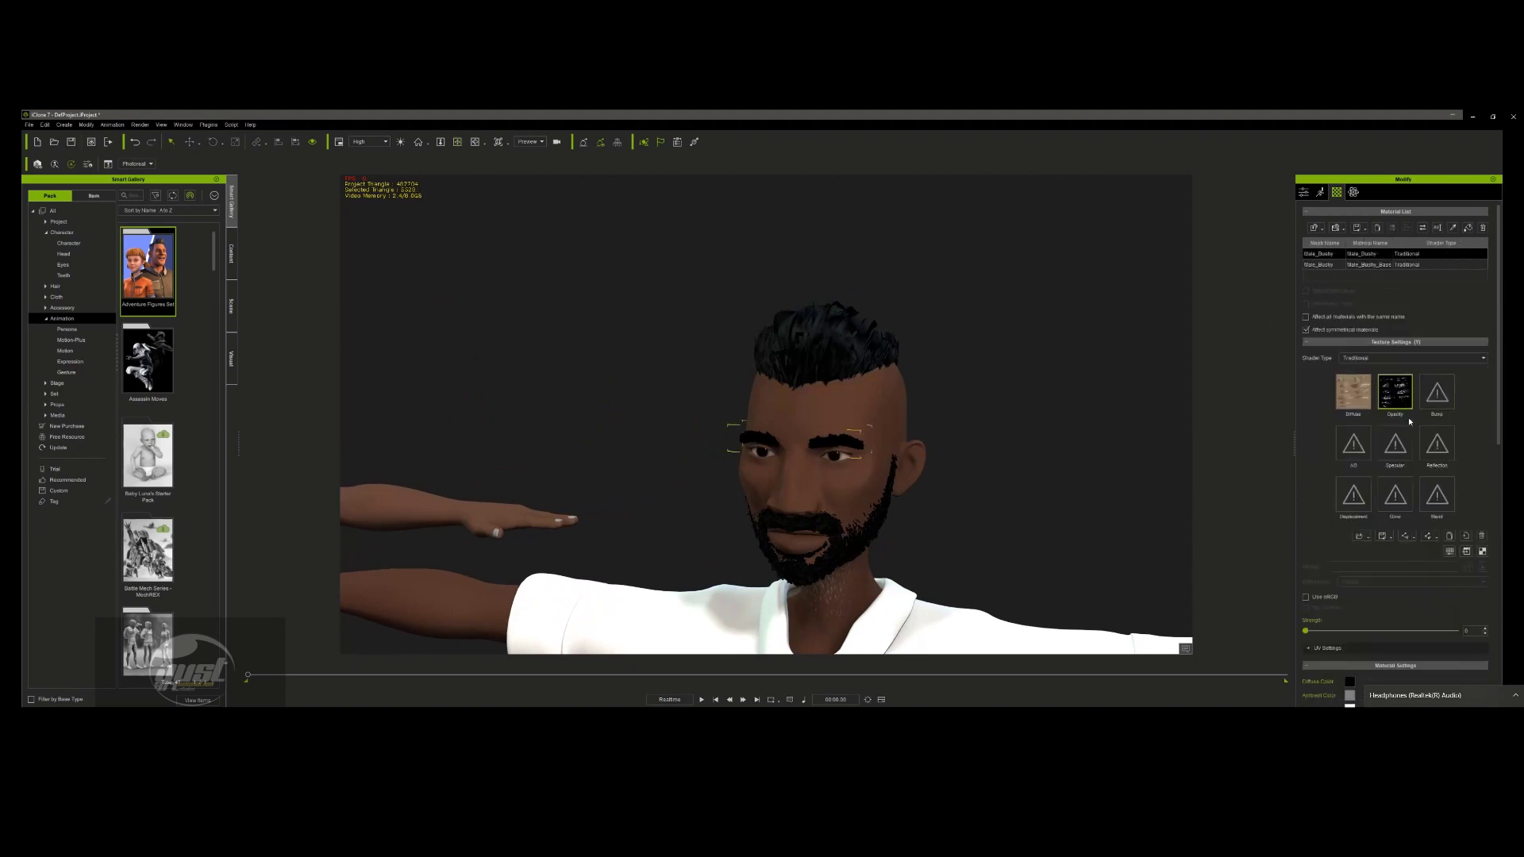
{"action": "scroll", "coordinate": [1399, 524], "scroll_direction": "down", "scroll_amount": 1}
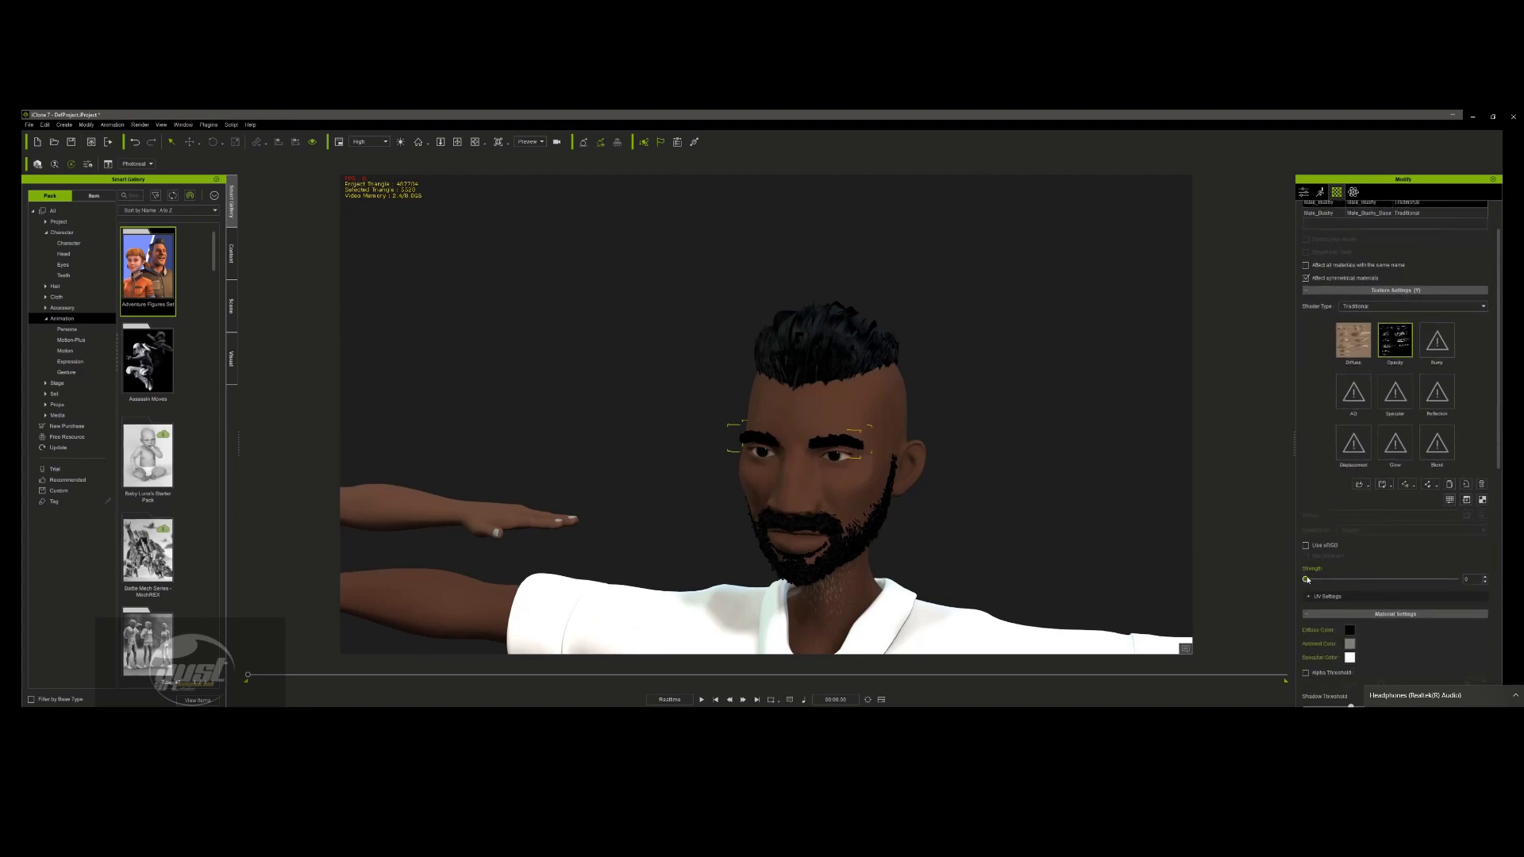
- Examine the Diffuse texture and material settings of both eyebrow materials on the second avatar
{"action": "left_click", "coordinate": [1353, 339]}
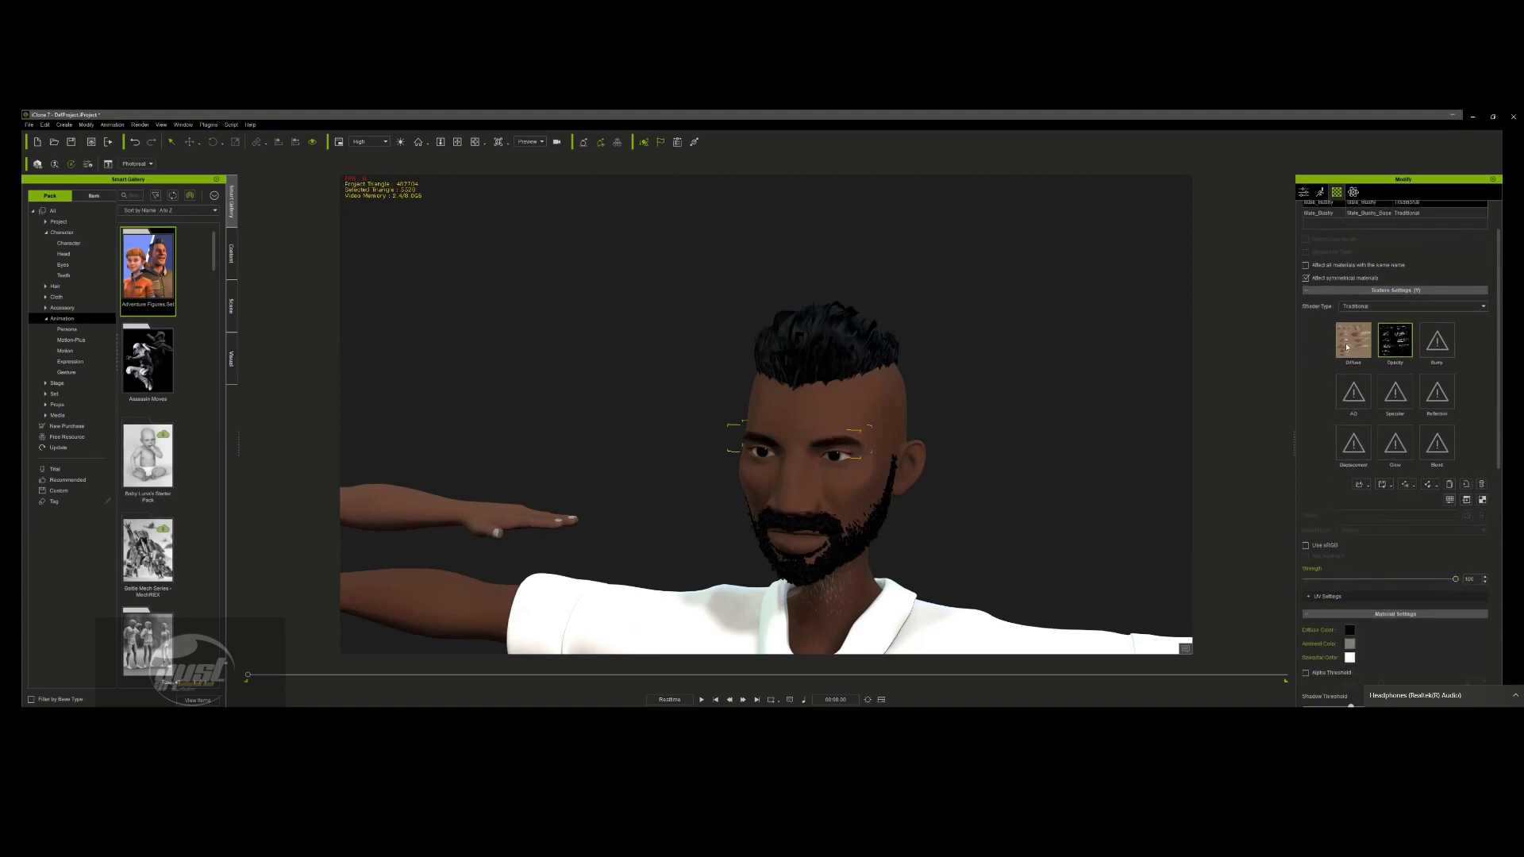
{"action": "scroll", "coordinate": [1353, 565], "scroll_direction": "down", "scroll_amount": 2}
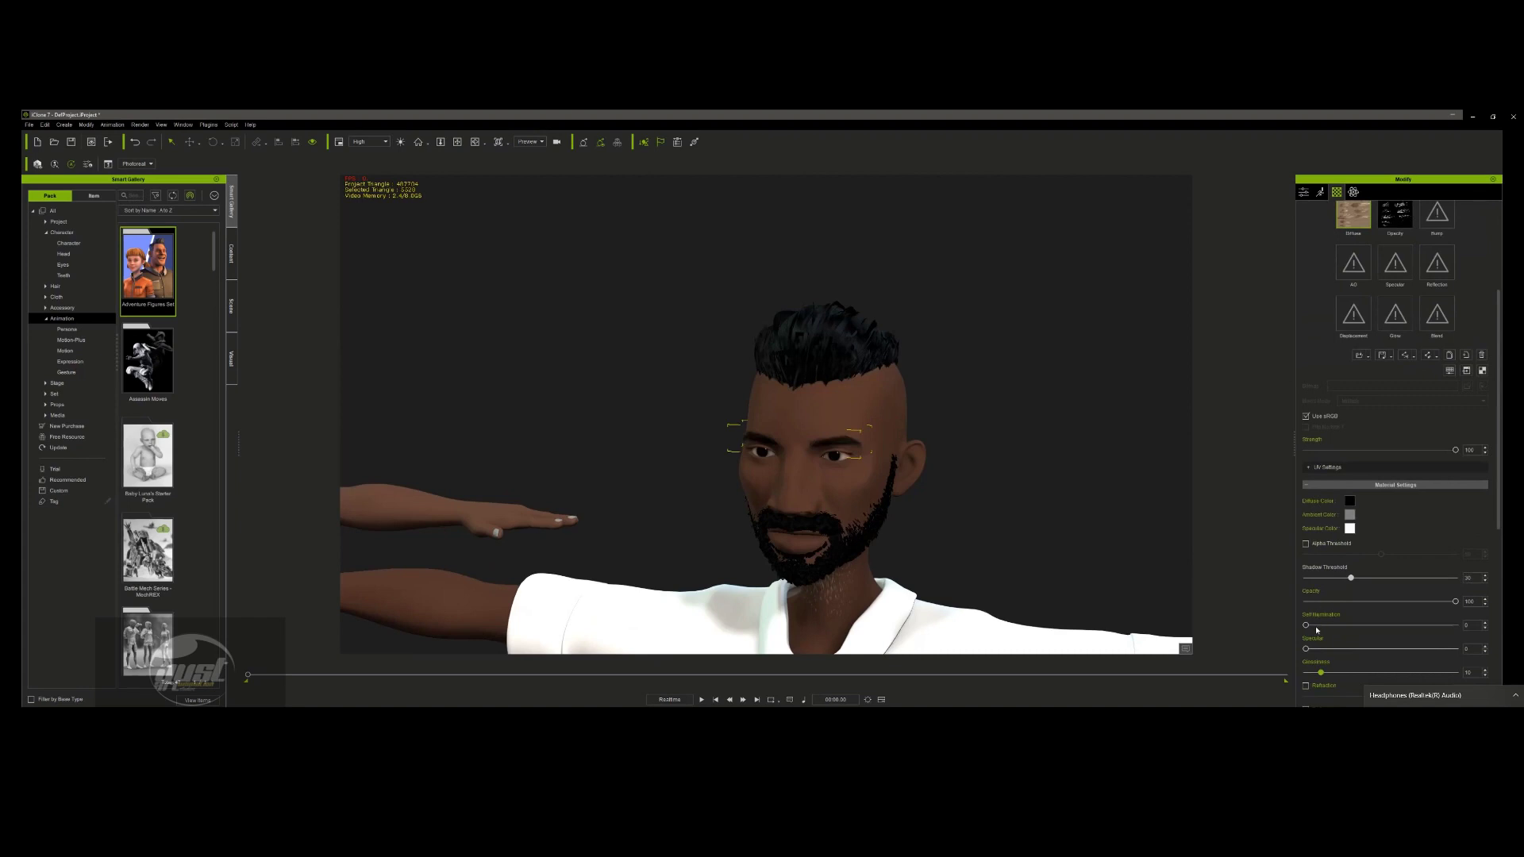
{"action": "scroll", "coordinate": [1359, 591], "scroll_direction": "up", "scroll_amount": 3}
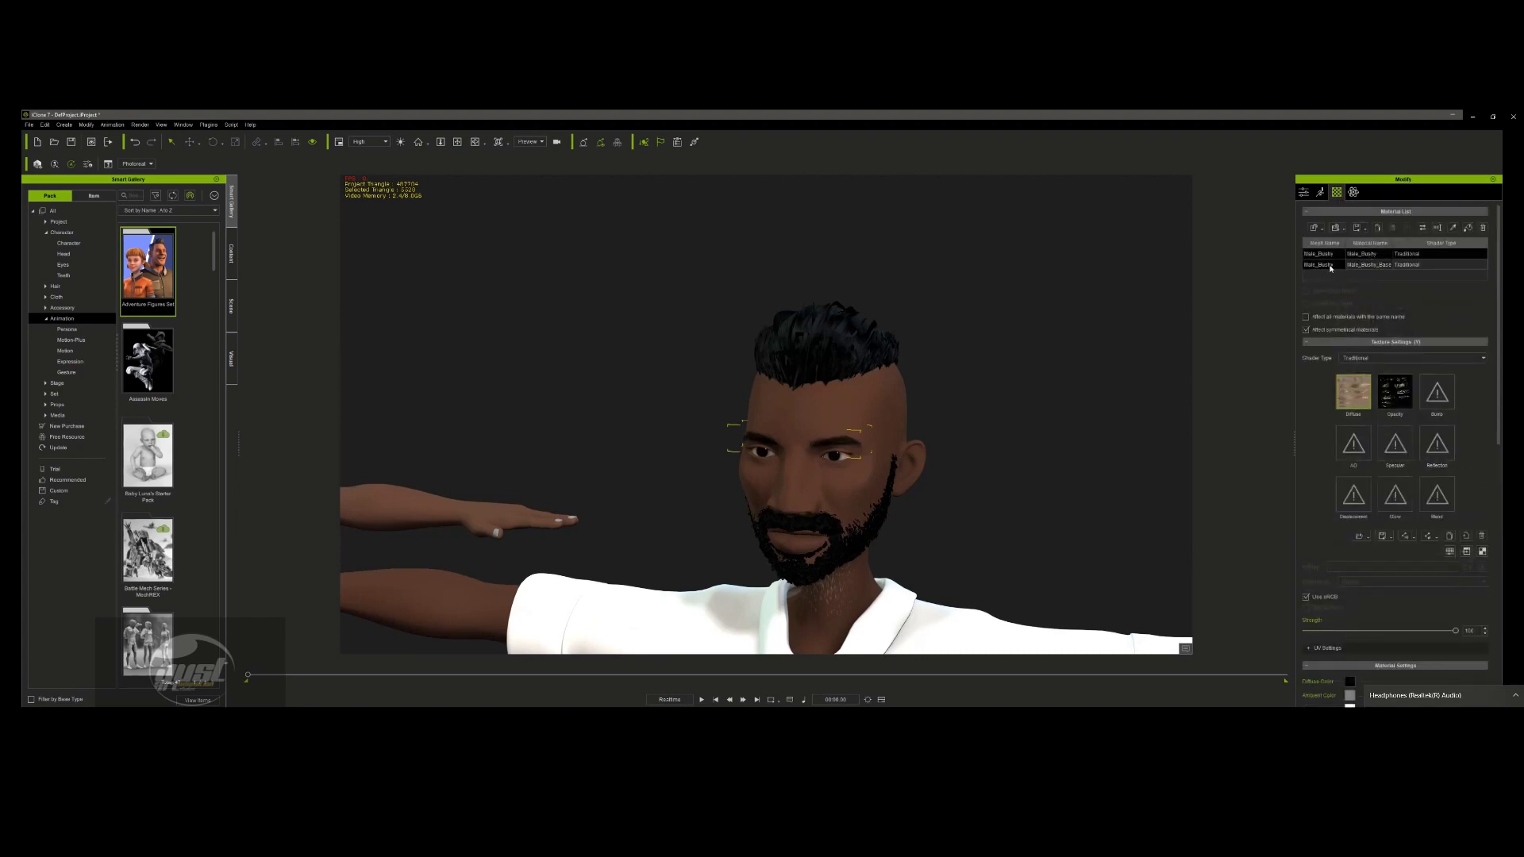
{"action": "left_click", "coordinate": [1321, 264]}
{"action": "scroll", "coordinate": [1366, 604], "scroll_direction": "down", "scroll_amount": 1}
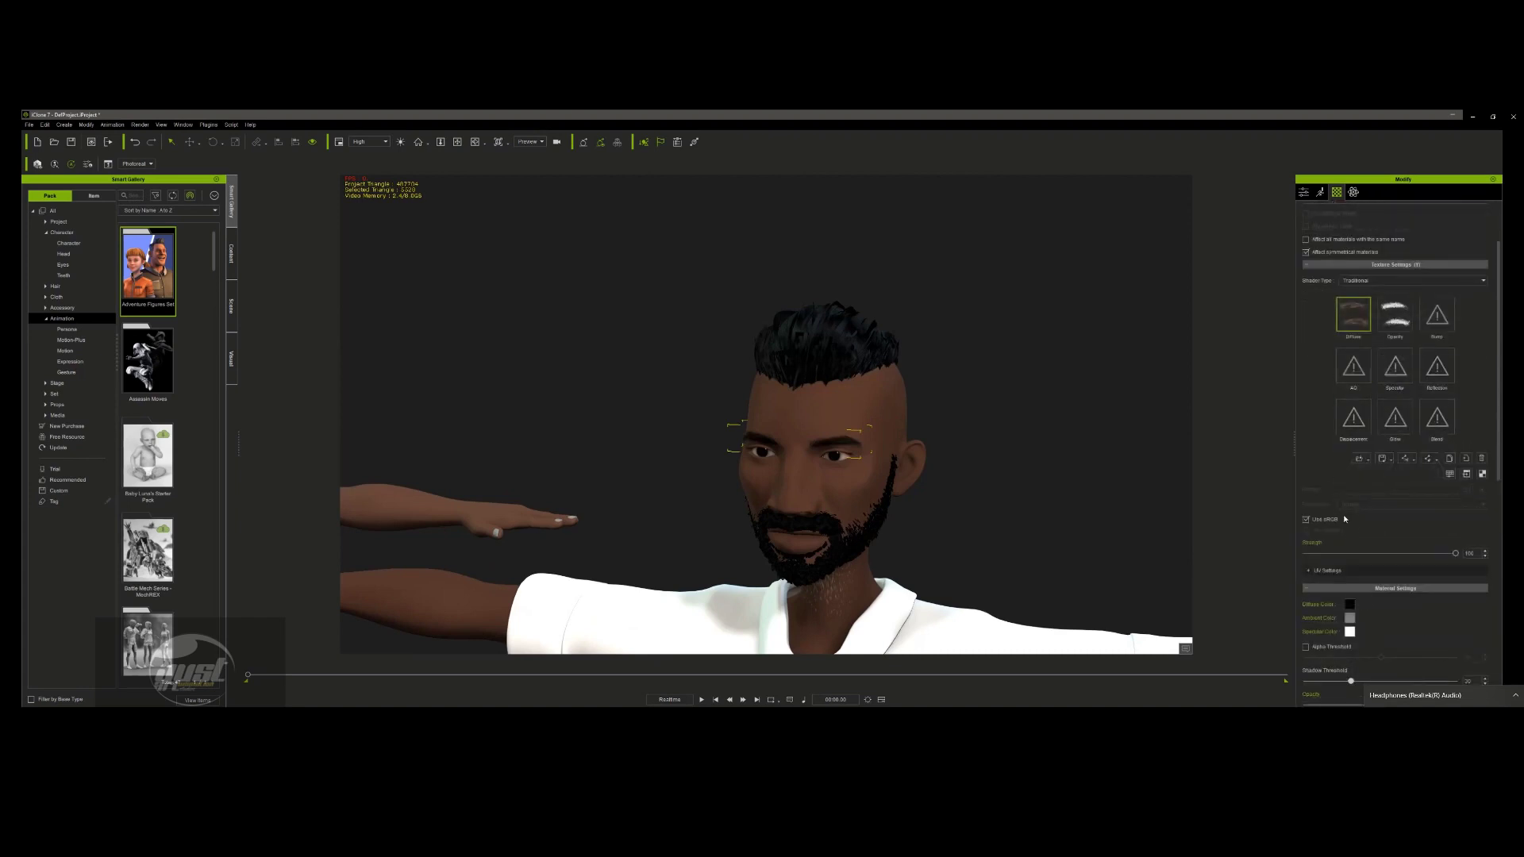
{"action": "scroll", "coordinate": [794, 484], "scroll_direction": "down", "scroll_amount": 5}
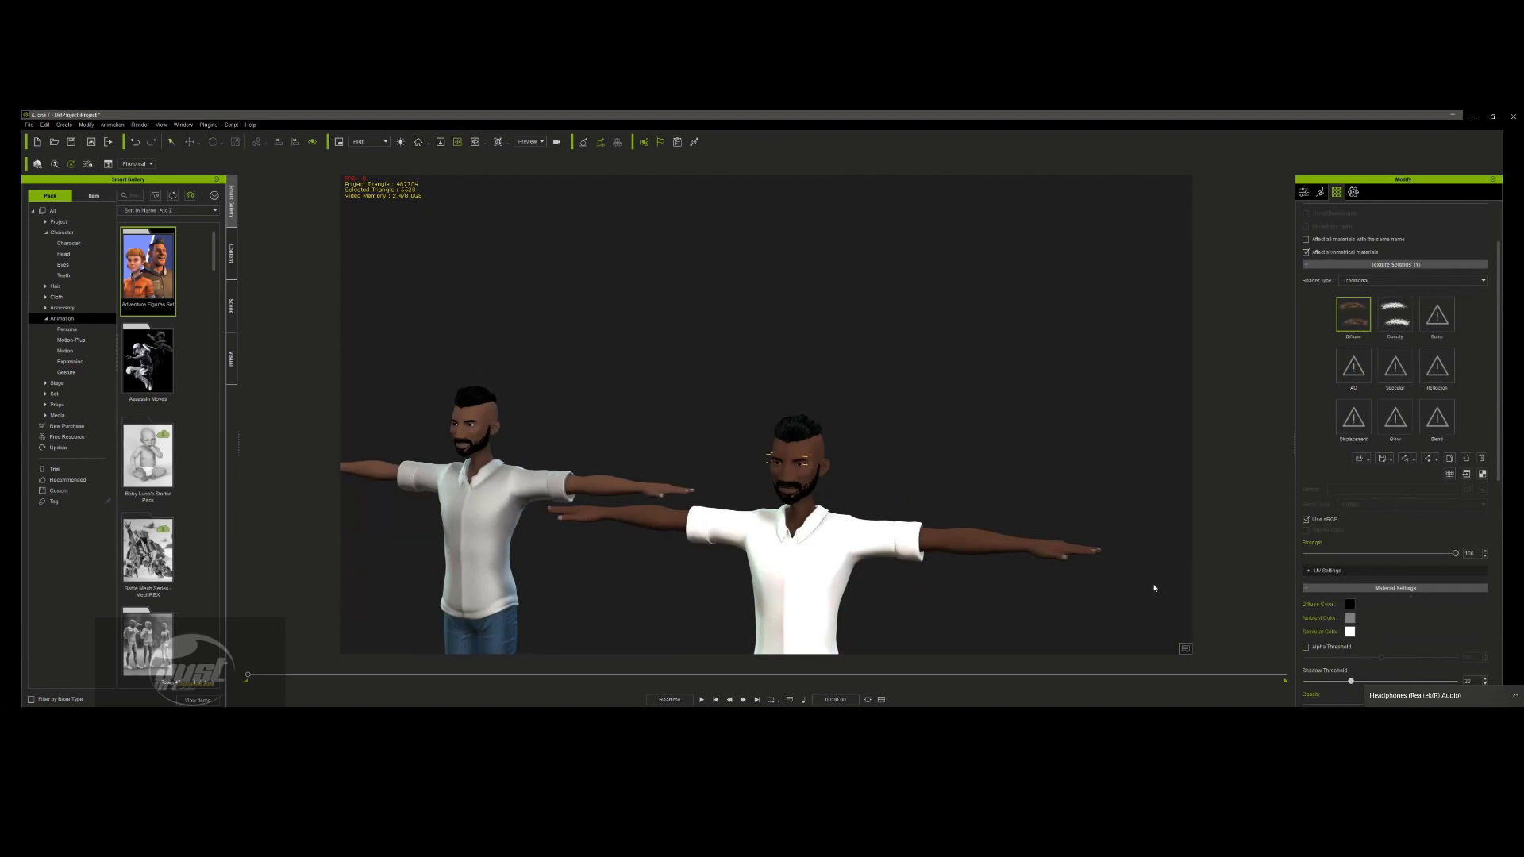
- Select the first avatar's eyebrows and inspect the texture, opacity and shader settings of both their materials for comparison
{"action": "middle_click_drag", "start_coordinate": [525, 429], "coordinate": [752, 402]}
{"action": "scroll", "coordinate": [696, 381], "scroll_direction": "up", "scroll_amount": 5}
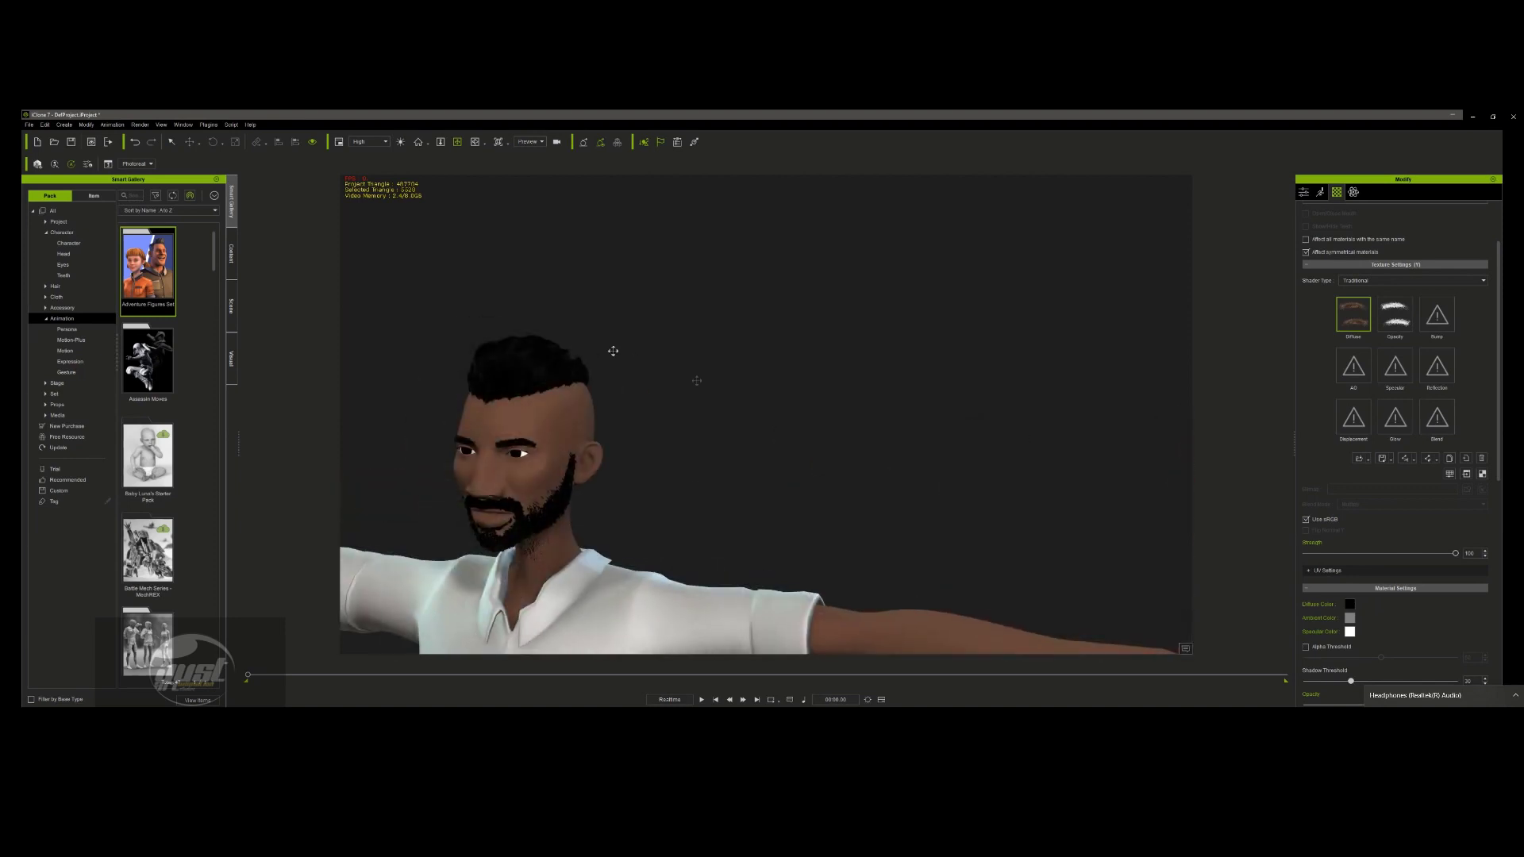
{"action": "left_click", "coordinate": [512, 449]}
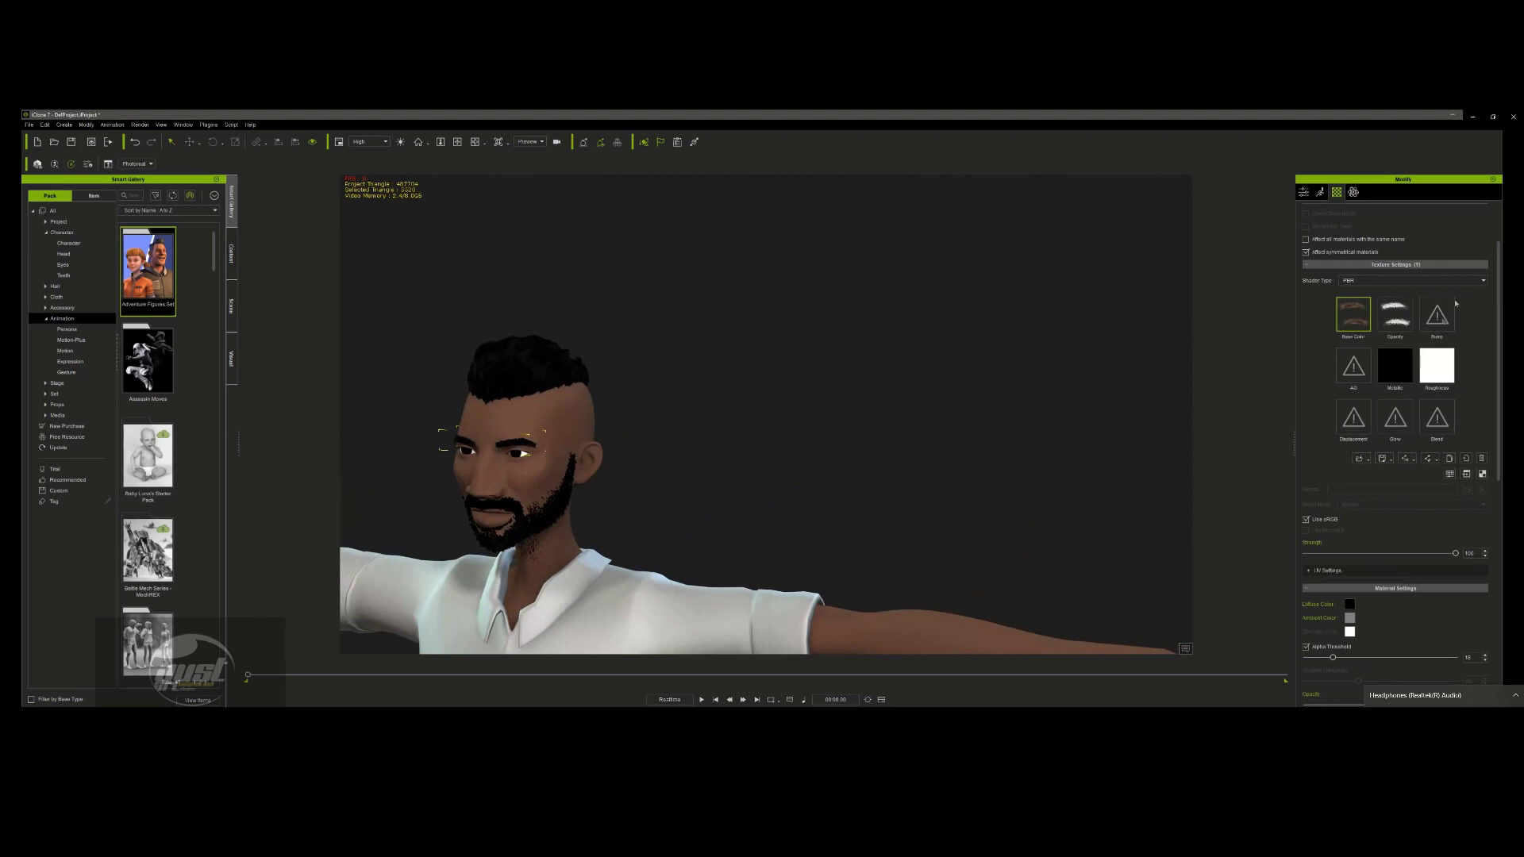
{"action": "scroll", "coordinate": [1382, 433], "scroll_direction": "down", "scroll_amount": 5}
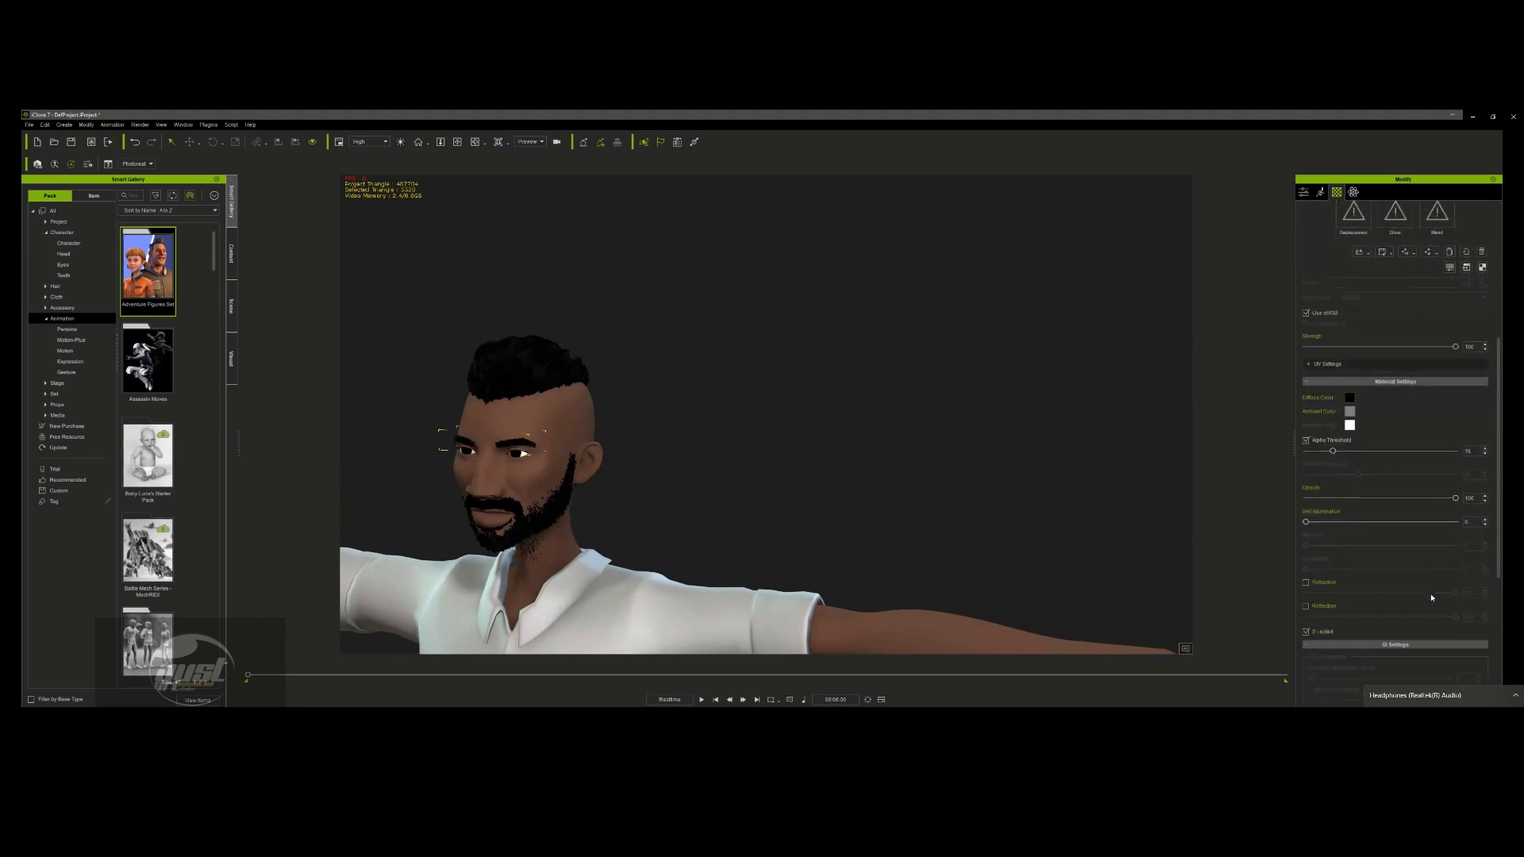
{"action": "scroll", "coordinate": [1431, 596], "scroll_direction": "up", "scroll_amount": 5}
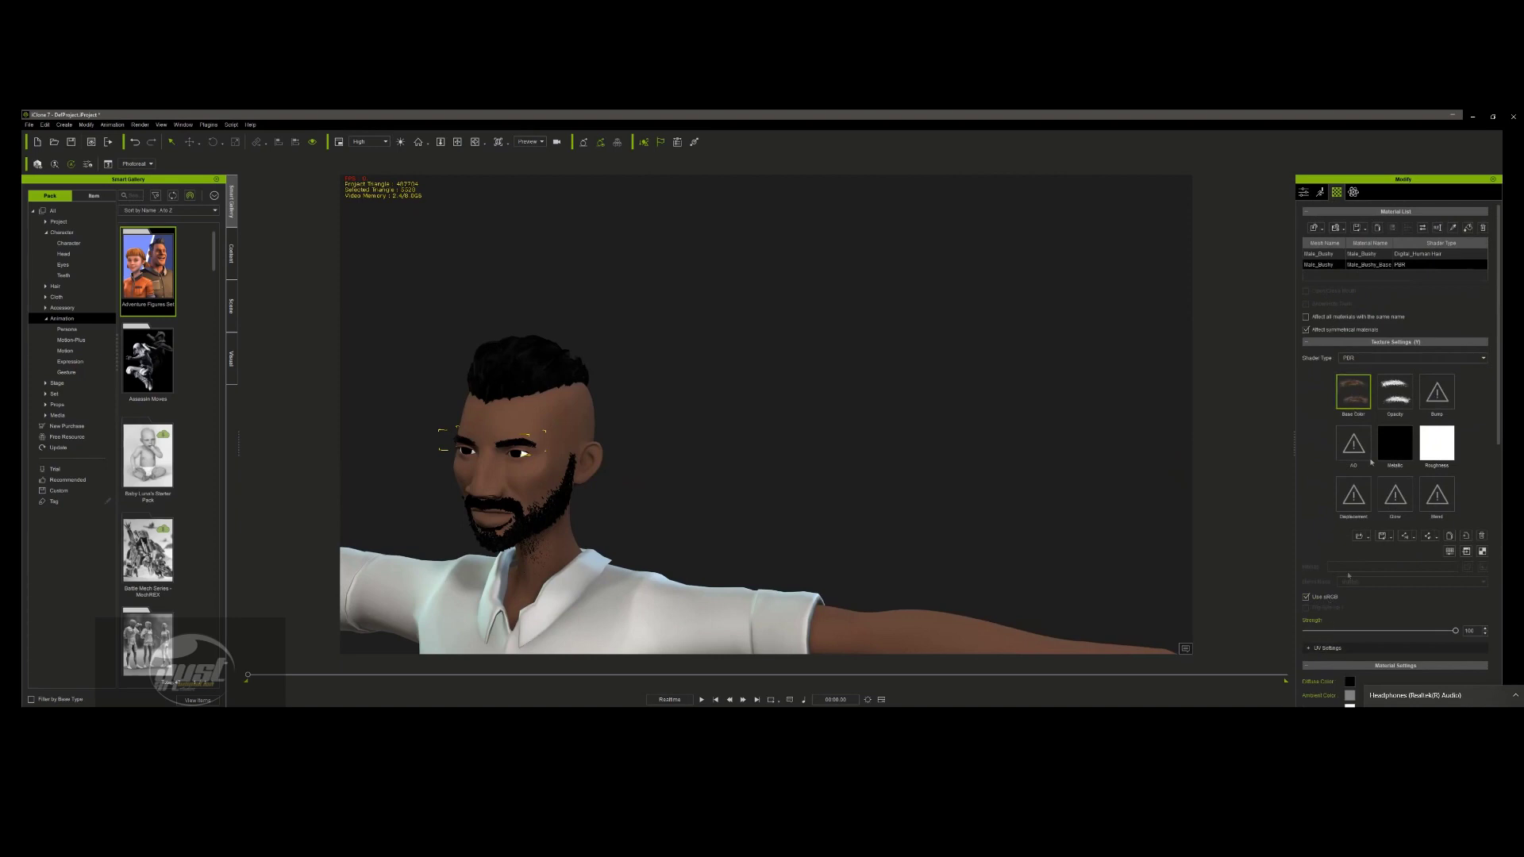
{"action": "left_click", "coordinate": [1393, 388]}
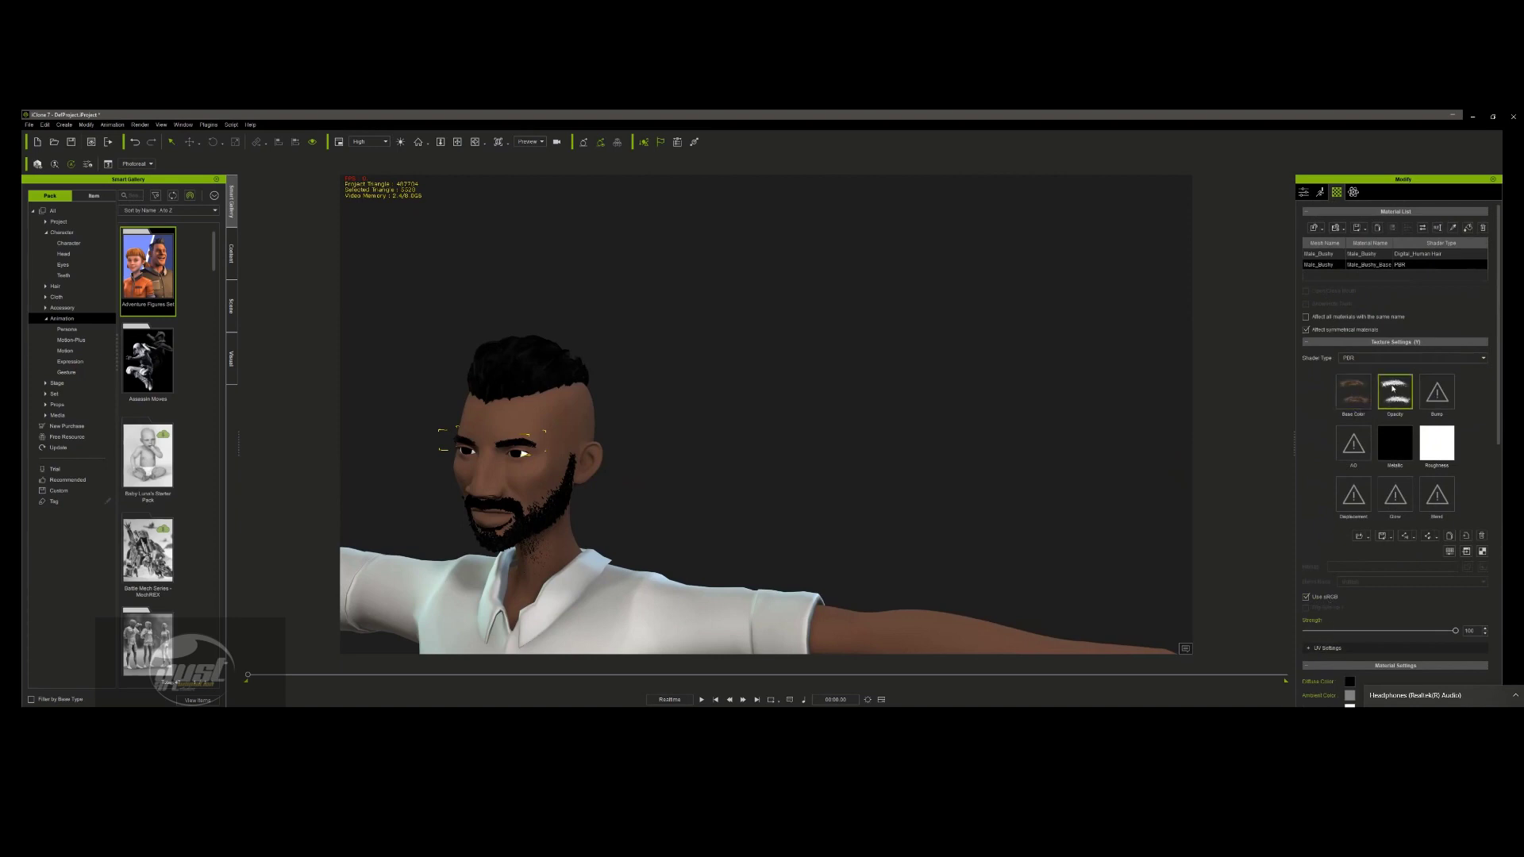
{"action": "left_click", "coordinate": [1320, 254]}
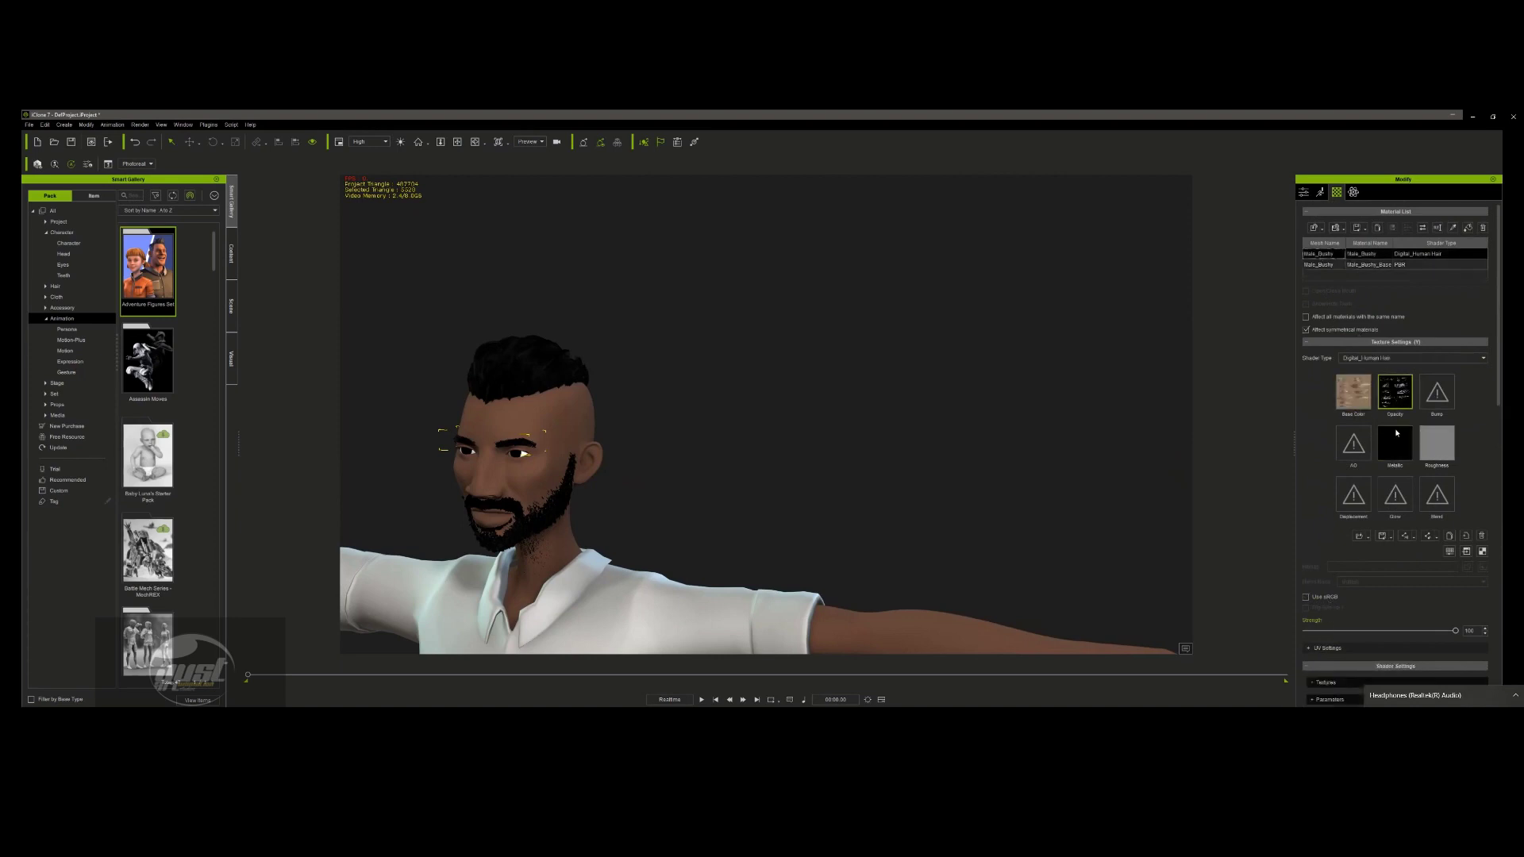
{"action": "scroll", "coordinate": [1395, 433], "scroll_direction": "down", "scroll_amount": 8}
{"action": "scroll", "coordinate": [1396, 432], "scroll_direction": "up", "scroll_amount": 4}
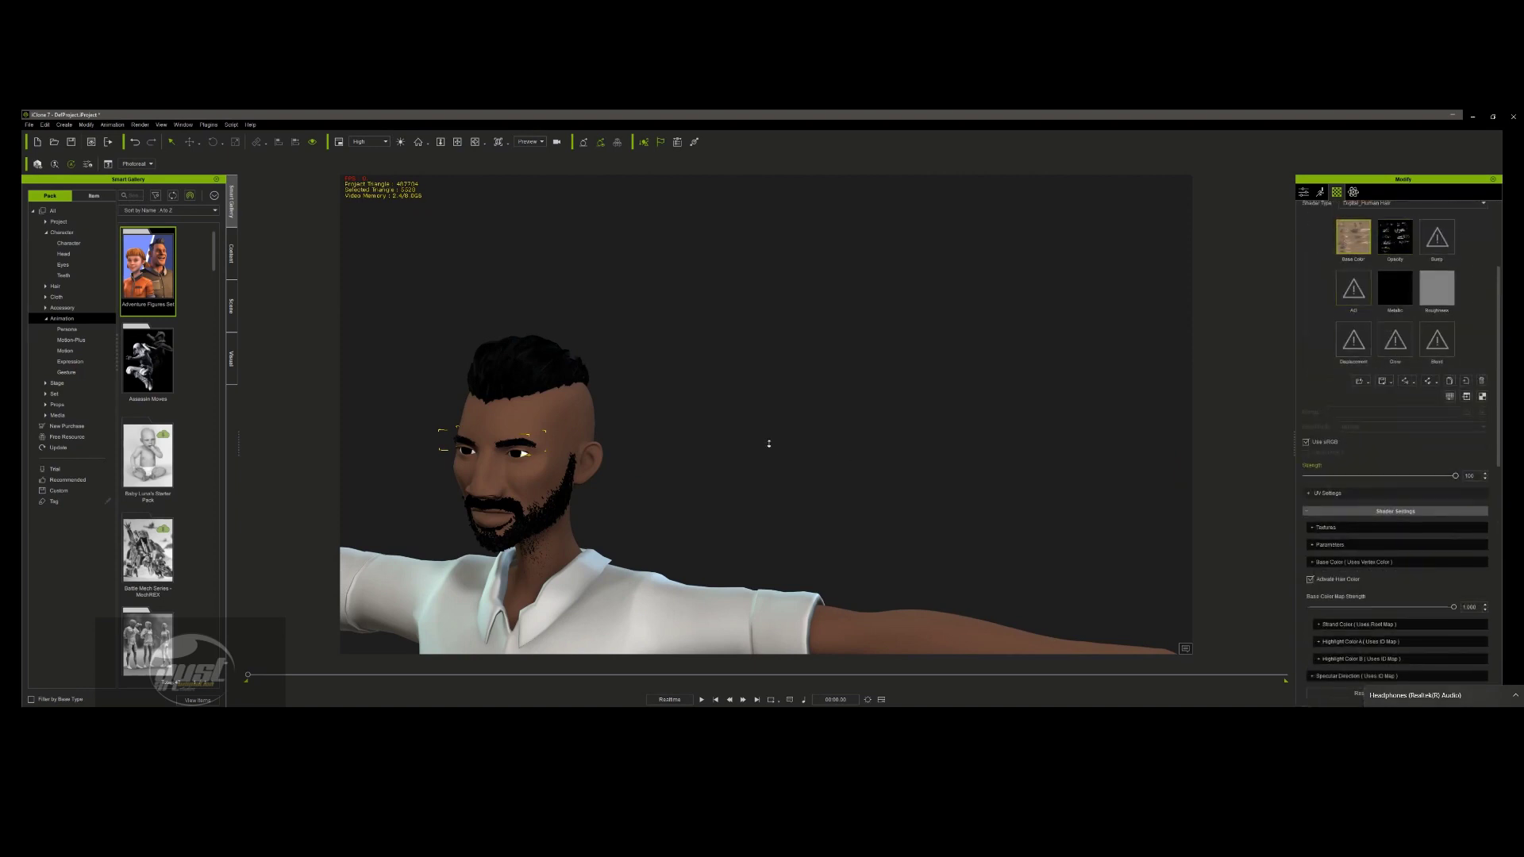
{"action": "scroll", "coordinate": [768, 443], "scroll_direction": "down", "scroll_amount": 5}
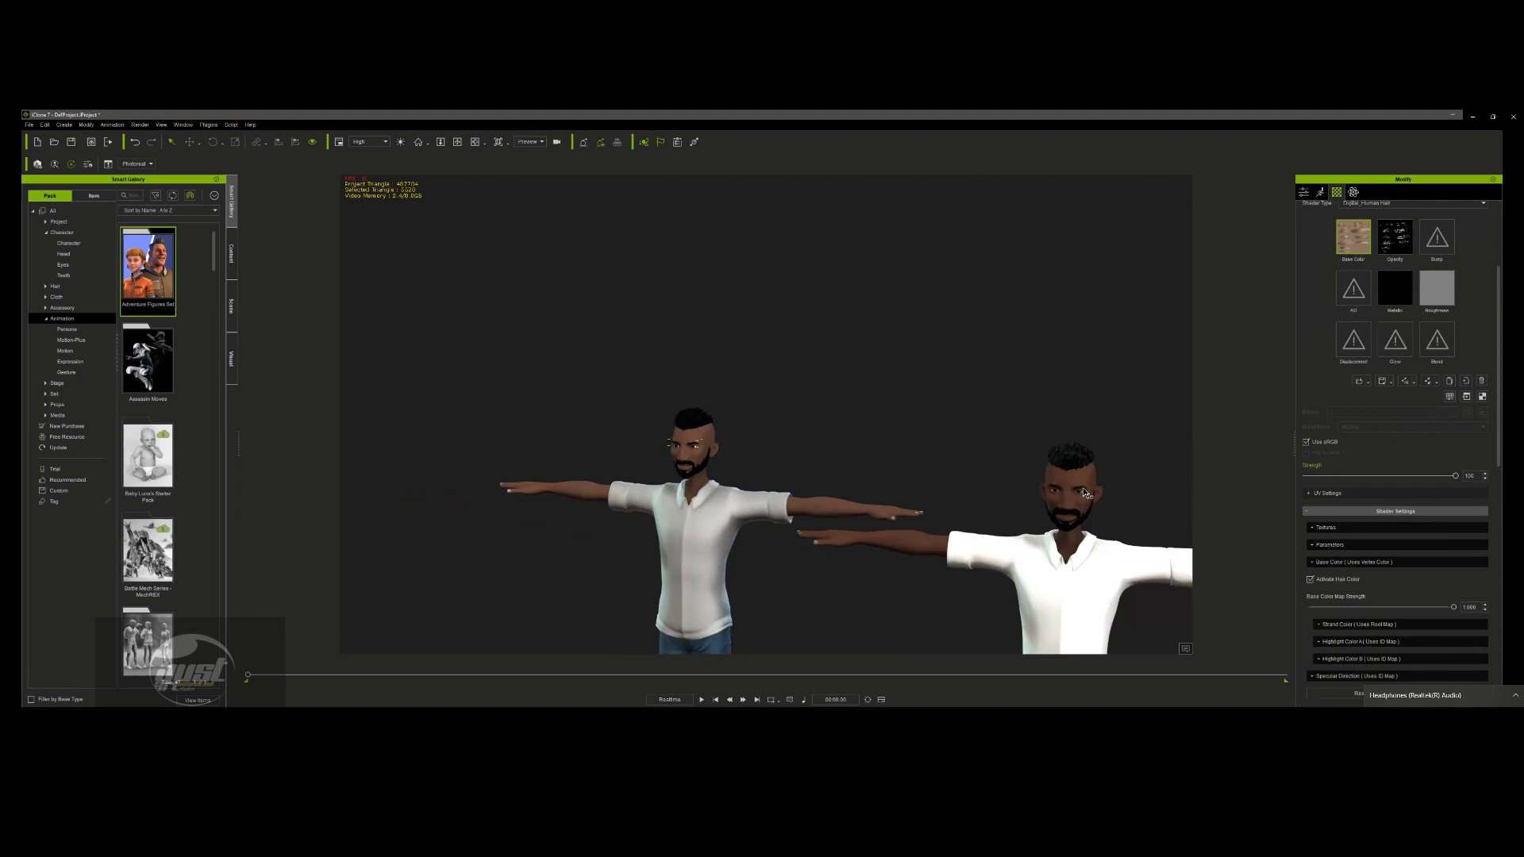
- Select the second avatar's eyebrows and set the Shadow Threshold of their first material to 41, keeping the diffuse color black
{"action": "left_click", "coordinate": [1084, 493]}
{"action": "left_click", "coordinate": [1084, 493]}
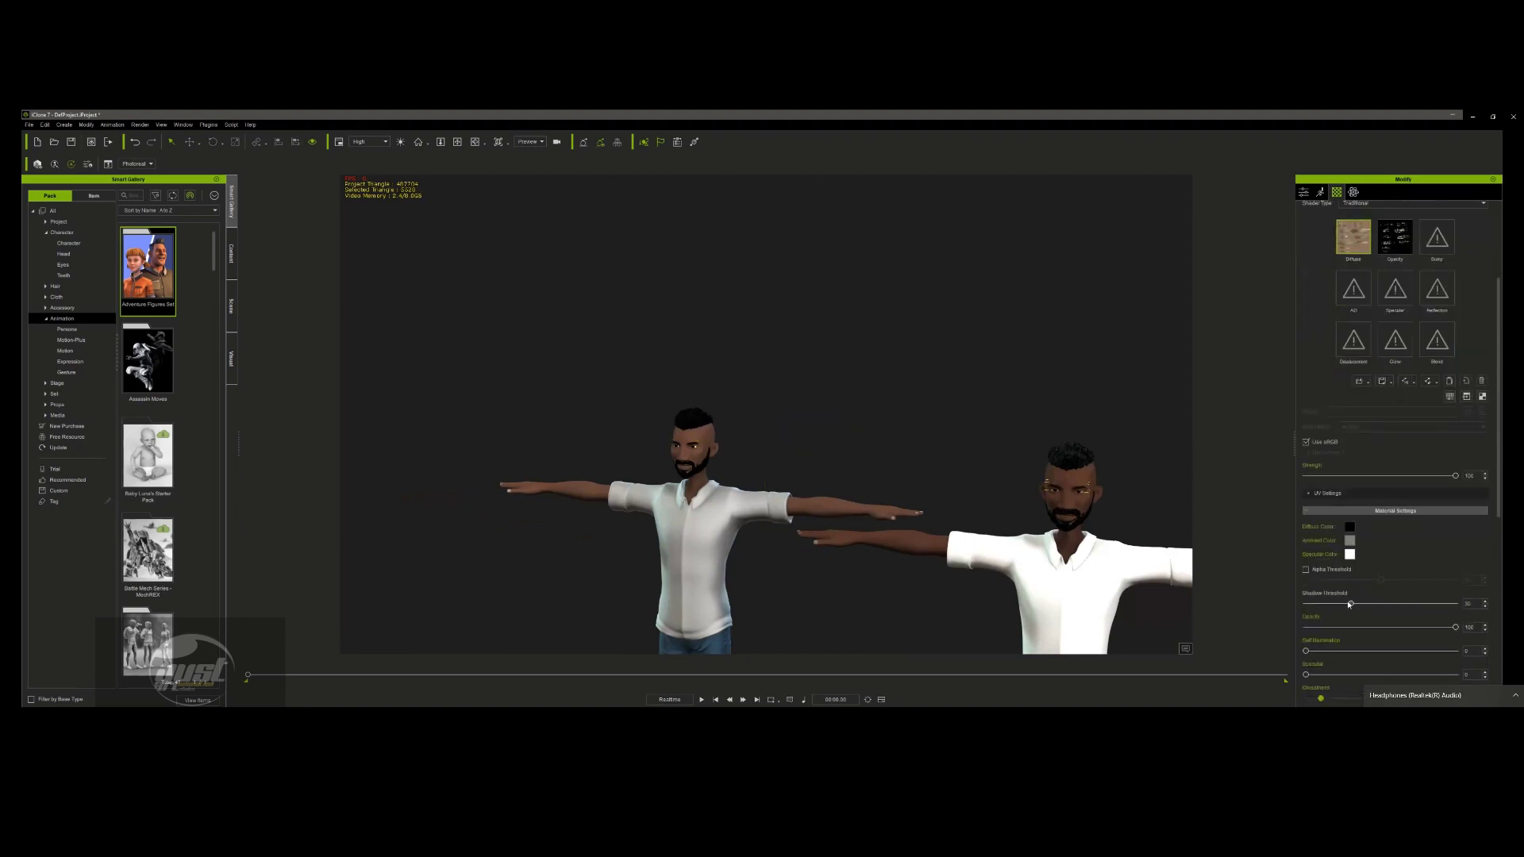
{"action": "scroll", "coordinate": [1396, 460], "scroll_direction": "up", "scroll_amount": 3}
{"action": "scroll", "coordinate": [1366, 599], "scroll_direction": "down", "scroll_amount": 4}
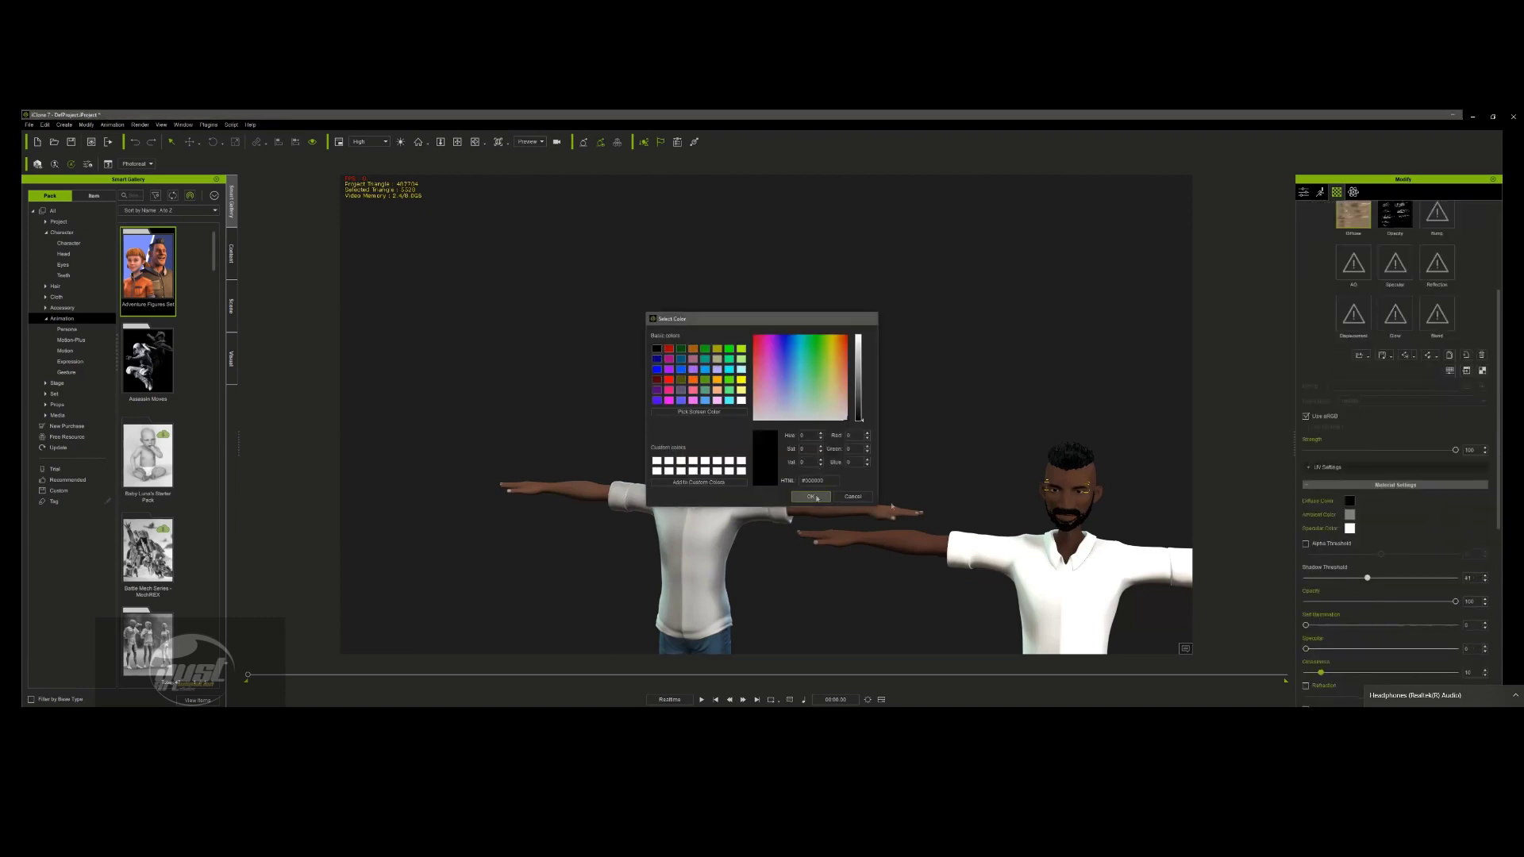
{"action": "left_click", "coordinate": [837, 498]}
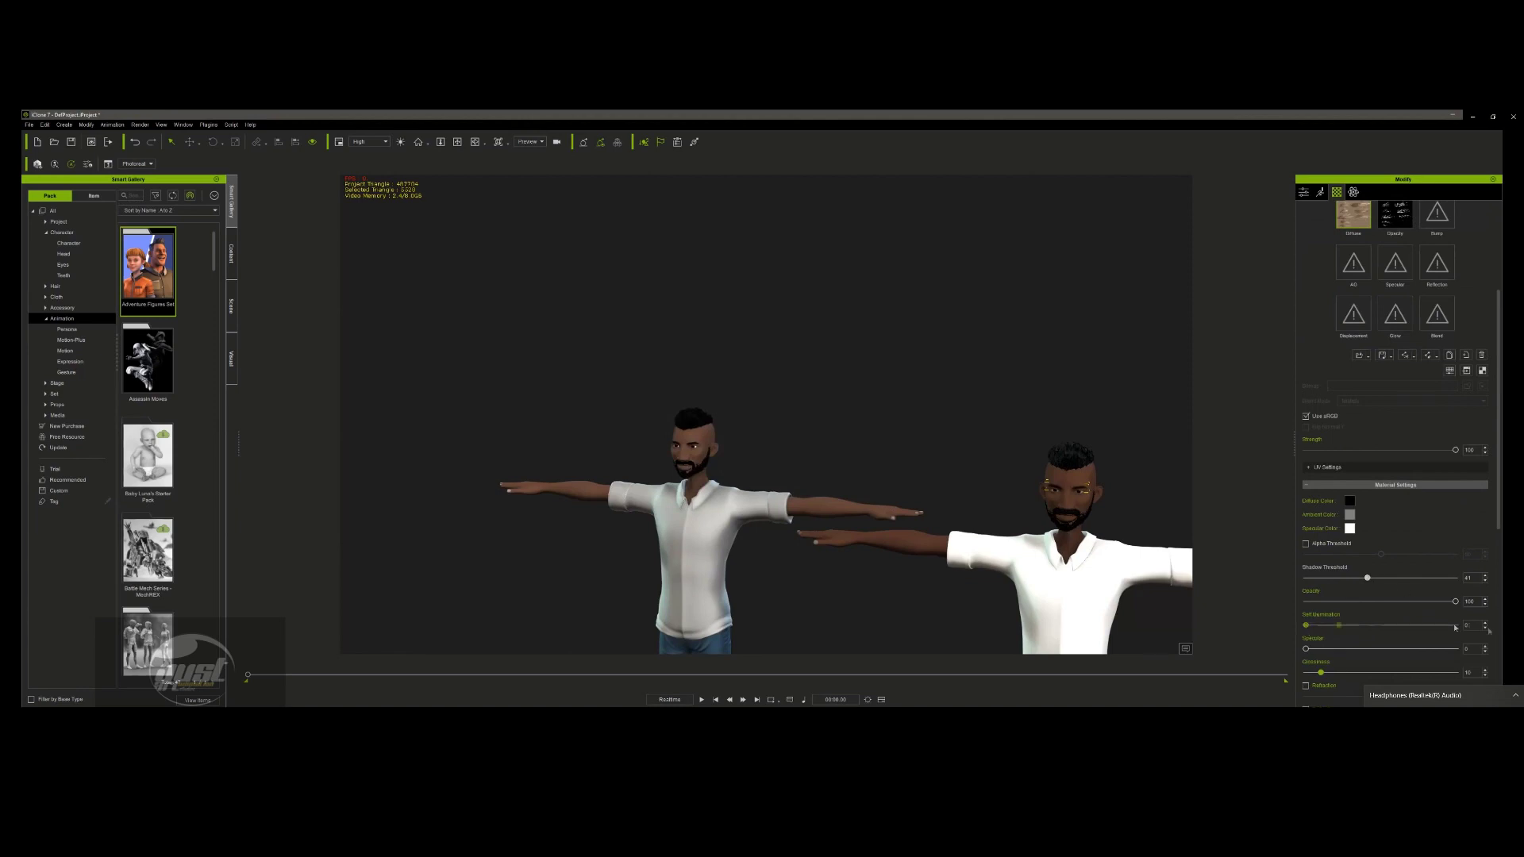
- Lower the glossiness of the second avatar's first eyebrow material to 0
{"action": "scroll", "coordinate": [1451, 623], "scroll_direction": "down", "scroll_amount": 3}
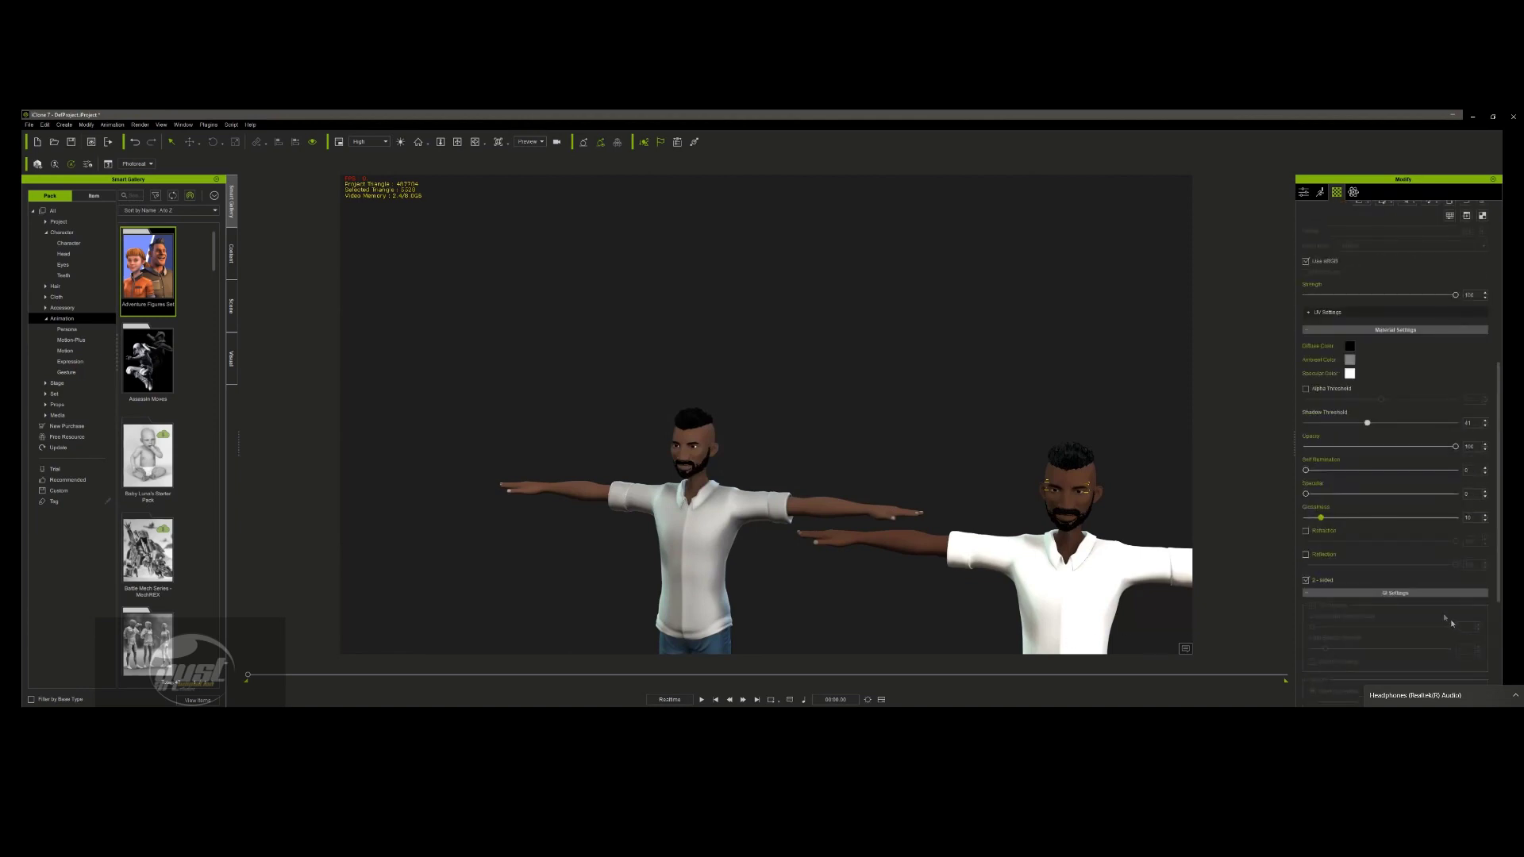
{"action": "key", "text": "z"}
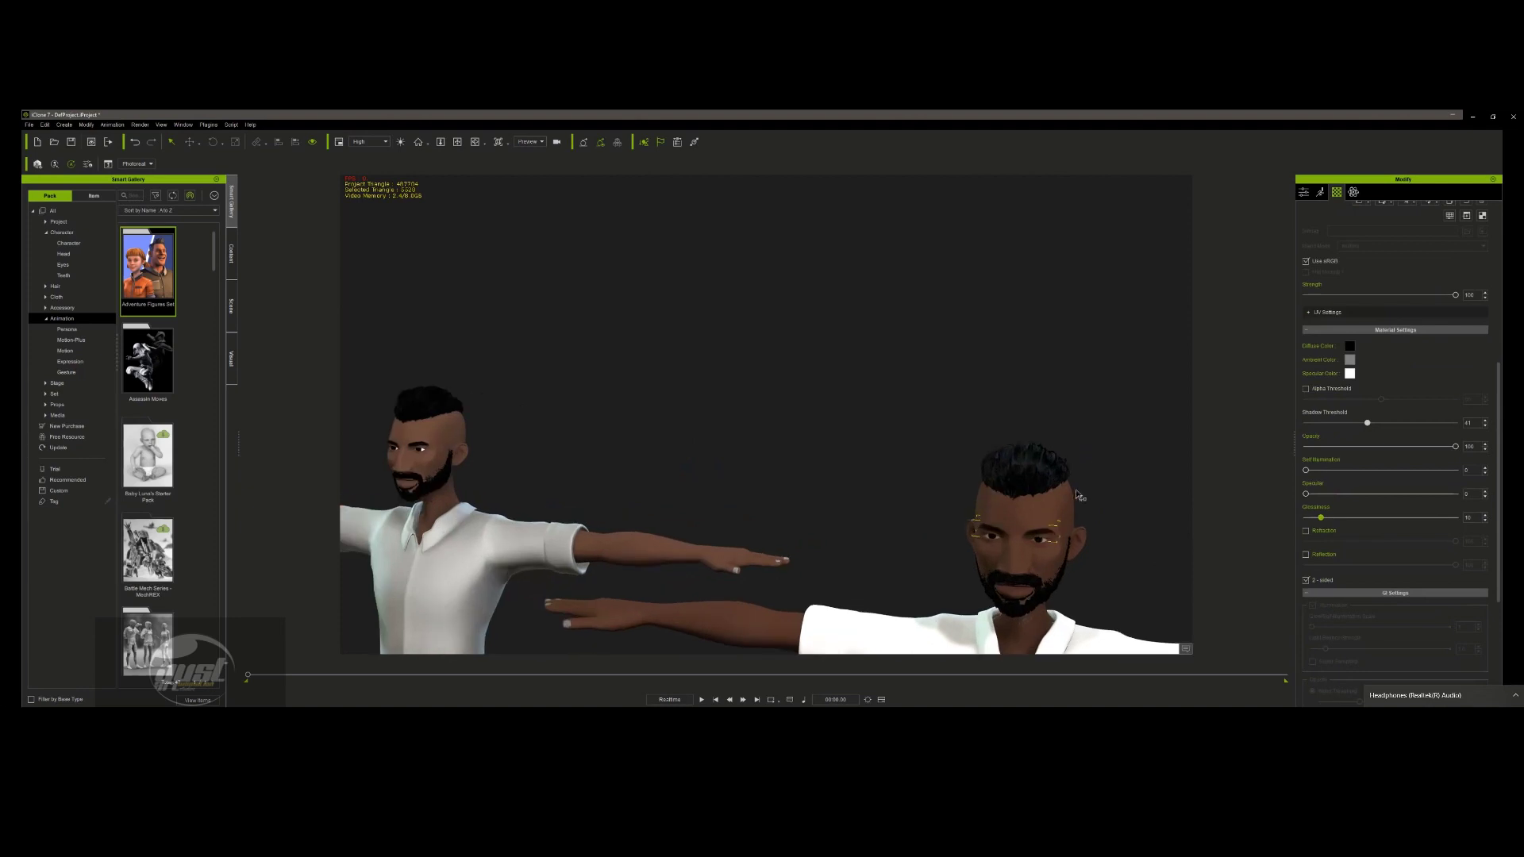
{"action": "left_click_drag", "start_coordinate": [1313, 523], "coordinate": [1213, 525]}
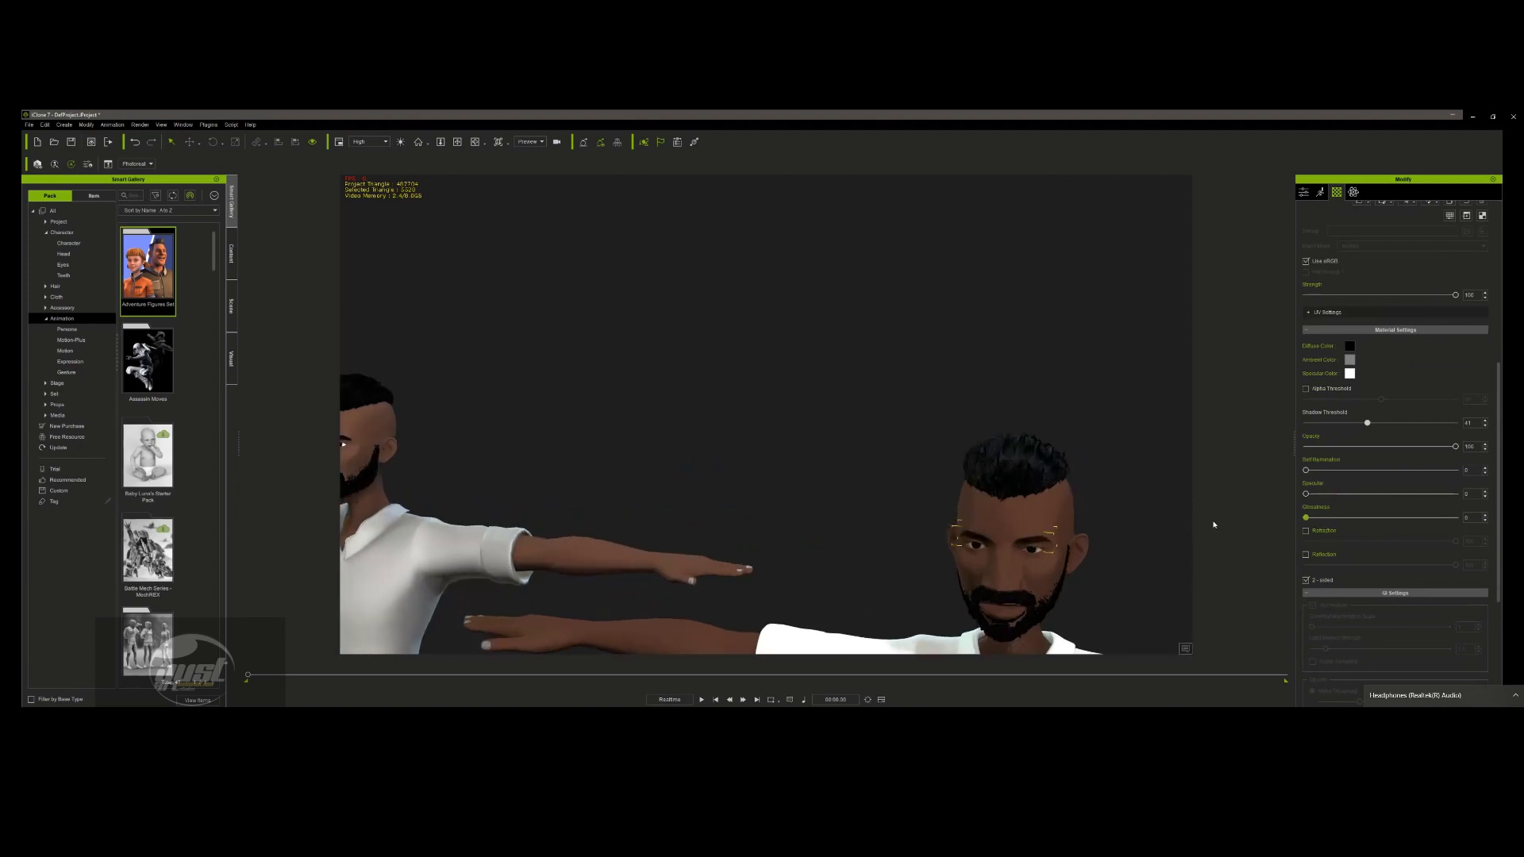
- Set the glossiness of the second avatar's second eyebrow material to 0, and reselect the first eyebrow material
{"action": "scroll", "coordinate": [1362, 566], "scroll_direction": "up", "scroll_amount": 6}
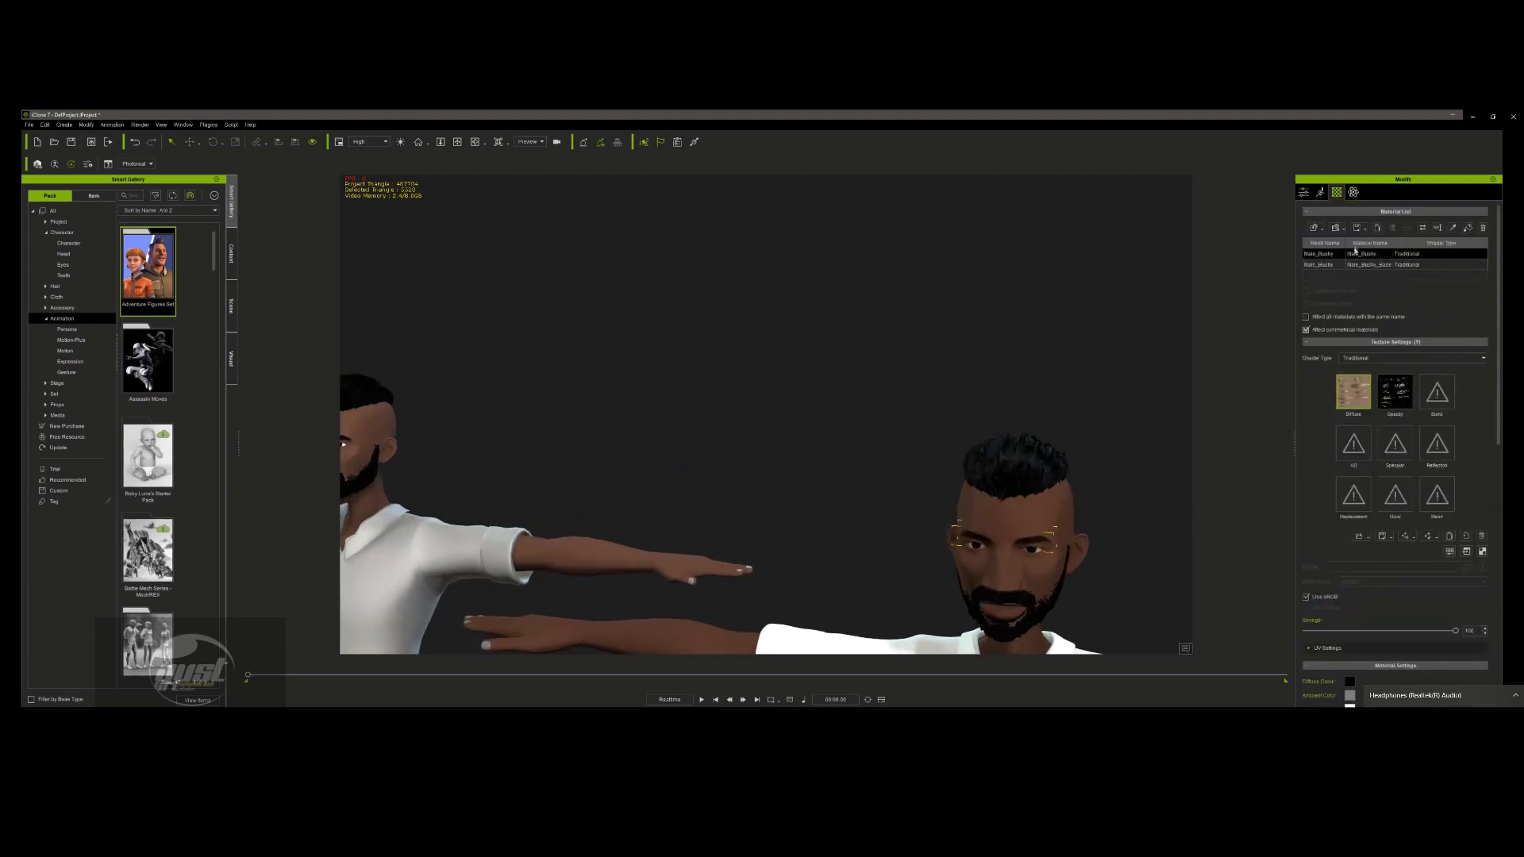
{"action": "left_click", "coordinate": [1357, 265]}
{"action": "scroll", "coordinate": [1348, 476], "scroll_direction": "down", "scroll_amount": 5}
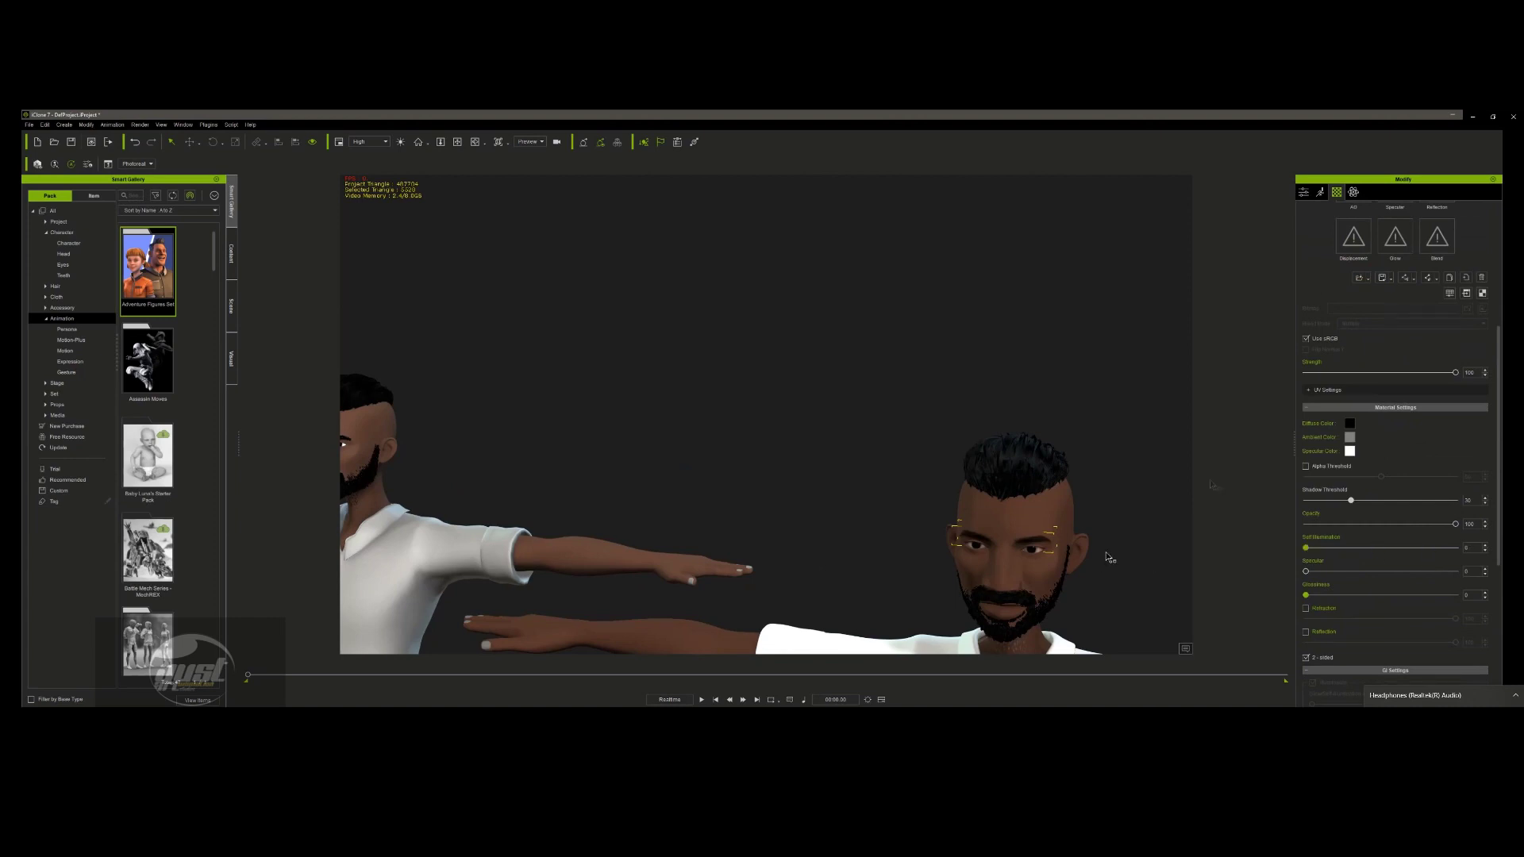
{"action": "scroll", "coordinate": [1353, 357], "scroll_direction": "up", "scroll_amount": 5}
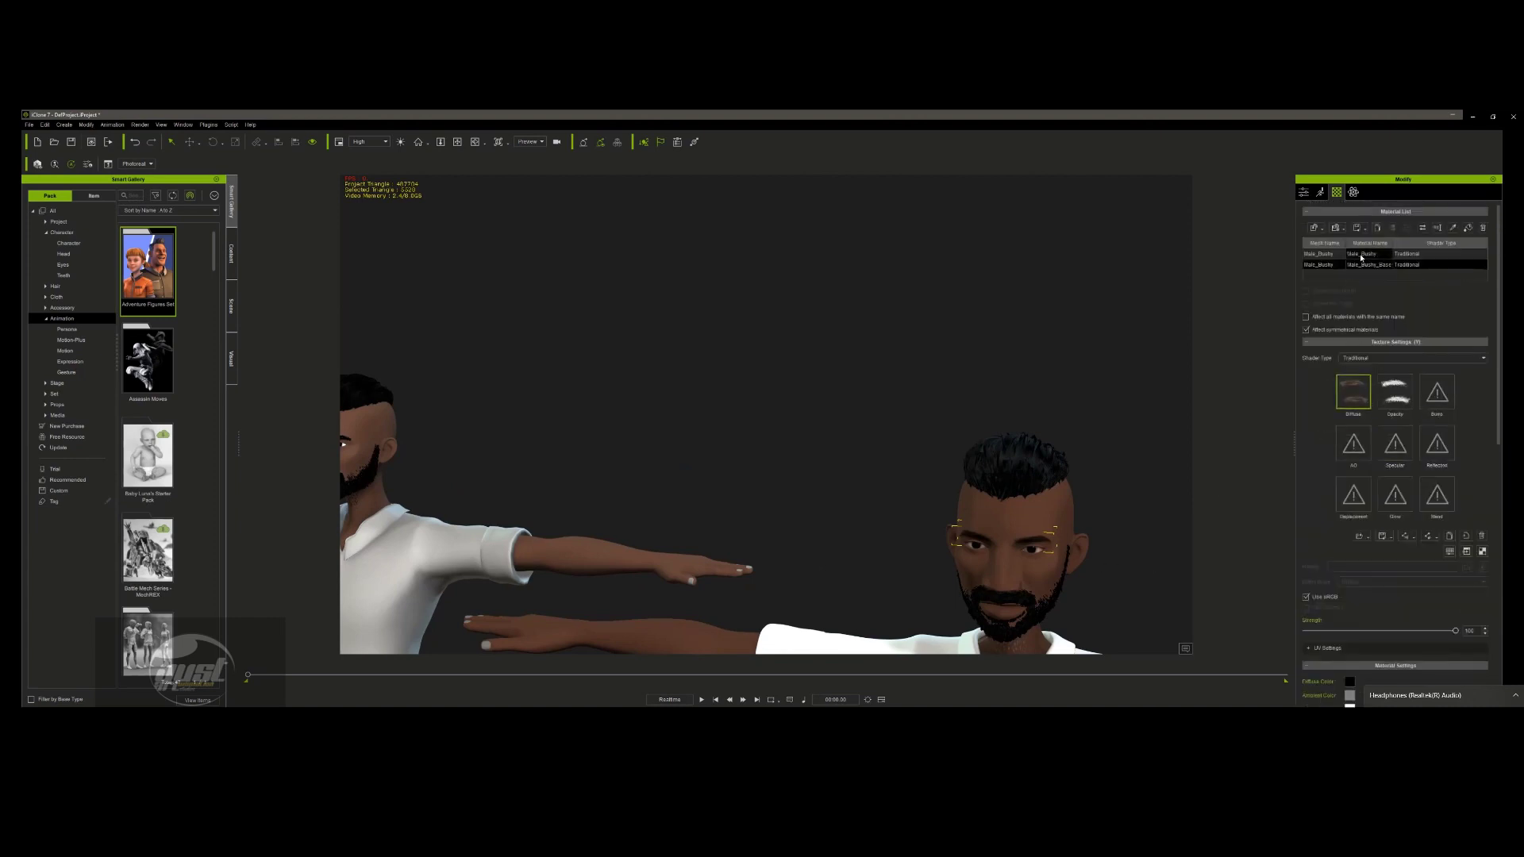
{"action": "left_click", "coordinate": [1362, 256]}
- Compare the heads of both avatars up close, checking the eyebrows, hair and beard from several angles
{"action": "left_click", "coordinate": [418, 142]}
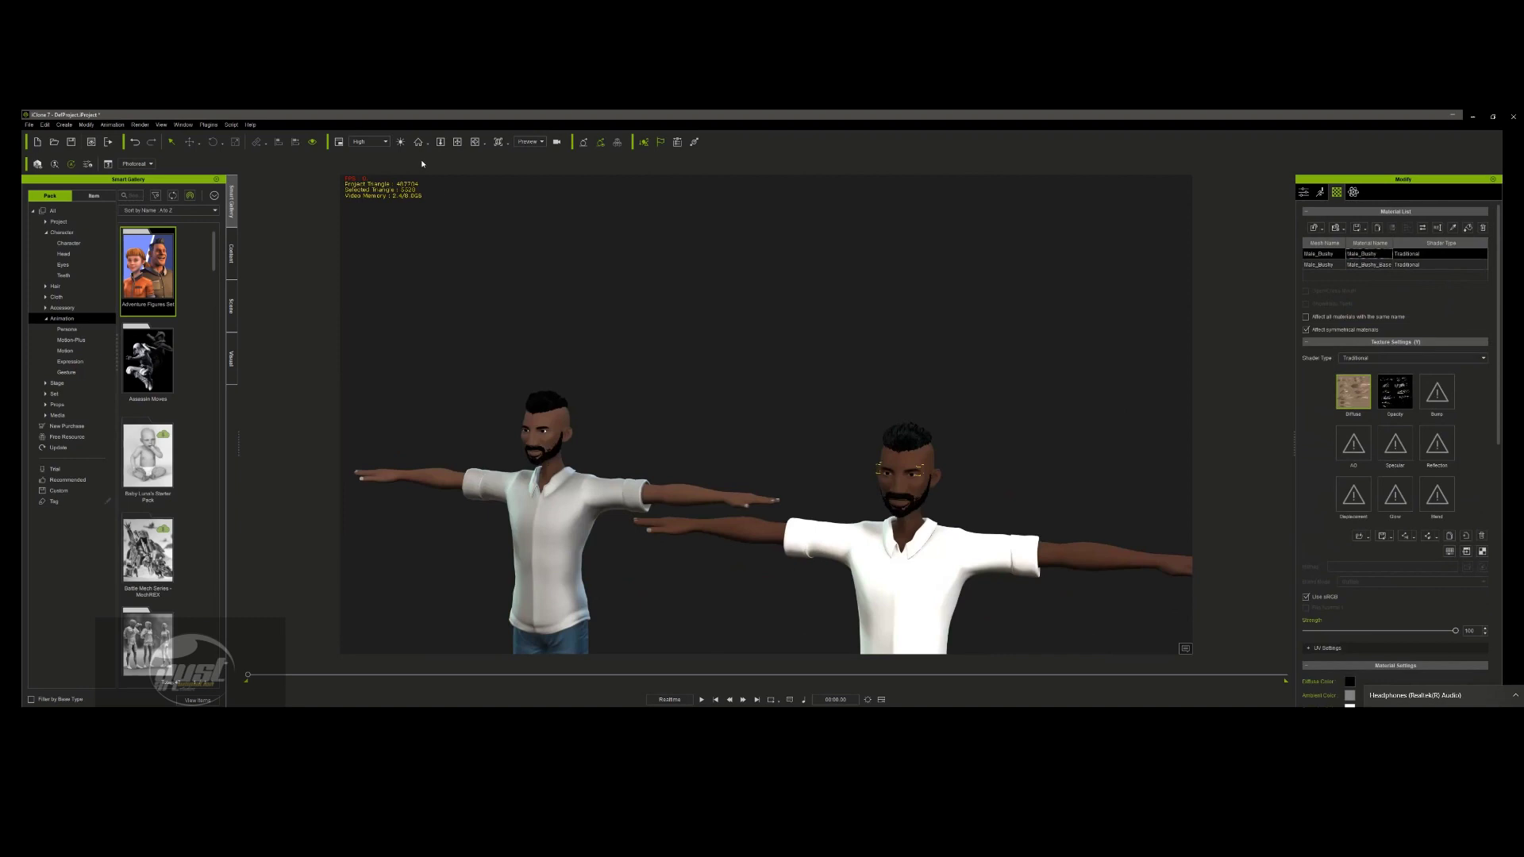
{"action": "scroll", "coordinate": [507, 463], "scroll_direction": "up", "scroll_amount": 10}
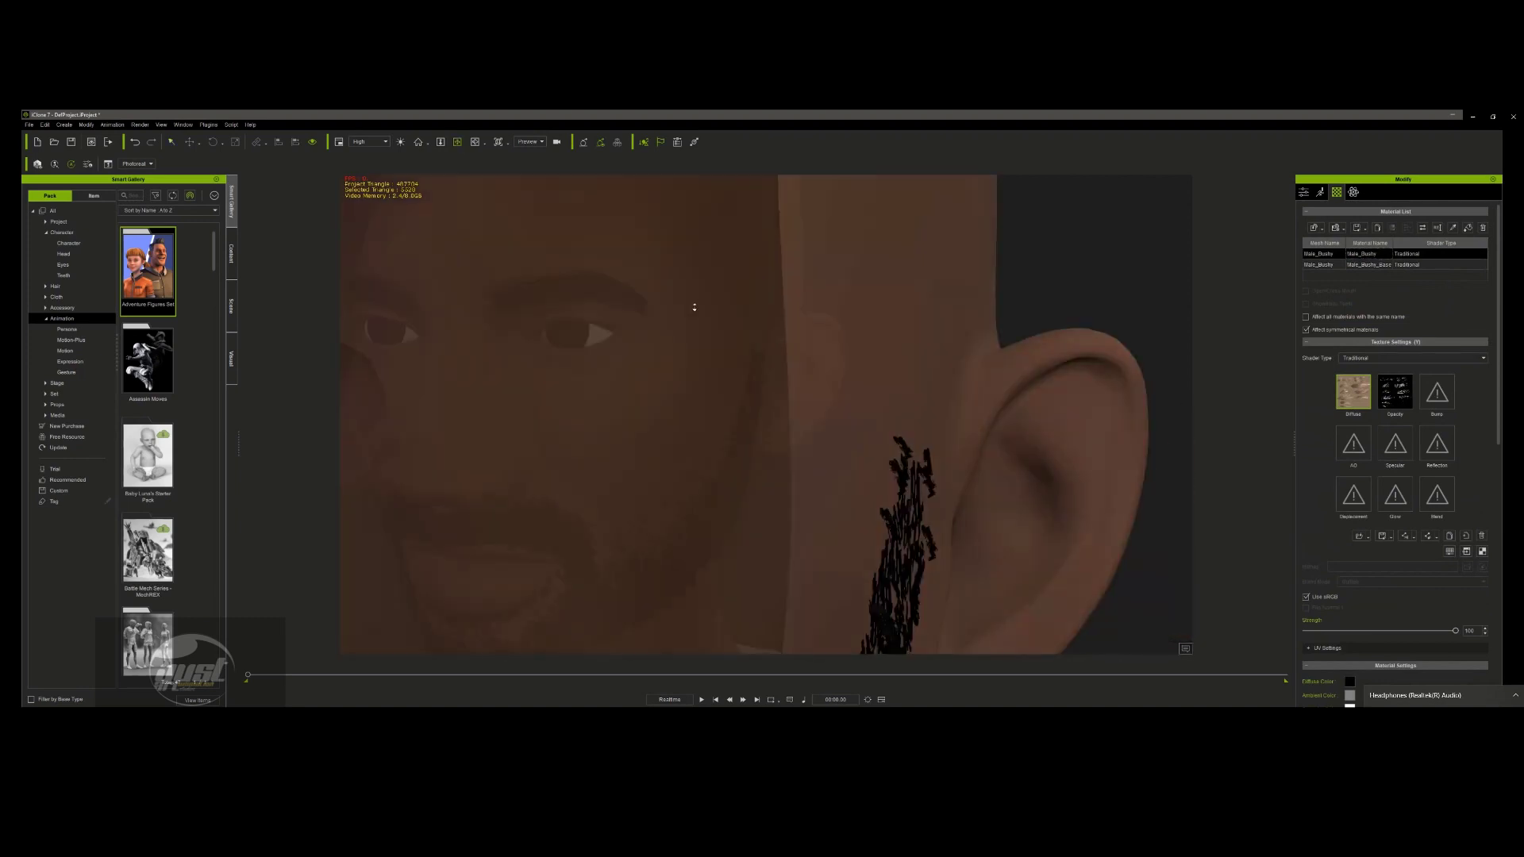
{"action": "scroll", "coordinate": [692, 307], "scroll_direction": "down", "scroll_amount": 5}
{"action": "scroll", "coordinate": [702, 334], "scroll_direction": "up", "scroll_amount": 10}
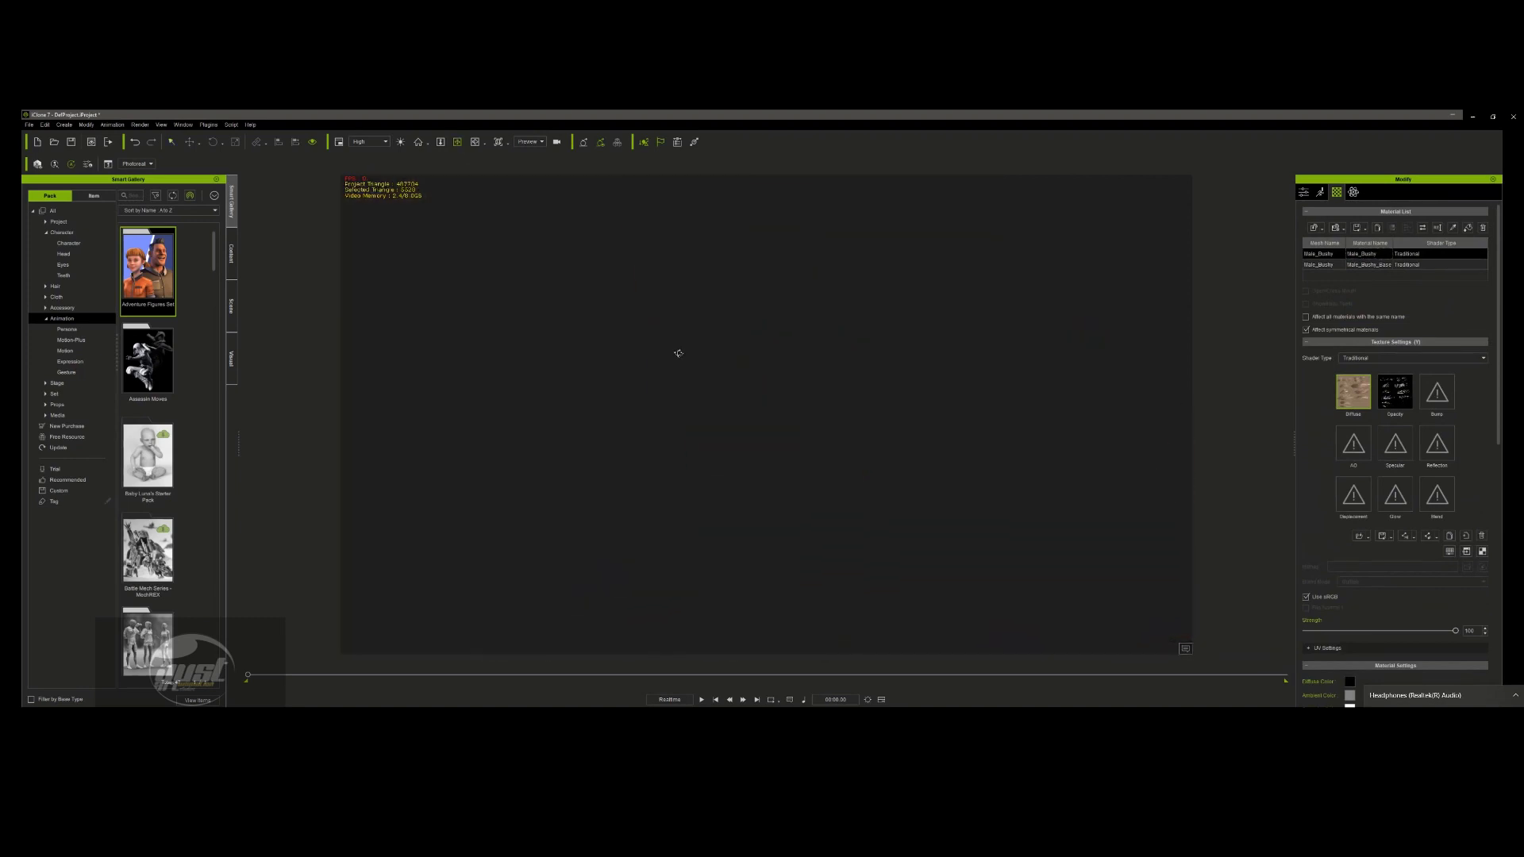
{"action": "scroll", "coordinate": [678, 353], "scroll_direction": "down", "scroll_amount": 4}
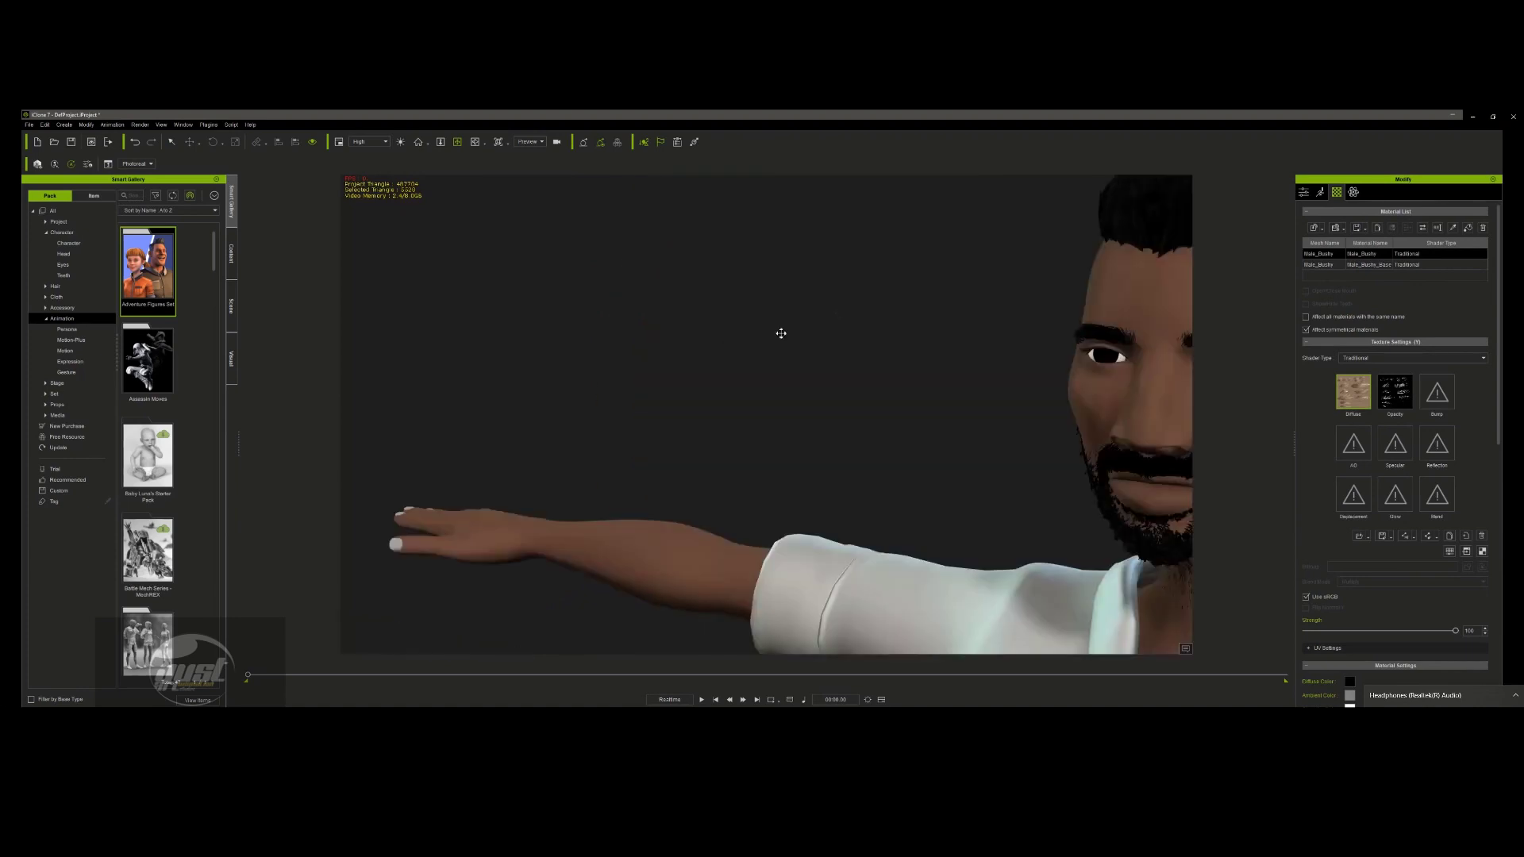
{"action": "left_click", "coordinate": [1111, 311]}
{"action": "right_click_drag", "start_coordinate": [735, 398], "coordinate": [680, 391]}
{"action": "scroll", "coordinate": [656, 388], "scroll_direction": "down", "scroll_amount": 4}
{"action": "scroll", "coordinate": [711, 378], "scroll_direction": "up", "scroll_amount": 8}
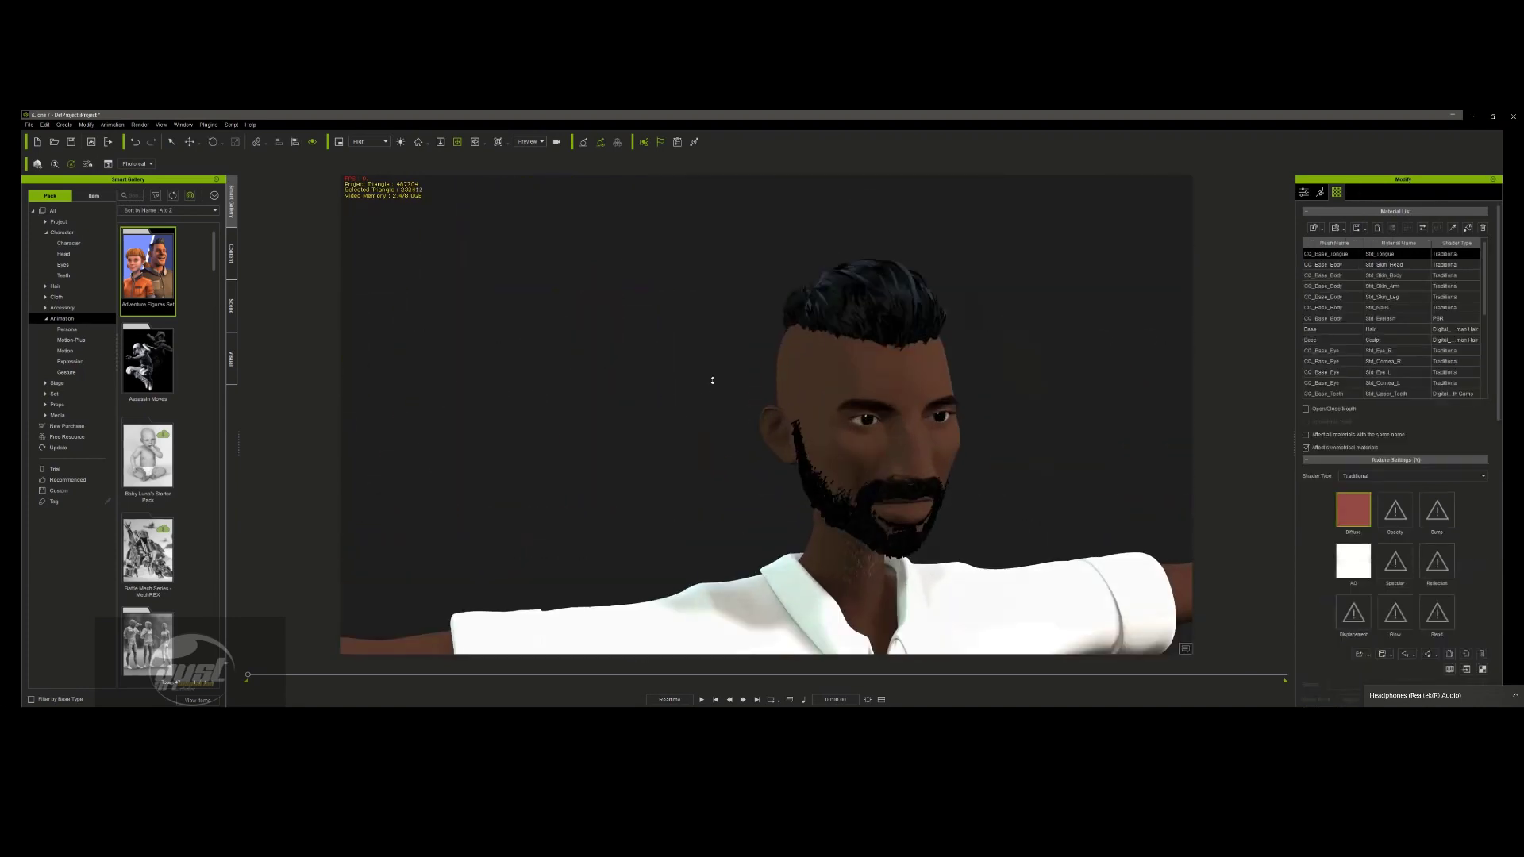
{"action": "scroll", "coordinate": [802, 416], "scroll_direction": "up", "scroll_amount": 5}
{"action": "right_click_drag", "start_coordinate": [707, 418], "coordinate": [630, 412]}
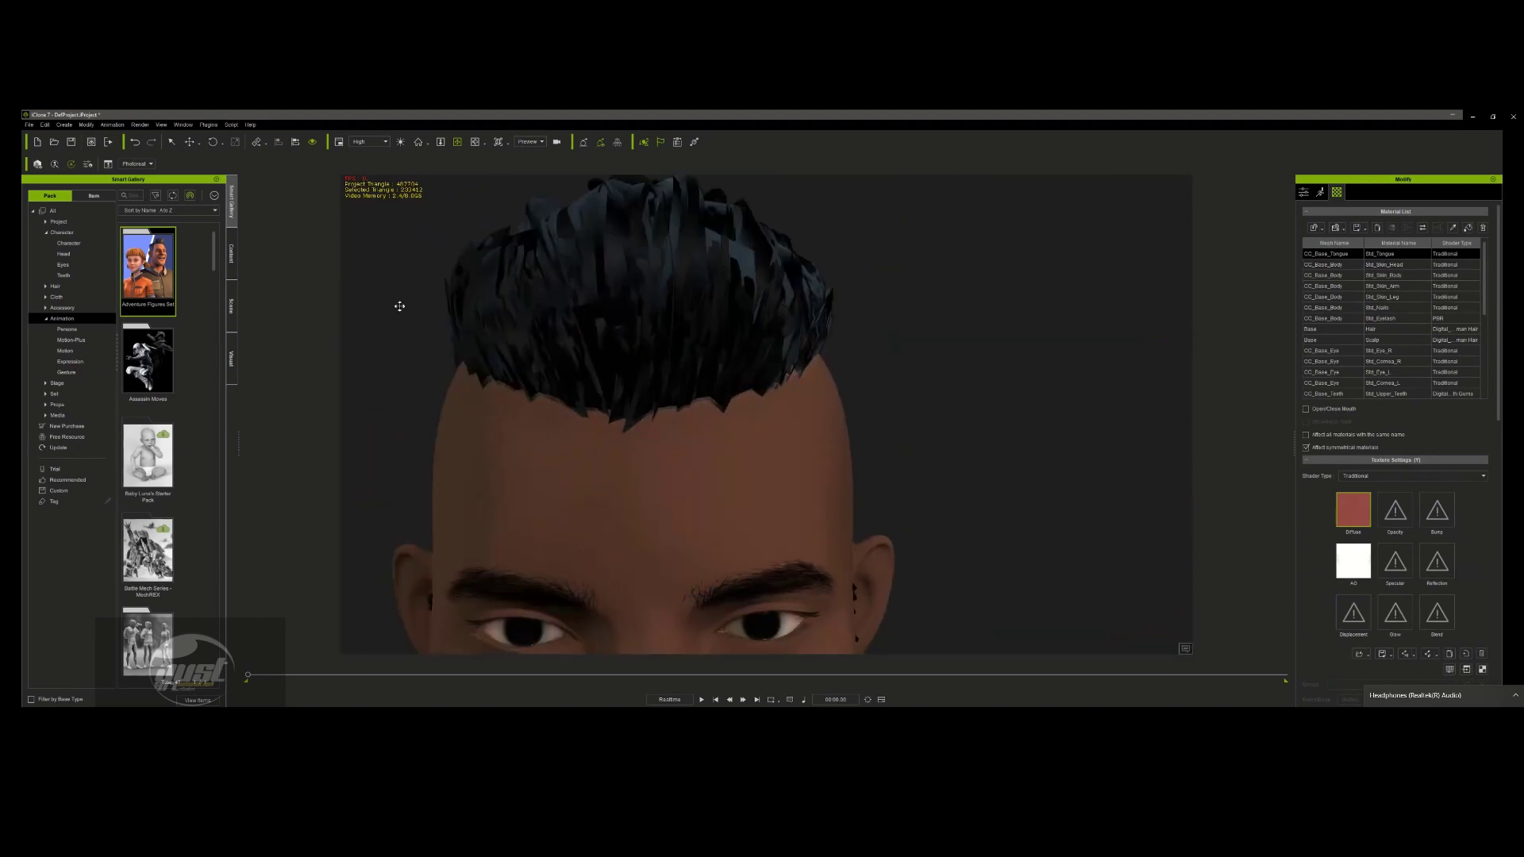
- Select the second avatar's eyebrows and lower the Shadow Threshold of their first material to about 30
{"action": "left_click", "coordinate": [171, 143]}
{"action": "left_click", "coordinate": [557, 608]}
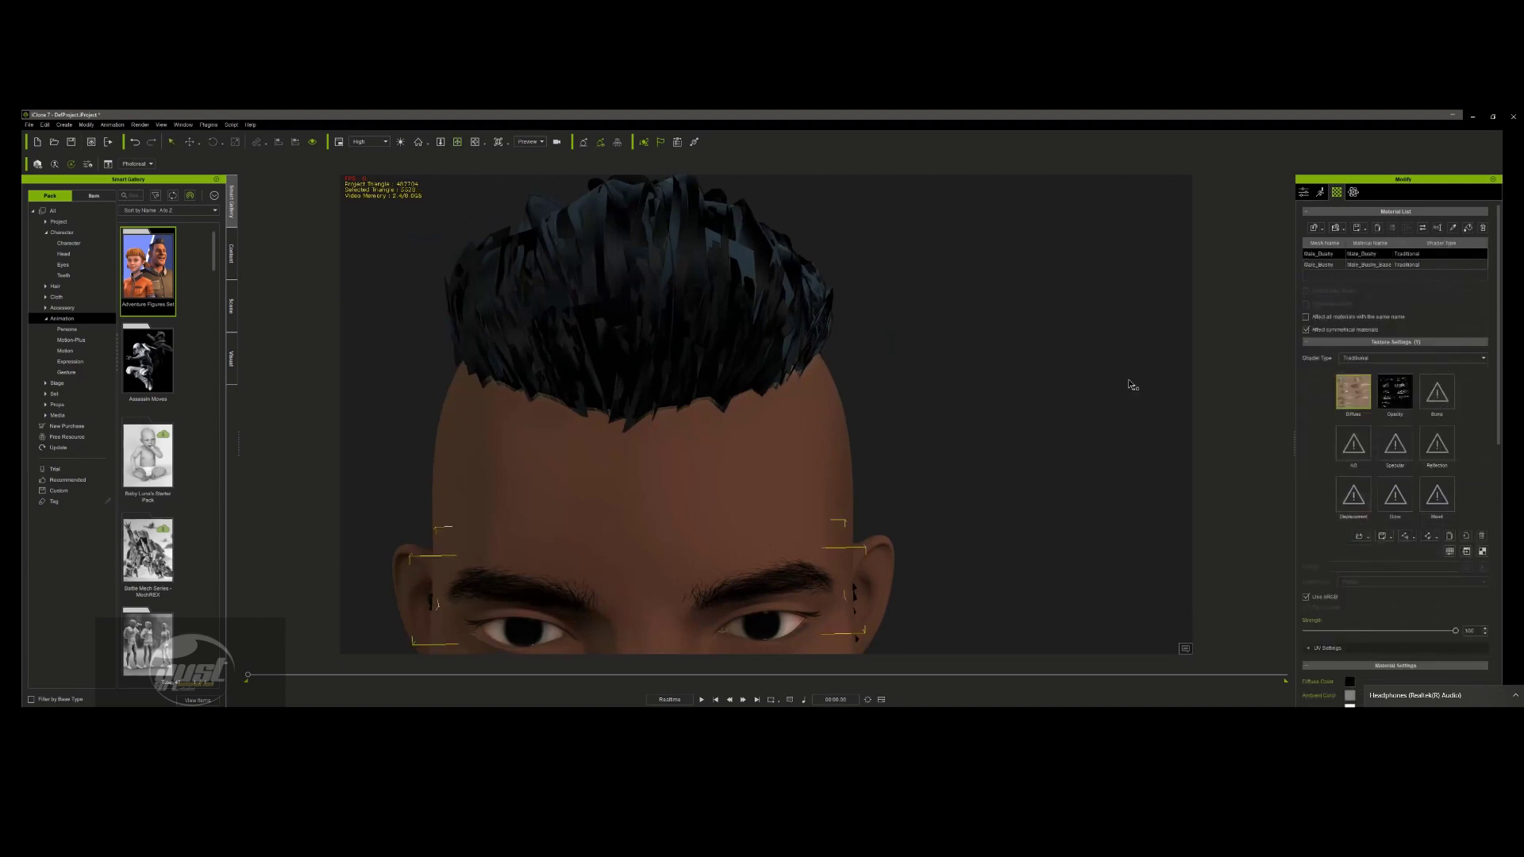
{"action": "scroll", "coordinate": [1132, 384], "scroll_direction": "down", "scroll_amount": 3}
{"action": "scroll", "coordinate": [1437, 557], "scroll_direction": "down", "scroll_amount": 1}
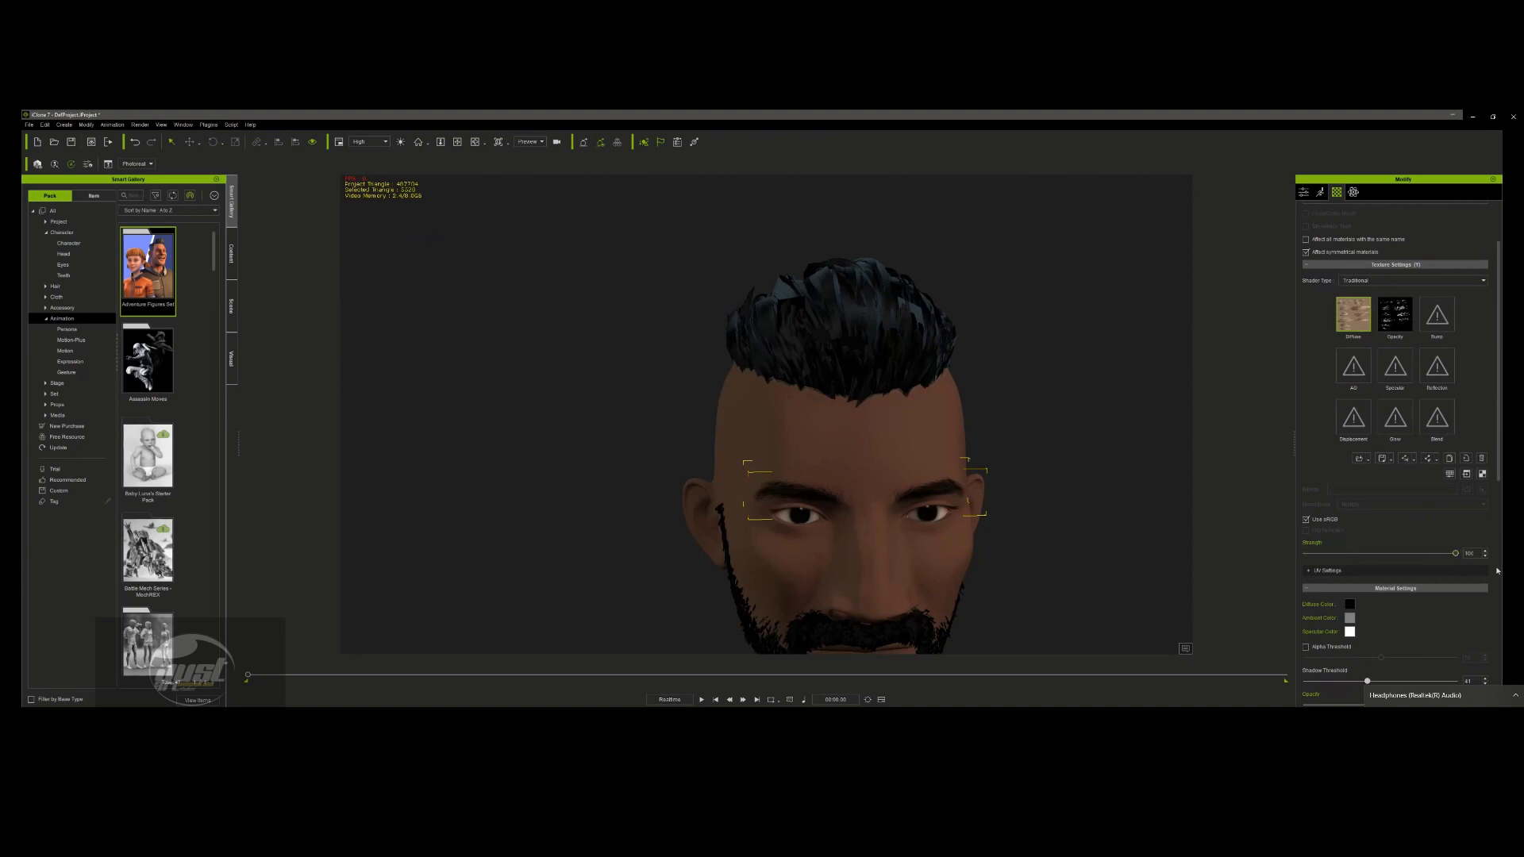
{"action": "scroll", "coordinate": [1434, 493], "scroll_direction": "up", "scroll_amount": 1}
{"action": "scroll", "coordinate": [1359, 547], "scroll_direction": "down", "scroll_amount": 2}
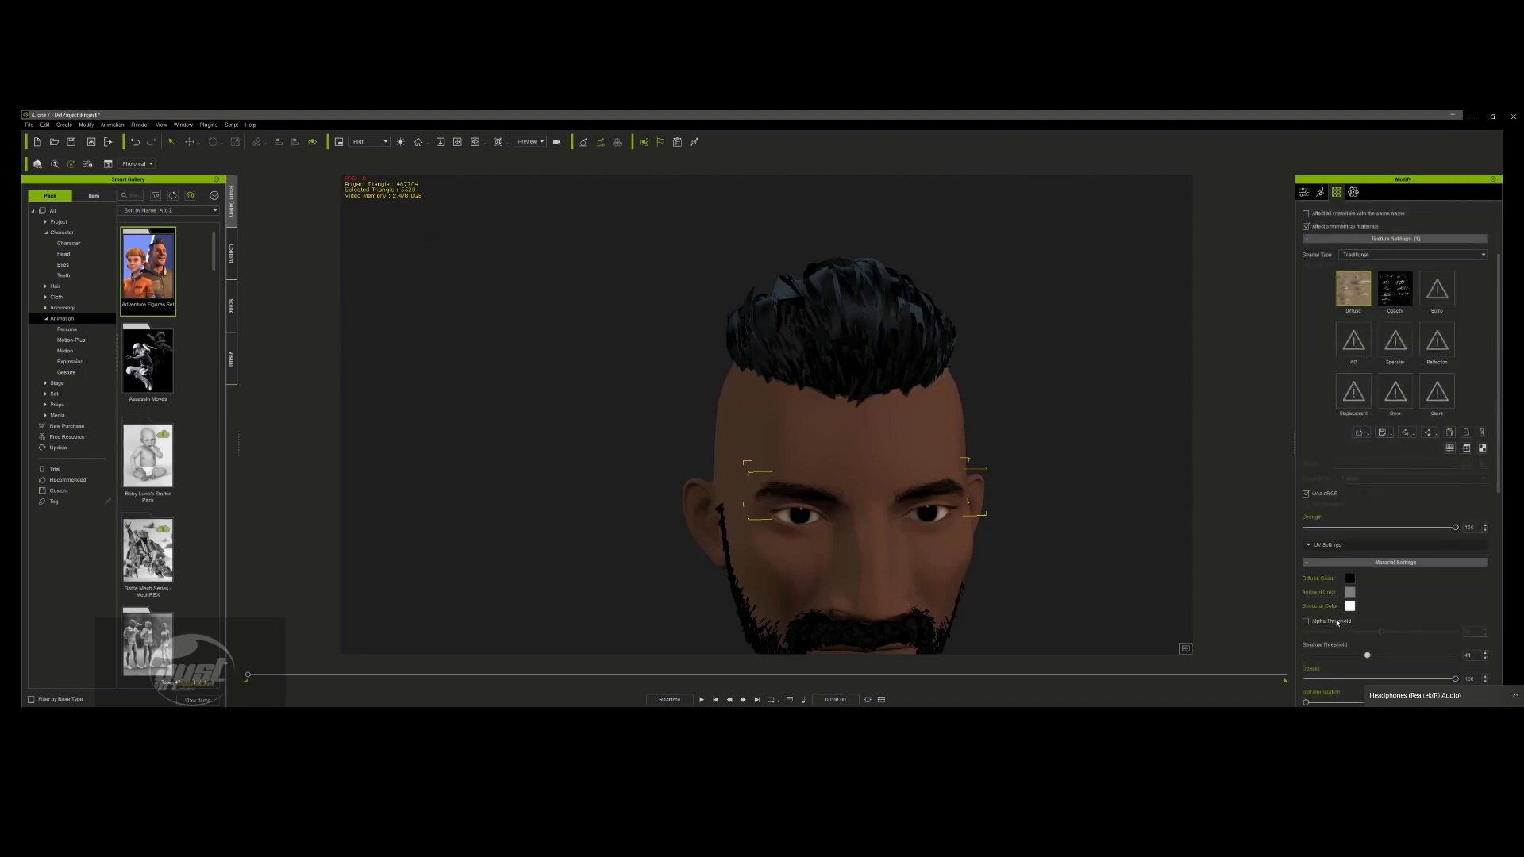
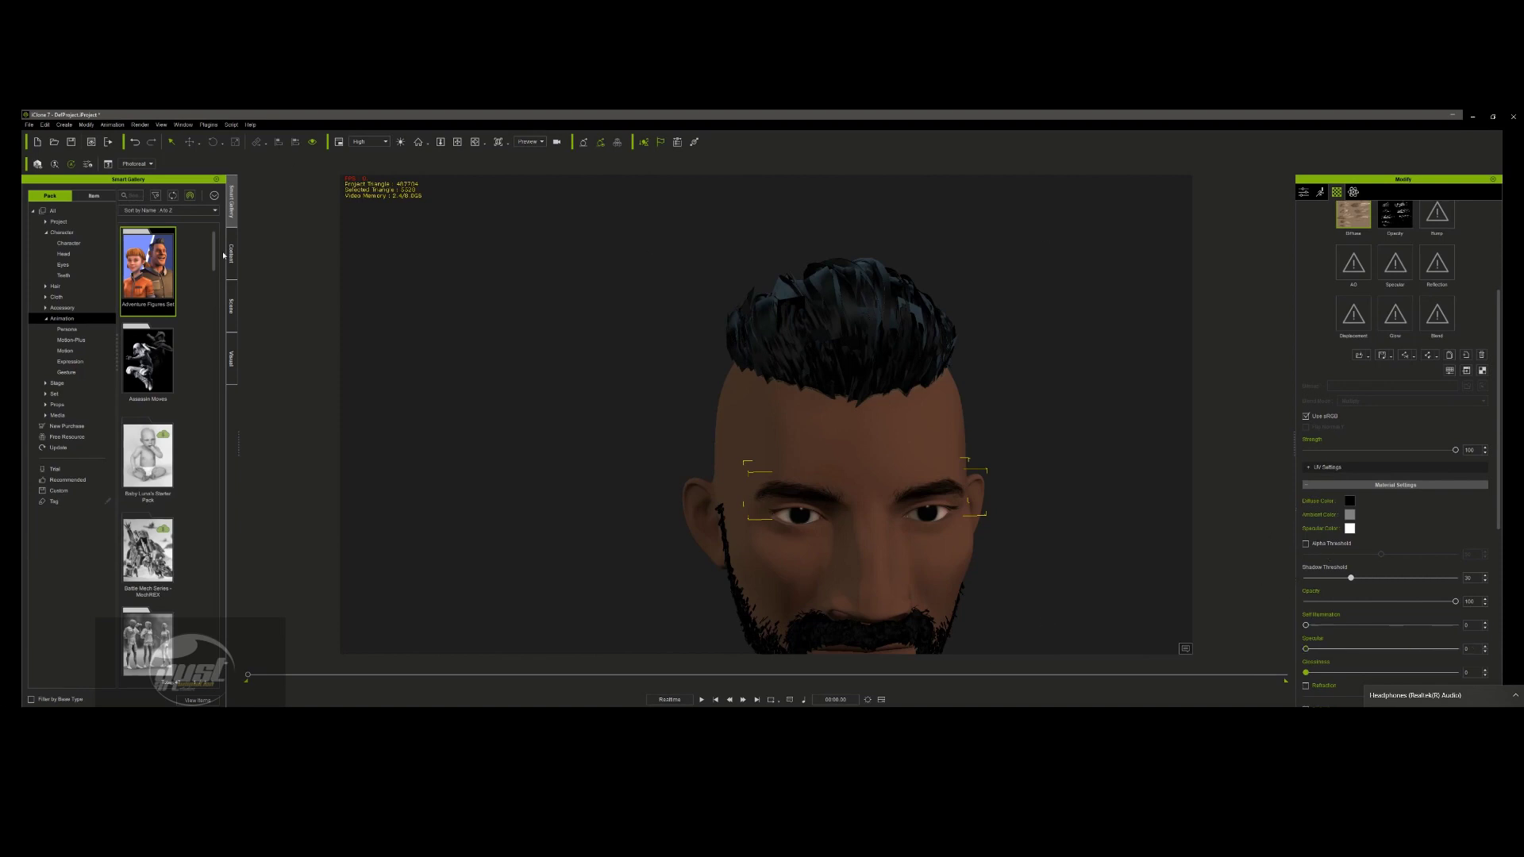
- Show the scene object list and reduce the opacity map strength of the first eyebrow material to about 72
{"action": "left_click", "coordinate": [231, 306]}
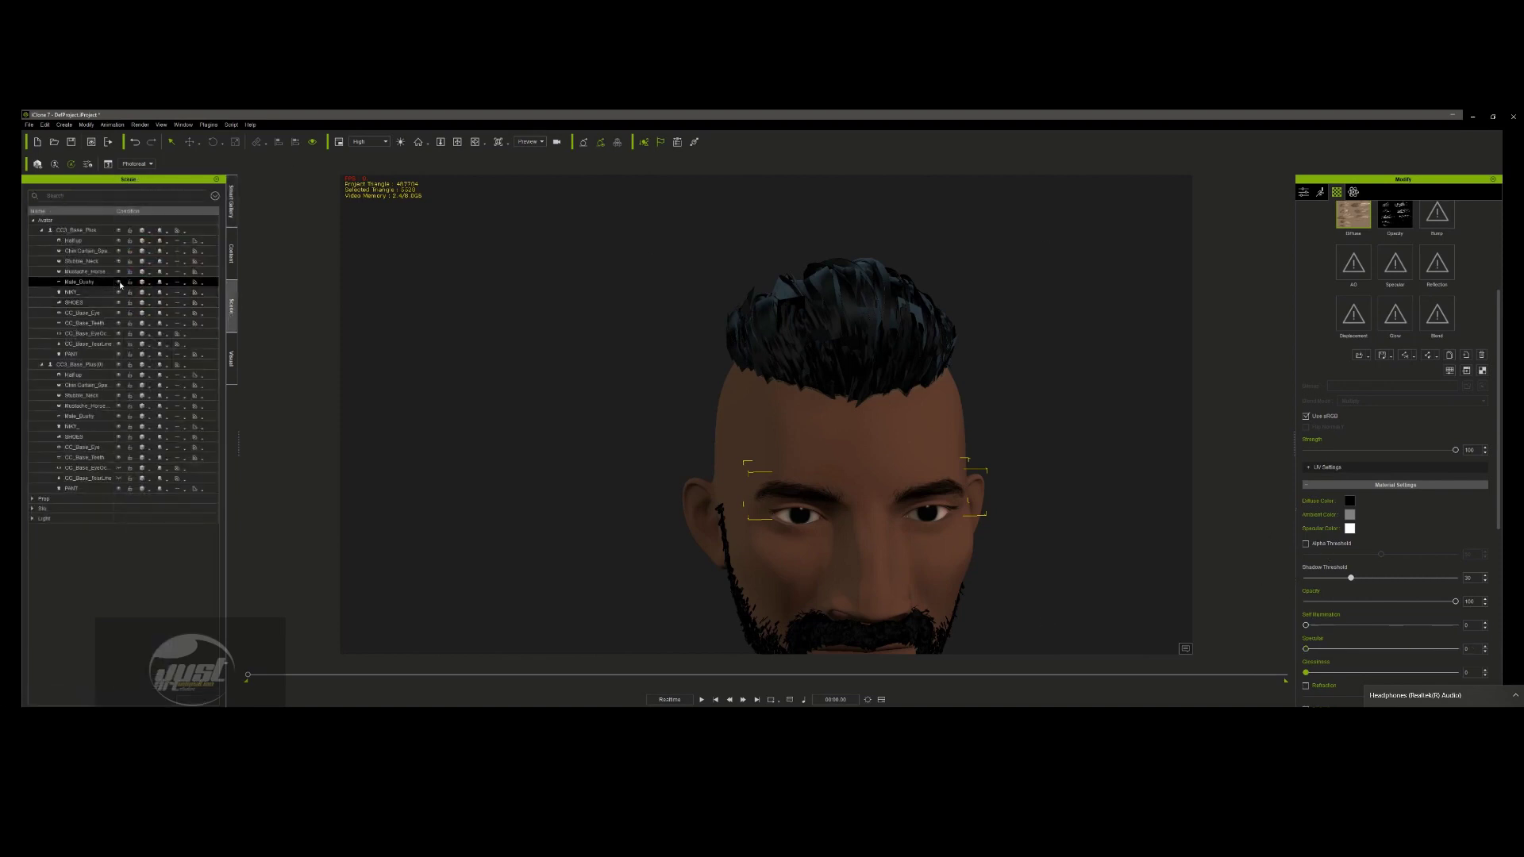
{"action": "left_click", "coordinate": [1409, 216]}
{"action": "left_click_drag", "start_coordinate": [1455, 450], "coordinate": [1412, 484]}
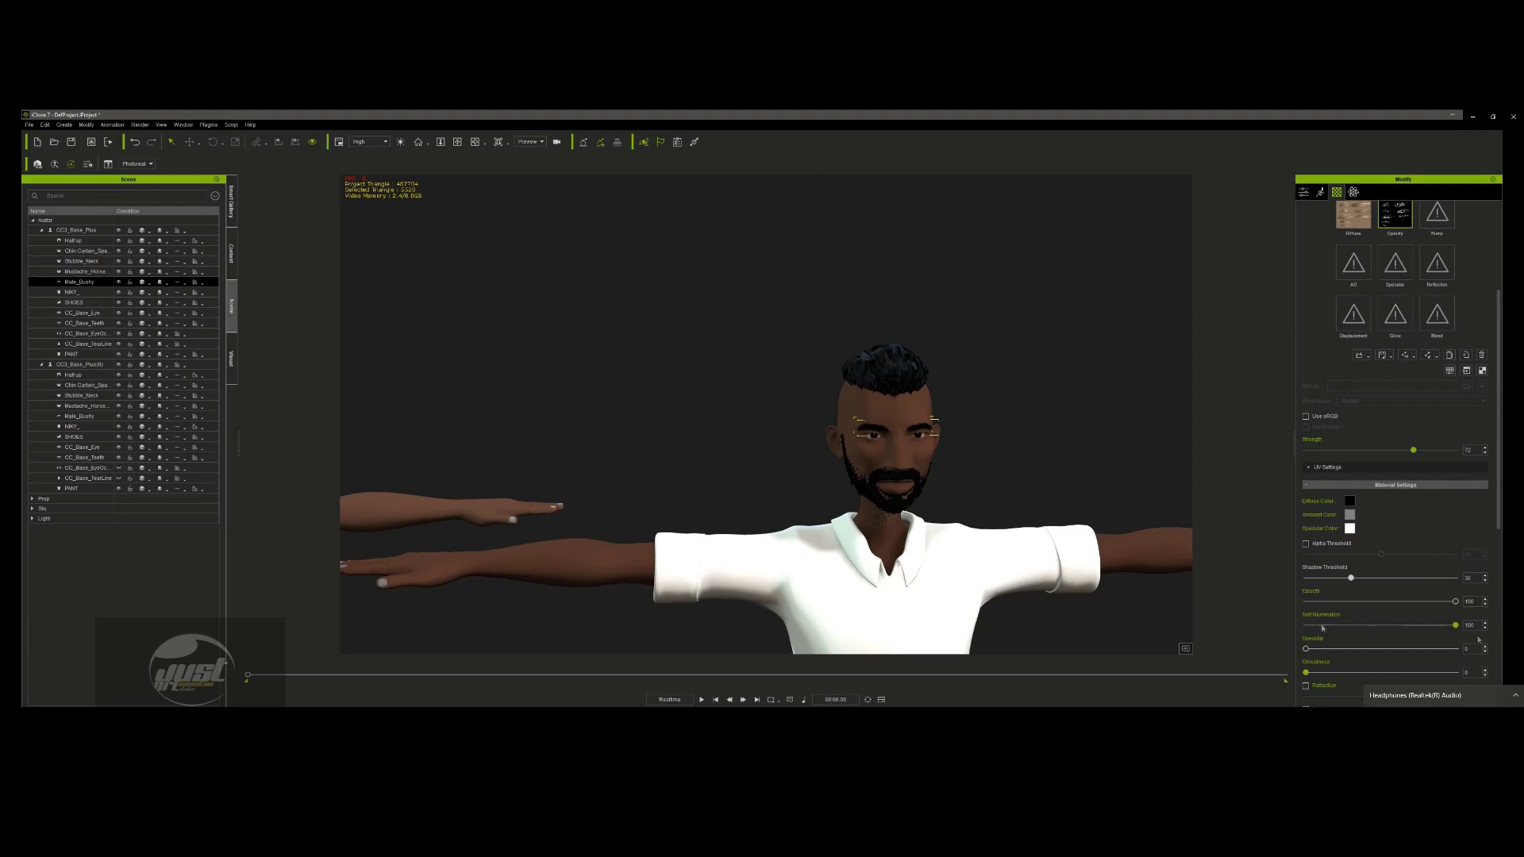
{"action": "scroll", "coordinate": [1367, 429], "scroll_direction": "up", "scroll_amount": 3}
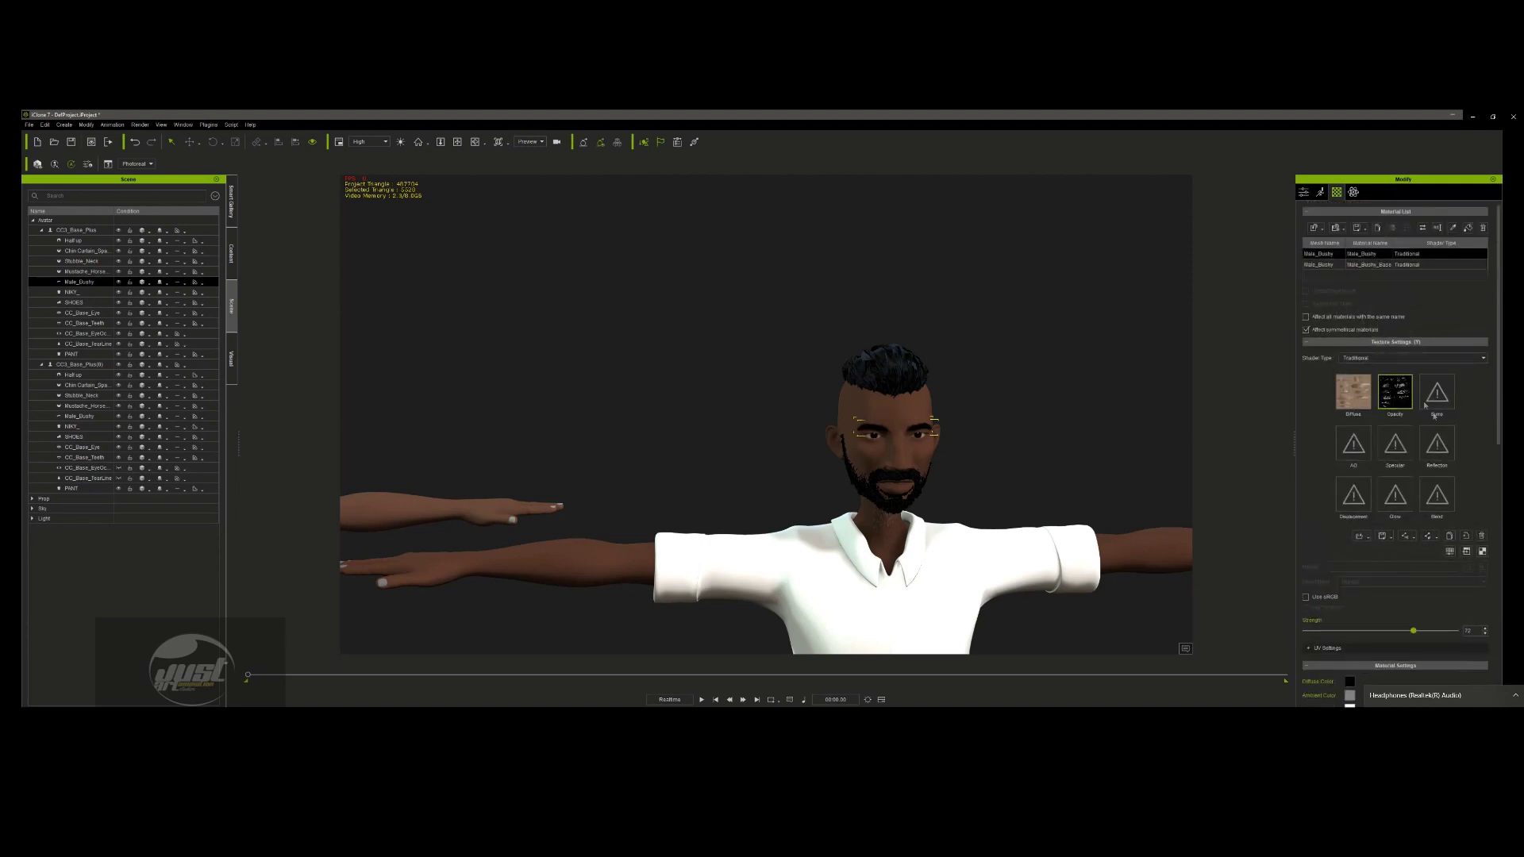
- Check the opacity texture and the available shader types of the second eyebrow material
{"action": "left_click", "coordinate": [1412, 264]}
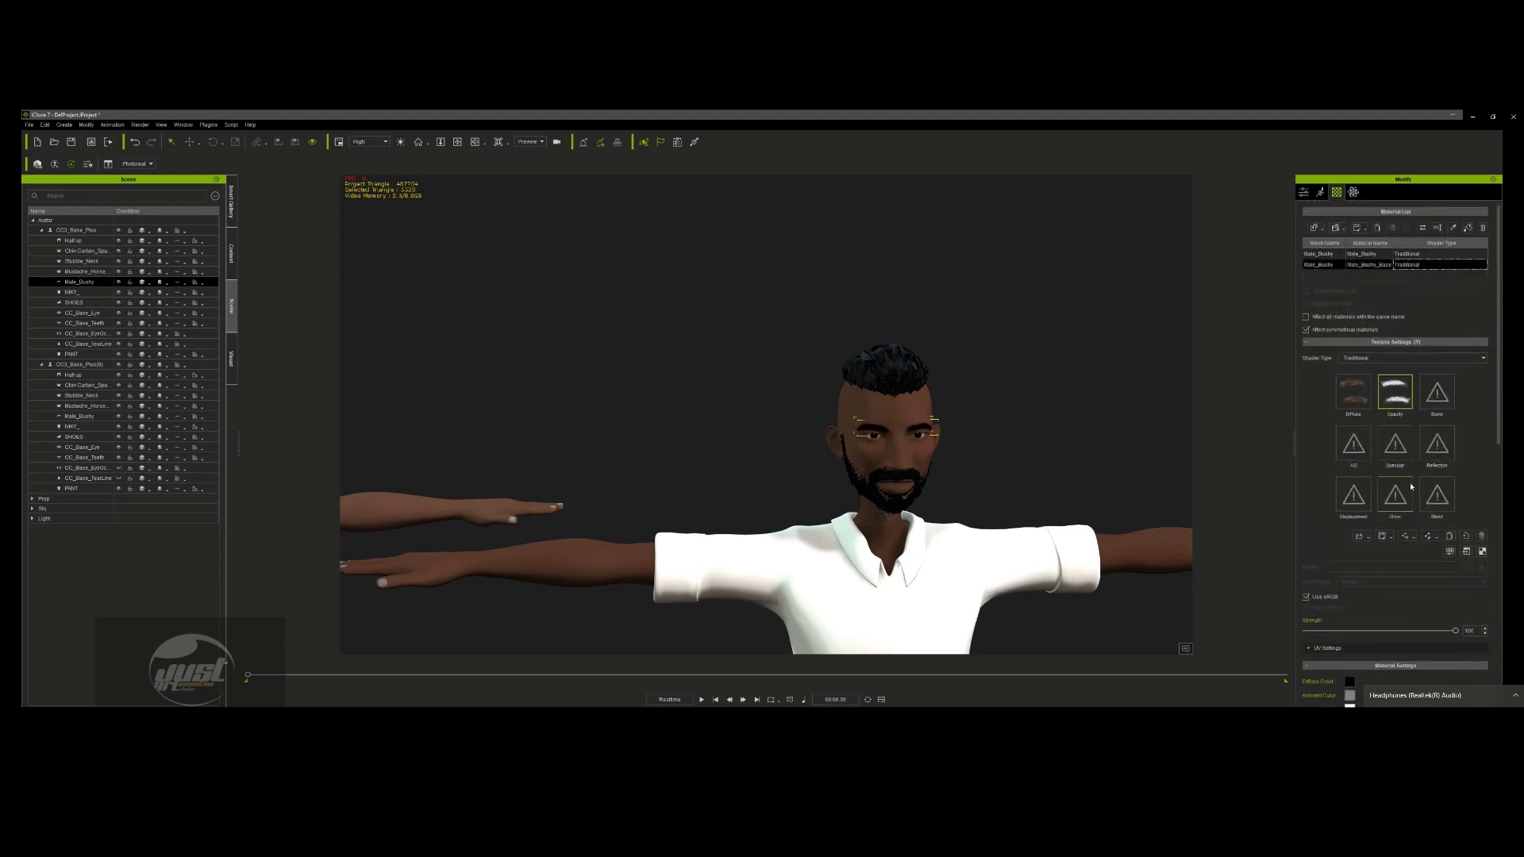
{"action": "left_click", "coordinate": [1361, 359]}
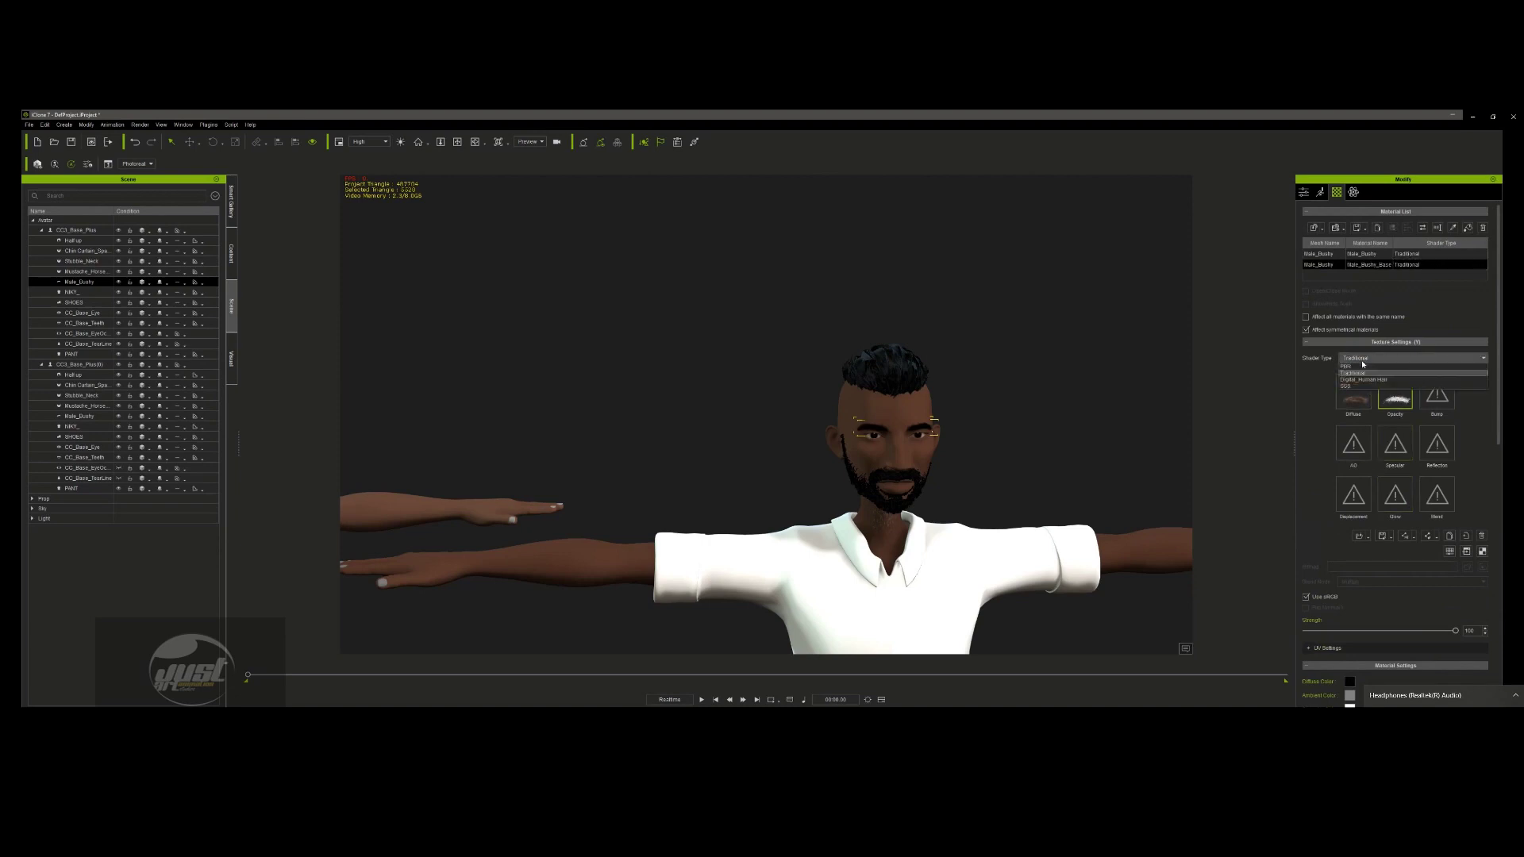
{"action": "left_click", "coordinate": [426, 435]}
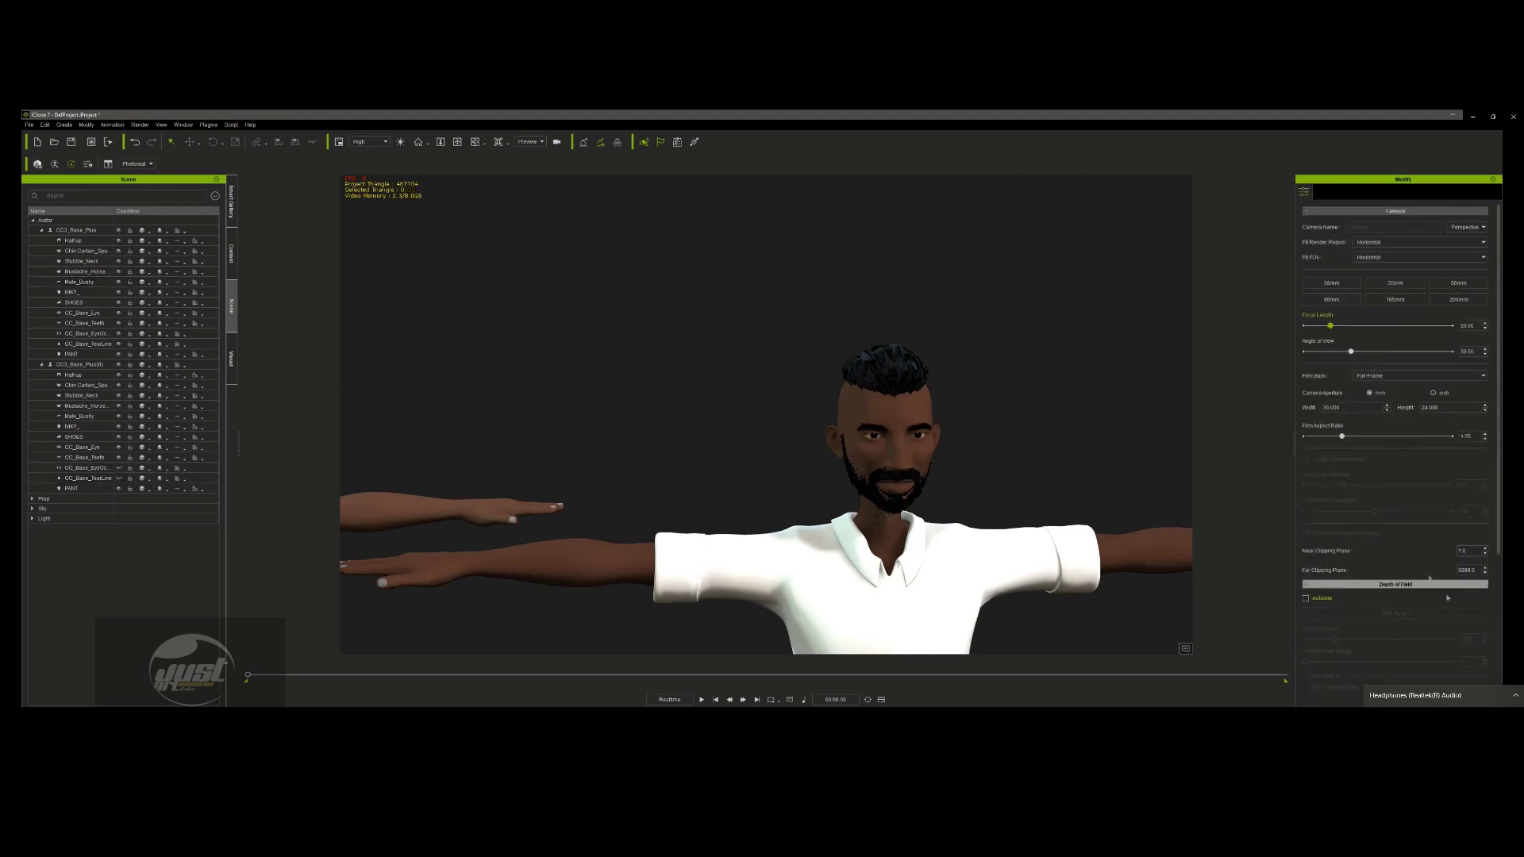
- Reselect the second avatar's eyebrows and set the opacity map strength of their first material to about 55
{"action": "left_click", "coordinate": [883, 435]}
{"action": "scroll", "coordinate": [953, 440], "scroll_direction": "down", "scroll_amount": 5}
{"action": "left_click", "coordinate": [1337, 192]}
{"action": "left_click", "coordinate": [1371, 254]}
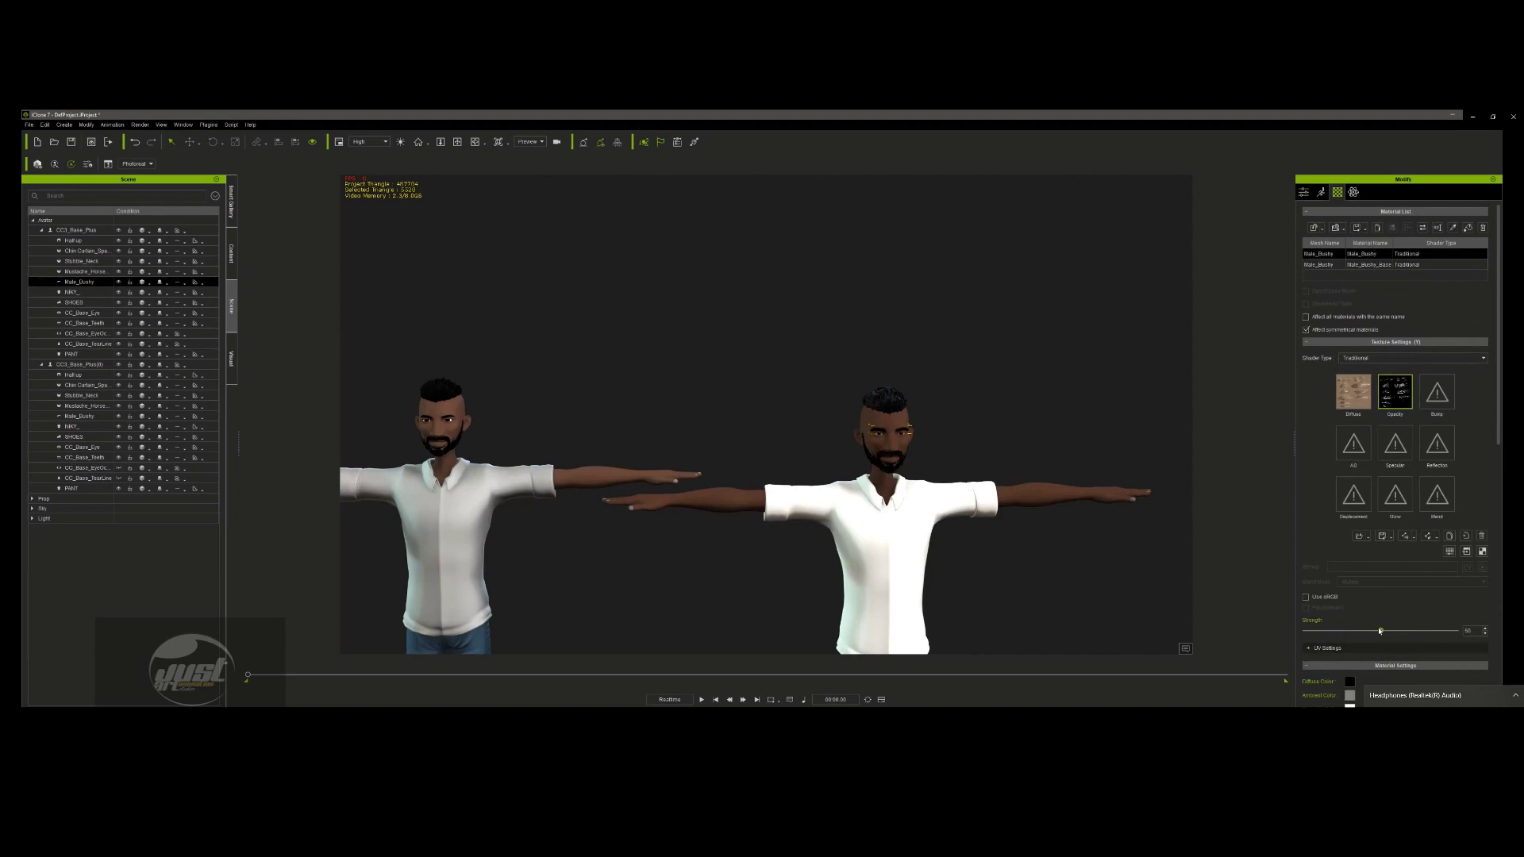
{"action": "key", "text": "z"}
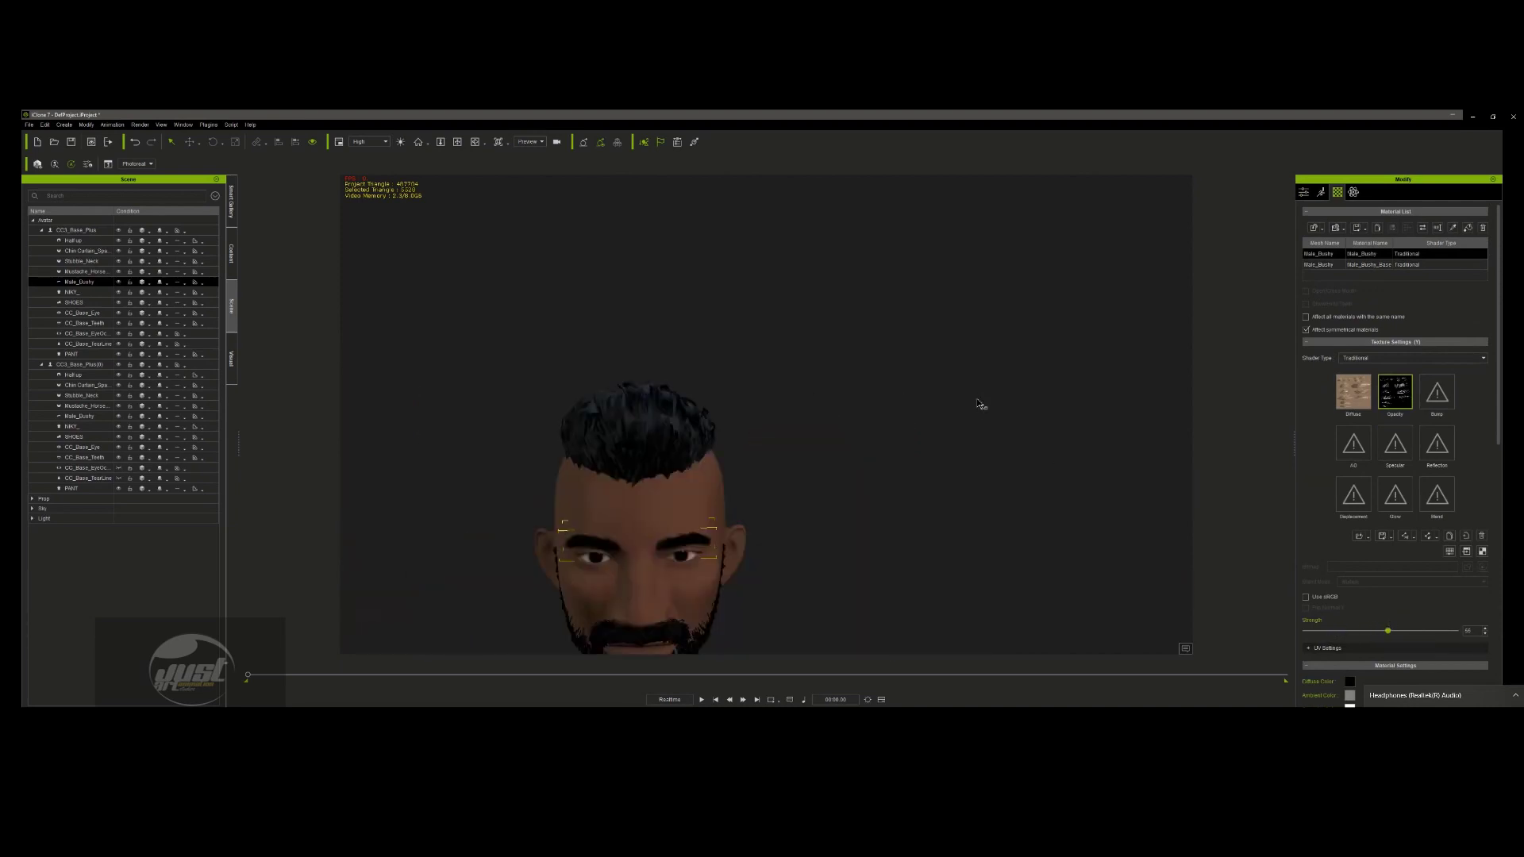
{"action": "scroll", "coordinate": [790, 487], "scroll_direction": "down", "scroll_amount": 3}
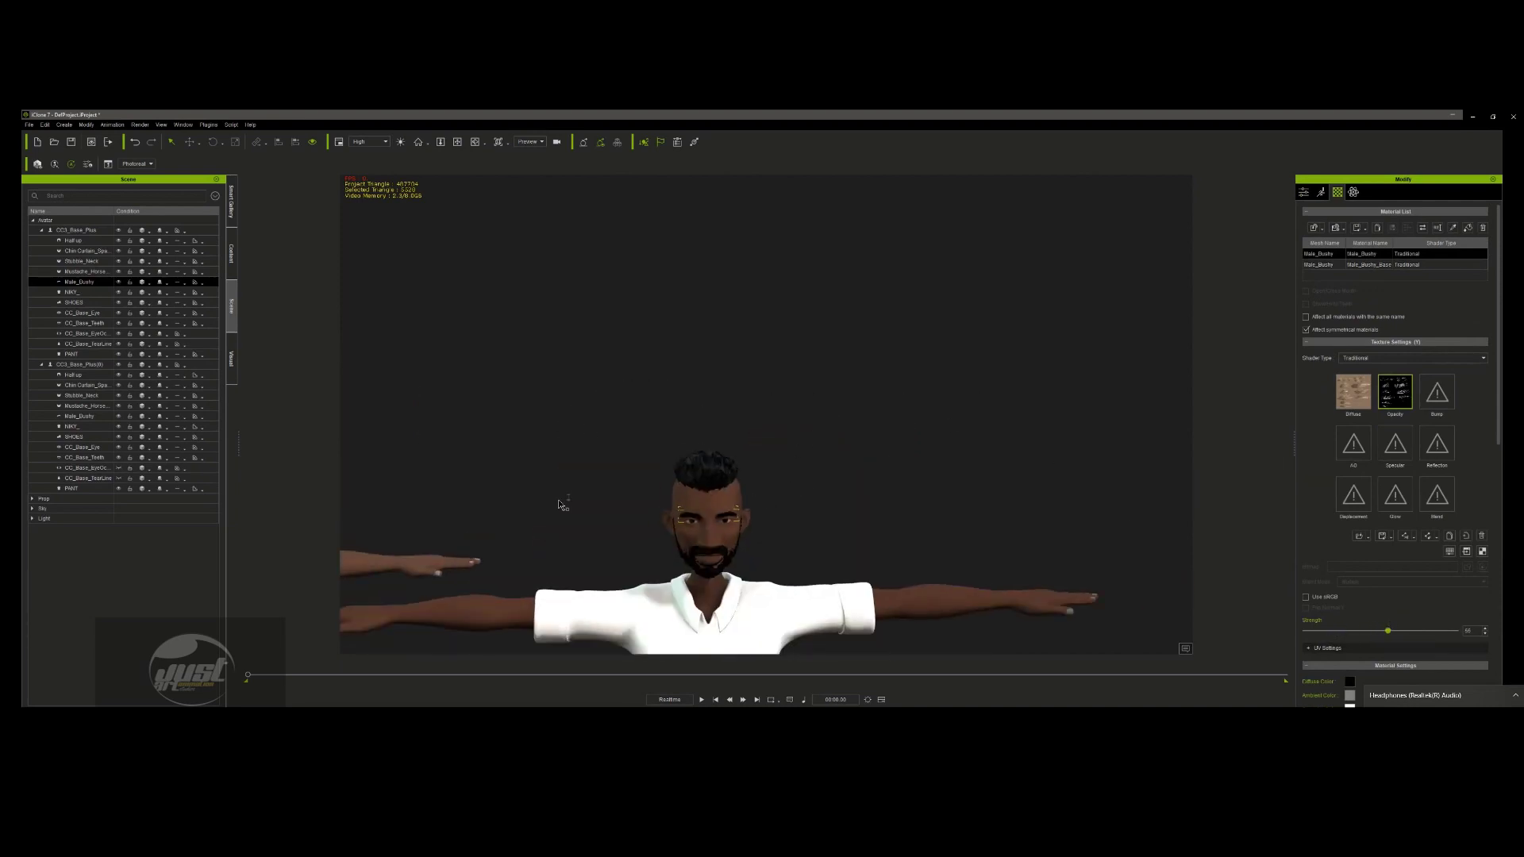
{"action": "scroll", "coordinate": [787, 235], "scroll_direction": "down", "scroll_amount": 2}
- Select the second avatar's neck stubble and lower its opacity map strength to 0
{"action": "left_click", "coordinate": [457, 142]}
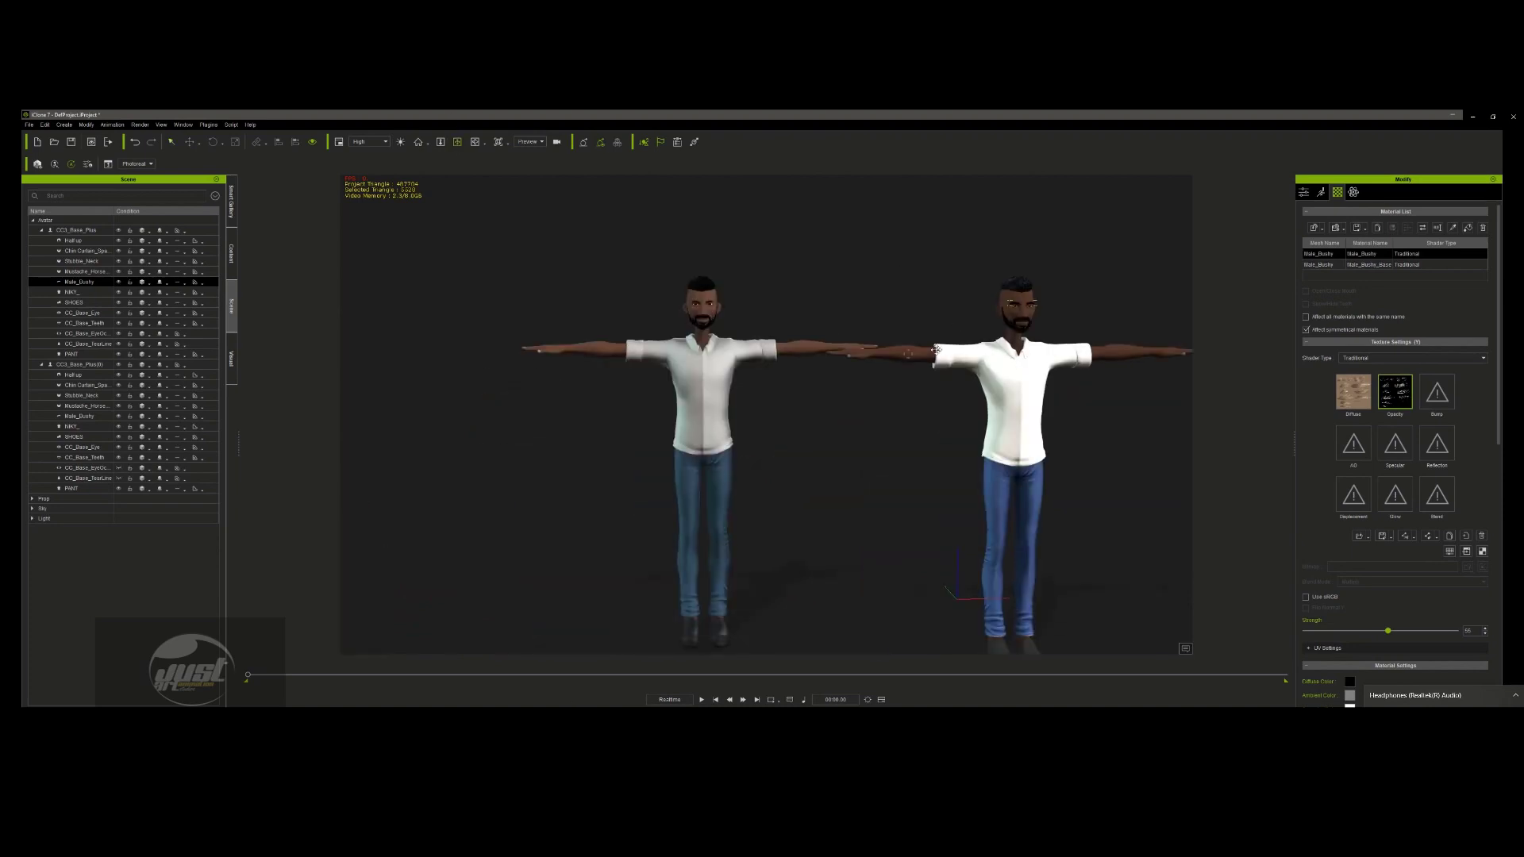
{"action": "left_click_drag", "start_coordinate": [937, 350], "coordinate": [873, 354]}
{"action": "right_click_drag", "start_coordinate": [984, 320], "coordinate": [920, 324]}
{"action": "scroll", "coordinate": [939, 338], "scroll_direction": "up", "scroll_amount": 8}
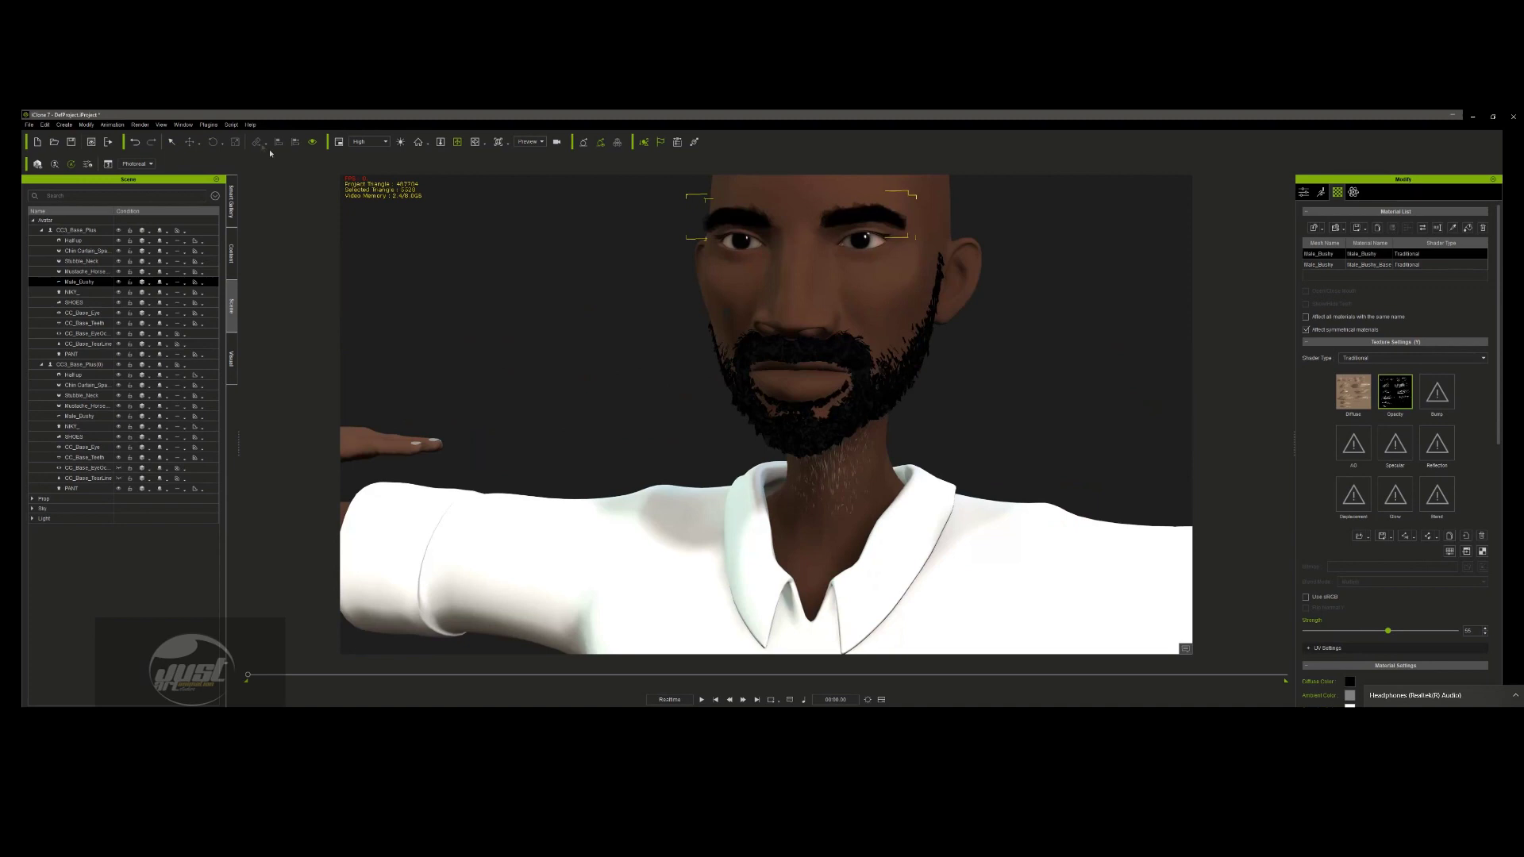
{"action": "left_click", "coordinate": [172, 142]}
{"action": "left_click", "coordinate": [829, 476]}
{"action": "left_click", "coordinate": [830, 474]}
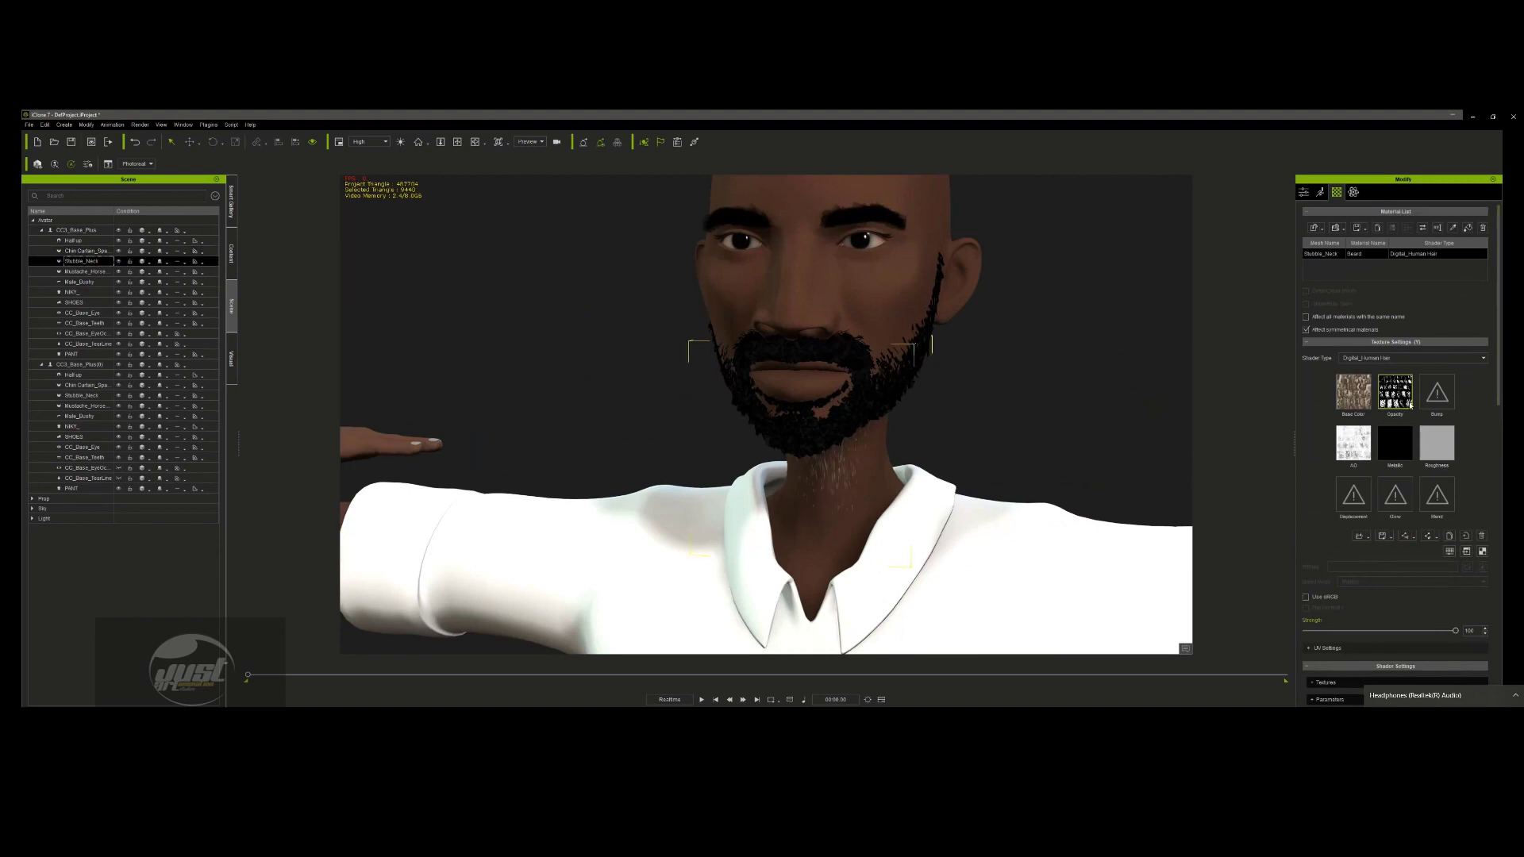
{"action": "scroll", "coordinate": [1427, 477], "scroll_direction": "down", "scroll_amount": 1}
{"action": "left_click_drag", "start_coordinate": [1456, 553], "coordinate": [1044, 552]}
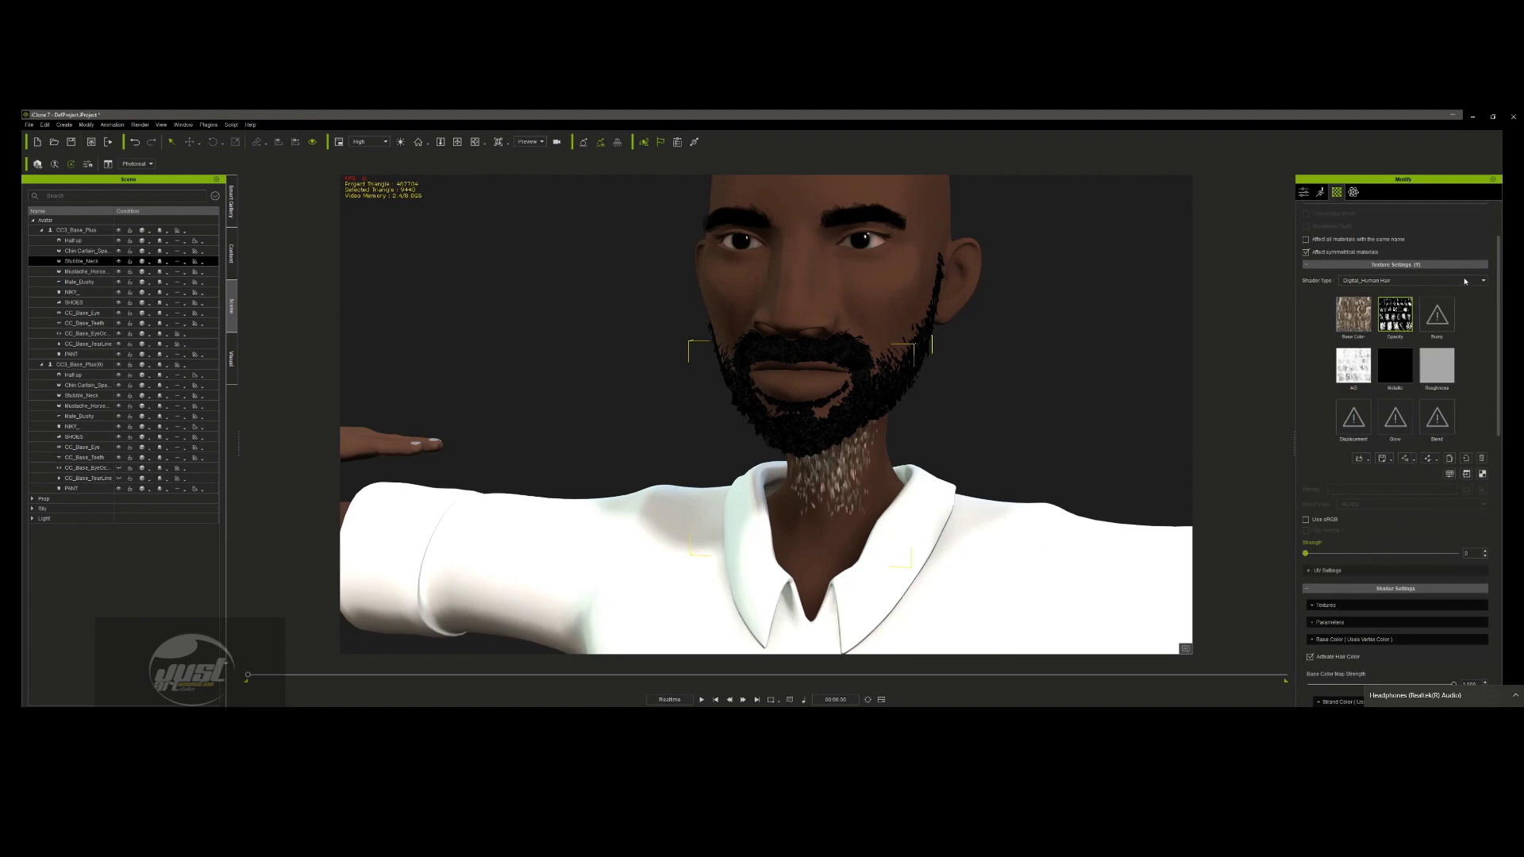
- Set the diffuse color of the second avatar's neck stubble to black
{"action": "scroll", "coordinate": [1456, 302], "scroll_direction": "down", "scroll_amount": 3}
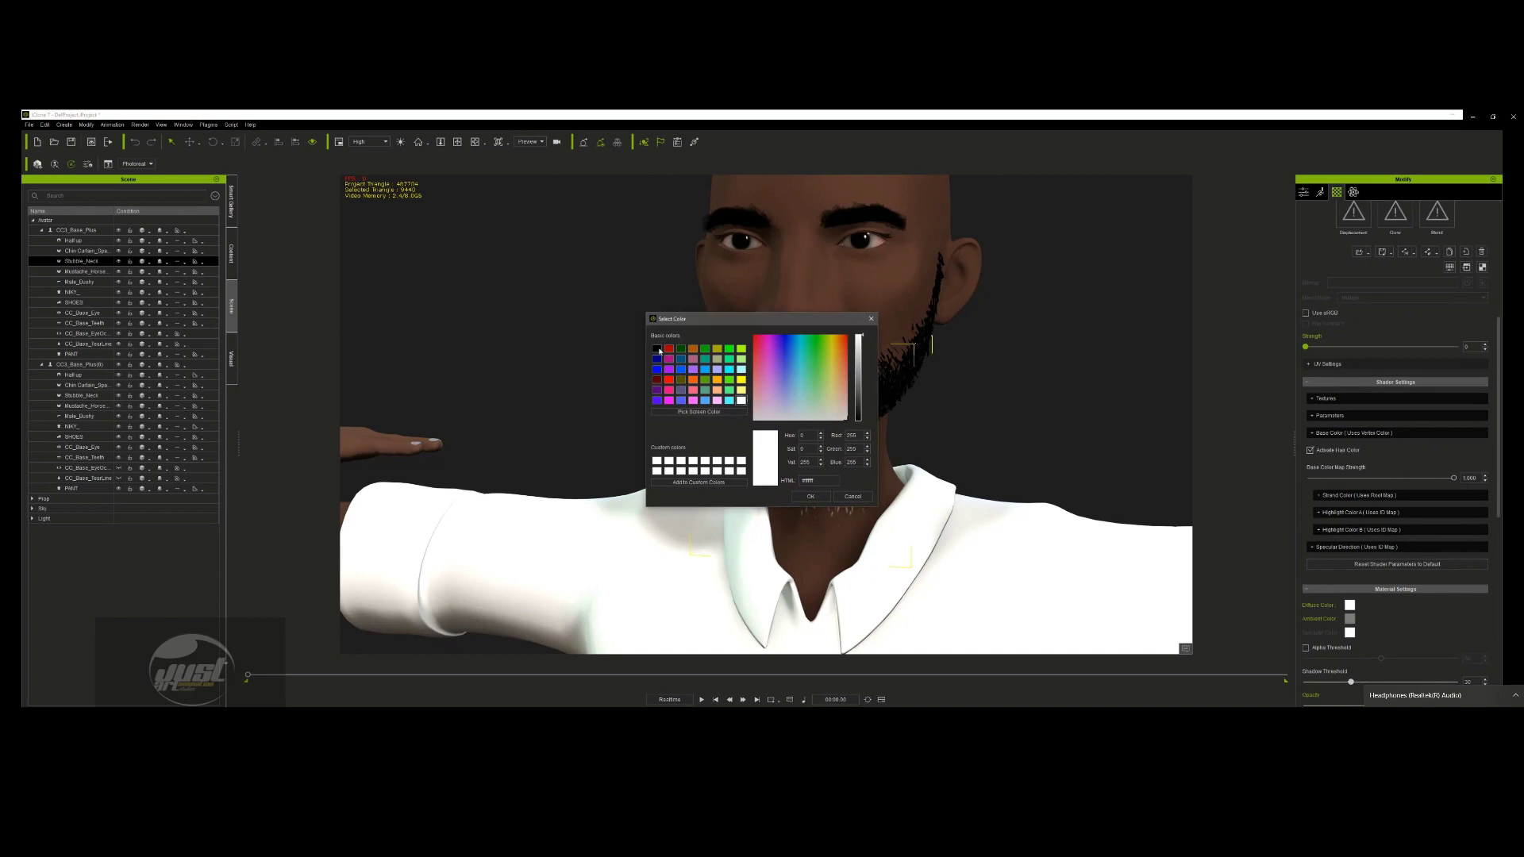
{"action": "left_click", "coordinate": [657, 348]}
{"action": "left_click", "coordinate": [810, 496]}
- Compare the two avatars at full length and close up, examining the beard, neck stubble, eyebrows and eyes
{"action": "scroll", "coordinate": [749, 281], "scroll_direction": "down", "scroll_amount": 5}
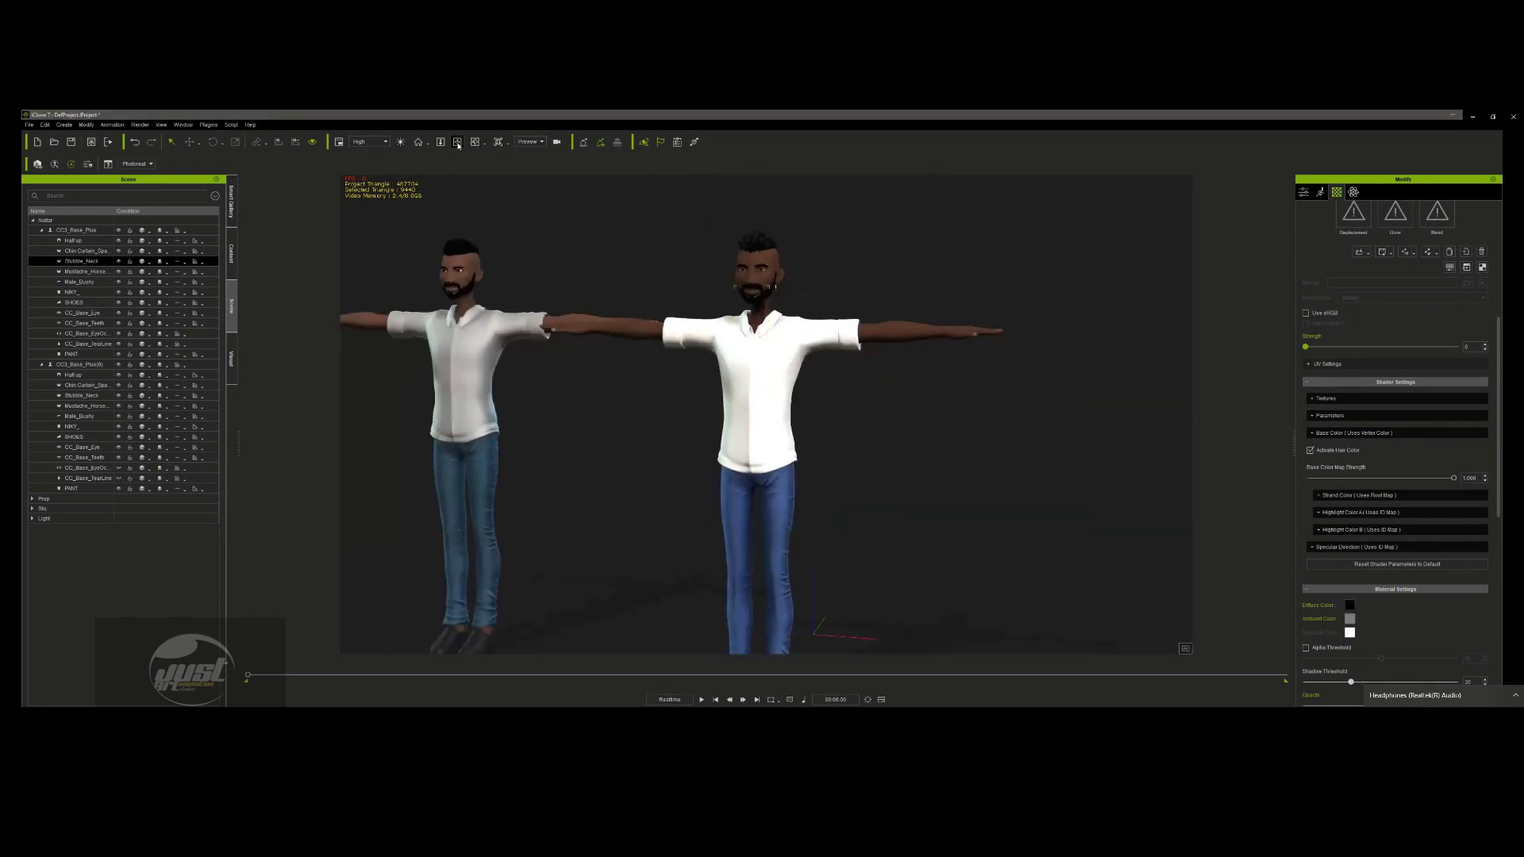
{"action": "right_click_drag", "start_coordinate": [797, 273], "coordinate": [821, 252]}
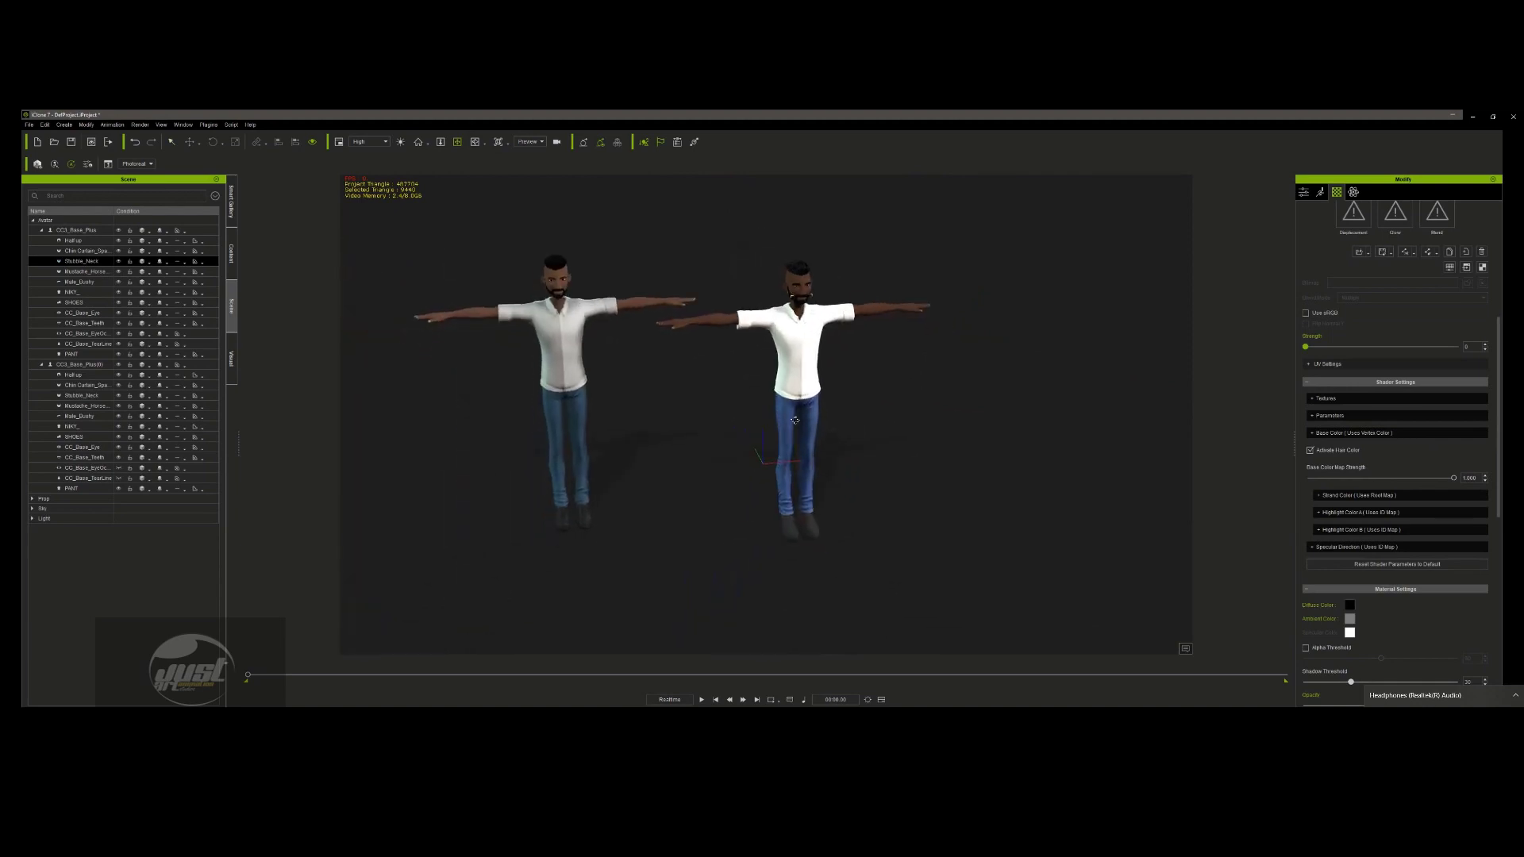
{"action": "scroll", "coordinate": [817, 325], "scroll_direction": "up", "scroll_amount": 8}
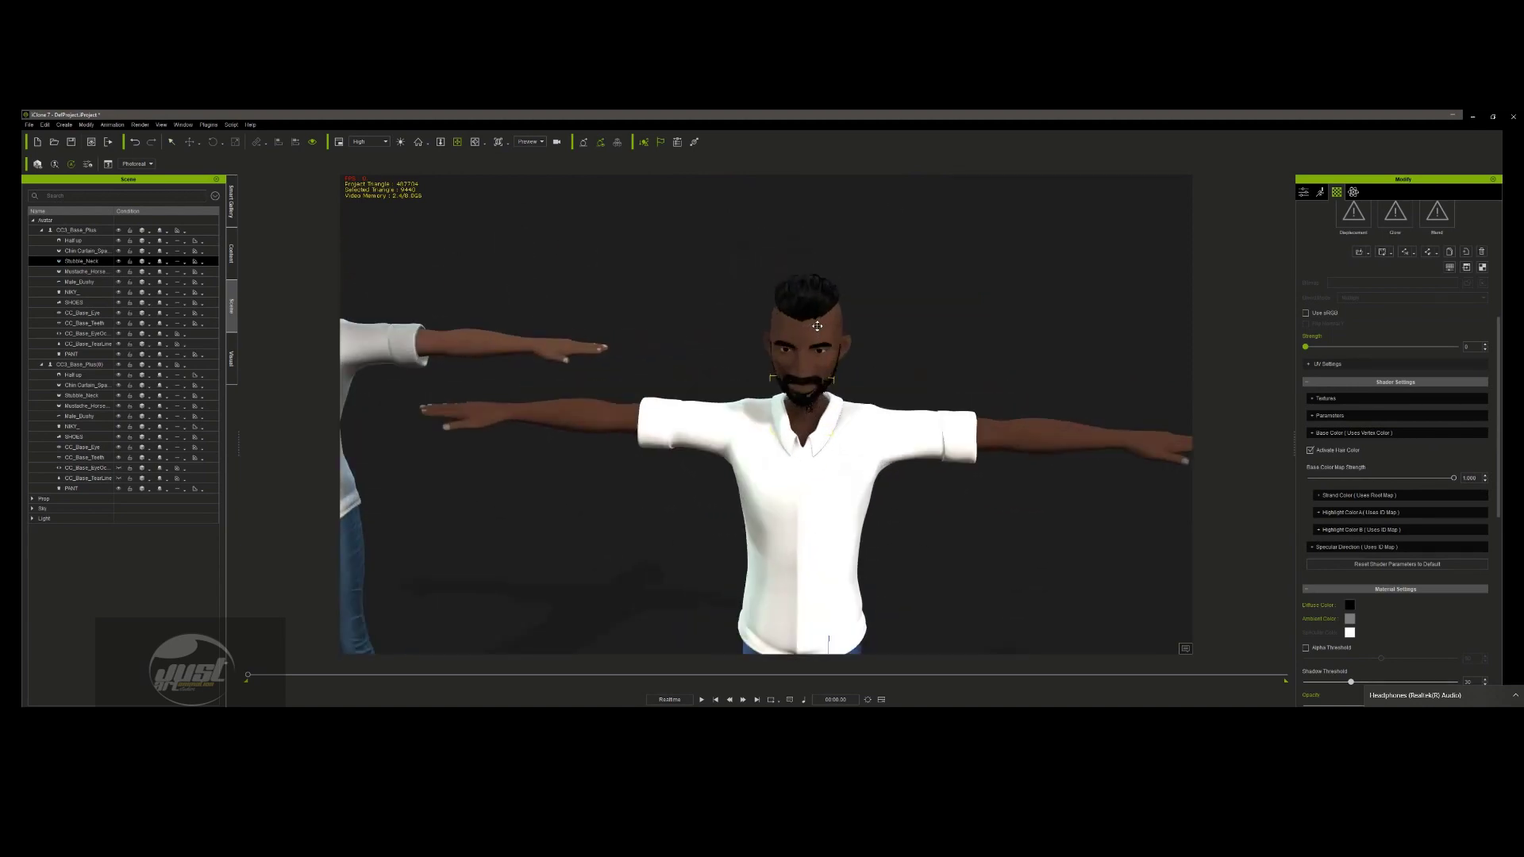
{"action": "middle_click_drag", "start_coordinate": [817, 325], "coordinate": [843, 370]}
{"action": "right_click_drag", "start_coordinate": [844, 370], "coordinate": [903, 433]}
{"action": "middle_click_drag", "start_coordinate": [903, 433], "coordinate": [846, 367]}
{"action": "right_click_drag", "start_coordinate": [846, 420], "coordinate": [976, 211]}
{"action": "scroll", "coordinate": [934, 327], "scroll_direction": "up", "scroll_amount": 10}
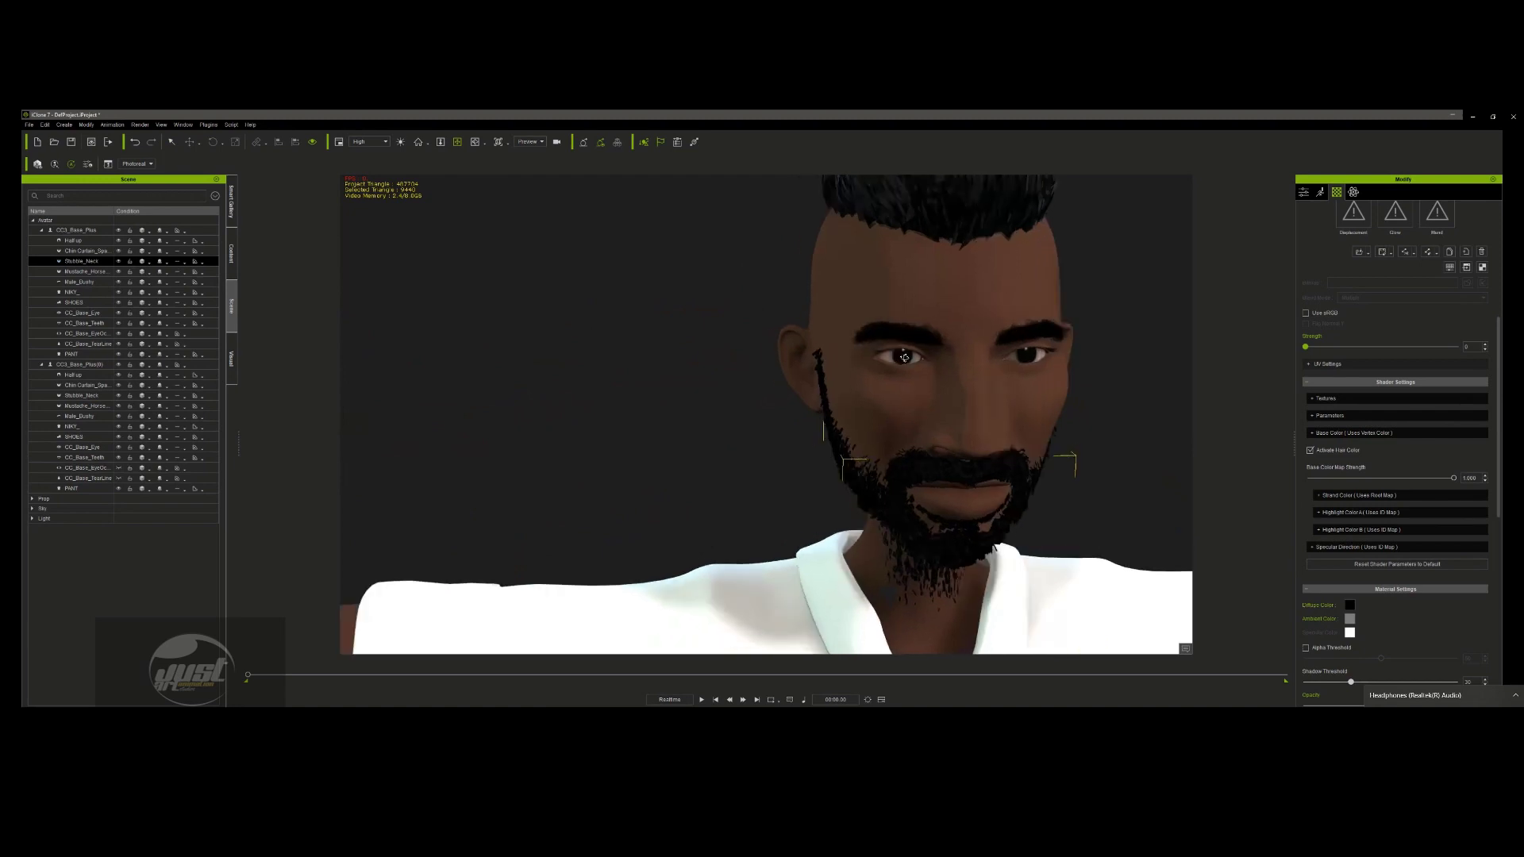
{"action": "middle_click_drag", "start_coordinate": [555, 379], "coordinate": [788, 350]}
{"action": "scroll", "coordinate": [665, 339], "scroll_direction": "up", "scroll_amount": 5}
{"action": "middle_click_drag", "start_coordinate": [665, 339], "coordinate": [899, 384]}
{"action": "scroll", "coordinate": [694, 382], "scroll_direction": "down", "scroll_amount": 5}
{"action": "middle_click_drag", "start_coordinate": [793, 394], "coordinate": [762, 392]}
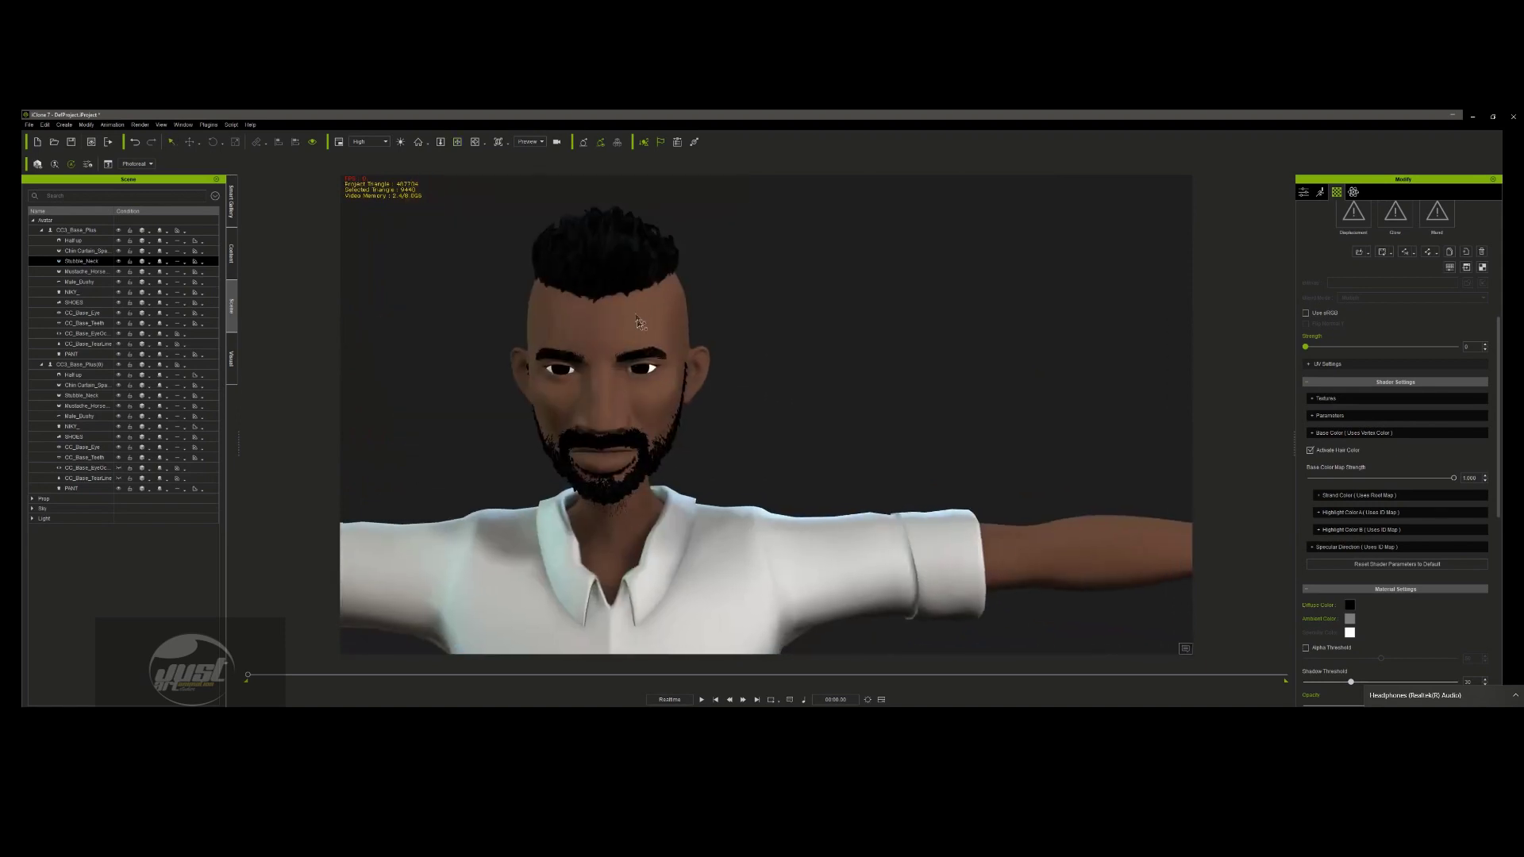
- Select the first avatar's eyes and inspect the textures and shader type of their eye and cornea materials
{"action": "left_click", "coordinate": [649, 375]}
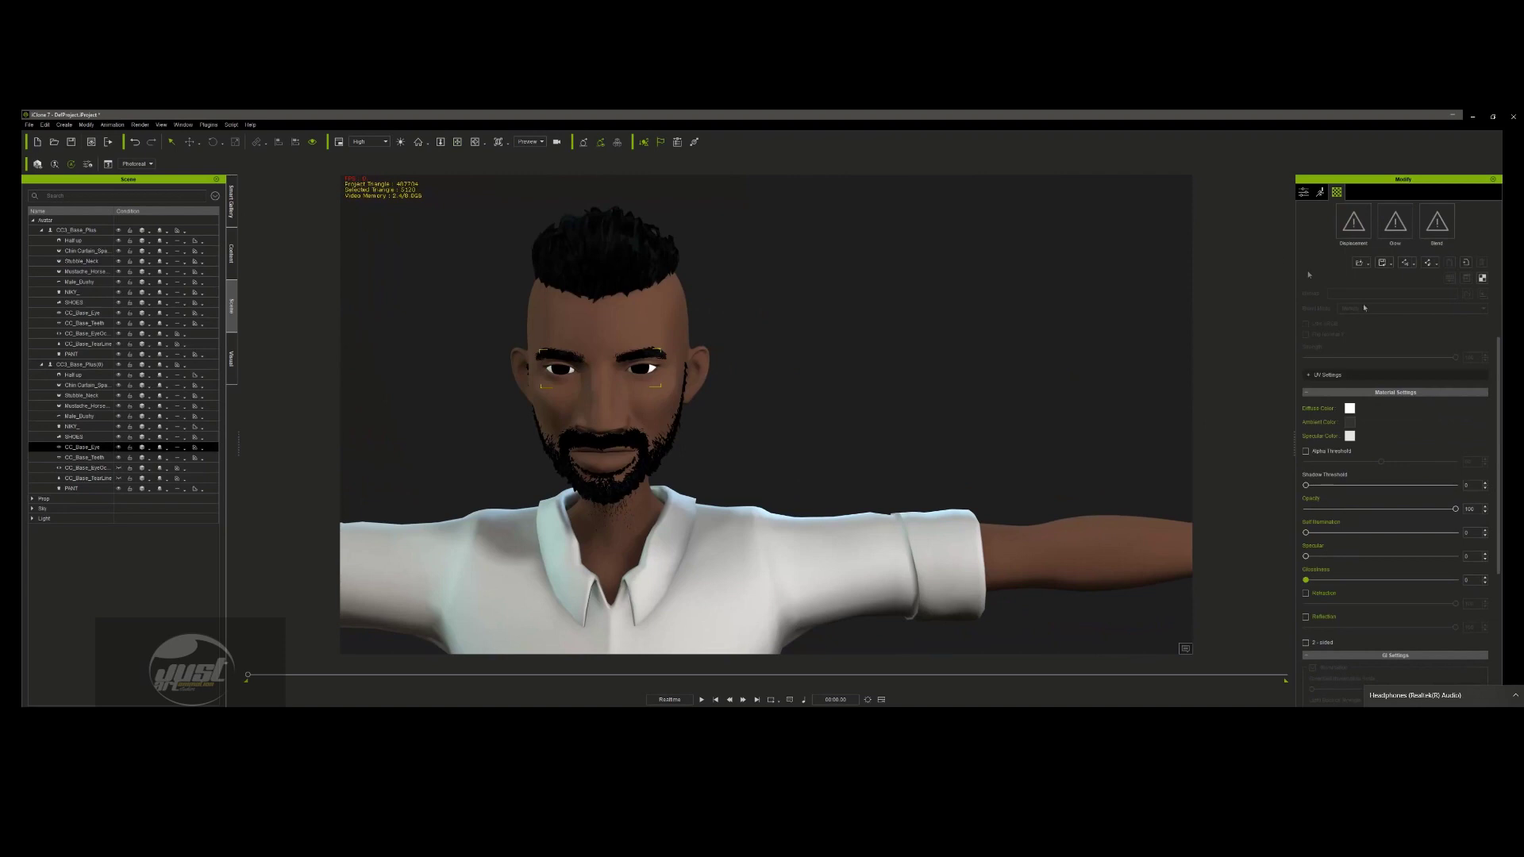
{"action": "scroll", "coordinate": [1361, 243], "scroll_direction": "up", "scroll_amount": 4}
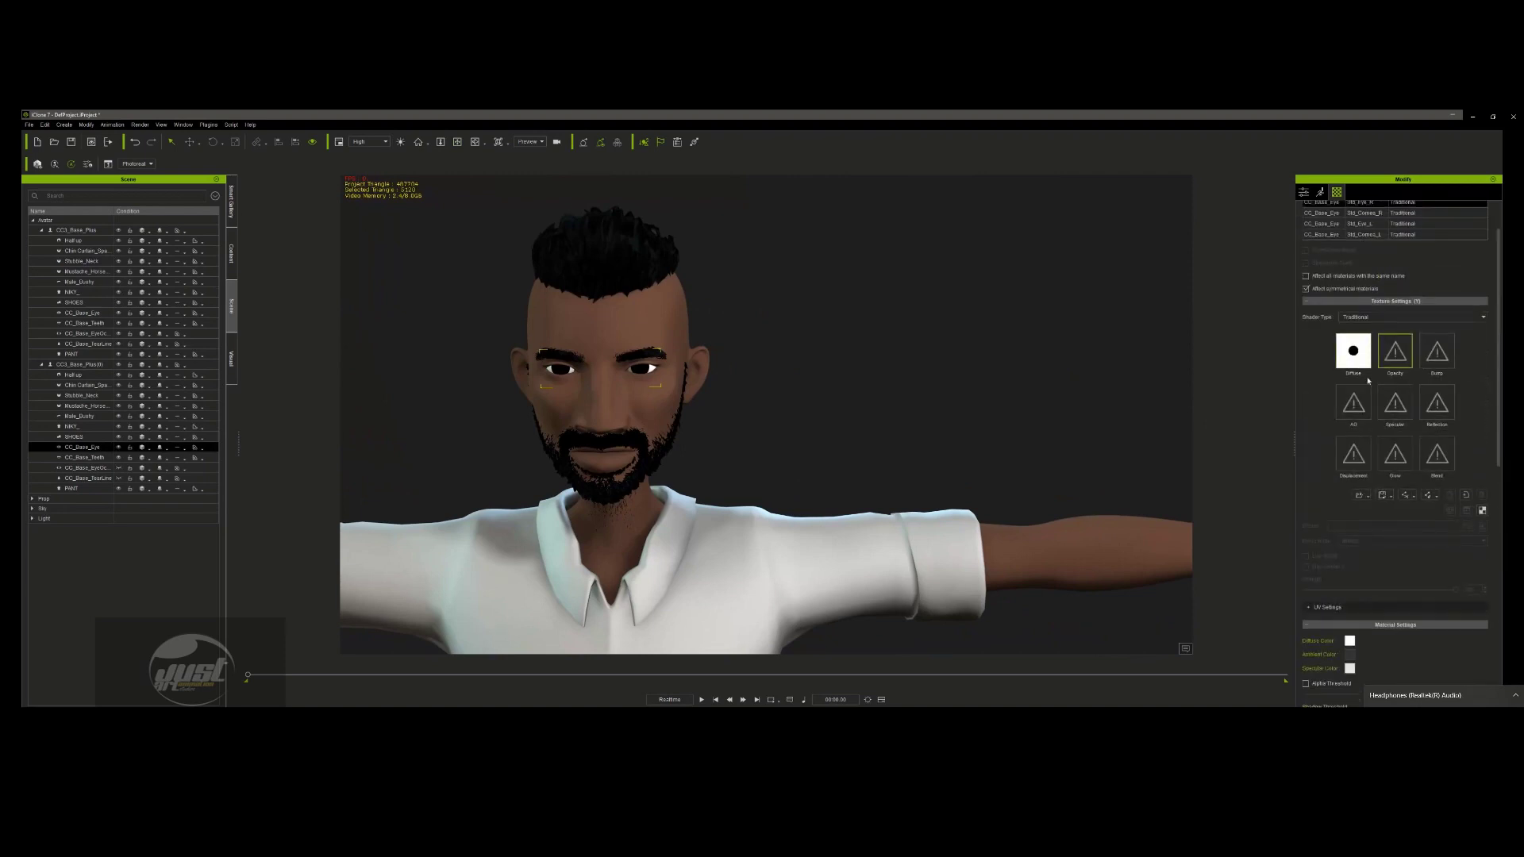
{"action": "scroll", "coordinate": [1354, 381], "scroll_direction": "up", "scroll_amount": 2}
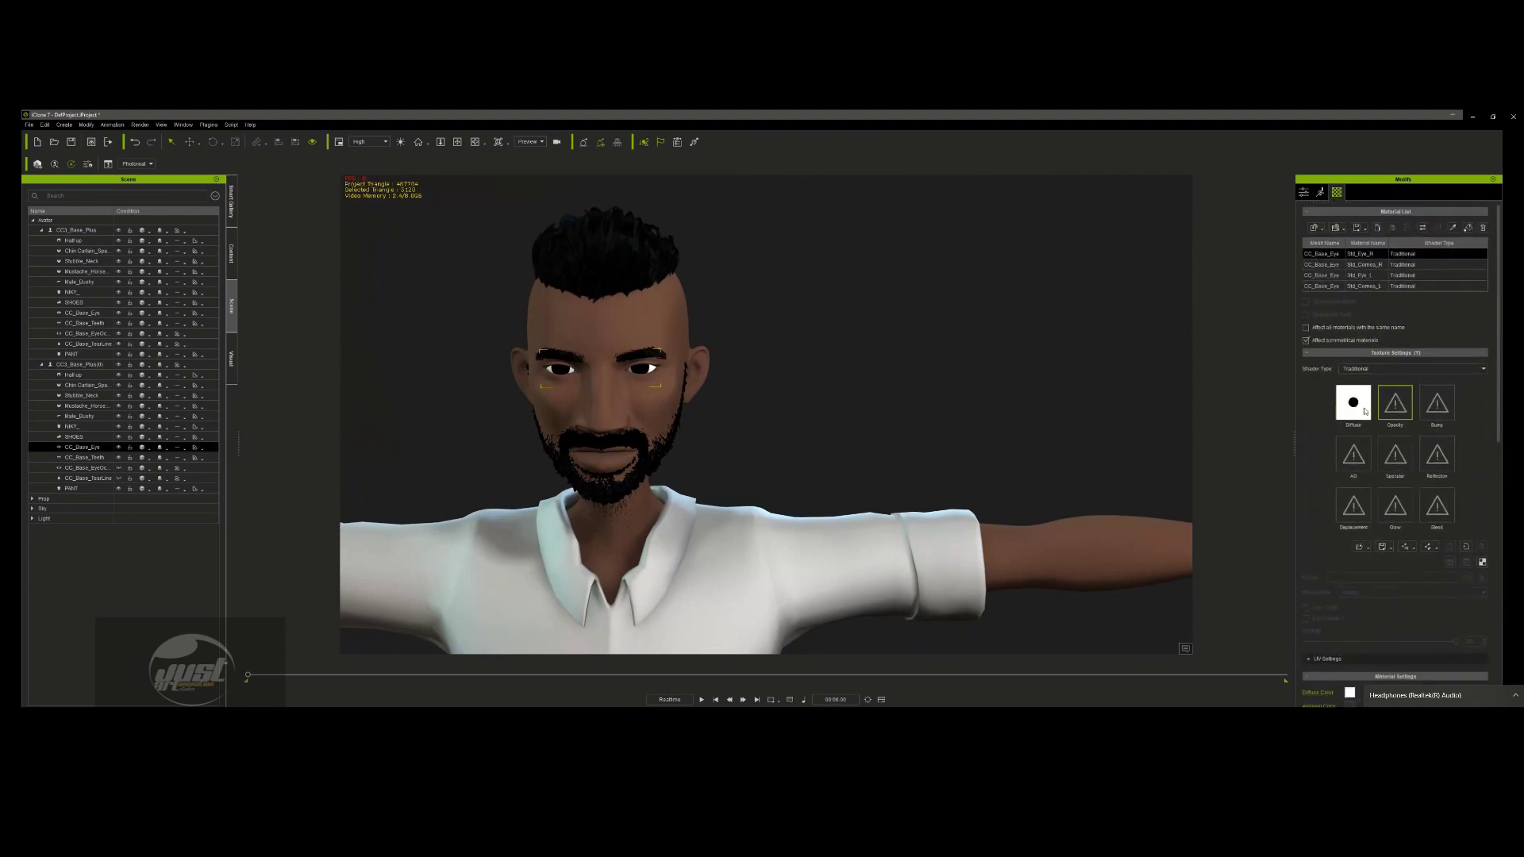
{"action": "left_click", "coordinate": [1360, 264]}
{"action": "left_click", "coordinate": [1362, 275]}
{"action": "left_click", "coordinate": [1362, 285]}
- Bring the second avatar's upper body into view and select its eye mesh, CC_Base_Eye
{"action": "left_click", "coordinate": [456, 141]}
{"action": "left_click_drag", "start_coordinate": [946, 361], "coordinate": [840, 349]}
{"action": "left_click", "coordinate": [831, 331]}
{"action": "scroll", "coordinate": [837, 334], "scroll_direction": "down", "scroll_amount": 4}
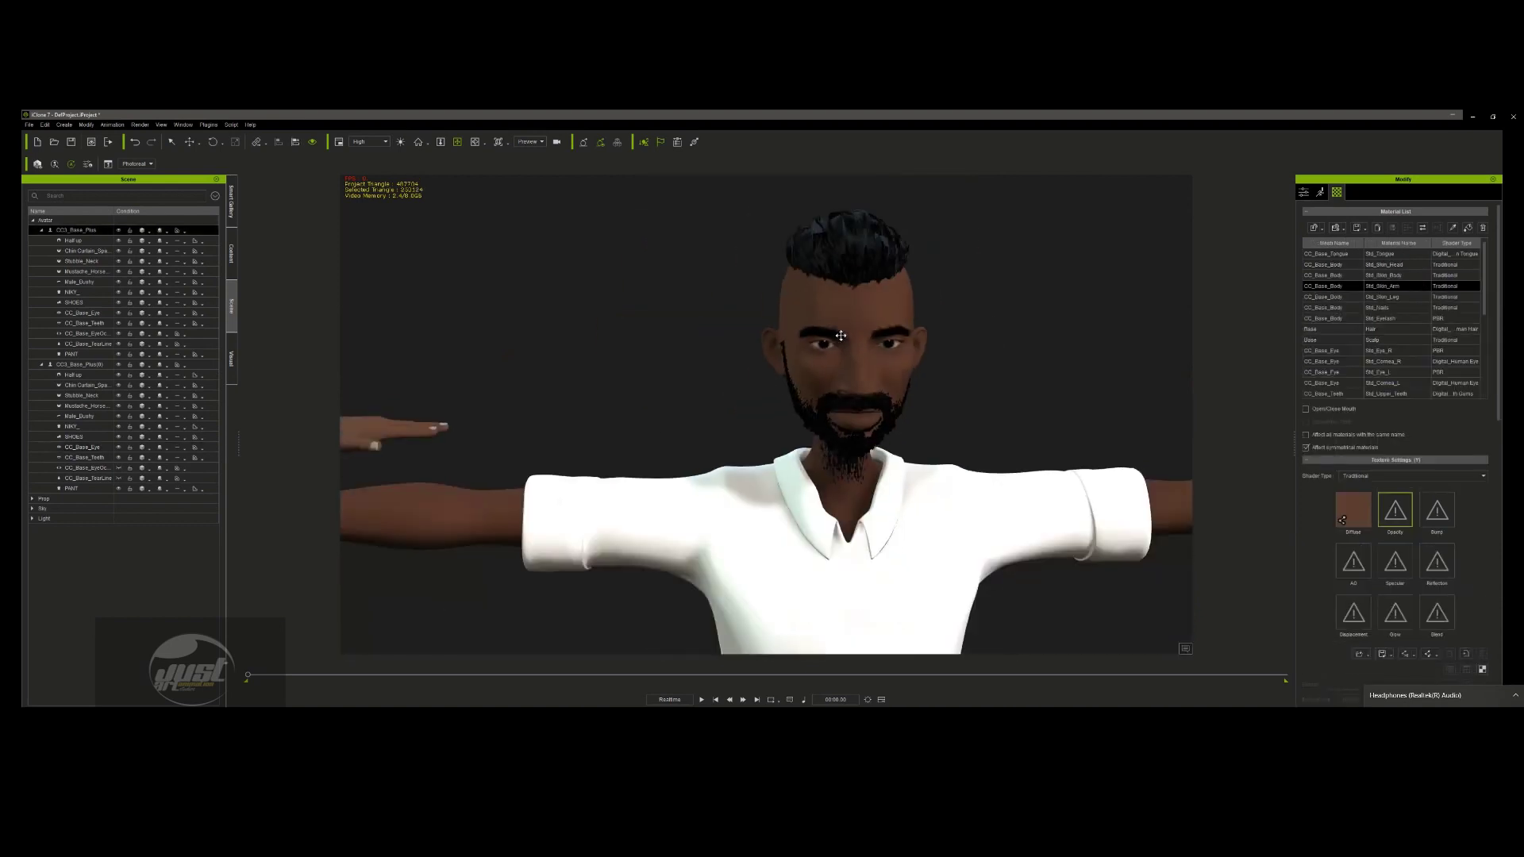
{"action": "left_click", "coordinate": [171, 143]}
{"action": "left_click", "coordinate": [825, 347]}
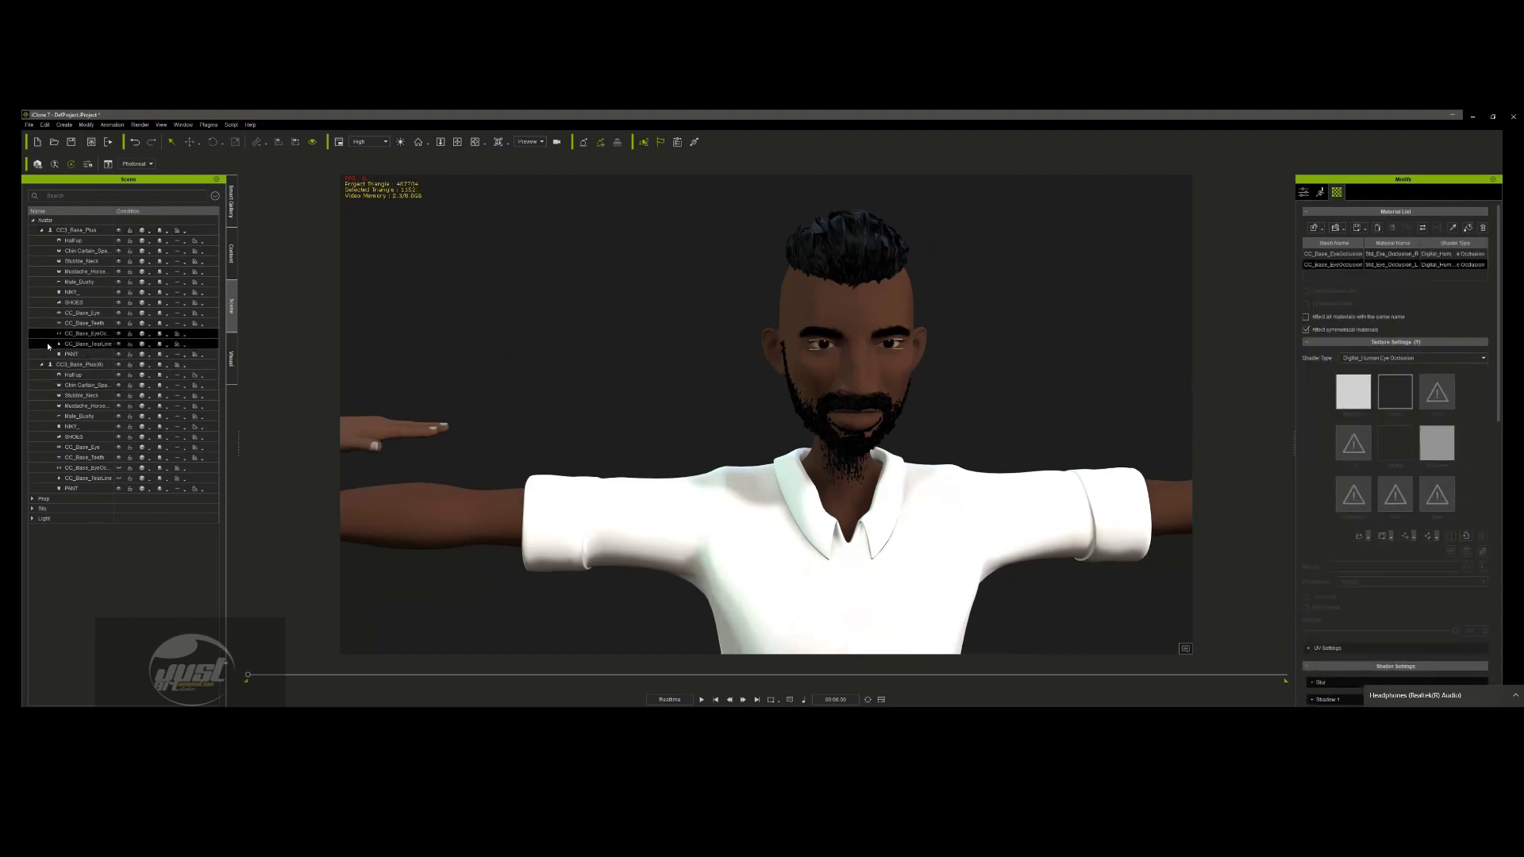
{"action": "left_click", "coordinate": [33, 314]}
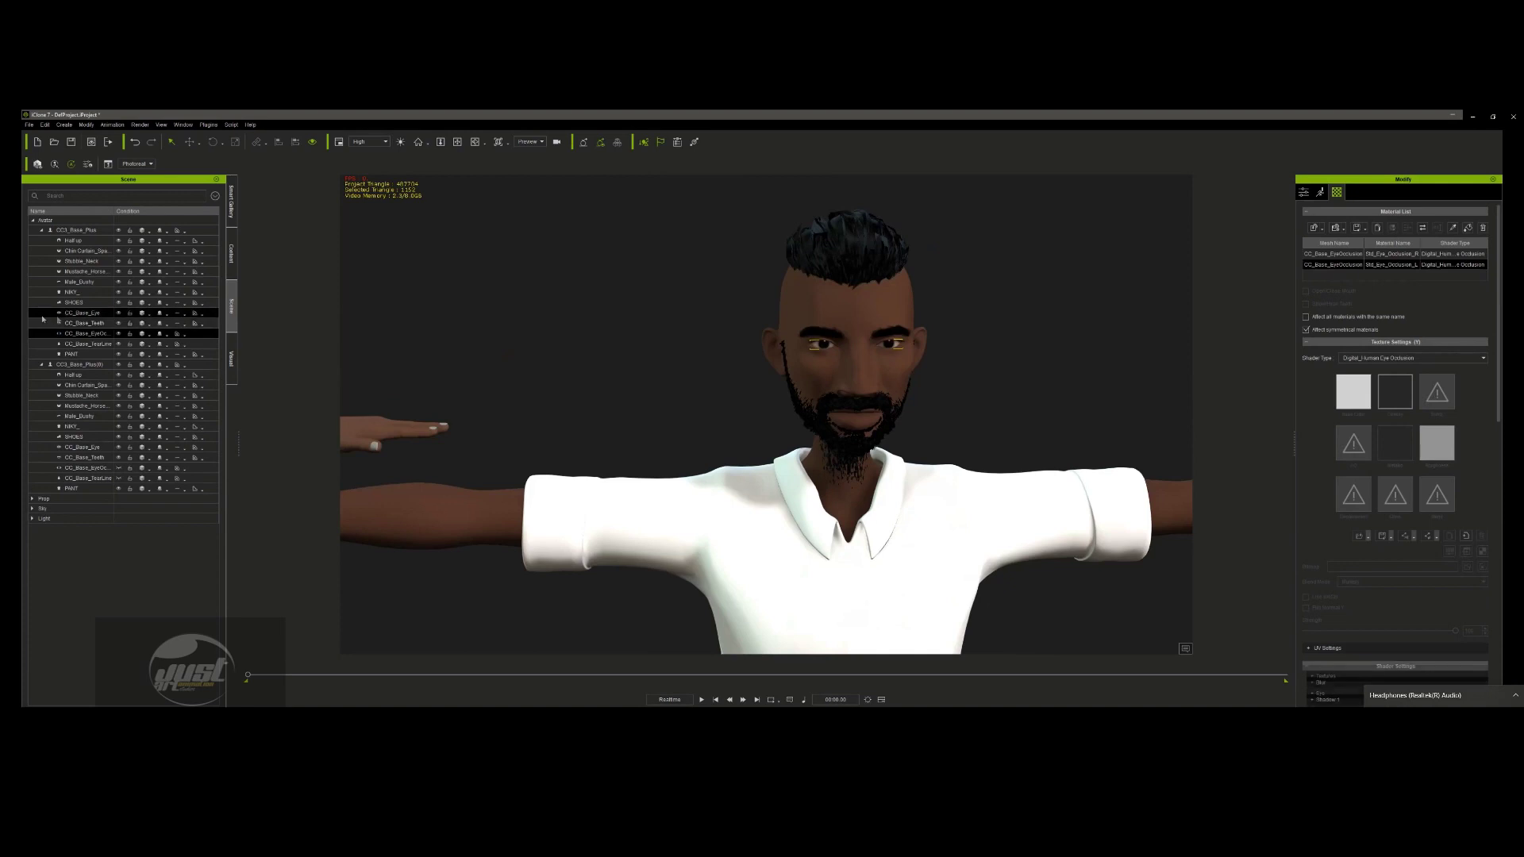
- Open the base color texture of the second avatar's Std_Cornea_R material in Photoshop for editing
{"action": "left_click", "coordinate": [1361, 404]}
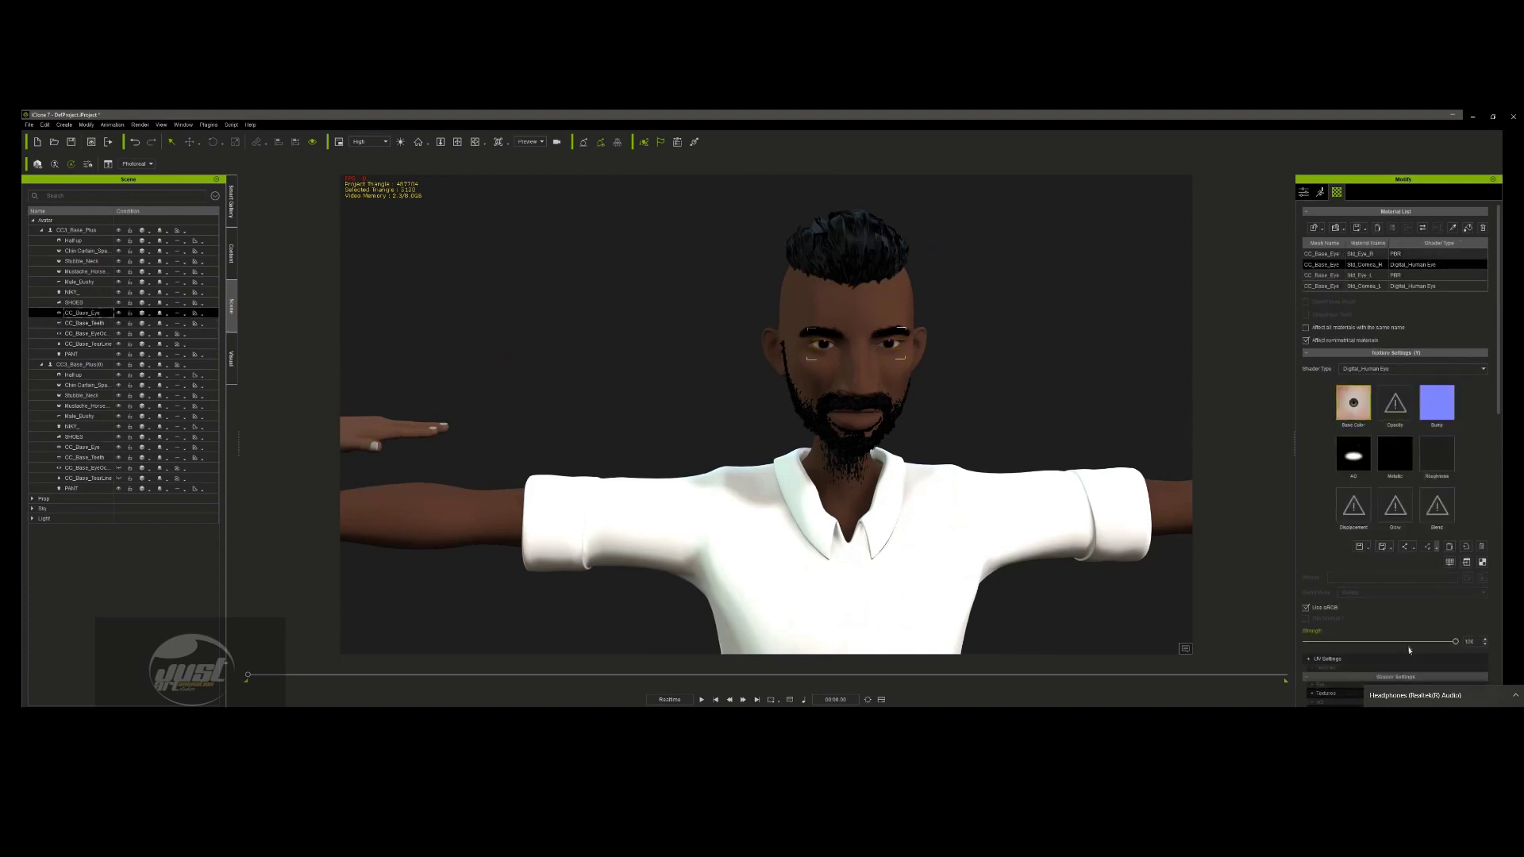
{"action": "scroll", "coordinate": [1409, 650], "scroll_direction": "down", "scroll_amount": 8}
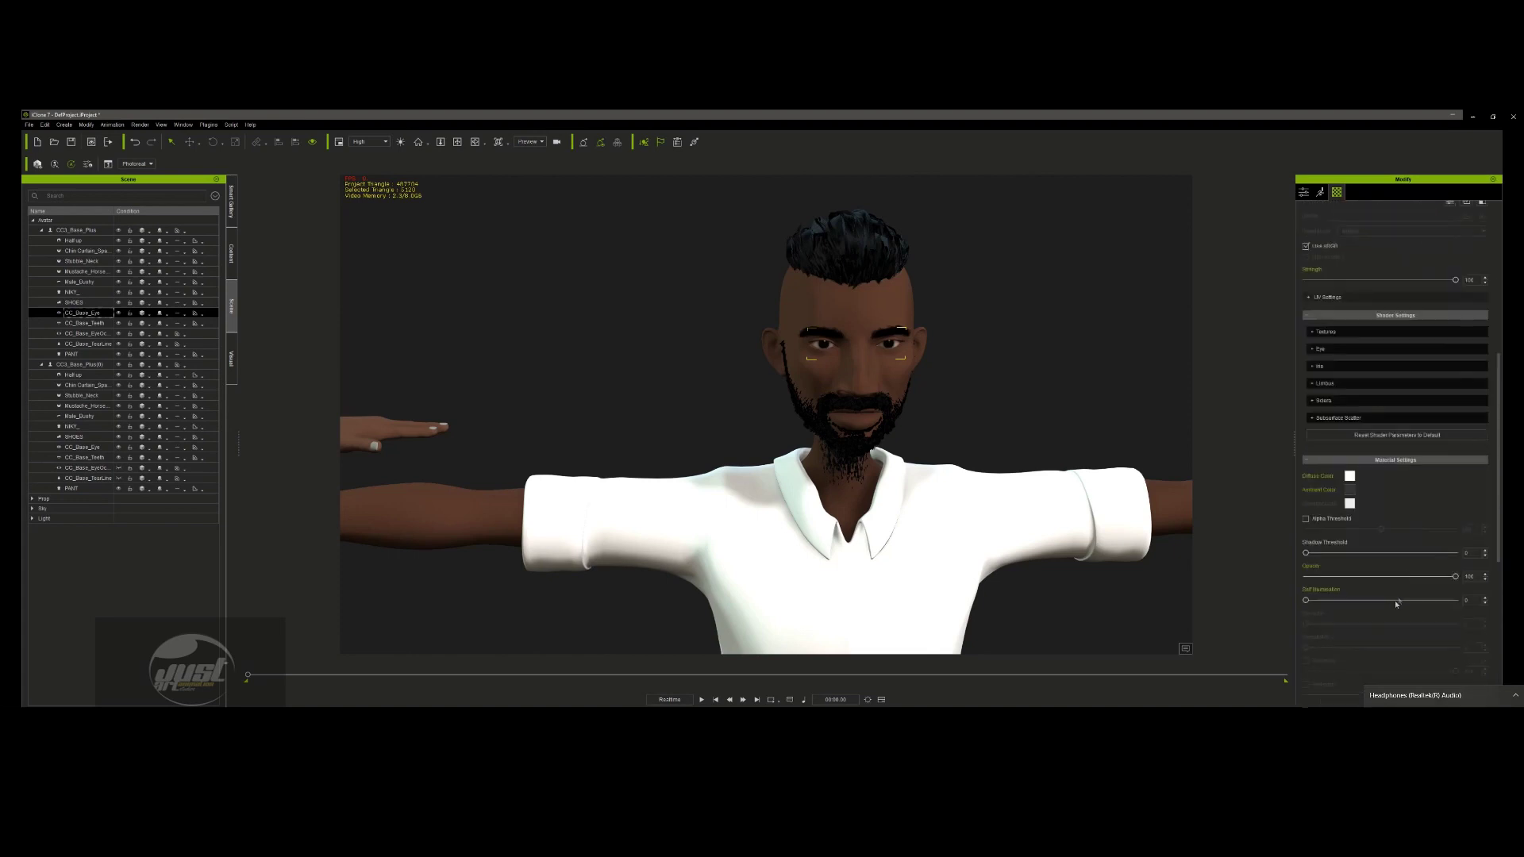
{"action": "scroll", "coordinate": [1428, 381], "scroll_direction": "up", "scroll_amount": 2}
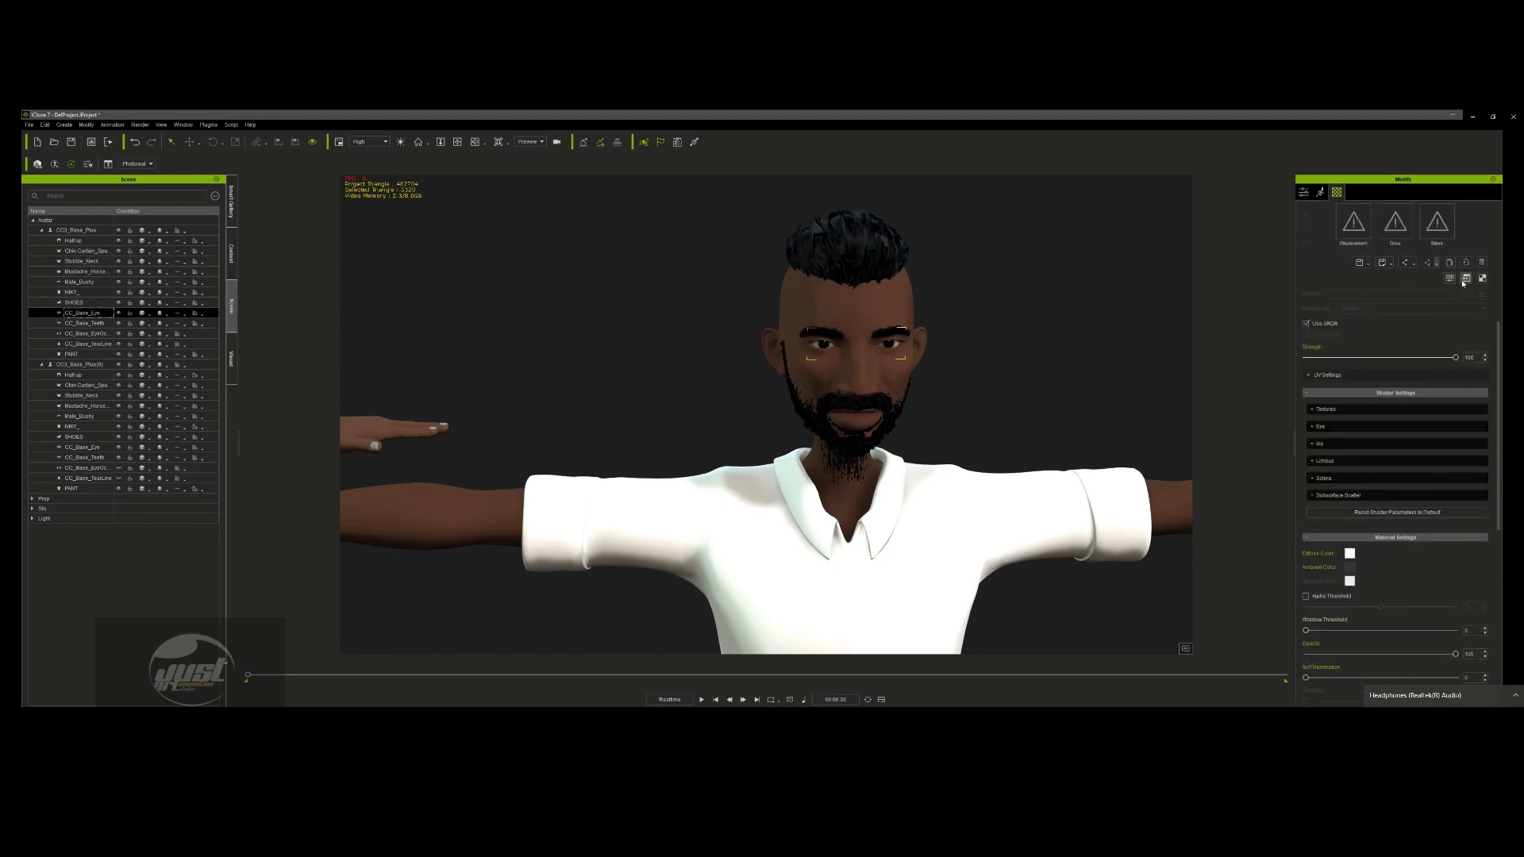
{"action": "left_click", "coordinate": [1465, 279]}
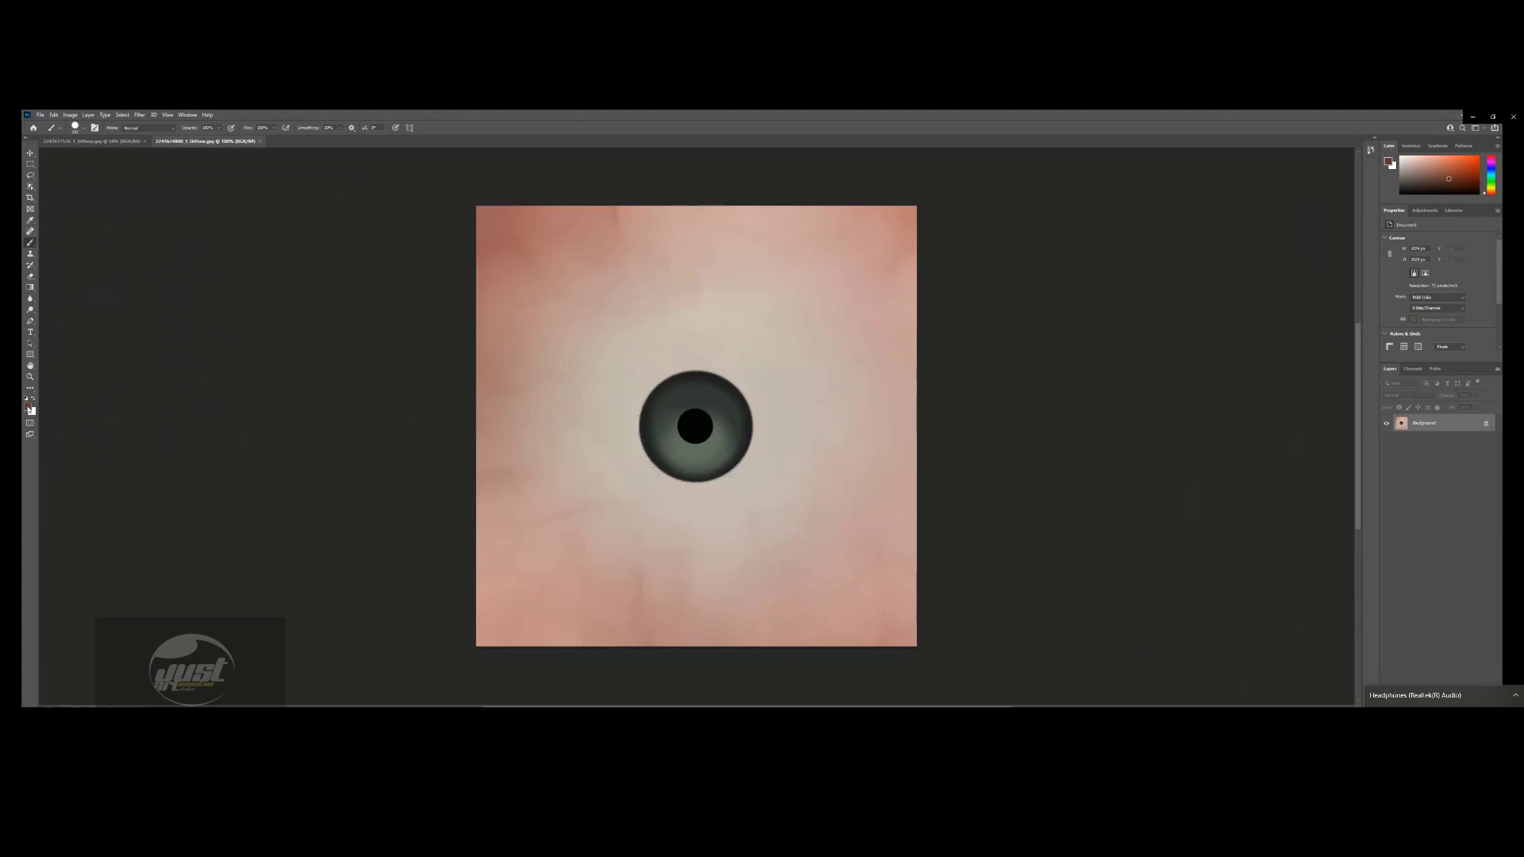
- Set the foreground color to white and brush over the sclera of the eye texture, leaving the area around the iris
{"action": "left_click", "coordinate": [29, 409]}
{"action": "left_click_drag", "start_coordinate": [293, 334], "coordinate": [121, 235]}
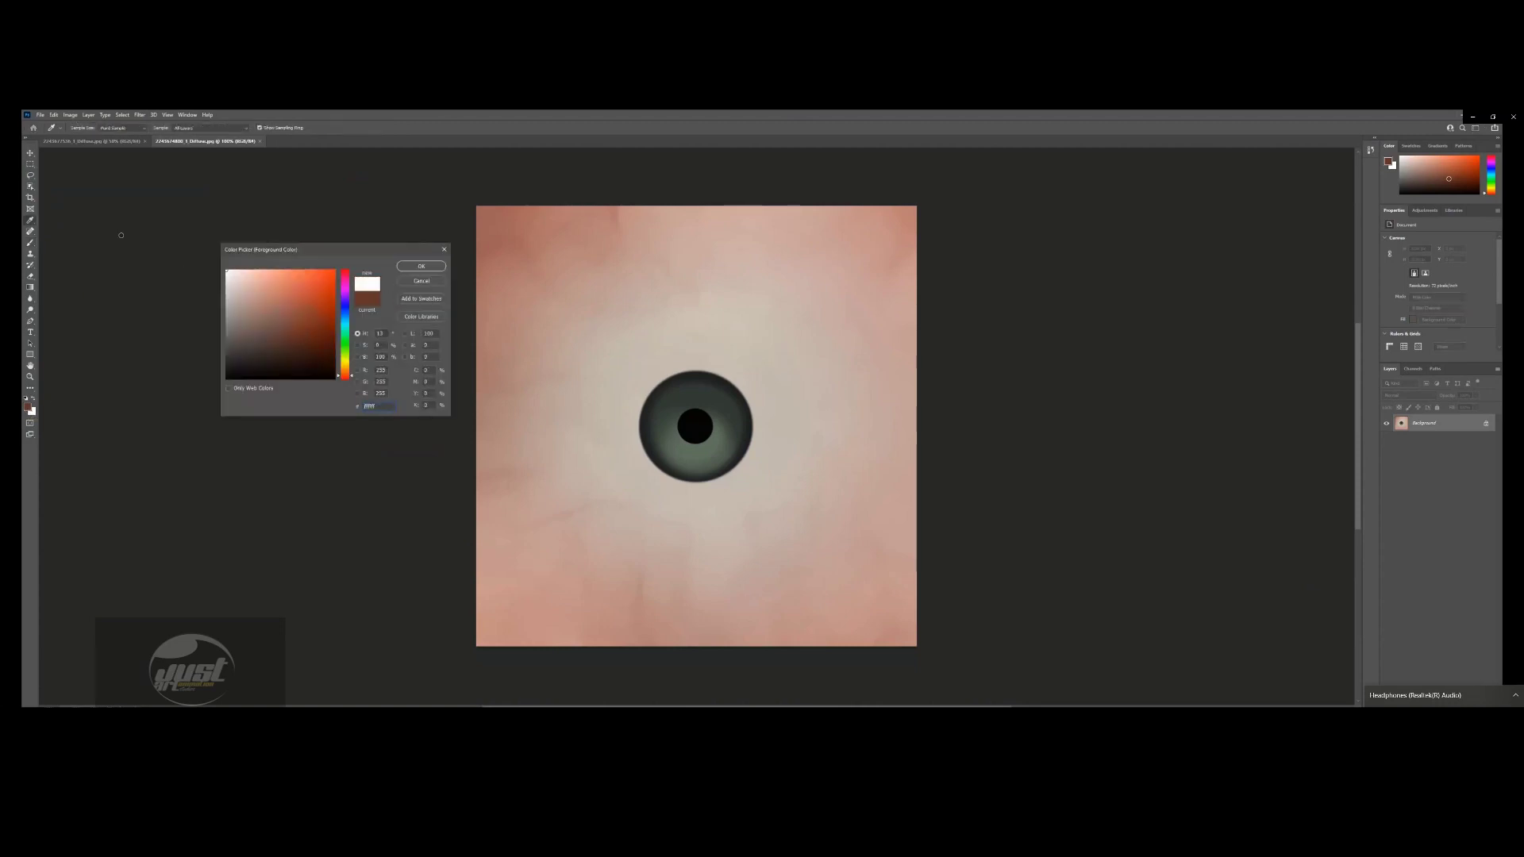
{"action": "left_click", "coordinate": [420, 266]}
{"action": "key", "text": "b"}
{"action": "mouse_move", "coordinate": [503, 225]}
{"action": "left_mouse_down"}
{"action": "mouse_move", "coordinate": [878, 194]}
{"action": "mouse_move", "coordinate": [698, 238]}
{"action": "mouse_move", "coordinate": [463, 397]}
{"action": "mouse_move", "coordinate": [527, 273]}
{"action": "mouse_move", "coordinate": [510, 358]}
{"action": "mouse_move", "coordinate": [848, 647]}
{"action": "mouse_move", "coordinate": [782, 646]}
{"action": "mouse_move", "coordinate": [965, 224]}
{"action": "mouse_move", "coordinate": [878, 527]}
{"action": "mouse_move", "coordinate": [879, 290]}
{"action": "mouse_move", "coordinate": [861, 500]}
{"action": "mouse_move", "coordinate": [612, 572]}
{"action": "mouse_move", "coordinate": [698, 578]}
{"action": "mouse_move", "coordinate": [870, 430]}
{"action": "mouse_move", "coordinate": [758, 259]}
{"action": "mouse_move", "coordinate": [640, 272]}
{"action": "mouse_move", "coordinate": [568, 347]}
{"action": "mouse_move", "coordinate": [568, 469]}
{"action": "mouse_move", "coordinate": [616, 544]}
{"action": "mouse_move", "coordinate": [755, 564]}
{"action": "mouse_move", "coordinate": [863, 428]}
{"action": "mouse_move", "coordinate": [802, 326]}
{"action": "mouse_move", "coordinate": [694, 272]}
{"action": "mouse_move", "coordinate": [612, 299]}
{"action": "mouse_move", "coordinate": [817, 333]}
{"action": "mouse_move", "coordinate": [843, 456]}
{"action": "mouse_move", "coordinate": [795, 544]}
{"action": "left_mouse_up"}
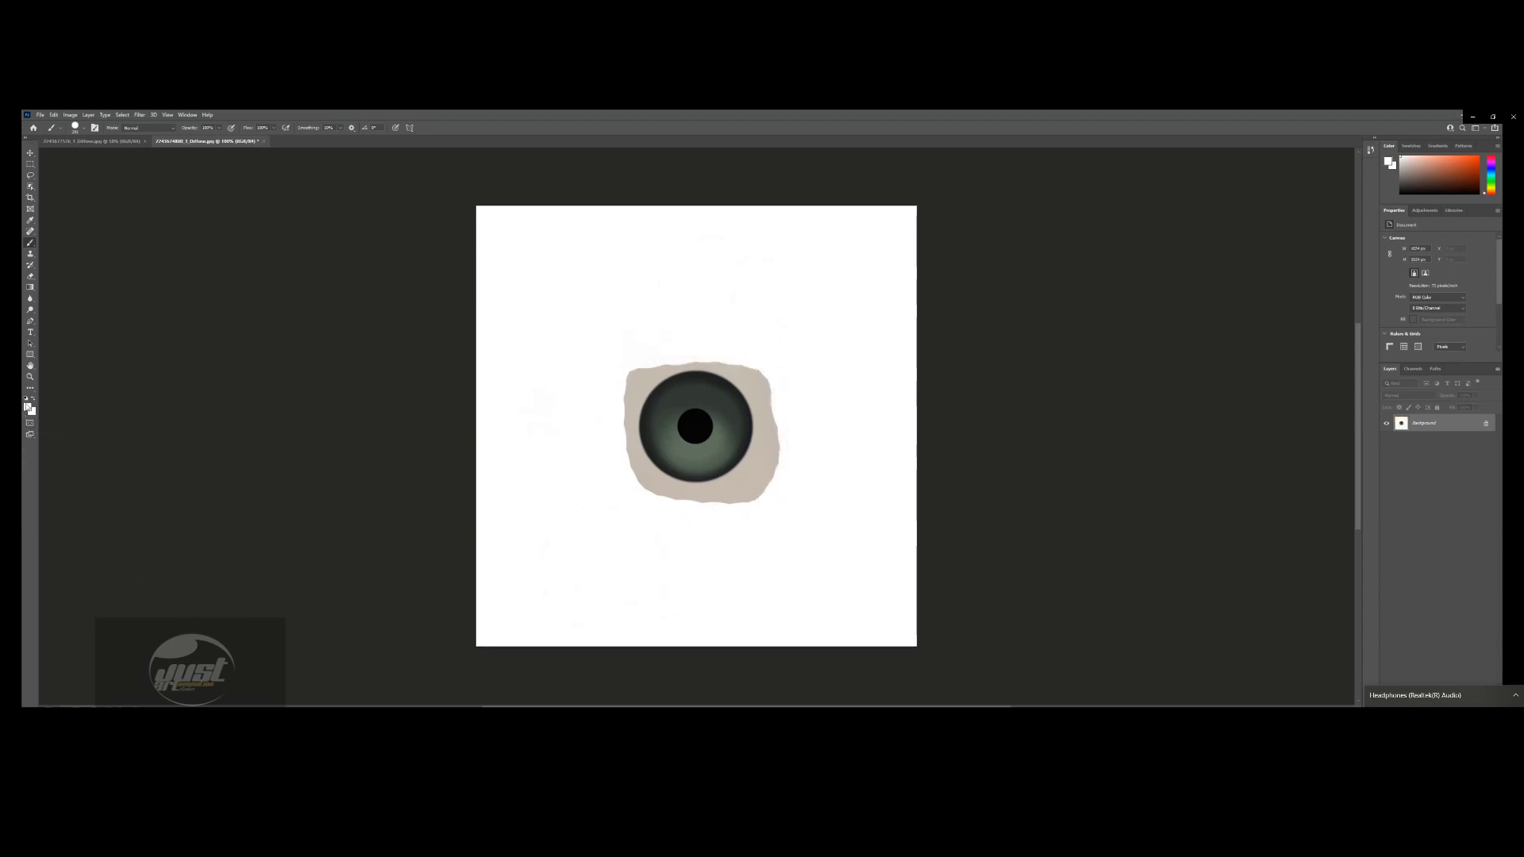
- Set the foreground color to black (000000), resize the brush to about the iris, and stamp the iris solid black
{"action": "left_click", "coordinate": [28, 407]}
{"action": "type", "text": "000000"}
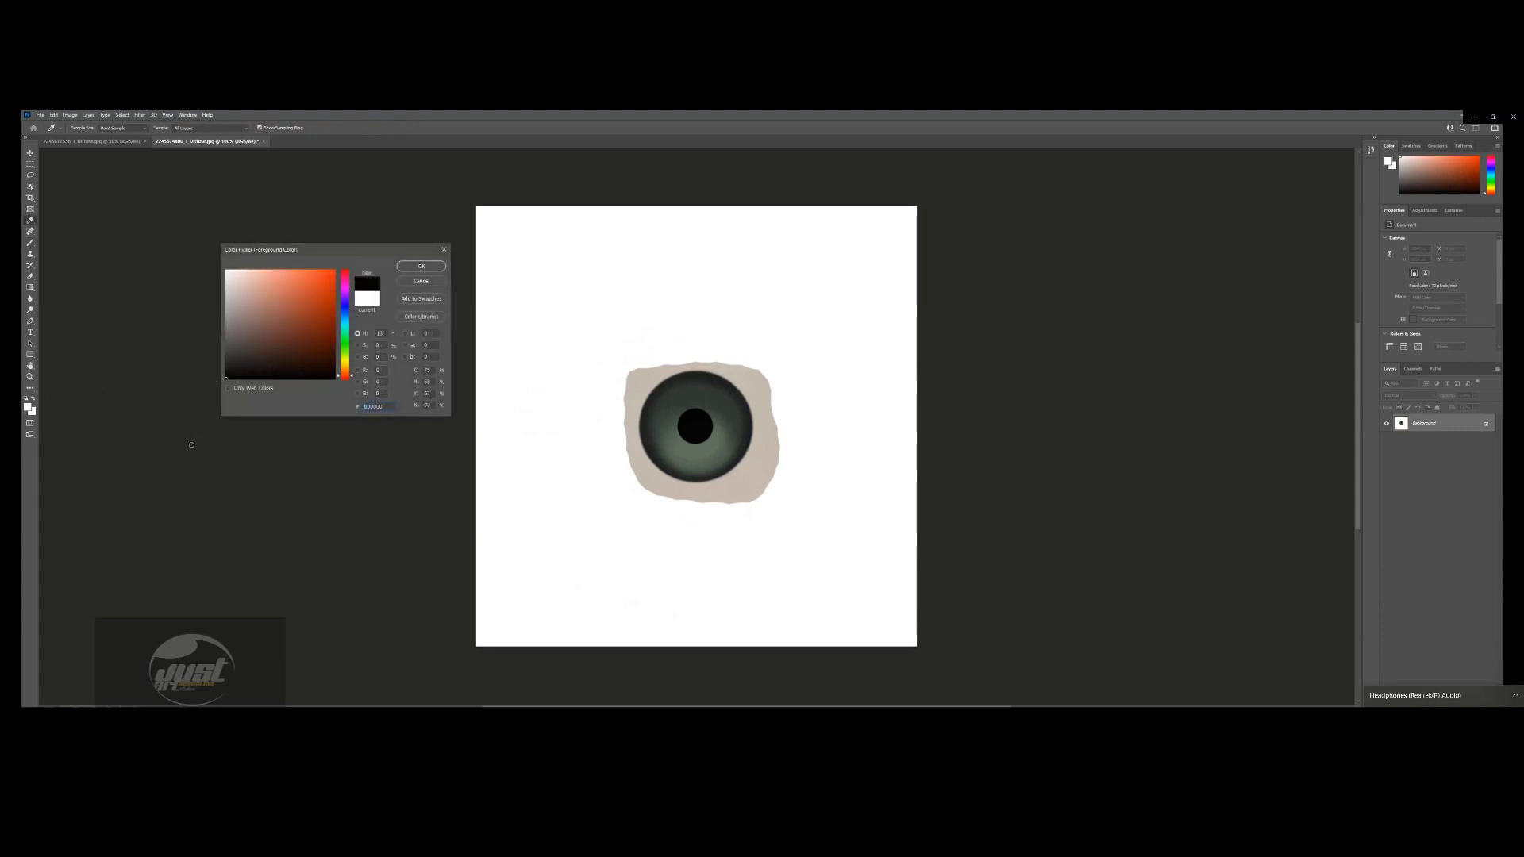
{"action": "left_click", "coordinate": [424, 267]}
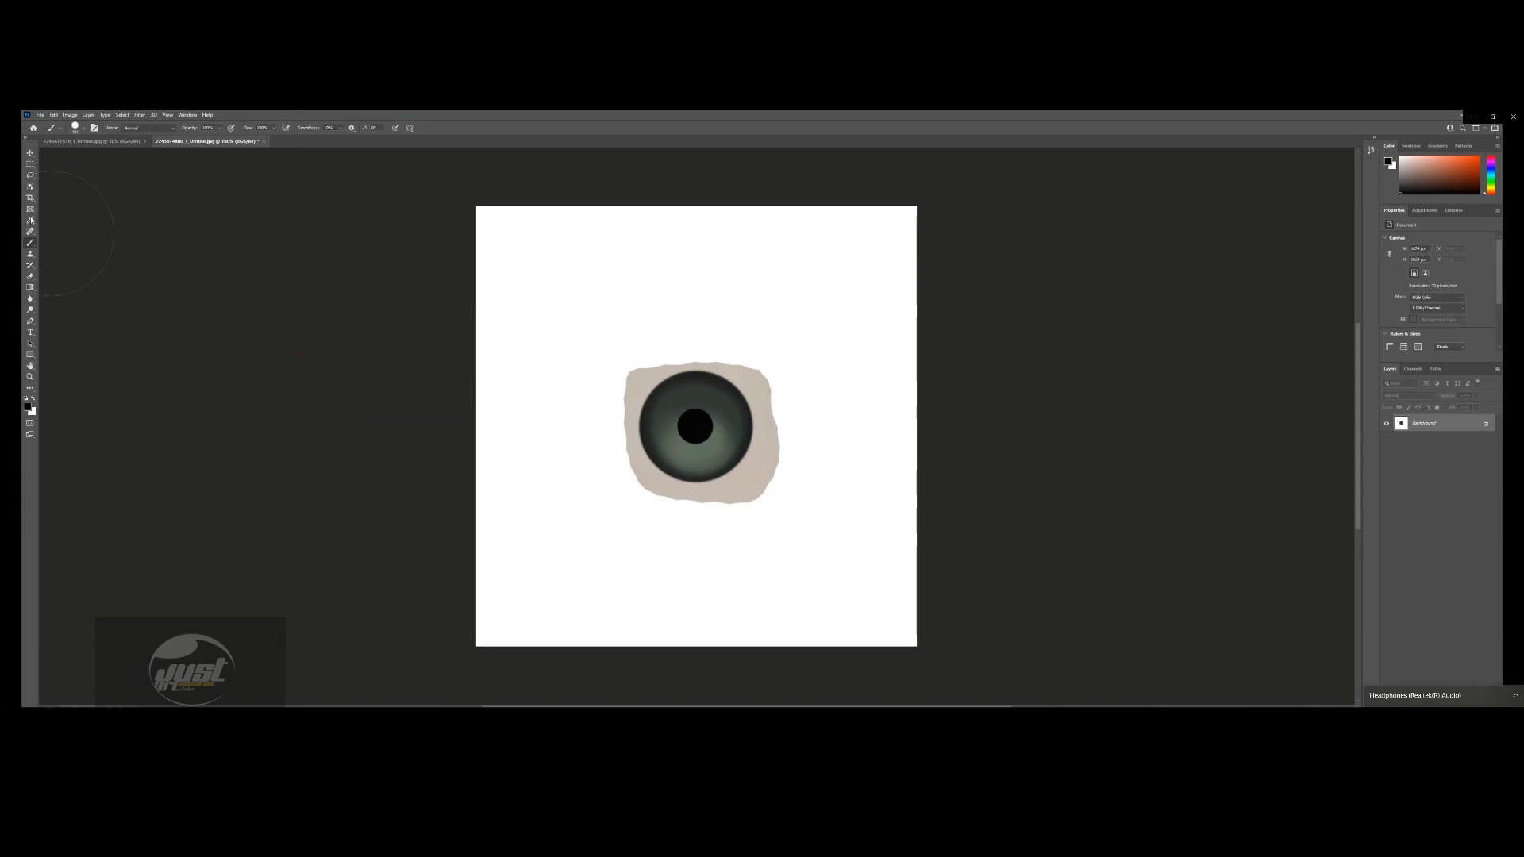
{"action": "left_click", "coordinate": [85, 129]}
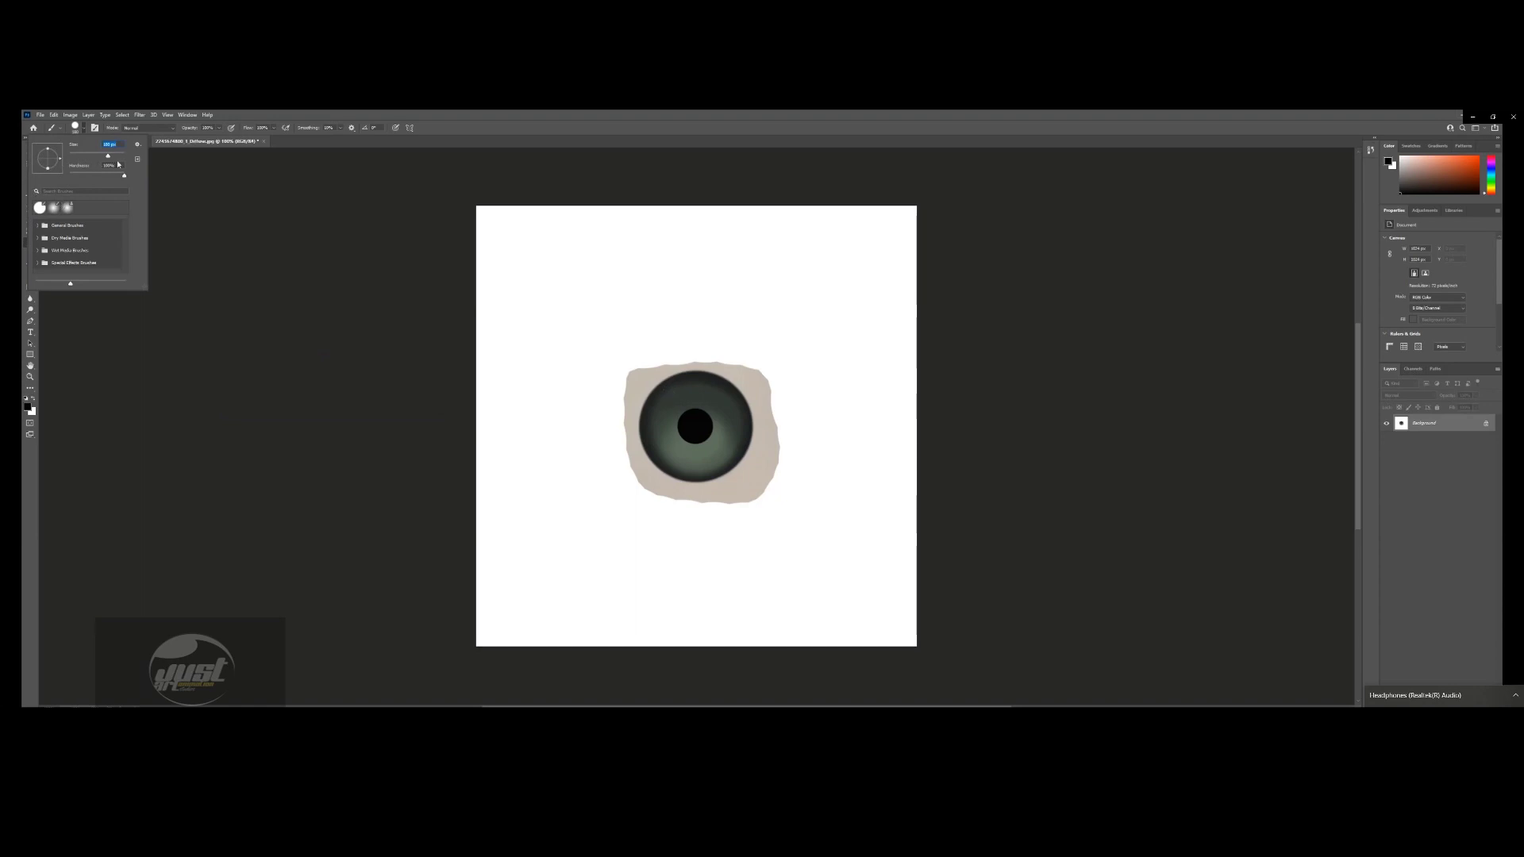
{"action": "left_click_drag", "start_coordinate": [112, 158], "coordinate": [112, 156]}
{"action": "left_click", "coordinate": [695, 426]}
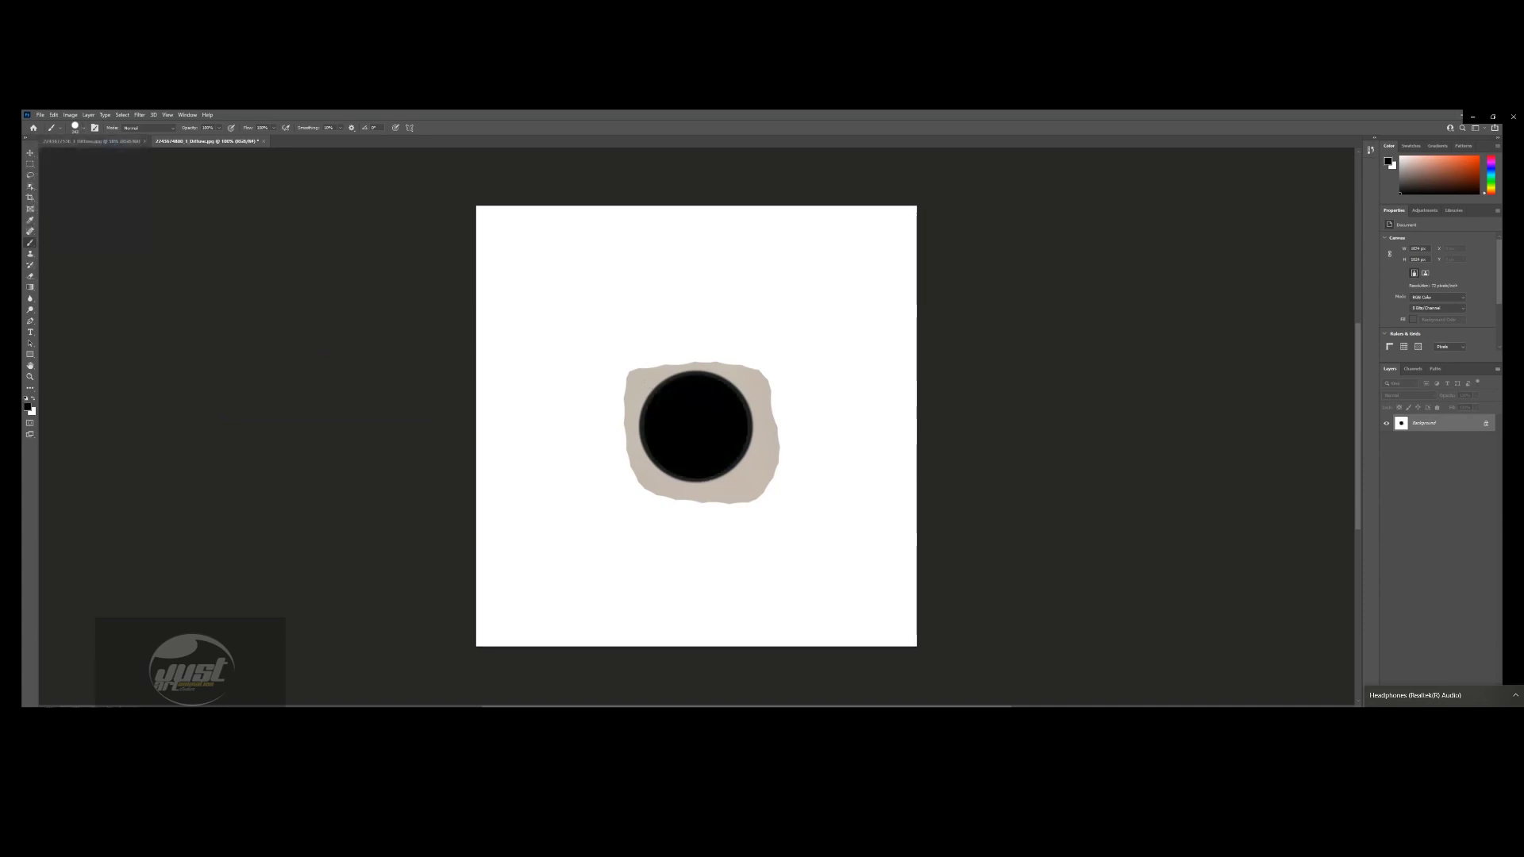
- Set the foreground color back to white and paint over the beige ring and black iris until the whole texture is white
{"action": "left_click", "coordinate": [28, 406]}
{"action": "left_click", "coordinate": [227, 271]}
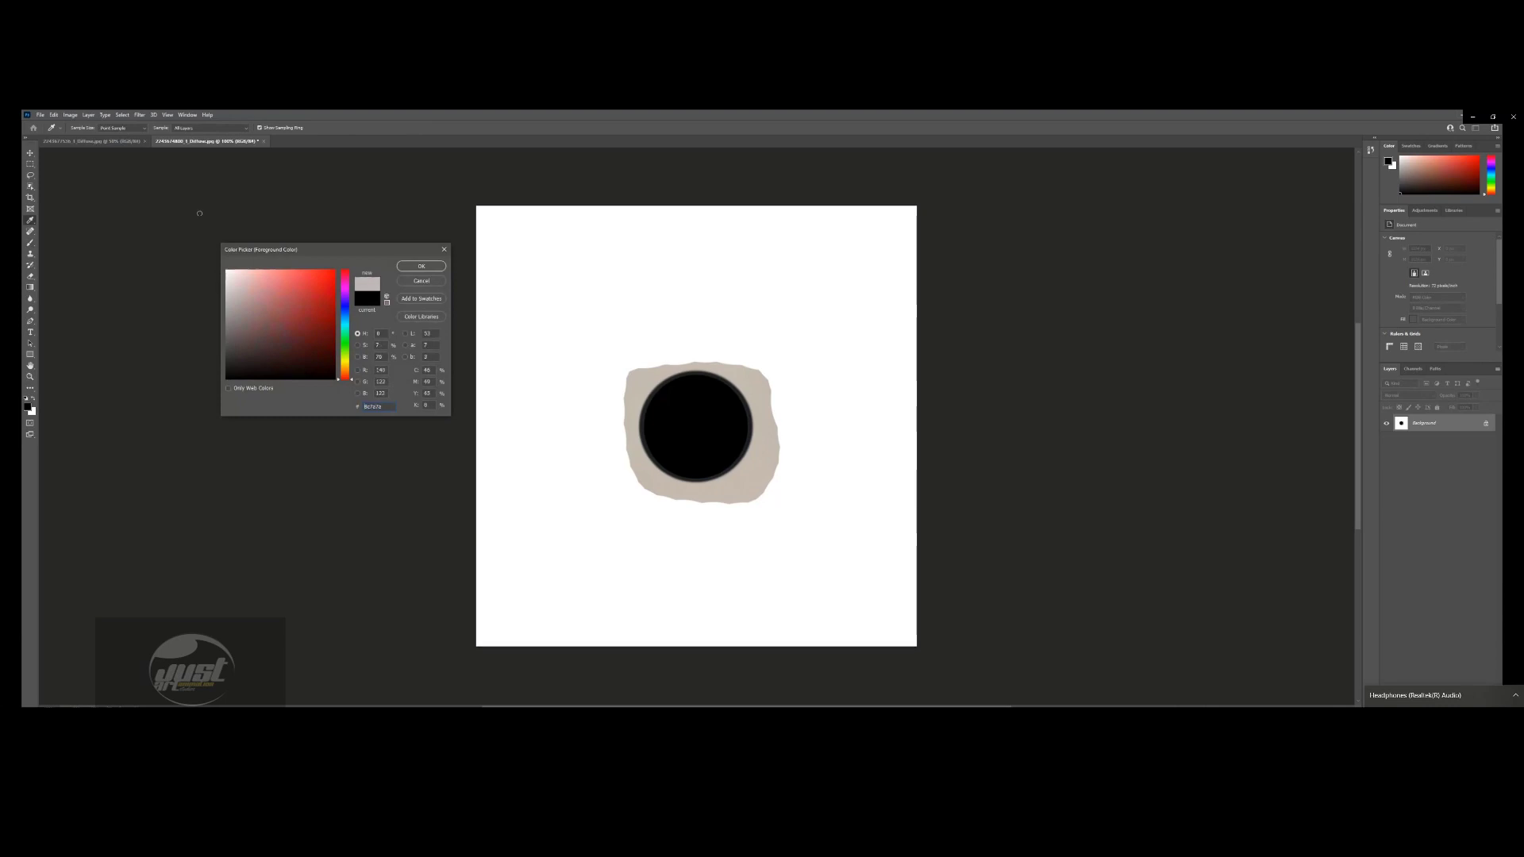
{"action": "left_click", "coordinate": [429, 270]}
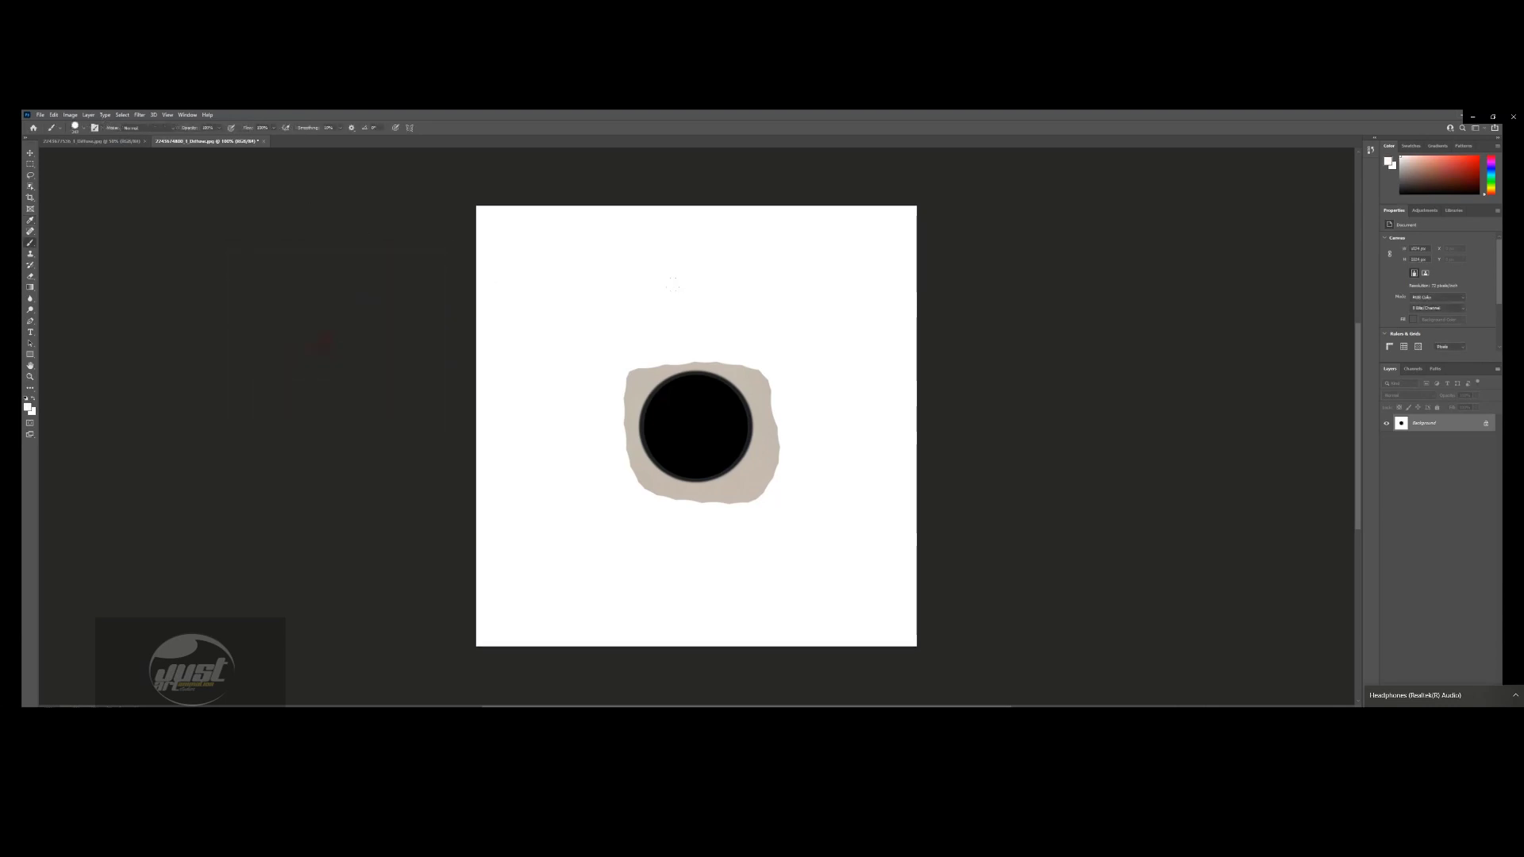
{"action": "mouse_move", "coordinate": [688, 323]}
{"action": "left_mouse_down"}
{"action": "mouse_move", "coordinate": [761, 476]}
{"action": "mouse_move", "coordinate": [575, 431]}
{"action": "left_mouse_up"}
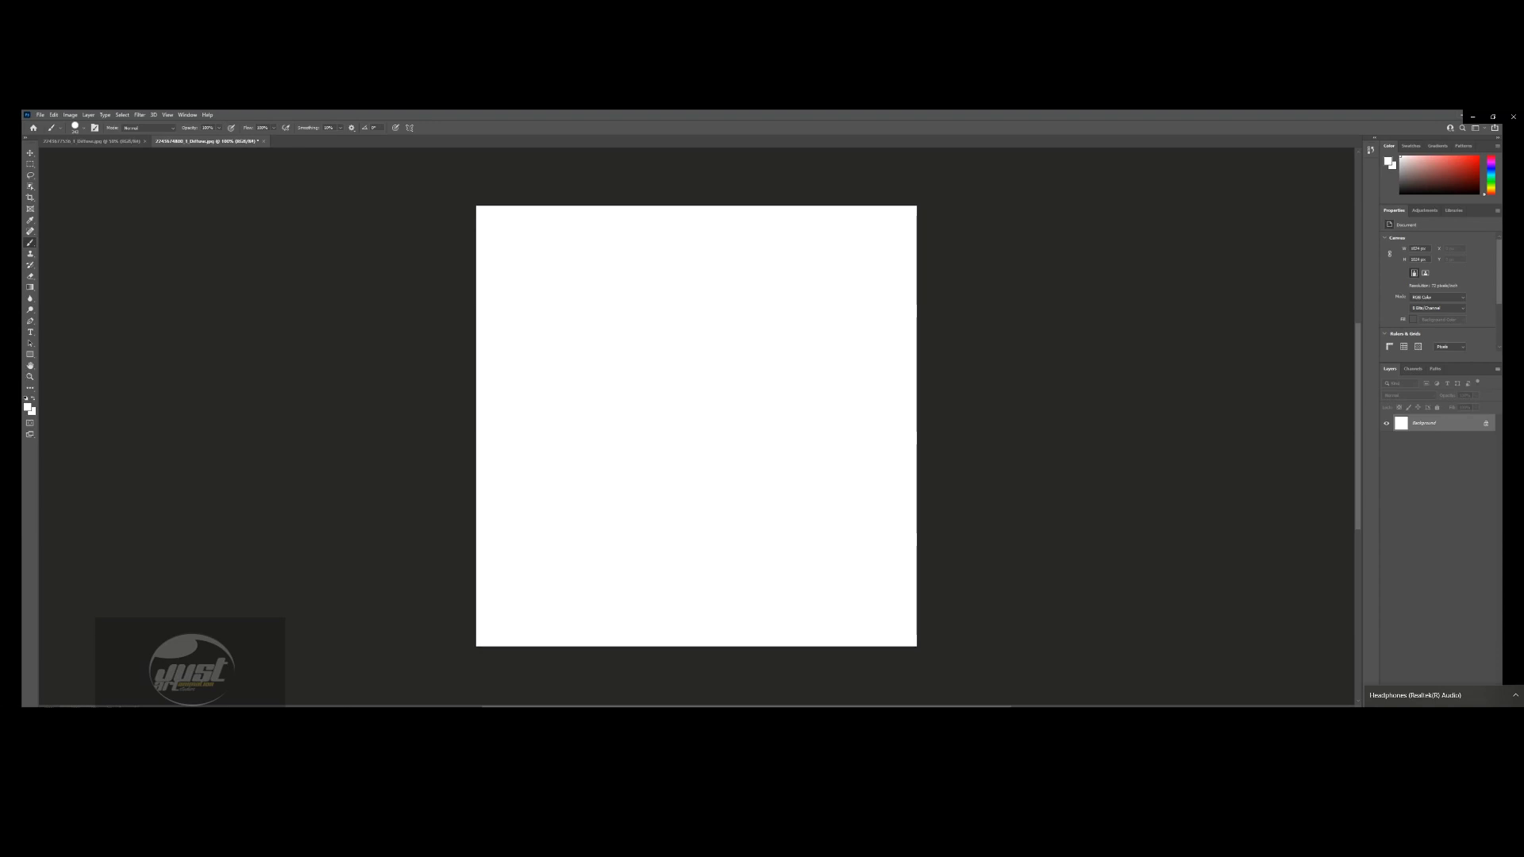
- Open the foreground color for editing
{"action": "left_click", "coordinate": [28, 407]}
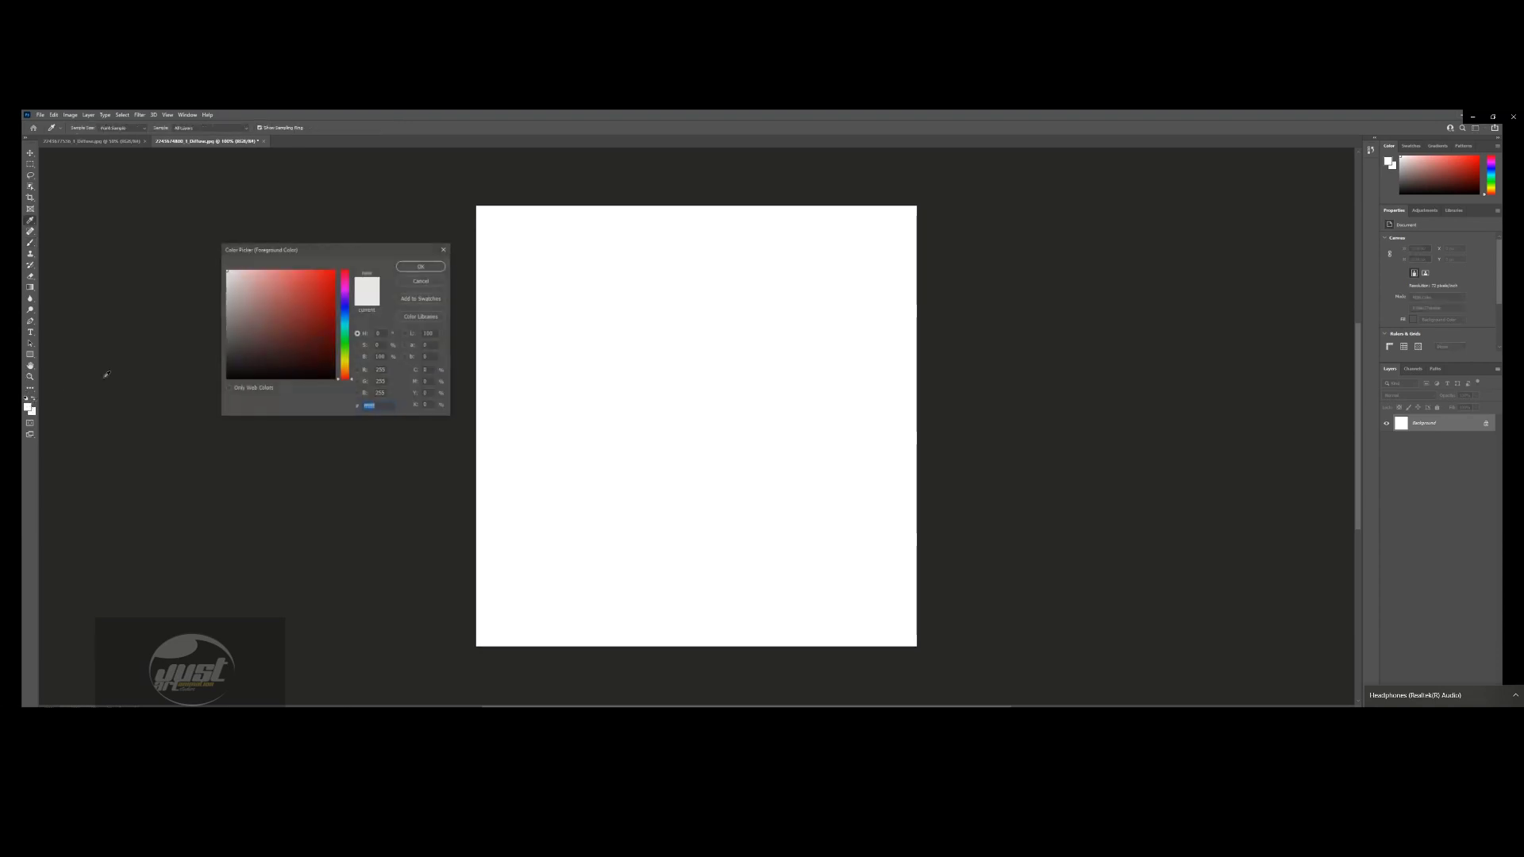
- Set the foreground colour to black and paint a round black dot near the centre of the white canvas
{"action": "left_click", "coordinate": [226, 379]}
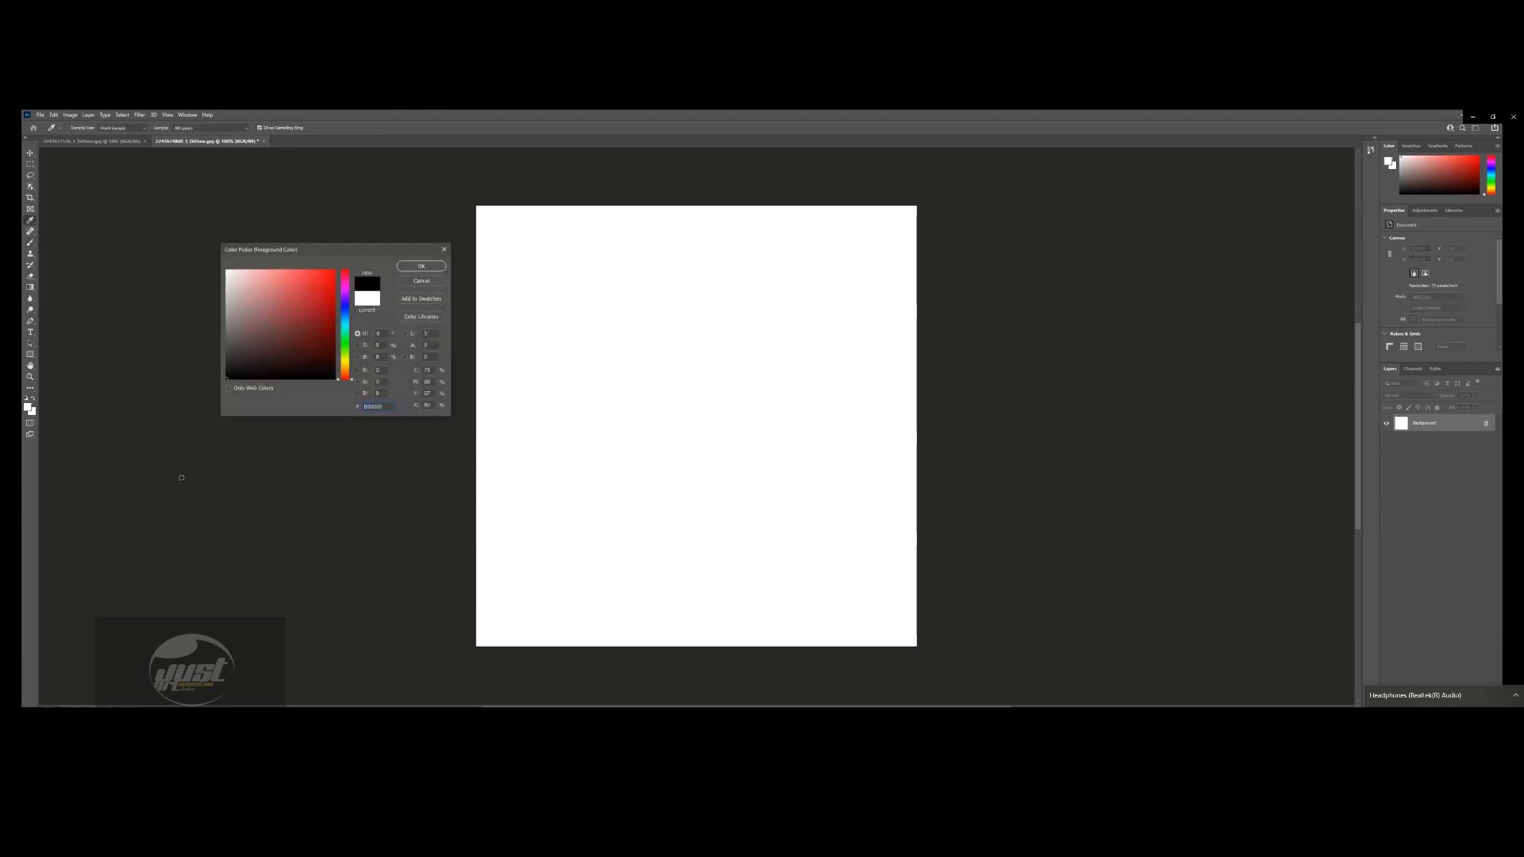
{"action": "left_click", "coordinate": [421, 266]}
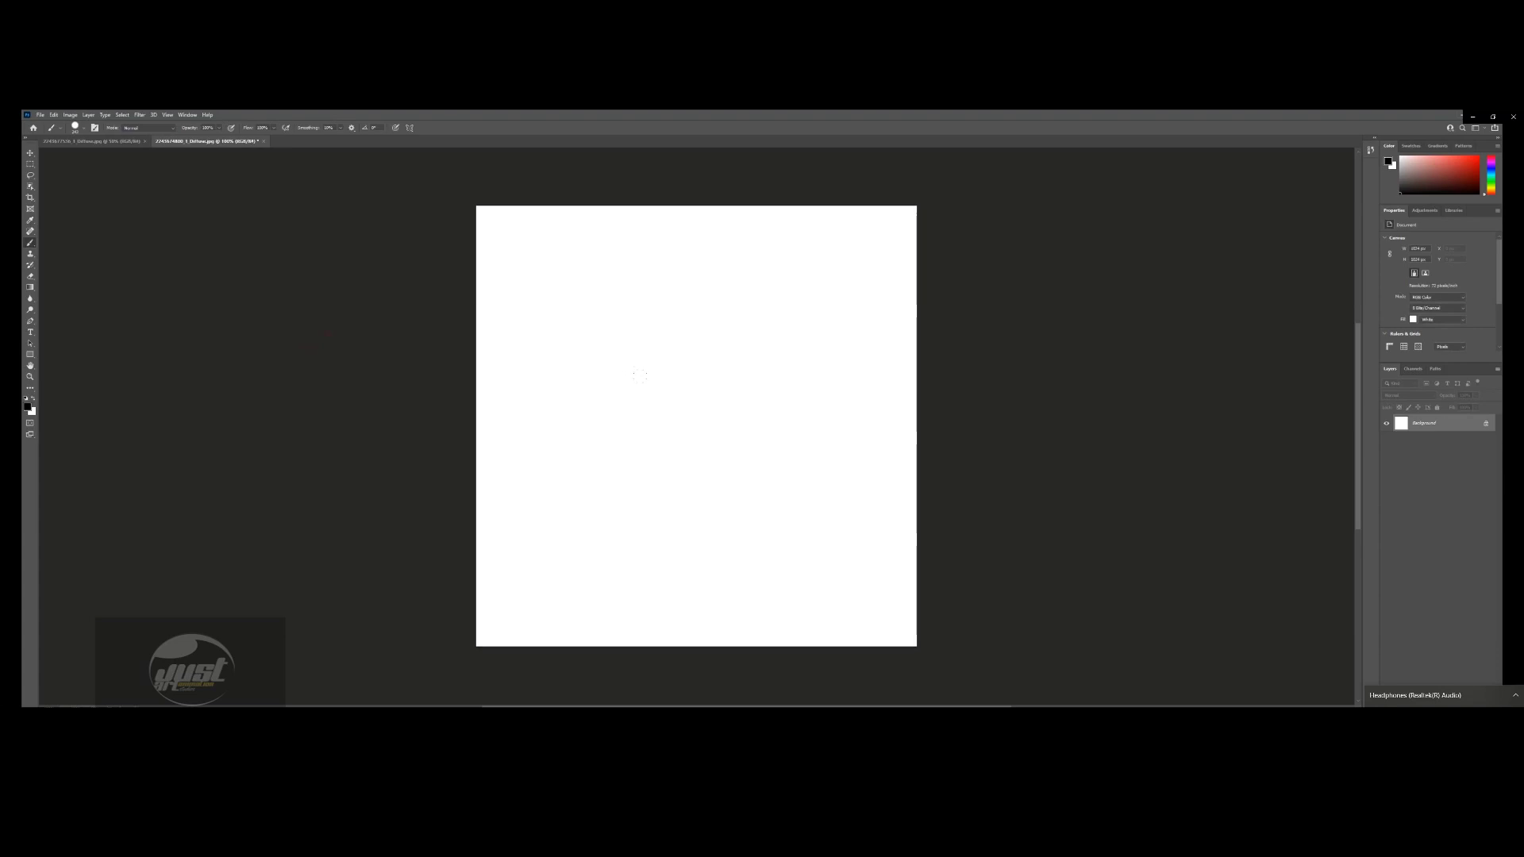
{"action": "left_click", "coordinate": [685, 419]}
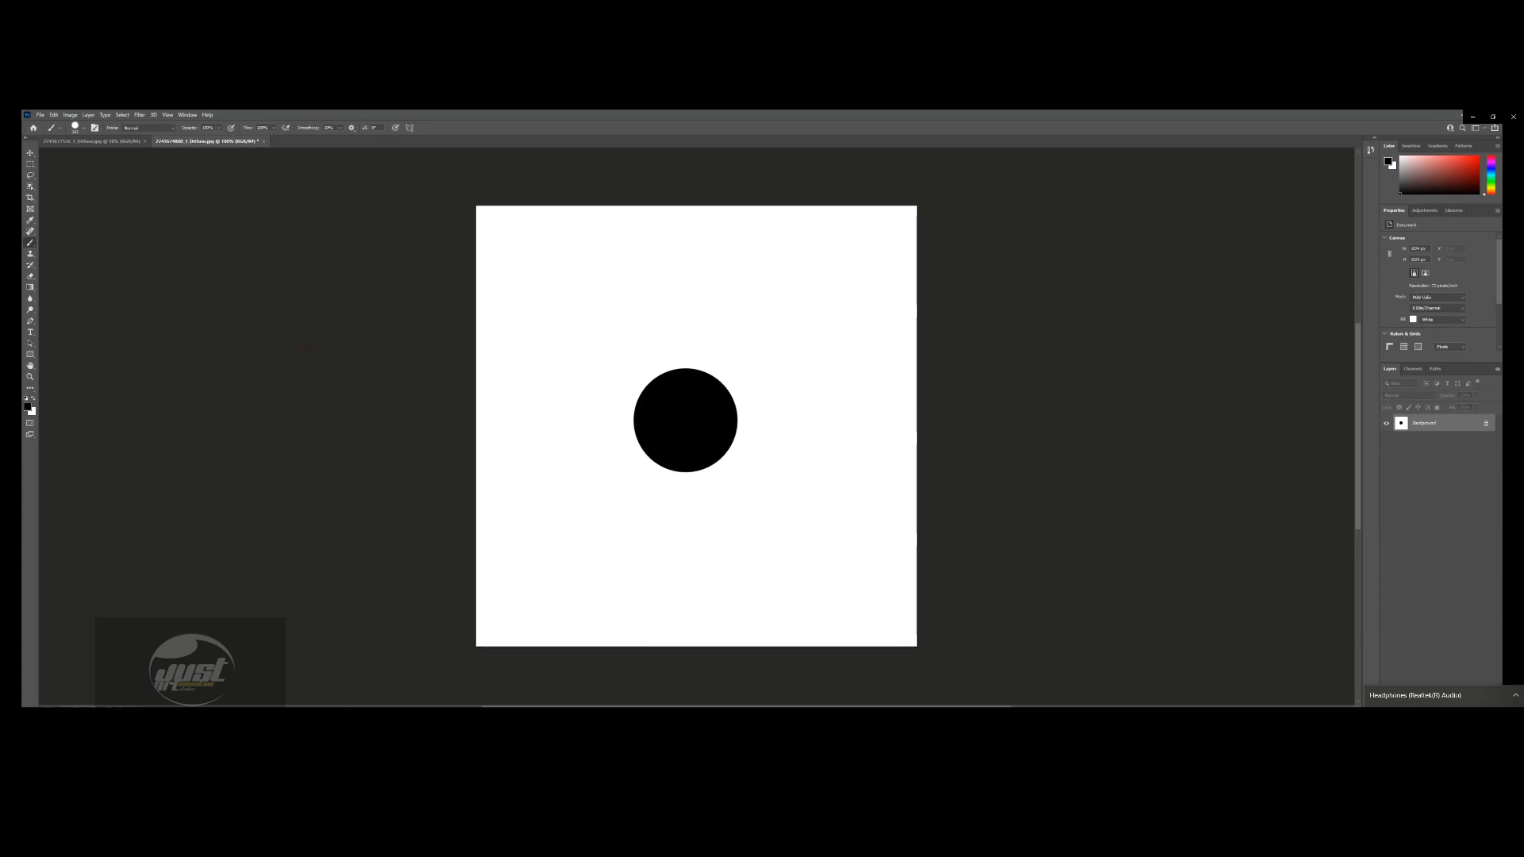
- Save the edited eye texture as a JPEG over the existing diffuse file, at maximum quality with the Baseline ("Standard") format
{"action": "left_click", "coordinate": [37, 116]}
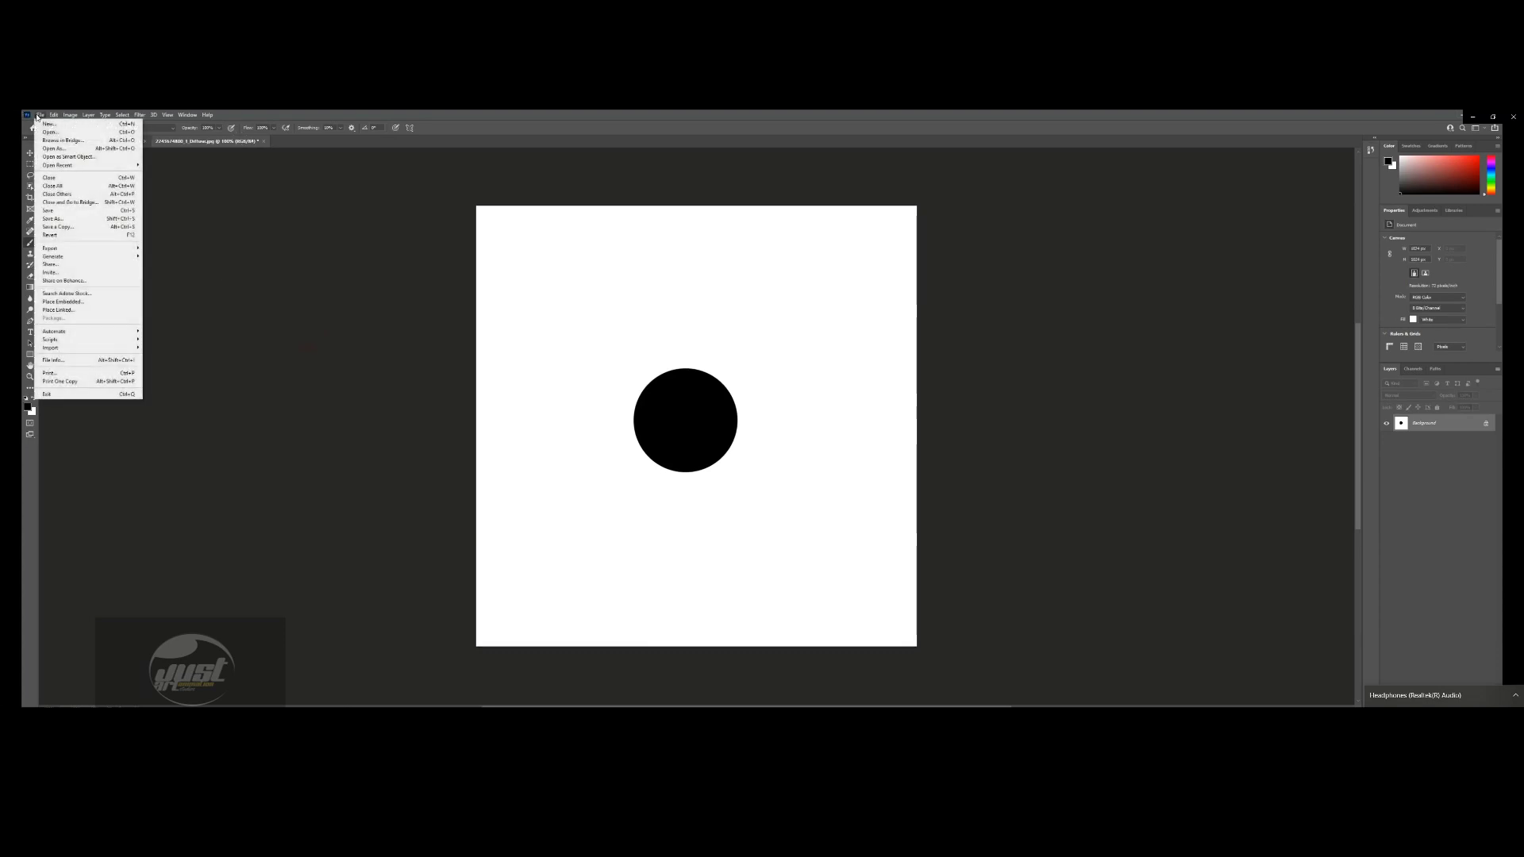
{"action": "left_click", "coordinate": [72, 222]}
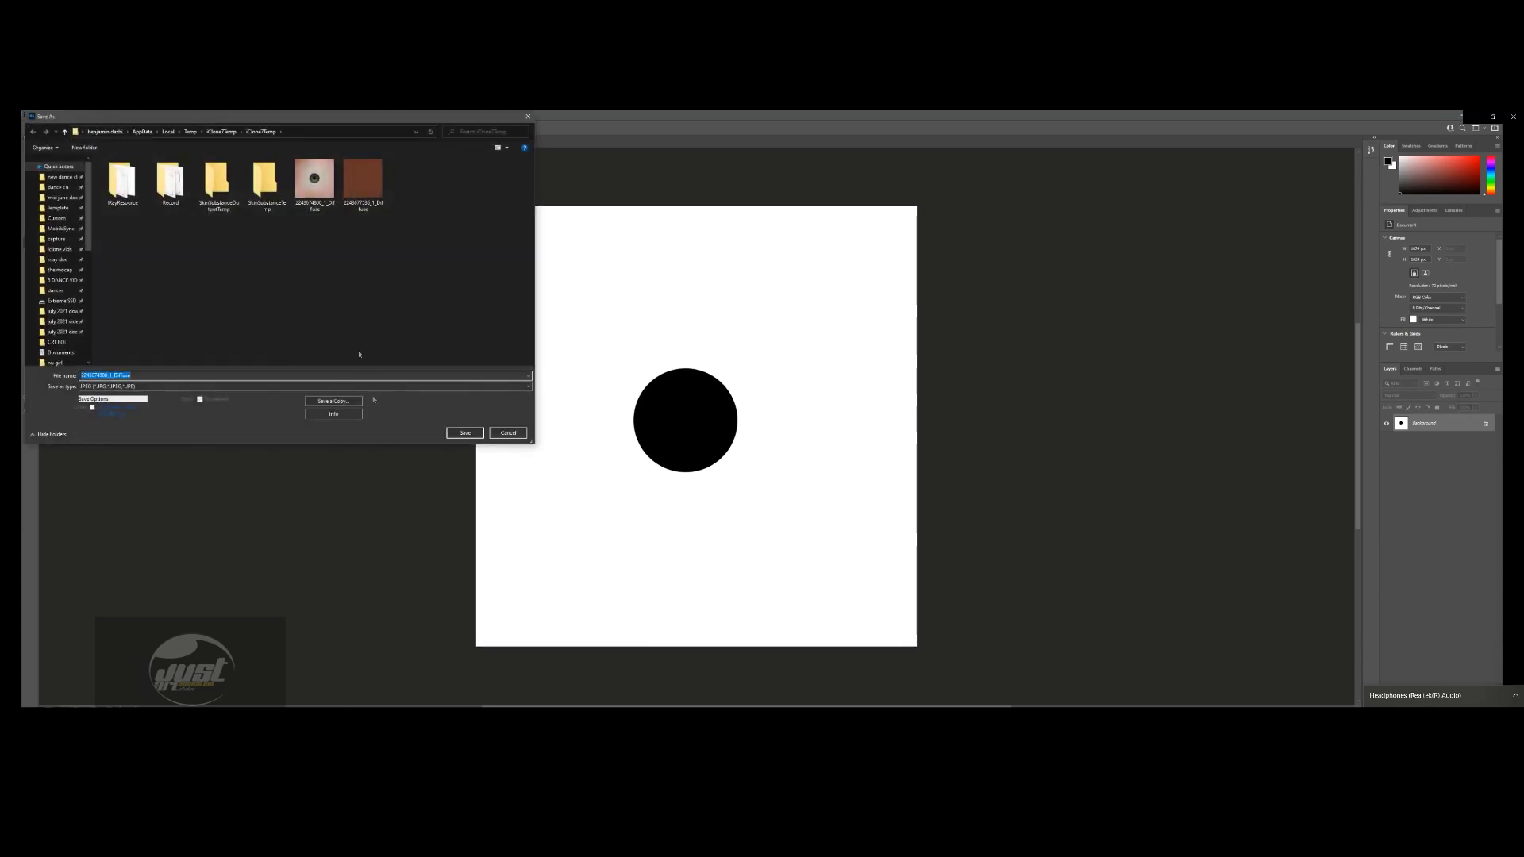
{"action": "left_click", "coordinate": [465, 433]}
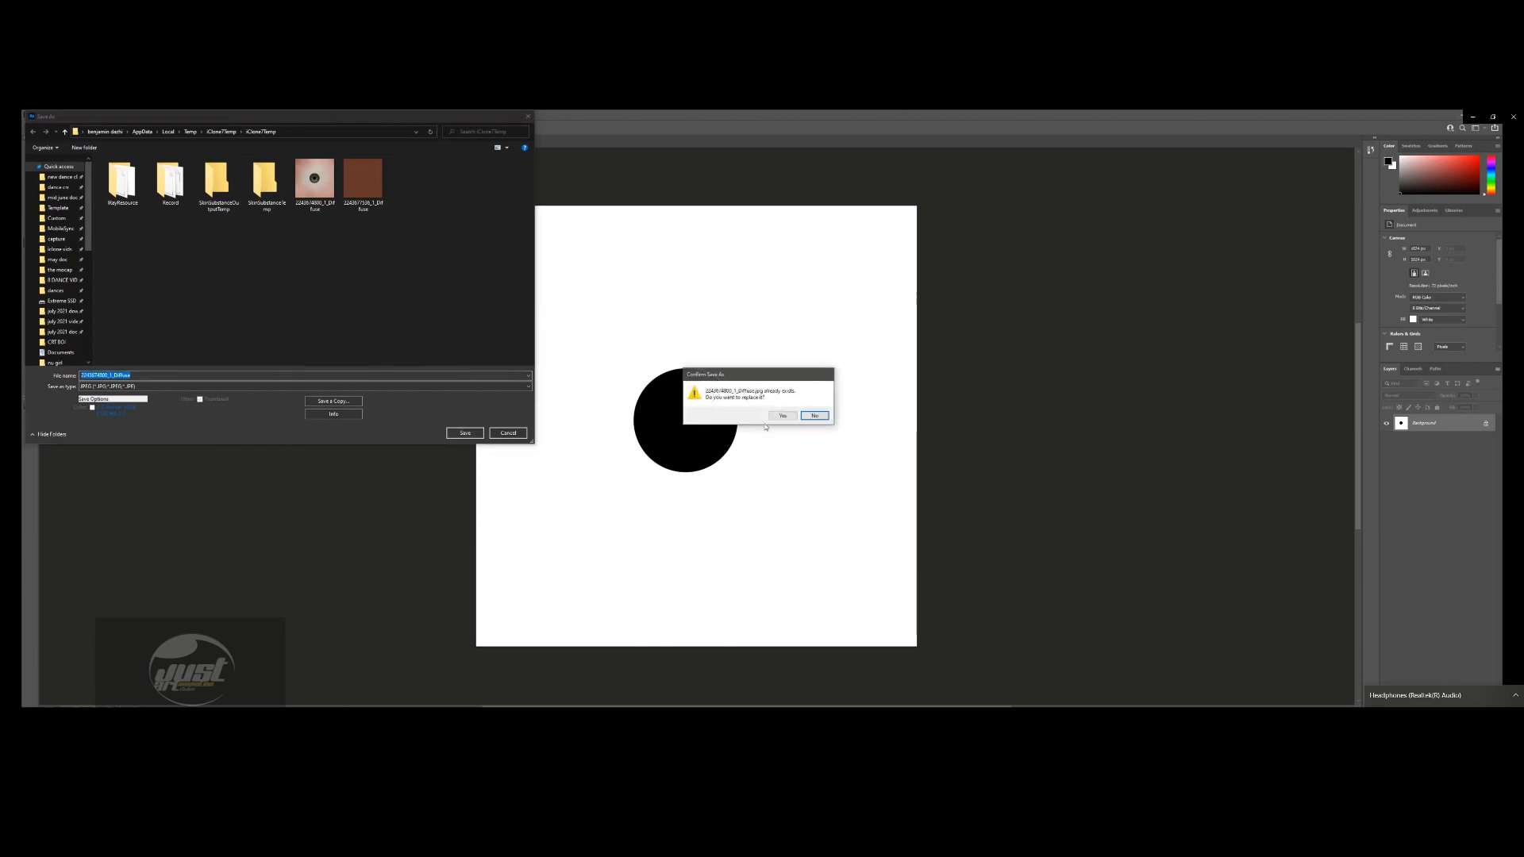
{"action": "left_click", "coordinate": [780, 416]}
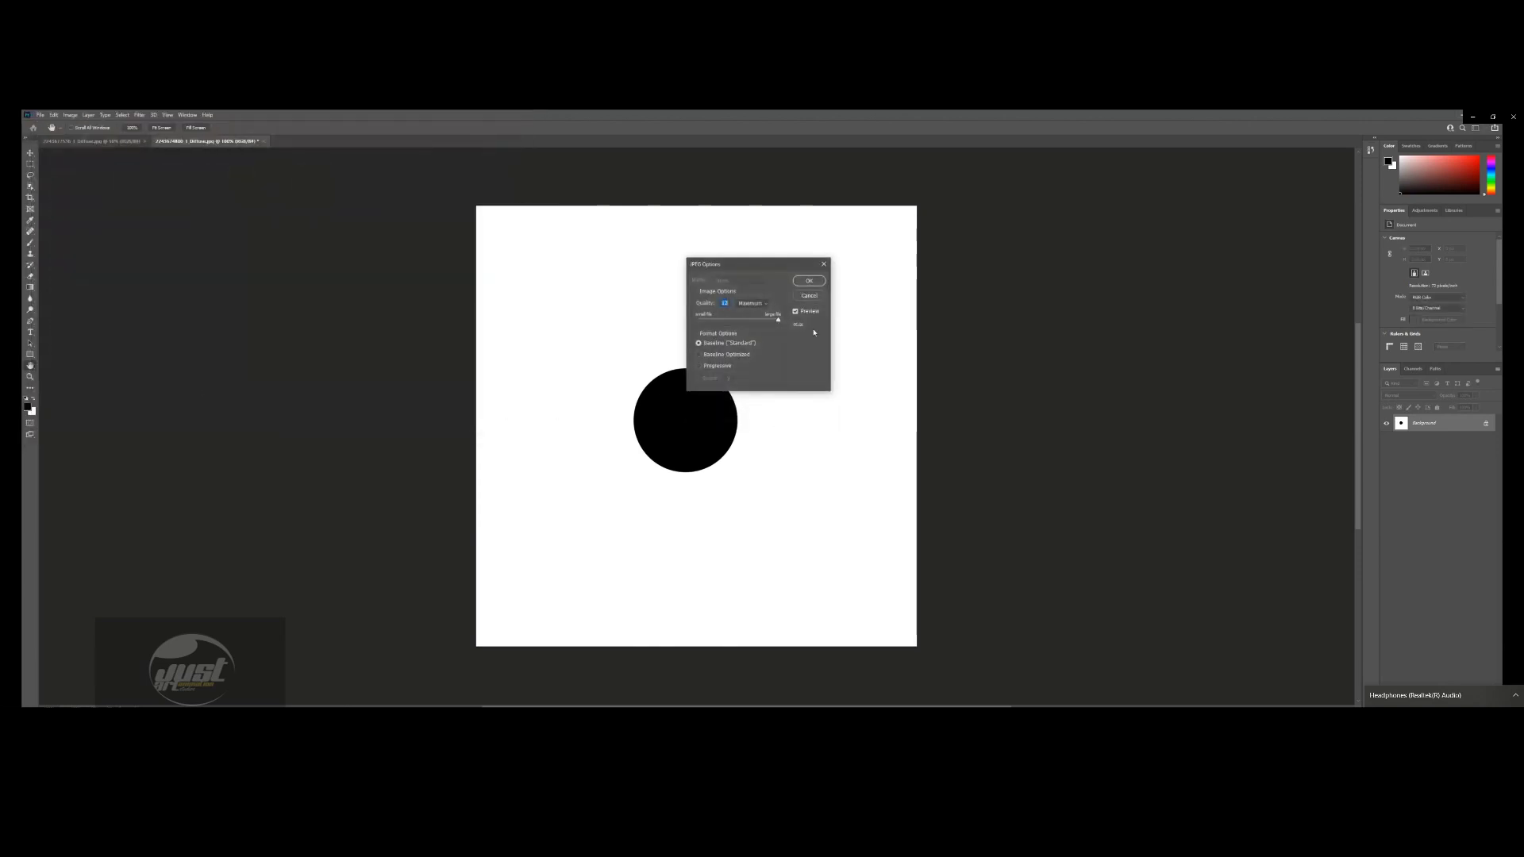
{"action": "left_click", "coordinate": [809, 281]}
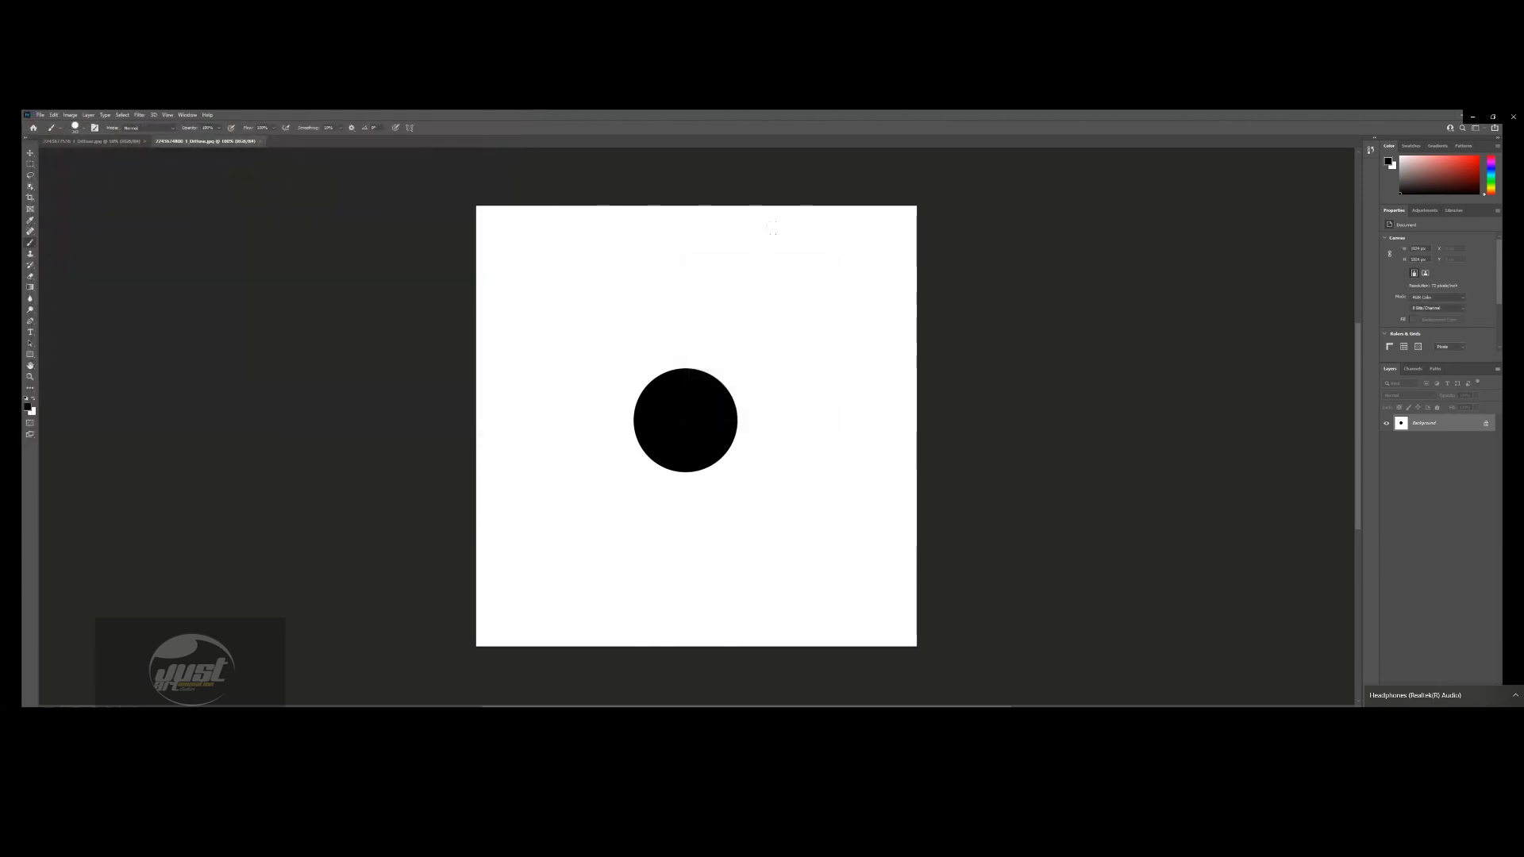
- Switch to iClone and delete the Bump and AO textures from the Std_Cornea_R material
{"action": "key", "text": "alt+Tab"}
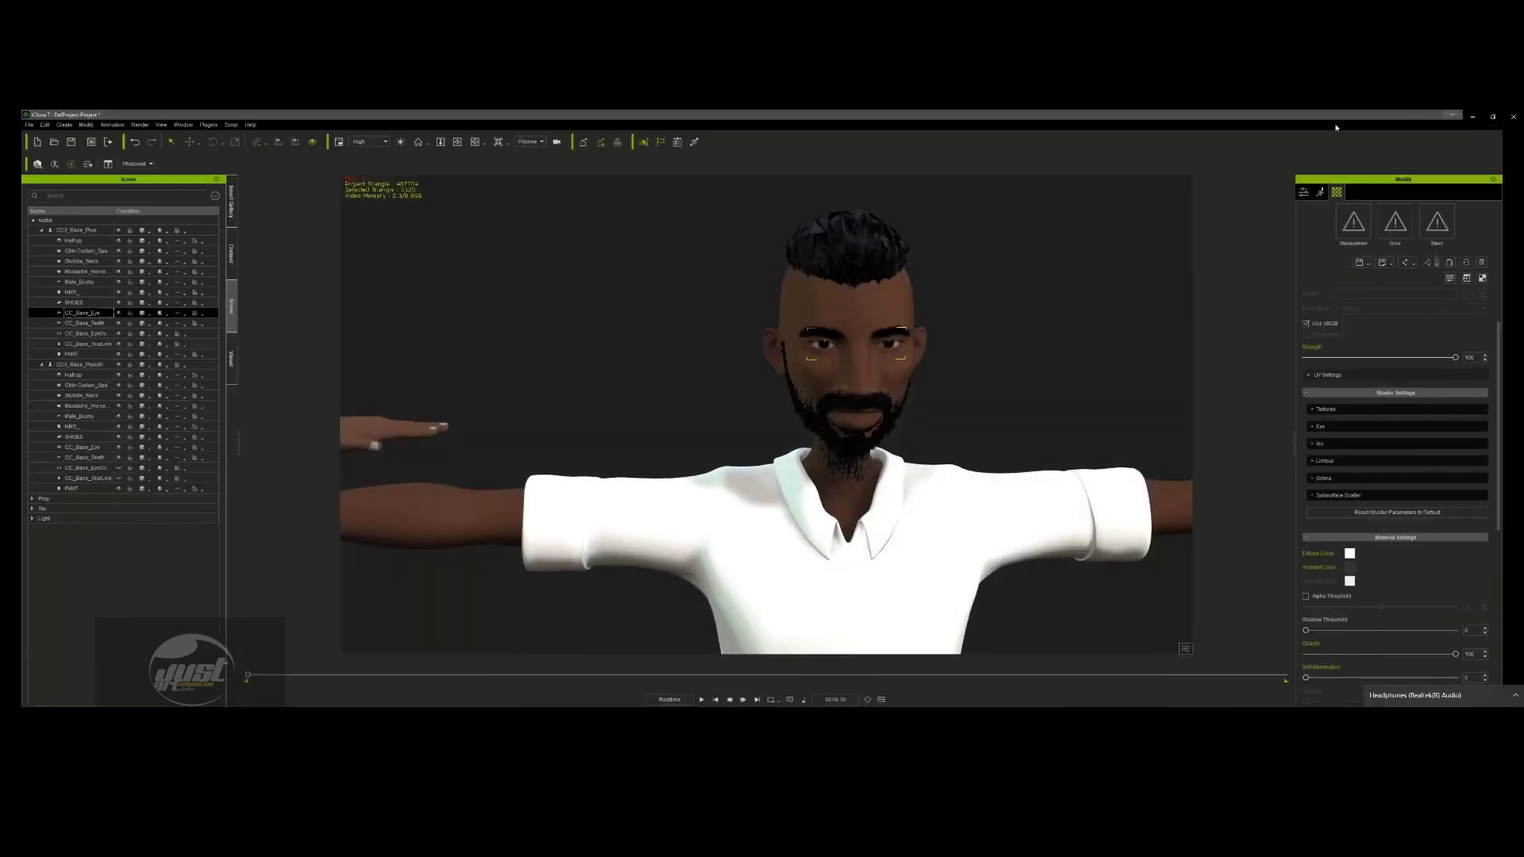
{"action": "scroll", "coordinate": [1359, 278], "scroll_direction": "up", "scroll_amount": 5}
{"action": "left_click", "coordinate": [1422, 416]}
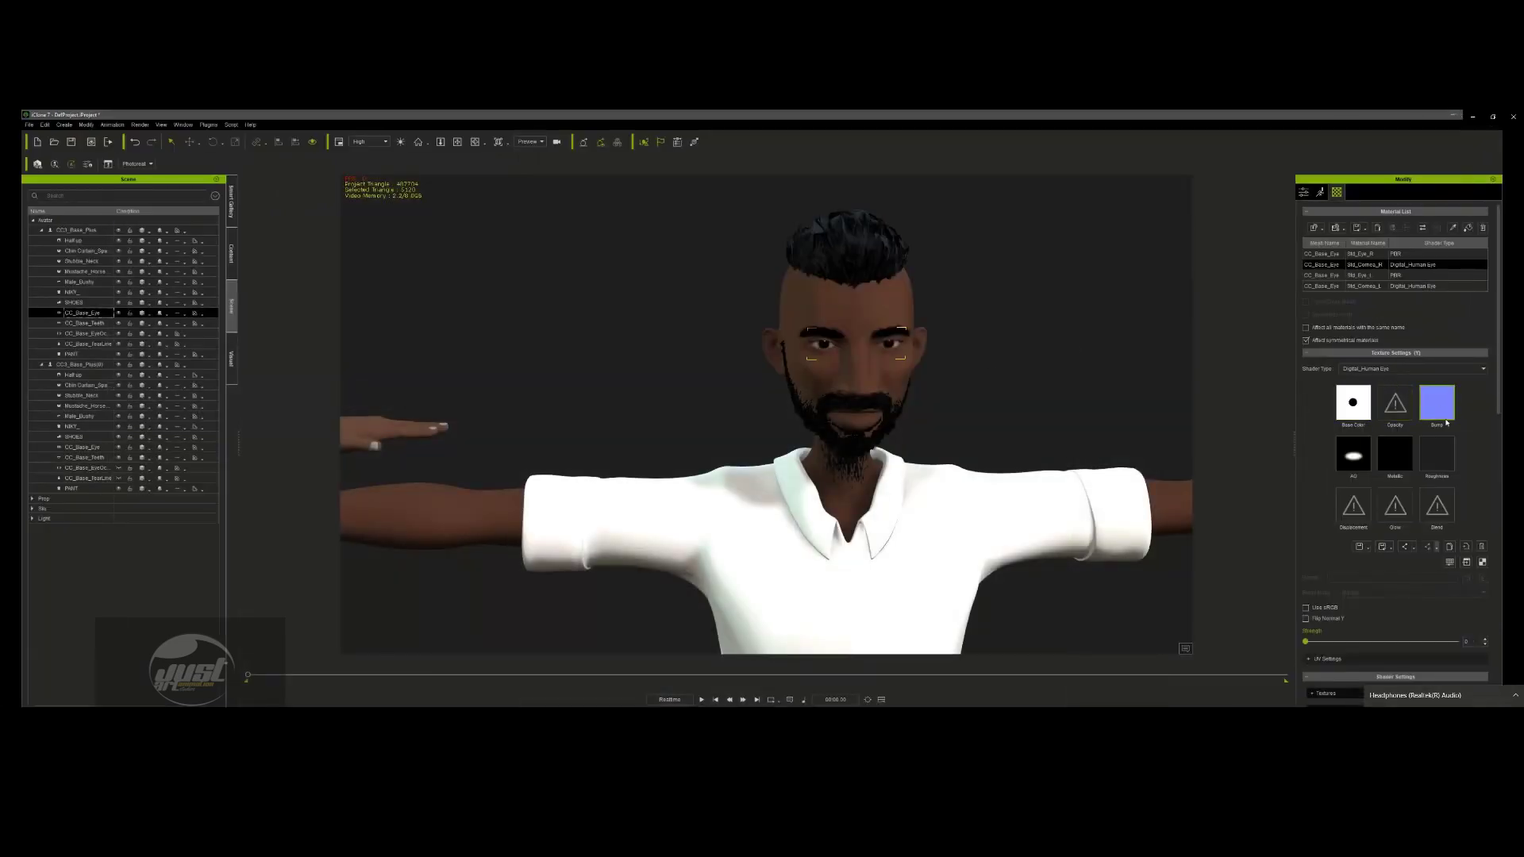
{"action": "left_click", "coordinate": [1480, 547]}
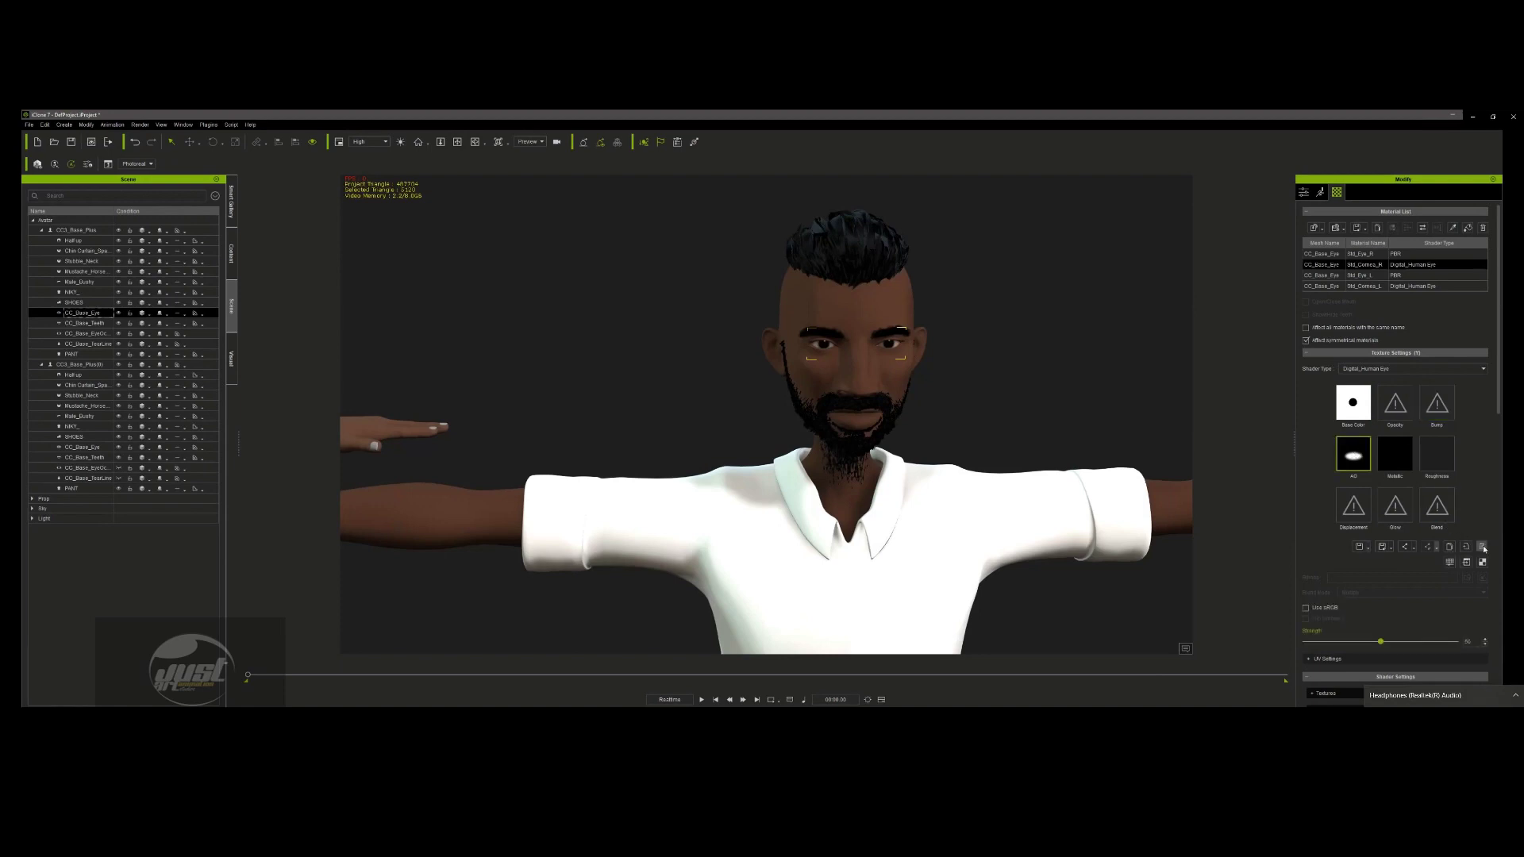
{"action": "left_click", "coordinate": [1482, 547]}
- Copy the black-dot Base Color texture from Std_Cornea_R and paste it into the Base Color of Std_Eye_L
{"action": "right_click", "coordinate": [1360, 403]}
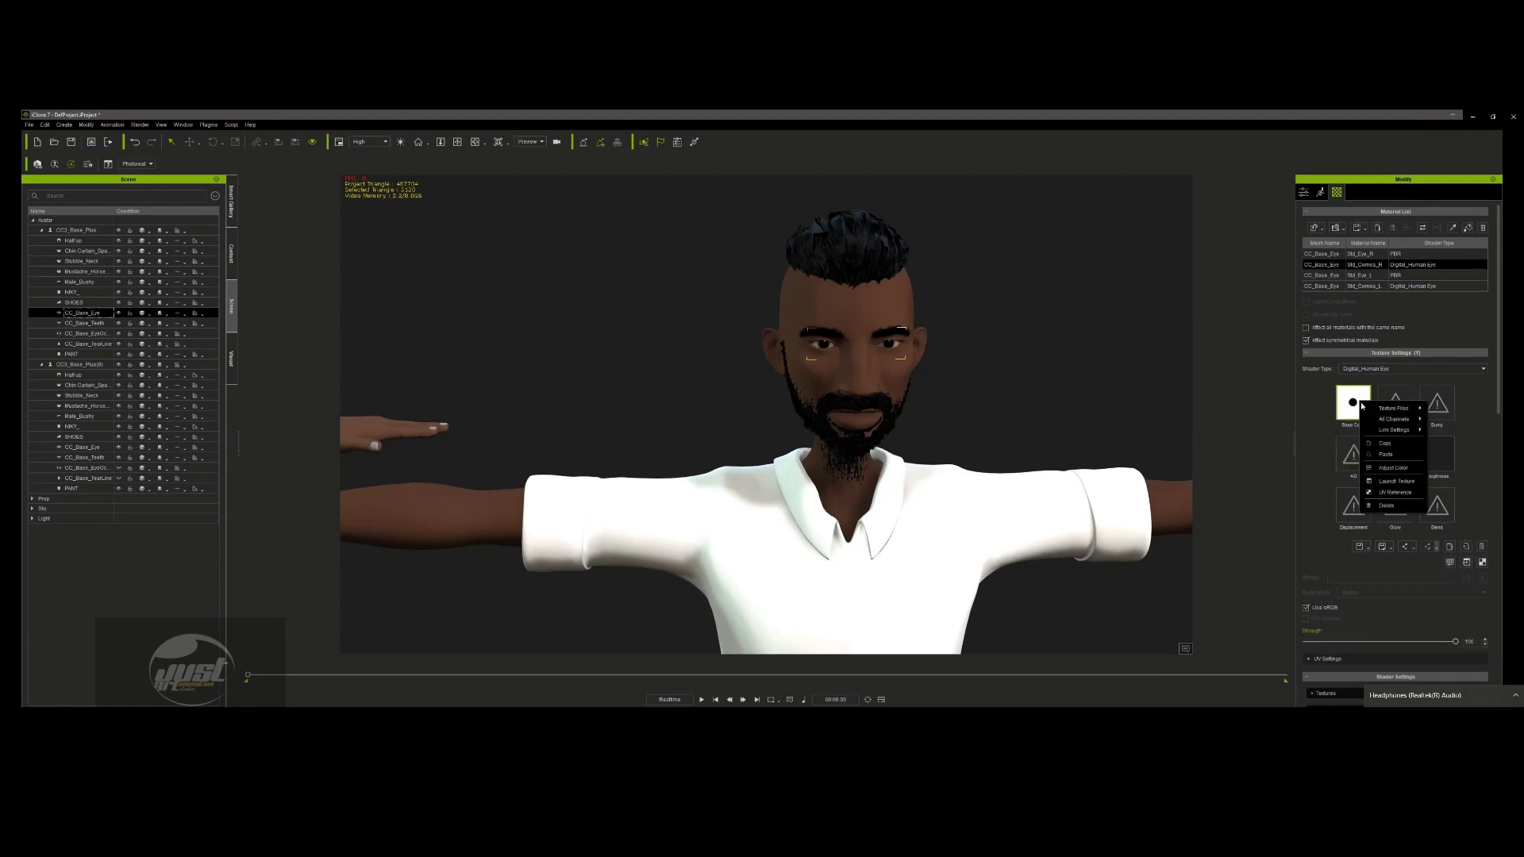
{"action": "left_click", "coordinate": [1401, 442]}
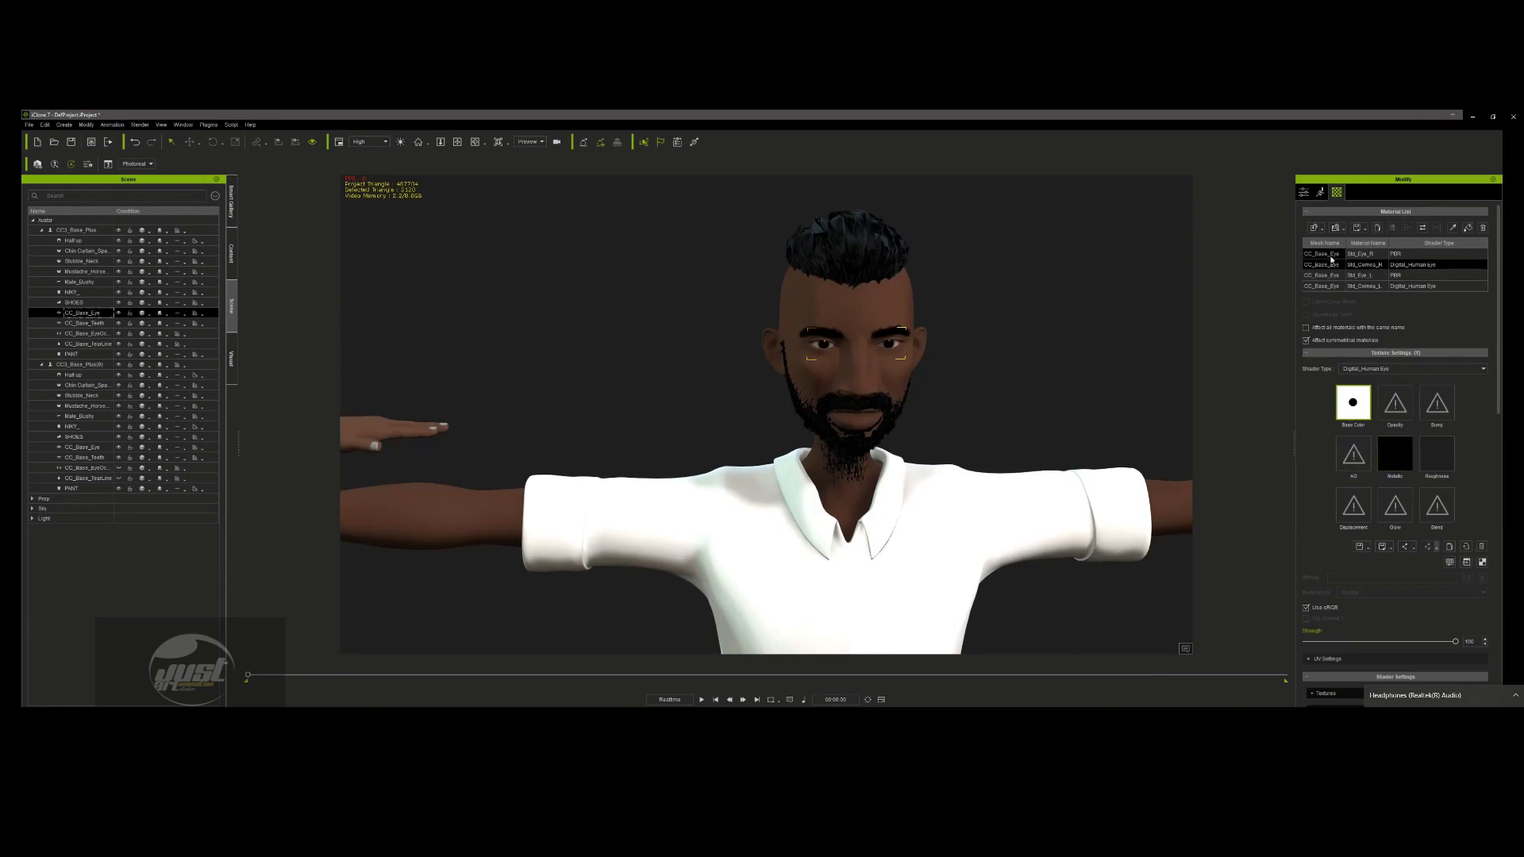
{"action": "left_click", "coordinate": [1330, 255]}
{"action": "mouse_move", "coordinate": [1330, 285]}
{"action": "left_mouse_down"}
{"action": "mouse_move", "coordinate": [1330, 249]}
{"action": "mouse_move", "coordinate": [1329, 290]}
{"action": "mouse_move", "coordinate": [1329, 268]}
{"action": "left_mouse_up"}
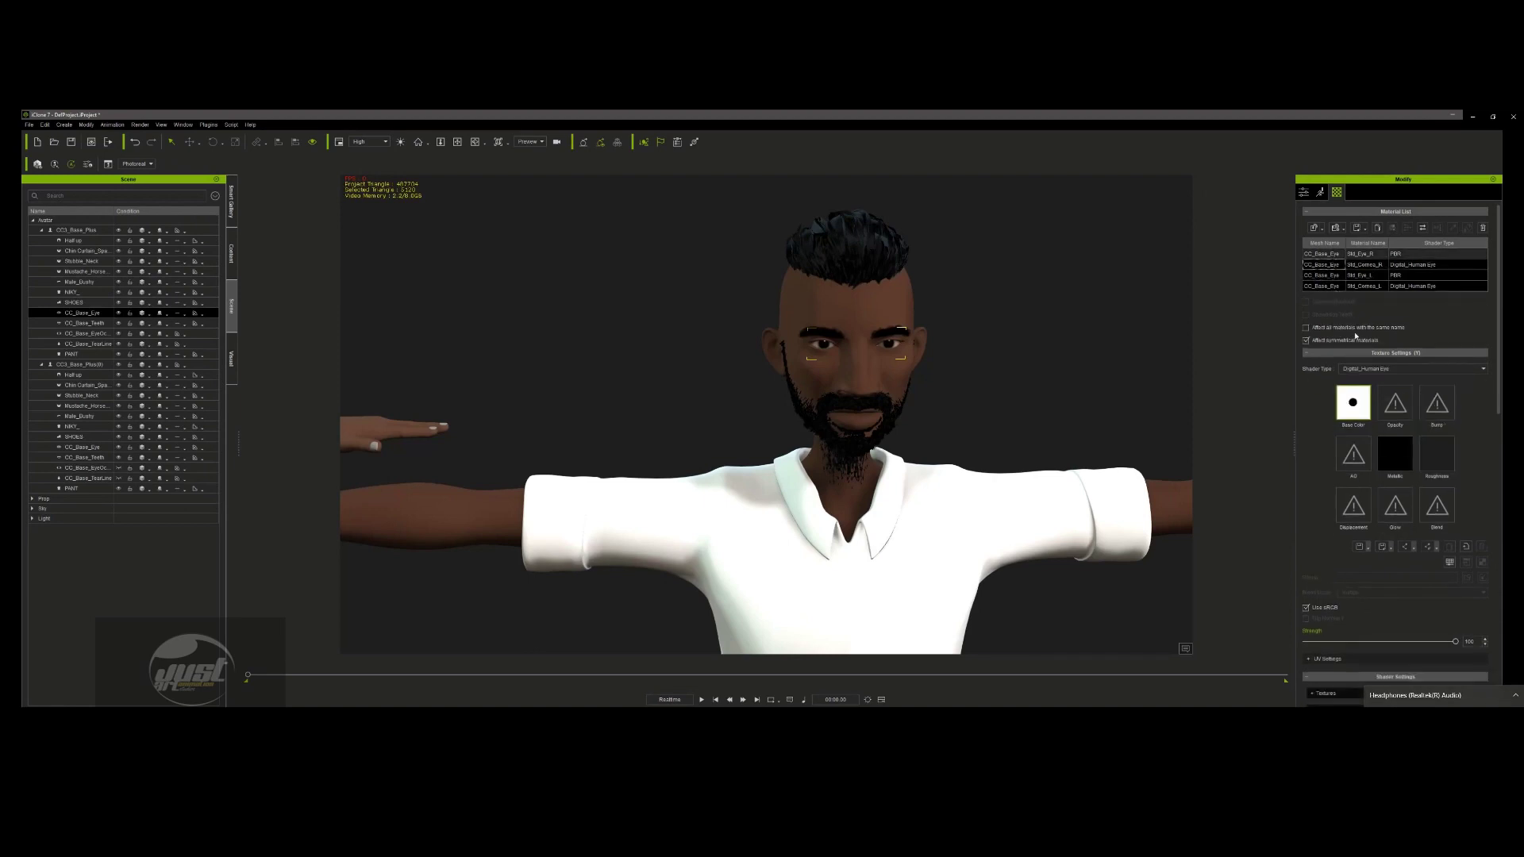
{"action": "left_click", "coordinate": [1331, 277]}
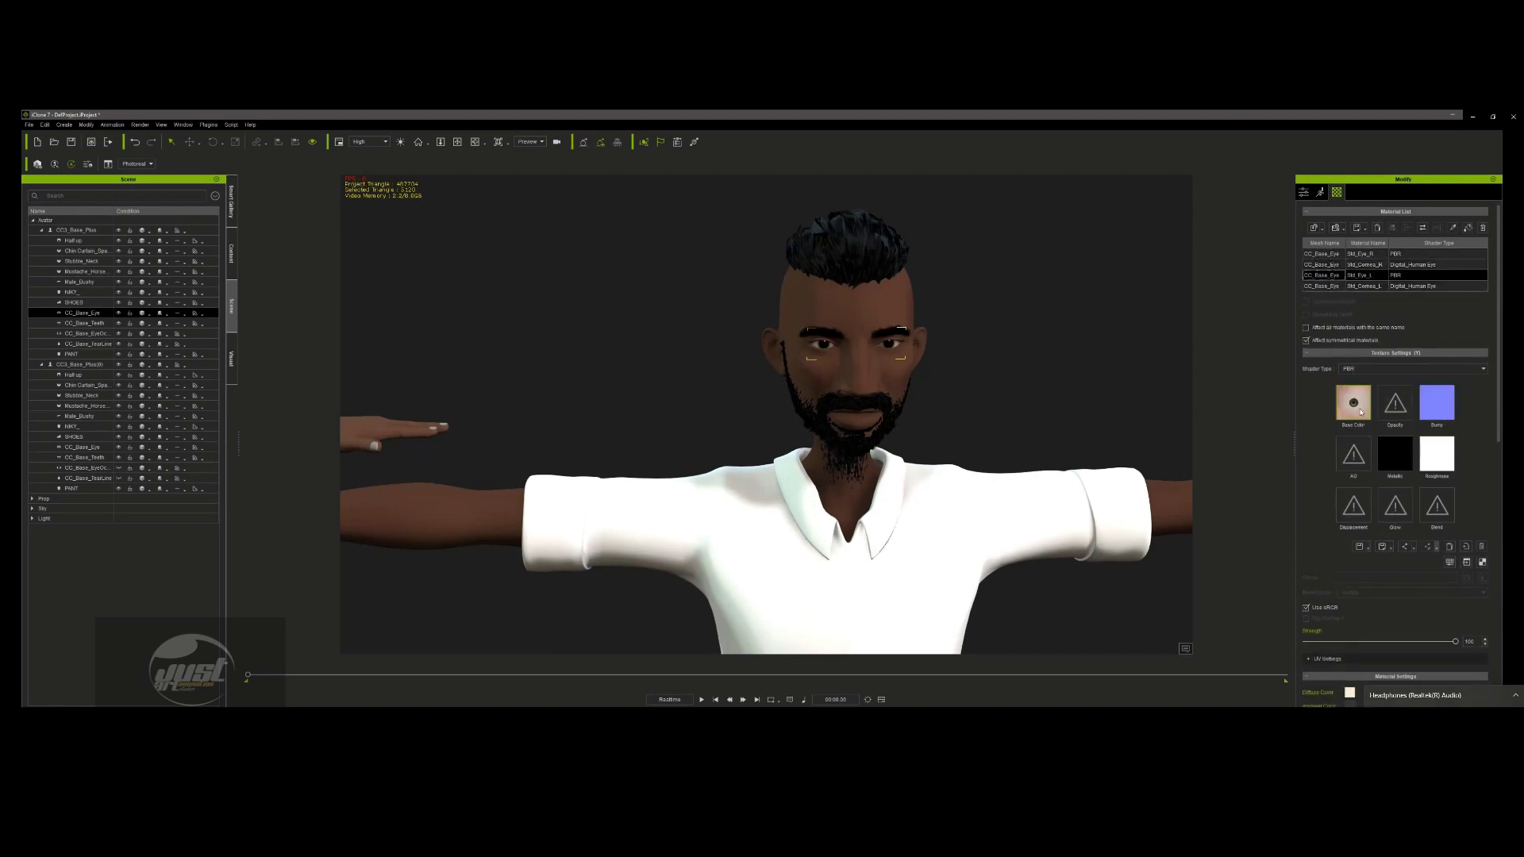
{"action": "right_click", "coordinate": [1360, 411]}
{"action": "left_click", "coordinate": [1397, 463]}
- Paste the copied texture into the Base Color of the Std_Cornea_L material
{"action": "left_click", "coordinate": [1321, 286]}
{"action": "right_click", "coordinate": [1364, 410]}
{"action": "left_click", "coordinate": [1398, 454]}
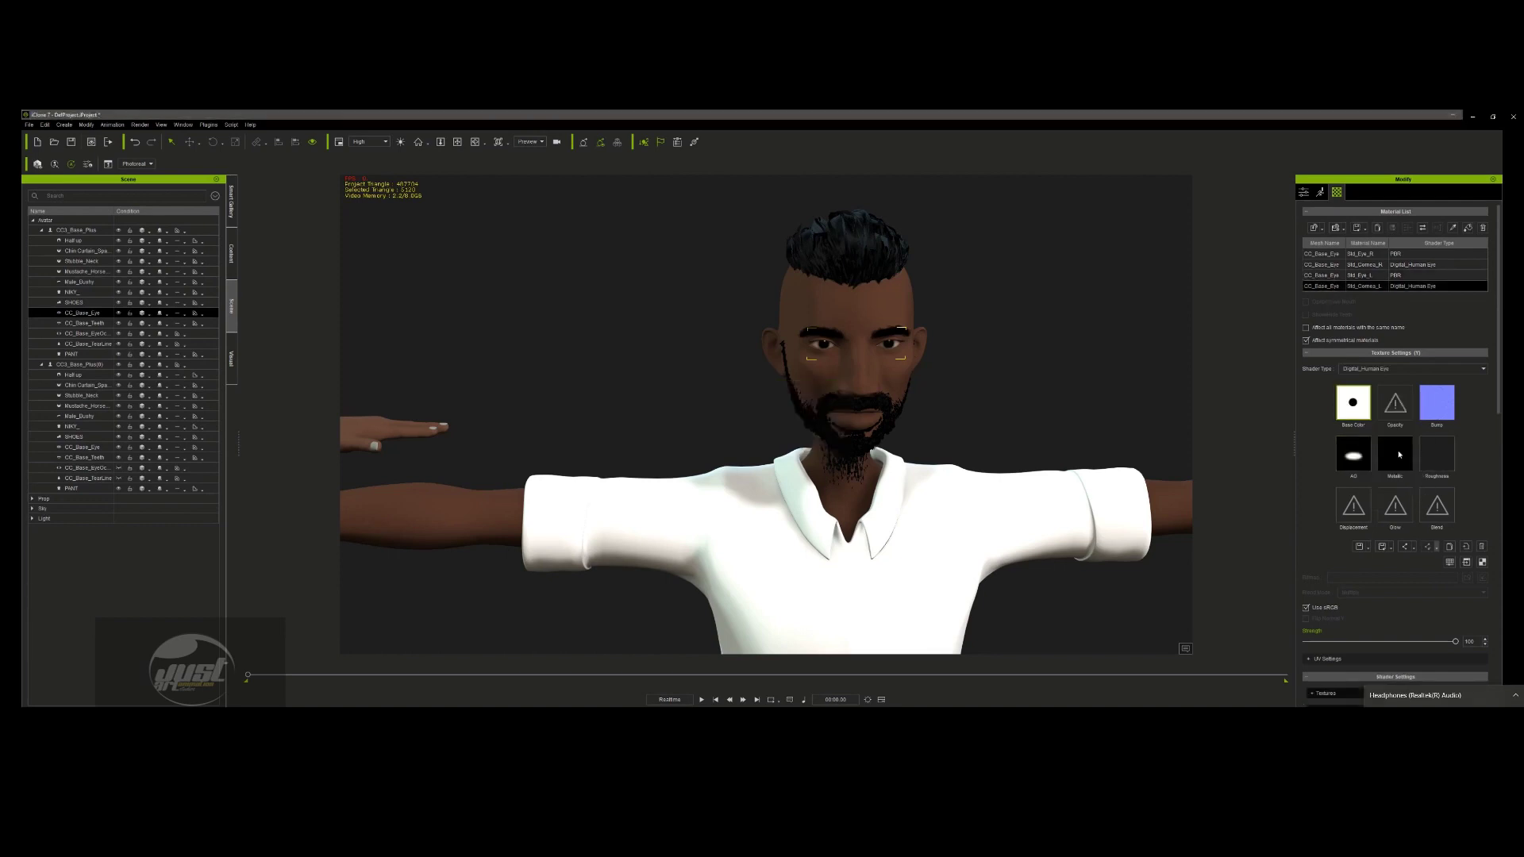
- Paste the copied texture into the Base Color of the Std_Eye_R material
{"action": "left_click", "coordinate": [1329, 276]}
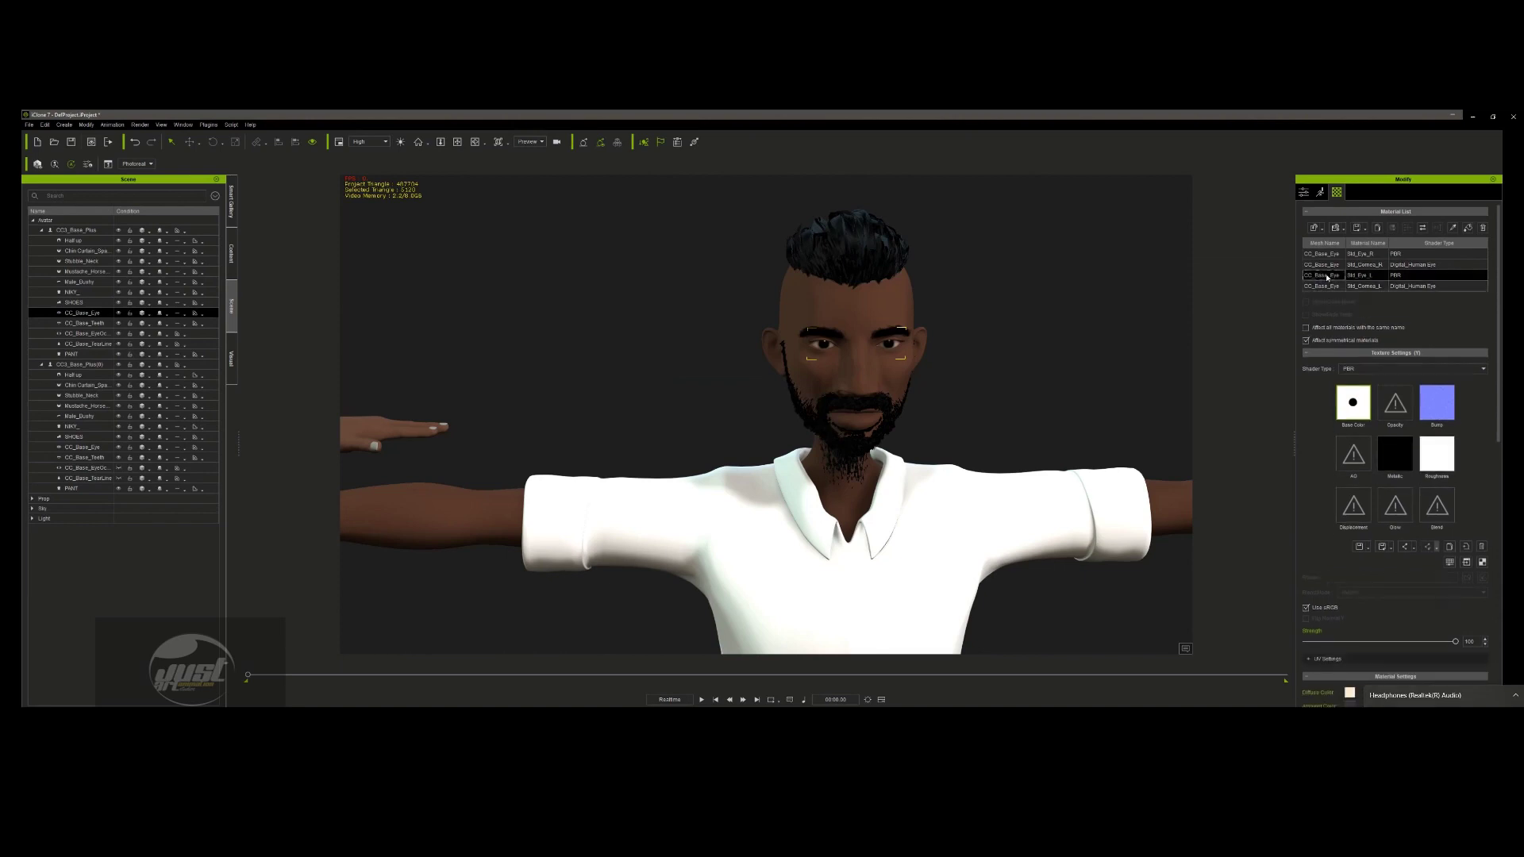
{"action": "left_click", "coordinate": [1329, 265]}
{"action": "left_click", "coordinate": [1333, 254]}
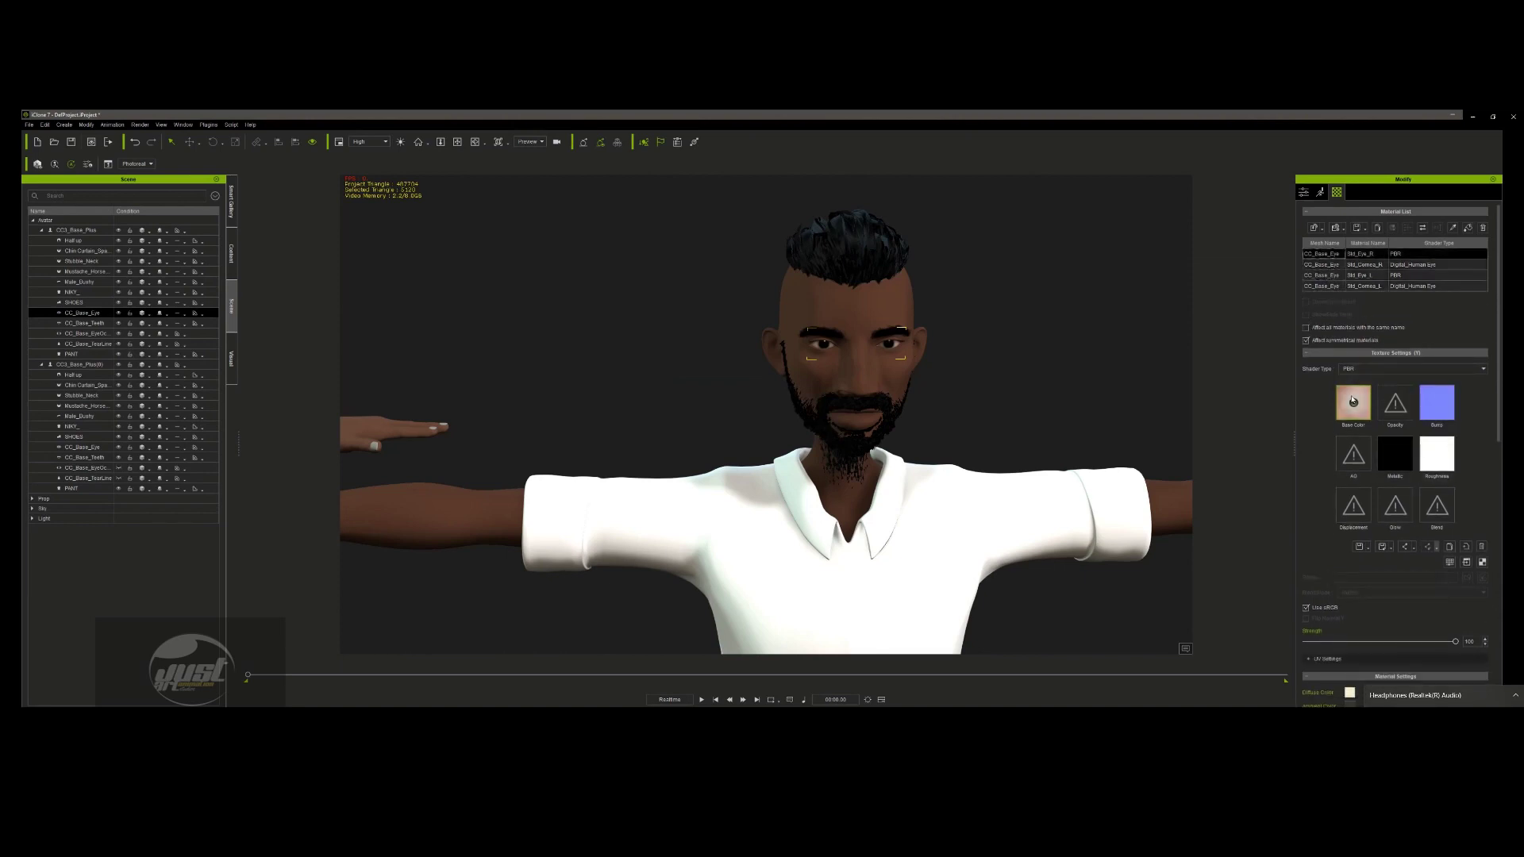
{"action": "right_click", "coordinate": [1353, 401]}
{"action": "left_click", "coordinate": [1383, 450]}
- Delete the Bump texture from Std_Eye_R and check the remaining textures of Std_Cornea_R
{"action": "left_click", "coordinate": [1448, 416]}
{"action": "left_click", "coordinate": [1480, 547]}
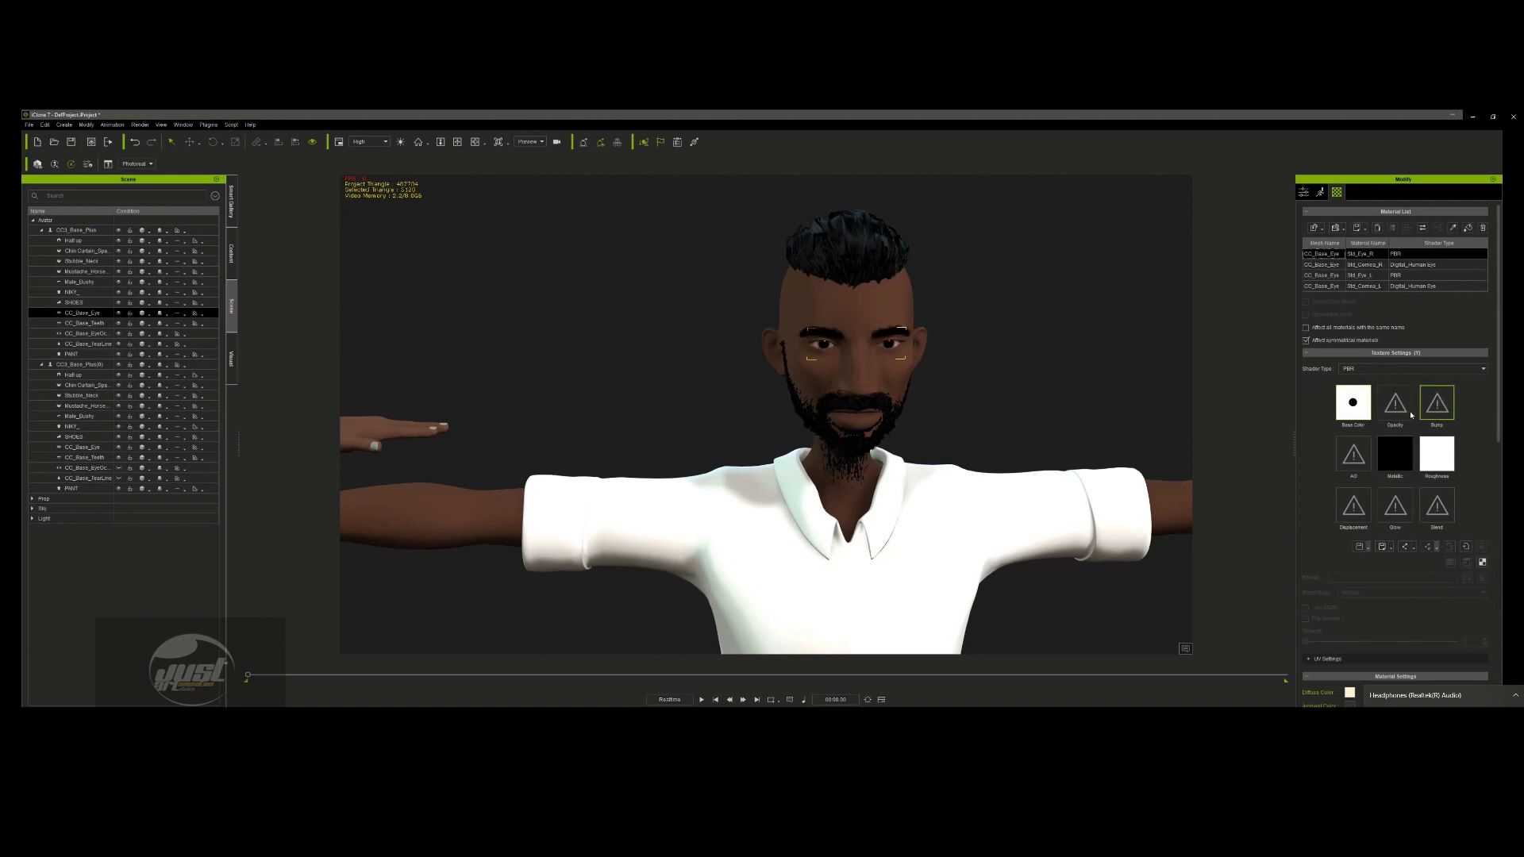
{"action": "left_click", "coordinate": [1324, 265]}
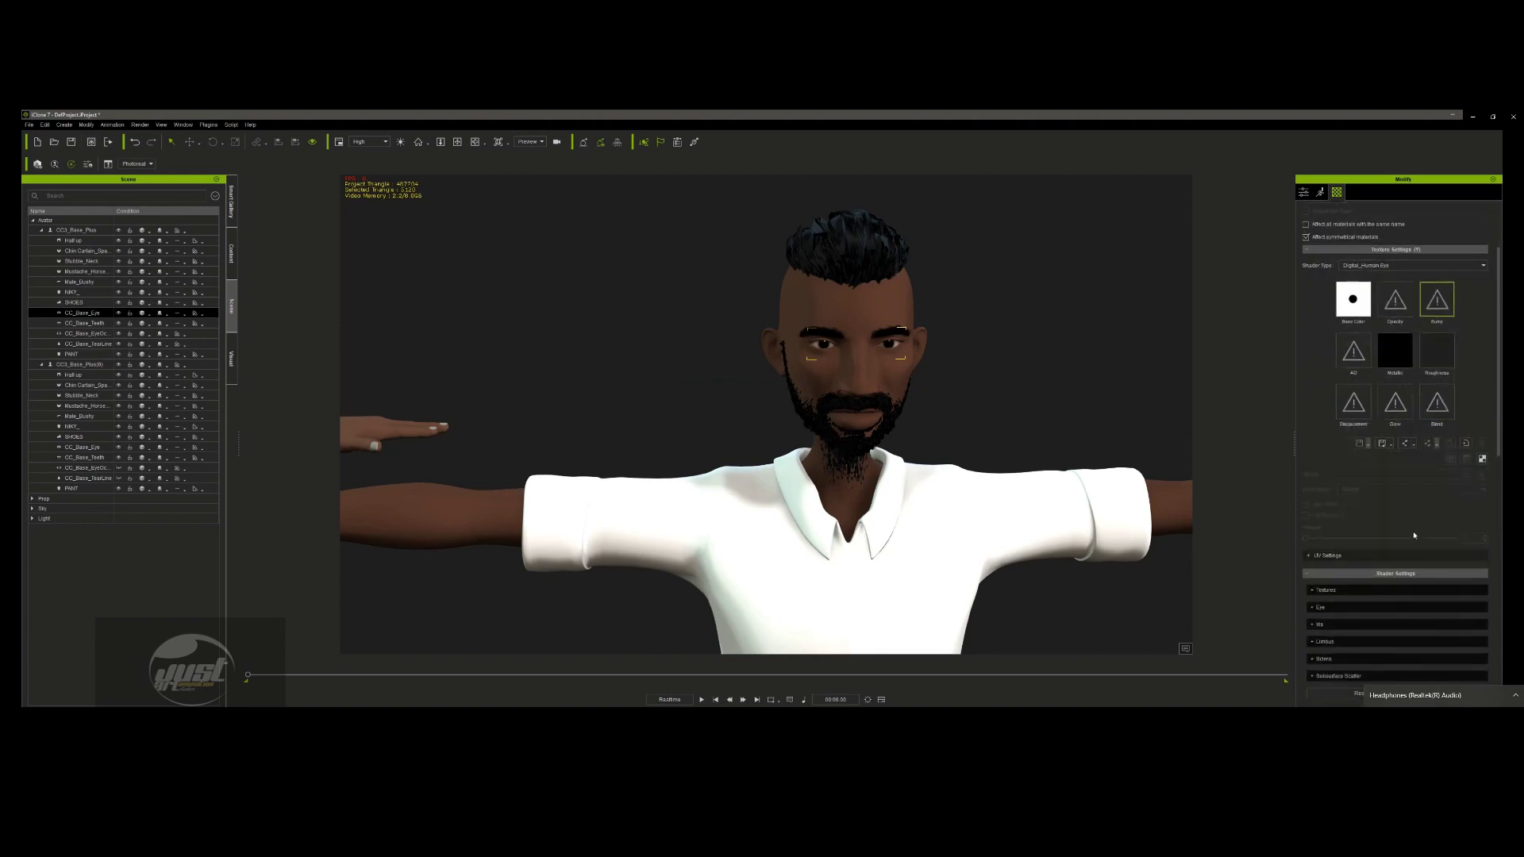
{"action": "scroll", "coordinate": [1349, 295], "scroll_direction": "down", "scroll_amount": 2}
{"action": "left_click", "coordinate": [1353, 299]}
{"action": "scroll", "coordinate": [1352, 298], "scroll_direction": "up", "scroll_amount": 2}
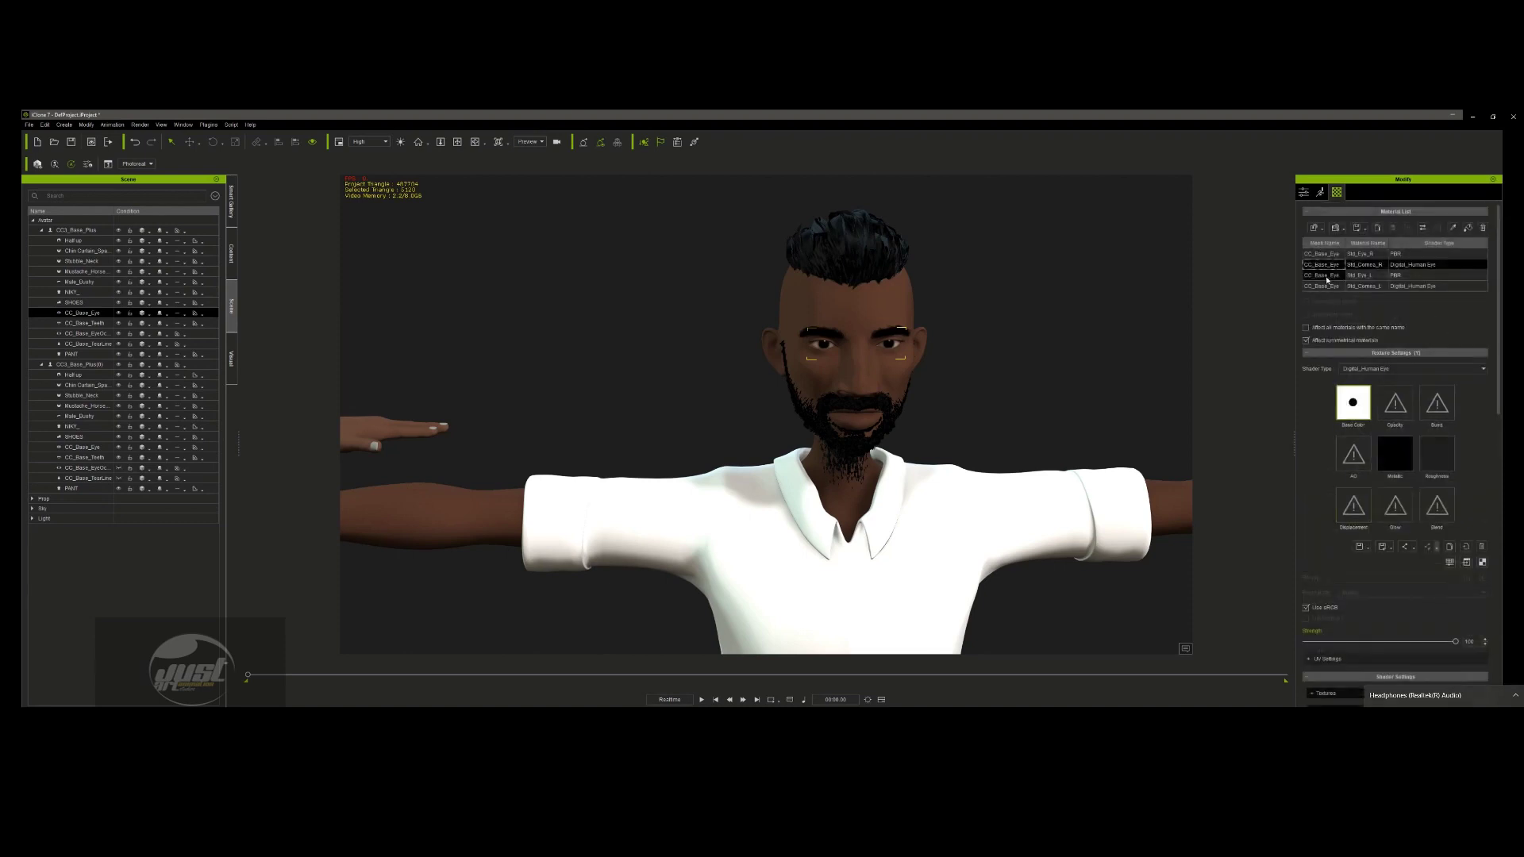
- Delete the Bump texture from Std_Eye_L and the Roughness textures from both Std_Eye_L and Std_Eye_R
{"action": "left_click", "coordinate": [1324, 275]}
{"action": "left_click", "coordinate": [1441, 407]}
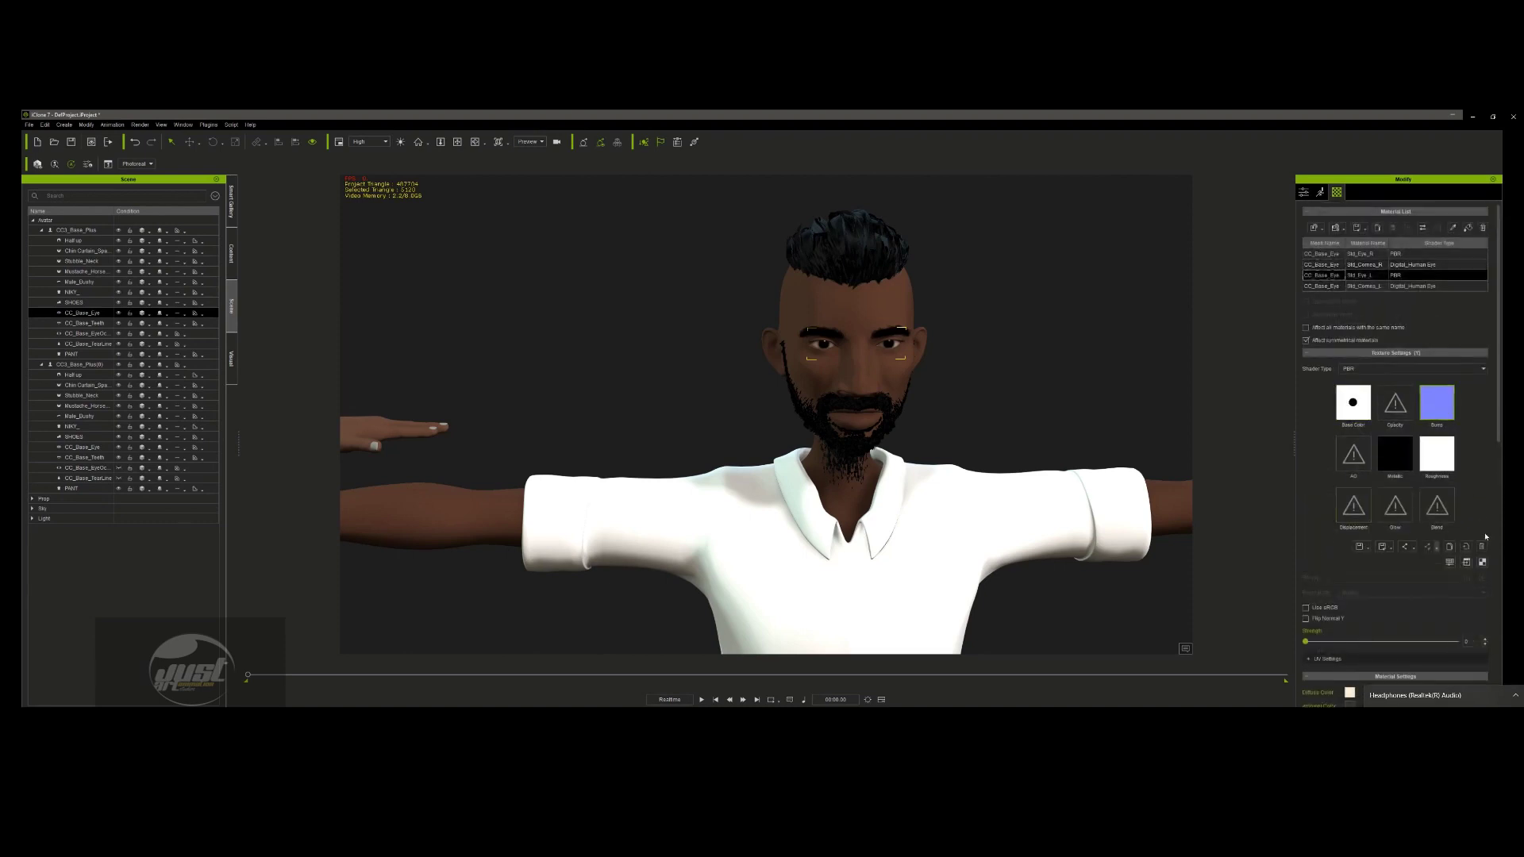
{"action": "left_click", "coordinate": [1481, 546]}
{"action": "left_click", "coordinate": [1437, 453]}
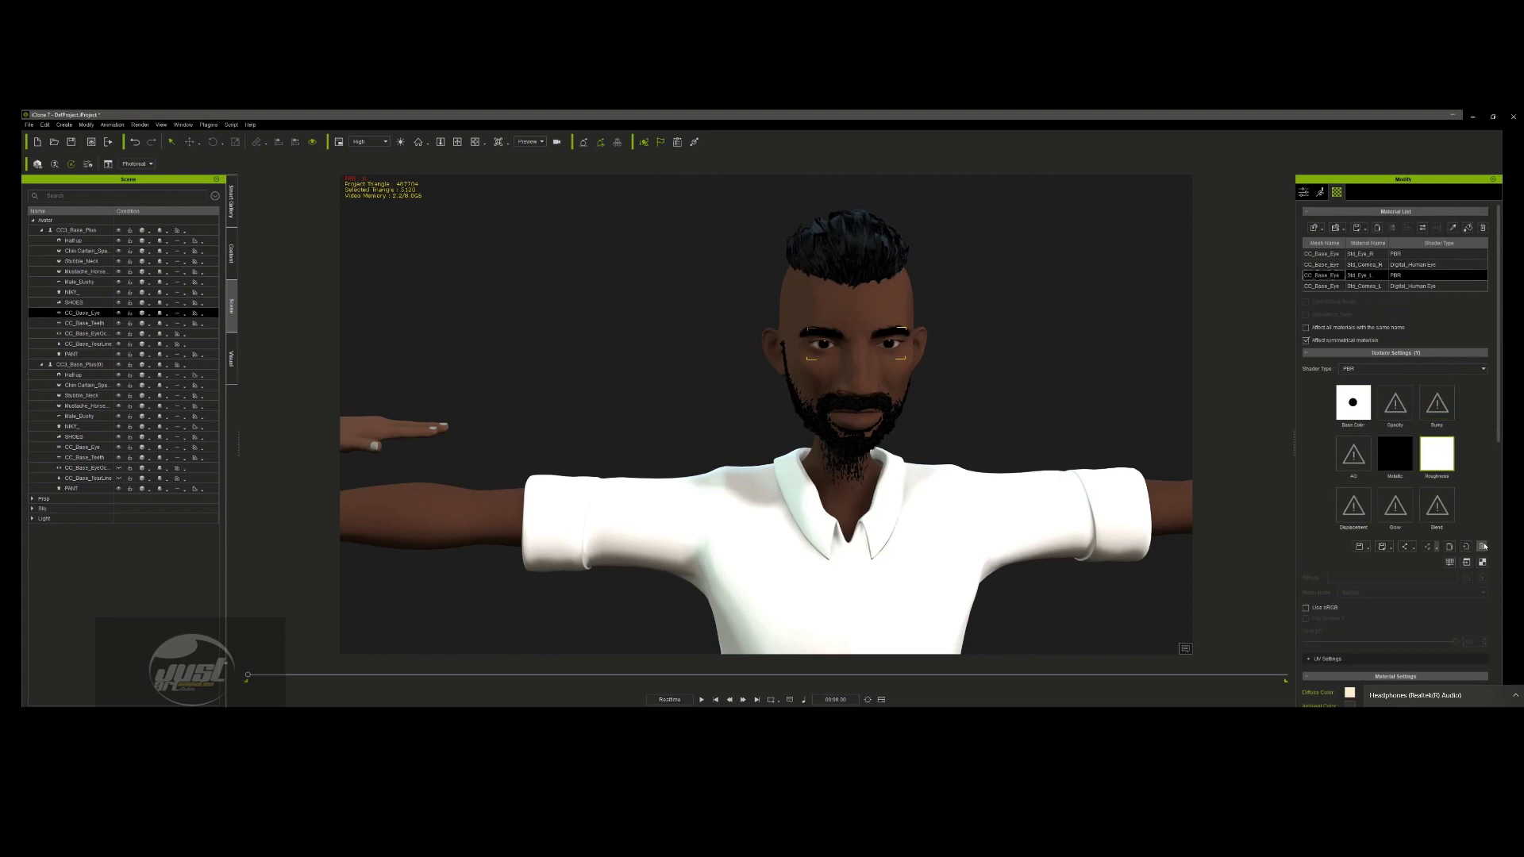
{"action": "left_click", "coordinate": [1481, 547]}
{"action": "left_click", "coordinate": [1324, 264]}
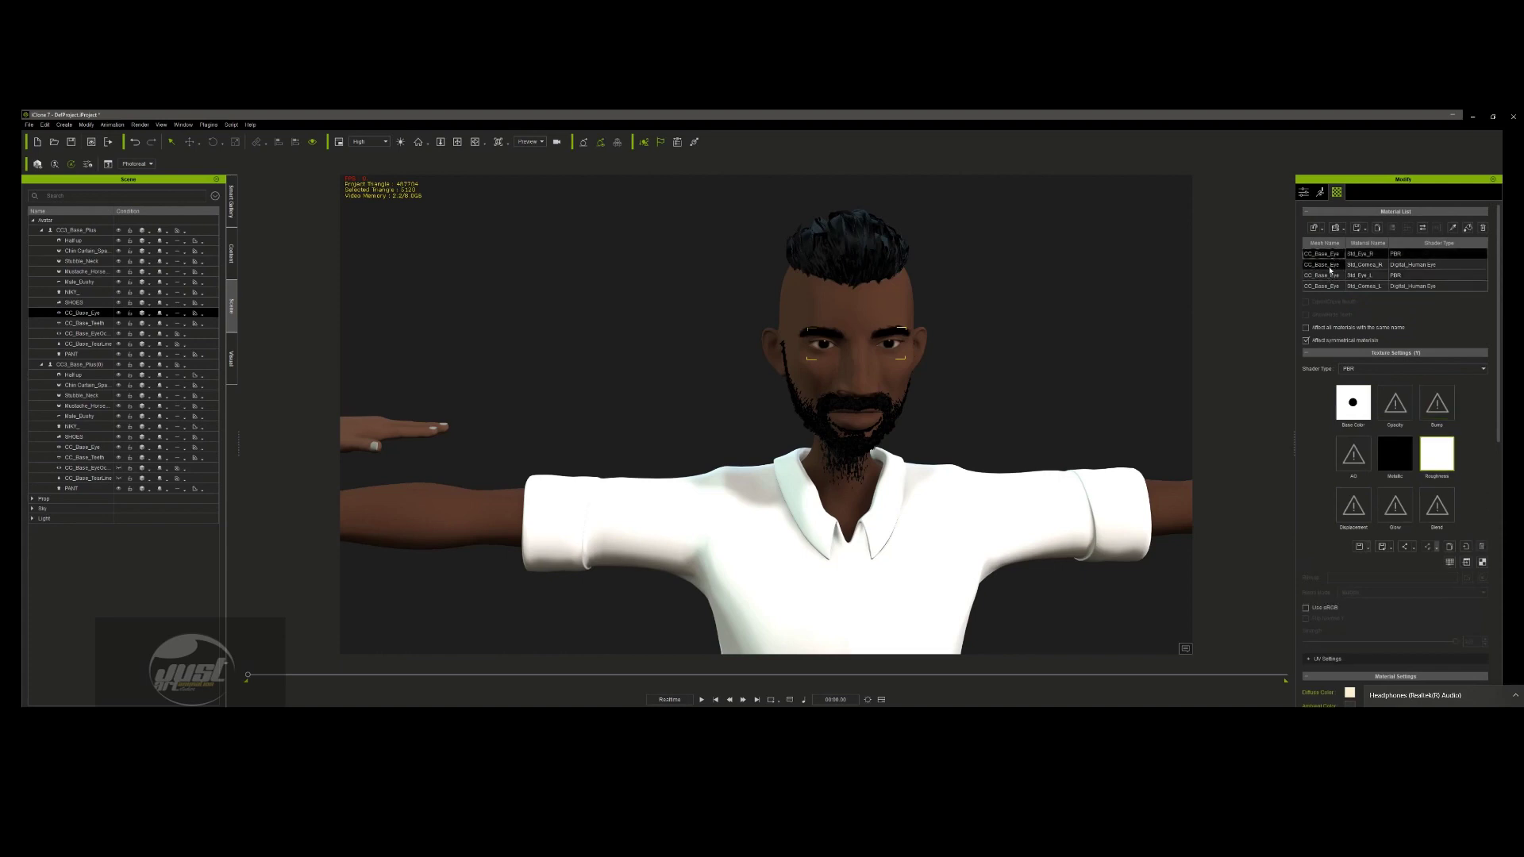
- Delete the Bump and AO textures from the Std_Cornea_L material
{"action": "left_click", "coordinate": [1333, 286]}
{"action": "left_click", "coordinate": [1436, 402]}
{"action": "left_click", "coordinate": [1481, 547]}
{"action": "left_click", "coordinate": [1351, 455]}
{"action": "left_click", "coordinate": [1482, 547]}
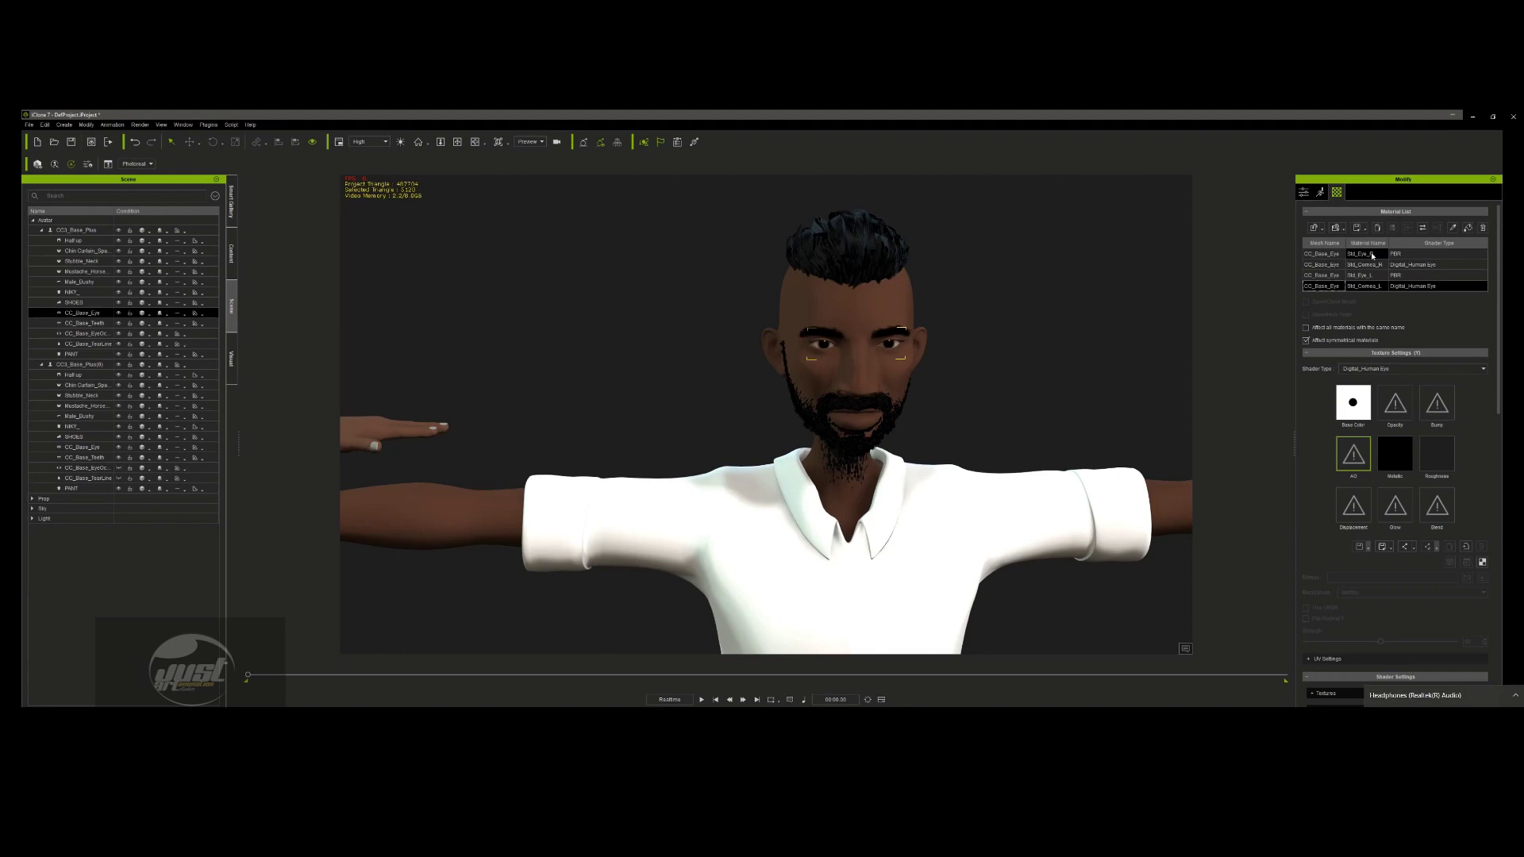
- Select all four eye and cornea materials and change their shader type to Traditional
{"action": "left_click", "coordinate": [1373, 313]}
{"action": "left_click", "coordinate": [1371, 254]}
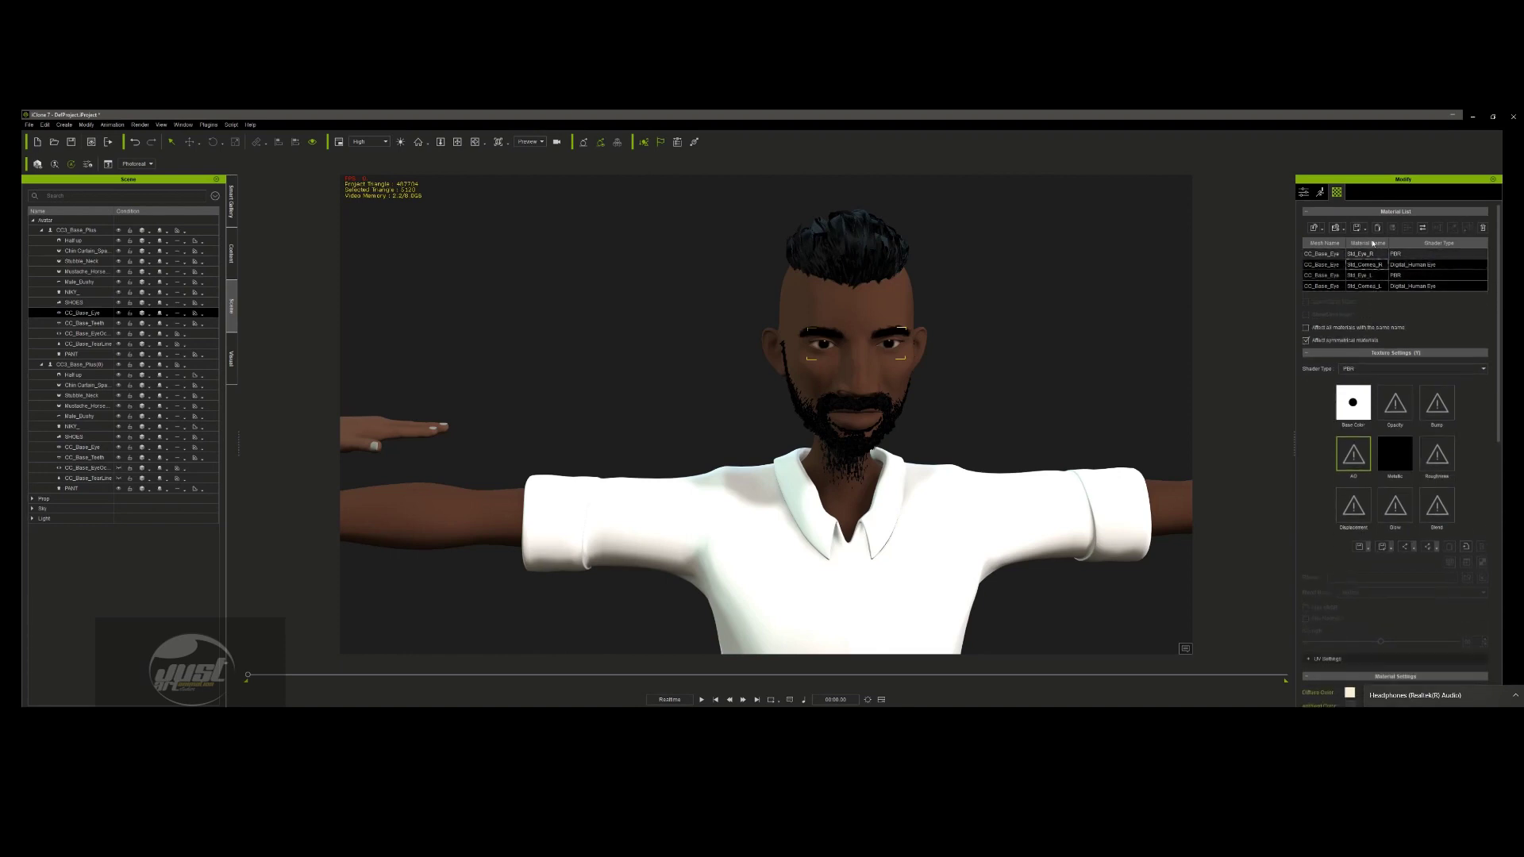
{"action": "left_click", "coordinate": [1383, 307]}
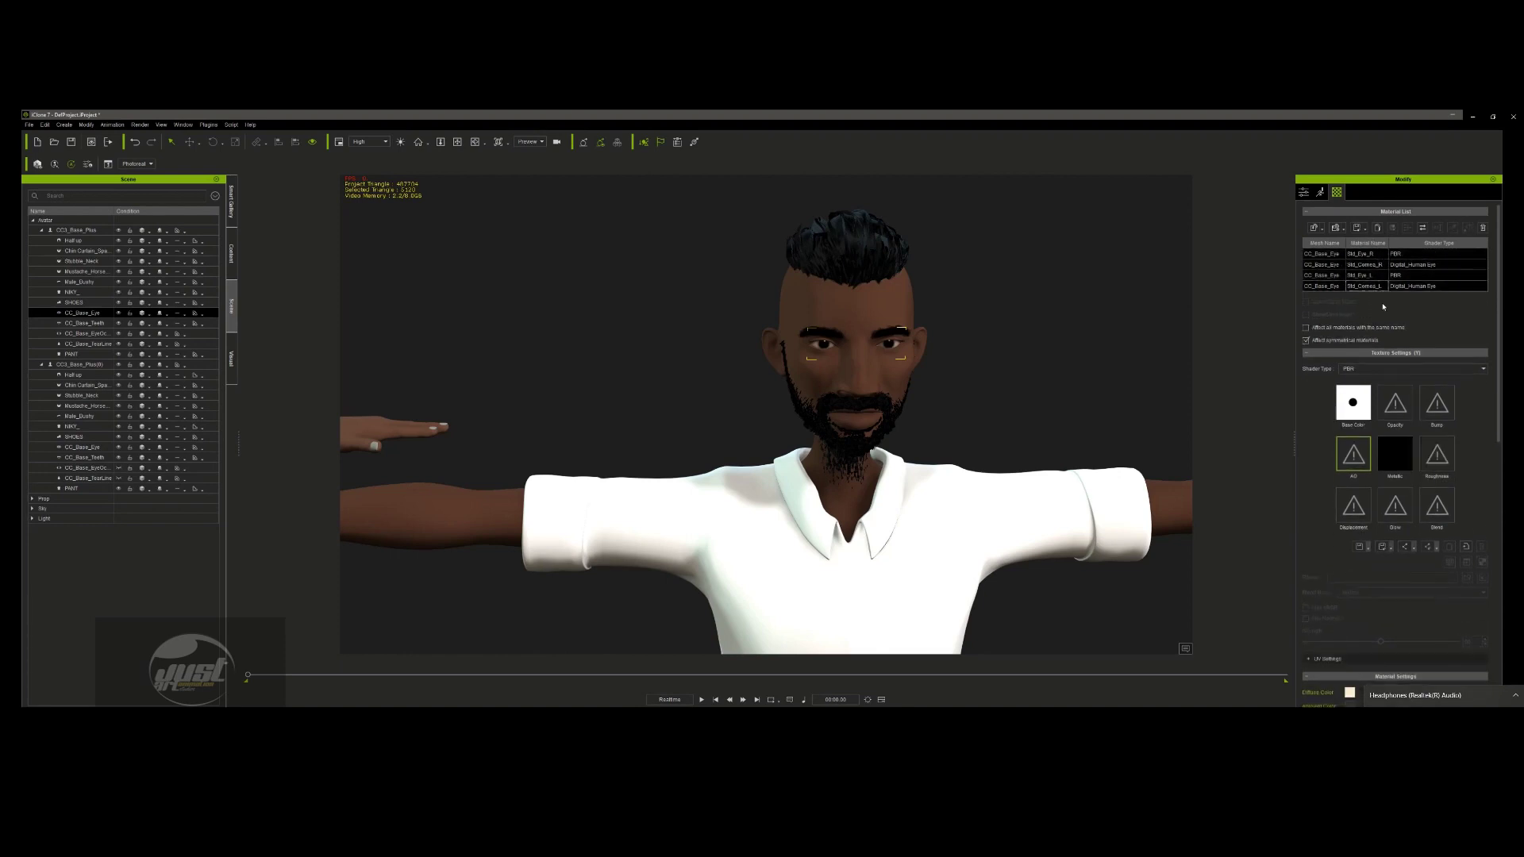
{"action": "left_click", "coordinate": [1350, 369]}
{"action": "left_click", "coordinate": [1368, 384]}
- Inspect the eyes up close and set the Specular and Glossiness of the selected eye materials to 0
{"action": "scroll", "coordinate": [945, 342], "scroll_direction": "down", "scroll_amount": 3}
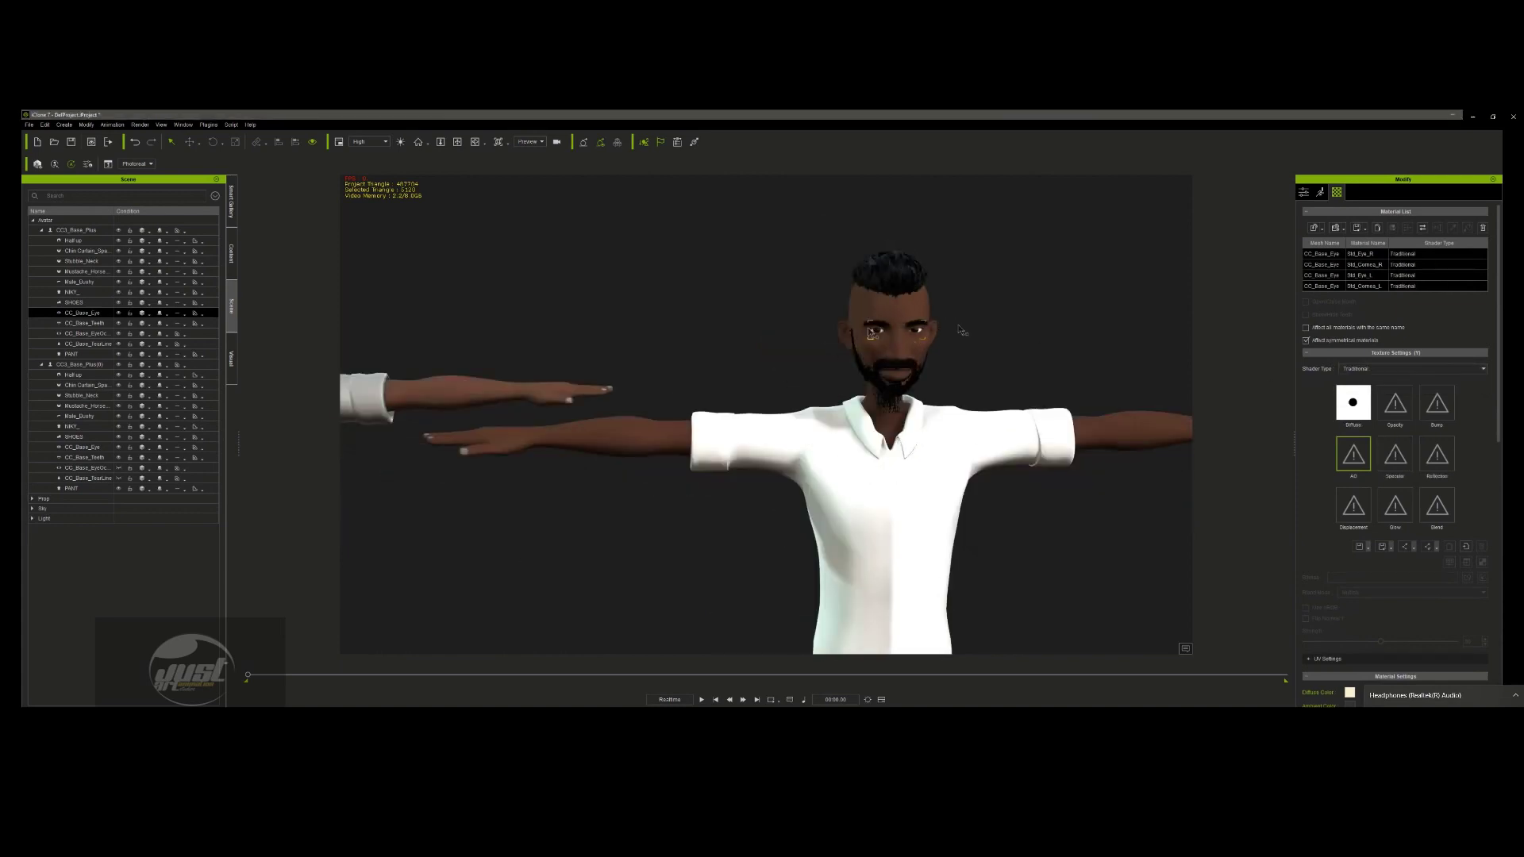
{"action": "scroll", "coordinate": [920, 317], "scroll_direction": "up", "scroll_amount": 5}
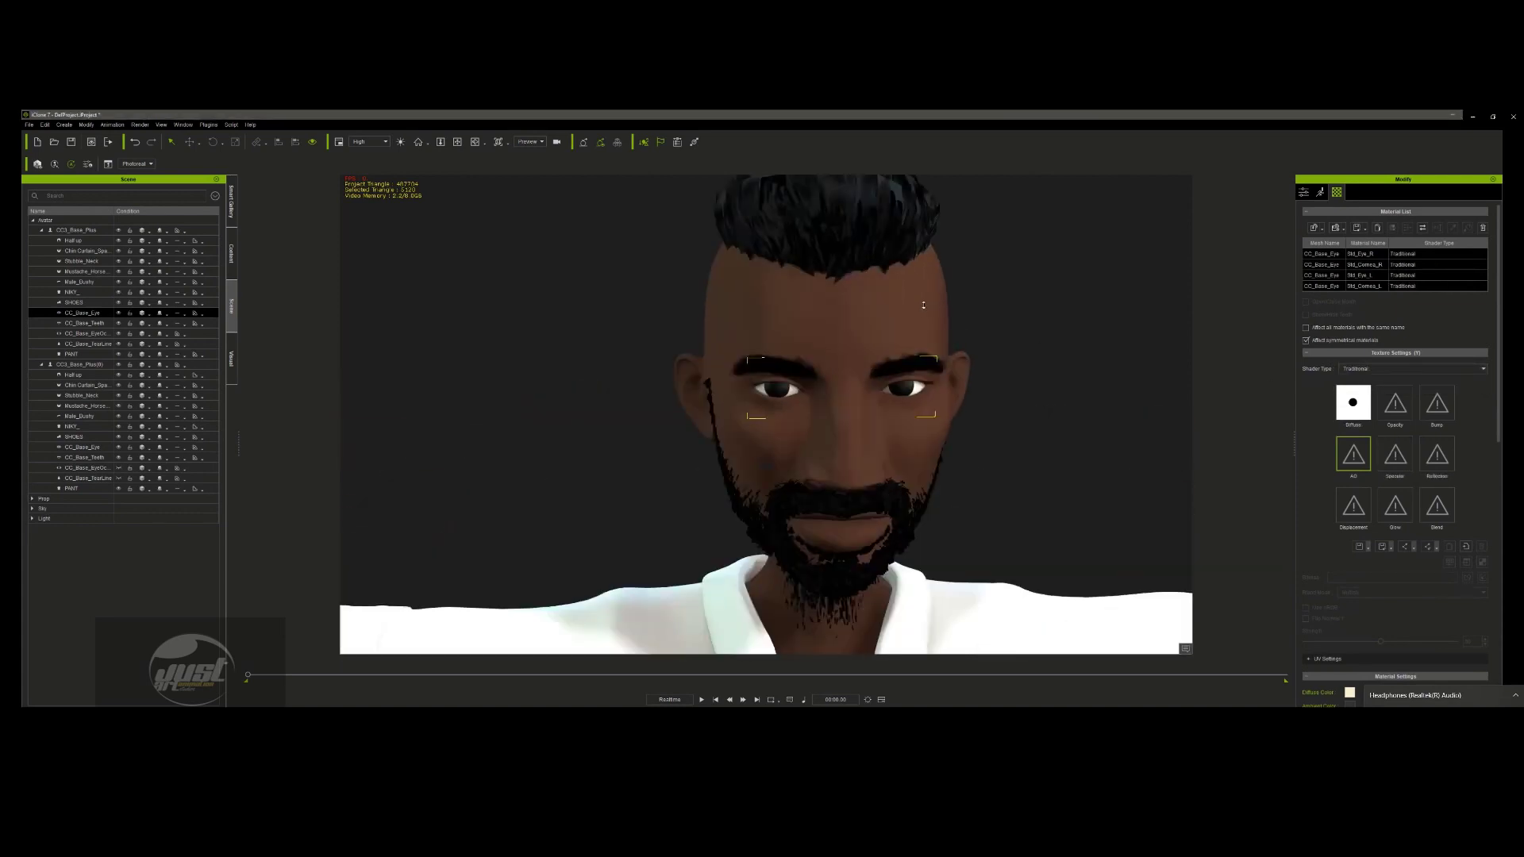
{"action": "scroll", "coordinate": [930, 342], "scroll_direction": "down", "scroll_amount": 1}
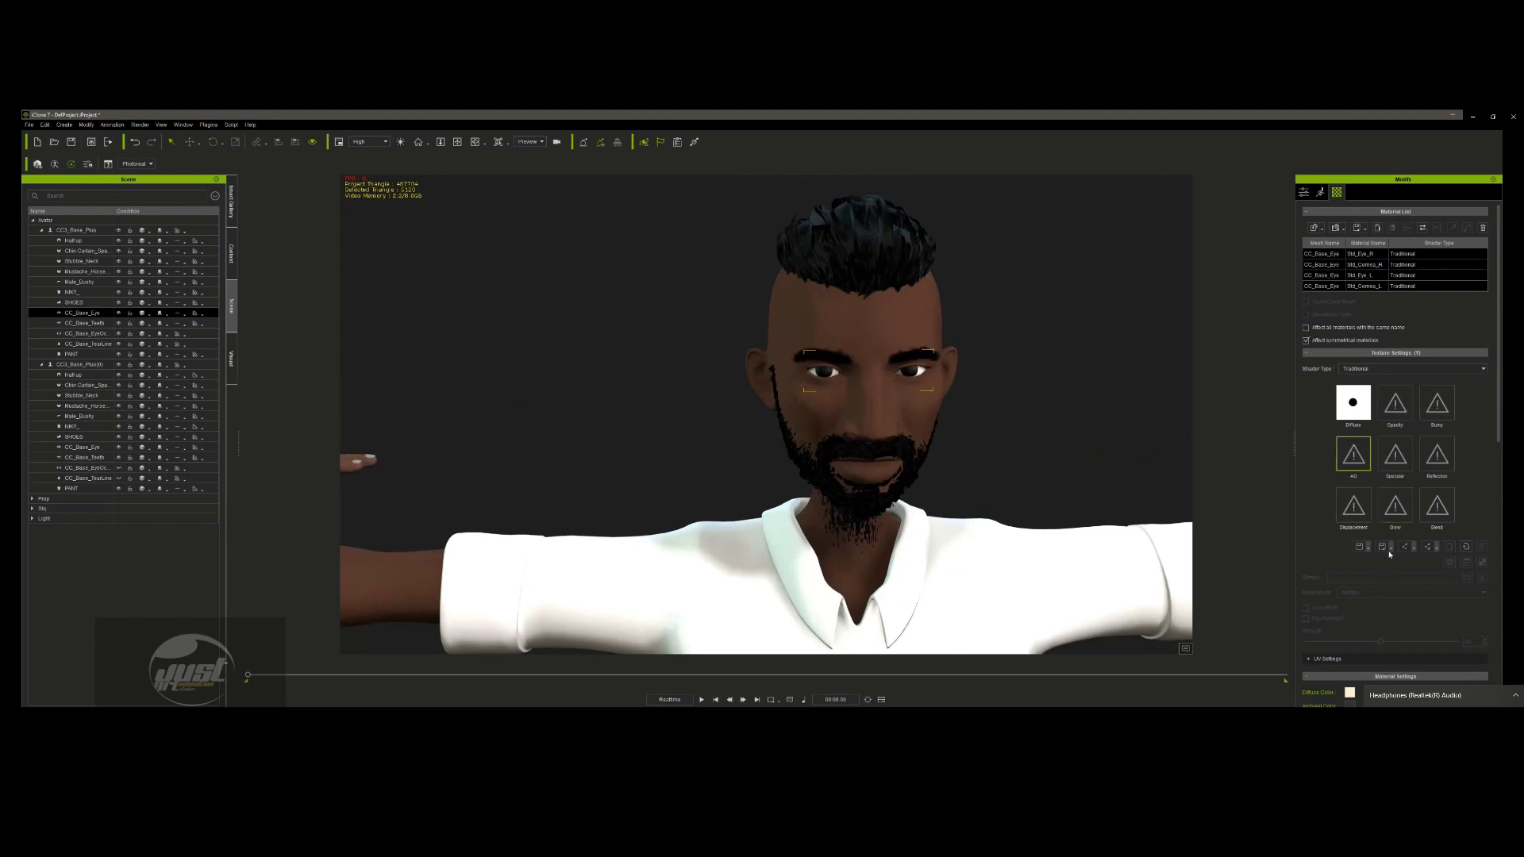
{"action": "scroll", "coordinate": [1388, 554], "scroll_direction": "down", "scroll_amount": 5}
{"action": "scroll", "coordinate": [1381, 567], "scroll_direction": "down", "scroll_amount": 2}
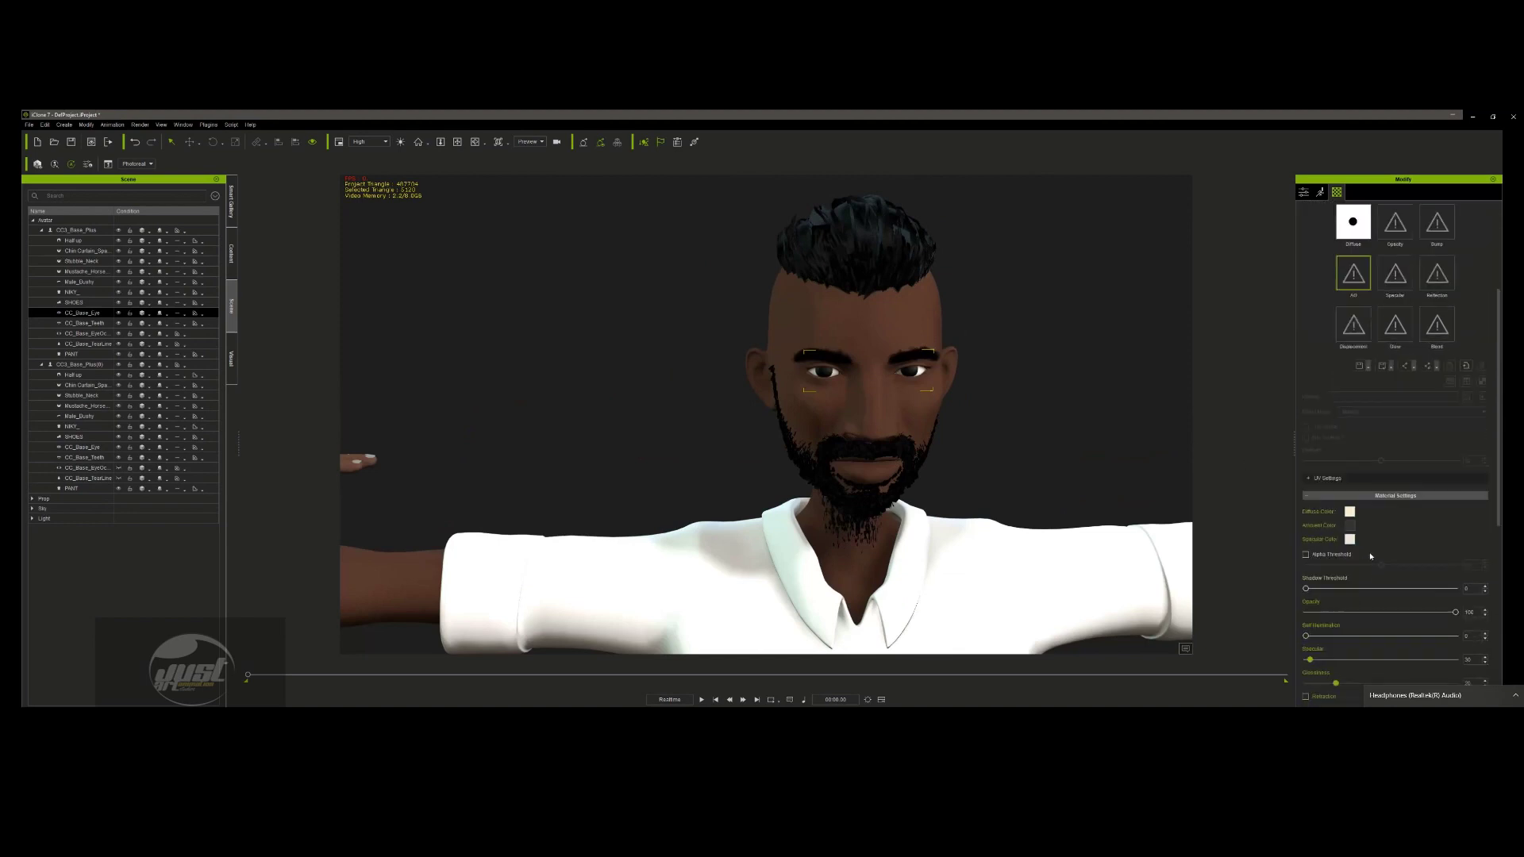
{"action": "scroll", "coordinate": [1308, 643], "scroll_direction": "down", "scroll_amount": 2}
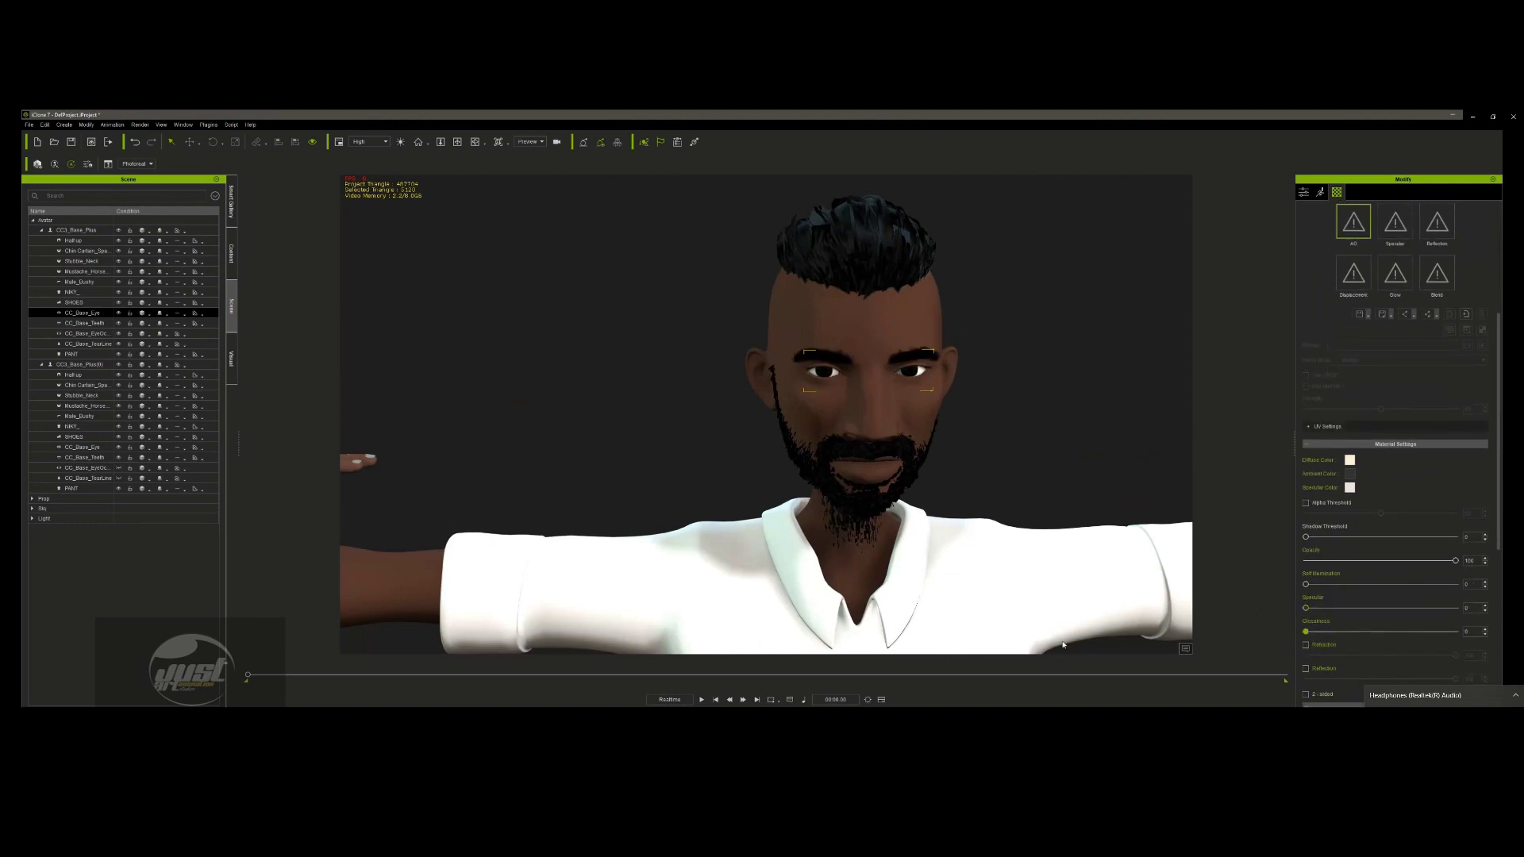
- Set the Diffuse Color of the selected eye materials to white
{"action": "scroll", "coordinate": [1464, 307], "scroll_direction": "up", "scroll_amount": 9}
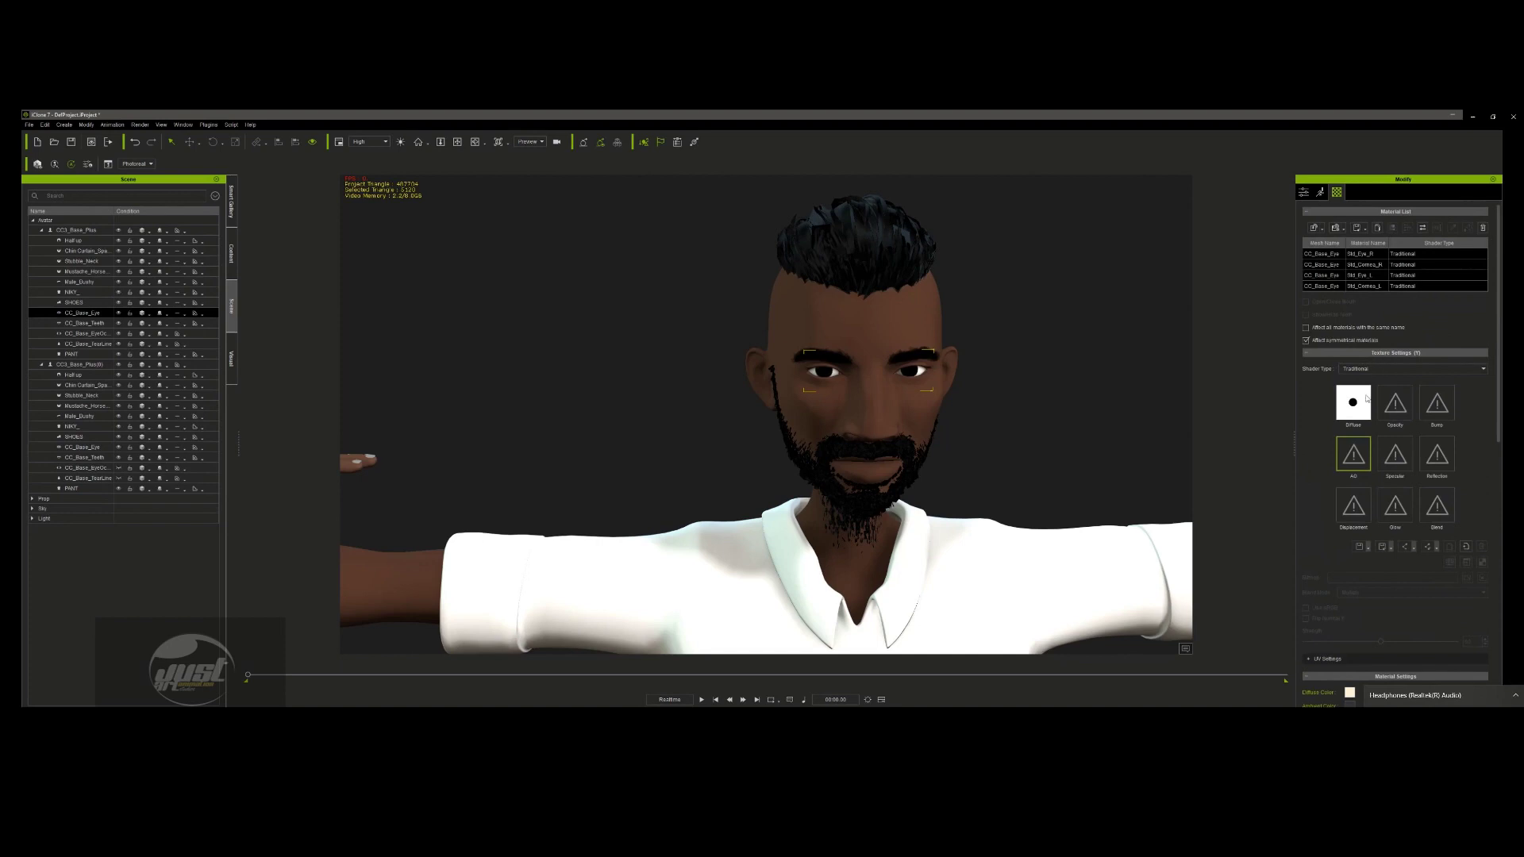
{"action": "scroll", "coordinate": [1361, 444], "scroll_direction": "down", "scroll_amount": 5}
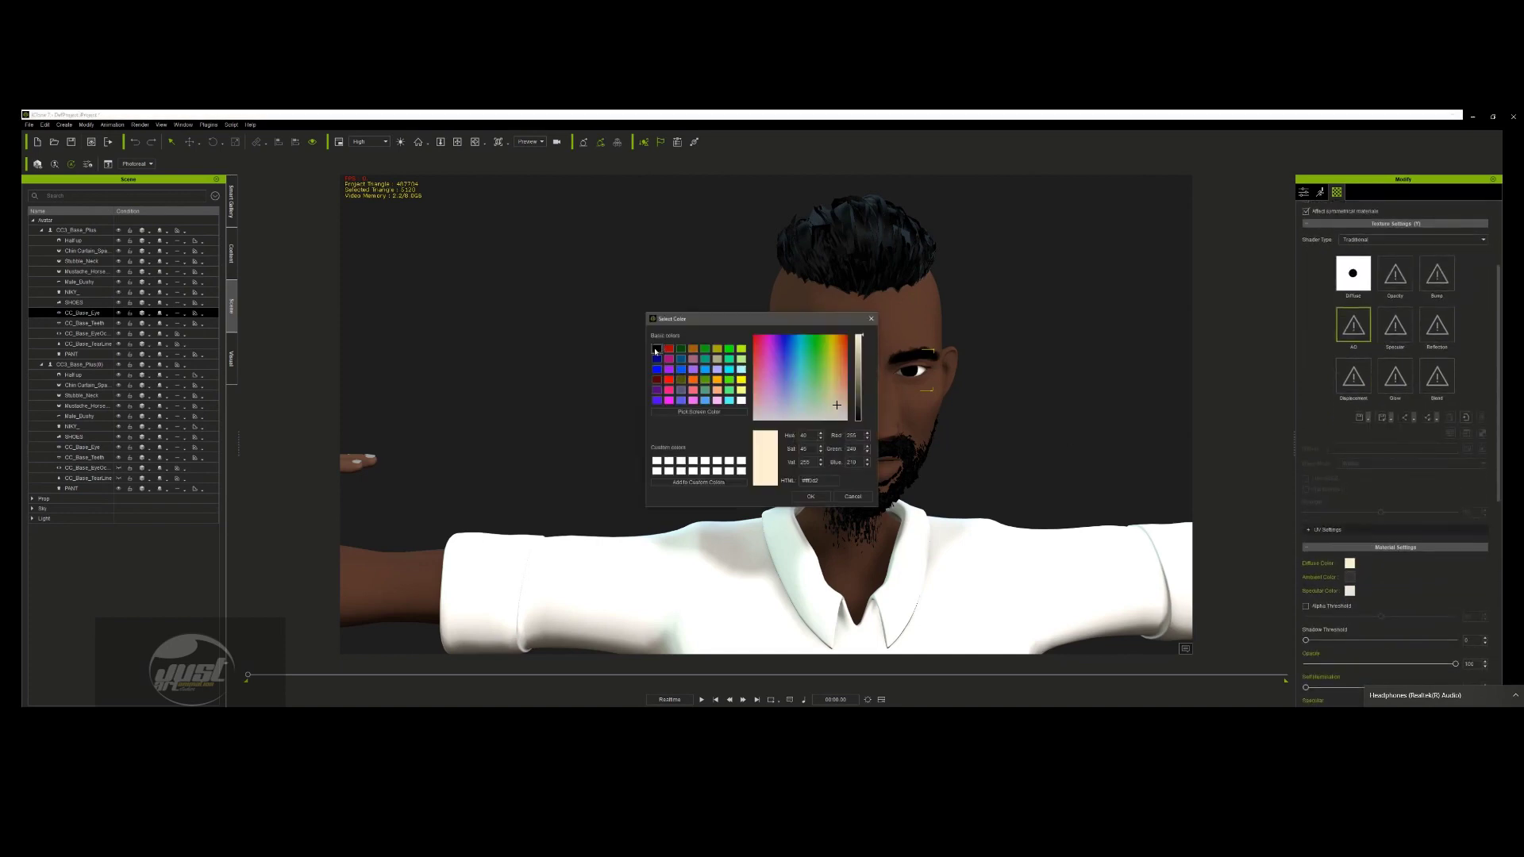
{"action": "left_click", "coordinate": [742, 401]}
{"action": "left_click", "coordinate": [810, 496]}
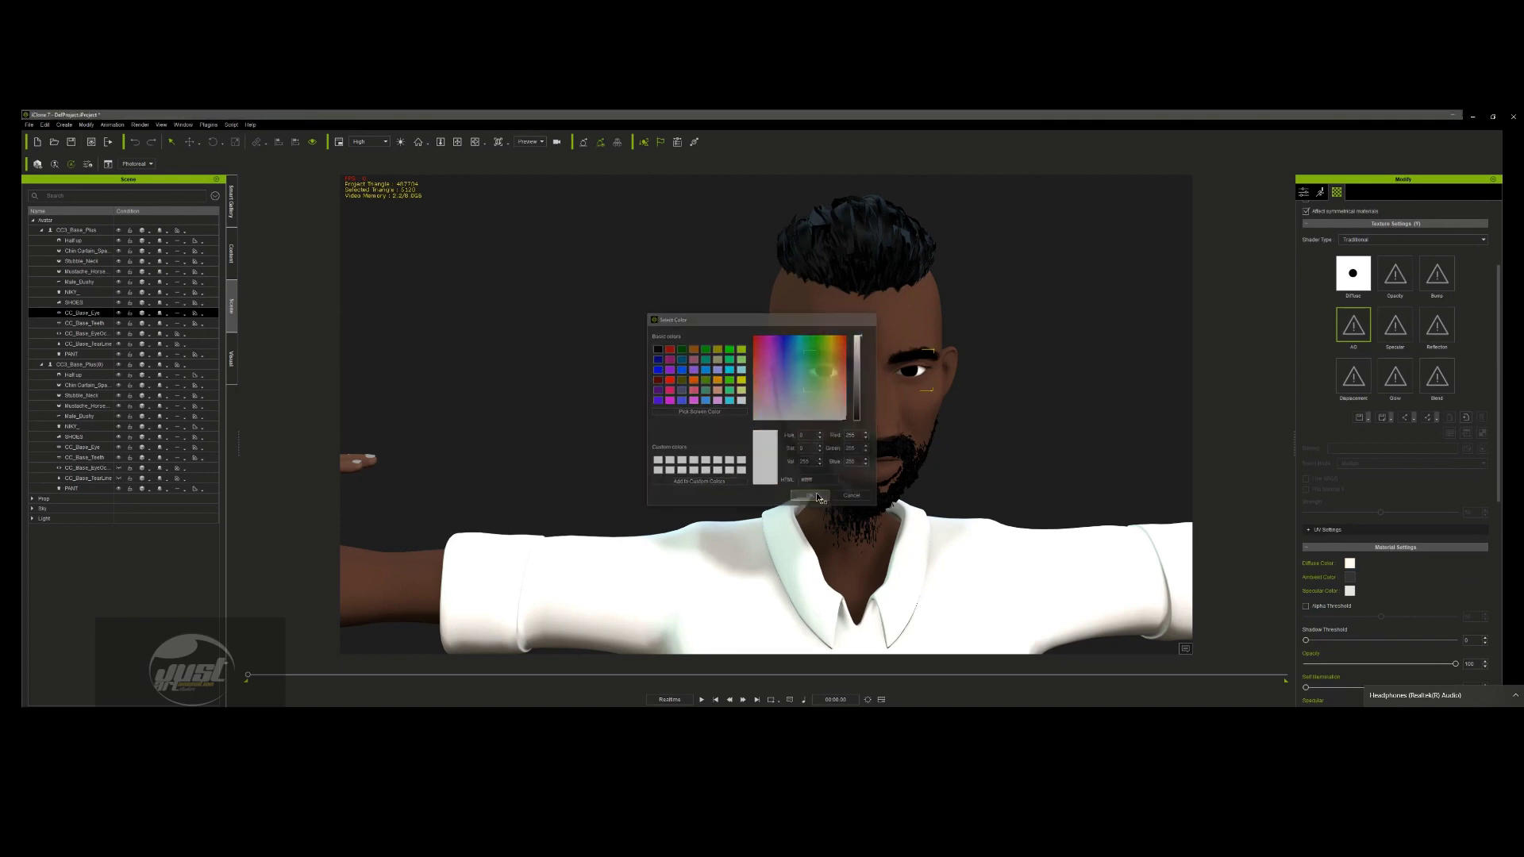
- Compare the two characters from the front and sides, and inspect the brighter-shirted character's beard and neck up close
{"action": "scroll", "coordinate": [1015, 310], "scroll_direction": "down", "scroll_amount": 5}
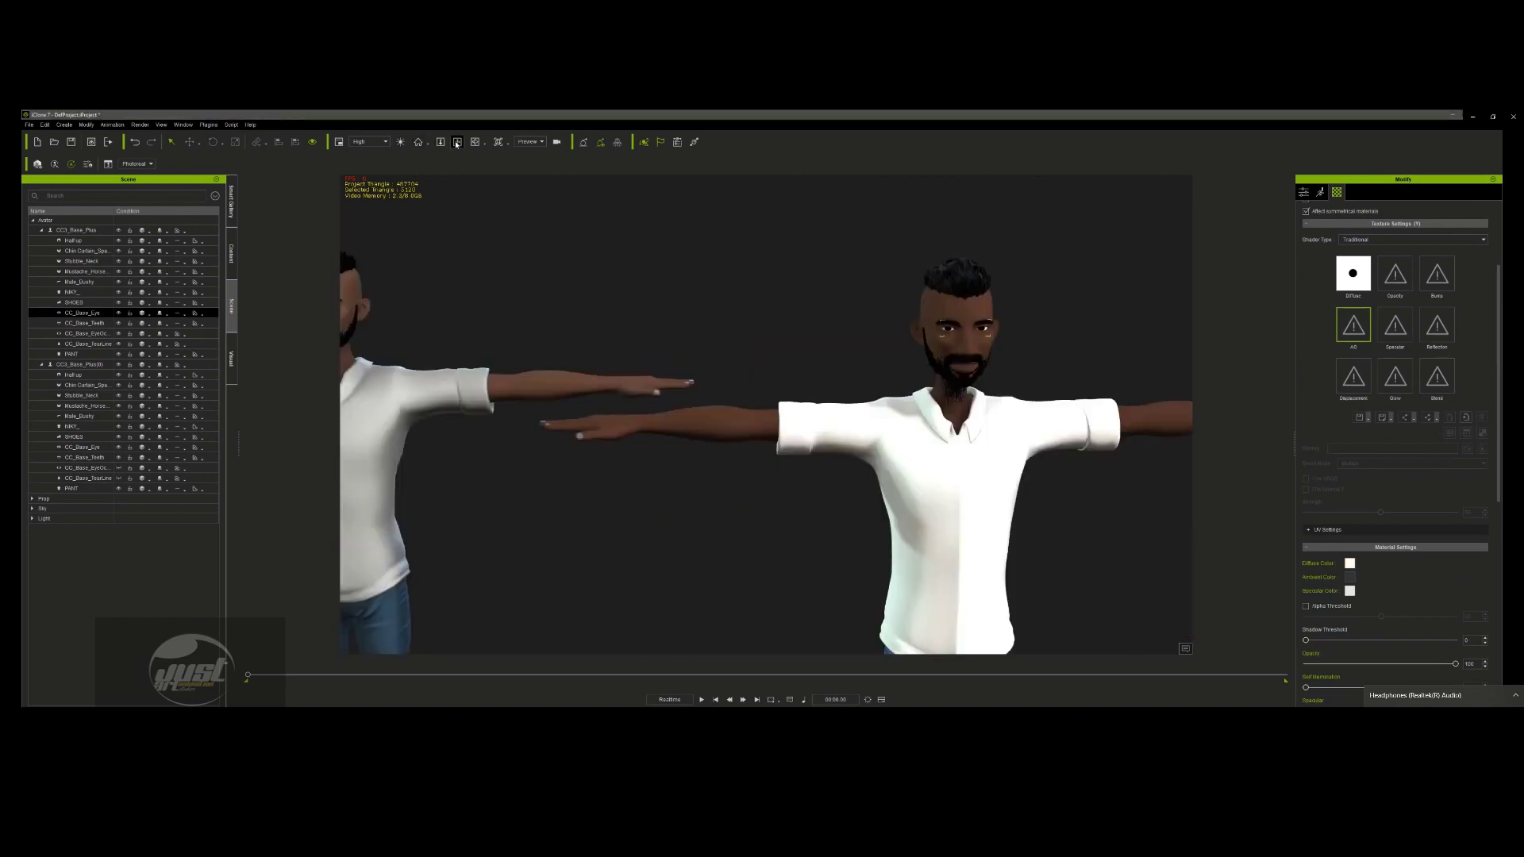
{"action": "scroll", "coordinate": [816, 330], "scroll_direction": "down", "scroll_amount": 3}
{"action": "right_click_drag", "start_coordinate": [936, 293], "coordinate": [910, 193]}
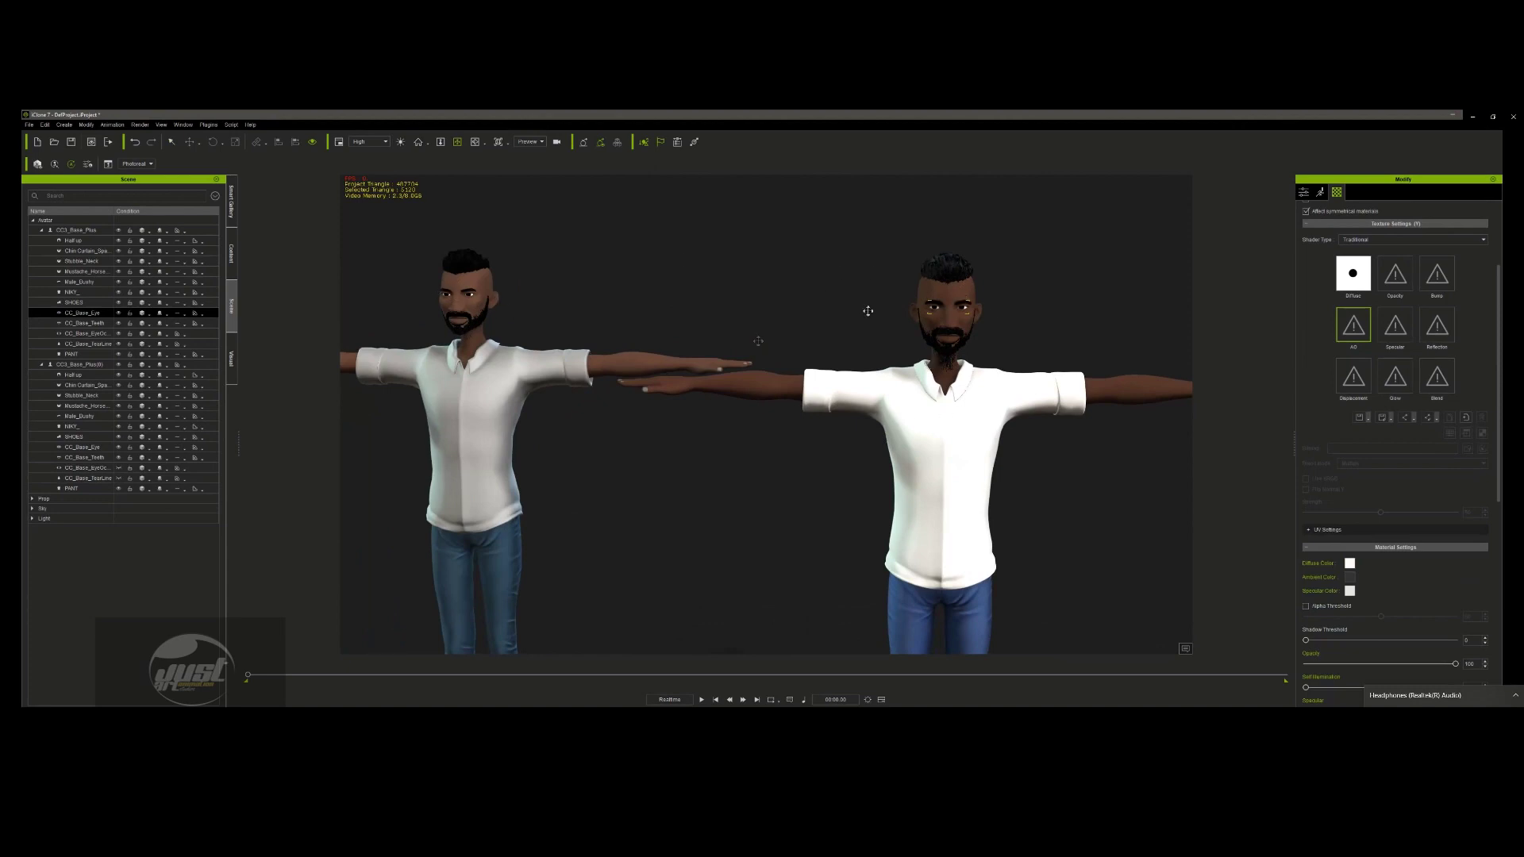
{"action": "right_click_drag", "start_coordinate": [1005, 377], "coordinate": [878, 312]}
{"action": "scroll", "coordinate": [955, 324], "scroll_direction": "up", "scroll_amount": 3}
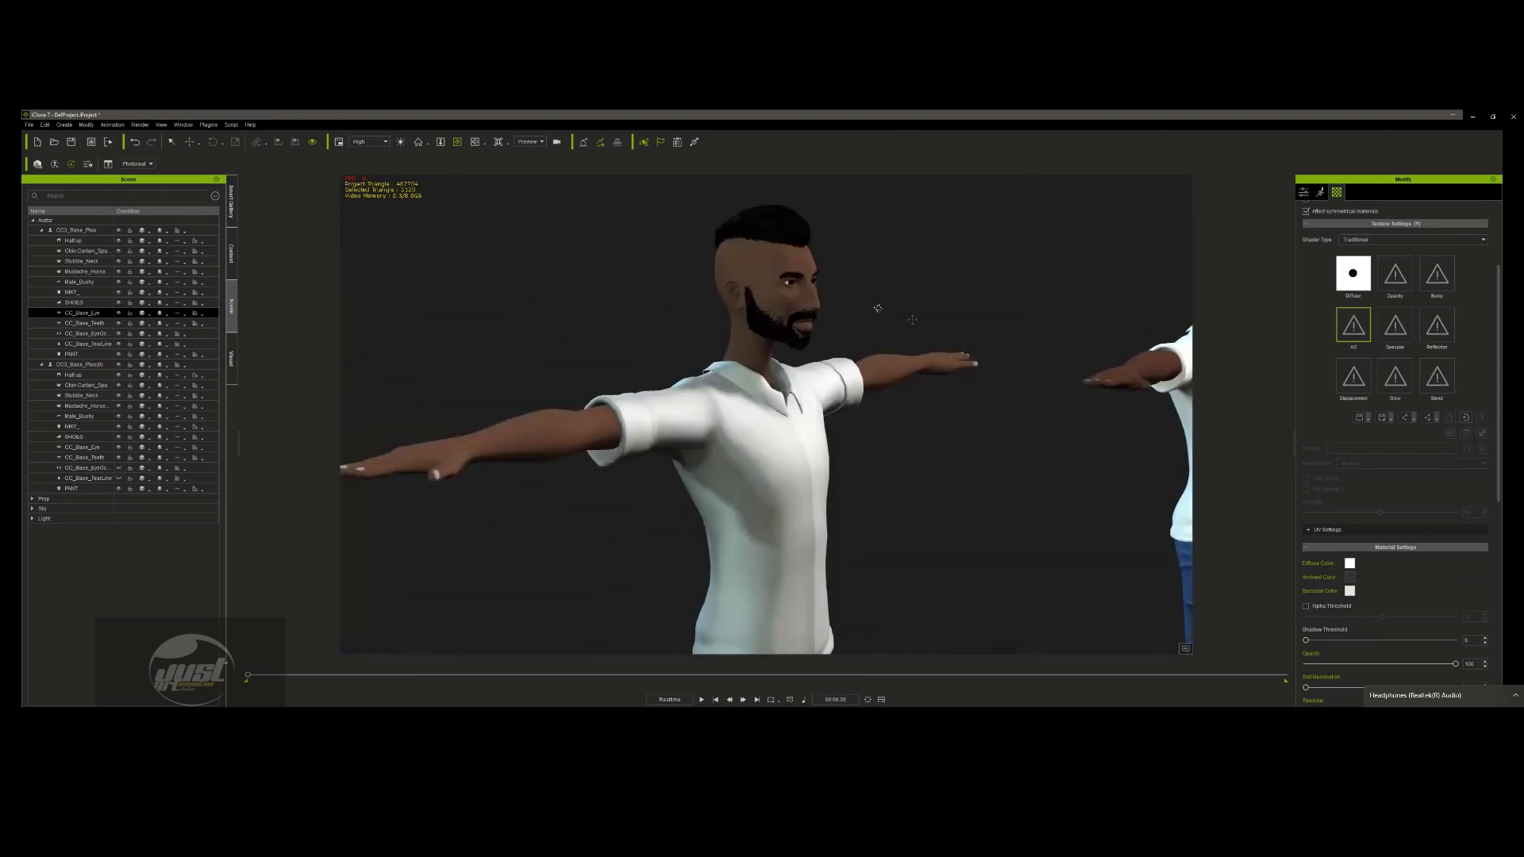
{"action": "scroll", "coordinate": [918, 326], "scroll_direction": "up", "scroll_amount": 5}
{"action": "right_click_drag", "start_coordinate": [634, 357], "coordinate": [891, 251]}
{"action": "right_click_drag", "start_coordinate": [727, 321], "coordinate": [873, 341]}
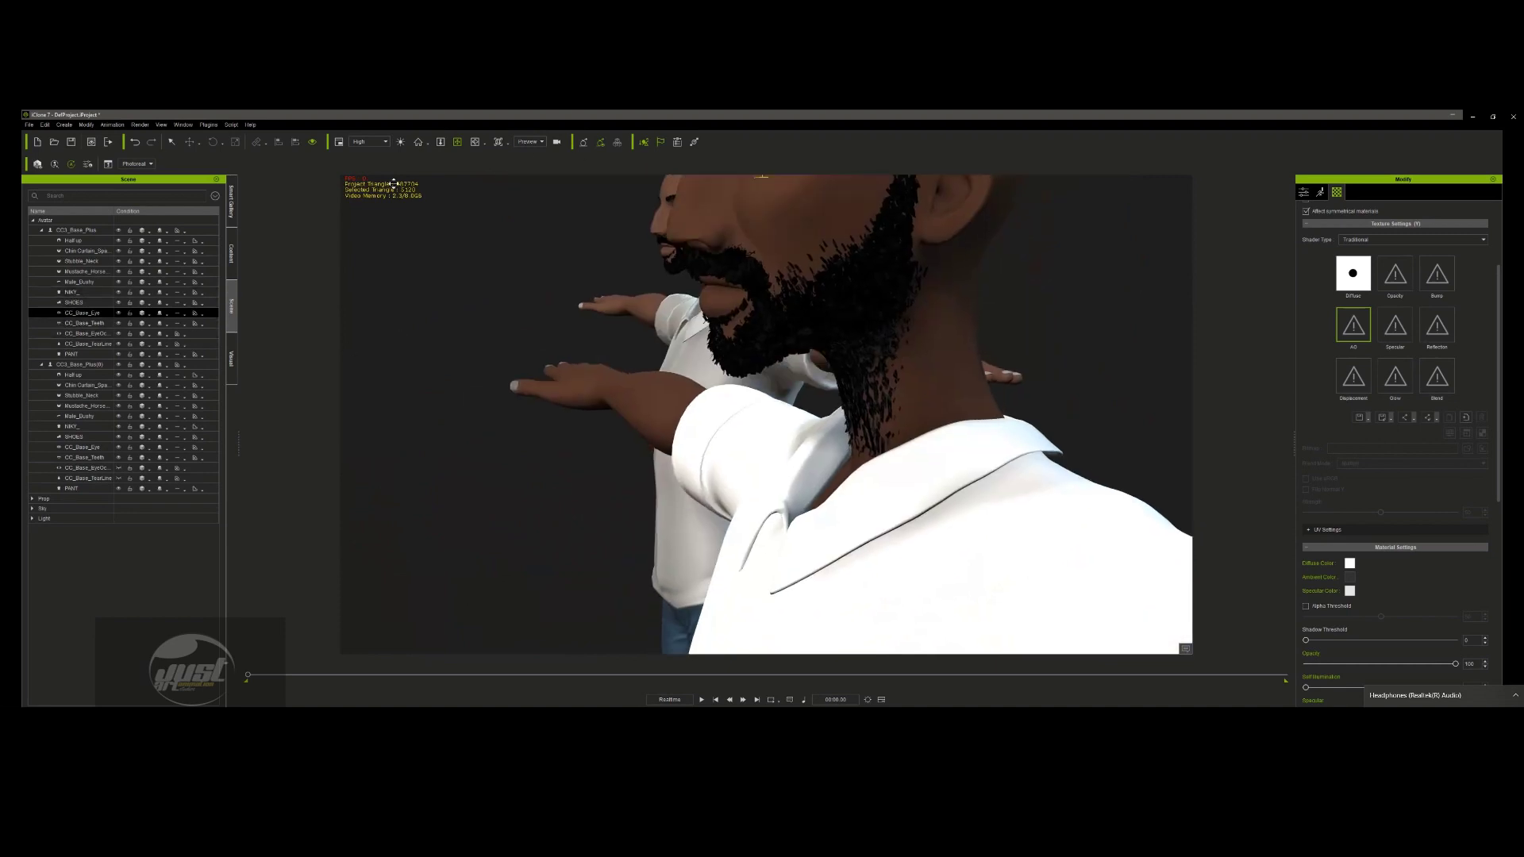
- Select the Stubble_Neck hair on the nearer character and toggle its visibility off and on to identify it
{"action": "left_click", "coordinate": [854, 373]}
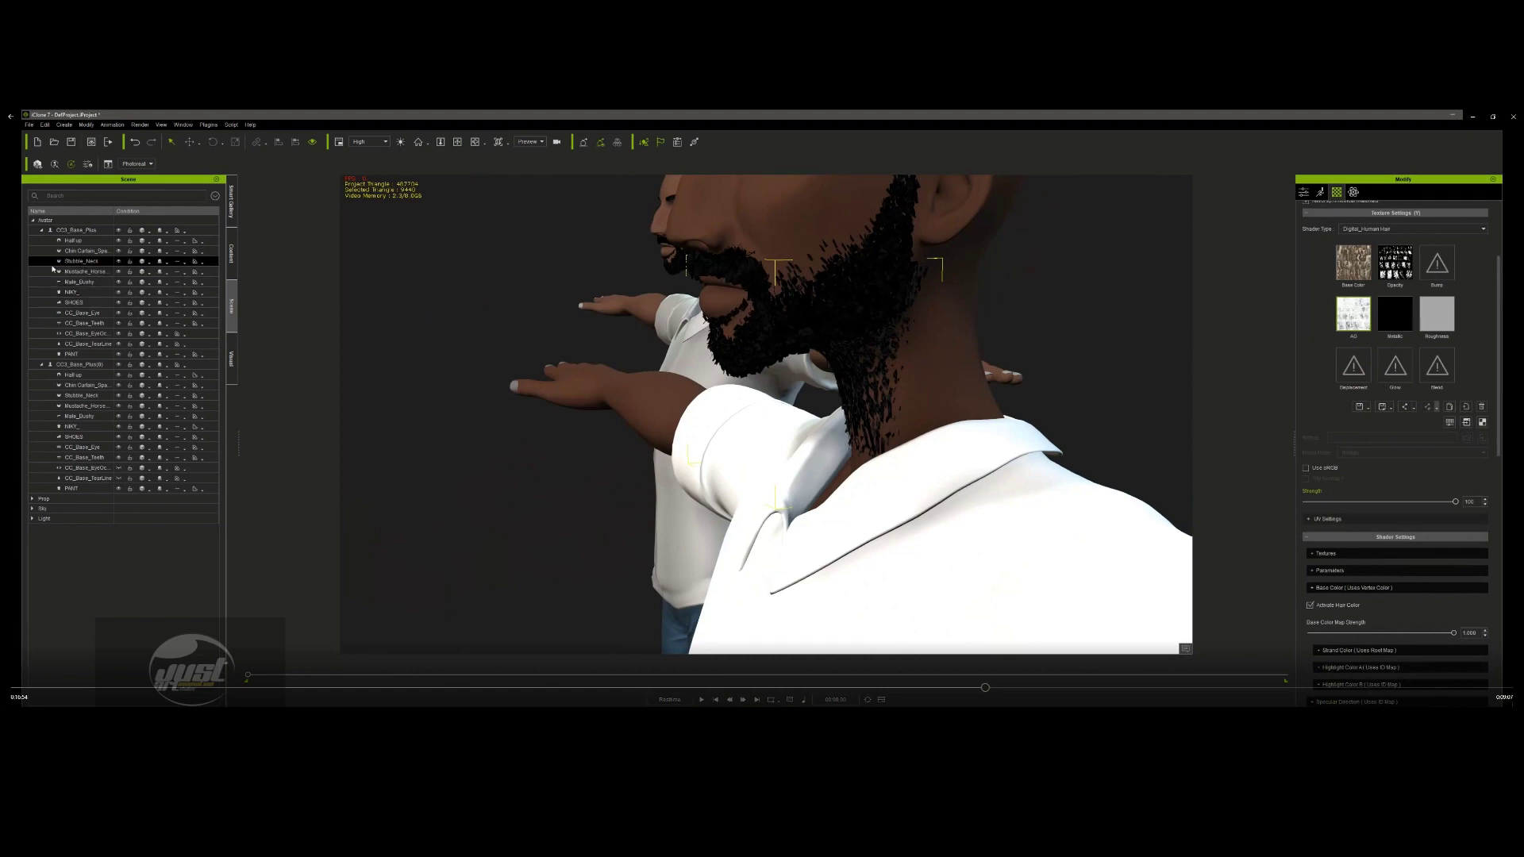
{"action": "left_click", "coordinate": [119, 262]}
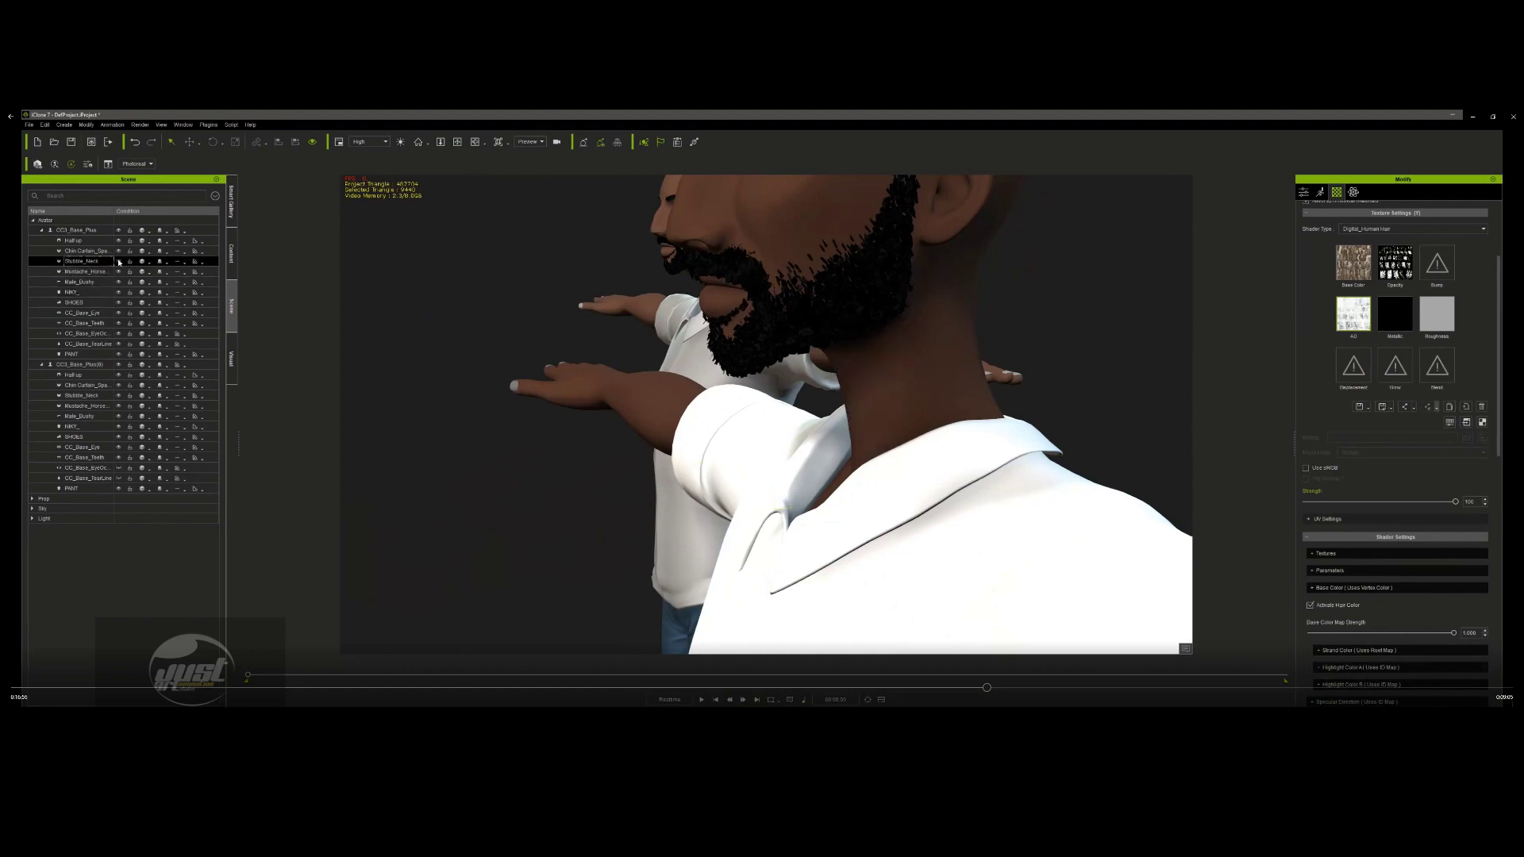
{"action": "left_click", "coordinate": [119, 262]}
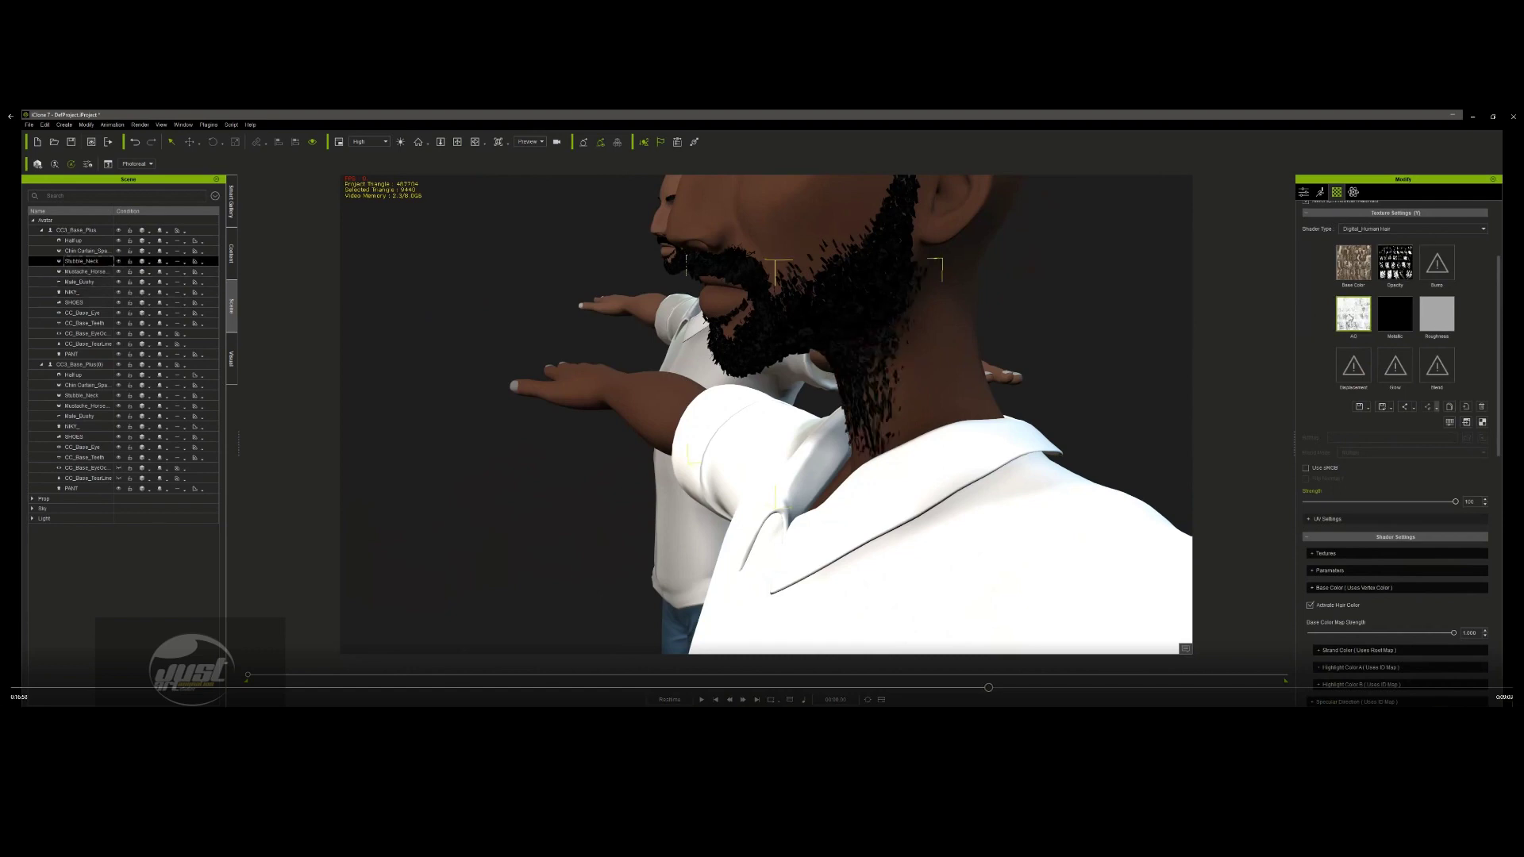
- Delete the AO texture of the Stubble_Neck material and try out different Opacity strengths down to 0
{"action": "left_click", "coordinate": [1481, 406]}
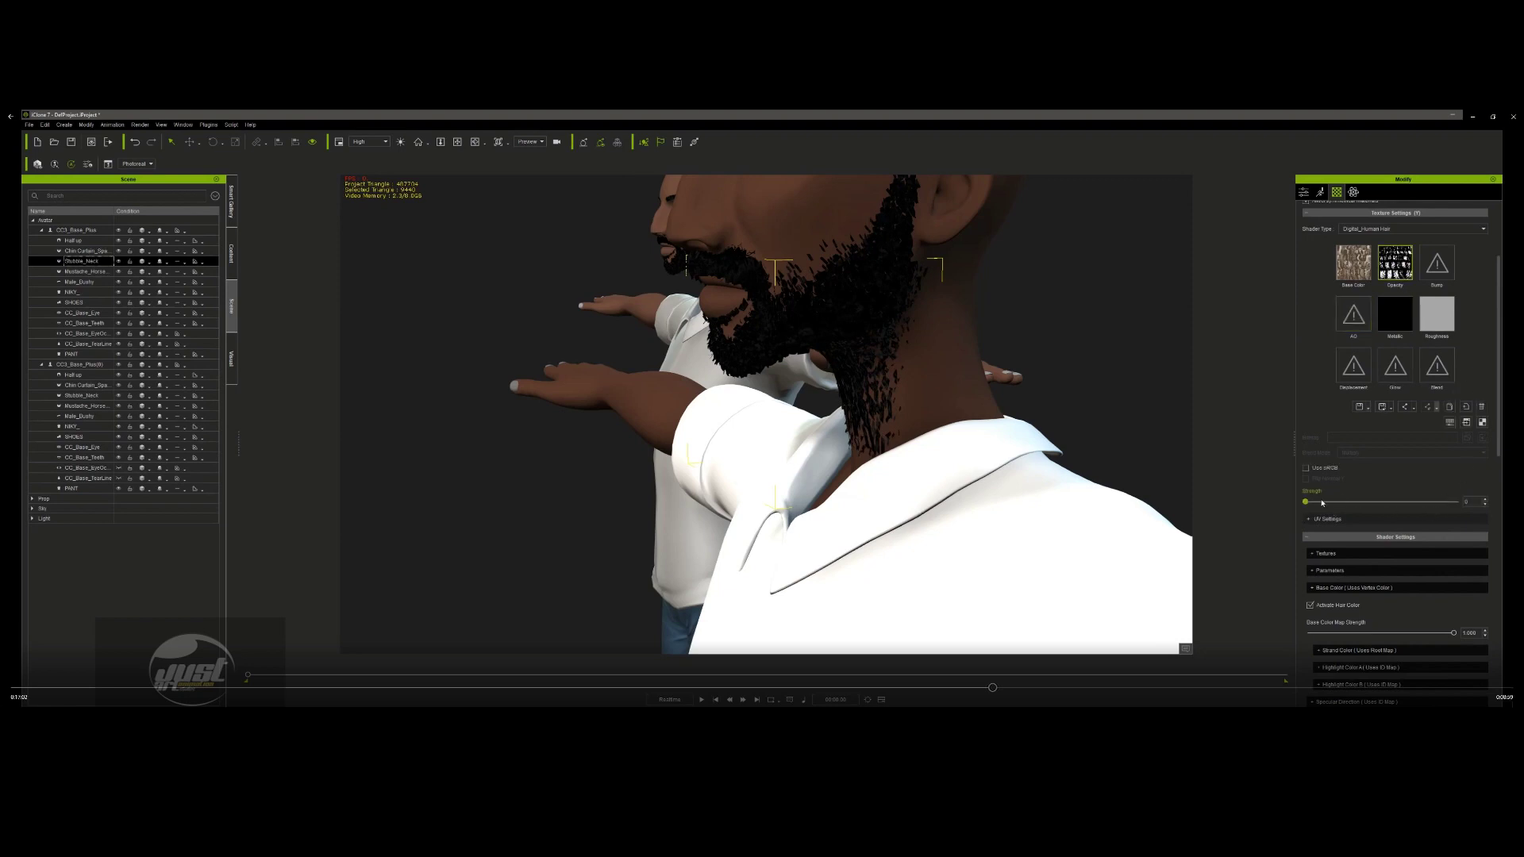
{"action": "left_click_drag", "start_coordinate": [1306, 502], "coordinate": [1400, 508]}
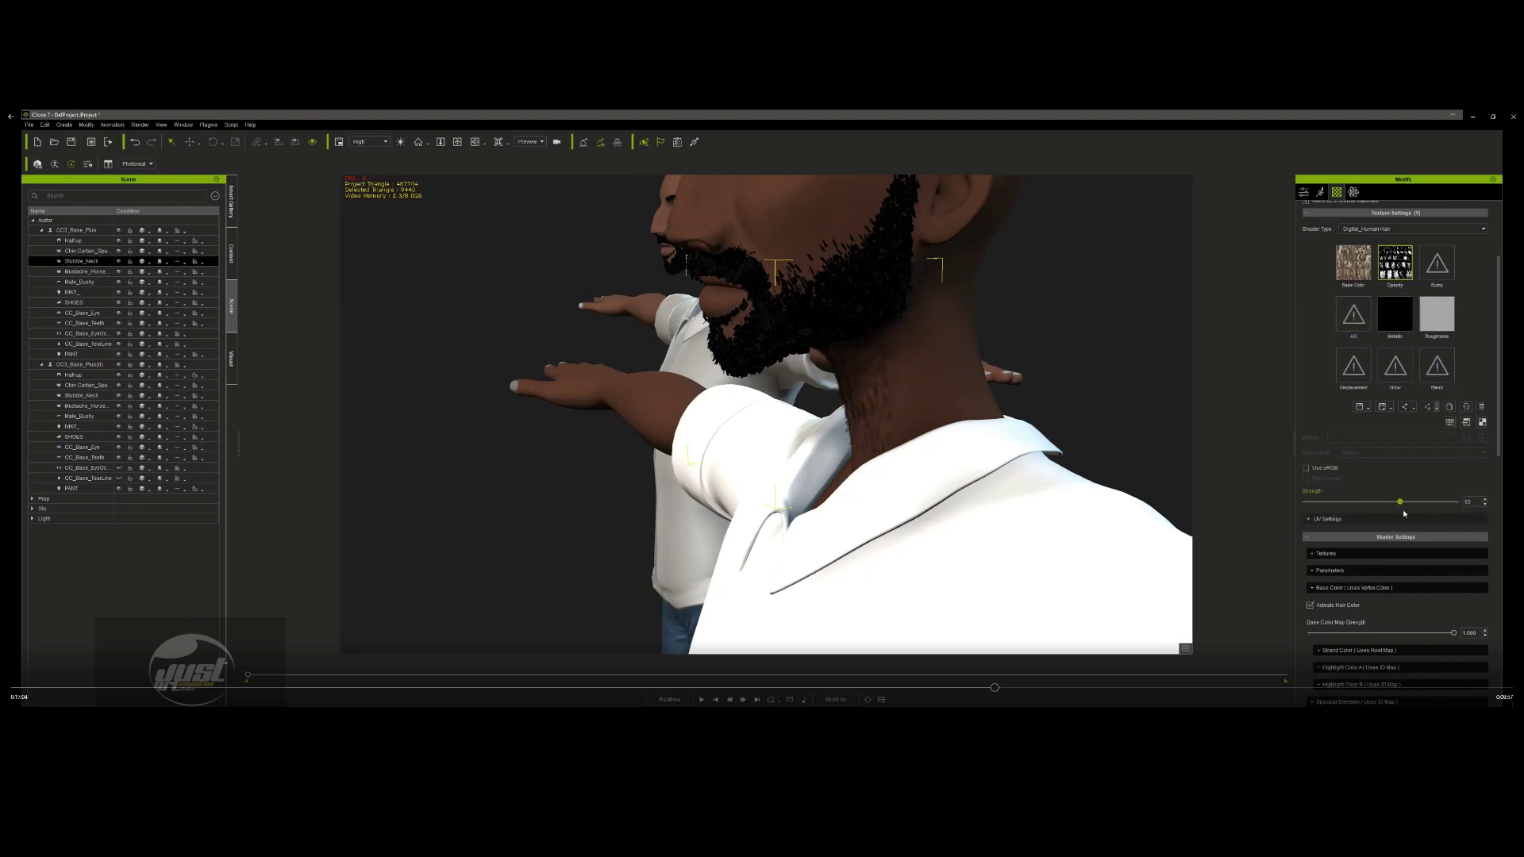
{"action": "left_click_drag", "start_coordinate": [1437, 501], "coordinate": [1262, 516]}
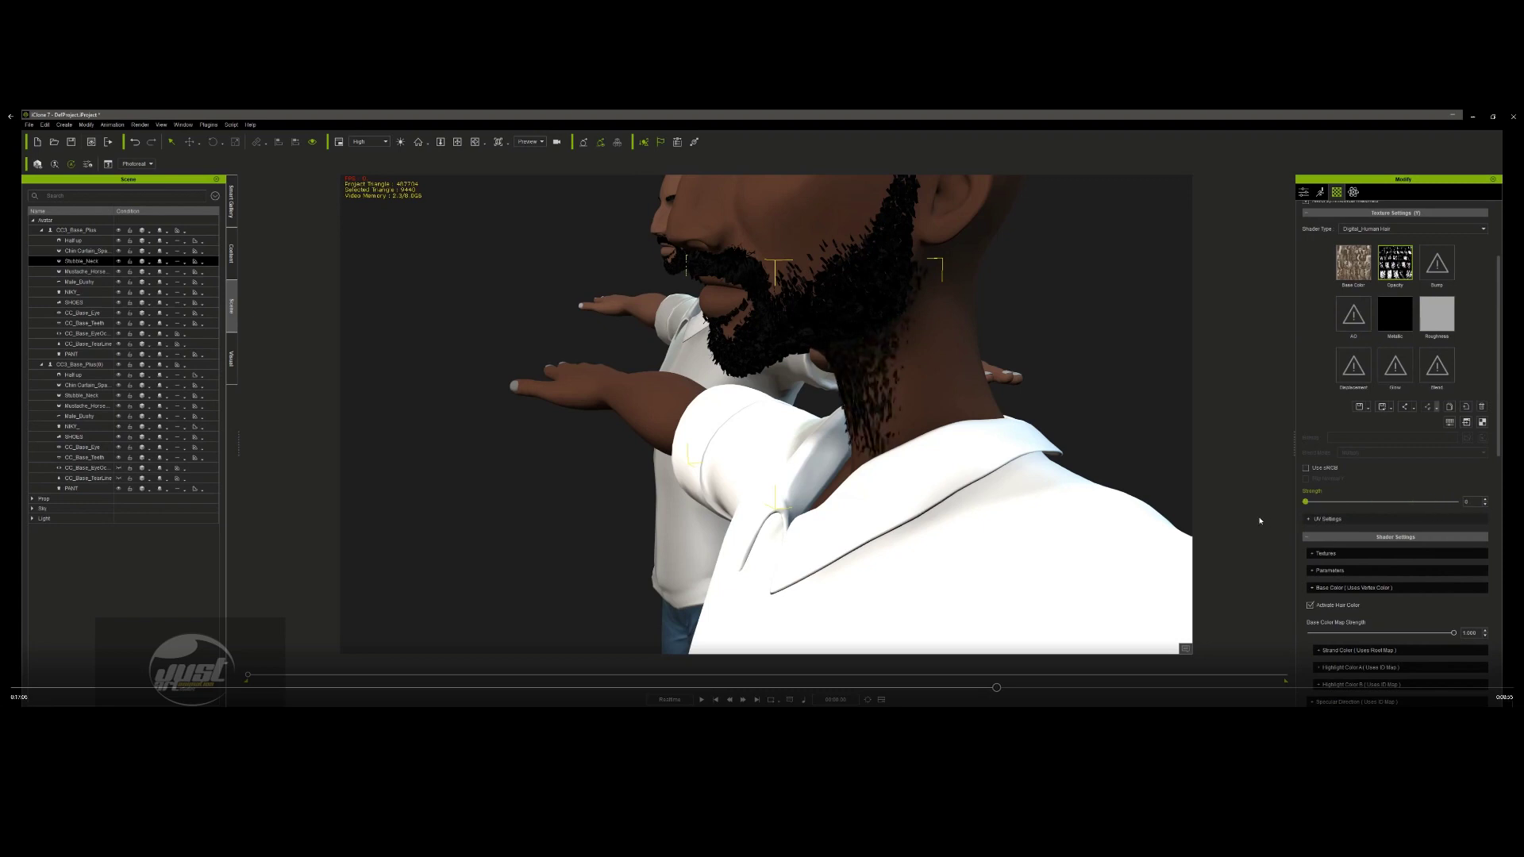
- Delete the Stubble_Neck hair from the brighter-shirted character after checking the beard from the side
{"action": "key", "text": "z"}
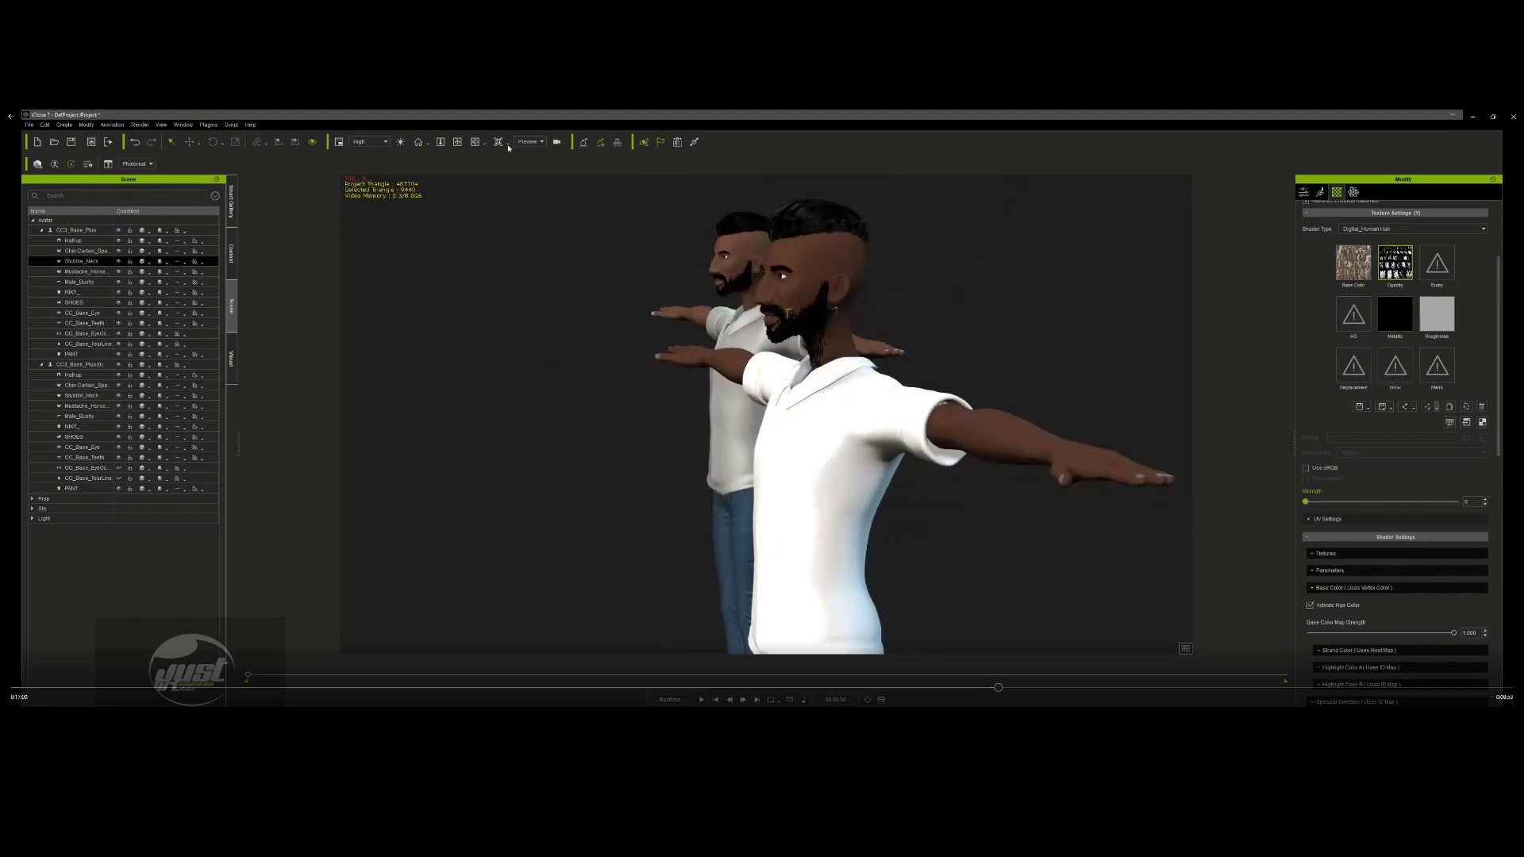
{"action": "left_click", "coordinate": [457, 141]}
{"action": "left_click_drag", "start_coordinate": [928, 289], "coordinate": [768, 384]}
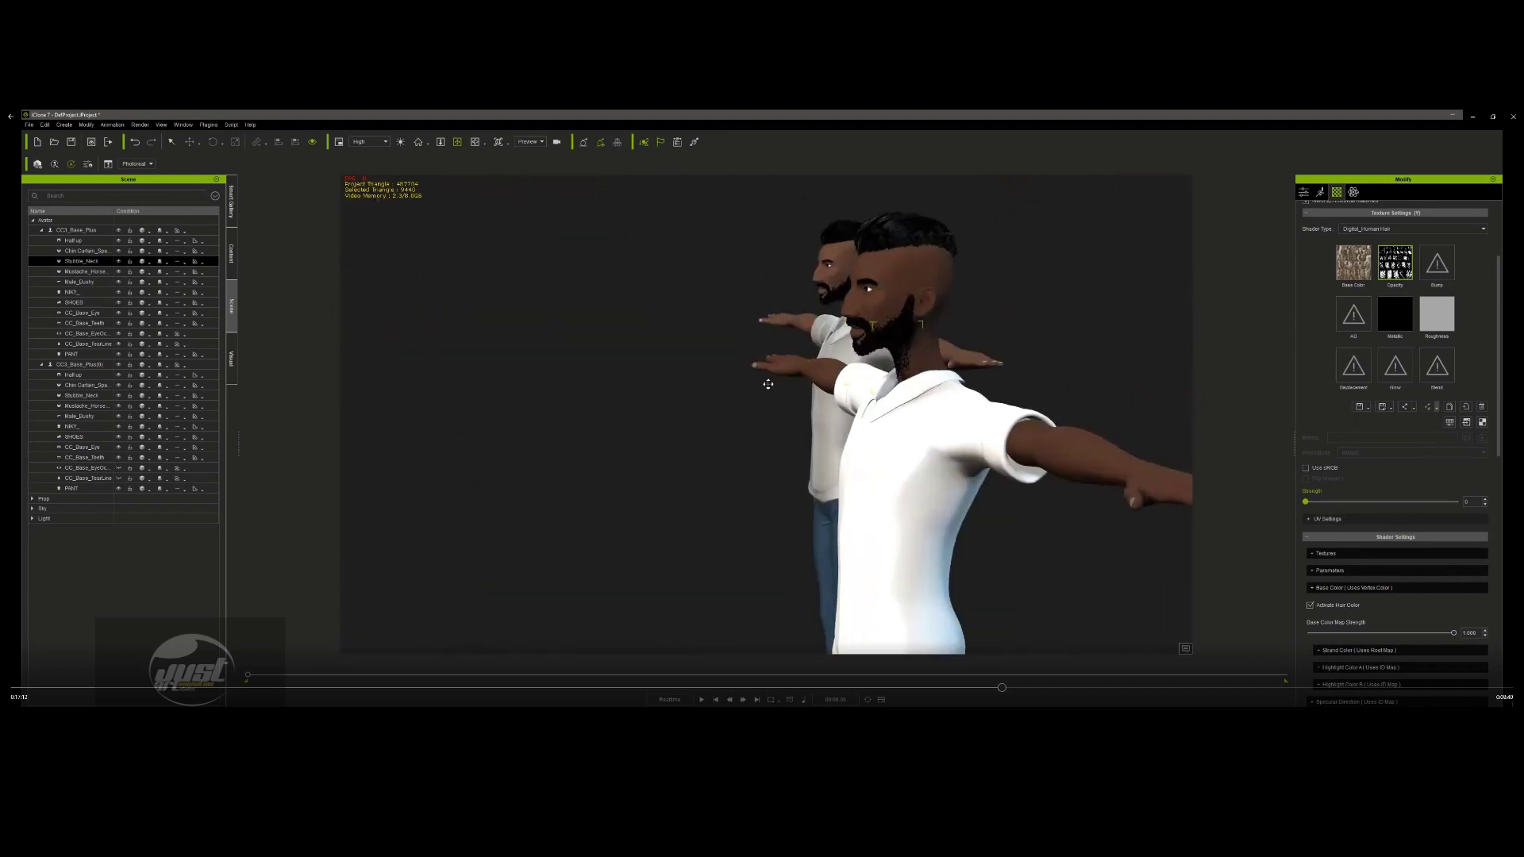
{"action": "left_click_drag", "start_coordinate": [903, 261], "coordinate": [819, 346]}
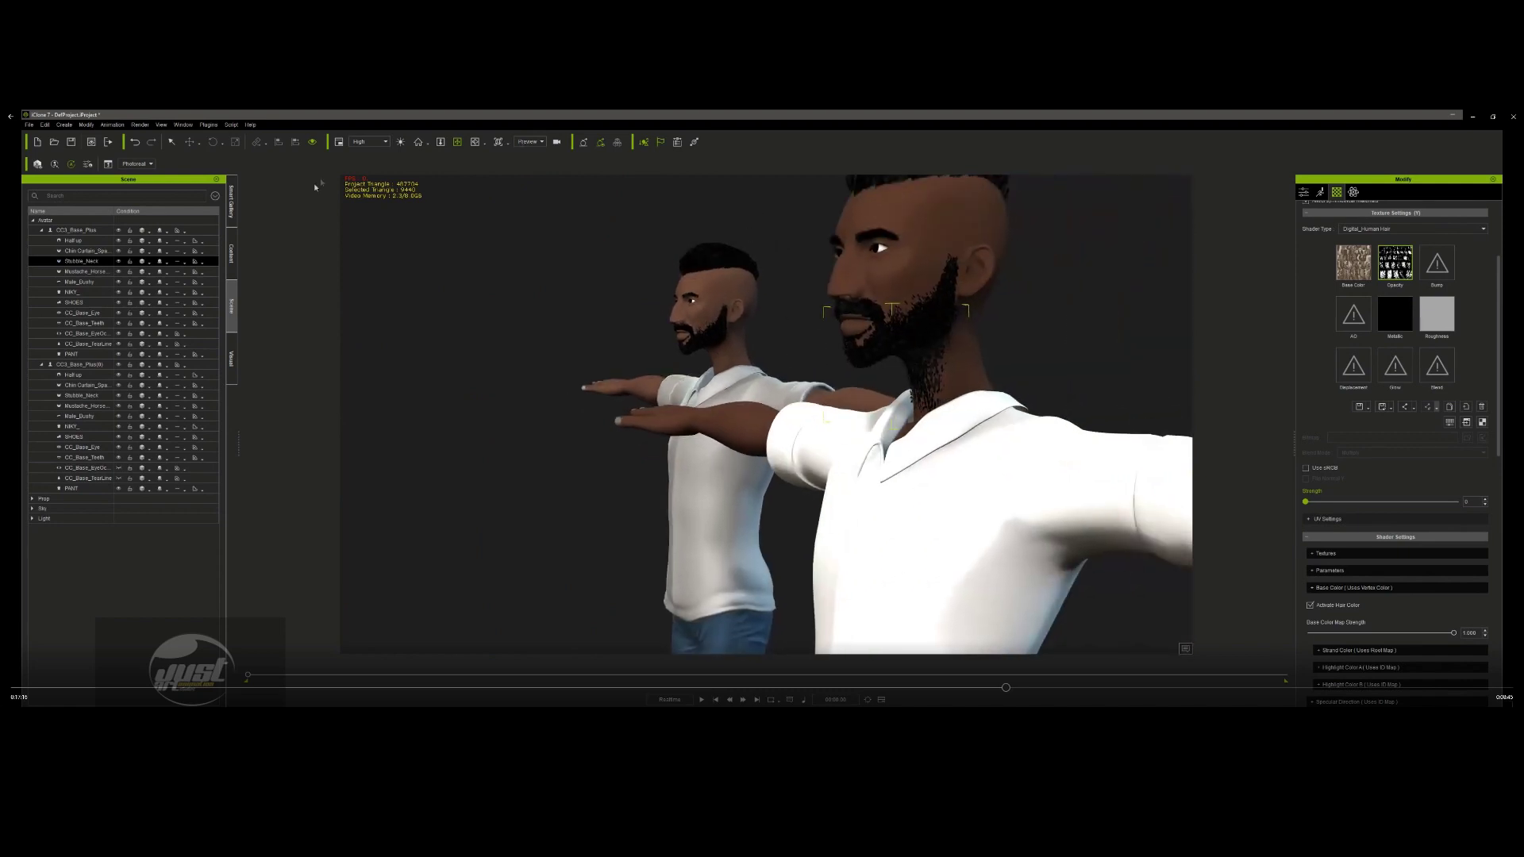
{"action": "key", "text": "shift+Down"}
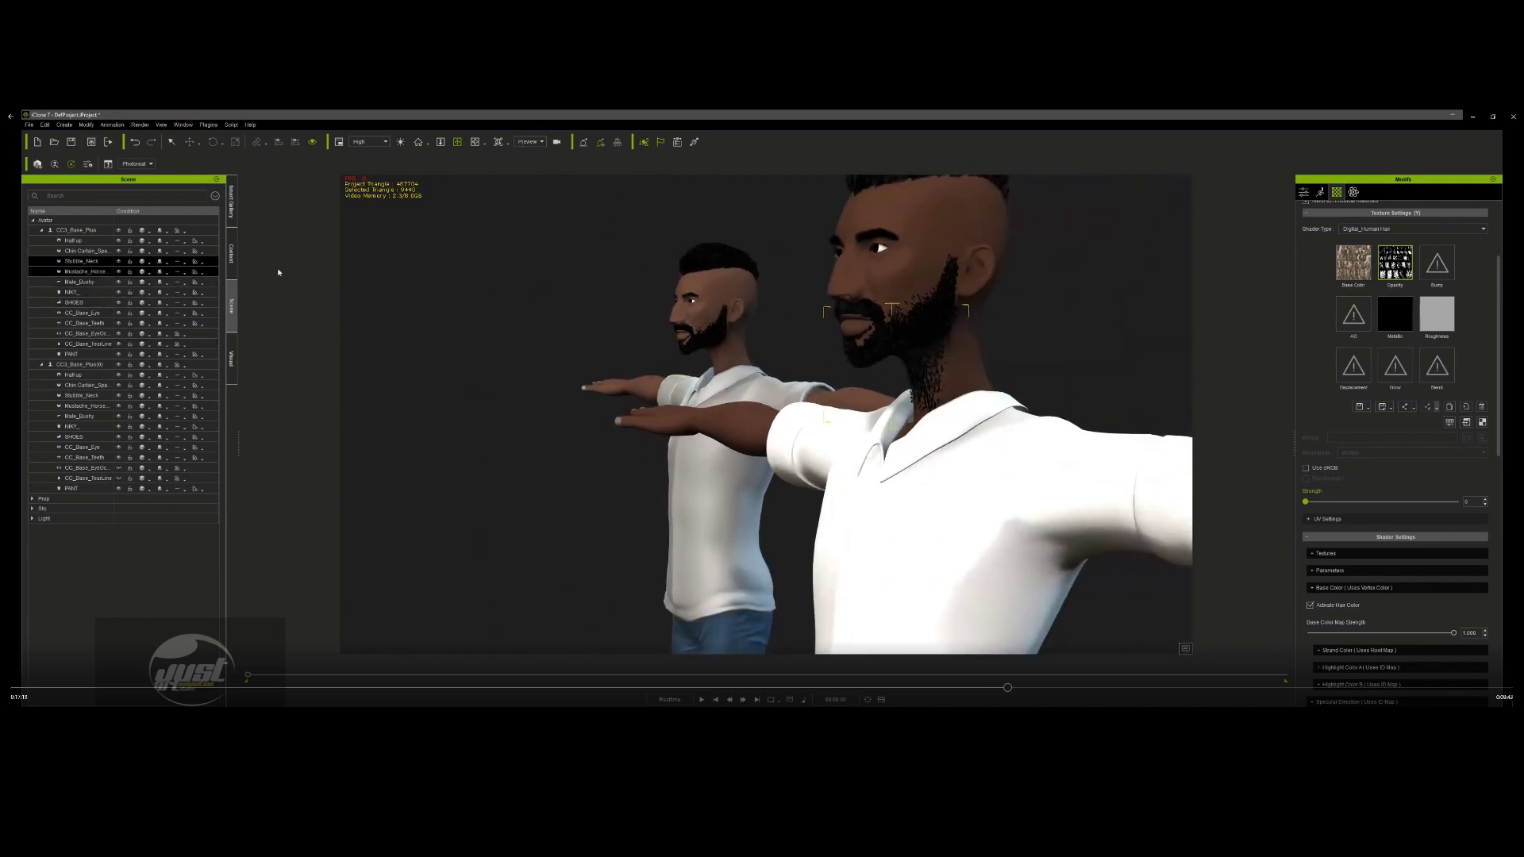
{"action": "right_click", "coordinate": [573, 317]}
{"action": "left_click", "coordinate": [611, 354]}
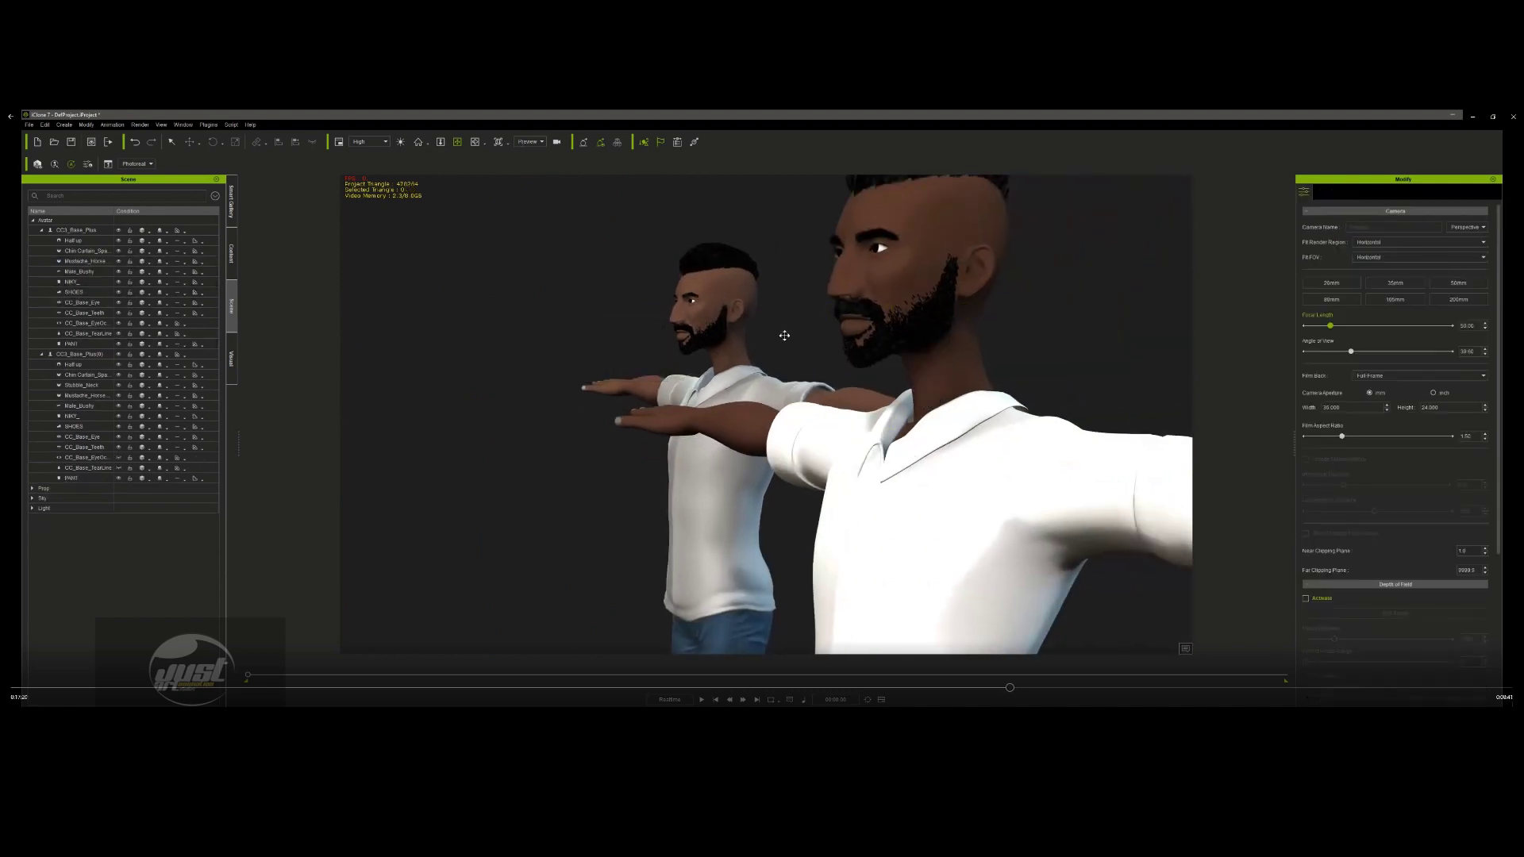
- Move the brighter-shirted character sideways away from the other one and back in depth to line the two up
{"action": "right_click_drag", "start_coordinate": [603, 333], "coordinate": [964, 386]}
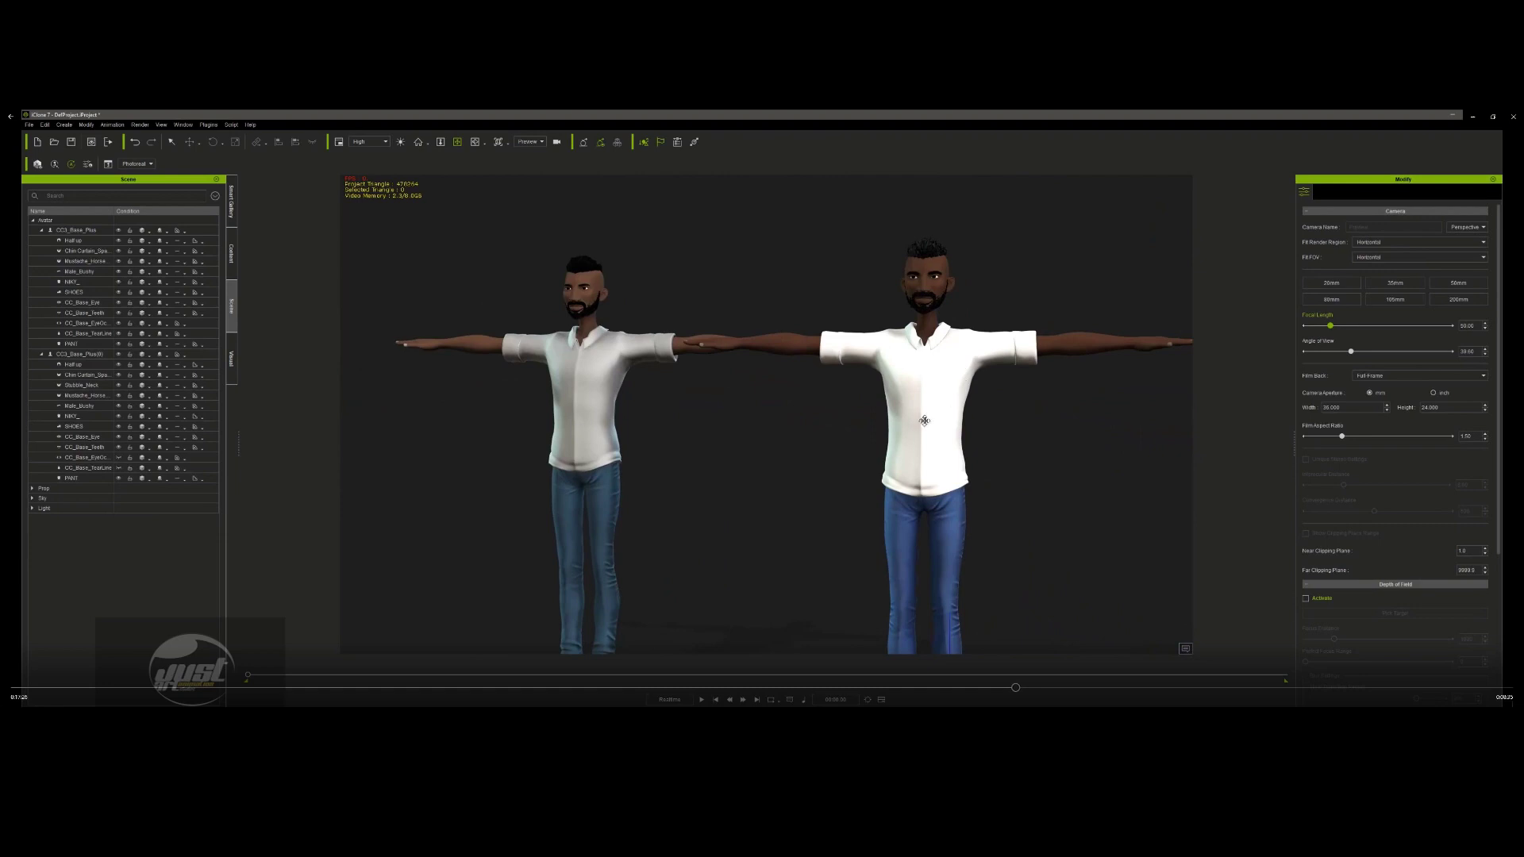
{"action": "scroll", "coordinate": [924, 420], "scroll_direction": "down", "scroll_amount": 3}
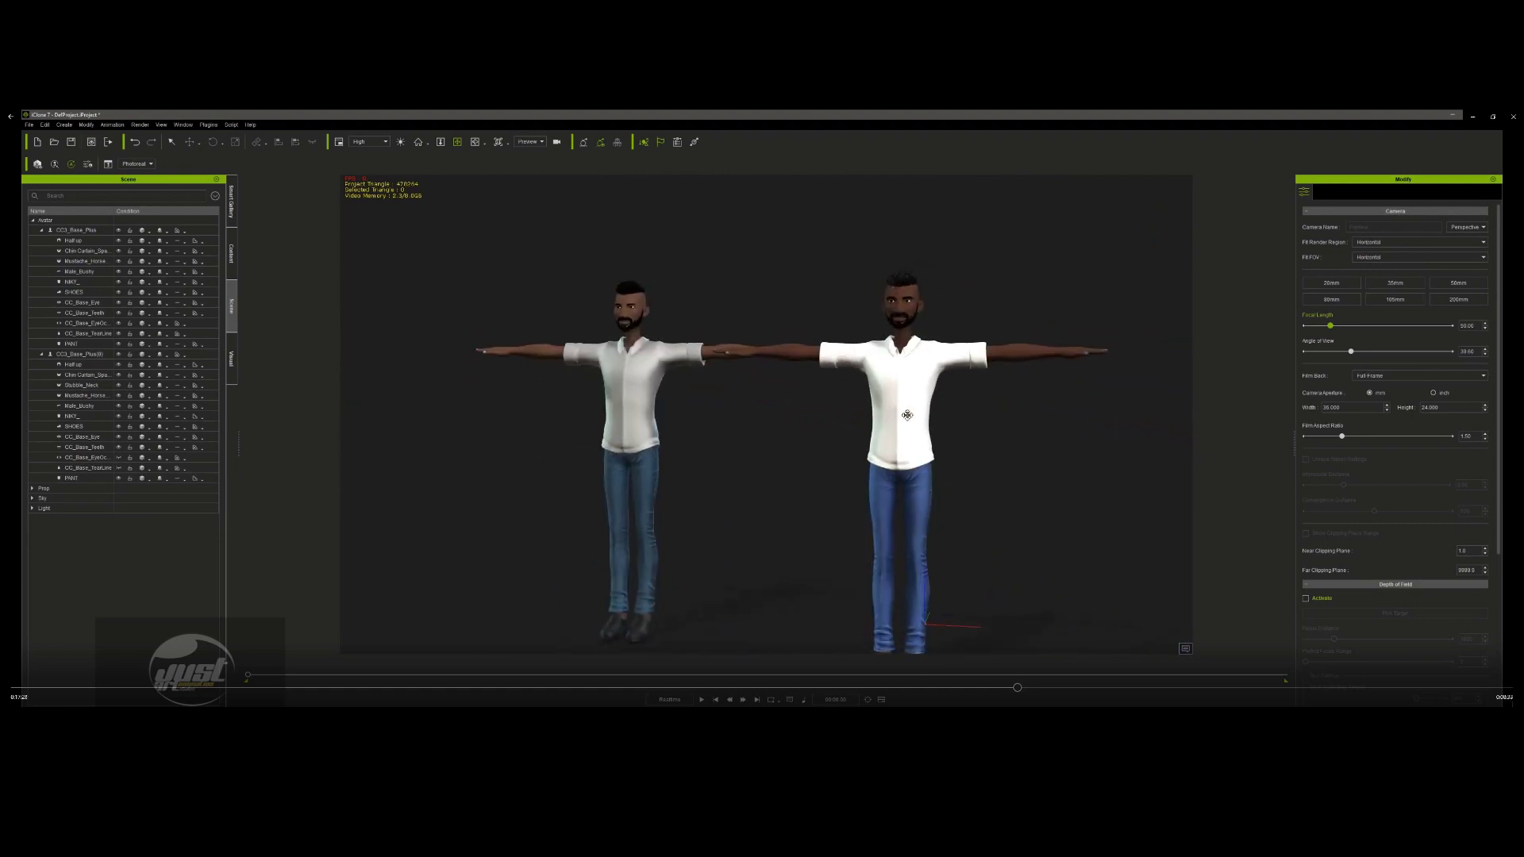
{"action": "scroll", "coordinate": [833, 329], "scroll_direction": "down", "scroll_amount": 2}
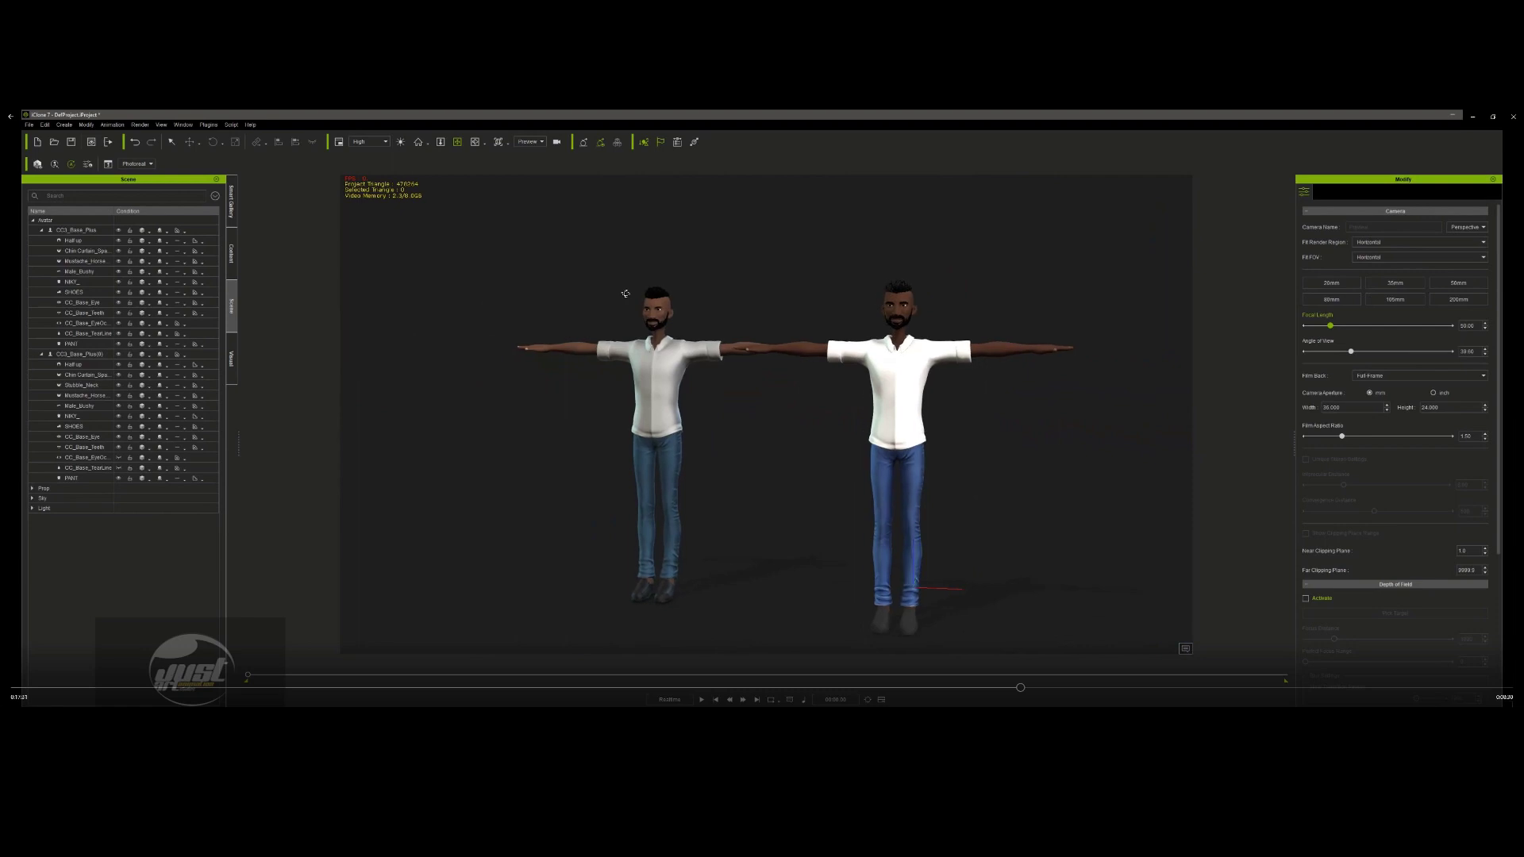
{"action": "right_click_drag", "start_coordinate": [625, 294], "coordinate": [849, 343]}
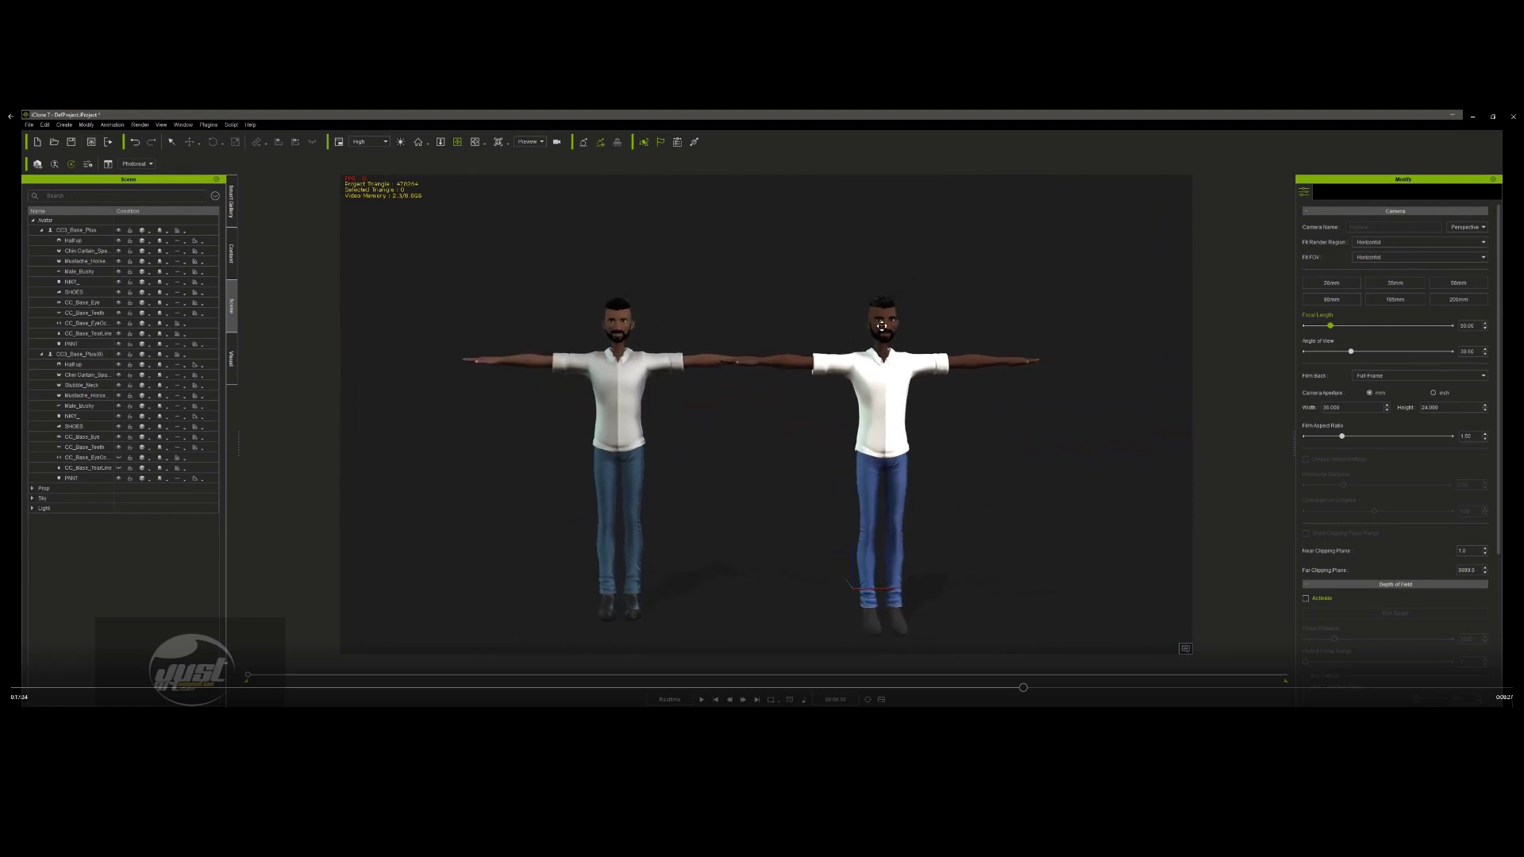
{"action": "left_click", "coordinate": [882, 326]}
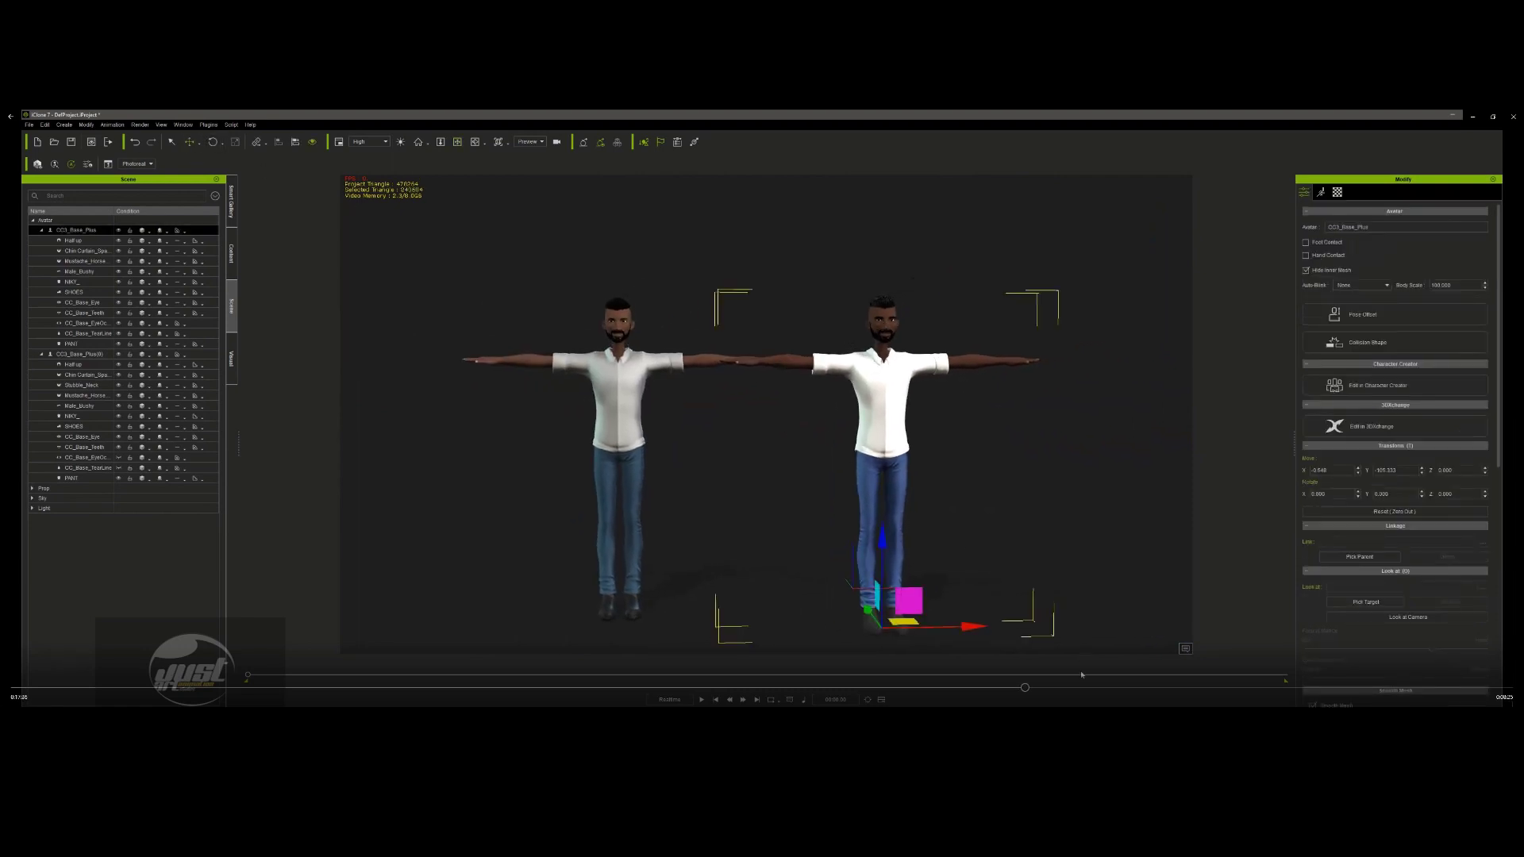
{"action": "left_click_drag", "start_coordinate": [1004, 620], "coordinate": [1057, 610]}
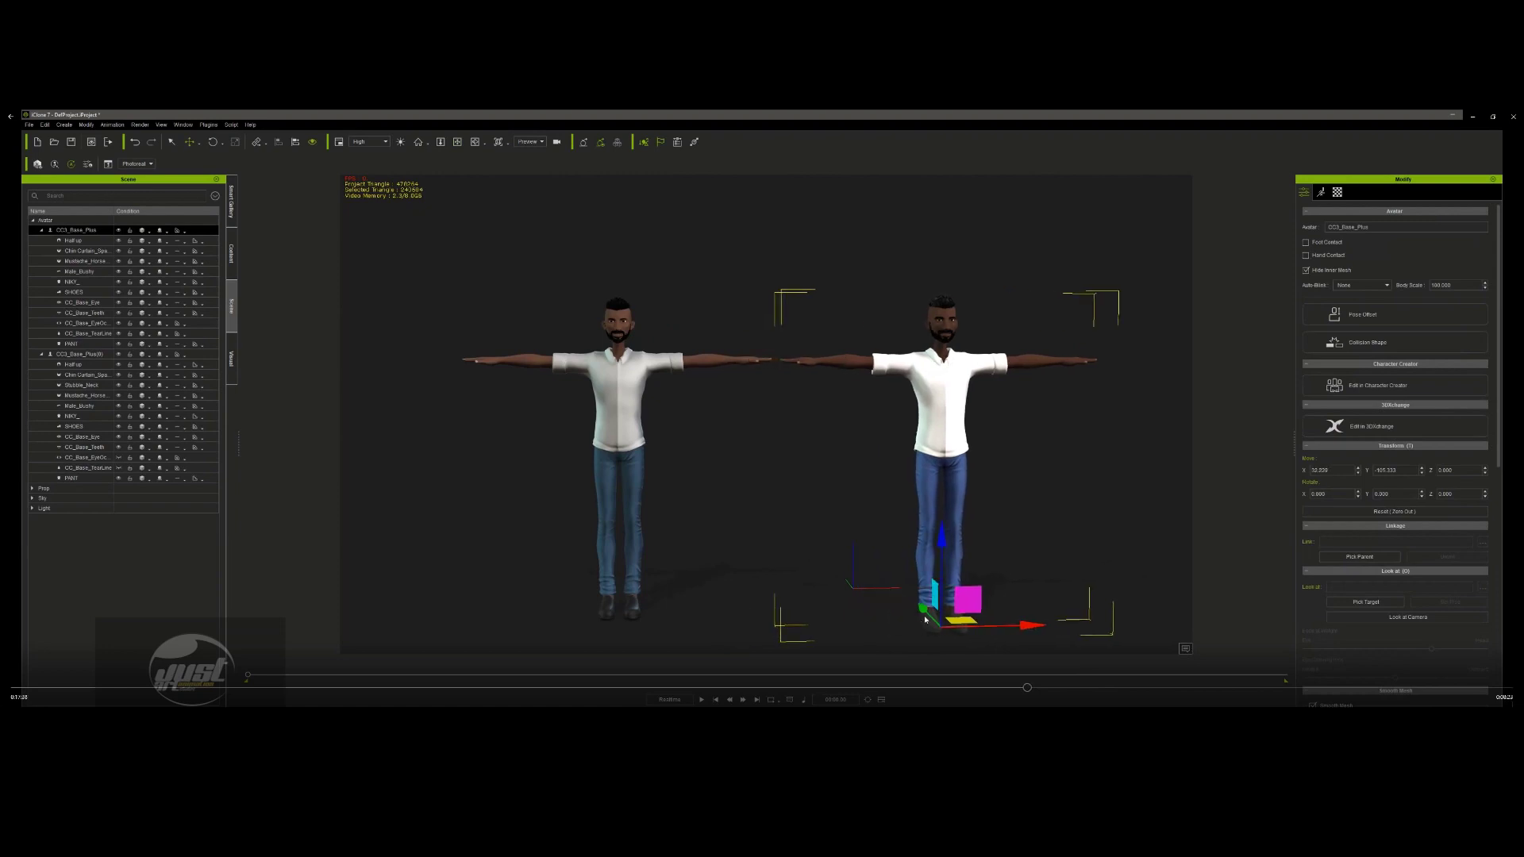
{"action": "left_click_drag", "start_coordinate": [914, 595], "coordinate": [898, 585]}
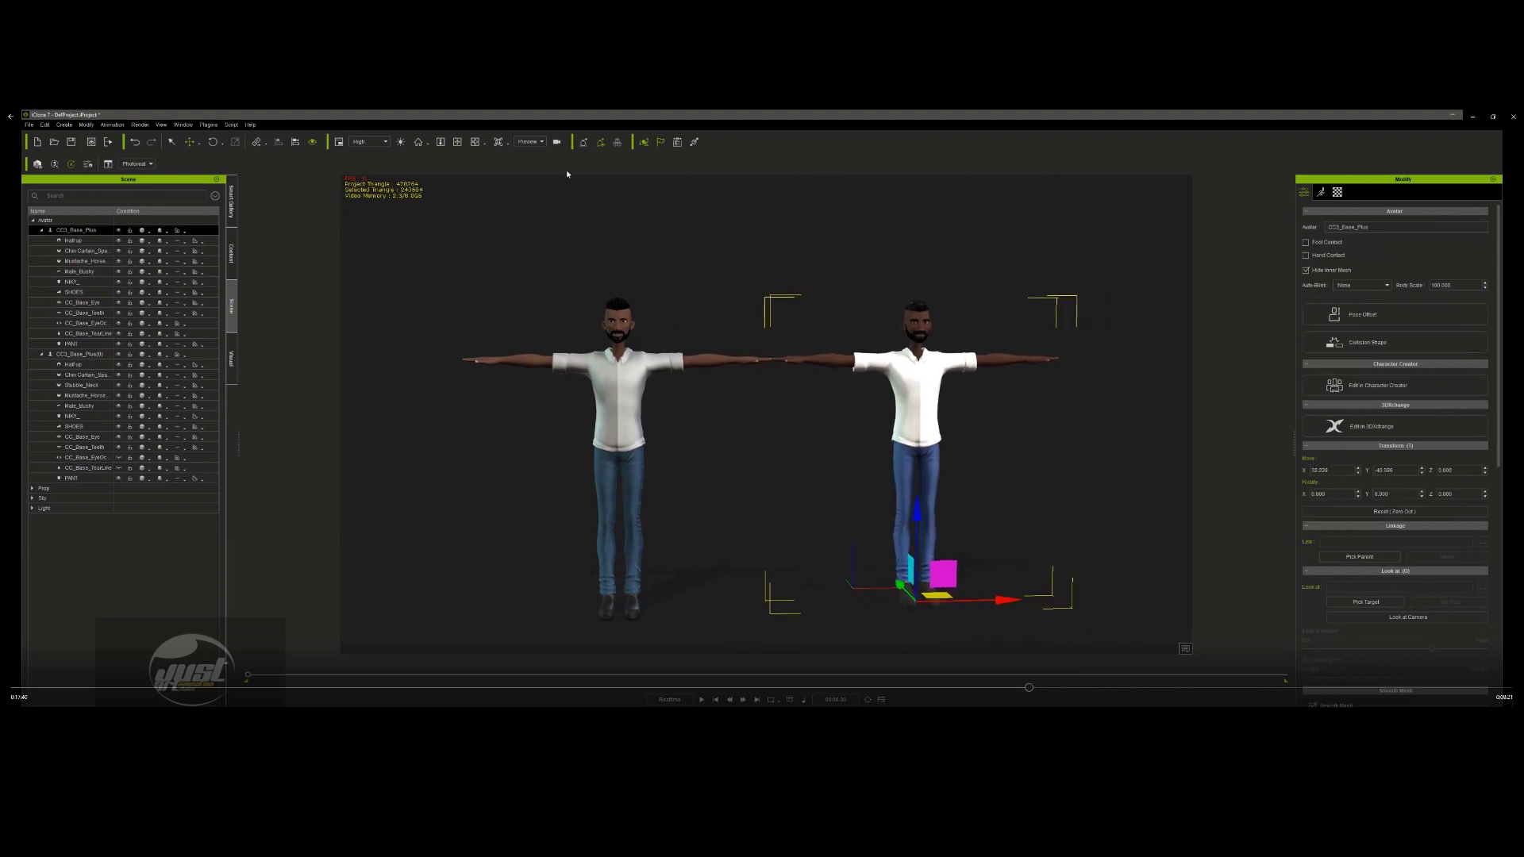
- Enable the Toon Shader in the project's visual settings and examine its effect on both characters
{"action": "left_click", "coordinate": [458, 143]}
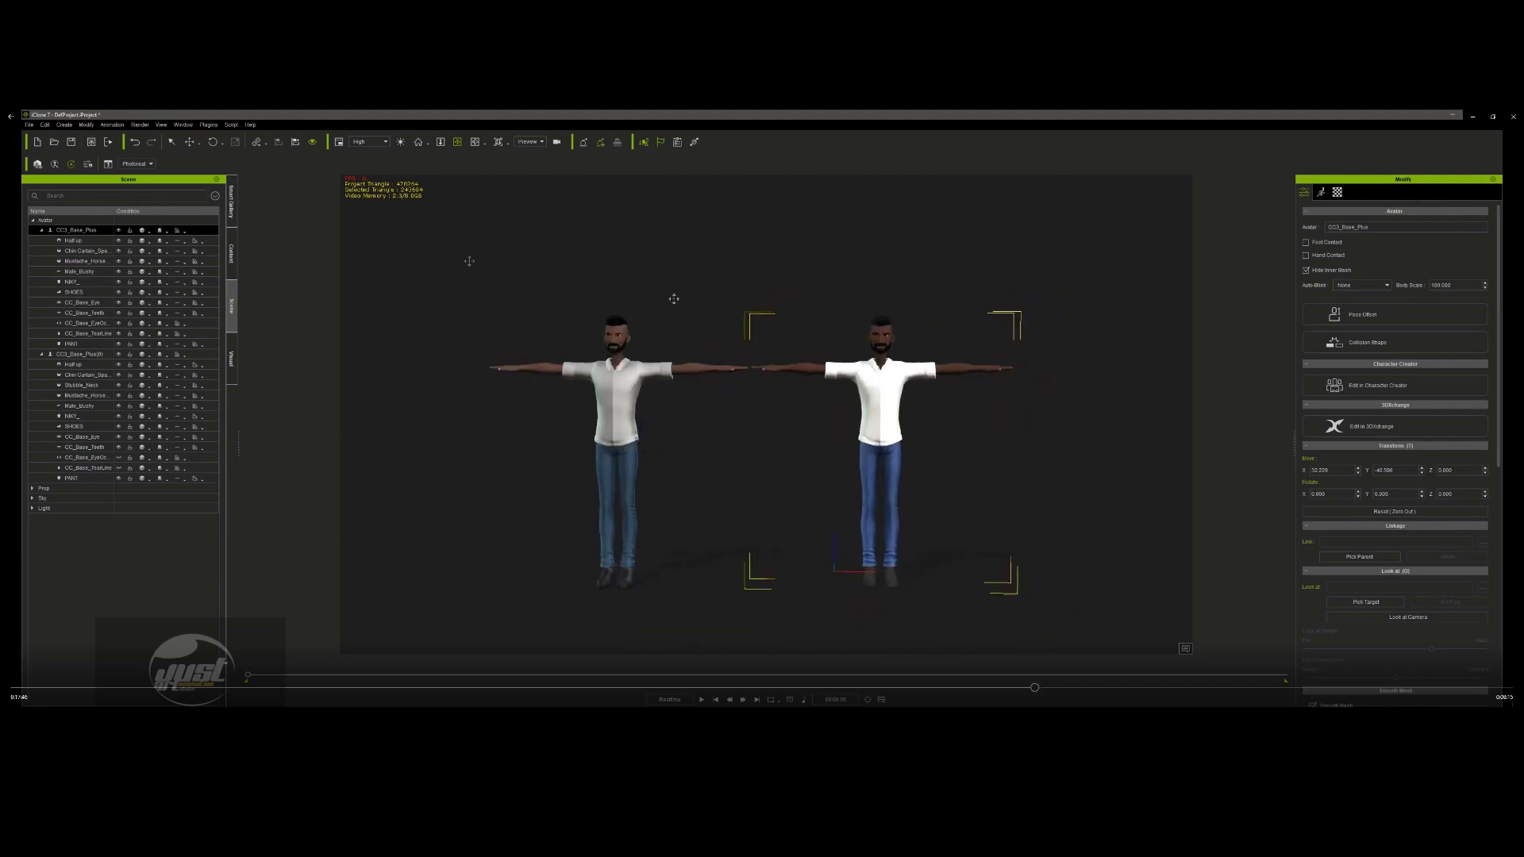
{"action": "left_click", "coordinate": [231, 361]}
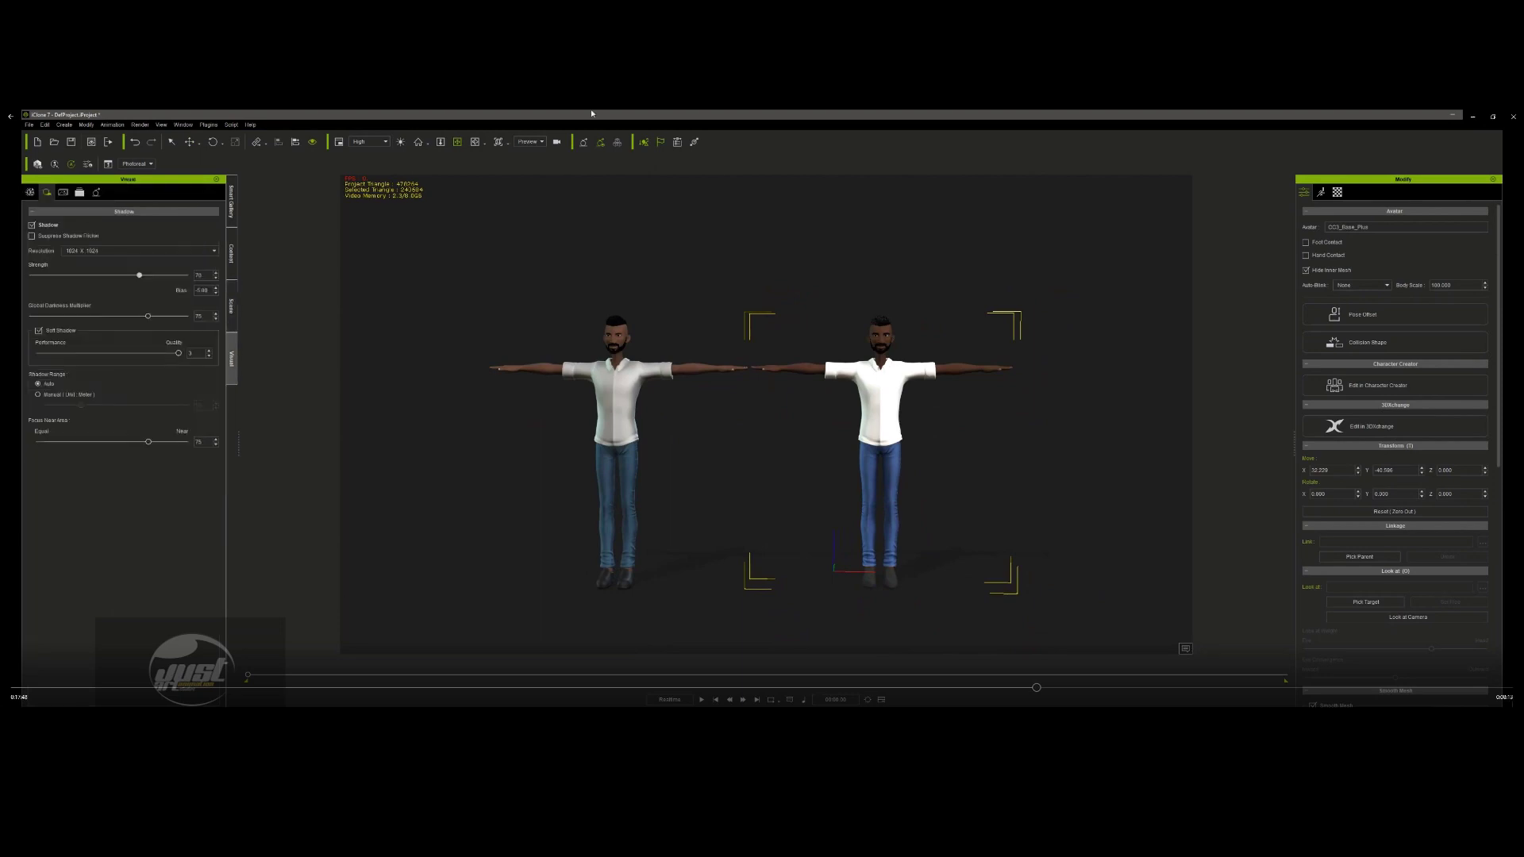
{"action": "left_click", "coordinate": [64, 192]}
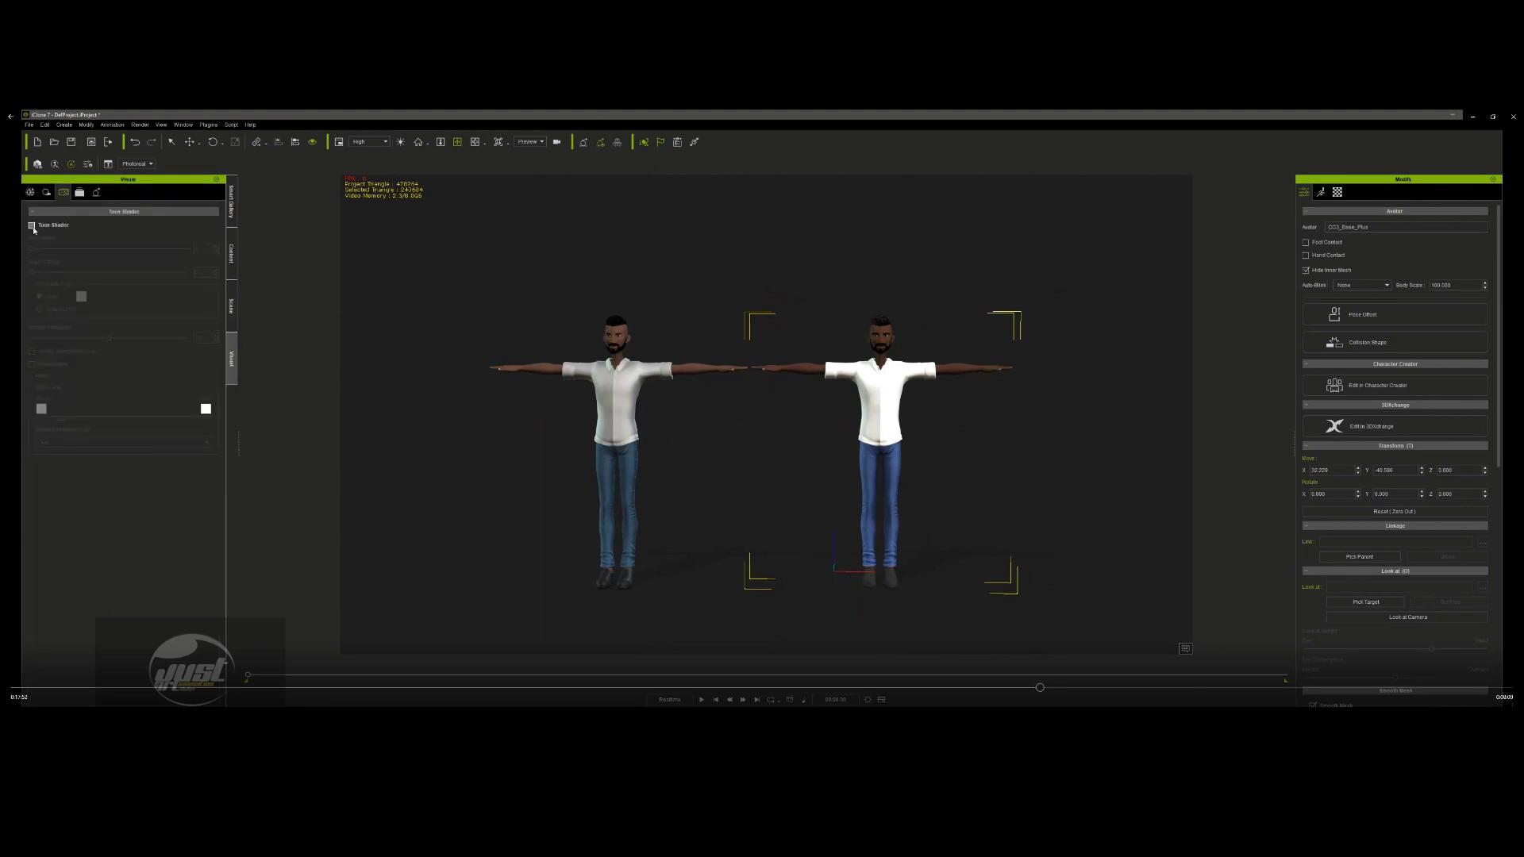
{"action": "left_click", "coordinate": [32, 226]}
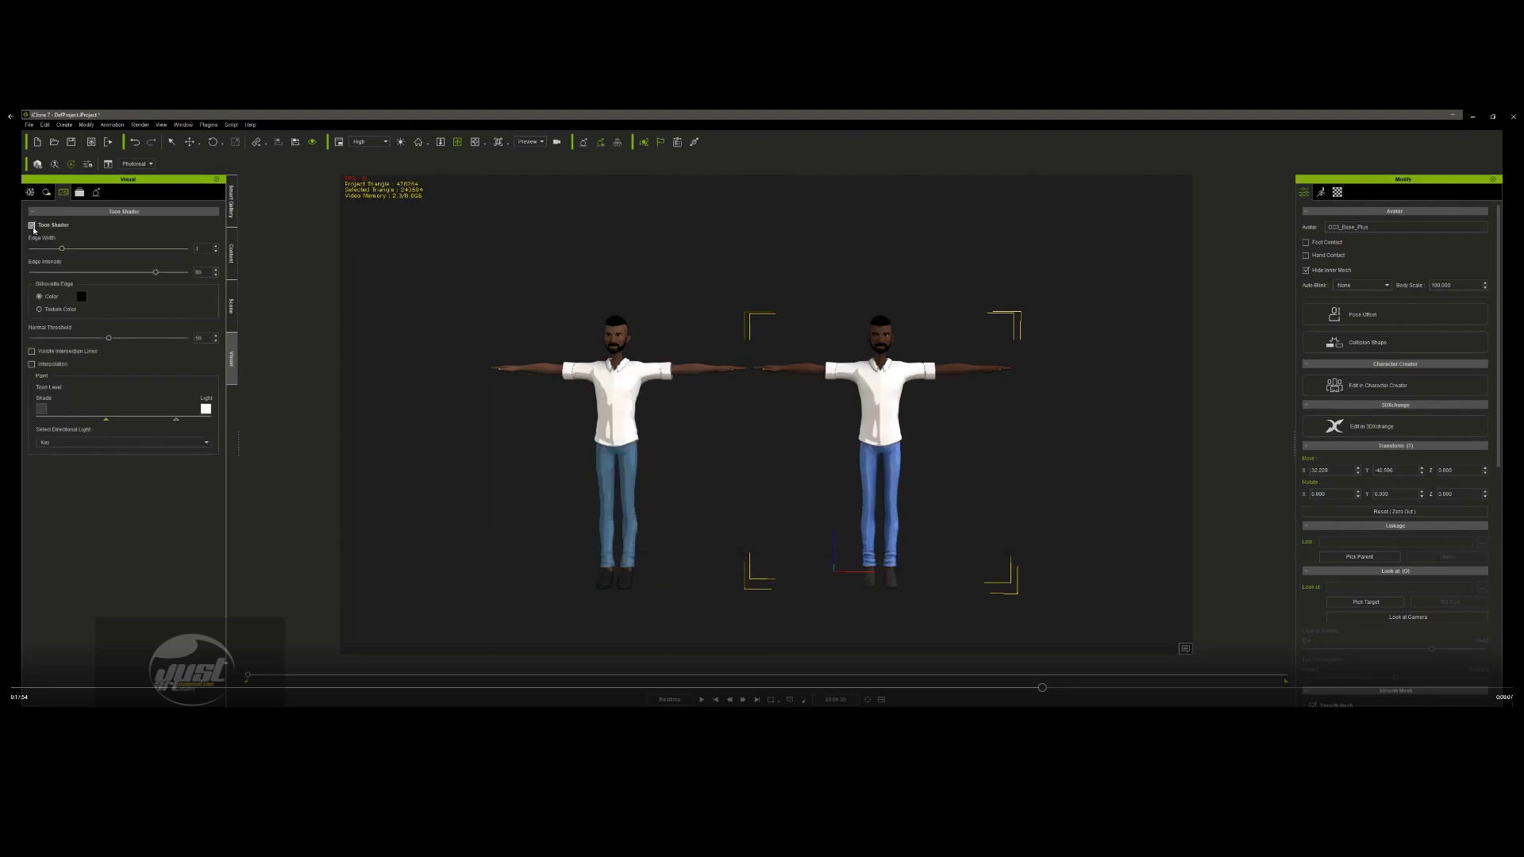
{"action": "scroll", "coordinate": [954, 400], "scroll_direction": "up", "scroll_amount": 6}
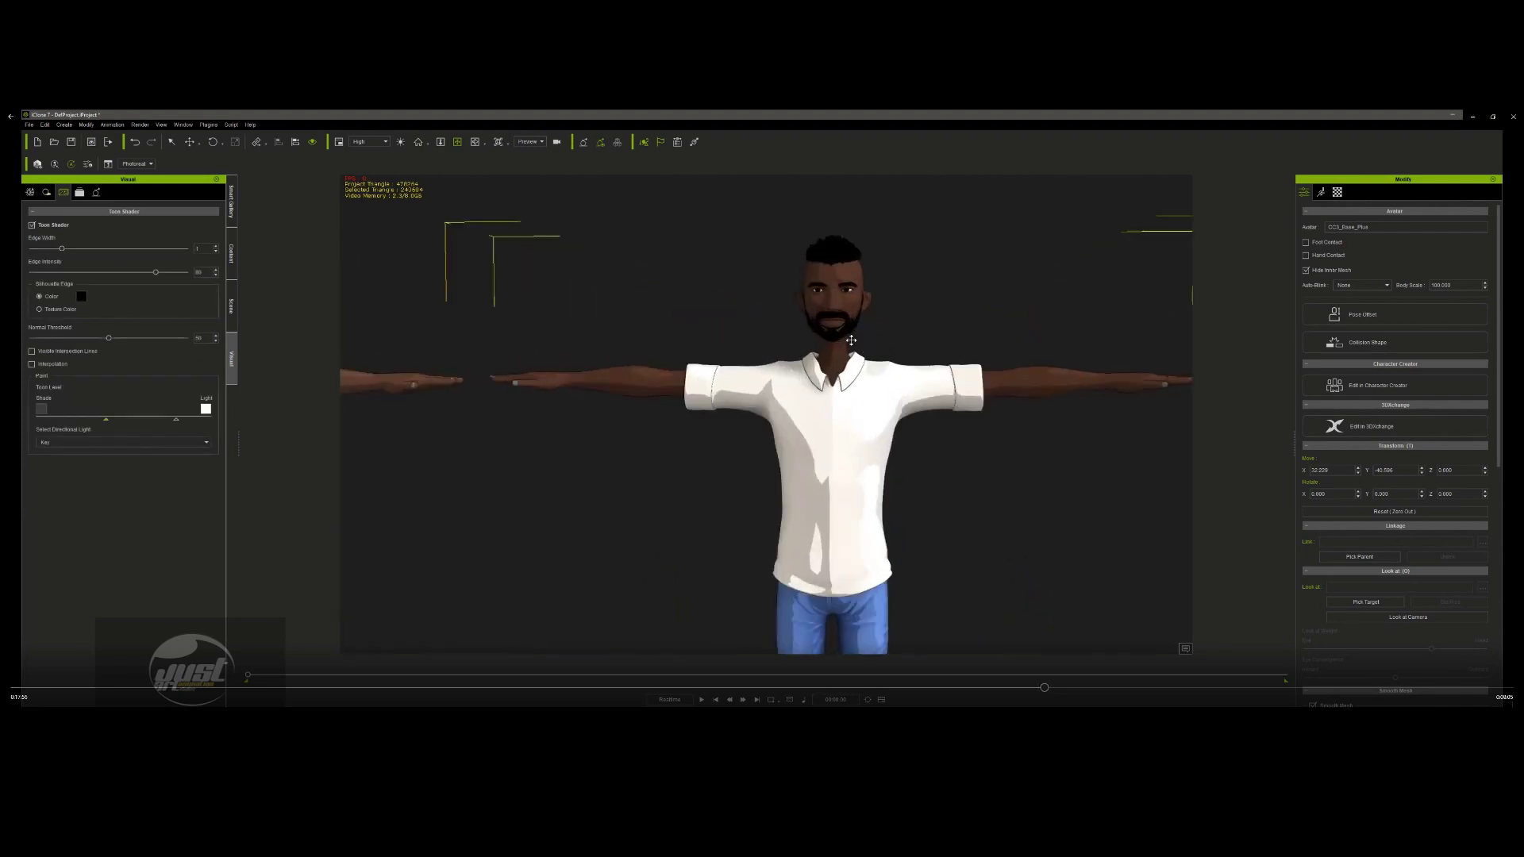
{"action": "scroll", "coordinate": [959, 414], "scroll_direction": "down", "scroll_amount": 5}
{"action": "scroll", "coordinate": [1004, 370], "scroll_direction": "up", "scroll_amount": 3}
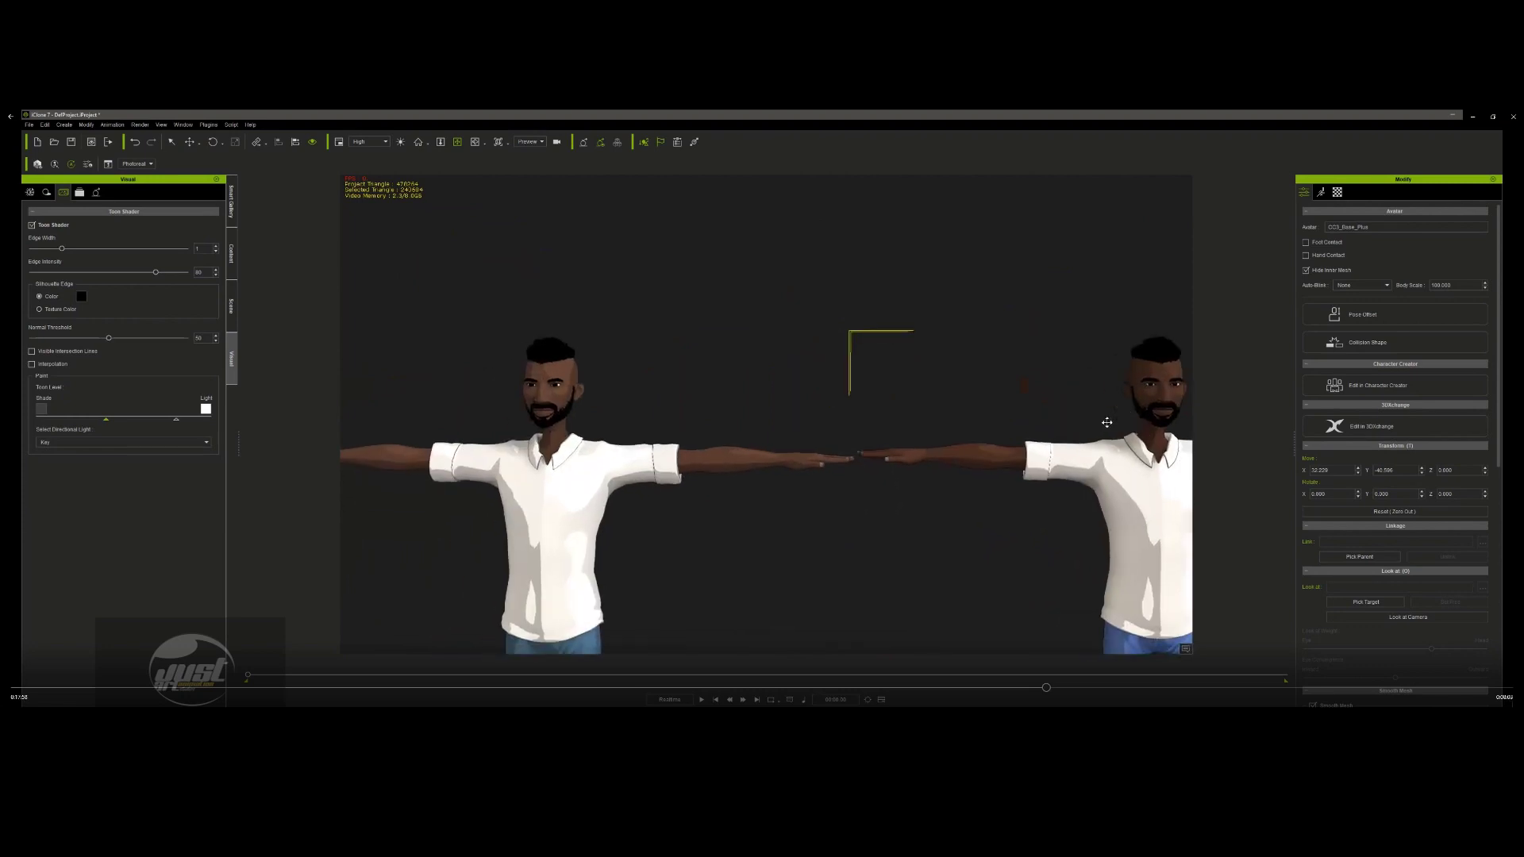
{"action": "scroll", "coordinate": [1003, 370], "scroll_direction": "down", "scroll_amount": 5}
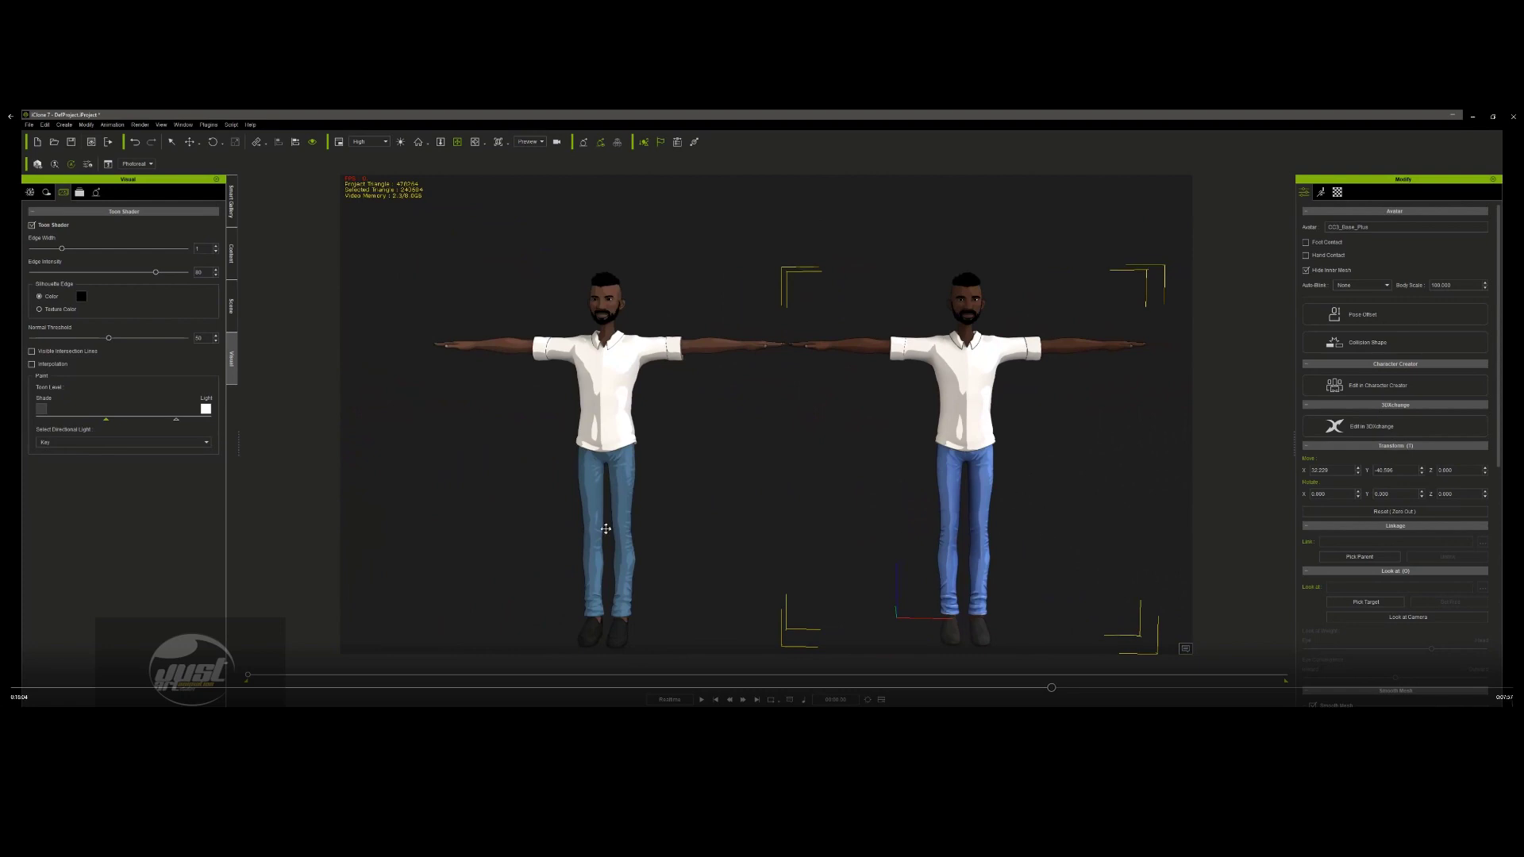
- Pick the pants material of the brighter-shirted character and delete its Bump and AO textures
{"action": "scroll", "coordinate": [543, 507], "scroll_direction": "up", "scroll_amount": 6}
{"action": "middle_click_drag", "start_coordinate": [982, 508], "coordinate": [926, 354]}
{"action": "scroll", "coordinate": [890, 508], "scroll_direction": "down", "scroll_amount": 2}
{"action": "left_click", "coordinate": [1338, 193]}
{"action": "scroll", "coordinate": [1423, 248], "scroll_direction": "up", "scroll_amount": 3}
{"action": "left_click", "coordinate": [1452, 229]}
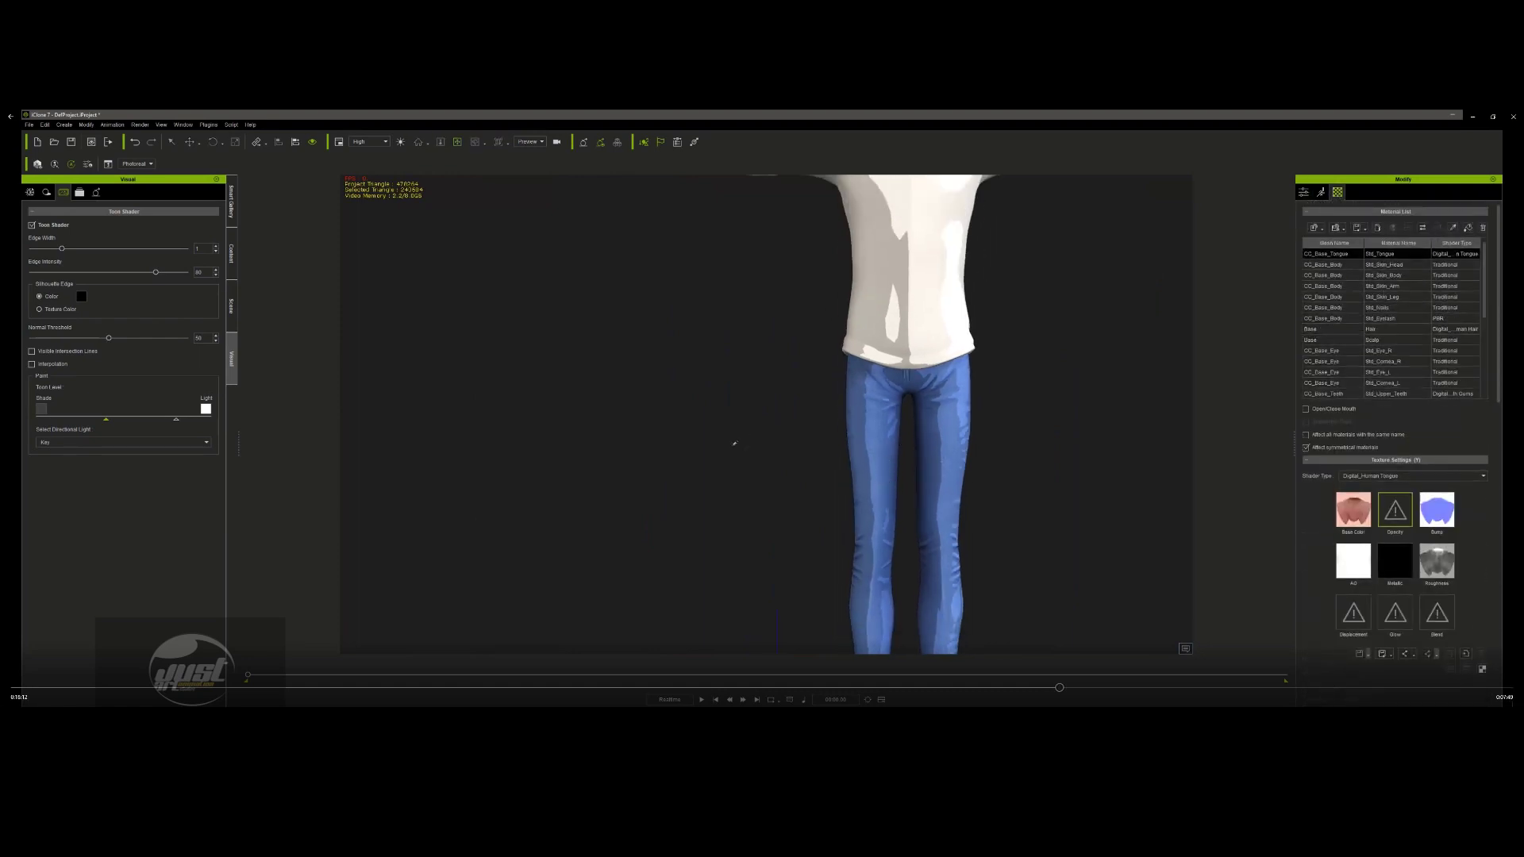
{"action": "left_click", "coordinate": [867, 440]}
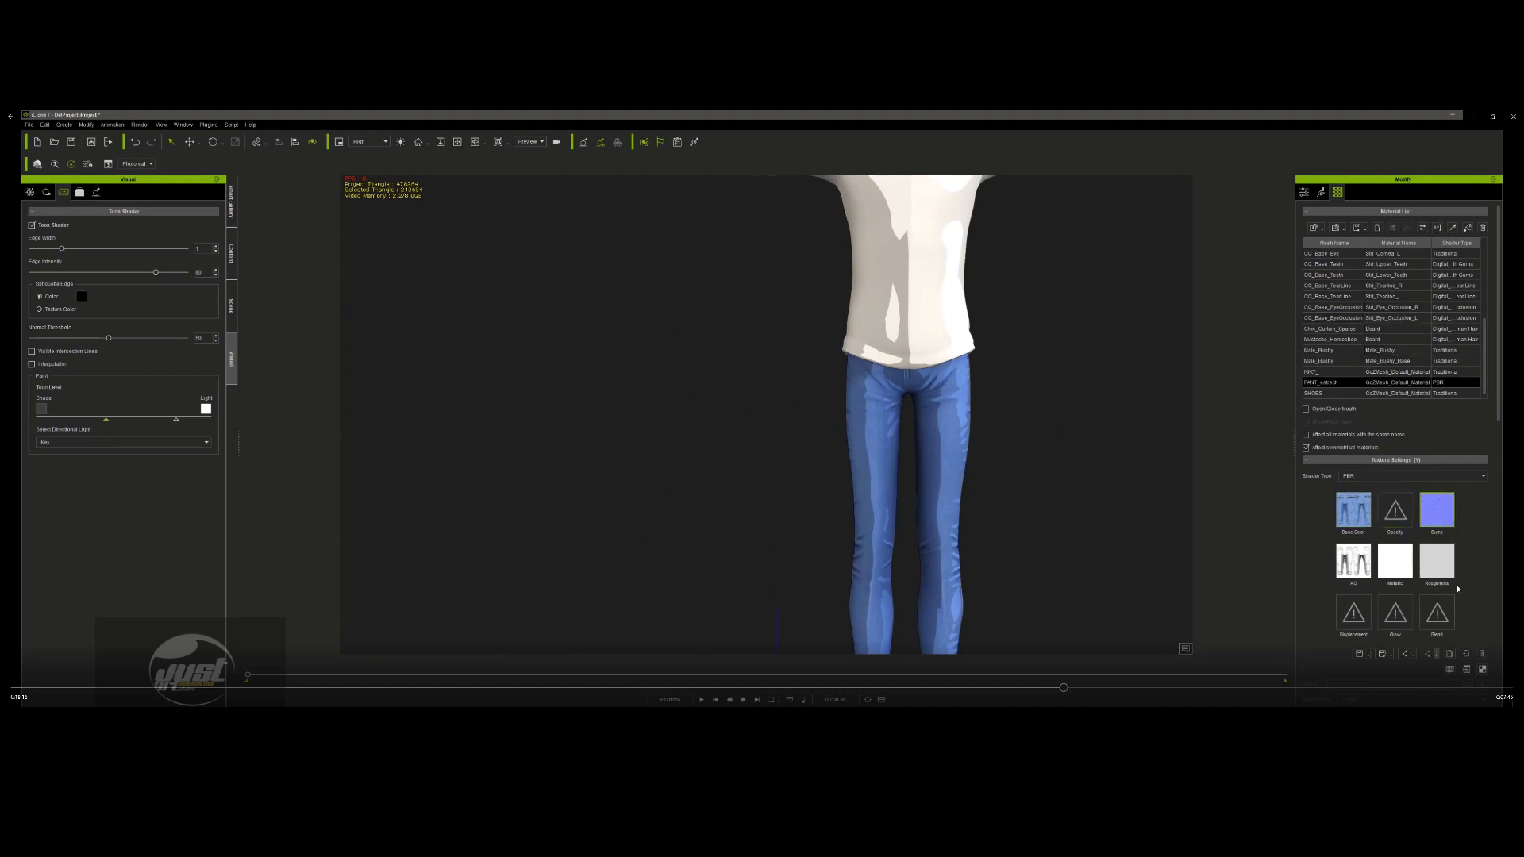
{"action": "left_click", "coordinate": [1481, 654]}
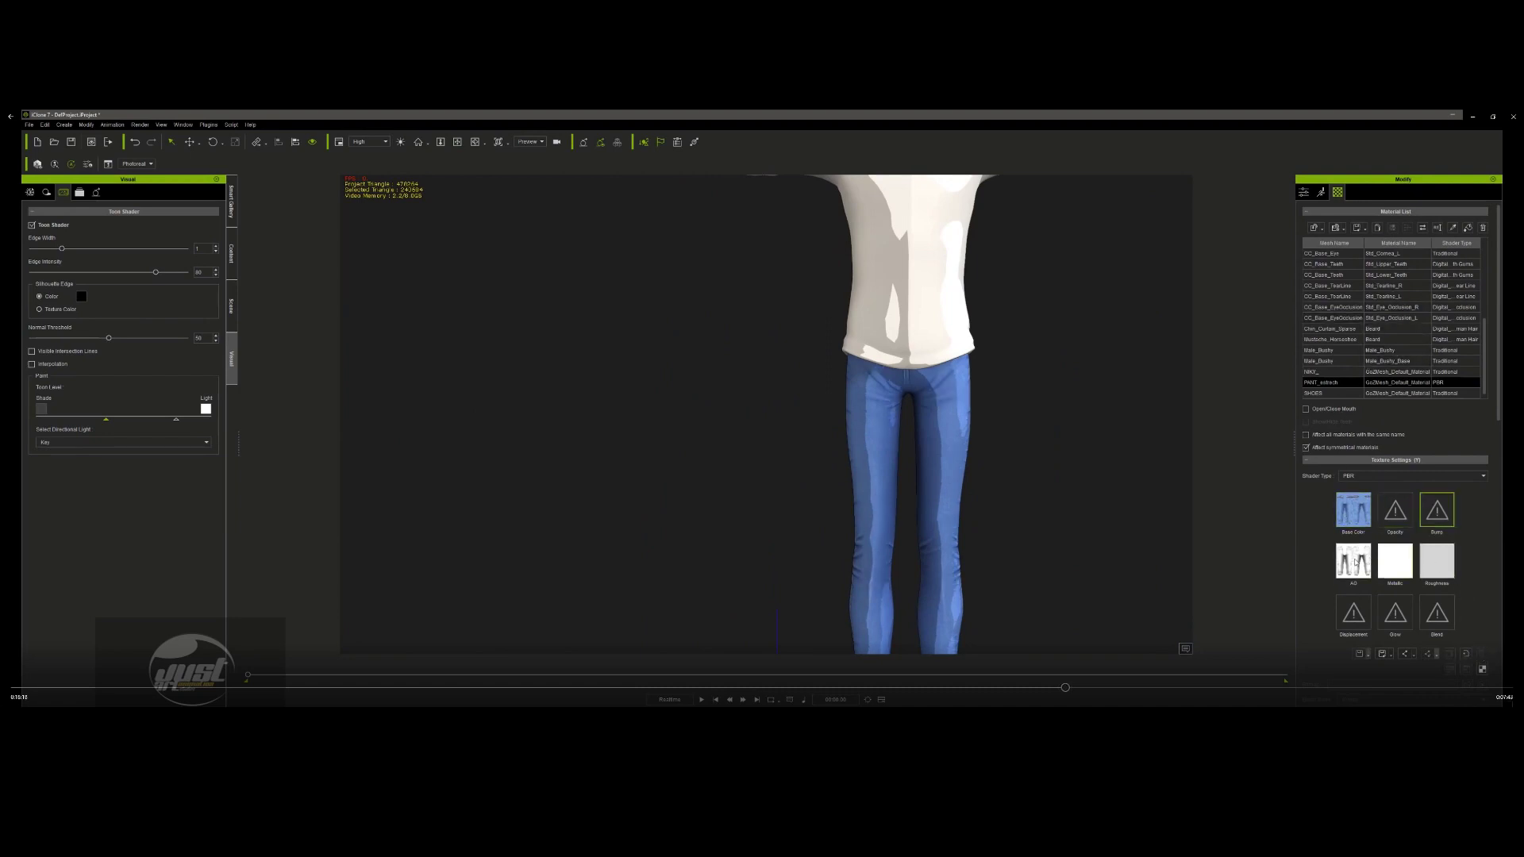
{"action": "left_click", "coordinate": [1481, 654]}
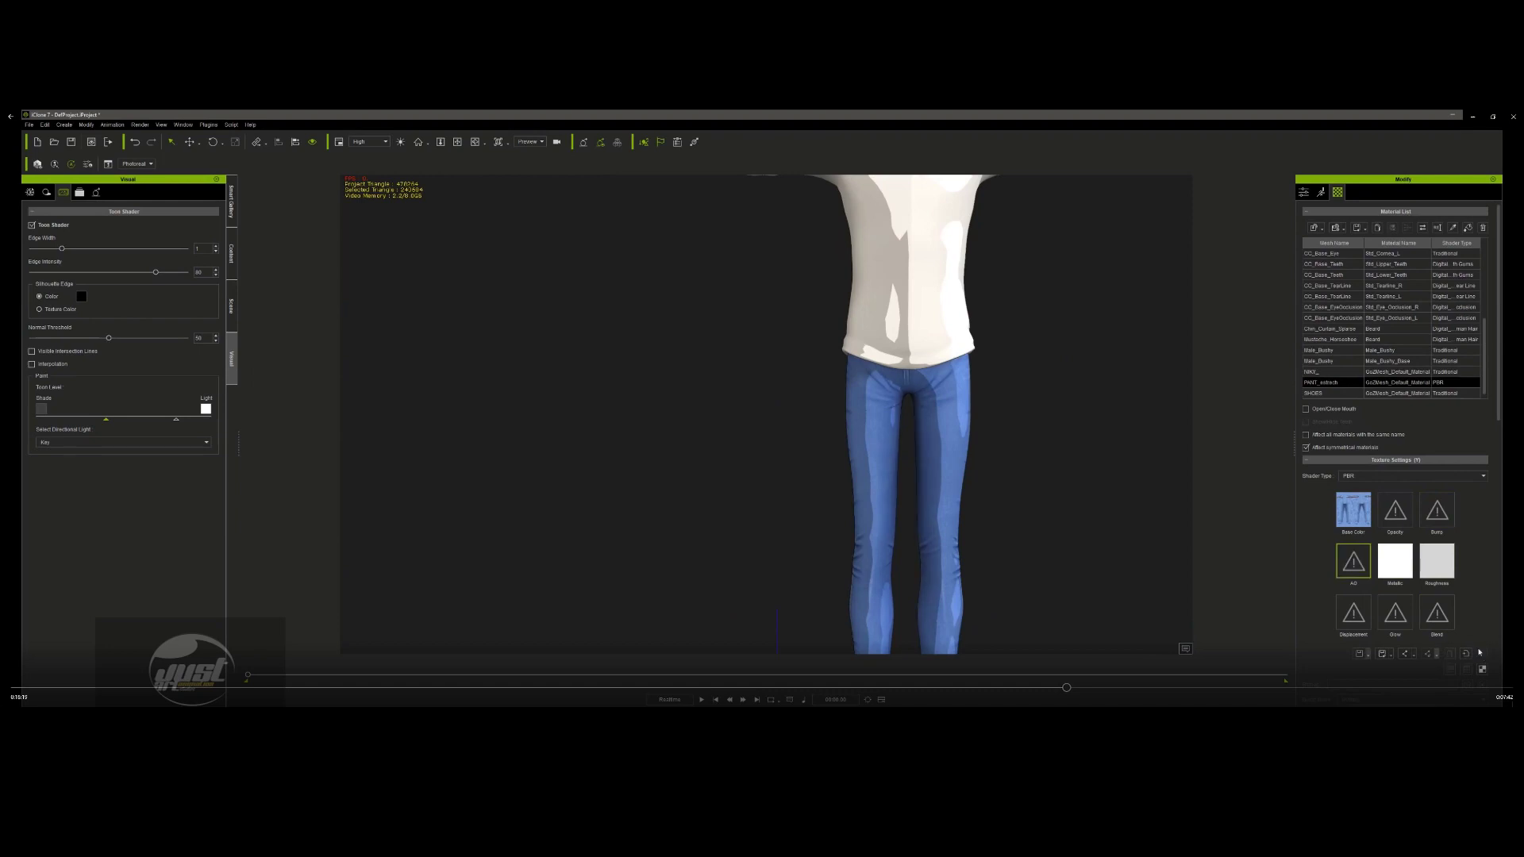
- Change the shader type of the pants material to Traditional
{"action": "left_click", "coordinate": [1359, 476]}
{"action": "left_click", "coordinate": [1365, 495]}
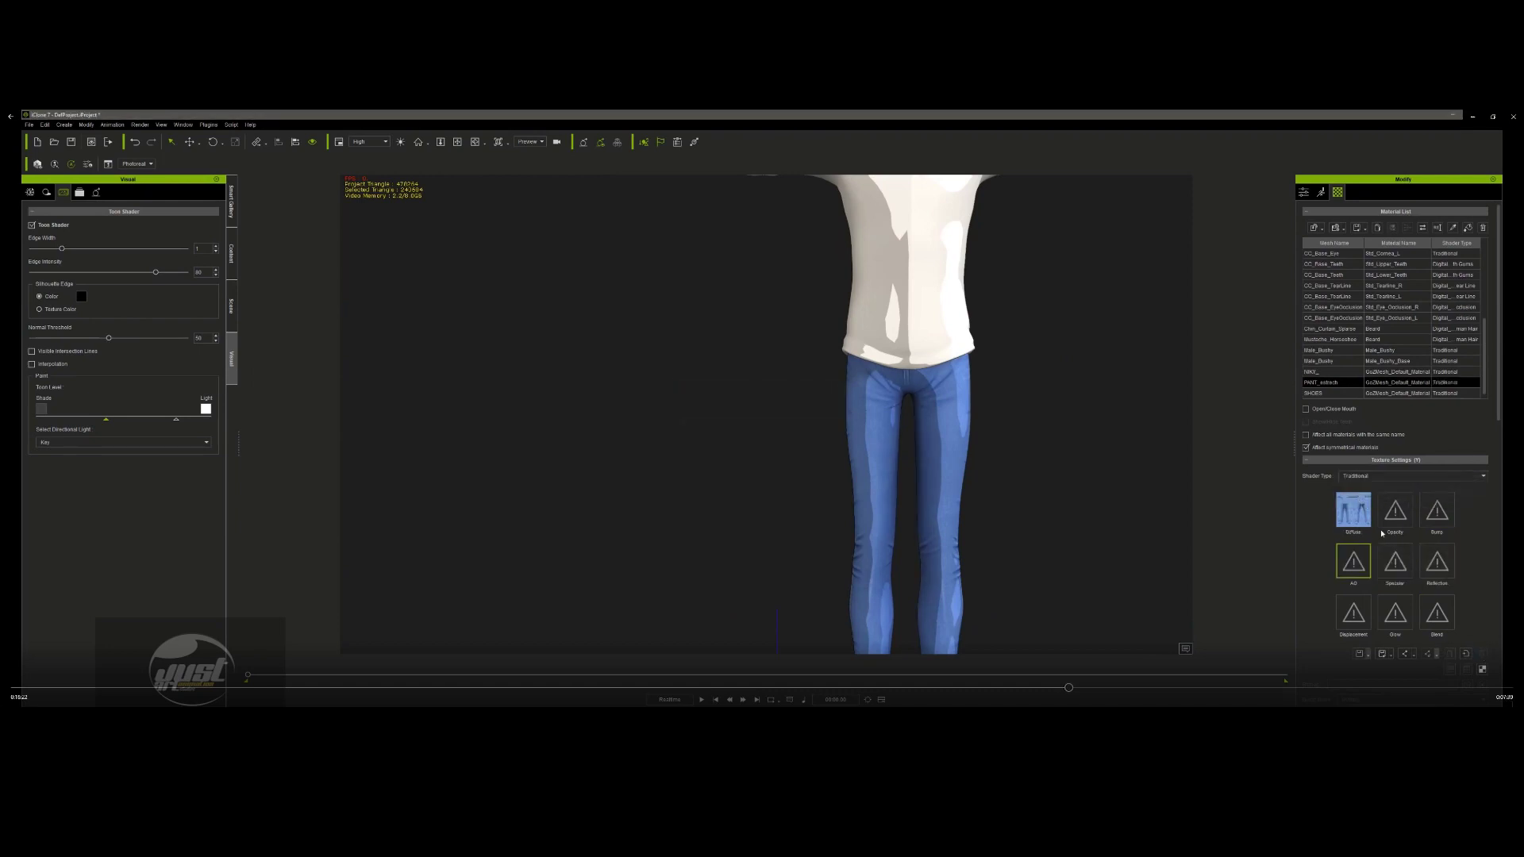
{"action": "scroll", "coordinate": [1397, 547], "scroll_direction": "down", "scroll_amount": 1}
{"action": "scroll", "coordinate": [1397, 547], "scroll_direction": "down", "scroll_amount": 6}
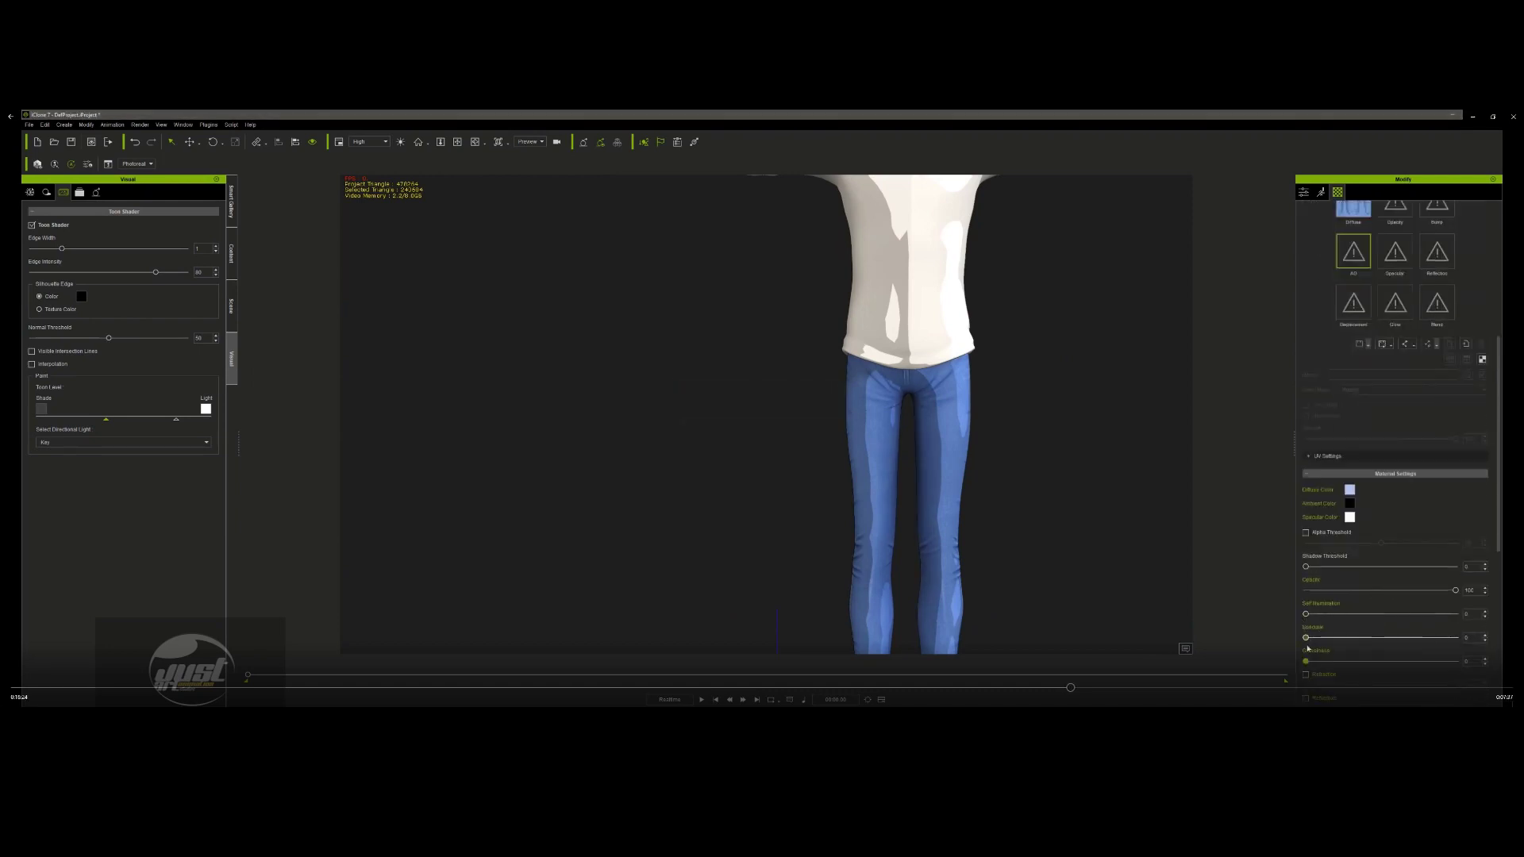
- Compare the simplified character's pants with the unmodified copy's jeans, both up close and with both figures fully in view
{"action": "scroll", "coordinate": [1341, 614], "scroll_direction": "down", "scroll_amount": 2}
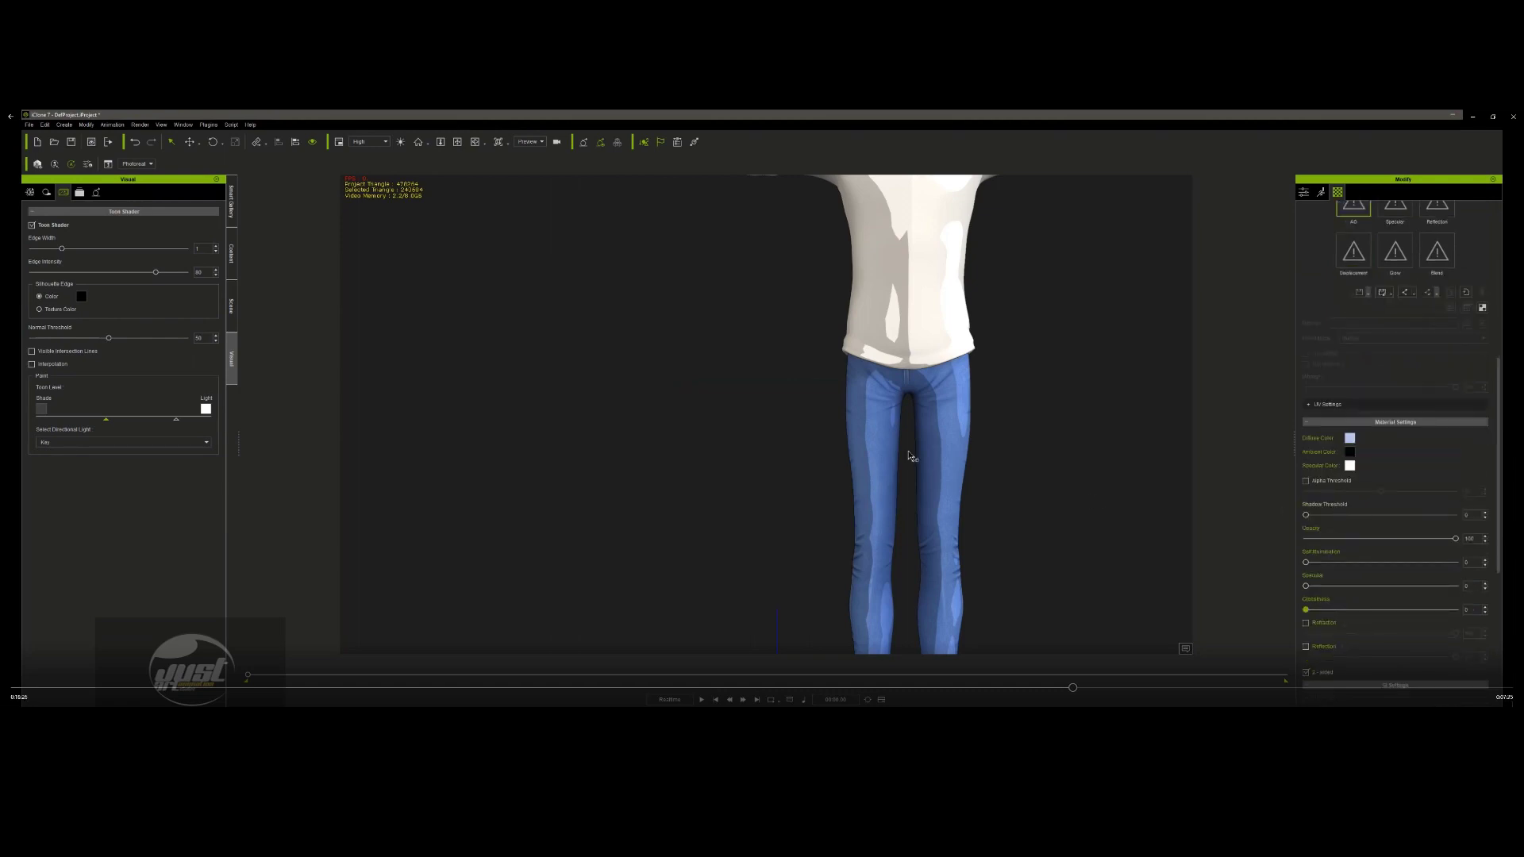
{"action": "scroll", "coordinate": [909, 455], "scroll_direction": "down", "scroll_amount": 5}
{"action": "scroll", "coordinate": [843, 408], "scroll_direction": "up", "scroll_amount": 2}
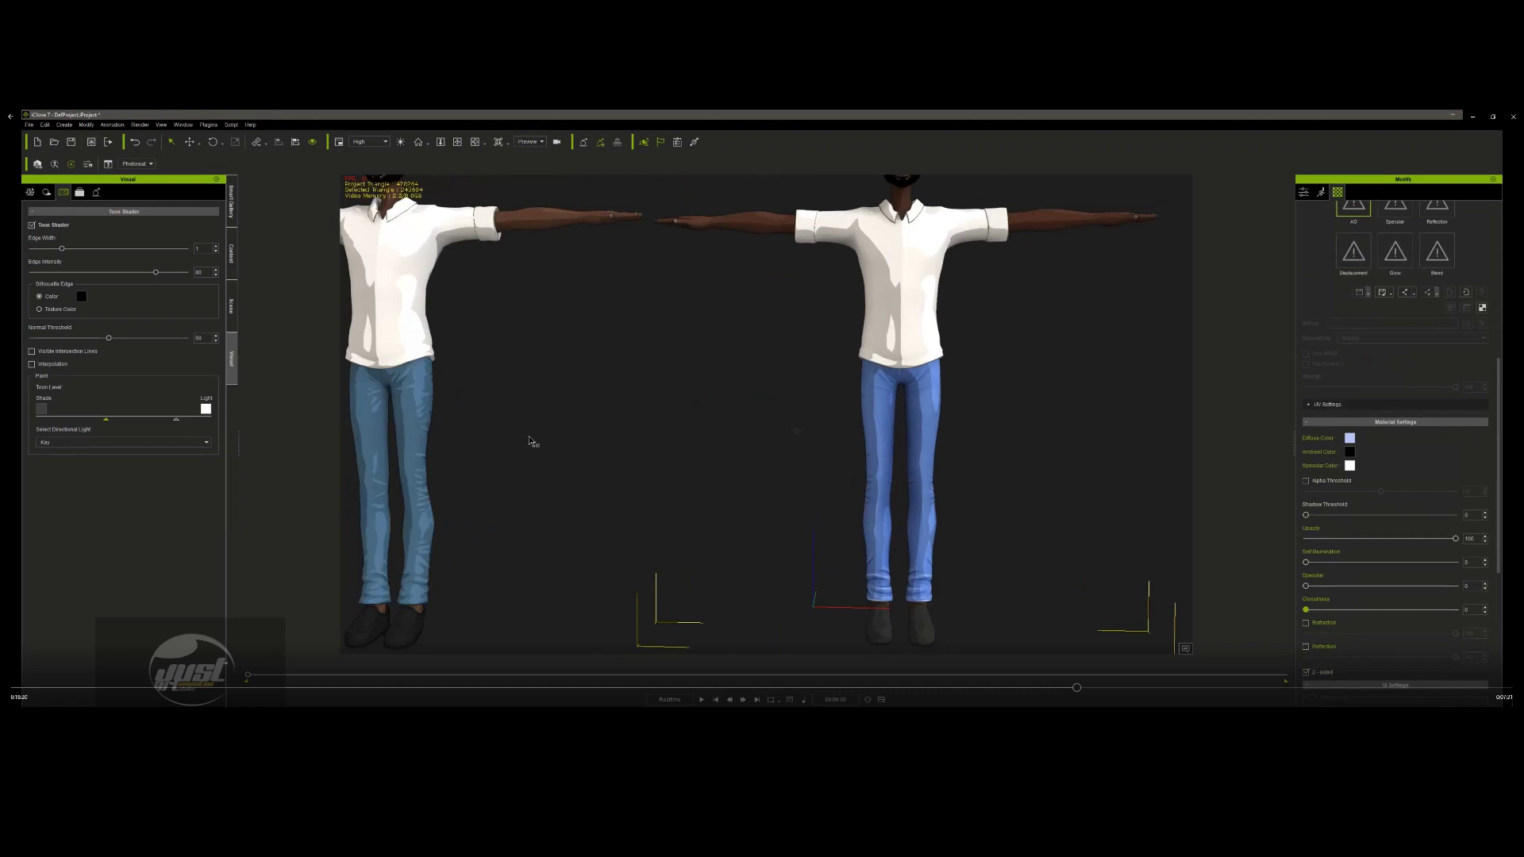
{"action": "scroll", "coordinate": [418, 441], "scroll_direction": "up", "scroll_amount": 2}
{"action": "scroll", "coordinate": [419, 442], "scroll_direction": "up", "scroll_amount": 2}
{"action": "scroll", "coordinate": [1122, 436], "scroll_direction": "down", "scroll_amount": 5}
{"action": "scroll", "coordinate": [943, 478], "scroll_direction": "up", "scroll_amount": 1}
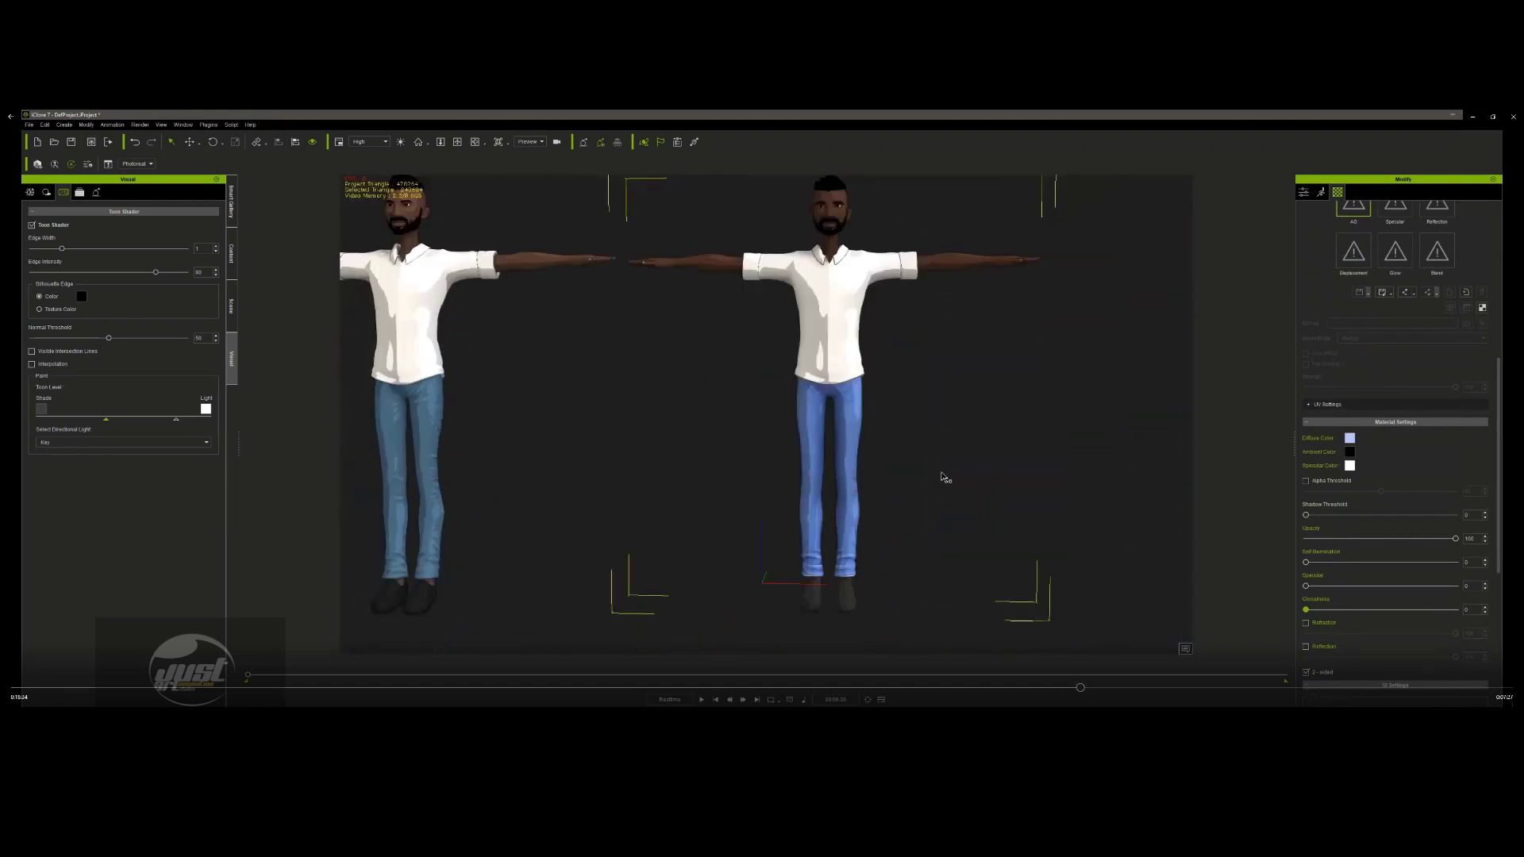
{"action": "scroll", "coordinate": [758, 347], "scroll_direction": "down", "scroll_amount": 2}
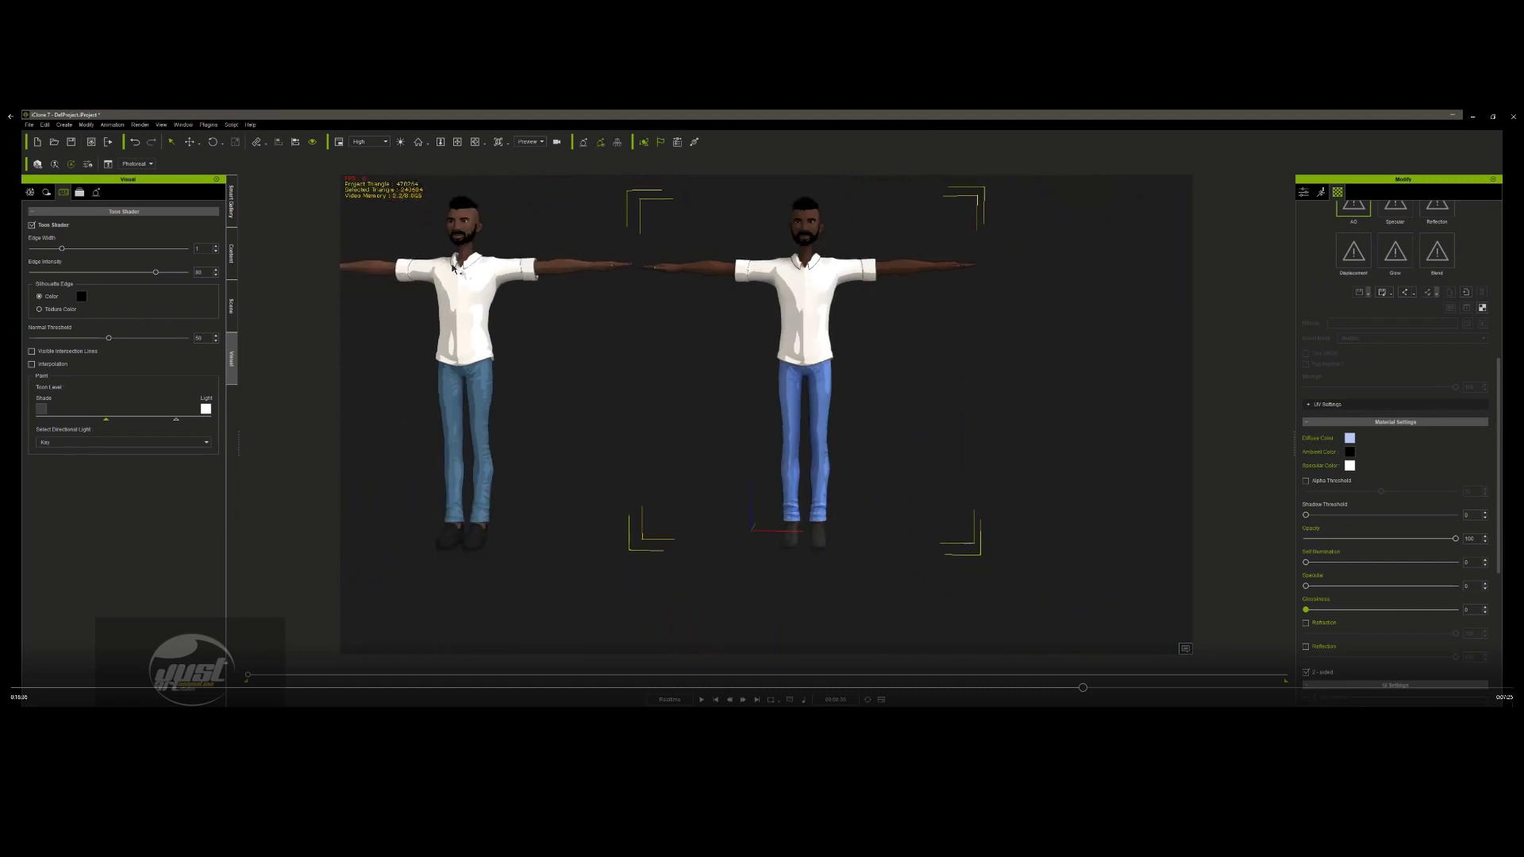
{"action": "left_click", "coordinate": [453, 144]}
{"action": "scroll", "coordinate": [765, 334], "scroll_direction": "down", "scroll_amount": 1}
{"action": "left_click_drag", "start_coordinate": [764, 335], "coordinate": [786, 377]}
{"action": "right_click_drag", "start_coordinate": [786, 377], "coordinate": [821, 373]}
{"action": "scroll", "coordinate": [873, 374], "scroll_direction": "down", "scroll_amount": 2}
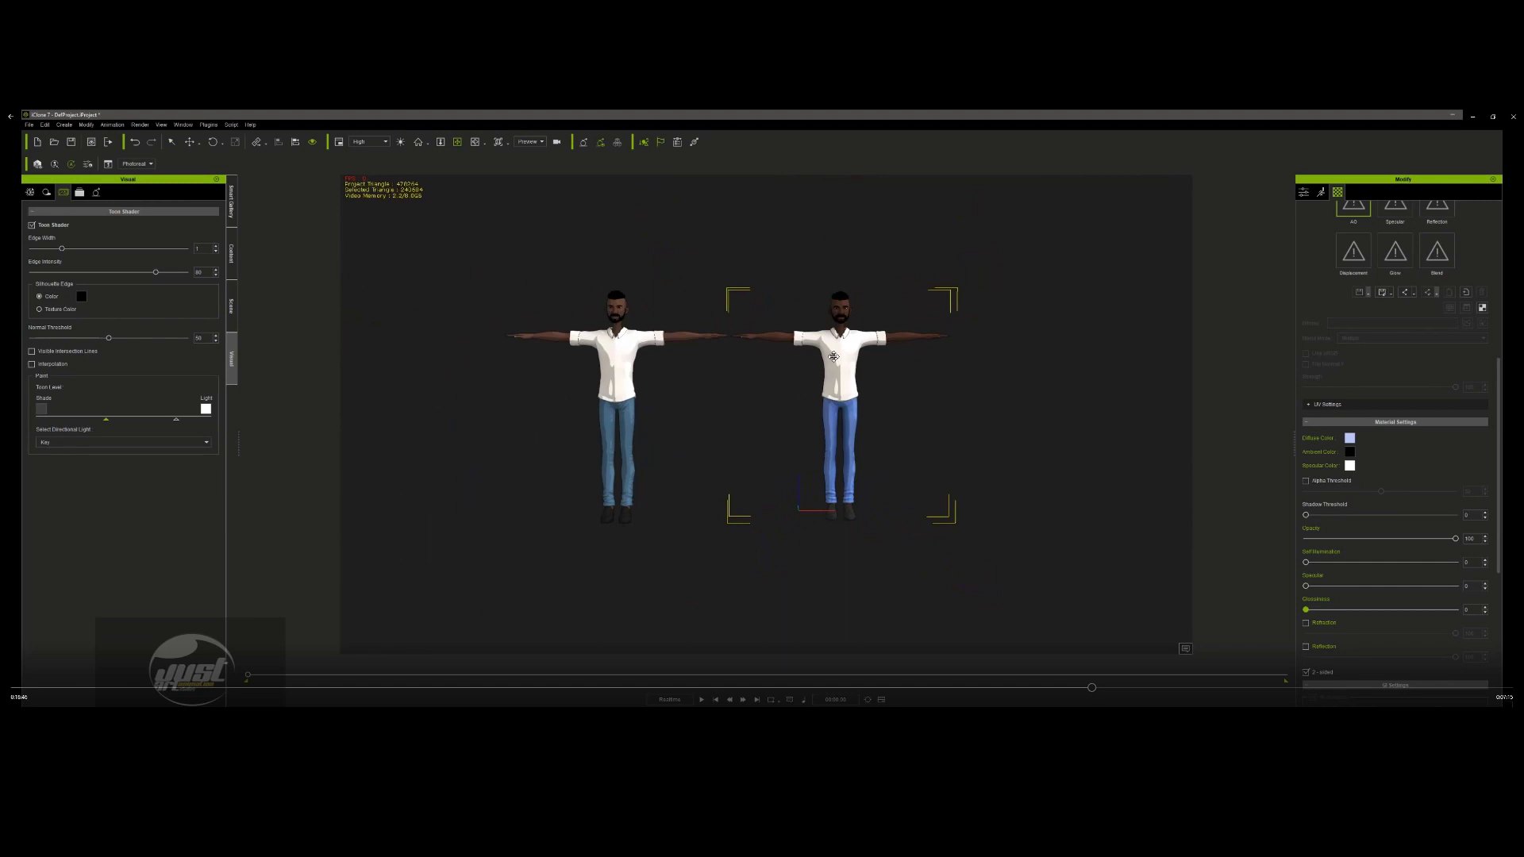
- Expand the scene's light list and inspect the Key, Side and Back lights
{"action": "left_click", "coordinate": [230, 306]}
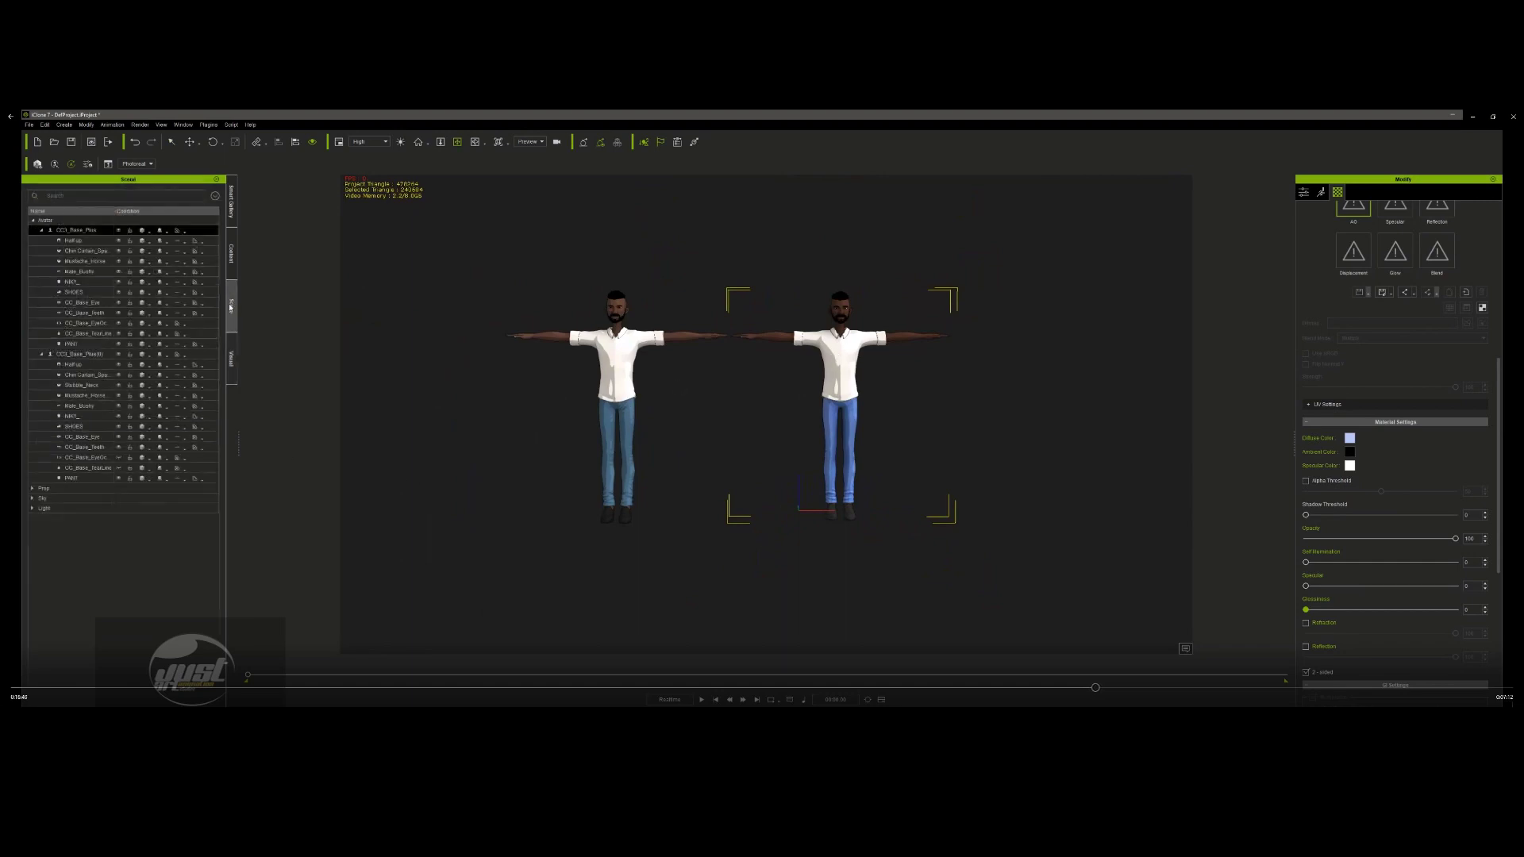
{"action": "left_click", "coordinate": [34, 507]}
{"action": "left_click", "coordinate": [139, 518]}
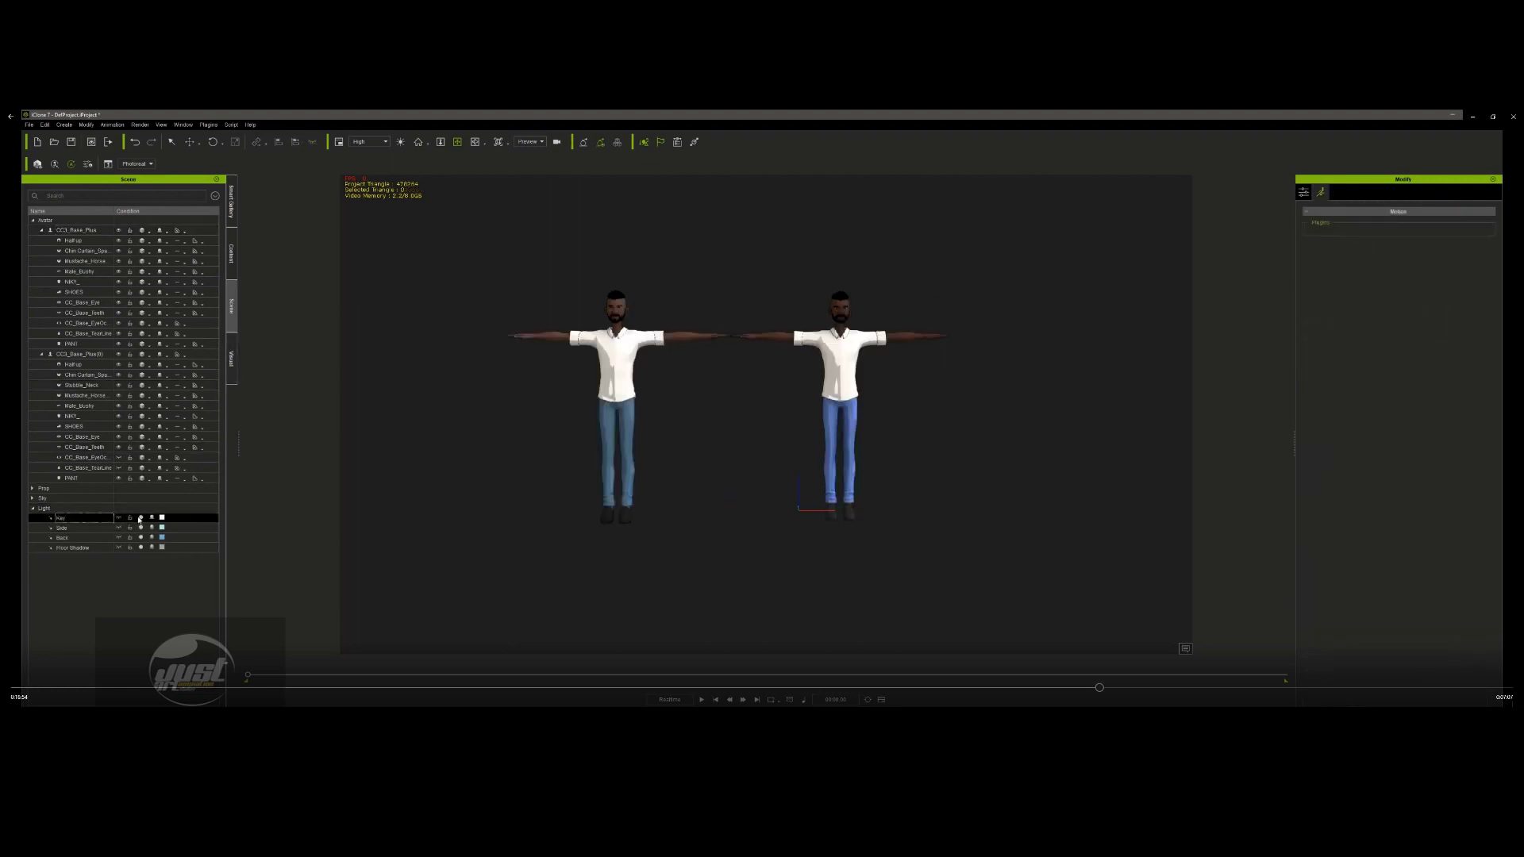
{"action": "left_click", "coordinate": [144, 528]}
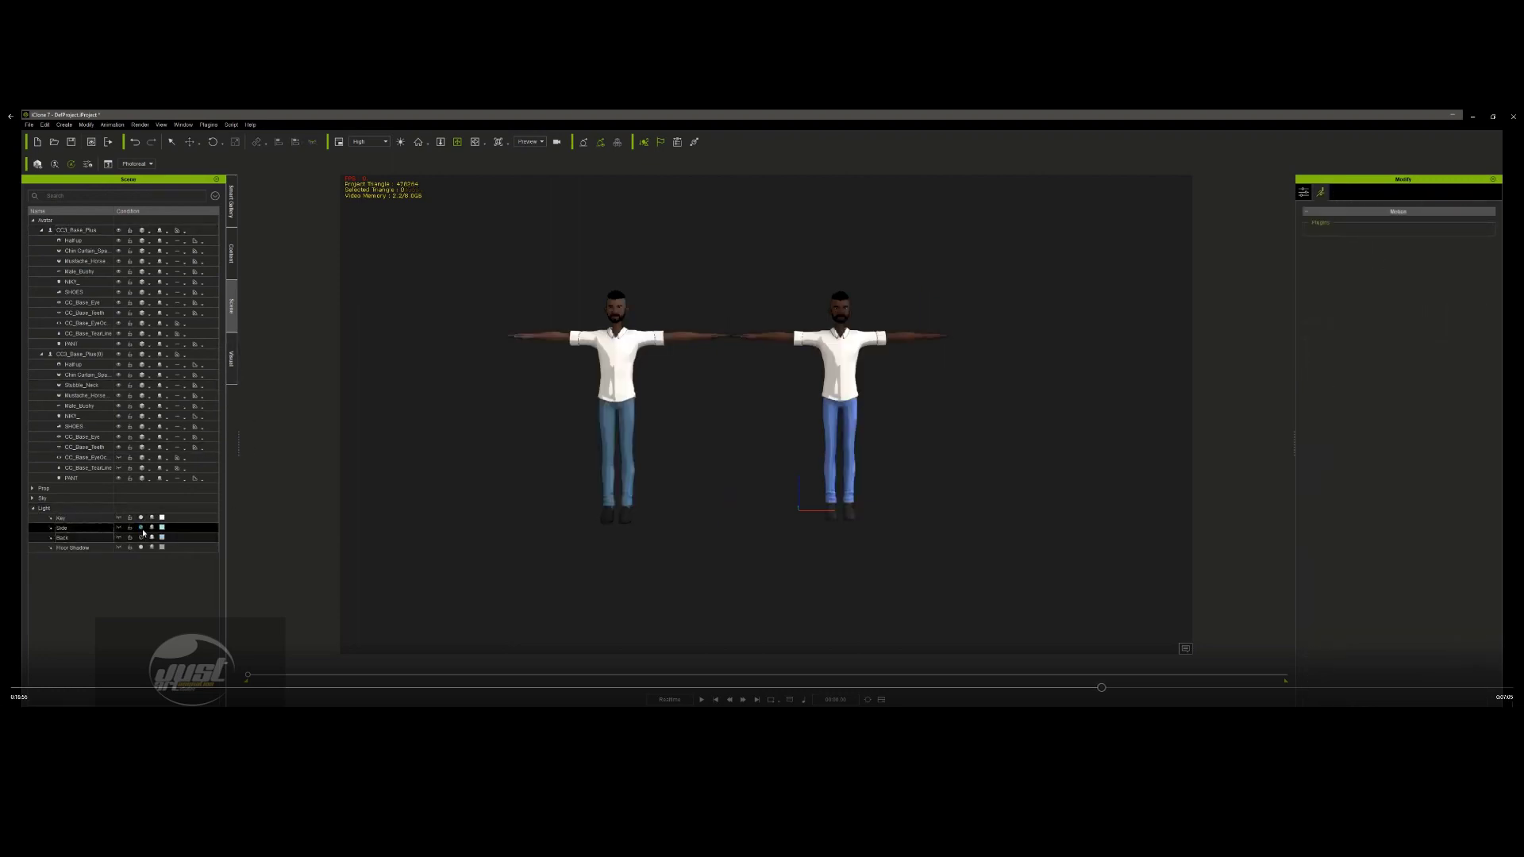
{"action": "left_click", "coordinate": [143, 538], "text": "ctrl"}
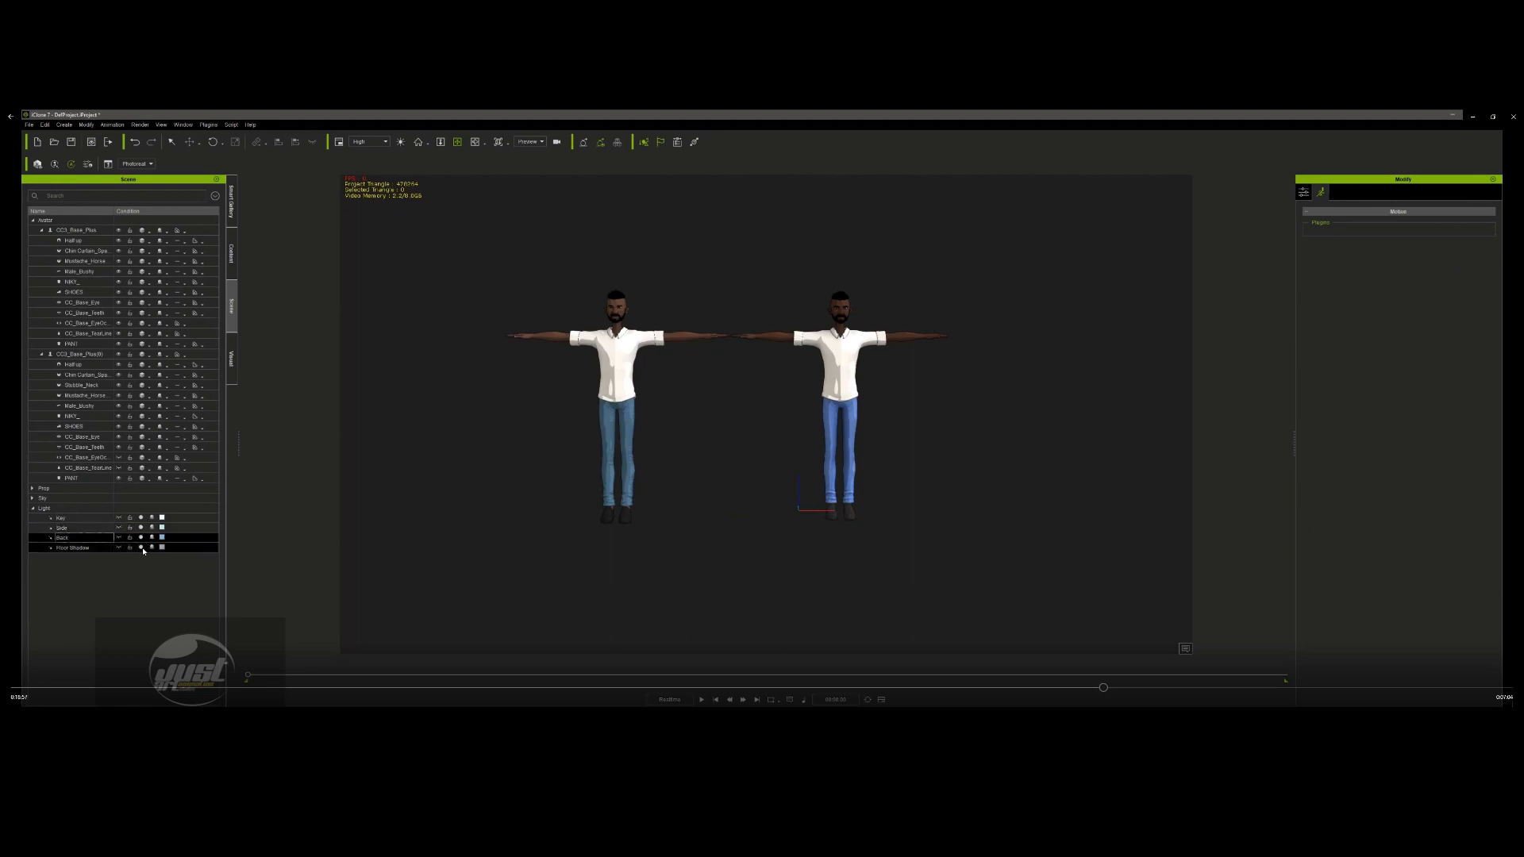
- Shift both Toon Level markers of the Toon Shader almost all the way to the Shade end
{"action": "left_click", "coordinate": [232, 369]}
{"action": "scroll", "coordinate": [264, 418], "scroll_direction": "up", "scroll_amount": 2}
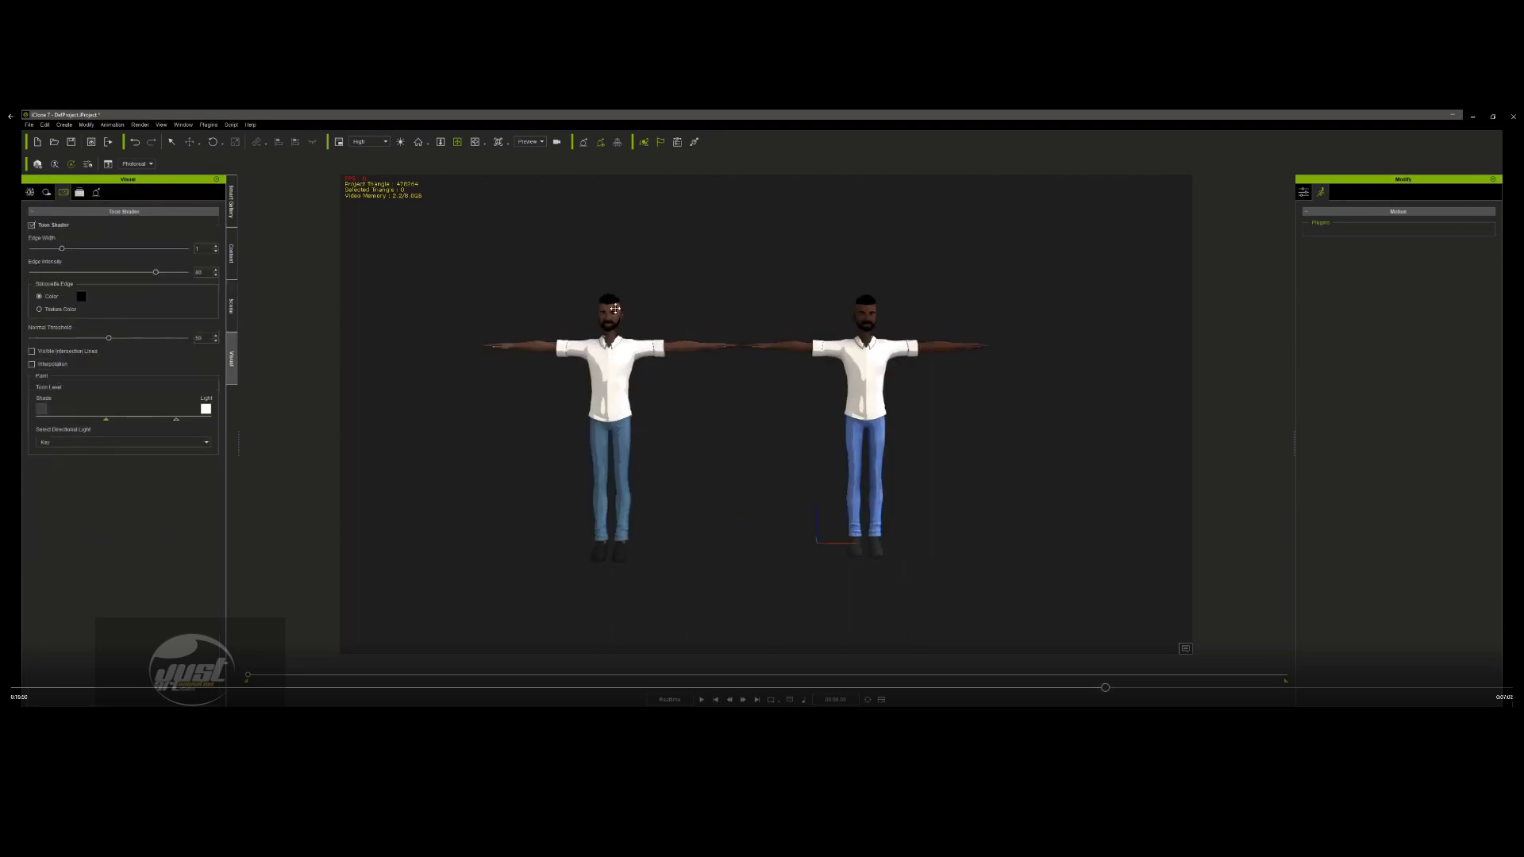
{"action": "scroll", "coordinate": [769, 299], "scroll_direction": "up", "scroll_amount": 5}
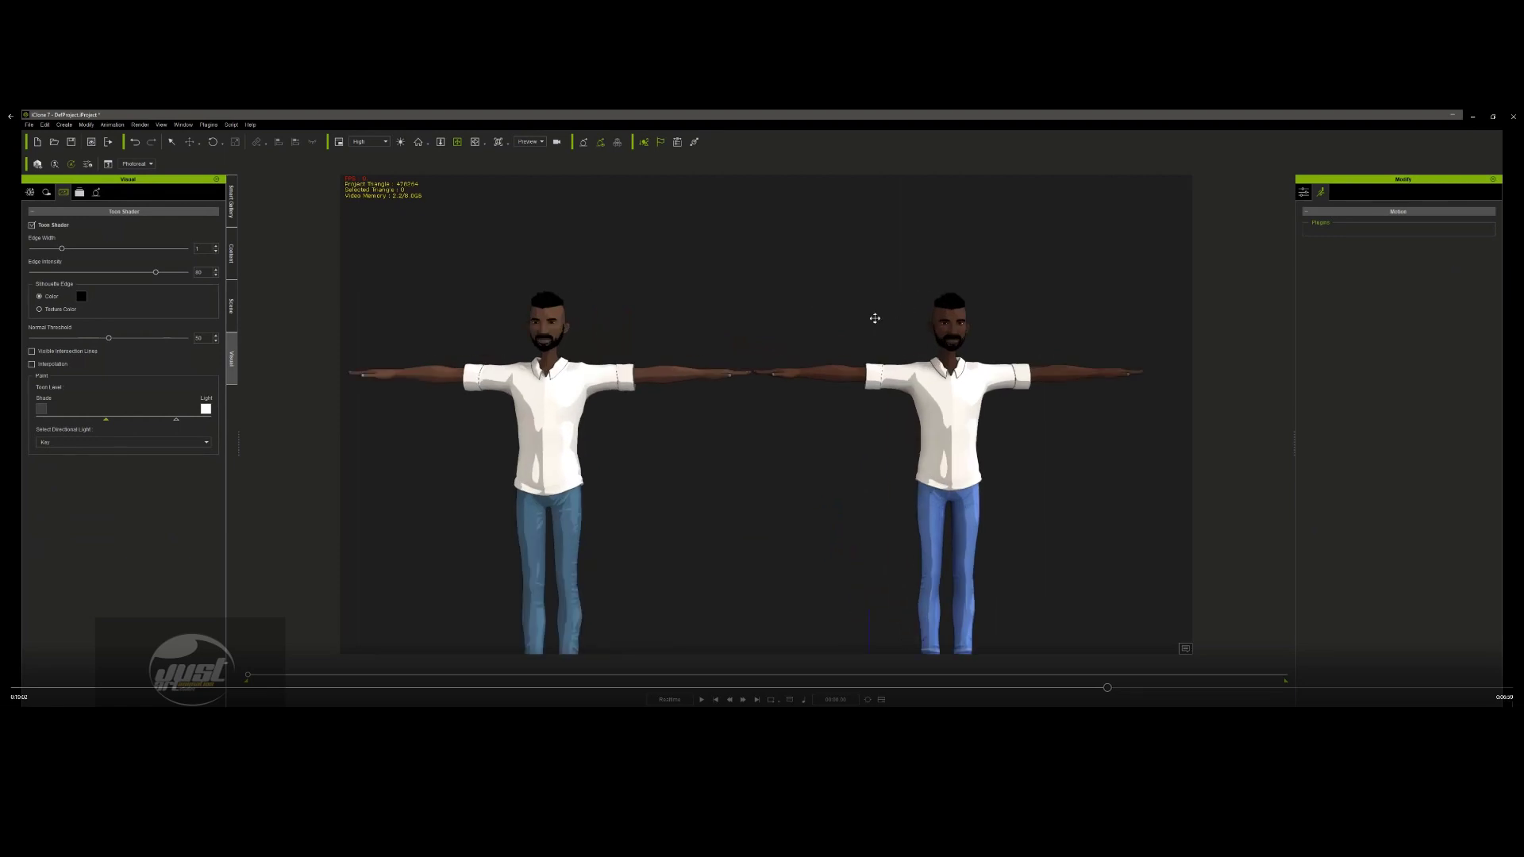
{"action": "scroll", "coordinate": [784, 316], "scroll_direction": "down", "scroll_amount": 2}
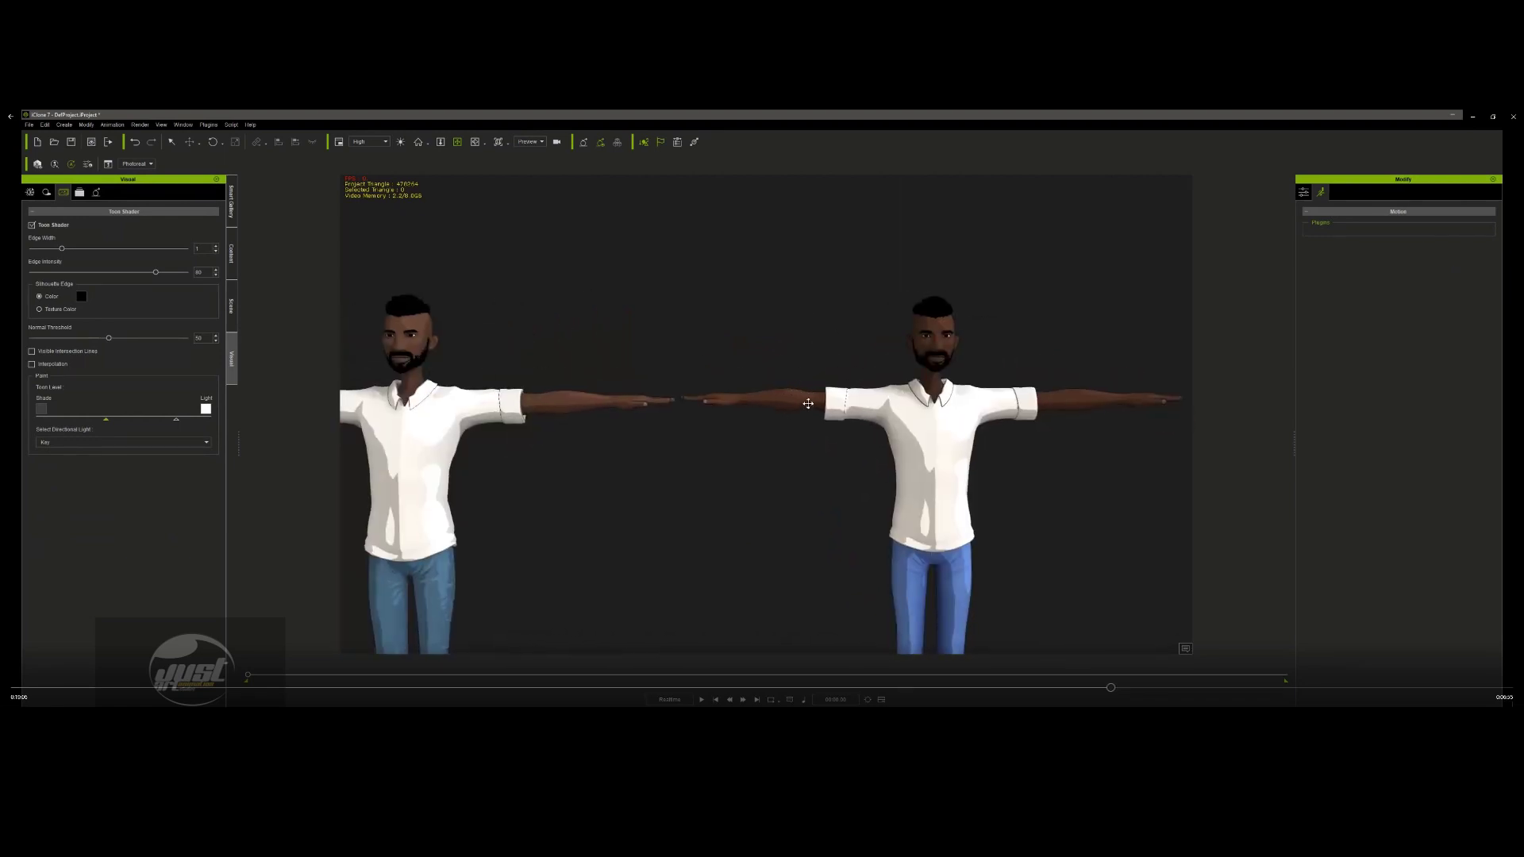
{"action": "scroll", "coordinate": [838, 434], "scroll_direction": "down", "scroll_amount": 1}
{"action": "right_click_drag", "start_coordinate": [838, 434], "coordinate": [871, 403]}
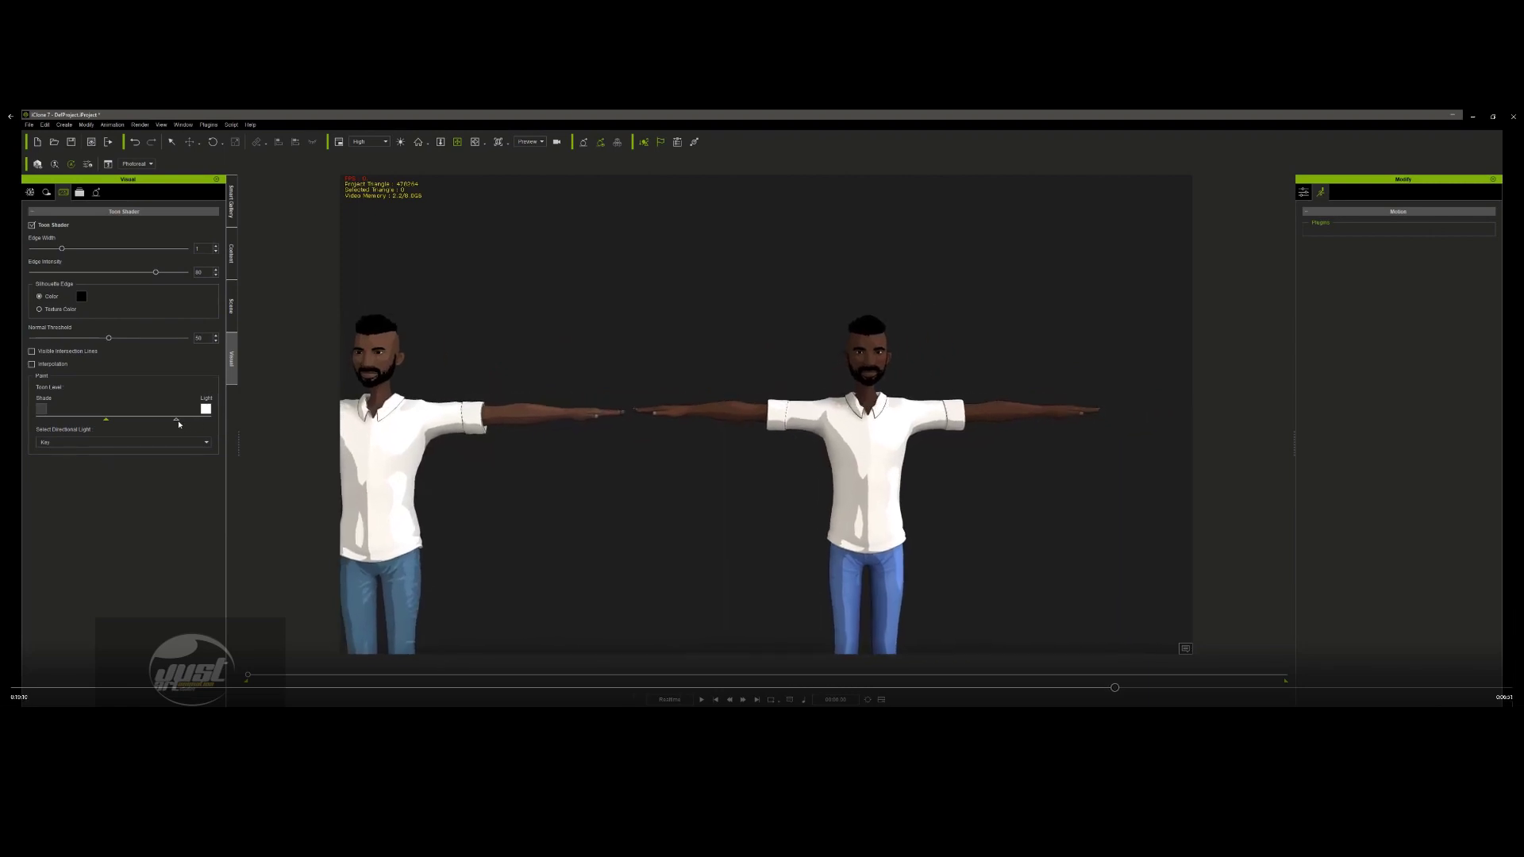
{"action": "left_click_drag", "start_coordinate": [177, 420], "coordinate": [144, 419]}
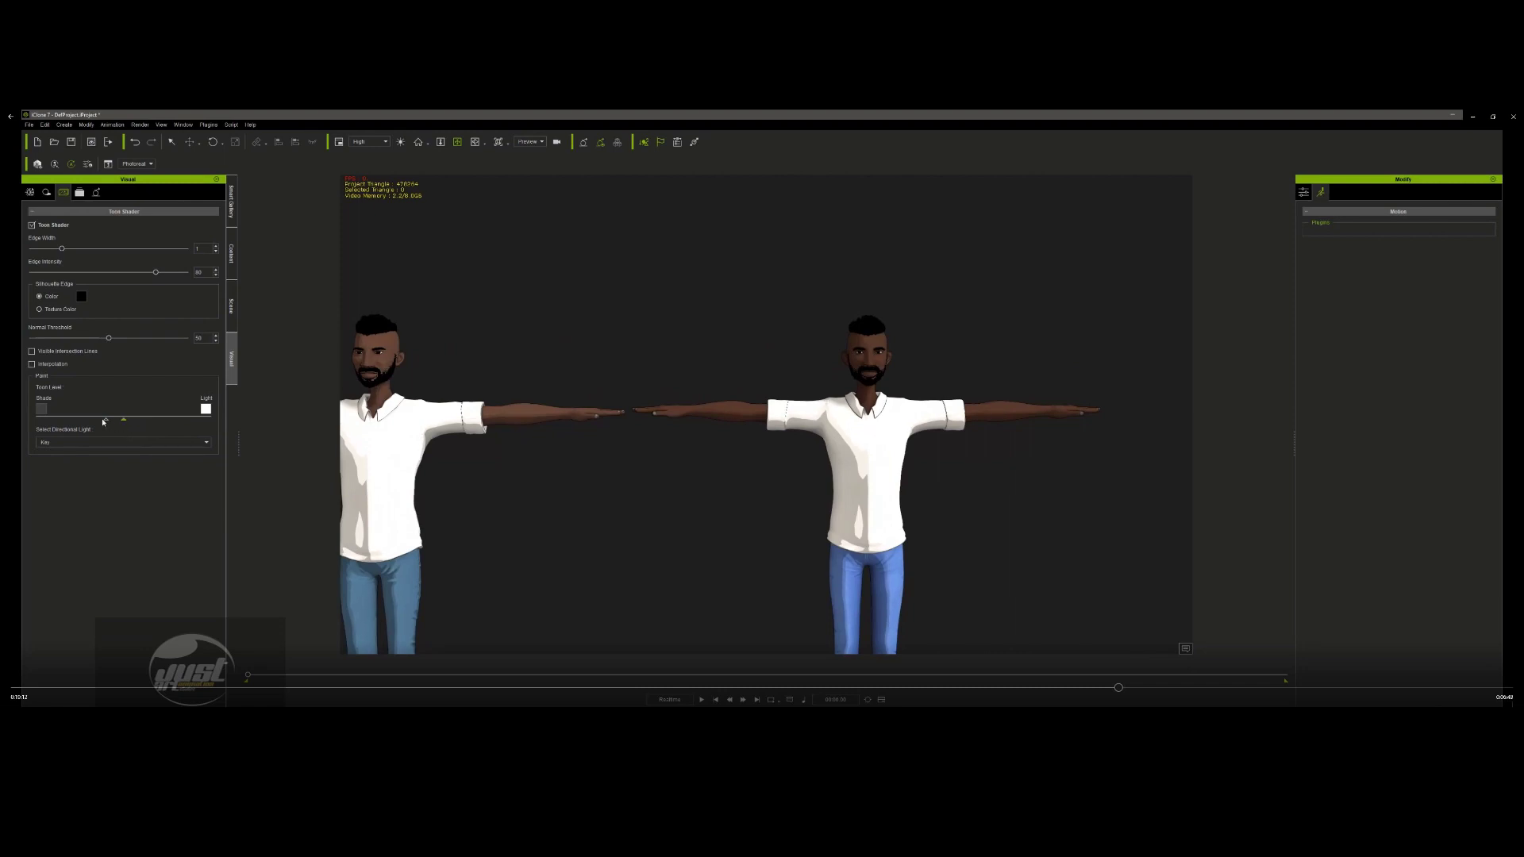
{"action": "left_click_drag", "start_coordinate": [106, 420], "coordinate": [62, 418]}
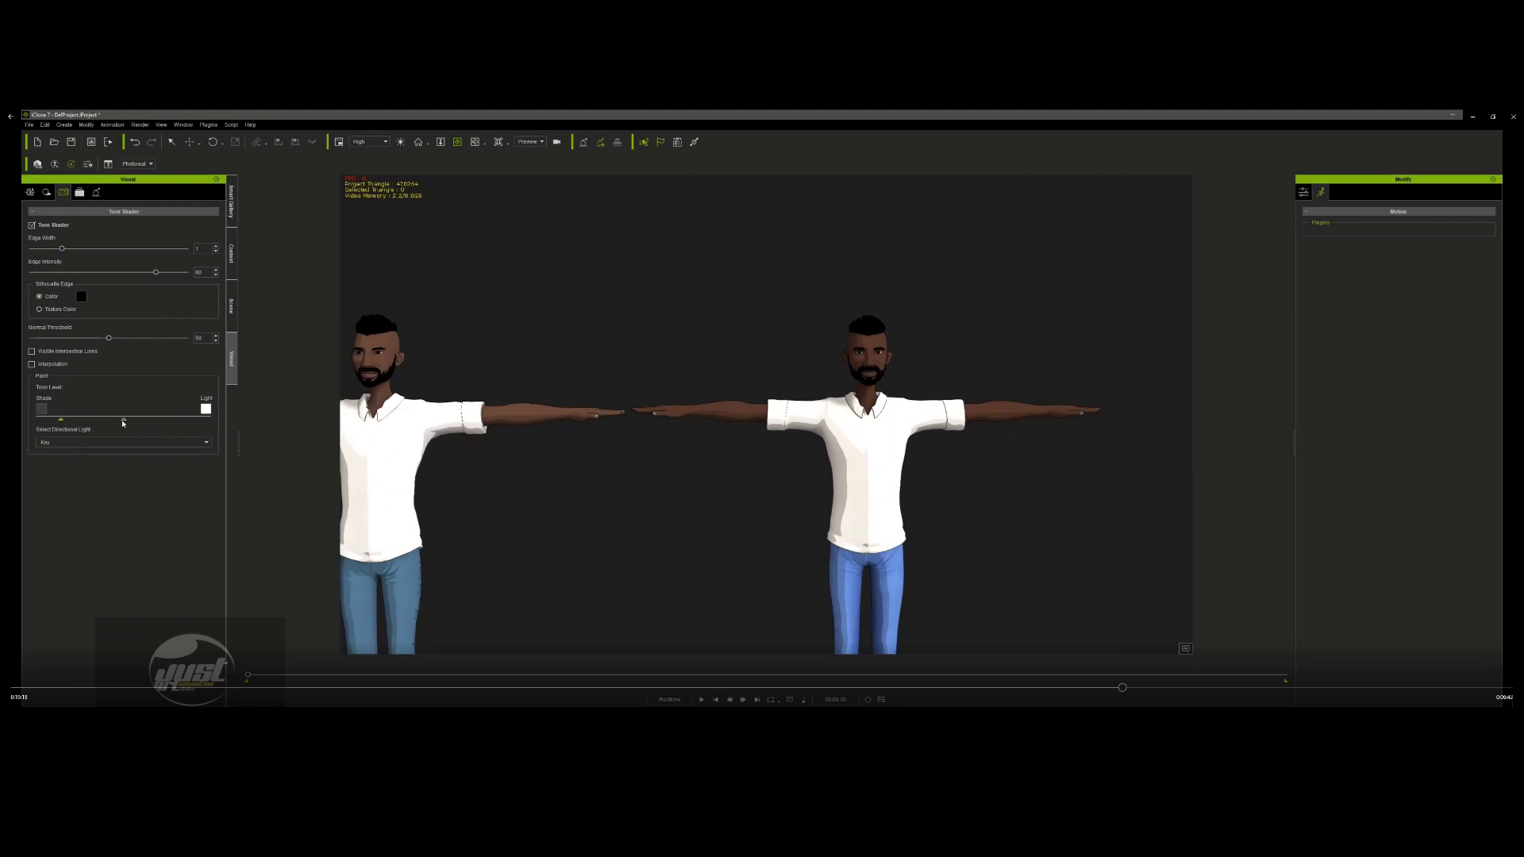
{"action": "left_click_drag", "start_coordinate": [120, 422], "coordinate": [63, 421]}
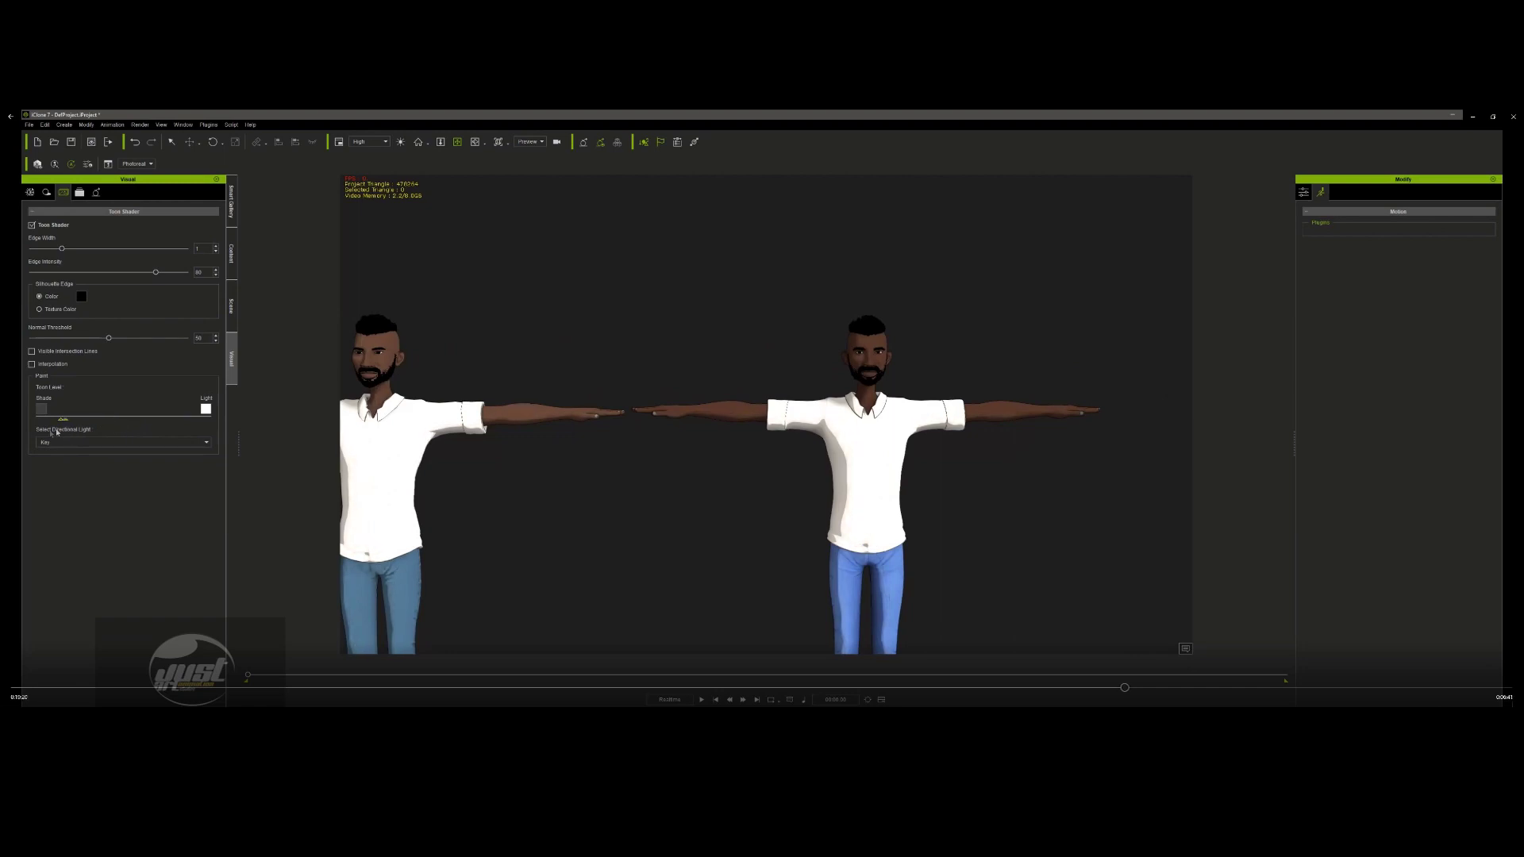
{"action": "scroll", "coordinate": [1027, 327], "scroll_direction": "down", "scroll_amount": 3}
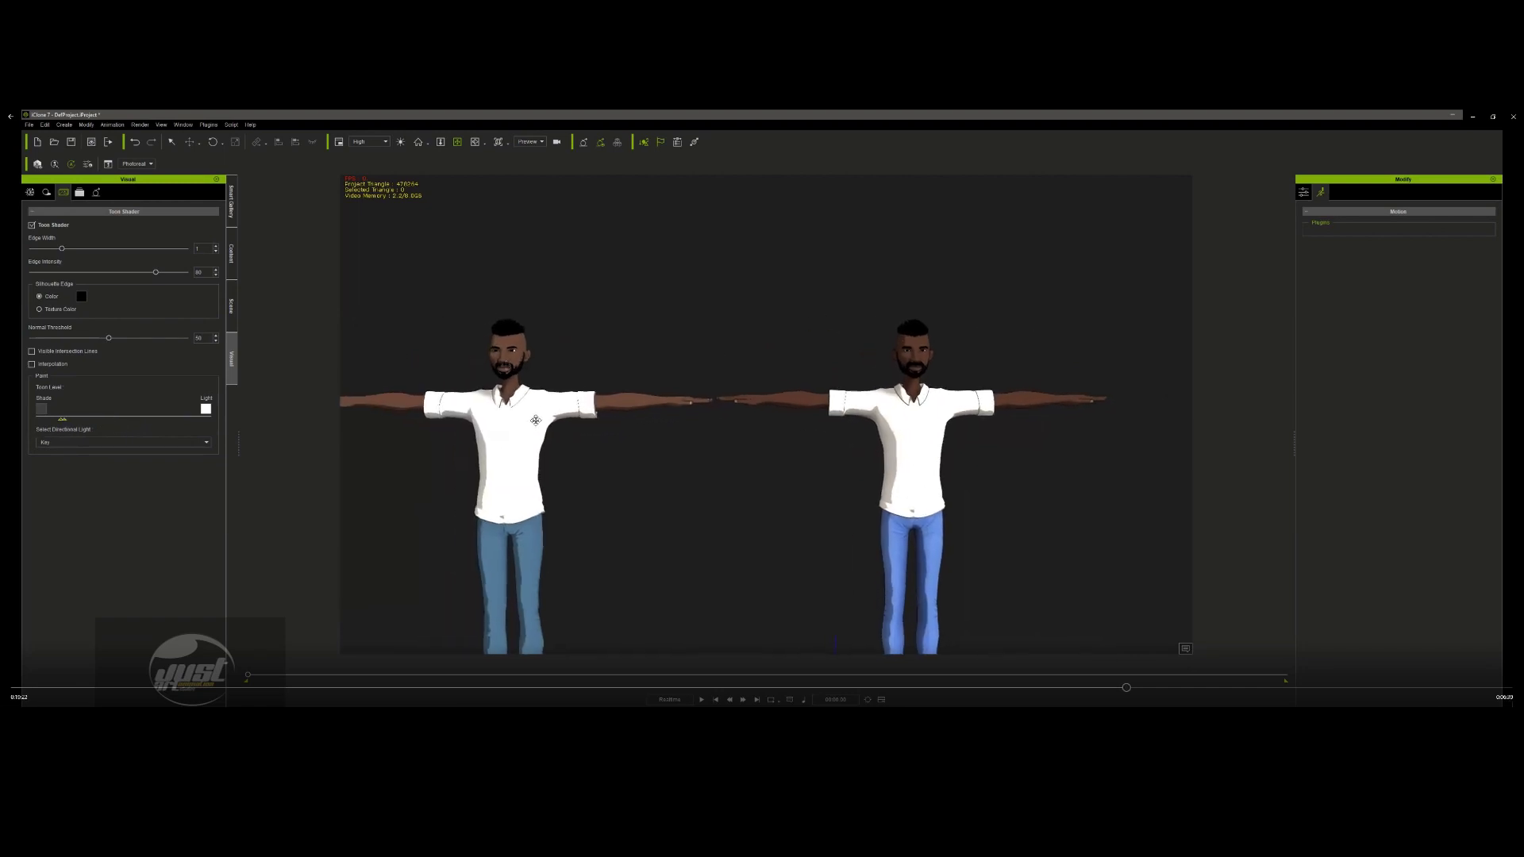
{"action": "left_click_drag", "start_coordinate": [62, 421], "coordinate": [43, 420]}
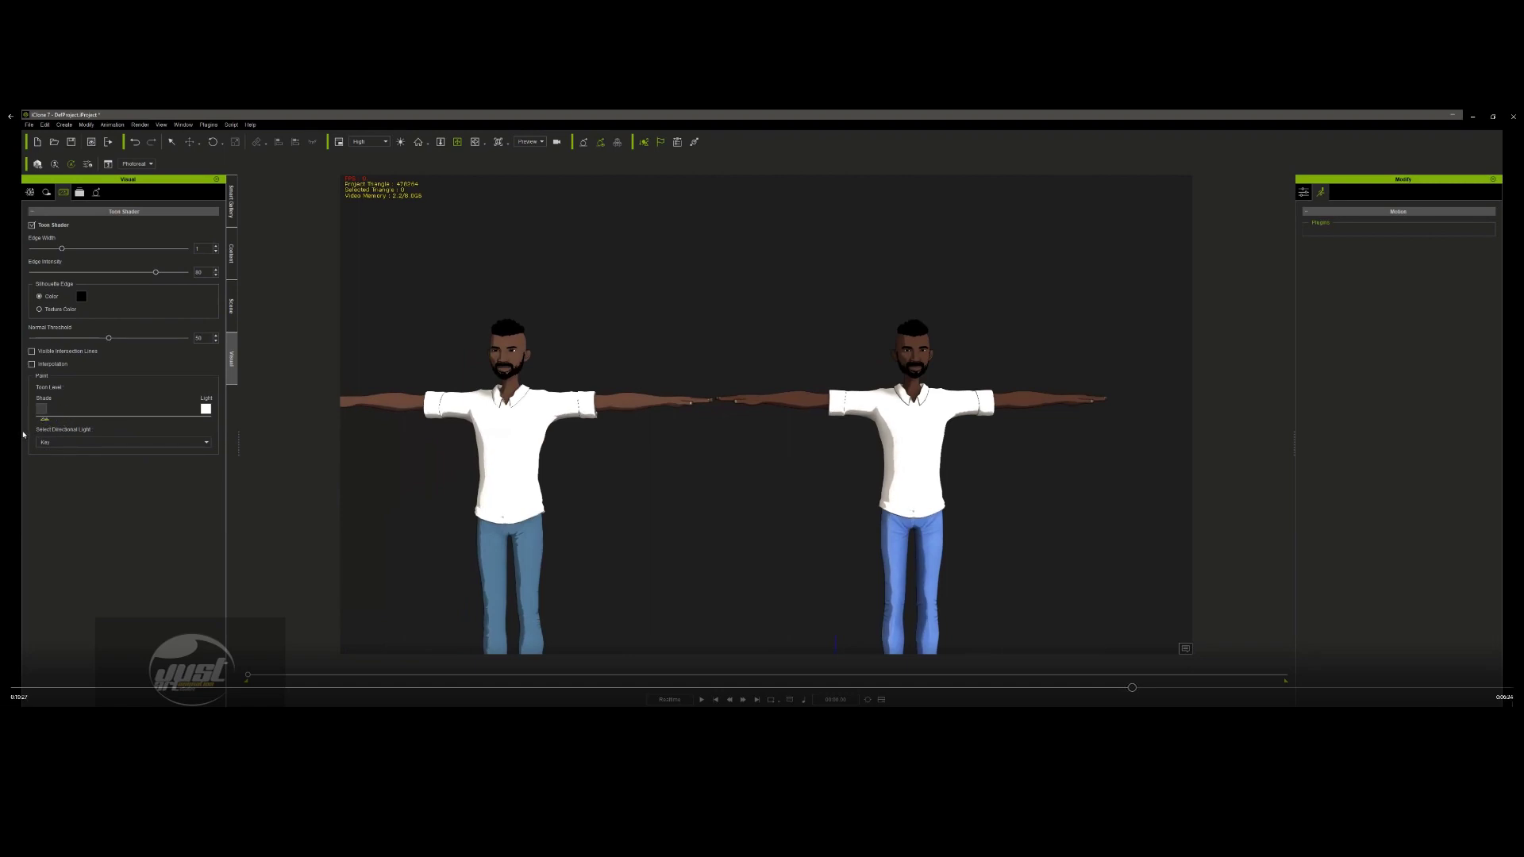
- Set the Toon Shader's Edge Width and Edge Intensity to 0 and check the simplified character's face
{"action": "scroll", "coordinate": [993, 330], "scroll_direction": "down", "scroll_amount": 3}
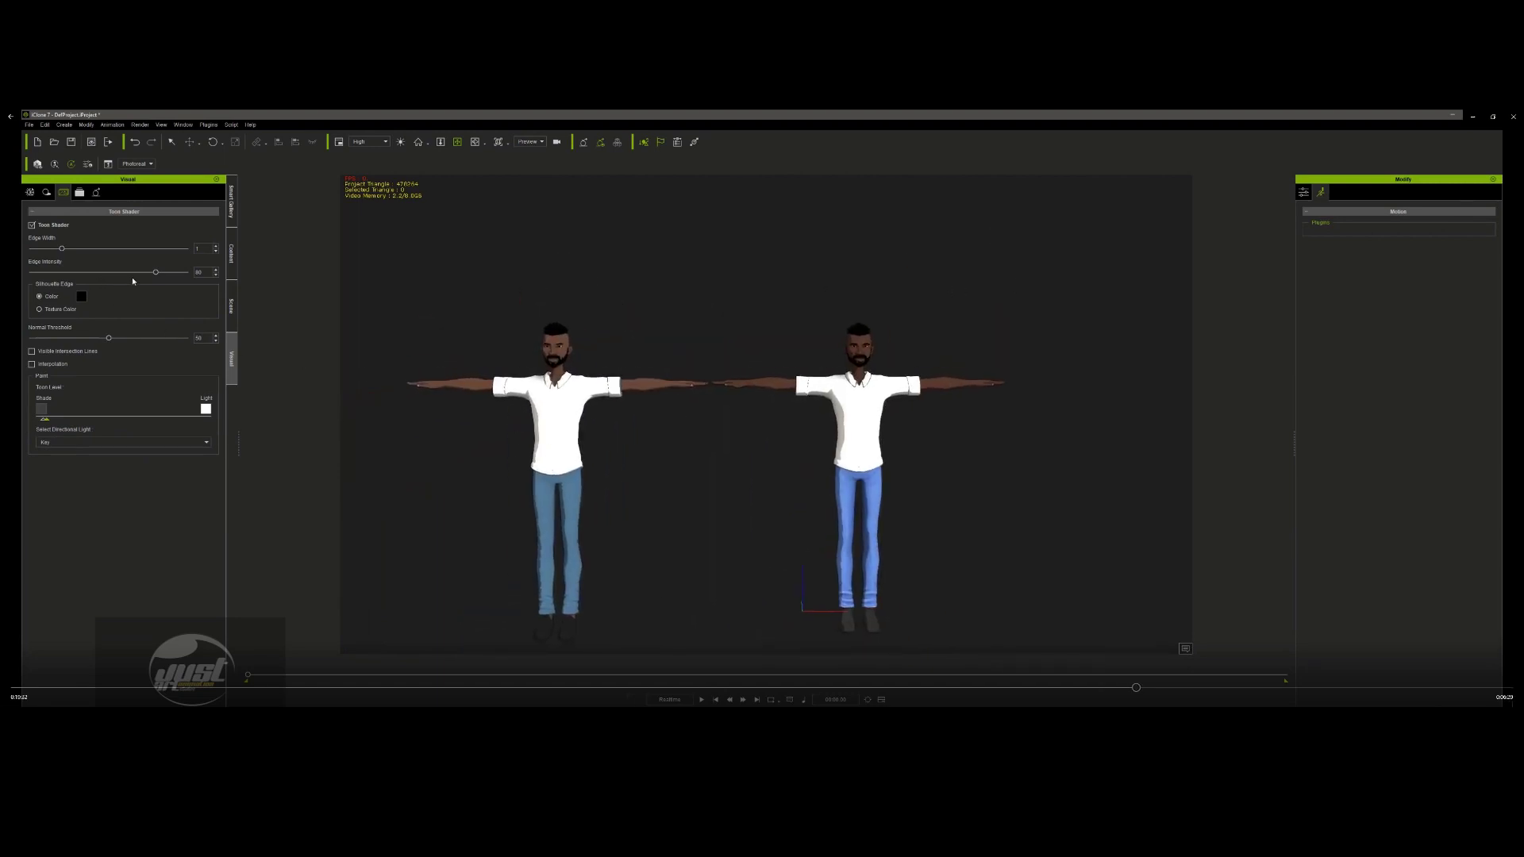
{"action": "left_click_drag", "start_coordinate": [156, 273], "coordinate": [23, 304]}
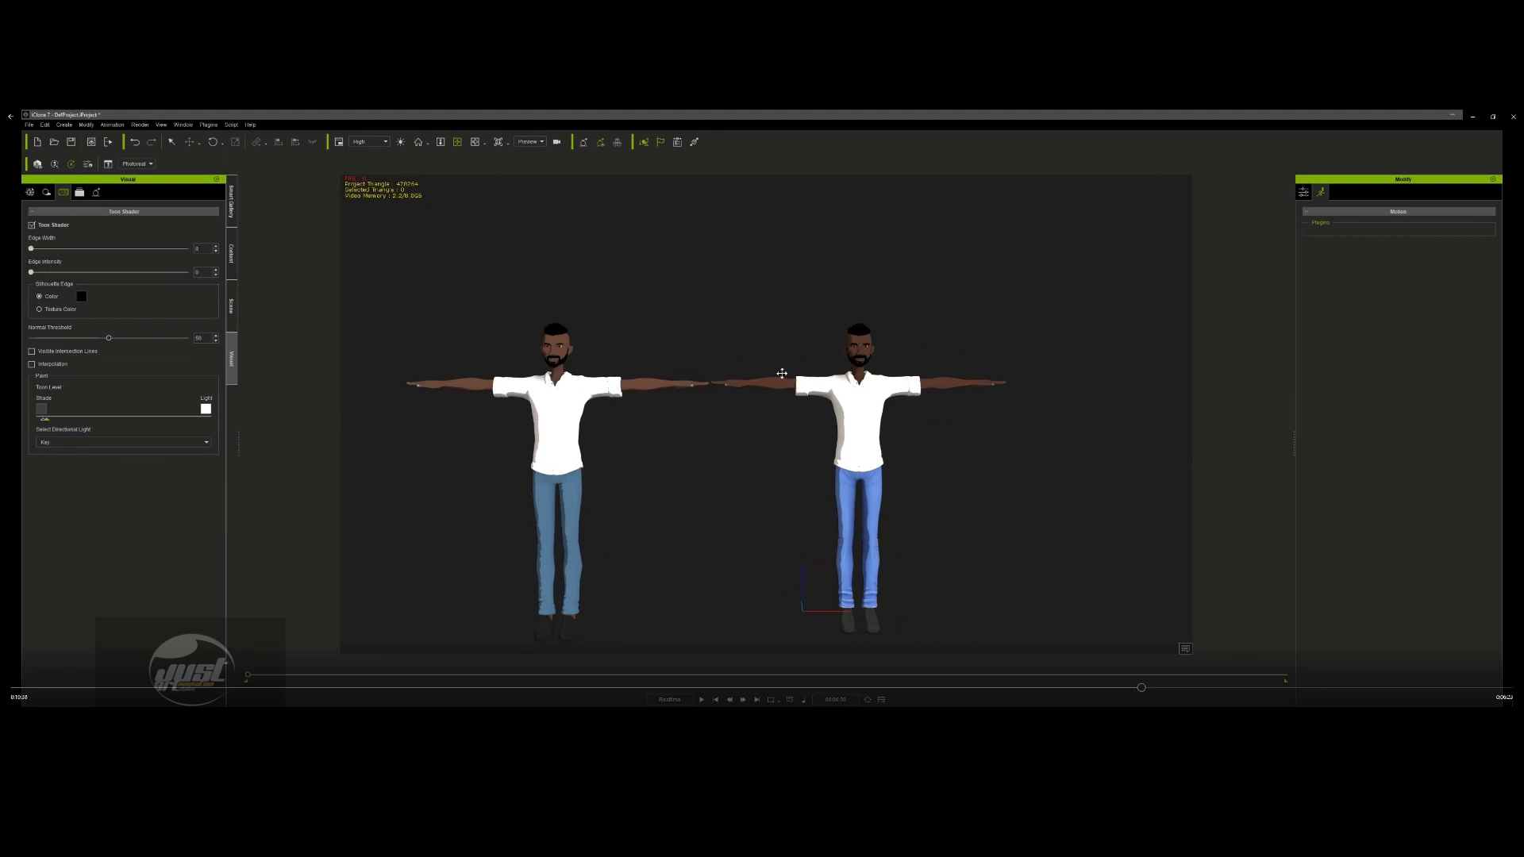
{"action": "scroll", "coordinate": [850, 318], "scroll_direction": "up", "scroll_amount": 5}
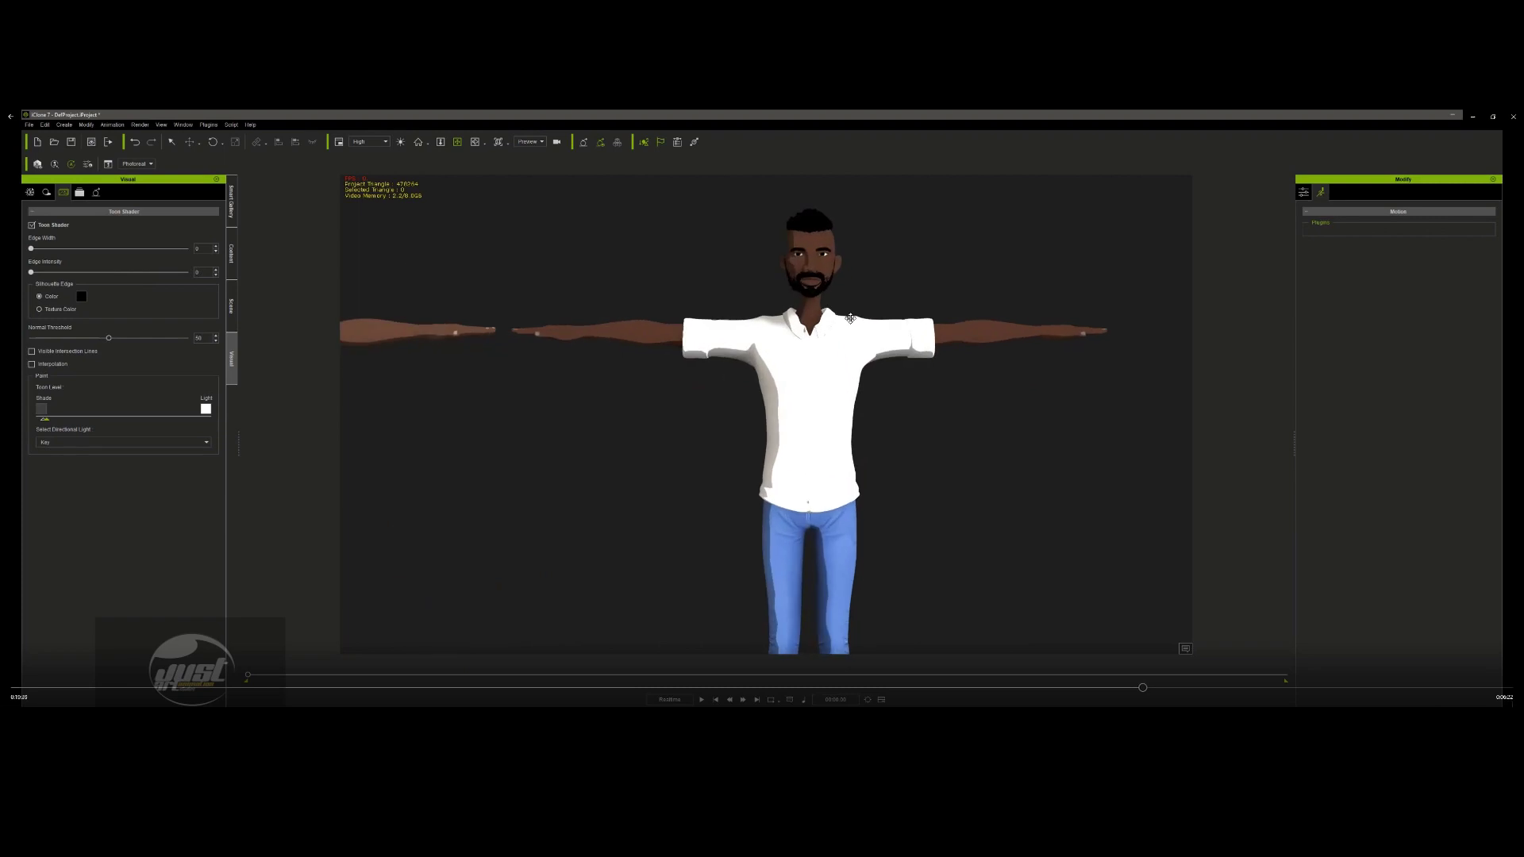
{"action": "scroll", "coordinate": [849, 318], "scroll_direction": "up", "scroll_amount": 8}
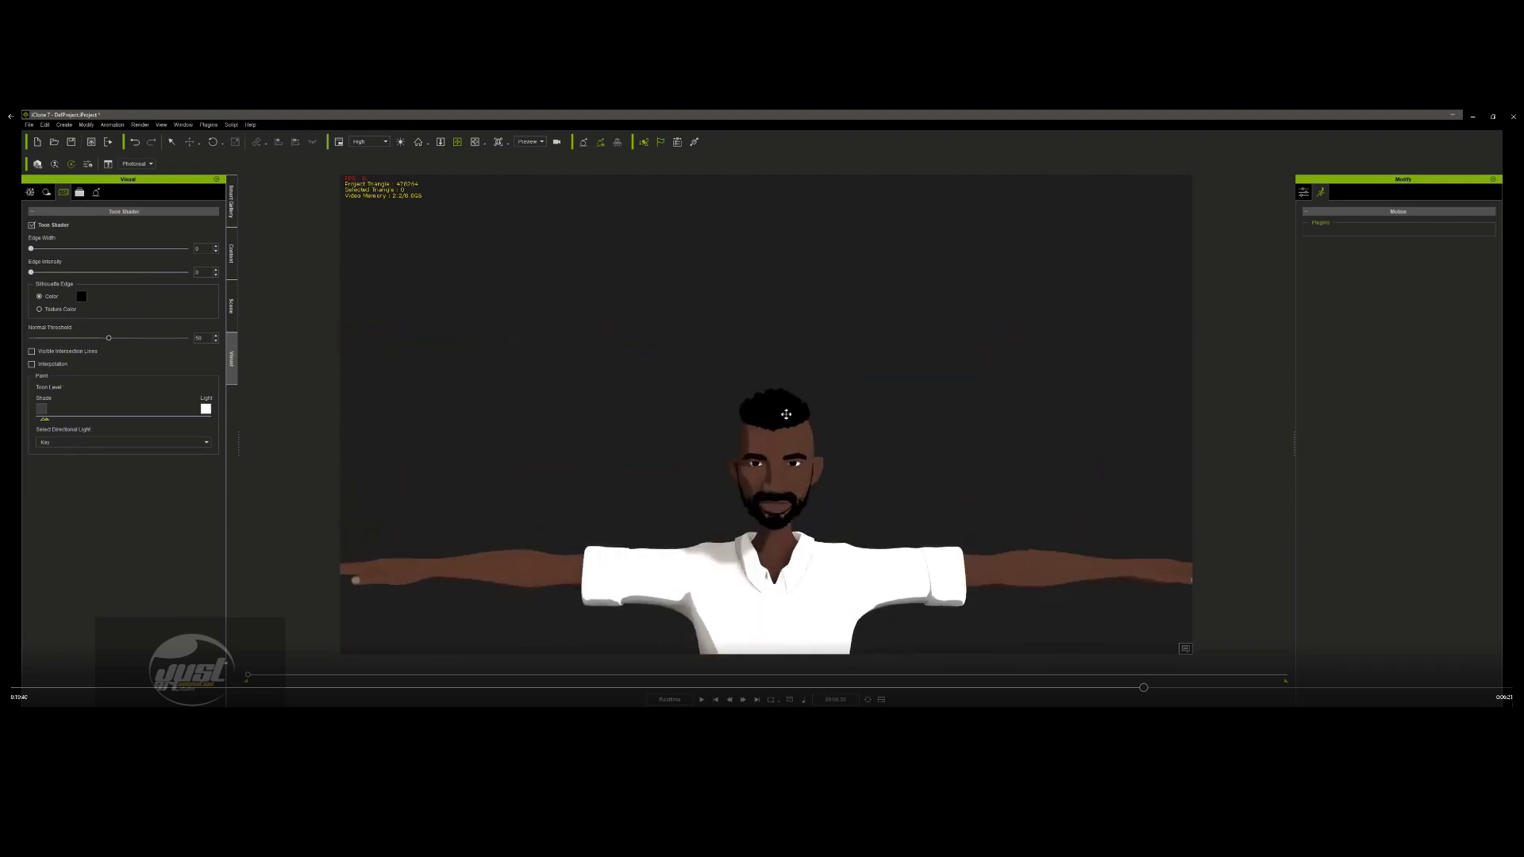
{"action": "middle_click_drag", "start_coordinate": [785, 487], "coordinate": [792, 403]}
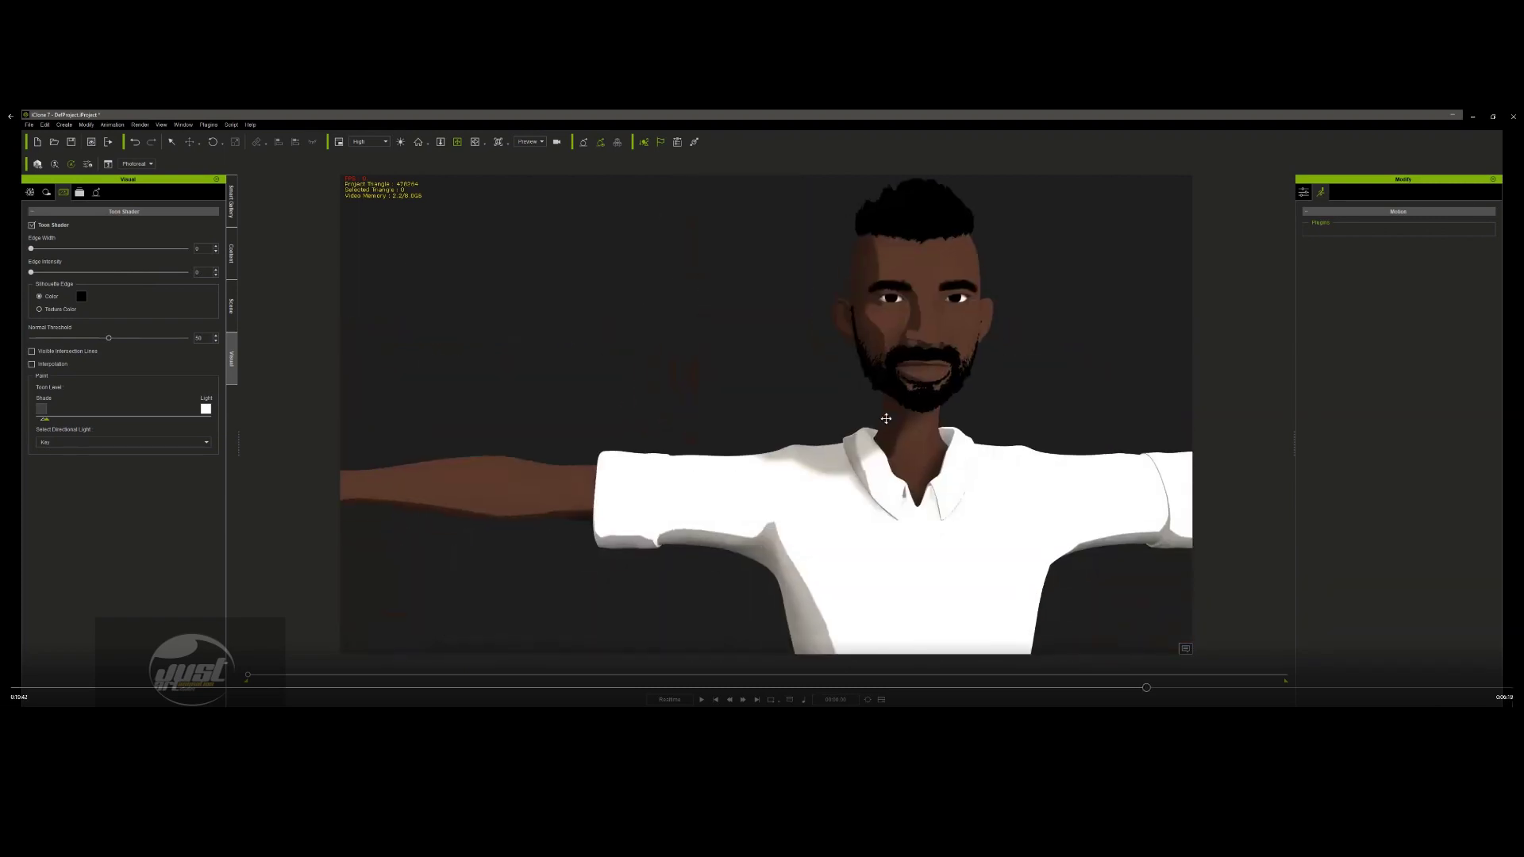
{"action": "scroll", "coordinate": [886, 418], "scroll_direction": "down", "scroll_amount": 10}
{"action": "scroll", "coordinate": [911, 377], "scroll_direction": "up", "scroll_amount": 8}
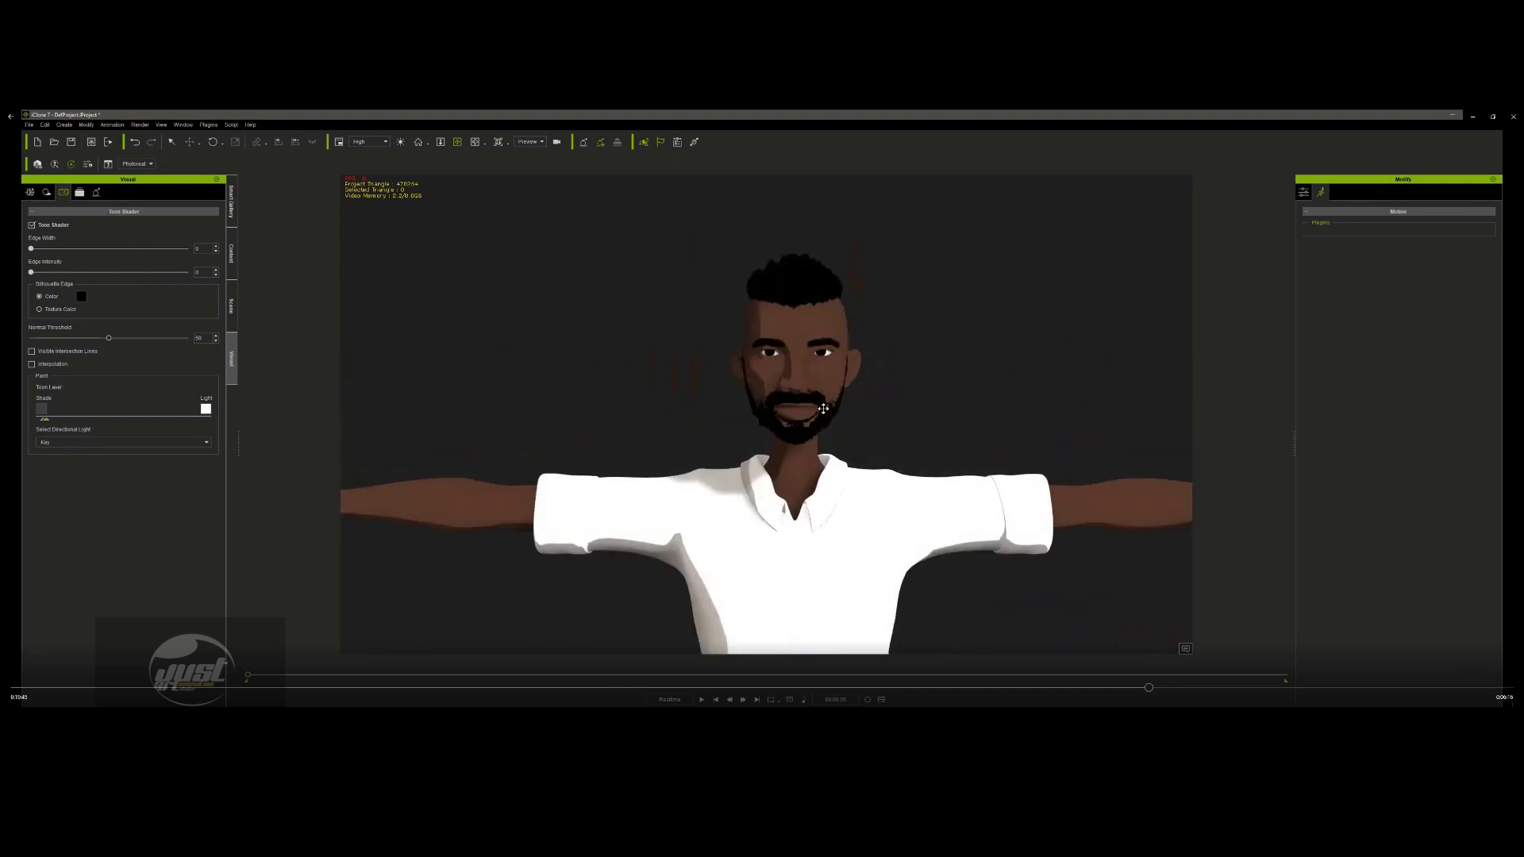
- Pick the simplified character's Std_Upper_Teeth material and open the mouth to examine the teeth up close
{"action": "left_click", "coordinate": [799, 380]}
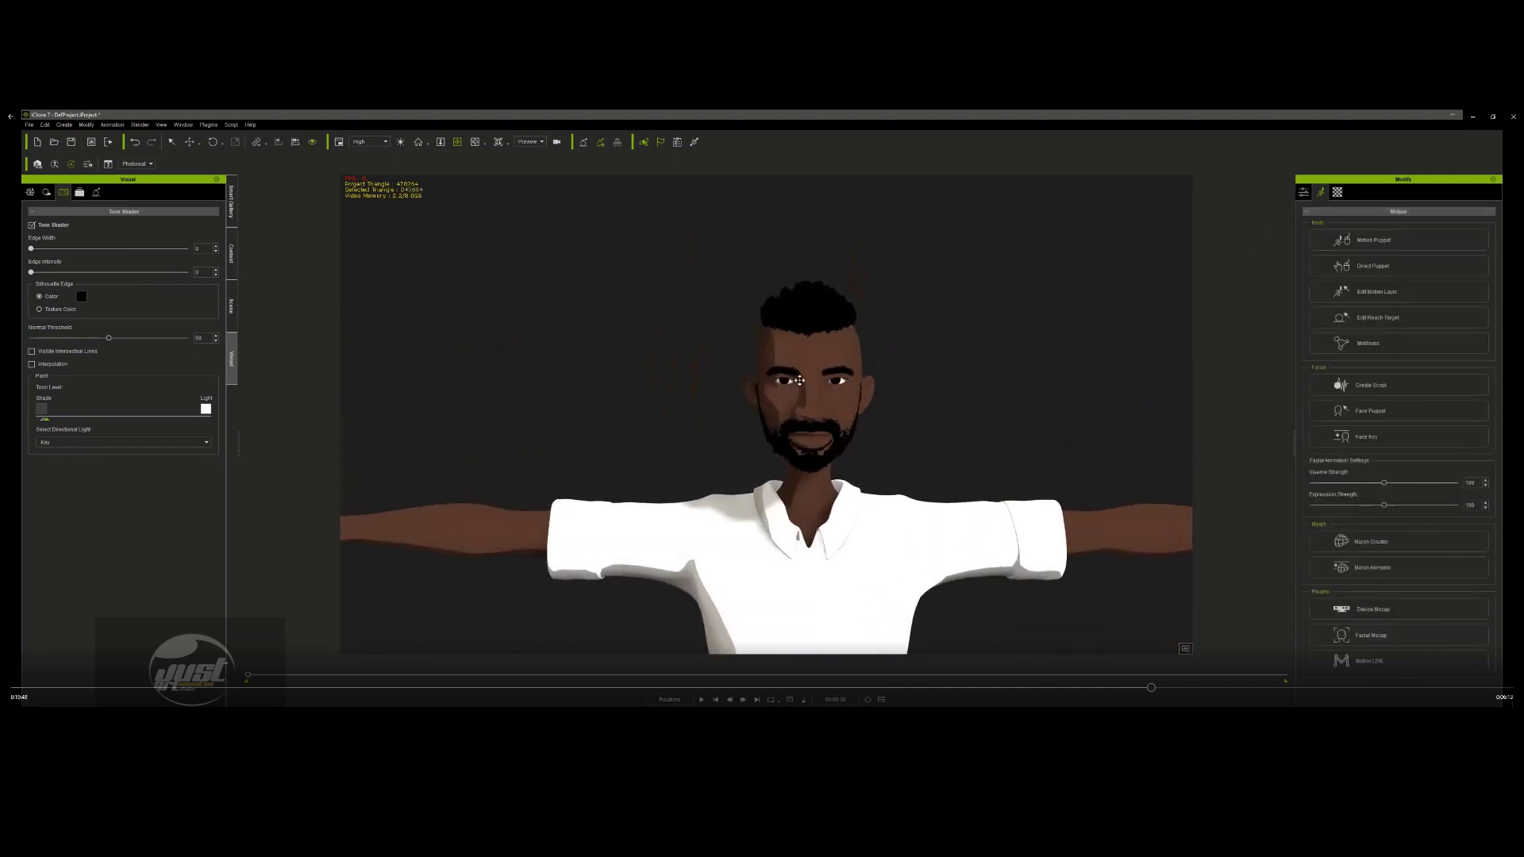
{"action": "left_click", "coordinate": [1337, 192]}
{"action": "scroll", "coordinate": [1348, 317], "scroll_direction": "up", "scroll_amount": 6}
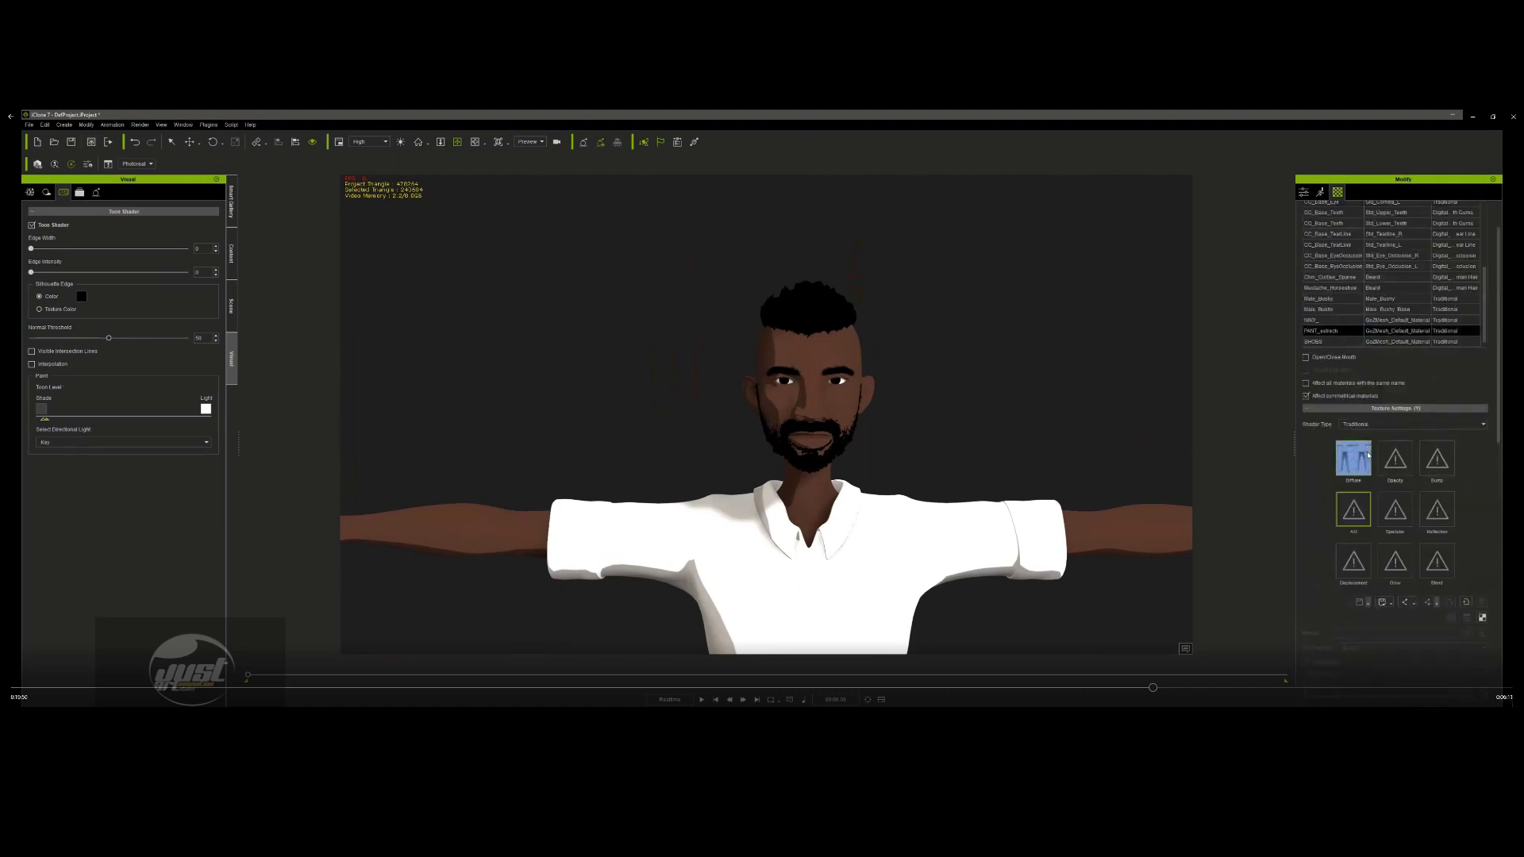
{"action": "left_click", "coordinate": [1328, 448]}
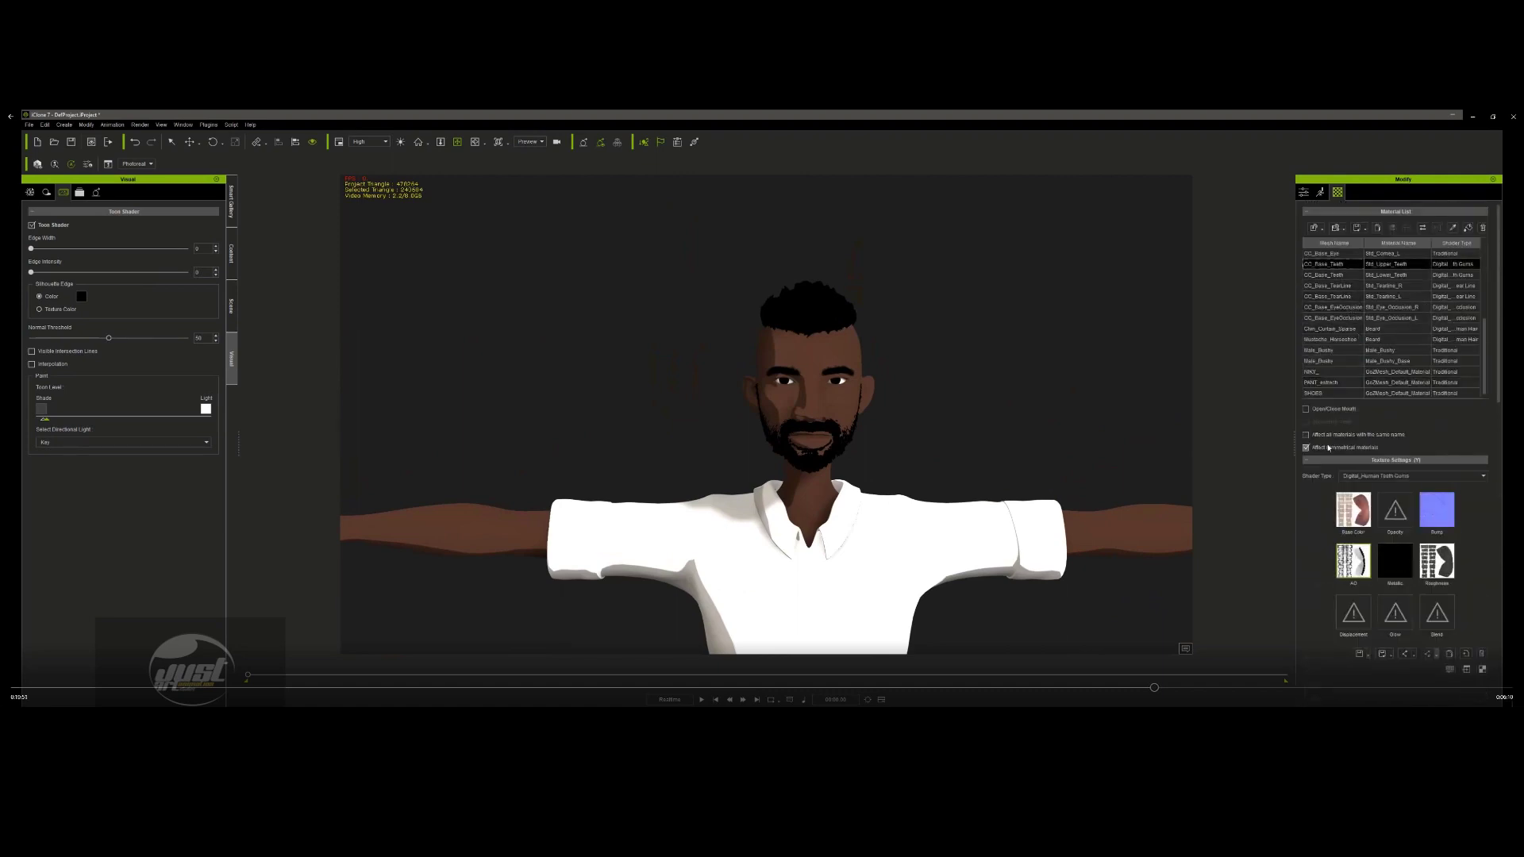
{"action": "left_click", "coordinate": [1306, 409]}
{"action": "scroll", "coordinate": [918, 415], "scroll_direction": "up", "scroll_amount": 5}
{"action": "middle_click_drag", "start_coordinate": [870, 411], "coordinate": [904, 341]}
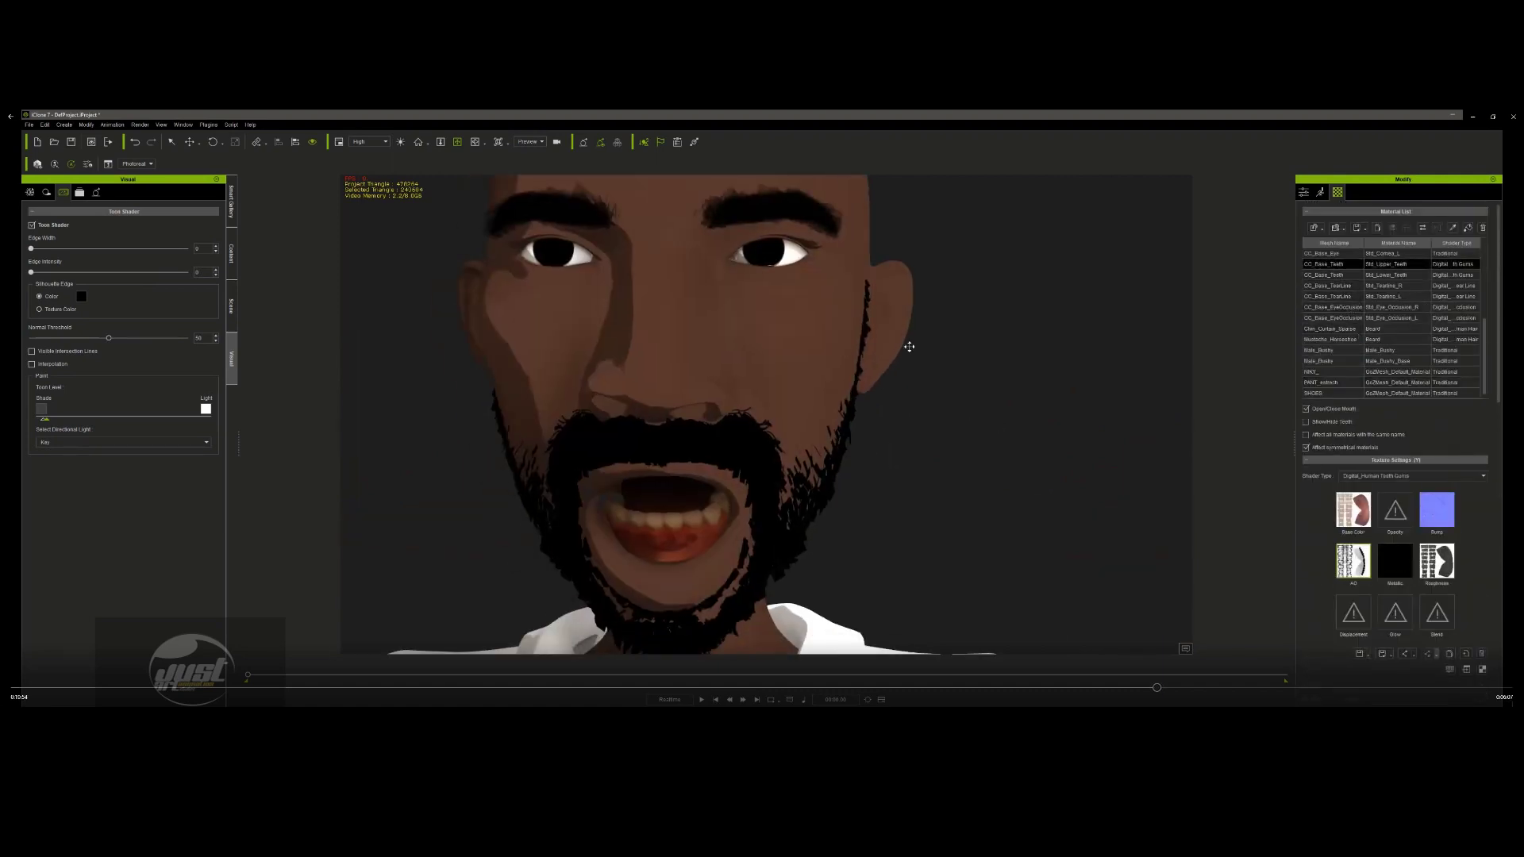
- Select the unmodified copy and open its mouth to compare its teeth with the simplified character's
{"action": "scroll", "coordinate": [791, 400], "scroll_direction": "down", "scroll_amount": 5}
{"action": "middle_click_drag", "start_coordinate": [790, 400], "coordinate": [961, 396]}
{"action": "scroll", "coordinate": [871, 411], "scroll_direction": "down", "scroll_amount": 4}
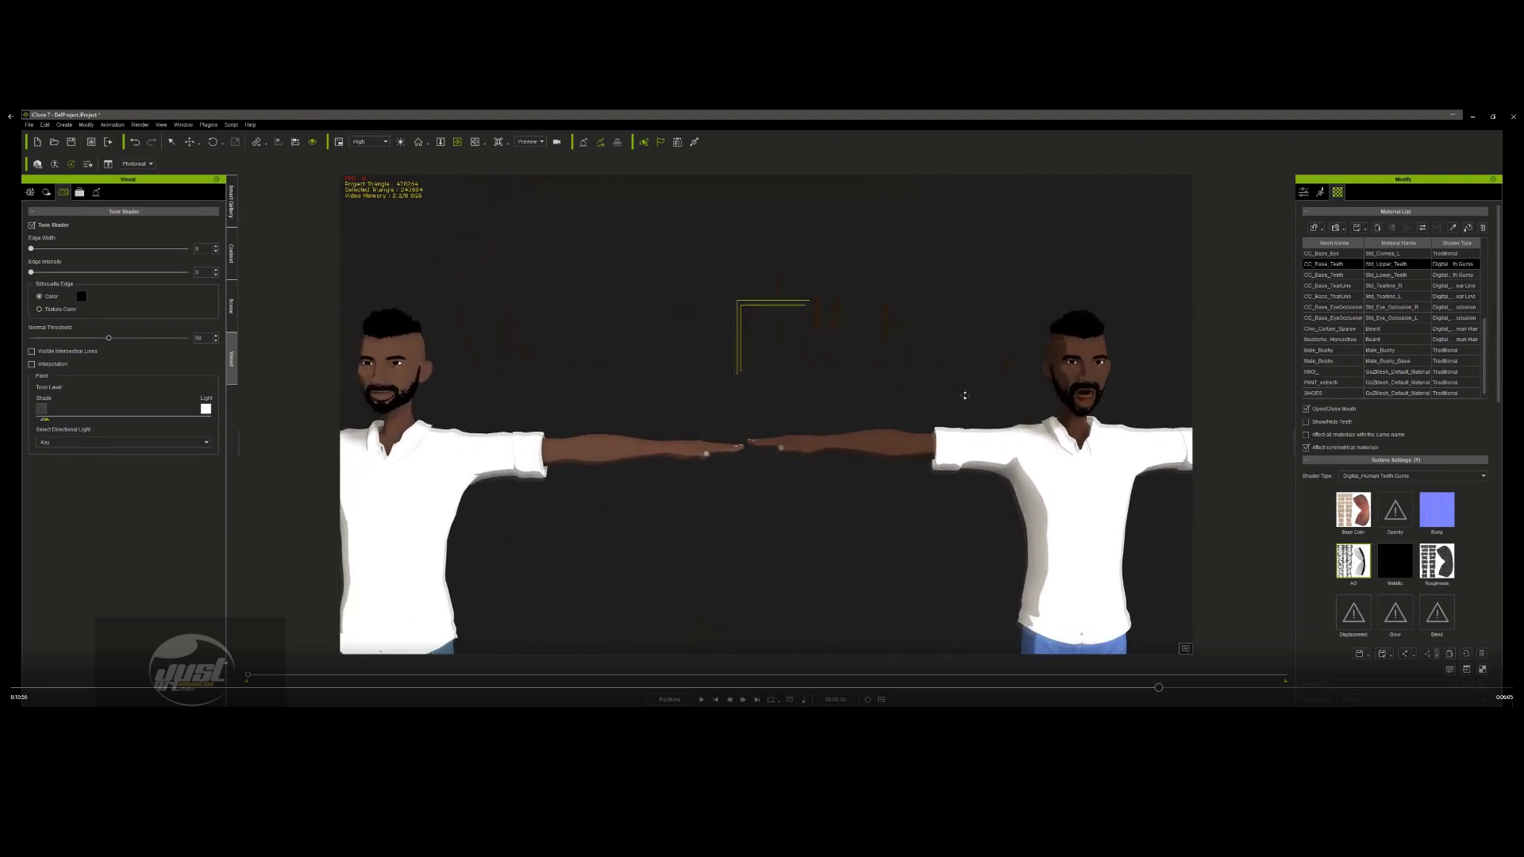
{"action": "scroll", "coordinate": [958, 401], "scroll_direction": "down", "scroll_amount": 4}
{"action": "left_click", "coordinate": [573, 385]}
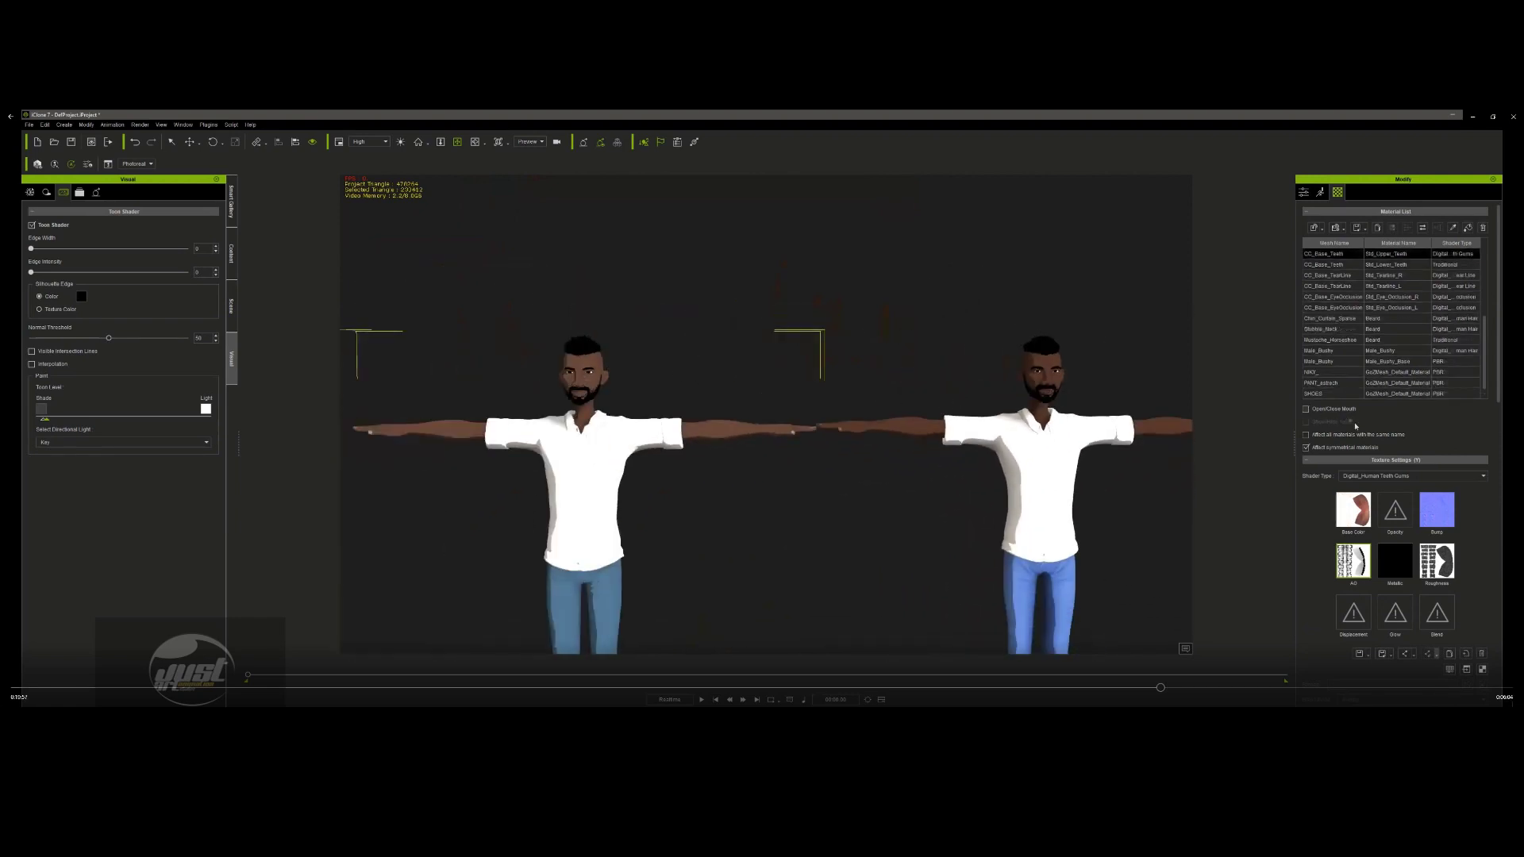
{"action": "left_click", "coordinate": [1305, 409]}
{"action": "scroll", "coordinate": [534, 381], "scroll_direction": "up", "scroll_amount": 6}
{"action": "scroll", "coordinate": [912, 381], "scroll_direction": "down", "scroll_amount": 3}
{"action": "middle_click_drag", "start_coordinate": [911, 381], "coordinate": [789, 351]}
{"action": "scroll", "coordinate": [612, 375], "scroll_direction": "down", "scroll_amount": 4}
{"action": "middle_click_drag", "start_coordinate": [613, 374], "coordinate": [555, 377]}
{"action": "scroll", "coordinate": [751, 360], "scroll_direction": "up", "scroll_amount": 3}
{"action": "middle_click_drag", "start_coordinate": [751, 360], "coordinate": [837, 381]}
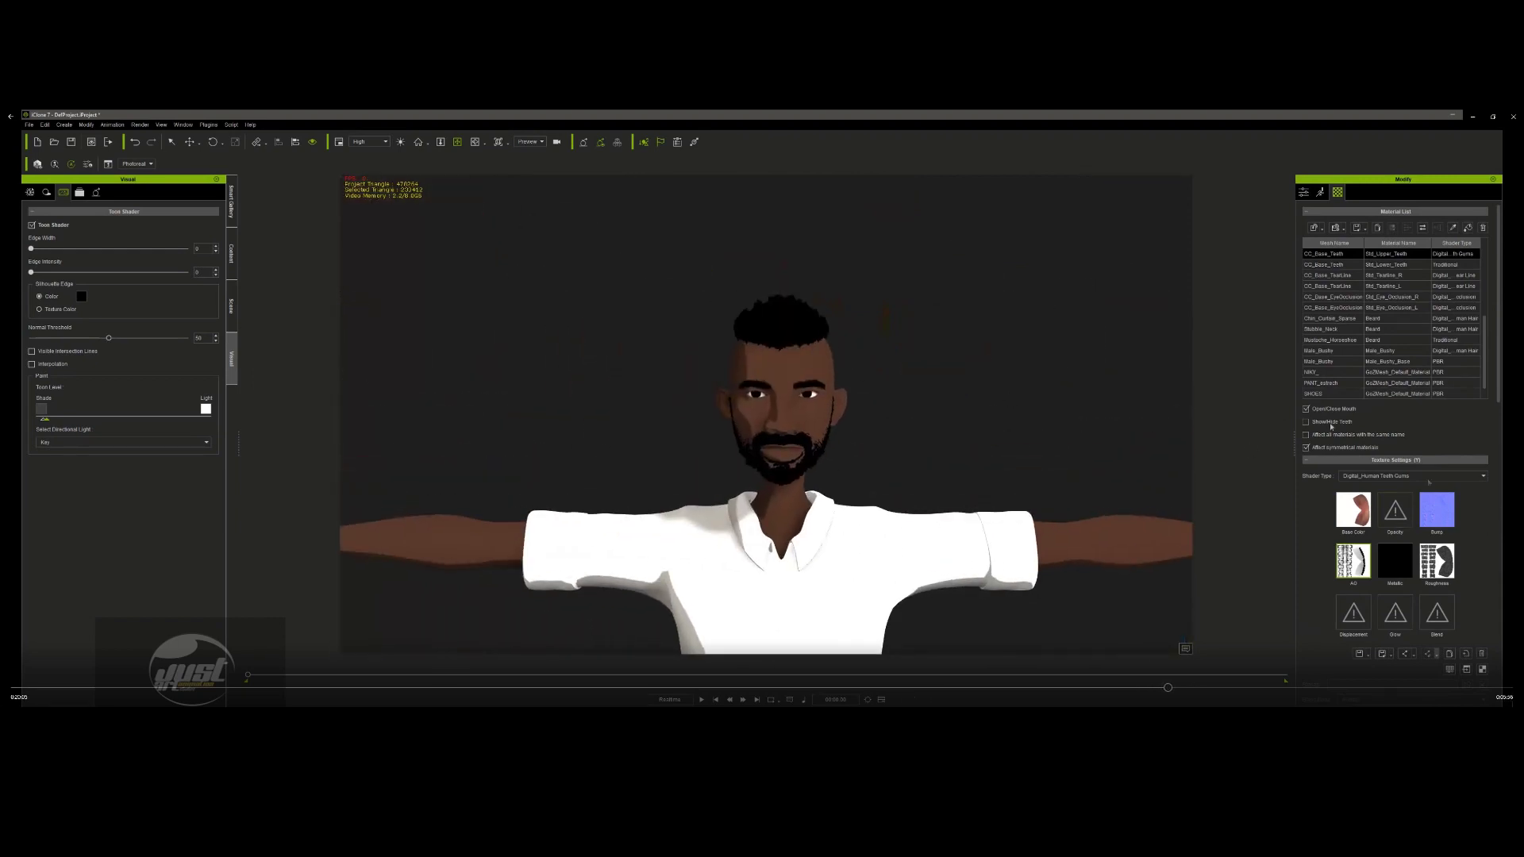
- Close the unmodified copy's mouth, then open the simplified character's mouth for a close look at the teeth
{"action": "left_click", "coordinate": [1305, 410]}
{"action": "left_click", "coordinate": [1305, 408]}
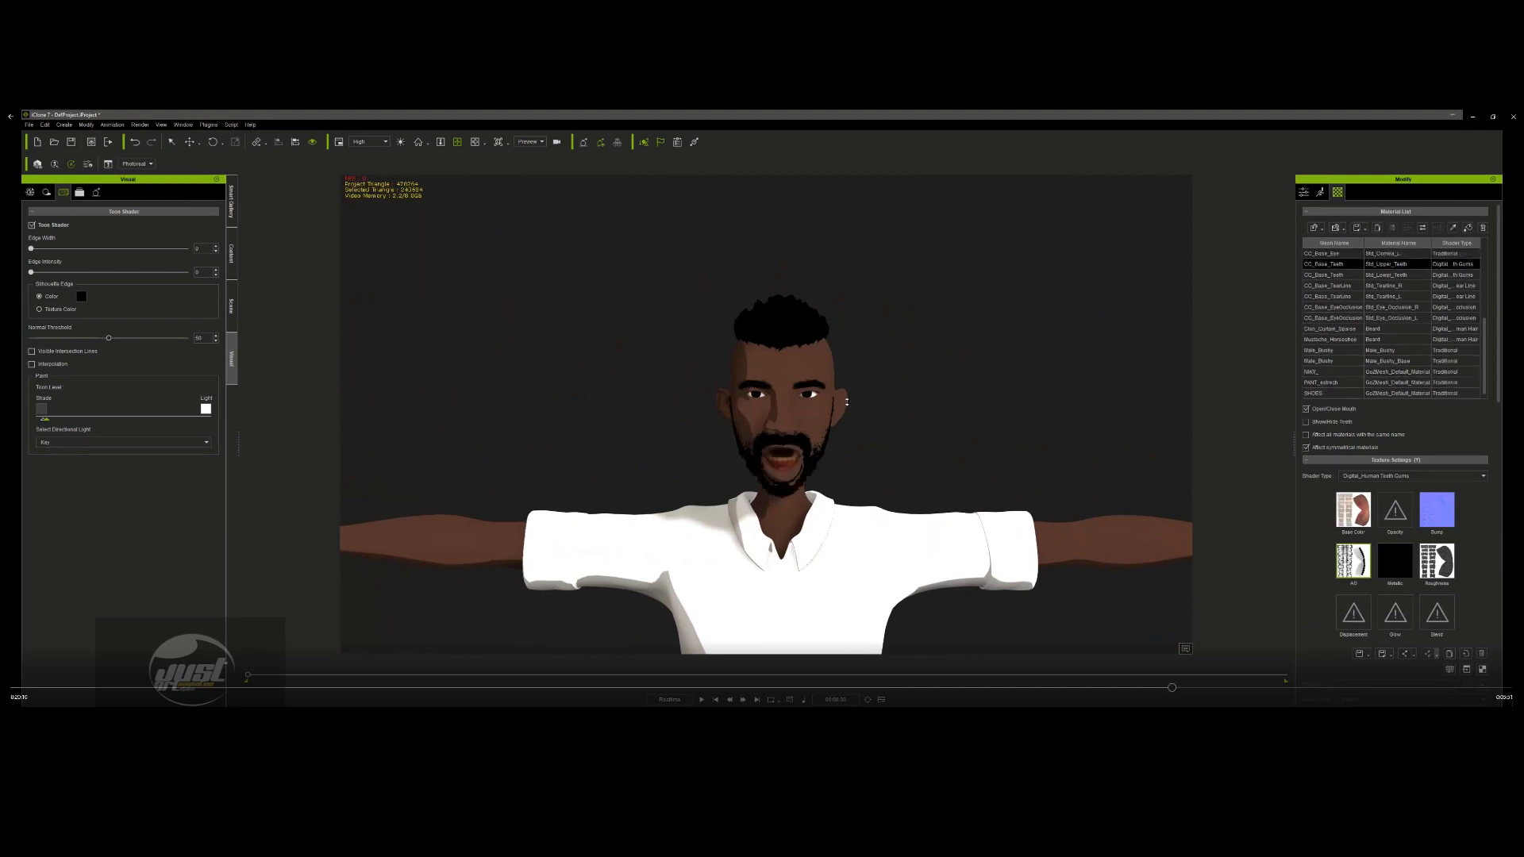
{"action": "scroll", "coordinate": [846, 401], "scroll_direction": "up", "scroll_amount": 3}
{"action": "middle_click_drag", "start_coordinate": [857, 391], "coordinate": [877, 382]}
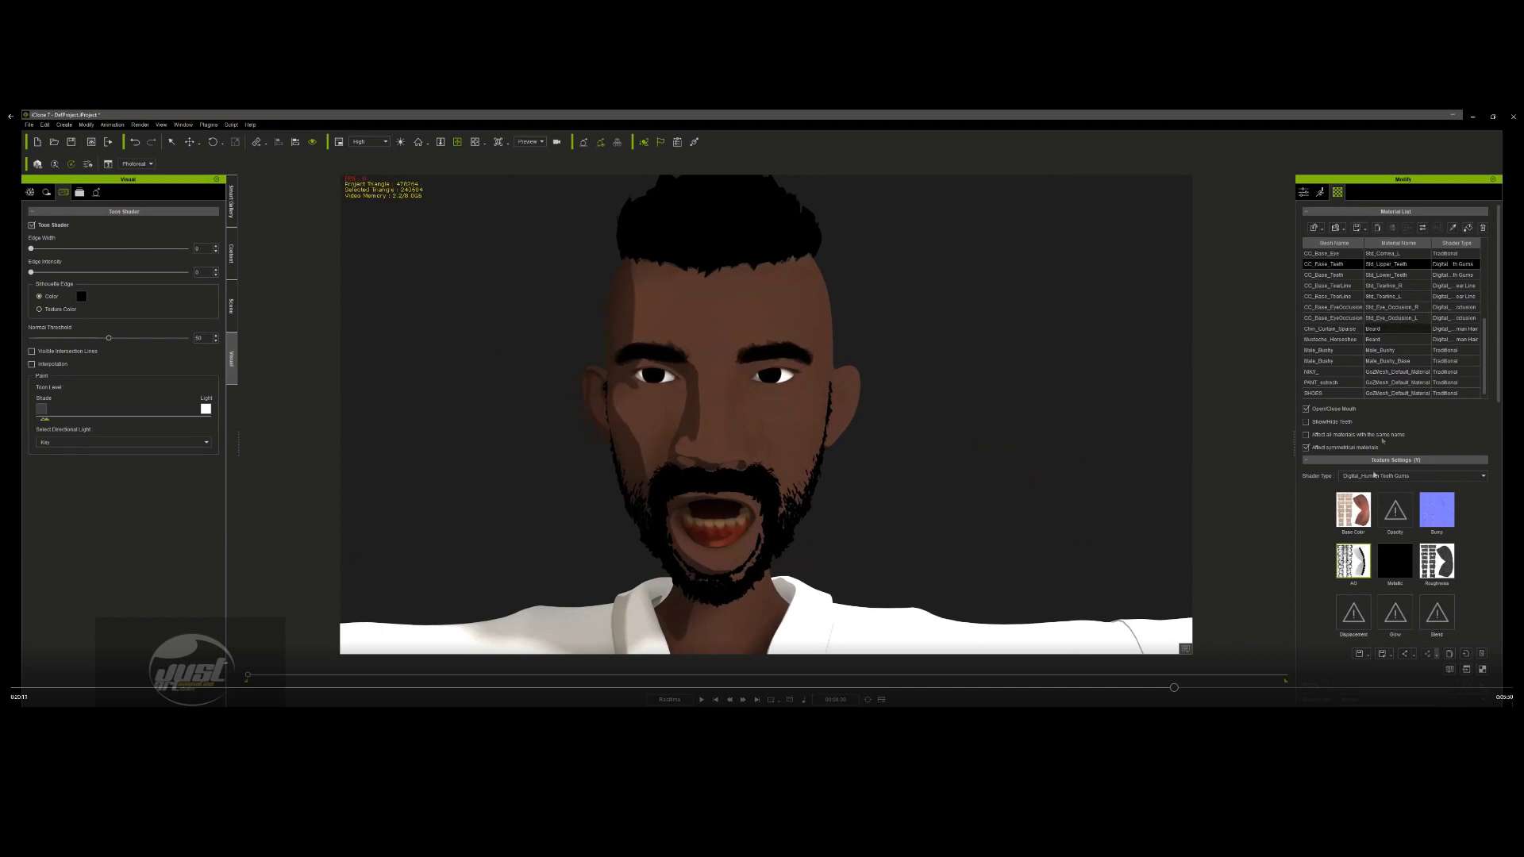
- Select the Bump map among the texture channels of the simplified character's Std_Upper_Teeth material
{"action": "scroll", "coordinate": [1397, 329], "scroll_direction": "down", "scroll_amount": 1}
{"action": "scroll", "coordinate": [1406, 599], "scroll_direction": "down", "scroll_amount": 1}
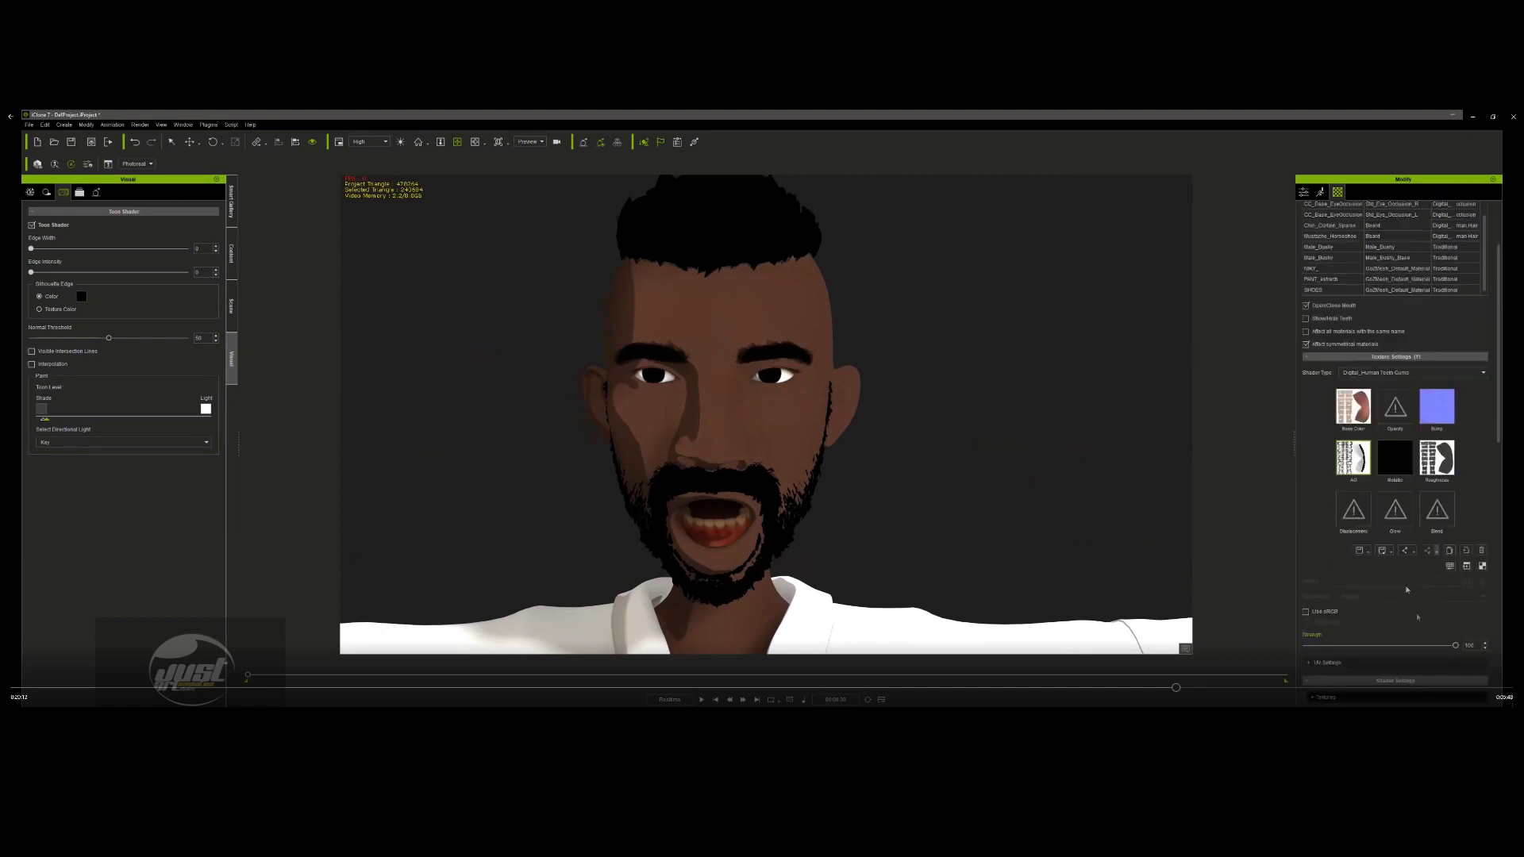
{"action": "scroll", "coordinate": [1473, 453], "scroll_direction": "down", "scroll_amount": 2}
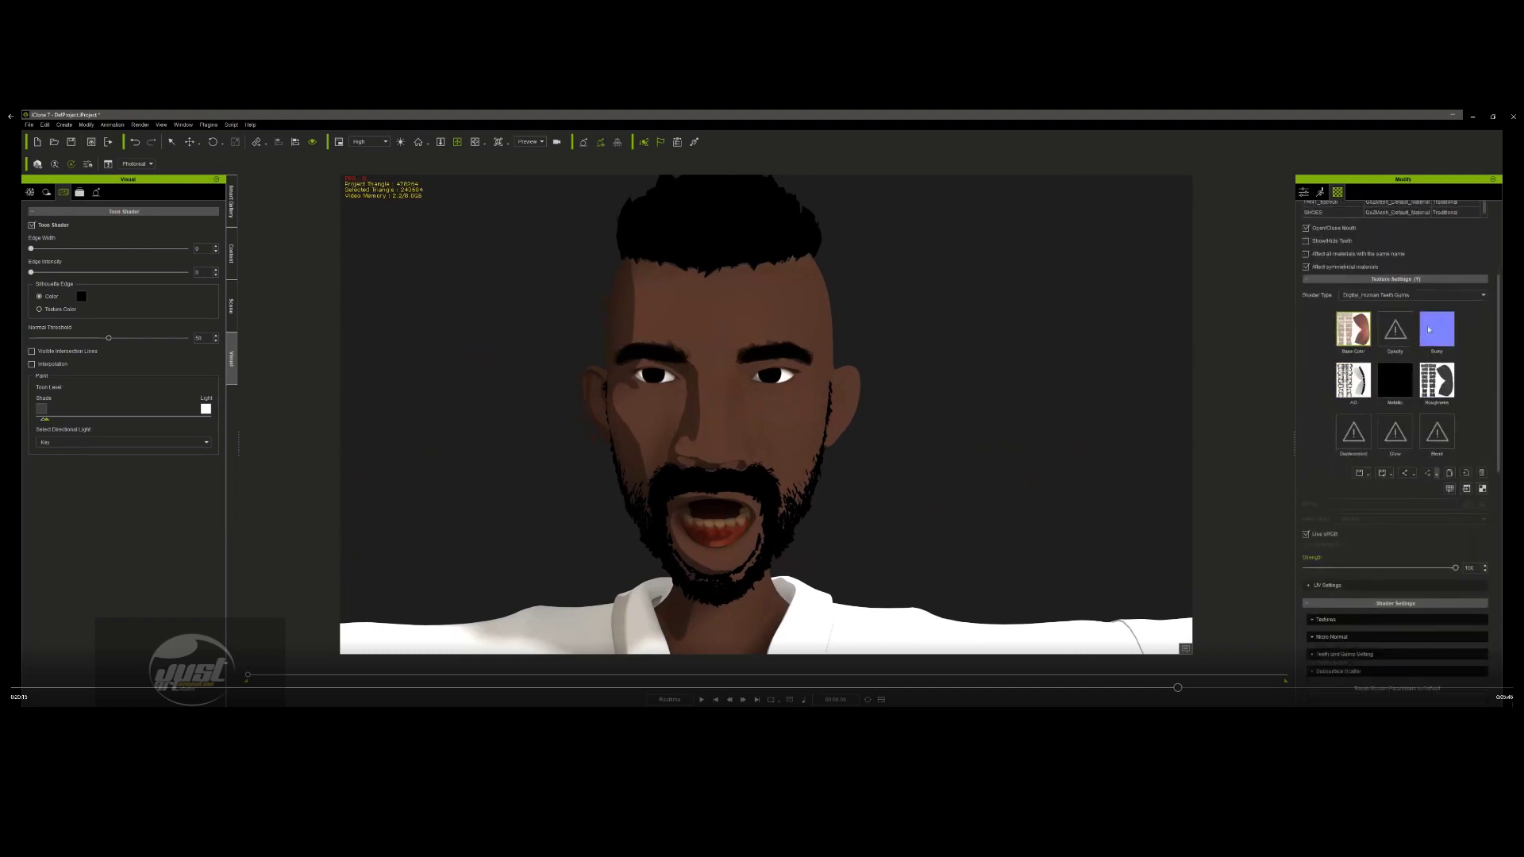
{"action": "left_click", "coordinate": [1436, 329]}
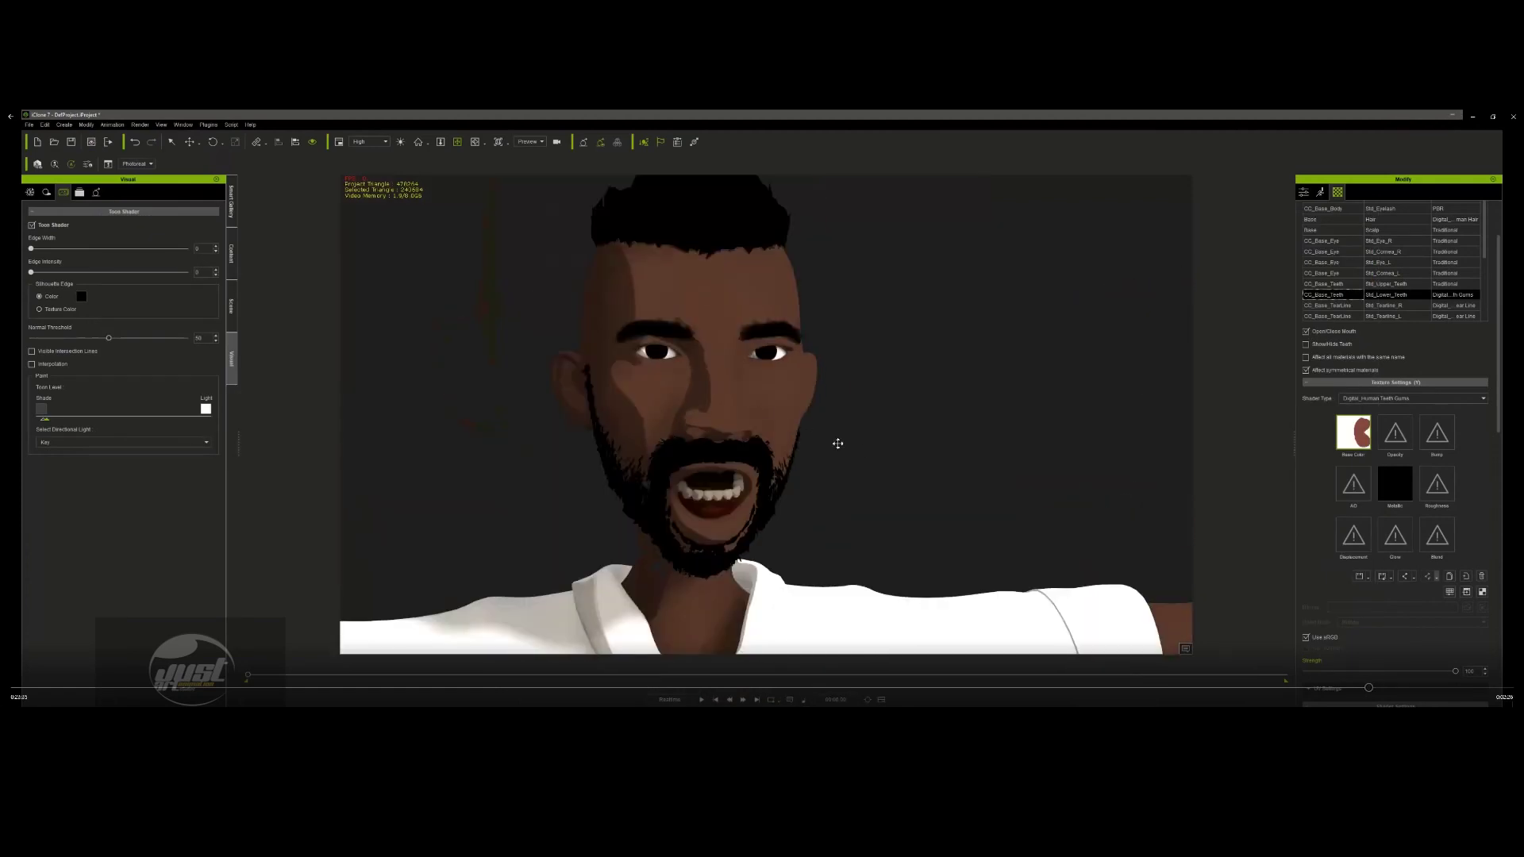
- Switch the Std_Lower_Teeth material to the Traditional shader type and set its Diffuse and Ambient colours to white
{"action": "left_click", "coordinate": [1355, 399]}
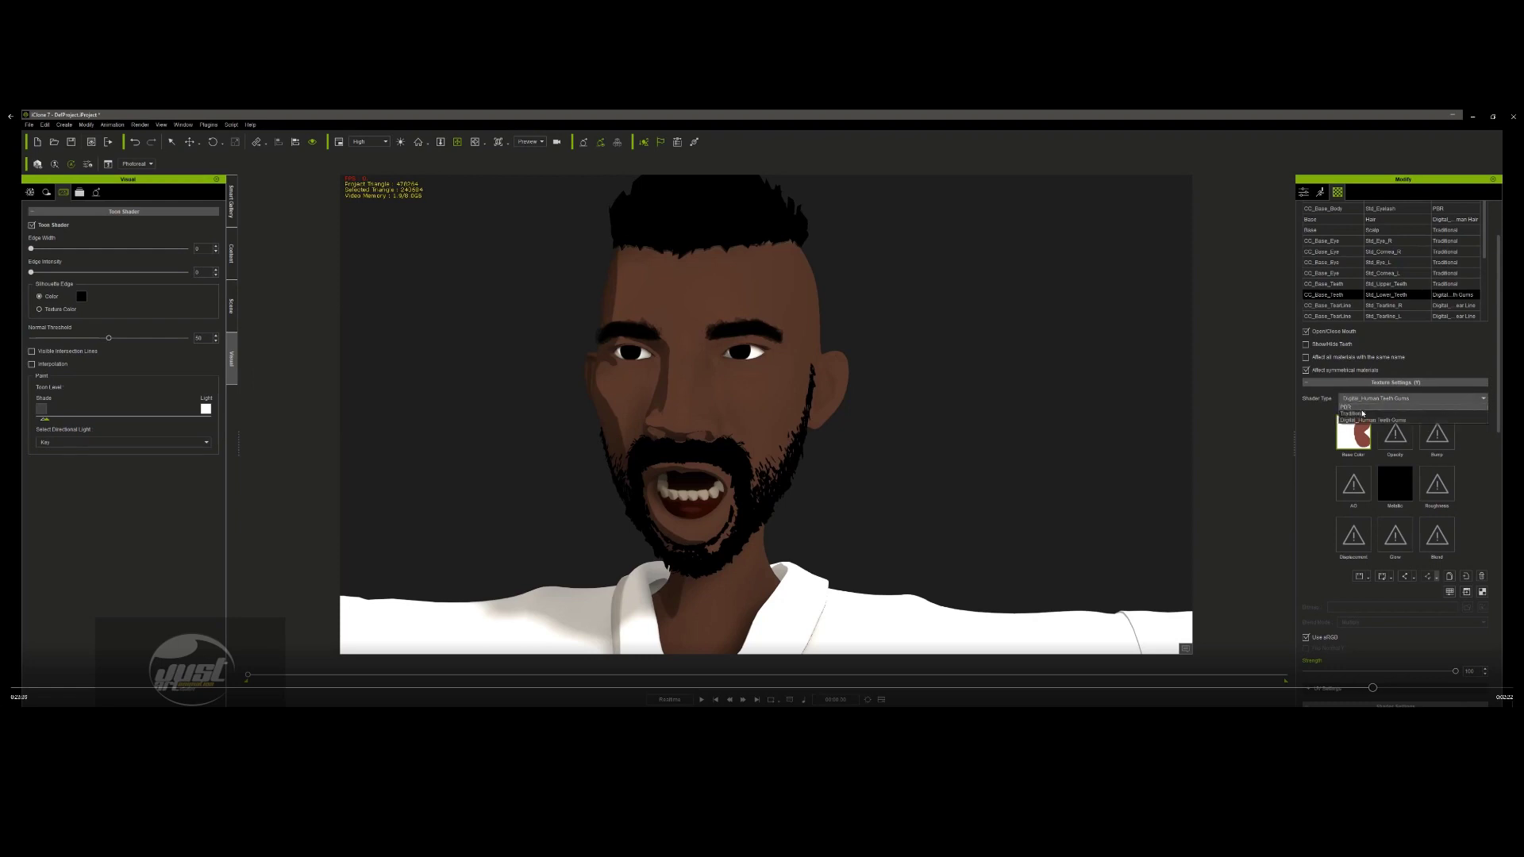
{"action": "left_click", "coordinate": [1363, 414]}
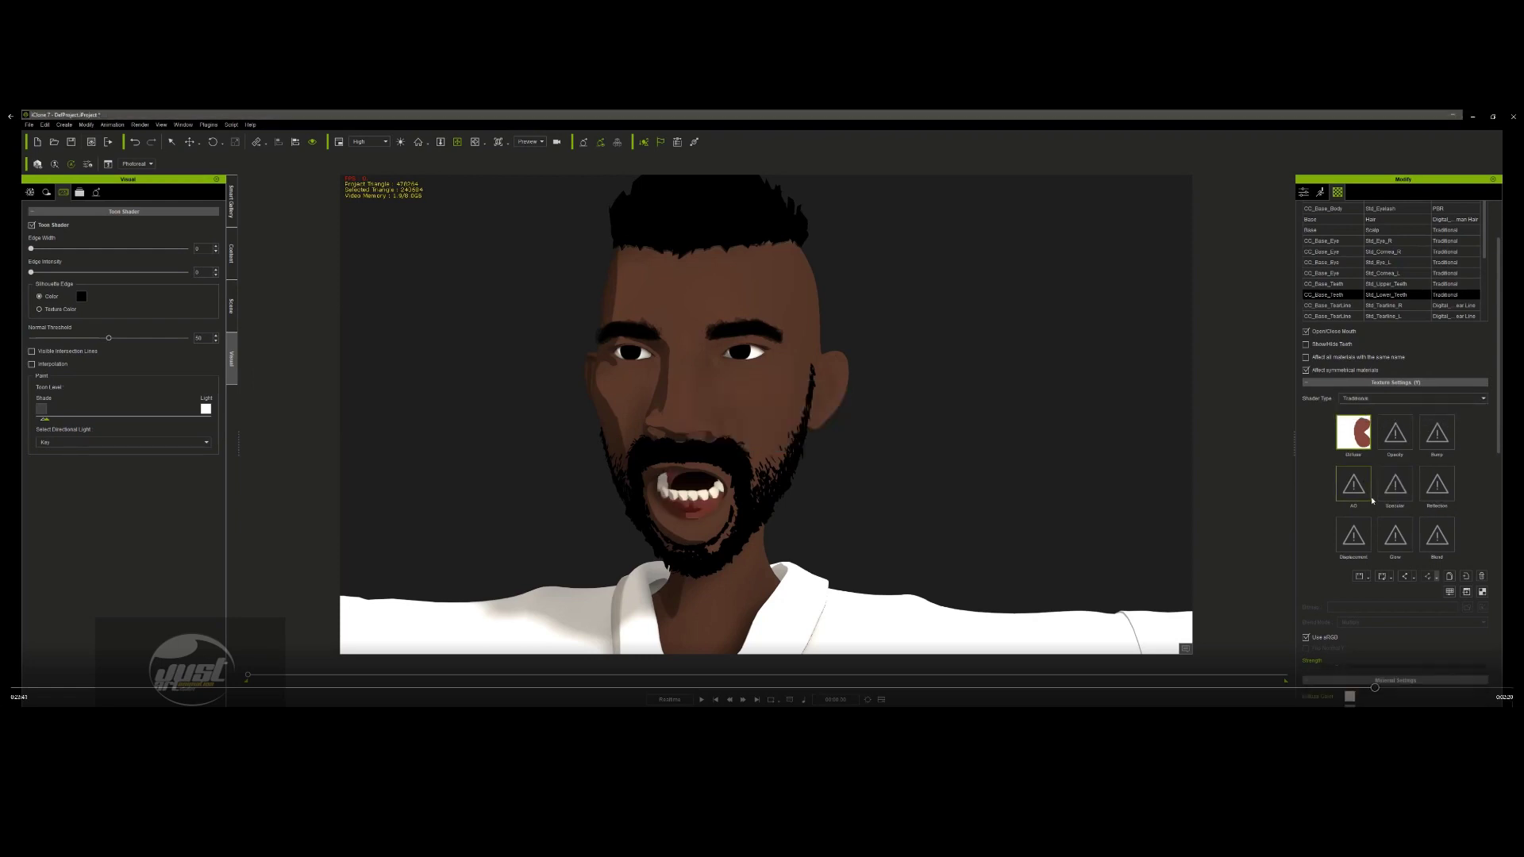
{"action": "scroll", "coordinate": [1394, 522], "scroll_direction": "down", "scroll_amount": 3}
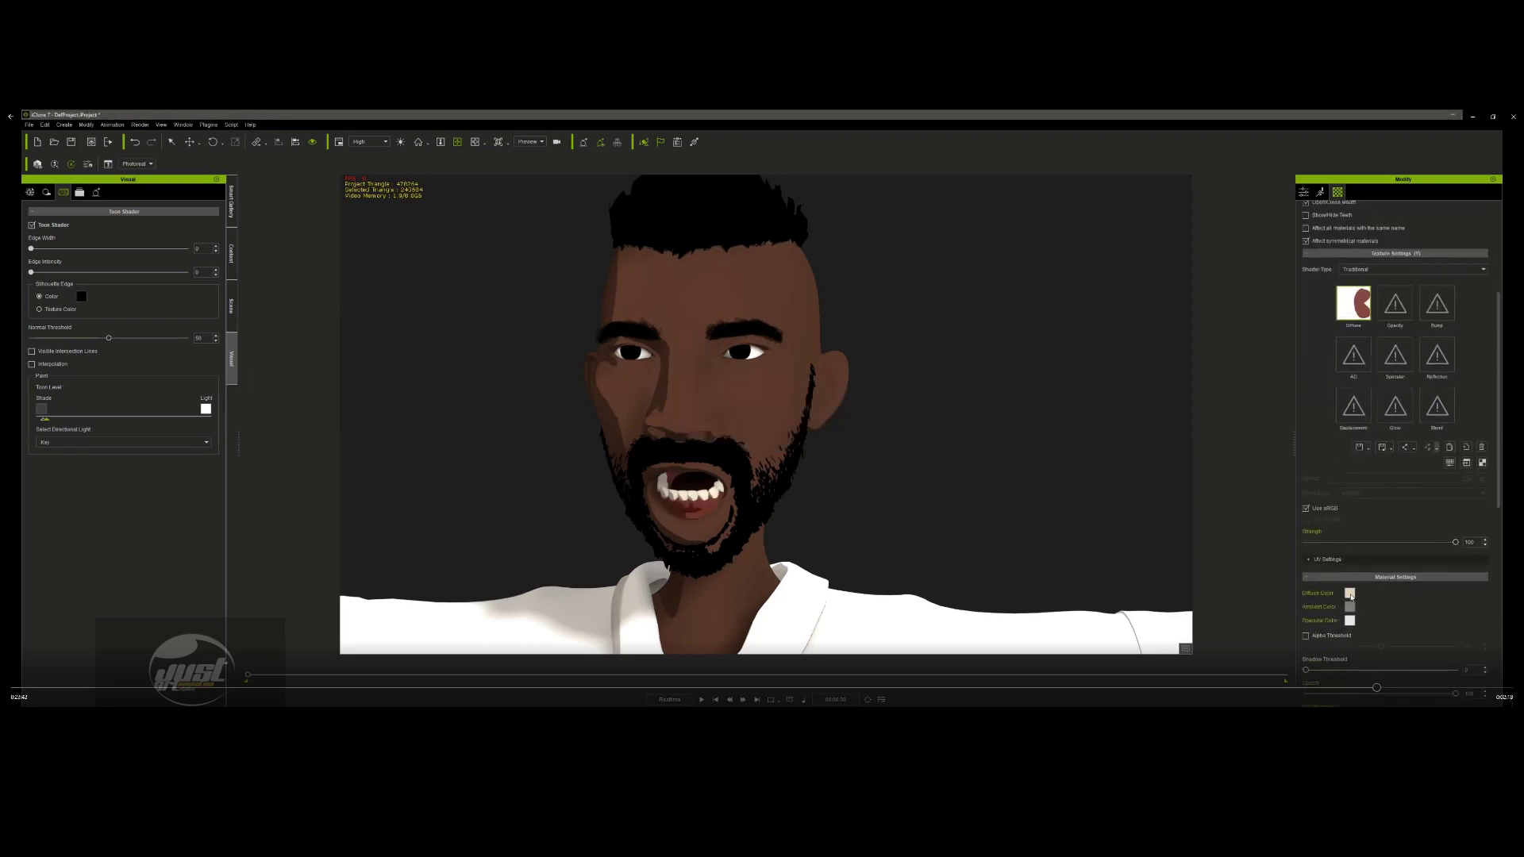
{"action": "left_click", "coordinate": [741, 400]}
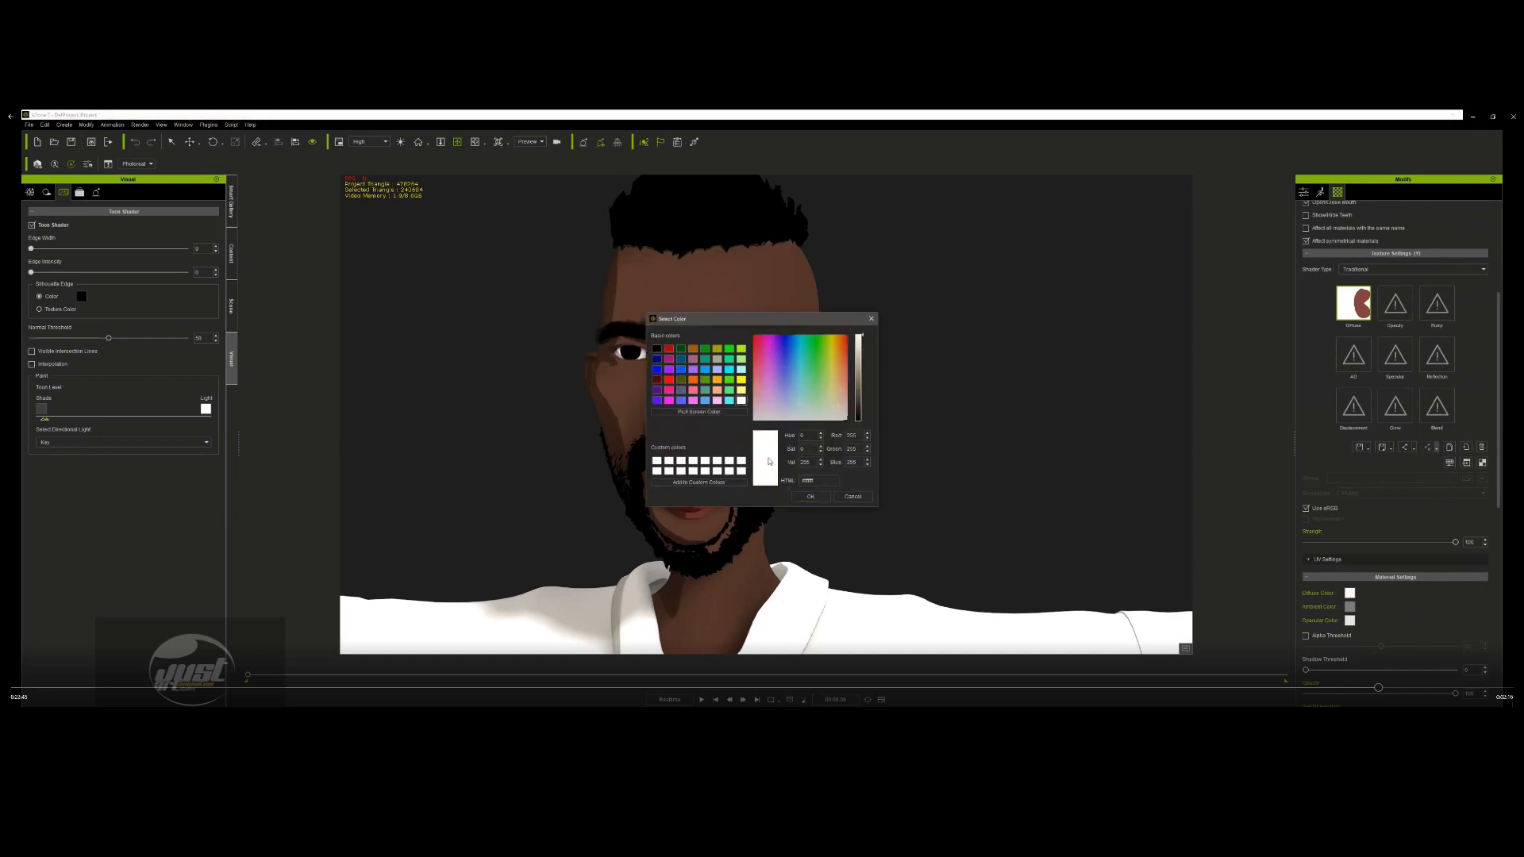
{"action": "left_click", "coordinate": [810, 497]}
{"action": "scroll", "coordinate": [1370, 529], "scroll_direction": "down", "scroll_amount": 2}
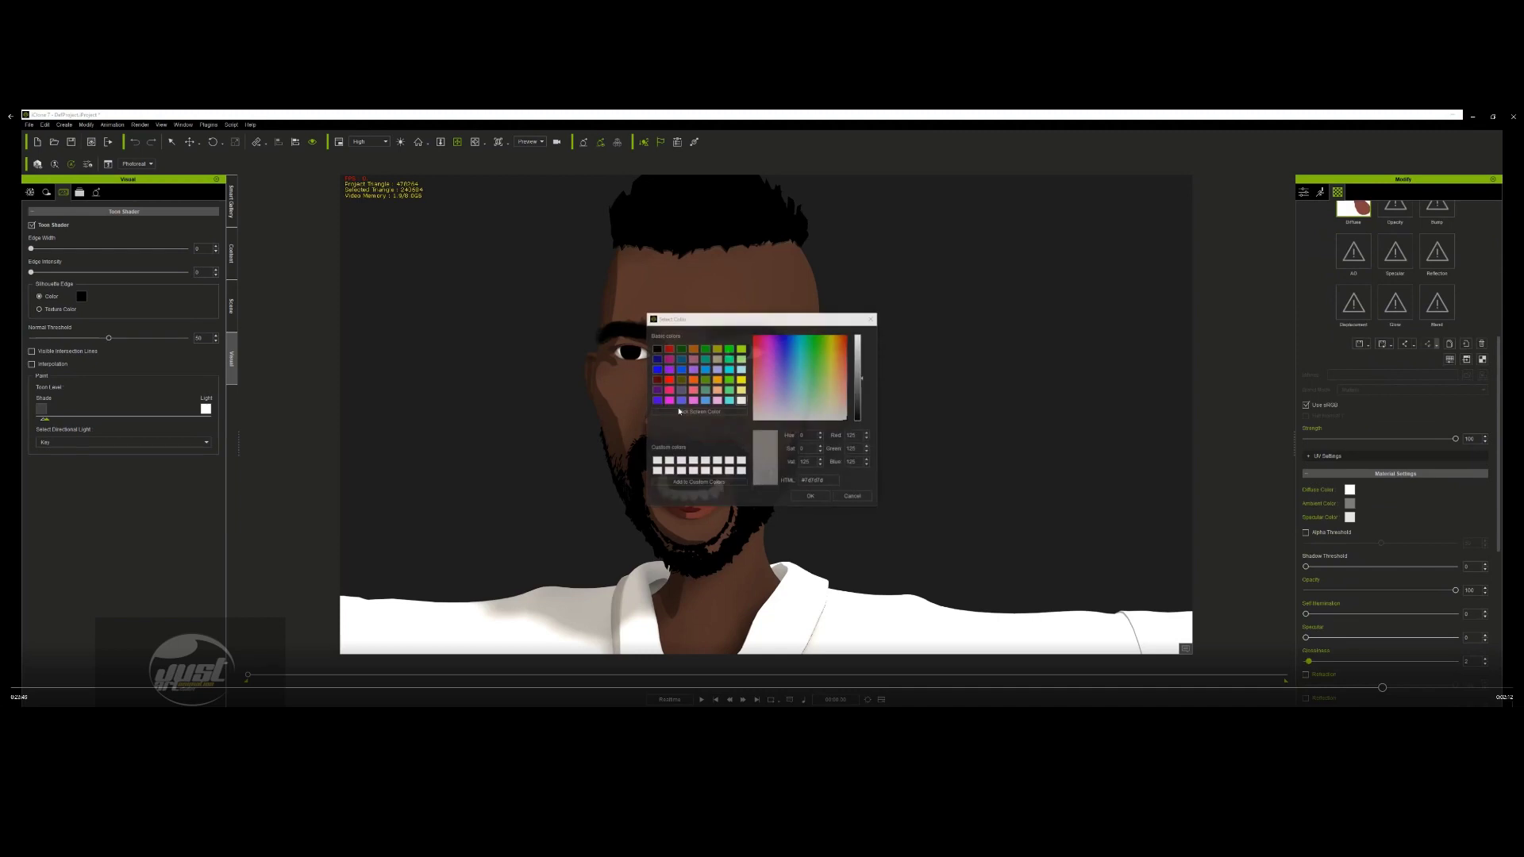
{"action": "left_click", "coordinate": [811, 497]}
{"action": "scroll", "coordinate": [894, 435], "scroll_direction": "down", "scroll_amount": 5}
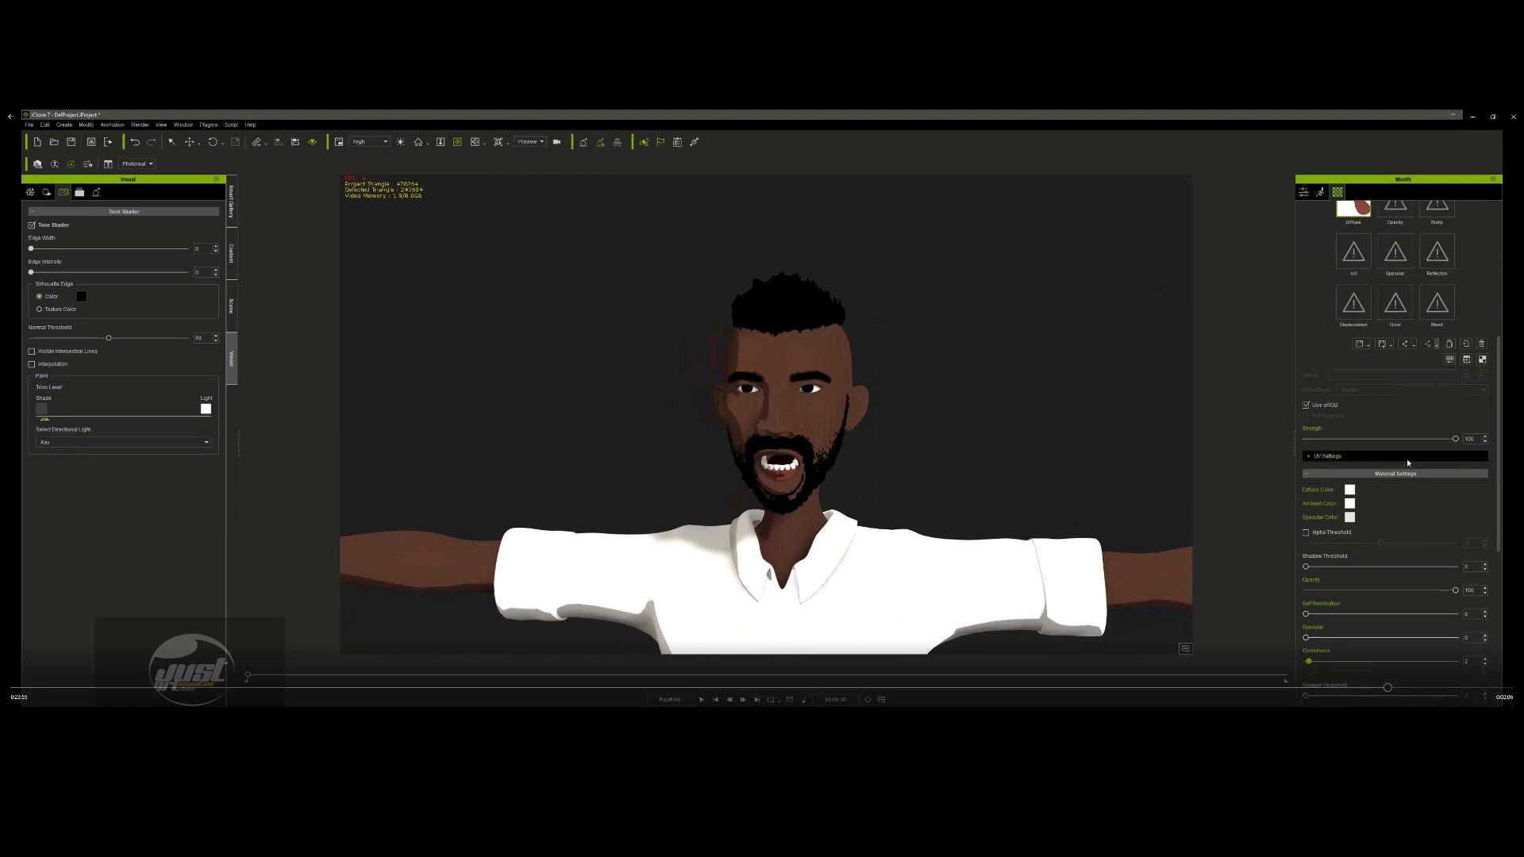
- Pick the simplified character's Std_Tongue material and remove its Bump and Roughness textures
{"action": "scroll", "coordinate": [1349, 269], "scroll_direction": "up", "scroll_amount": 5}
{"action": "scroll", "coordinate": [1381, 334], "scroll_direction": "up", "scroll_amount": 1}
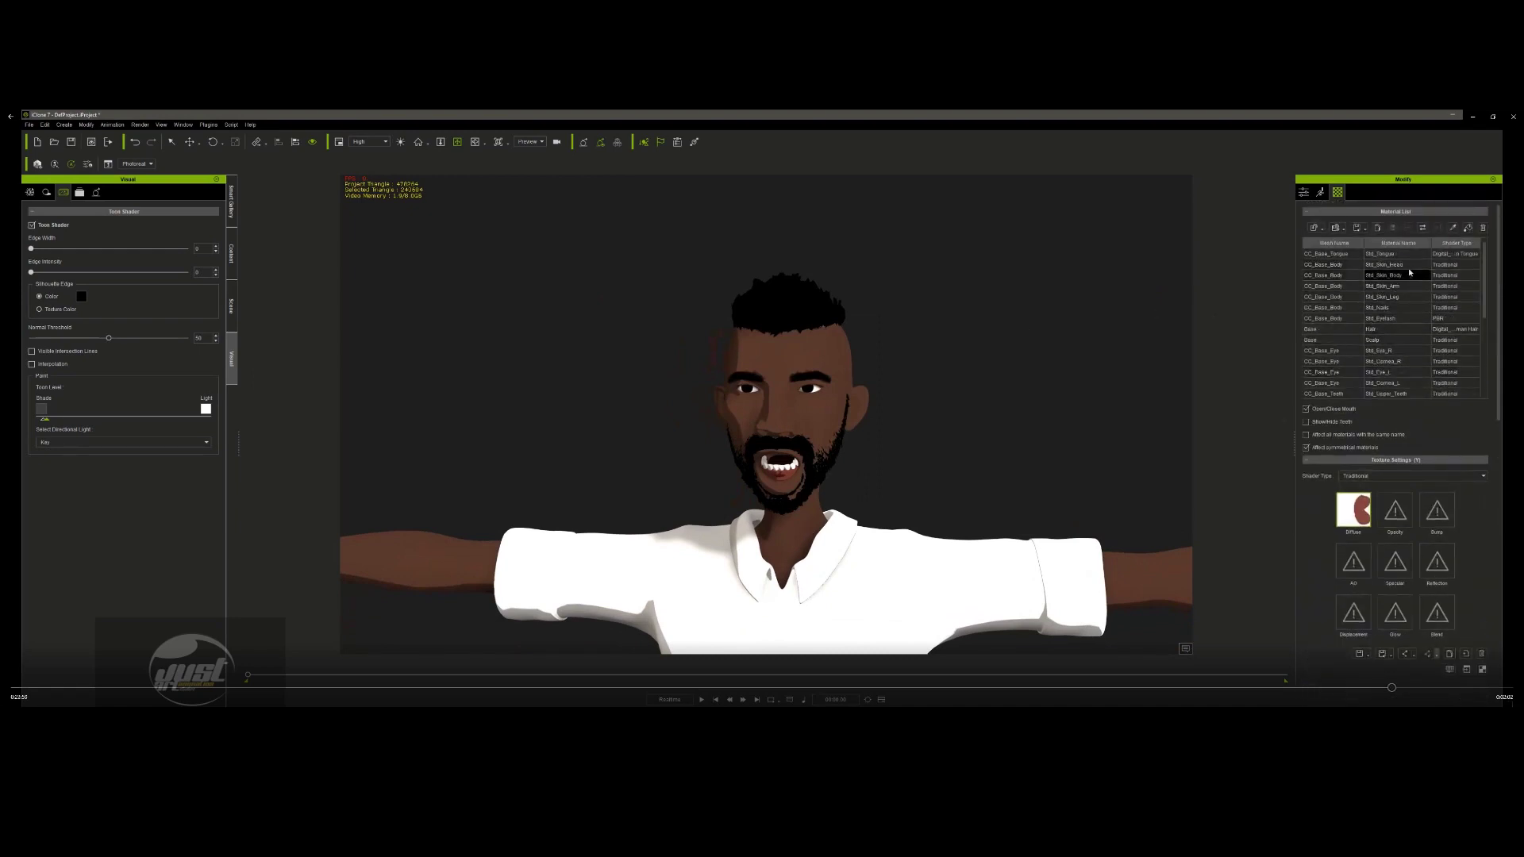
{"action": "left_click", "coordinate": [1385, 253]}
{"action": "scroll", "coordinate": [1418, 568], "scroll_direction": "down", "scroll_amount": 1}
{"action": "scroll", "coordinate": [1418, 568], "scroll_direction": "down", "scroll_amount": 2}
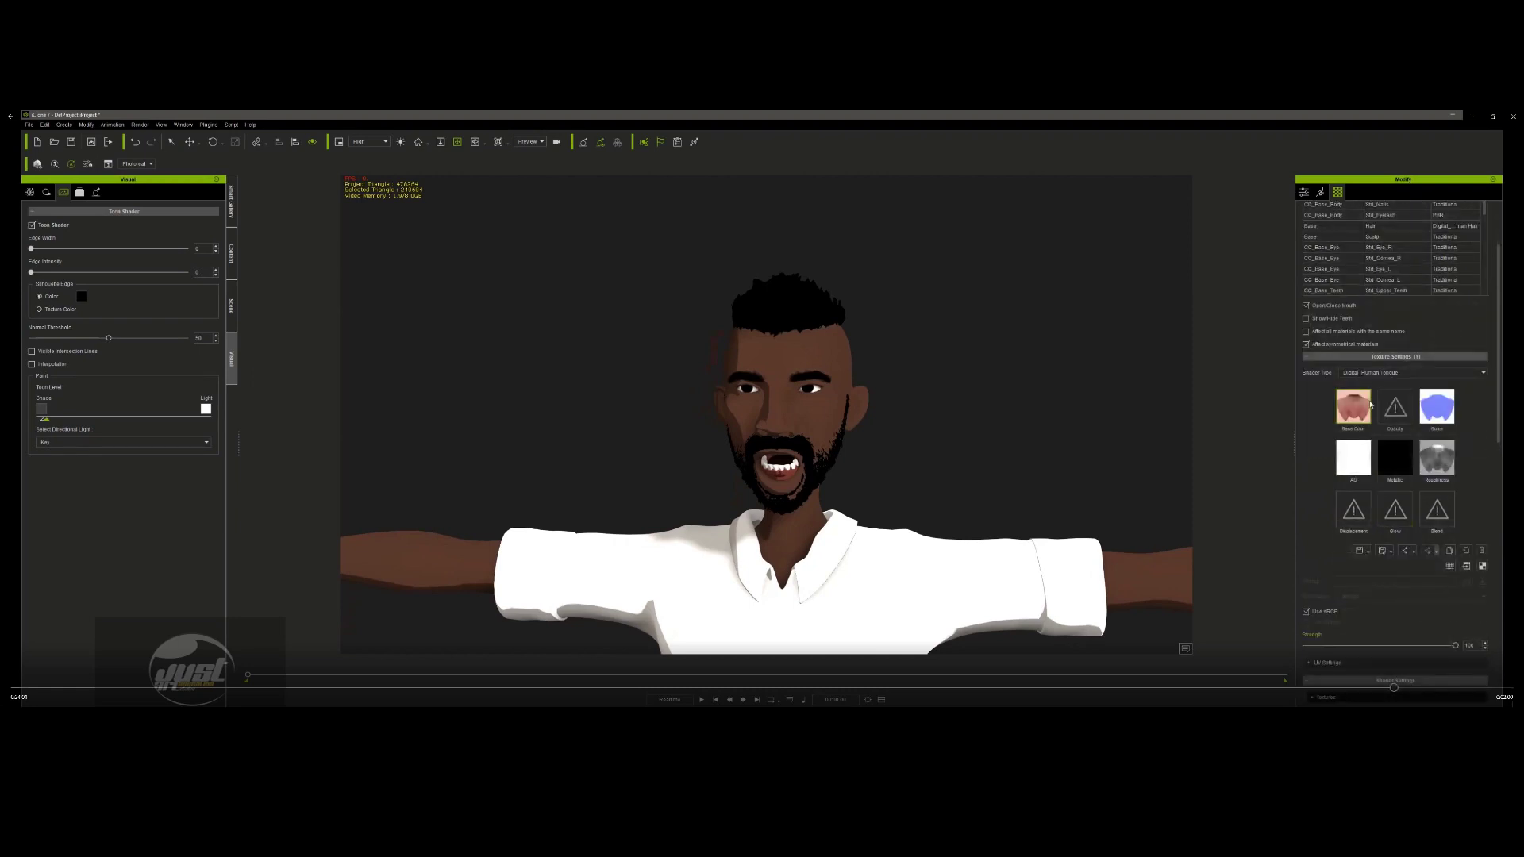
{"action": "left_click", "coordinate": [1444, 405]}
{"action": "left_click", "coordinate": [1483, 551]}
{"action": "left_click", "coordinate": [1481, 550]}
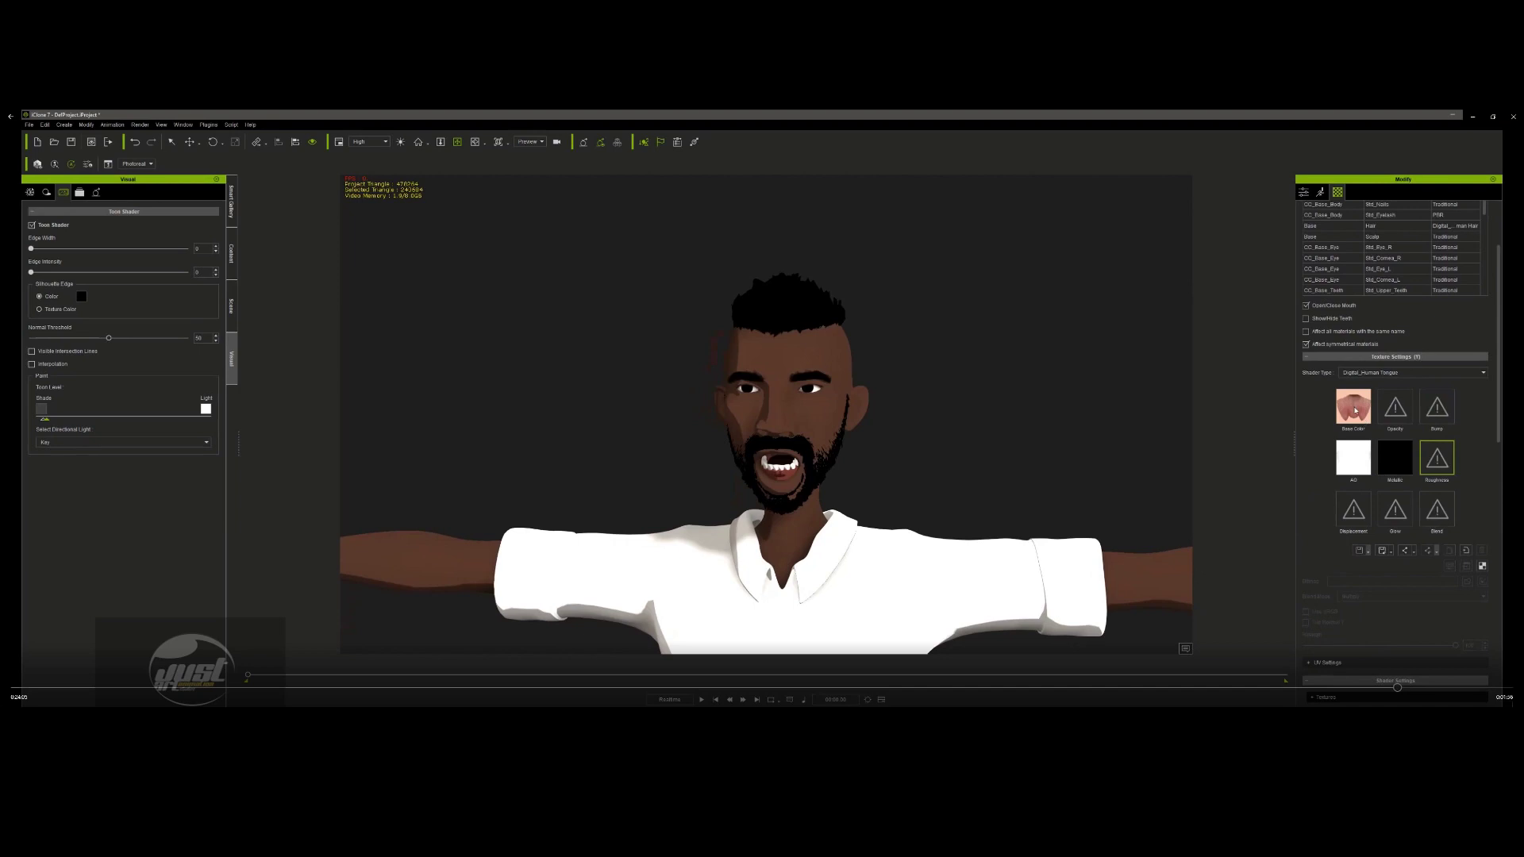
- Send the tongue's Base Color texture to Photoshop and paint the whole image in one flat pink sampled from the tongue
{"action": "left_click", "coordinate": [1465, 566]}
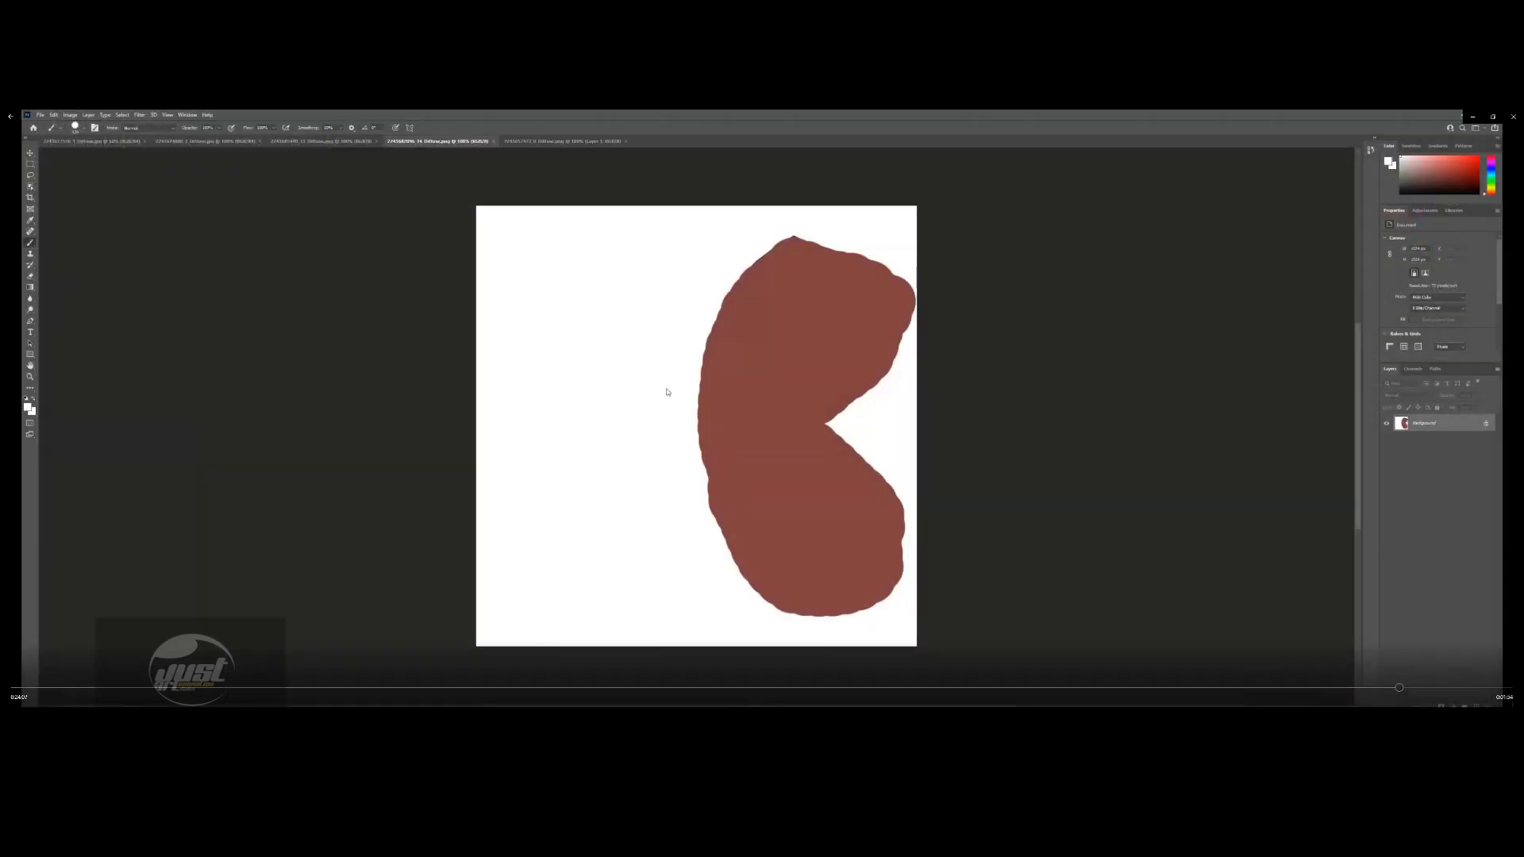
{"action": "left_click", "coordinate": [29, 407]}
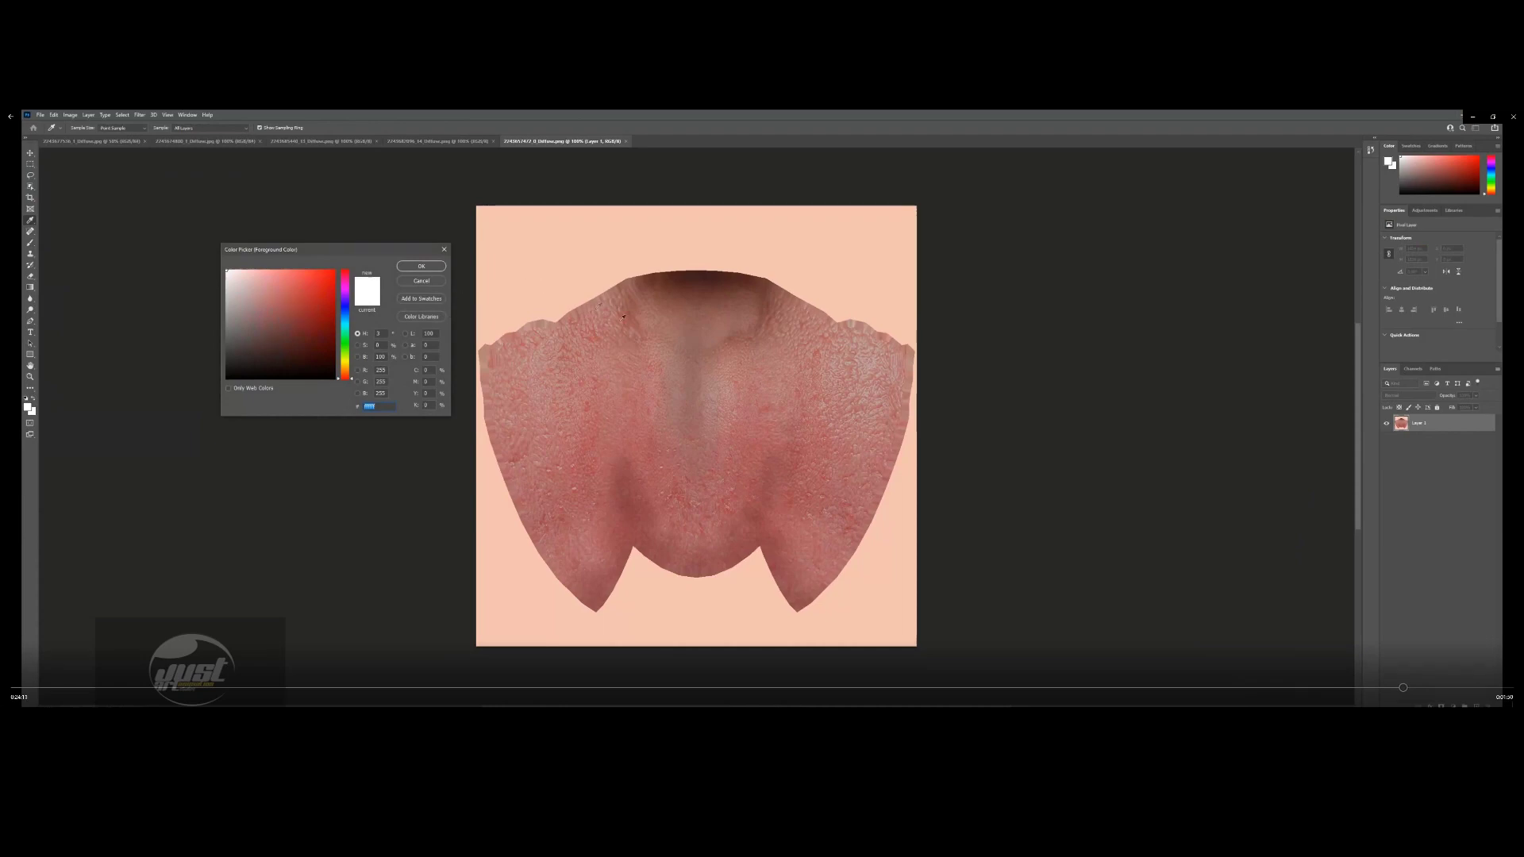
{"action": "left_click", "coordinate": [629, 387]}
{"action": "left_click", "coordinate": [421, 266]}
{"action": "mouse_move", "coordinate": [920, 238]}
{"action": "left_mouse_down"}
{"action": "mouse_move", "coordinate": [100, 212]}
{"action": "mouse_move", "coordinate": [913, 309]}
{"action": "mouse_move", "coordinate": [492, 373]}
{"action": "mouse_move", "coordinate": [913, 460]}
{"action": "mouse_move", "coordinate": [744, 377]}
{"action": "mouse_move", "coordinate": [456, 416]}
{"action": "left_mouse_up"}
{"action": "mouse_move", "coordinate": [537, 599]}
{"action": "left_mouse_down"}
{"action": "mouse_move", "coordinate": [485, 595]}
{"action": "mouse_move", "coordinate": [508, 627]}
{"action": "mouse_move", "coordinate": [913, 603]}
{"action": "mouse_move", "coordinate": [873, 642]}
{"action": "mouse_move", "coordinate": [897, 476]}
{"action": "mouse_move", "coordinate": [878, 481]}
{"action": "mouse_move", "coordinate": [833, 572]}
{"action": "mouse_move", "coordinate": [753, 583]}
{"action": "left_mouse_up"}
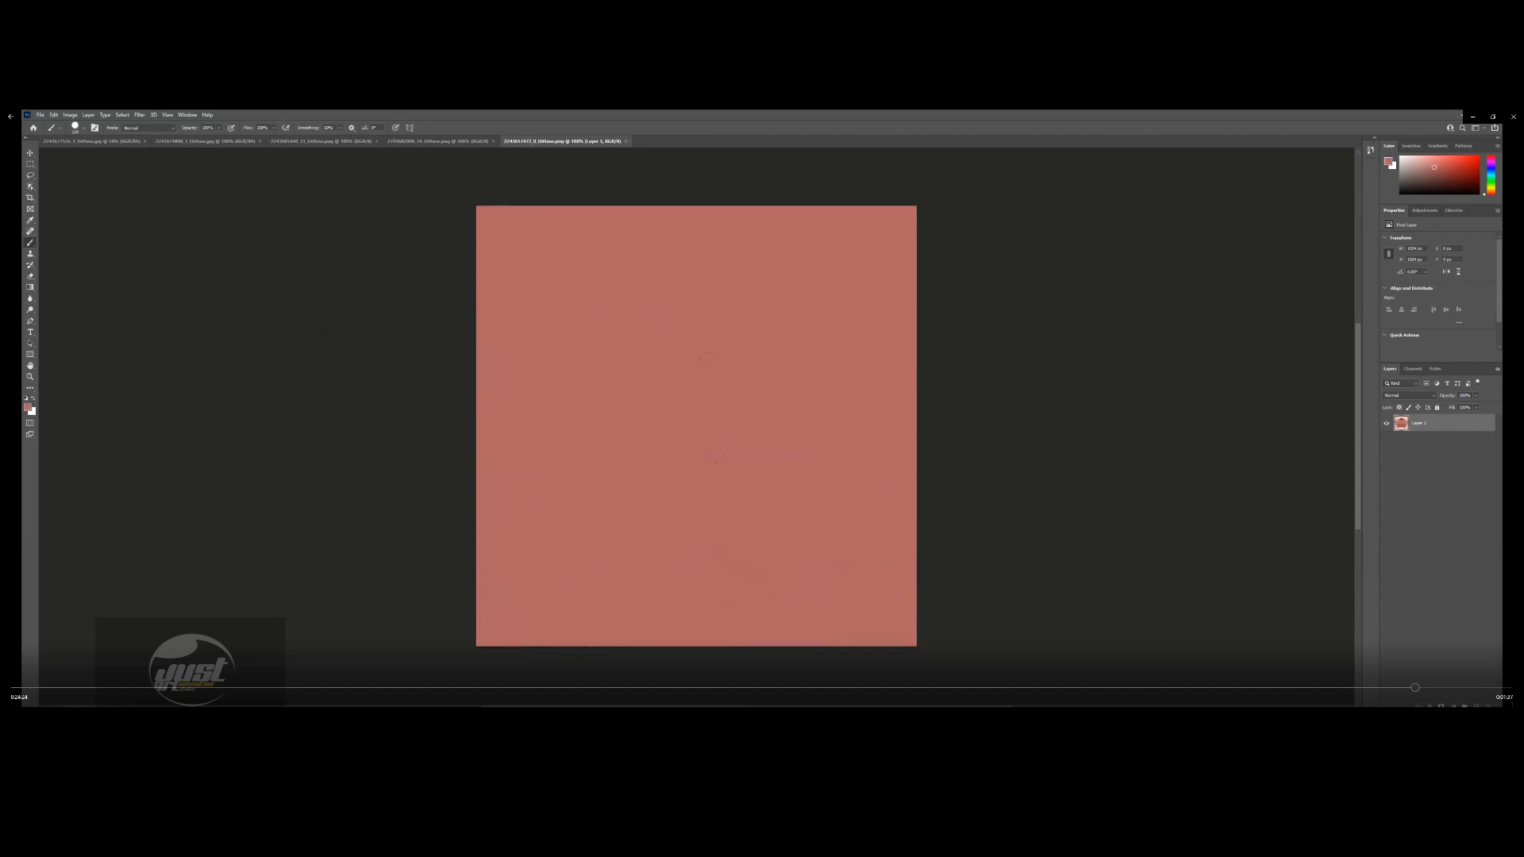
- Save the flat tongue texture as a PNG over the existing Diffuse file with the default PNG format options
{"action": "left_click", "coordinate": [39, 114]}
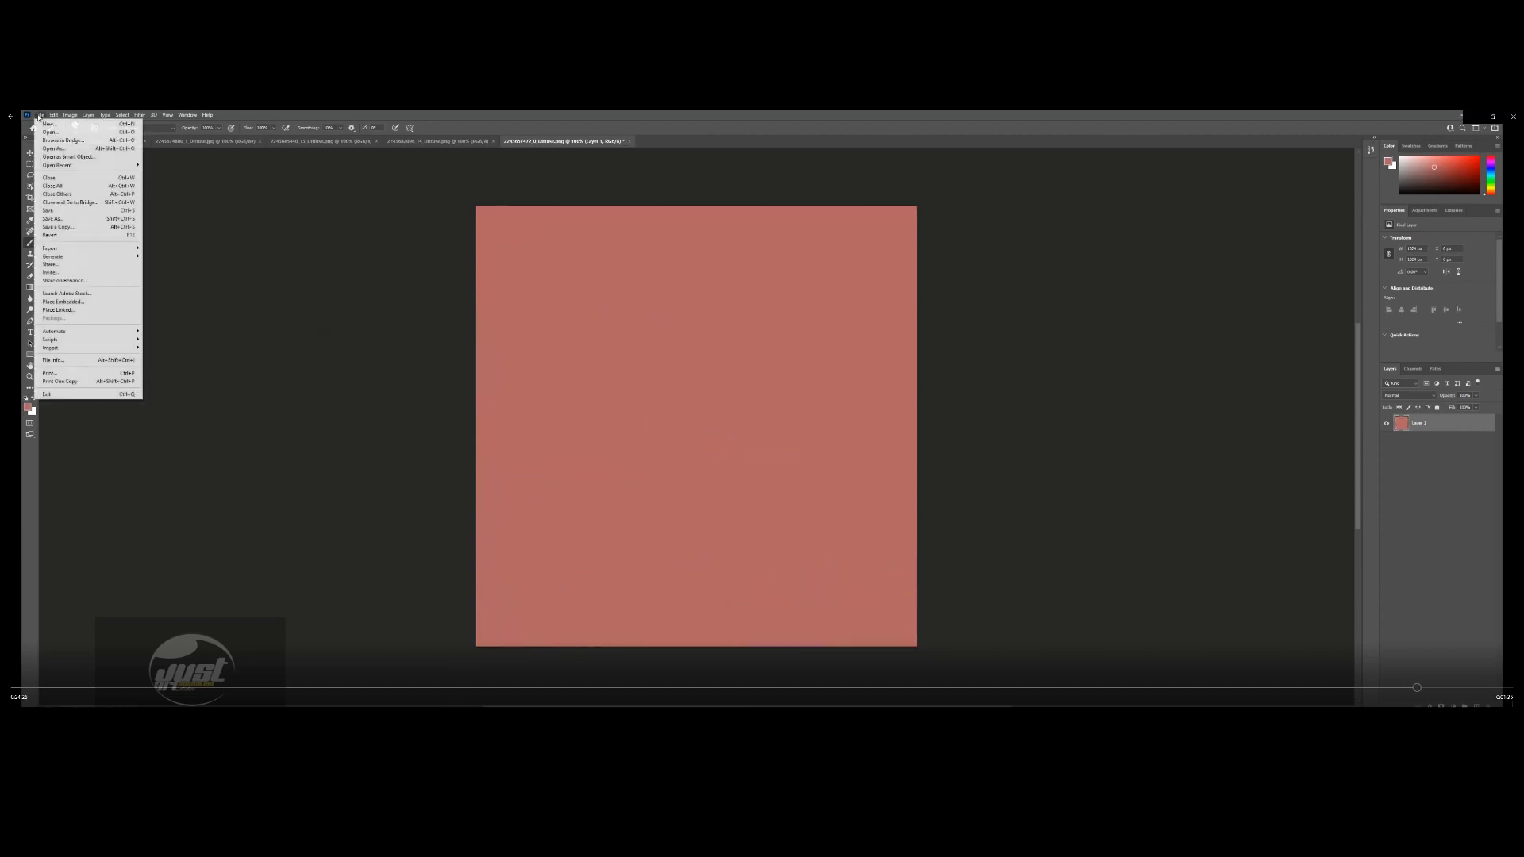
{"action": "left_click", "coordinate": [53, 218]}
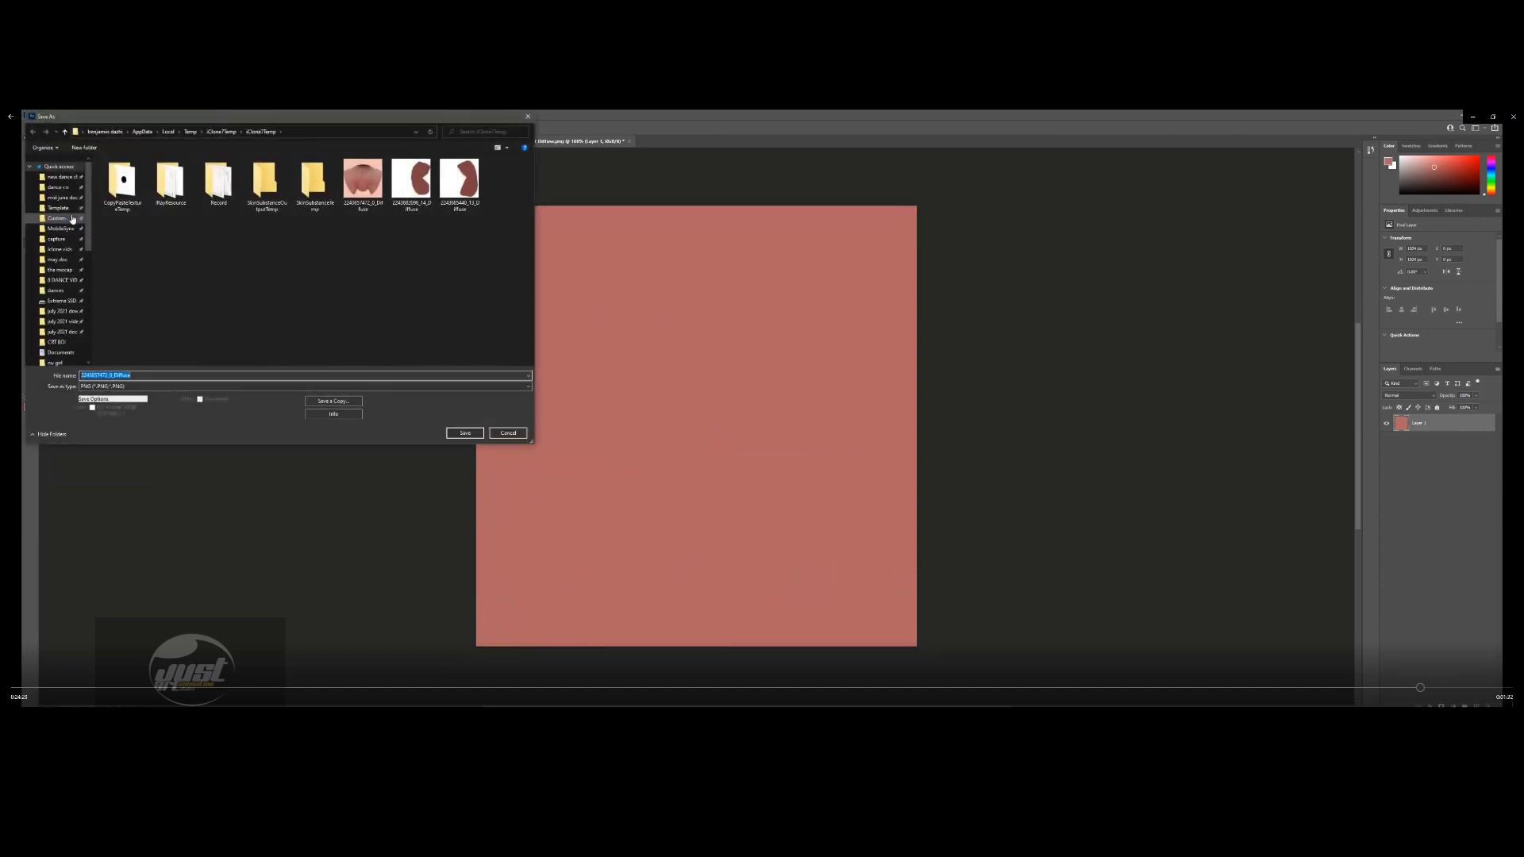
{"action": "left_click", "coordinate": [465, 432]}
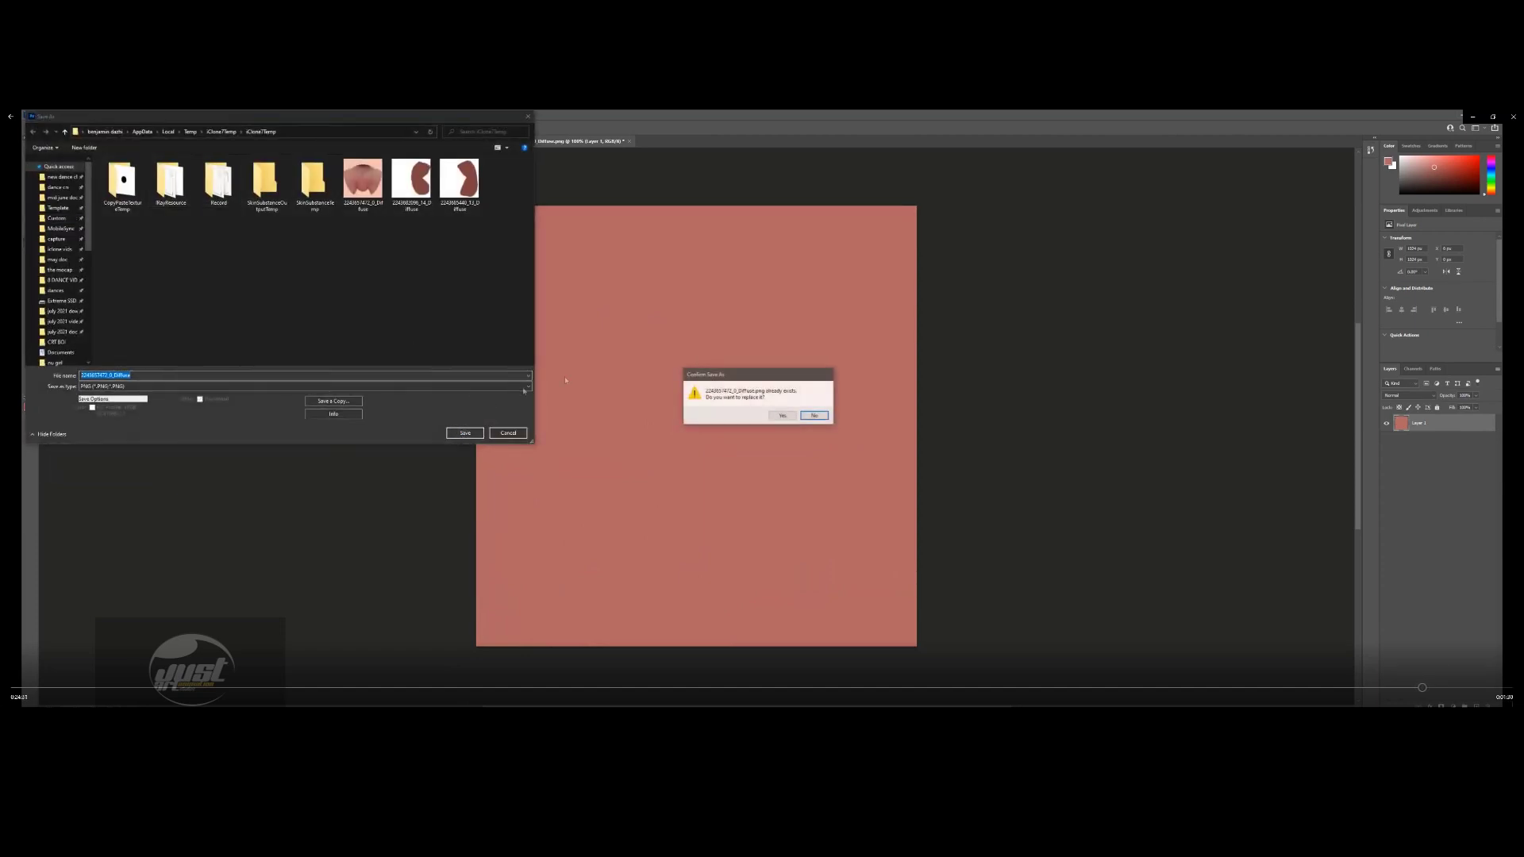
{"action": "left_click", "coordinate": [781, 415]}
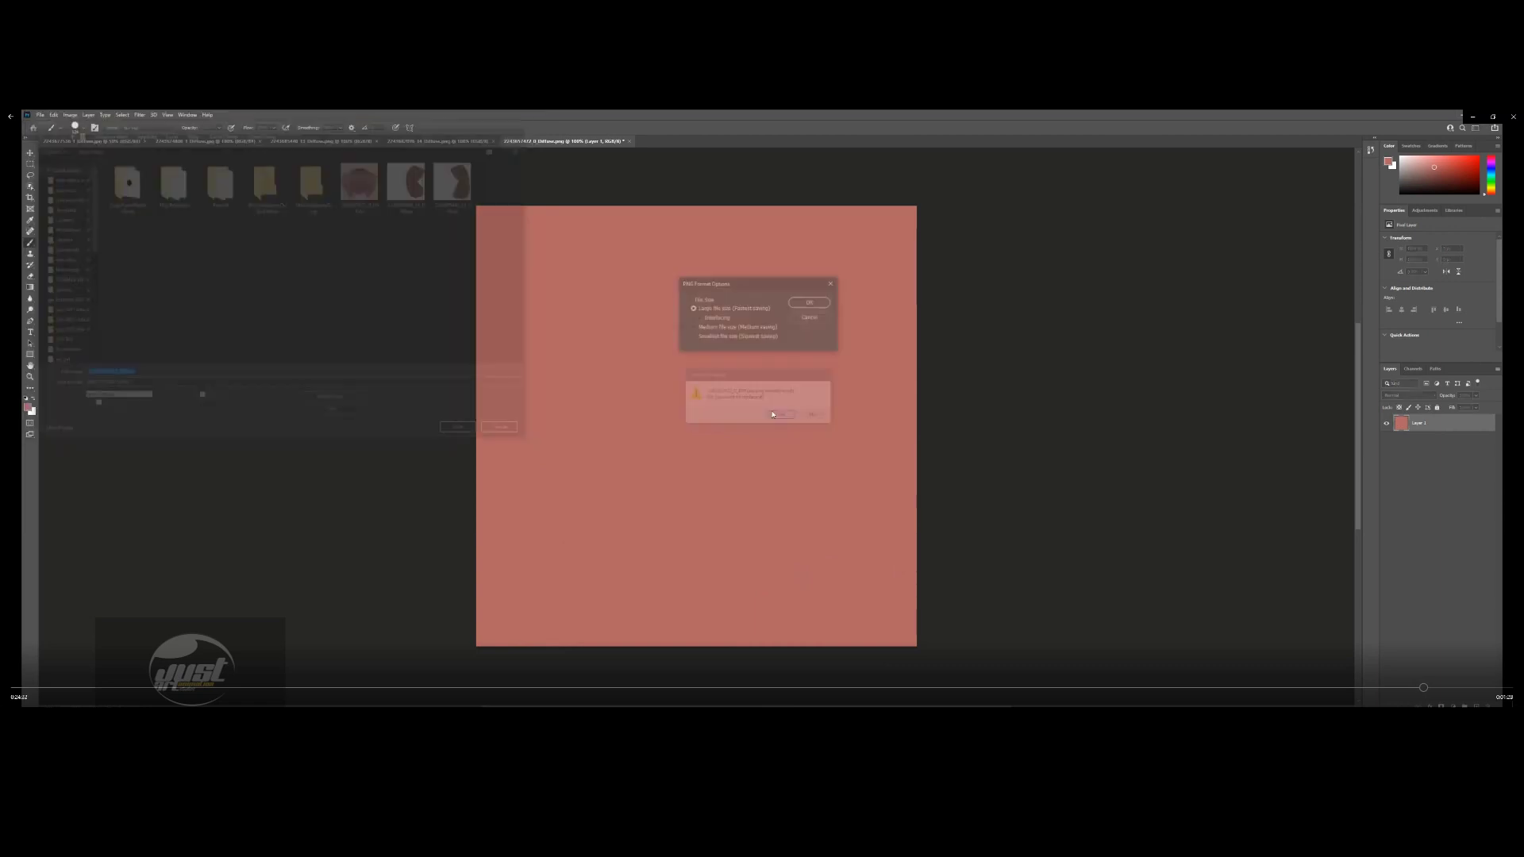
{"action": "left_click", "coordinate": [810, 303]}
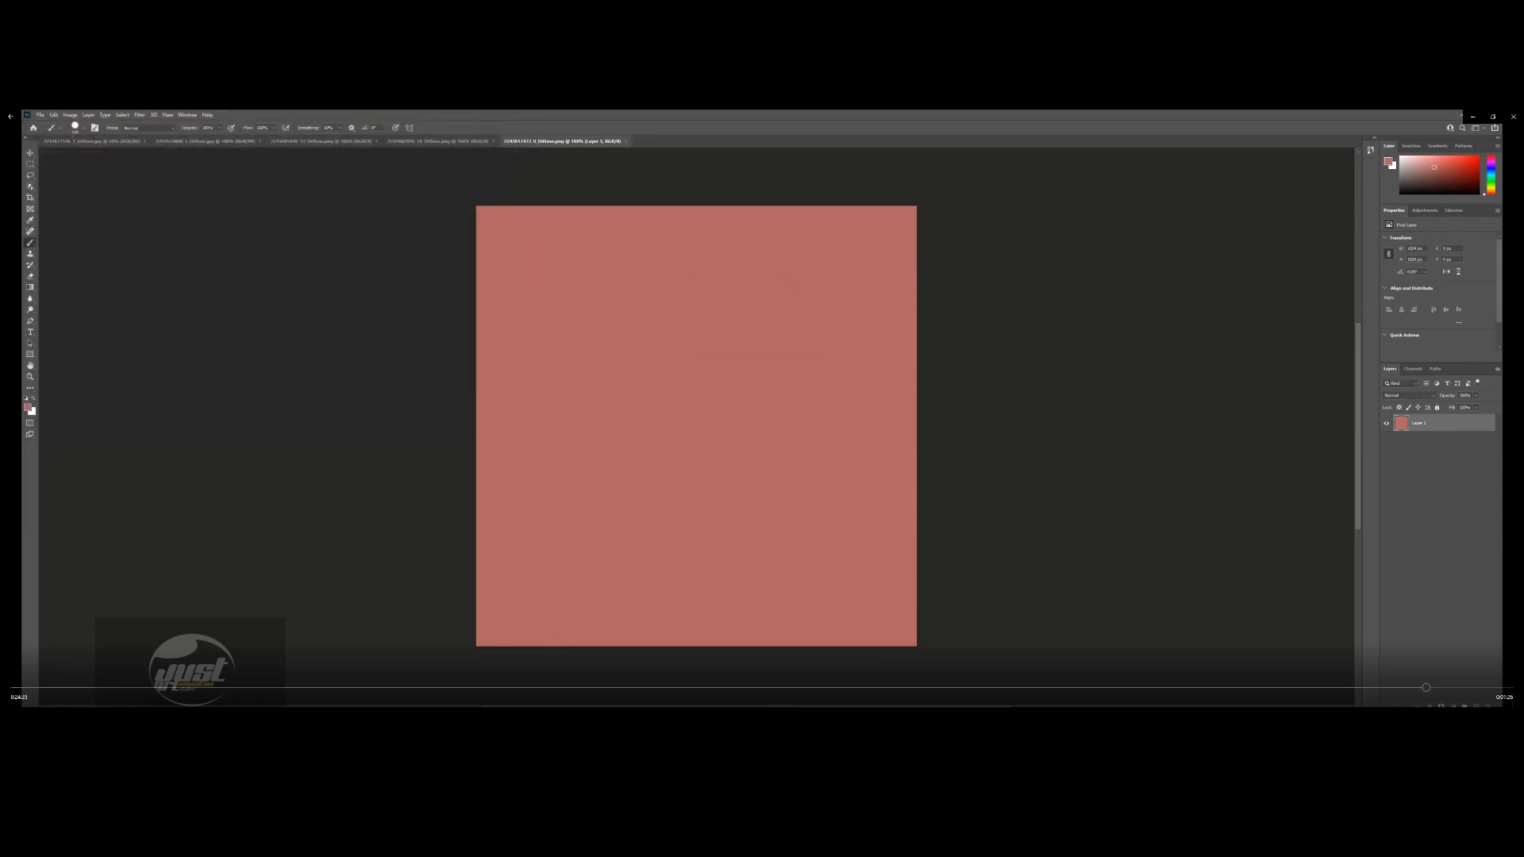
- Switch back to iClone and add the custom prop Prop17, a car and street lamp scene, around the two characters
{"action": "mouse_move", "coordinate": [474, 715]}
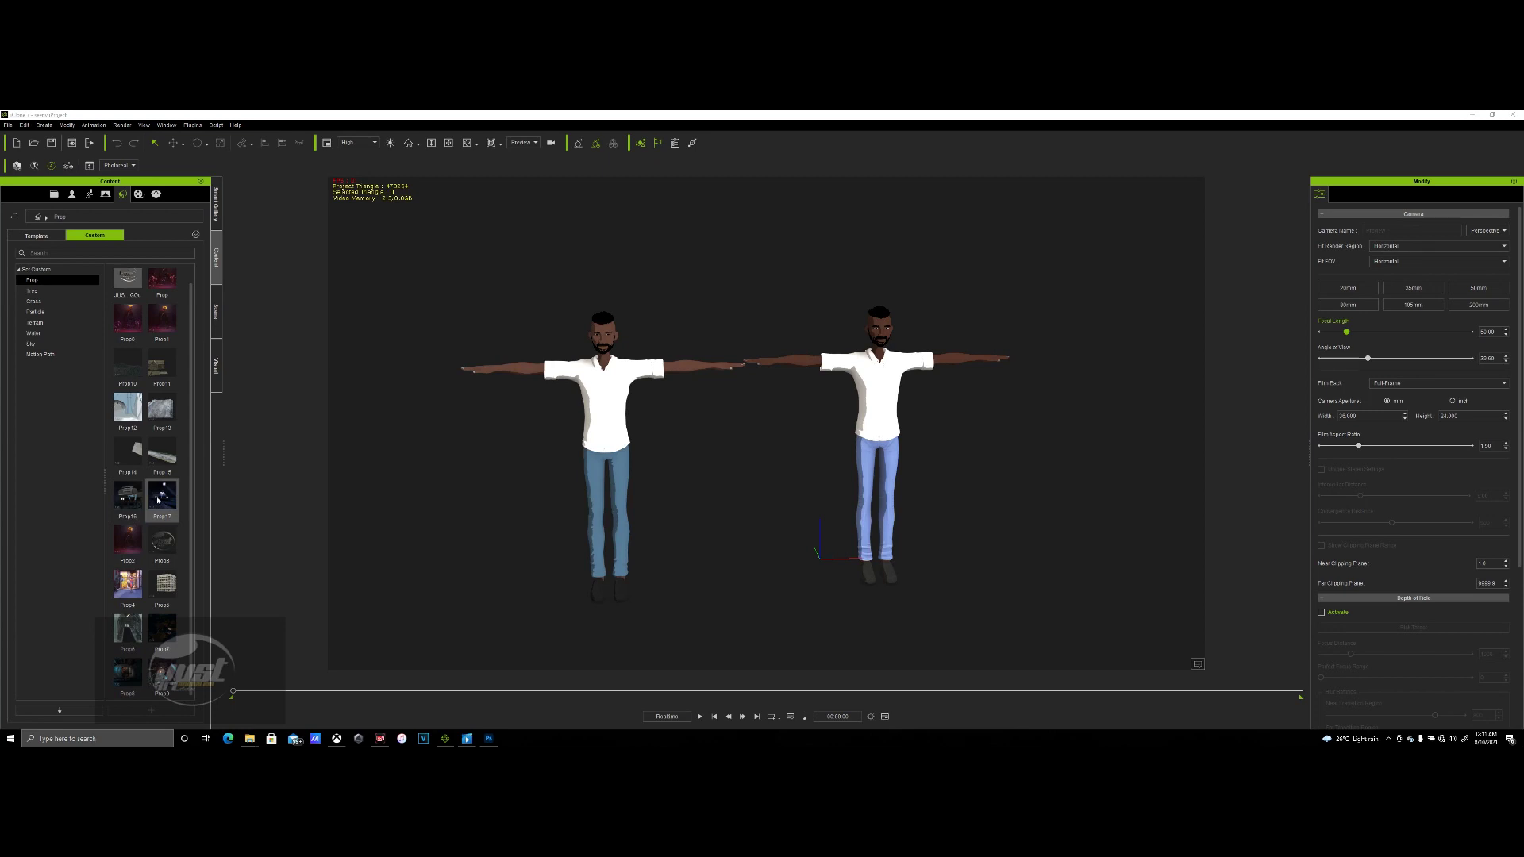
{"action": "left_click_drag", "start_coordinate": [164, 498], "coordinate": [771, 516]}
{"action": "scroll", "coordinate": [714, 542], "scroll_direction": "down", "scroll_amount": 3}
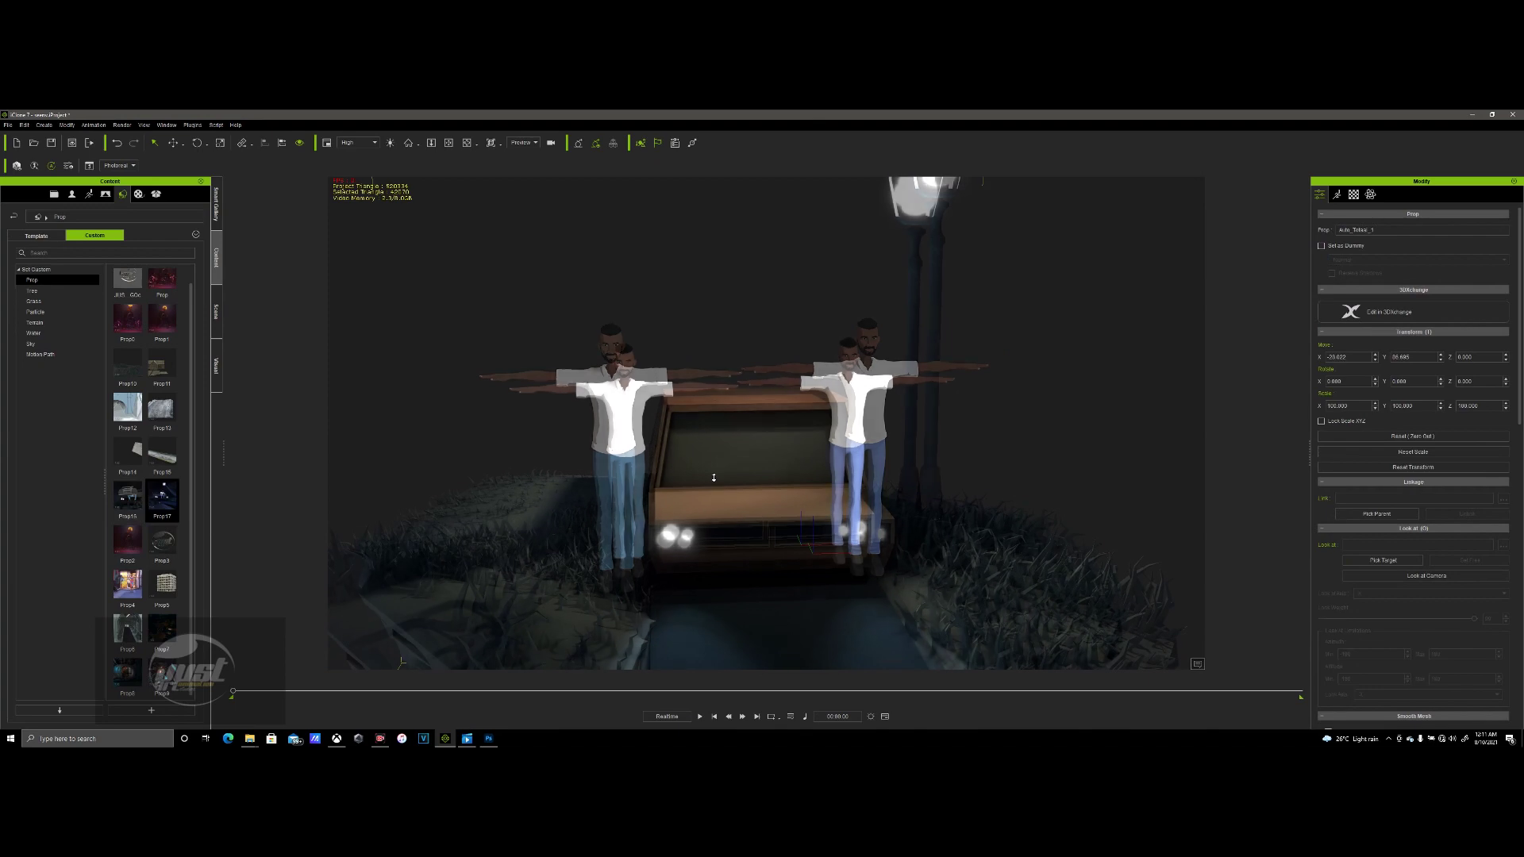
{"action": "scroll", "coordinate": [712, 542], "scroll_direction": "down", "scroll_amount": 2}
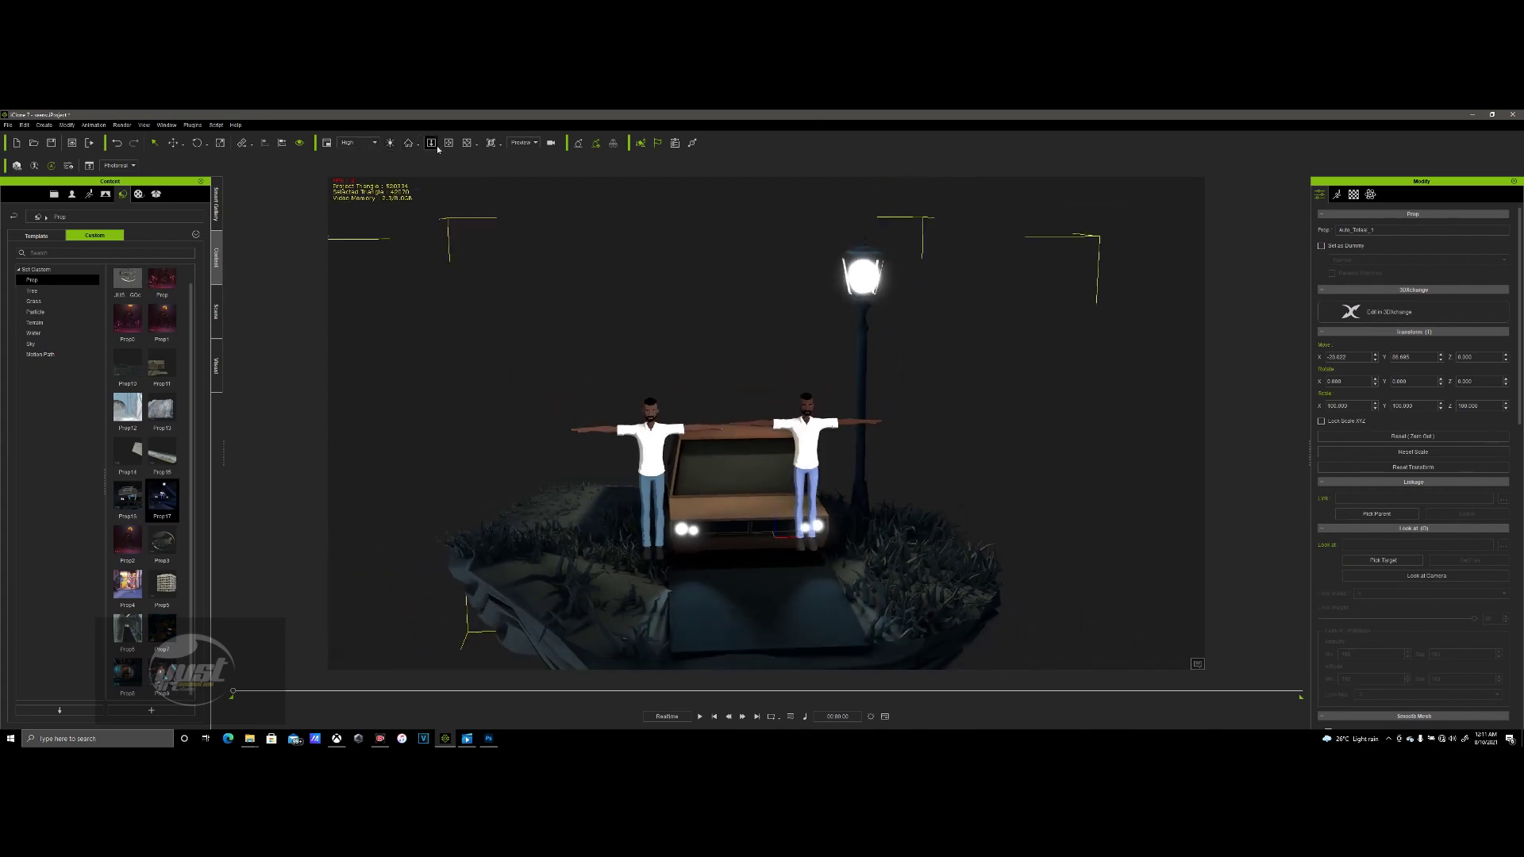
{"action": "right_click_drag", "start_coordinate": [719, 496], "coordinate": [834, 495]}
{"action": "scroll", "coordinate": [638, 453], "scroll_direction": "up", "scroll_amount": 3}
{"action": "scroll", "coordinate": [825, 468], "scroll_direction": "up", "scroll_amount": 3}
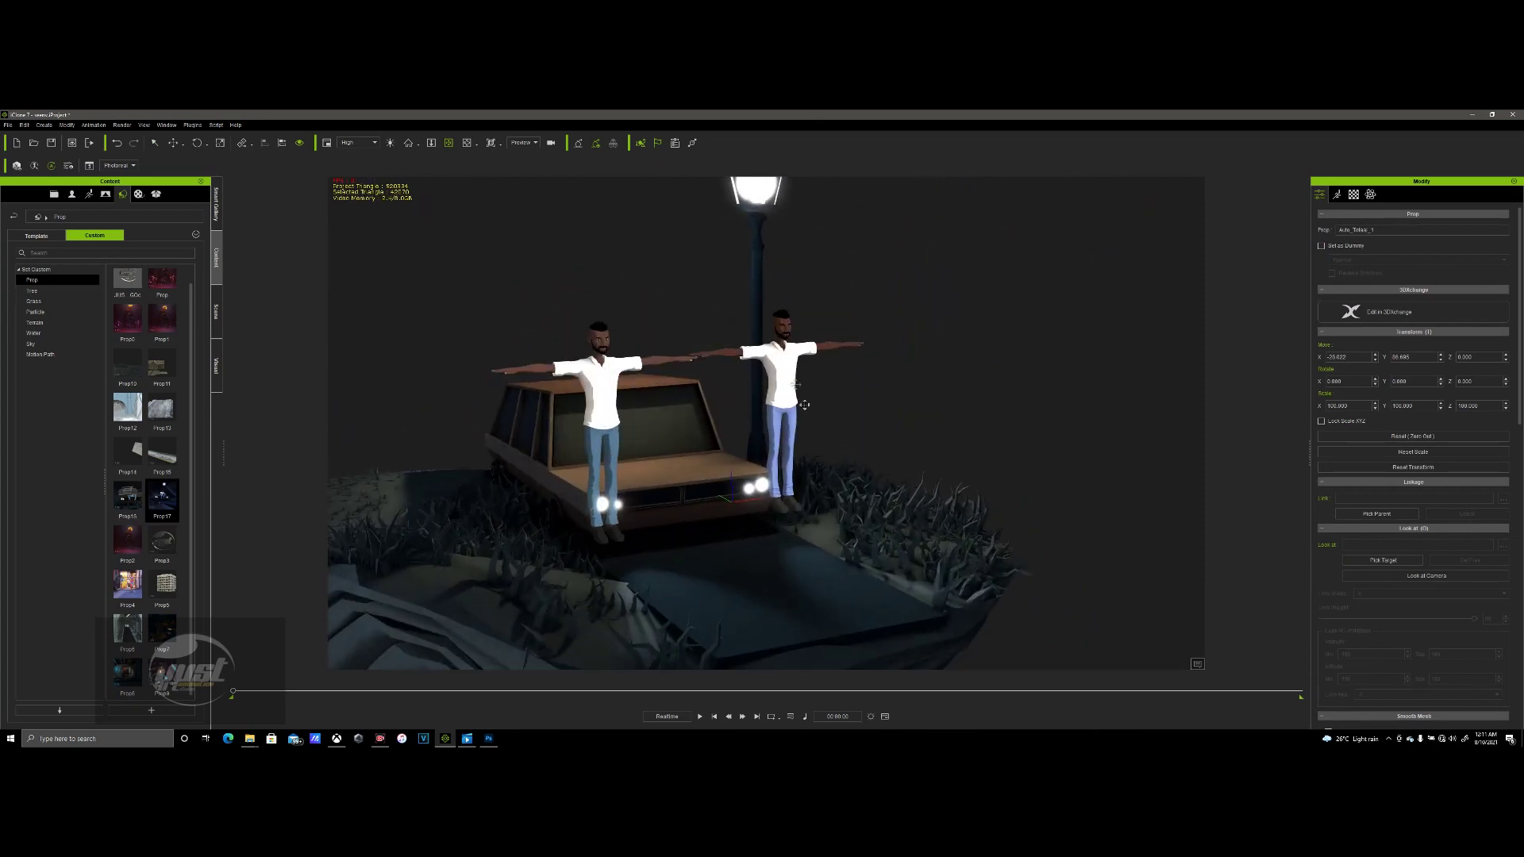
- Select the character beside the lamp post, turn the Toon Shader off to compare both characters up close, and turn it back on
{"action": "left_click", "coordinate": [781, 358]}
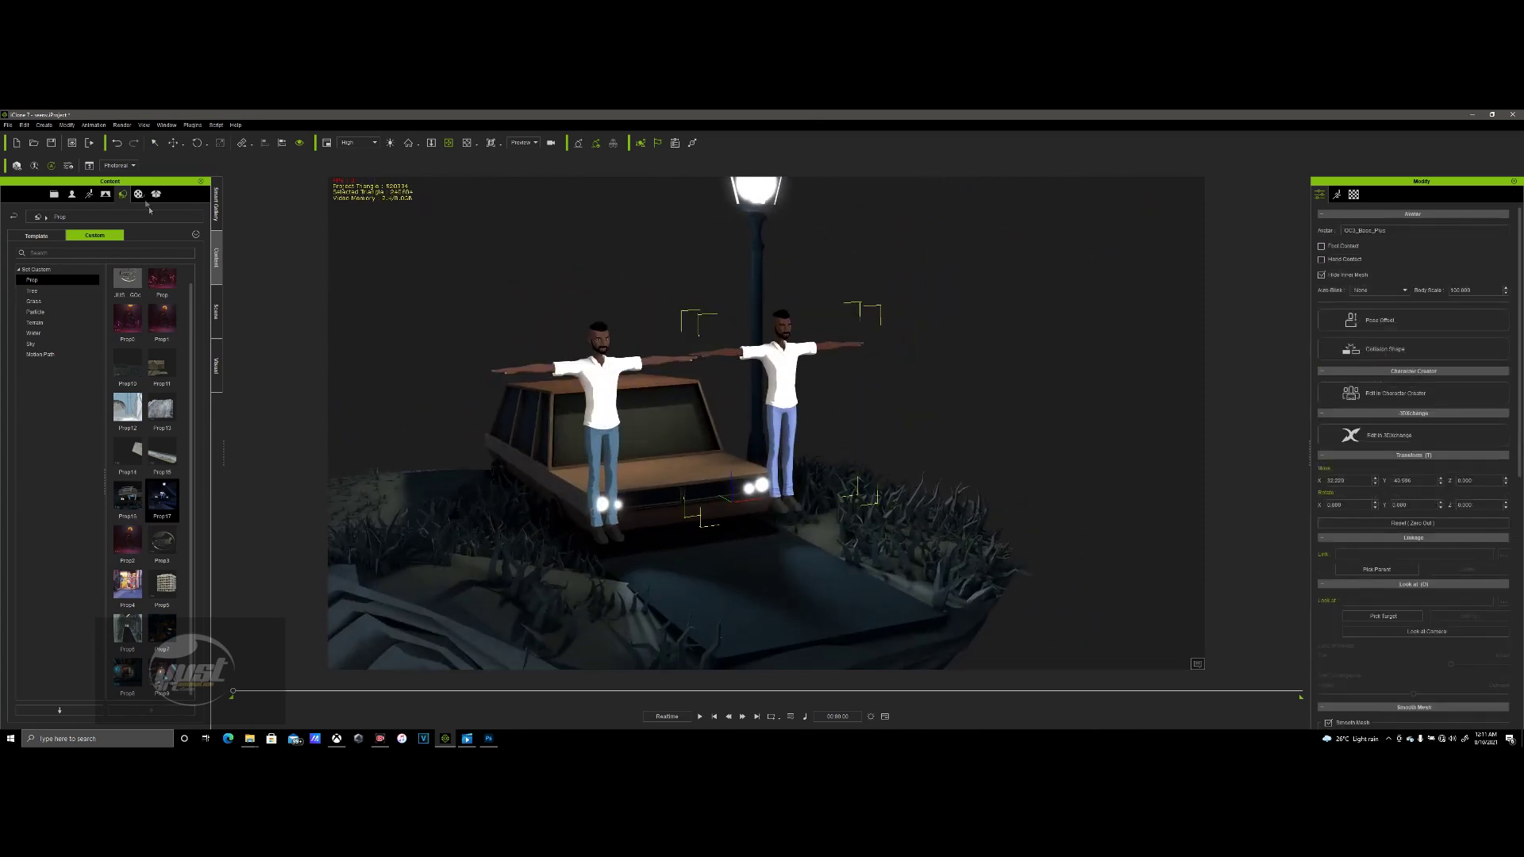
{"action": "left_click", "coordinate": [216, 365]}
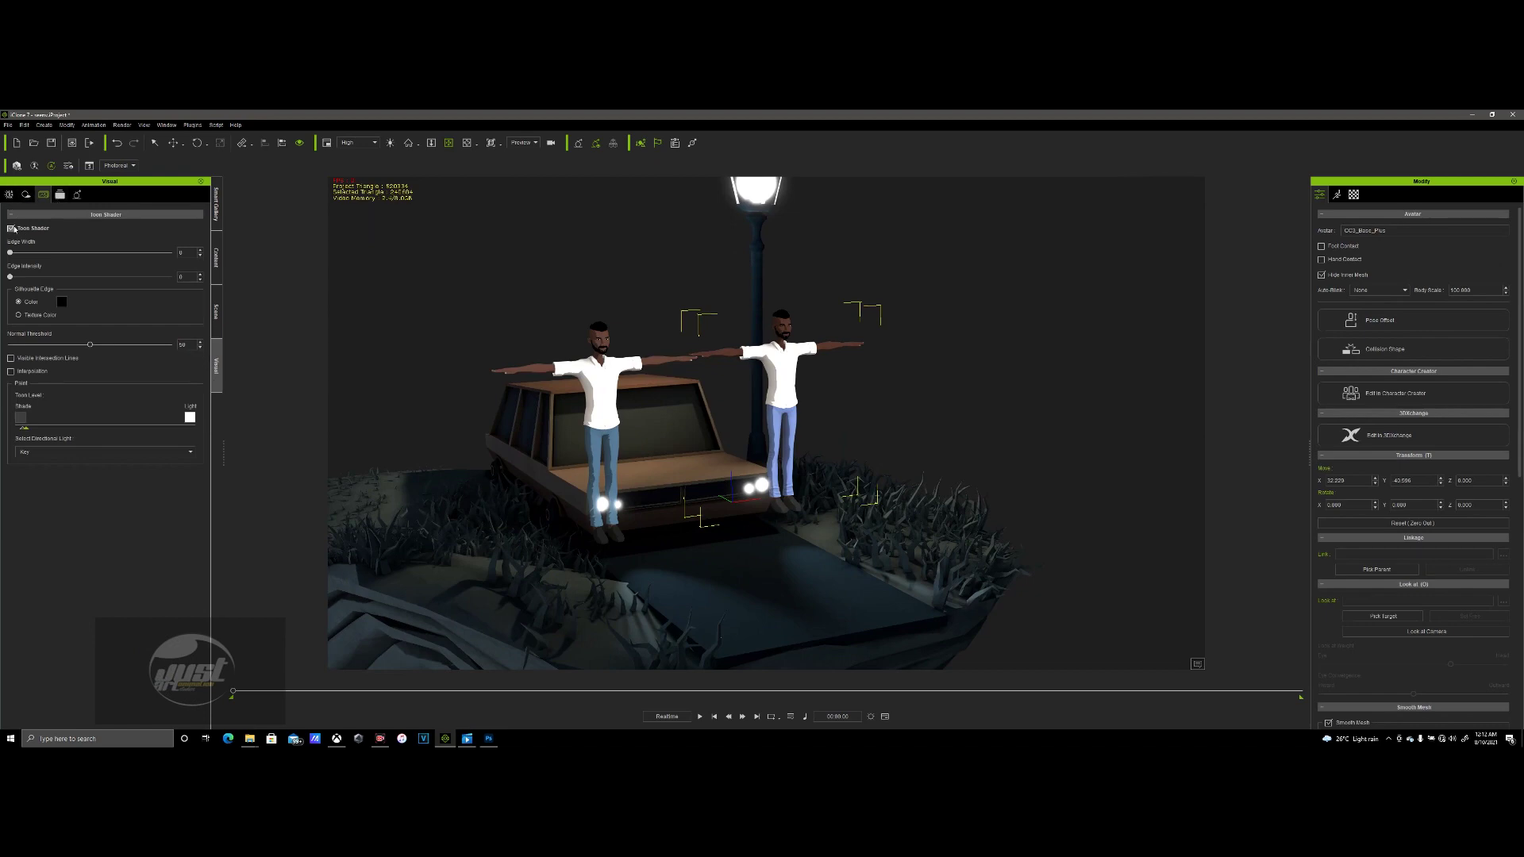
{"action": "left_click", "coordinate": [11, 228]}
{"action": "scroll", "coordinate": [528, 379], "scroll_direction": "up", "scroll_amount": 5}
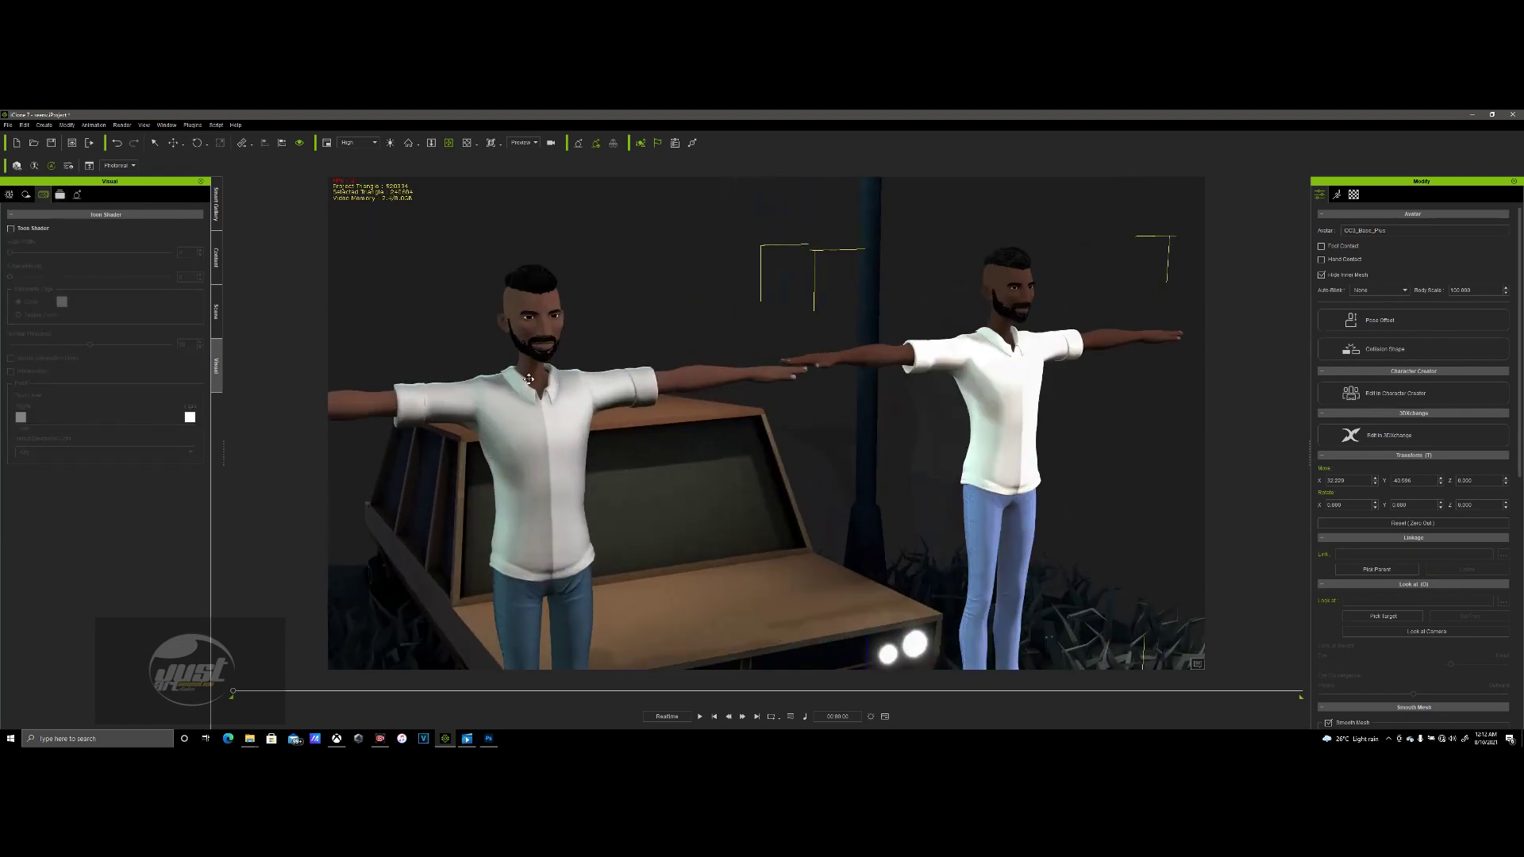
{"action": "scroll", "coordinate": [528, 379], "scroll_direction": "up", "scroll_amount": 3}
{"action": "middle_click_drag", "start_coordinate": [529, 379], "coordinate": [663, 484]}
{"action": "middle_click_drag", "start_coordinate": [952, 444], "coordinate": [693, 455]}
{"action": "middle_click_drag", "start_coordinate": [555, 433], "coordinate": [680, 461]}
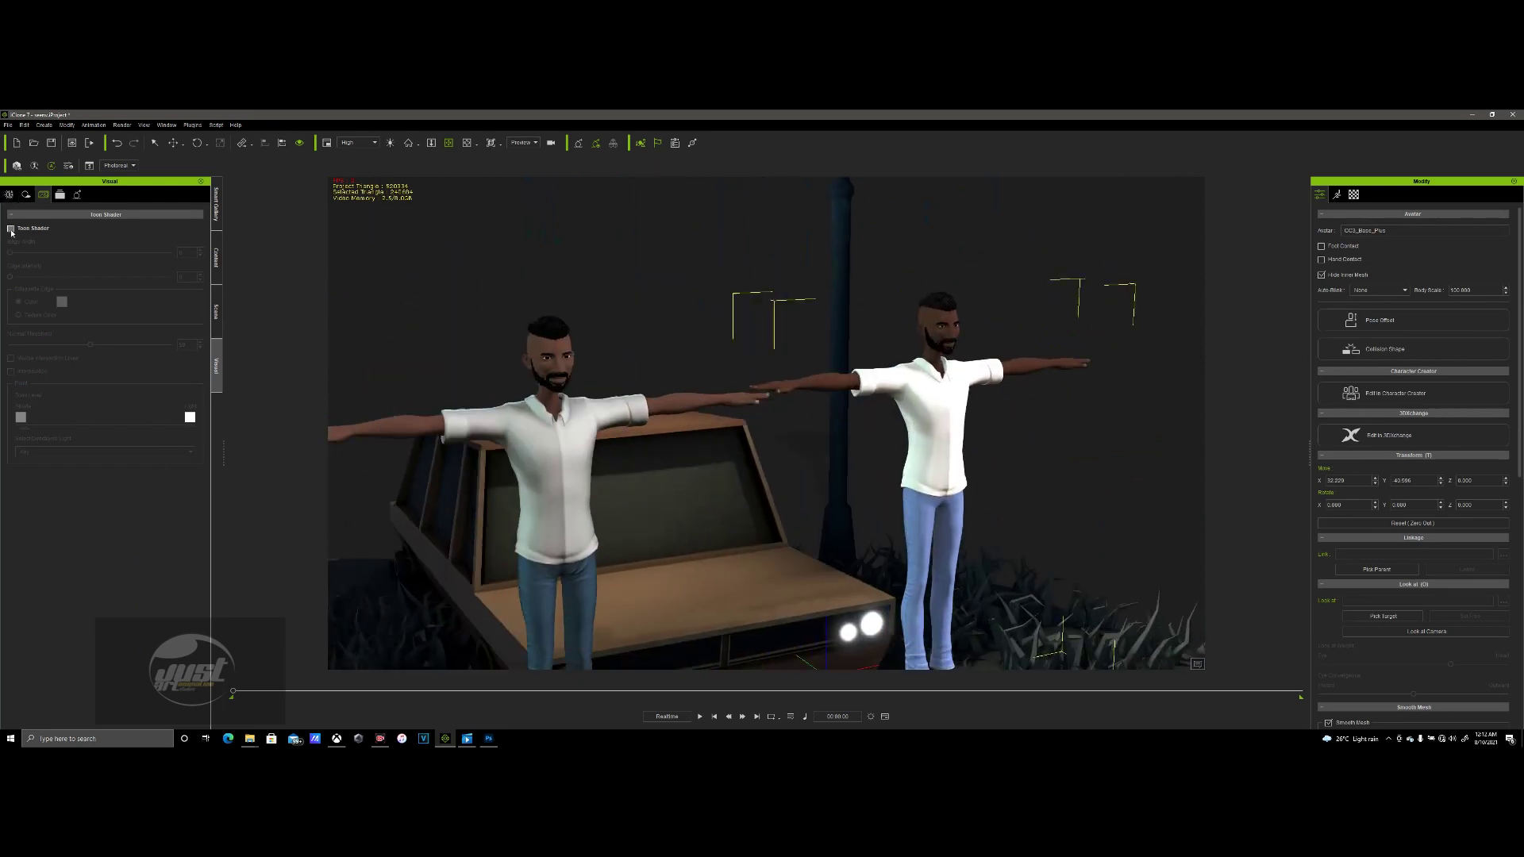
{"action": "left_click", "coordinate": [11, 229]}
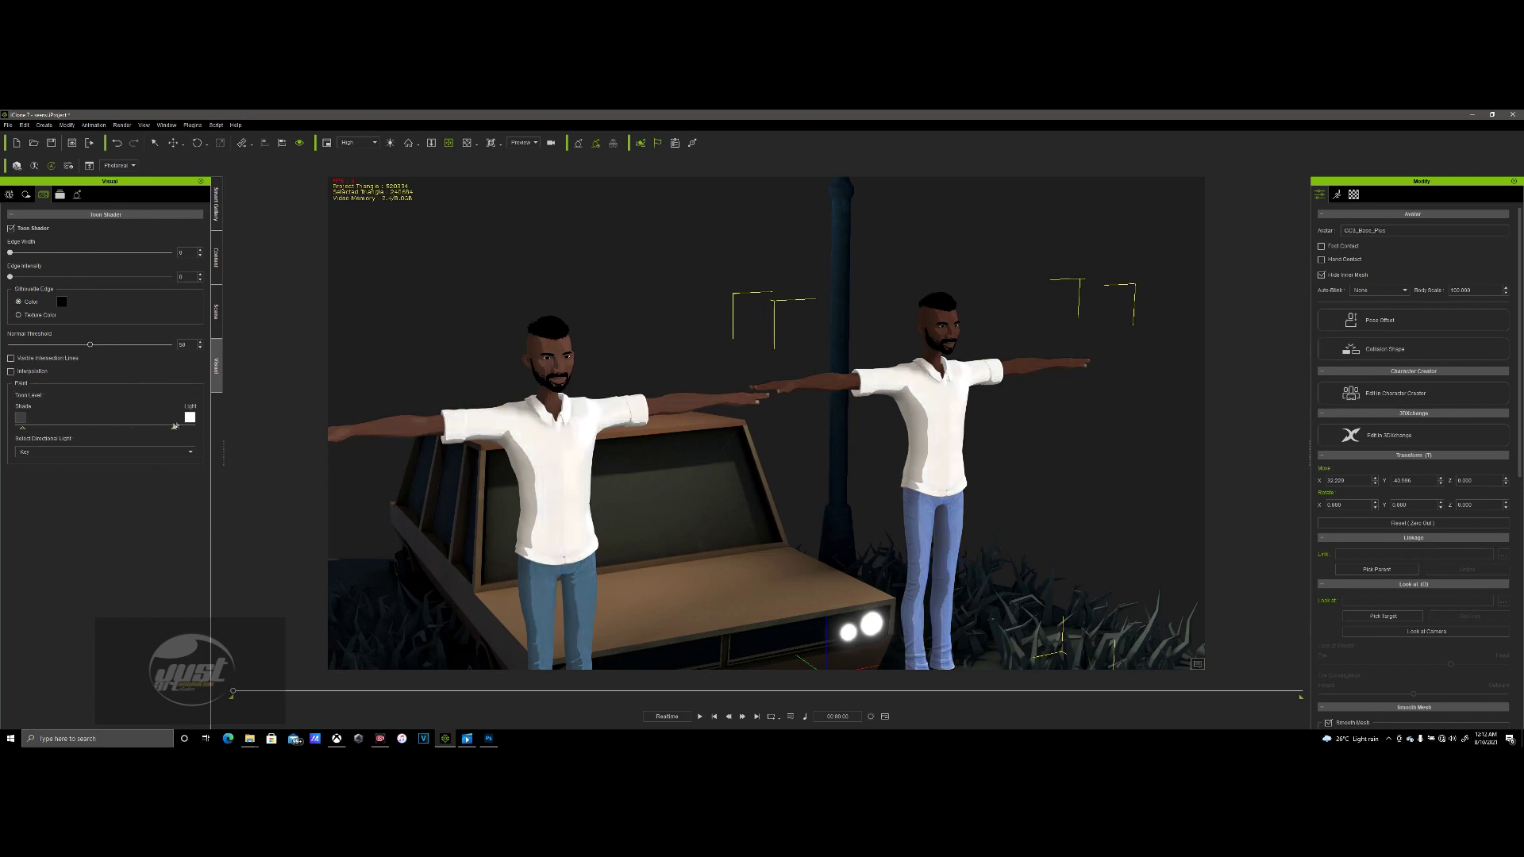
- Move the Toon Level marker back to the Shade end and view the whole prop scene with both characters
{"action": "left_click", "coordinate": [123, 429]}
{"action": "left_click_drag", "start_coordinate": [121, 431], "coordinate": [45, 430]}
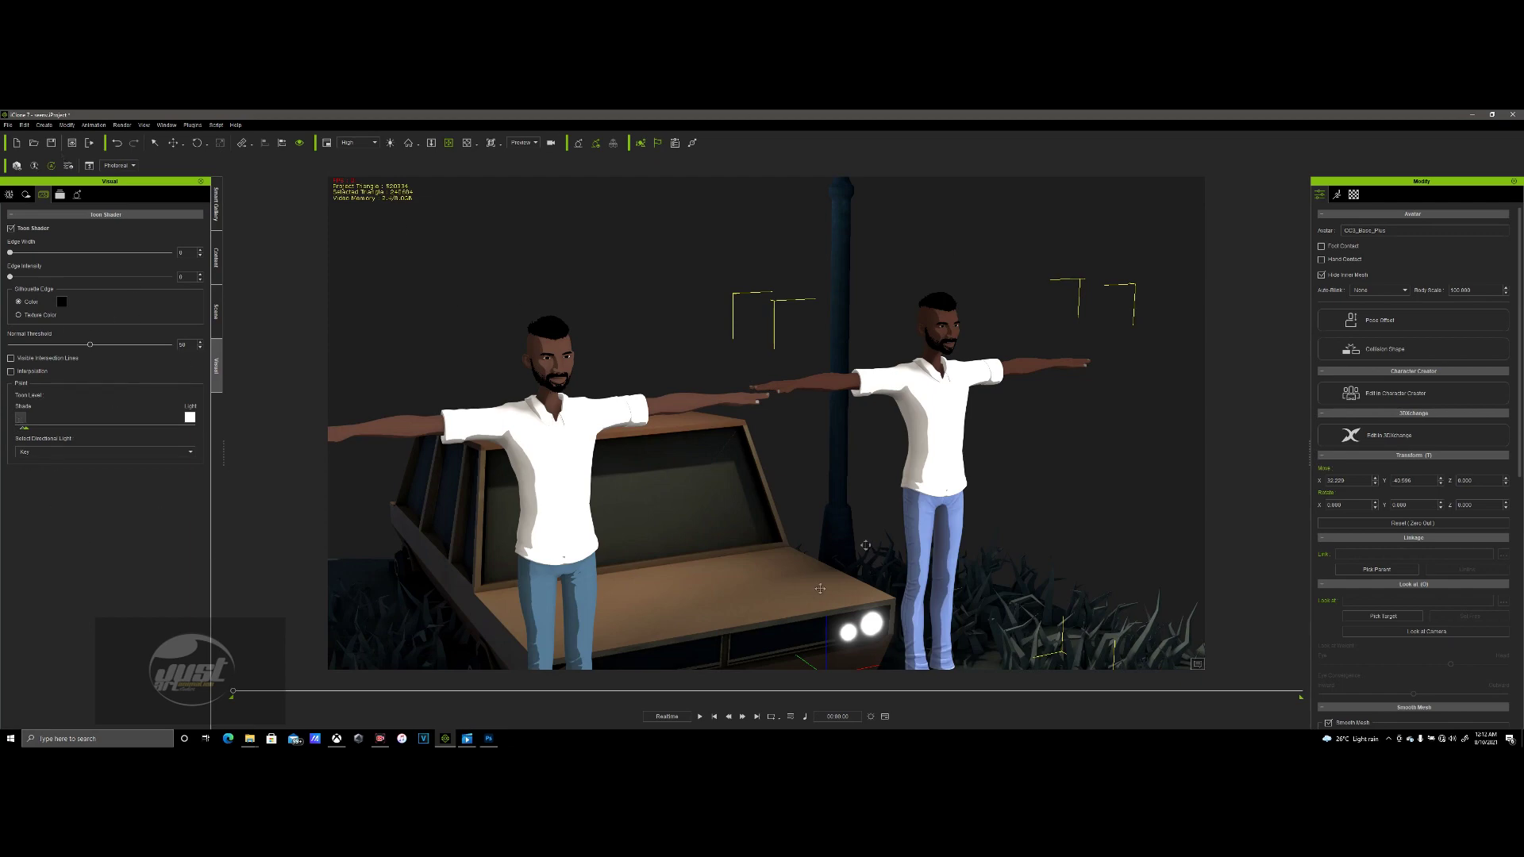
{"action": "scroll", "coordinate": [769, 421], "scroll_direction": "down", "scroll_amount": 5}
{"action": "middle_click_drag", "start_coordinate": [934, 388], "coordinate": [887, 413]}
{"action": "scroll", "coordinate": [739, 462], "scroll_direction": "down", "scroll_amount": 4}
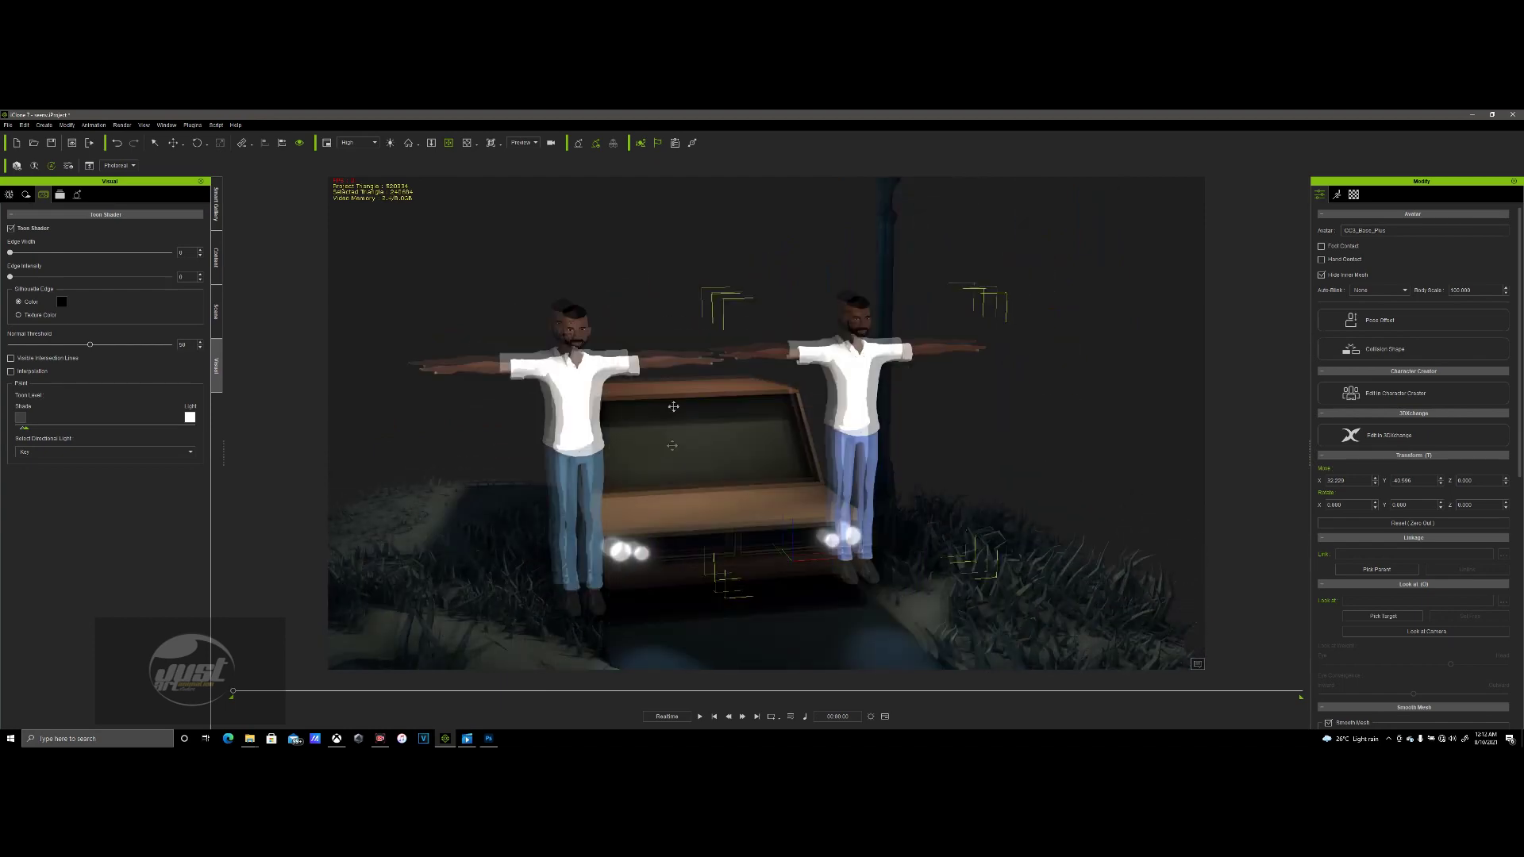
{"action": "middle_click_drag", "start_coordinate": [738, 462], "coordinate": [637, 474]}
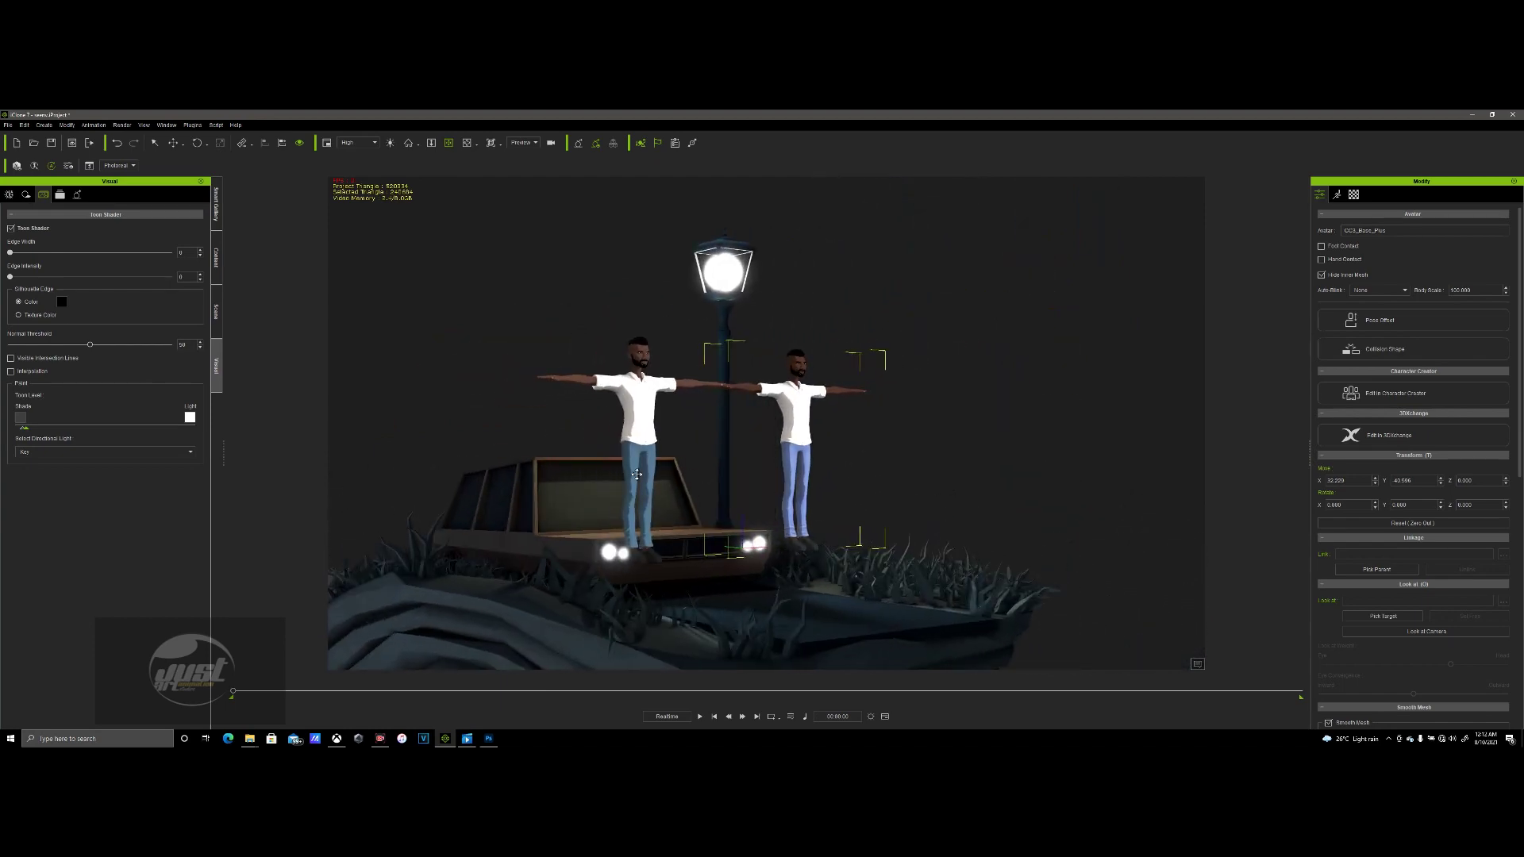
{"action": "middle_click_drag", "start_coordinate": [768, 506], "coordinate": [734, 470]}
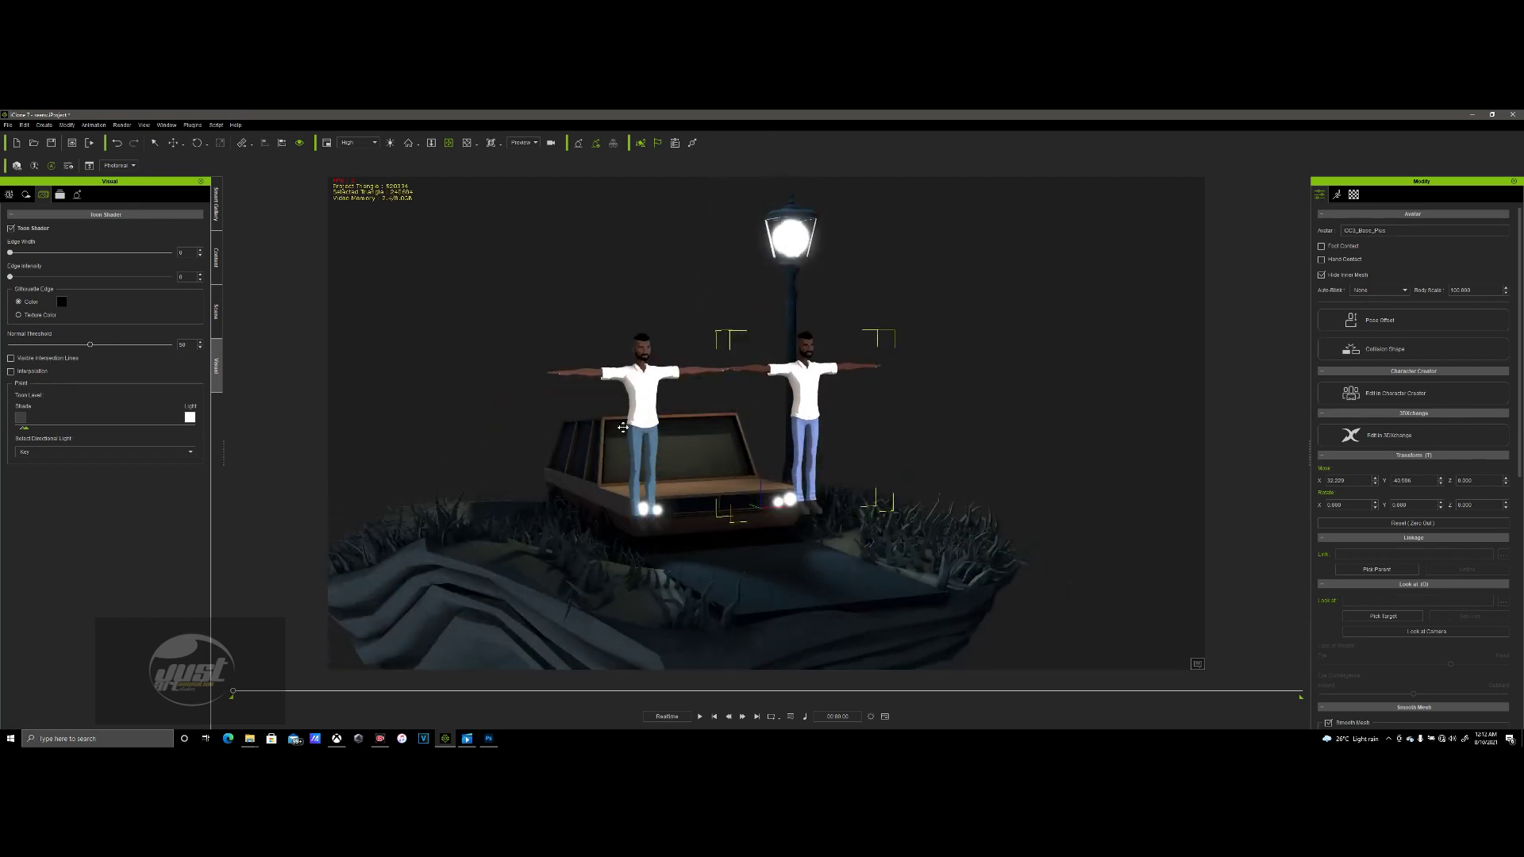
- Add the Night template sky as the background behind the car and street lamp scene
{"action": "middle_click_drag", "start_coordinate": [681, 469], "coordinate": [683, 491]}
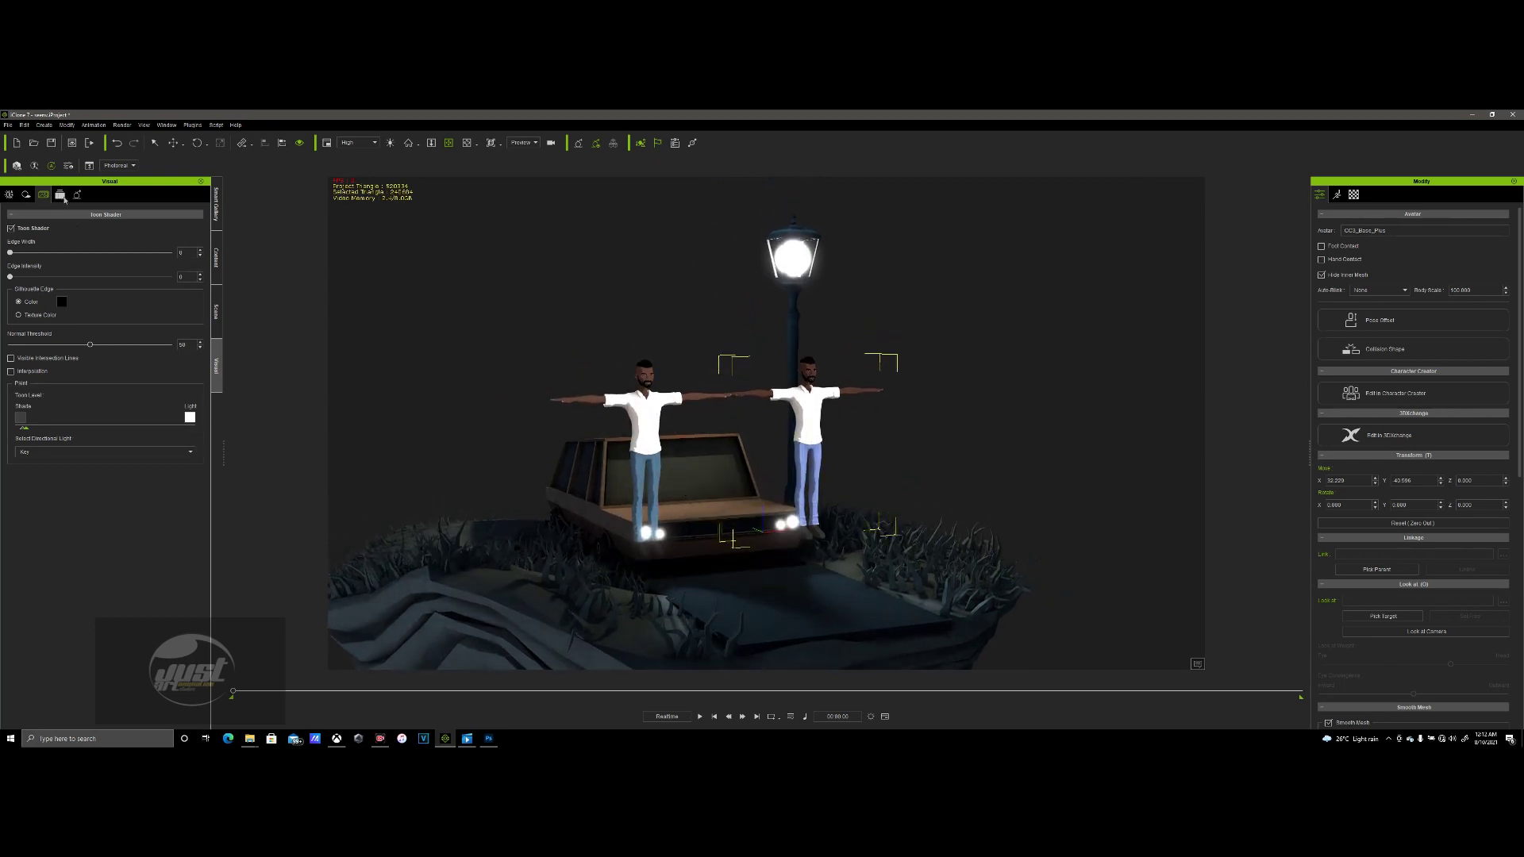
{"action": "left_click", "coordinate": [62, 196]}
{"action": "left_click", "coordinate": [12, 253]}
{"action": "left_click", "coordinate": [12, 252]}
{"action": "left_click", "coordinate": [216, 258]}
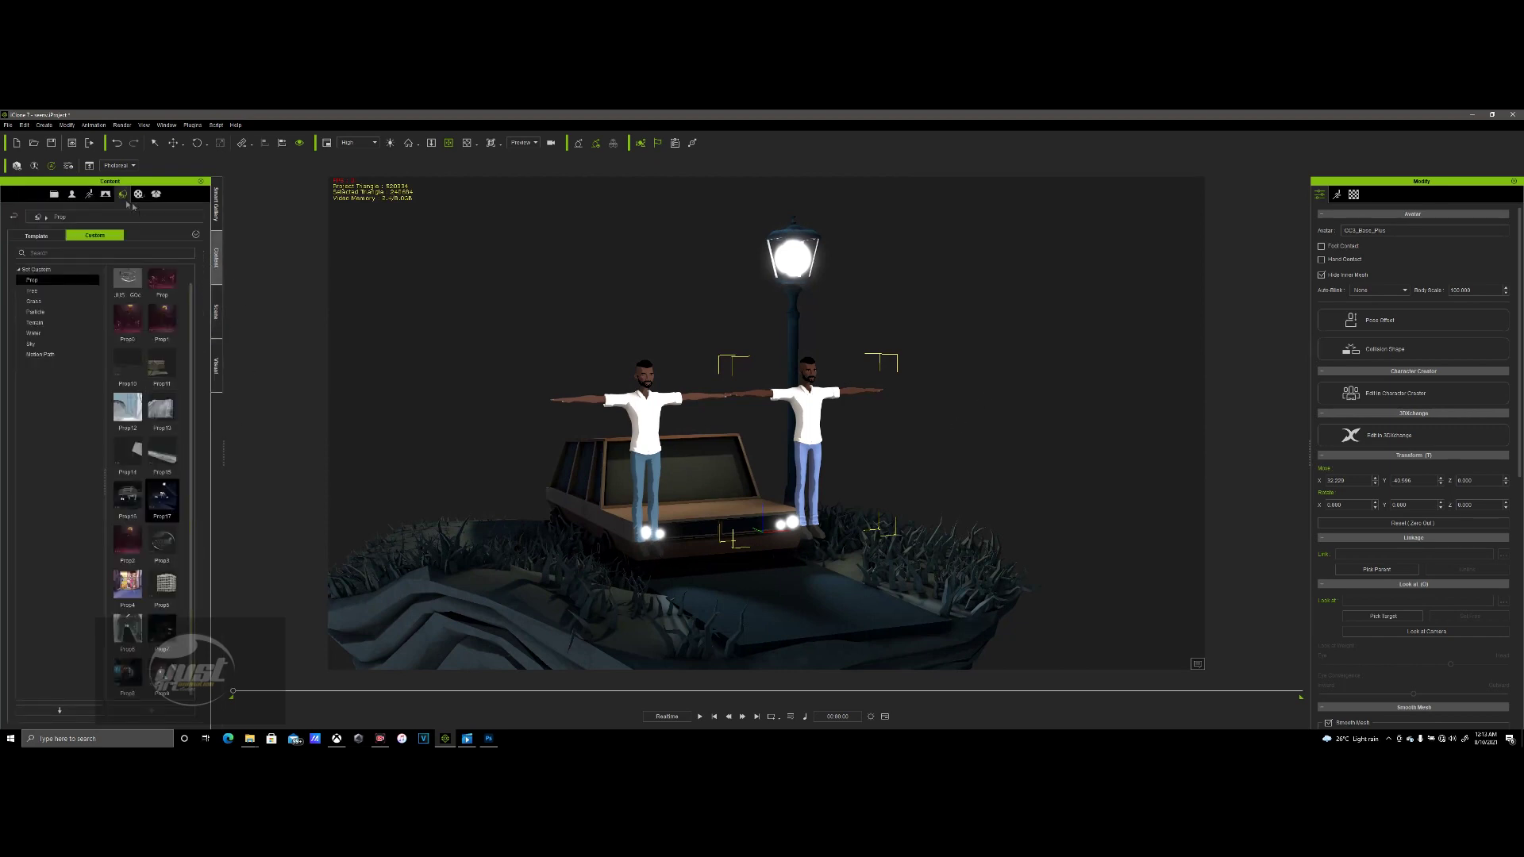
{"action": "left_click", "coordinate": [36, 235]}
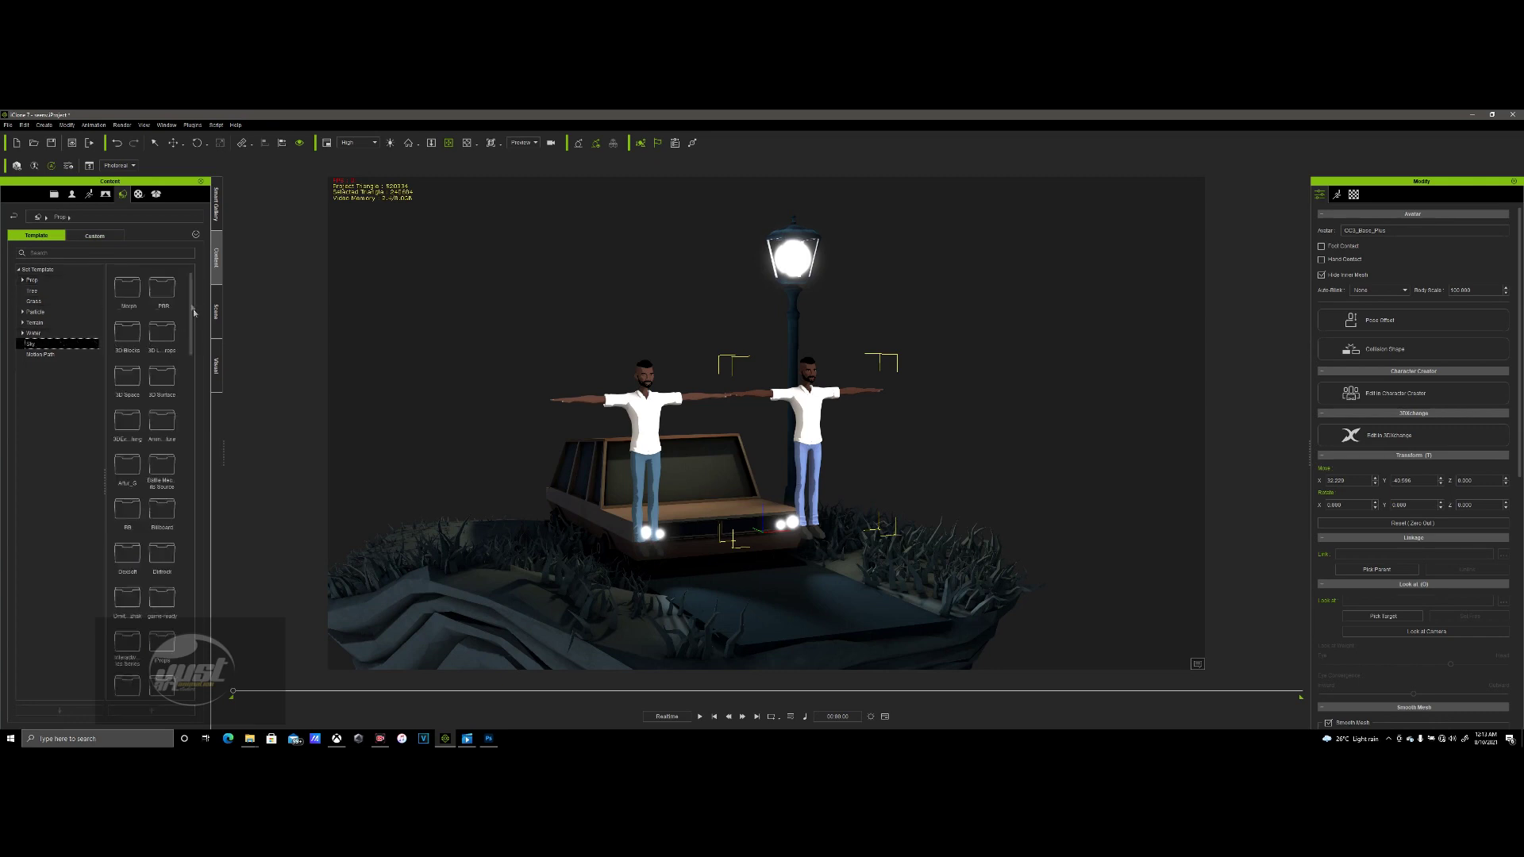
{"action": "left_click_drag", "start_coordinate": [162, 421], "coordinate": [746, 417]}
{"action": "left_click", "coordinate": [1336, 194]}
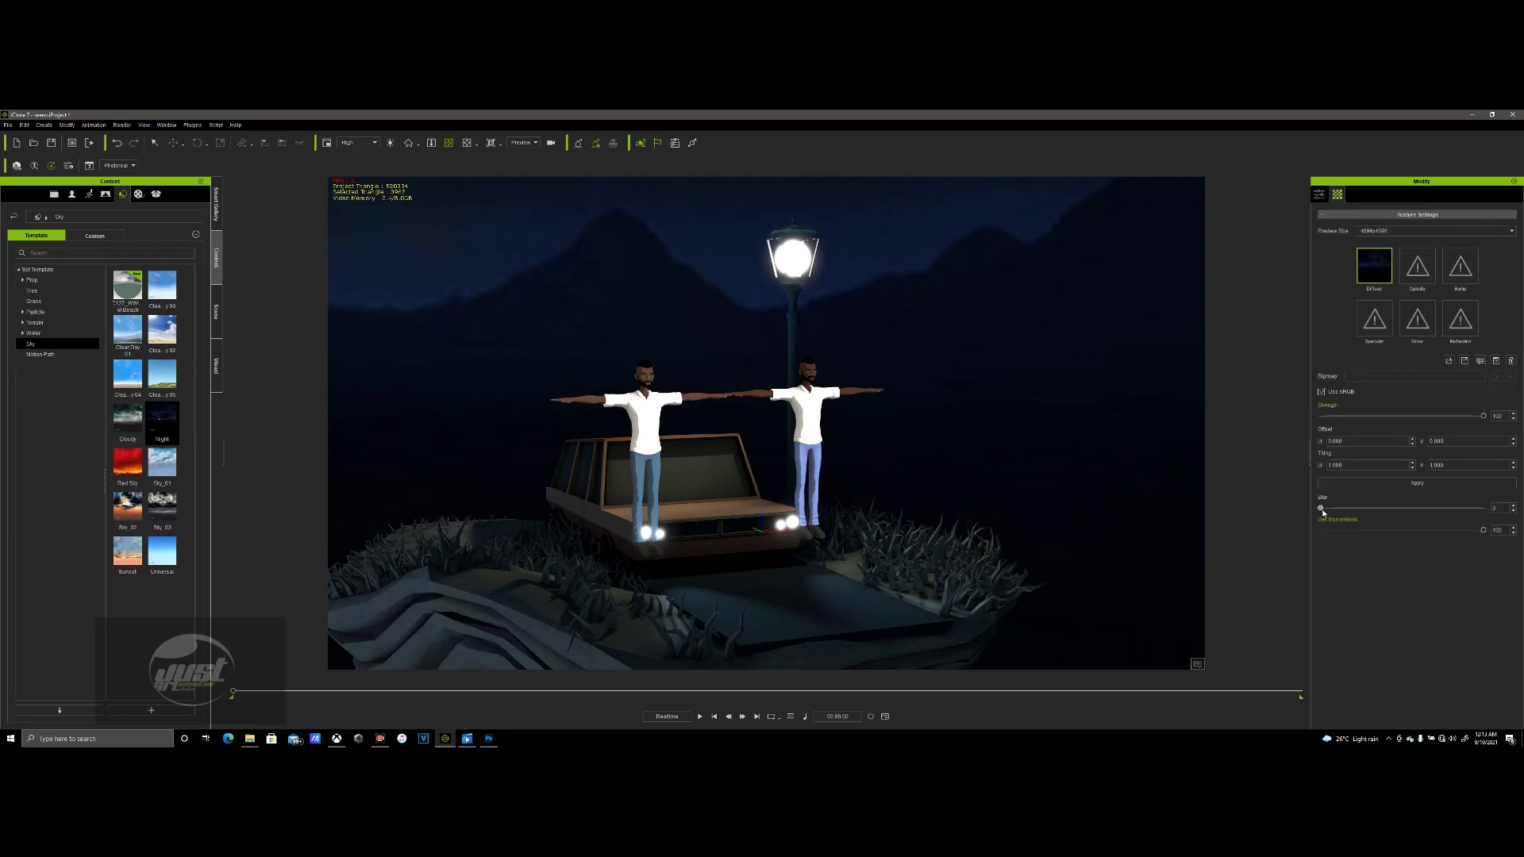
- Select the trousers of the character beside the lamp post and remove their Diffuse texture
{"action": "scroll", "coordinate": [711, 490], "scroll_direction": "up", "scroll_amount": 5}
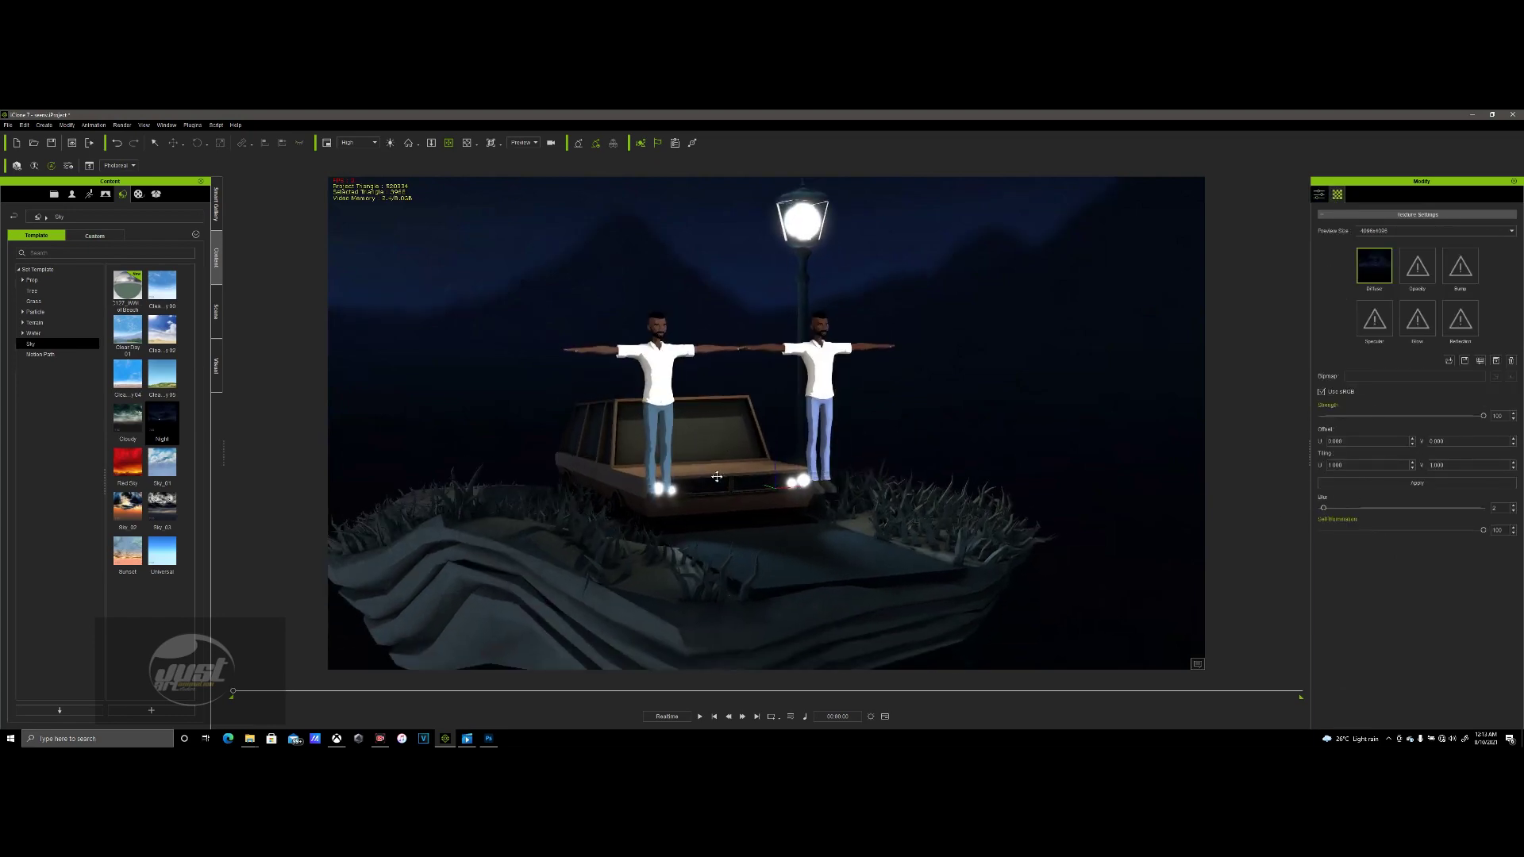
{"action": "scroll", "coordinate": [790, 489], "scroll_direction": "up", "scroll_amount": 5}
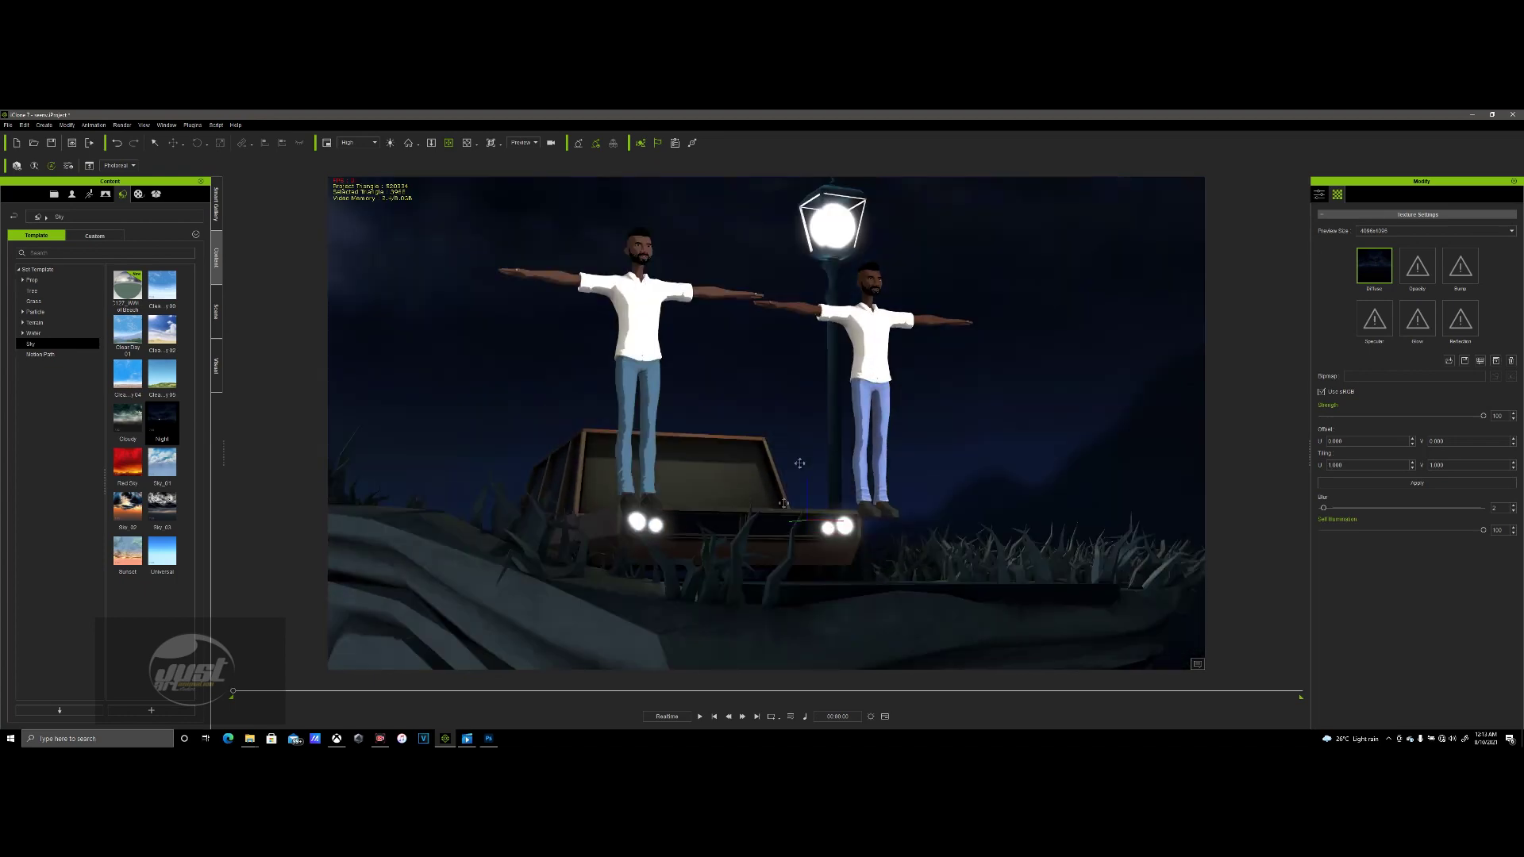
{"action": "right_click_drag", "start_coordinate": [884, 586], "coordinate": [855, 506]}
{"action": "scroll", "coordinate": [855, 506], "scroll_direction": "up", "scroll_amount": 3}
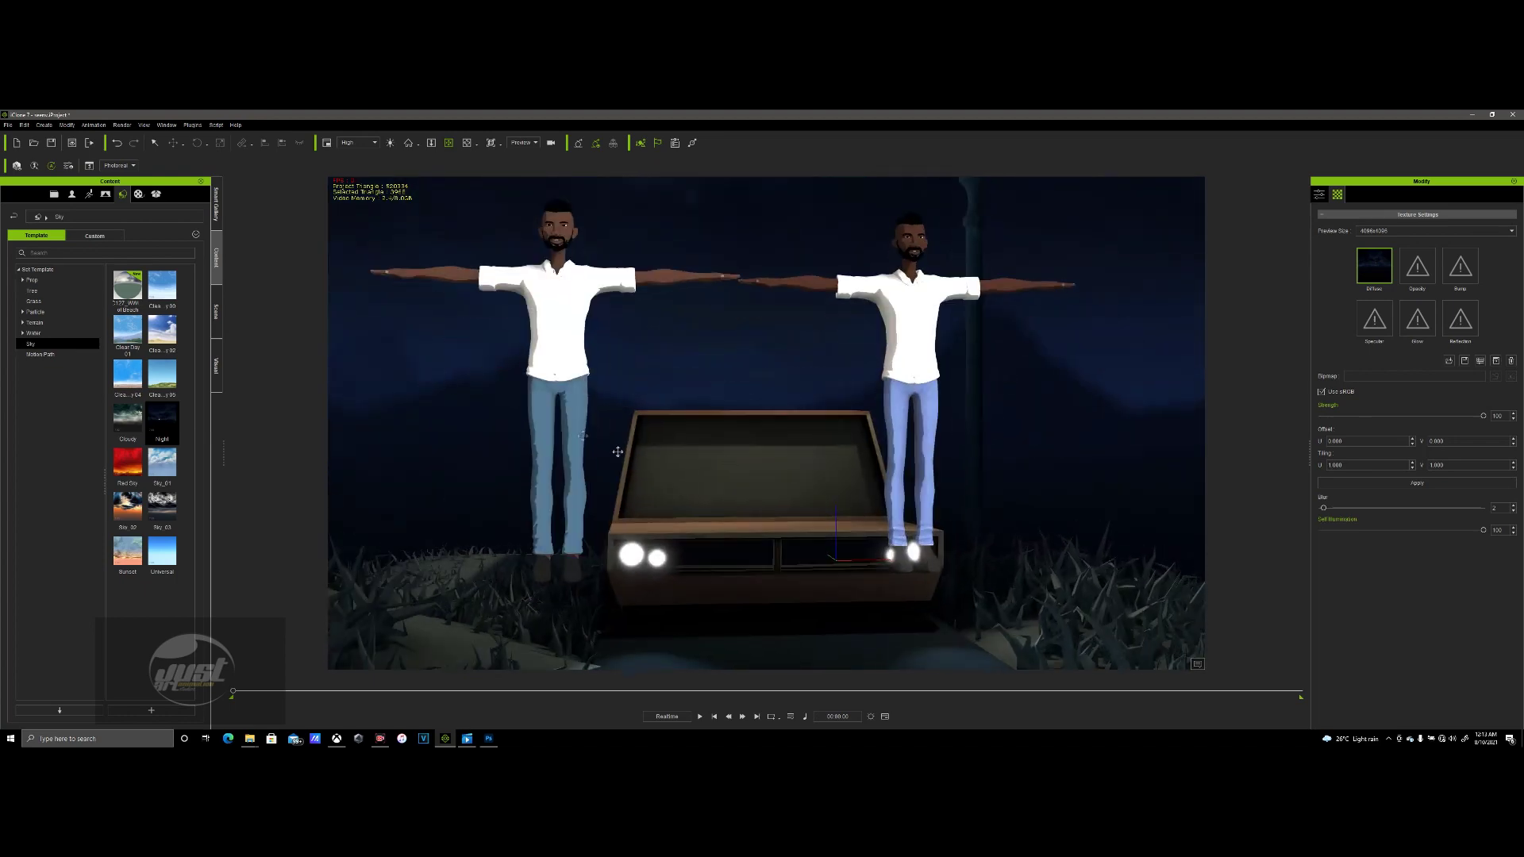
{"action": "left_click", "coordinate": [892, 420]}
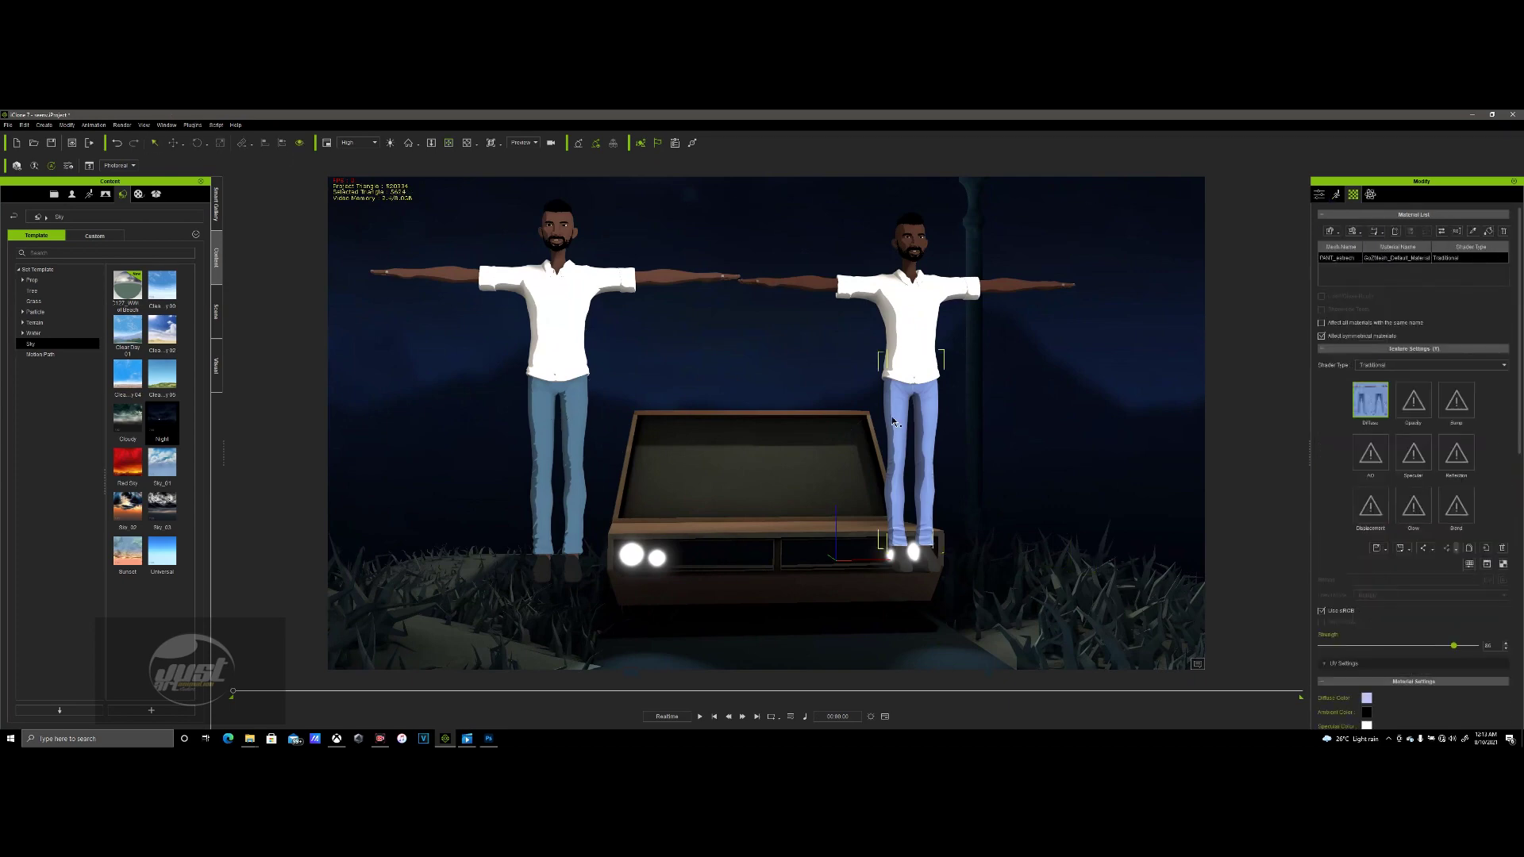
{"action": "left_click", "coordinate": [1501, 548]}
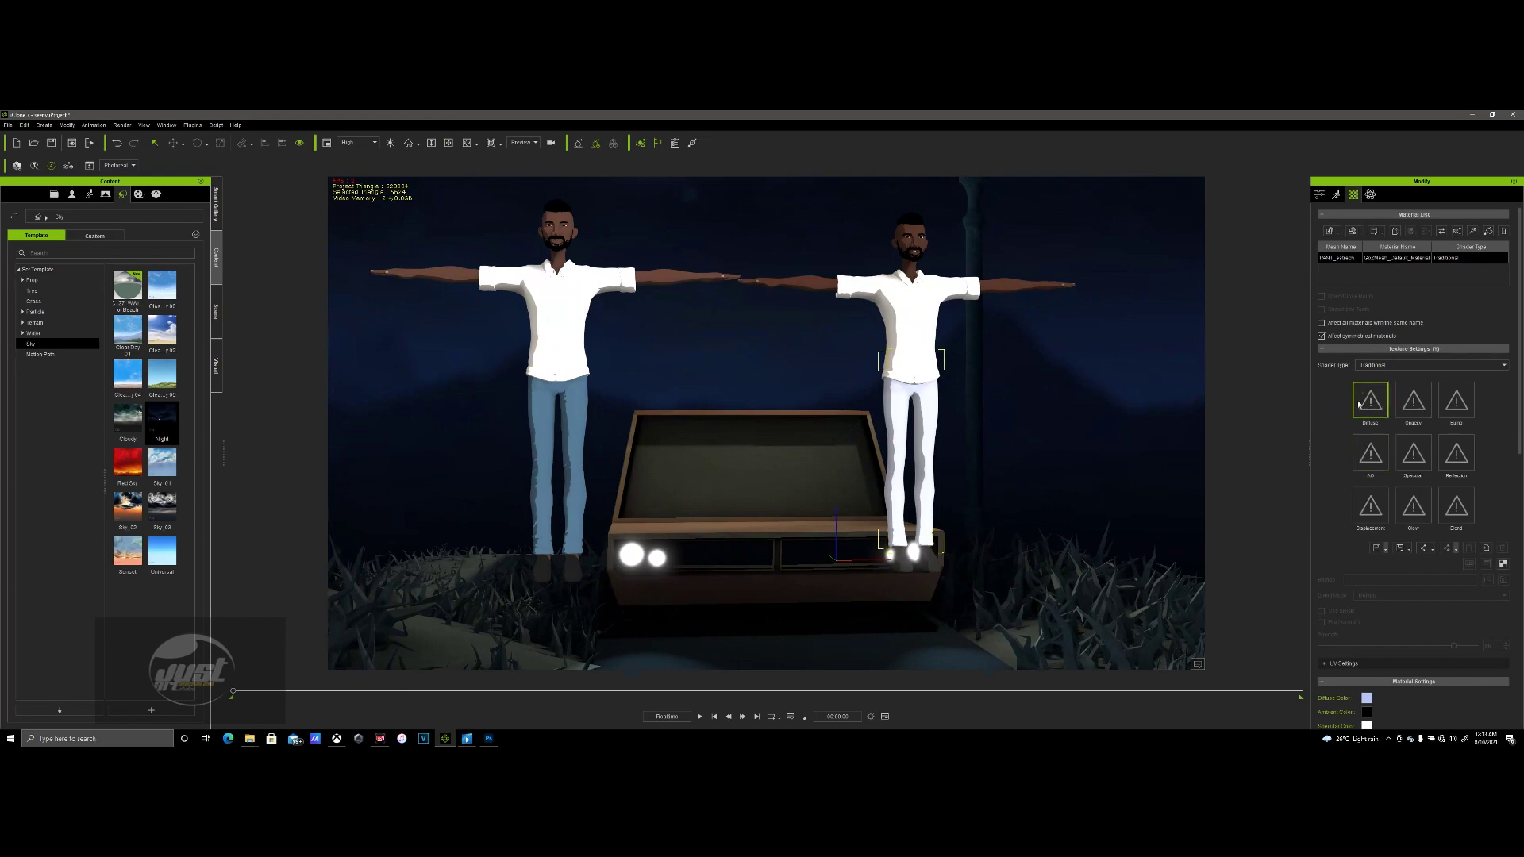
- Set the Diffuse Color of the selected trousers to a near-black shade
{"action": "scroll", "coordinate": [1365, 516], "scroll_direction": "down", "scroll_amount": 4}
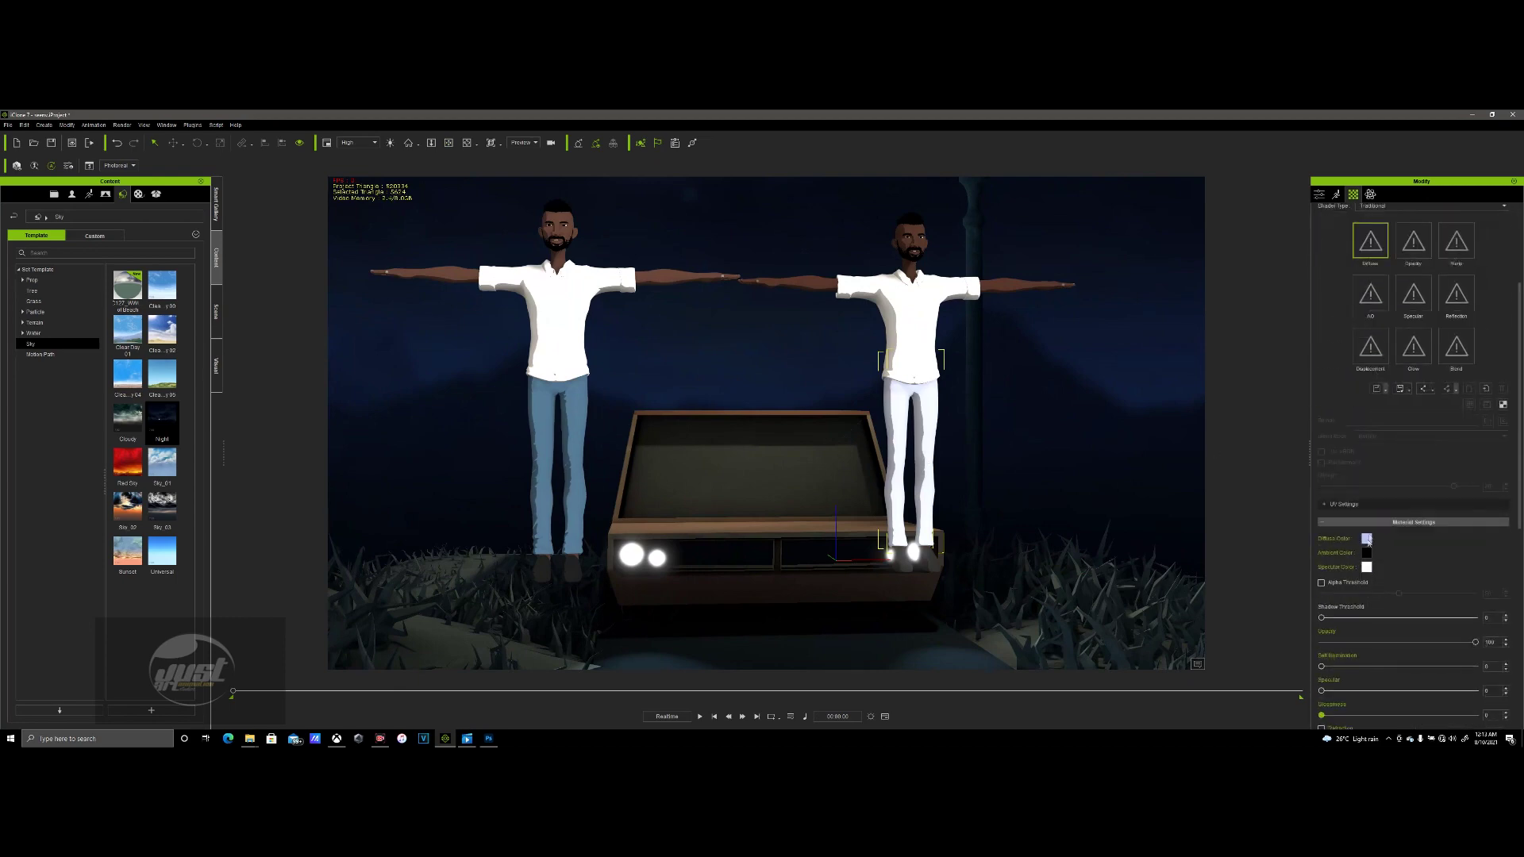
{"action": "left_click_drag", "start_coordinate": [861, 353], "coordinate": [865, 429]}
{"action": "left_click_drag", "start_coordinate": [813, 321], "coordinate": [1253, 400]}
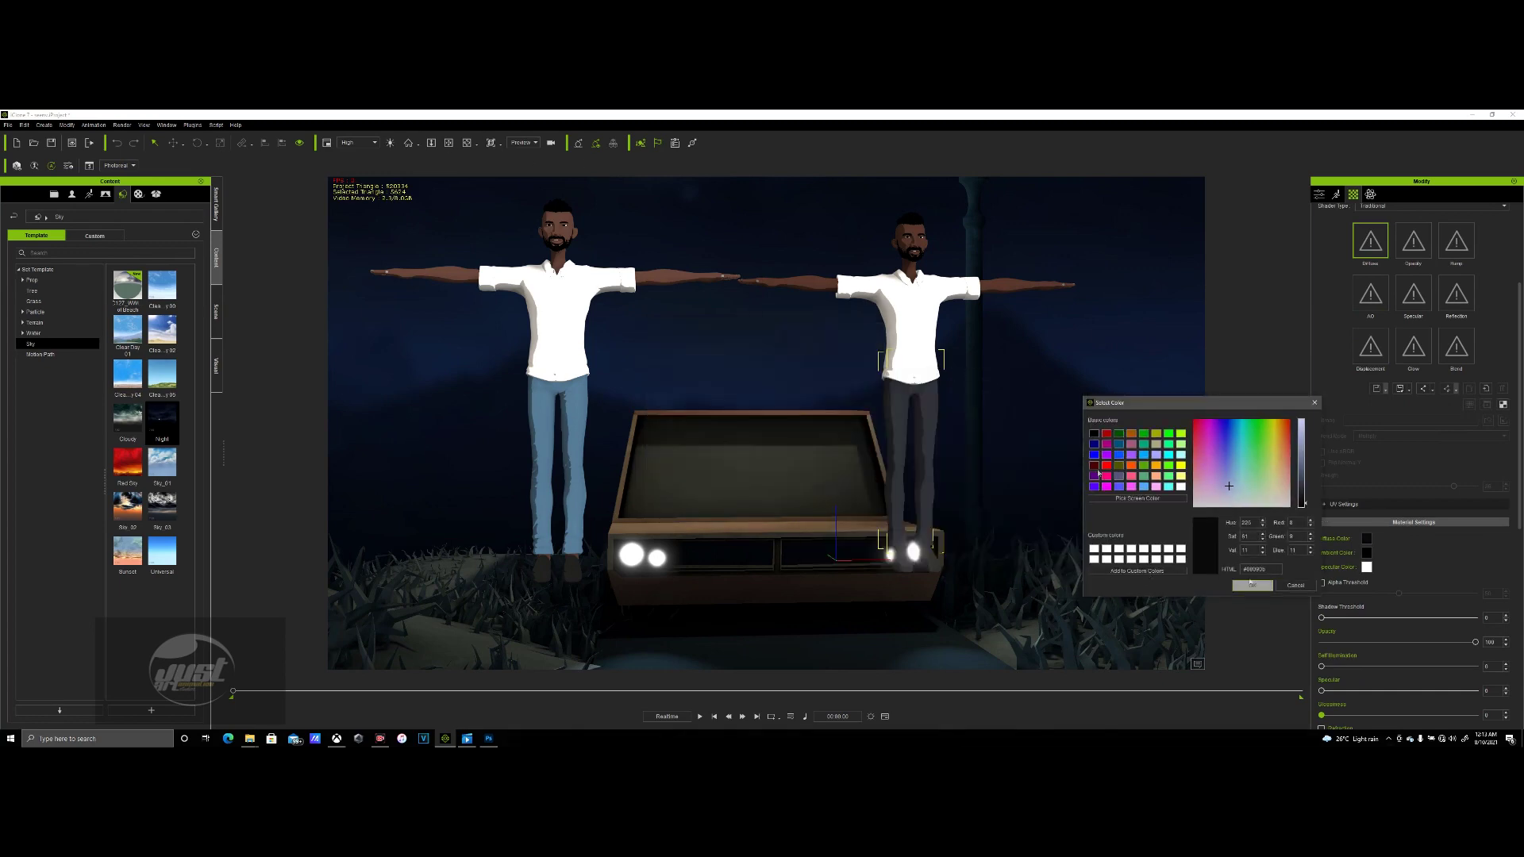
{"action": "key", "text": "Return"}
- Select the unmodified character's blue jeans and compare them with the dark trousers up close from several angles
{"action": "left_click", "coordinate": [449, 142]}
{"action": "left_click_drag", "start_coordinate": [969, 429], "coordinate": [1145, 453]}
{"action": "left_click_drag", "start_coordinate": [1075, 392], "coordinate": [912, 412]}
{"action": "left_click", "coordinate": [487, 465]}
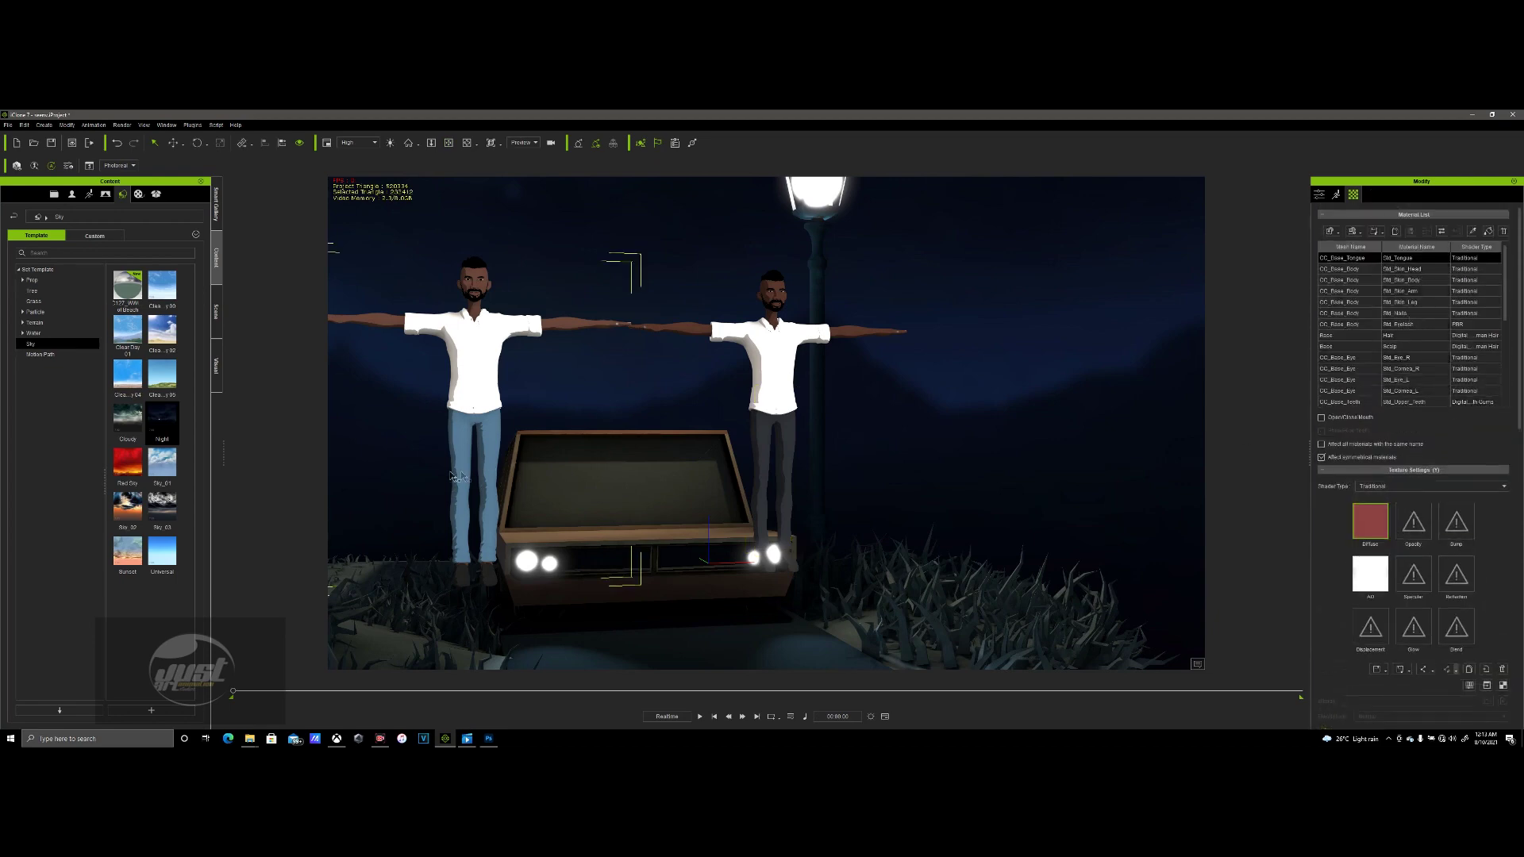
{"action": "left_click", "coordinate": [492, 454]}
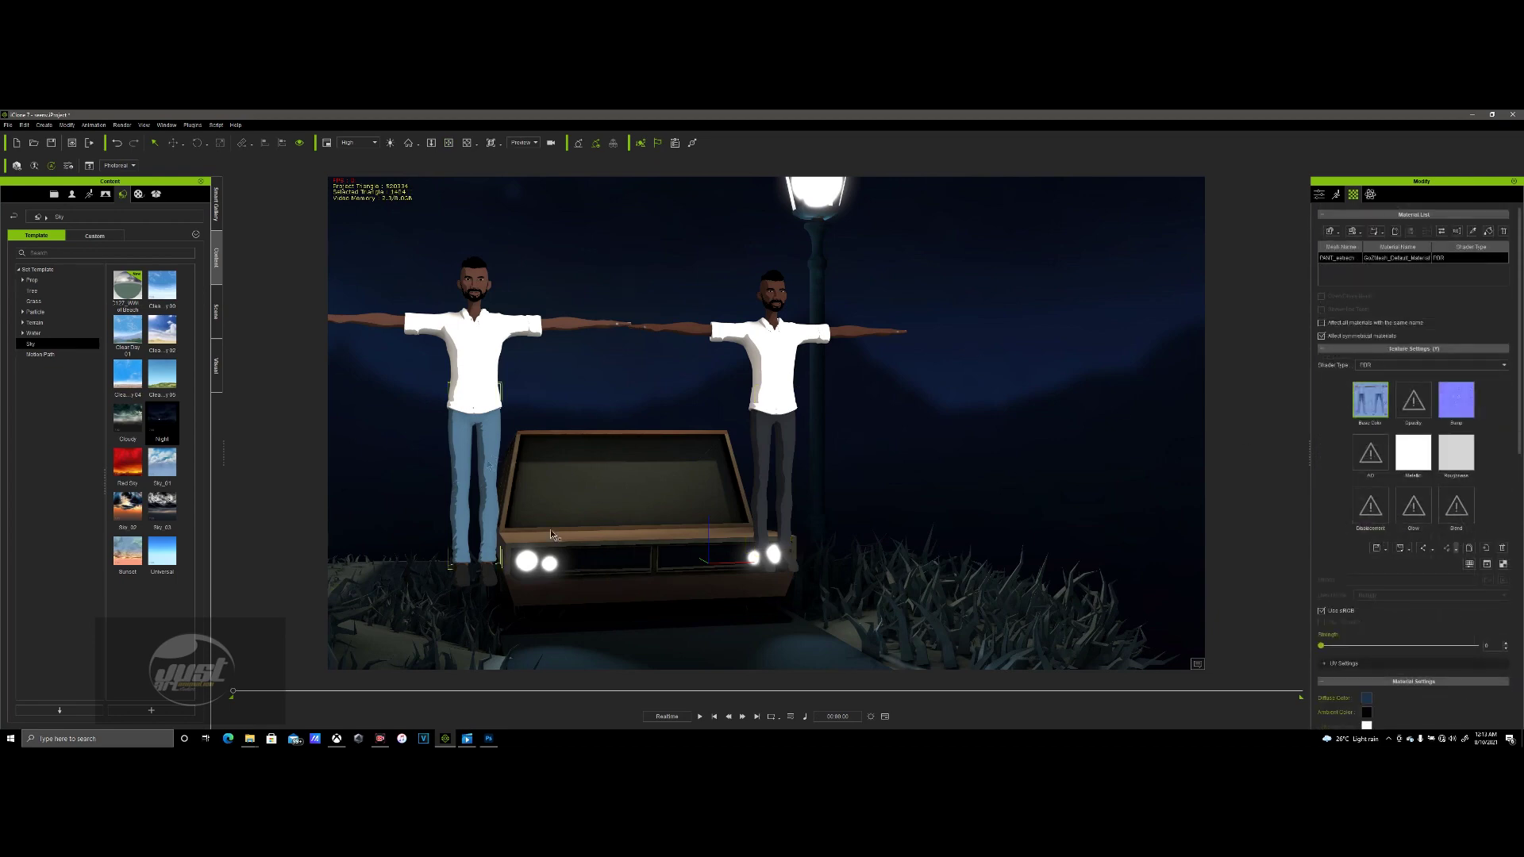
{"action": "scroll", "coordinate": [553, 534], "scroll_direction": "up", "scroll_amount": 4}
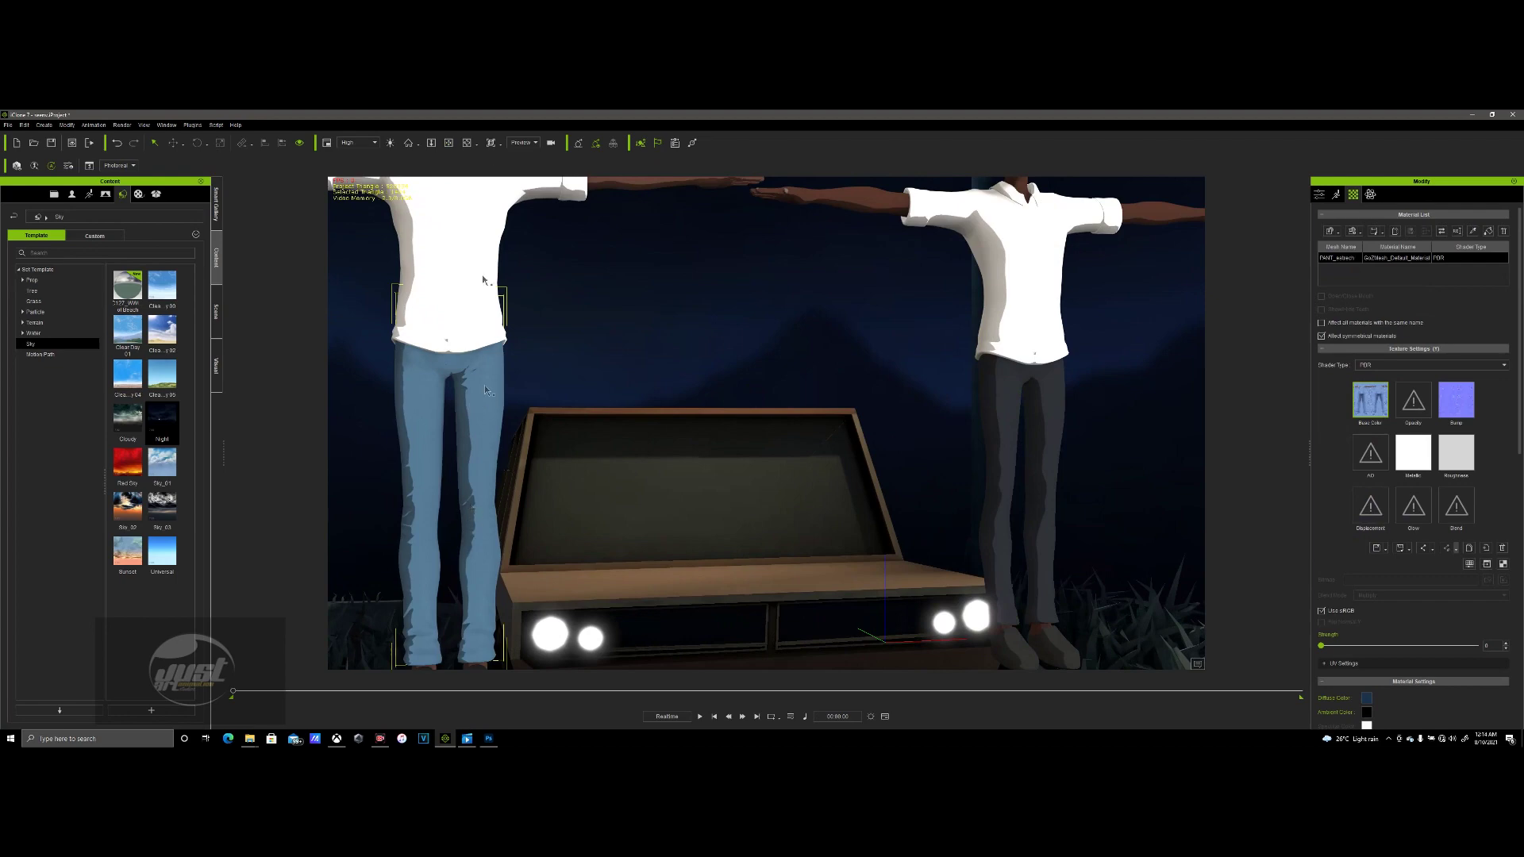
{"action": "right_click_drag", "start_coordinate": [584, 350], "coordinate": [479, 505]}
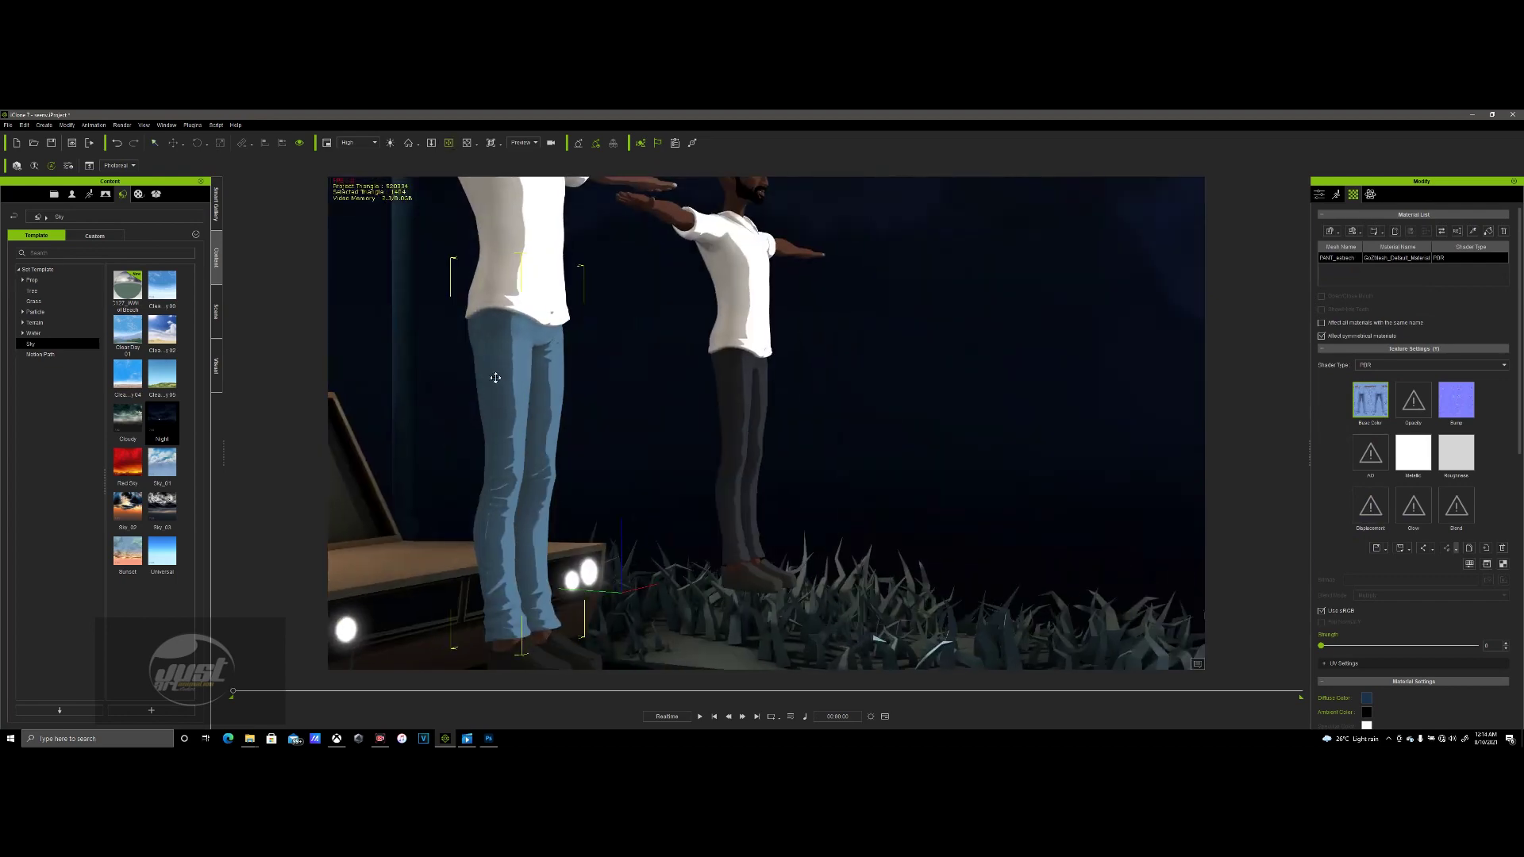
{"action": "right_click_drag", "start_coordinate": [831, 409], "coordinate": [1053, 427]}
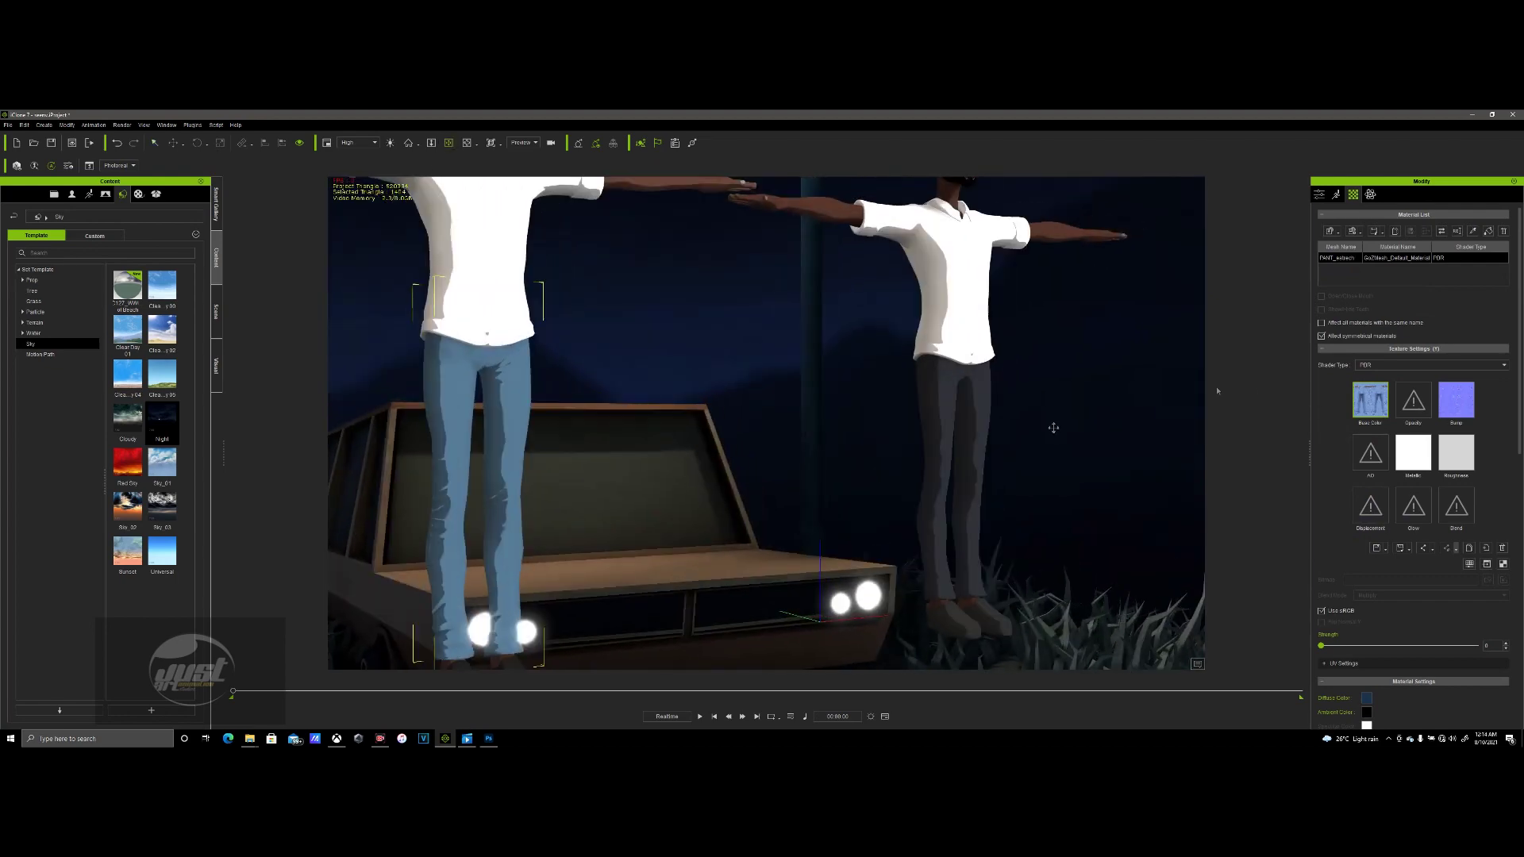
- Copy the Bump texture of the blue jeans and paste it into the Bump channel of the dark trousers
{"action": "right_click", "coordinate": [1462, 409]}
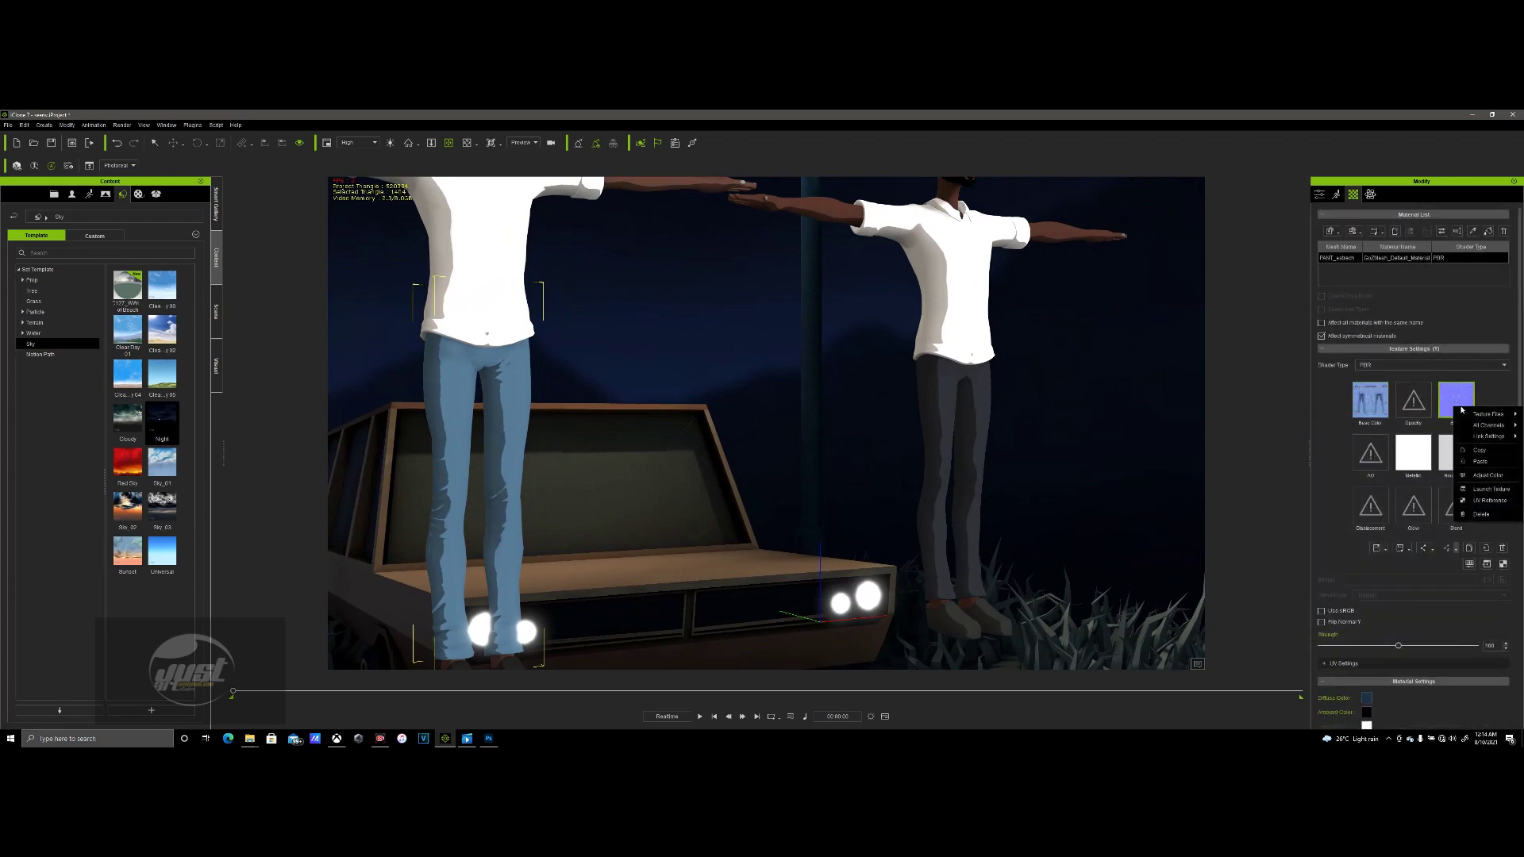
{"action": "left_click", "coordinate": [1476, 453]}
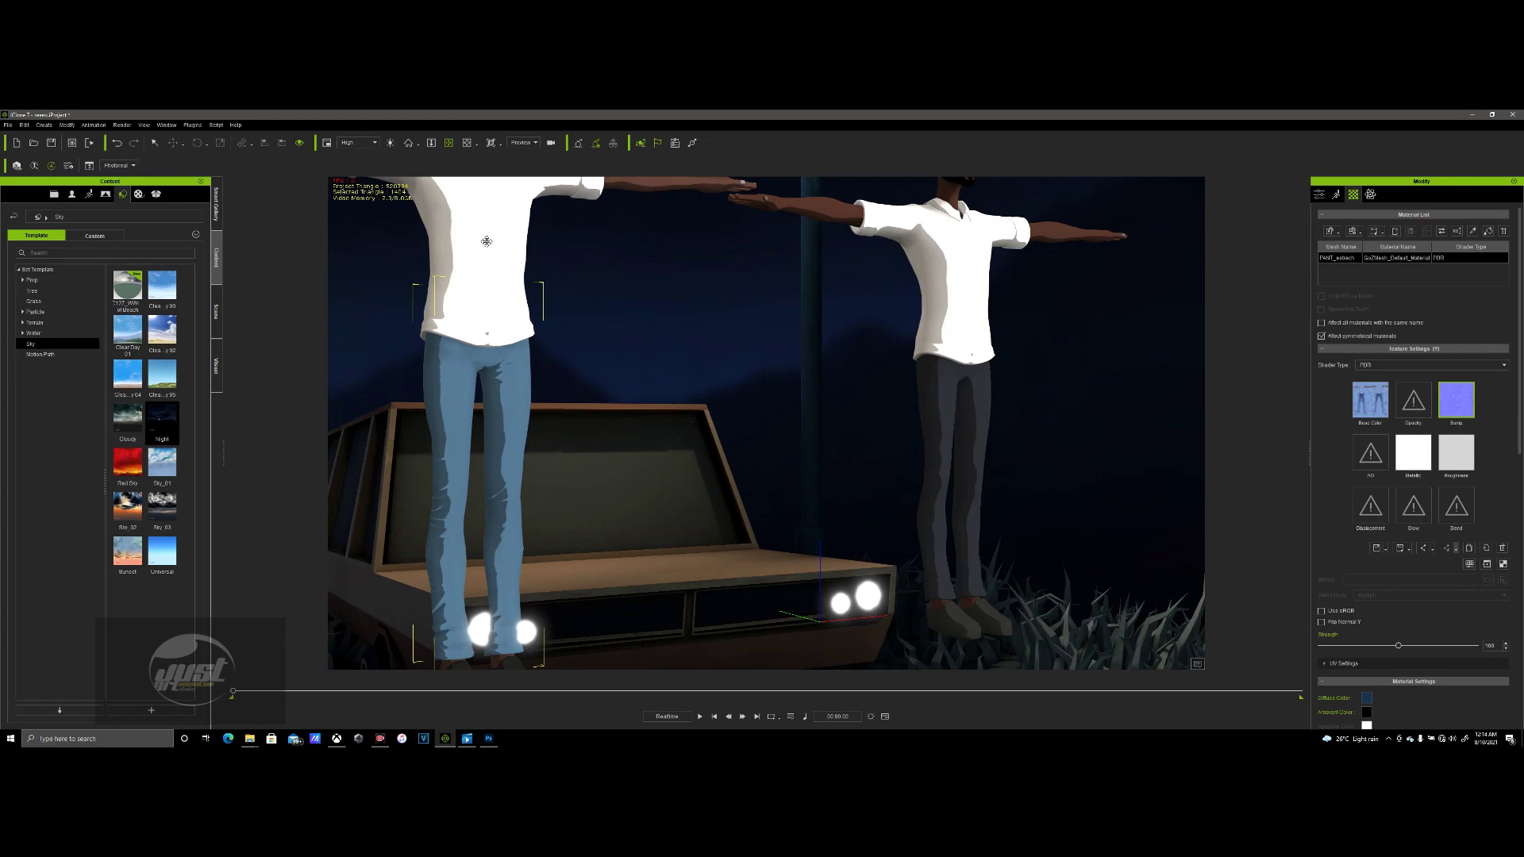
{"action": "left_click", "coordinate": [944, 418]}
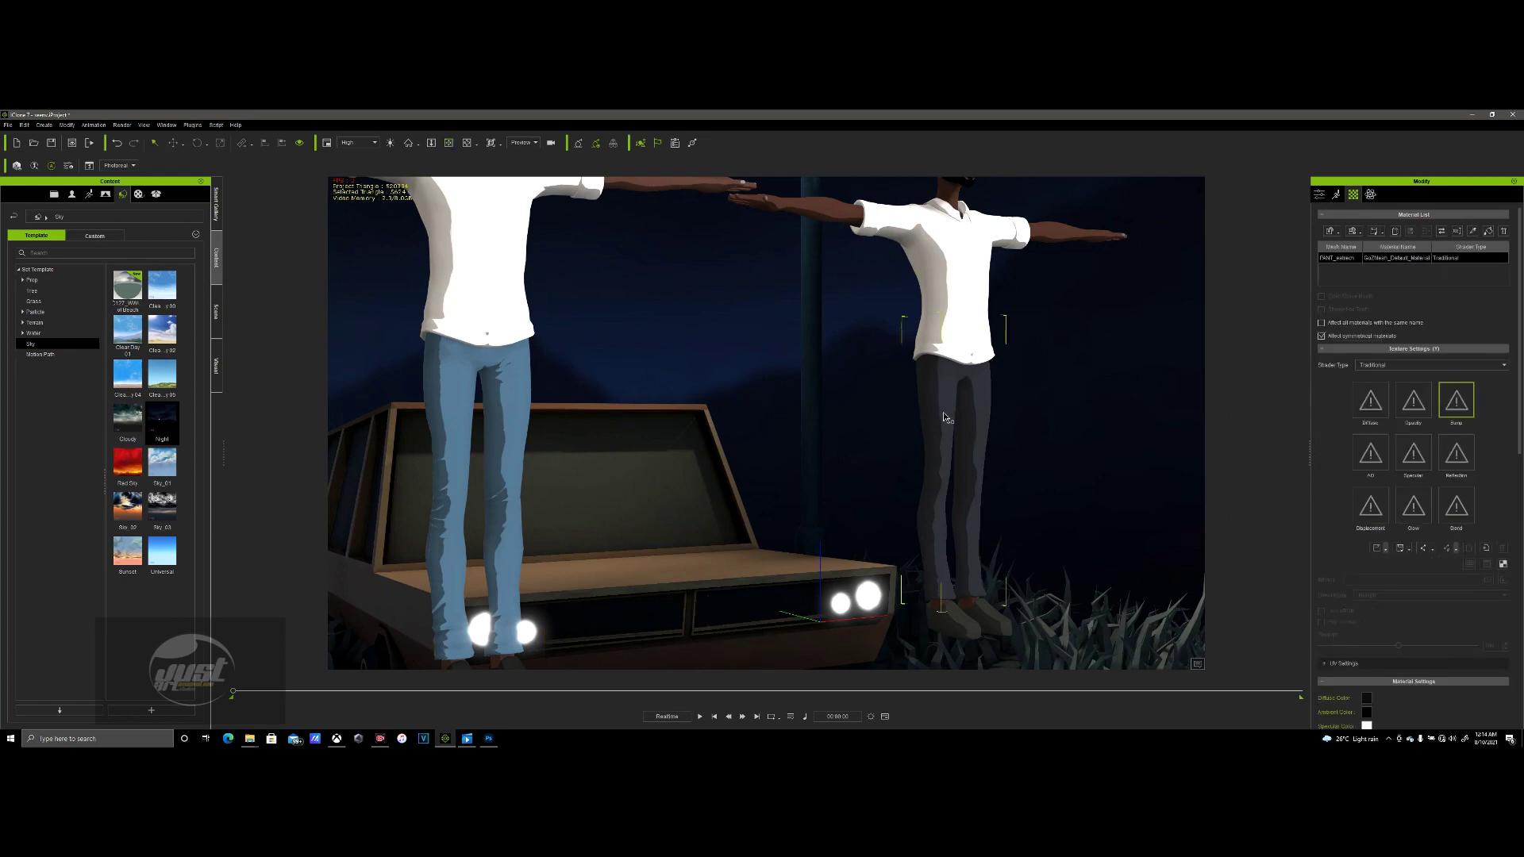
{"action": "right_click", "coordinate": [1457, 399]}
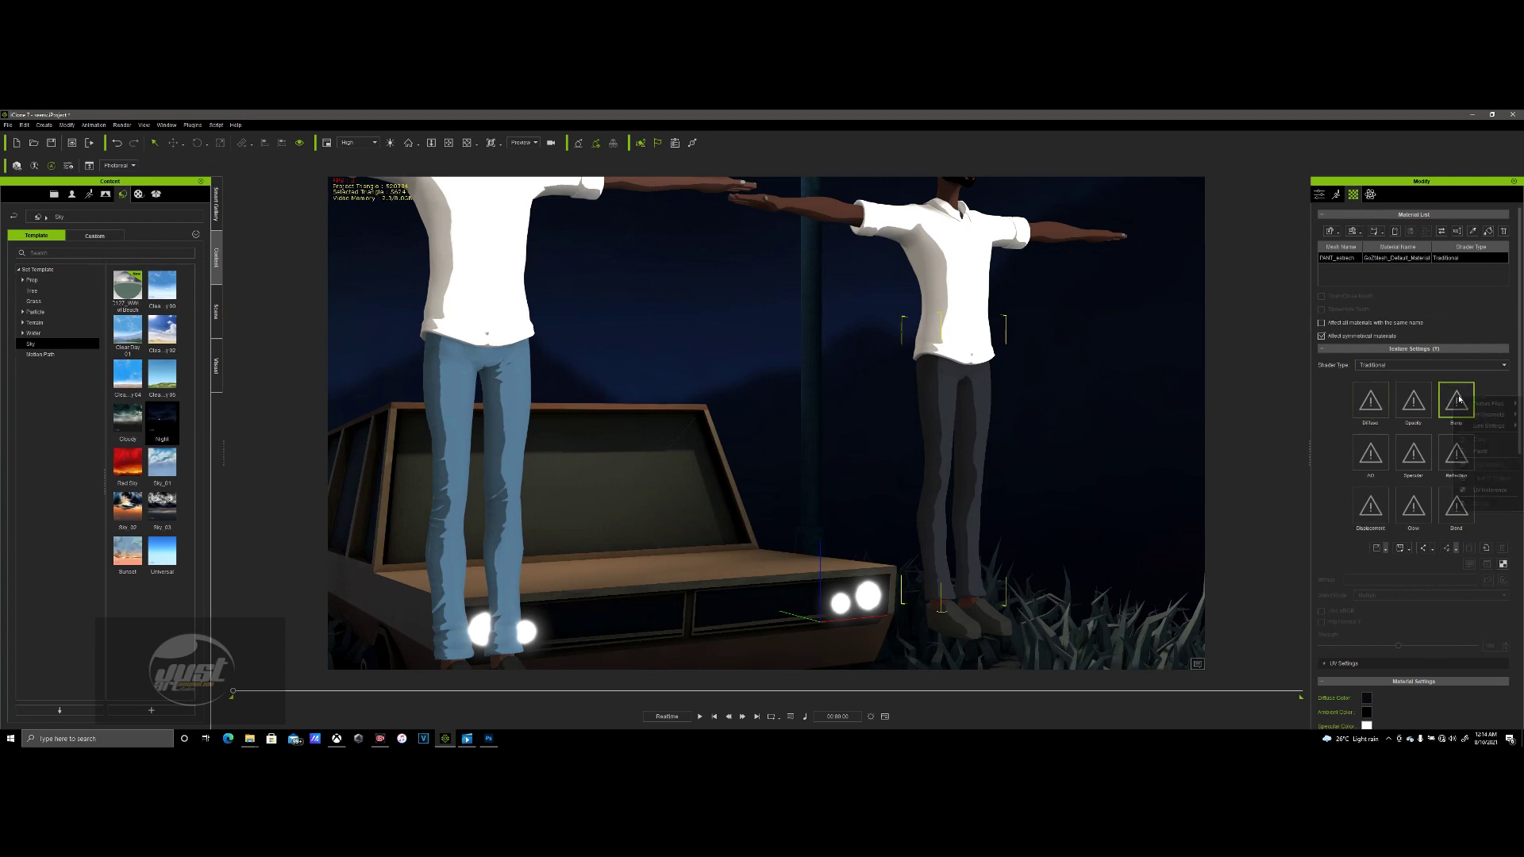
{"action": "left_click", "coordinate": [1477, 451]}
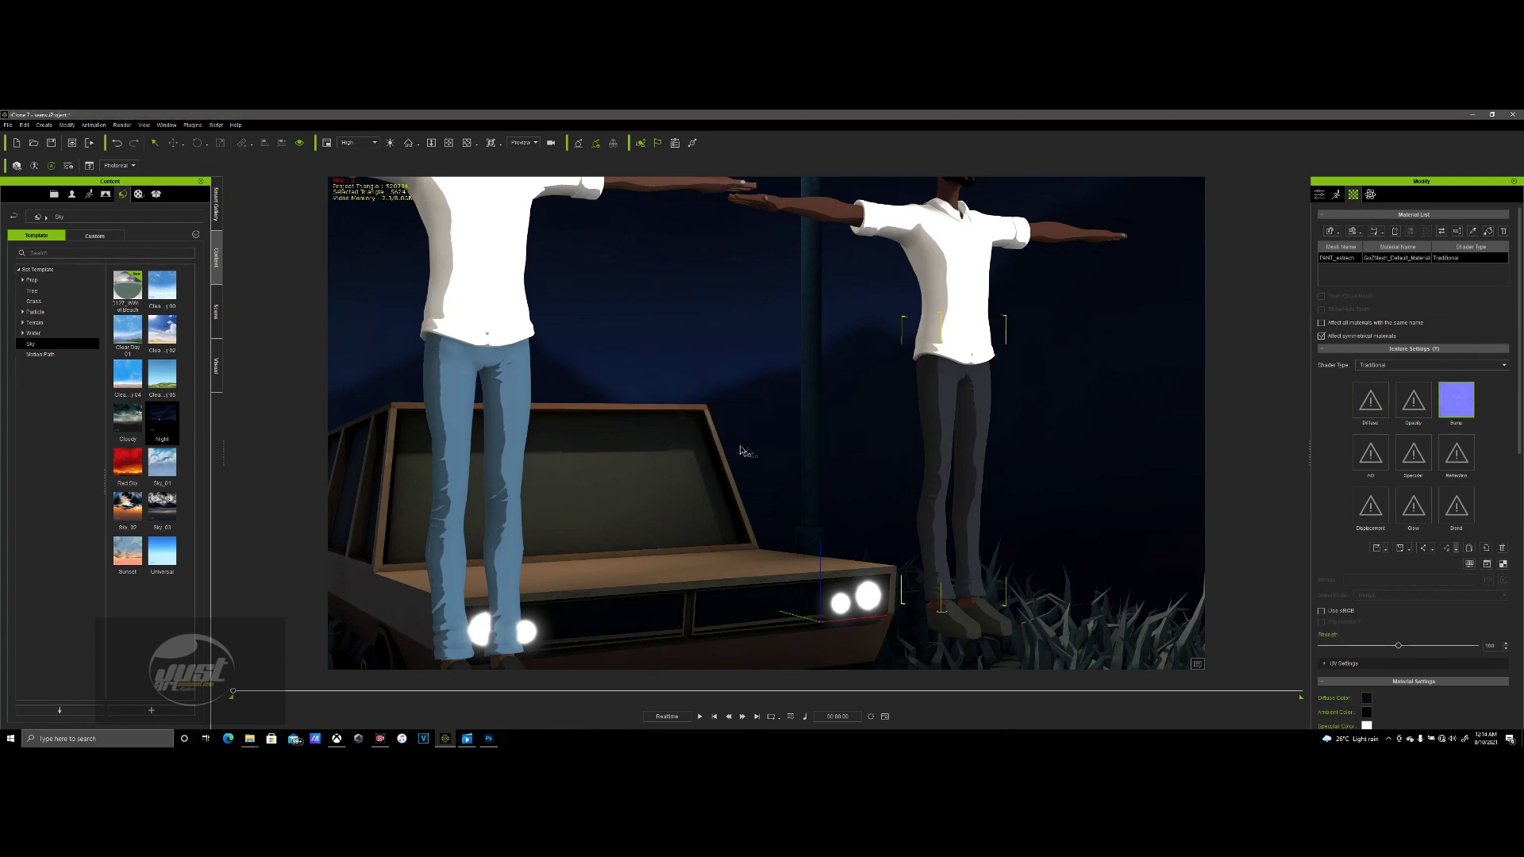
- Examine the bump creases on the dark trousers up close, and view both characters within the whole night scene
{"action": "scroll", "coordinate": [1110, 403], "scroll_direction": "down", "scroll_amount": 3}
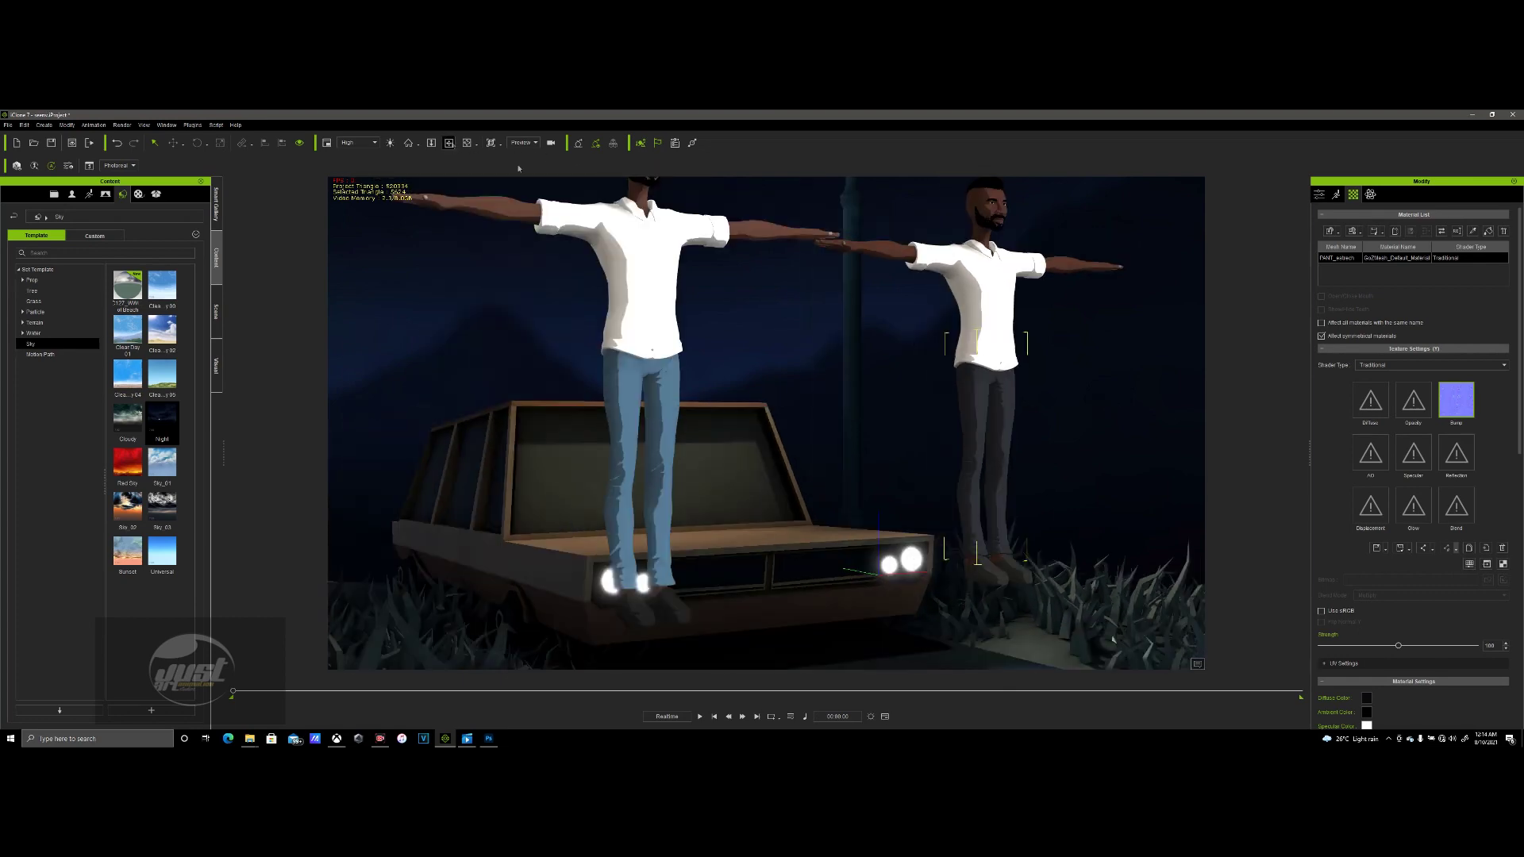
{"action": "left_click", "coordinate": [448, 143]}
{"action": "scroll", "coordinate": [957, 498], "scroll_direction": "up", "scroll_amount": 5}
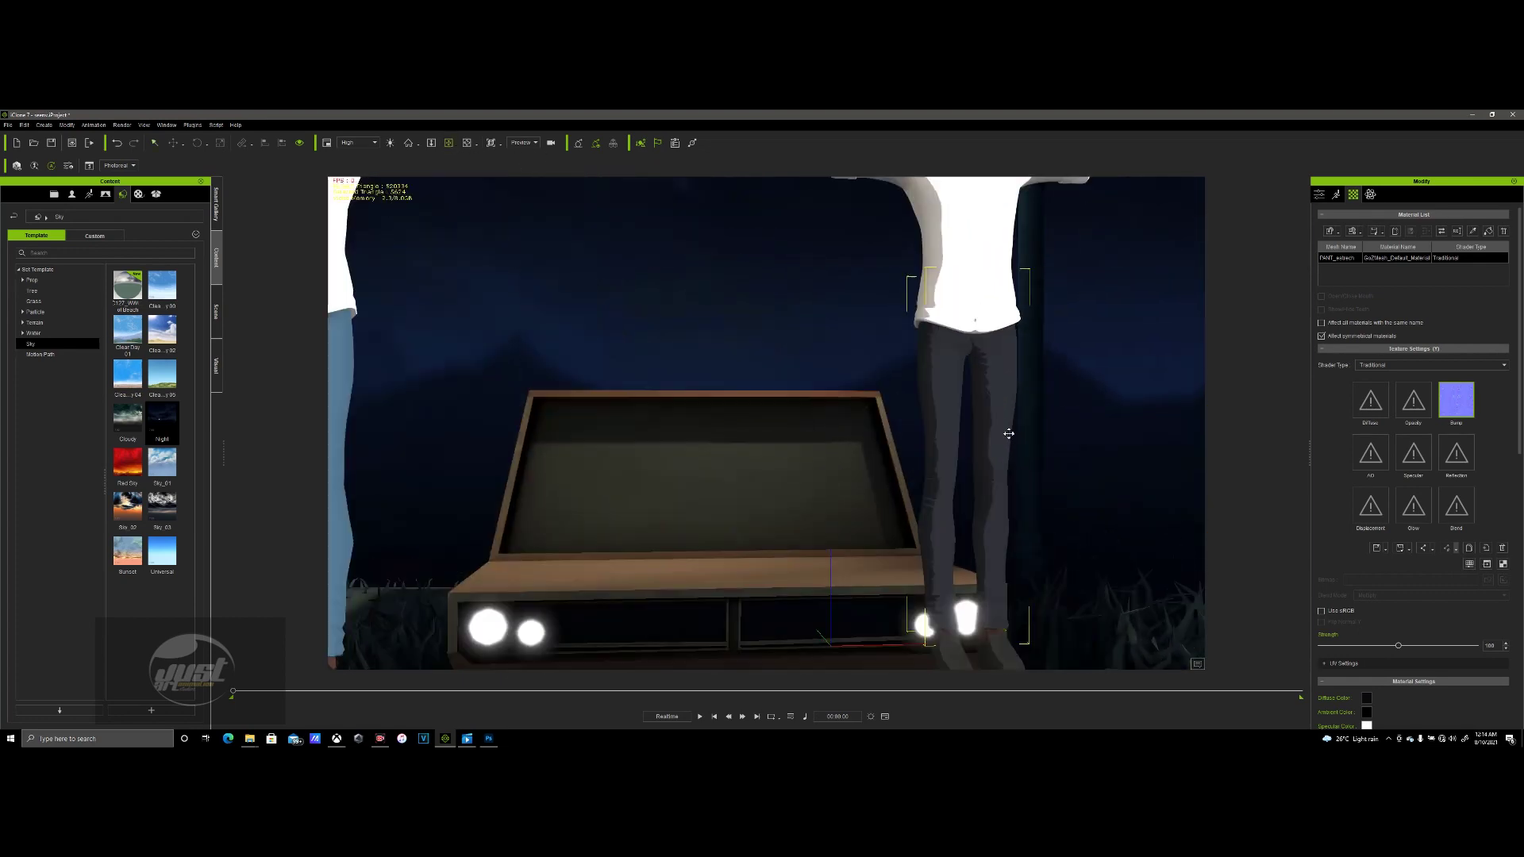
{"action": "scroll", "coordinate": [947, 452], "scroll_direction": "down", "scroll_amount": 4}
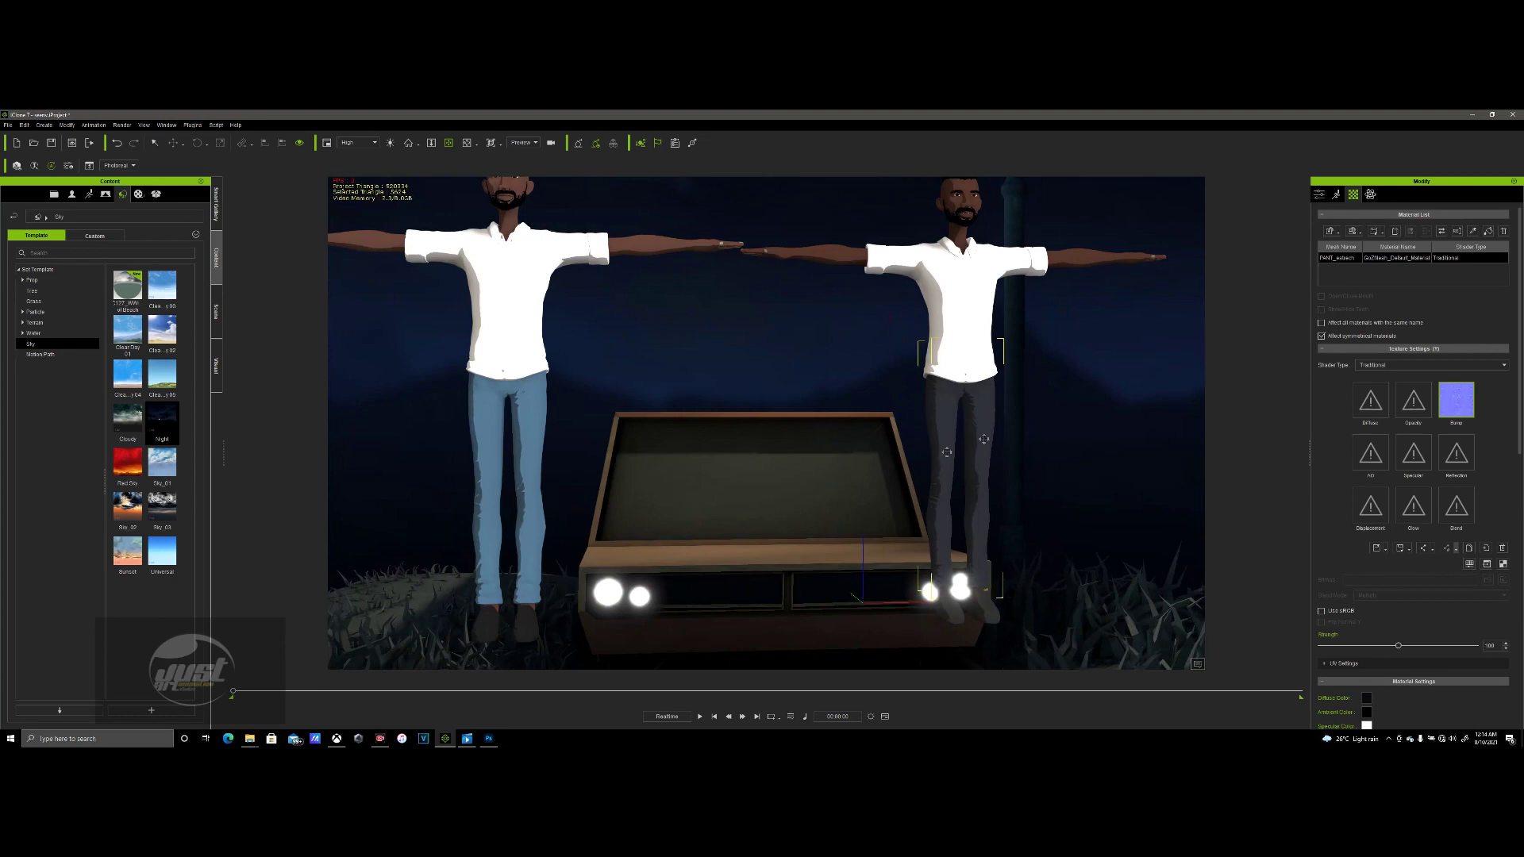
{"action": "scroll", "coordinate": [983, 439], "scroll_direction": "down", "scroll_amount": 4}
{"action": "right_click_drag", "start_coordinate": [973, 442], "coordinate": [967, 494]}
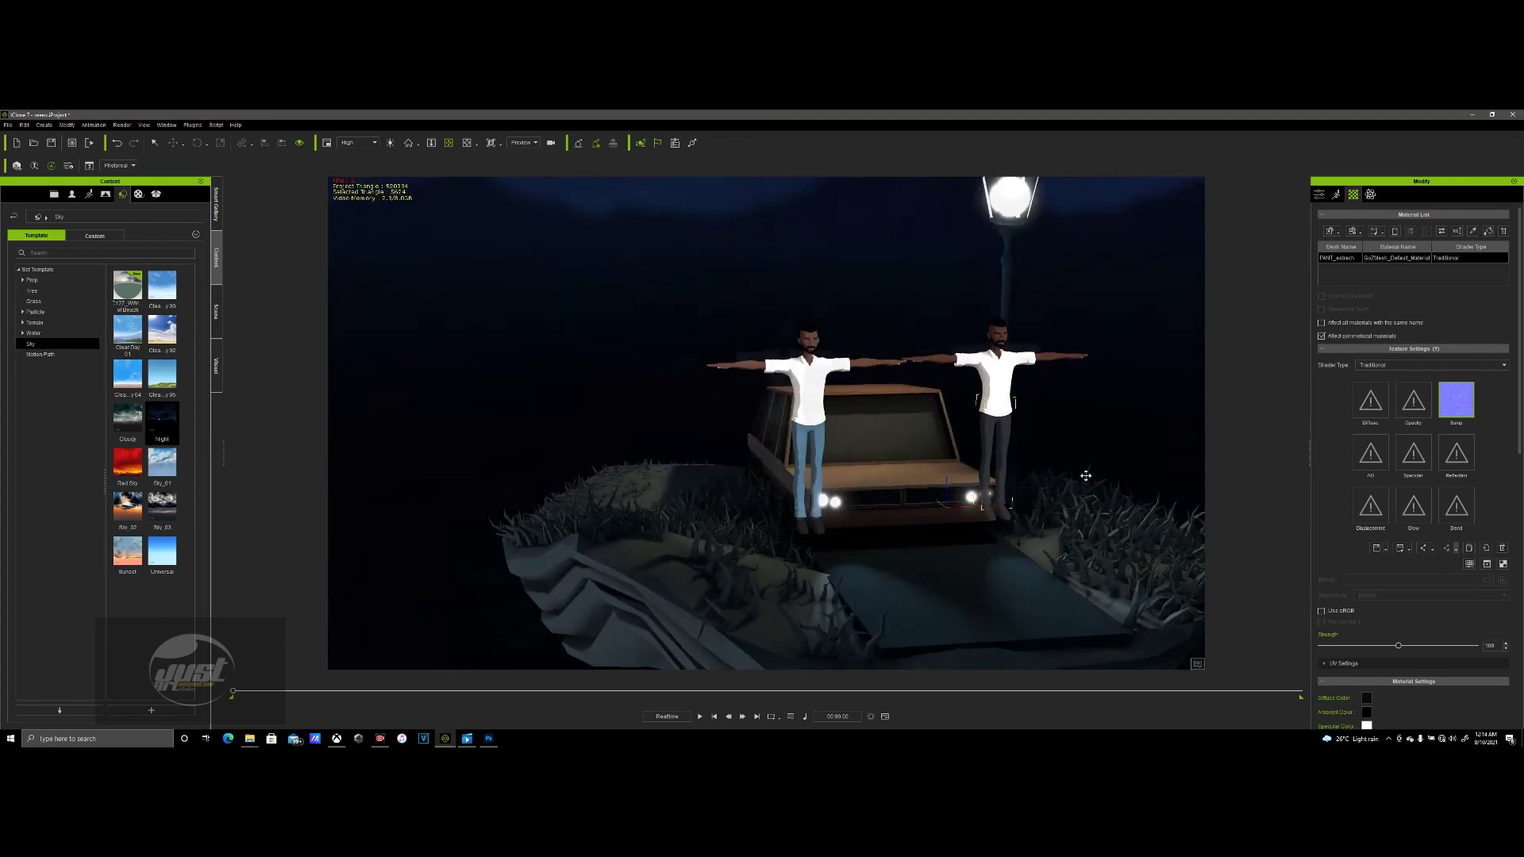
{"action": "scroll", "coordinate": [967, 495], "scroll_direction": "up", "scroll_amount": 2}
{"action": "scroll", "coordinate": [967, 495], "scroll_direction": "up", "scroll_amount": 2}
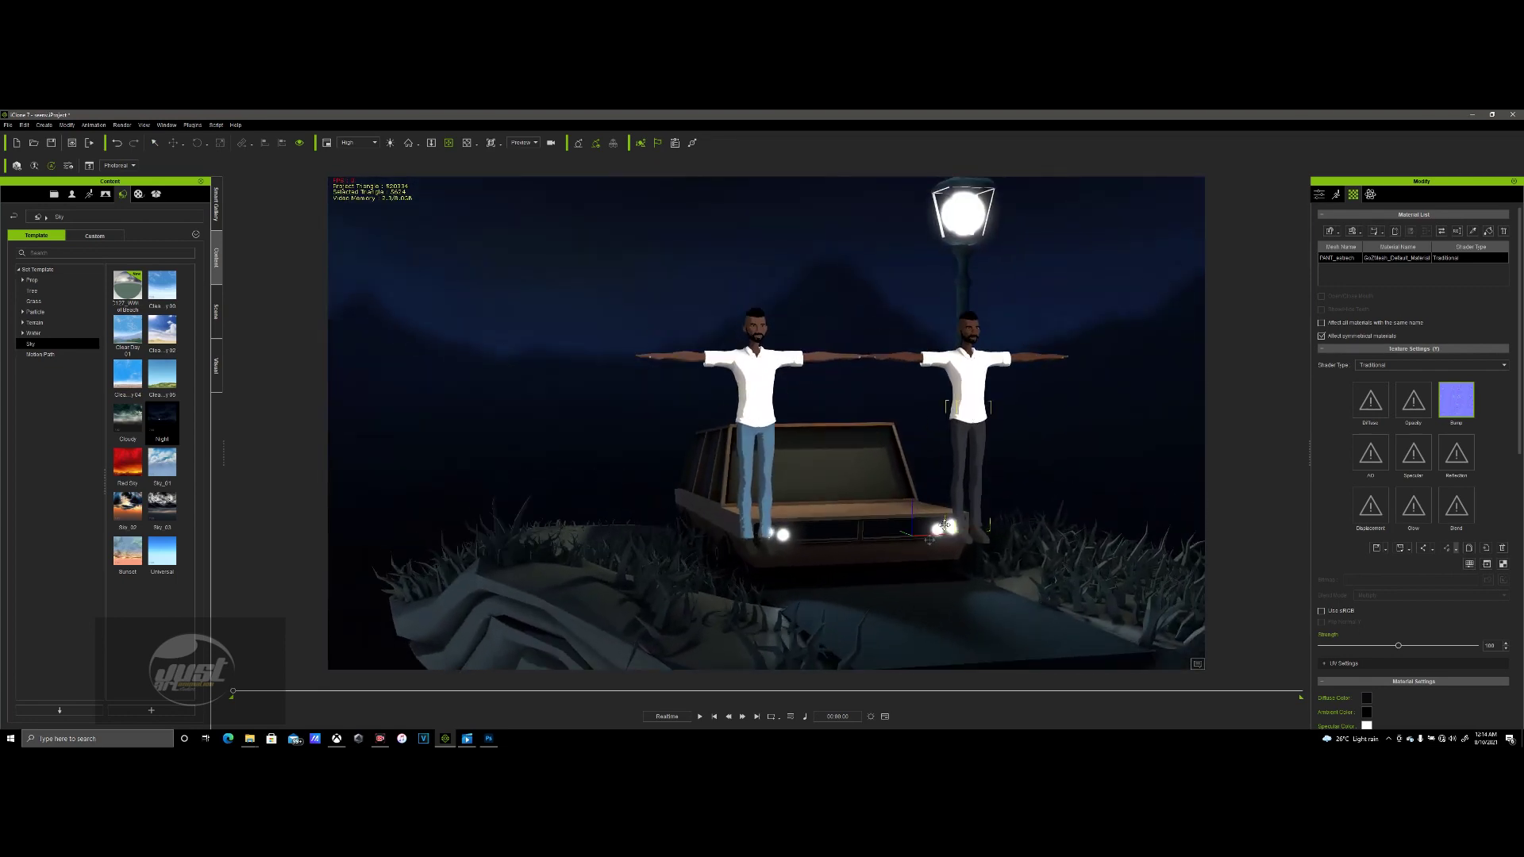
- Browse the Animation Motion templates and open the folder of male CC motions
{"action": "left_click", "coordinate": [216, 311]}
{"action": "left_click", "coordinate": [215, 255]}
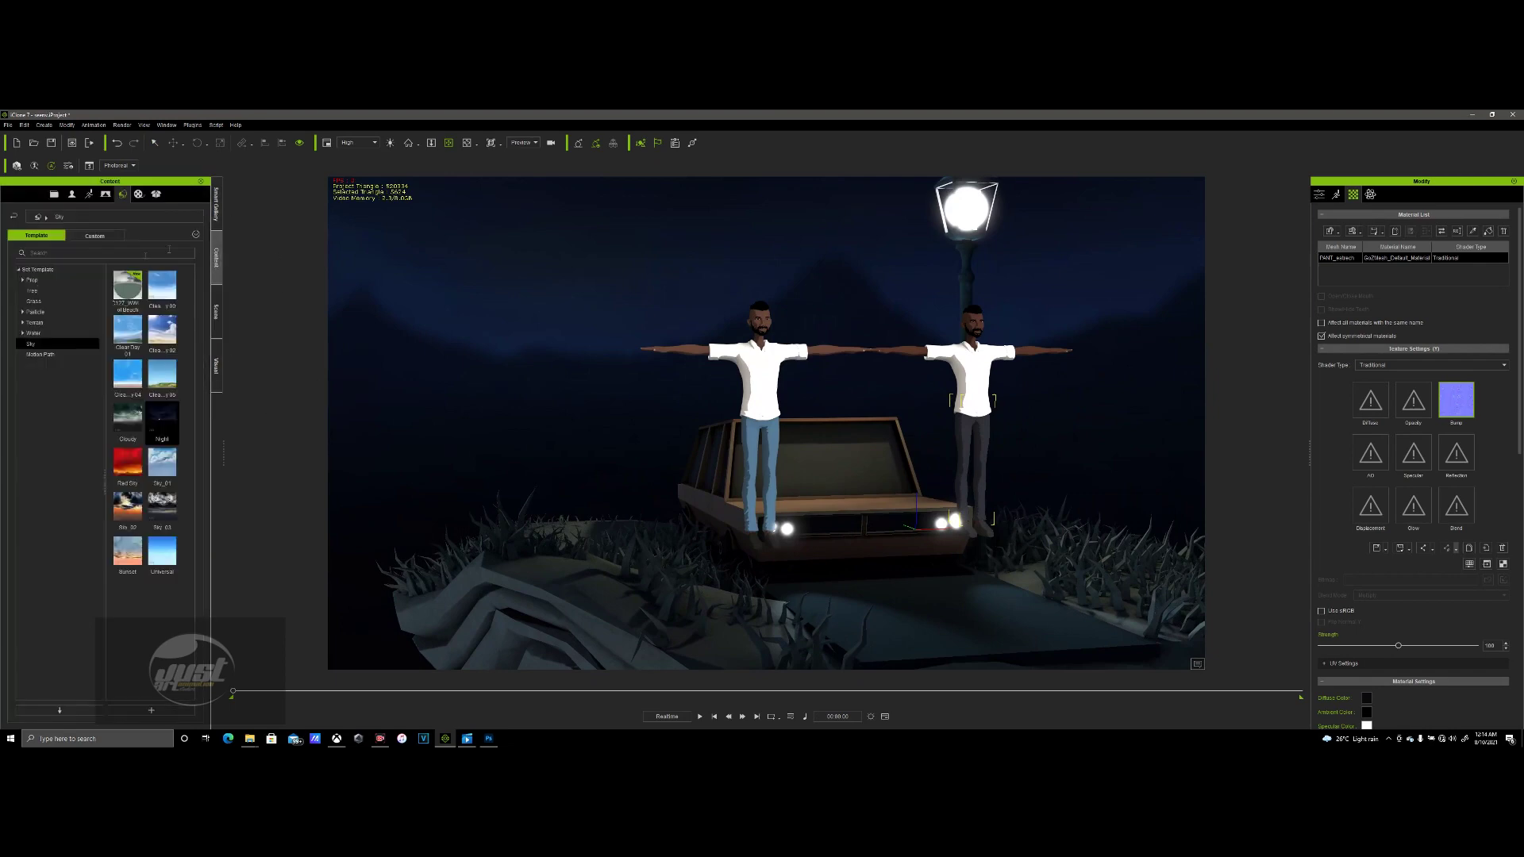
{"action": "left_click", "coordinate": [87, 195]}
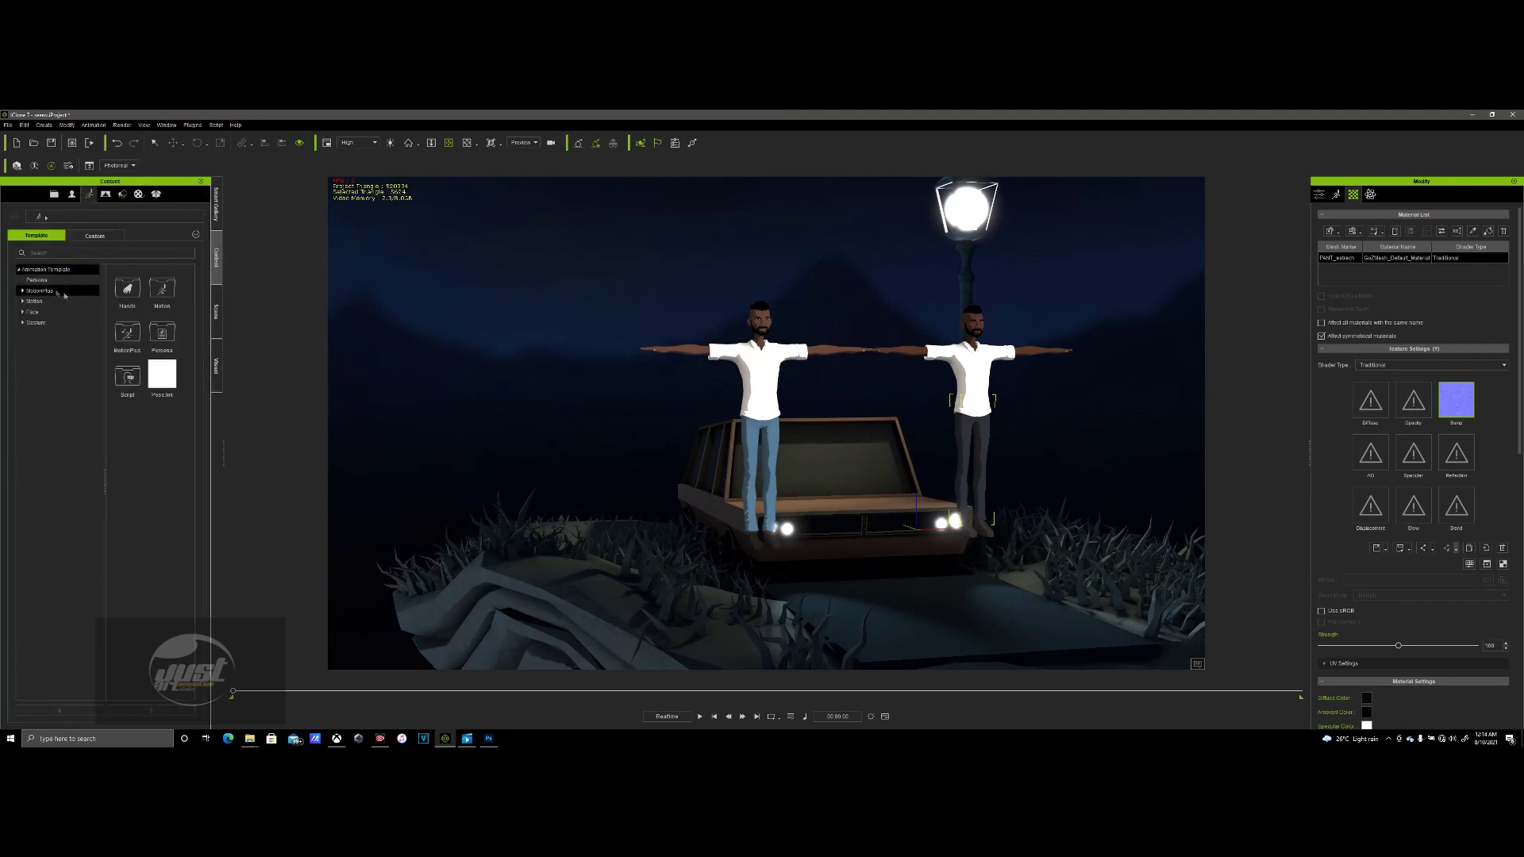
{"action": "double_click", "coordinate": [165, 294]}
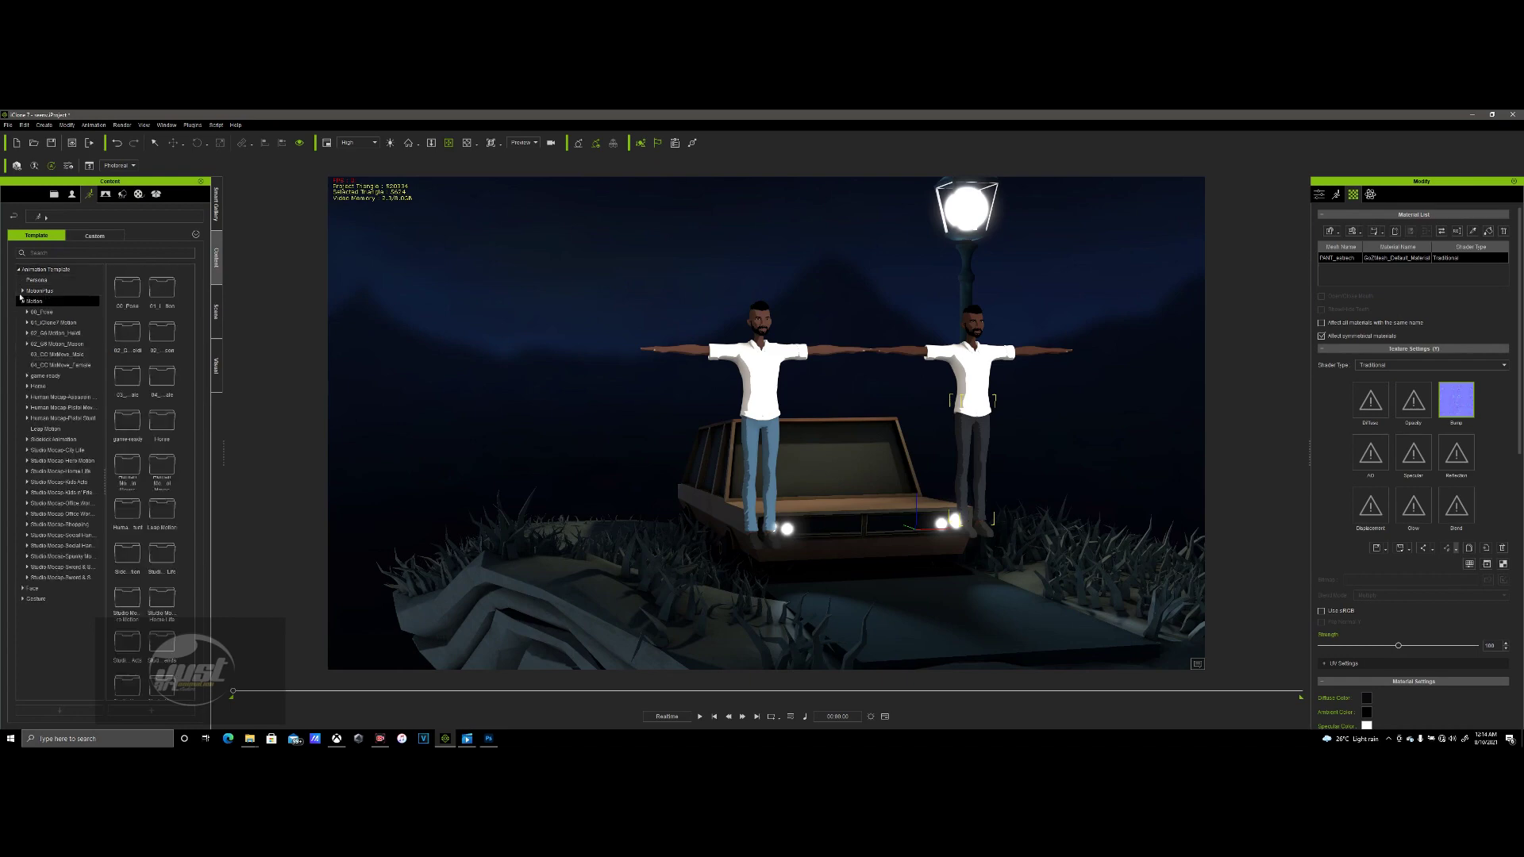
{"action": "left_click_drag", "start_coordinate": [191, 347], "coordinate": [190, 453]}
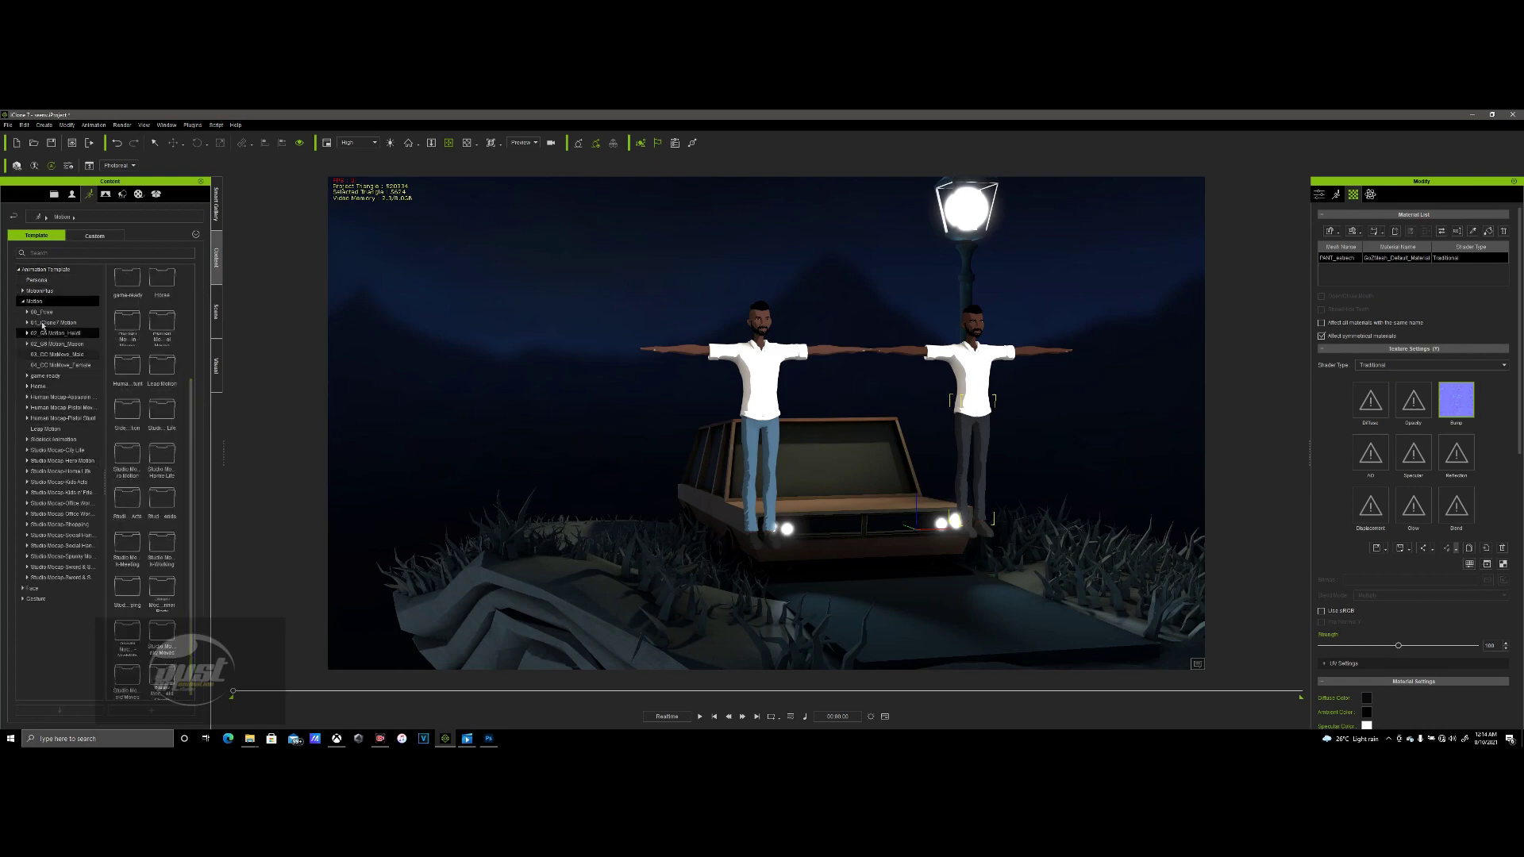
{"action": "left_click", "coordinate": [69, 323]}
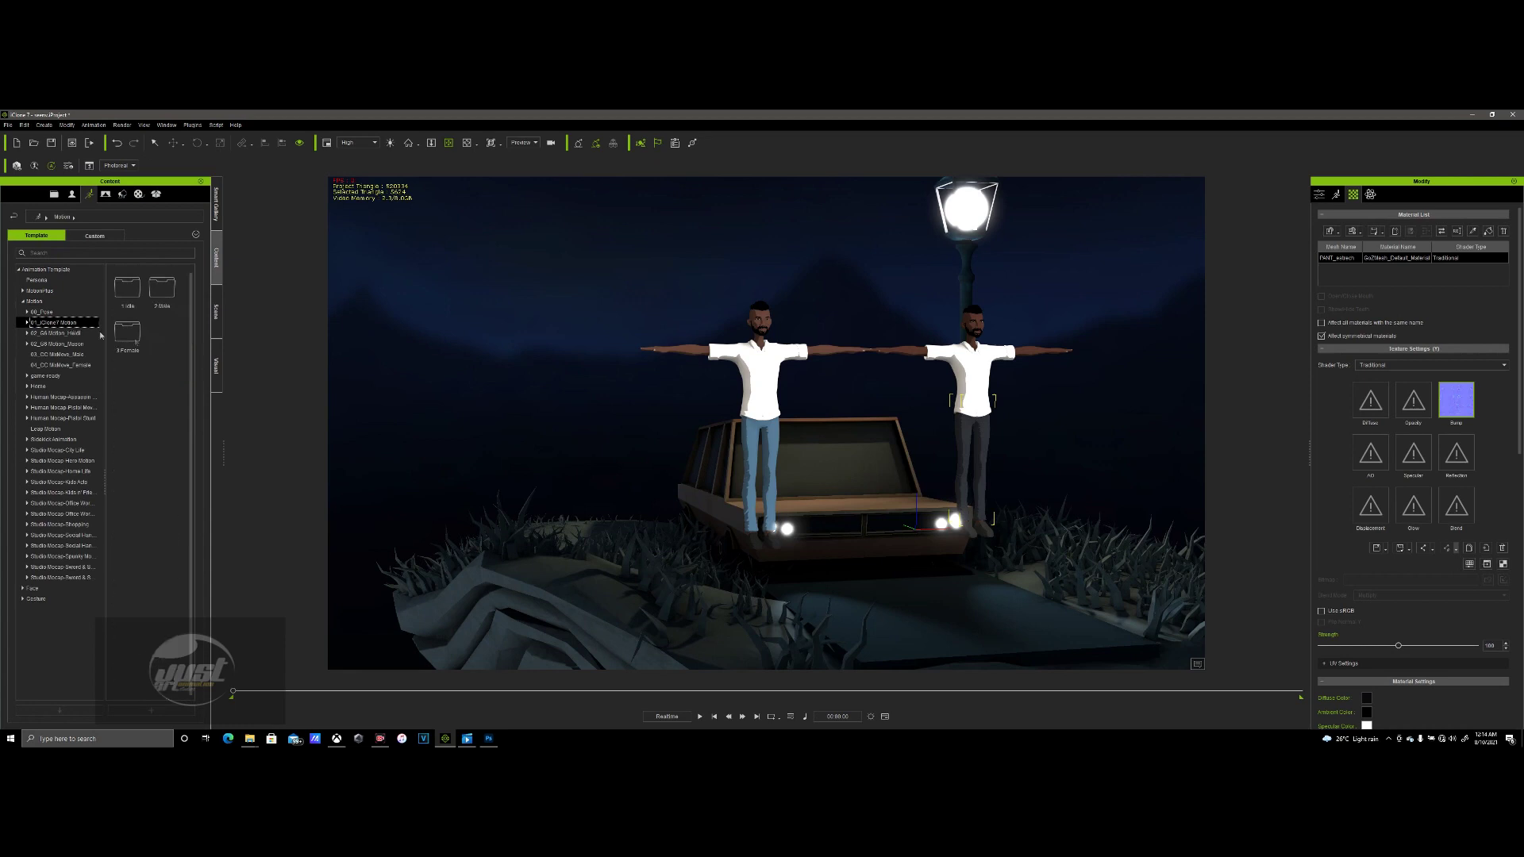
{"action": "left_click", "coordinate": [88, 452]}
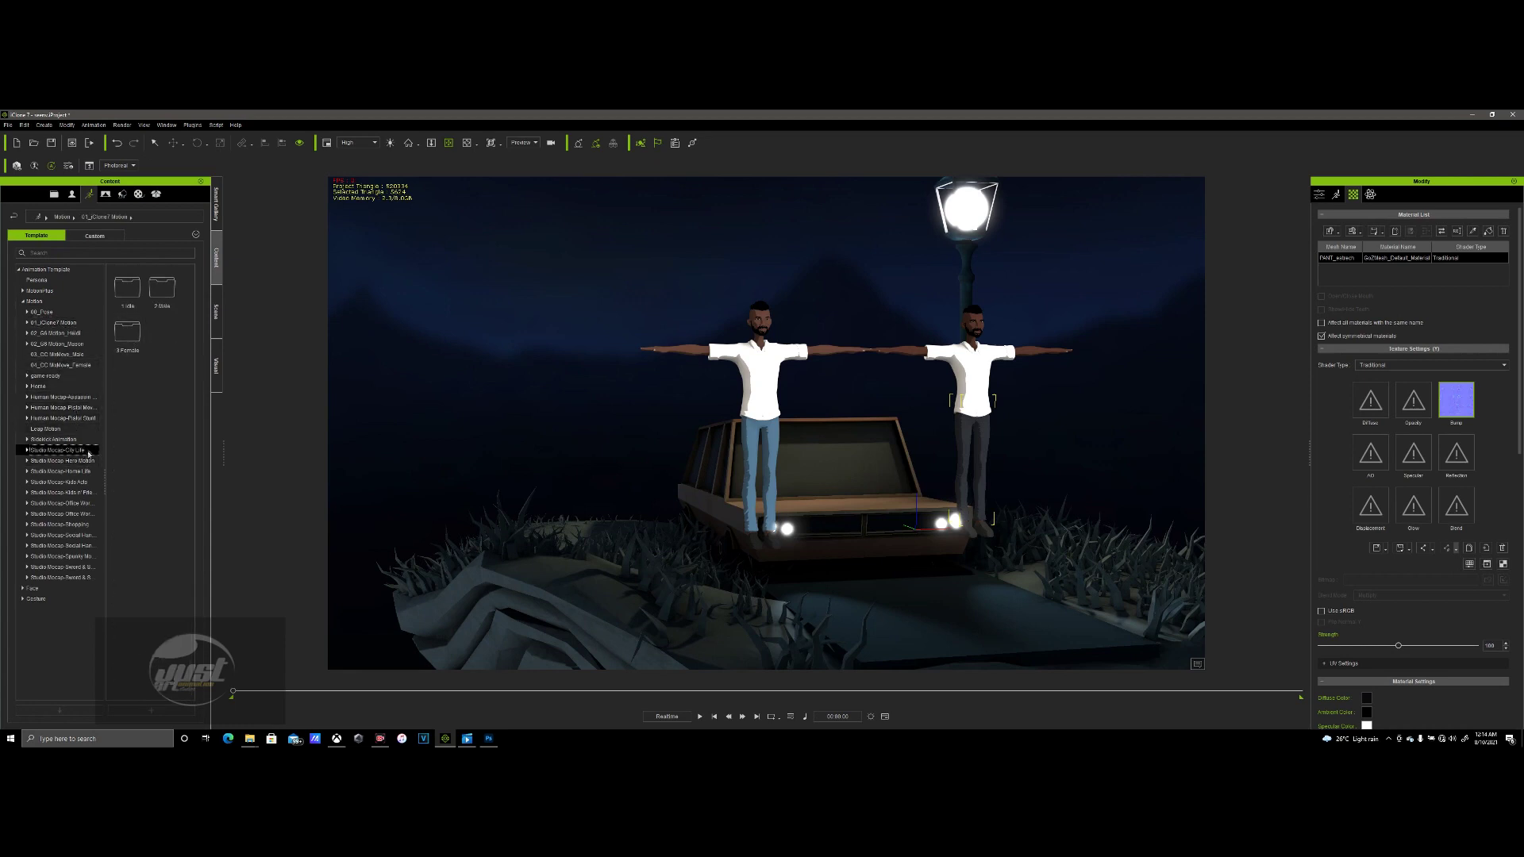
{"action": "left_click", "coordinate": [71, 407]}
{"action": "left_click", "coordinate": [73, 397]}
{"action": "left_click", "coordinate": [61, 355]}
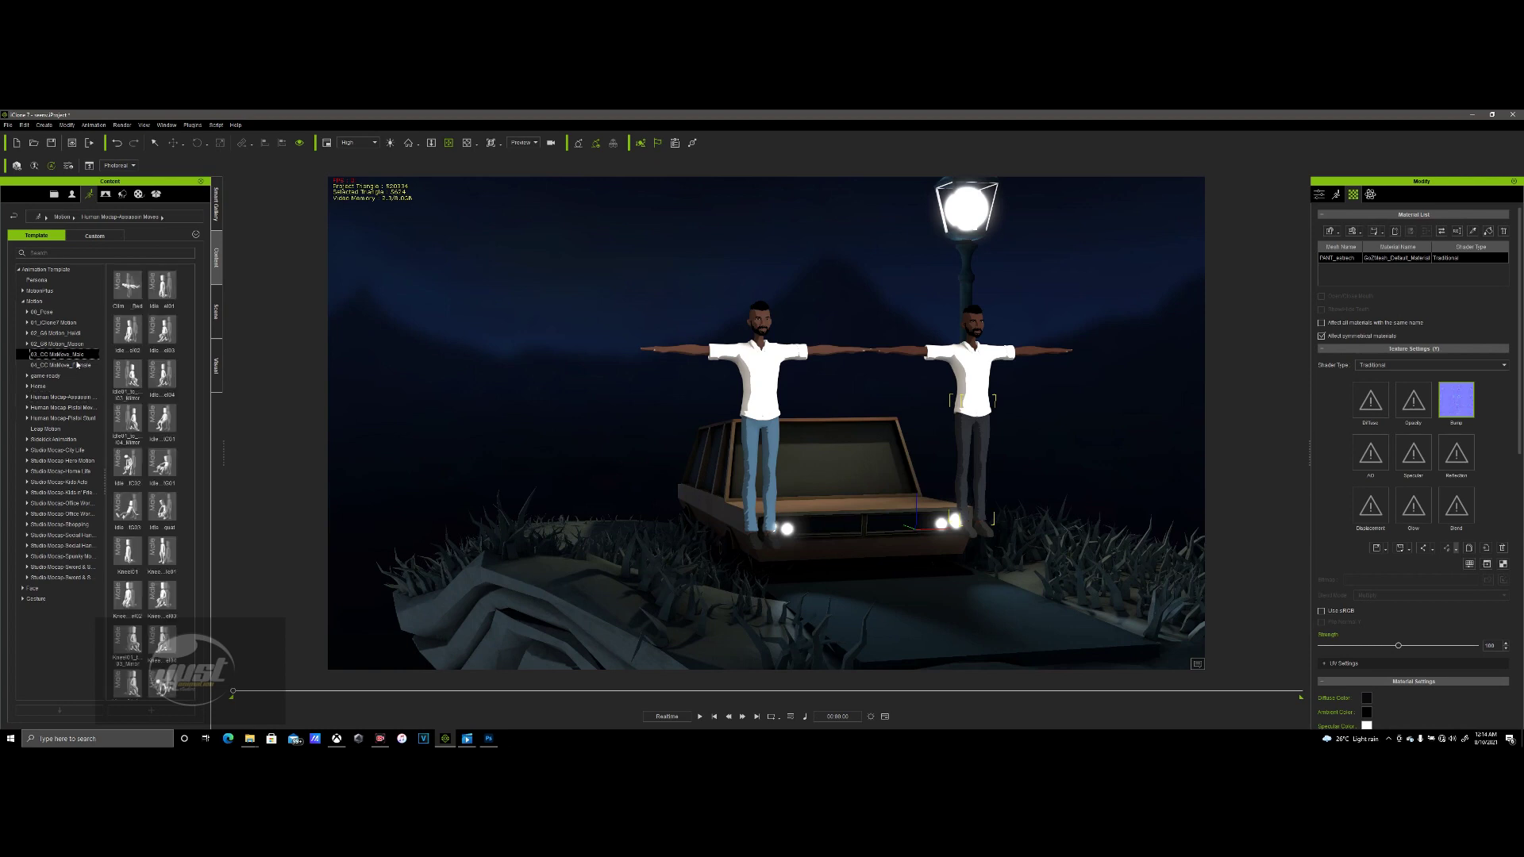
- Apply a squatting motion from the male folder to the dark-trousered character and advance the timeline to a seated-looking pose
{"action": "scroll", "coordinate": [190, 345], "scroll_direction": "down", "scroll_amount": 3}
{"action": "scroll", "coordinate": [191, 346], "scroll_direction": "down", "scroll_amount": 1}
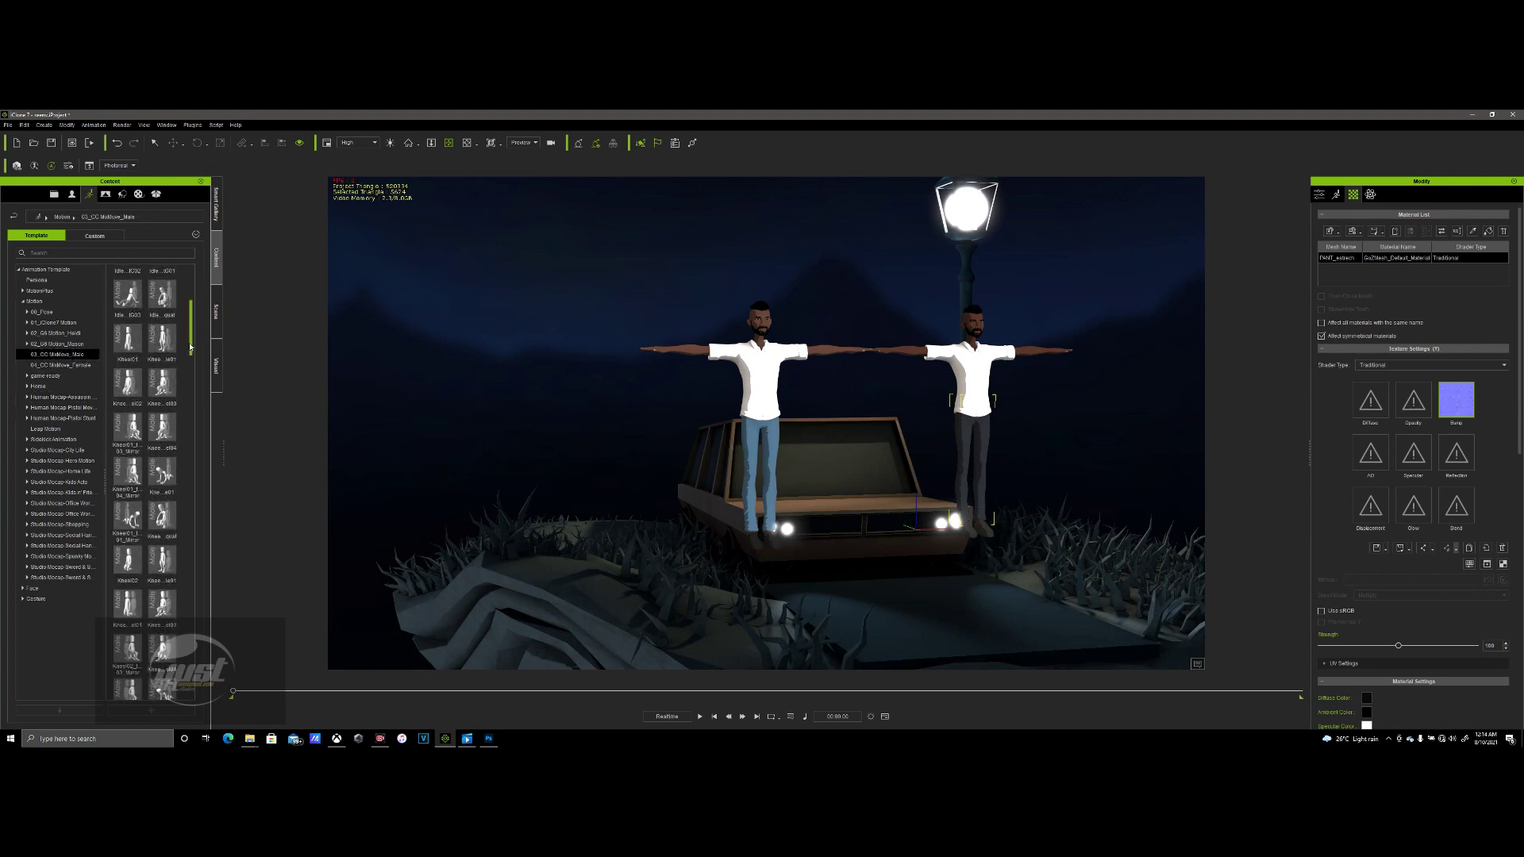
{"action": "scroll", "coordinate": [185, 351], "scroll_direction": "down", "scroll_amount": 1}
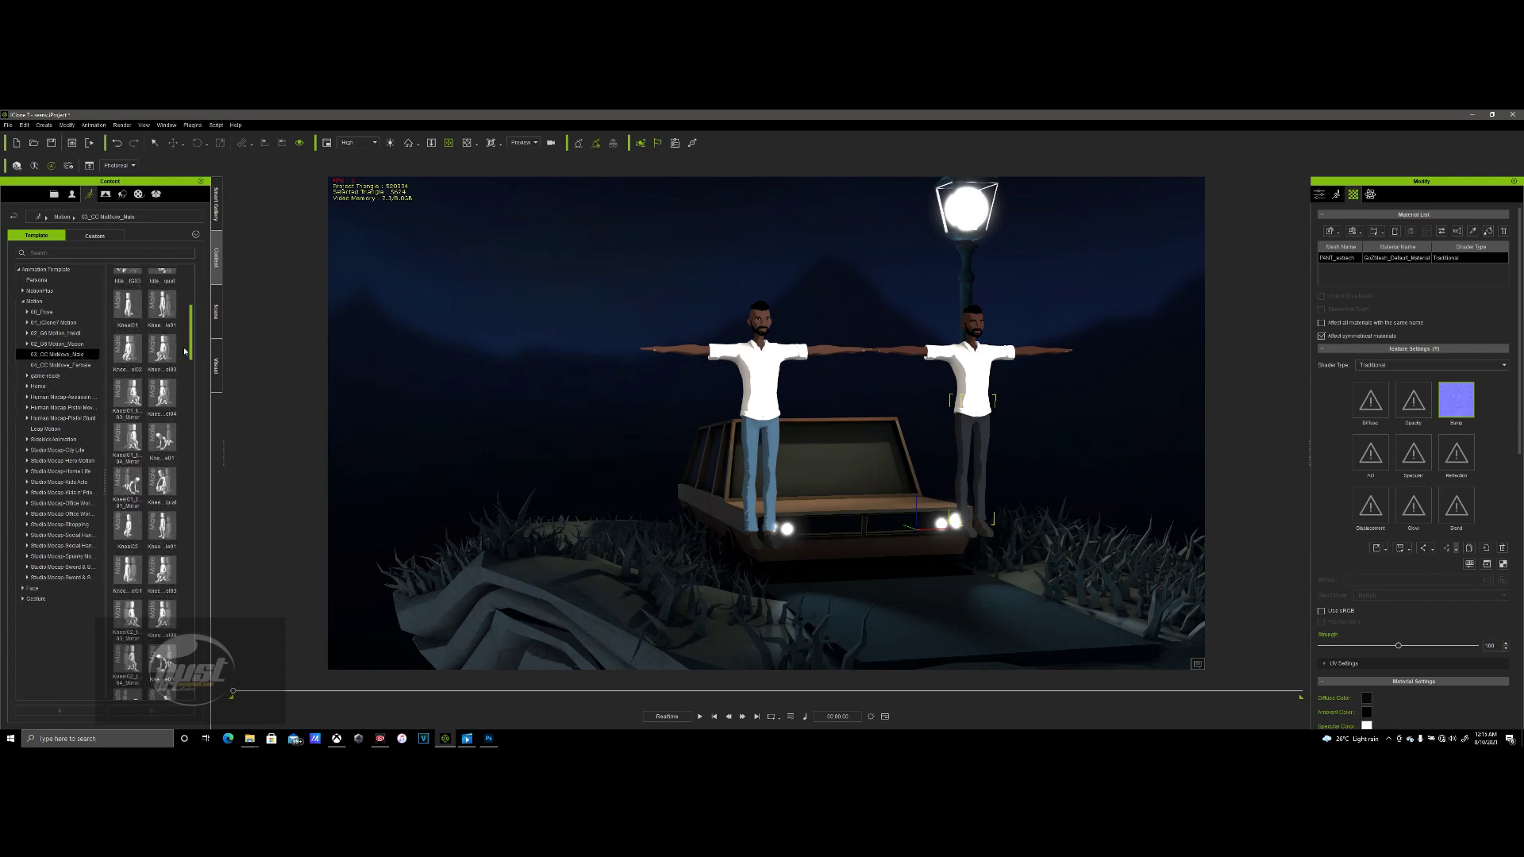
{"action": "left_click_drag", "start_coordinate": [161, 480], "coordinate": [966, 355]}
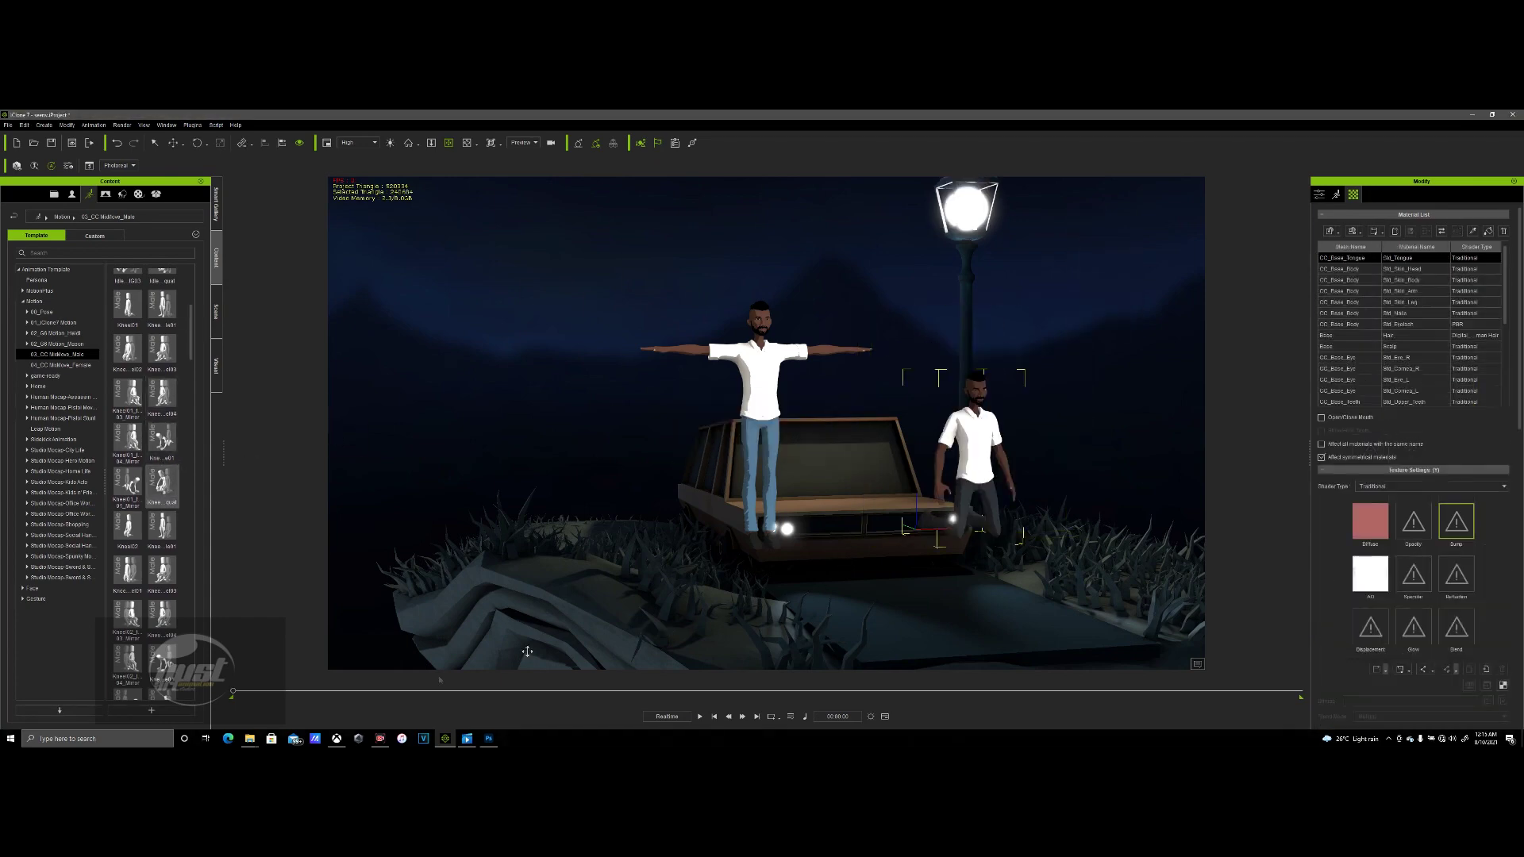
{"action": "left_click_drag", "start_coordinate": [233, 693], "coordinate": [381, 691]}
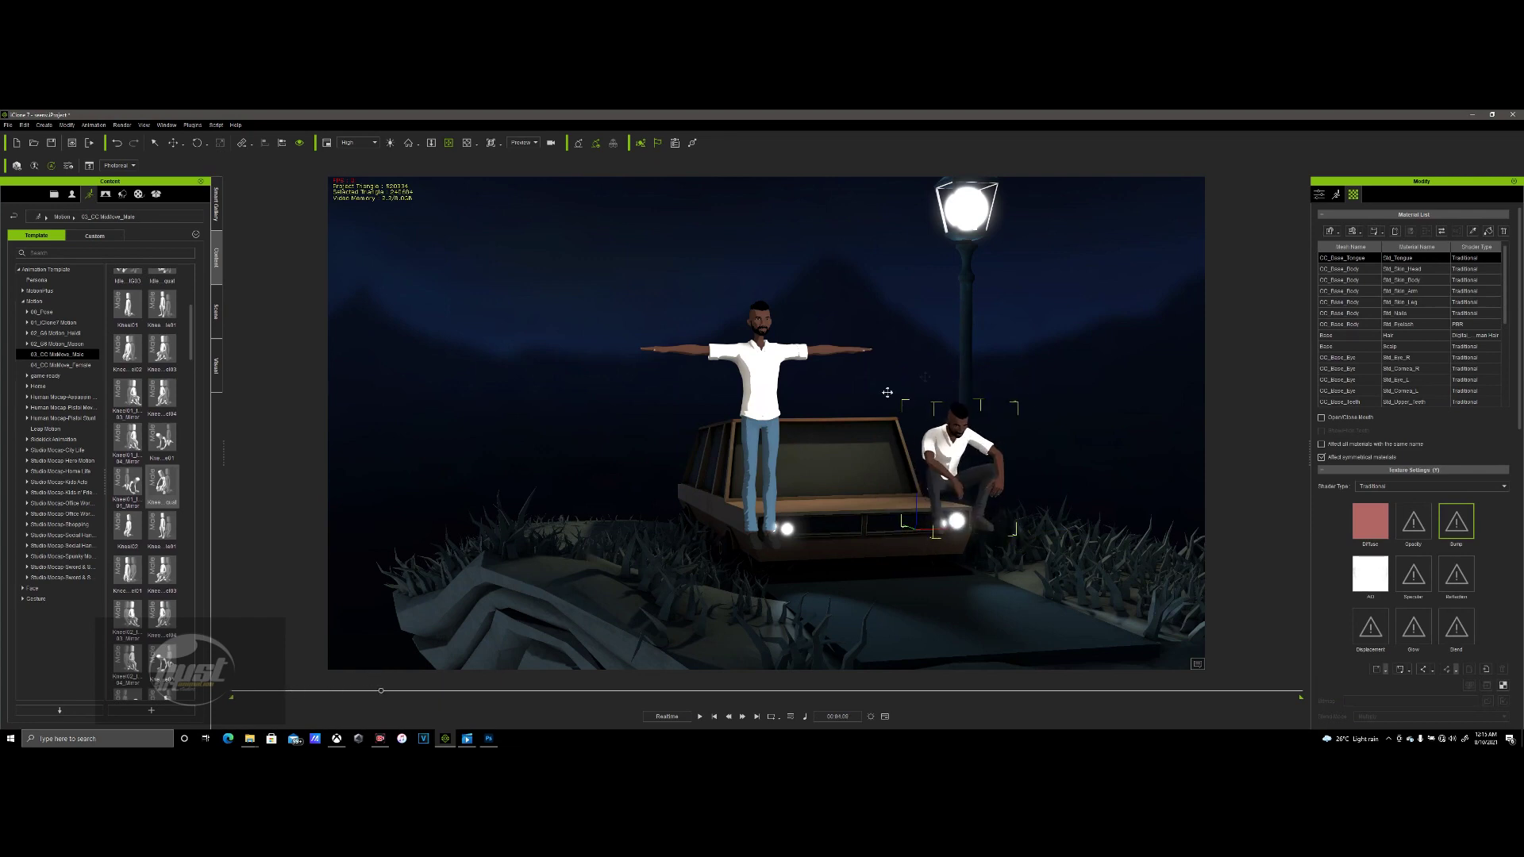
- Remove the dark-trousered character's object animation and move the character onto the front of the car's hood
{"action": "right_click", "coordinate": [949, 452]}
{"action": "left_click", "coordinate": [984, 576]}
{"action": "left_click", "coordinate": [173, 143]}
{"action": "left_click_drag", "start_coordinate": [902, 508], "coordinate": [869, 494]}
{"action": "mouse_move", "coordinate": [905, 433]}
{"action": "left_mouse_down"}
{"action": "mouse_move", "coordinate": [892, 540]}
{"action": "mouse_move", "coordinate": [930, 442]}
{"action": "mouse_move", "coordinate": [910, 450]}
{"action": "left_mouse_up"}
{"action": "right_click_drag", "start_coordinate": [793, 468], "coordinate": [794, 413]}
- Delete the unmodified character with blue jeans from the night scene
{"action": "left_click", "coordinate": [712, 336]}
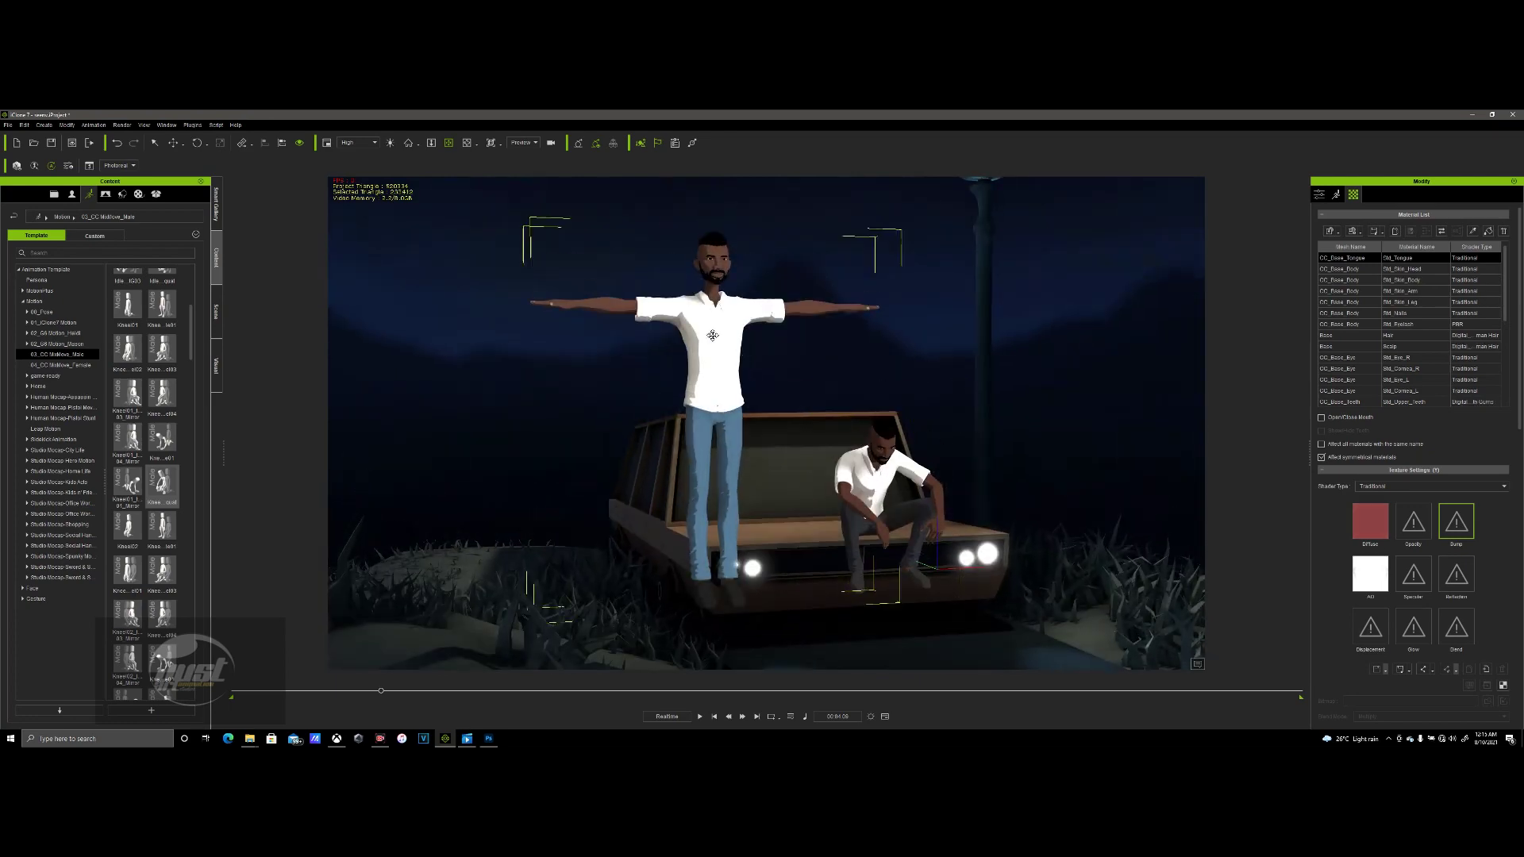
{"action": "right_click", "coordinate": [712, 335]}
{"action": "left_click", "coordinate": [739, 470]}
{"action": "scroll", "coordinate": [876, 481], "scroll_direction": "down", "scroll_amount": 2}
{"action": "right_click_drag", "start_coordinate": [876, 481], "coordinate": [984, 447]}
{"action": "scroll", "coordinate": [1015, 436], "scroll_direction": "up", "scroll_amount": 3}
- Remove the object animation from the seated character and from the car
{"action": "left_click", "coordinate": [833, 508]}
{"action": "right_click_drag", "start_coordinate": [833, 508], "coordinate": [794, 515]}
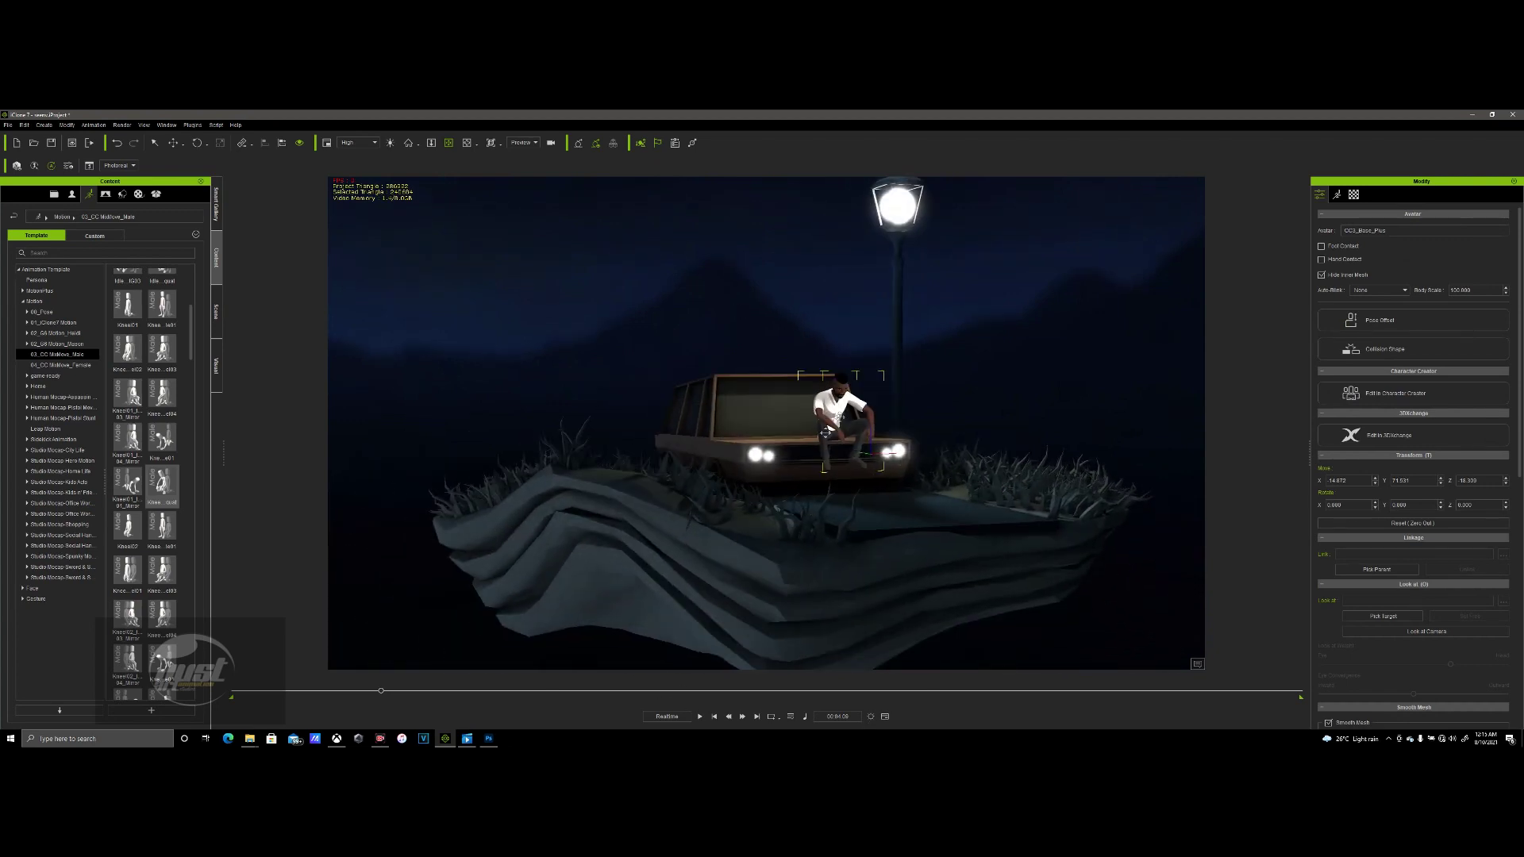
{"action": "right_click", "coordinate": [833, 398]}
{"action": "left_click", "coordinate": [887, 522]}
{"action": "right_click", "coordinate": [722, 410]}
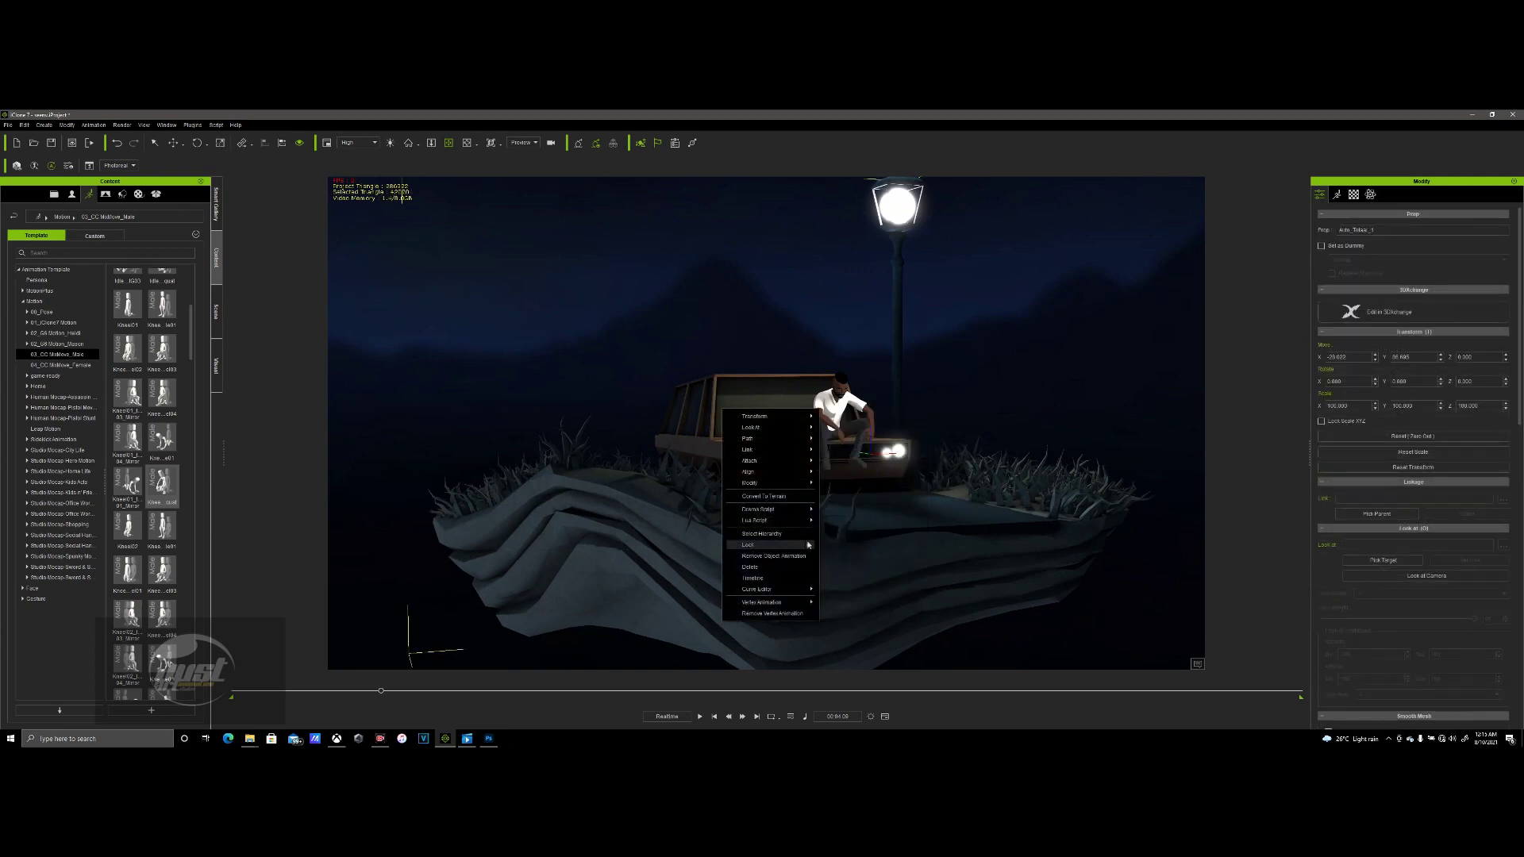
{"action": "left_click", "coordinate": [791, 556]}
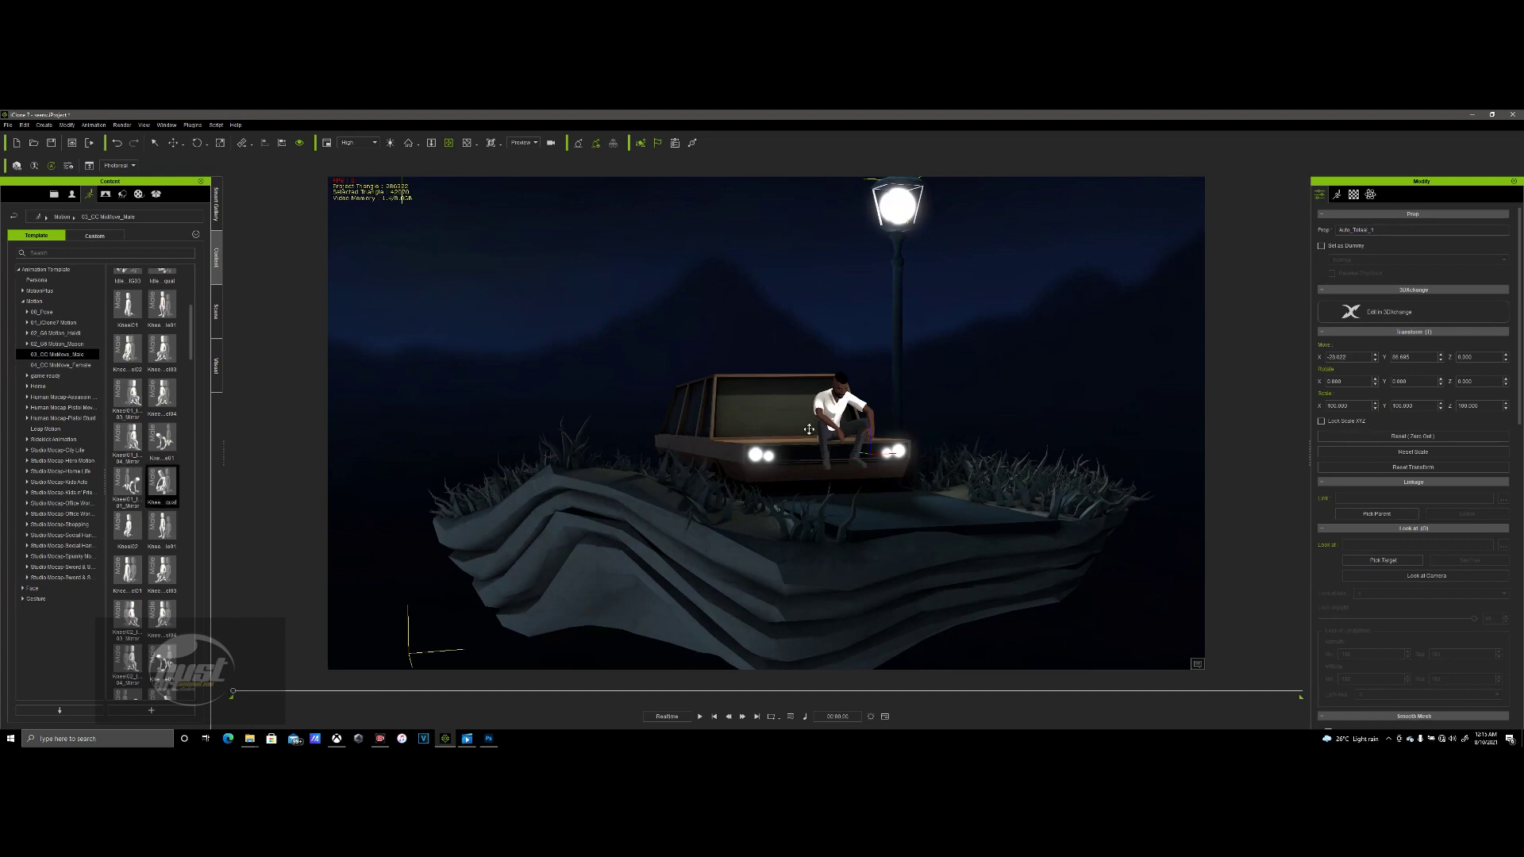
- Frame the seated character up close and list the individual lights of the scene
{"action": "scroll", "coordinate": [883, 412], "scroll_direction": "up", "scroll_amount": 5}
{"action": "right_click_drag", "start_coordinate": [884, 412], "coordinate": [630, 532]}
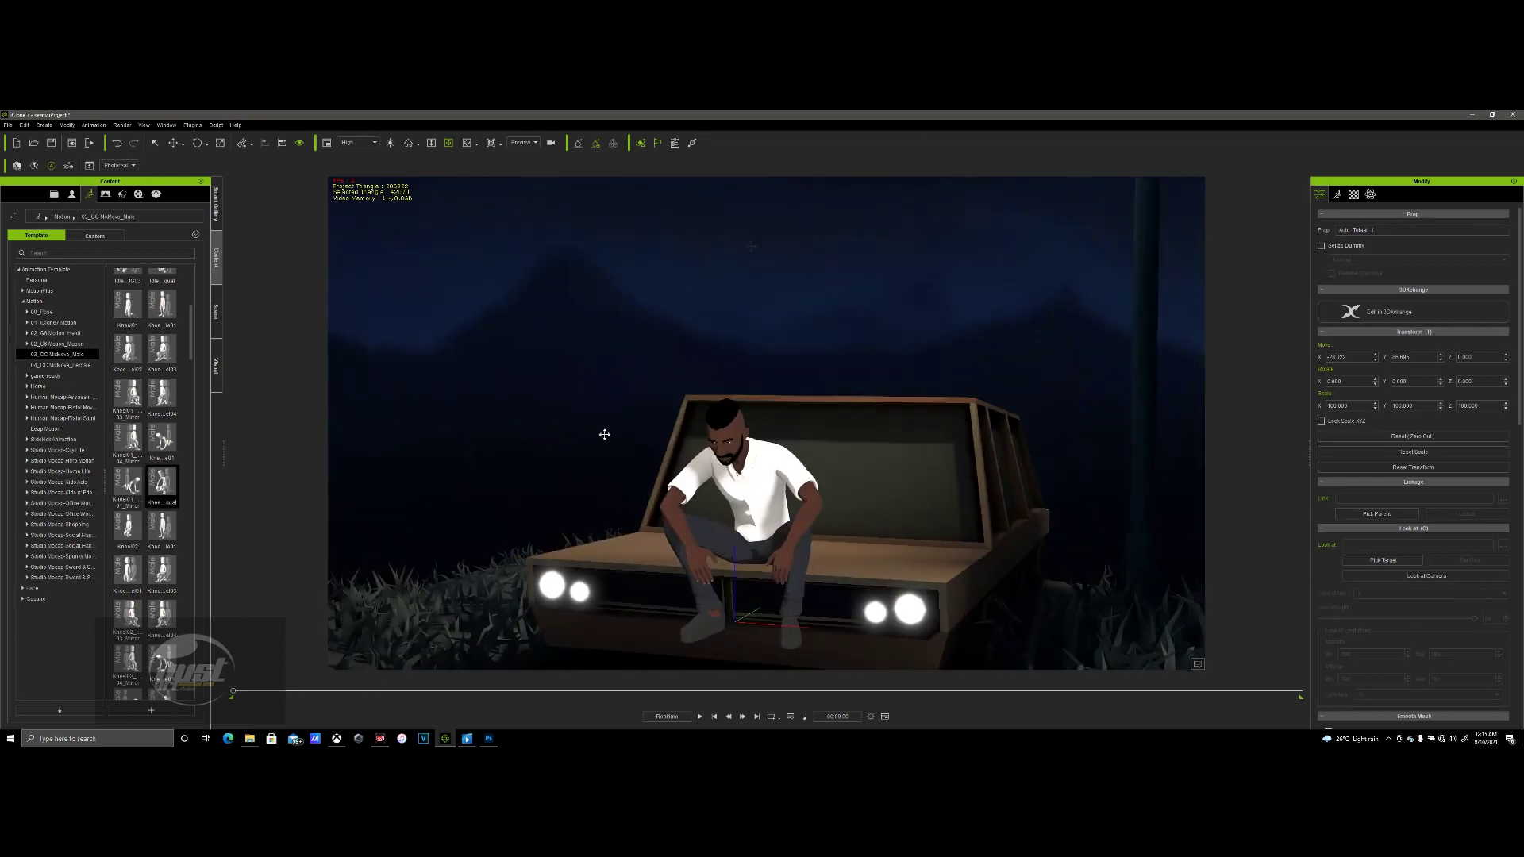
{"action": "right_click_drag", "start_coordinate": [695, 579], "coordinate": [698, 507]}
{"action": "left_click", "coordinate": [215, 312]}
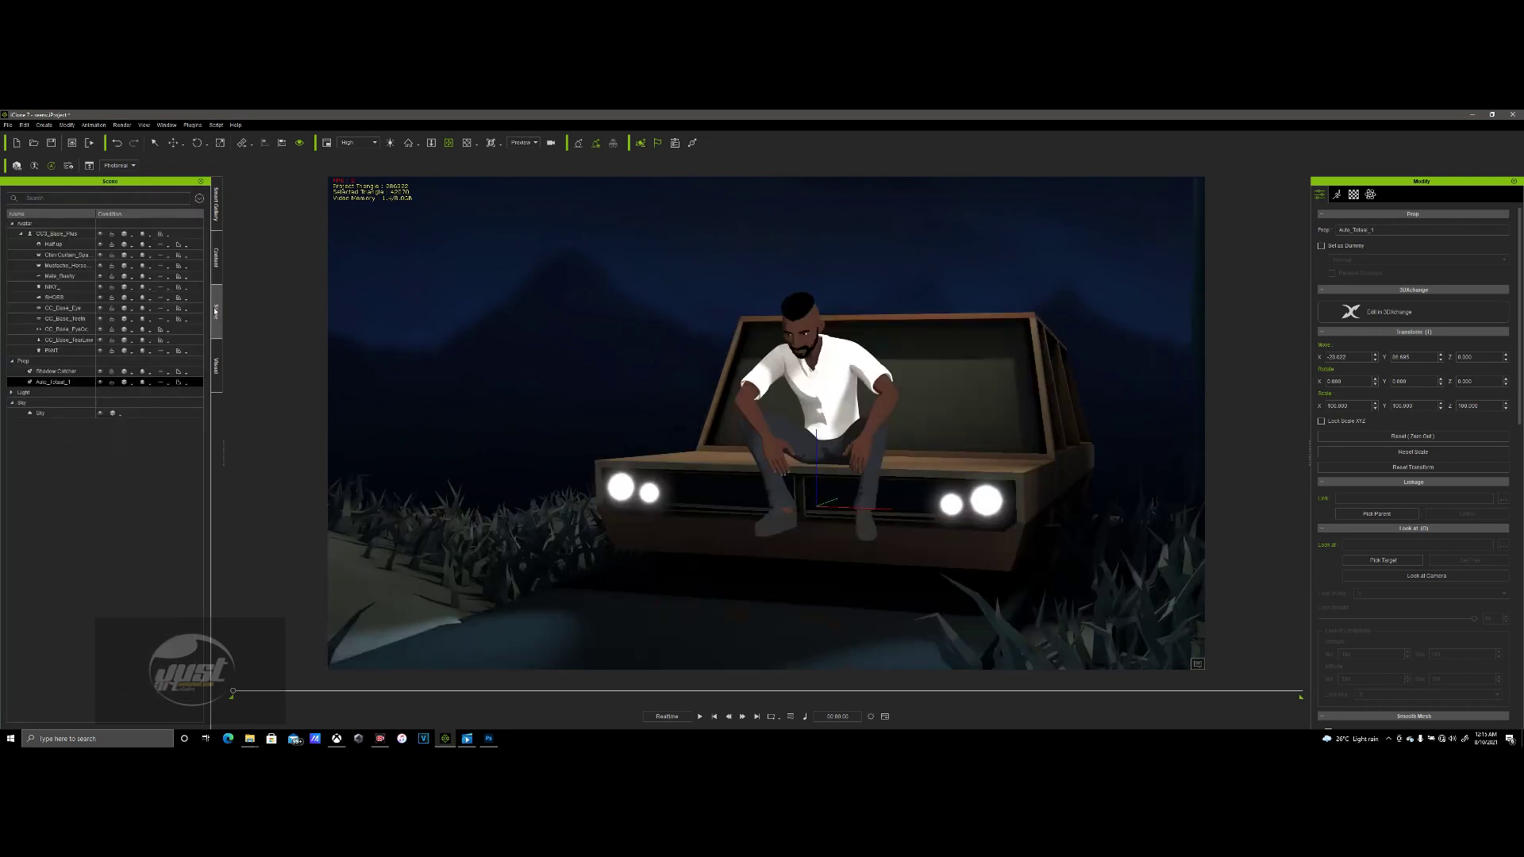
{"action": "left_click", "coordinate": [18, 381]}
{"action": "left_click", "coordinate": [11, 392]}
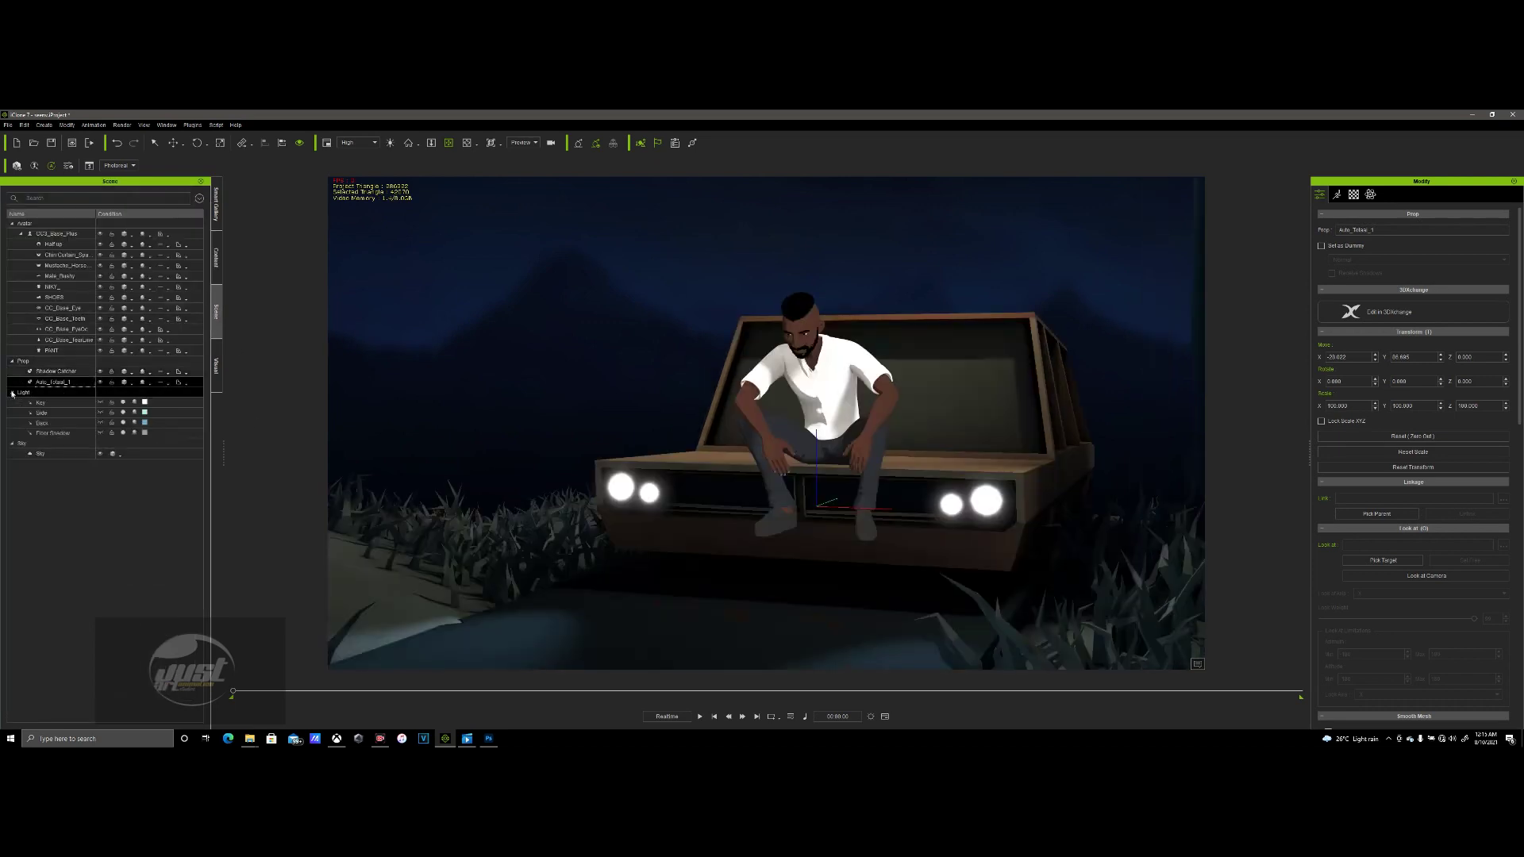
- Switch the Back, Side and Key directional lights off and on to compare their effect on the seated character
{"action": "left_click", "coordinate": [123, 434]}
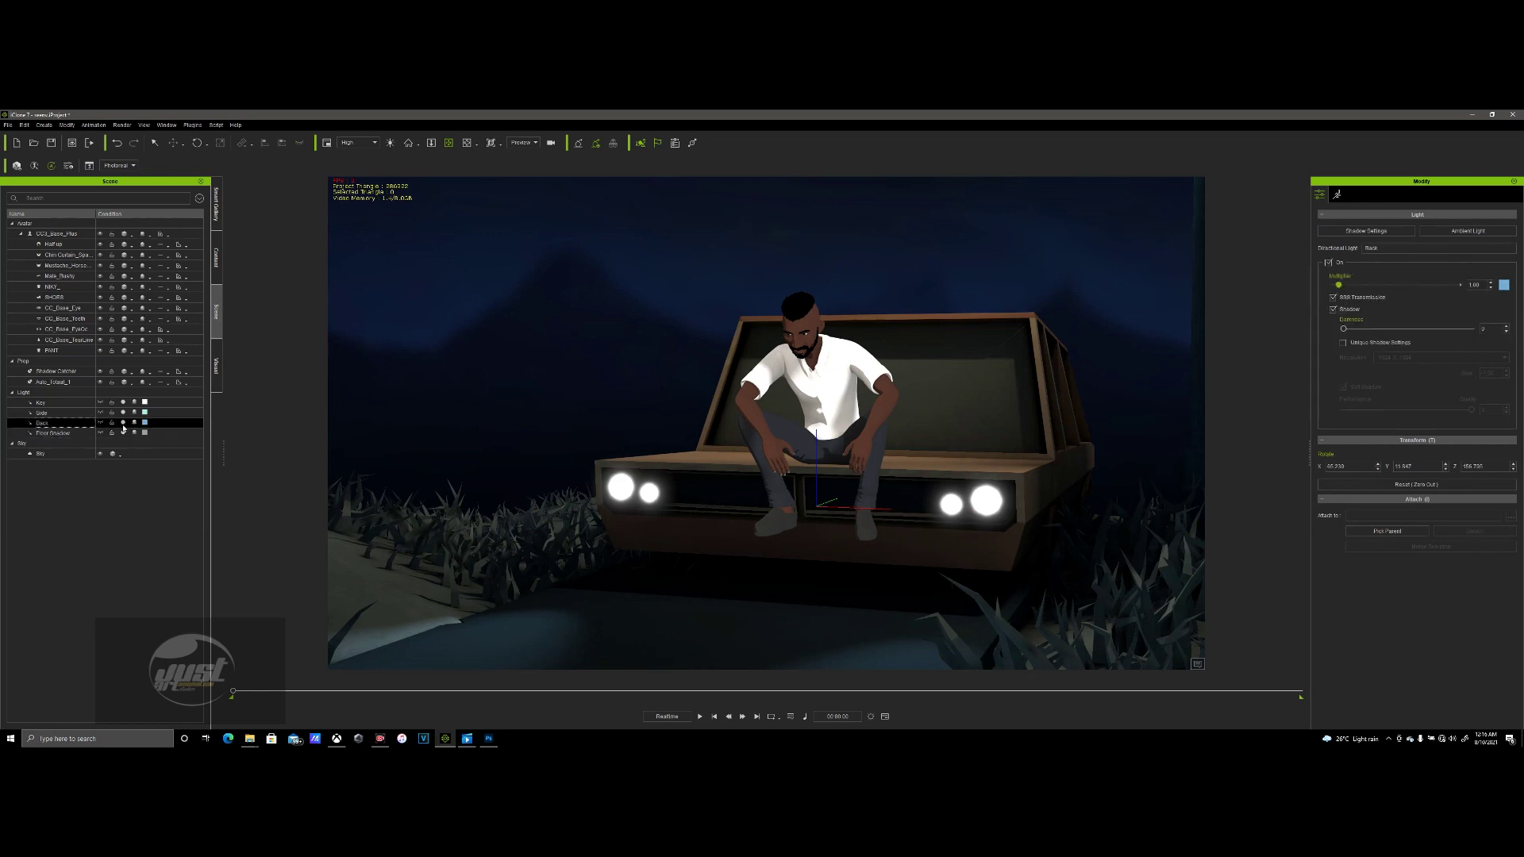
{"action": "left_click", "coordinate": [123, 414]}
{"action": "left_click", "coordinate": [123, 413]}
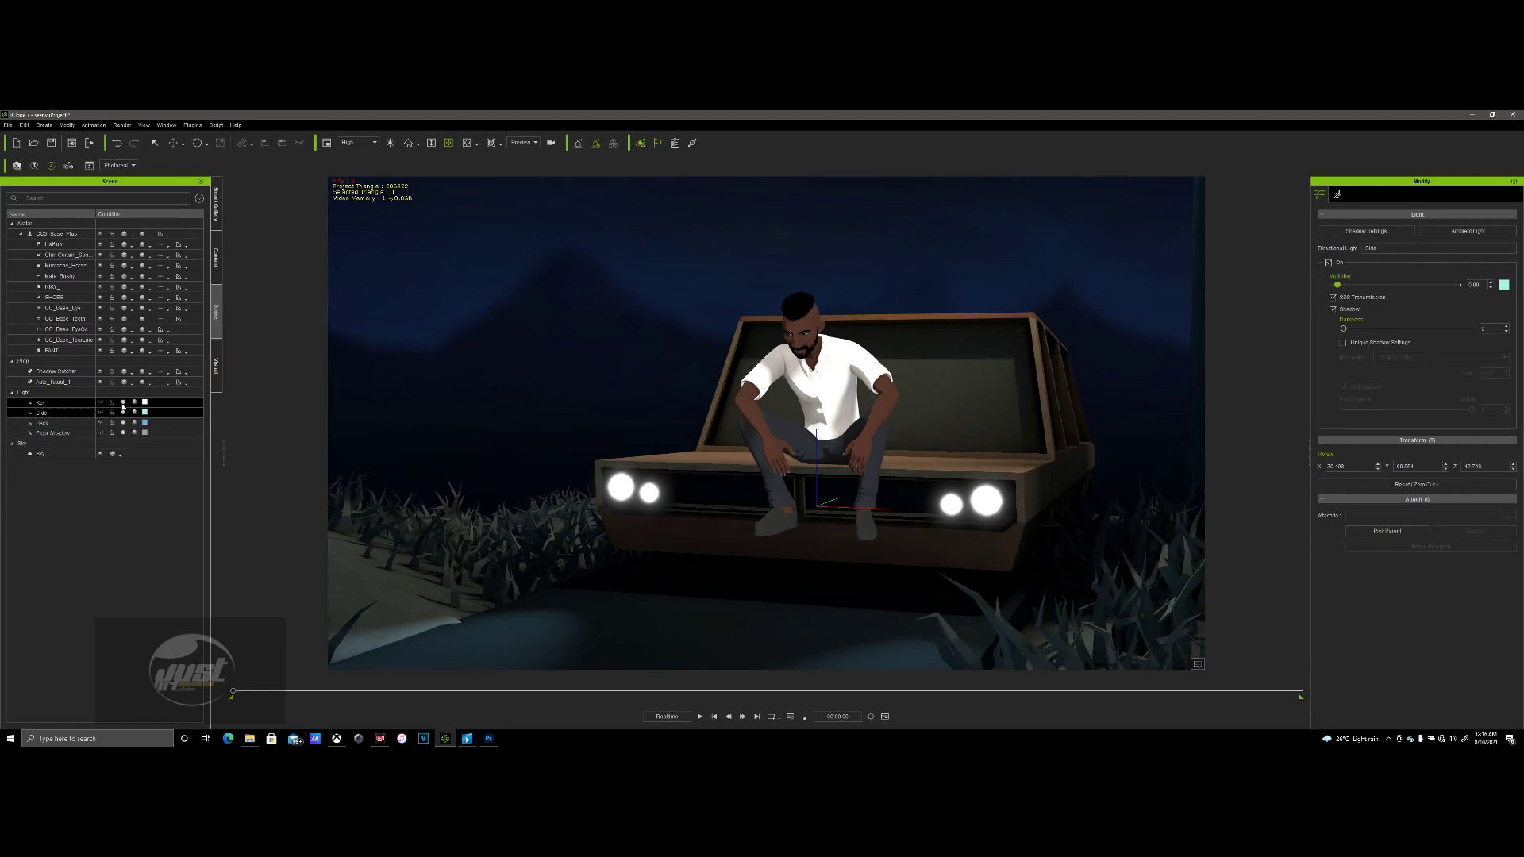
{"action": "left_click", "coordinate": [123, 403]}
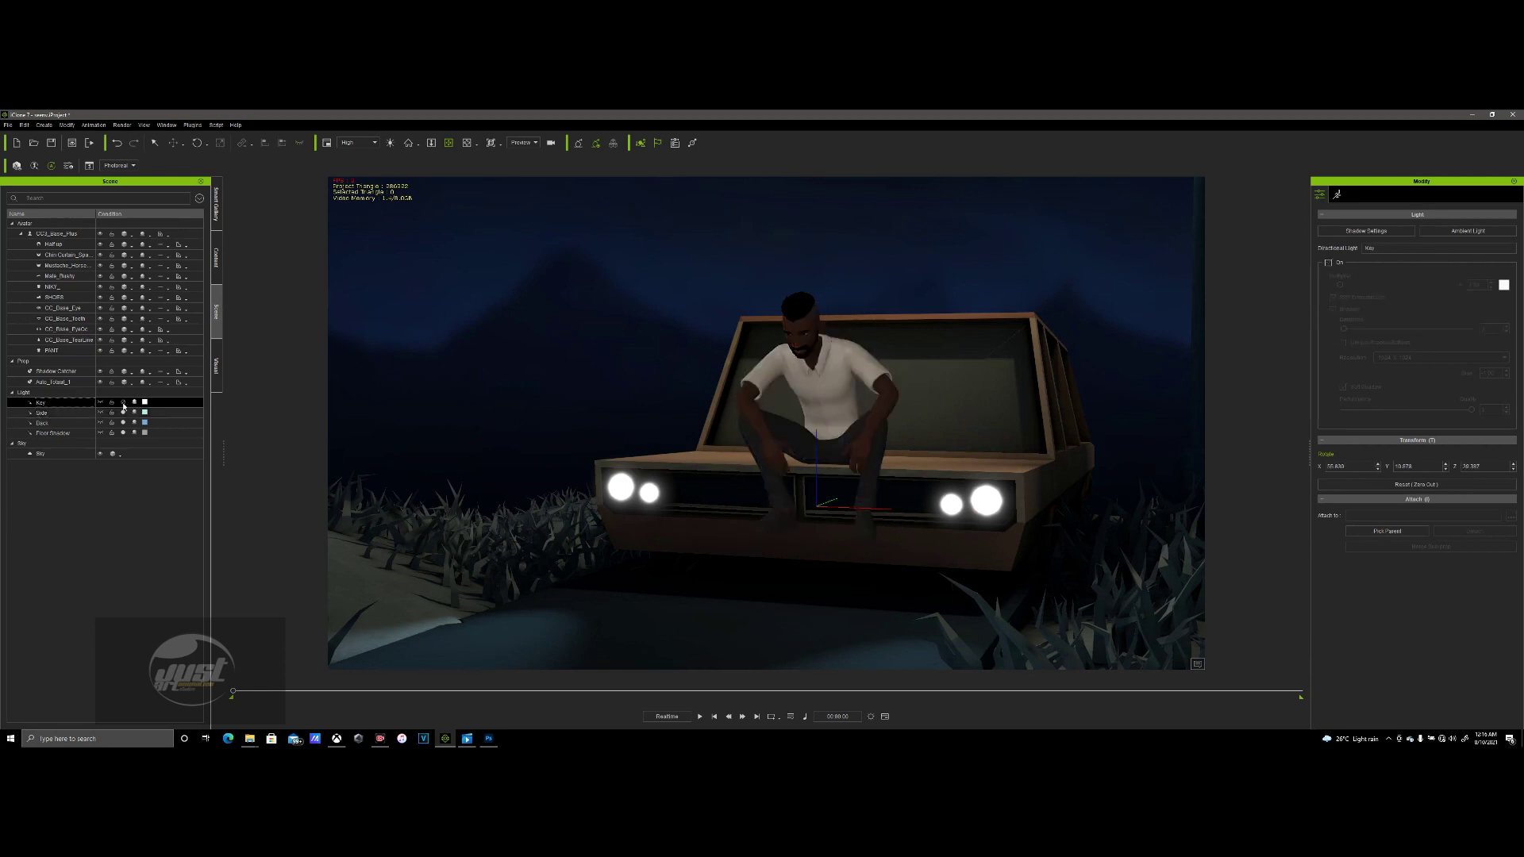
{"action": "left_click", "coordinate": [123, 404]}
{"action": "left_click", "coordinate": [123, 404]}
{"action": "left_click", "coordinate": [123, 403]}
- Display the scene's Image Based Lighting settings, with the seated character and car in view
{"action": "scroll", "coordinate": [750, 407], "scroll_direction": "down", "scroll_amount": 3}
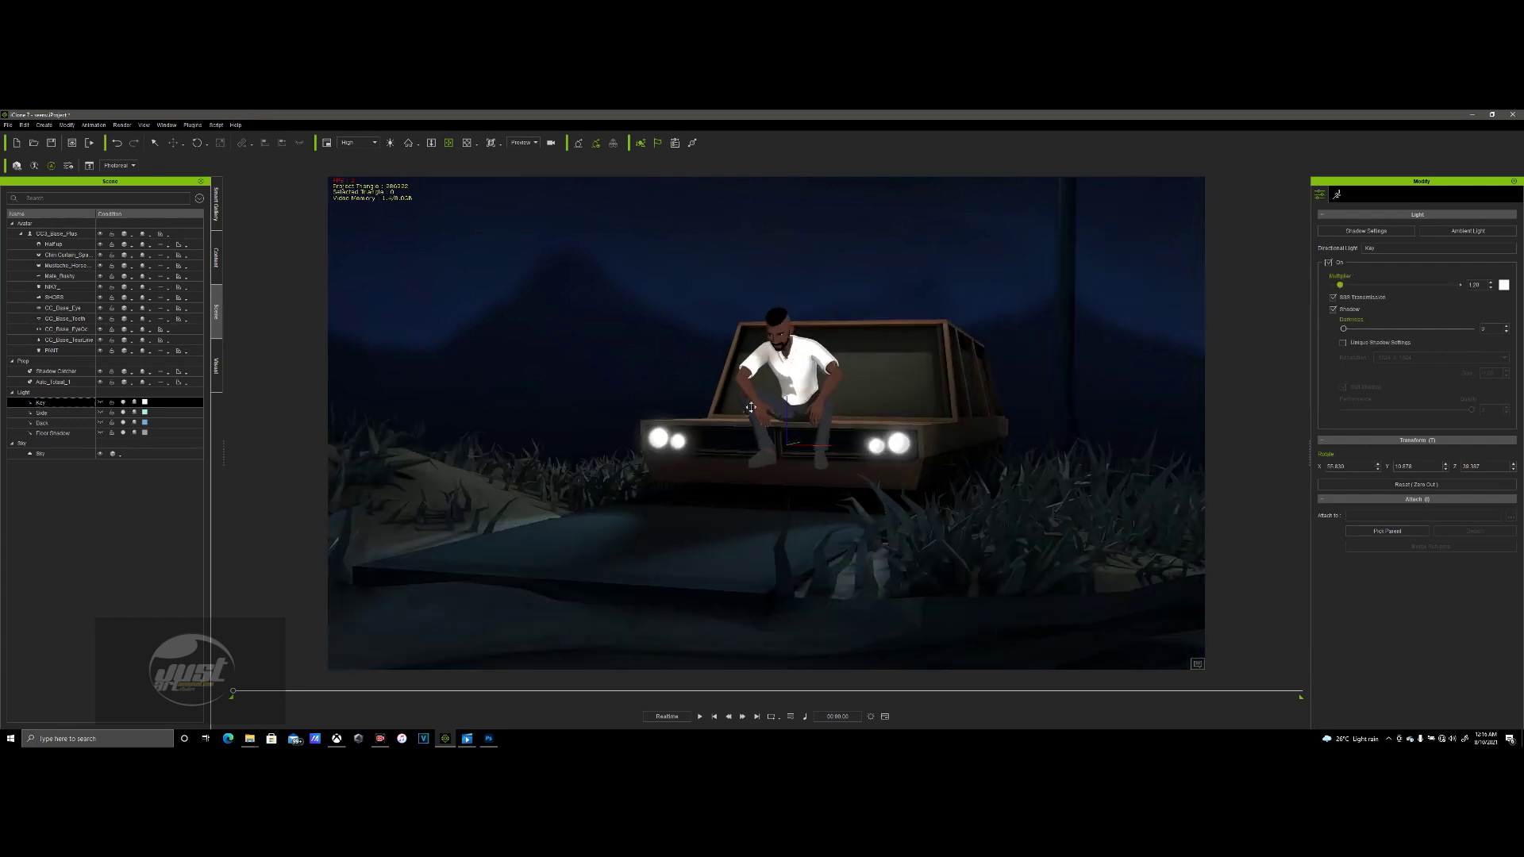
{"action": "scroll", "coordinate": [750, 407], "scroll_direction": "down", "scroll_amount": 5}
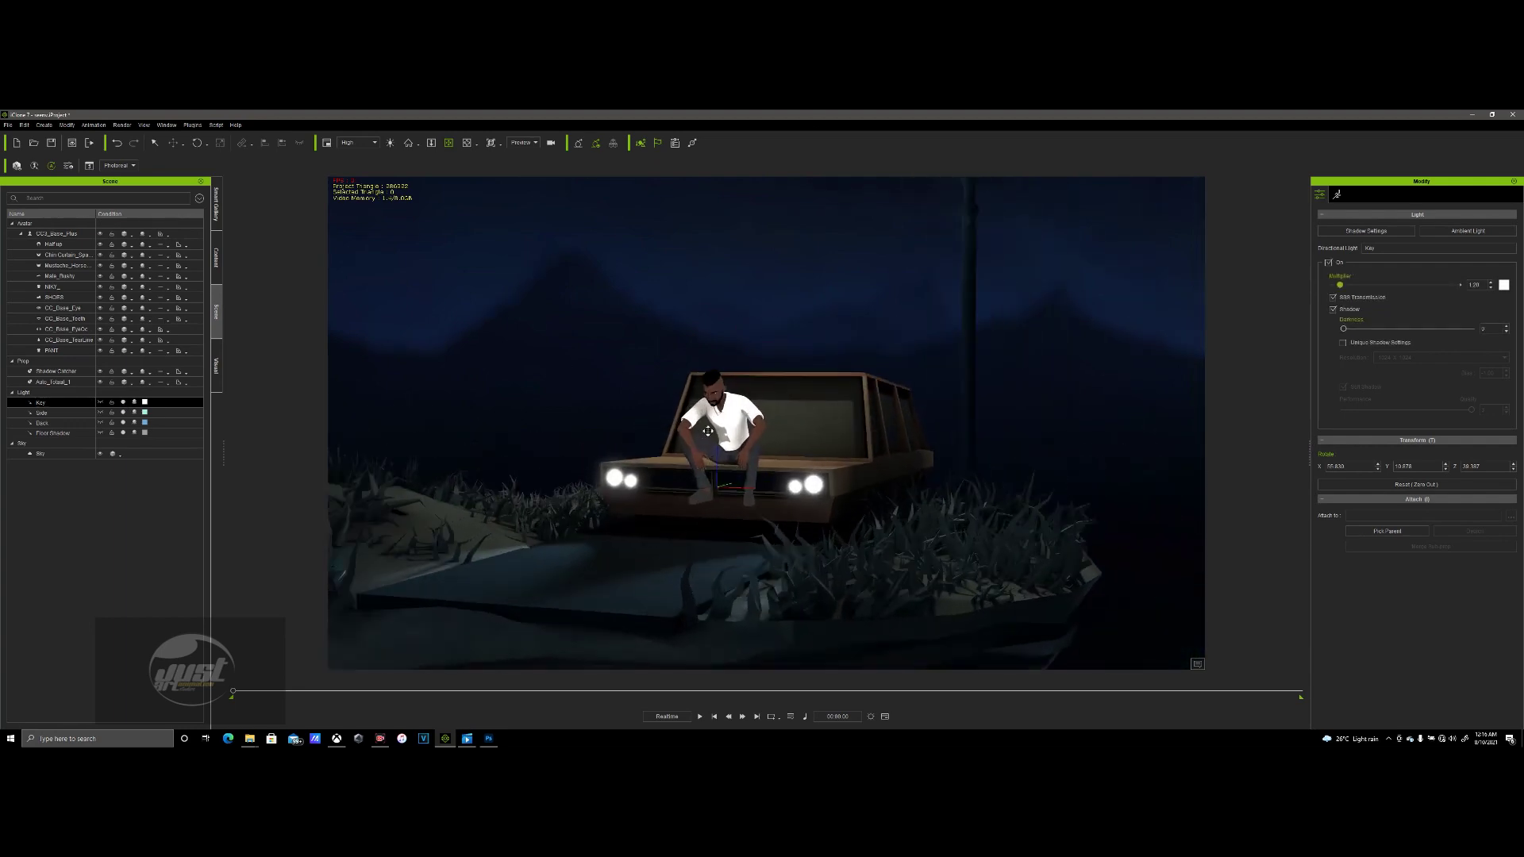
{"action": "left_click", "coordinate": [216, 365]}
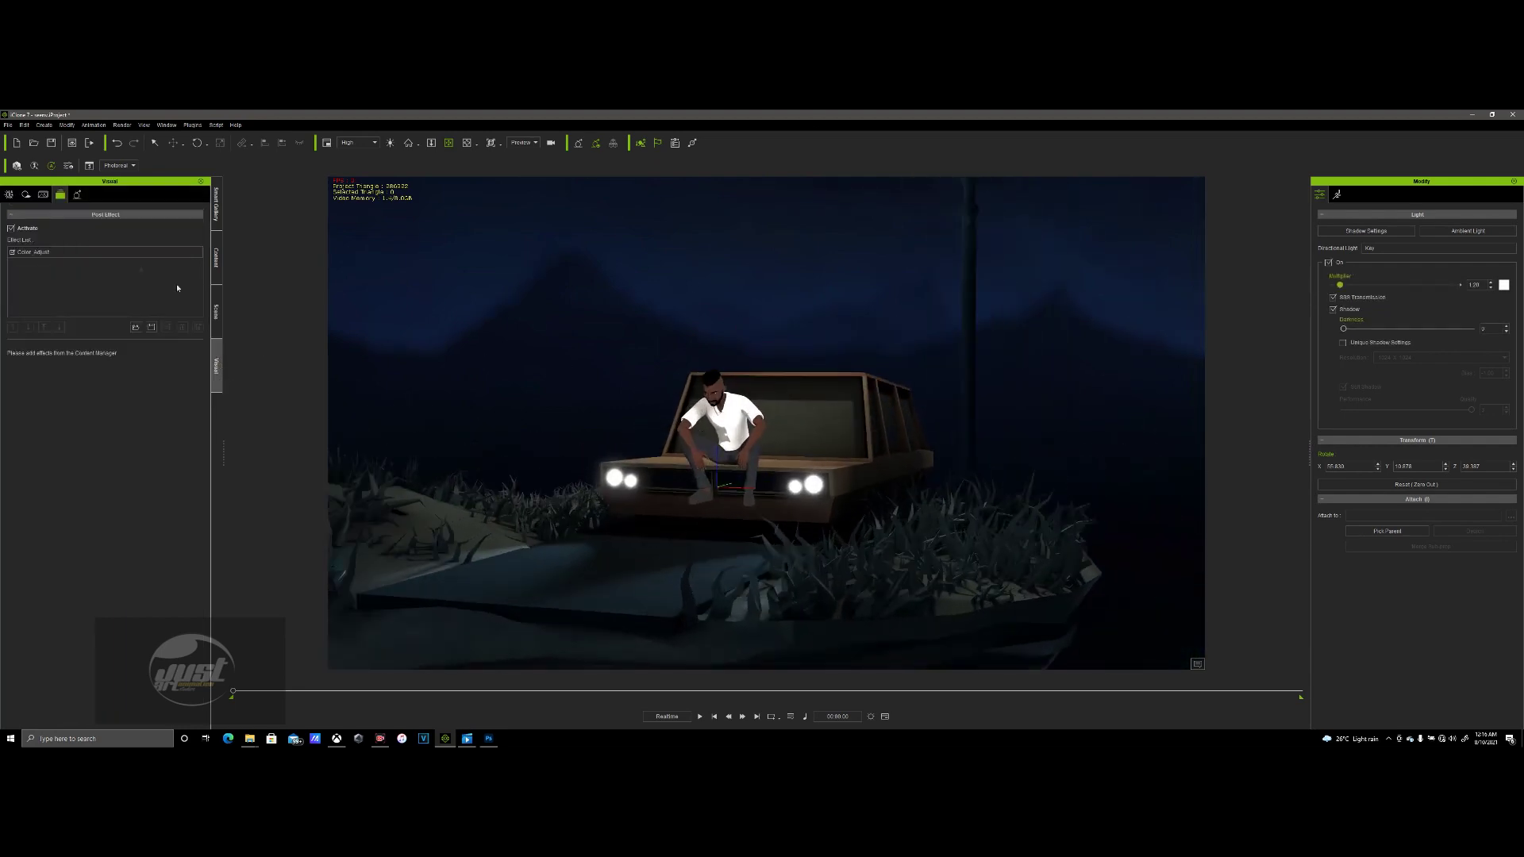
{"action": "left_click", "coordinate": [7, 193]}
{"action": "scroll", "coordinate": [40, 540], "scroll_direction": "down", "scroll_amount": 5}
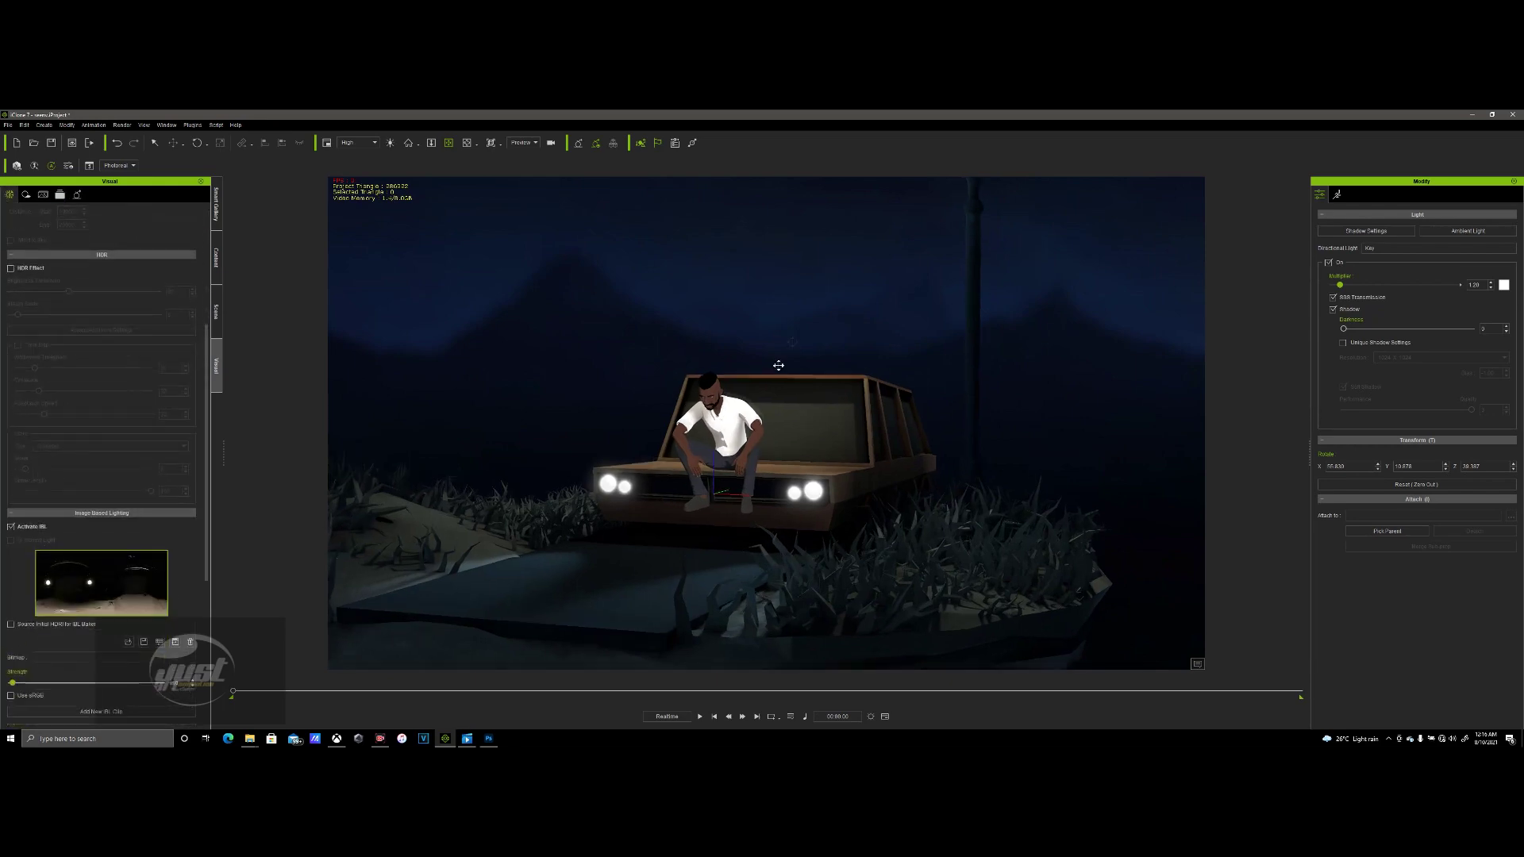
{"action": "scroll", "coordinate": [444, 500], "scroll_direction": "up", "scroll_amount": 5}
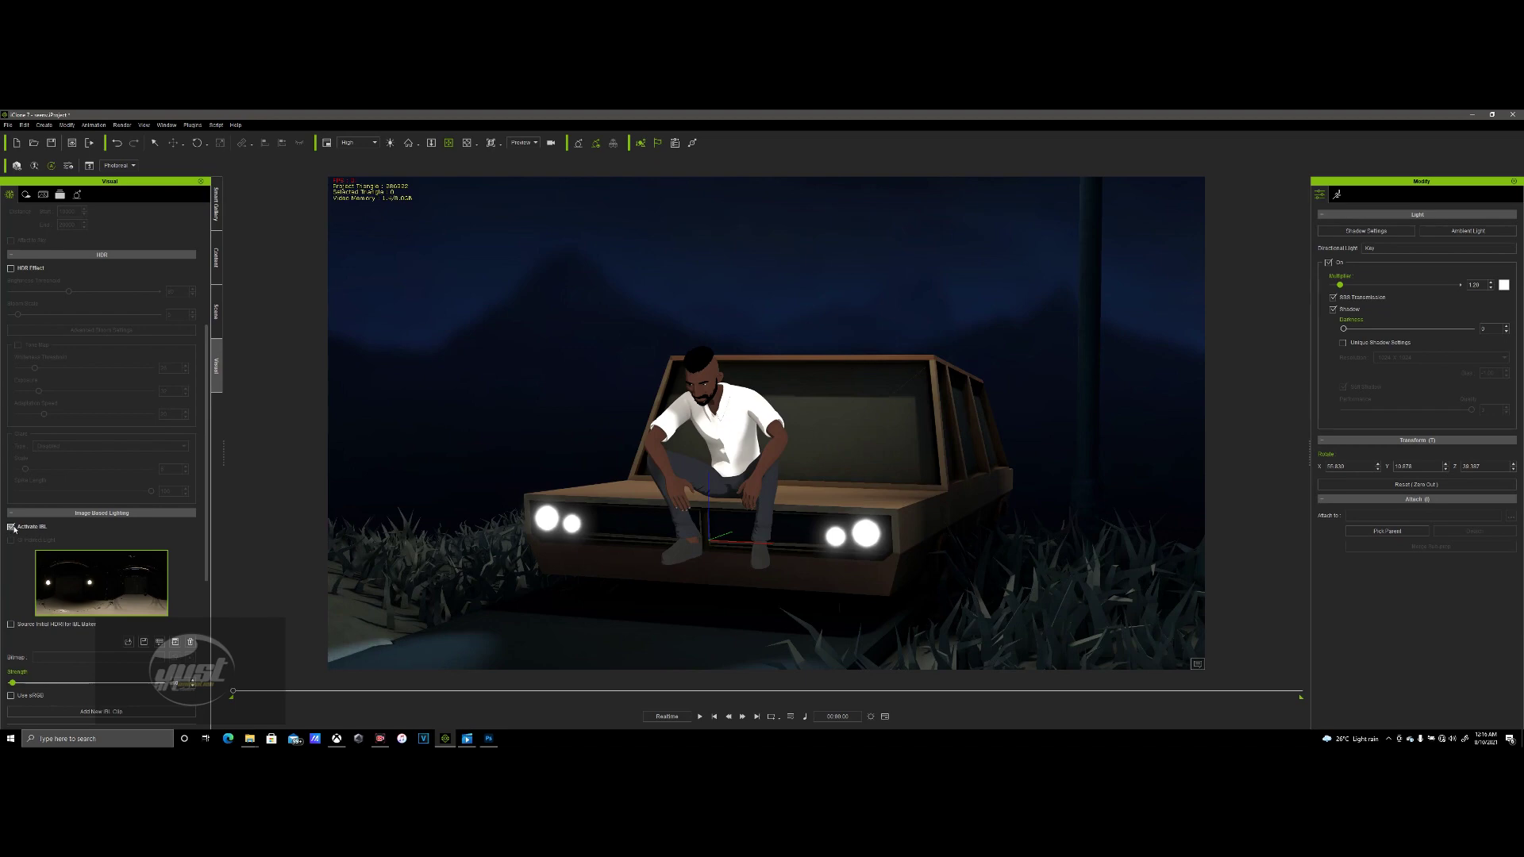
- Switch IBL off and on repeatedly to compare how it lights the character, leaving it activated
{"action": "left_click", "coordinate": [11, 527]}
{"action": "left_click", "coordinate": [12, 527]}
{"action": "left_click", "coordinate": [12, 527]}
{"action": "left_click", "coordinate": [12, 527]}
{"action": "left_click", "coordinate": [11, 527]}
{"action": "left_click", "coordinate": [12, 527]}
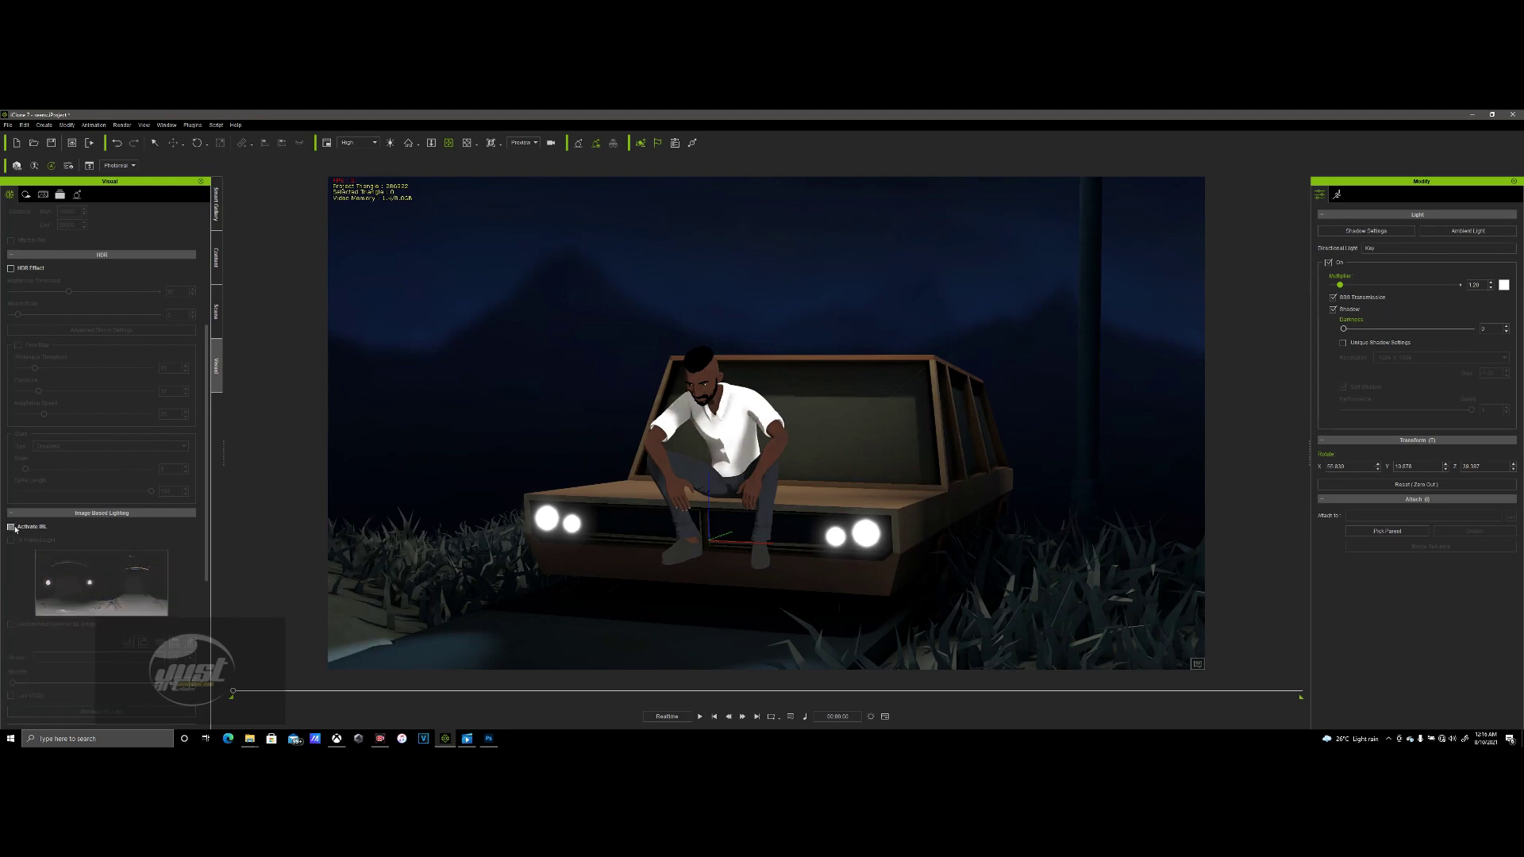
{"action": "left_click", "coordinate": [12, 527]}
{"action": "left_click", "coordinate": [12, 527]}
{"action": "left_click", "coordinate": [12, 527]}
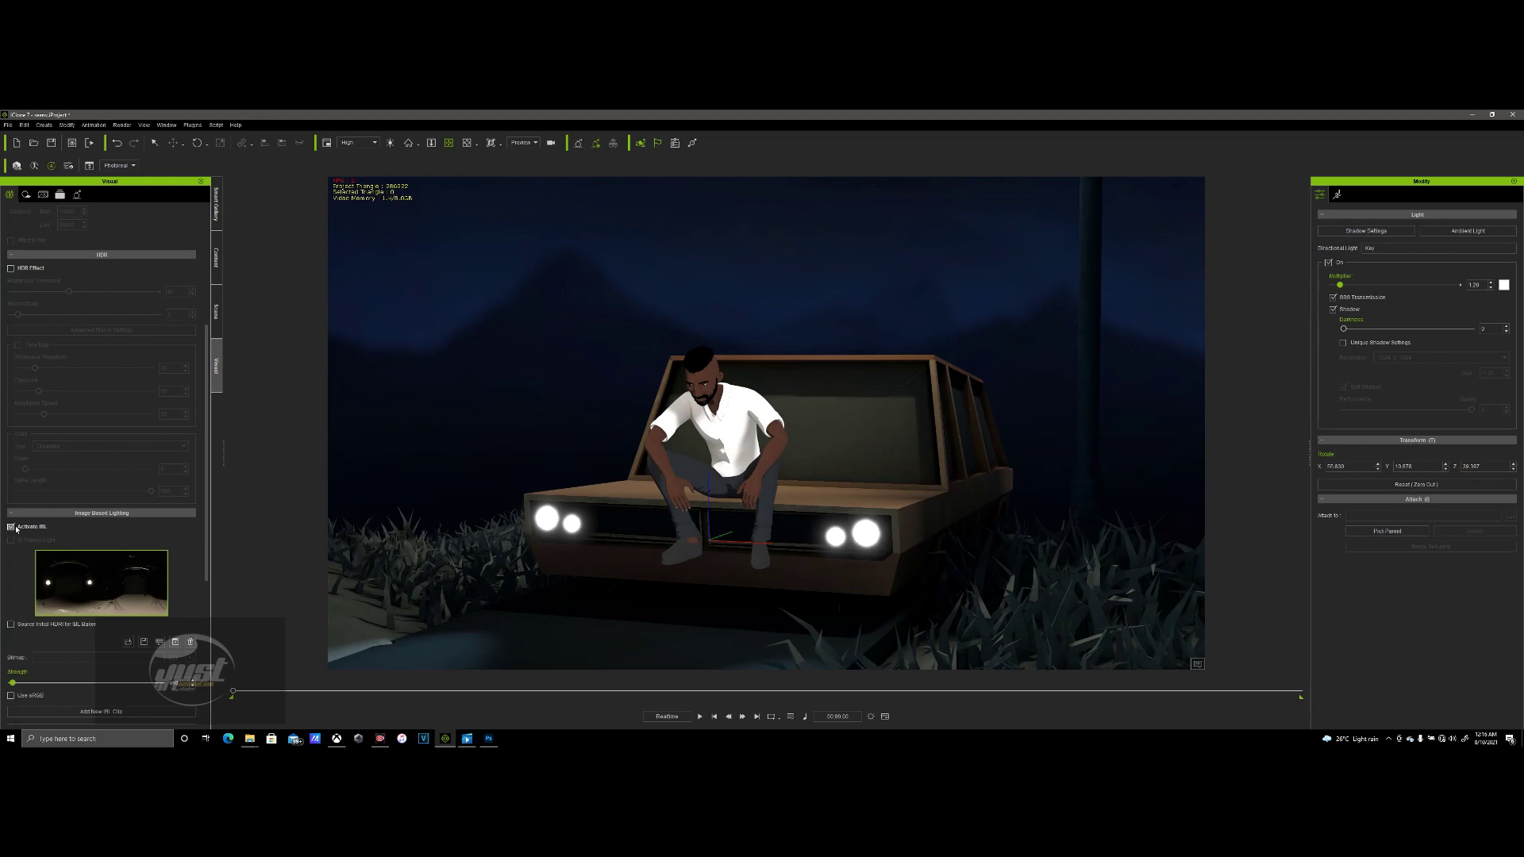
{"action": "left_click", "coordinate": [12, 526]}
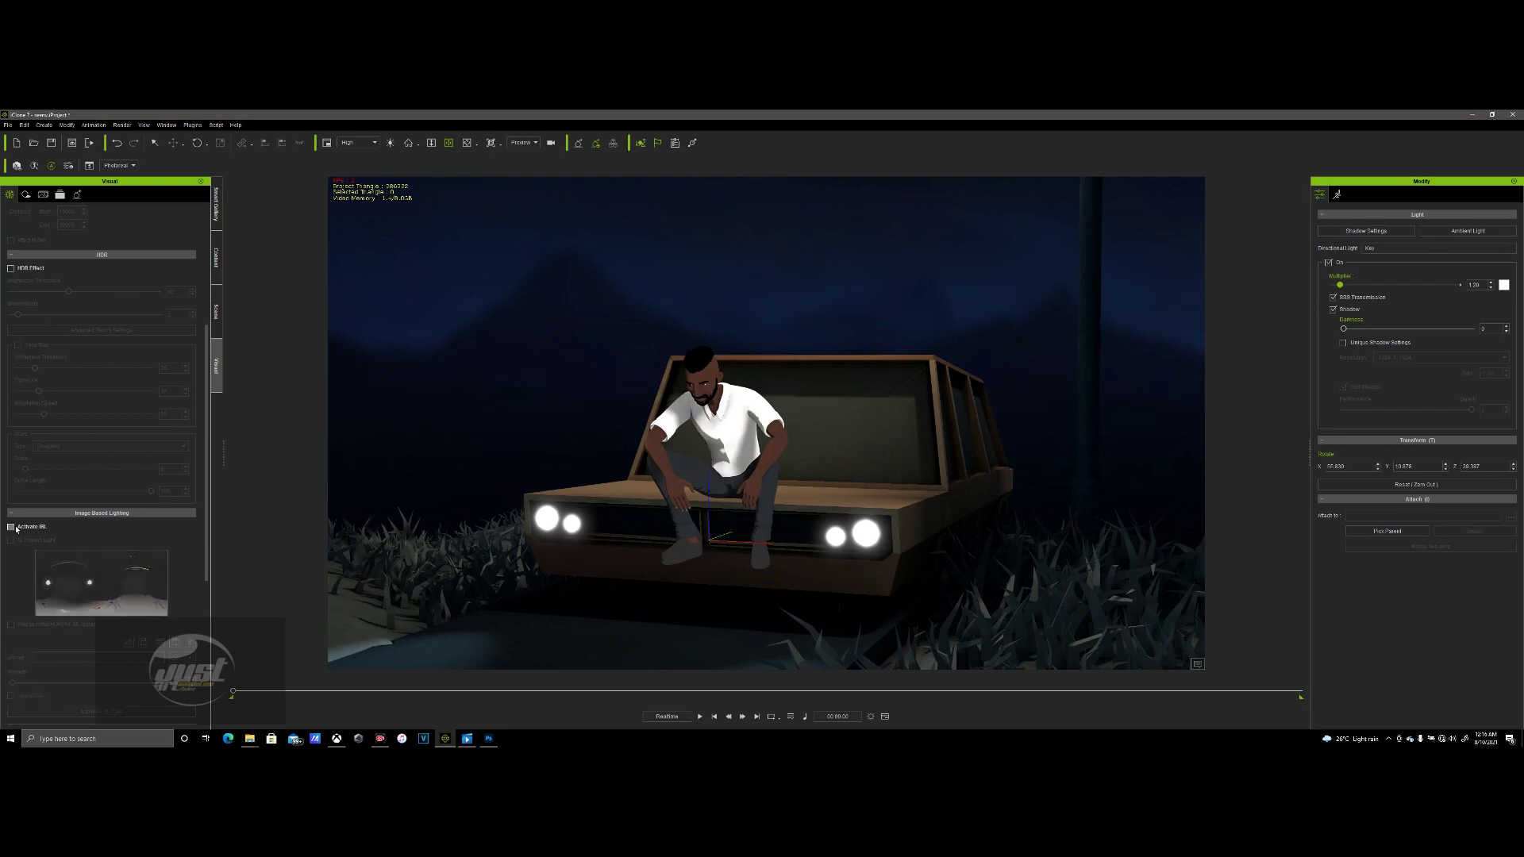
{"action": "left_click", "coordinate": [16, 527]}
- Raise the IBL strength to test its effect on the character, and lower it to near the minimum
{"action": "scroll", "coordinate": [102, 677], "scroll_direction": "down", "scroll_amount": 1}
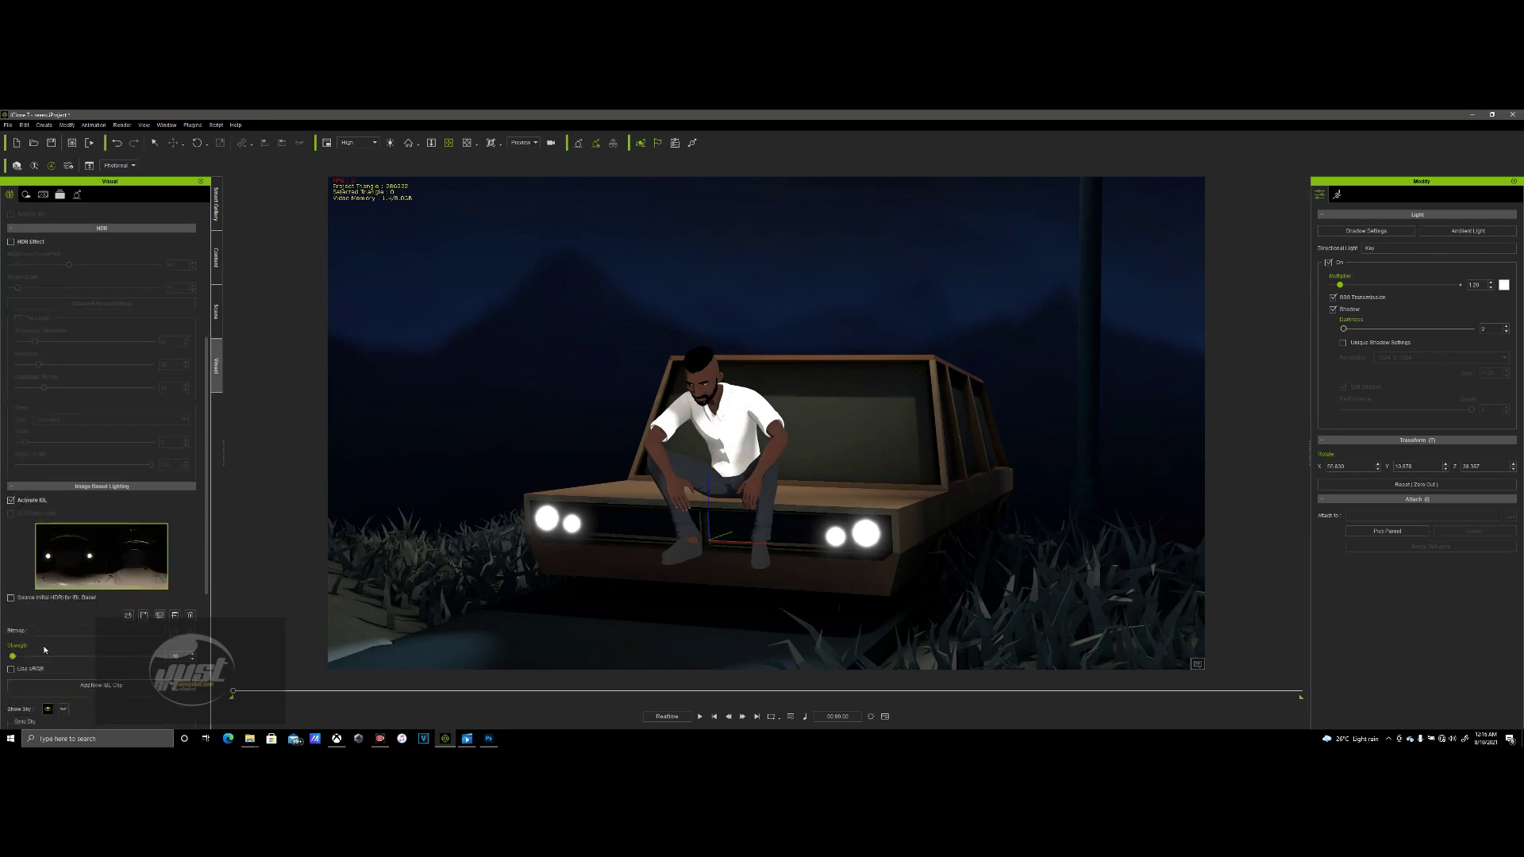
{"action": "left_click_drag", "start_coordinate": [28, 658], "coordinate": [34, 658]}
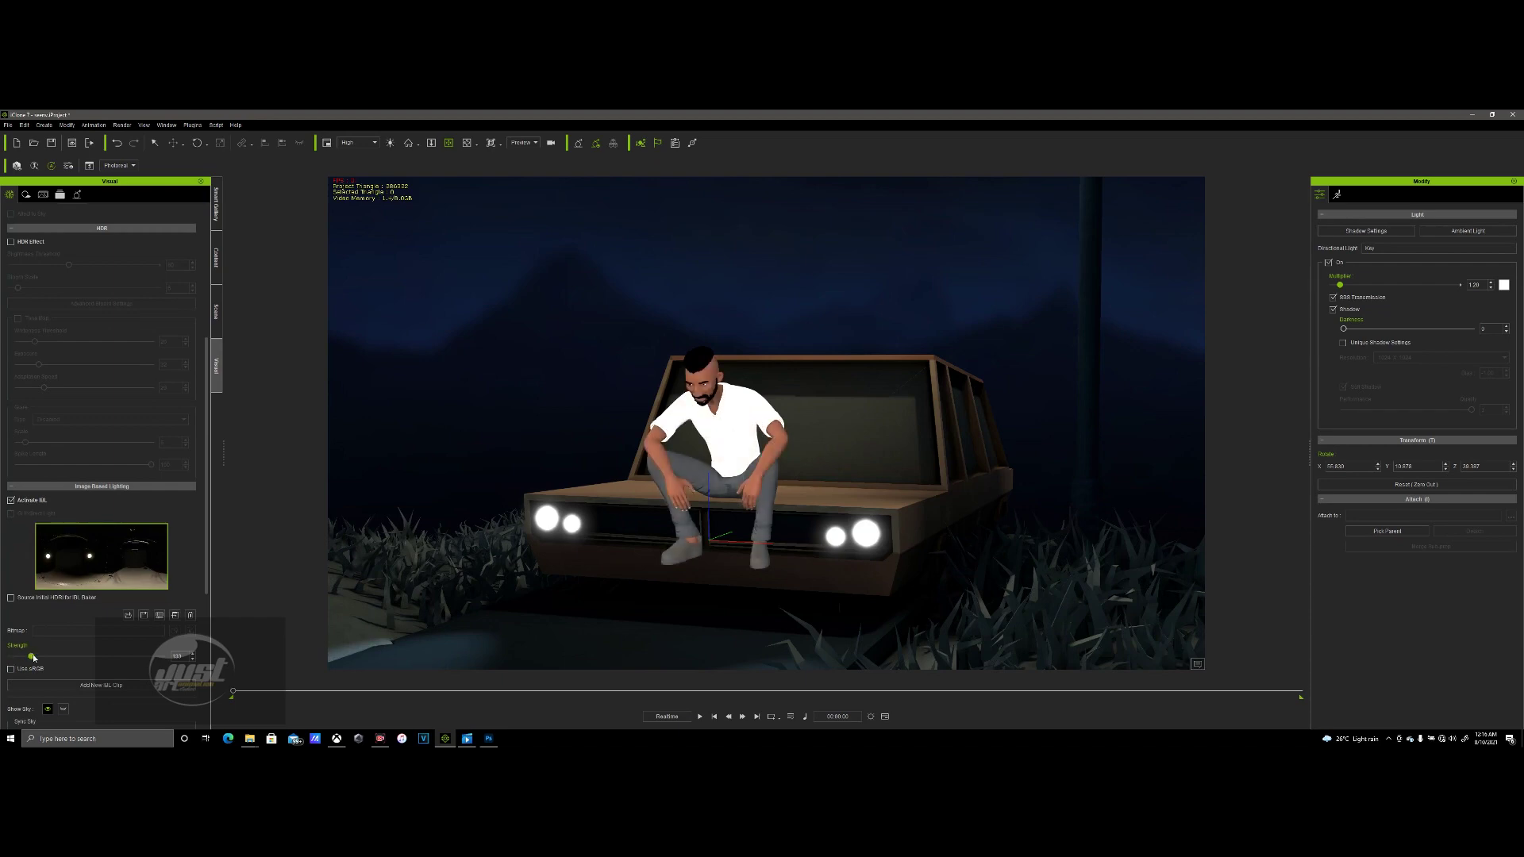
{"action": "left_click_drag", "start_coordinate": [28, 658], "coordinate": [5, 658]}
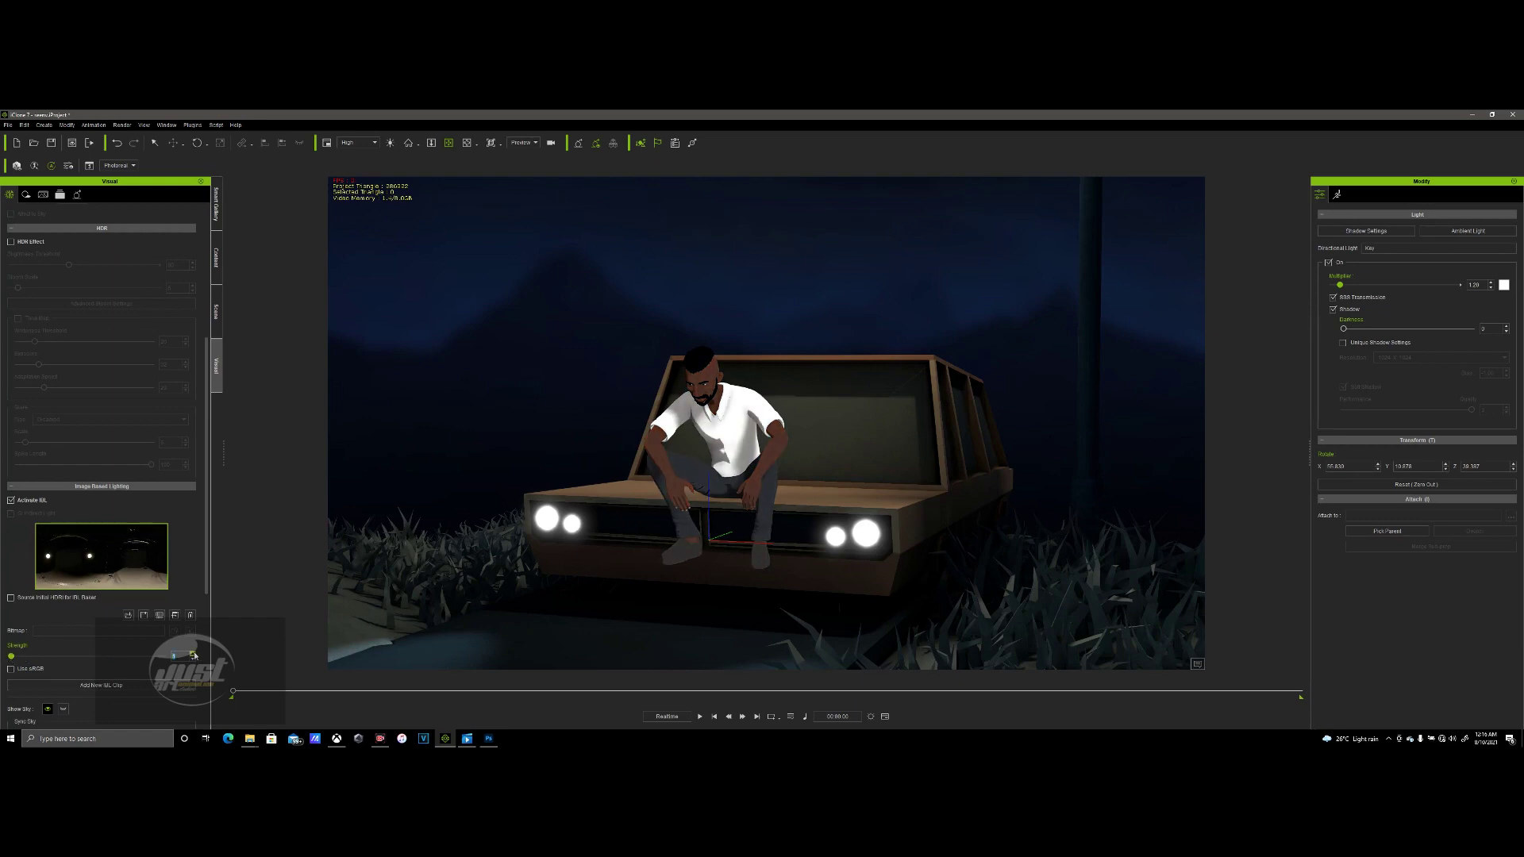
- Select the seated character and examine it with the car and street lamp from several angles and distances
{"action": "scroll", "coordinate": [724, 405], "scroll_direction": "up", "scroll_amount": 4}
{"action": "left_click", "coordinate": [687, 398]}
{"action": "right_click_drag", "start_coordinate": [689, 397], "coordinate": [746, 440]}
{"action": "scroll", "coordinate": [730, 409], "scroll_direction": "down", "scroll_amount": 5}
{"action": "middle_click_drag", "start_coordinate": [781, 385], "coordinate": [765, 492]}
{"action": "mouse_move", "coordinate": [765, 493]}
{"action": "right_mouse_down"}
{"action": "mouse_move", "coordinate": [807, 476]}
{"action": "mouse_move", "coordinate": [772, 475]}
{"action": "right_mouse_up"}
{"action": "scroll", "coordinate": [771, 474], "scroll_direction": "up", "scroll_amount": 5}
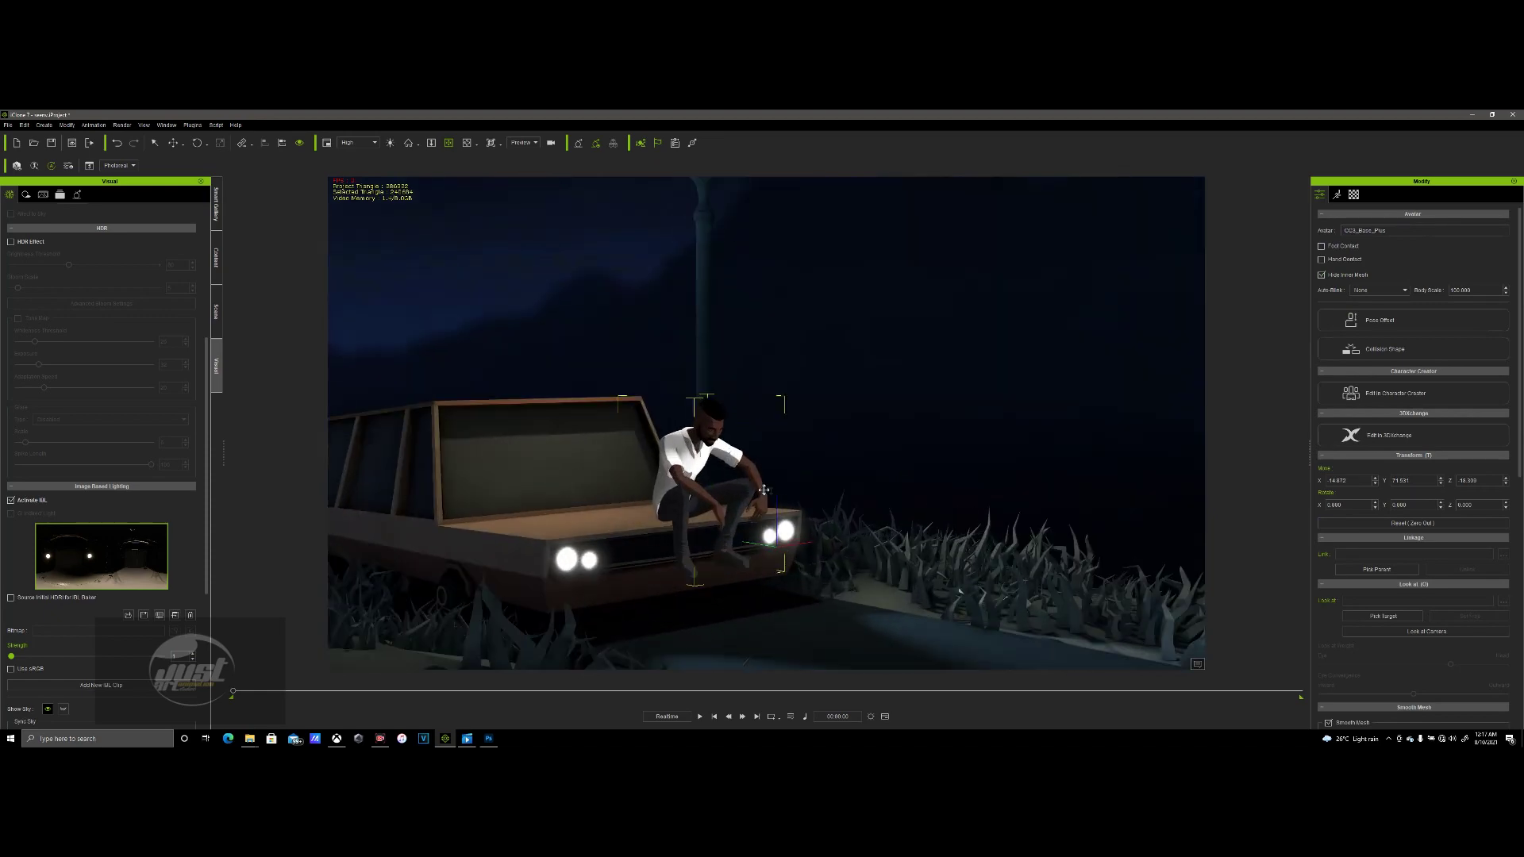
{"action": "scroll", "coordinate": [772, 474], "scroll_direction": "down", "scroll_amount": 6}
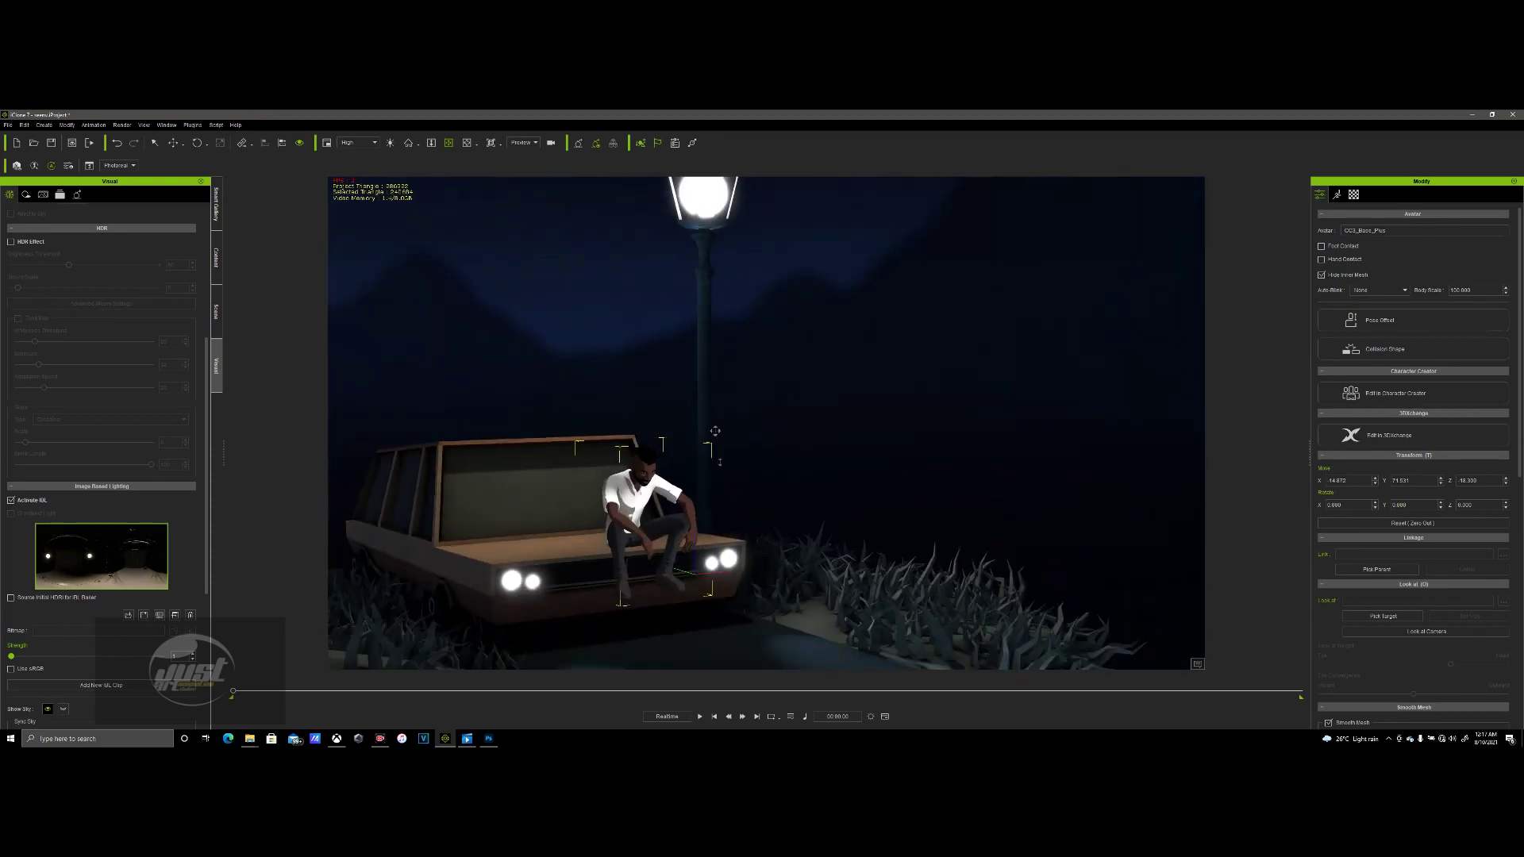
{"action": "right_click_drag", "start_coordinate": [716, 415], "coordinate": [710, 337]}
{"action": "scroll", "coordinate": [680, 537], "scroll_direction": "up", "scroll_amount": 3}
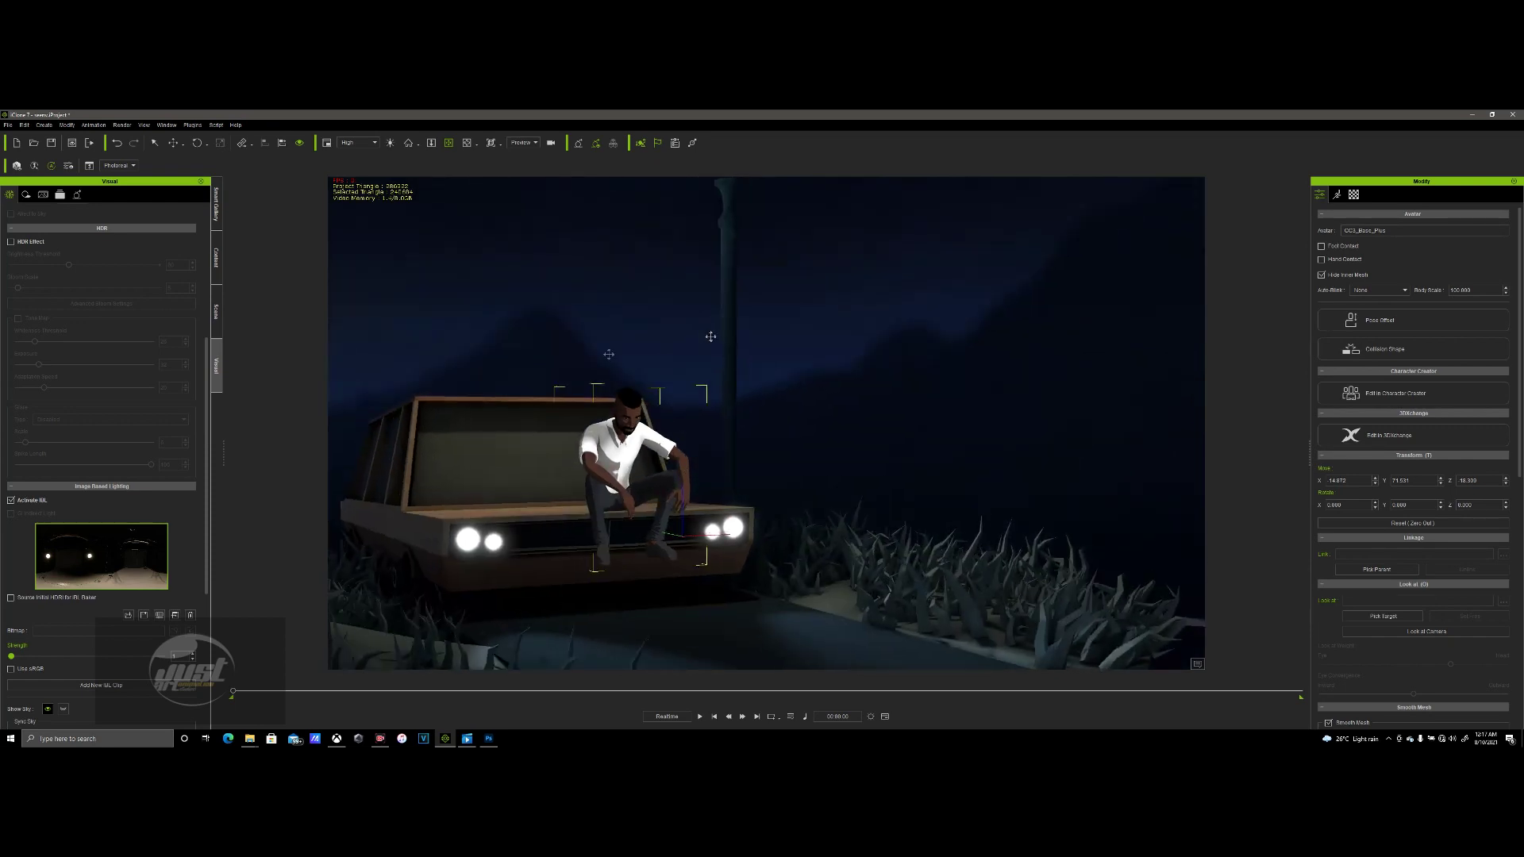
- Review the scene's post effects list and its Toon Shader settings
{"action": "left_click", "coordinate": [63, 196]}
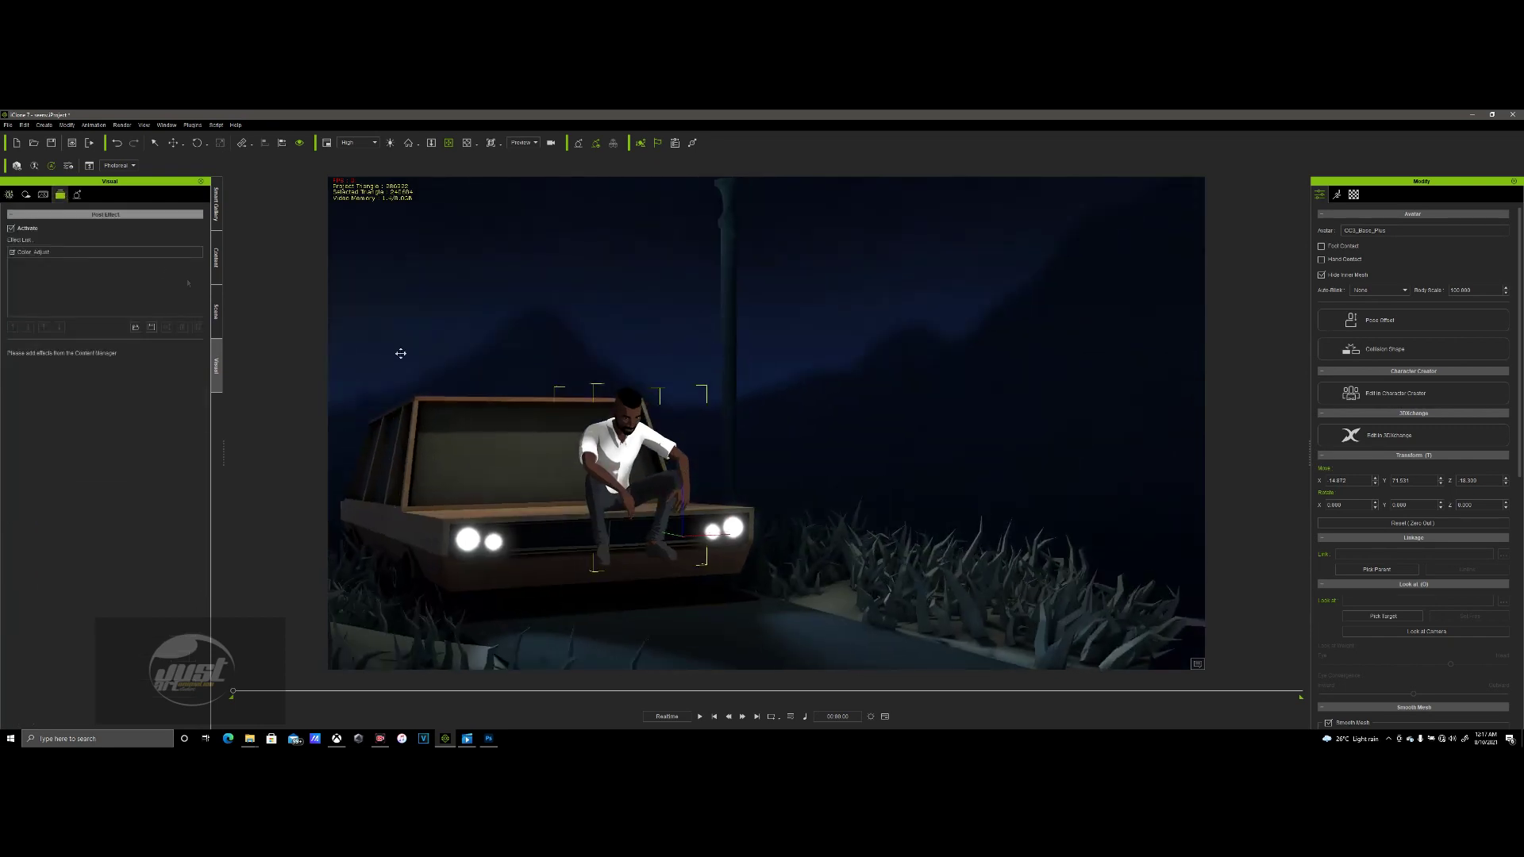
{"action": "left_click", "coordinate": [219, 305]}
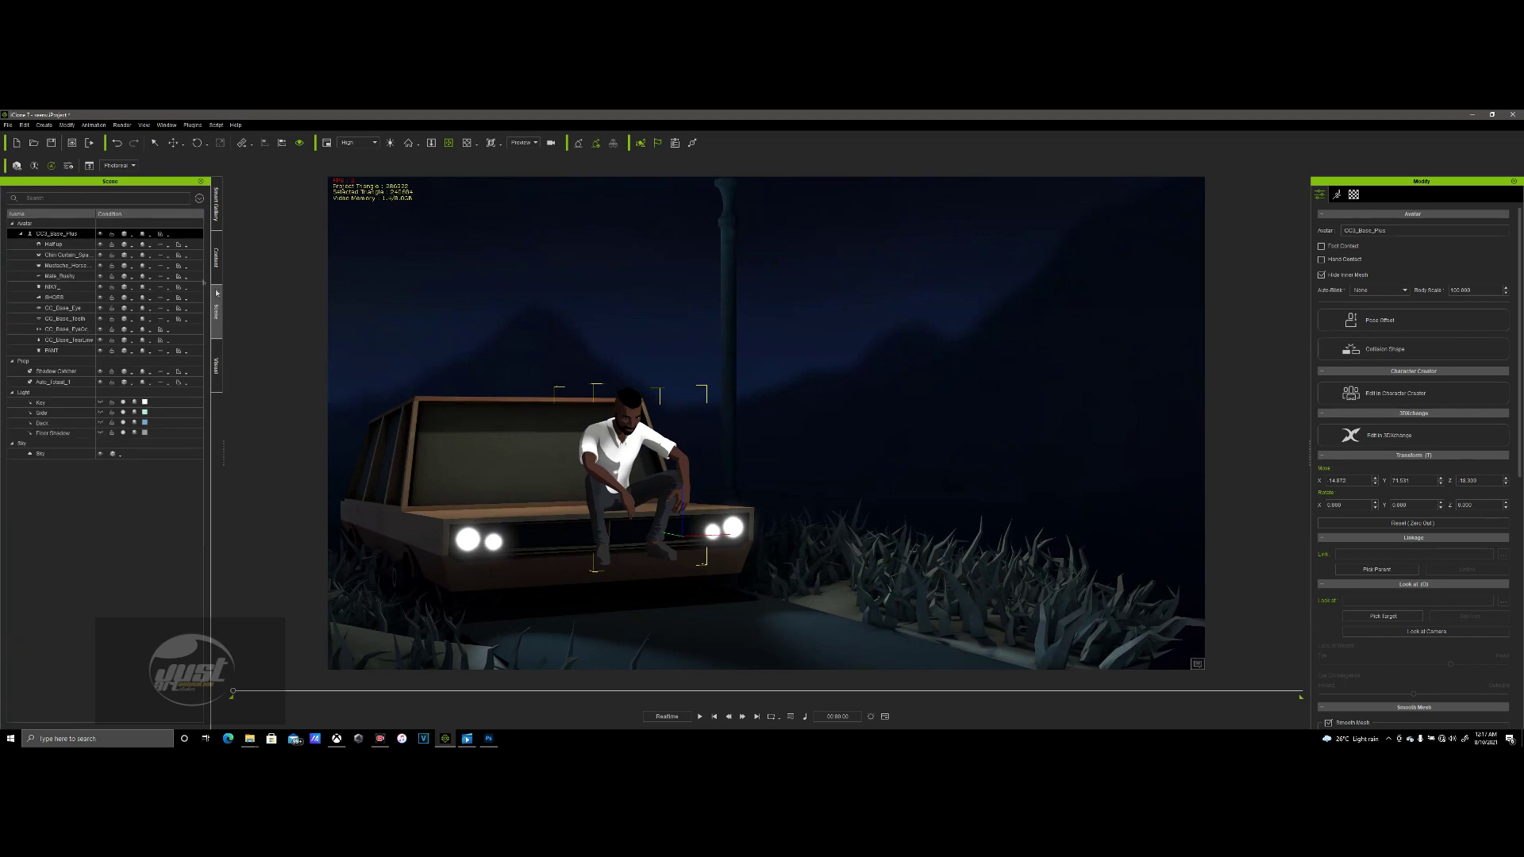
{"action": "left_click", "coordinate": [217, 258]}
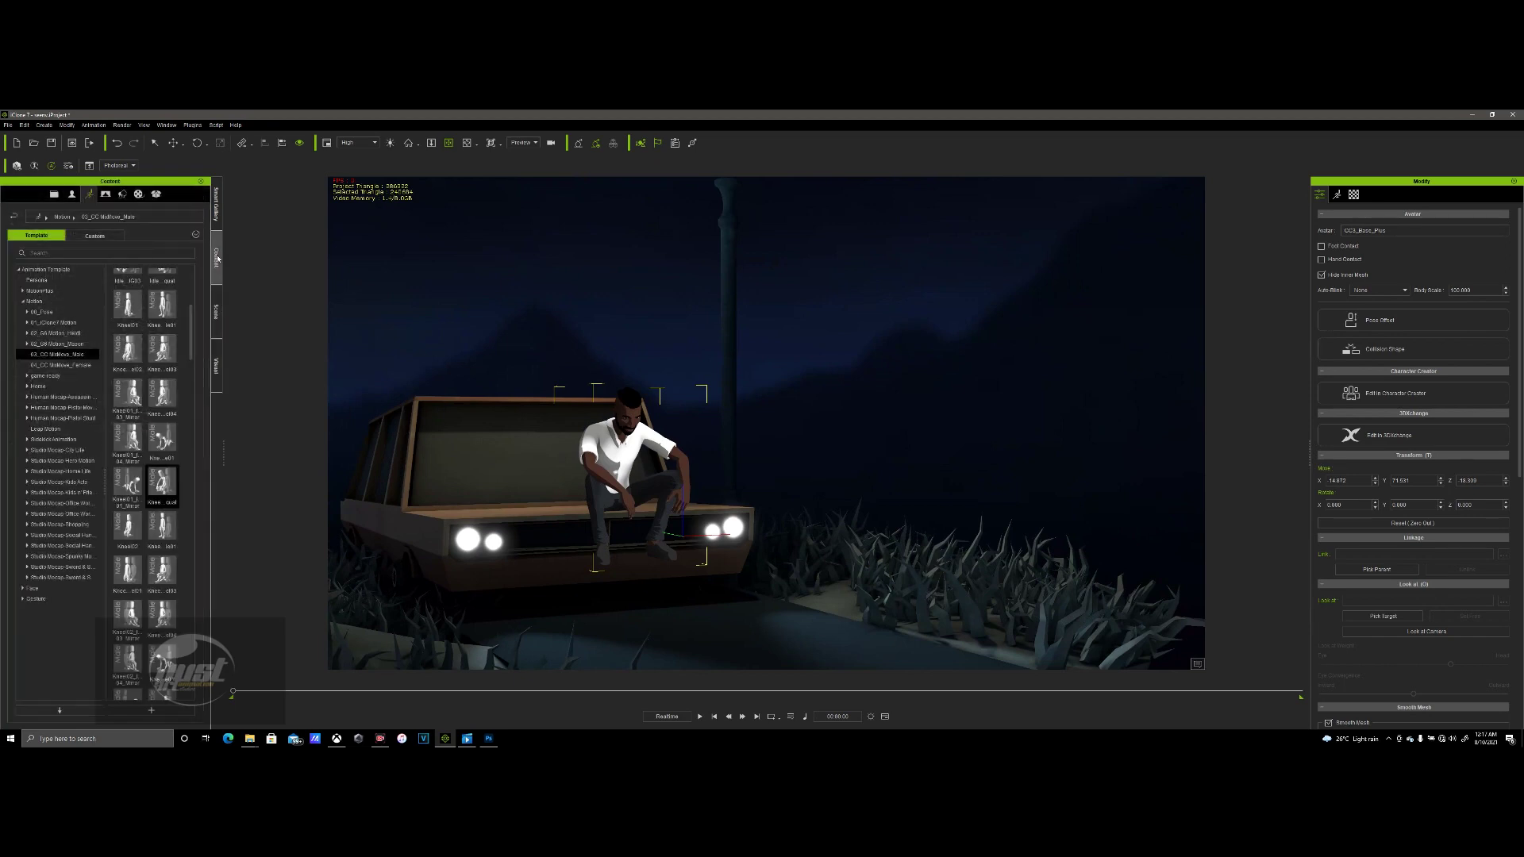
{"action": "left_click", "coordinate": [216, 365]}
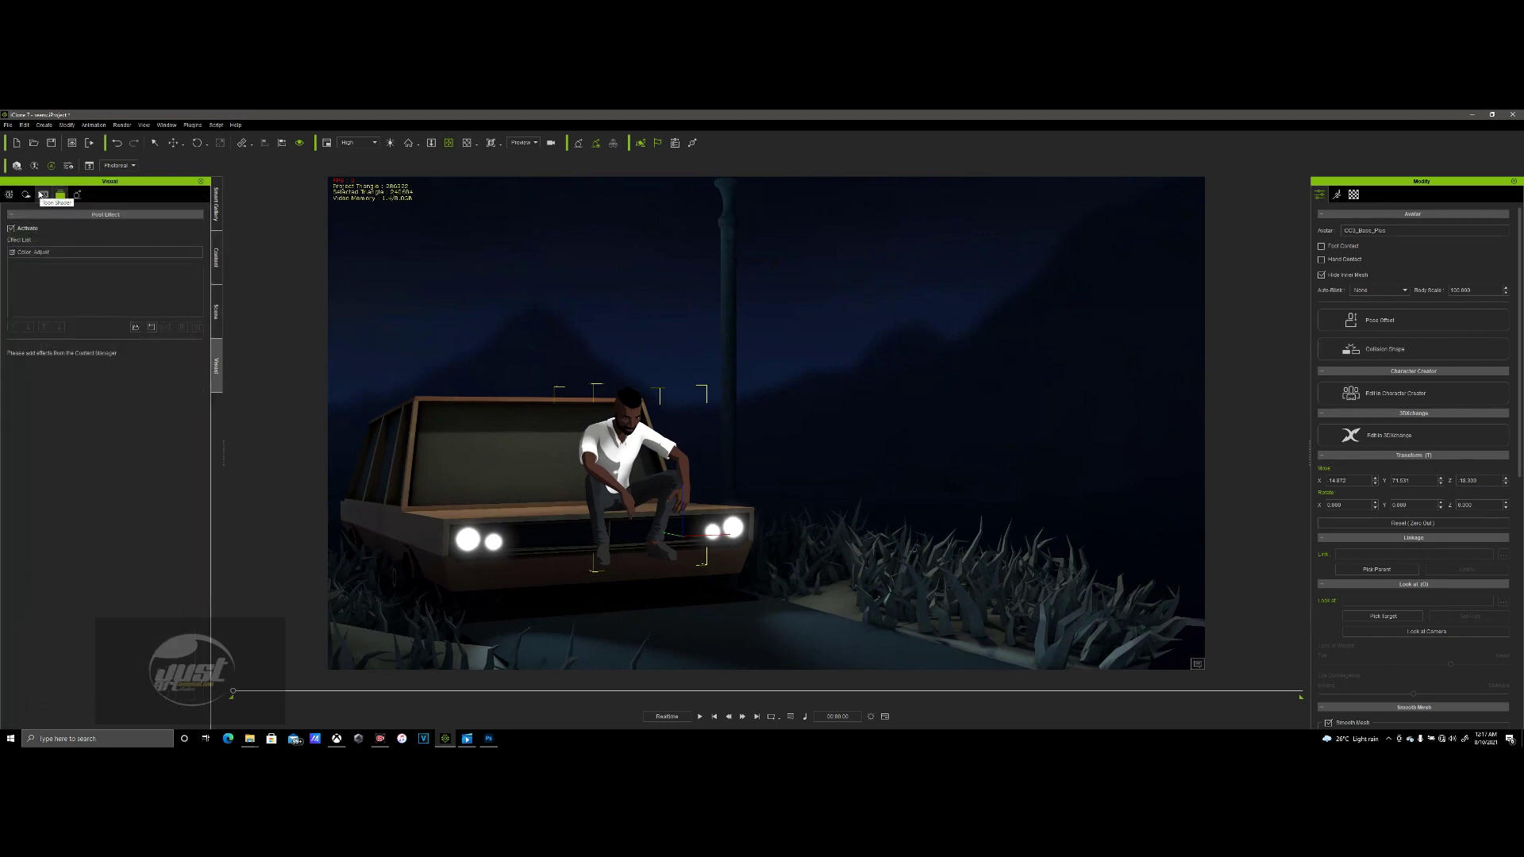
{"action": "left_click", "coordinate": [42, 195]}
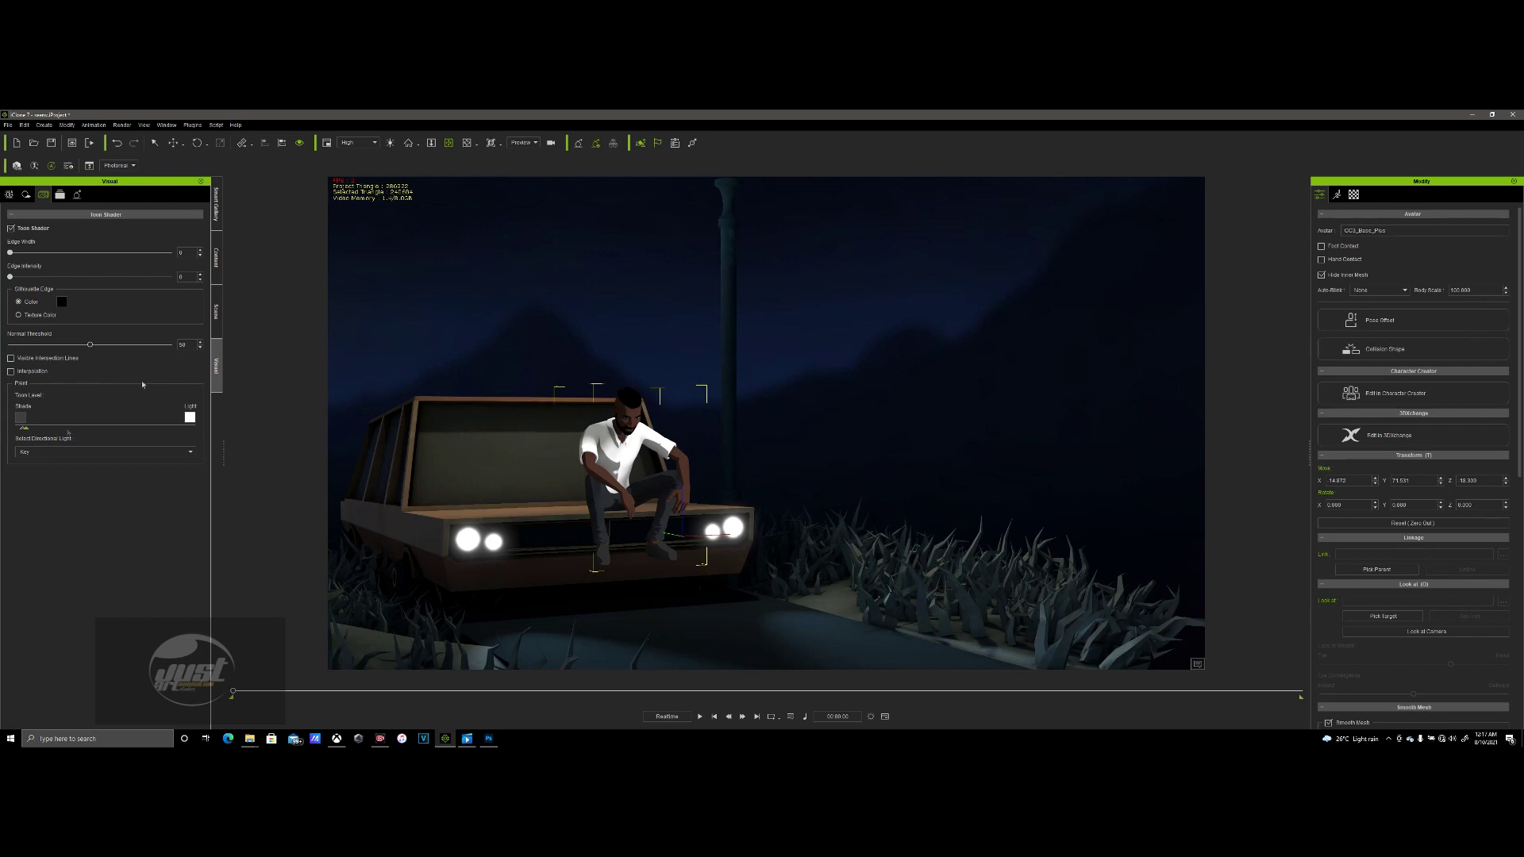
- Rotate the Key directional light to change the direction it lights the seated character from
{"action": "left_click", "coordinate": [215, 314]}
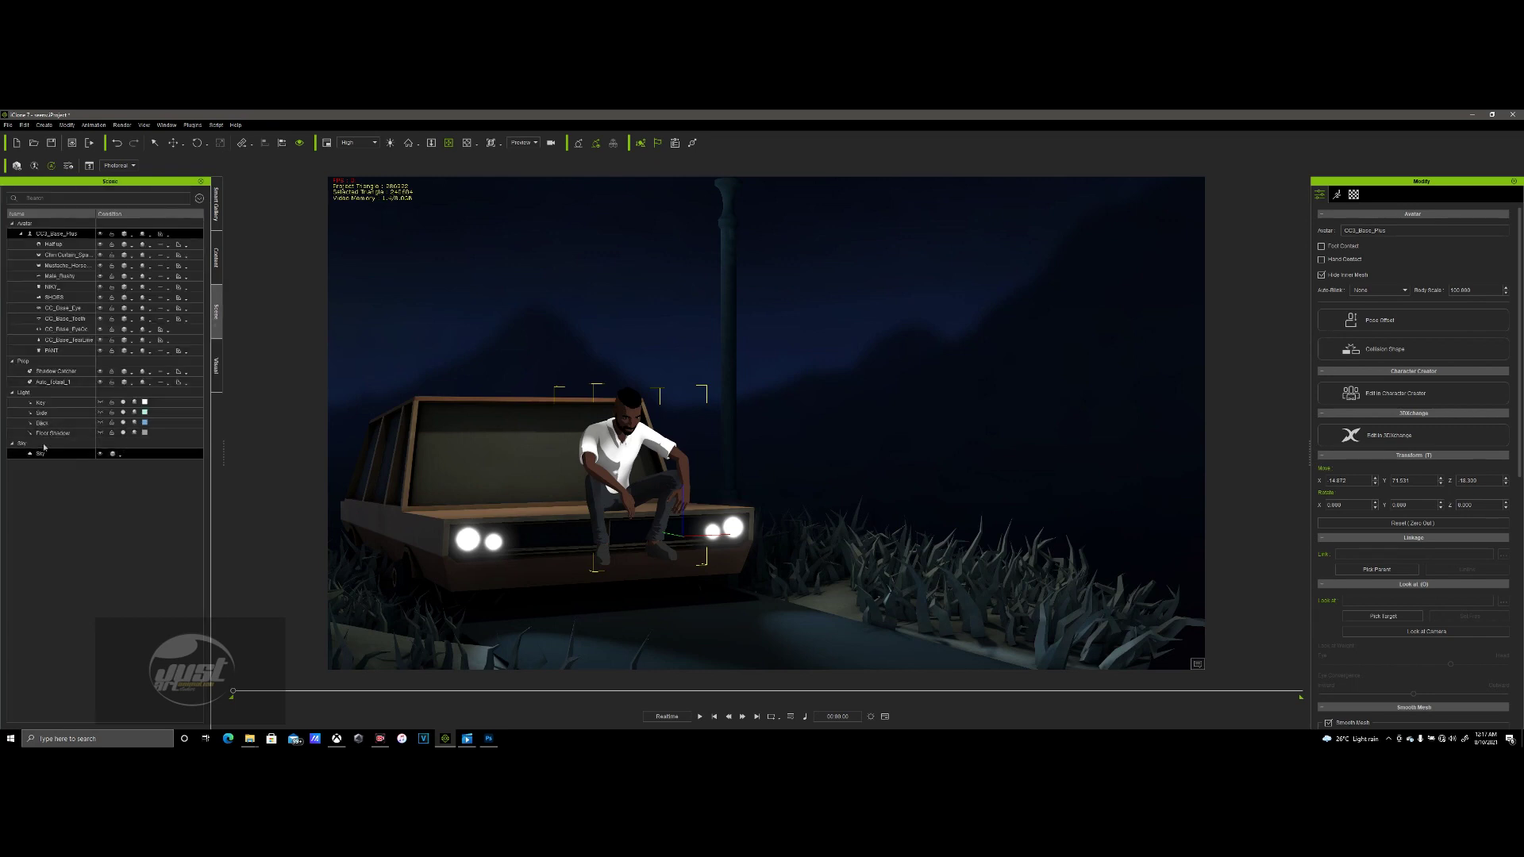
{"action": "left_click", "coordinate": [19, 403]}
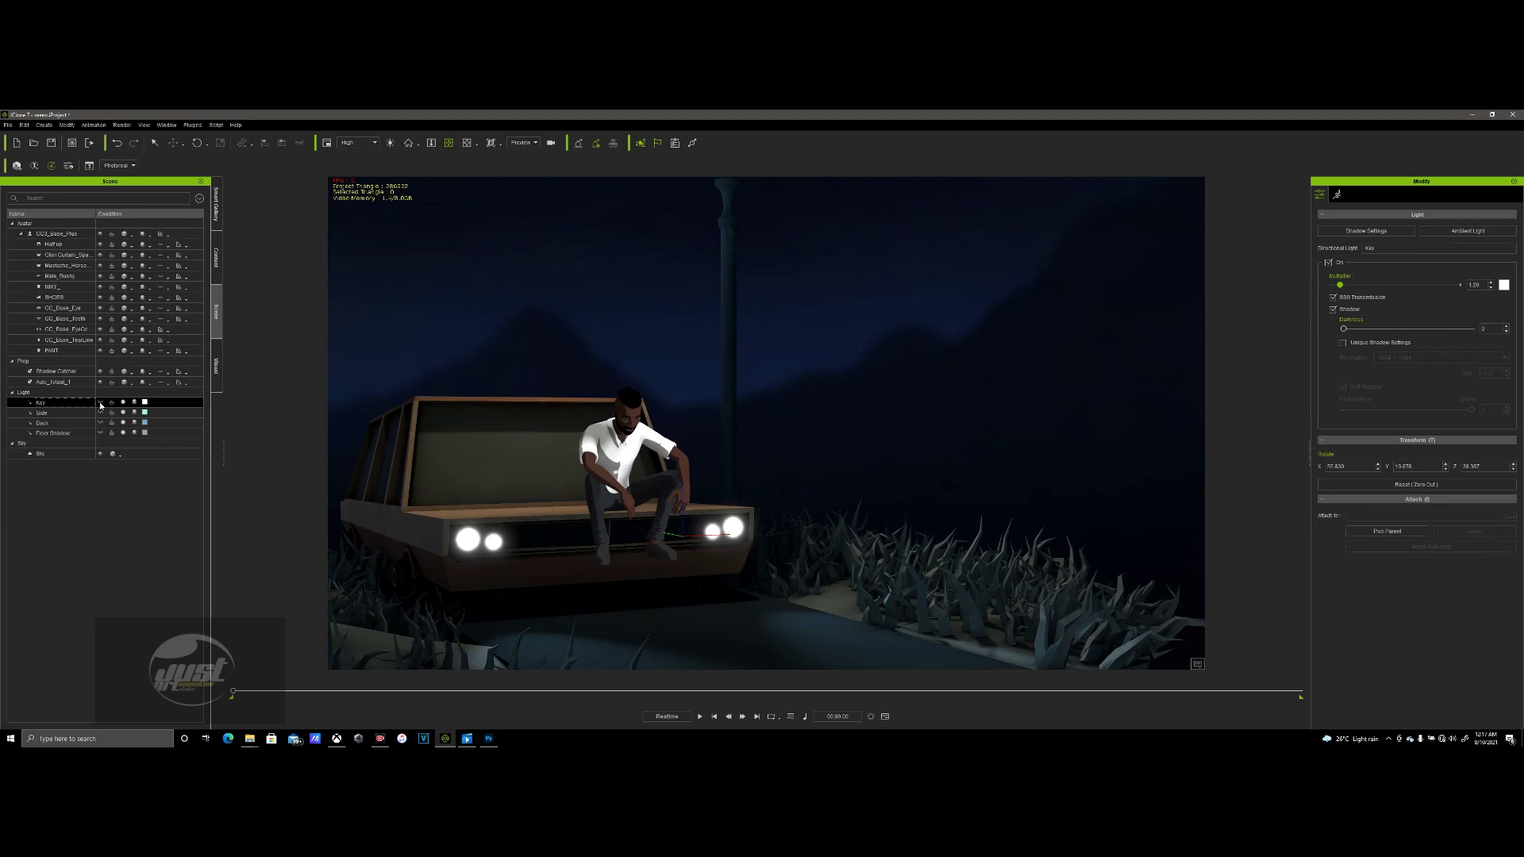
{"action": "left_click", "coordinate": [196, 144]}
{"action": "left_click_drag", "start_coordinate": [806, 395], "coordinate": [822, 357]}
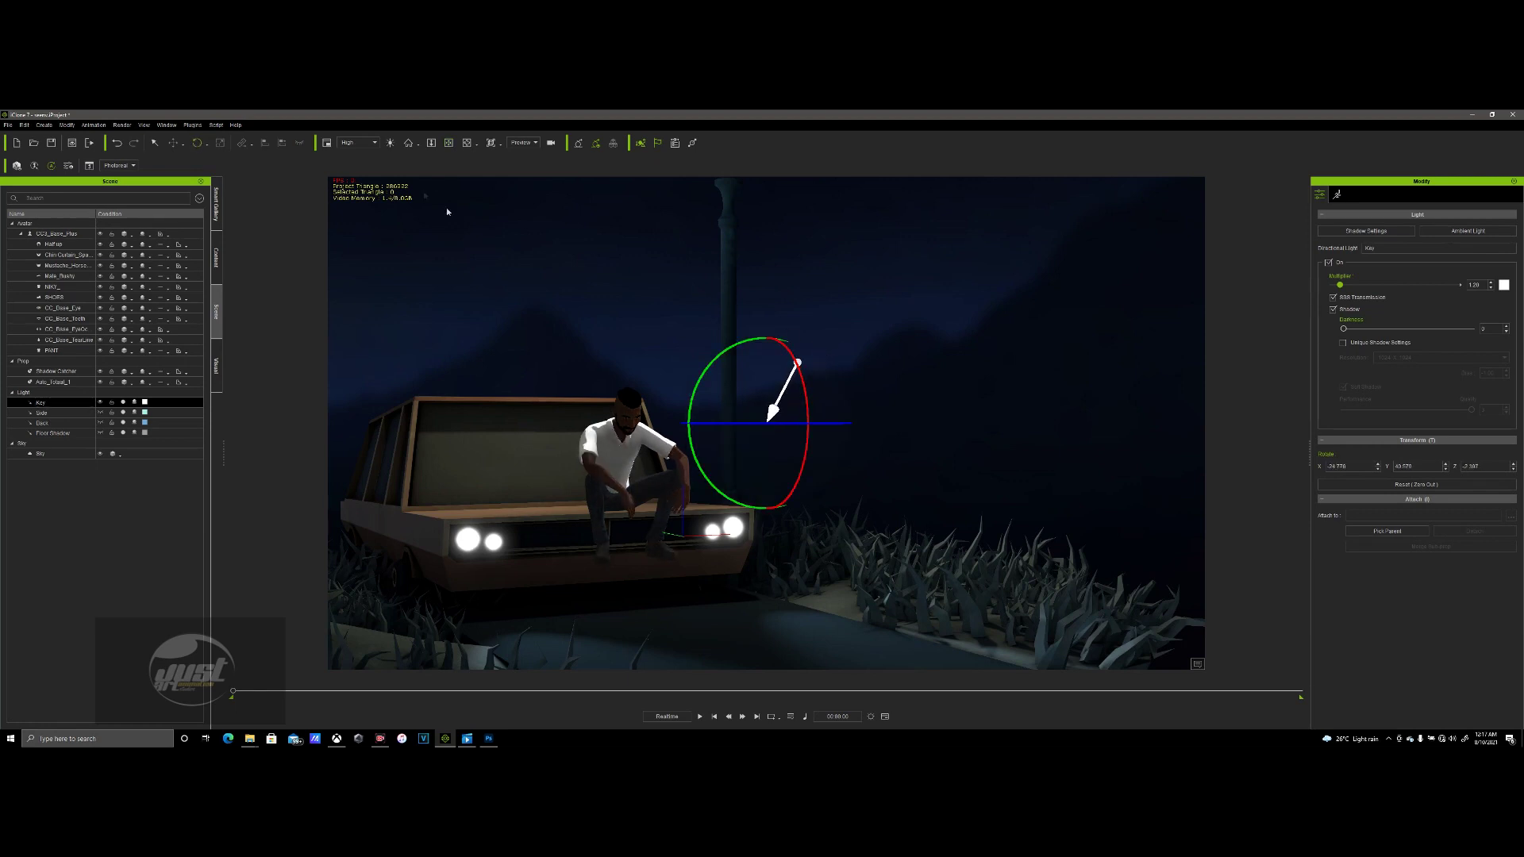
{"action": "left_click", "coordinate": [448, 142]}
- Switch Ambient Occlusion off and on to compare its effect on the seated character up close
{"action": "left_click_drag", "start_coordinate": [574, 428], "coordinate": [599, 494]}
{"action": "left_click", "coordinate": [561, 340]}
{"action": "scroll", "coordinate": [579, 476], "scroll_direction": "up", "scroll_amount": 4}
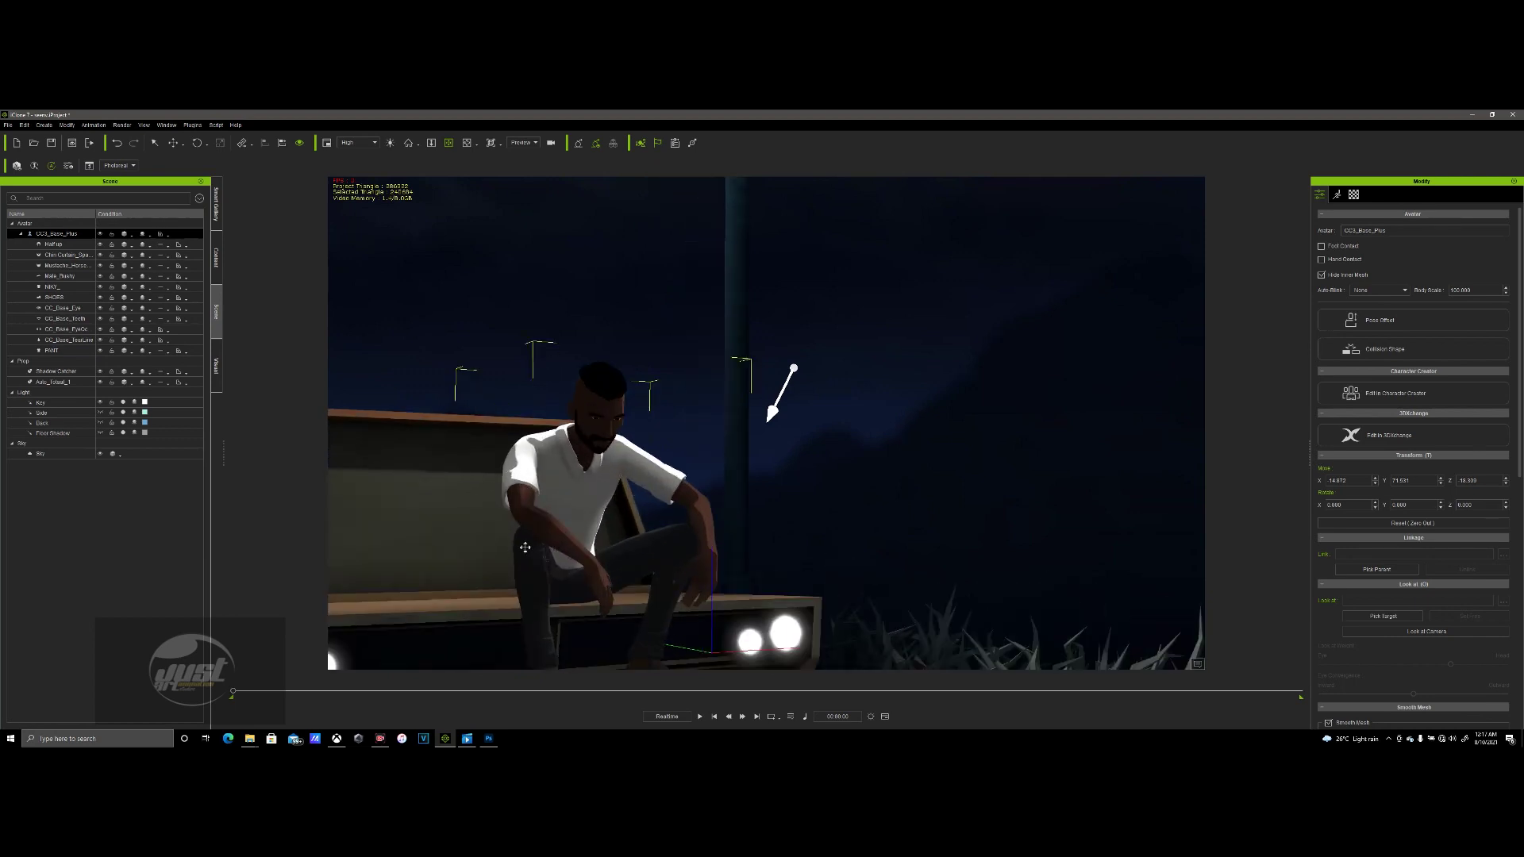
{"action": "left_click_drag", "start_coordinate": [525, 547], "coordinate": [476, 587]}
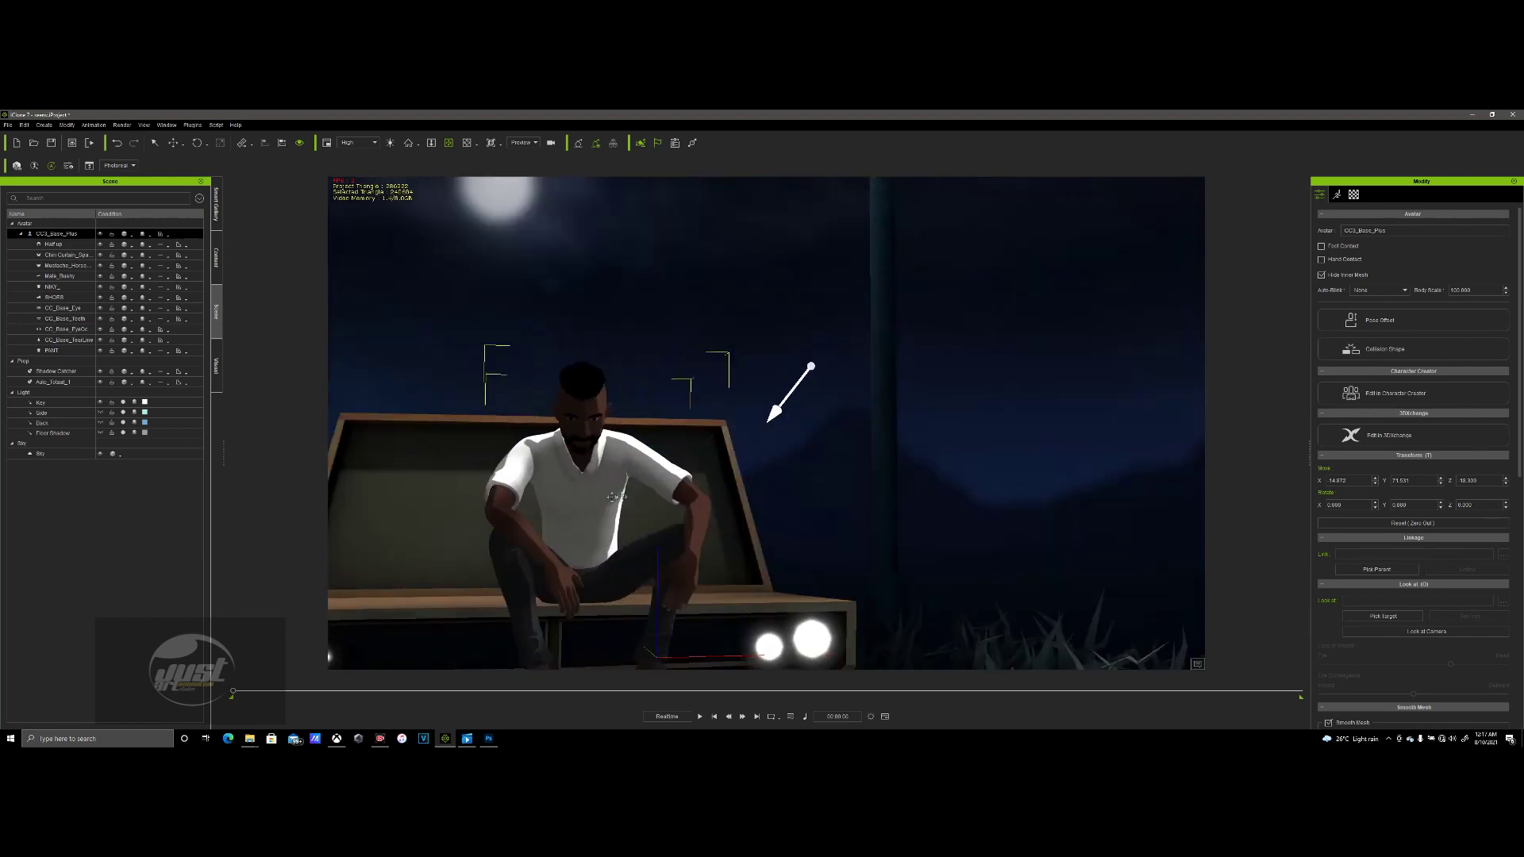
{"action": "left_click_drag", "start_coordinate": [653, 488], "coordinate": [611, 511]}
{"action": "left_click", "coordinate": [217, 368]}
{"action": "left_click", "coordinate": [10, 194]}
{"action": "scroll", "coordinate": [92, 392], "scroll_direction": "up", "scroll_amount": 5}
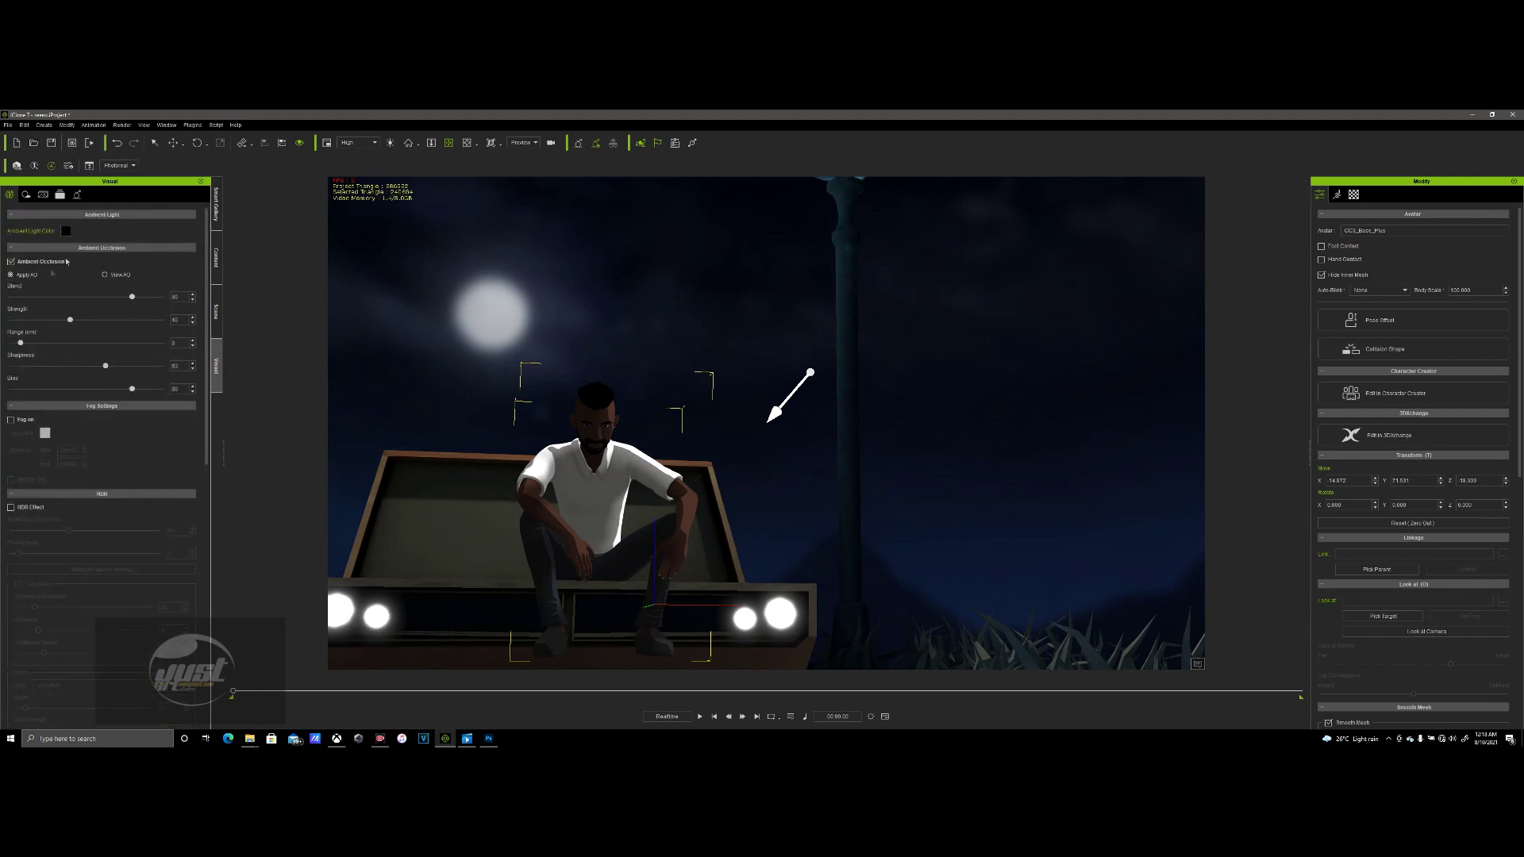
{"action": "left_click", "coordinate": [11, 262]}
{"action": "left_click", "coordinate": [11, 262]}
- Test Ambient Occlusion with strength 100, a longer range, different sharpness and lower bias, and turn the effect off
{"action": "right_click_drag", "start_coordinate": [580, 466], "coordinate": [633, 636]}
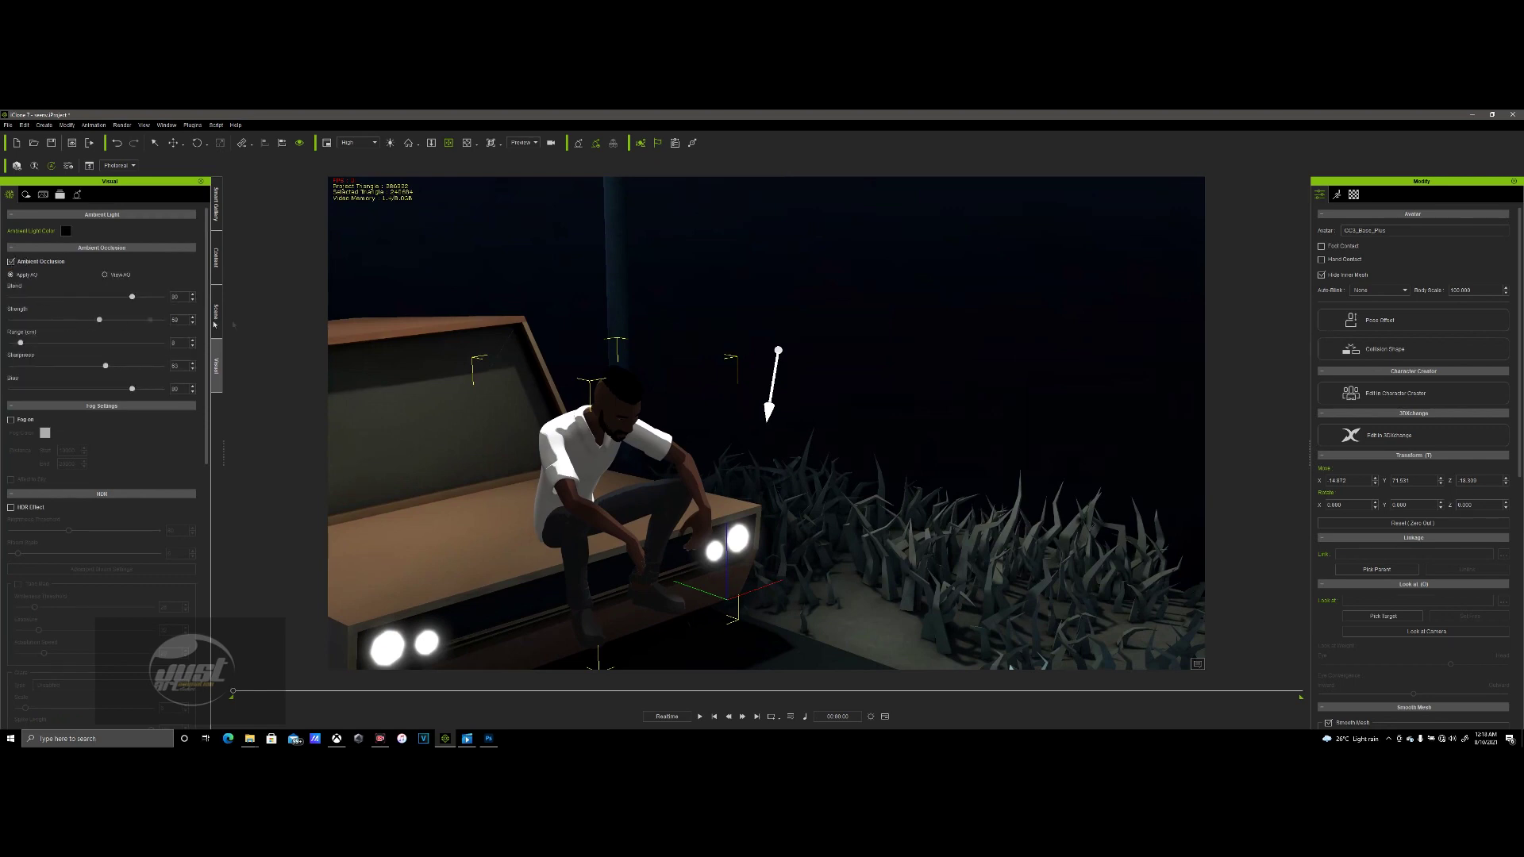
{"action": "left_click_drag", "start_coordinate": [21, 344], "coordinate": [129, 341]}
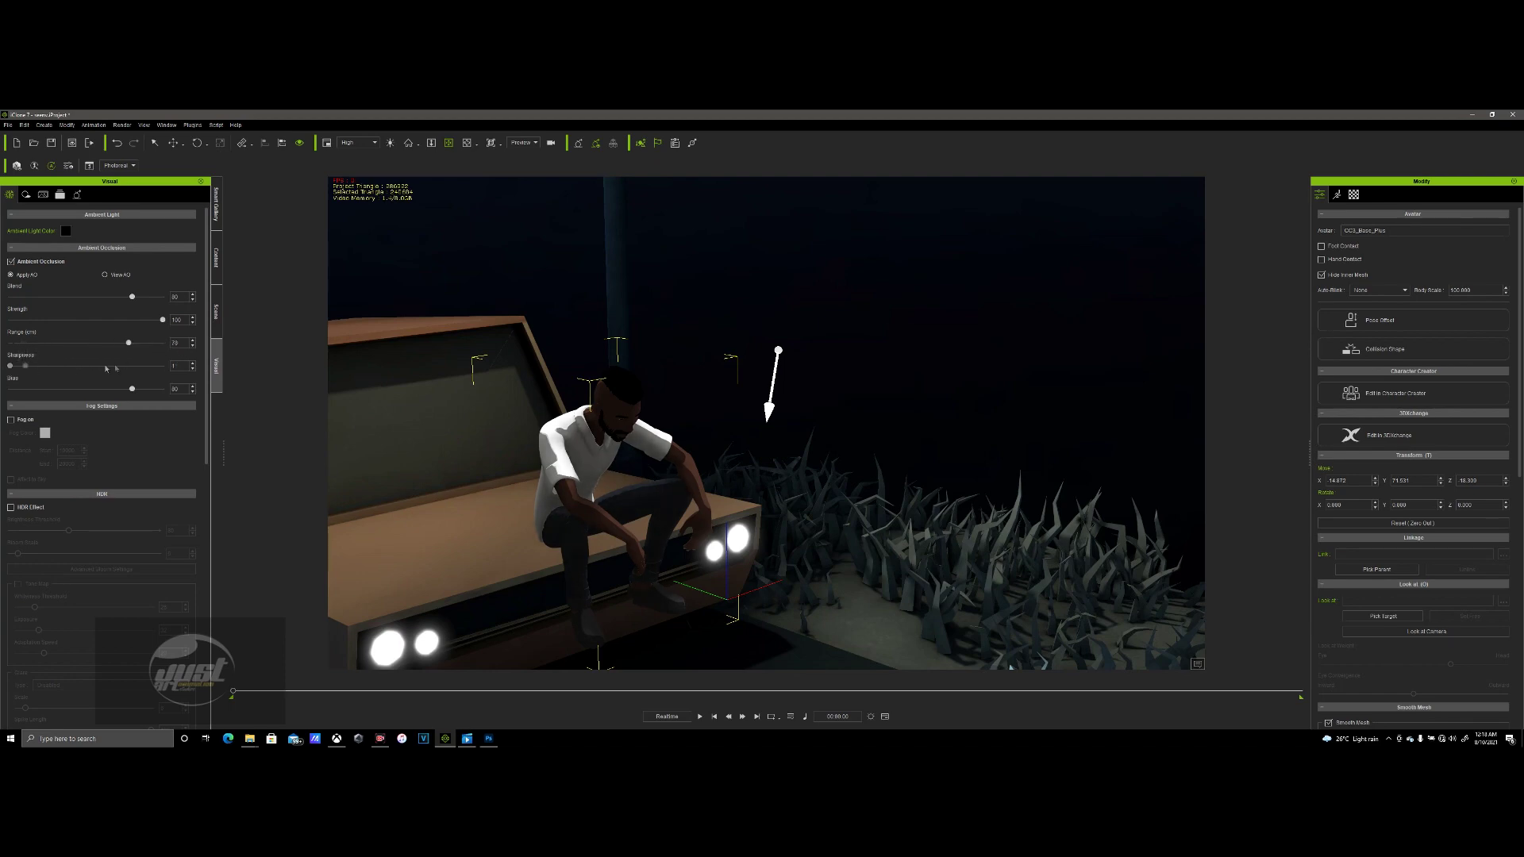
{"action": "left_click_drag", "start_coordinate": [130, 391], "coordinate": [17, 409]}
{"action": "right_click_drag", "start_coordinate": [581, 309], "coordinate": [531, 593]}
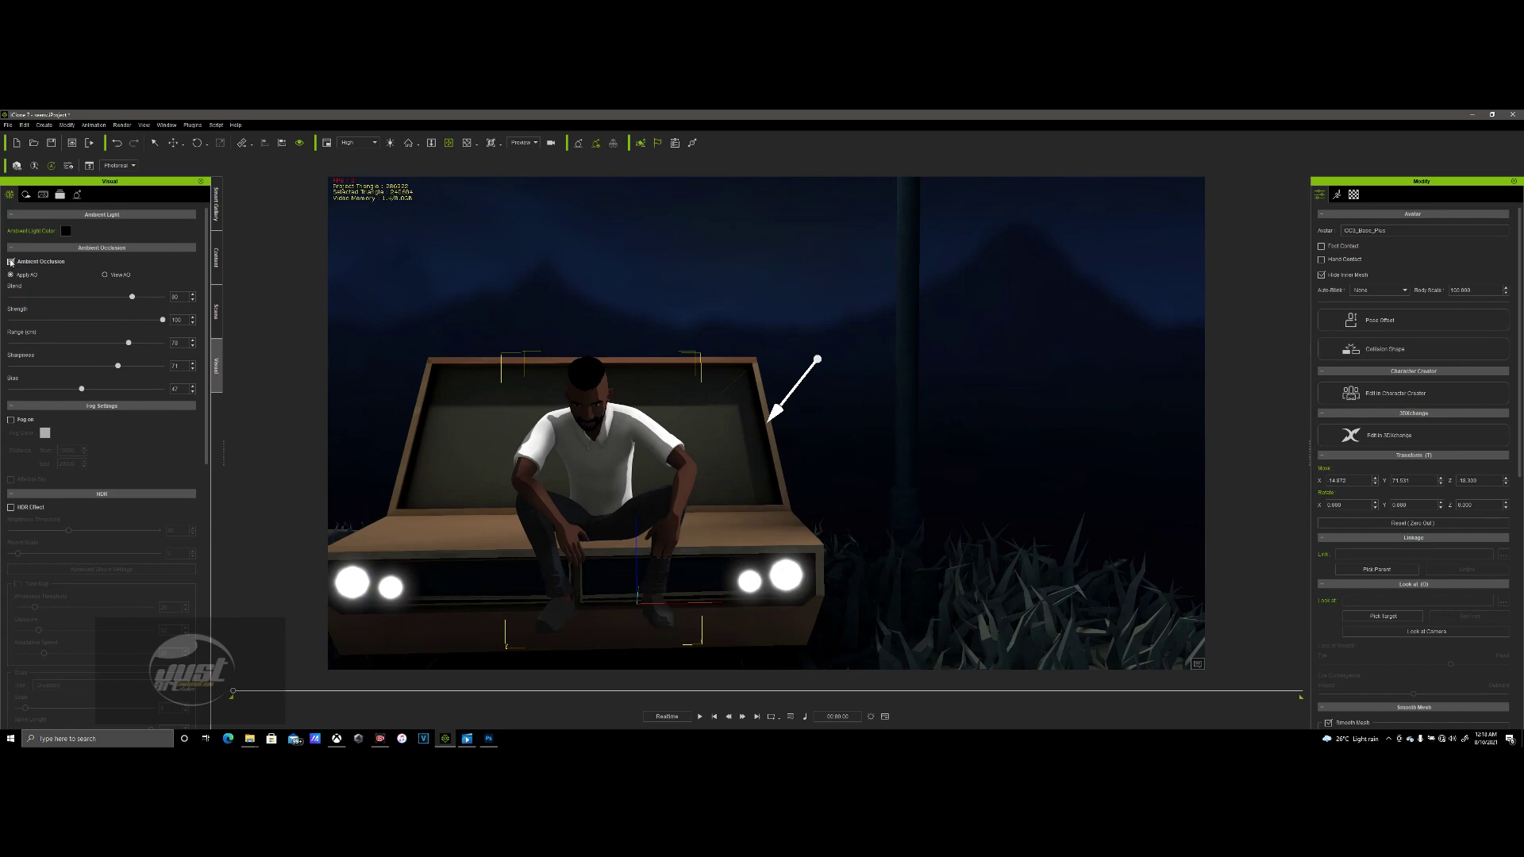
{"action": "left_click", "coordinate": [10, 261]}
- Toggle the Key light's shadow to compare the shading on the character, leaving the shadow disabled
{"action": "right_click_drag", "start_coordinate": [754, 436], "coordinate": [599, 434]}
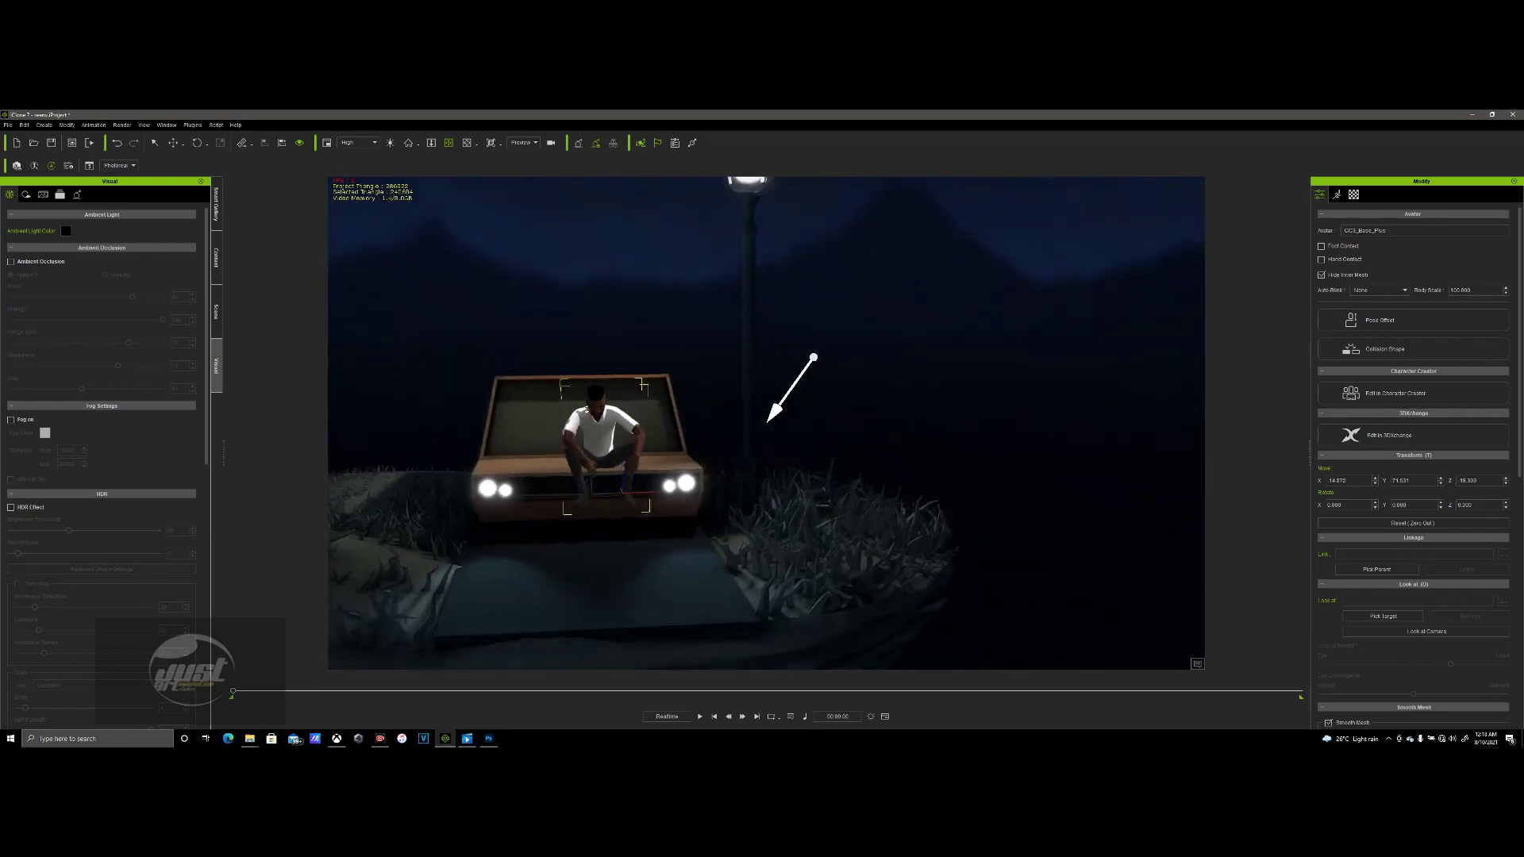
{"action": "scroll", "coordinate": [599, 434], "scroll_direction": "up", "scroll_amount": 2}
{"action": "scroll", "coordinate": [579, 434], "scroll_direction": "up", "scroll_amount": 5}
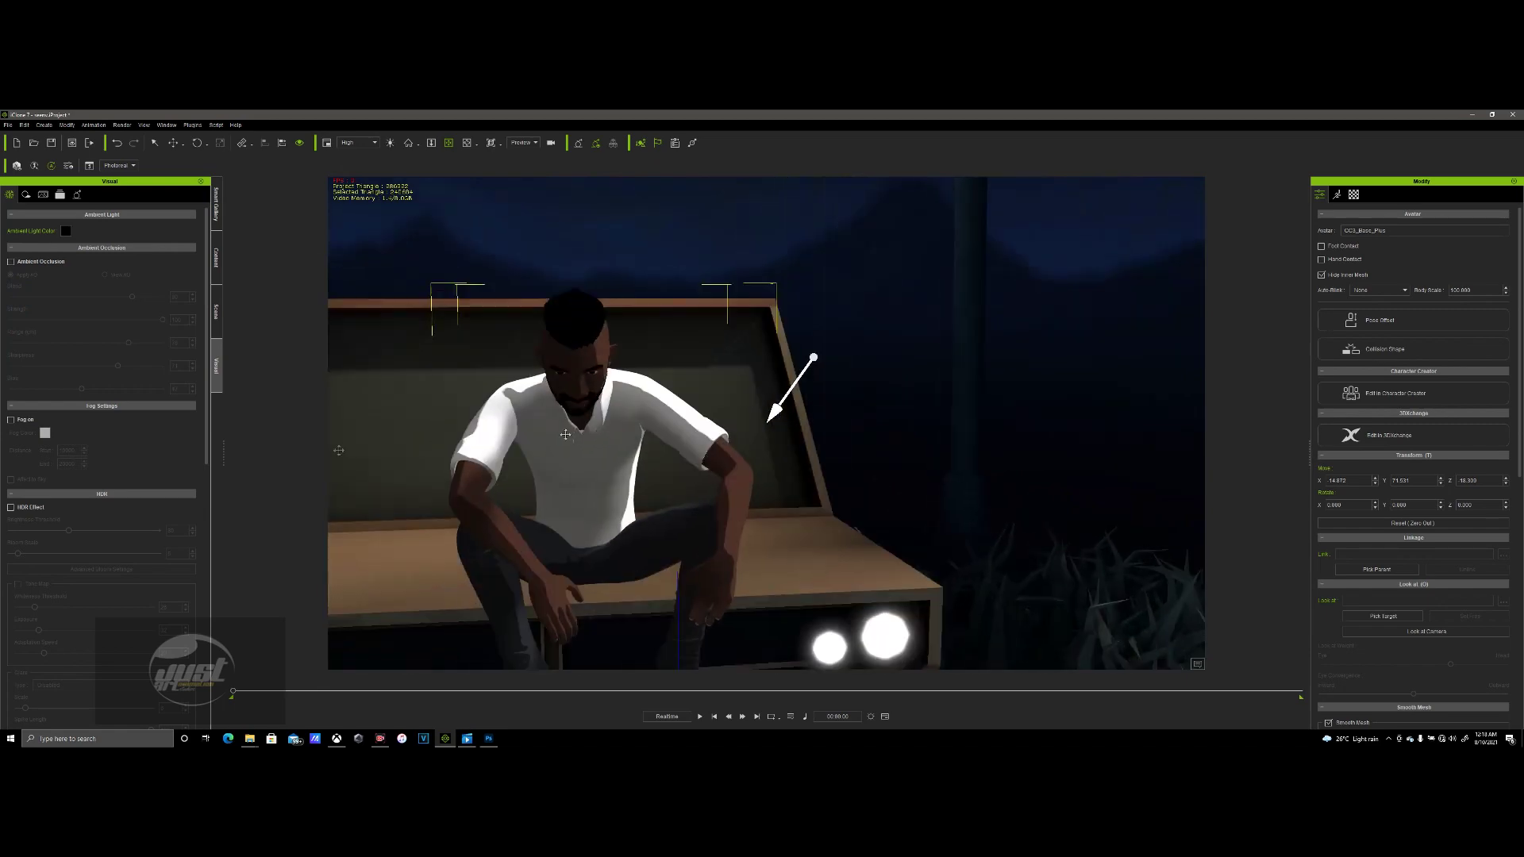
{"action": "left_click", "coordinate": [215, 311]}
{"action": "left_click", "coordinate": [80, 402]}
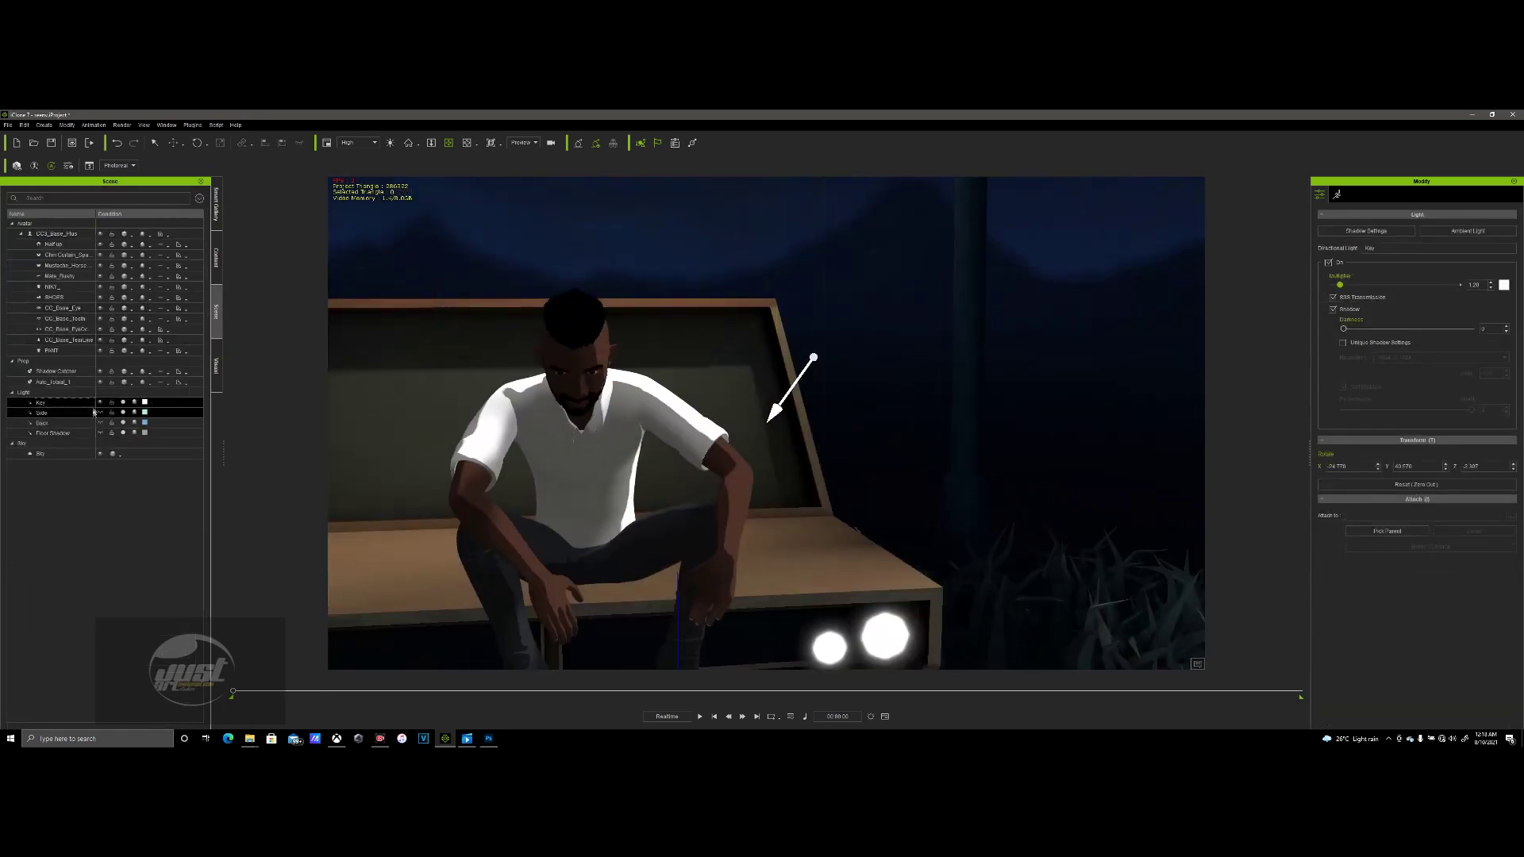
{"action": "left_click", "coordinate": [135, 403]}
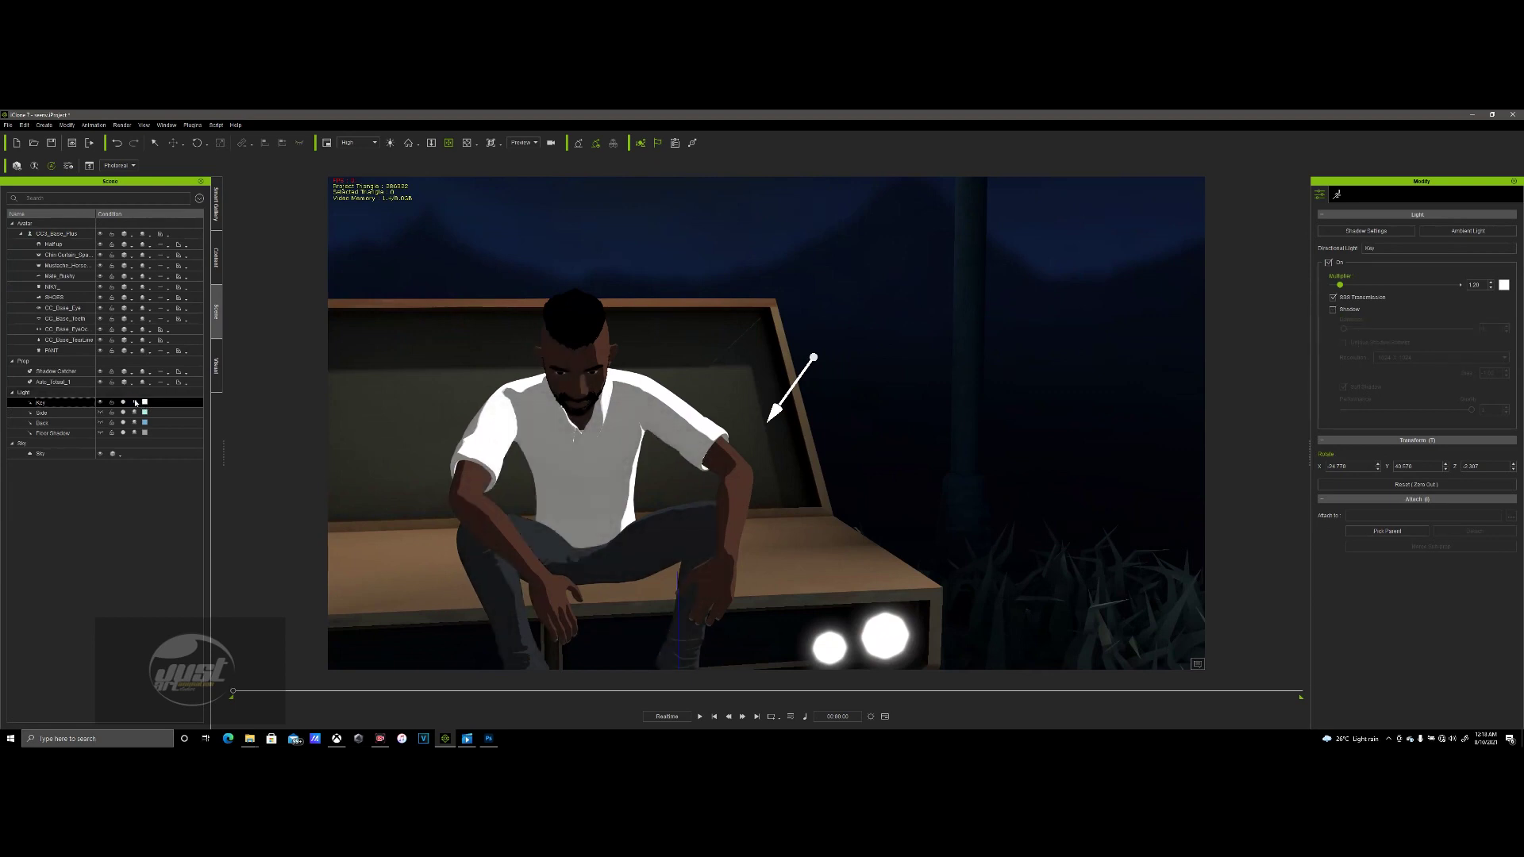
{"action": "left_click", "coordinate": [135, 402]}
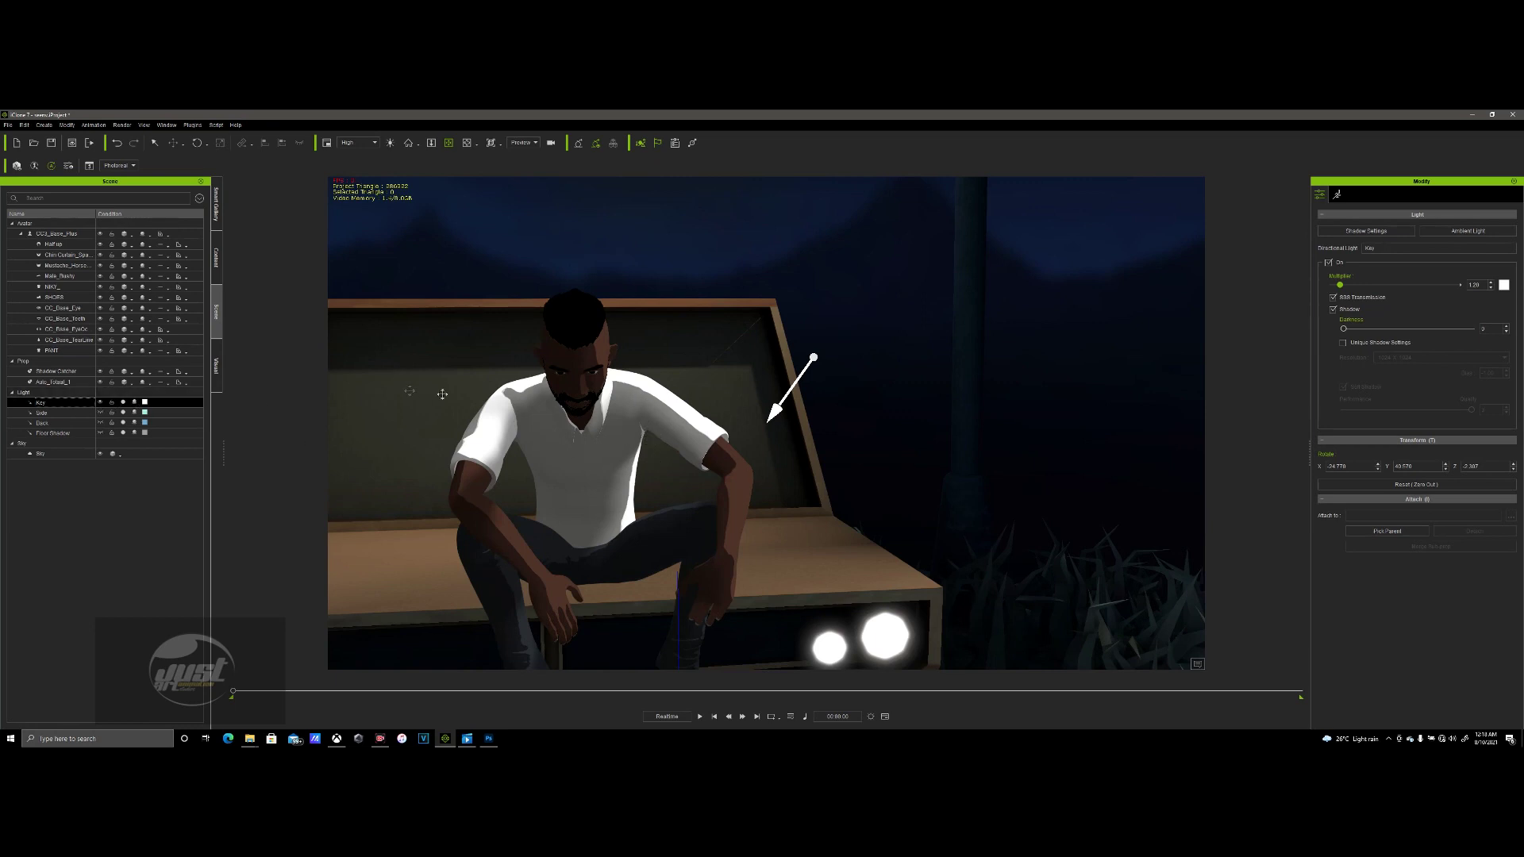
{"action": "left_click", "coordinate": [136, 403]}
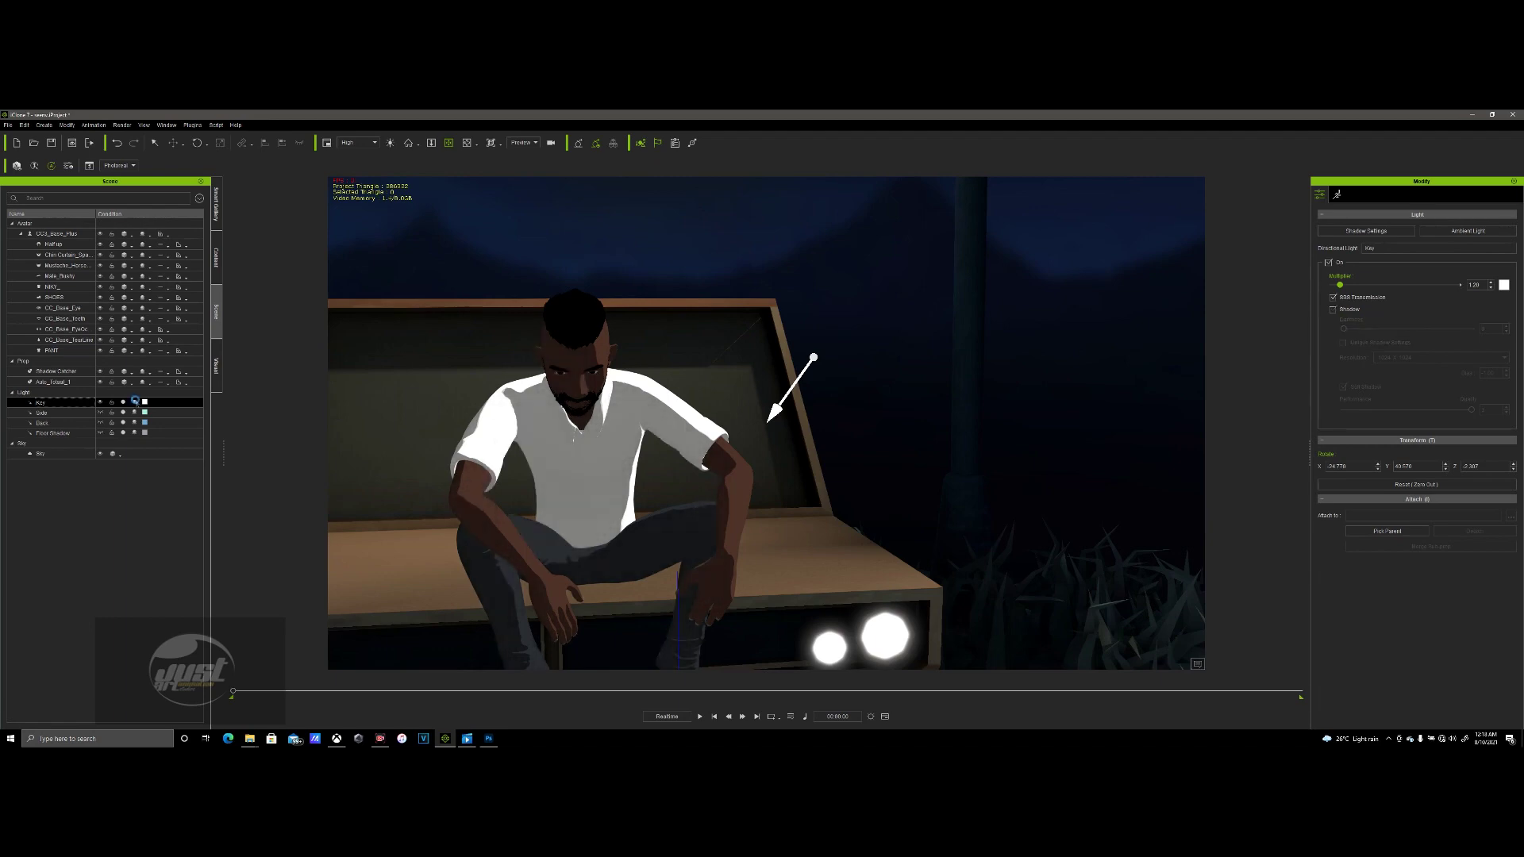
- Rotate the Key light again to refine how it falls on the character, and hide the rotation gizmo
{"action": "scroll", "coordinate": [578, 378], "scroll_direction": "down", "scroll_amount": 5}
{"action": "left_click", "coordinate": [569, 361]}
{"action": "right_click_drag", "start_coordinate": [569, 362], "coordinate": [729, 344]}
{"action": "right_click_drag", "start_coordinate": [616, 428], "coordinate": [713, 299]}
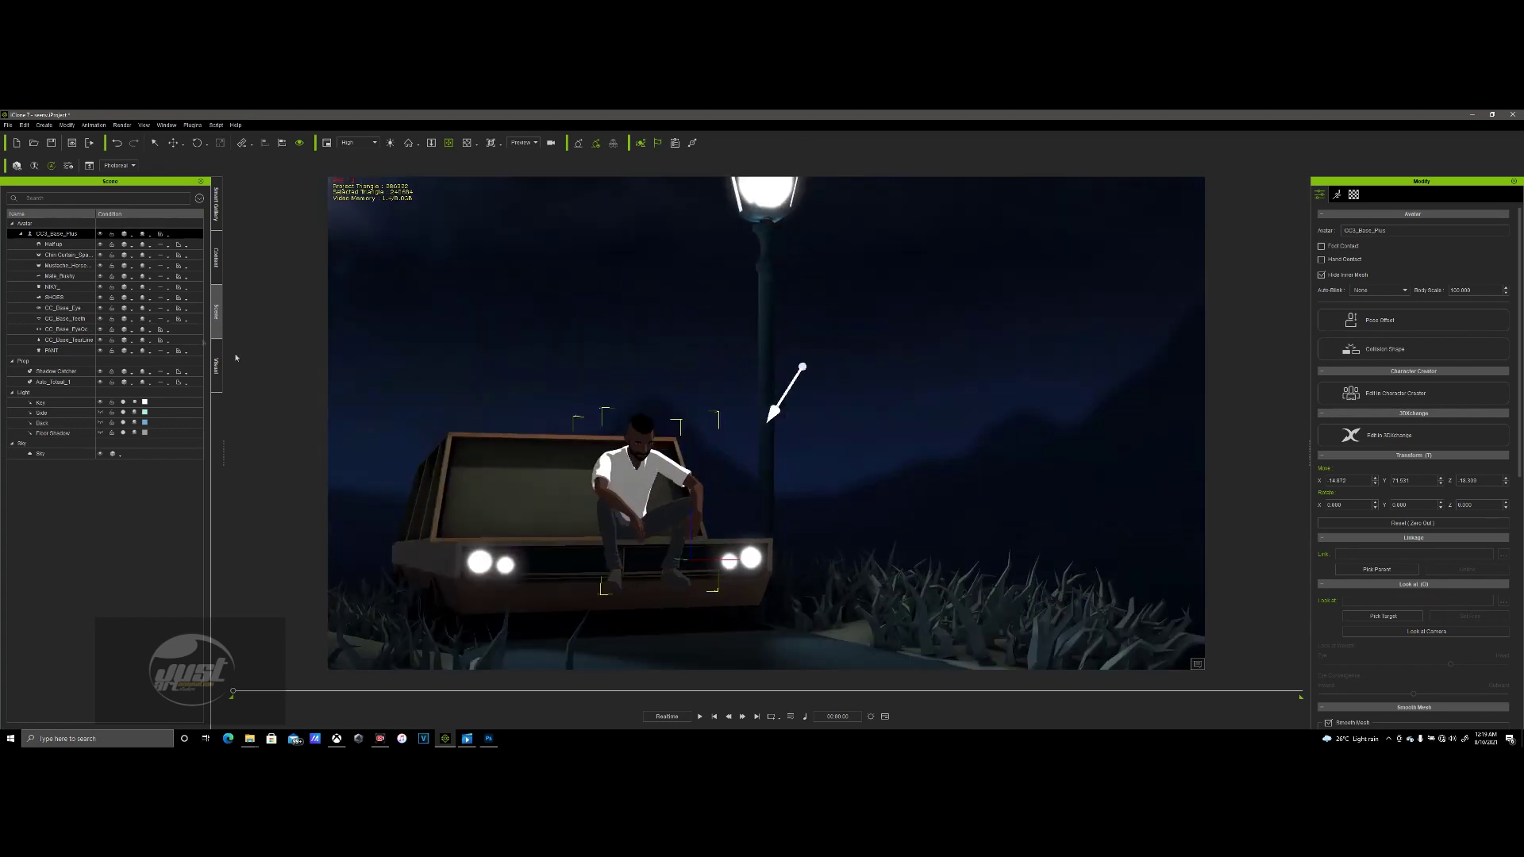
{"action": "left_click", "coordinate": [189, 402]}
{"action": "left_click", "coordinate": [197, 144]}
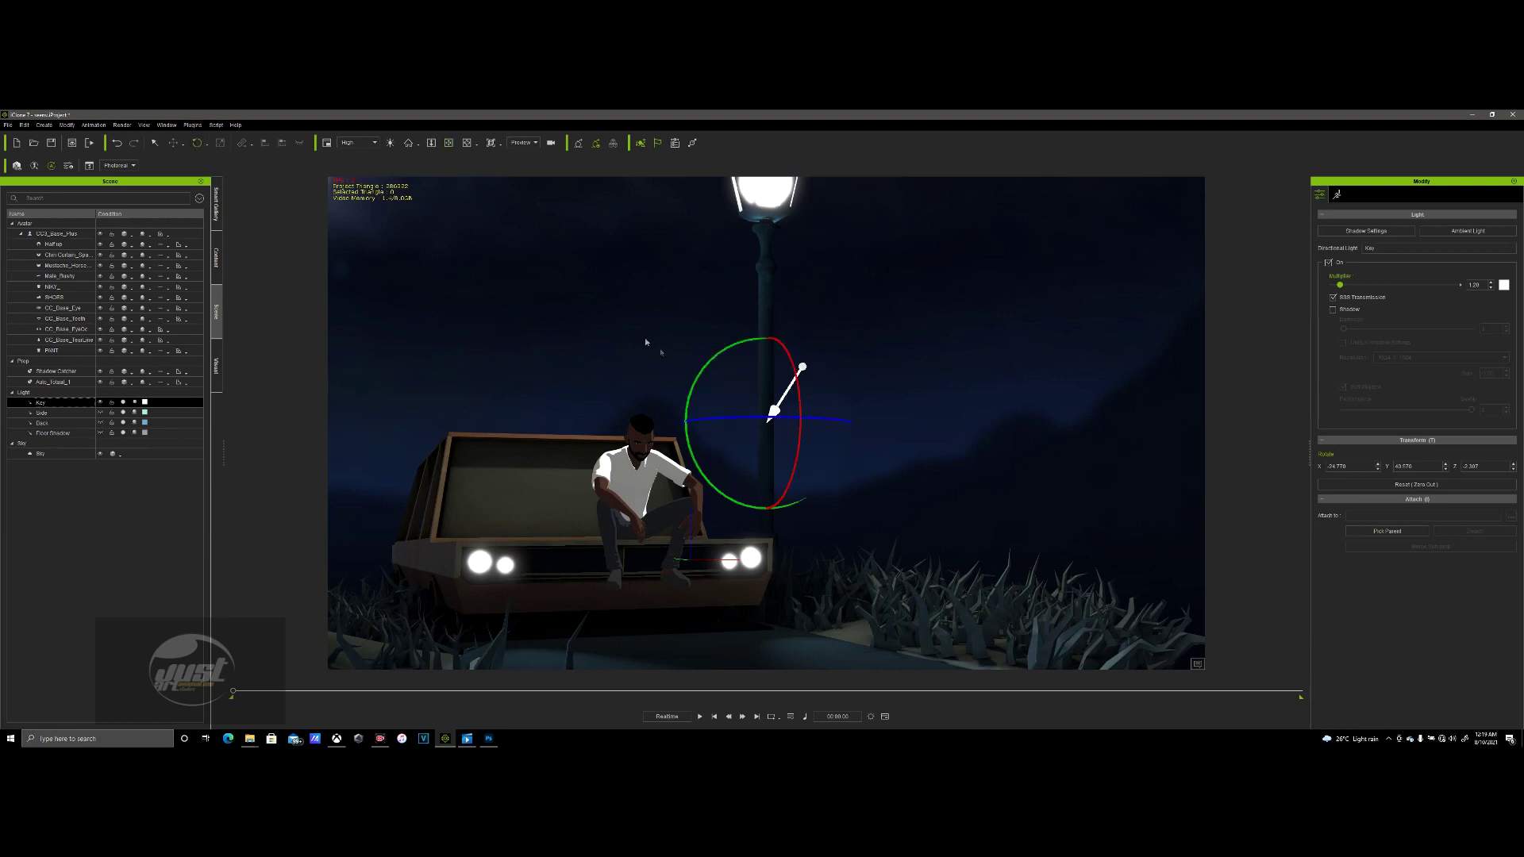
{"action": "left_click_drag", "start_coordinate": [800, 373], "coordinate": [827, 493]}
{"action": "left_click_drag", "start_coordinate": [785, 296], "coordinate": [778, 371]}
{"action": "left_click", "coordinate": [449, 143]}
- Add the Green LUT from the stylized effects folder as a post effect, and reduce its contribution to about half
{"action": "left_click_drag", "start_coordinate": [571, 349], "coordinate": [658, 400]}
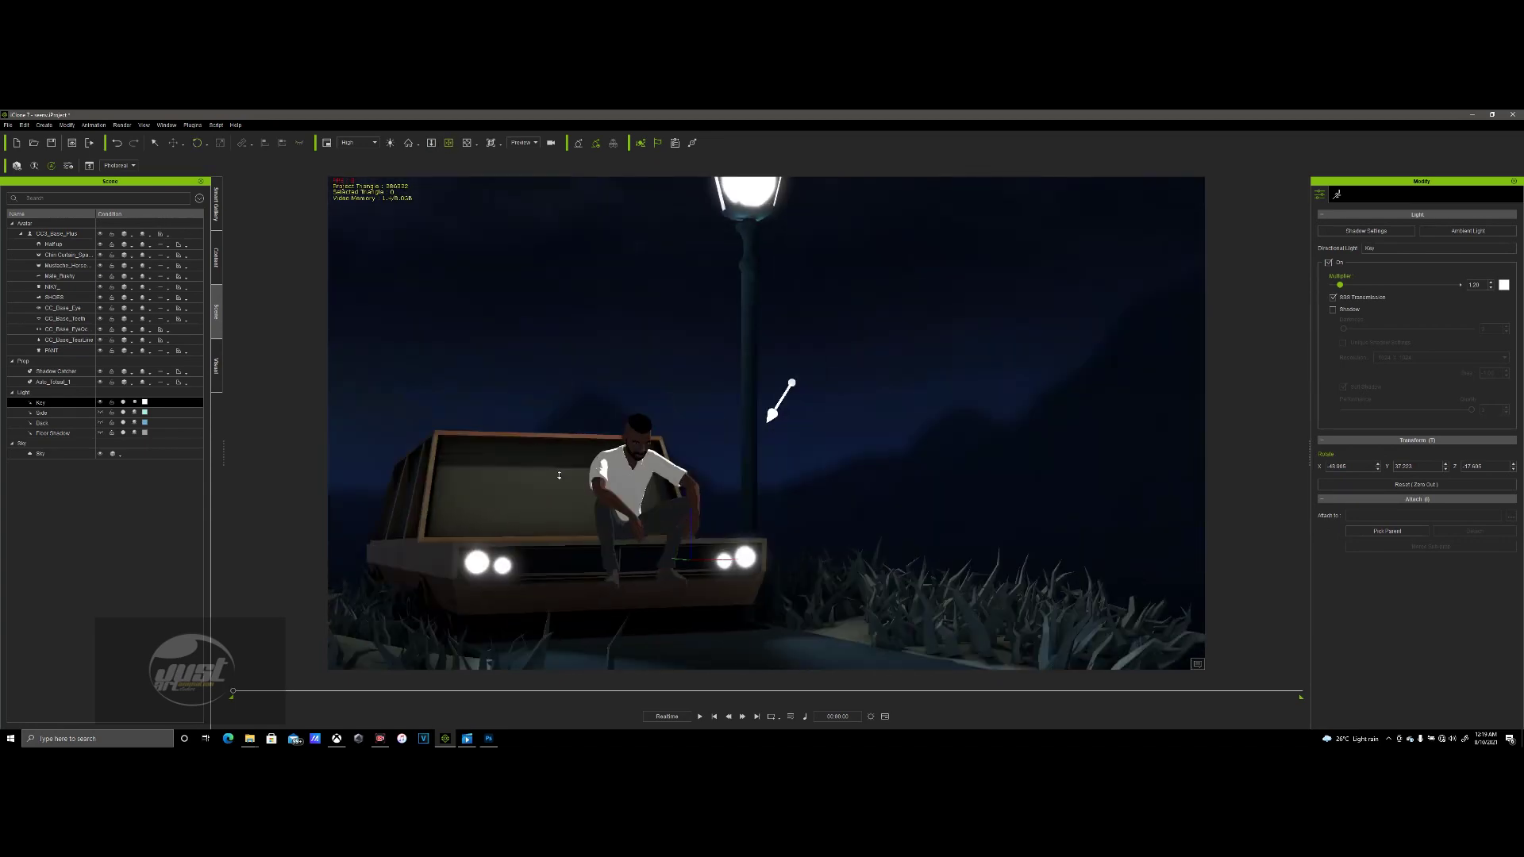
{"action": "scroll", "coordinate": [631, 472], "scroll_direction": "up", "scroll_amount": 5}
{"action": "left_click_drag", "start_coordinate": [647, 471], "coordinate": [689, 364]}
{"action": "scroll", "coordinate": [606, 396], "scroll_direction": "down", "scroll_amount": 2}
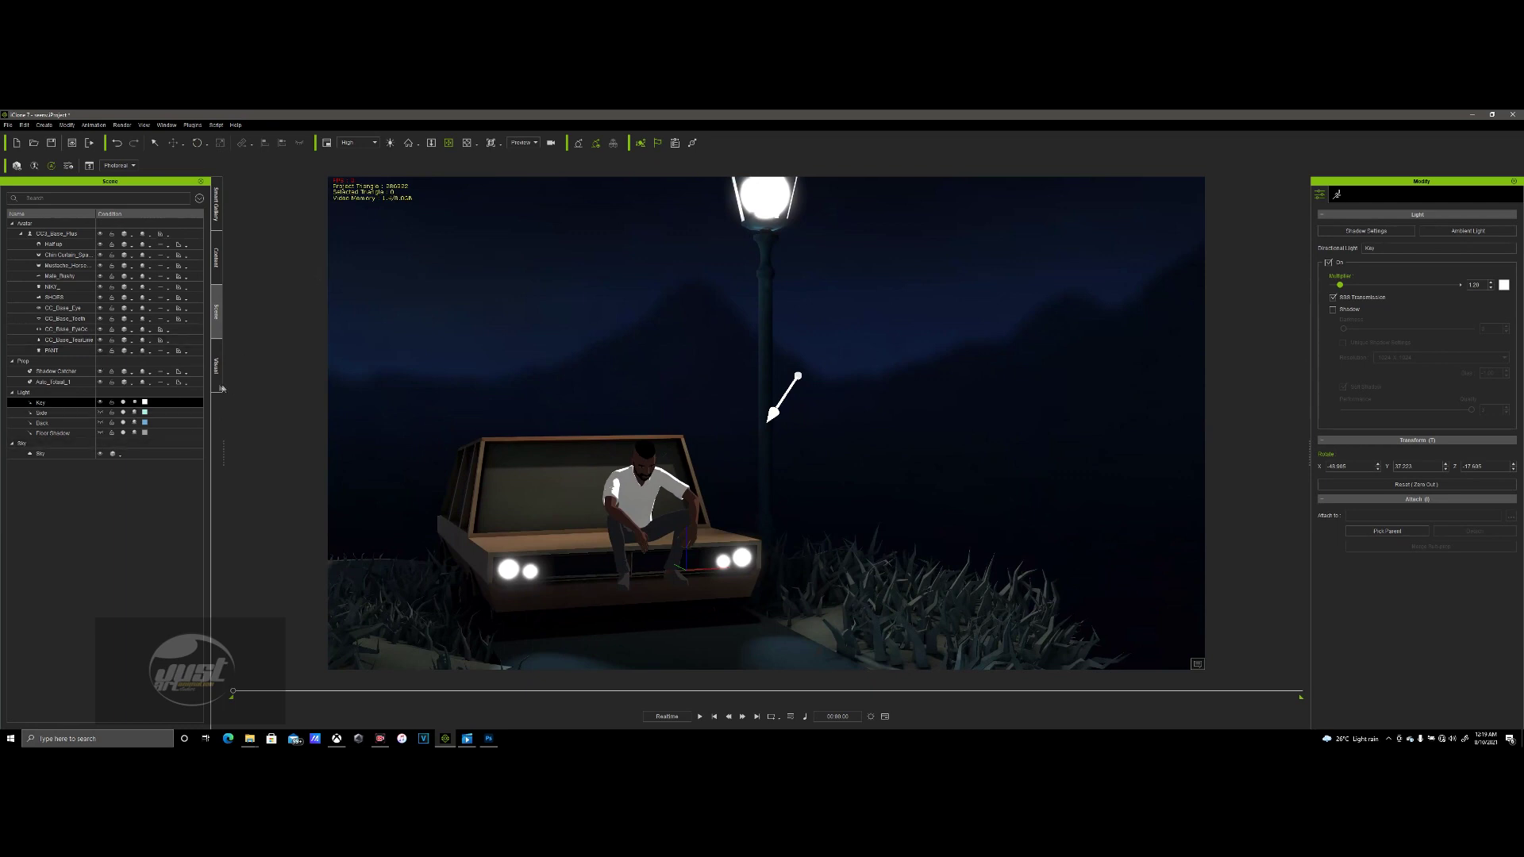
{"action": "left_click", "coordinate": [215, 366]}
{"action": "left_click", "coordinate": [61, 195]}
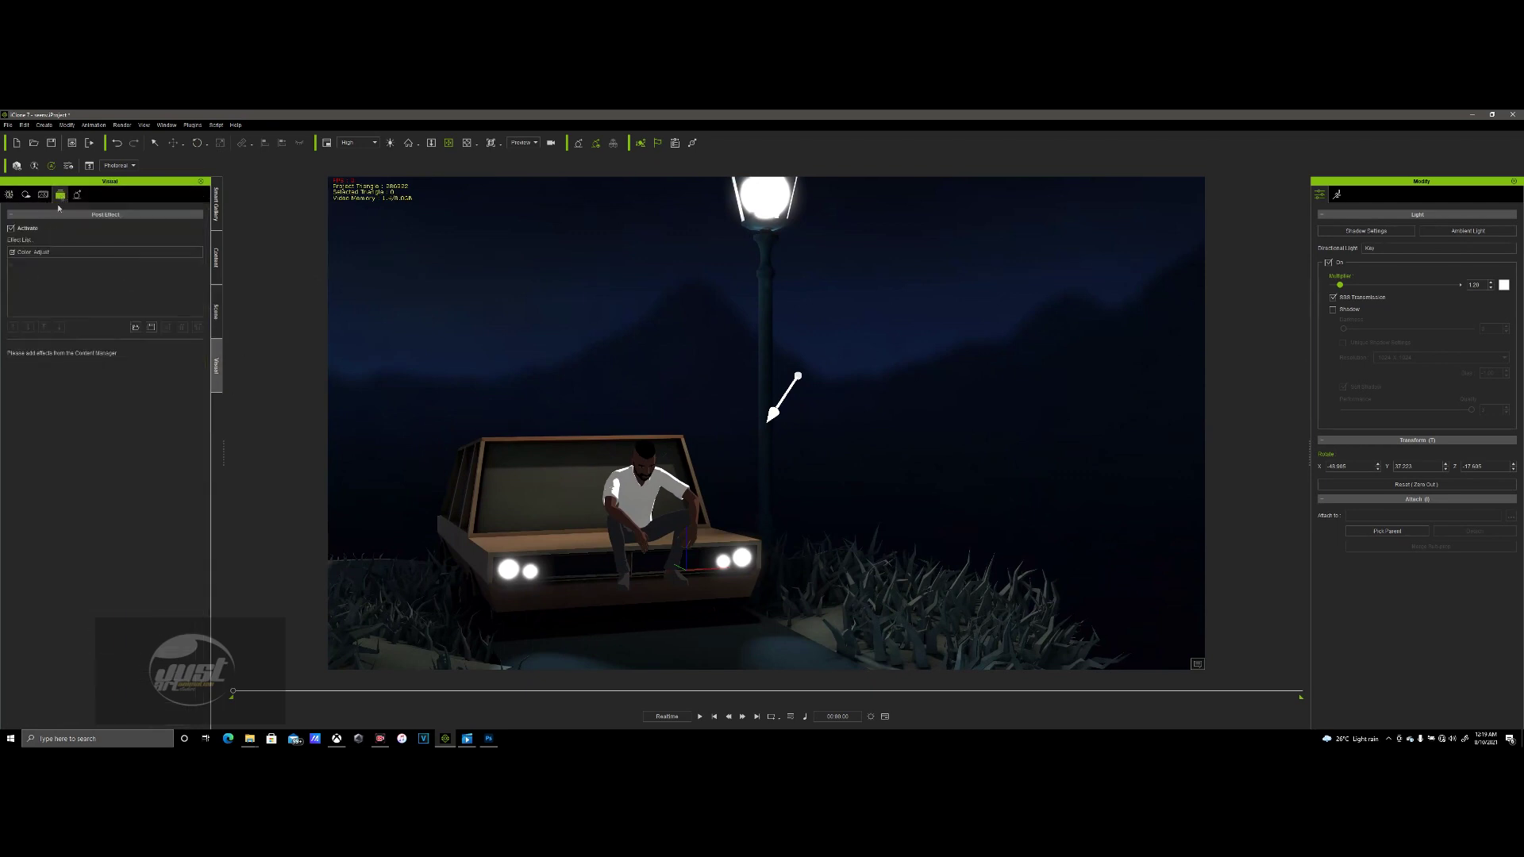
{"action": "left_click", "coordinate": [136, 327]}
{"action": "left_click_drag", "start_coordinate": [1008, 313], "coordinate": [1222, 238]}
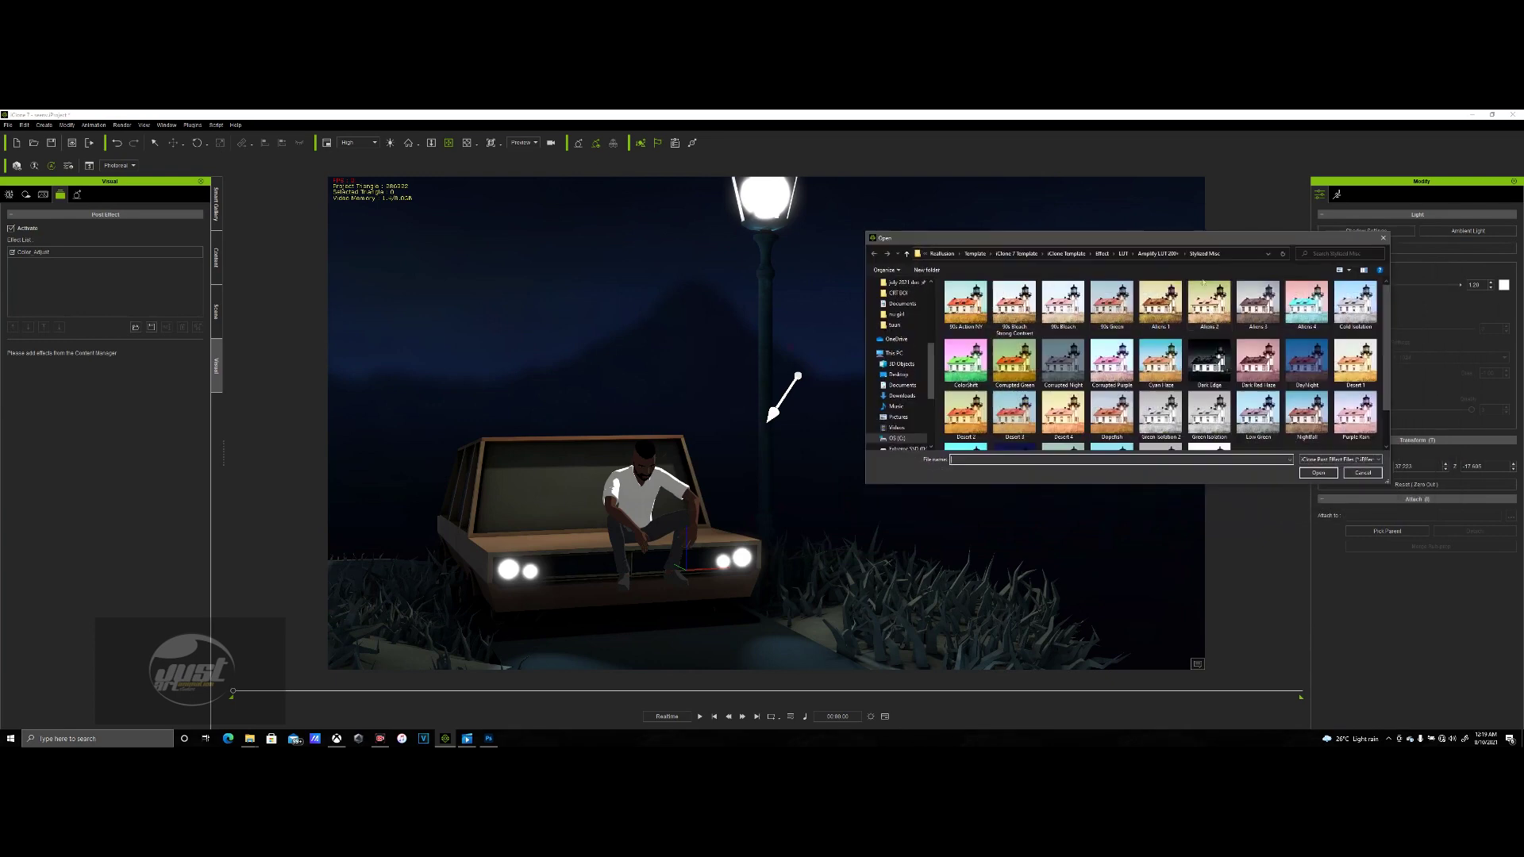
{"action": "double_click", "coordinate": [1111, 301]}
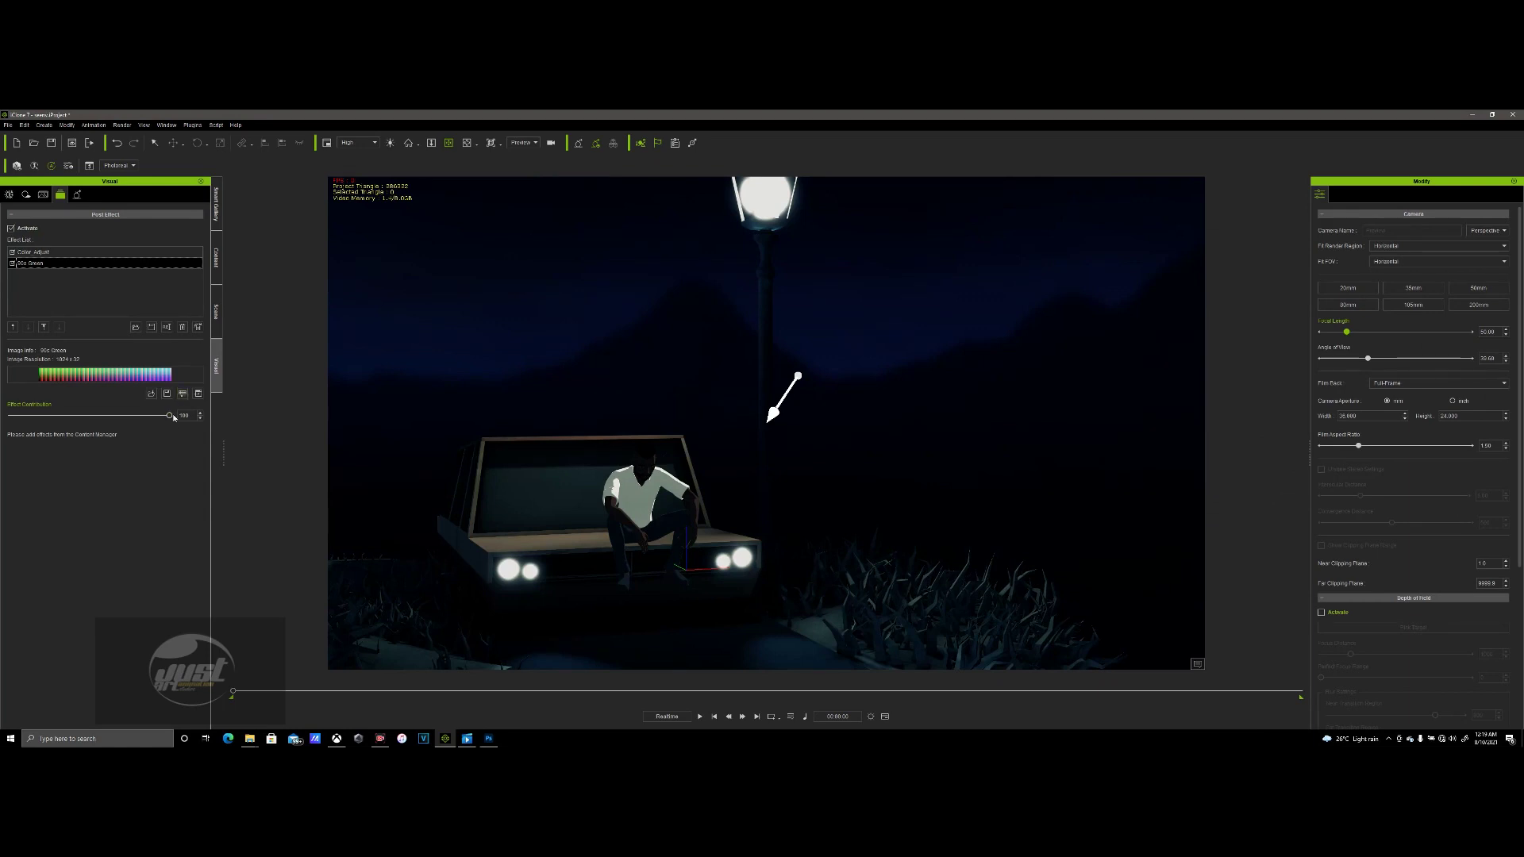
{"action": "left_click_drag", "start_coordinate": [162, 418], "coordinate": [93, 421]}
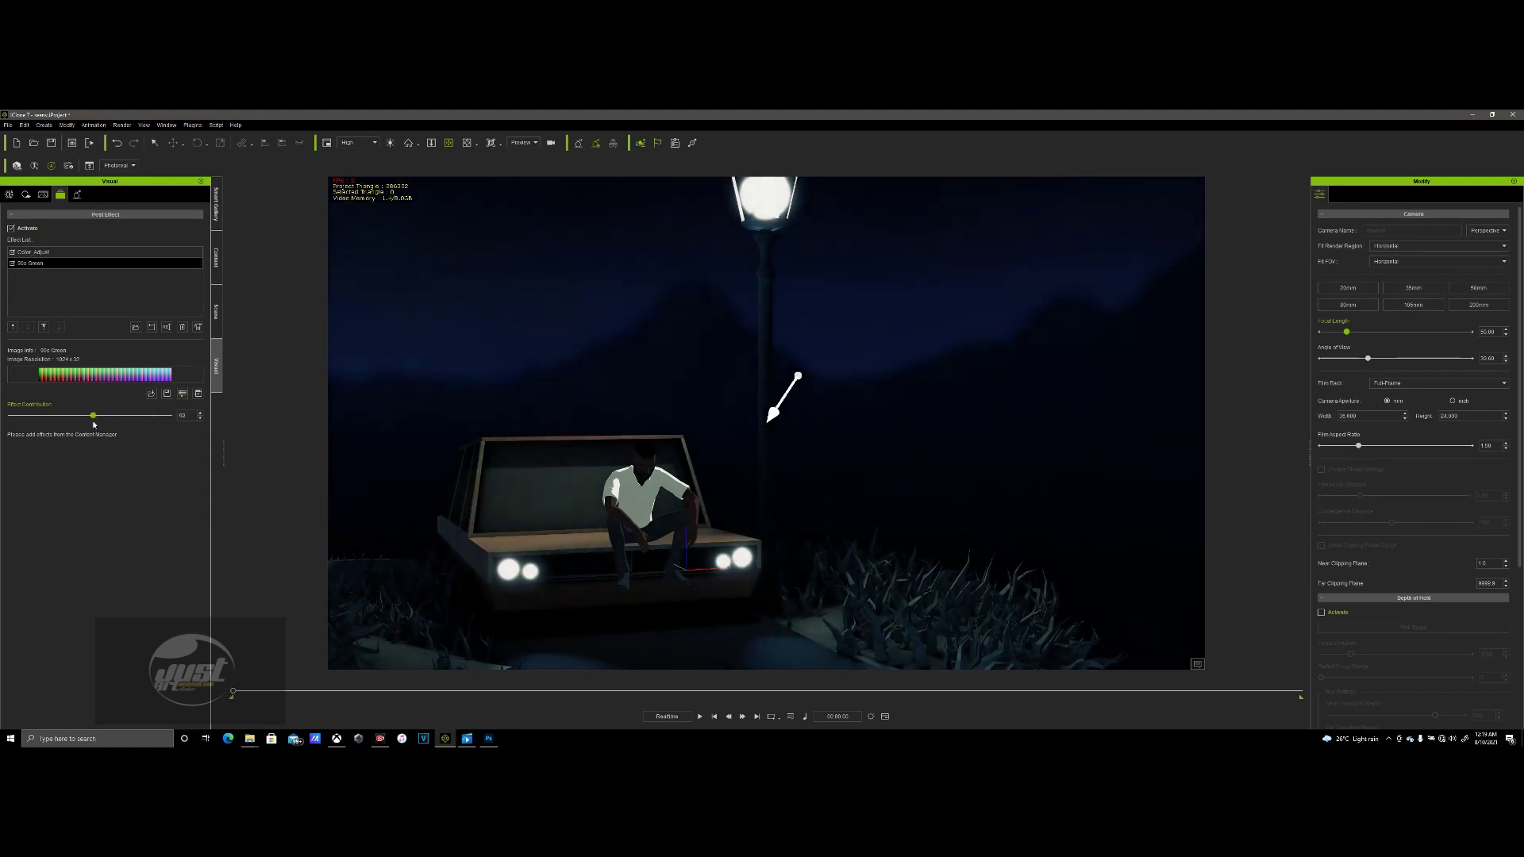
- Shift the LUT's color balance to Blue 100, partly toward cyan and slightly toward magenta
{"action": "left_click", "coordinate": [182, 395]}
{"action": "left_click_drag", "start_coordinate": [958, 577], "coordinate": [982, 576]}
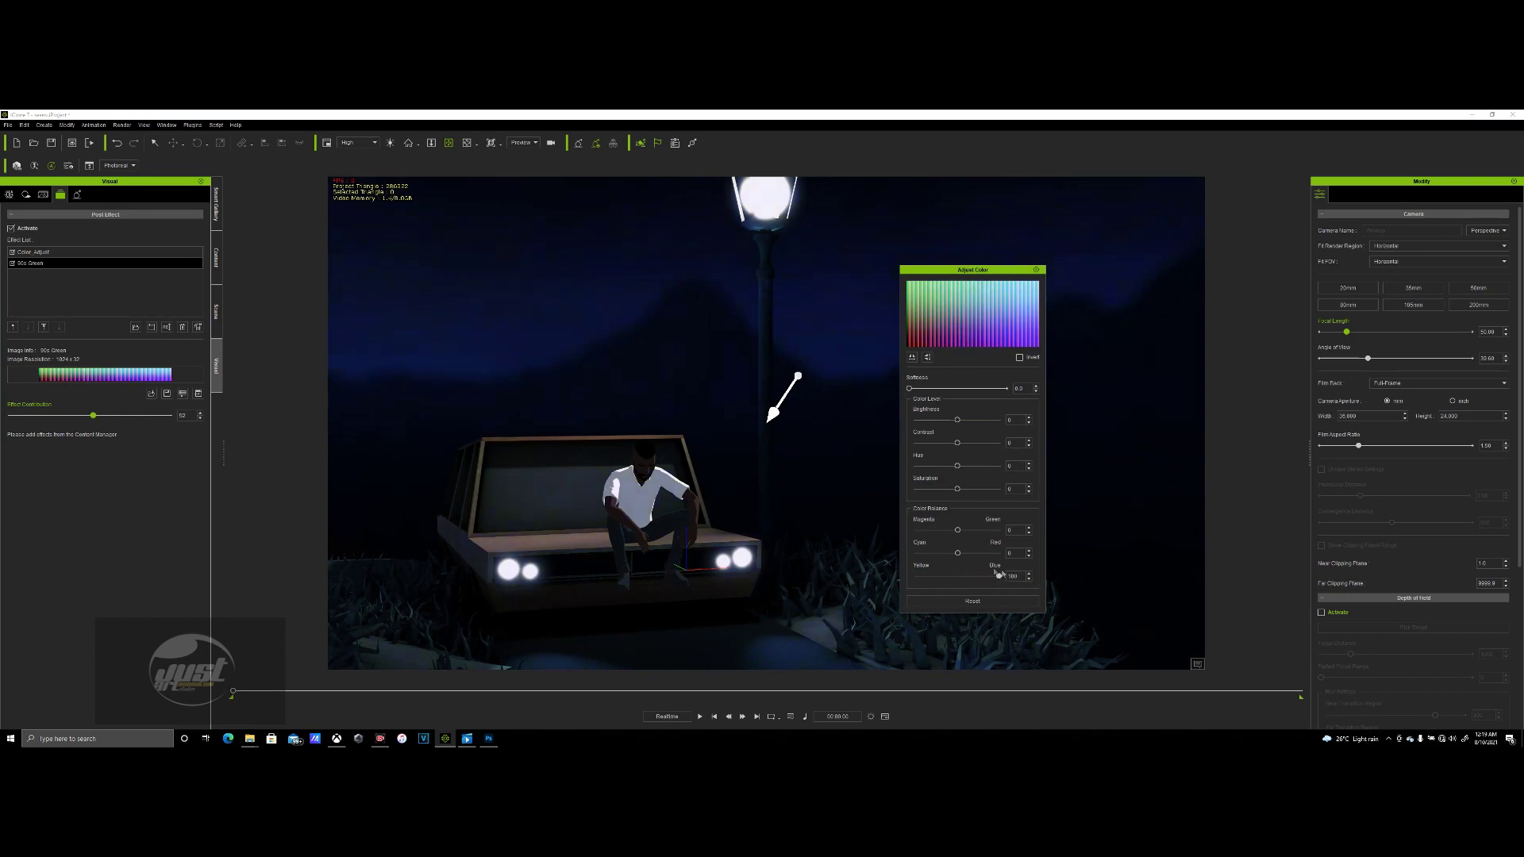
{"action": "left_click_drag", "start_coordinate": [923, 564], "coordinate": [965, 530]}
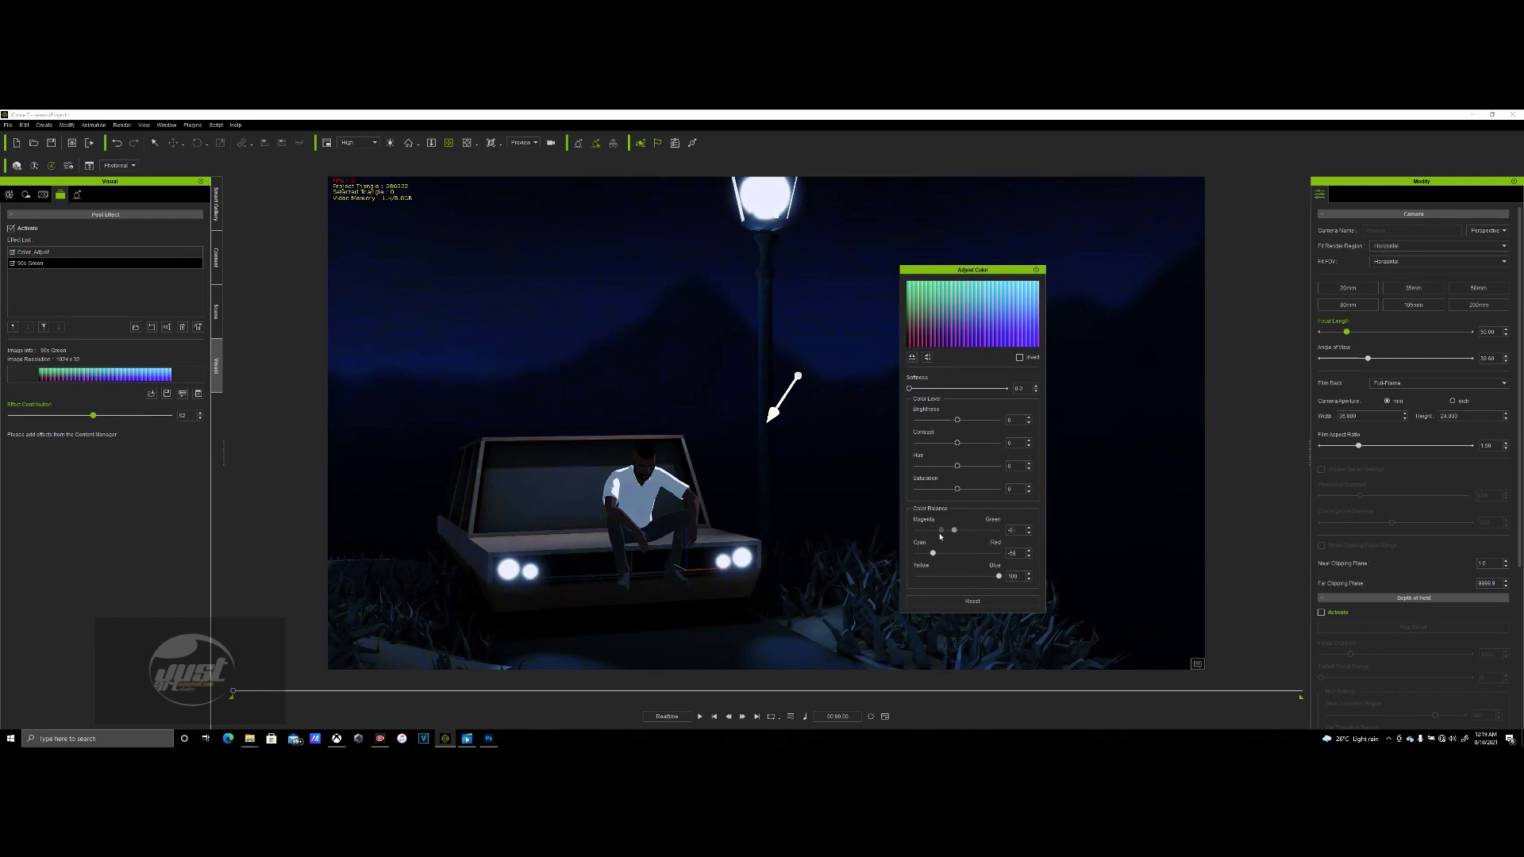
{"action": "left_click", "coordinate": [1035, 270]}
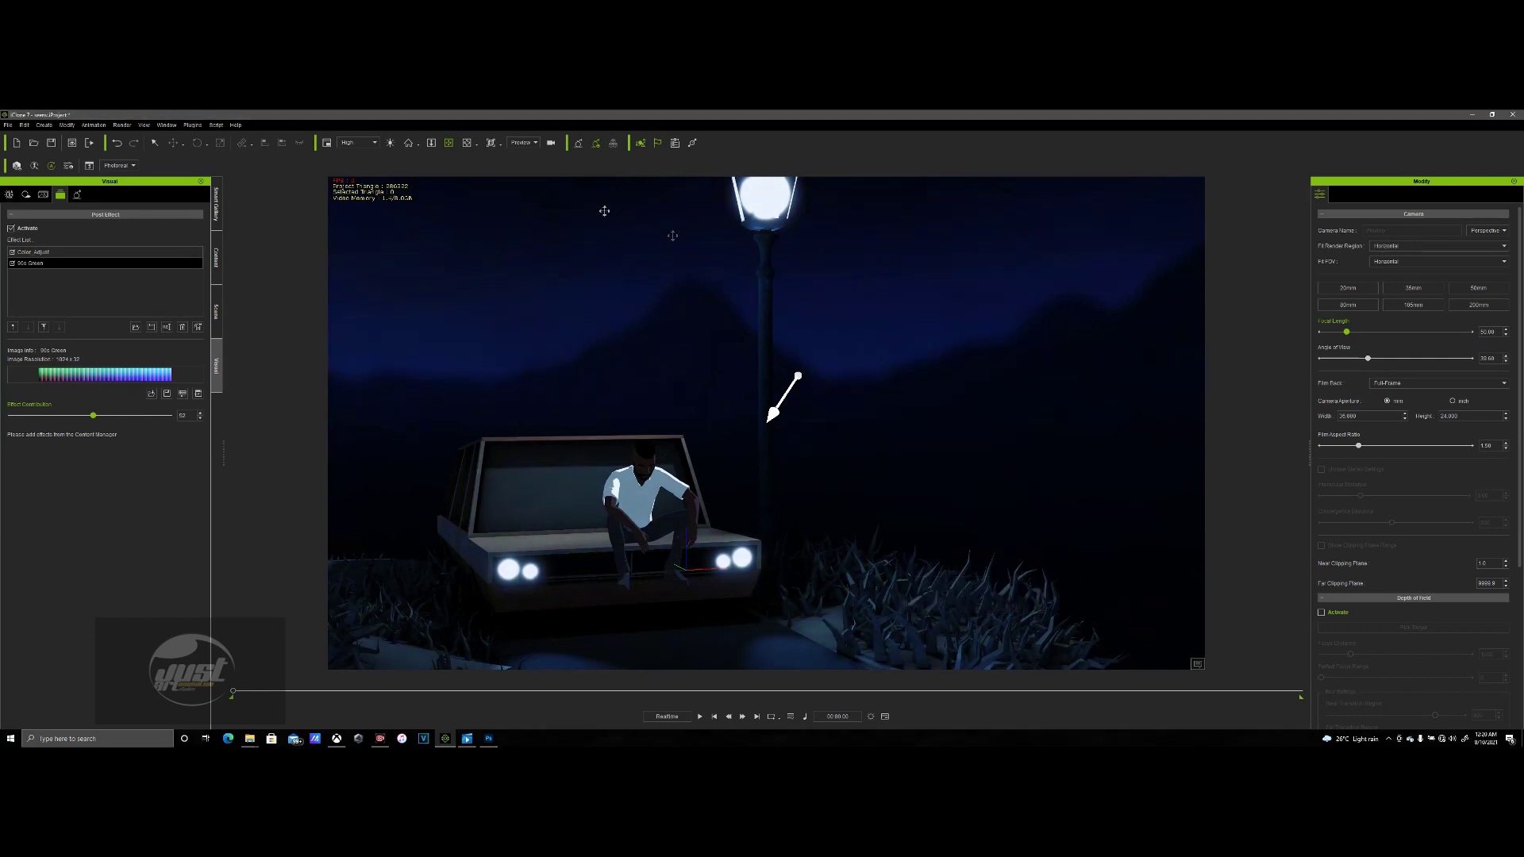
- Examine the color-graded character and car from different angles and distances
{"action": "right_click_drag", "start_coordinate": [553, 505], "coordinate": [653, 425]}
{"action": "left_click", "coordinate": [630, 481]}
{"action": "scroll", "coordinate": [665, 525], "scroll_direction": "up", "scroll_amount": 5}
{"action": "scroll", "coordinate": [652, 426], "scroll_direction": "down", "scroll_amount": 5}
{"action": "right_click_drag", "start_coordinate": [762, 429], "coordinate": [832, 361]}
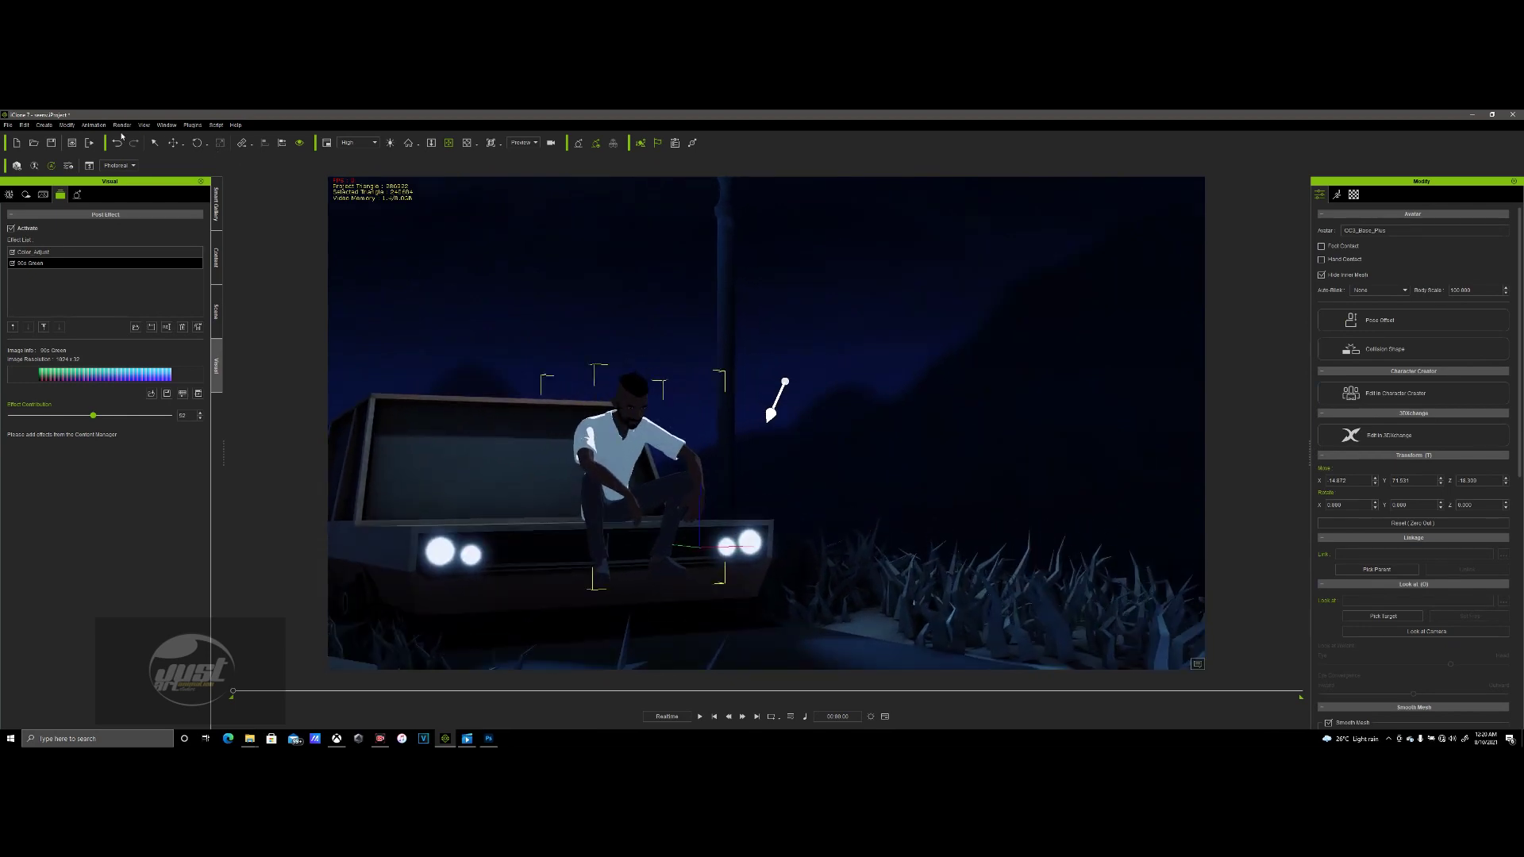
- Switch the viewport from the preview view to the scene camera, and display the character's Smooth Mesh settings
{"action": "left_click", "coordinate": [44, 125]}
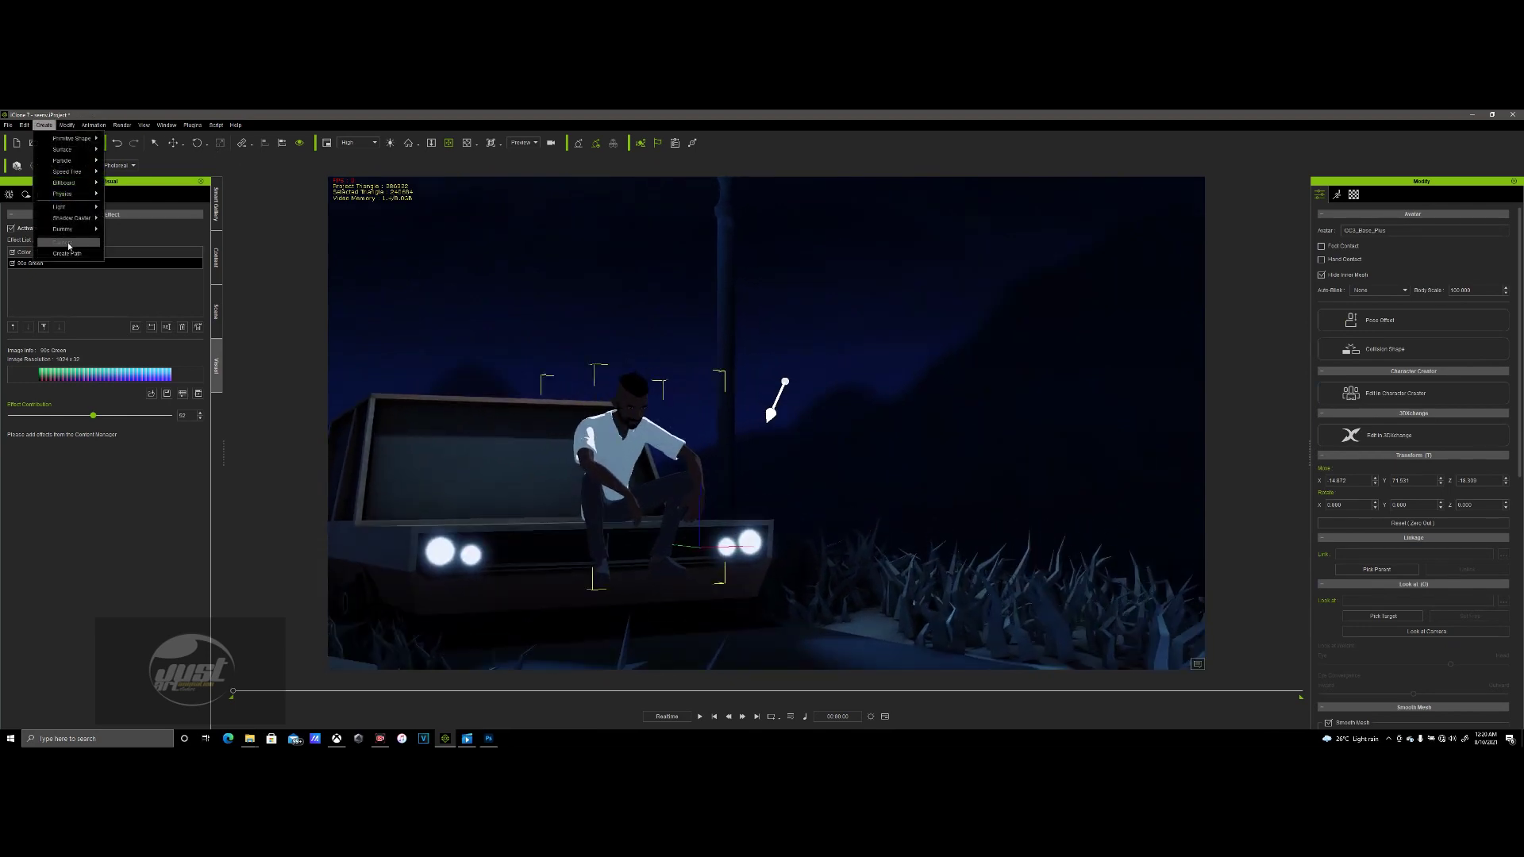
{"action": "key", "text": "Escape"}
{"action": "left_click", "coordinate": [817, 512]}
{"action": "left_click", "coordinate": [523, 143]}
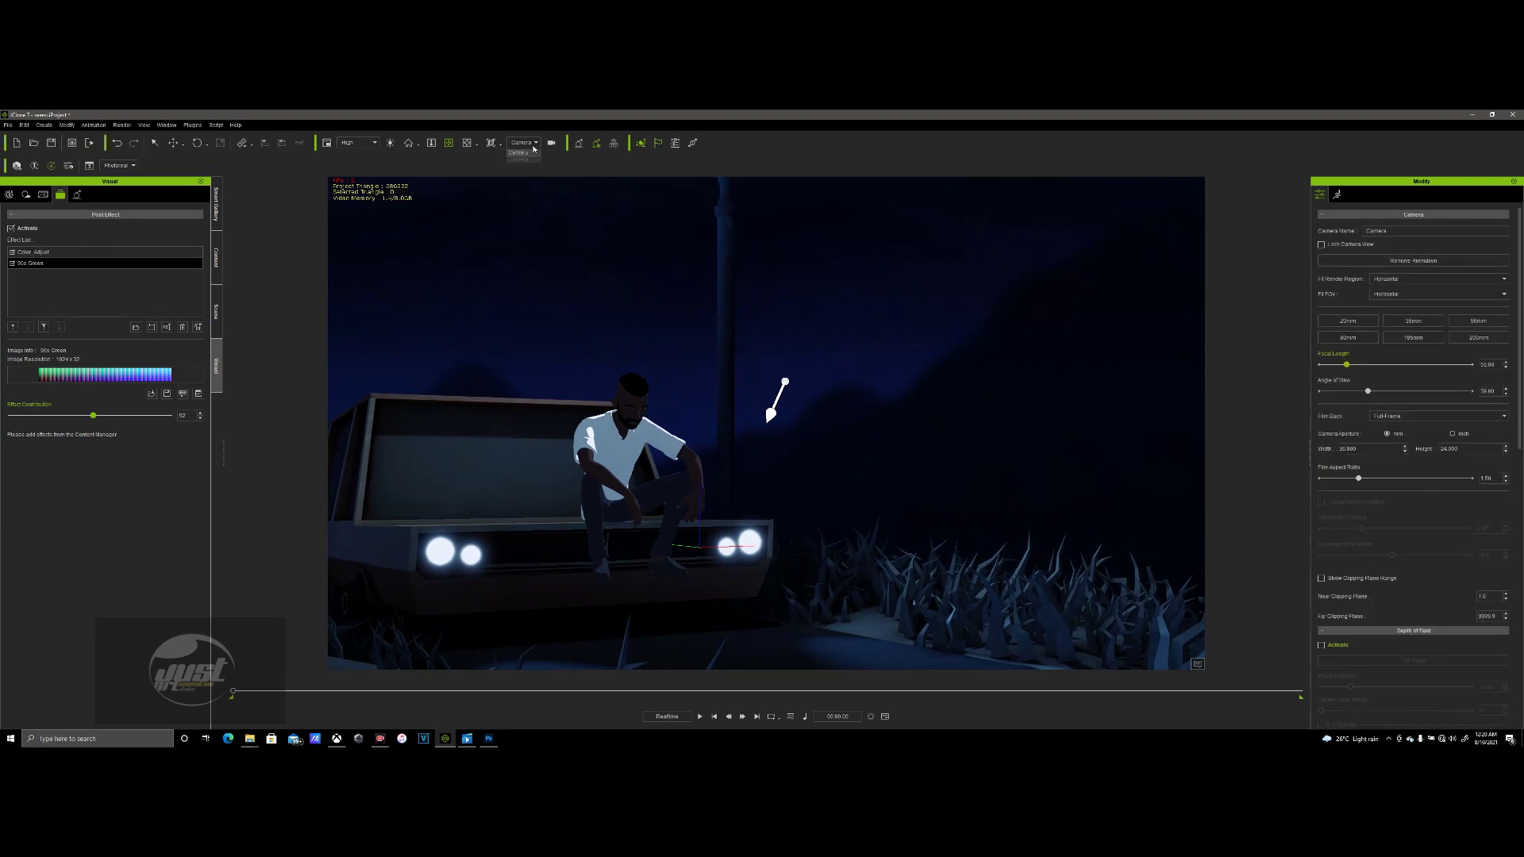
{"action": "left_click", "coordinate": [518, 164]}
{"action": "left_click", "coordinate": [552, 143]}
{"action": "scroll", "coordinate": [1470, 589], "scroll_direction": "down", "scroll_amount": 6}
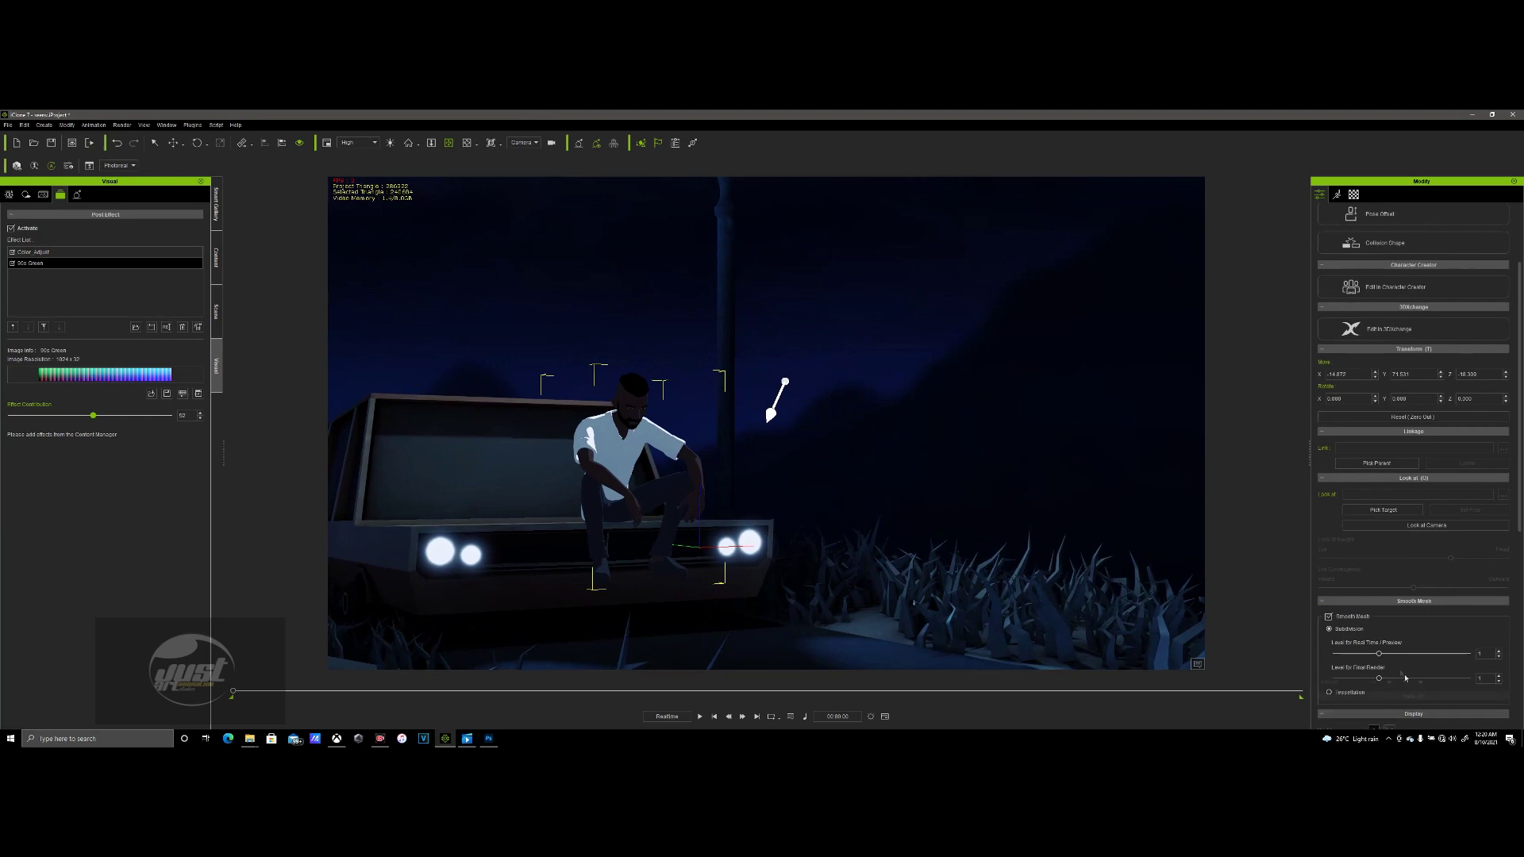
- Activate depth of field on the scene camera, reducing its focus distance, near transition region and near blur strength so the character is sharp
{"action": "scroll", "coordinate": [1349, 558], "scroll_direction": "down", "scroll_amount": 1}
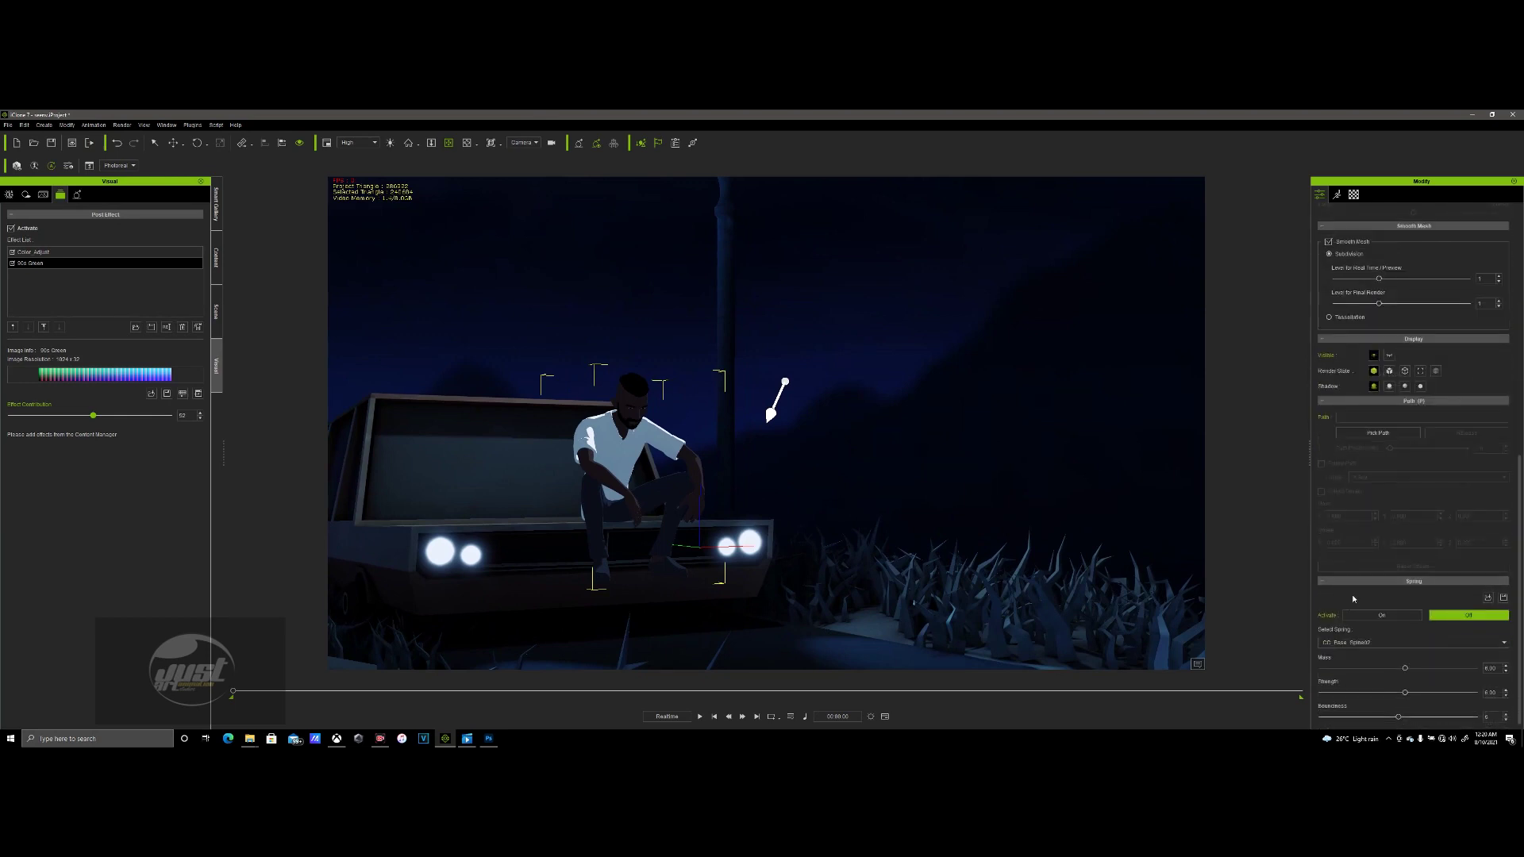
{"action": "scroll", "coordinate": [1353, 579], "scroll_direction": "up", "scroll_amount": 12}
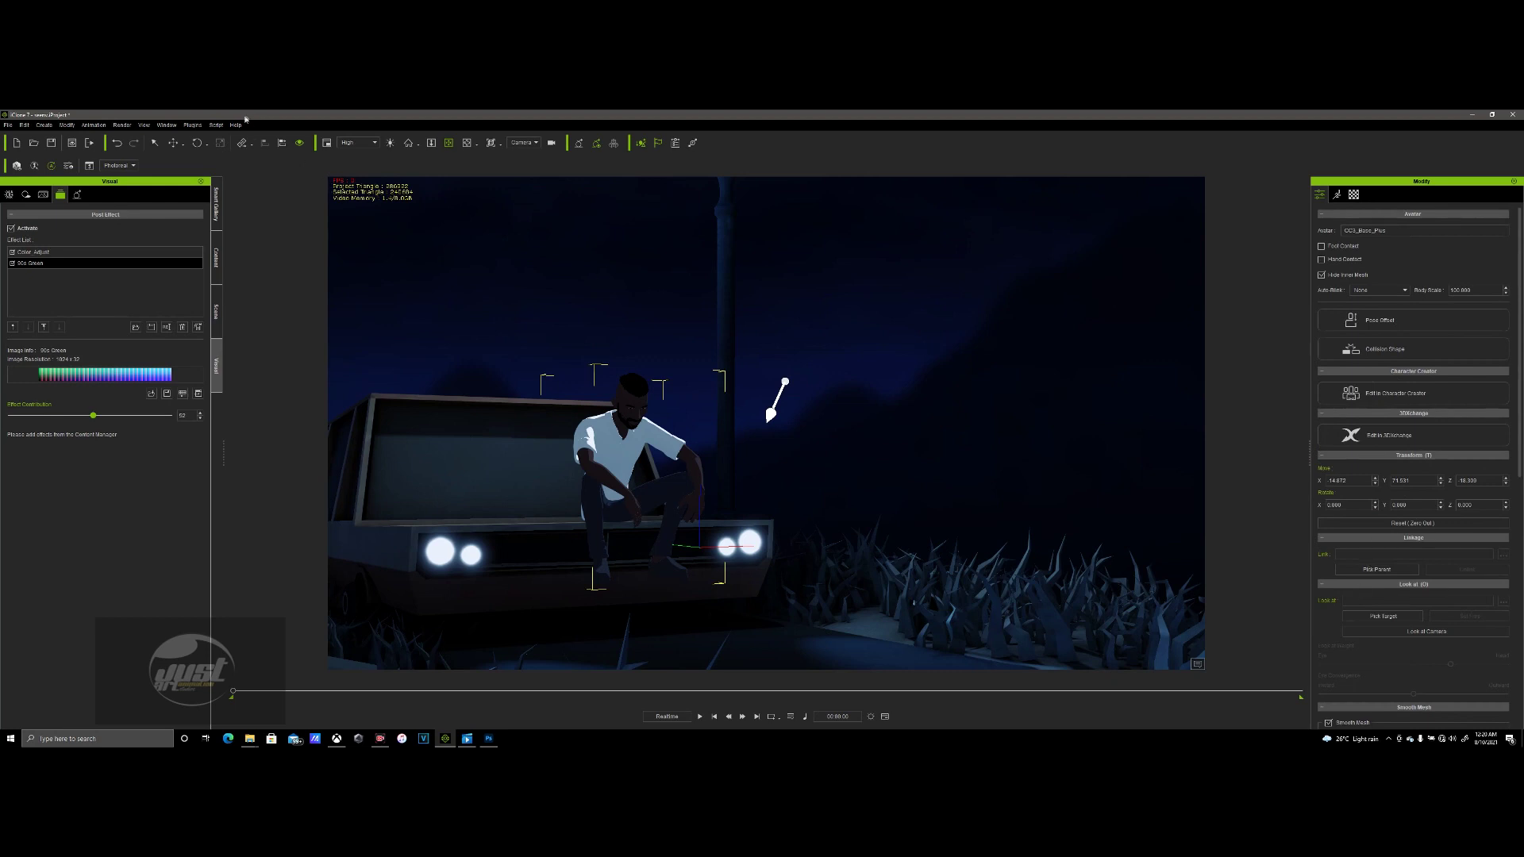
{"action": "left_click", "coordinate": [553, 142]}
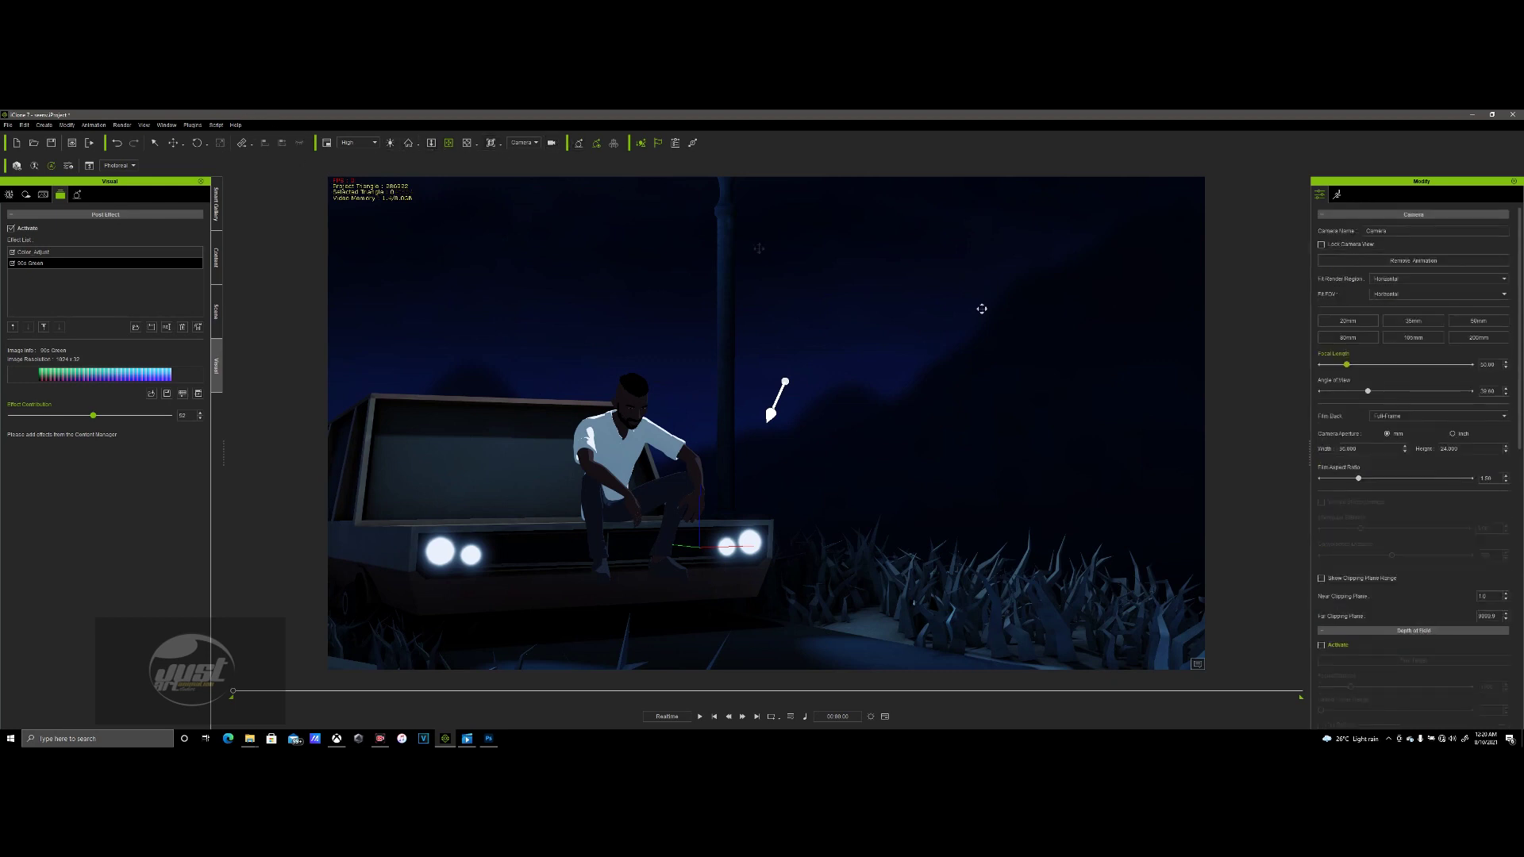
{"action": "scroll", "coordinate": [1404, 572], "scroll_direction": "down", "scroll_amount": 3}
{"action": "left_click", "coordinate": [1321, 540]}
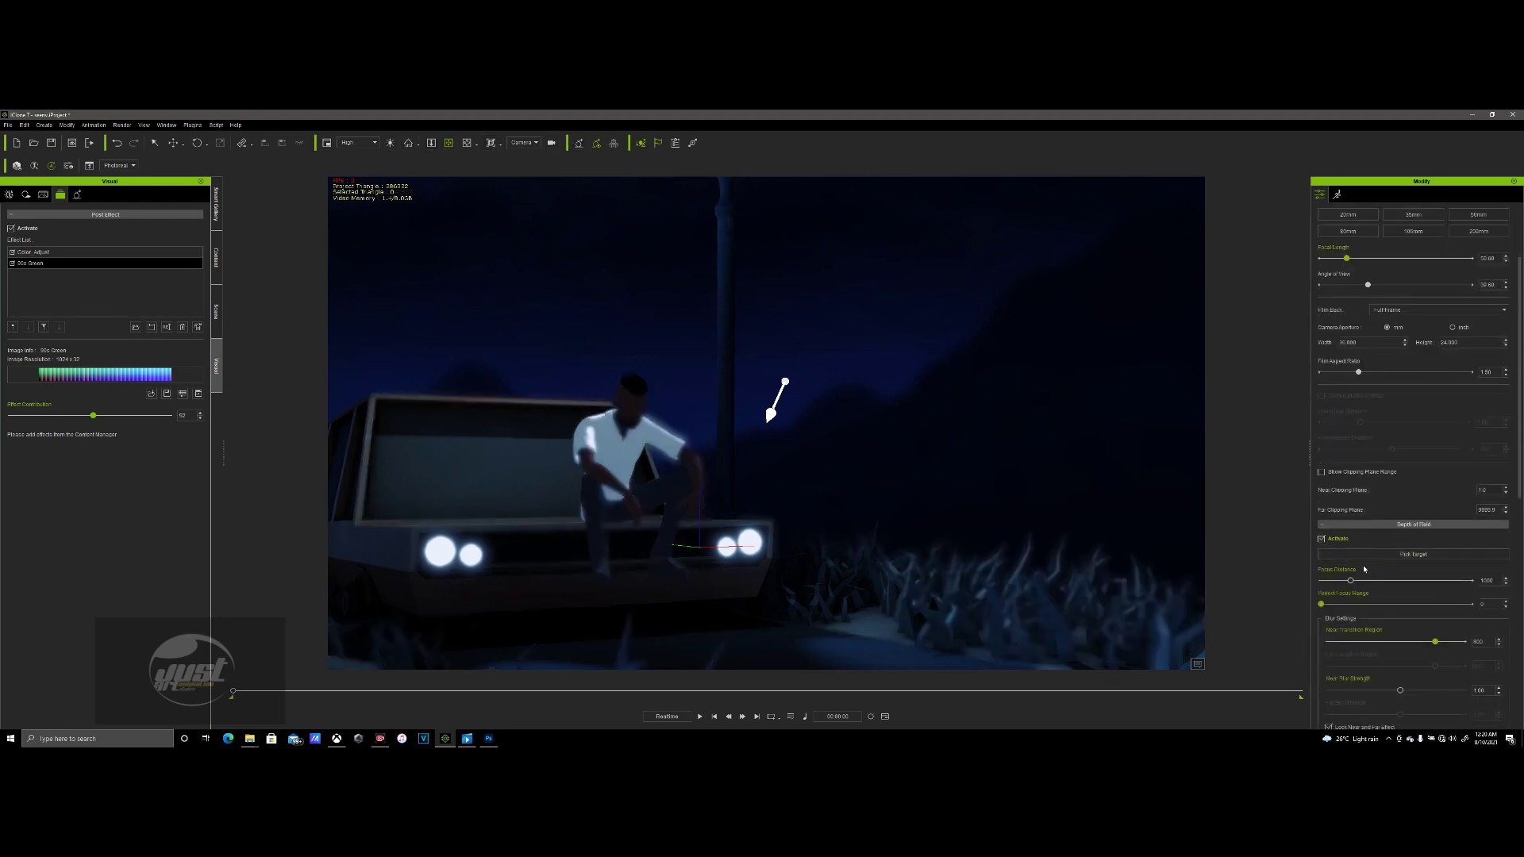
{"action": "scroll", "coordinate": [1425, 515], "scroll_direction": "down", "scroll_amount": 4}
{"action": "left_click_drag", "start_coordinate": [1434, 509], "coordinate": [1361, 532]}
{"action": "left_click_drag", "start_coordinate": [1455, 557], "coordinate": [1331, 558]}
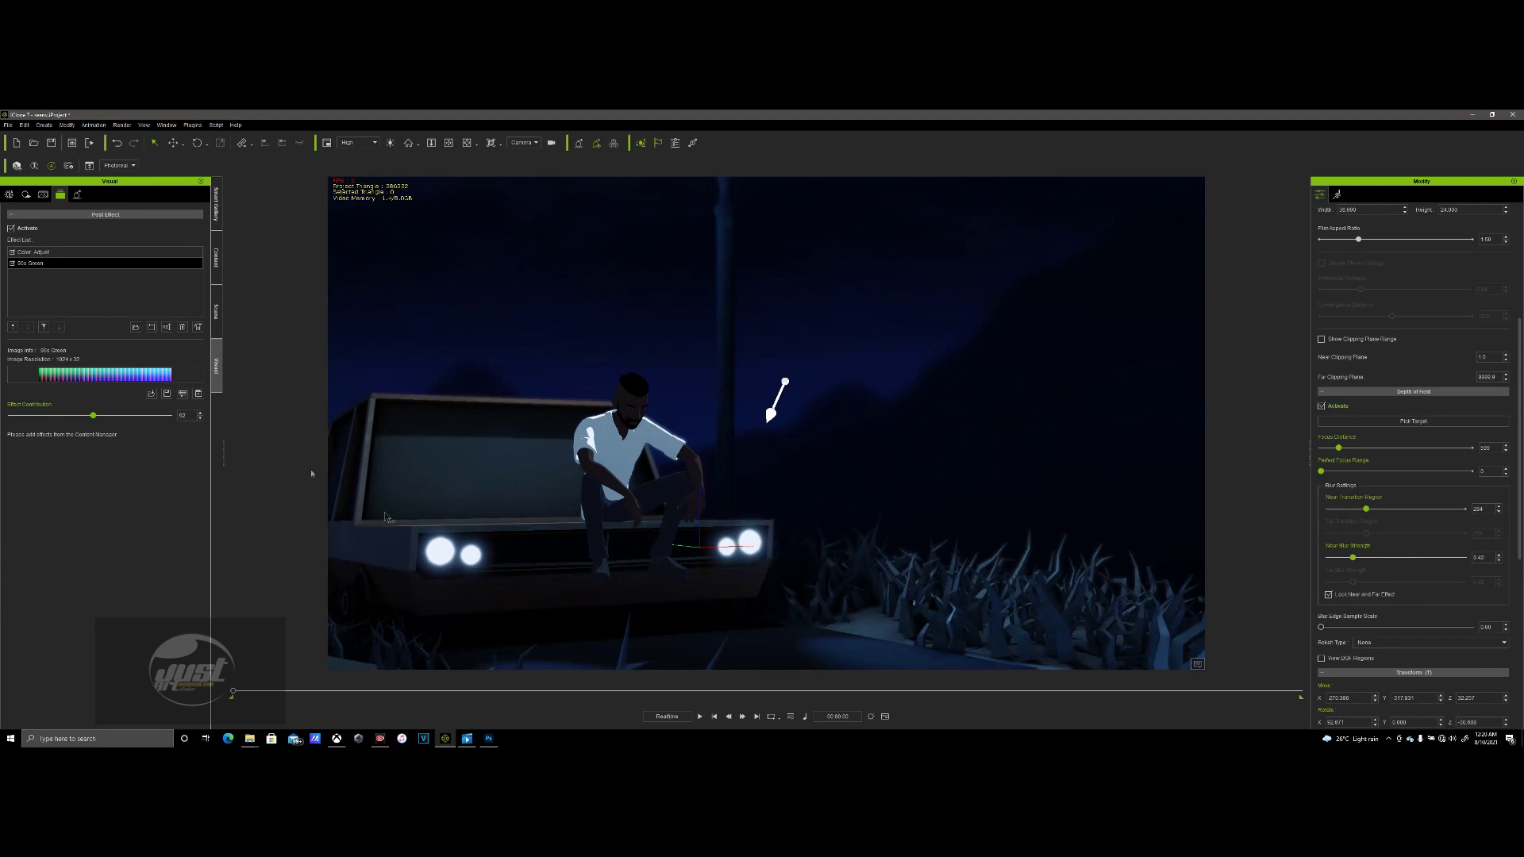
- Enable the HDR effect in the scene's visual settings
{"action": "left_click", "coordinate": [8, 194]}
{"action": "scroll", "coordinate": [80, 537], "scroll_direction": "down", "scroll_amount": 5}
{"action": "scroll", "coordinate": [80, 537], "scroll_direction": "down", "scroll_amount": 8}
{"action": "scroll", "coordinate": [80, 537], "scroll_direction": "up", "scroll_amount": 8}
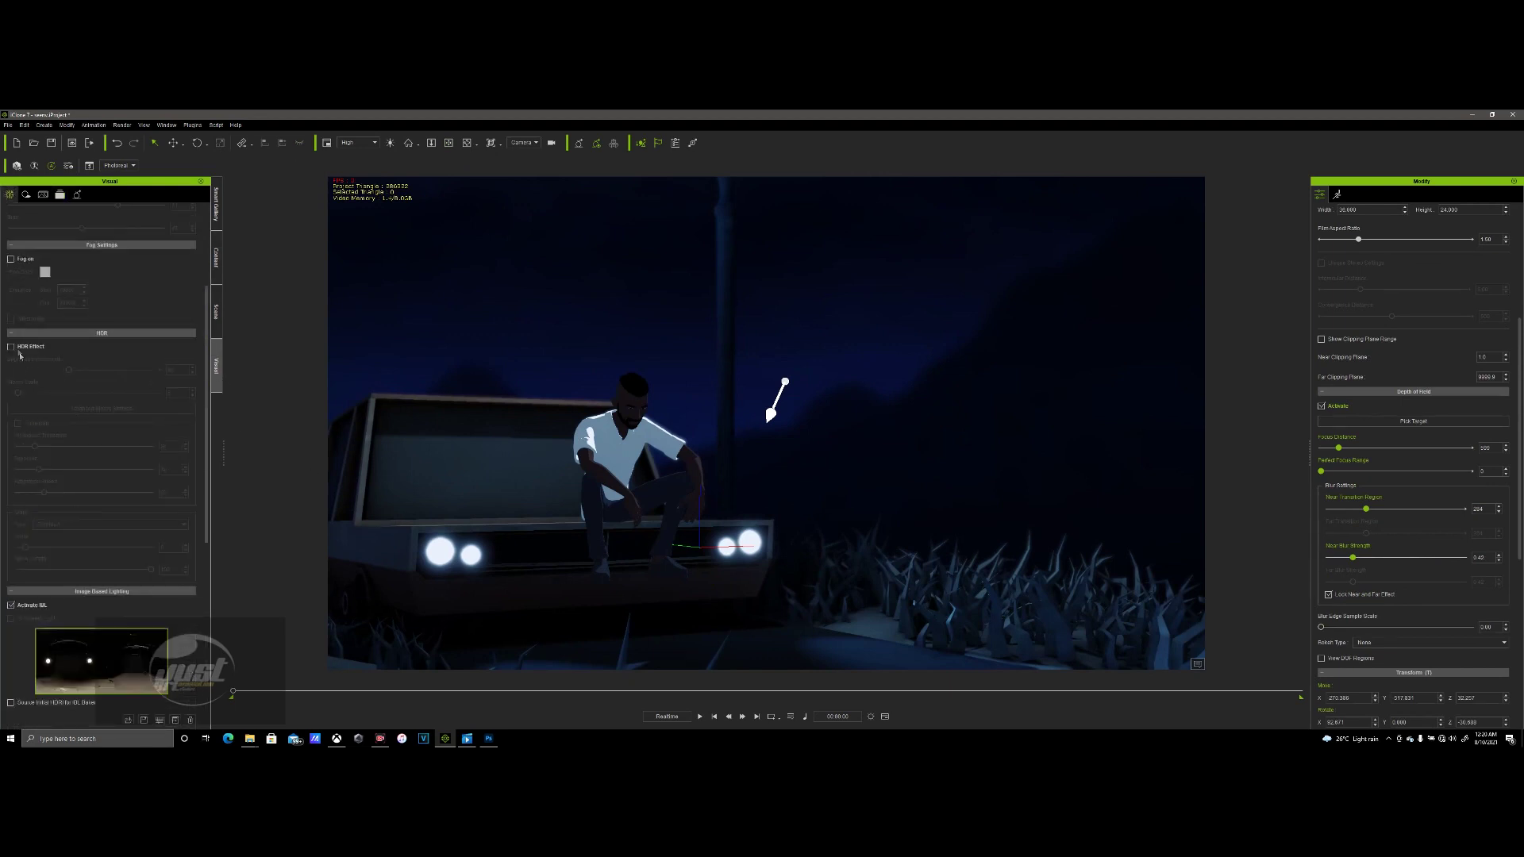
{"action": "left_click", "coordinate": [11, 346]}
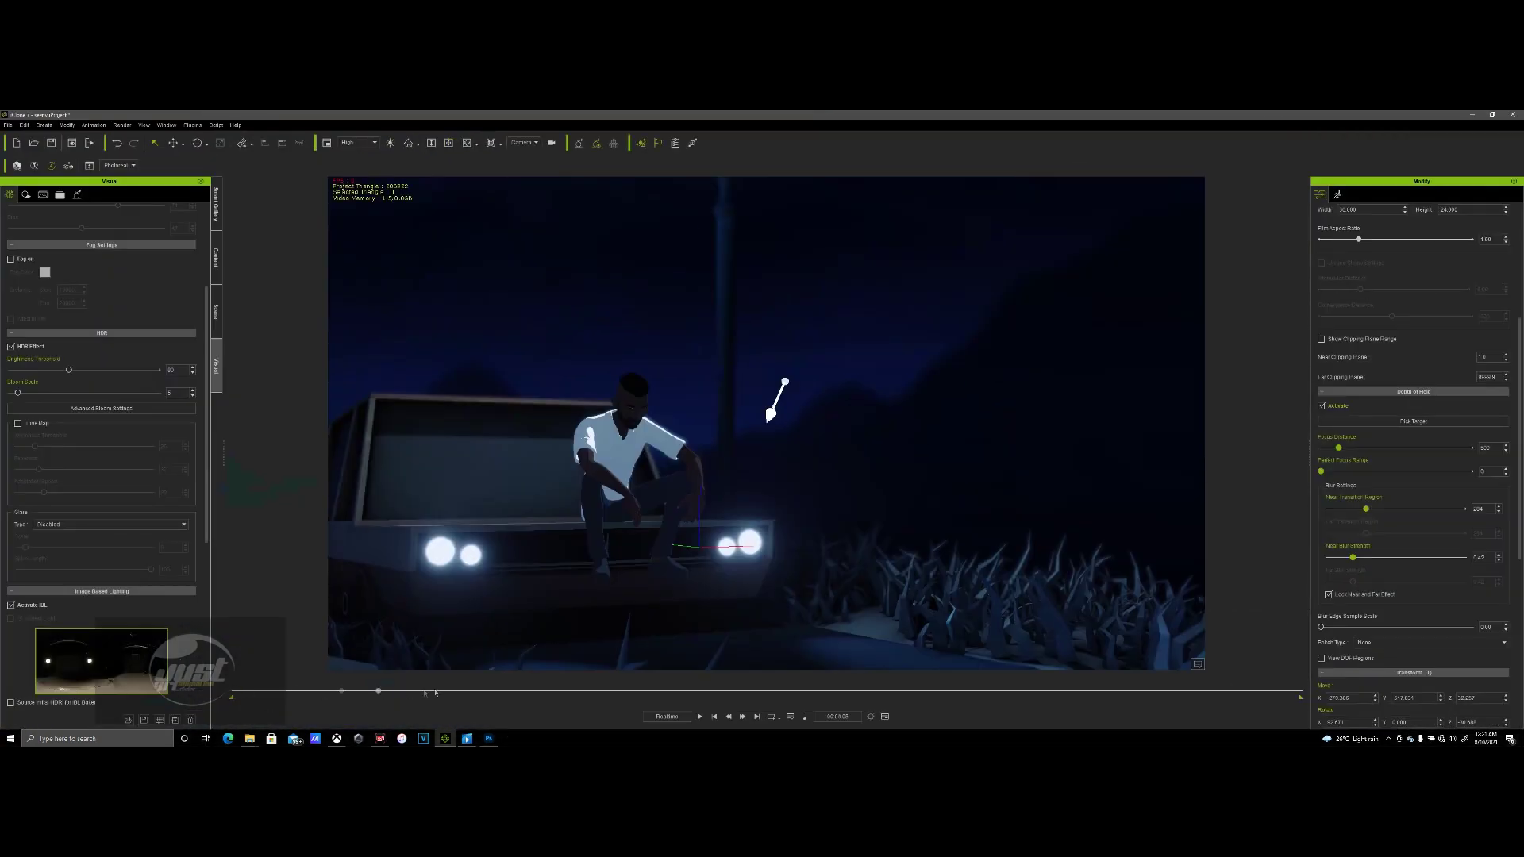
- Shorten the timeline's playback range to about four seconds, and scrub through the camera move
{"action": "left_click", "coordinate": [629, 416]}
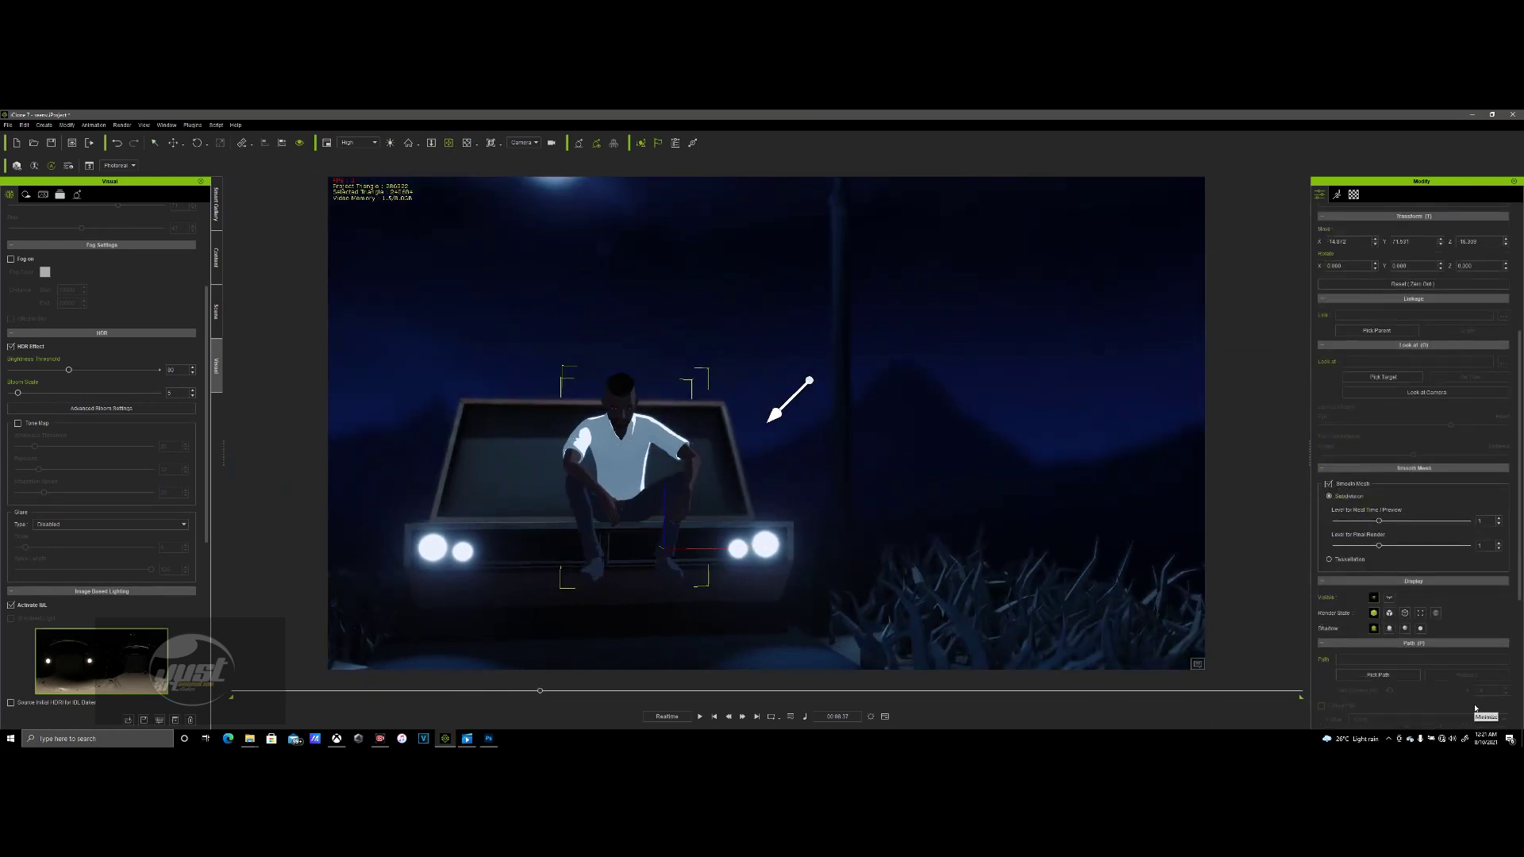
{"action": "left_click", "coordinate": [1297, 692]}
{"action": "left_click_drag", "start_coordinate": [458, 689], "coordinate": [233, 692]}
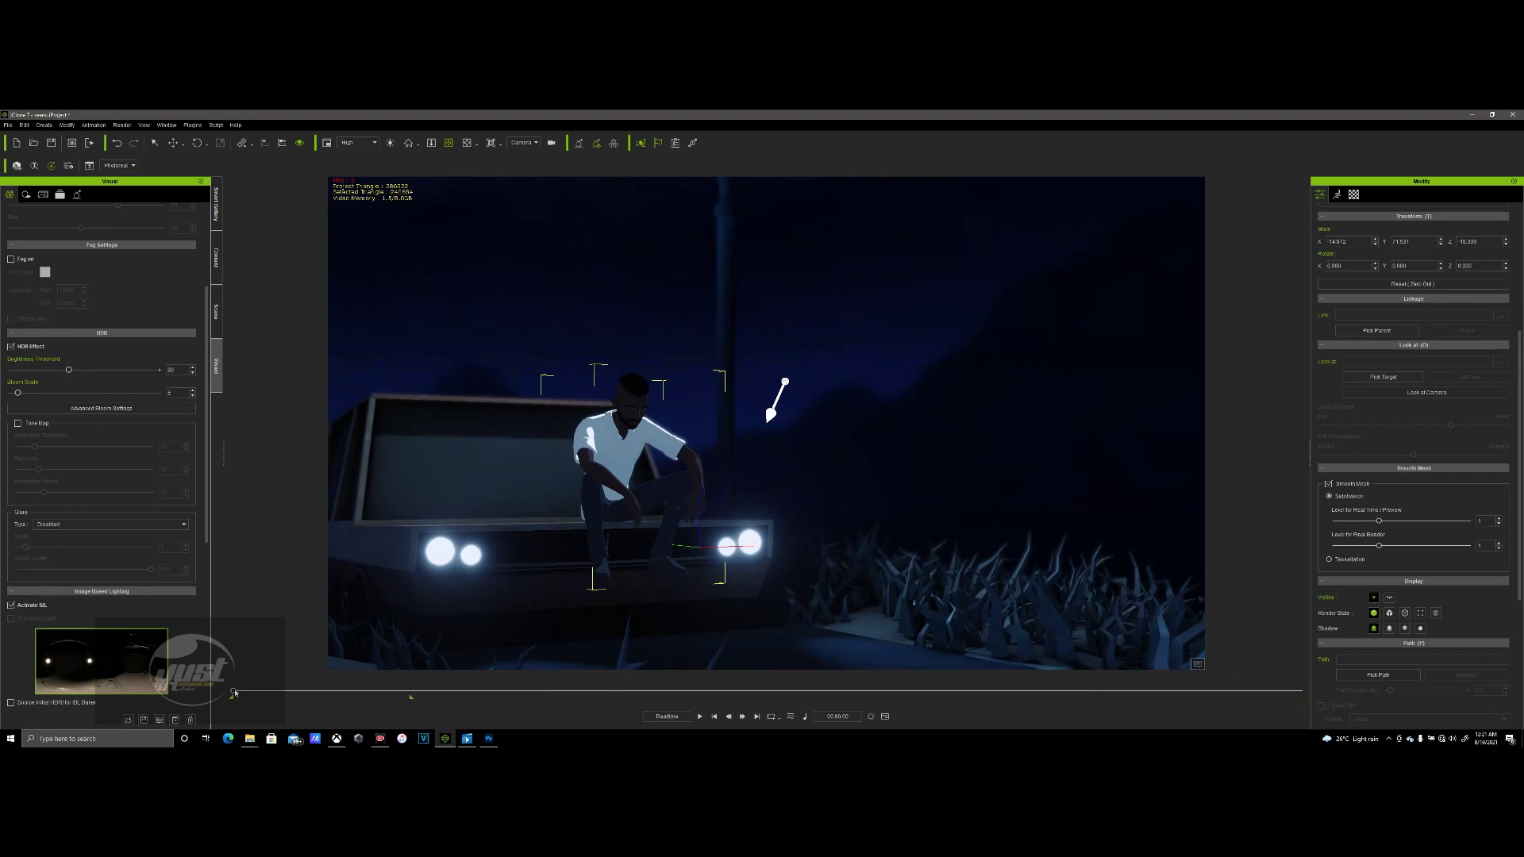
{"action": "left_click_drag", "start_coordinate": [243, 691], "coordinate": [412, 651]}
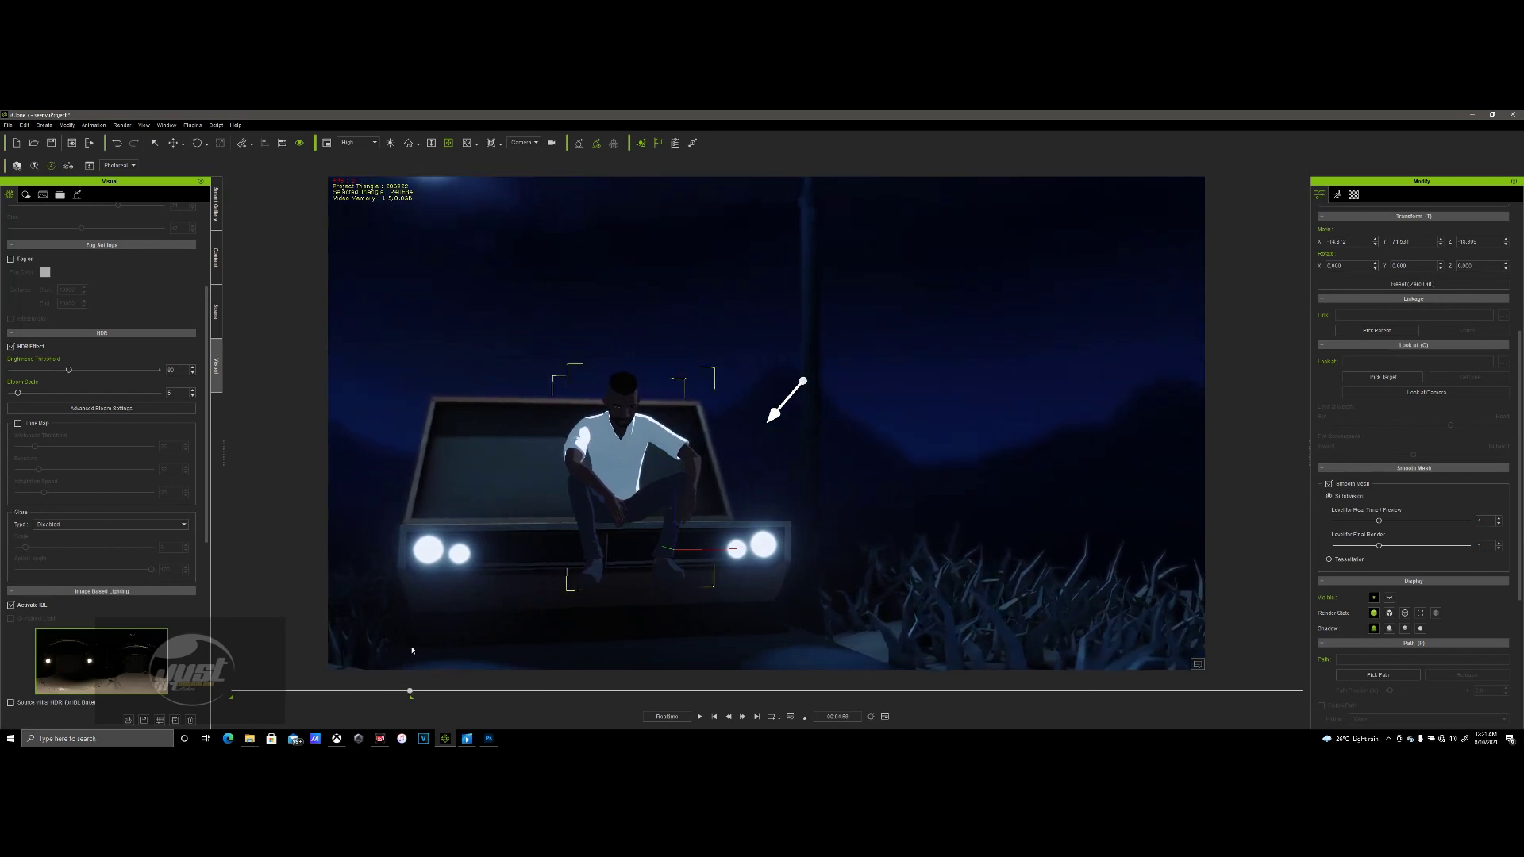
- Play back the shortened camera shot of the character on the car, and return to the first frame
{"action": "left_click", "coordinate": [713, 715]}
{"action": "left_click", "coordinate": [699, 715]}
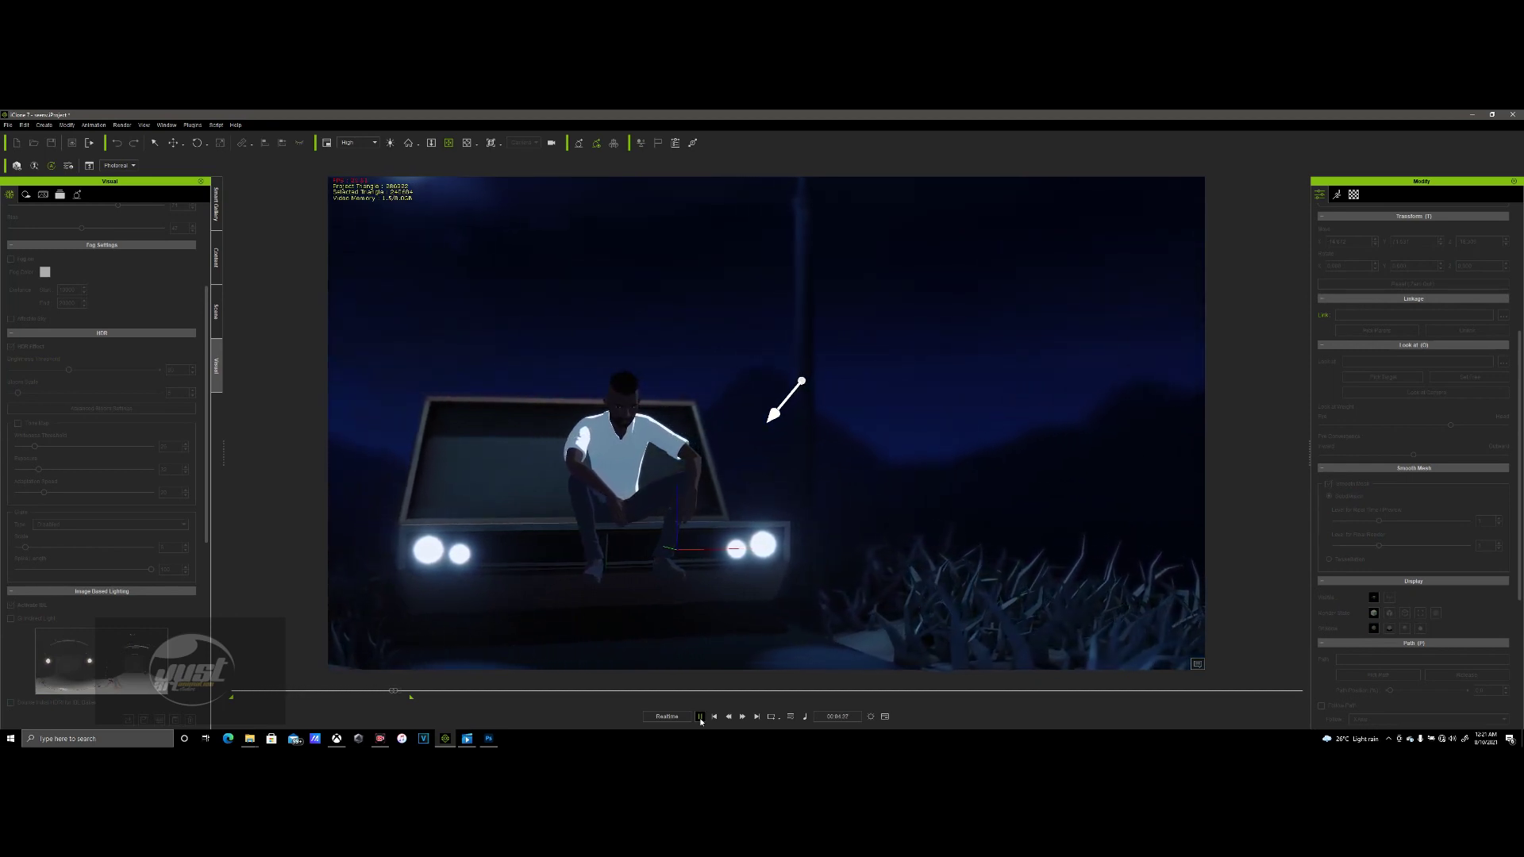
{"action": "left_click", "coordinate": [699, 716]}
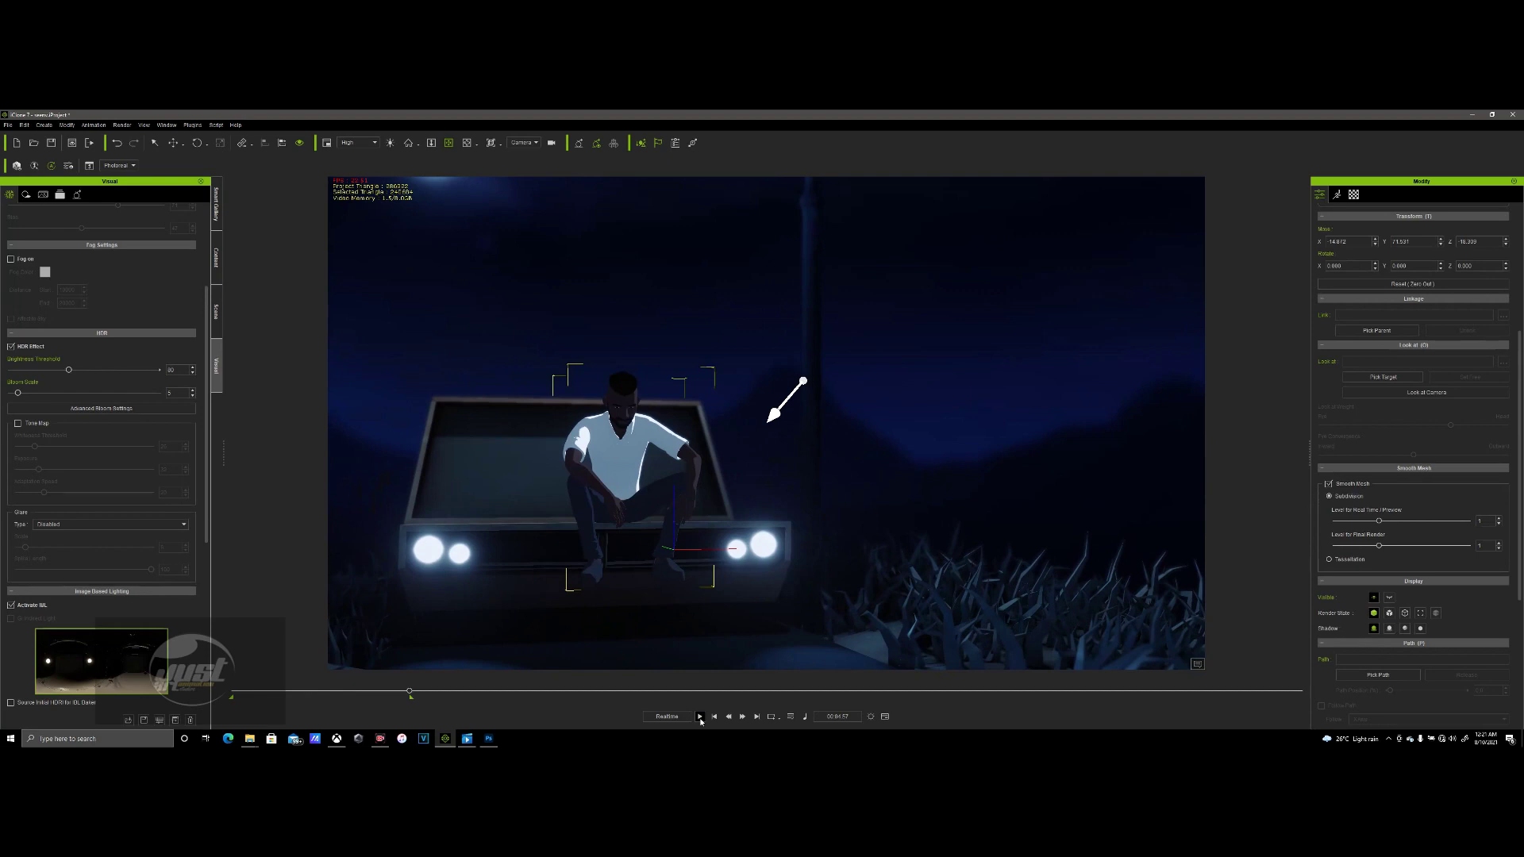
{"action": "left_click", "coordinate": [699, 716]}
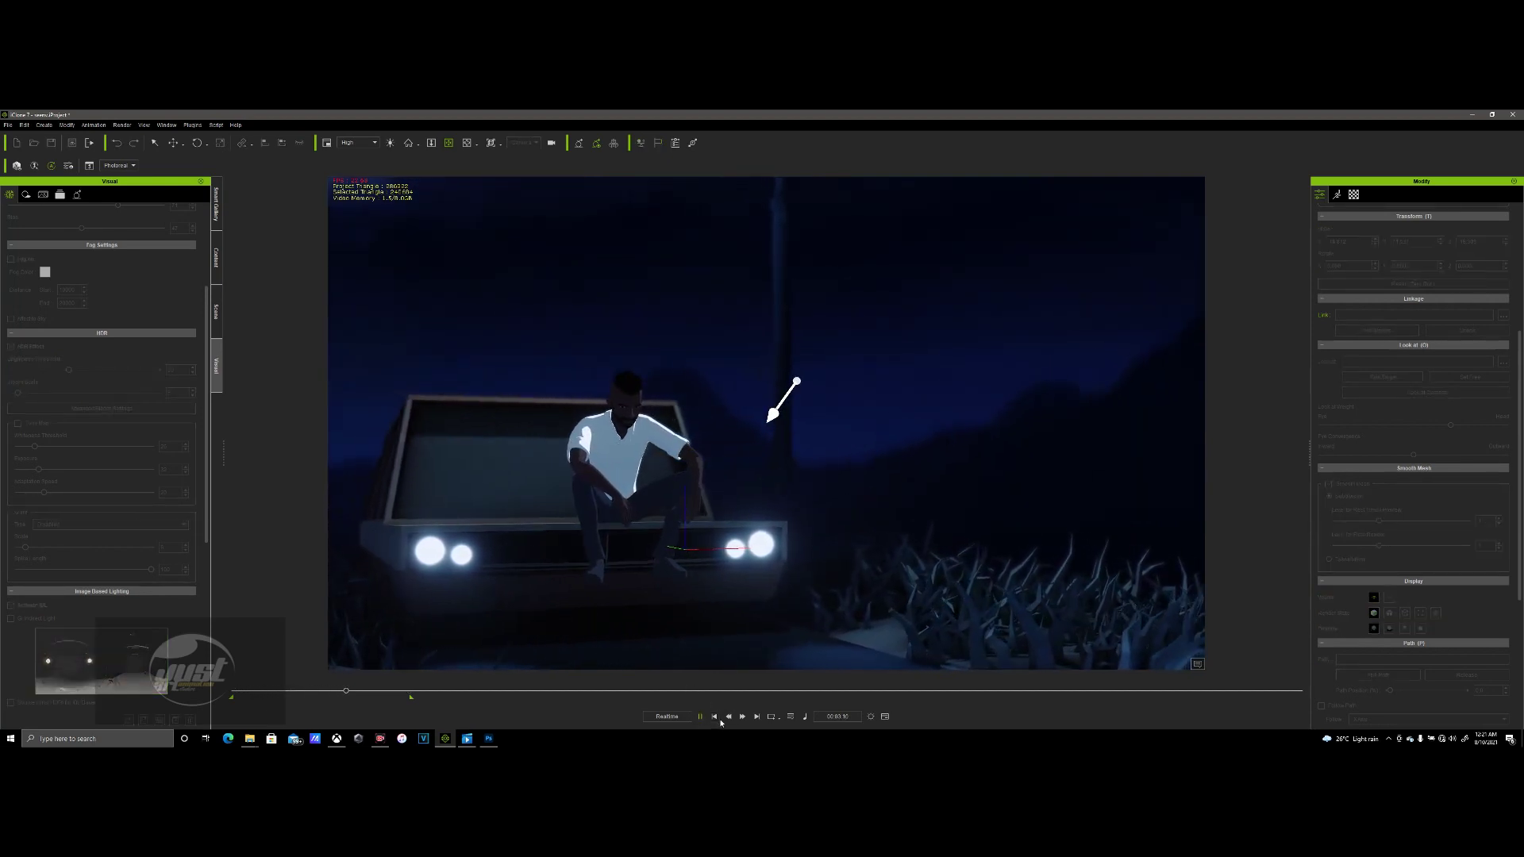
{"action": "left_click", "coordinate": [714, 717]}
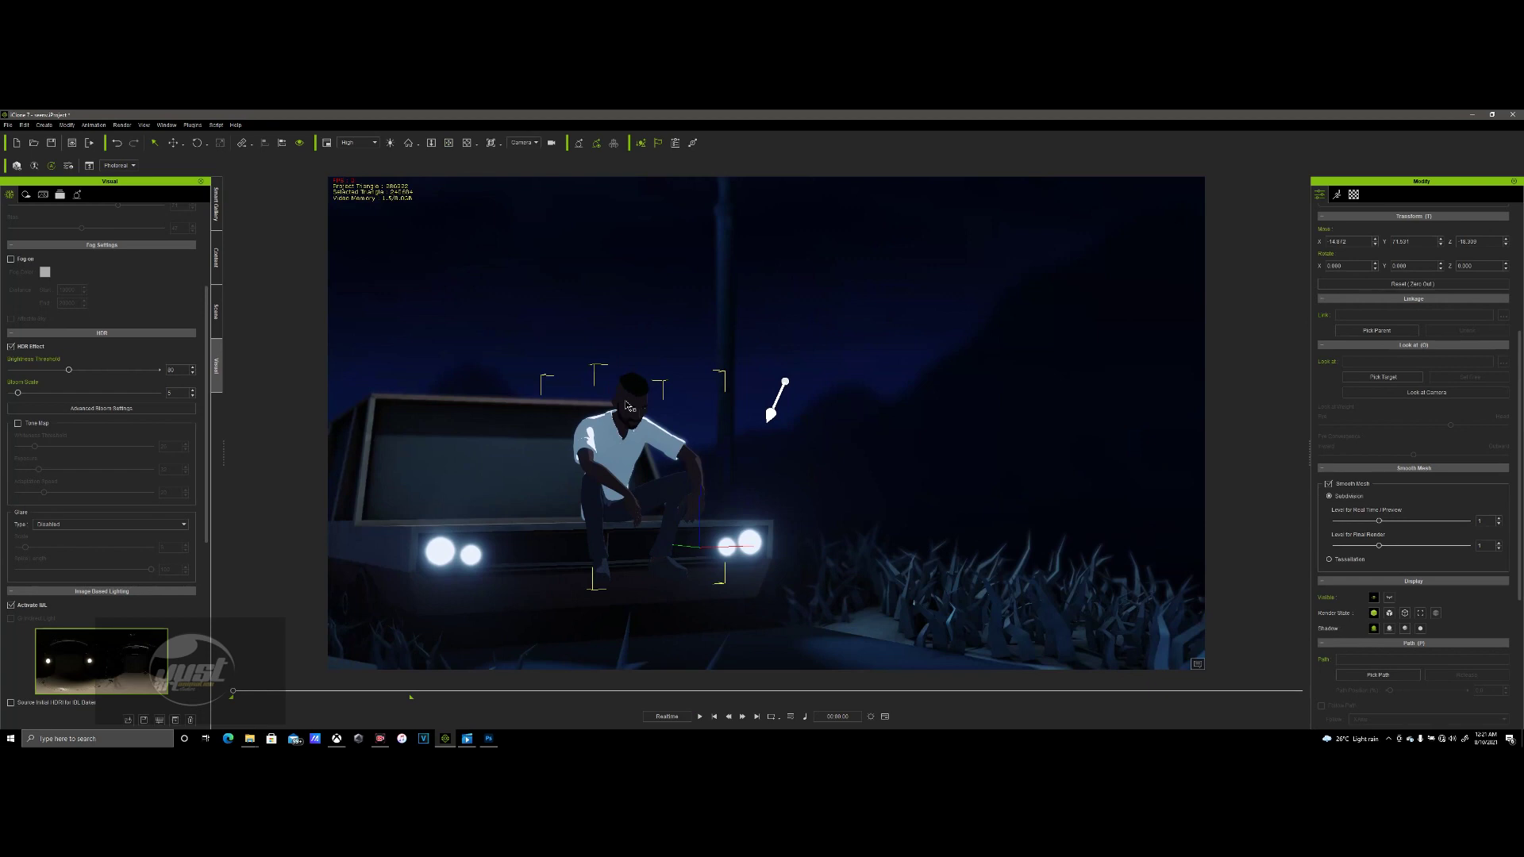
- Adjust the diffuse color of the character's skin material, reducing saturation to about -14 and raising brightness slightly
{"action": "left_click", "coordinate": [641, 404]}
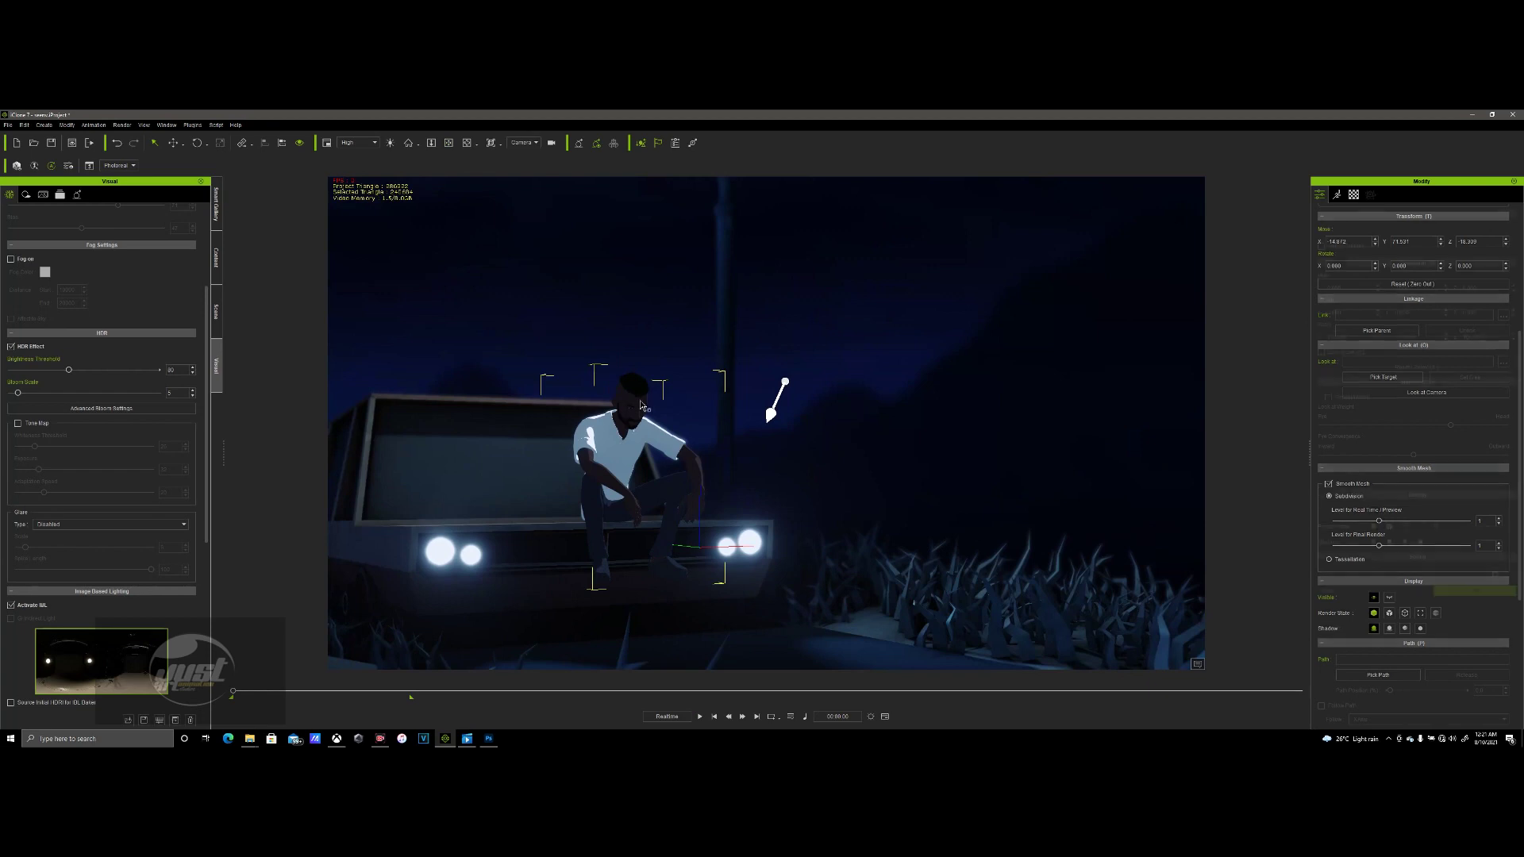
{"action": "left_click", "coordinate": [1352, 194]}
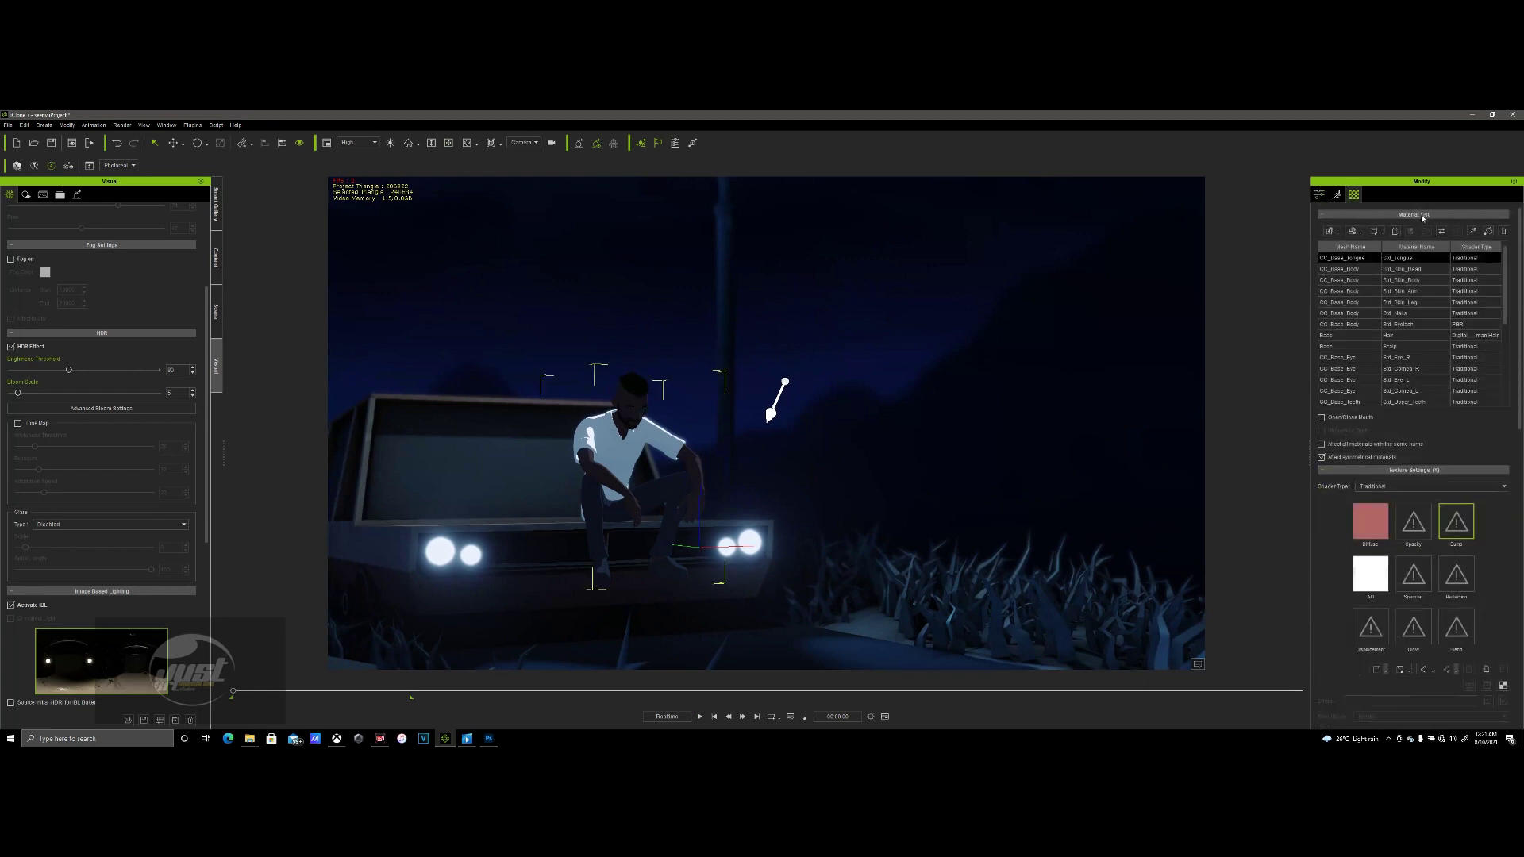
{"action": "left_click", "coordinate": [1424, 265]}
{"action": "scroll", "coordinate": [1381, 381], "scroll_direction": "down", "scroll_amount": 4}
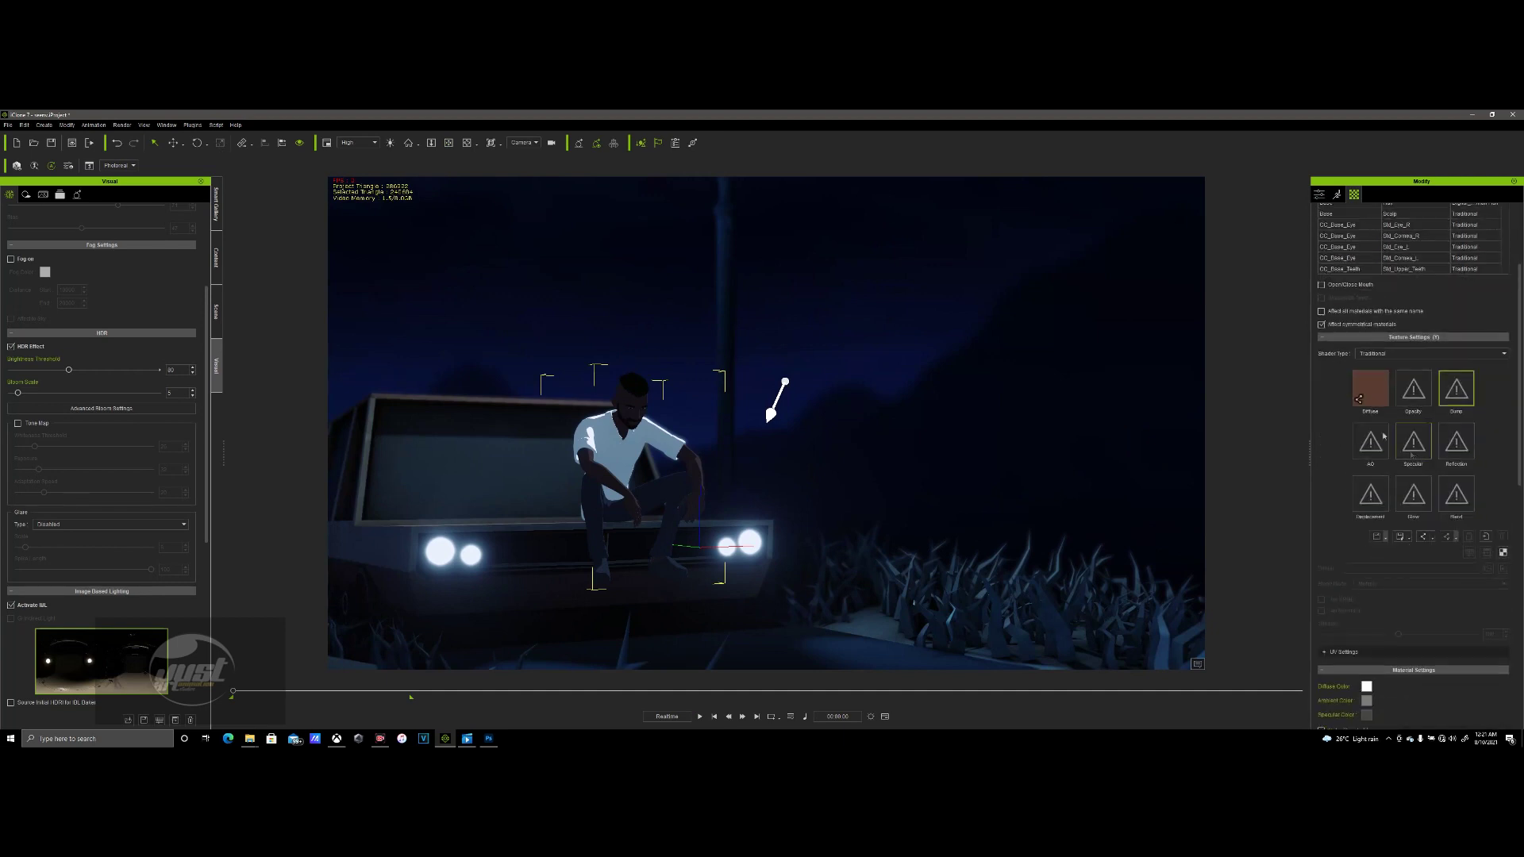
{"action": "scroll", "coordinate": [1423, 550], "scroll_direction": "down", "scroll_amount": 3}
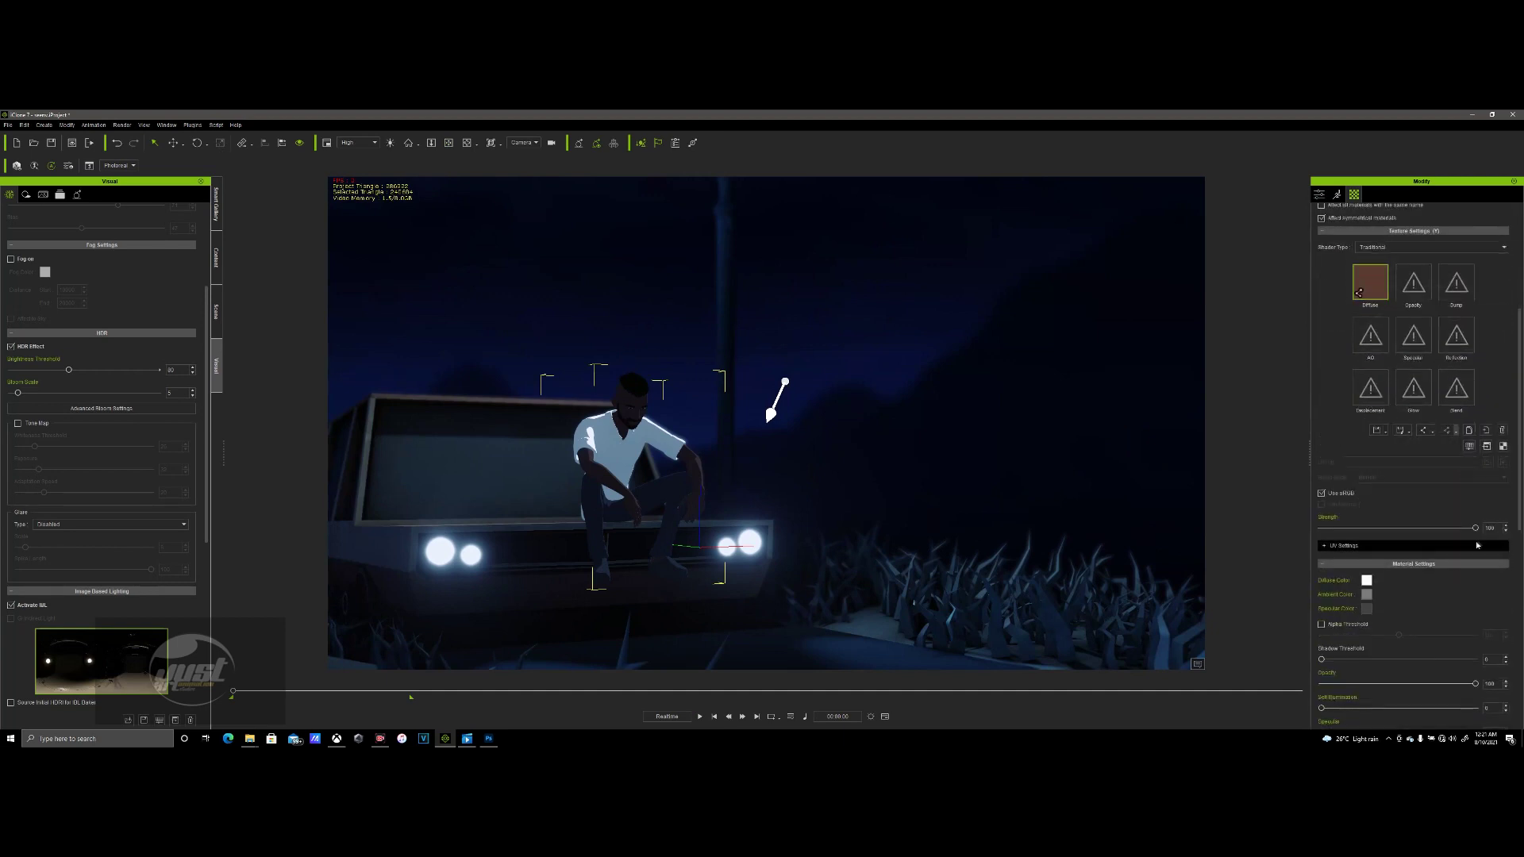
{"action": "left_click", "coordinate": [1426, 527]}
{"action": "left_click", "coordinate": [1461, 525]}
{"action": "left_click", "coordinate": [1487, 525]}
{"action": "left_click", "coordinate": [1469, 446]}
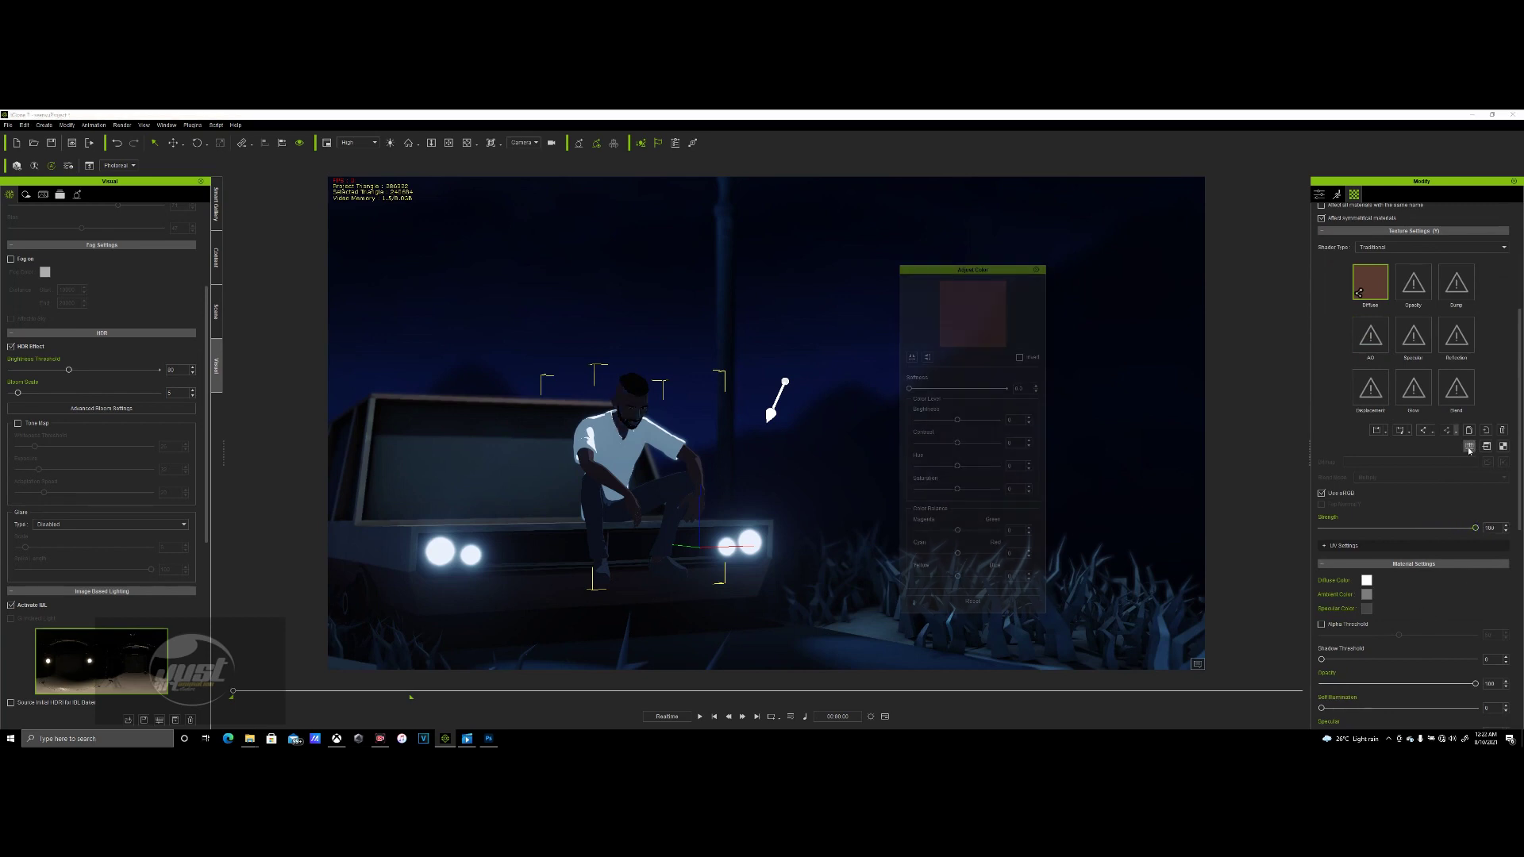
{"action": "left_click_drag", "start_coordinate": [968, 265], "coordinate": [1129, 252]}
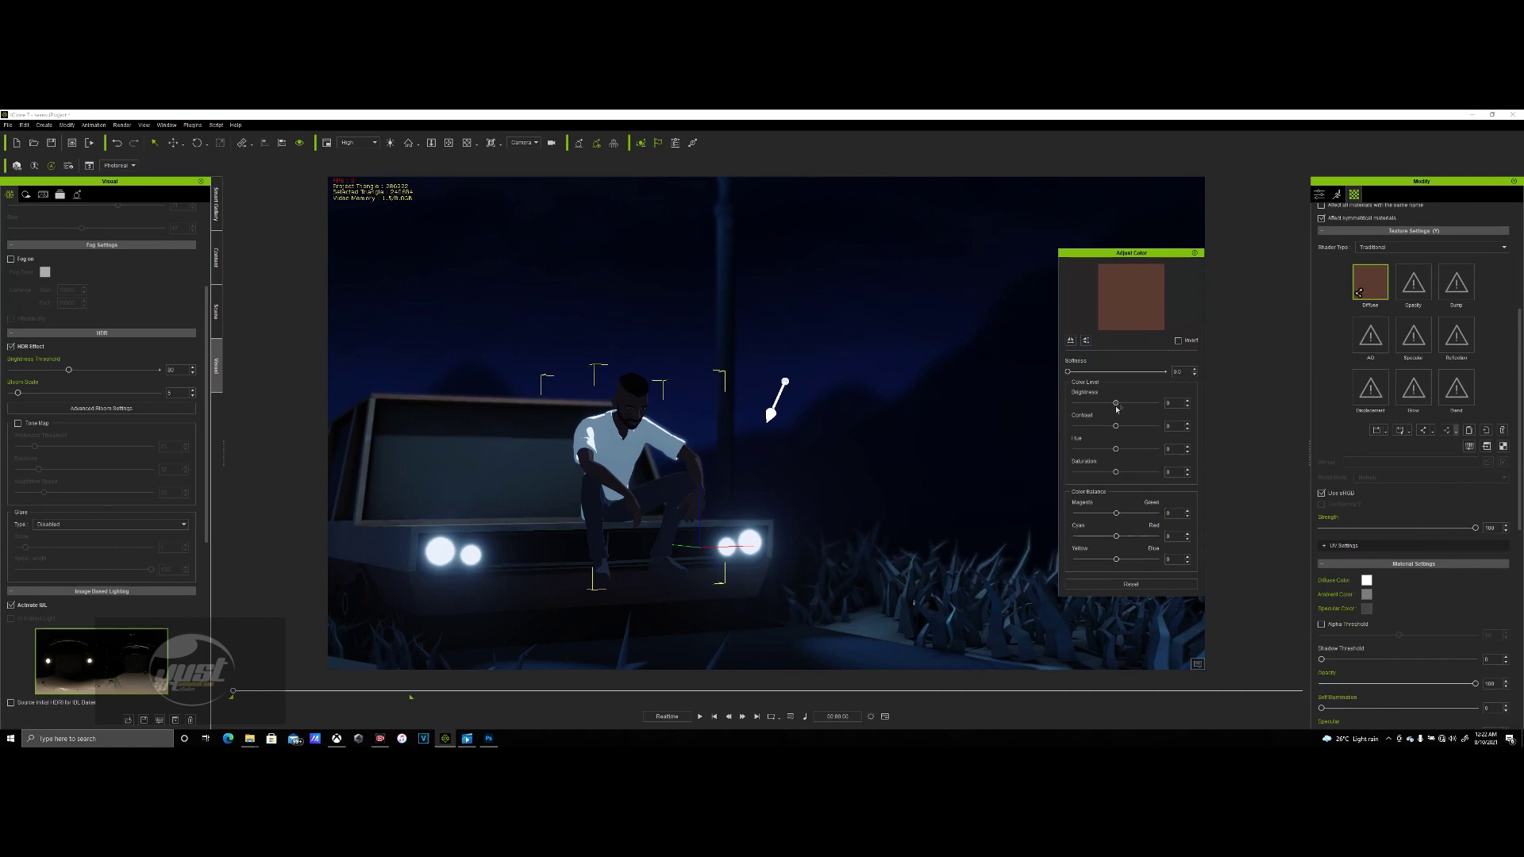
{"action": "mouse_move", "coordinate": [1115, 472]}
{"action": "left_mouse_down"}
{"action": "mouse_move", "coordinate": [1092, 472]}
{"action": "mouse_move", "coordinate": [1111, 473]}
{"action": "left_mouse_up"}
{"action": "left_click_drag", "start_coordinate": [1116, 405], "coordinate": [1120, 404]}
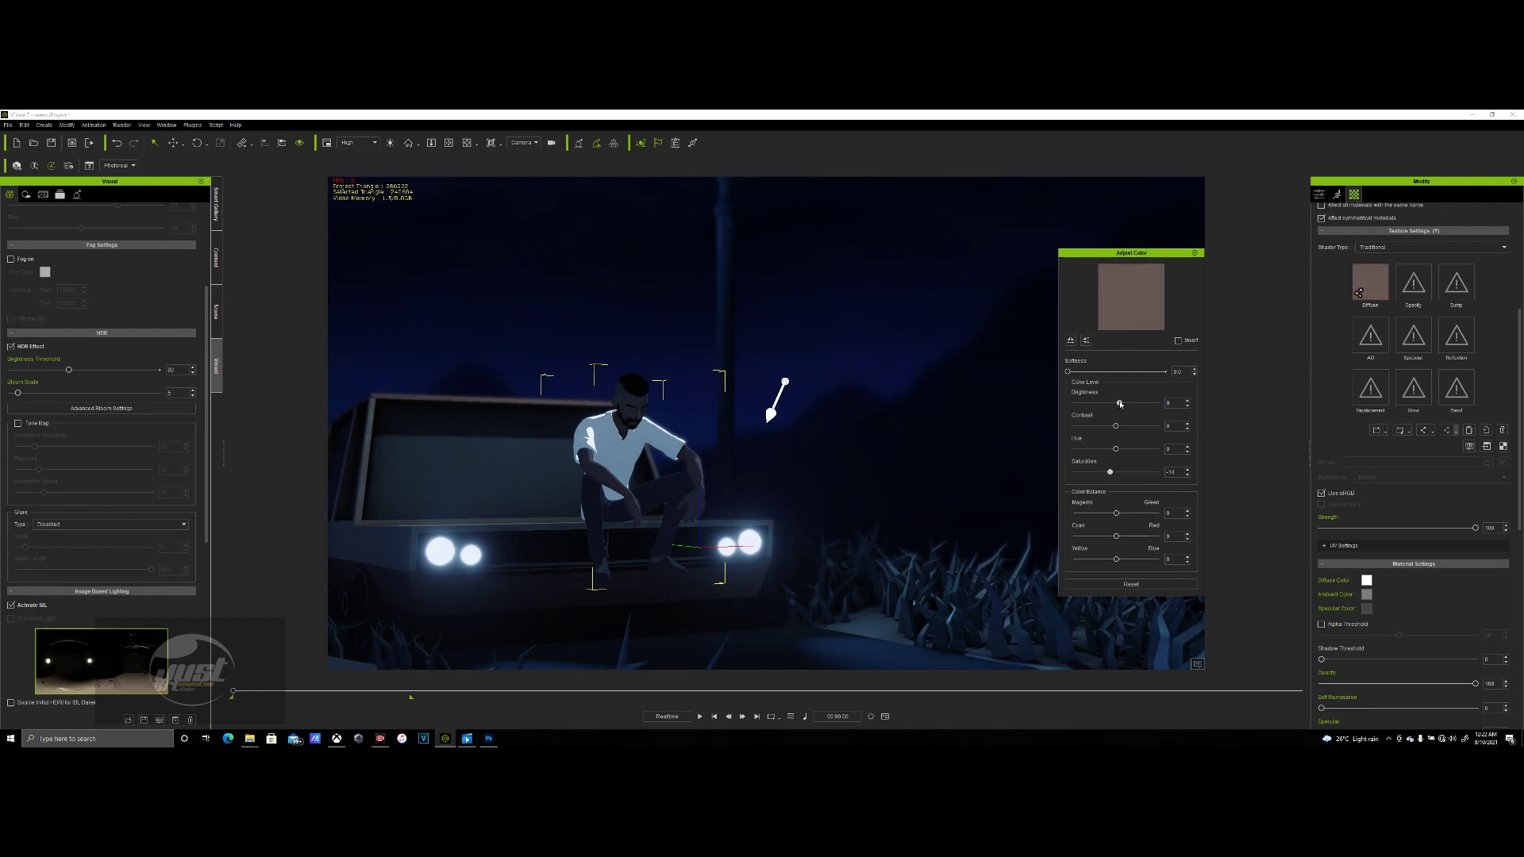
{"action": "left_click", "coordinate": [1197, 252]}
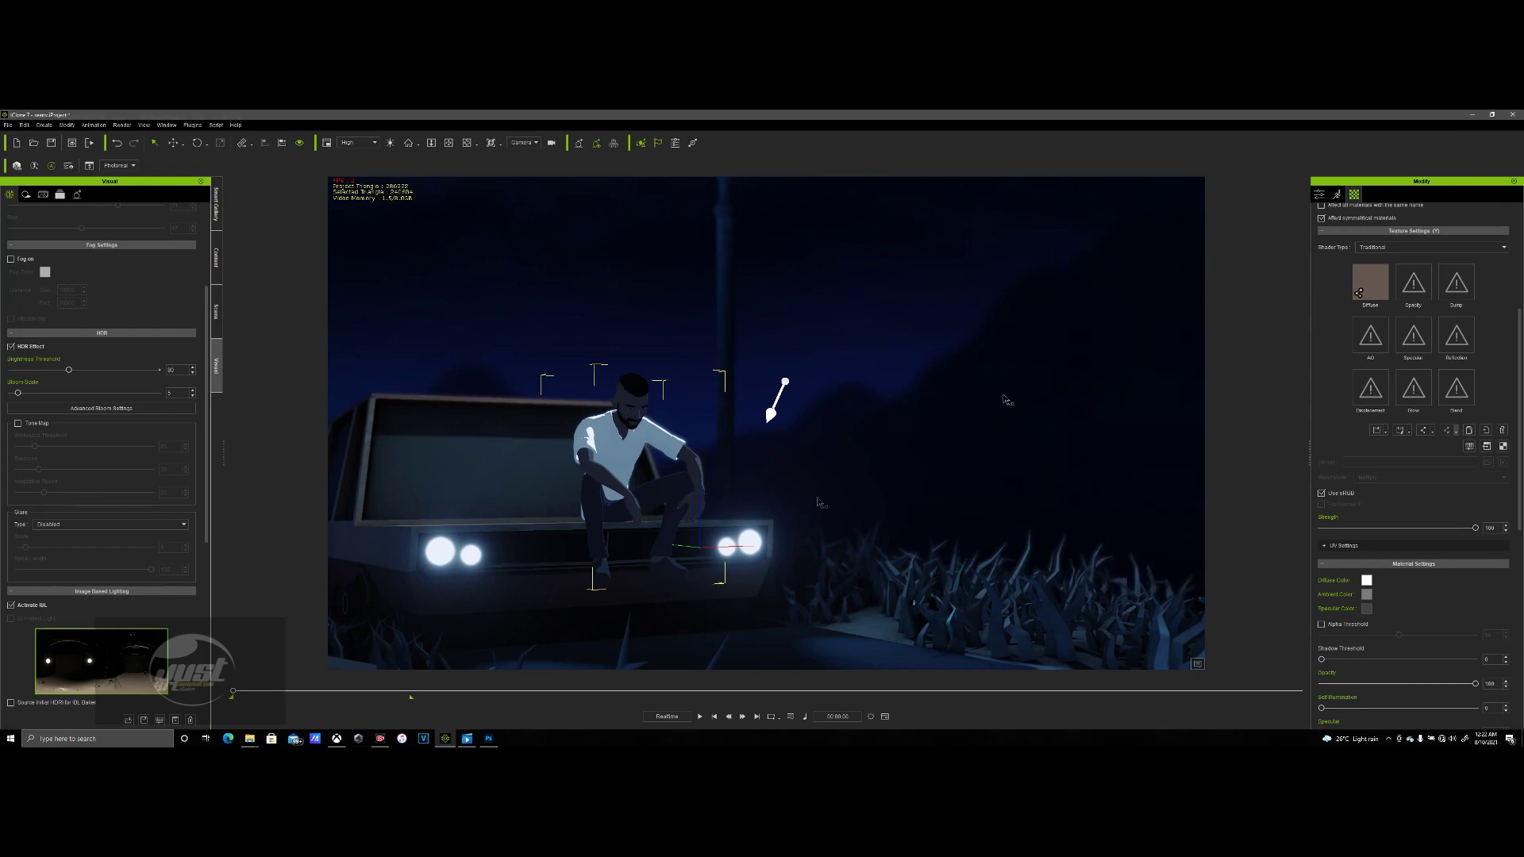
- Play back the shot to check the adjusted skin color, and return to the first frame
{"action": "left_click", "coordinate": [702, 716]}
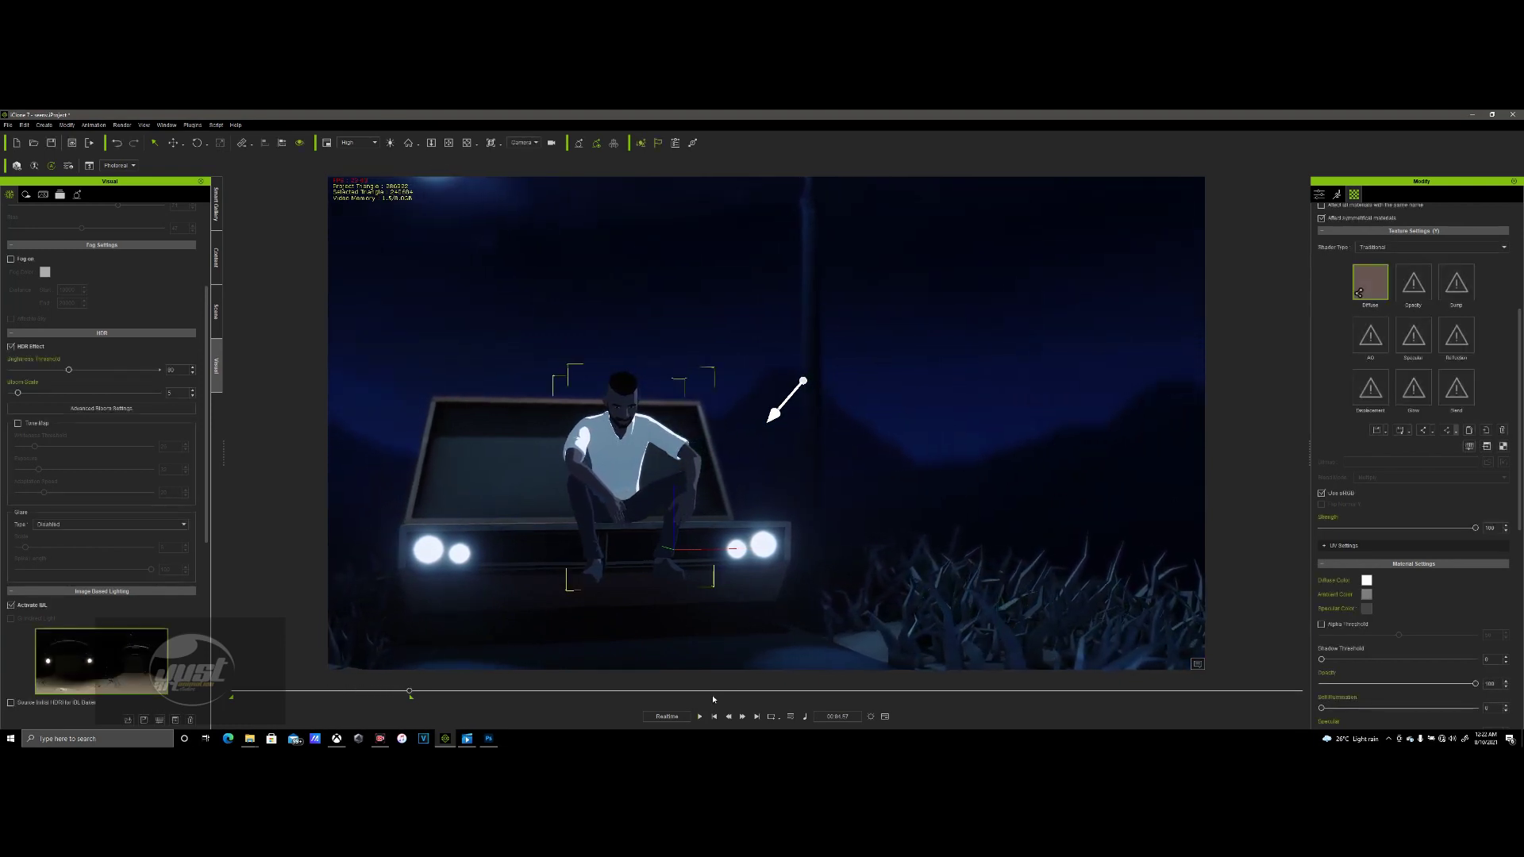
{"action": "left_click", "coordinate": [715, 717]}
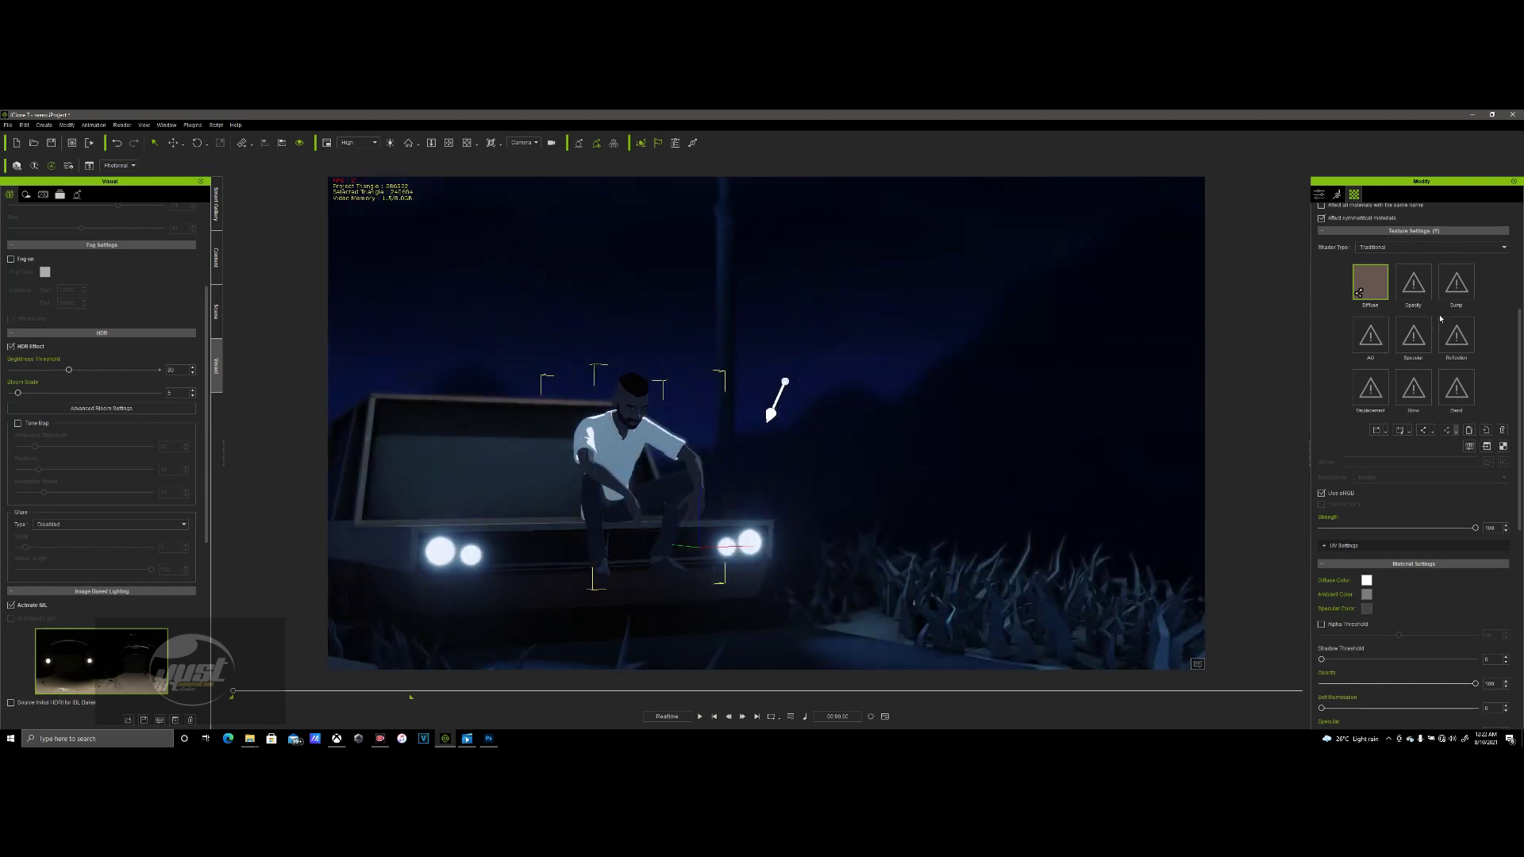
- Preview an upper-body movement of the character with Direct Puppet, and close the tool without recording
{"action": "left_click", "coordinate": [1337, 194]}
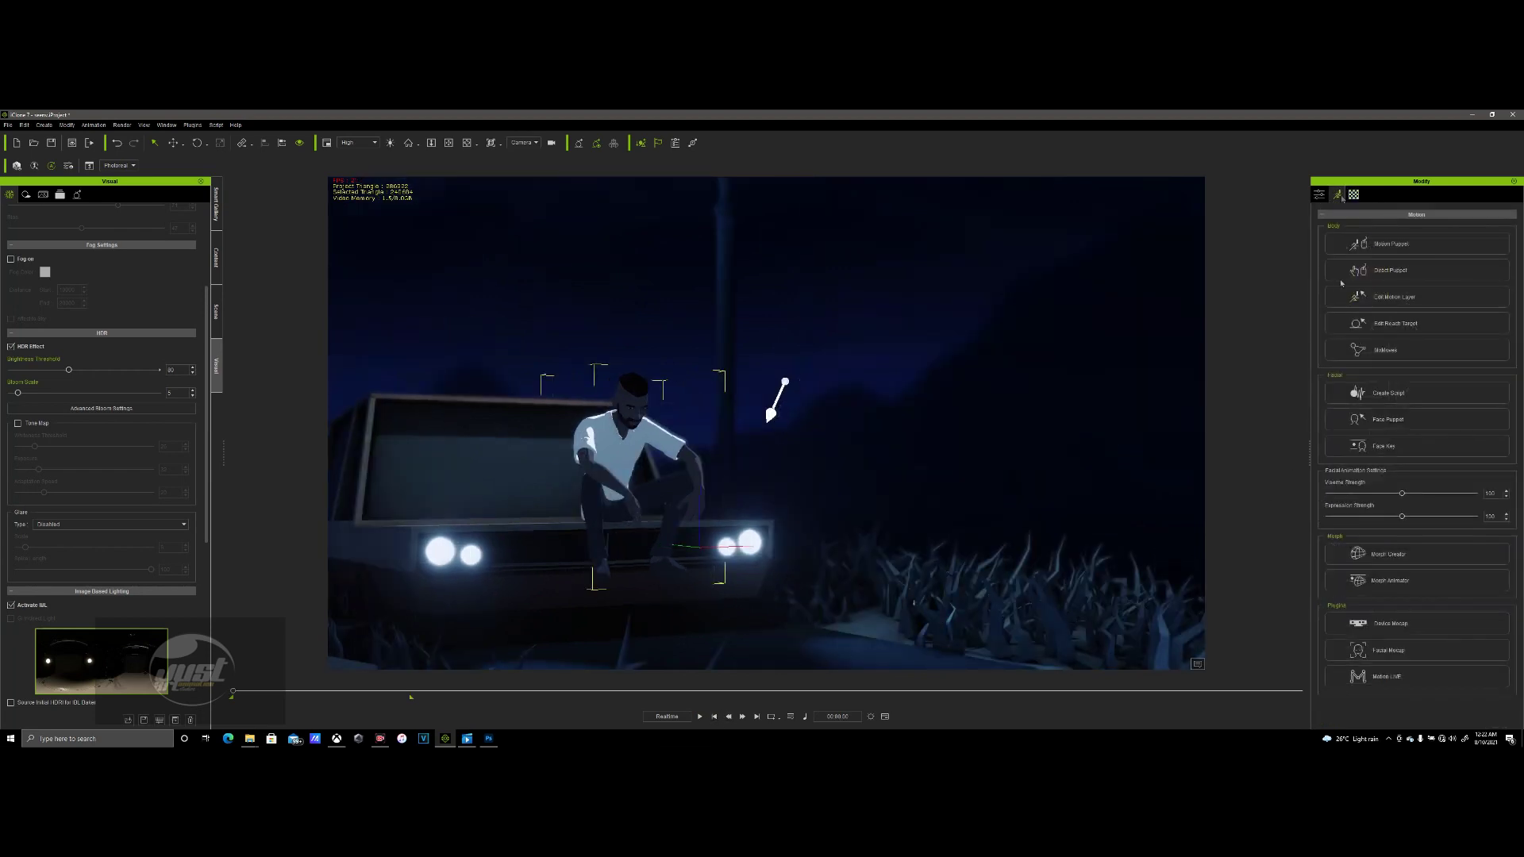
{"action": "left_click", "coordinate": [1406, 272]}
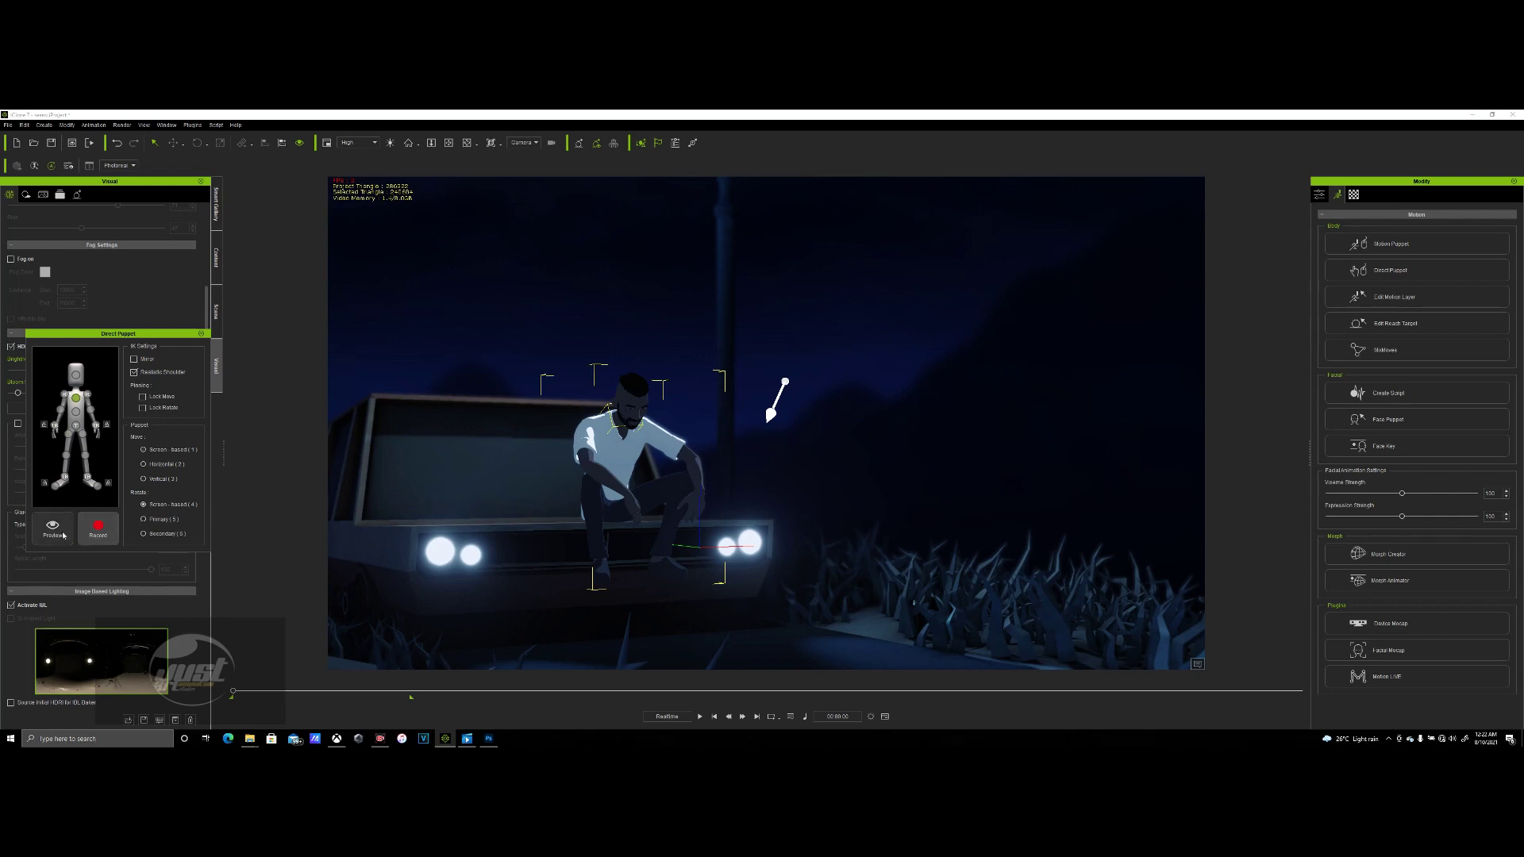
{"action": "key", "text": "space"}
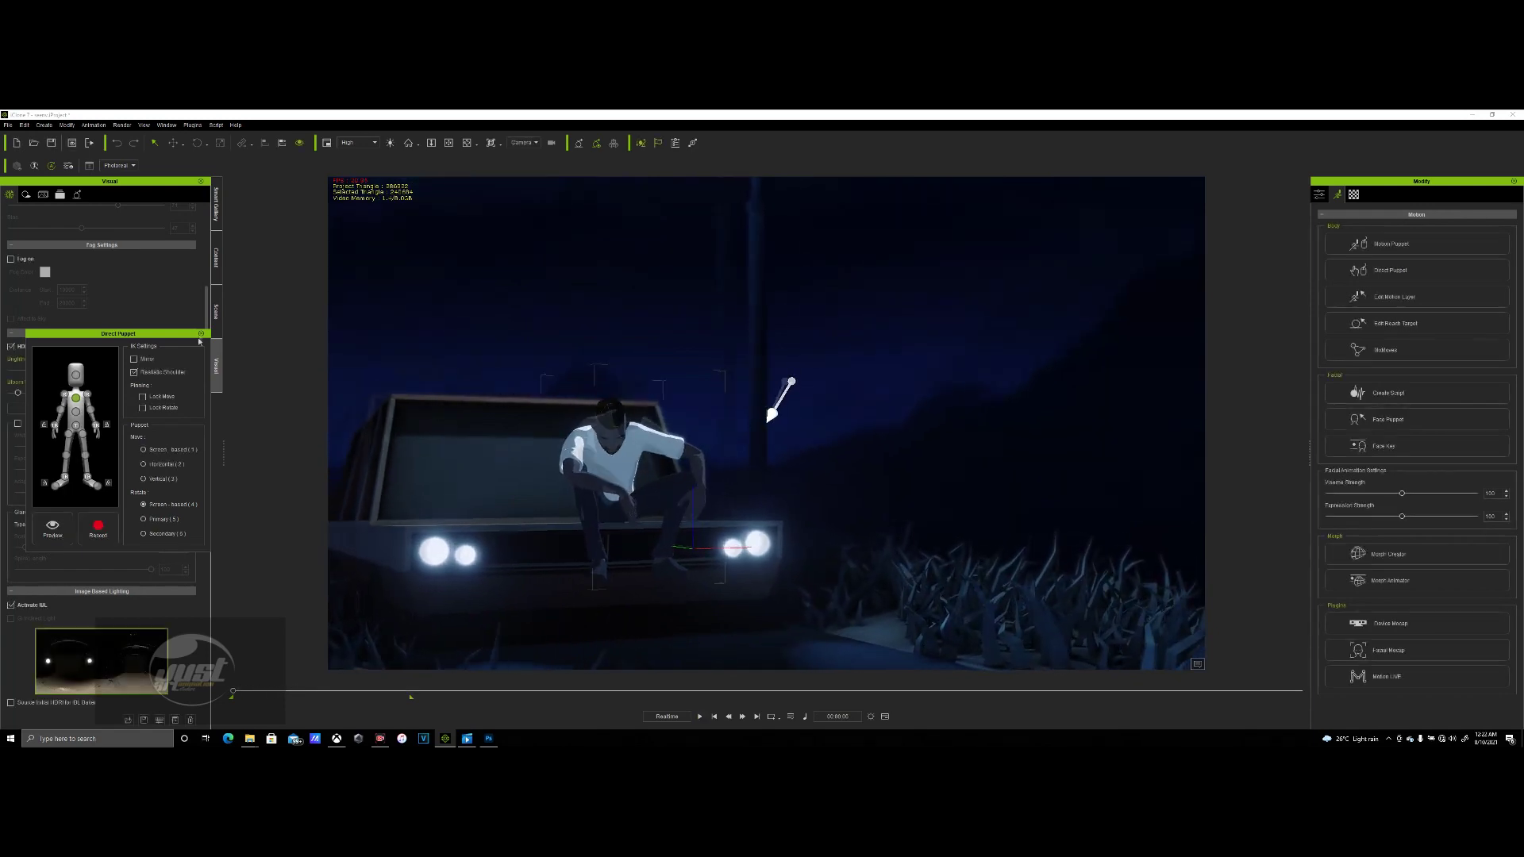
{"action": "key", "text": "space"}
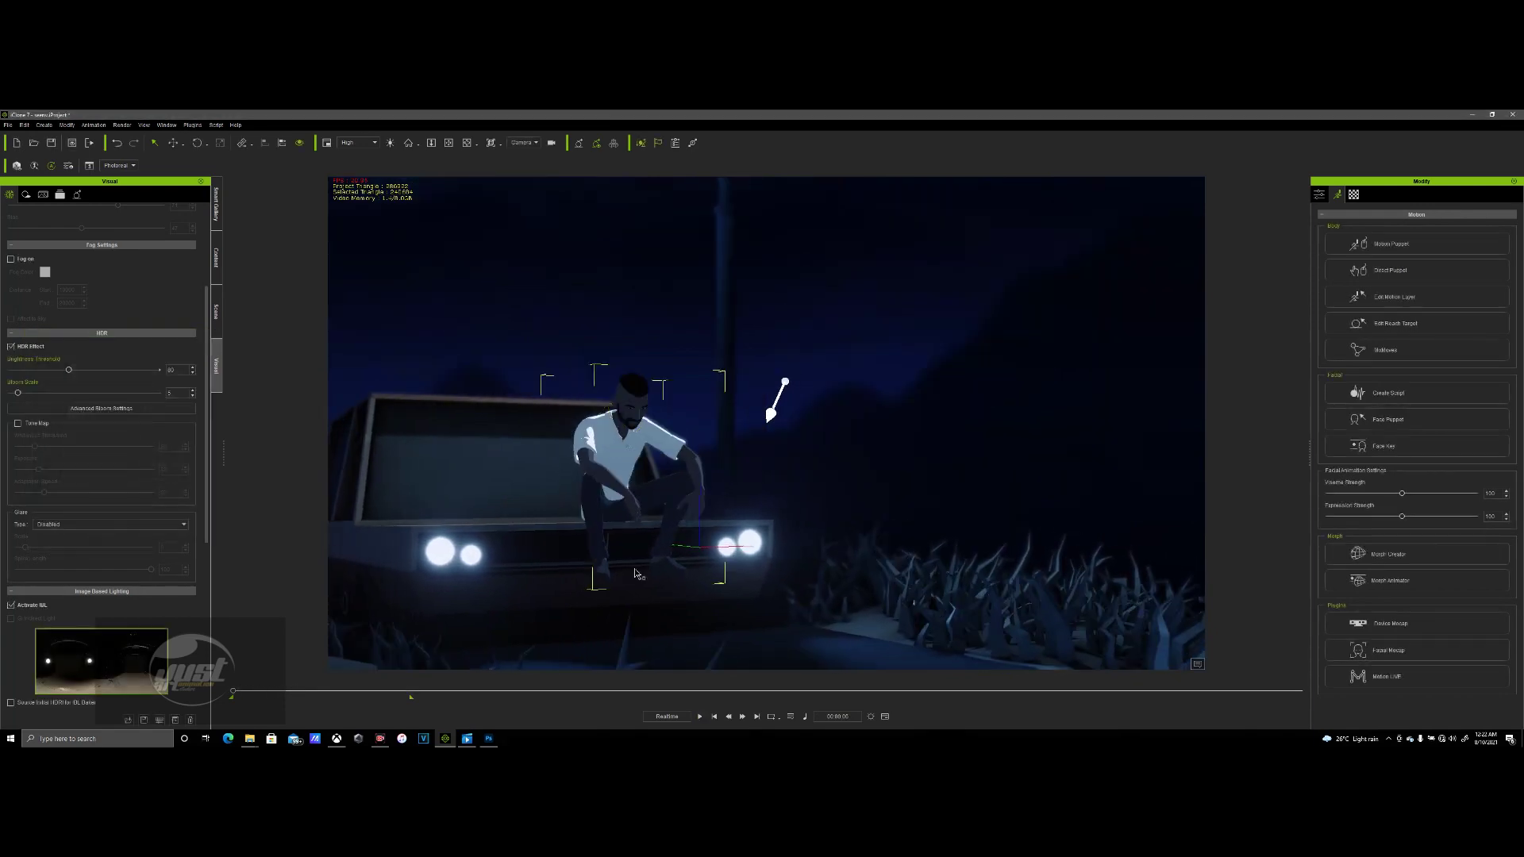
- Play back the shot, and examine the car, character and street lamp from different angles and distances in the preview view
{"action": "left_click", "coordinate": [699, 716]}
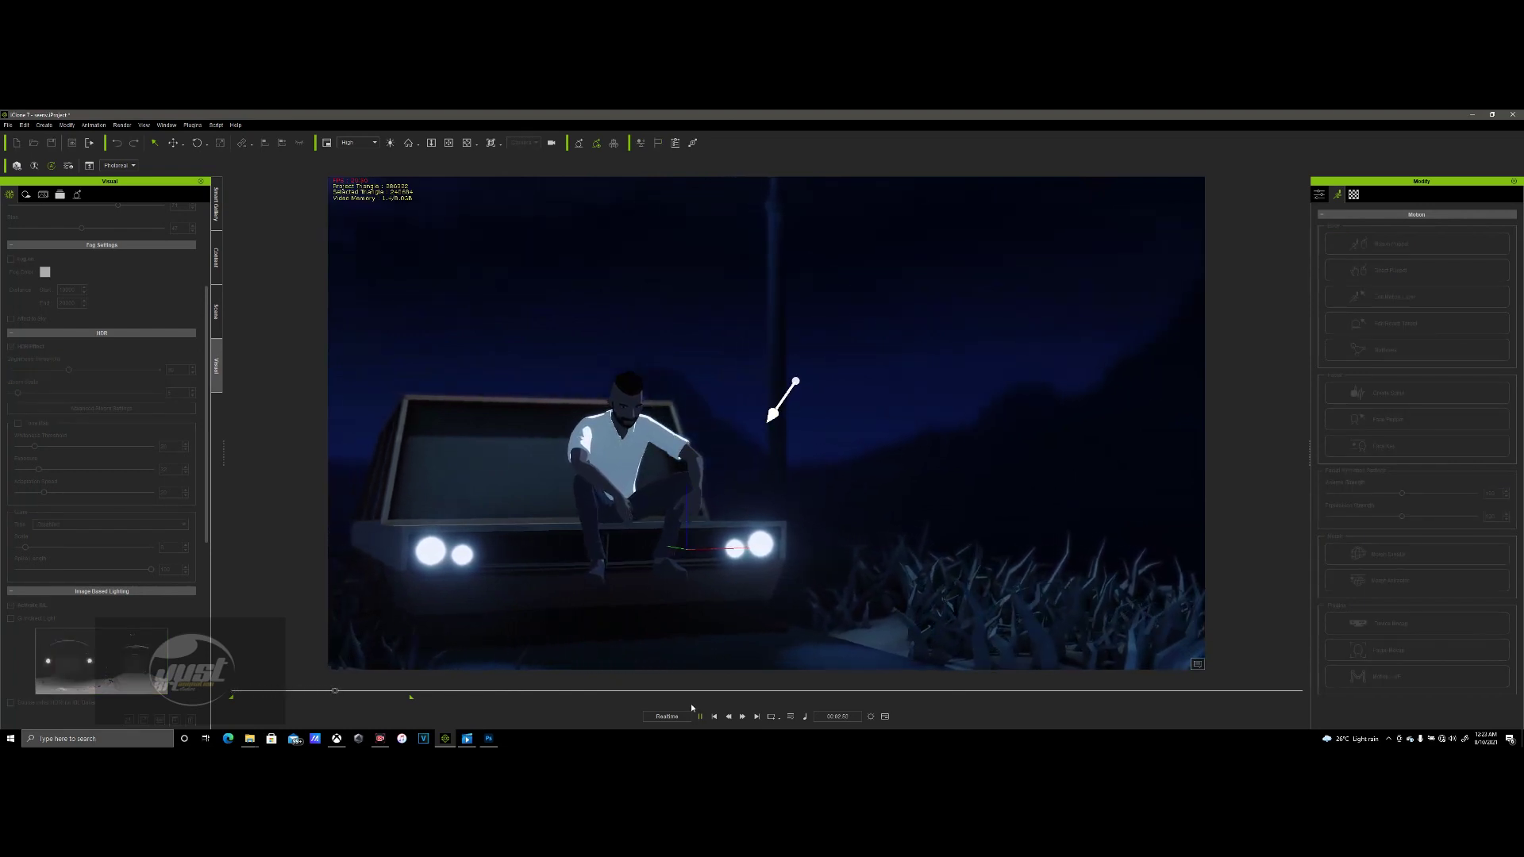
{"action": "key", "text": "space"}
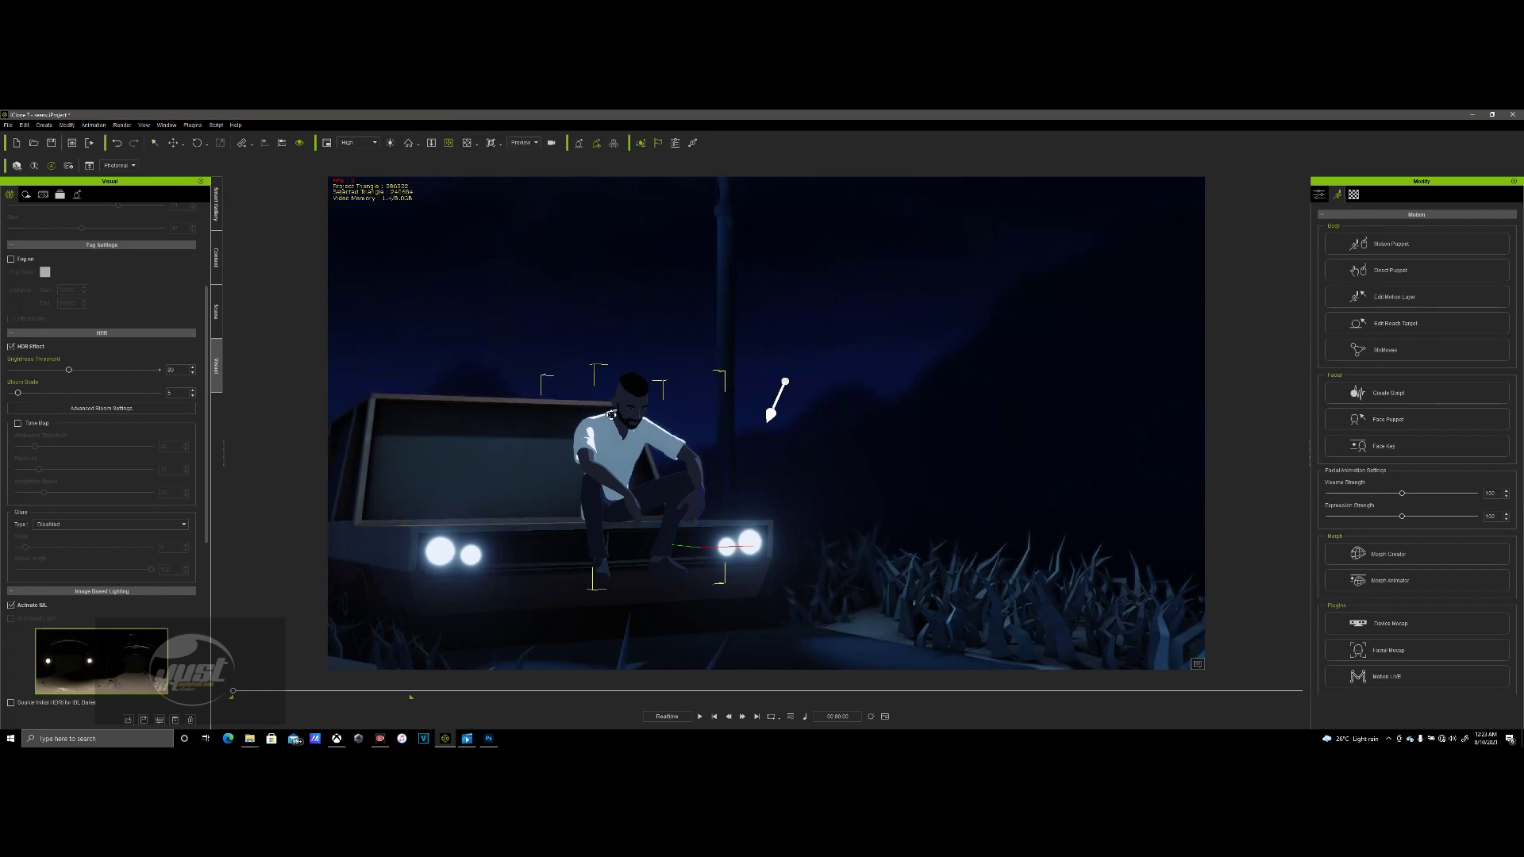
{"action": "scroll", "coordinate": [615, 425], "scroll_direction": "down", "scroll_amount": 3}
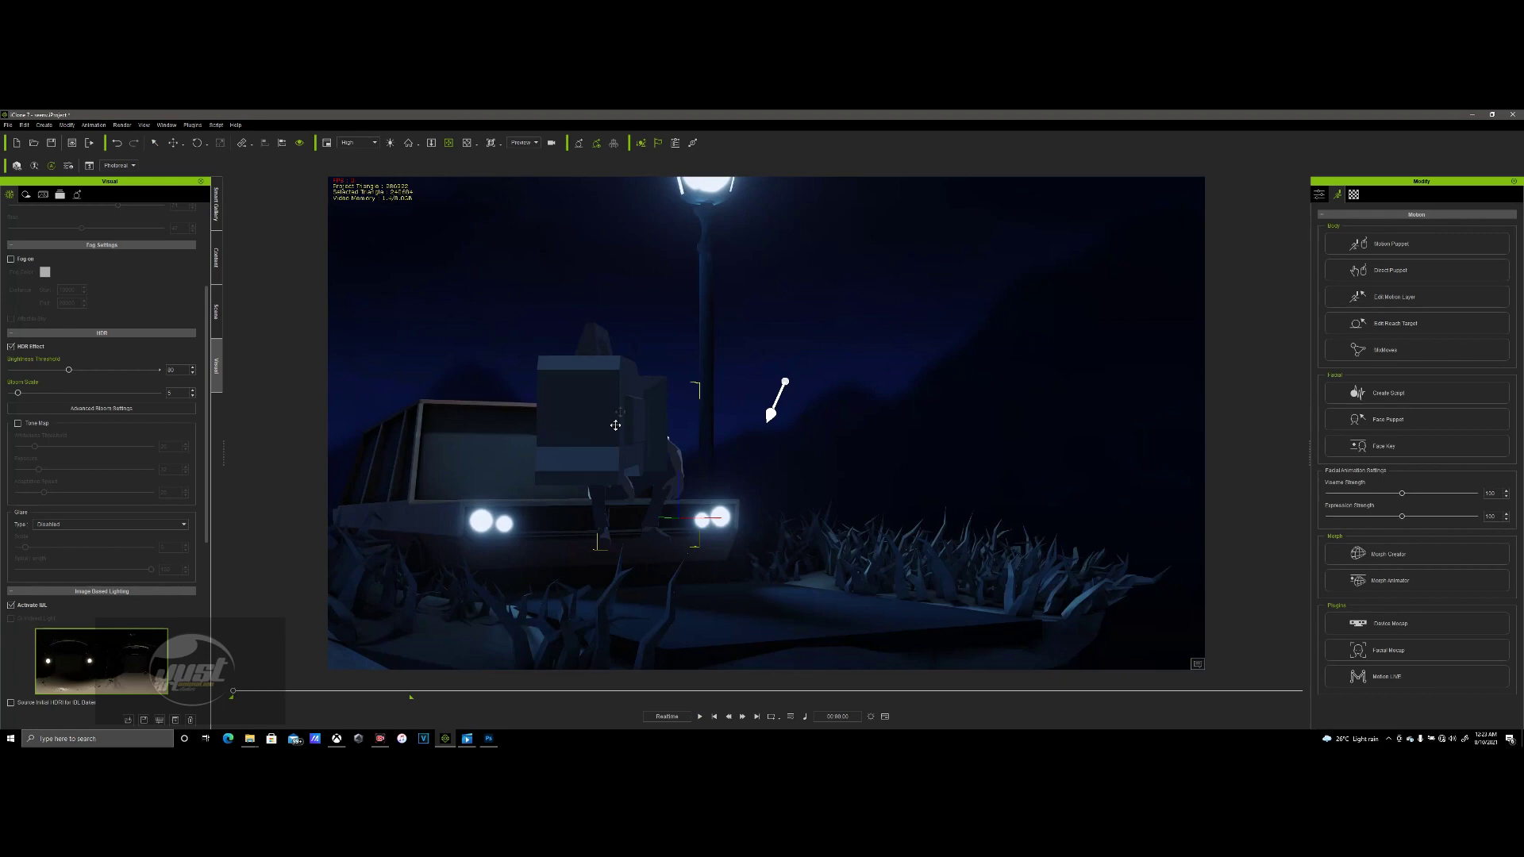
{"action": "right_click_drag", "start_coordinate": [620, 408], "coordinate": [762, 426]}
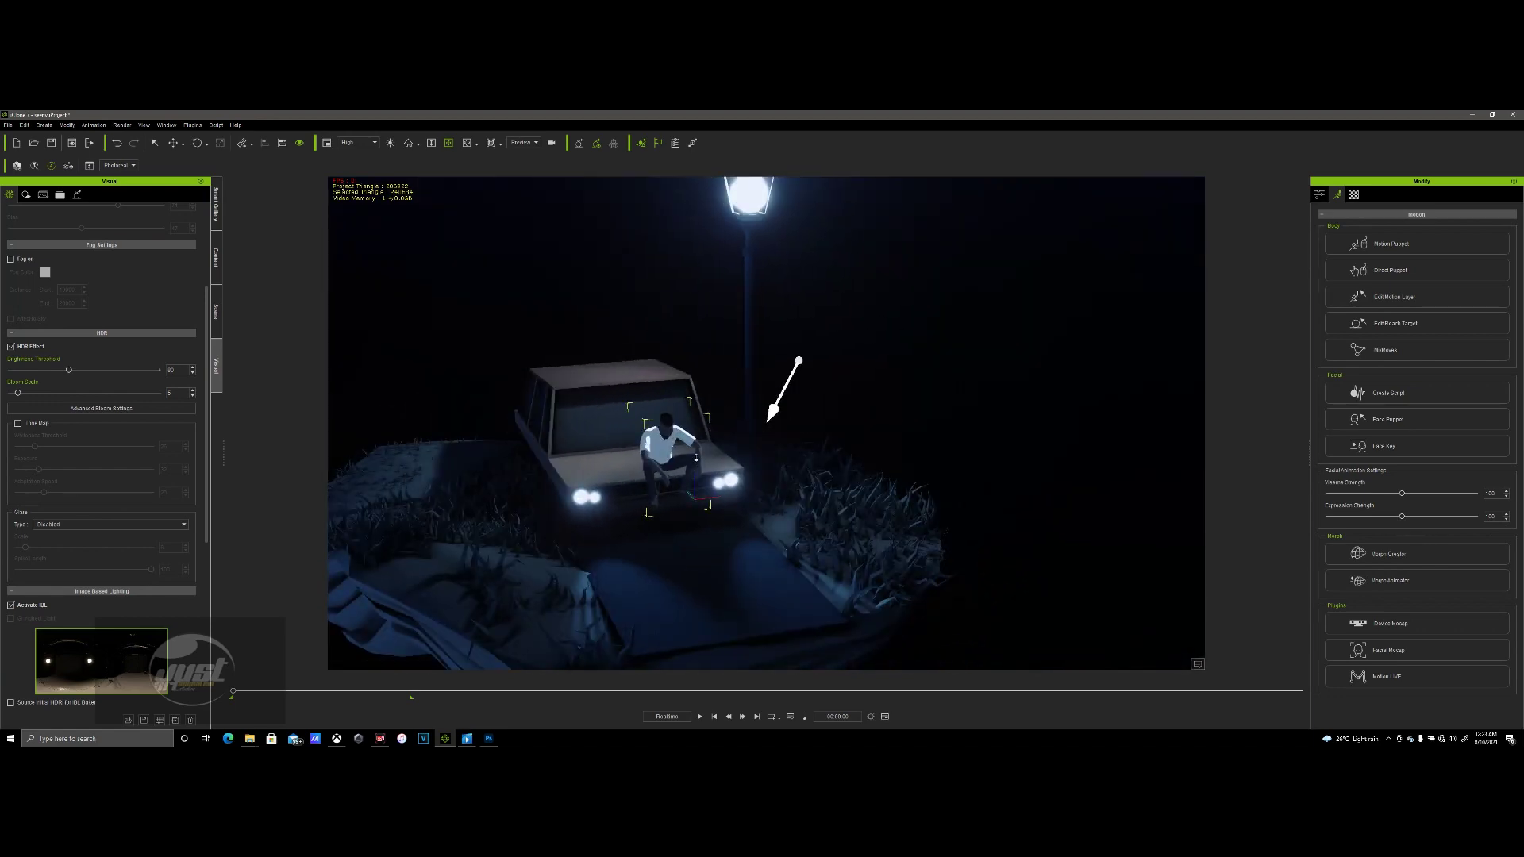
{"action": "scroll", "coordinate": [696, 458], "scroll_direction": "up", "scroll_amount": 3}
{"action": "scroll", "coordinate": [643, 516], "scroll_direction": "up", "scroll_amount": 6}
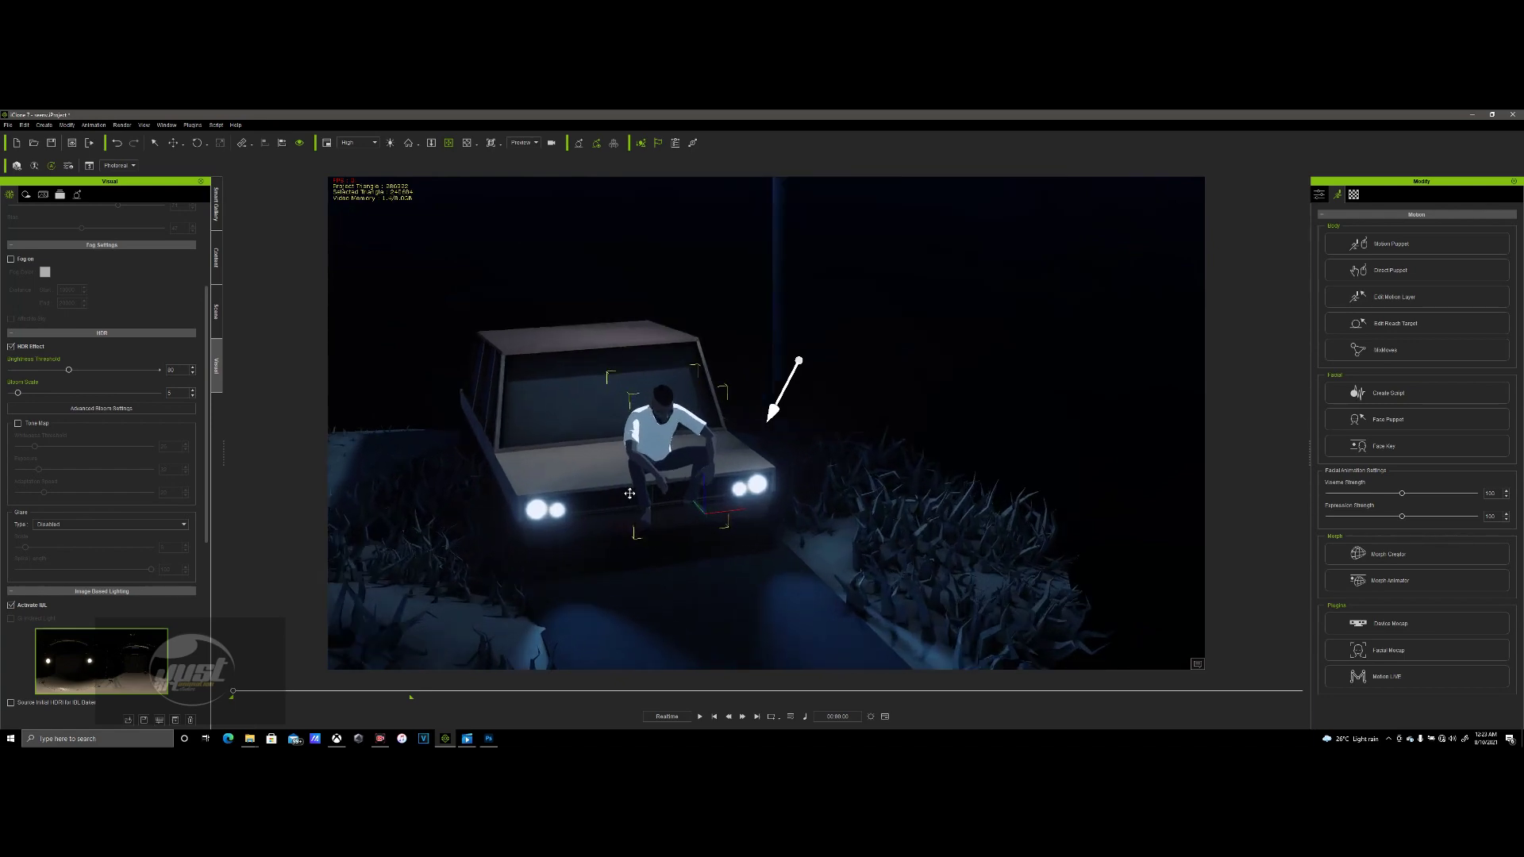
{"action": "mouse_move", "coordinate": [446, 422]}
{"action": "right_mouse_down"}
{"action": "mouse_move", "coordinate": [894, 420]}
{"action": "mouse_move", "coordinate": [898, 394]}
{"action": "mouse_move", "coordinate": [782, 326]}
{"action": "mouse_move", "coordinate": [457, 414]}
{"action": "right_mouse_up"}
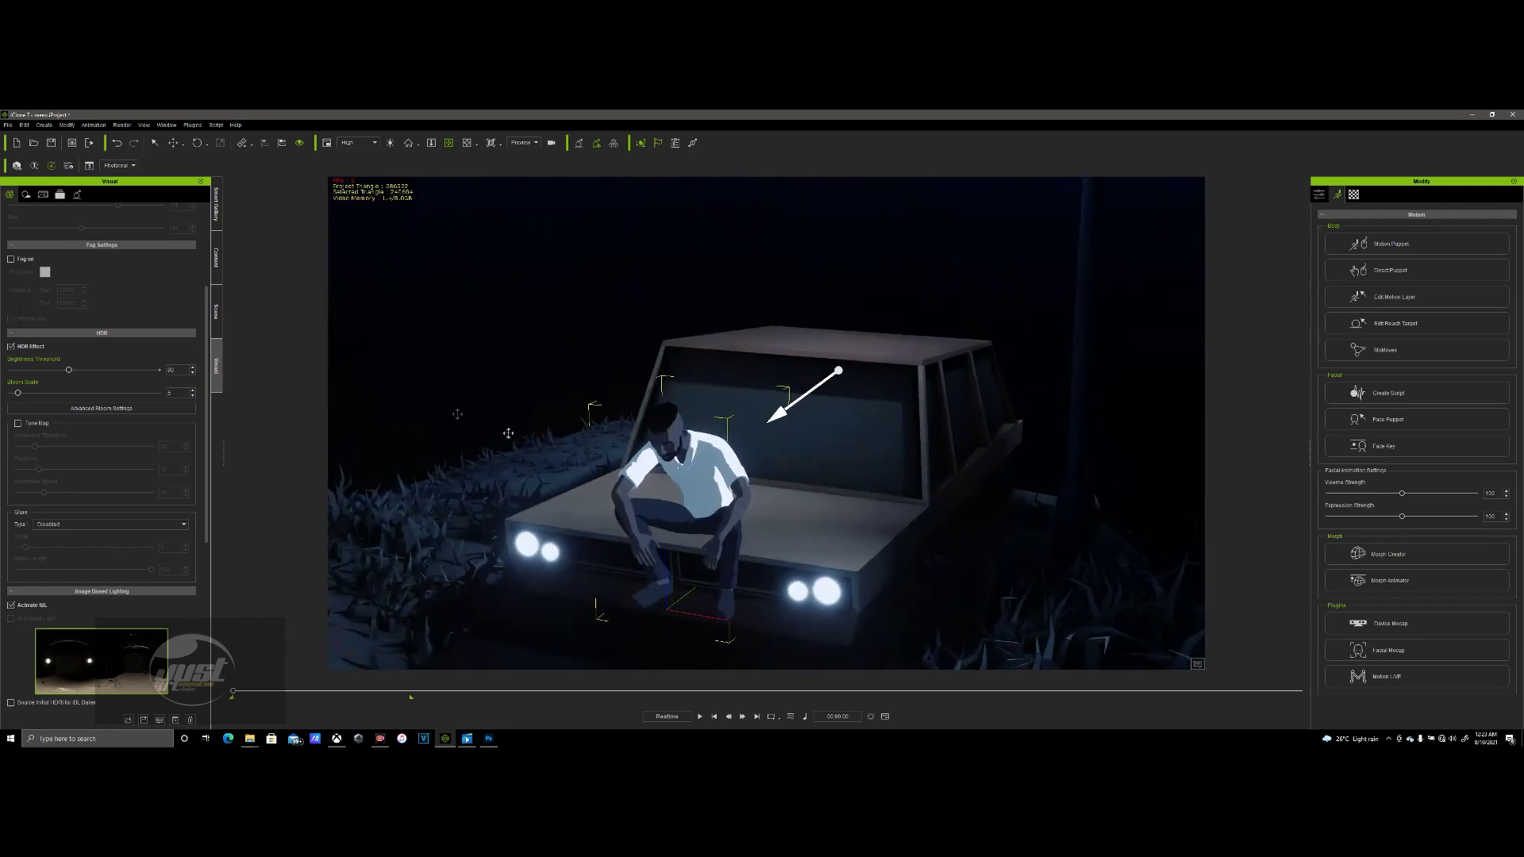
{"action": "scroll", "coordinate": [615, 506], "scroll_direction": "down", "scroll_amount": 8}
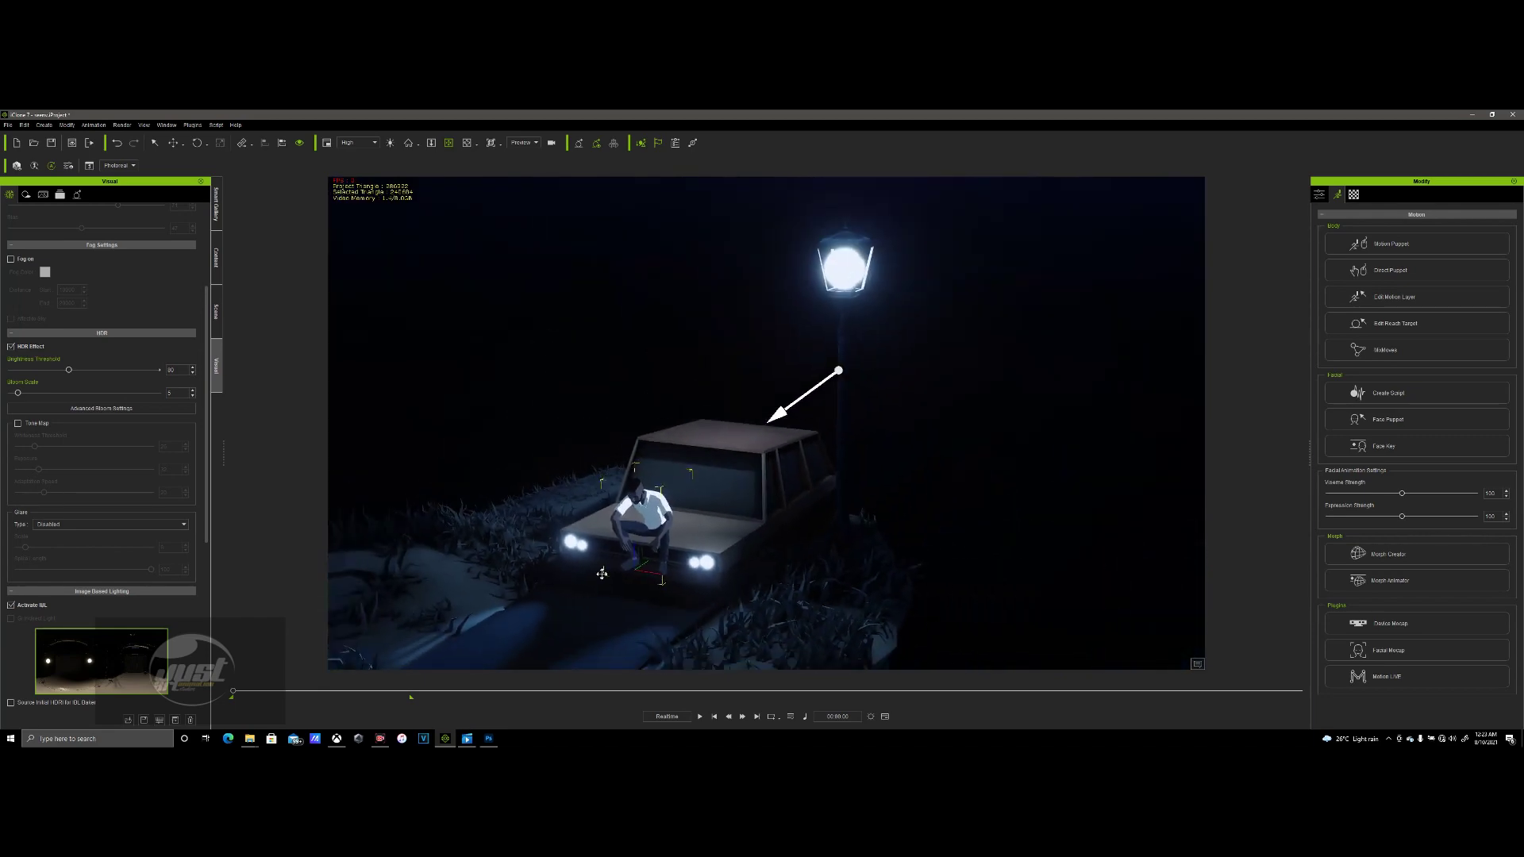
- Examine the whole night scene, the car's front and the street lamp from several angles and distances in the preview view
{"action": "right_click_drag", "start_coordinate": [614, 557], "coordinate": [594, 438]}
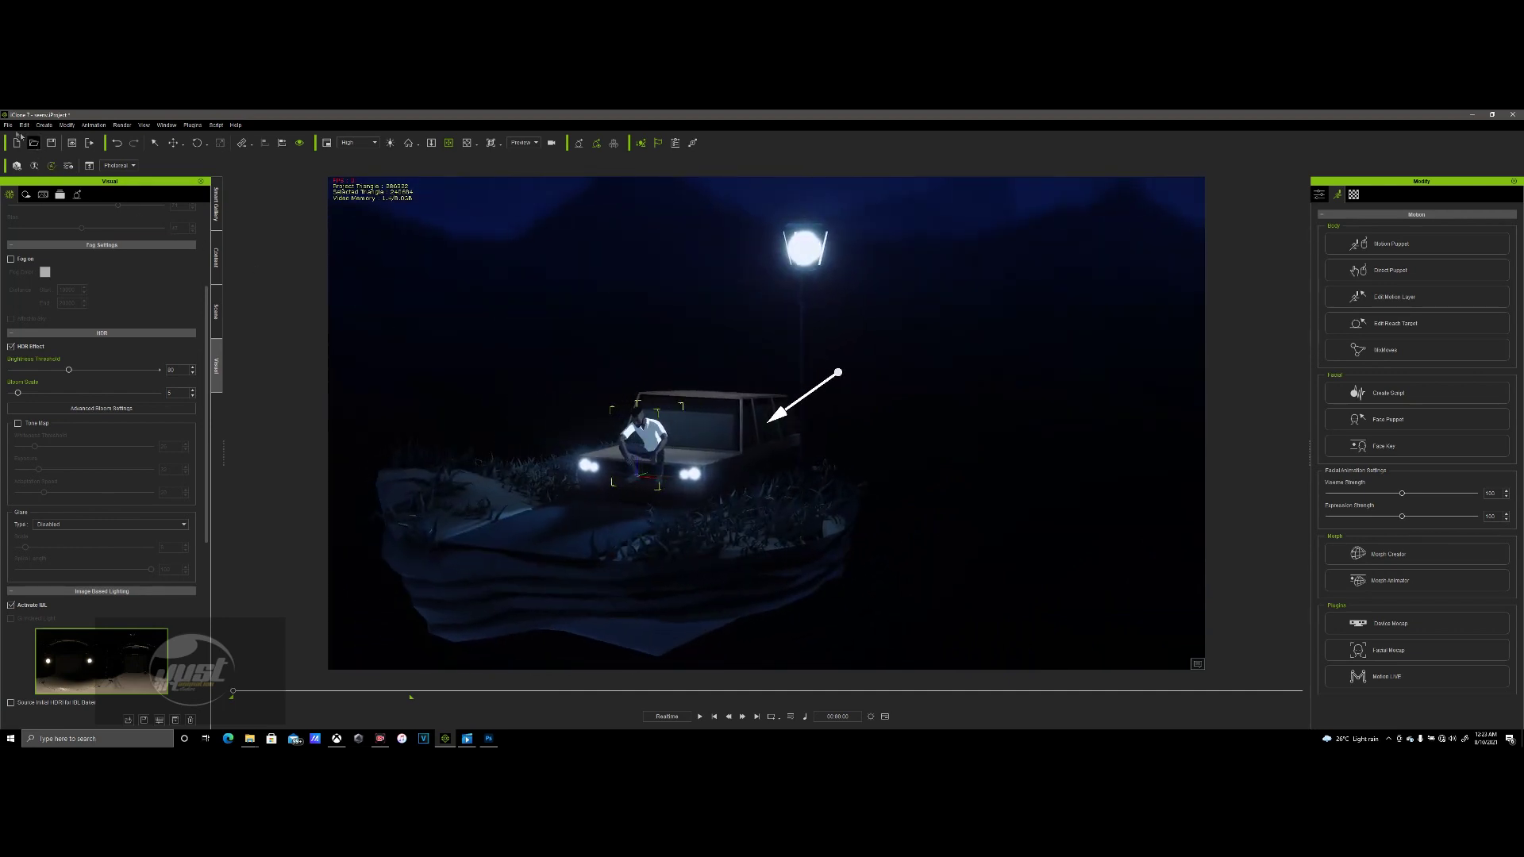
{"action": "scroll", "coordinate": [559, 426], "scroll_direction": "up", "scroll_amount": 6}
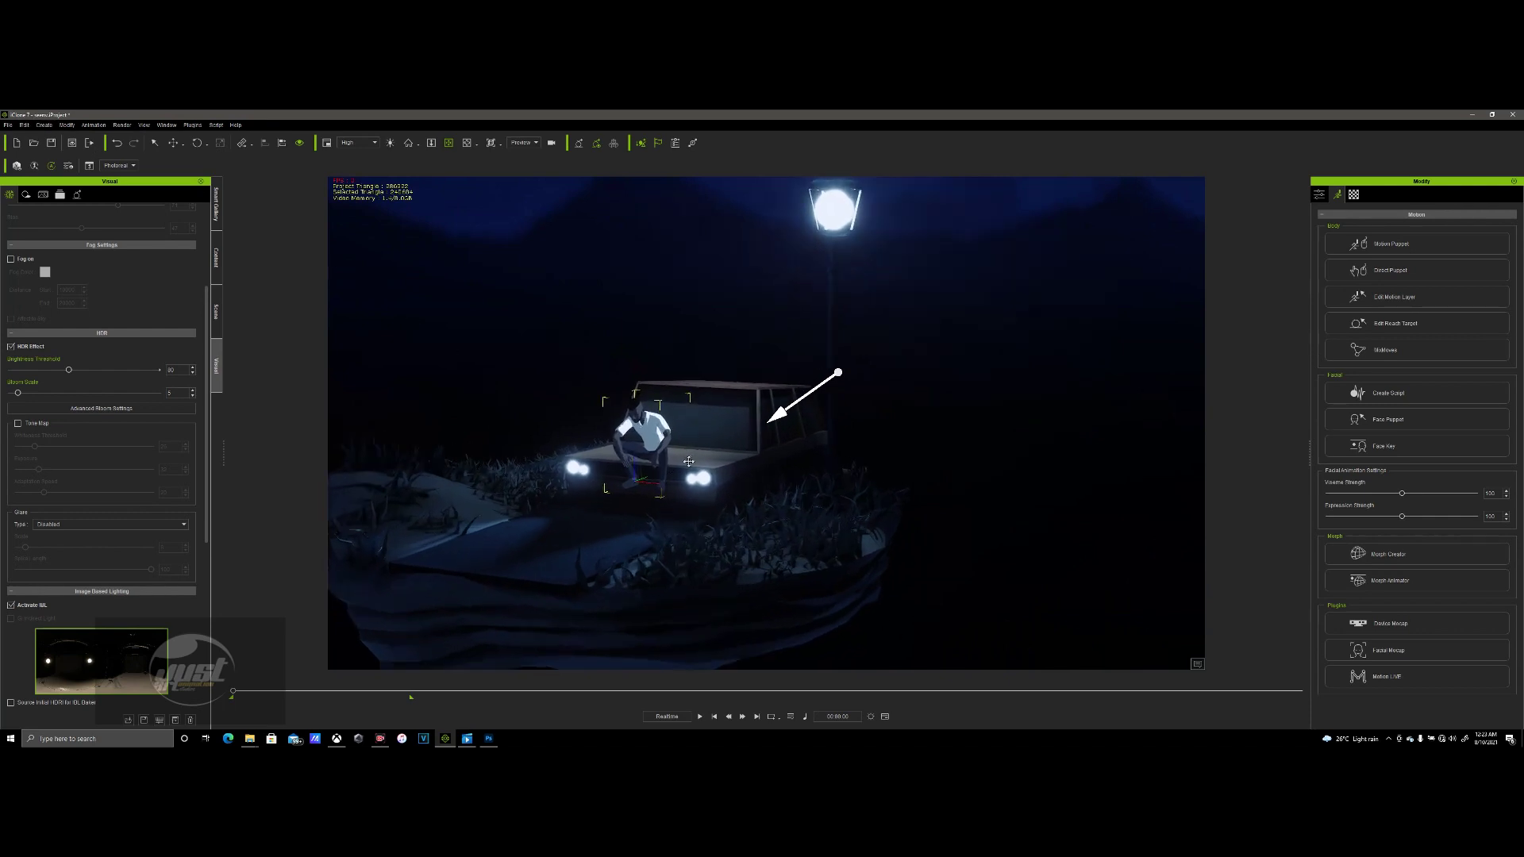
{"action": "scroll", "coordinate": [673, 484], "scroll_direction": "up", "scroll_amount": 5}
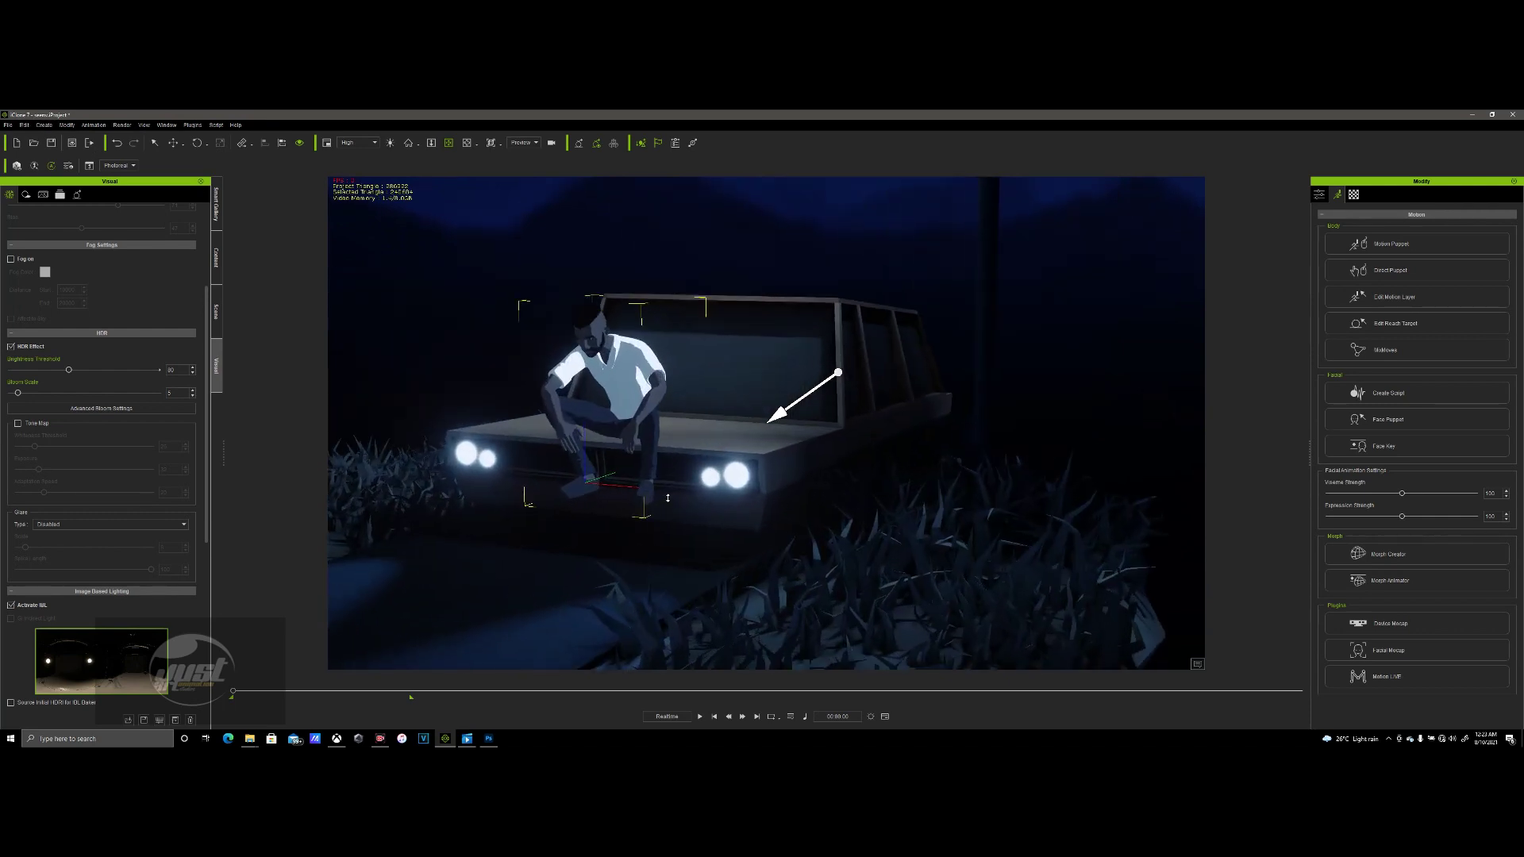
{"action": "right_click_drag", "start_coordinate": [661, 403], "coordinate": [537, 181]}
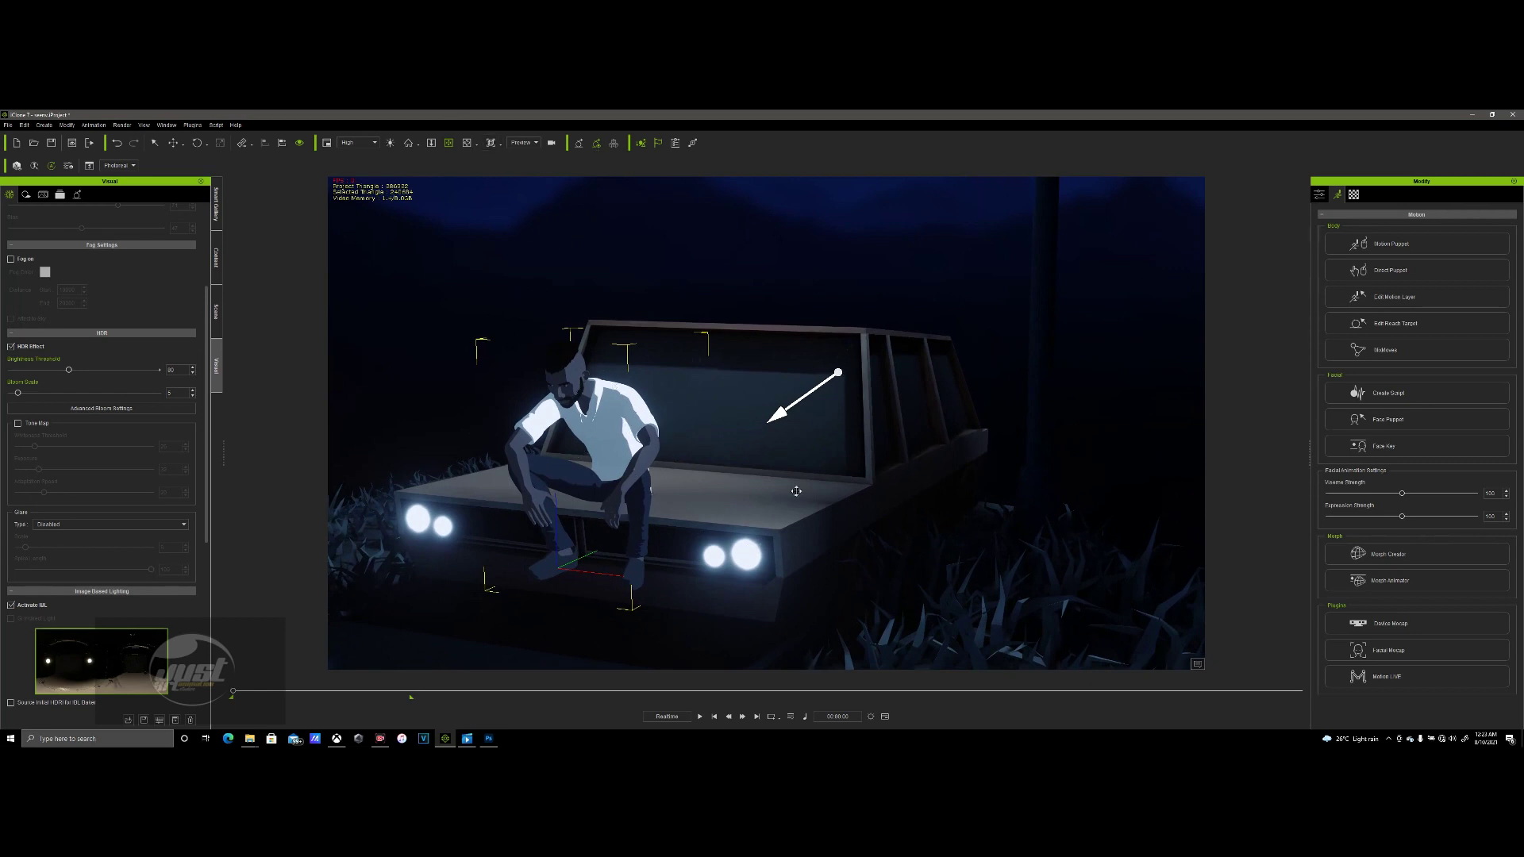
{"action": "right_click_drag", "start_coordinate": [716, 504], "coordinate": [578, 425]}
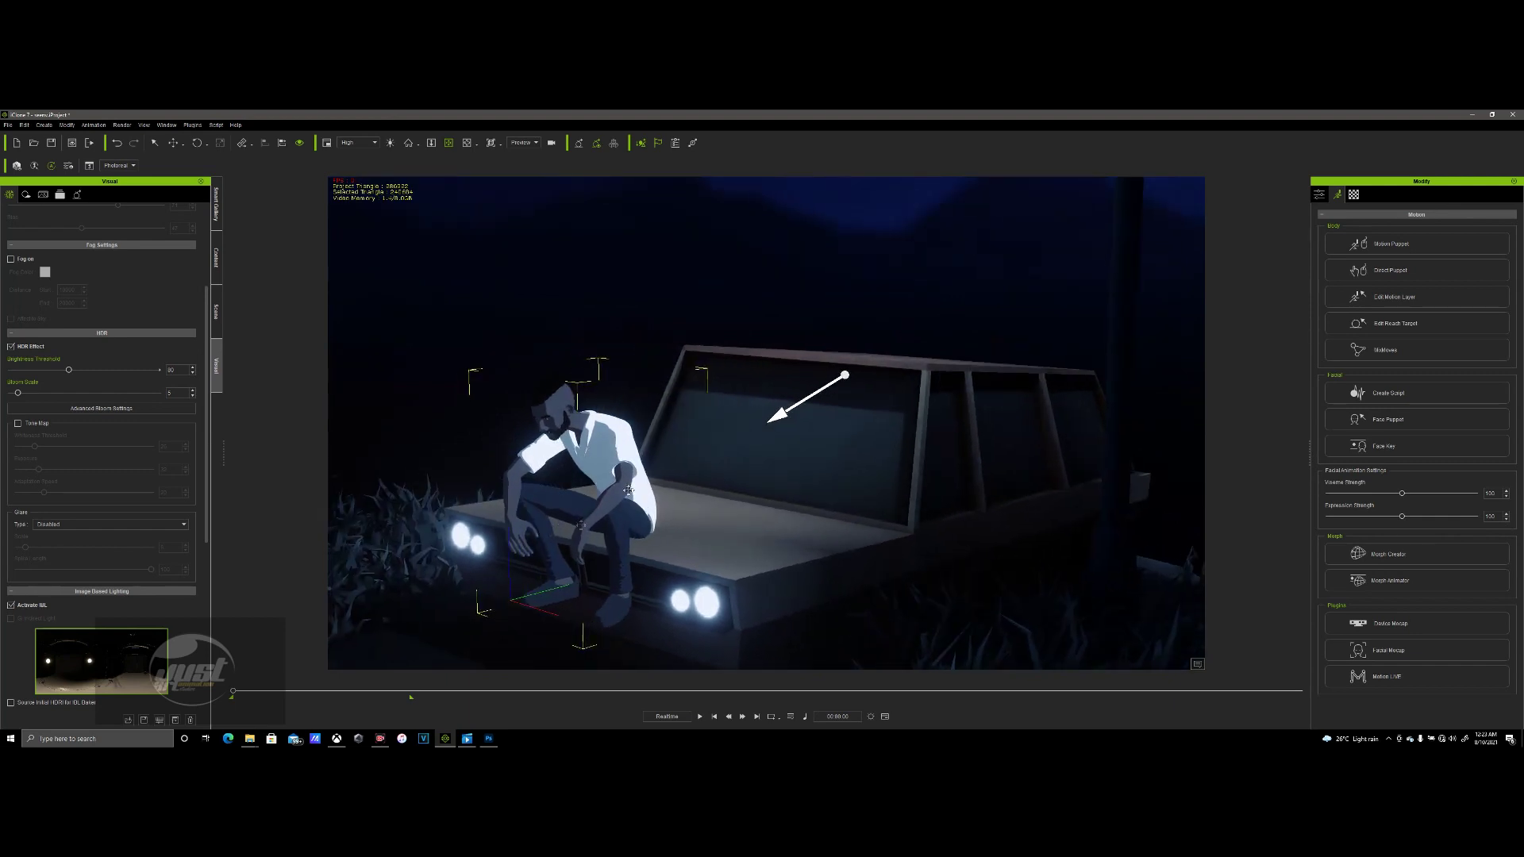
{"action": "right_click_drag", "start_coordinate": [561, 572], "coordinate": [603, 516]}
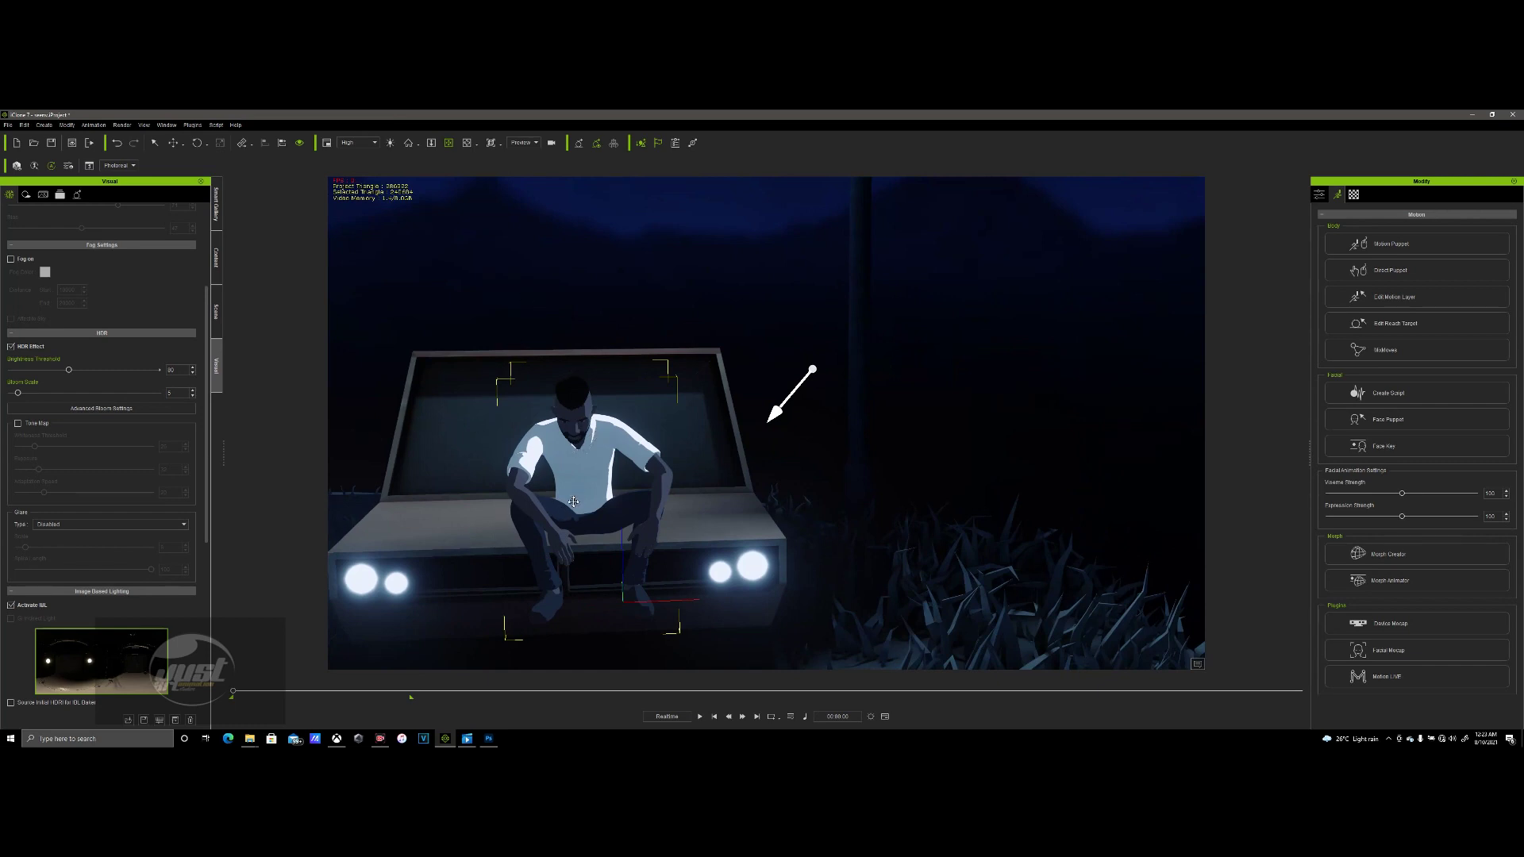
{"action": "scroll", "coordinate": [573, 502], "scroll_direction": "down", "scroll_amount": 5}
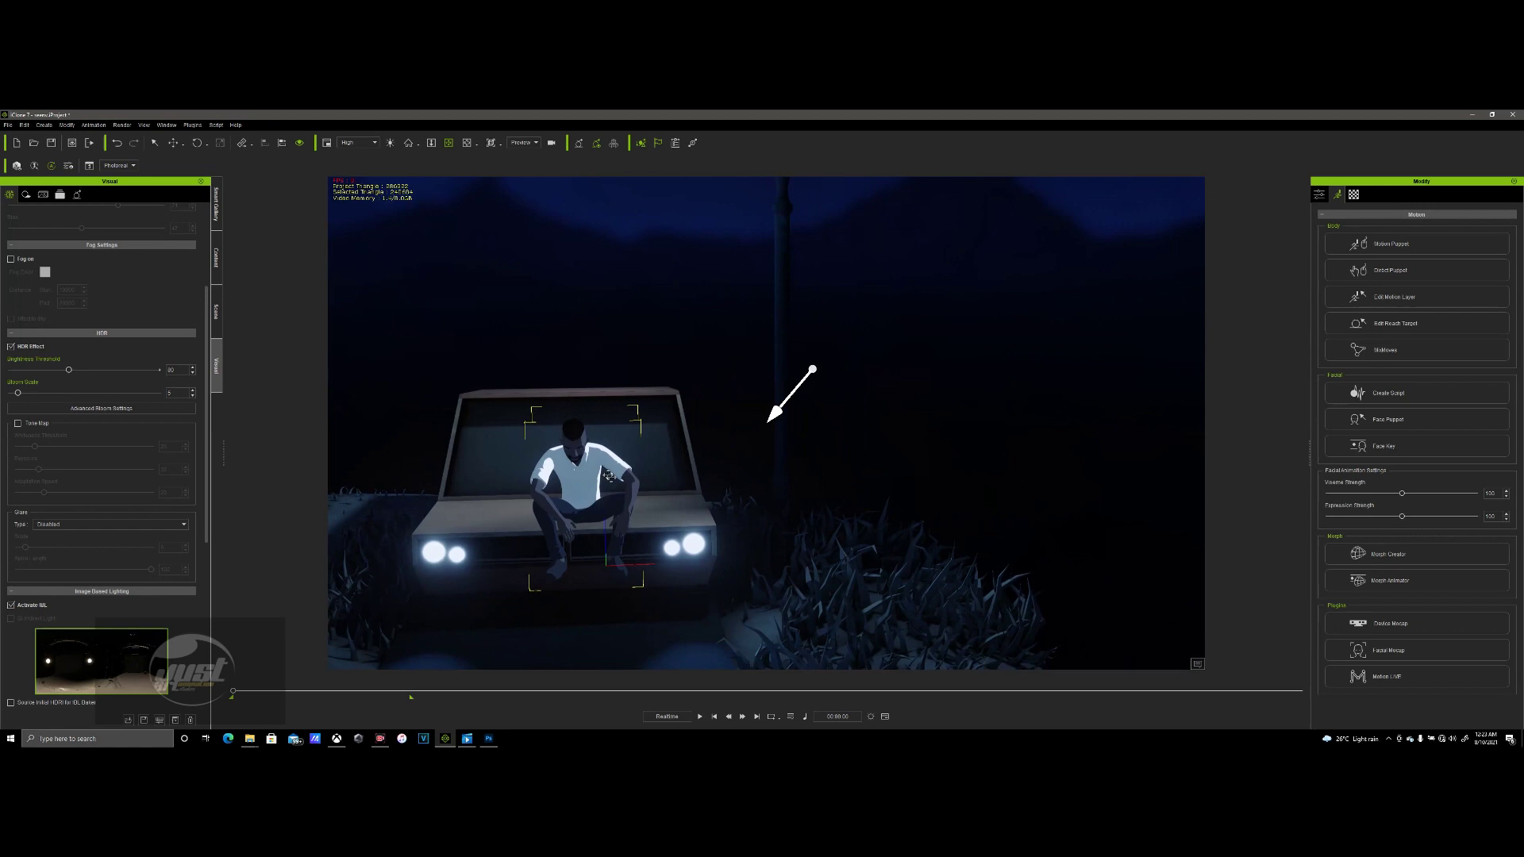
{"action": "middle_click_drag", "start_coordinate": [608, 475], "coordinate": [653, 360]}
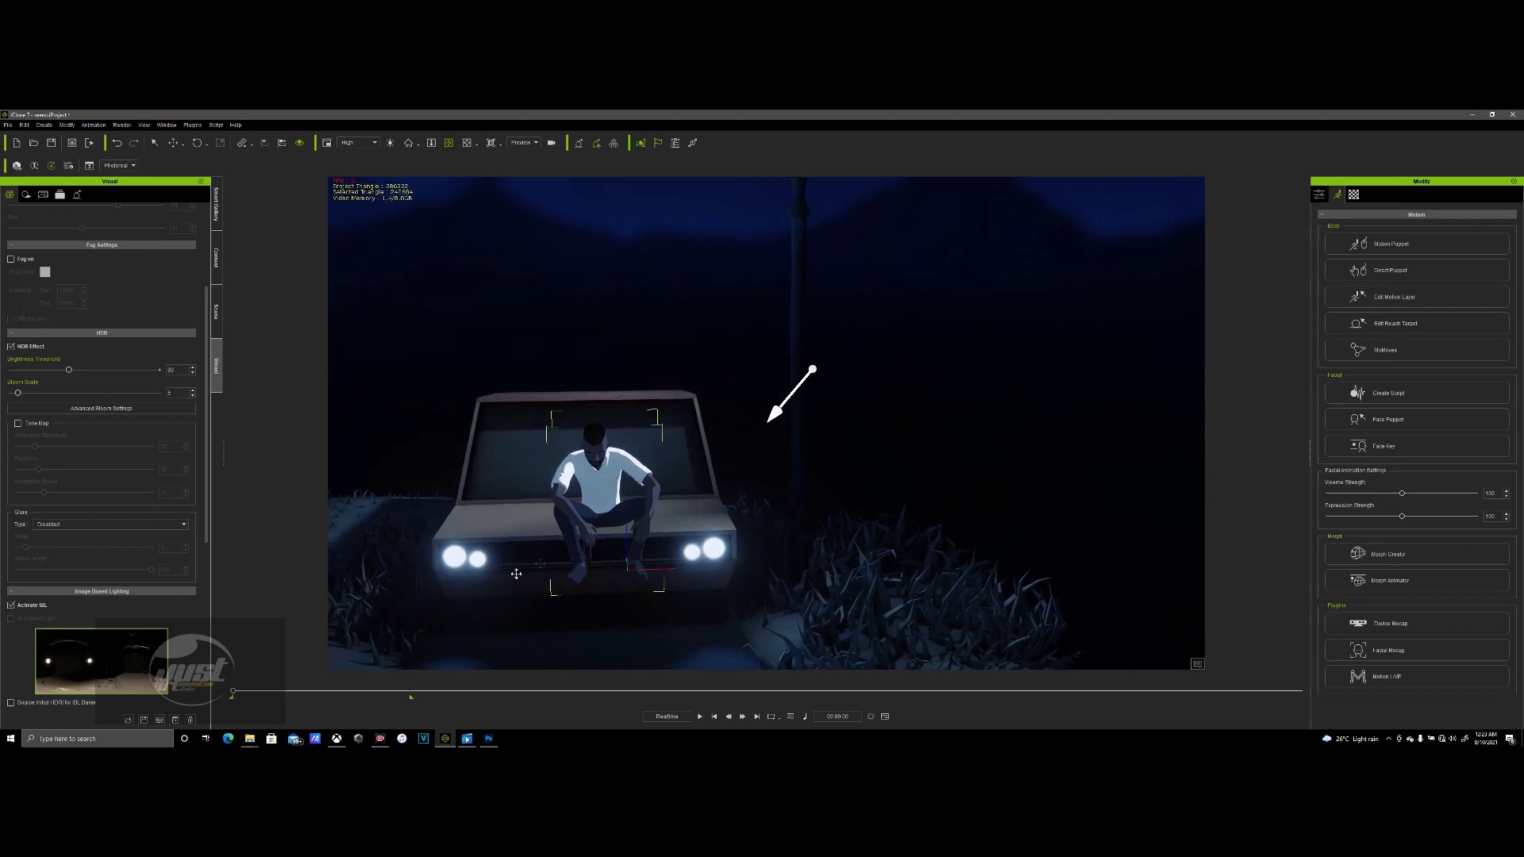
{"action": "scroll", "coordinate": [488, 462], "scroll_direction": "up", "scroll_amount": 4}
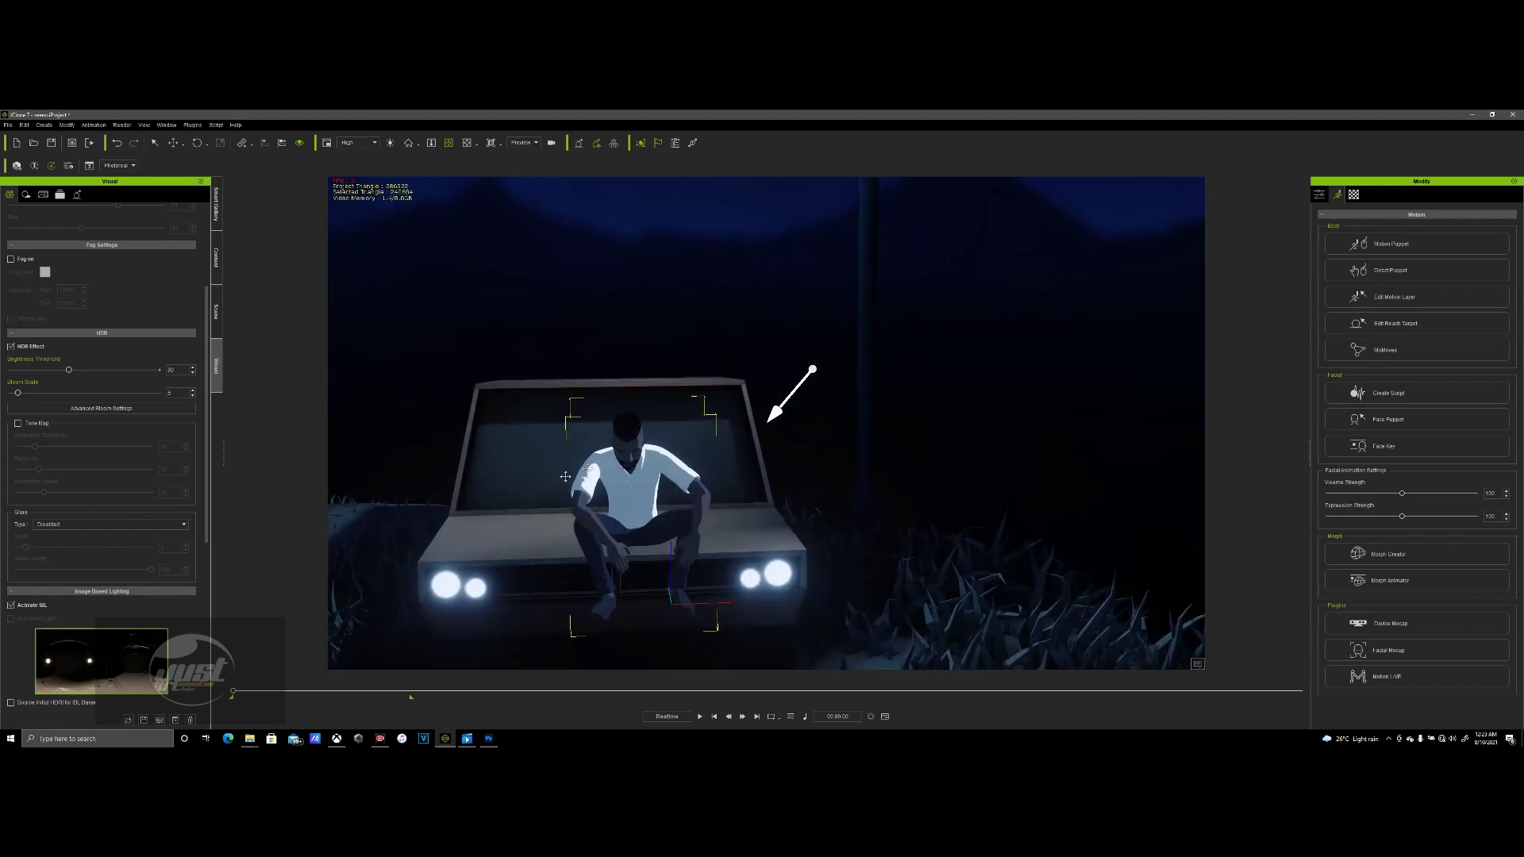
{"action": "right_click_drag", "start_coordinate": [850, 520], "coordinate": [747, 347]}
{"action": "scroll", "coordinate": [782, 421], "scroll_direction": "down", "scroll_amount": 2}
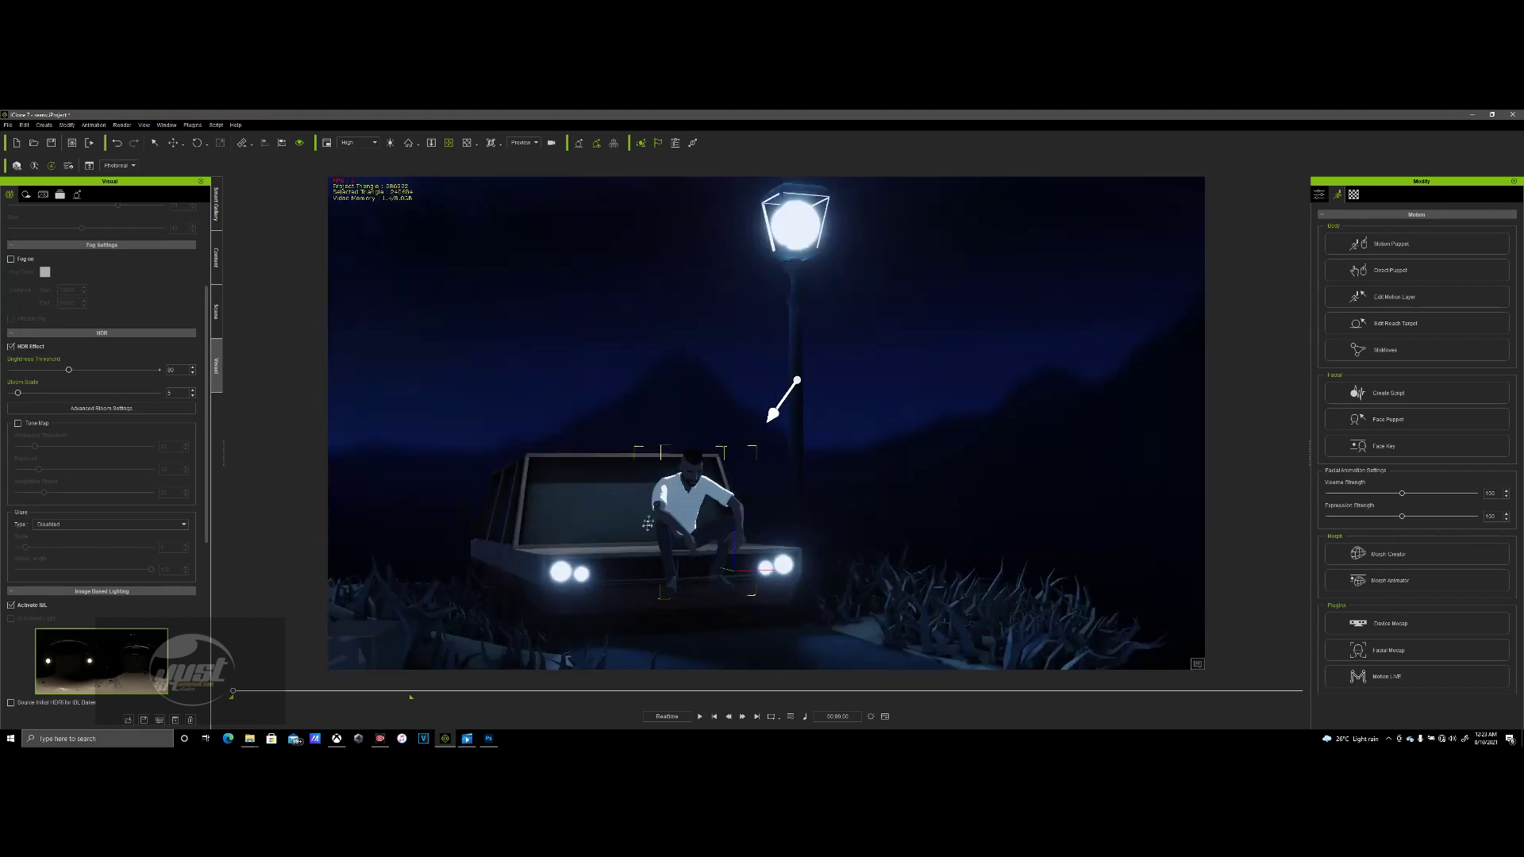
- Inspect the toon shading on the seated character's face, shirt and arms up close from the front and both sides
{"action": "scroll", "coordinate": [649, 520], "scroll_direction": "up", "scroll_amount": 8}
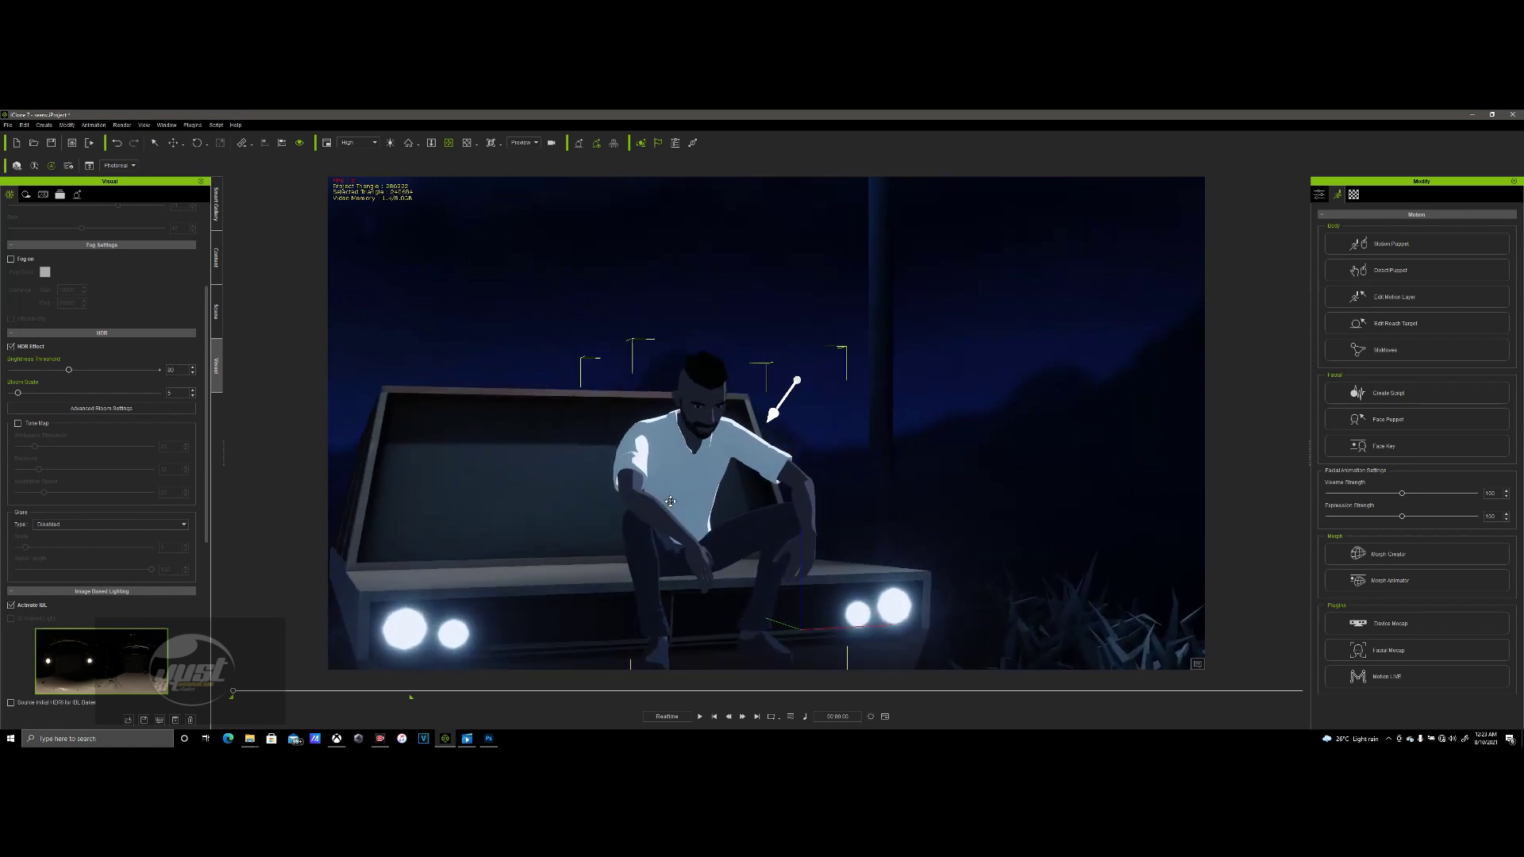
{"action": "scroll", "coordinate": [670, 501], "scroll_direction": "down", "scroll_amount": 6}
{"action": "right_click_drag", "start_coordinate": [671, 500], "coordinate": [730, 550]}
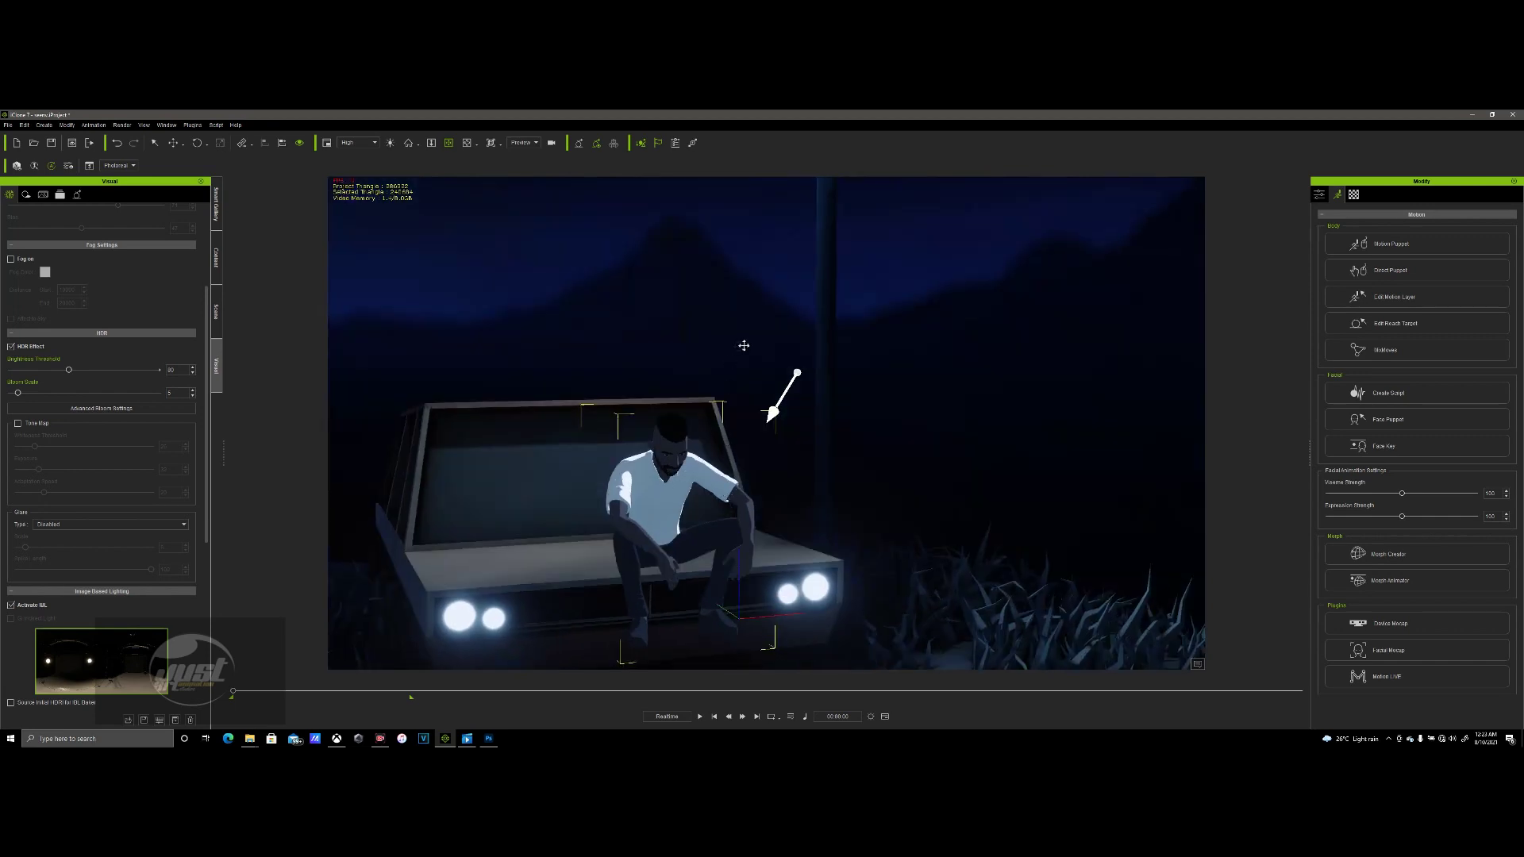
{"action": "right_click_drag", "start_coordinate": [743, 345], "coordinate": [740, 430]}
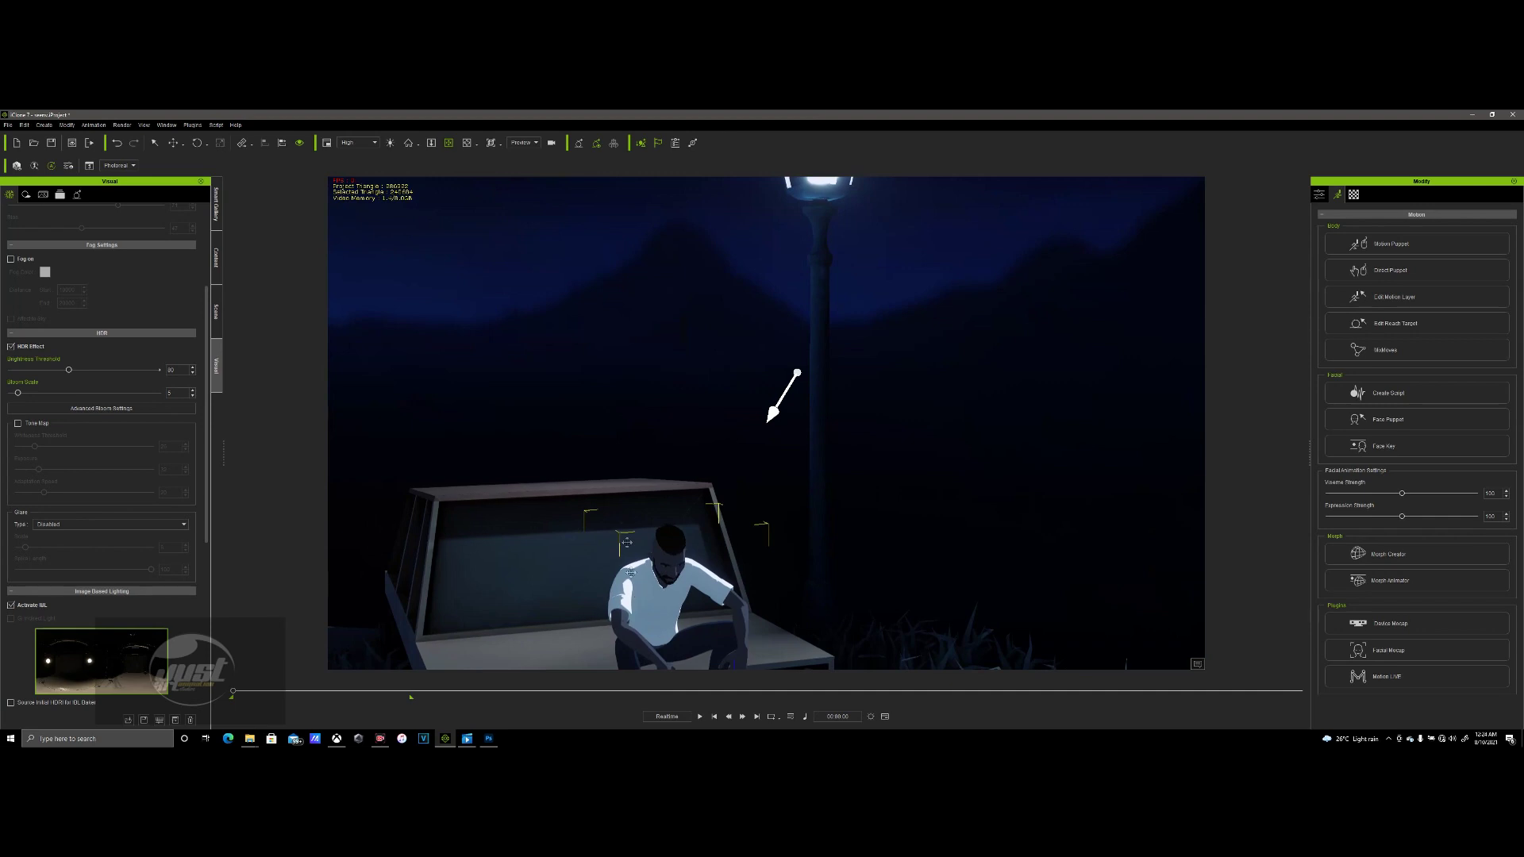
{"action": "right_click_drag", "start_coordinate": [626, 543], "coordinate": [675, 498]}
{"action": "scroll", "coordinate": [694, 497], "scroll_direction": "up", "scroll_amount": 10}
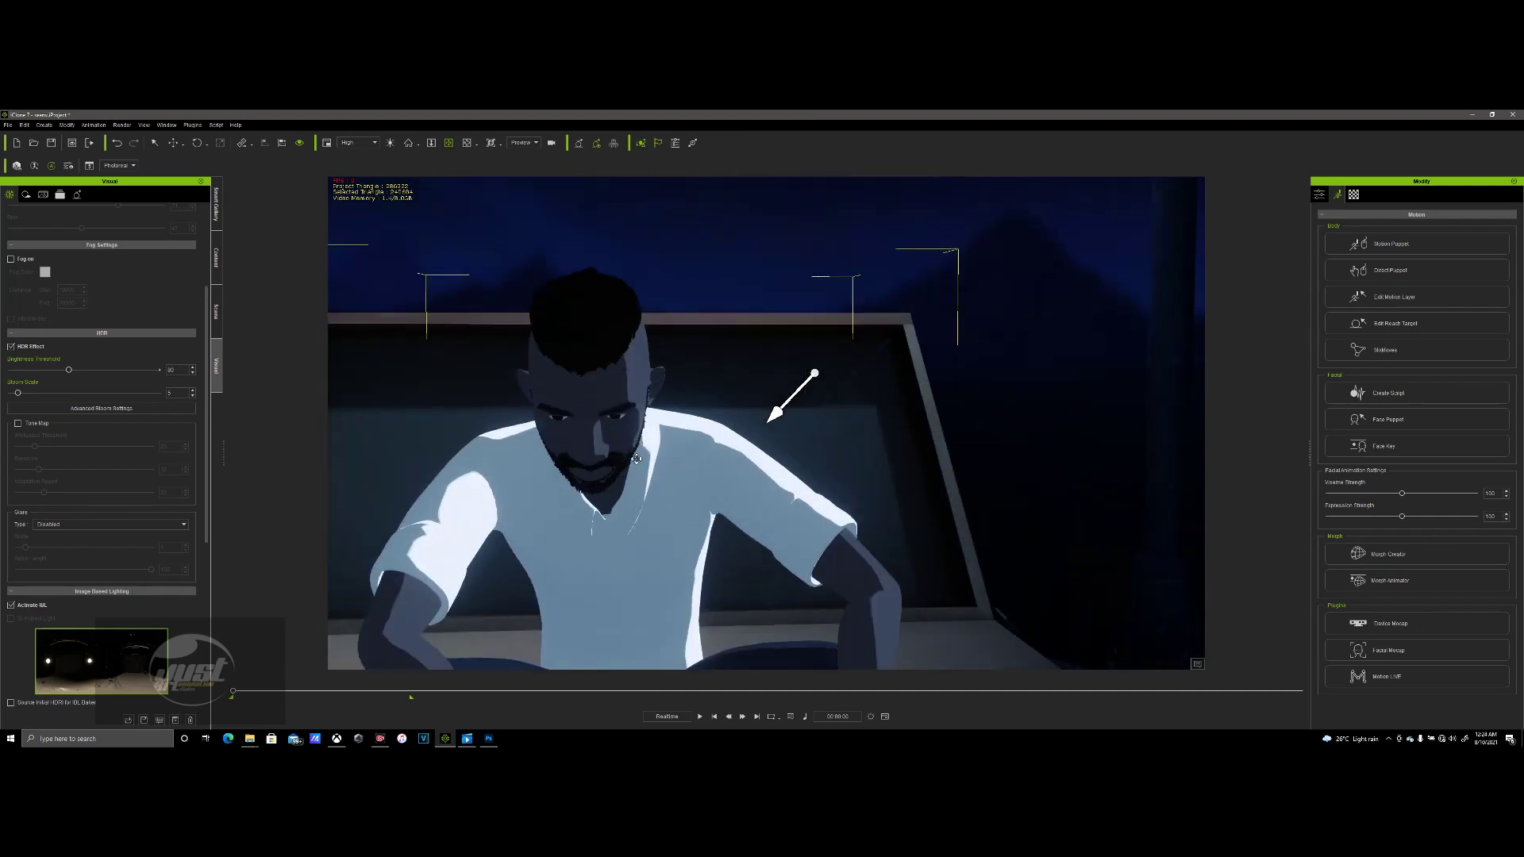
{"action": "mouse_move", "coordinate": [636, 459]}
{"action": "right_mouse_down"}
{"action": "mouse_move", "coordinate": [781, 468]}
{"action": "mouse_move", "coordinate": [680, 487]}
{"action": "mouse_move", "coordinate": [661, 359]}
{"action": "mouse_move", "coordinate": [666, 453]}
{"action": "right_mouse_up"}
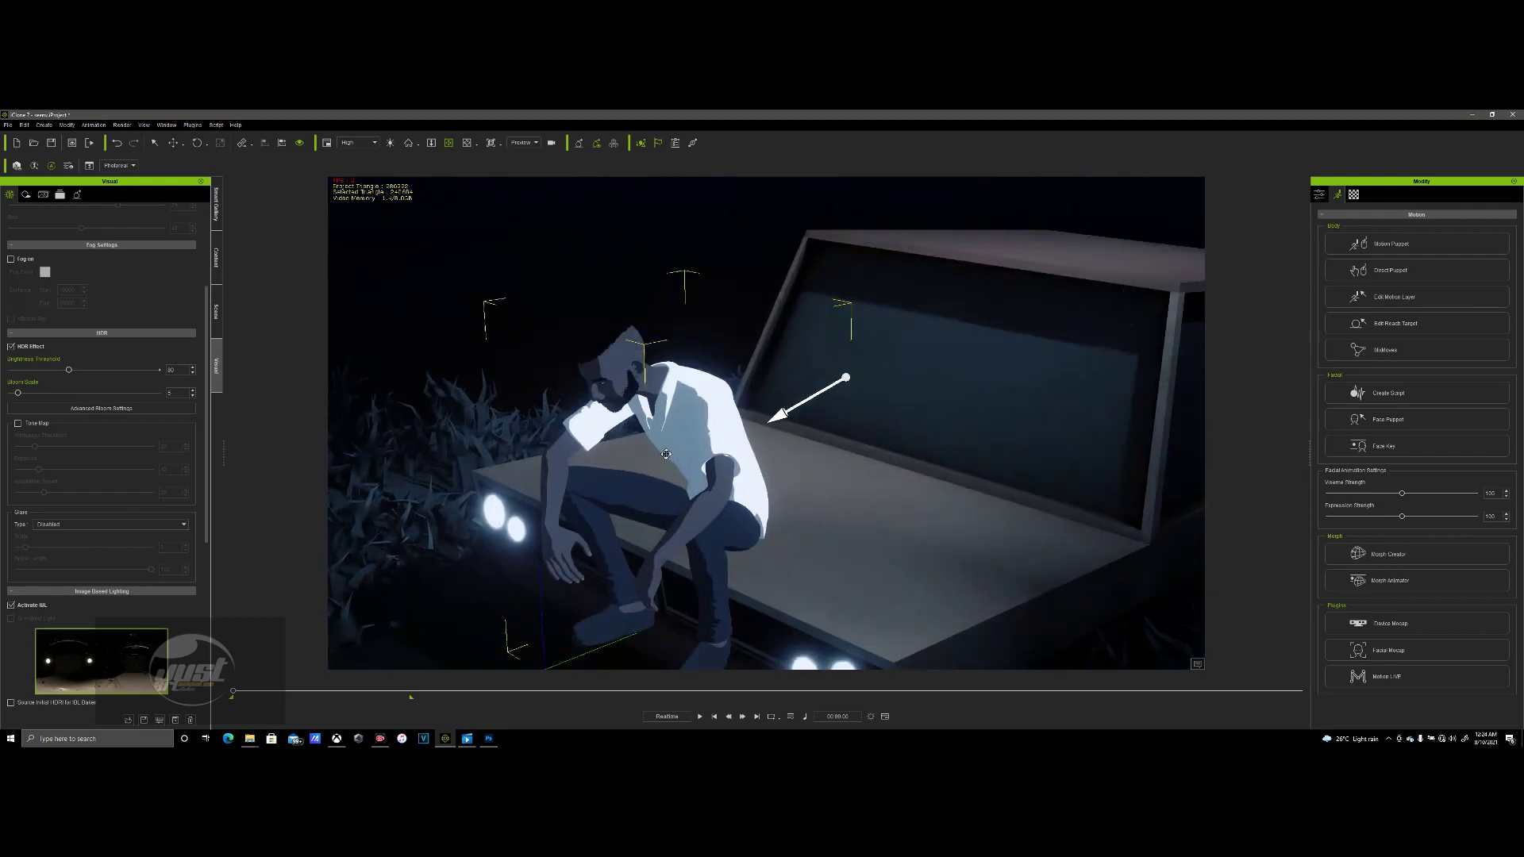
{"action": "right_click_drag", "start_coordinate": [647, 516], "coordinate": [795, 386]}
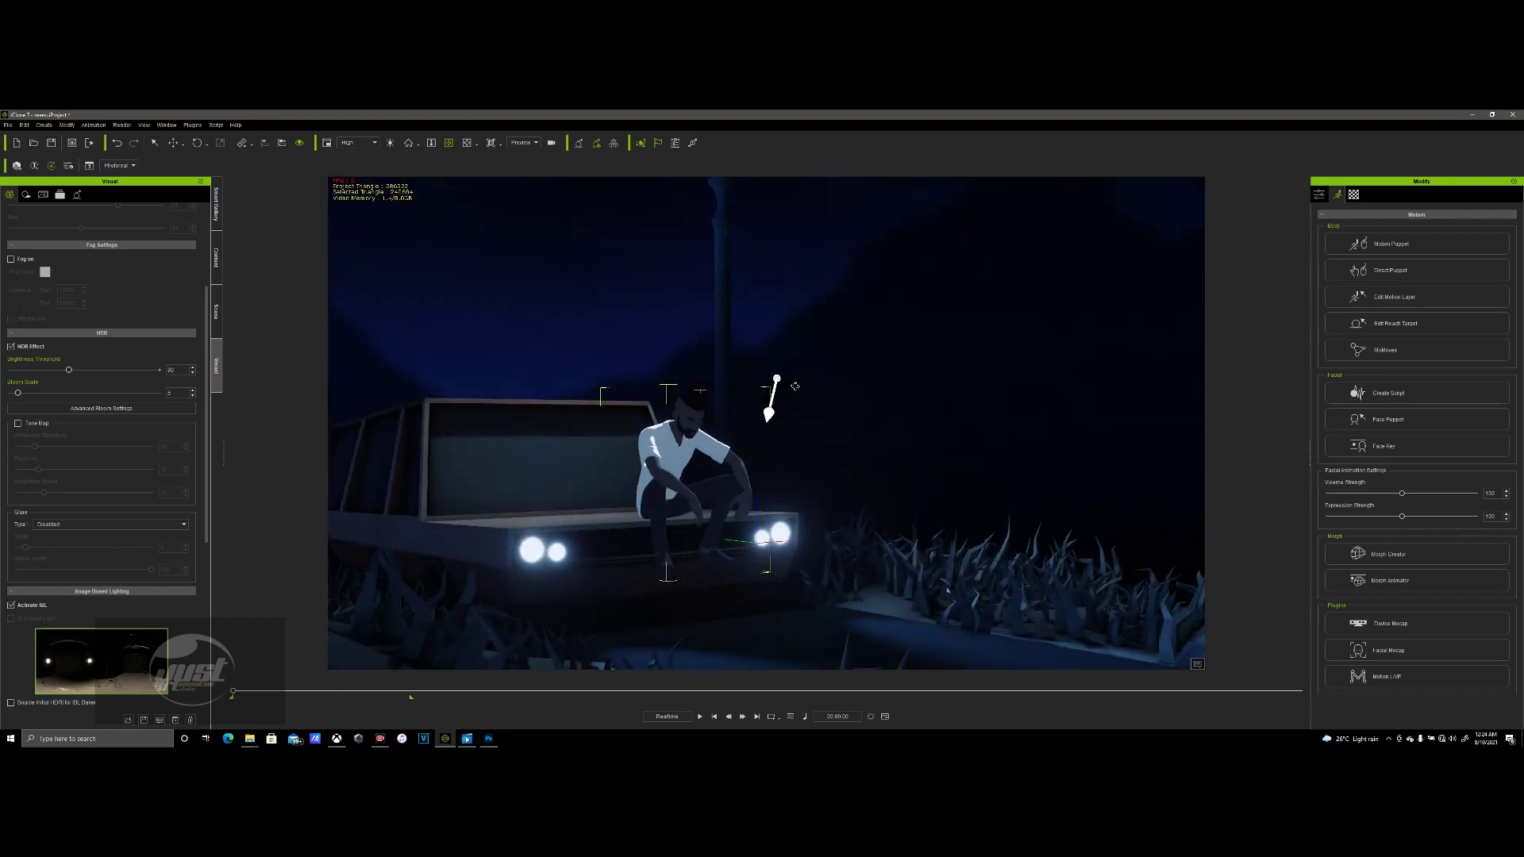
{"action": "scroll", "coordinate": [735, 488], "scroll_direction": "up", "scroll_amount": 5}
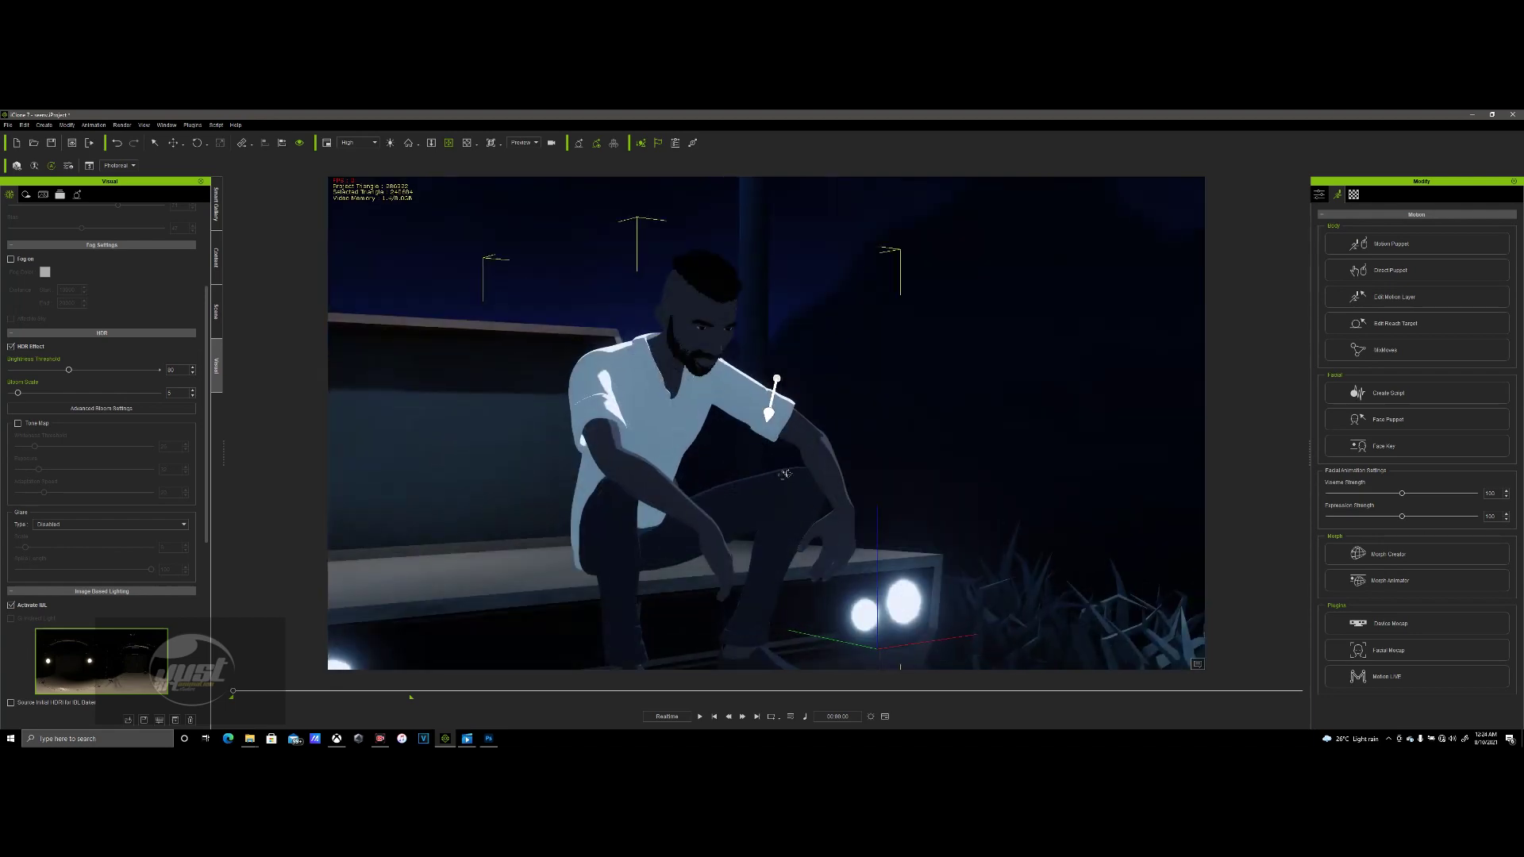
{"action": "scroll", "coordinate": [788, 473], "scroll_direction": "down", "scroll_amount": 5}
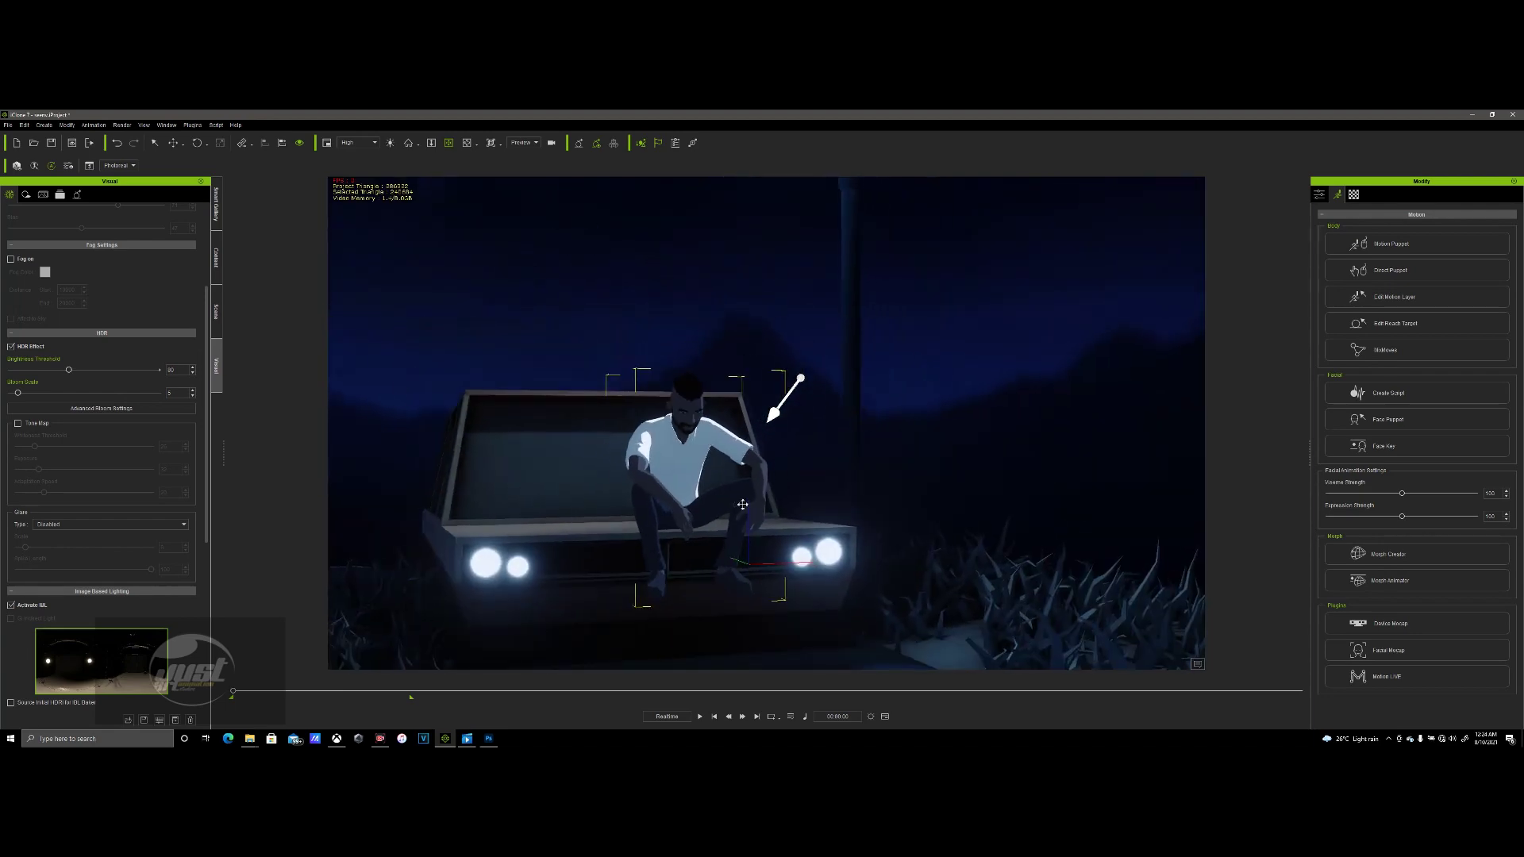
- Look at the car and character from above, and return to a wide front view with the lamp post behind
{"action": "right_click_drag", "start_coordinate": [742, 504], "coordinate": [683, 557]}
{"action": "scroll", "coordinate": [674, 589], "scroll_direction": "down", "scroll_amount": 3}
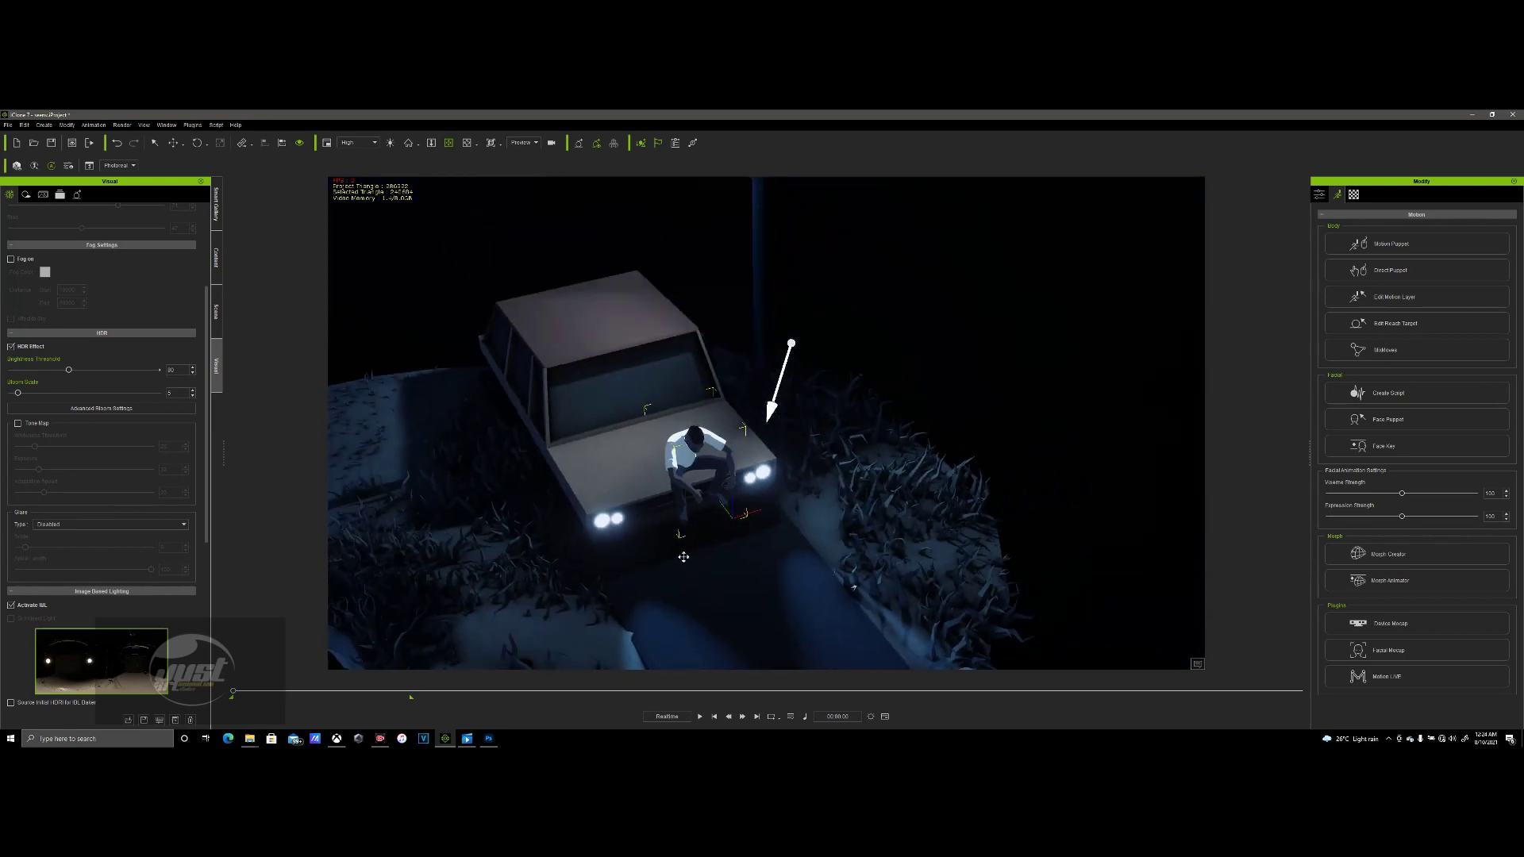
{"action": "scroll", "coordinate": [683, 557], "scroll_direction": "down", "scroll_amount": 5}
{"action": "right_click_drag", "start_coordinate": [691, 604], "coordinate": [655, 448]}
{"action": "scroll", "coordinate": [740, 486], "scroll_direction": "up", "scroll_amount": 3}
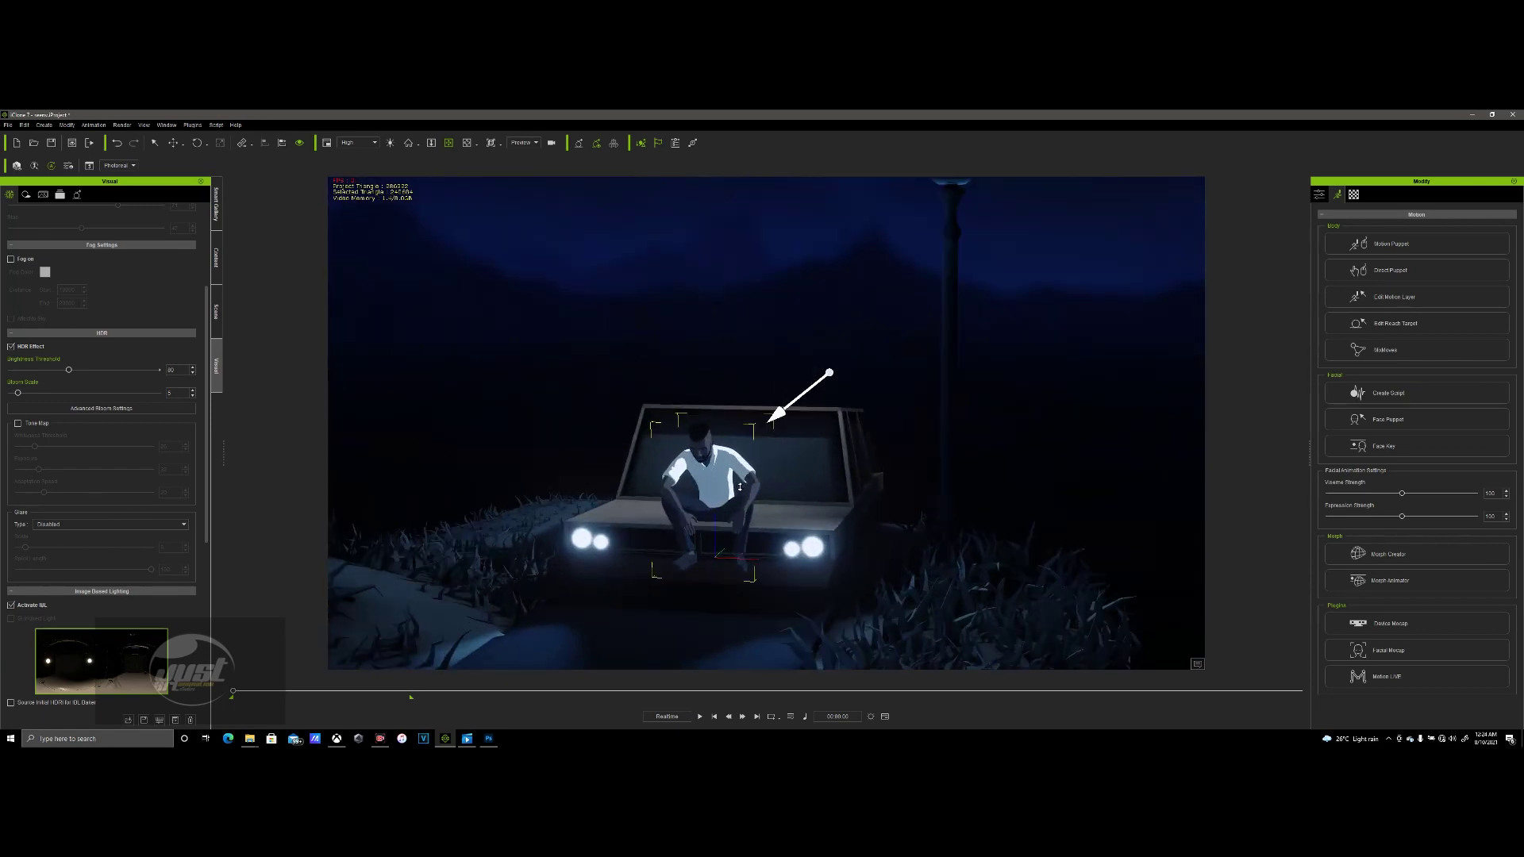
{"action": "right_click_drag", "start_coordinate": [742, 506], "coordinate": [753, 497]}
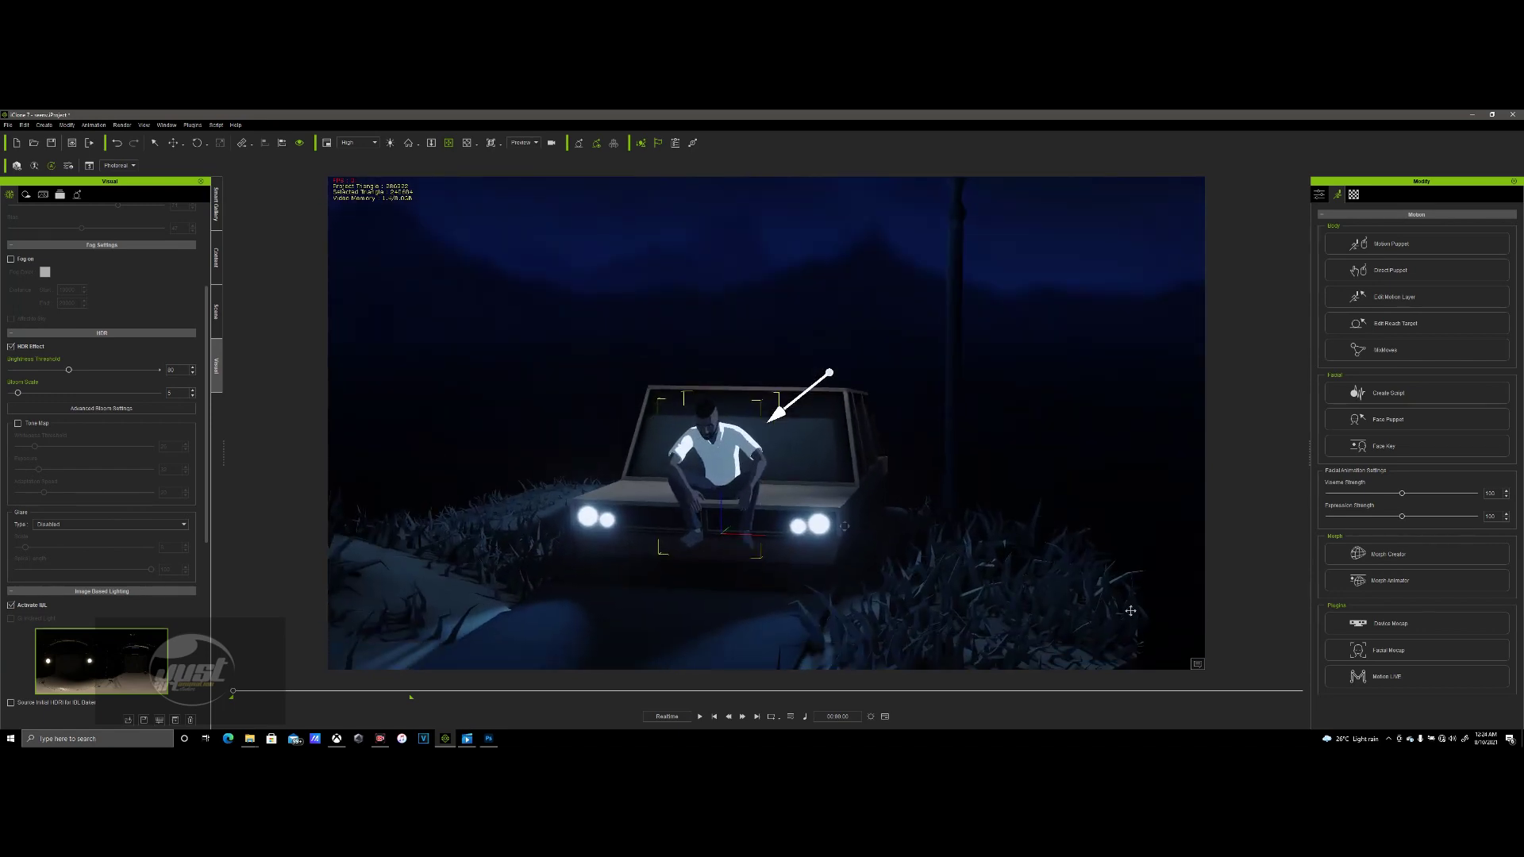
{"action": "left_click", "coordinate": [1390, 741]}
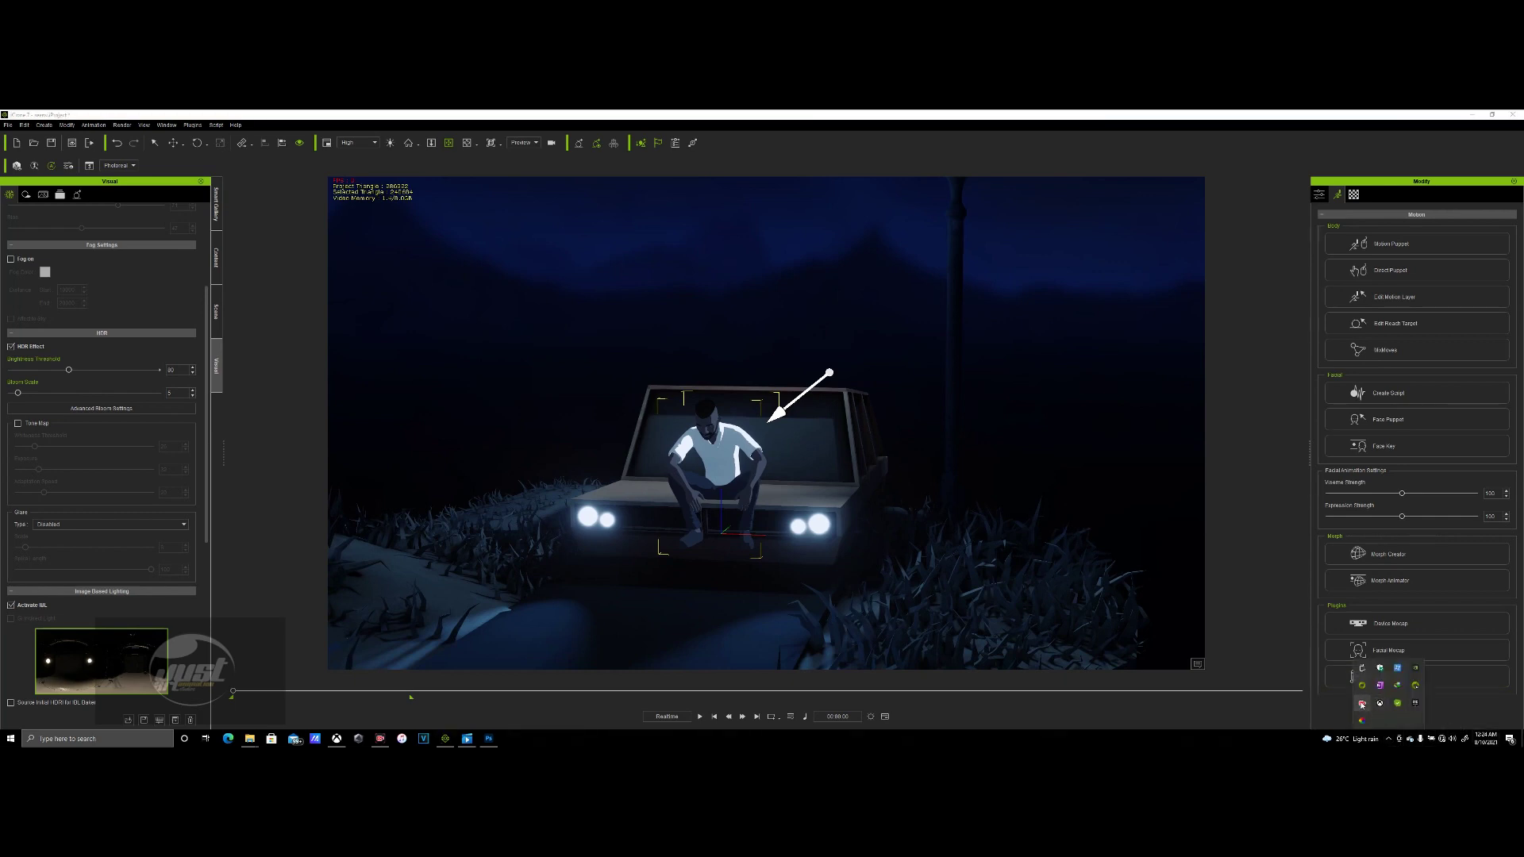